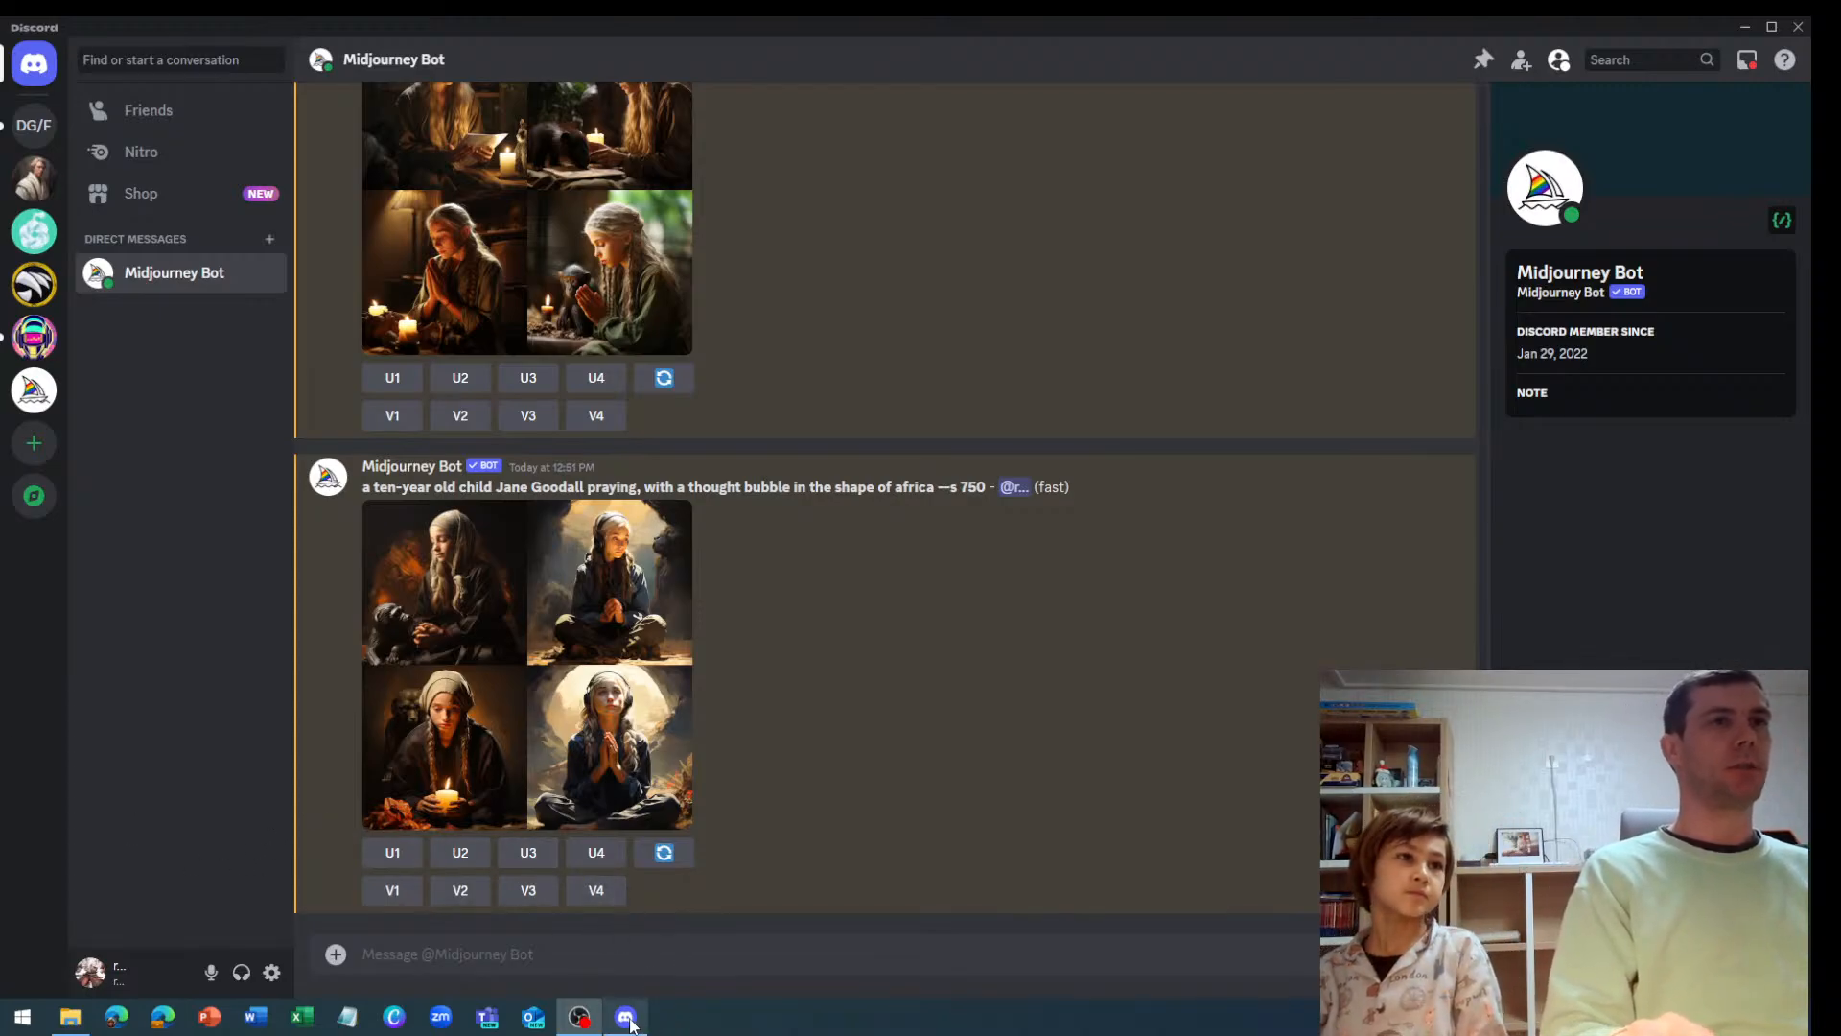
Switch to Video Game.pdf in the browser and review the main character descriptions on page 18
click(80, 1023)
drag(618, 23, 0, 330)
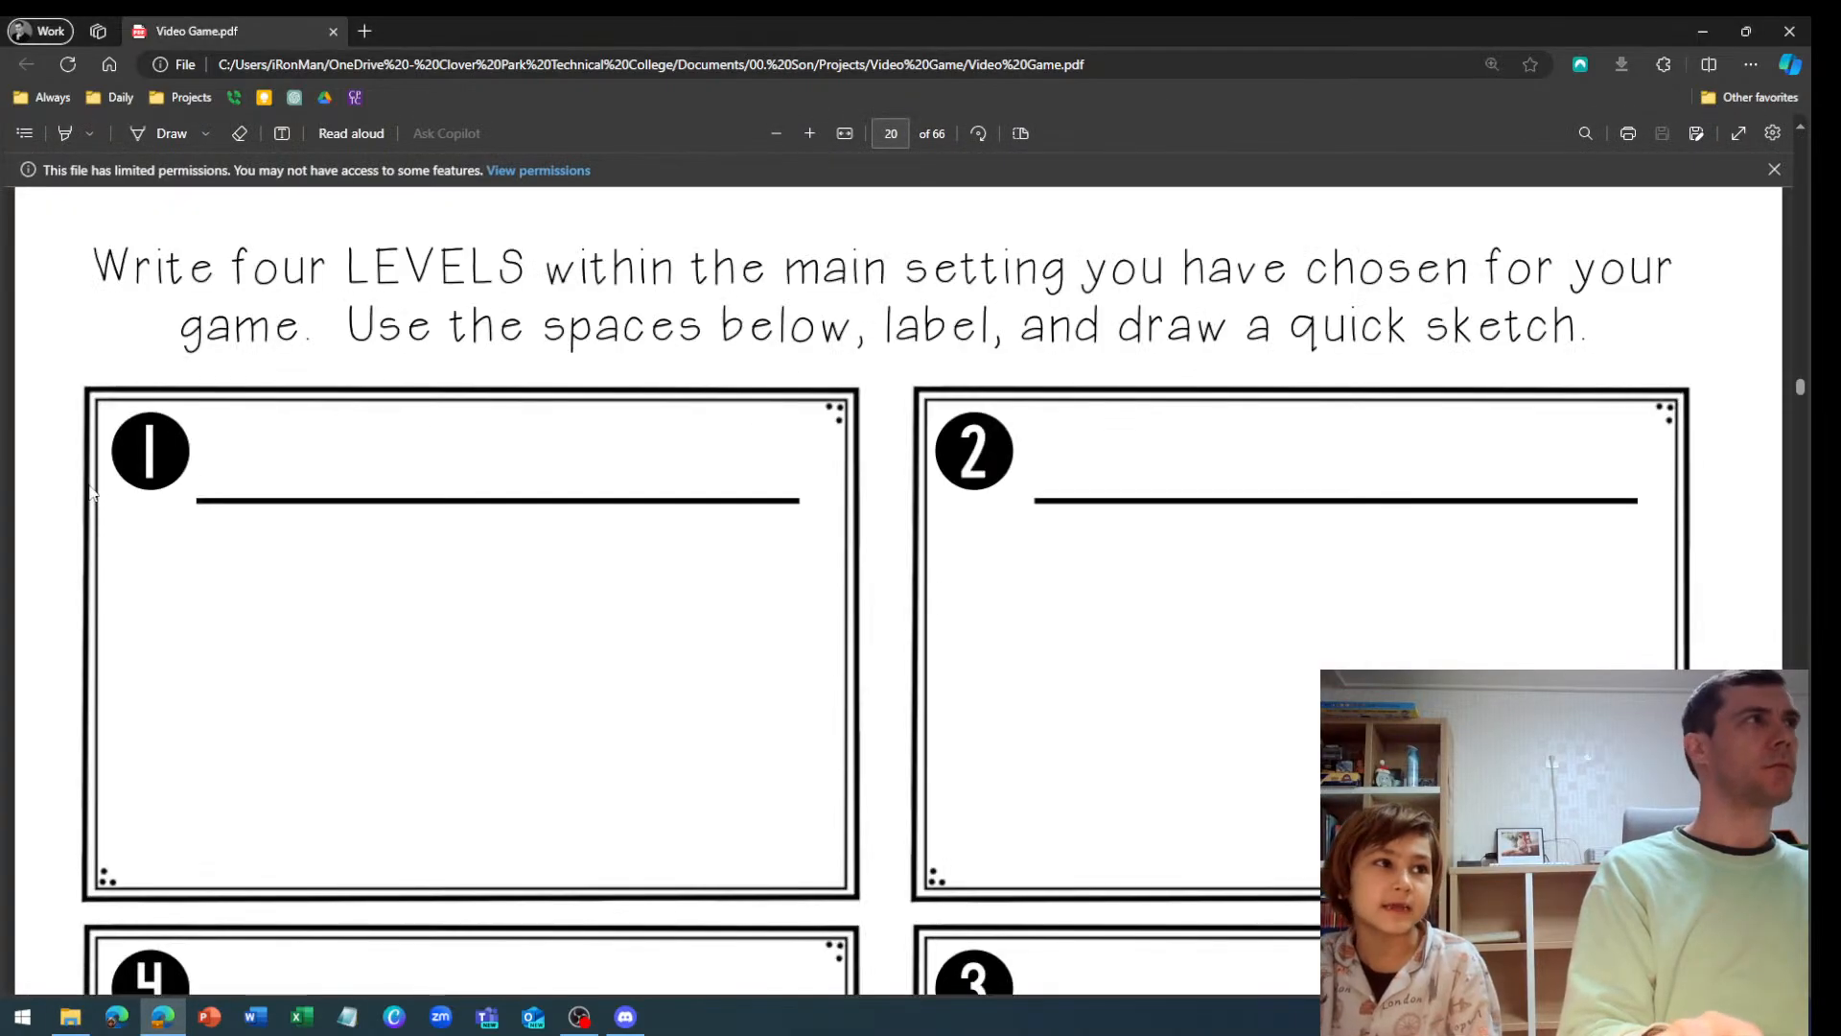
scroll(629, 588, up, 10)
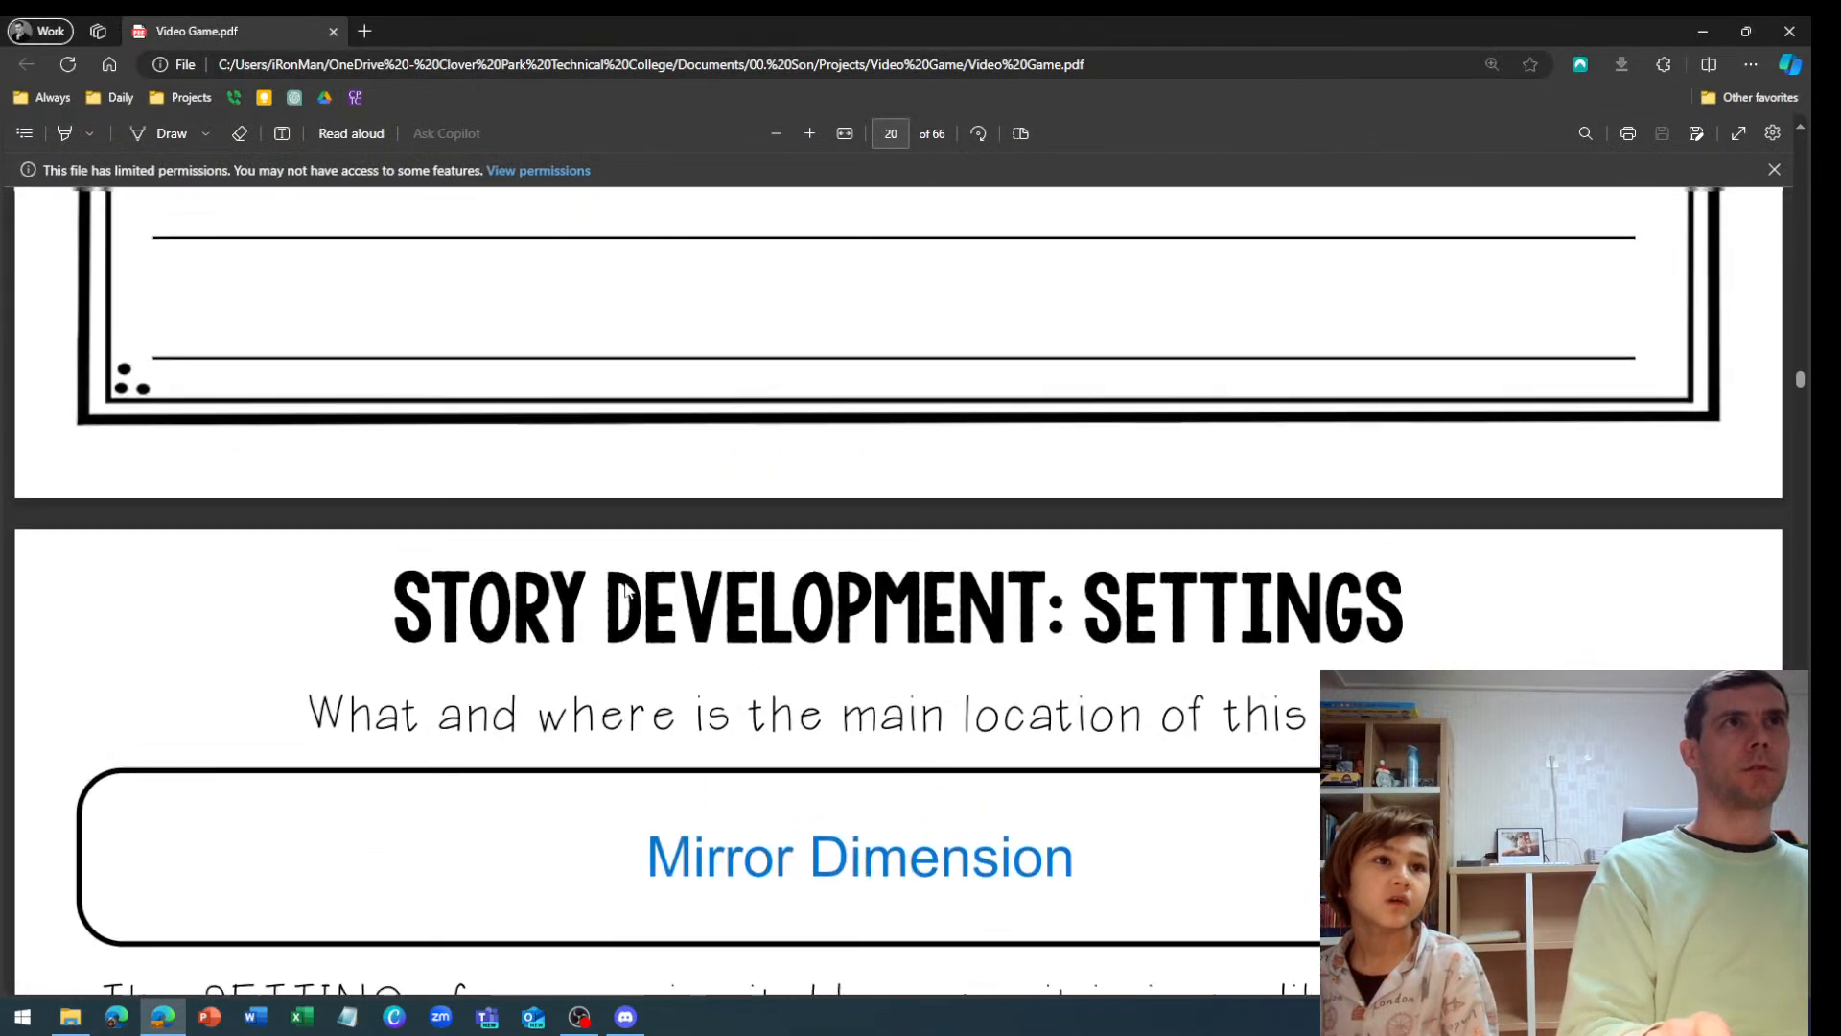
scroll(625, 588, up, 15)
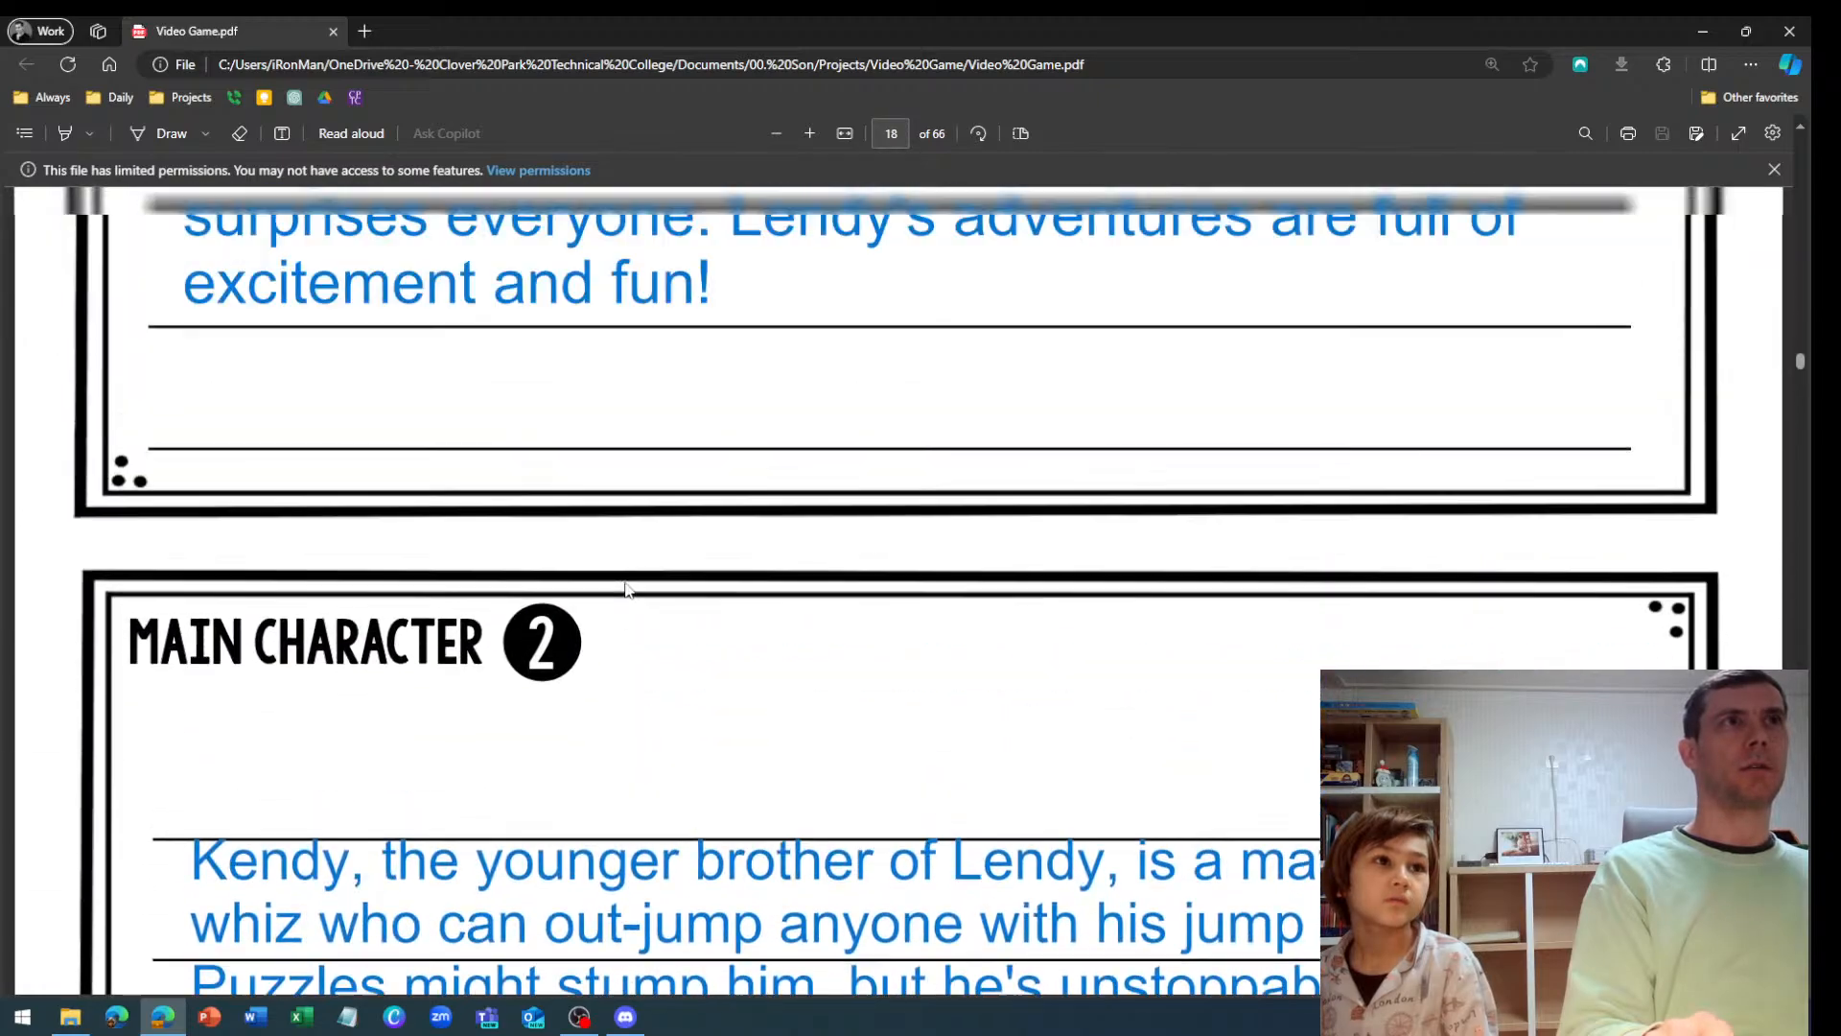
scroll(625, 588, up, 5)
scroll(626, 588, down, 1)
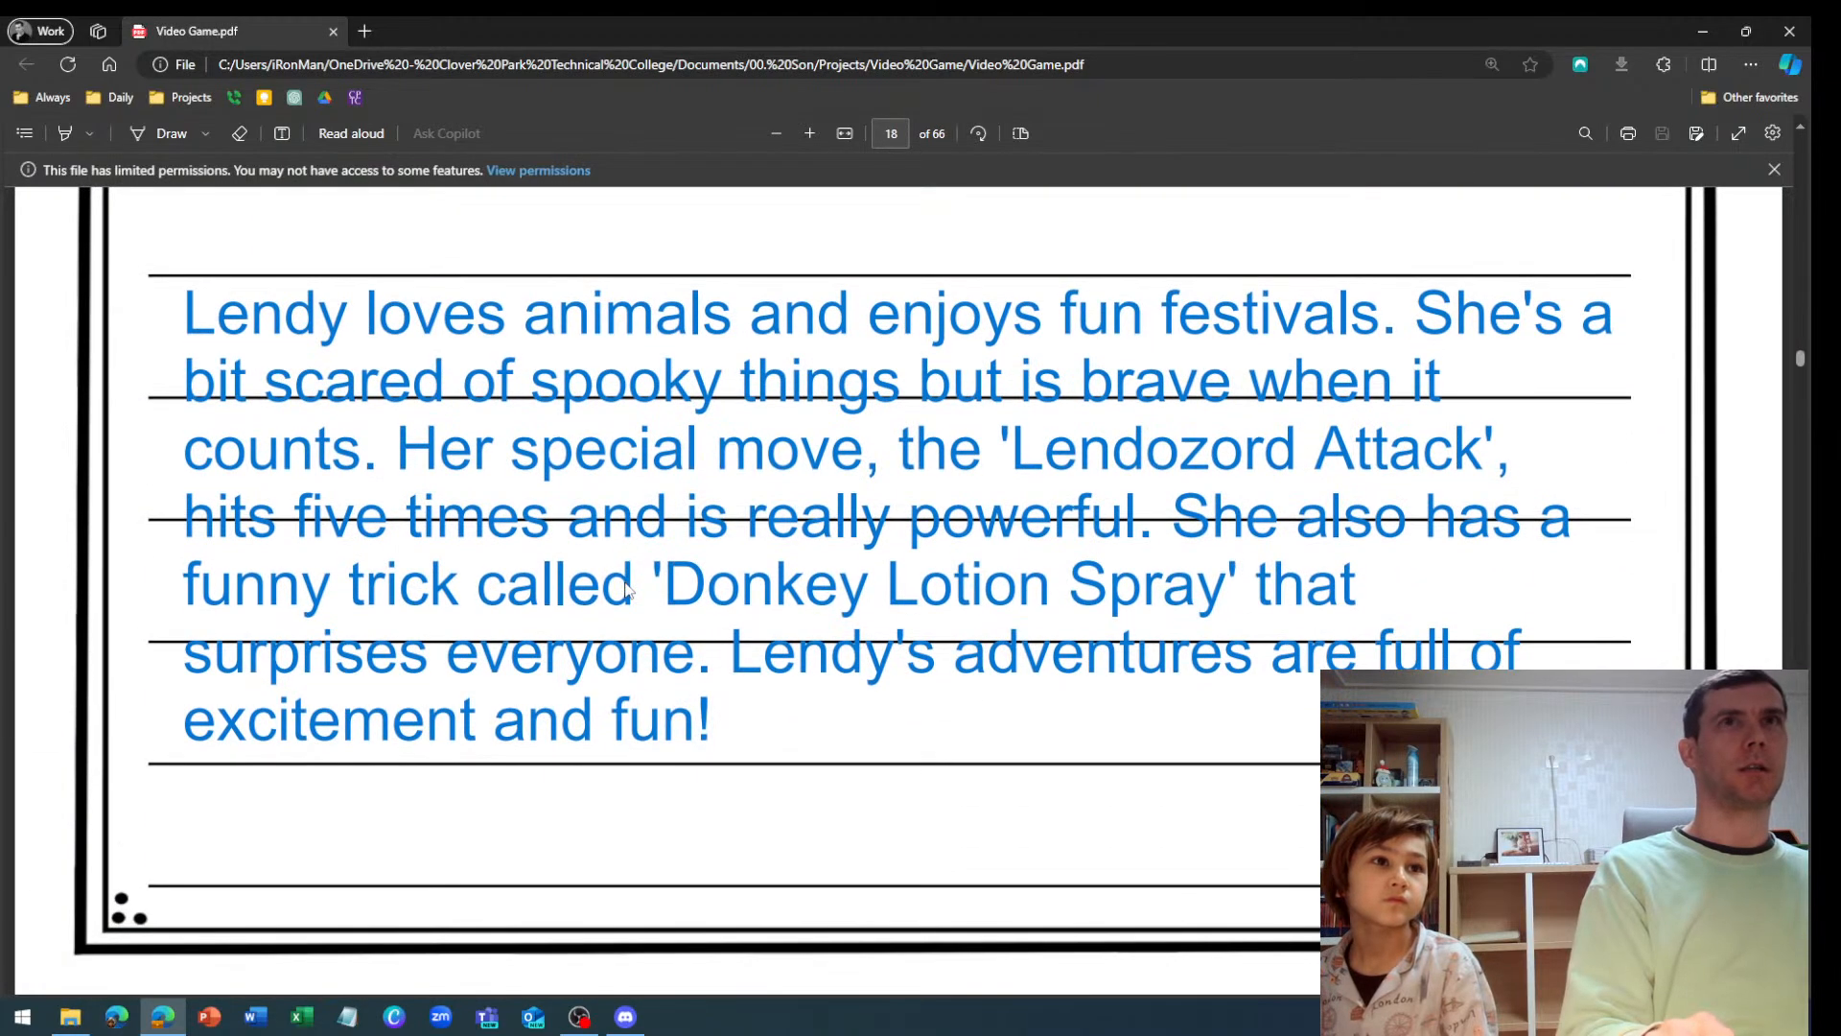
scroll(628, 587, up, 2)
scroll(628, 588, down, 10)
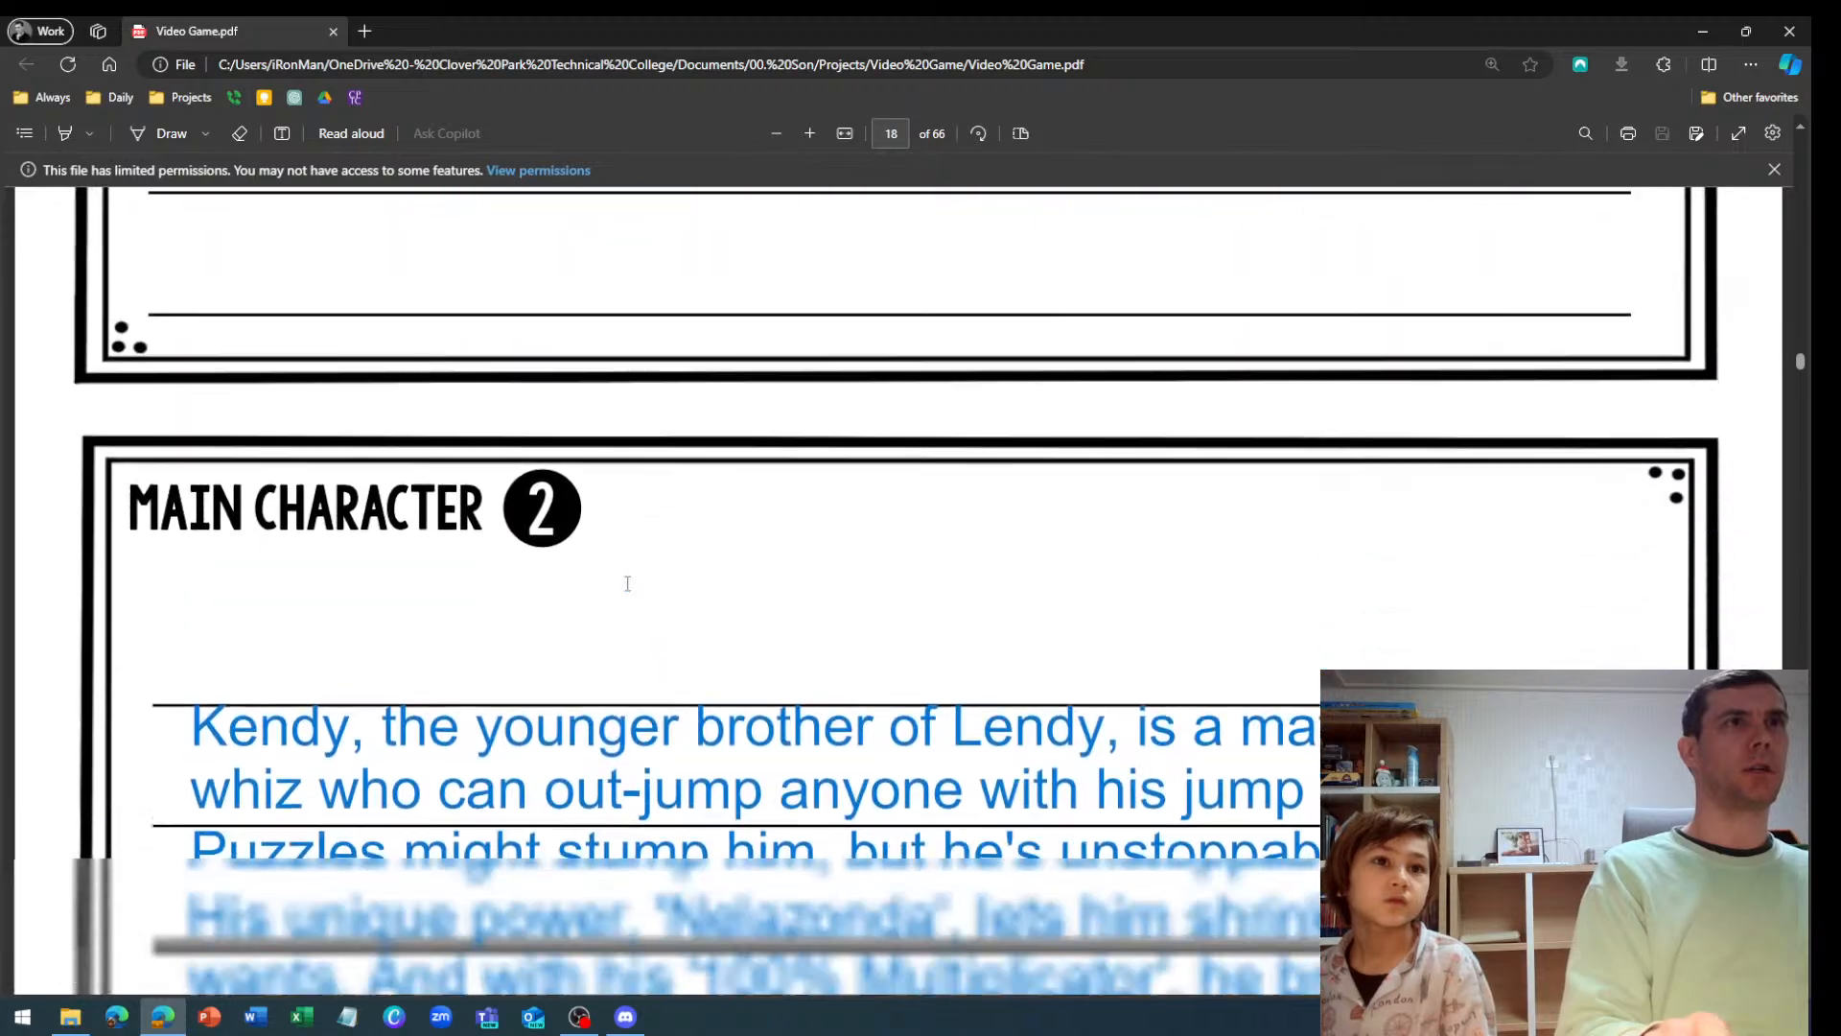
scroll(628, 583, up, 8)
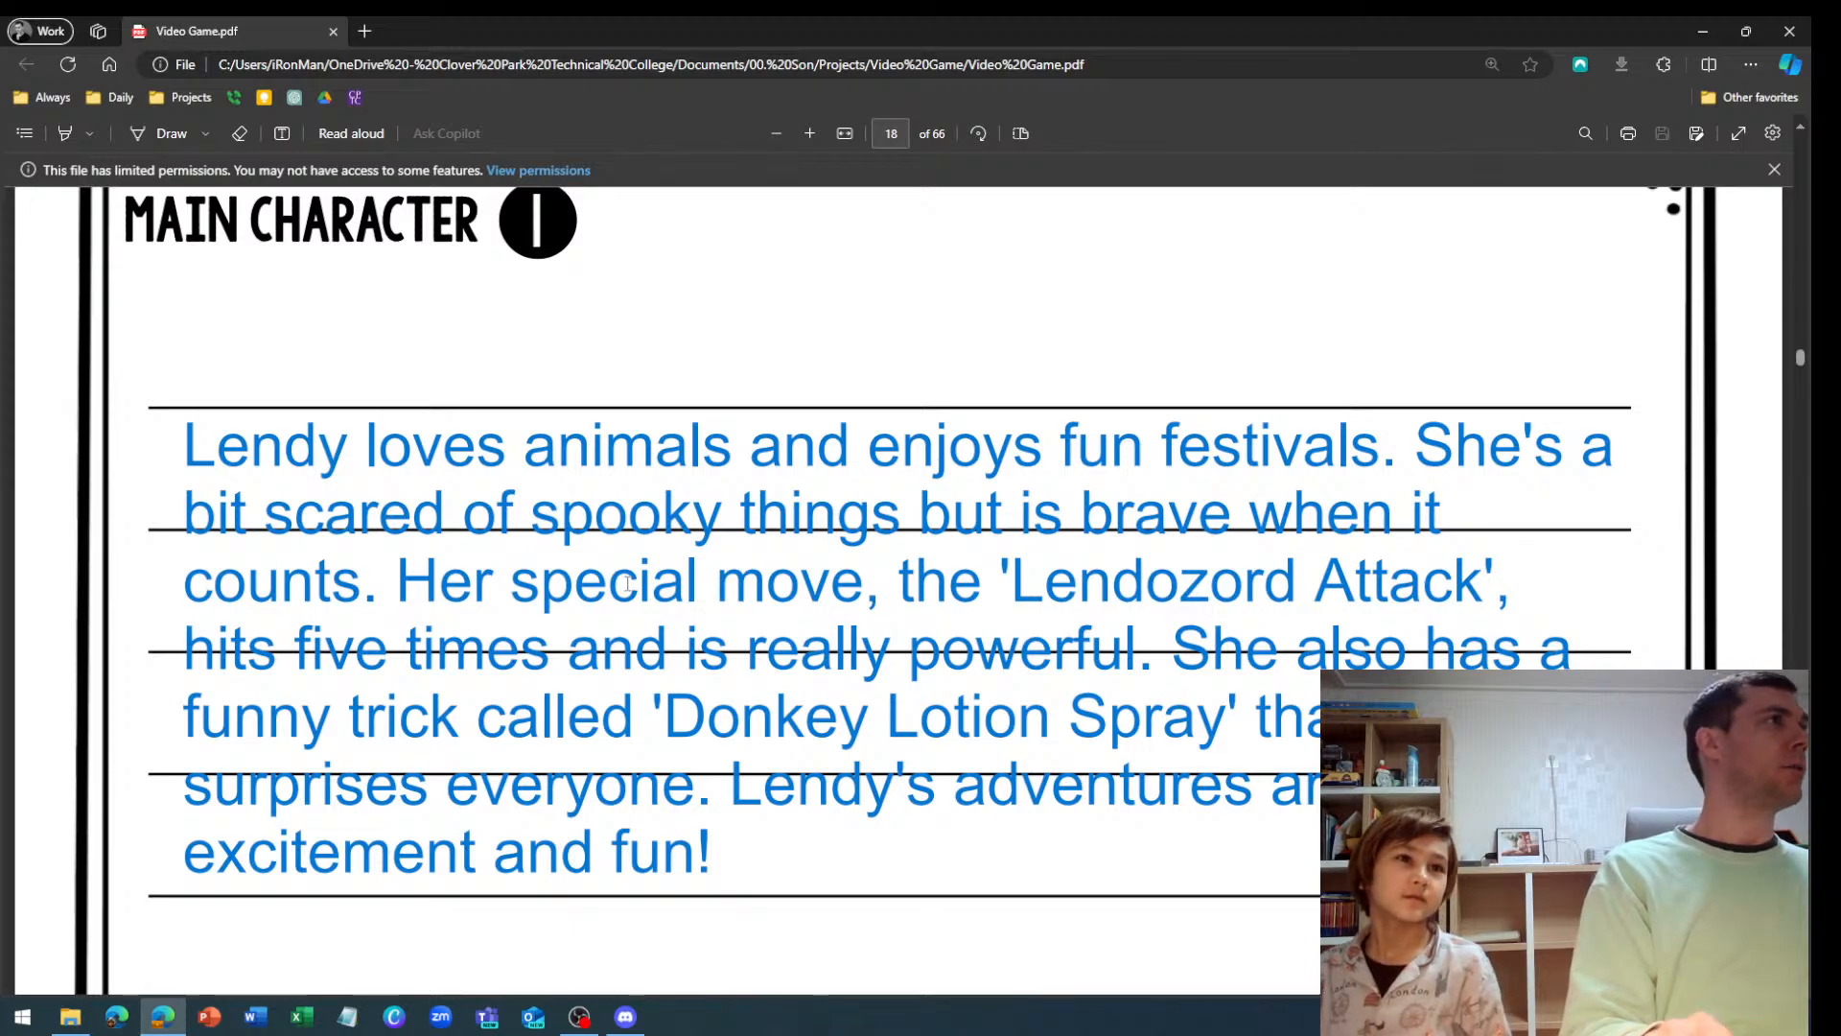
Review the second main character's text and the Story Development: Settings page, including its four blank level boxes
scroll(626, 583, down, 8)
scroll(643, 621, down, 10)
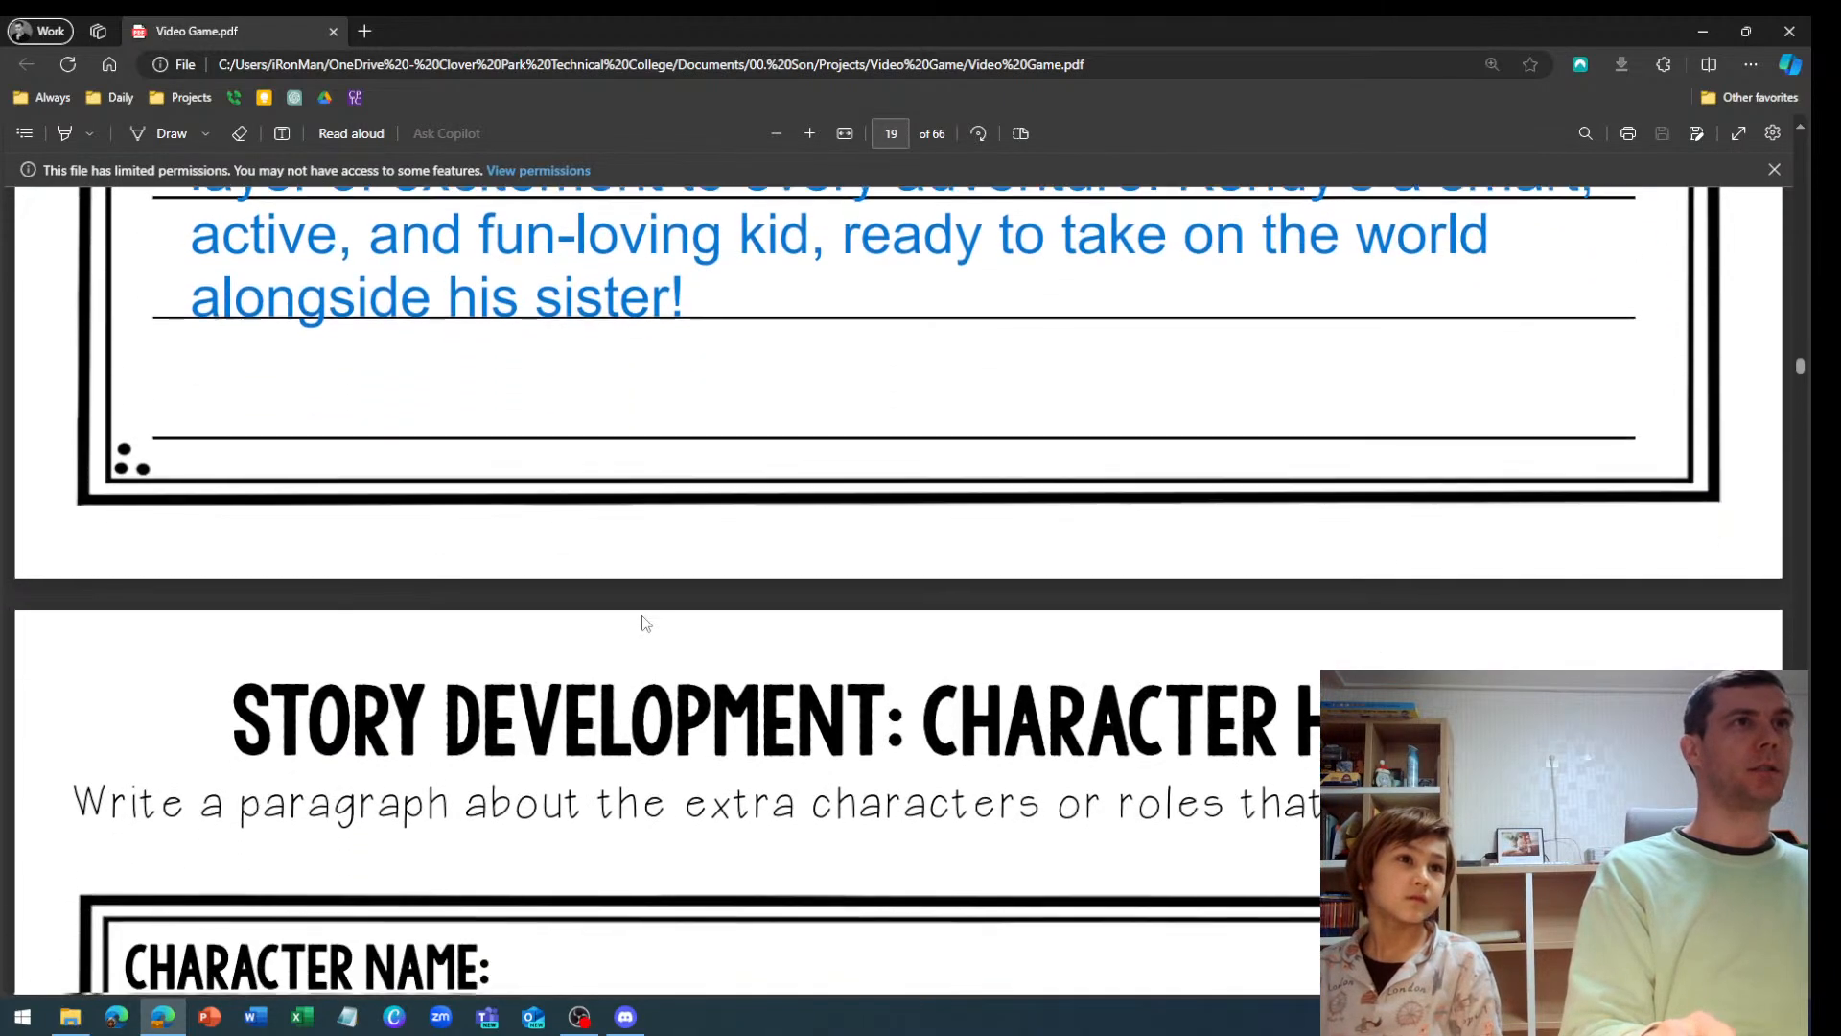
scroll(642, 620, down, 10)
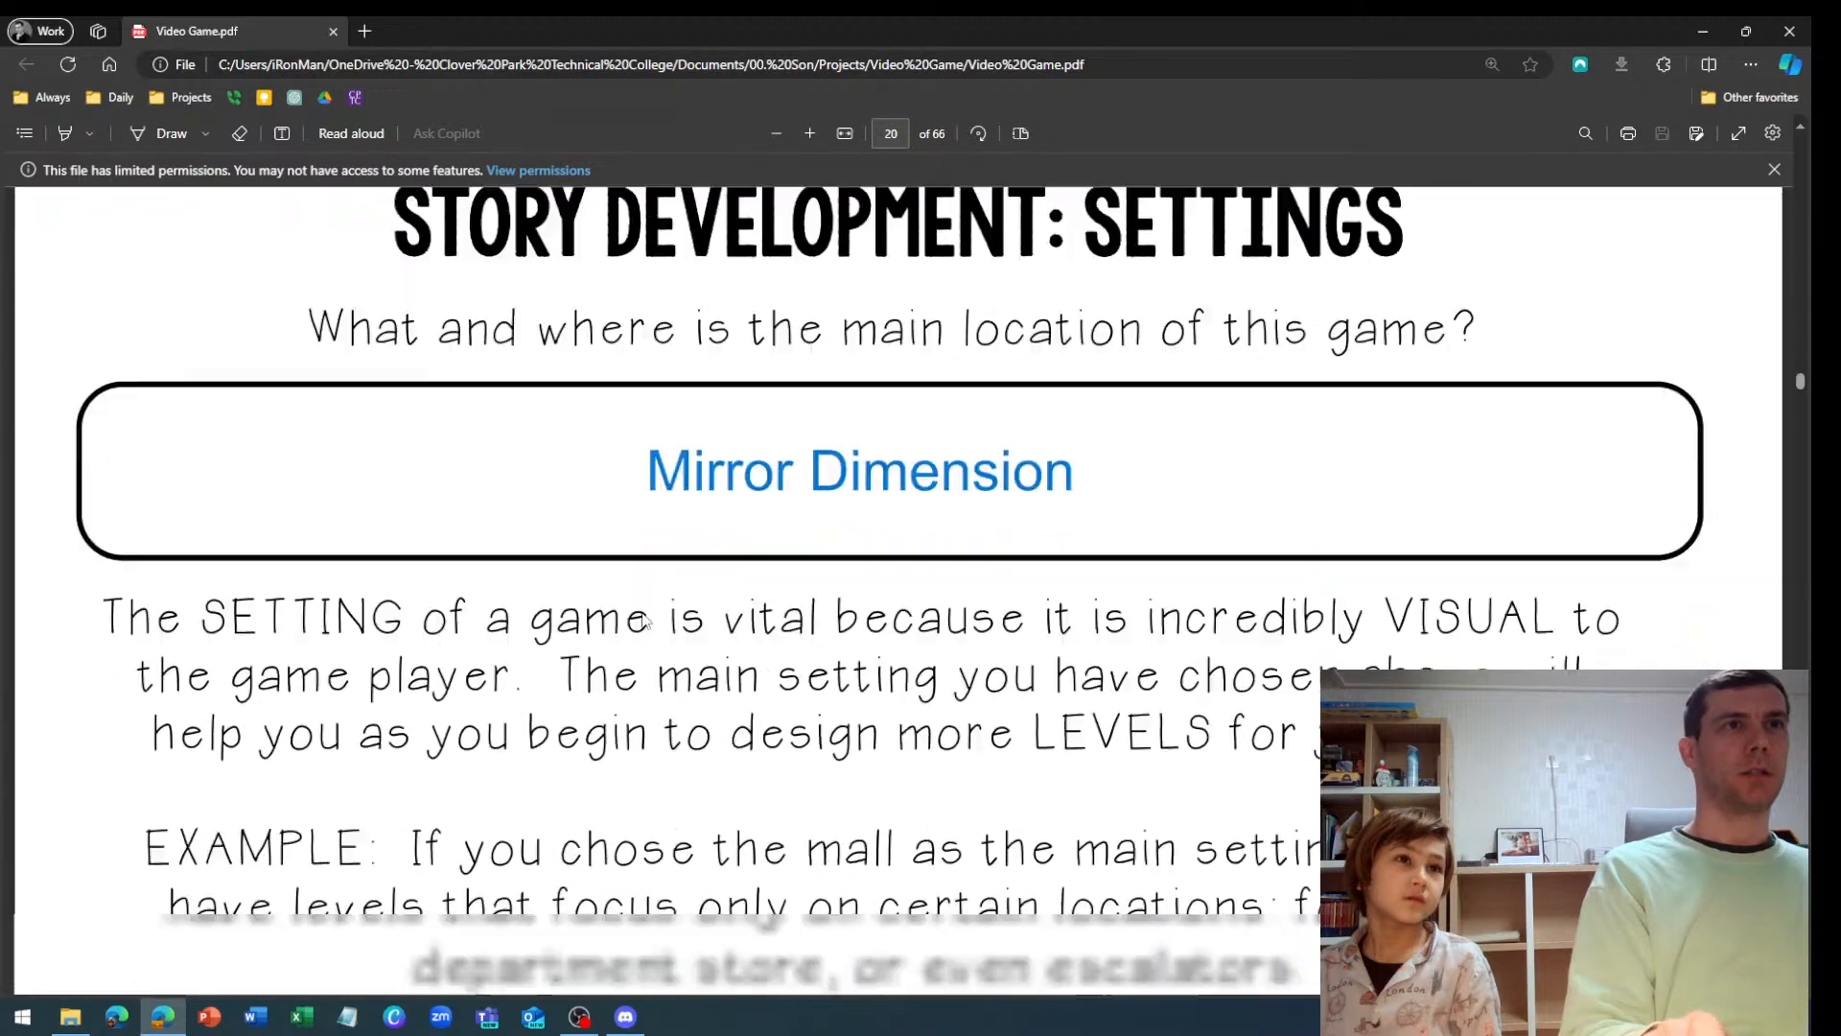
scroll(642, 619, up, 2)
scroll(643, 619, up, 2)
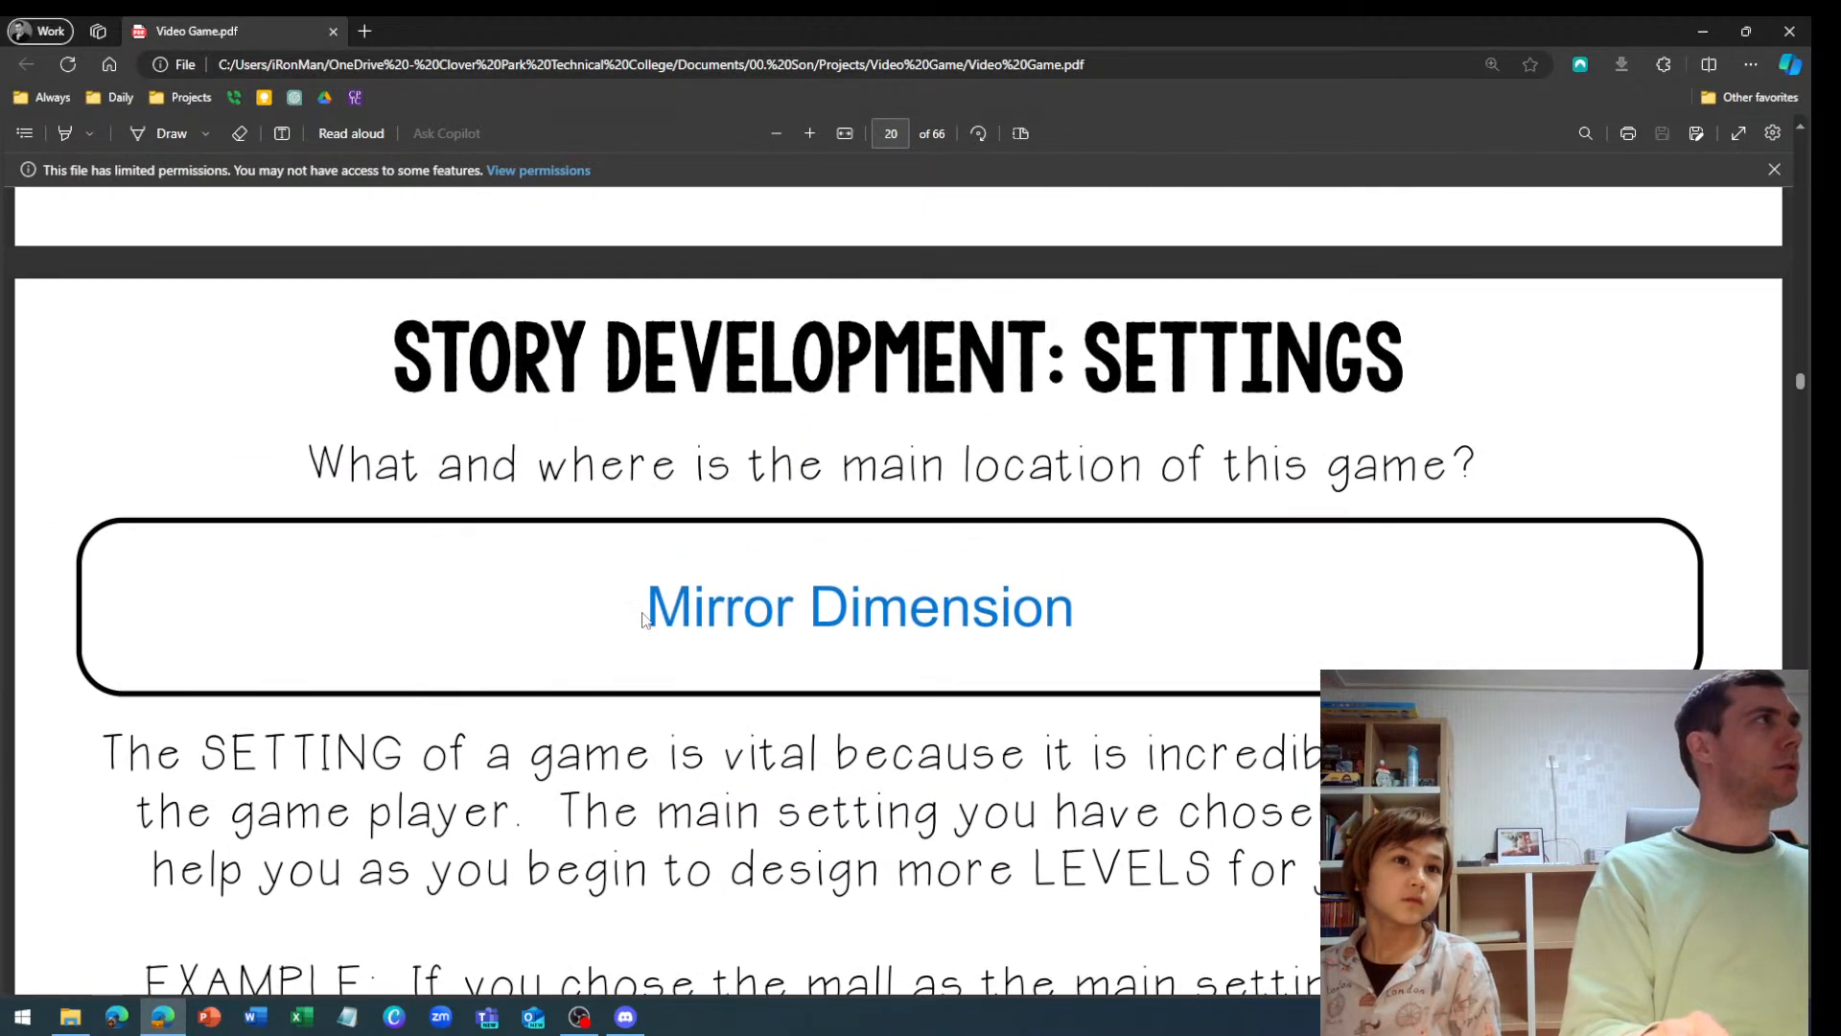
scroll(642, 619, down, 1)
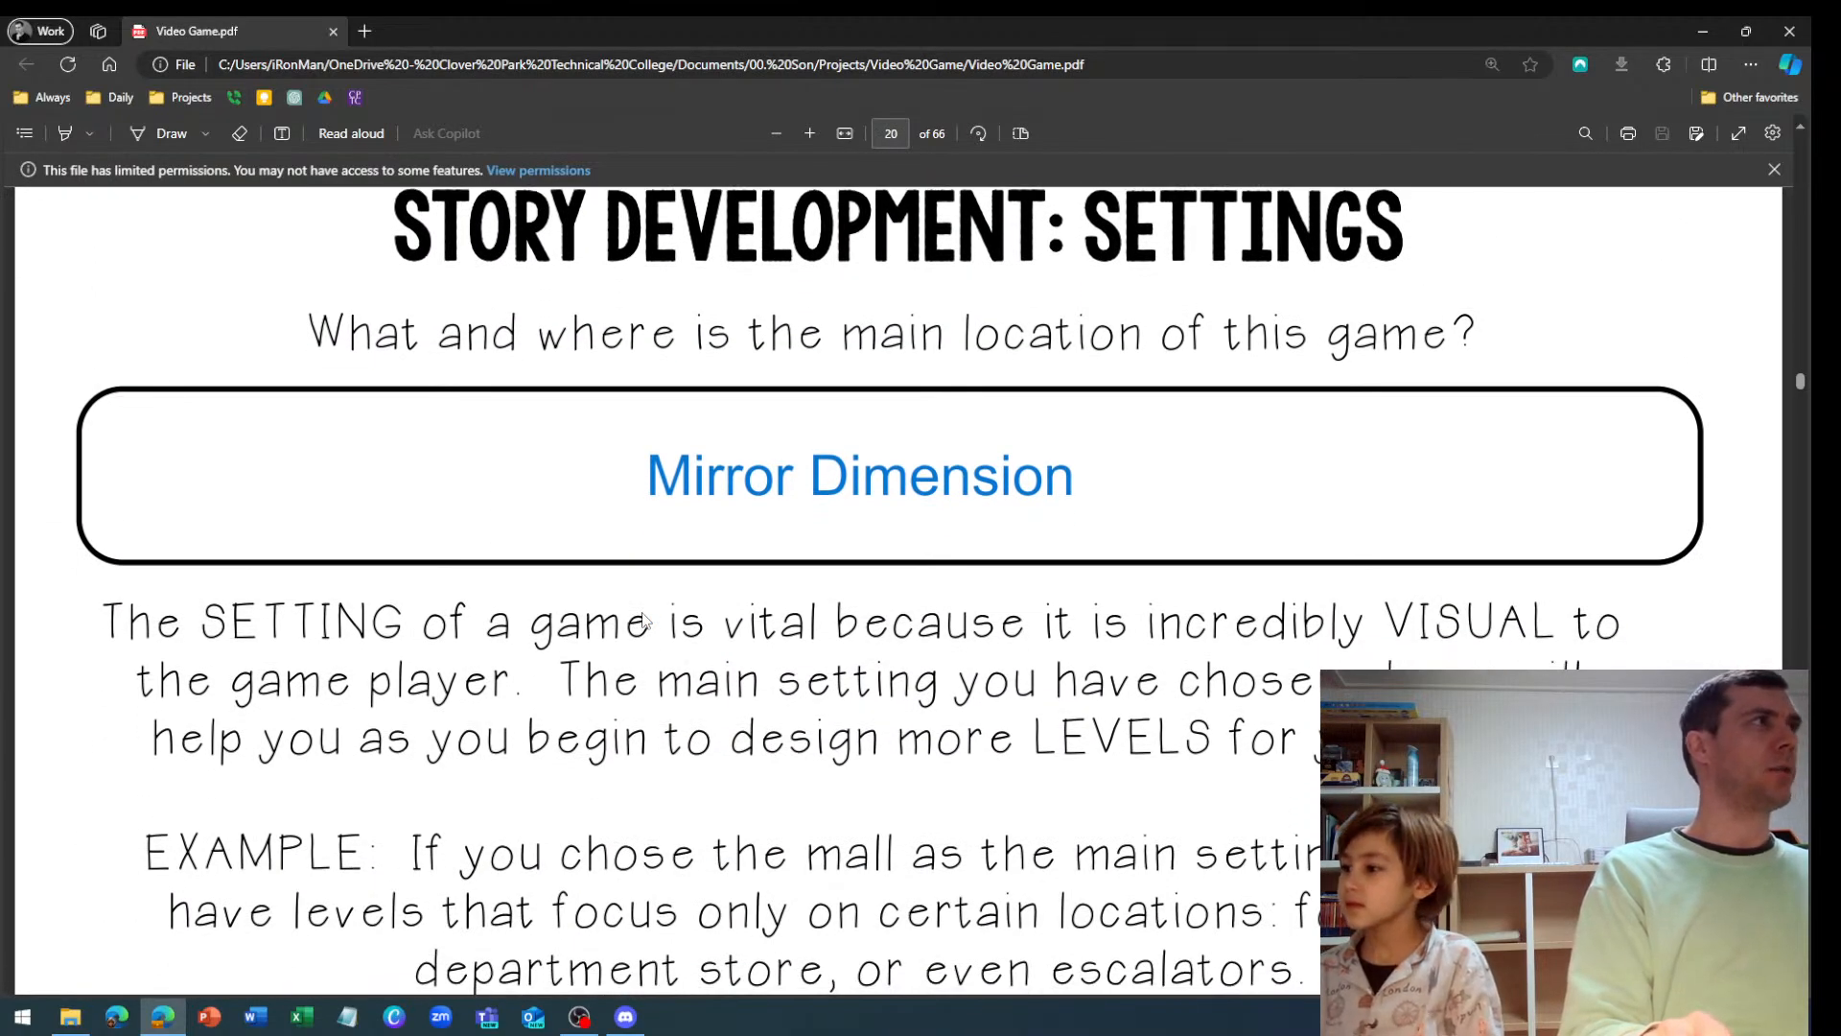
scroll(642, 613, down, 10)
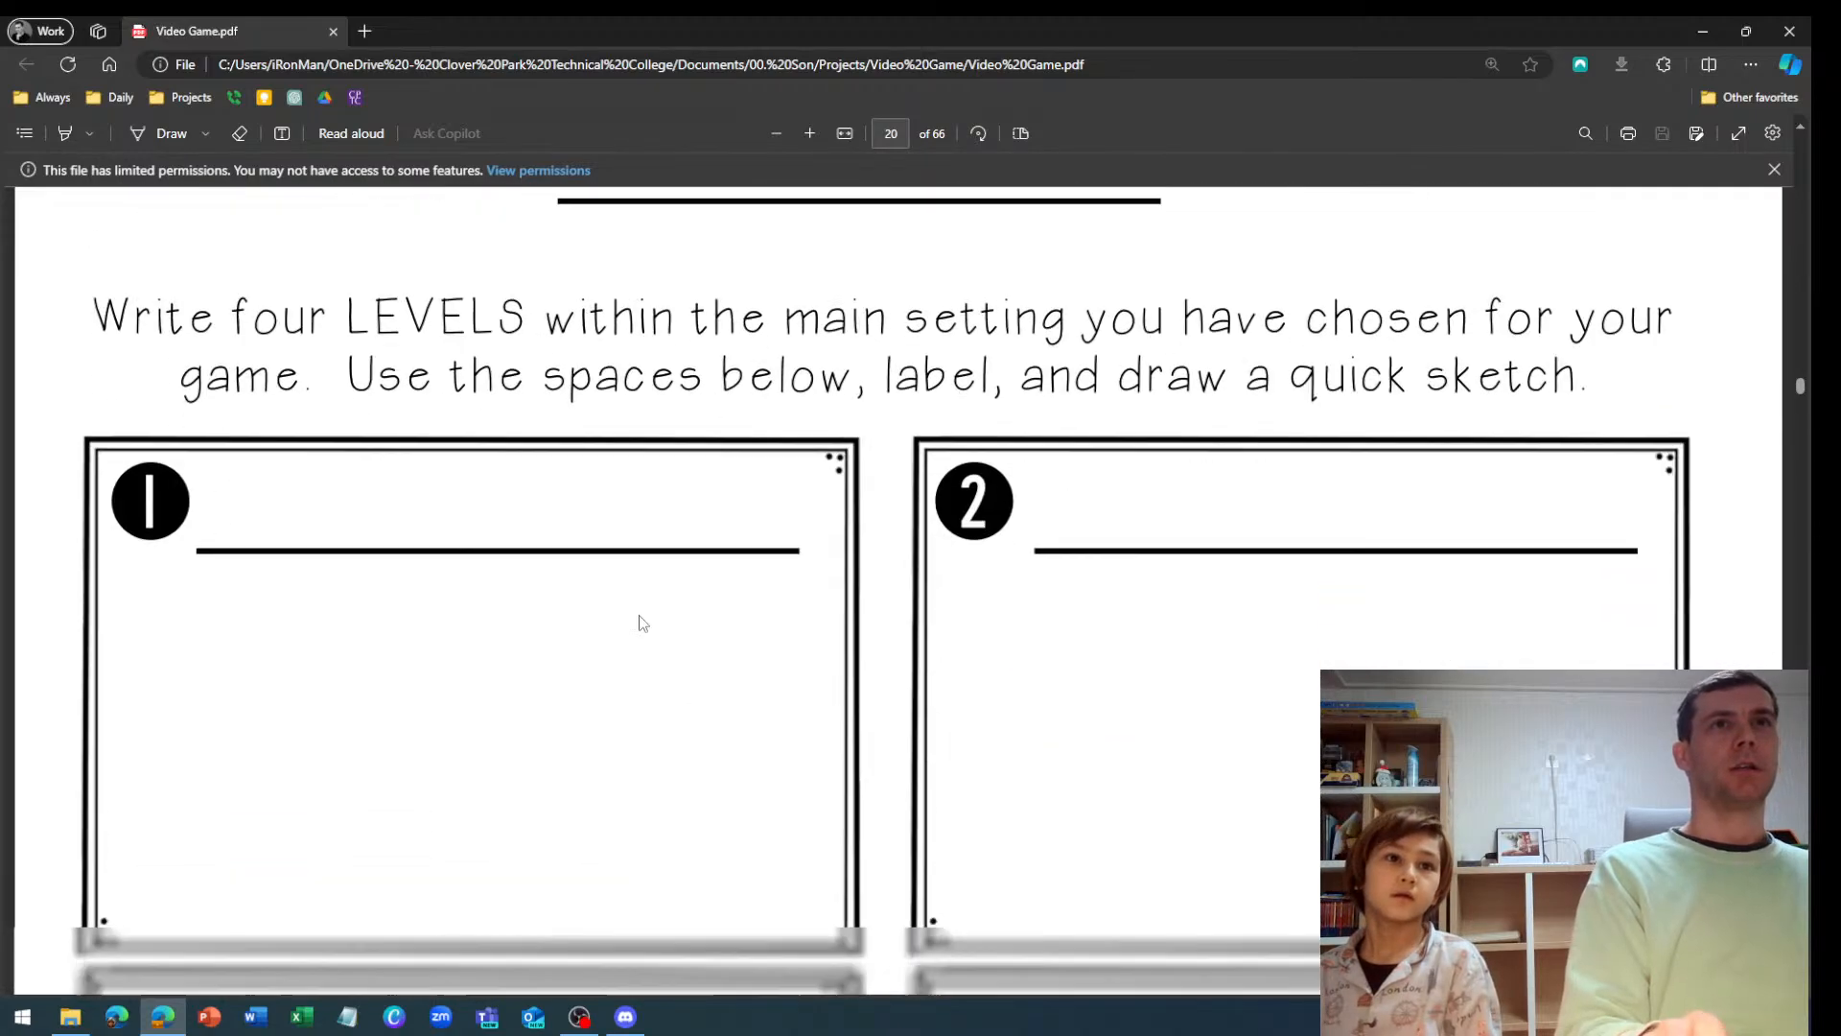
scroll(641, 622, up, 1)
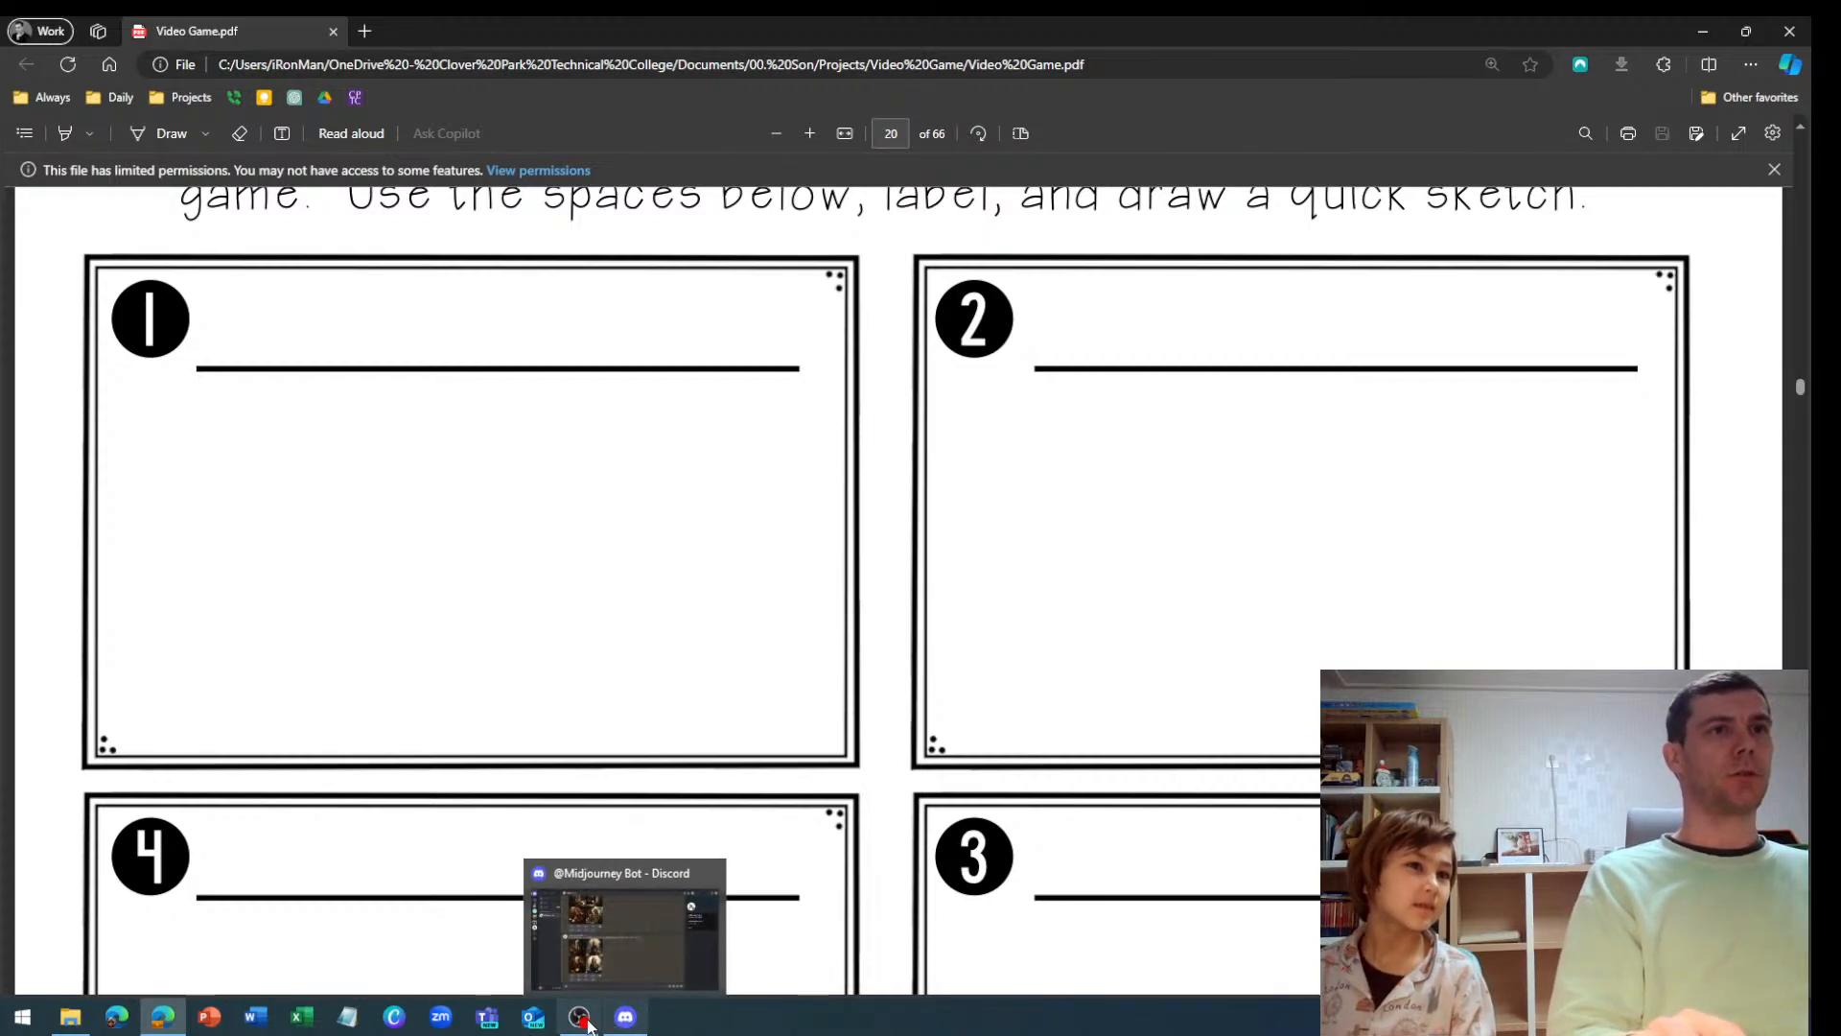
Switch to the Desktop folder in File Explorer and open the level 1 sketch photo, 2024.01.31.19.41.27.jpg
click(71, 1018)
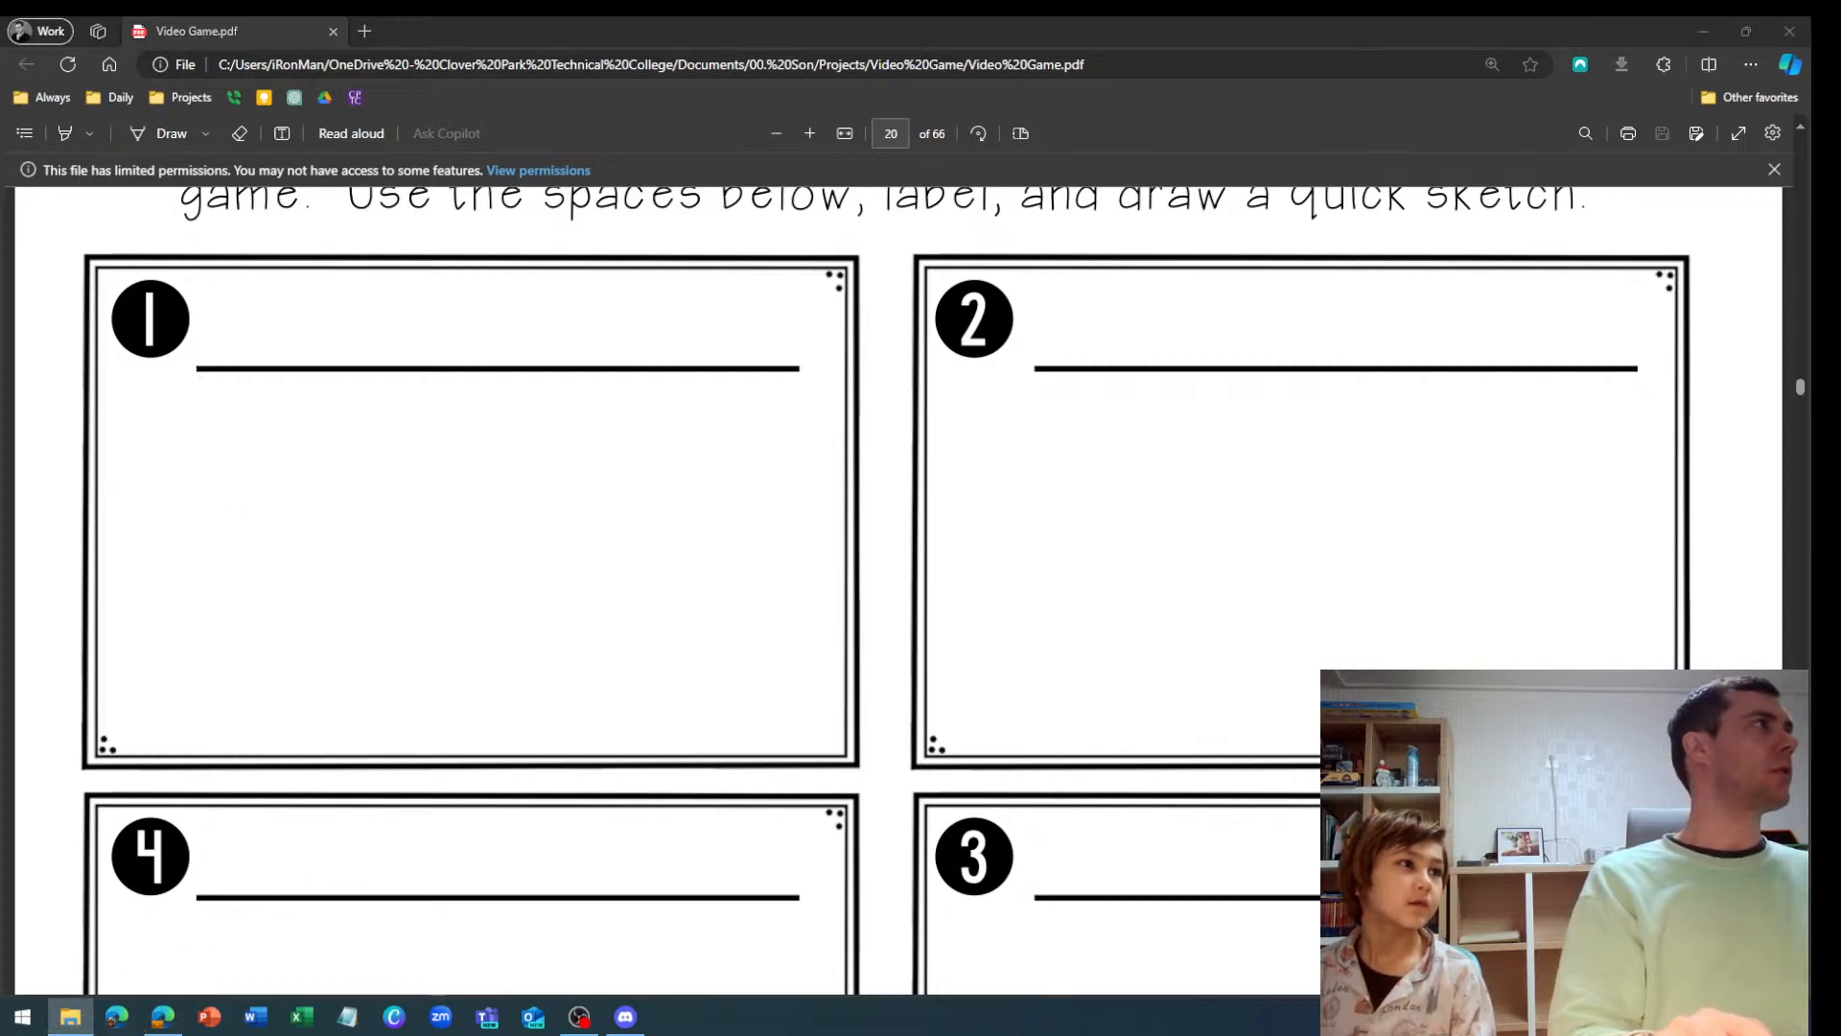
drag(0, 384, 614, 17)
click(308, 370)
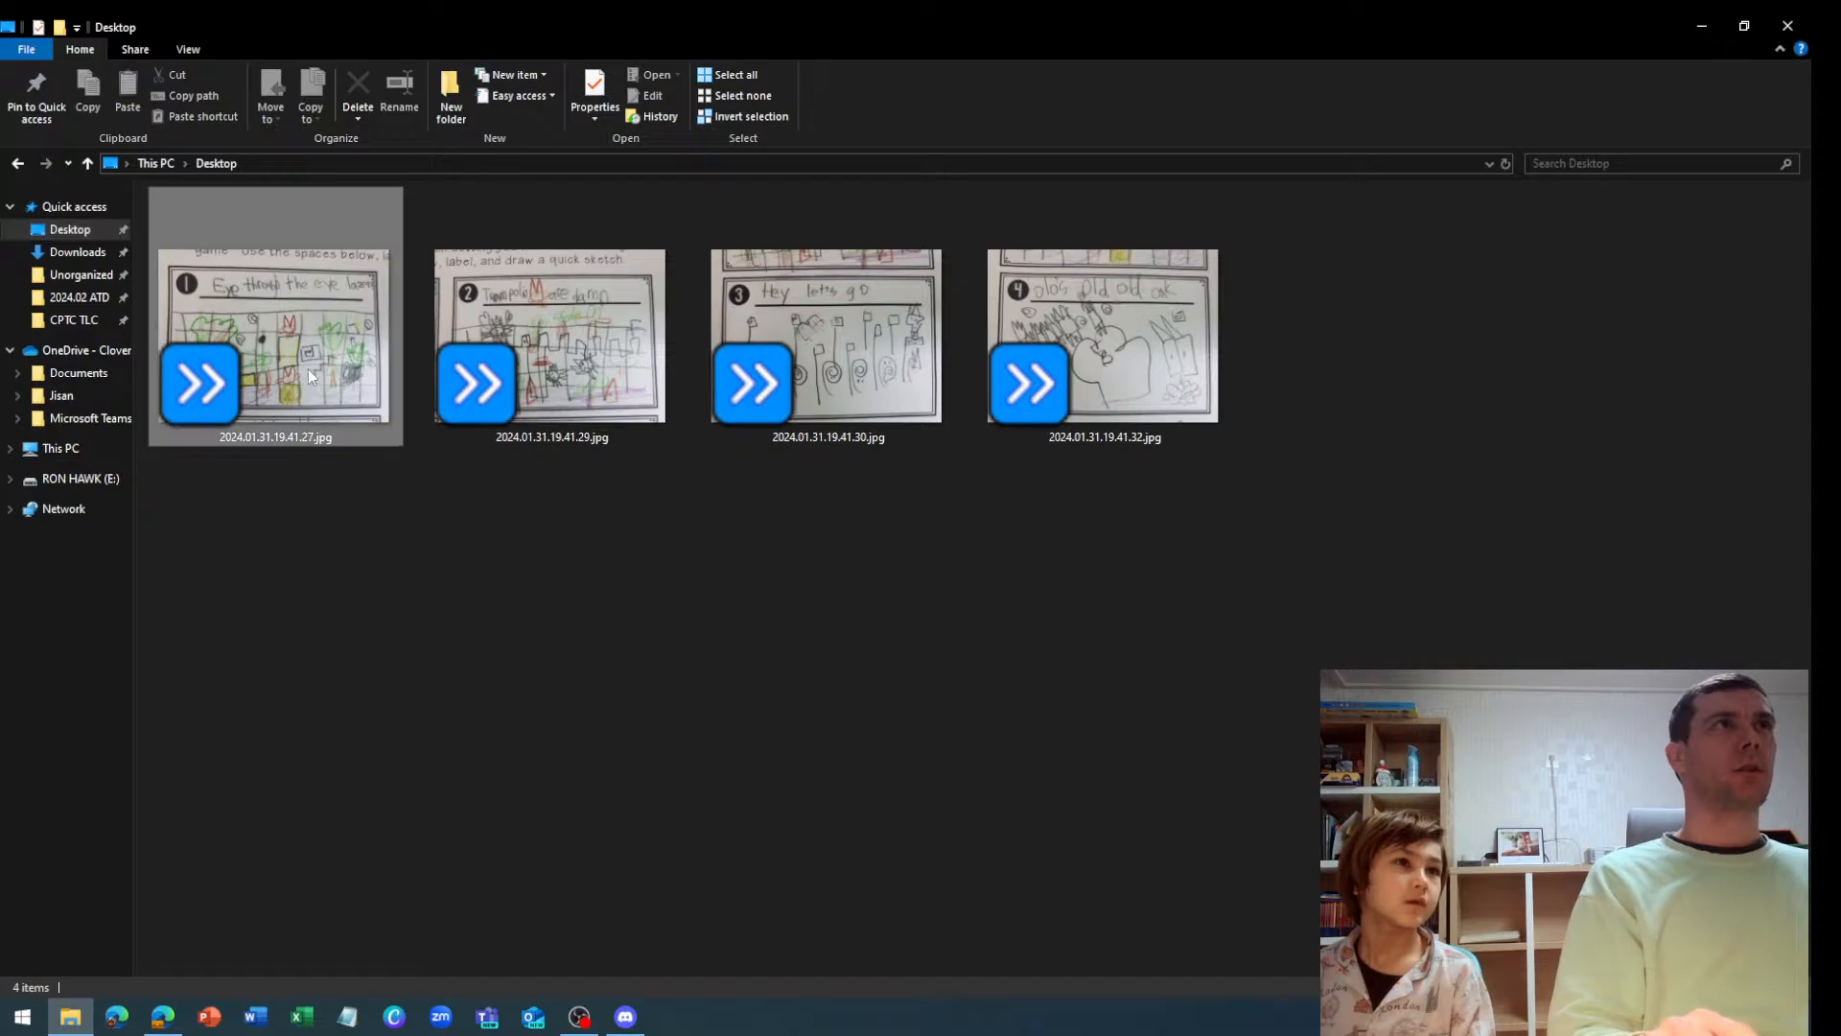
double_click(307, 370)
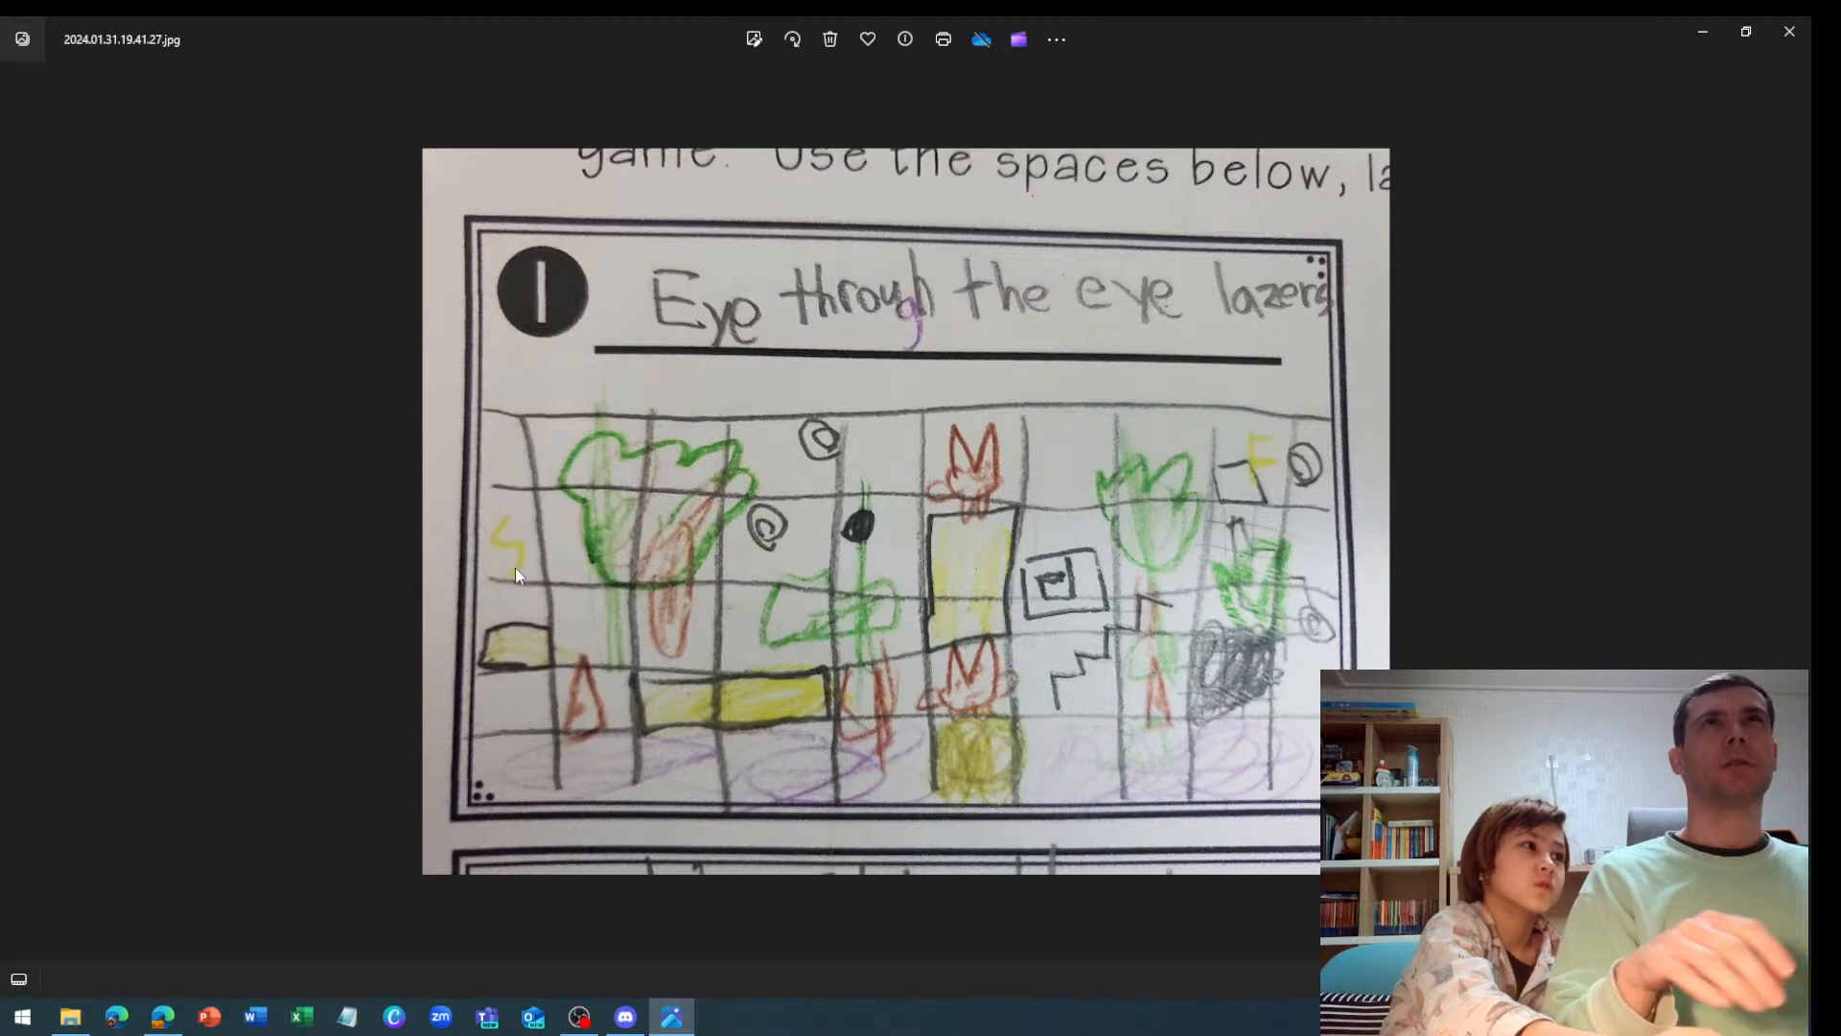
Mark up the level 1 sketch in blue pen above the S, from the first red spike up through the tree, and over the first yellow block
click(754, 40)
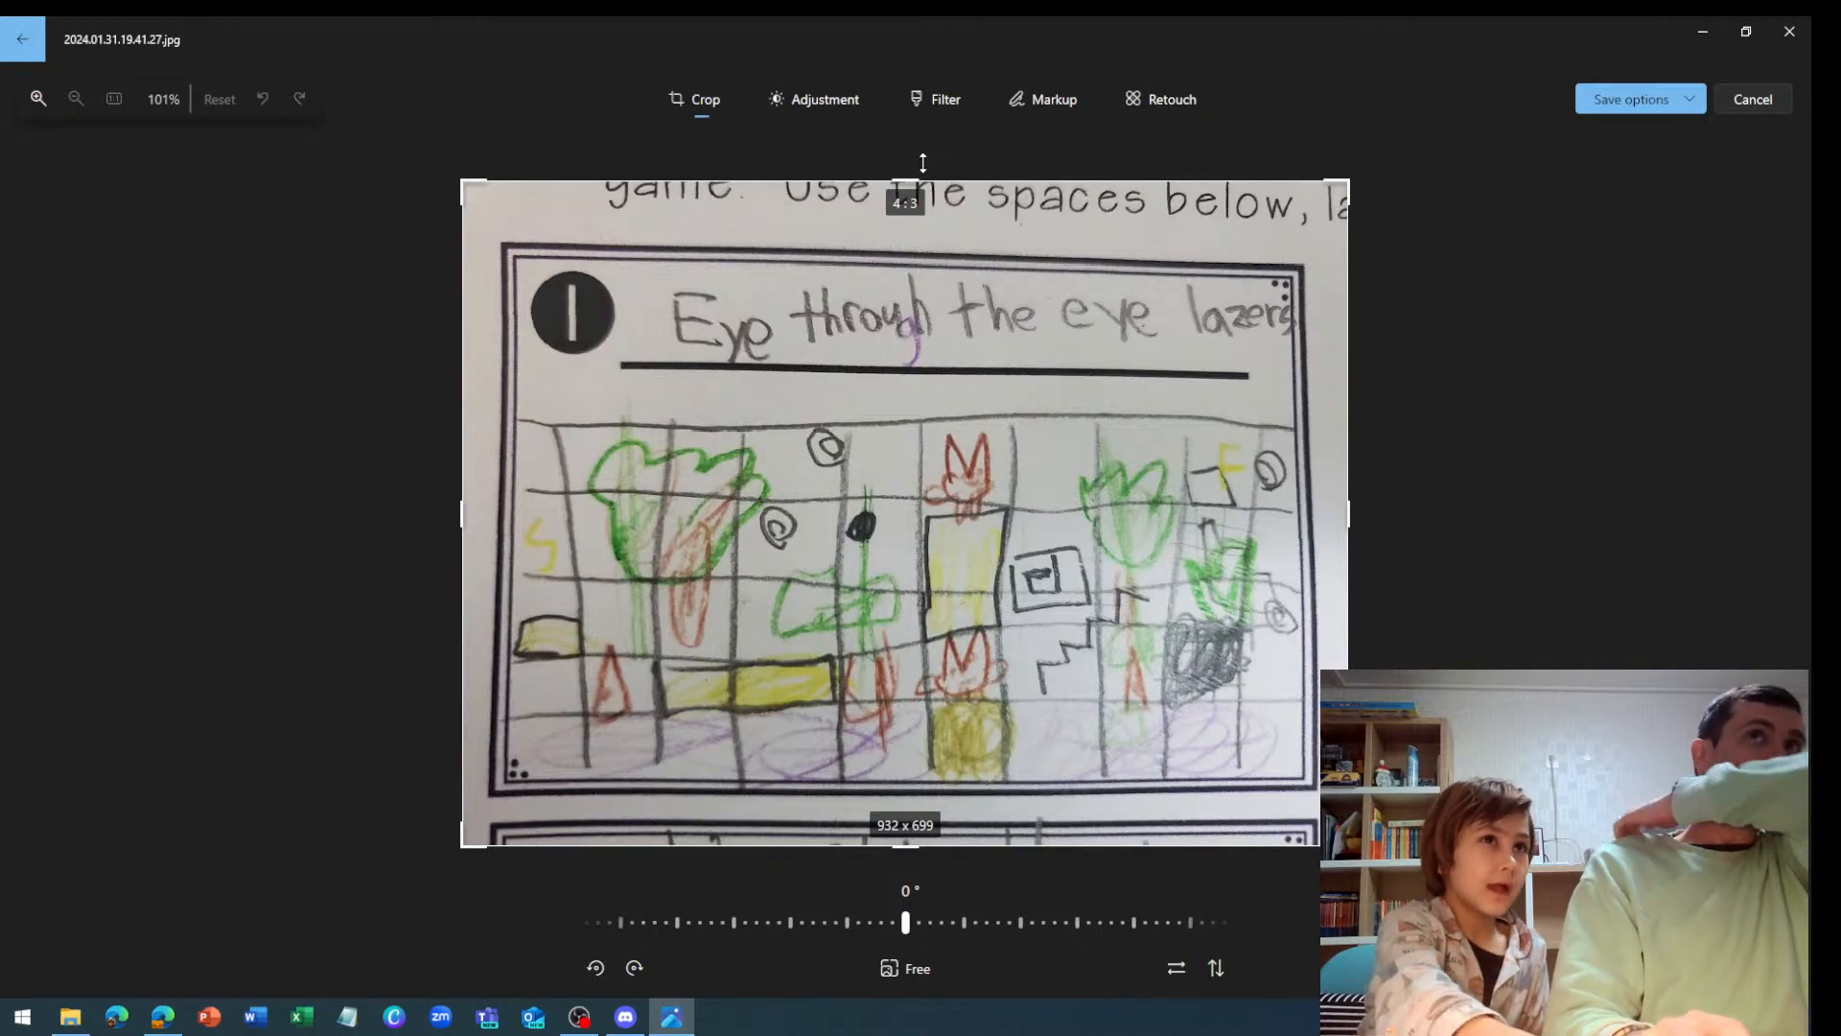
click(1051, 101)
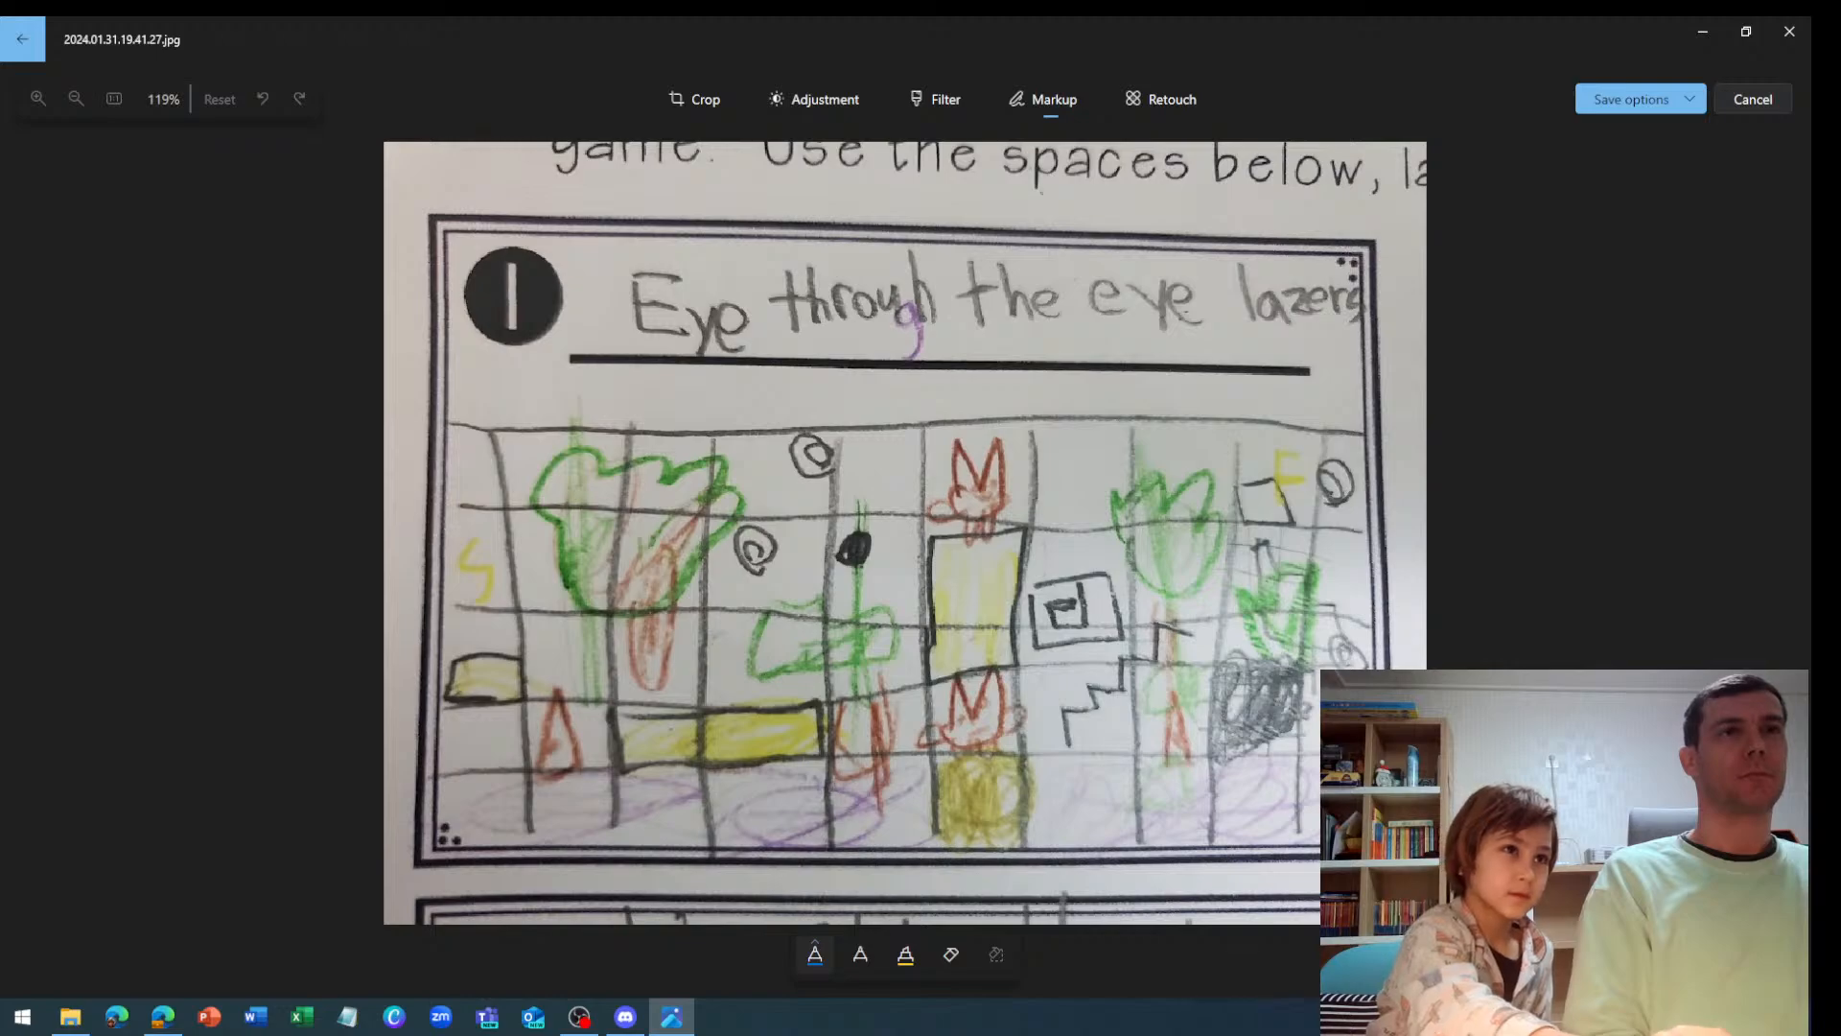
drag(458, 525, 477, 551)
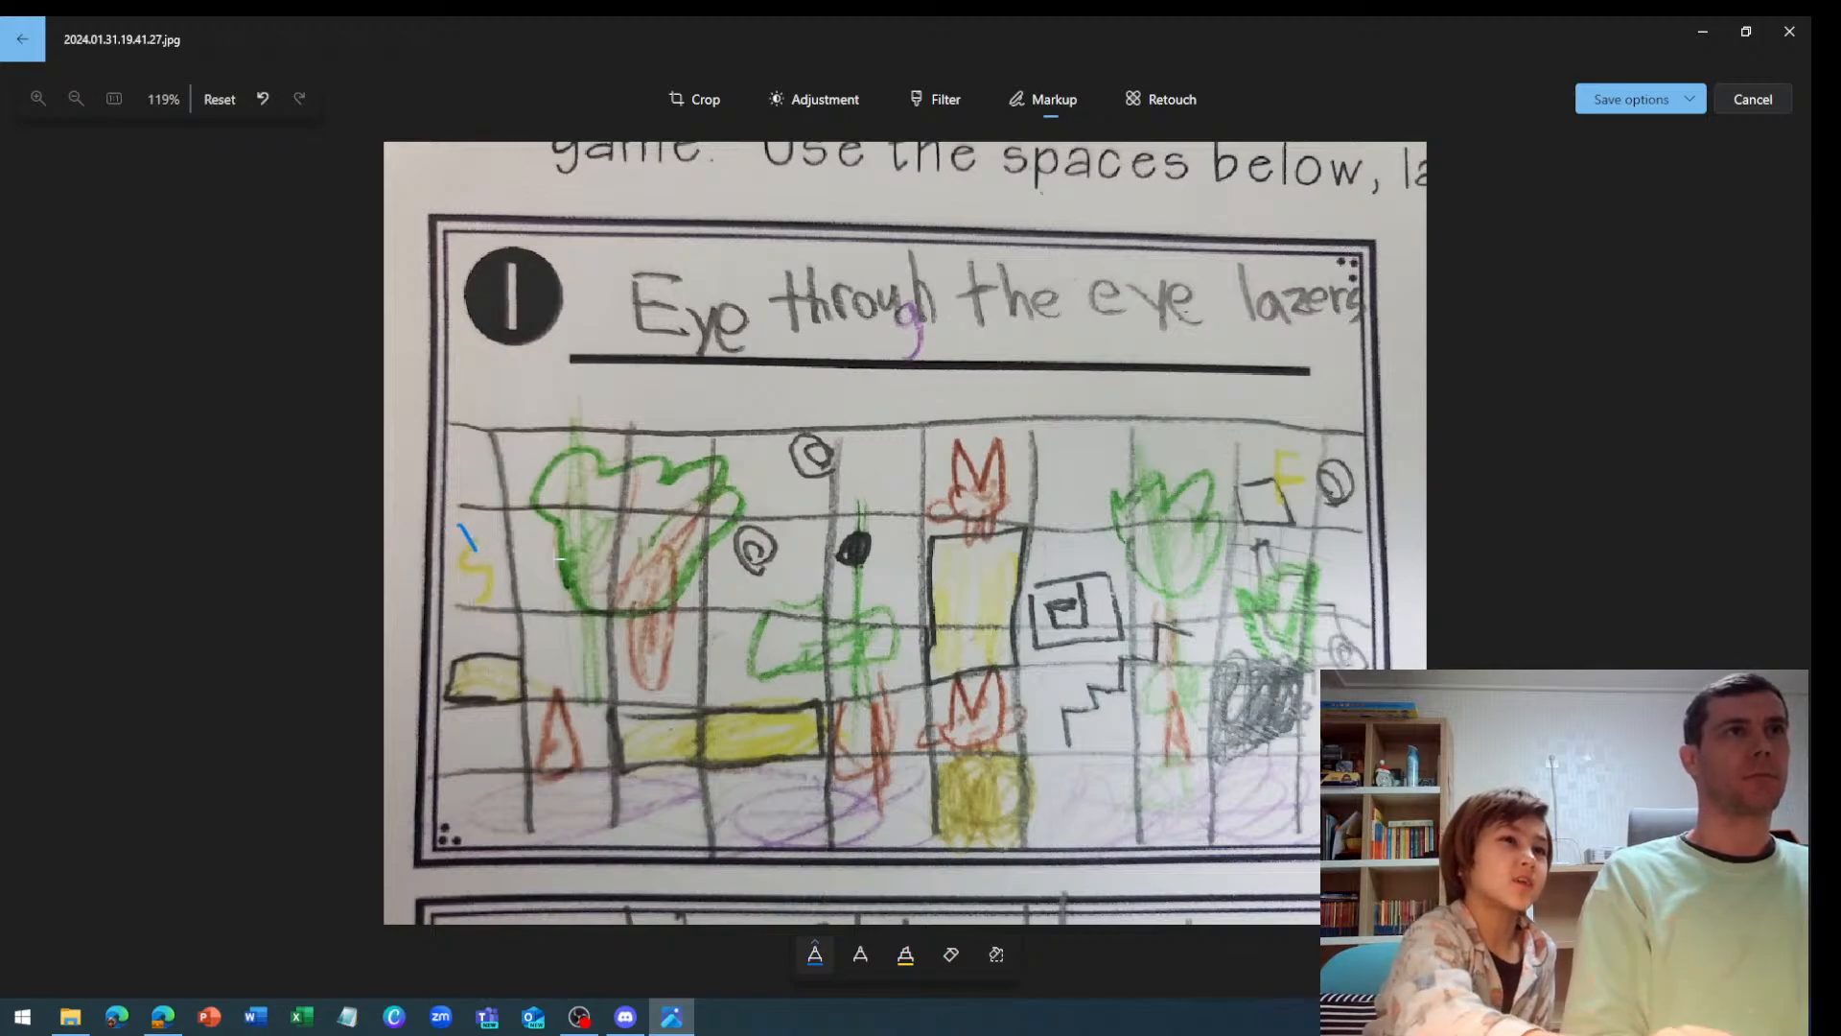
drag(556, 687, 593, 463)
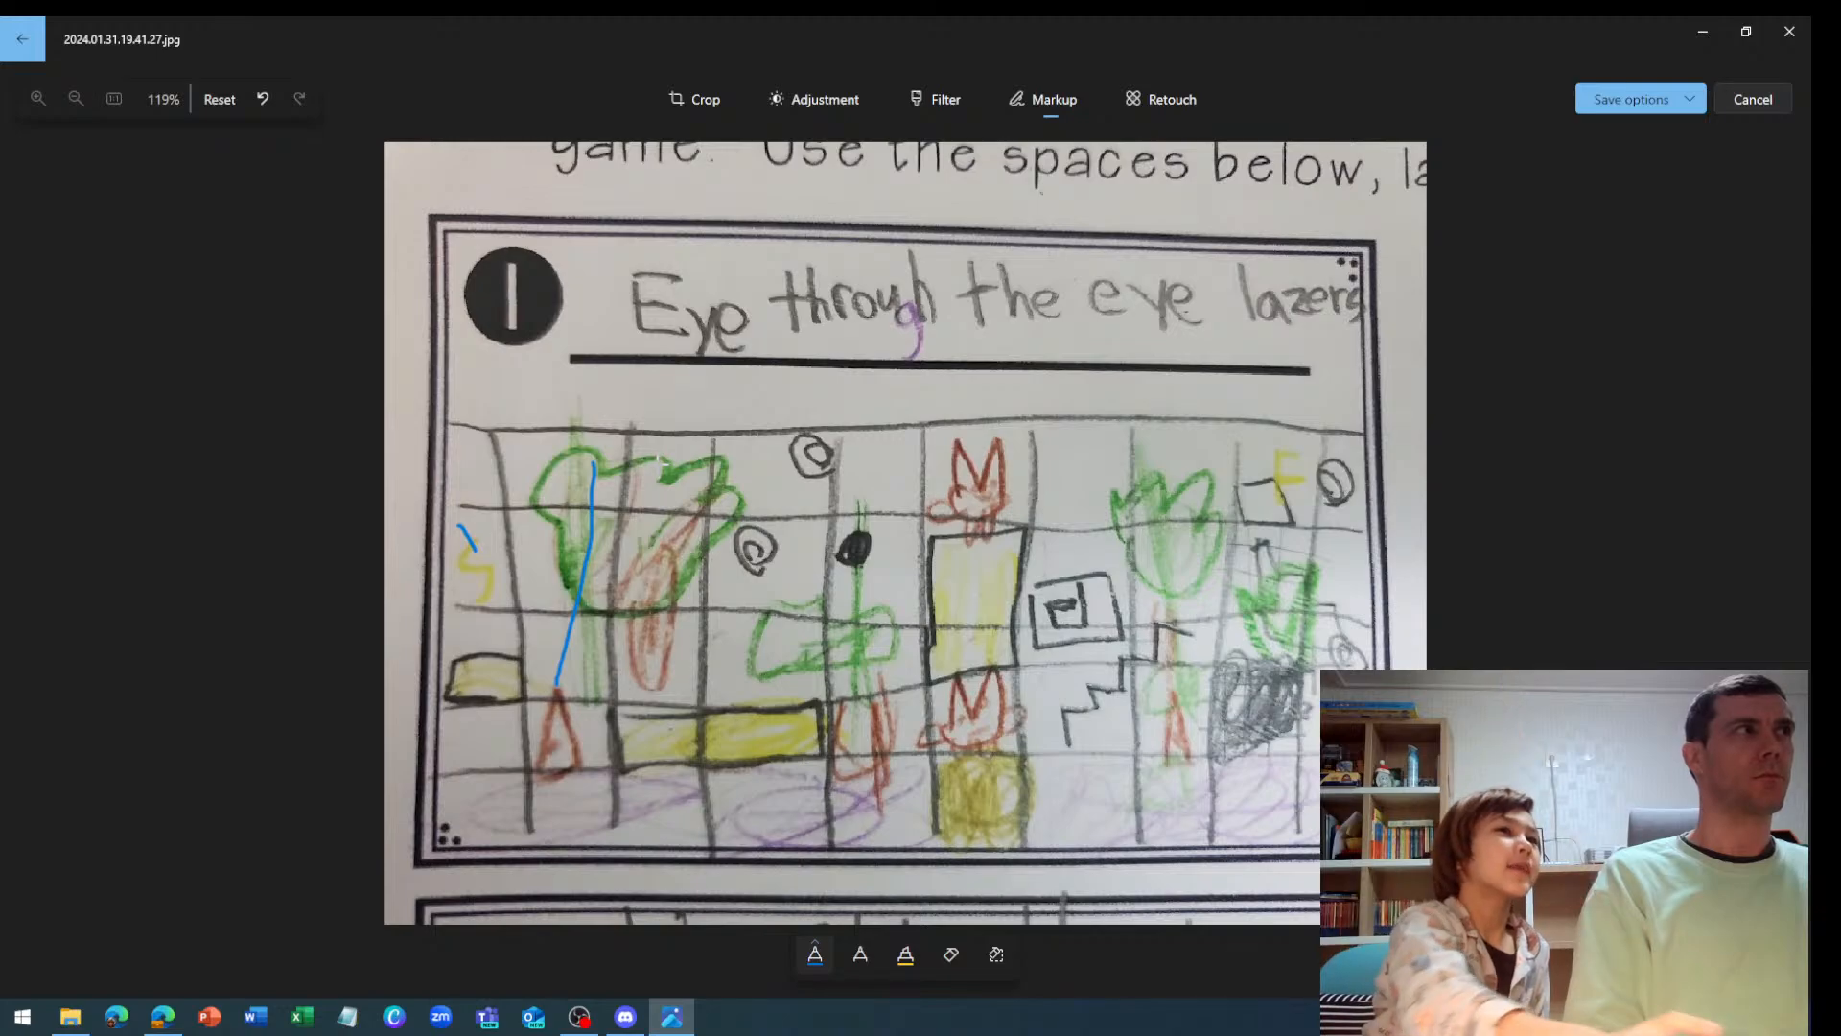
mouse_move(464, 634)
mouse_down()
mouse_move(476, 585)
mouse_move(463, 636)
mouse_move(499, 640)
mouse_move(474, 651)
mouse_move(519, 635)
mouse_up()
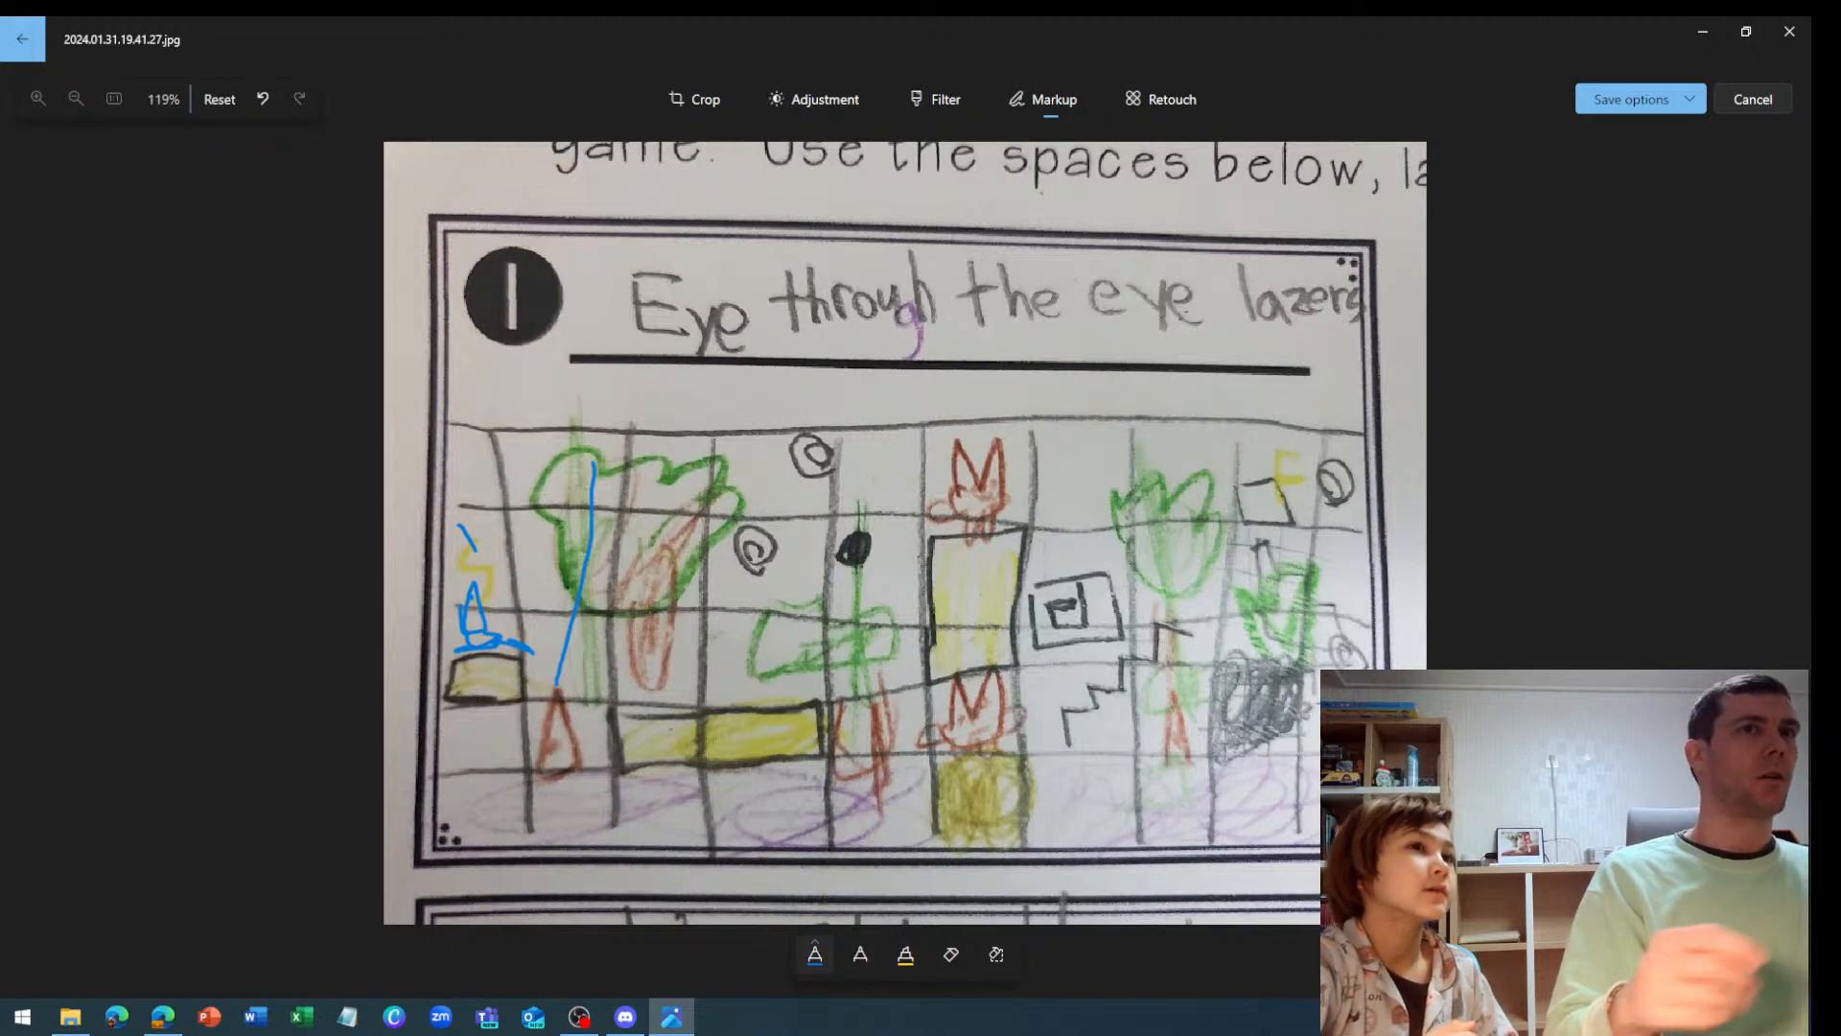
Discard all pen markup on the level 1 photo and move on to the level 2 sketch photo
click(217, 99)
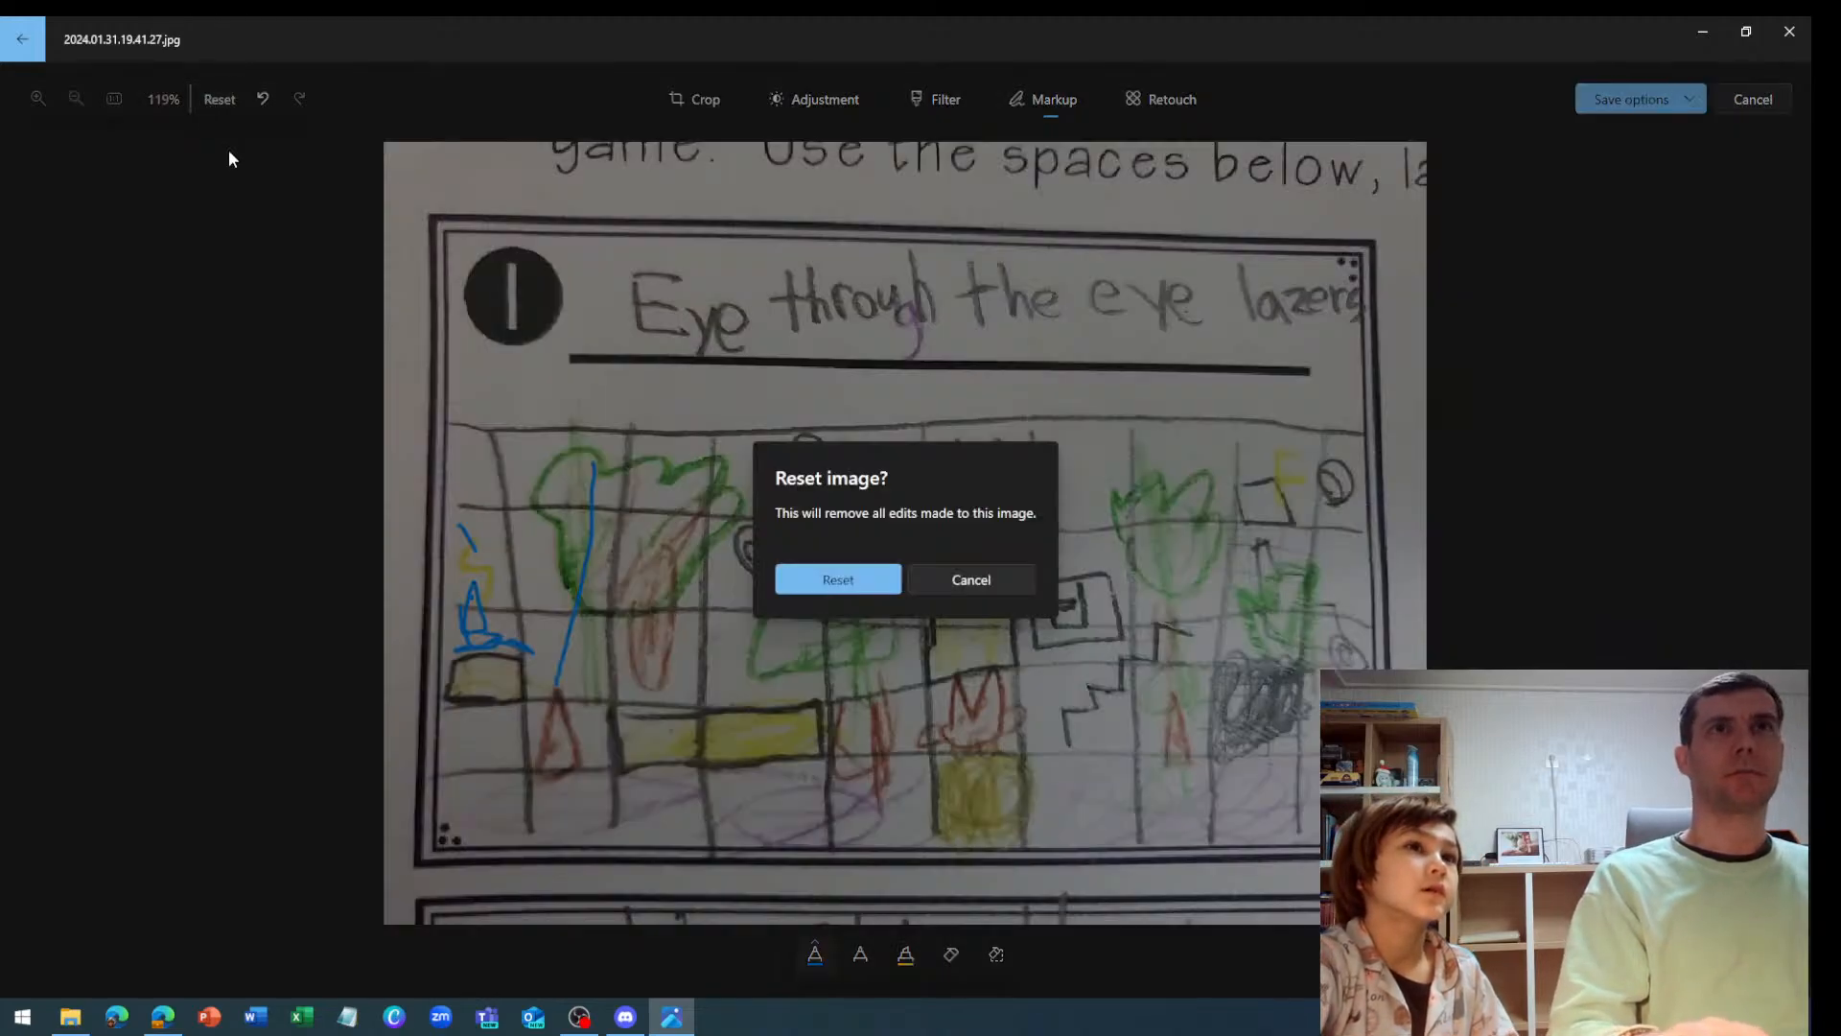
click(825, 581)
click(1733, 111)
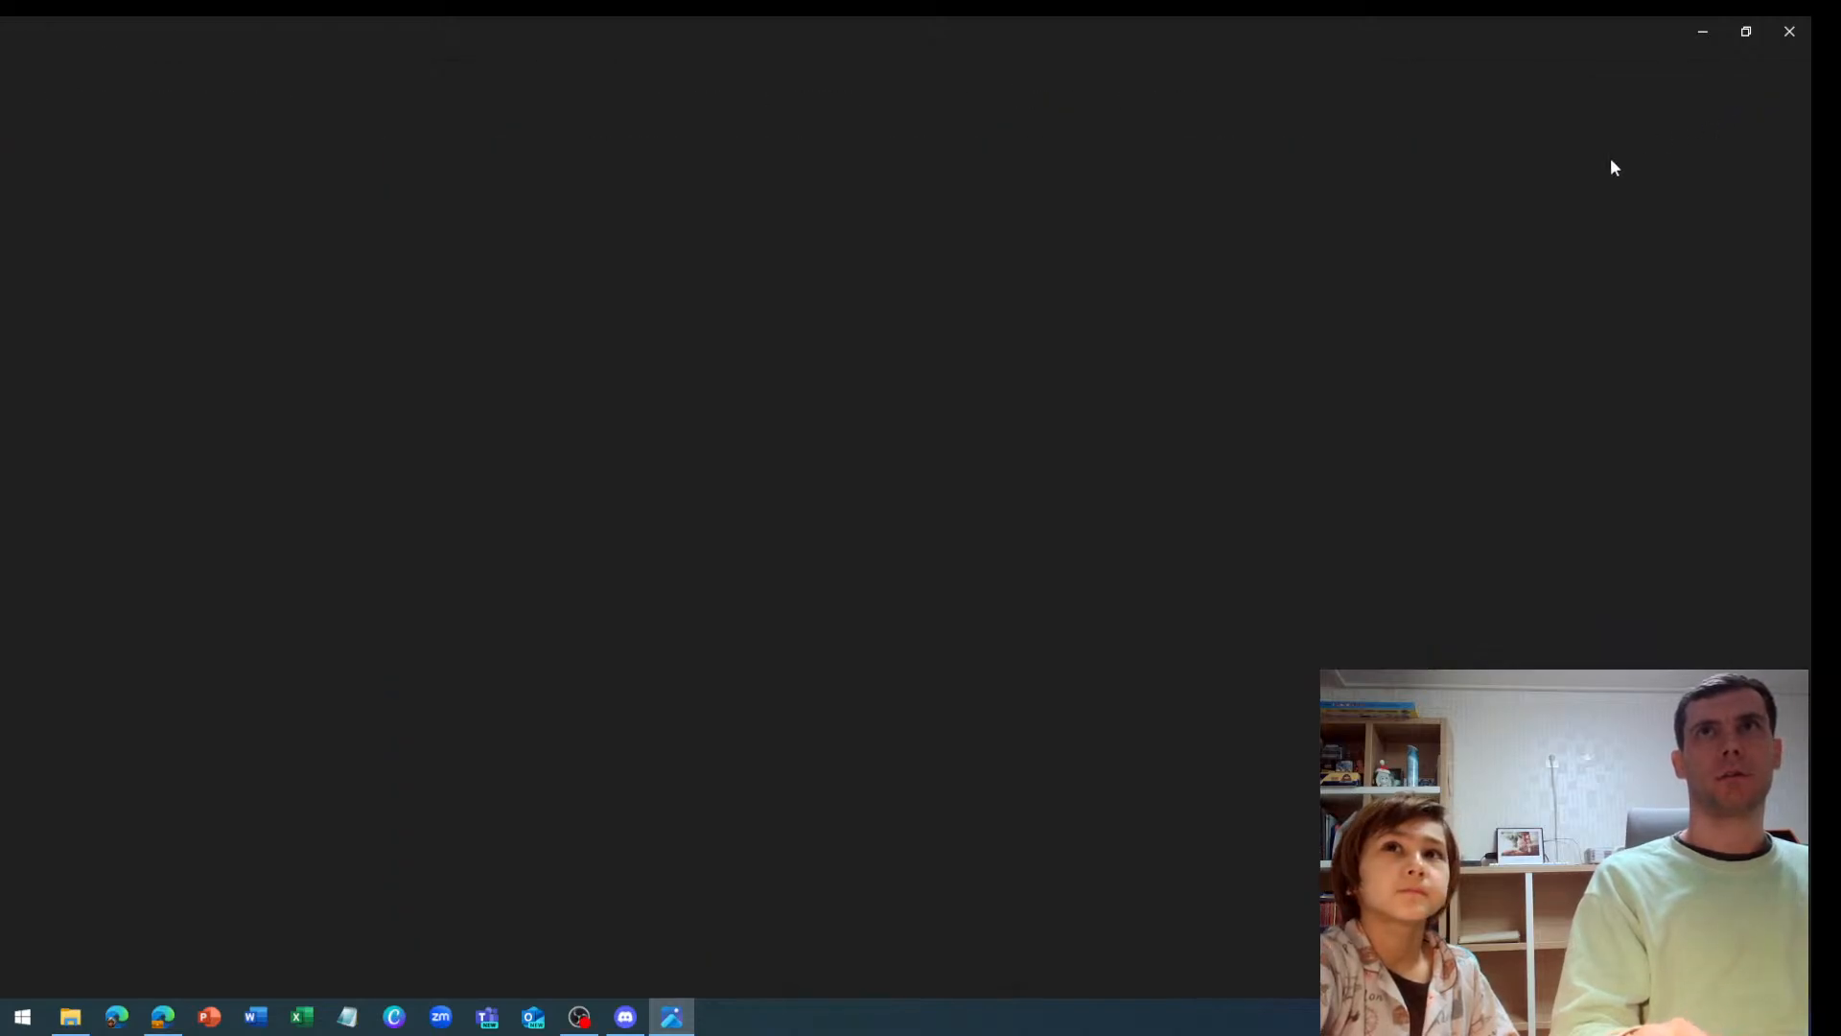
click(1793, 511)
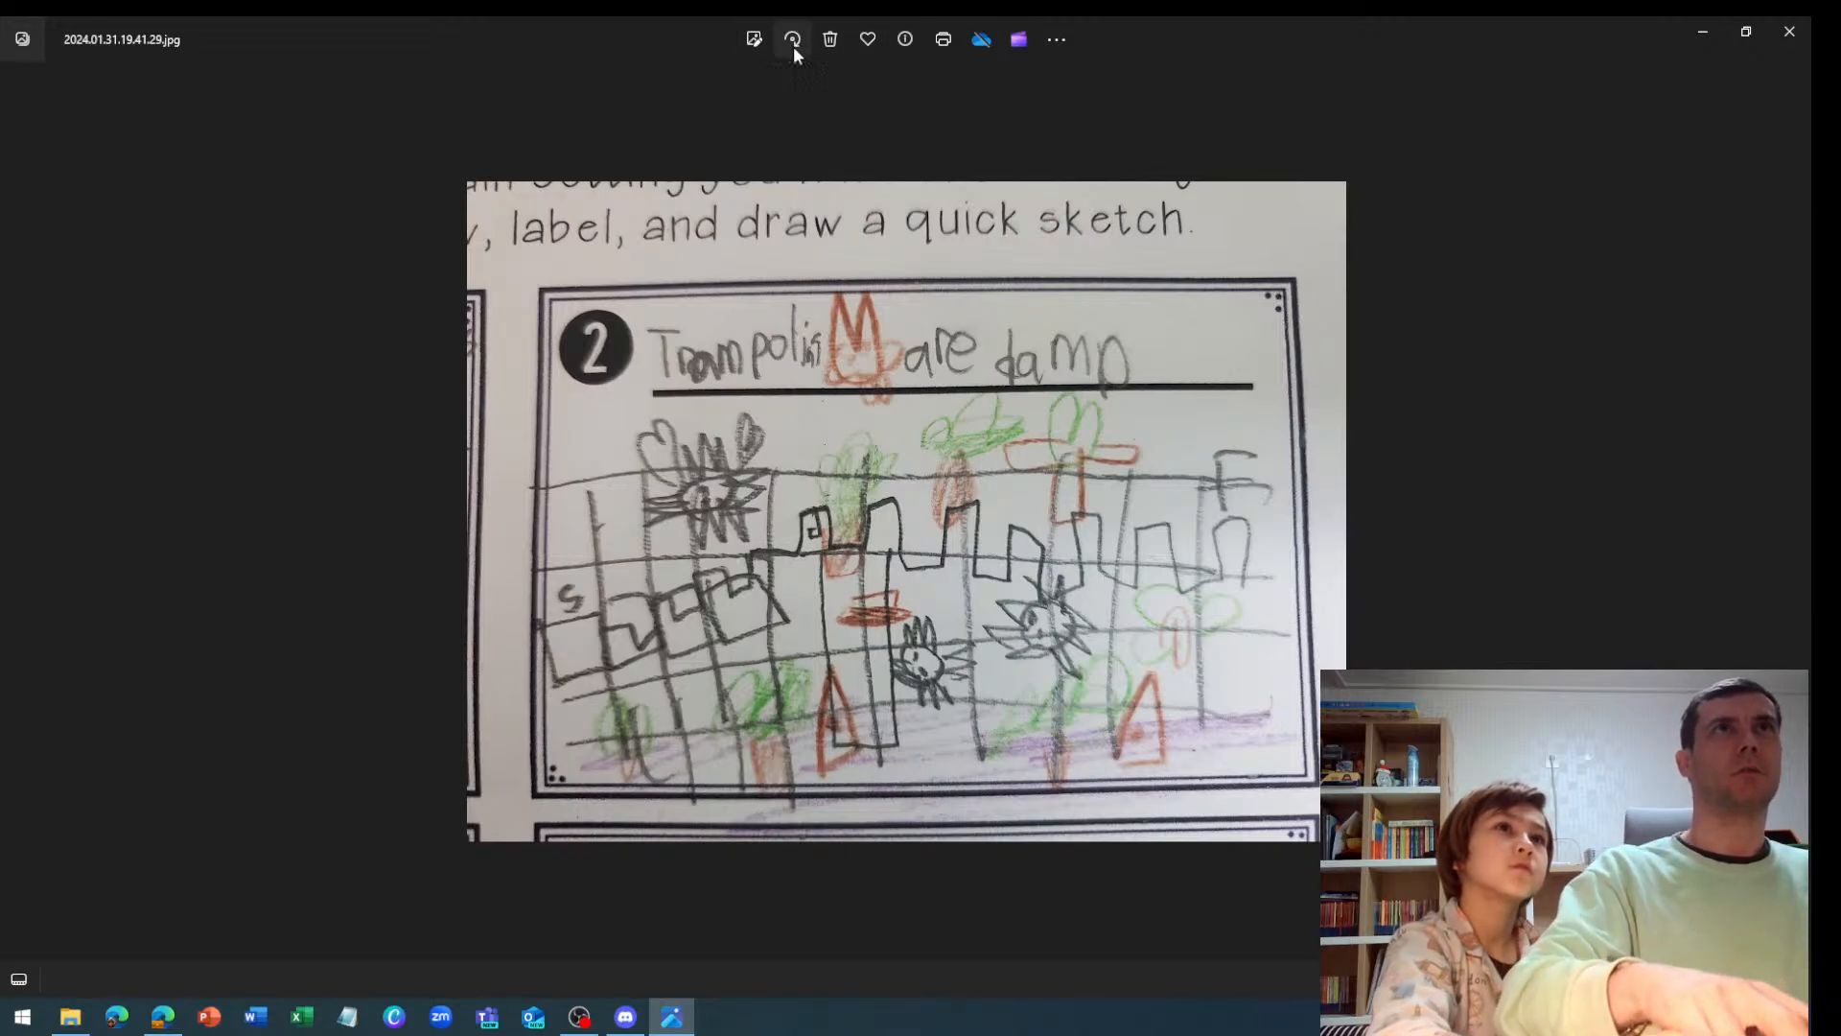
Mark up the level 2 sketch with blue pen strokes above the two lower spiky creatures, below the large upper one, and around the F
click(762, 46)
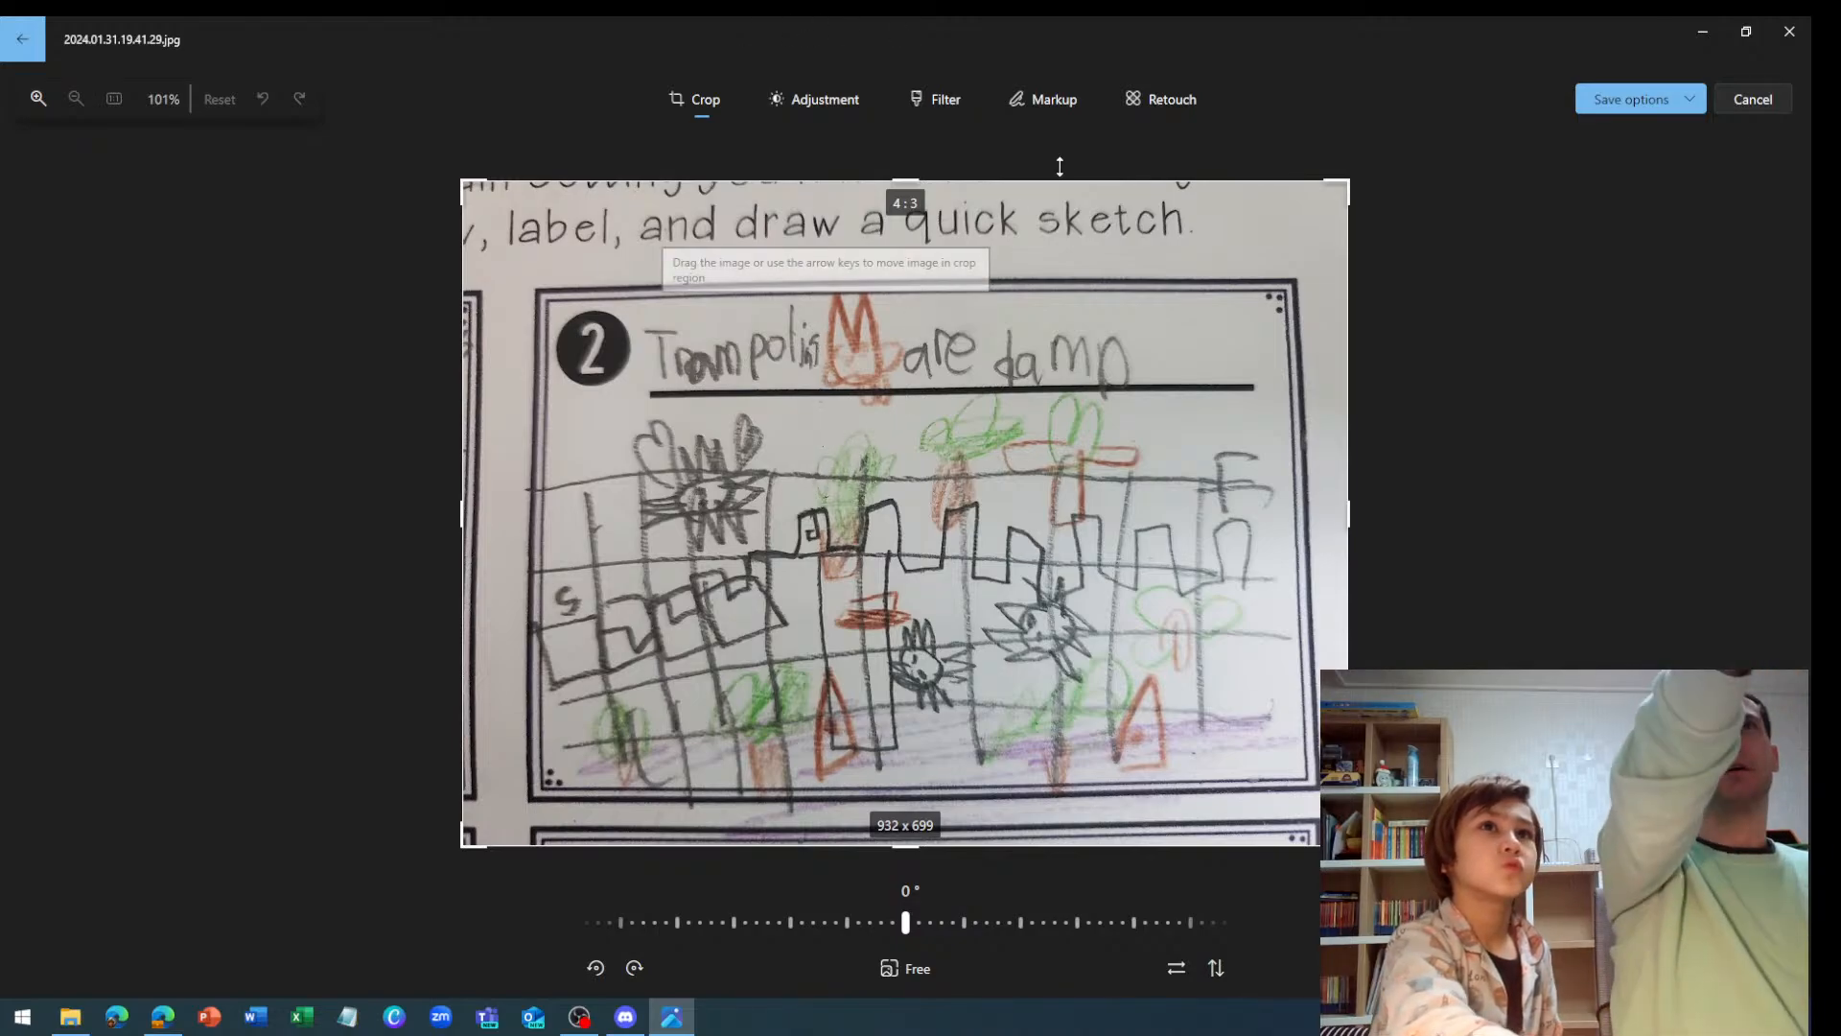
click(1044, 104)
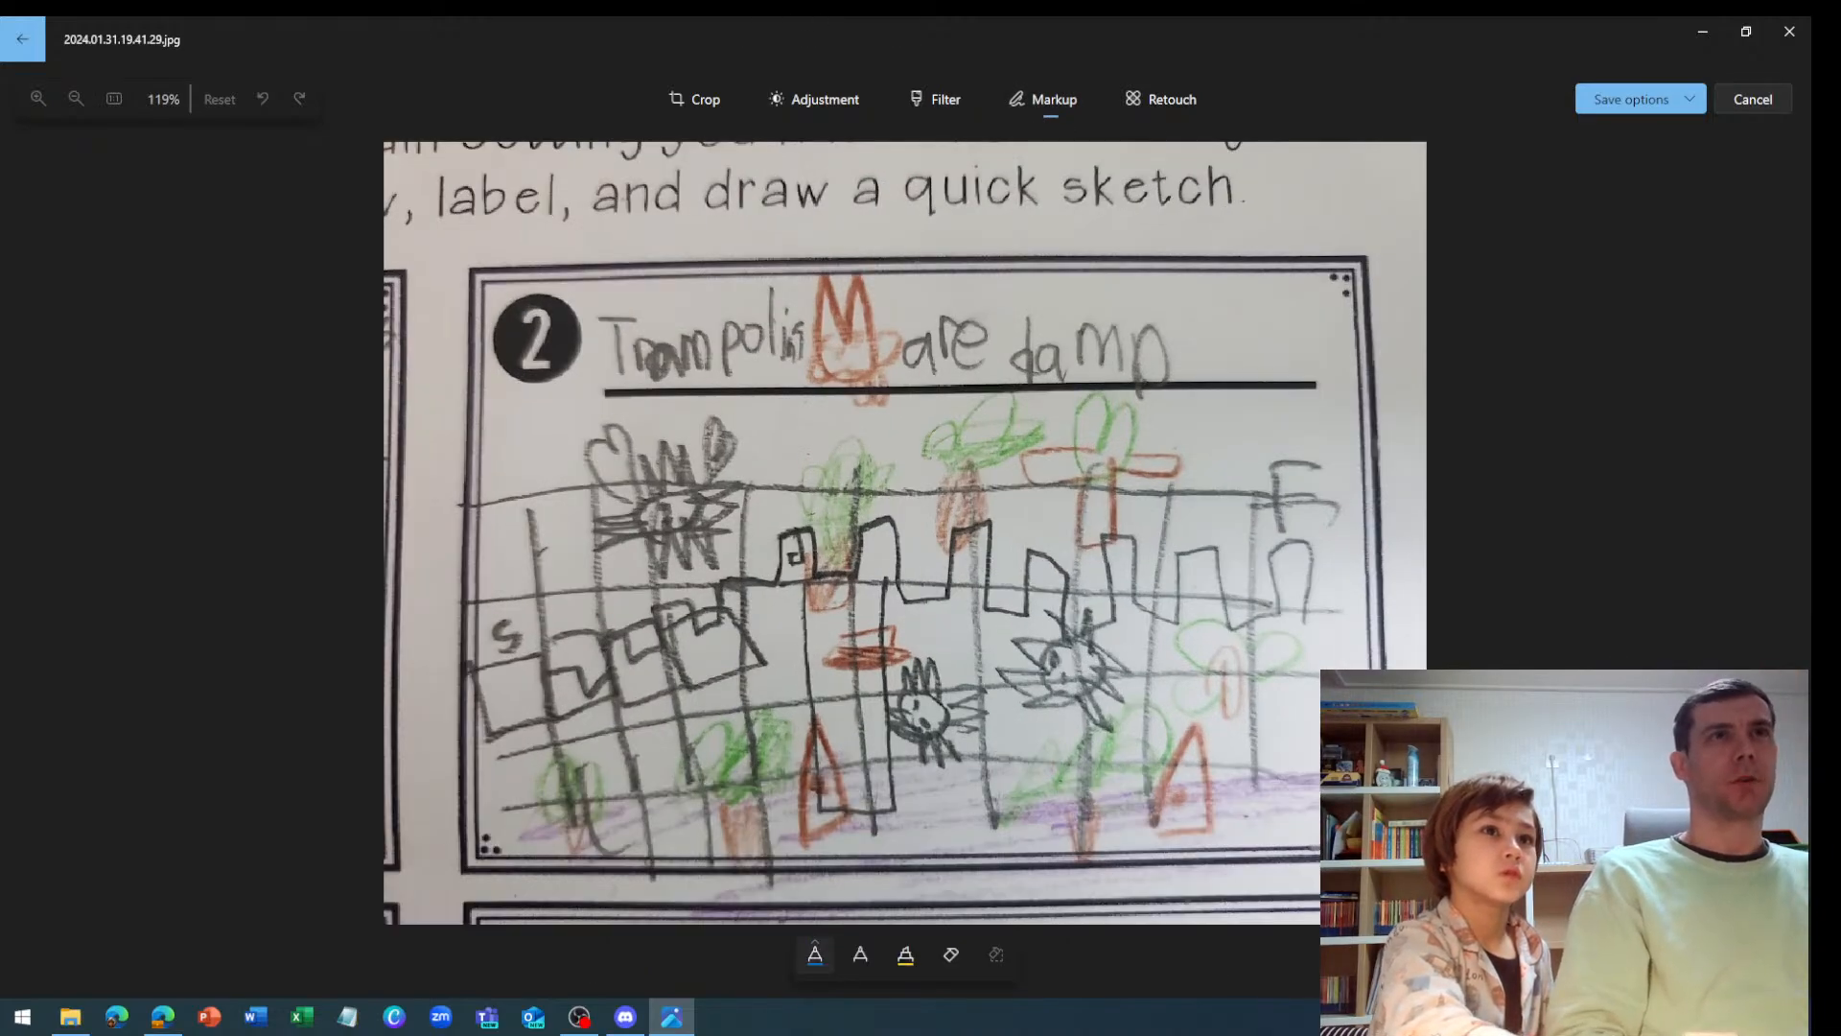
drag(914, 660, 923, 573)
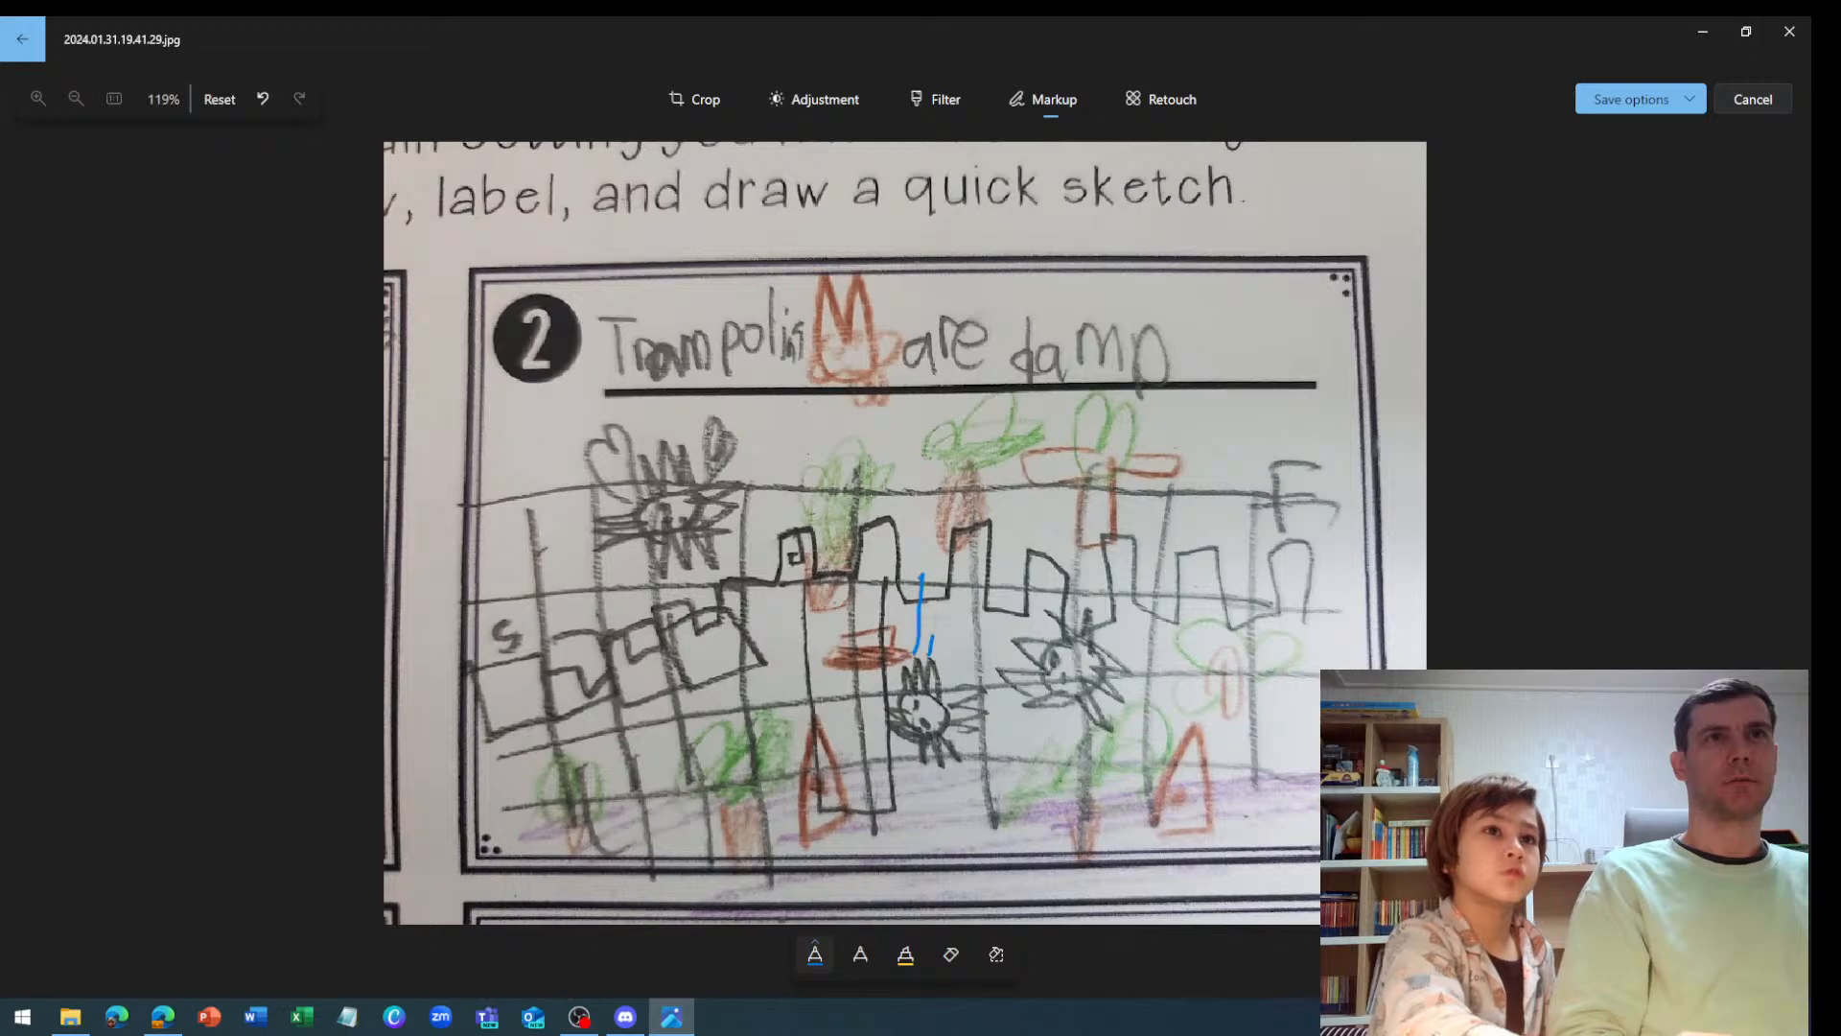
drag(904, 654, 916, 566)
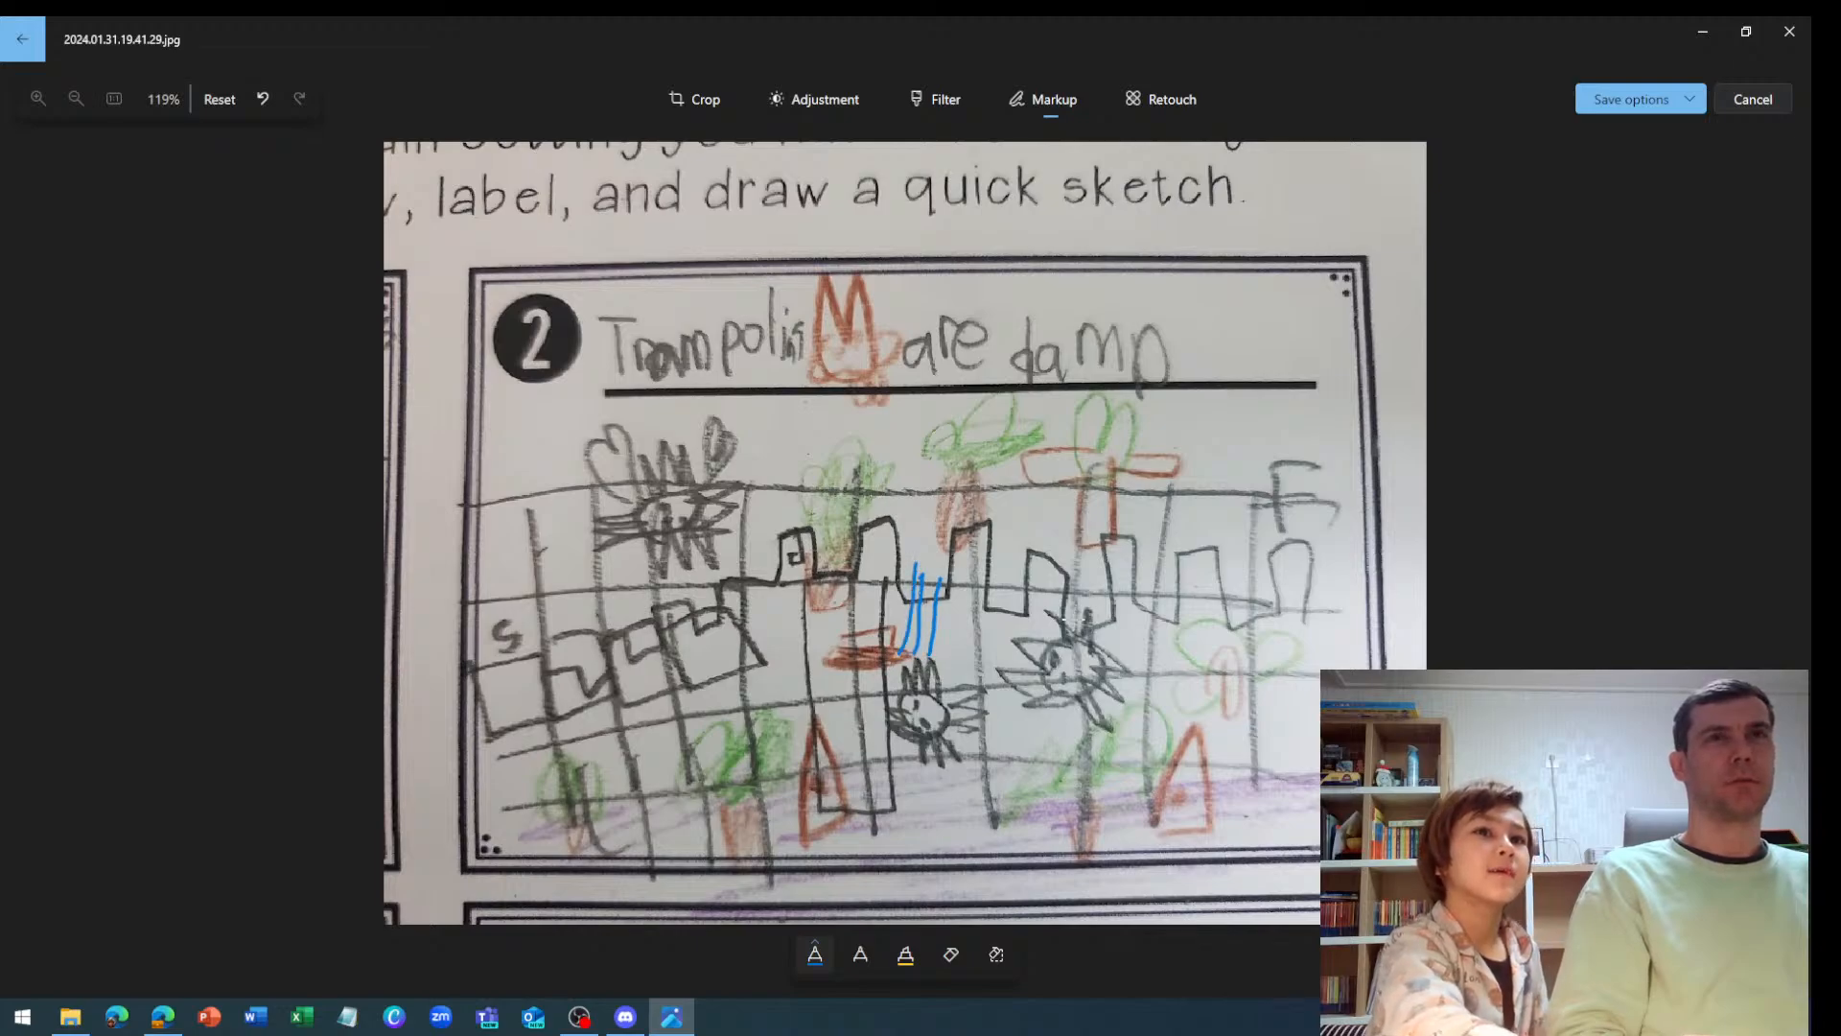
drag(1062, 610, 1065, 522)
mouse_move(1085, 609)
mouse_down()
mouse_move(1113, 500)
mouse_move(1088, 486)
mouse_up()
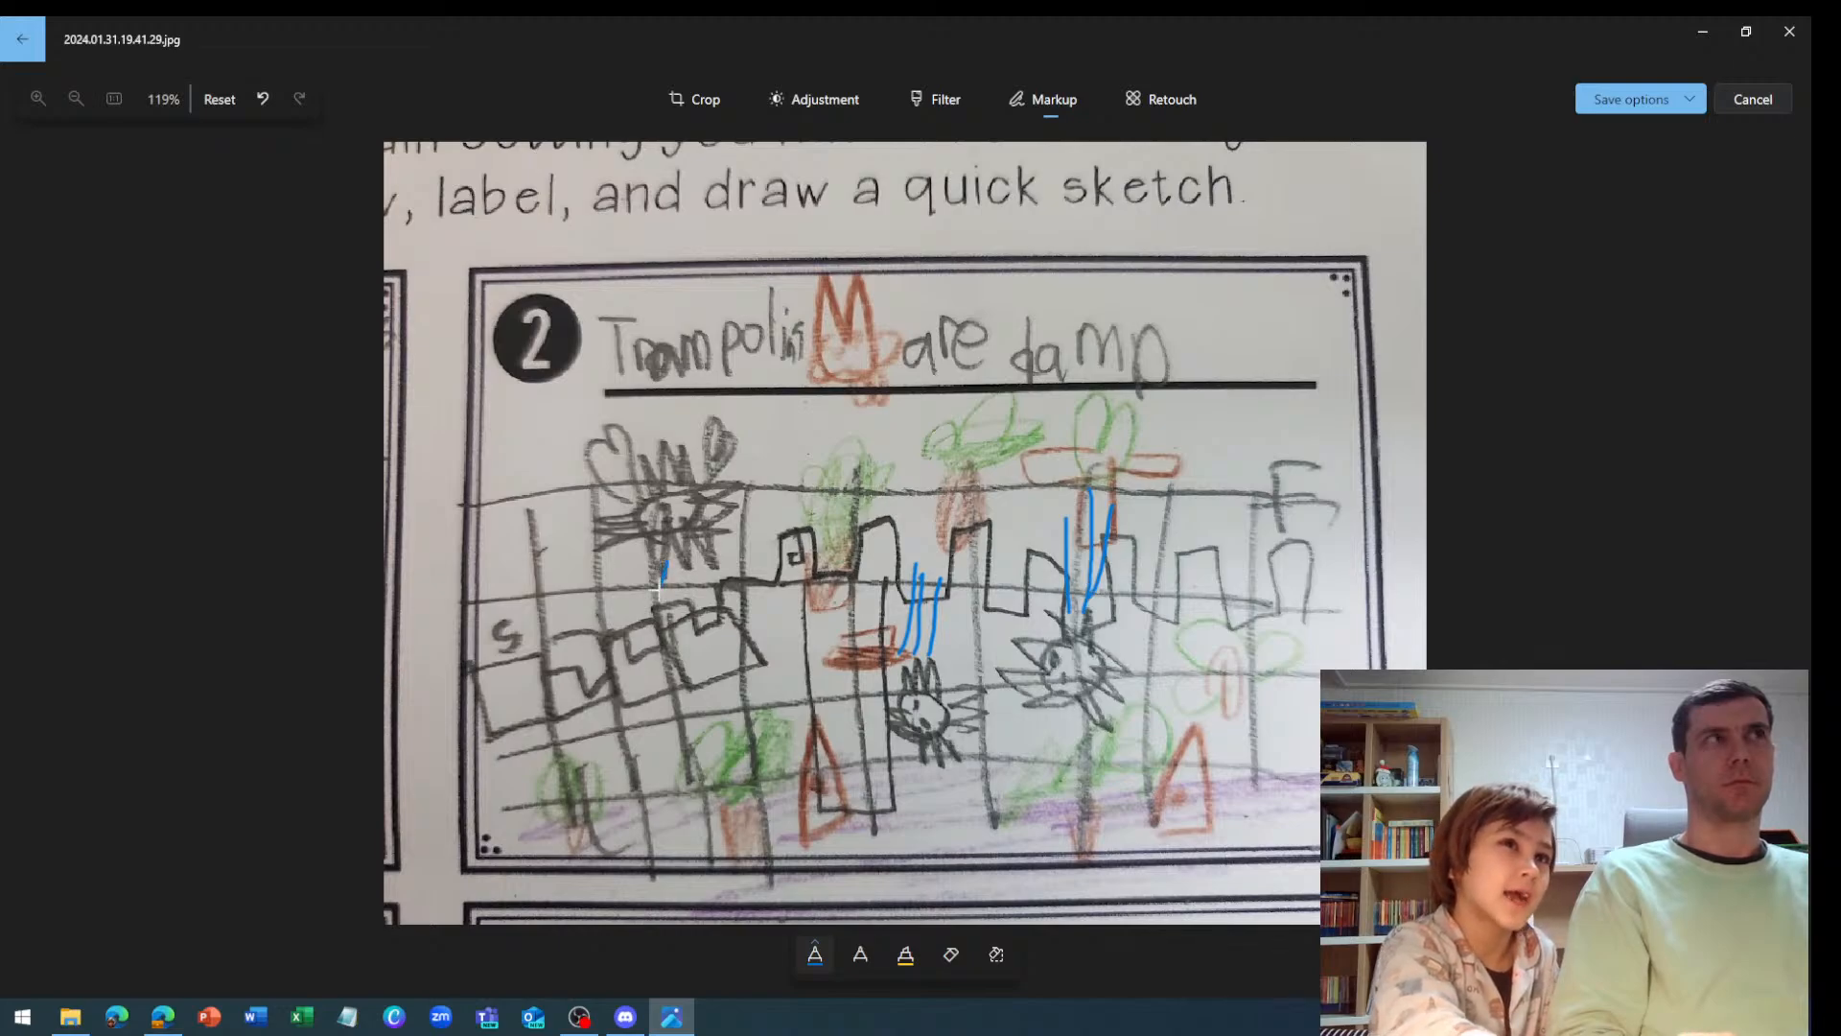
mouse_move(659, 587)
mouse_down()
mouse_move(651, 611)
mouse_move(687, 611)
mouse_up()
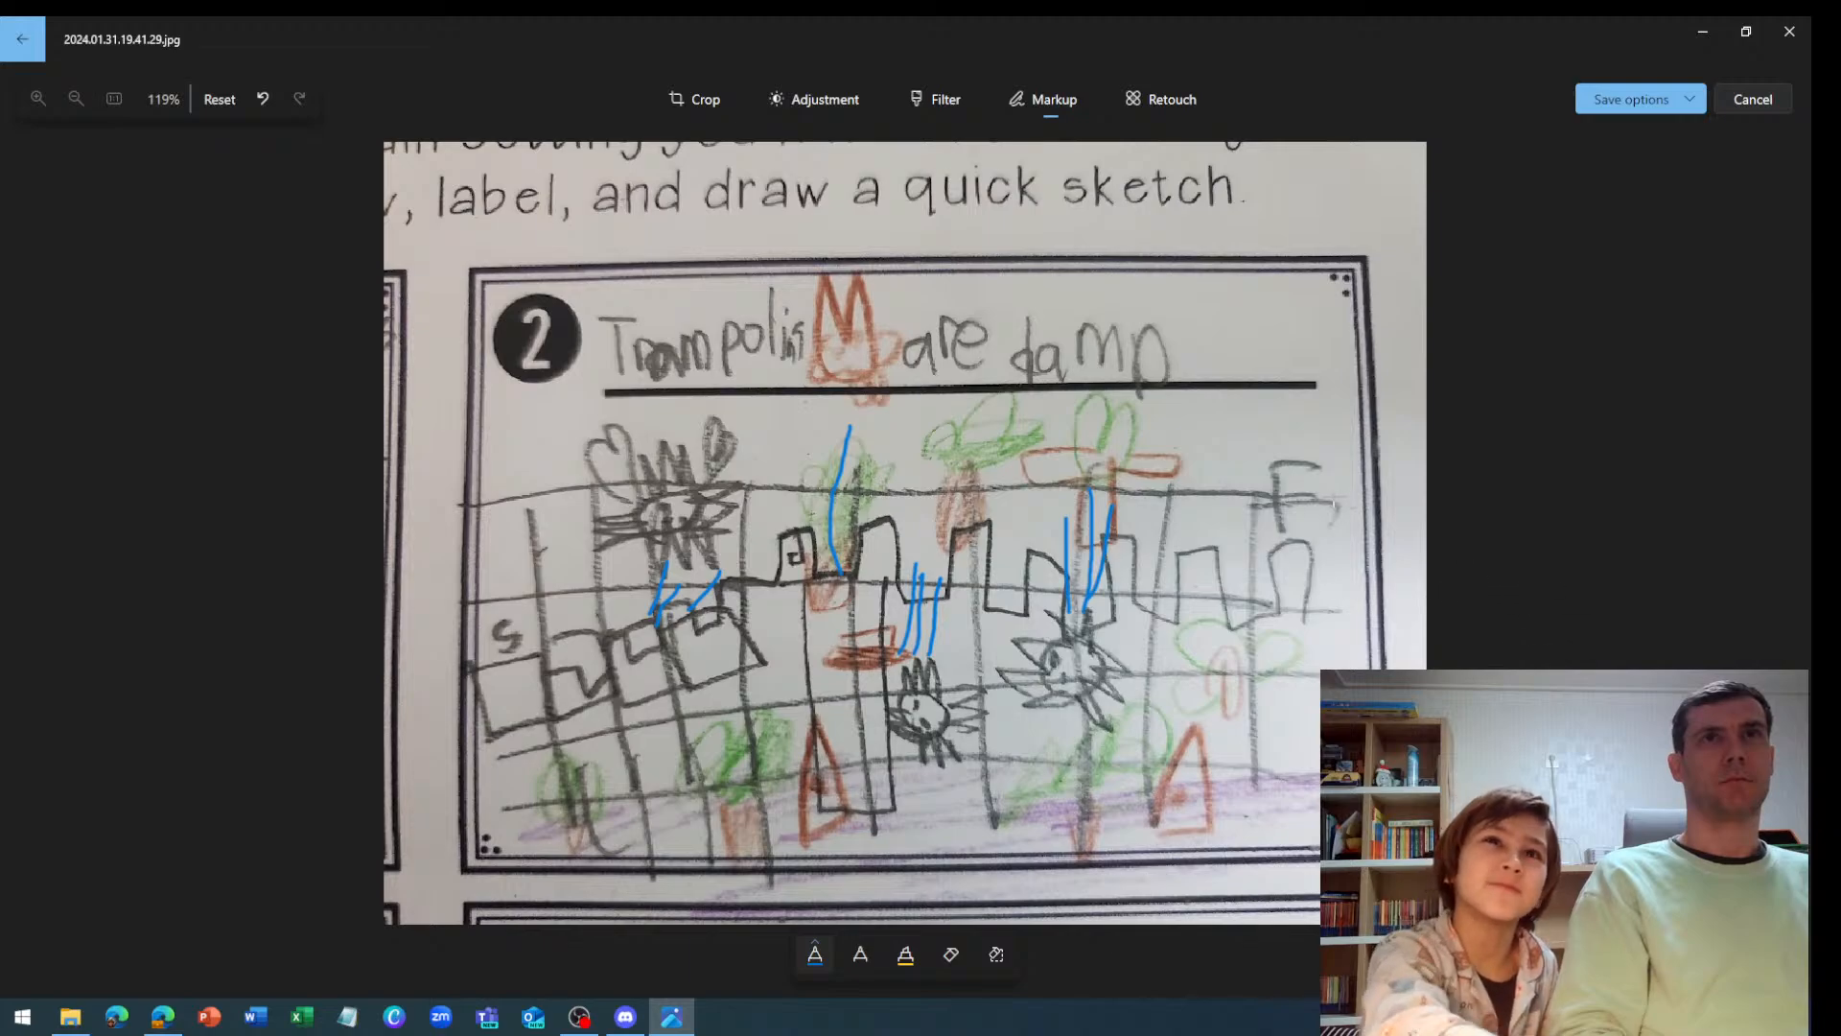
mouse_move(1285, 537)
mouse_down()
mouse_move(1354, 431)
mouse_move(1242, 518)
mouse_up()
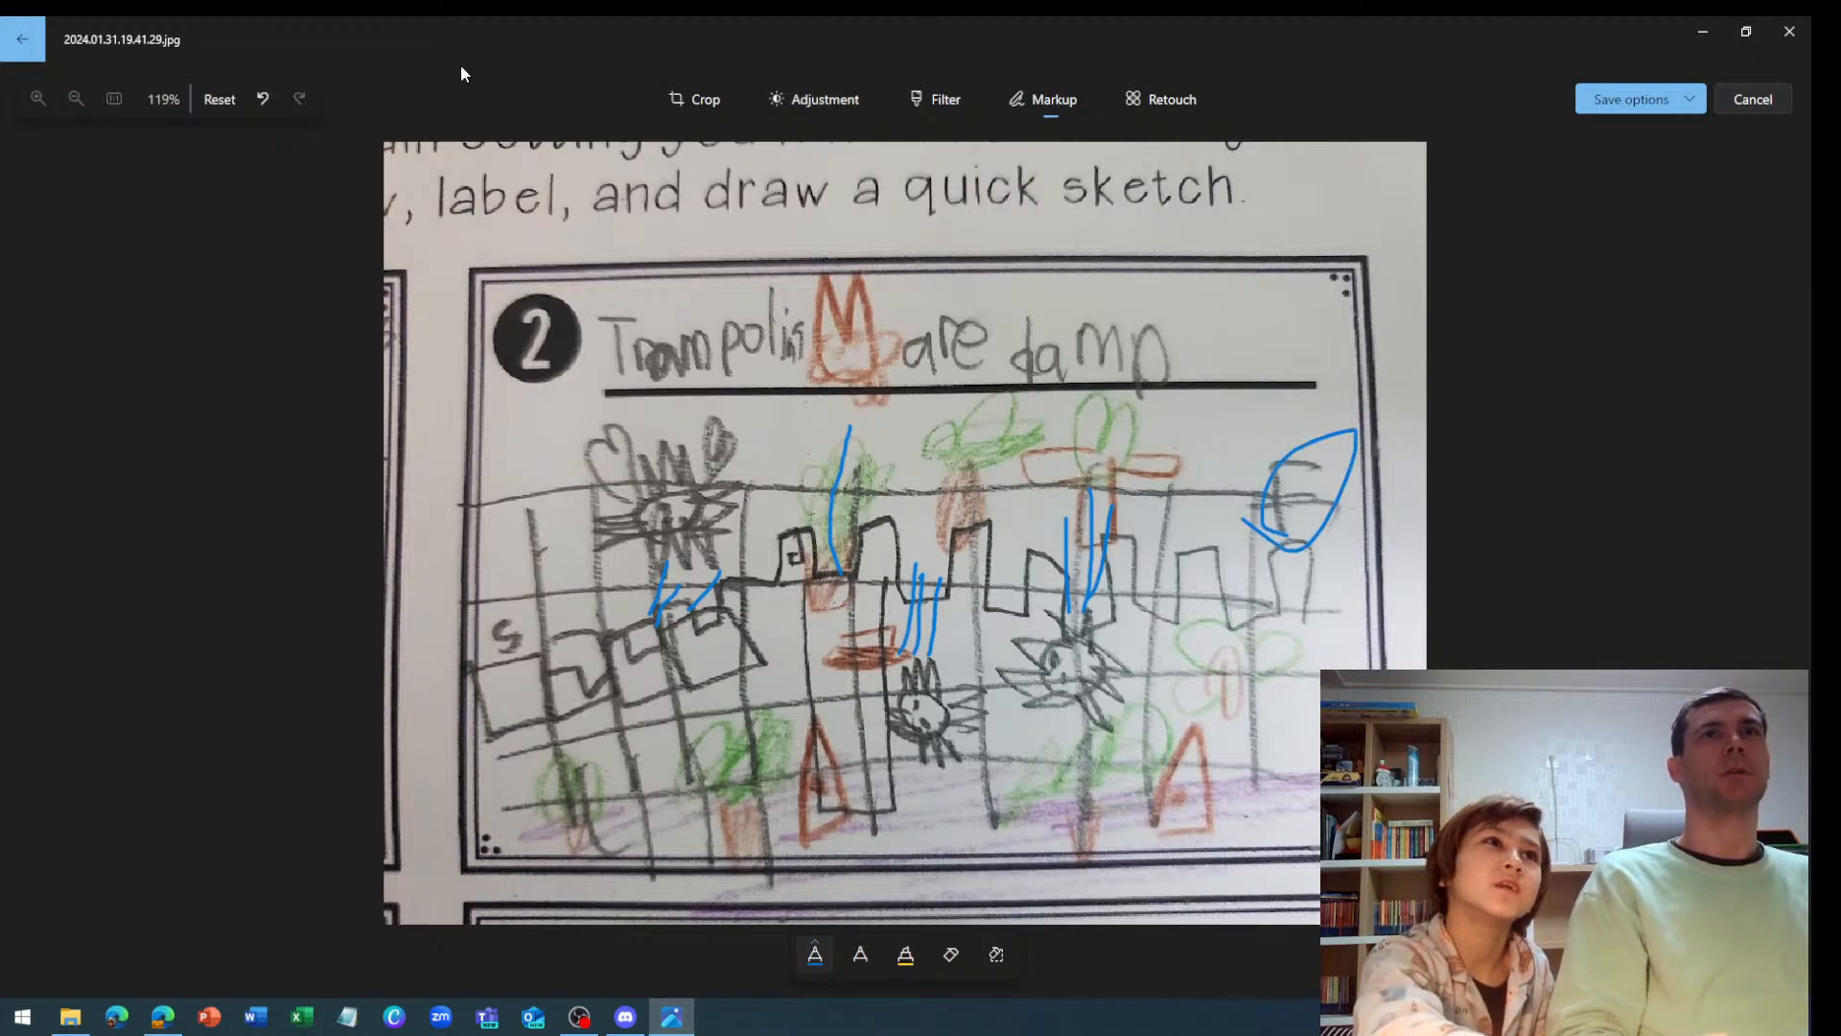
Discard all pen markup on the level 2 photo and move on to the level 3 sketch photo
click(219, 100)
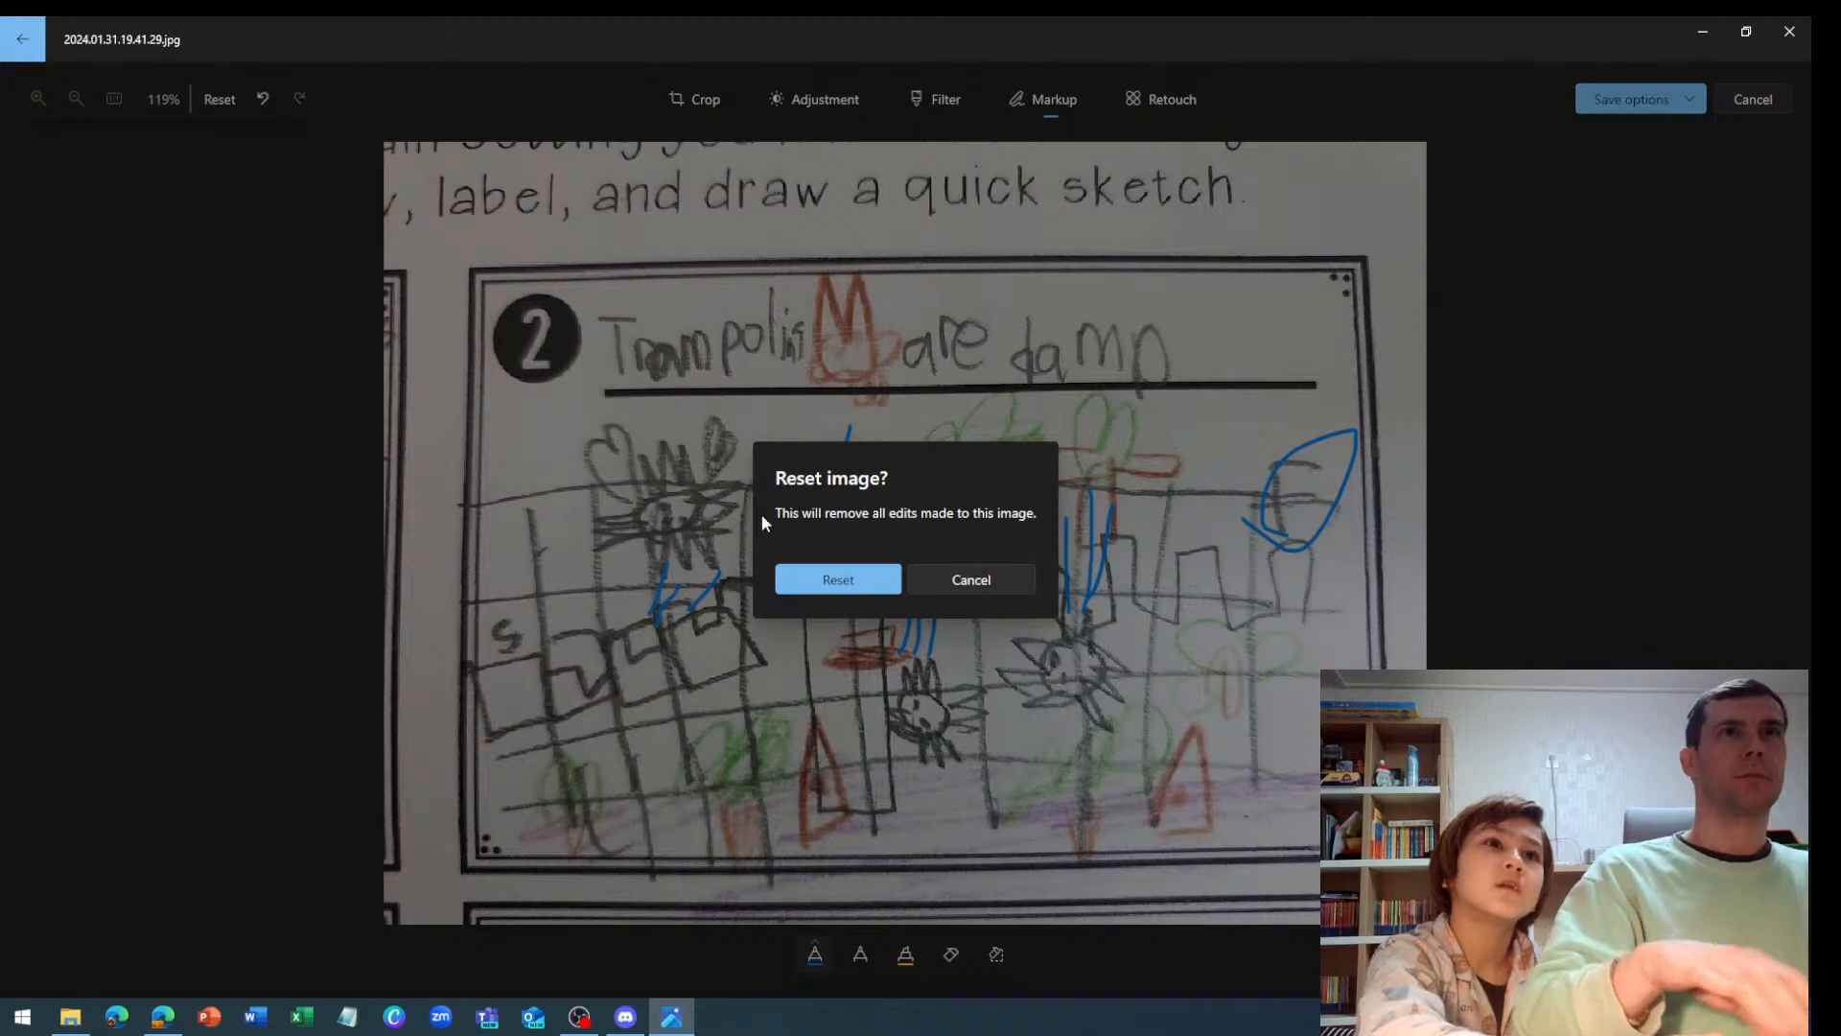
click(833, 579)
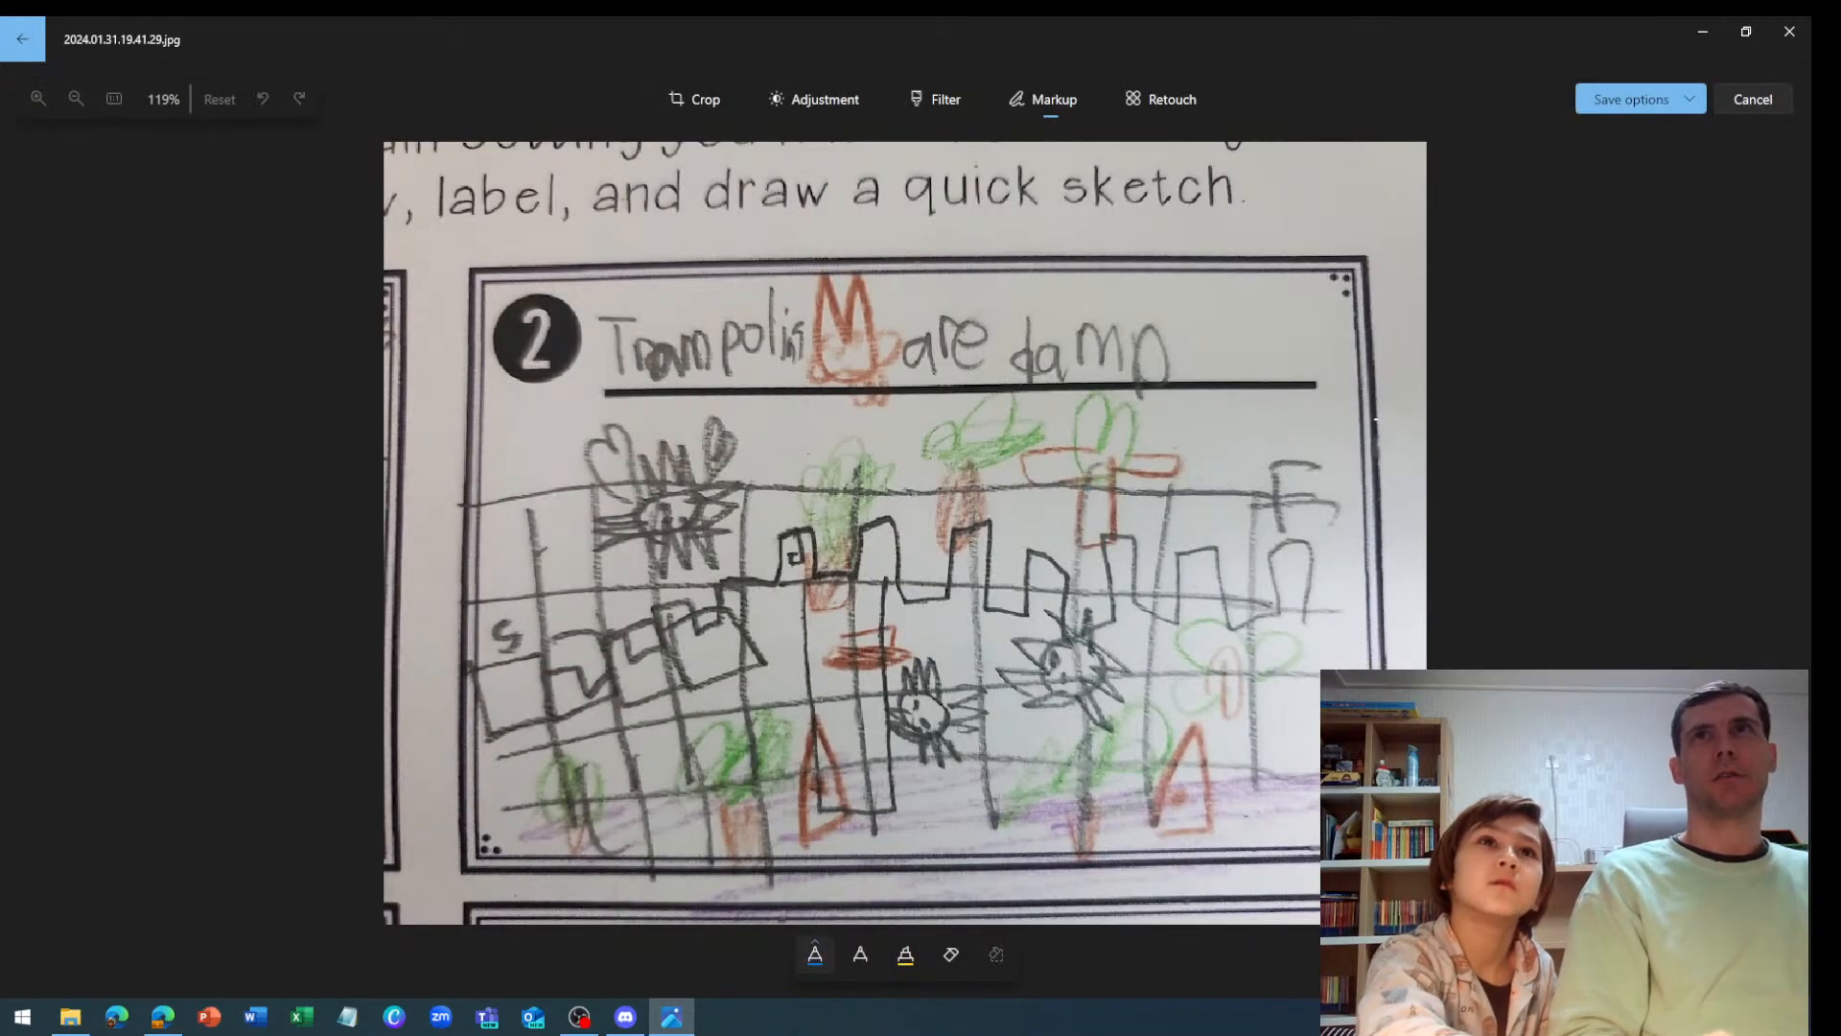
click(1753, 100)
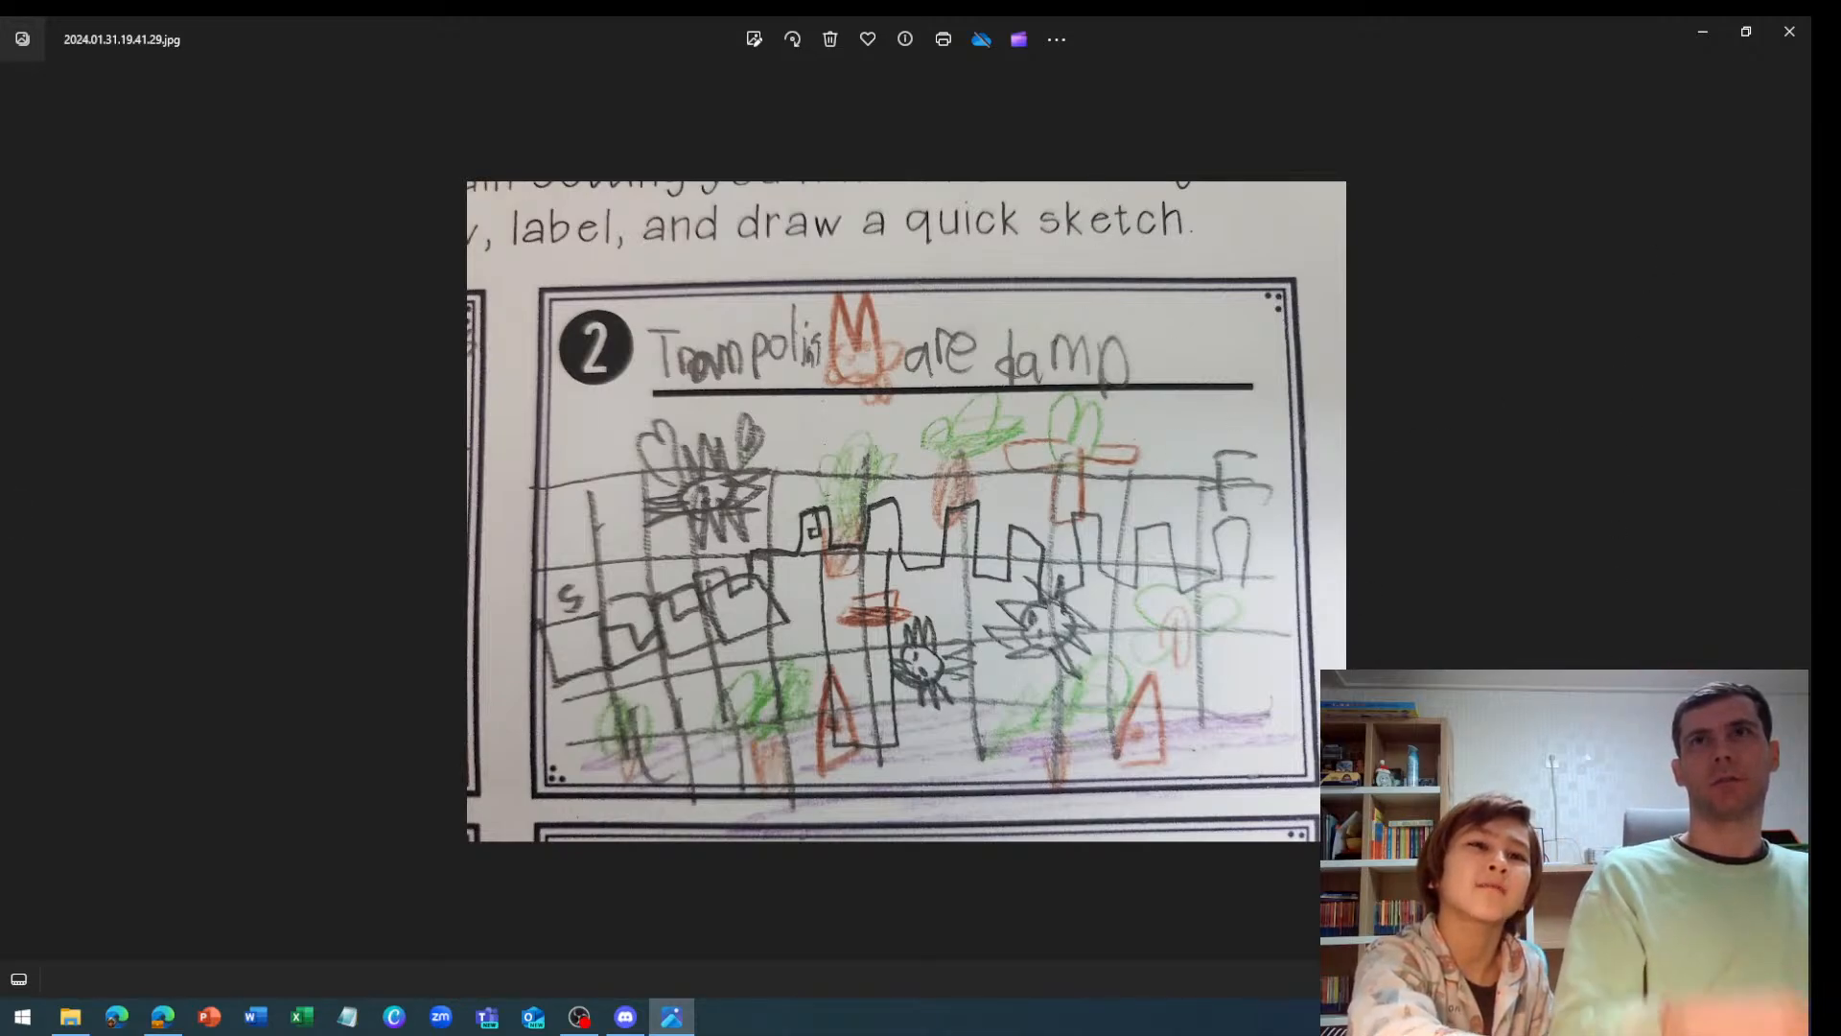
click(1792, 511)
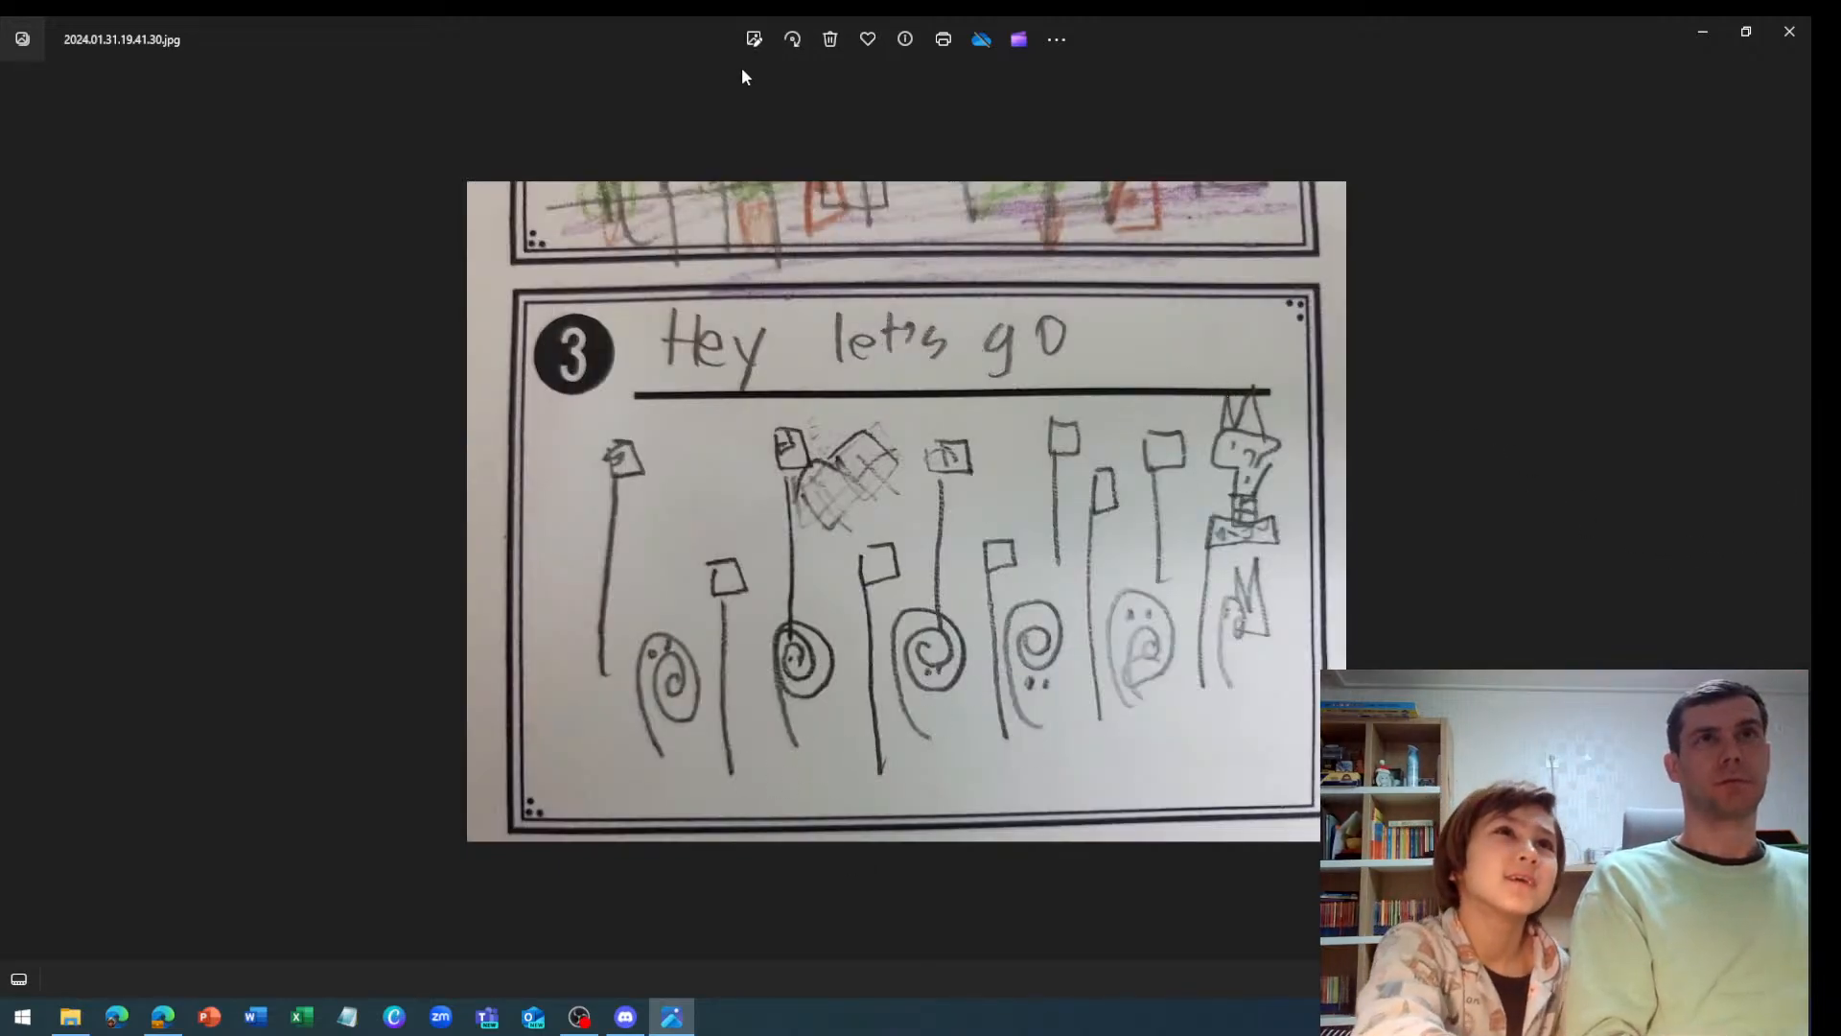
Mark up the level 3 sketch with blue pen strokes below and above the first spiral creature and above the second flag
click(754, 38)
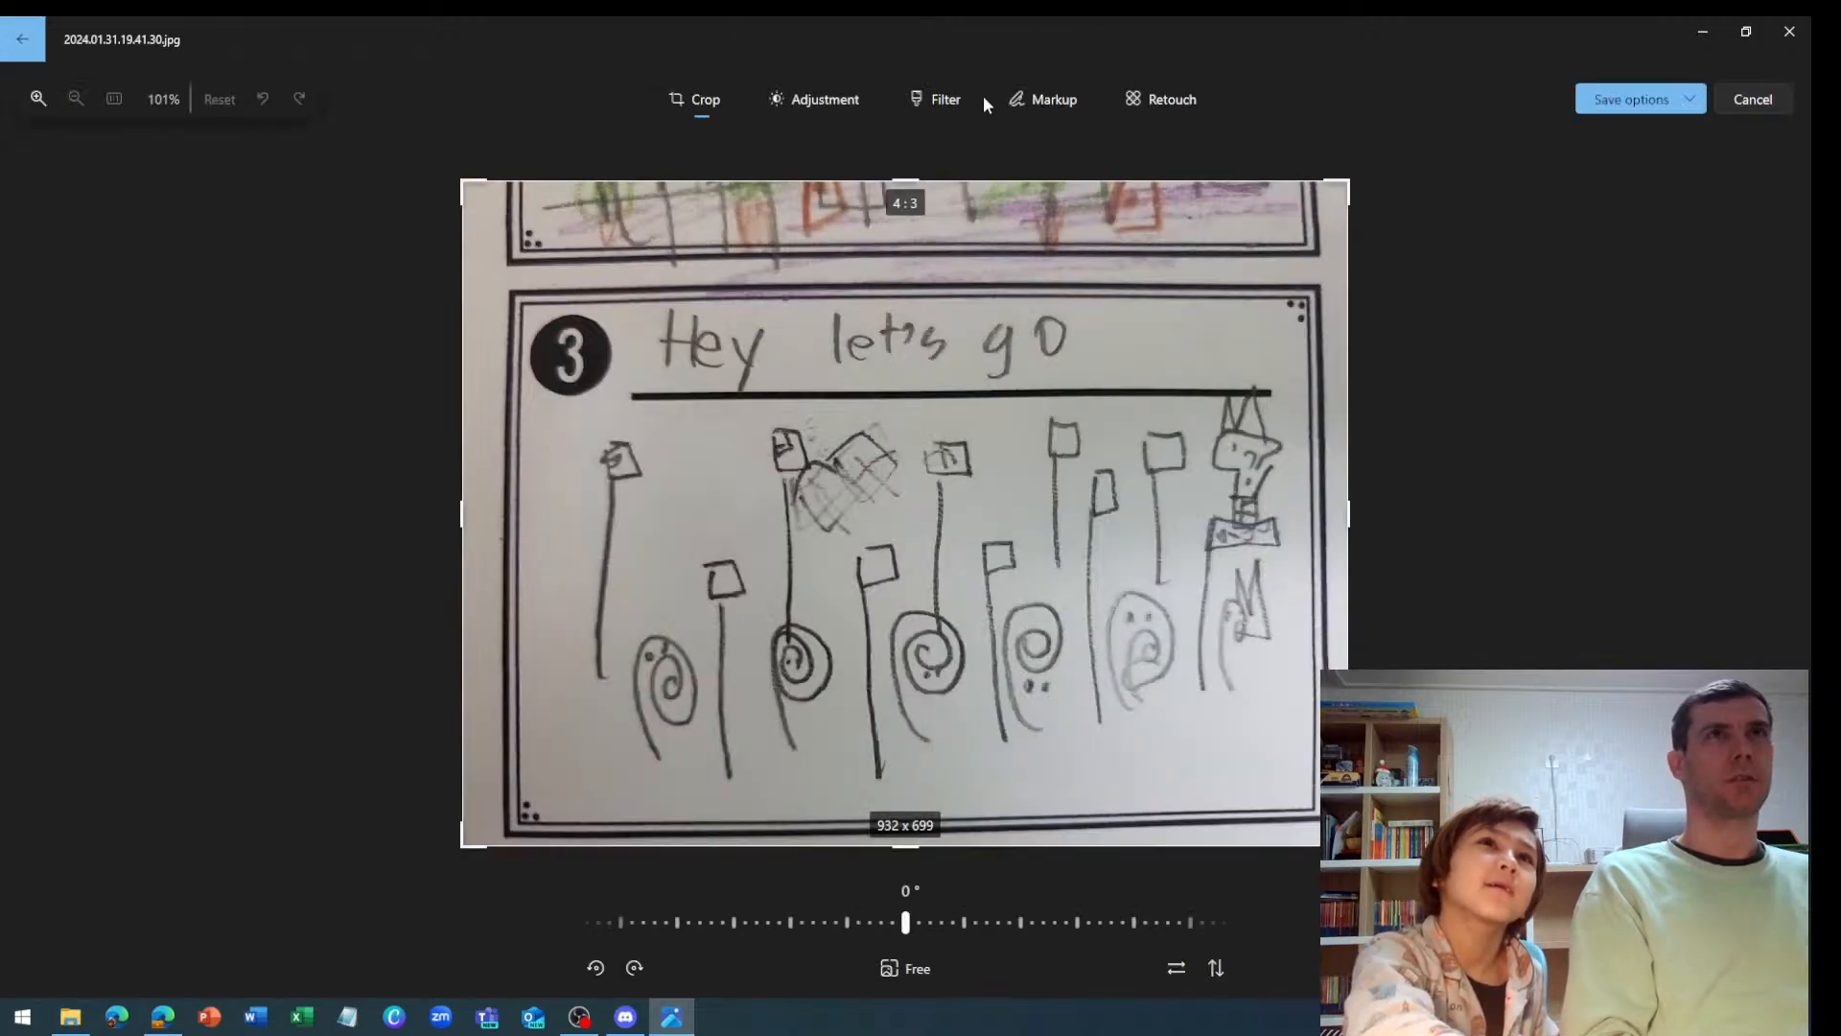
click(1021, 105)
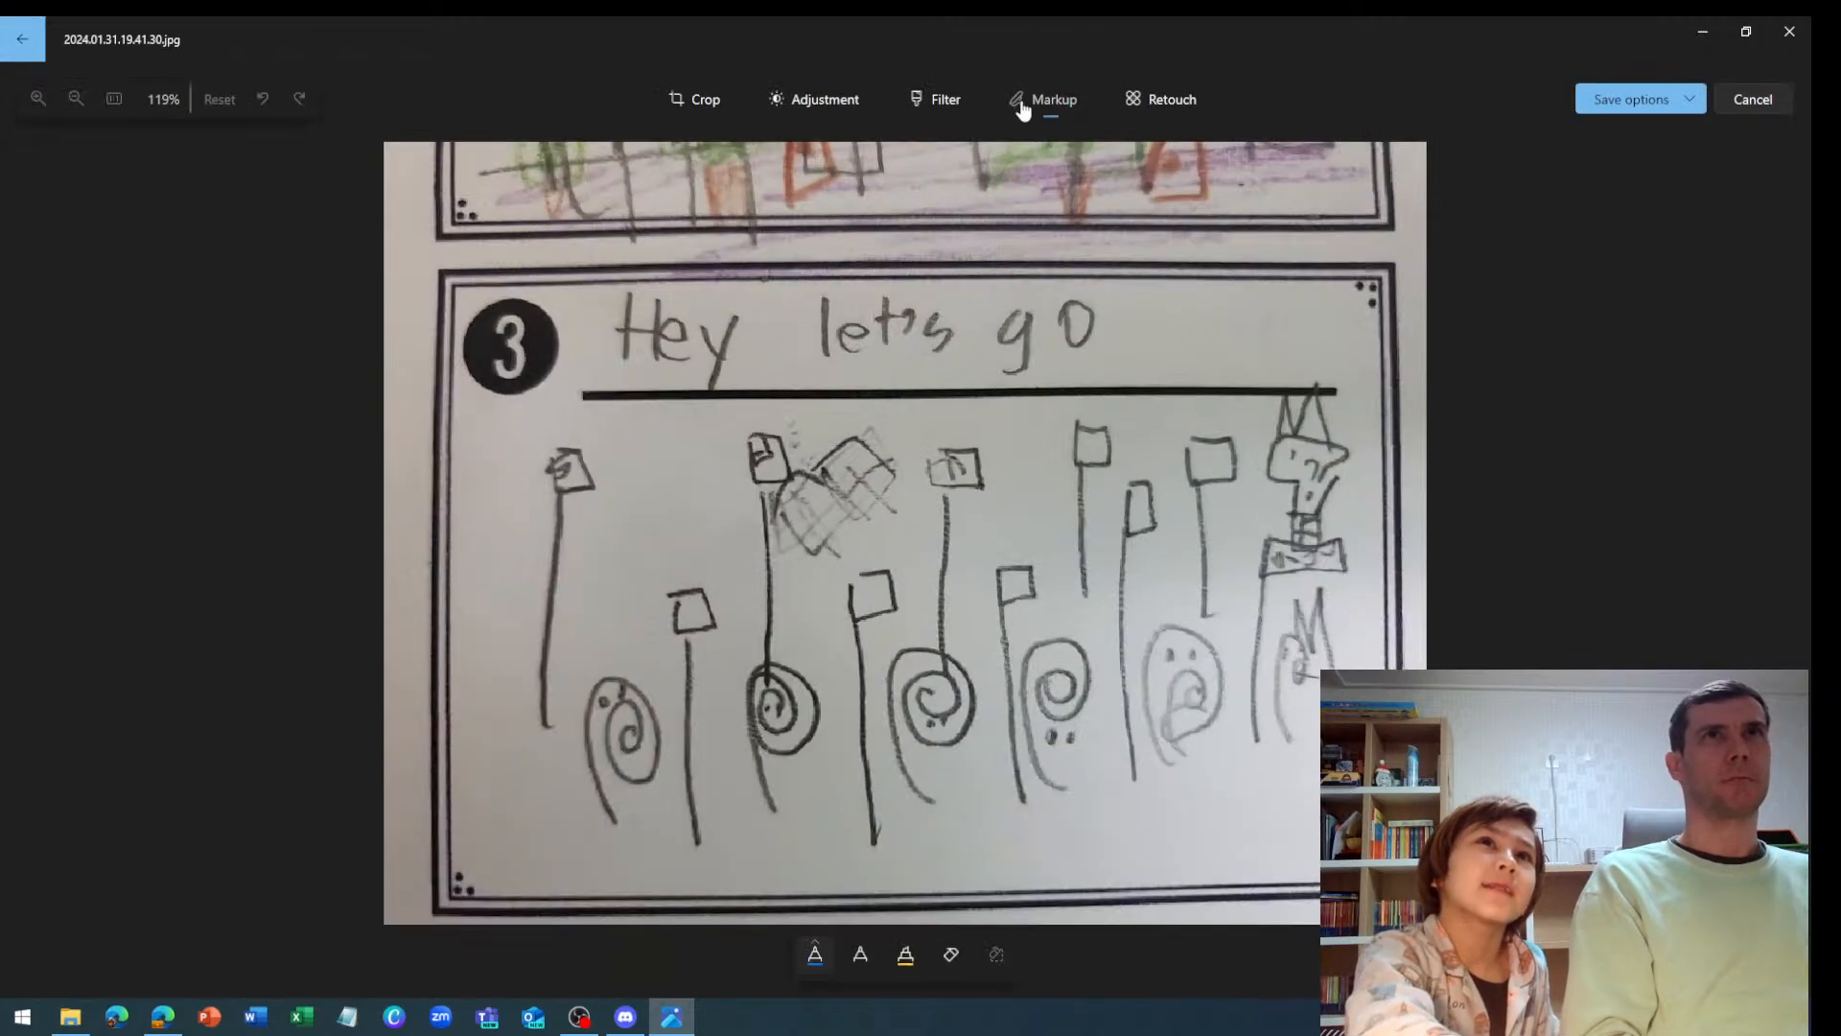
drag(655, 852, 685, 807)
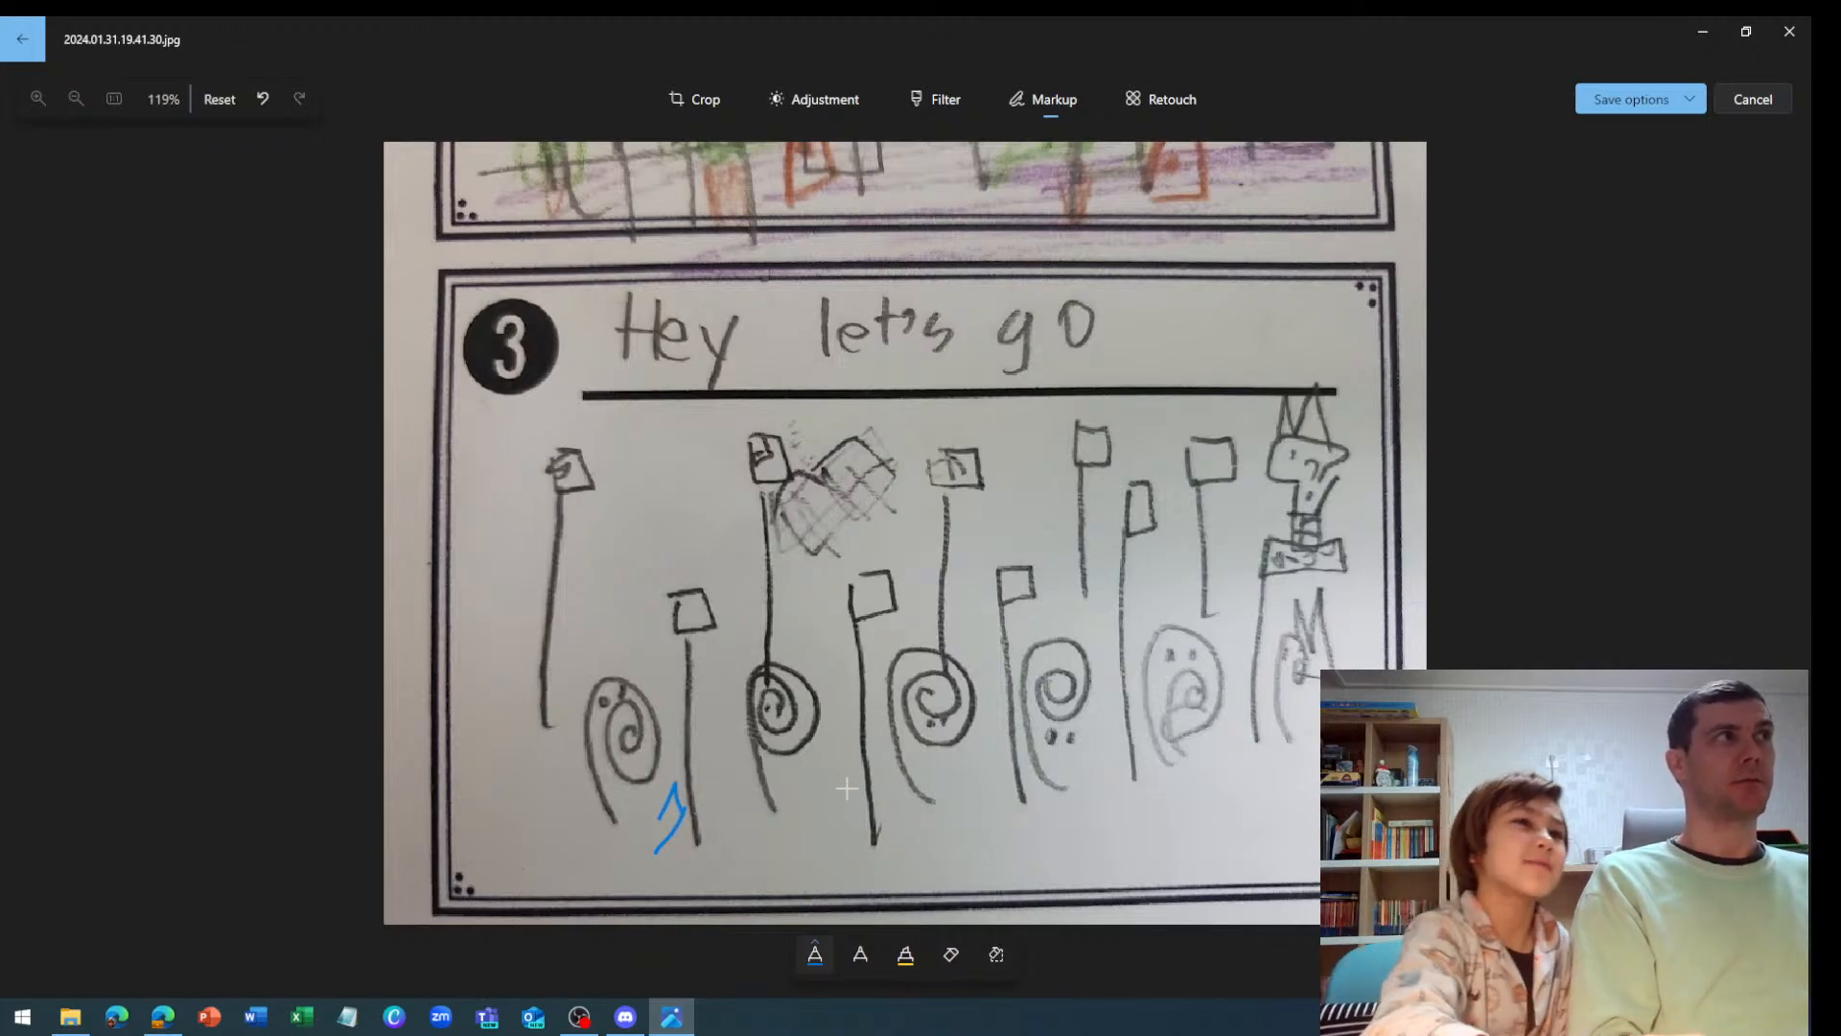
mouse_move(614, 702)
mouse_down()
mouse_move(669, 516)
mouse_move(620, 480)
mouse_up()
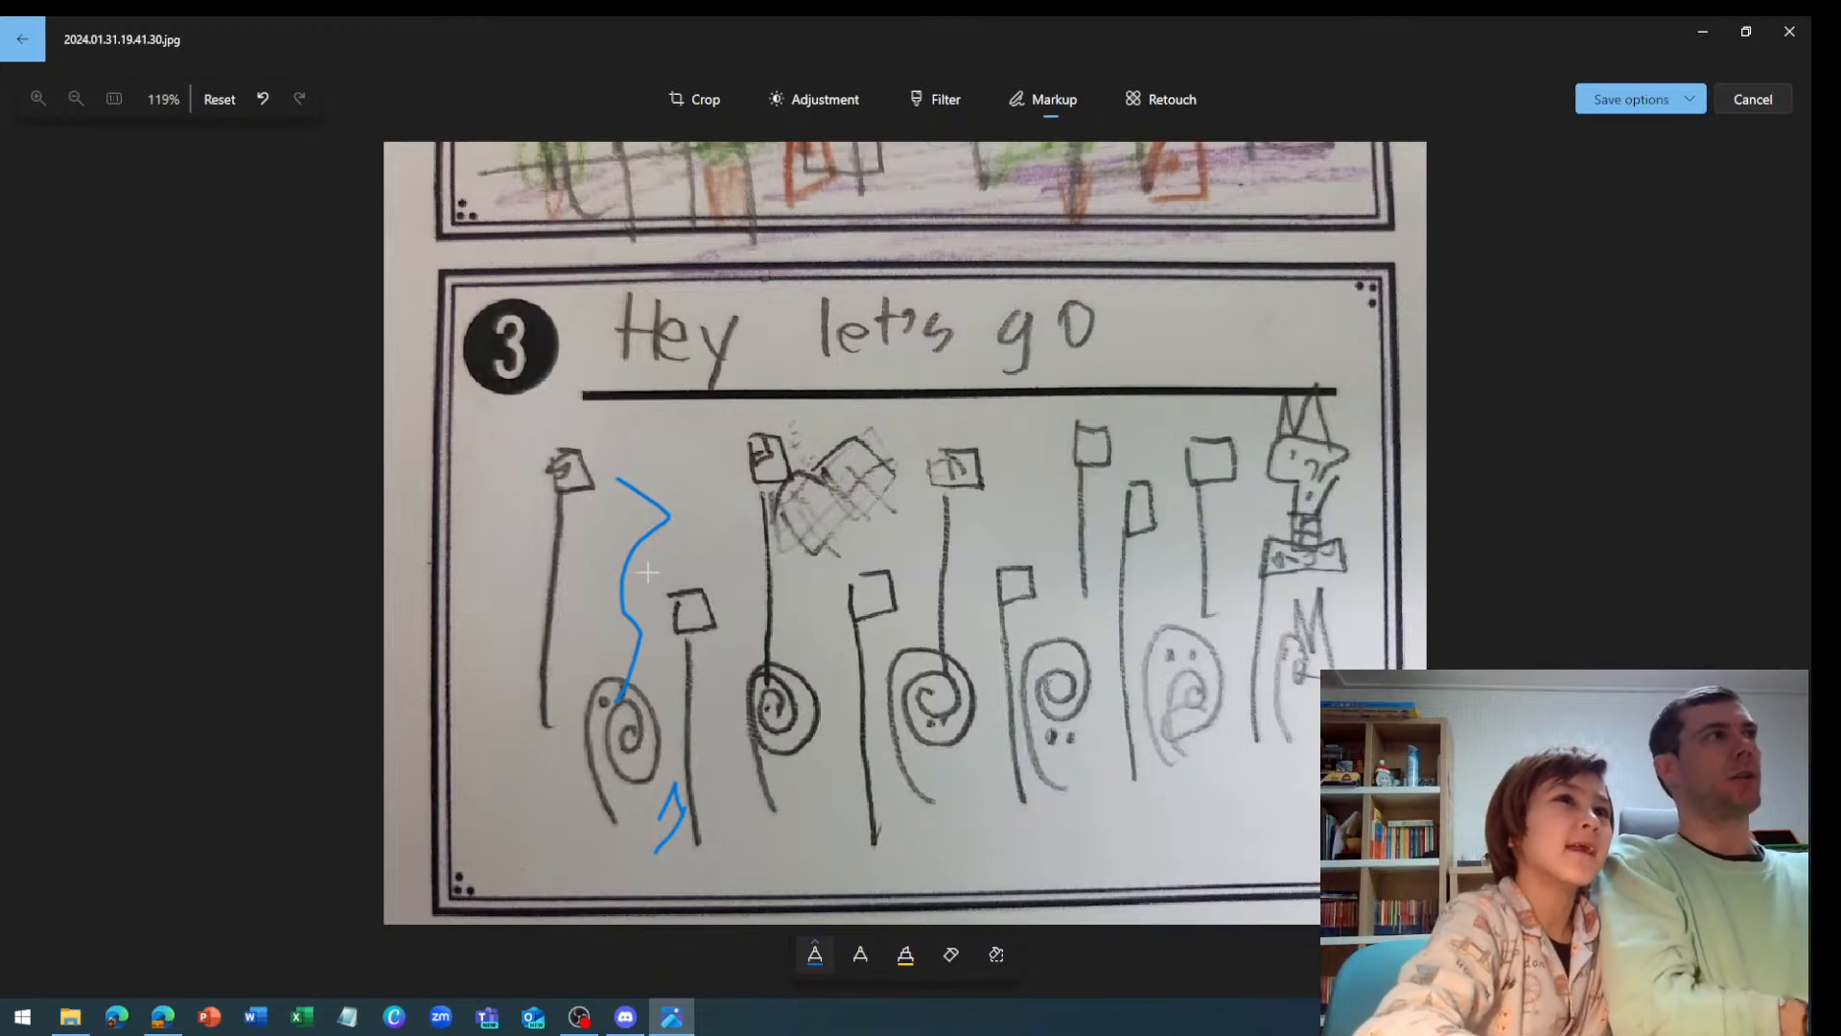
drag(673, 567, 678, 576)
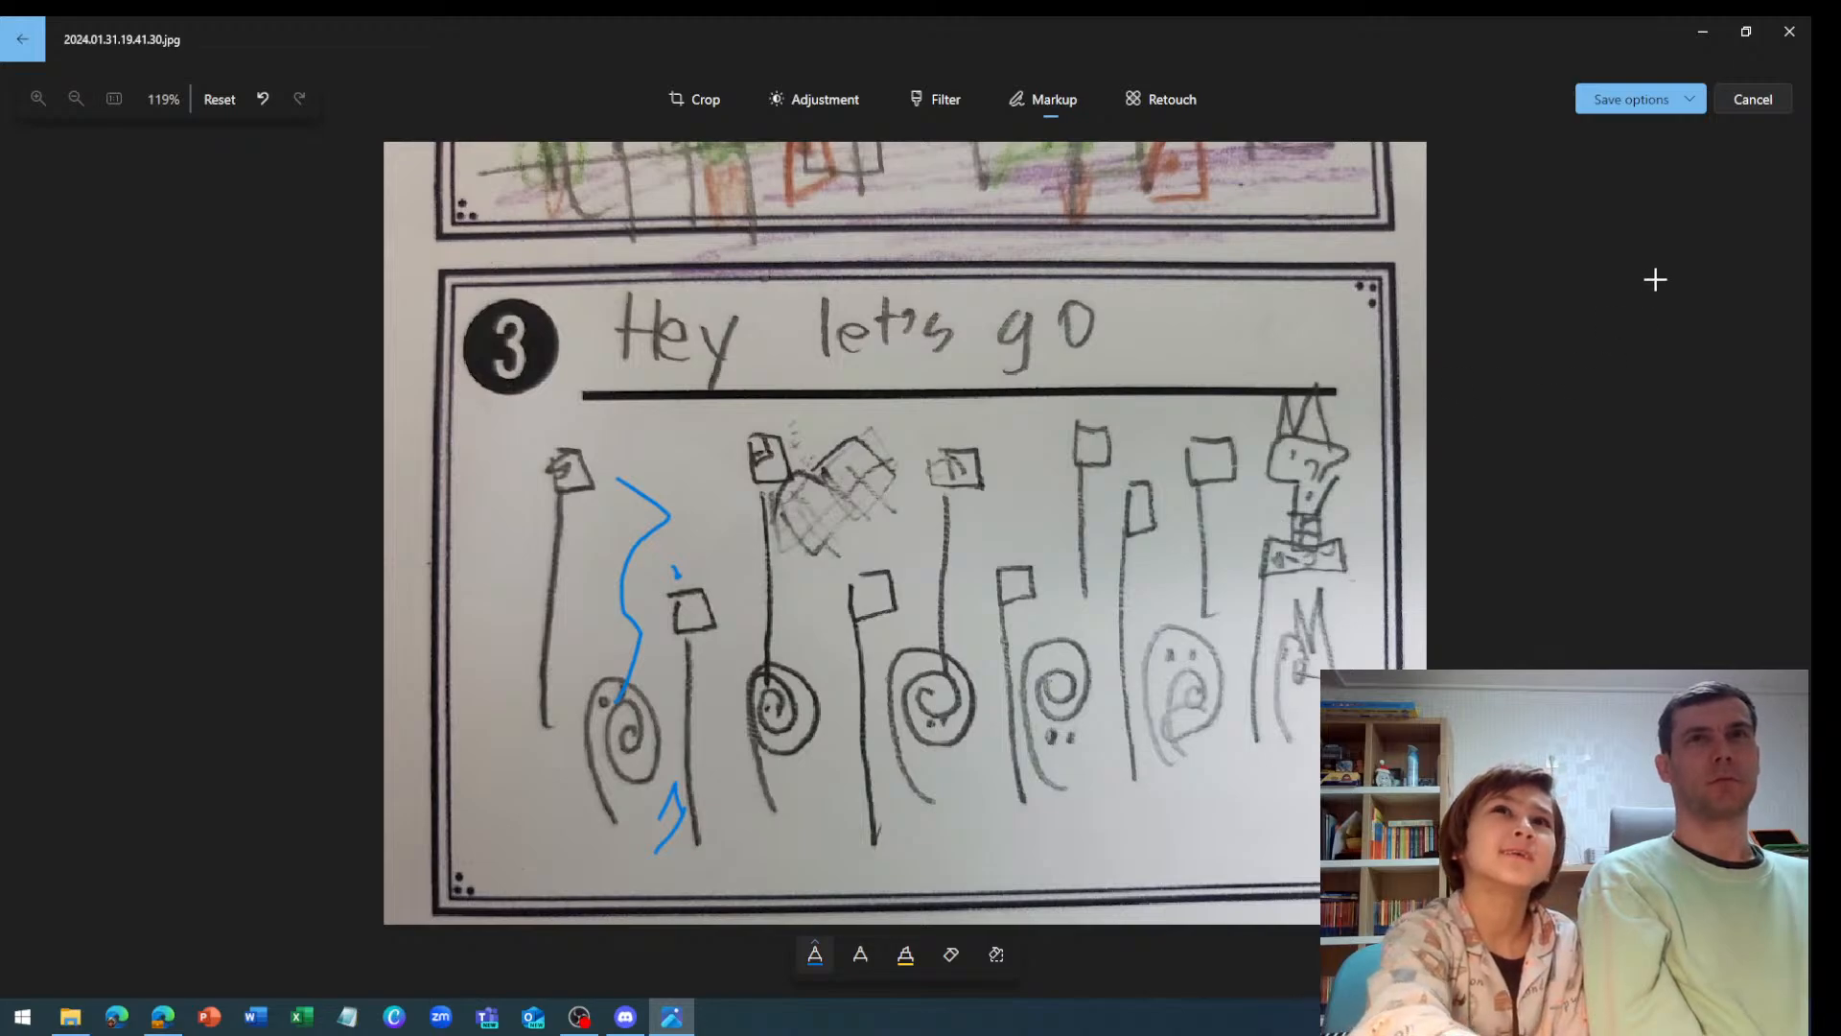
Discard all pen markup on the level 3 photo and move on to the level 4 sketch photo
click(217, 95)
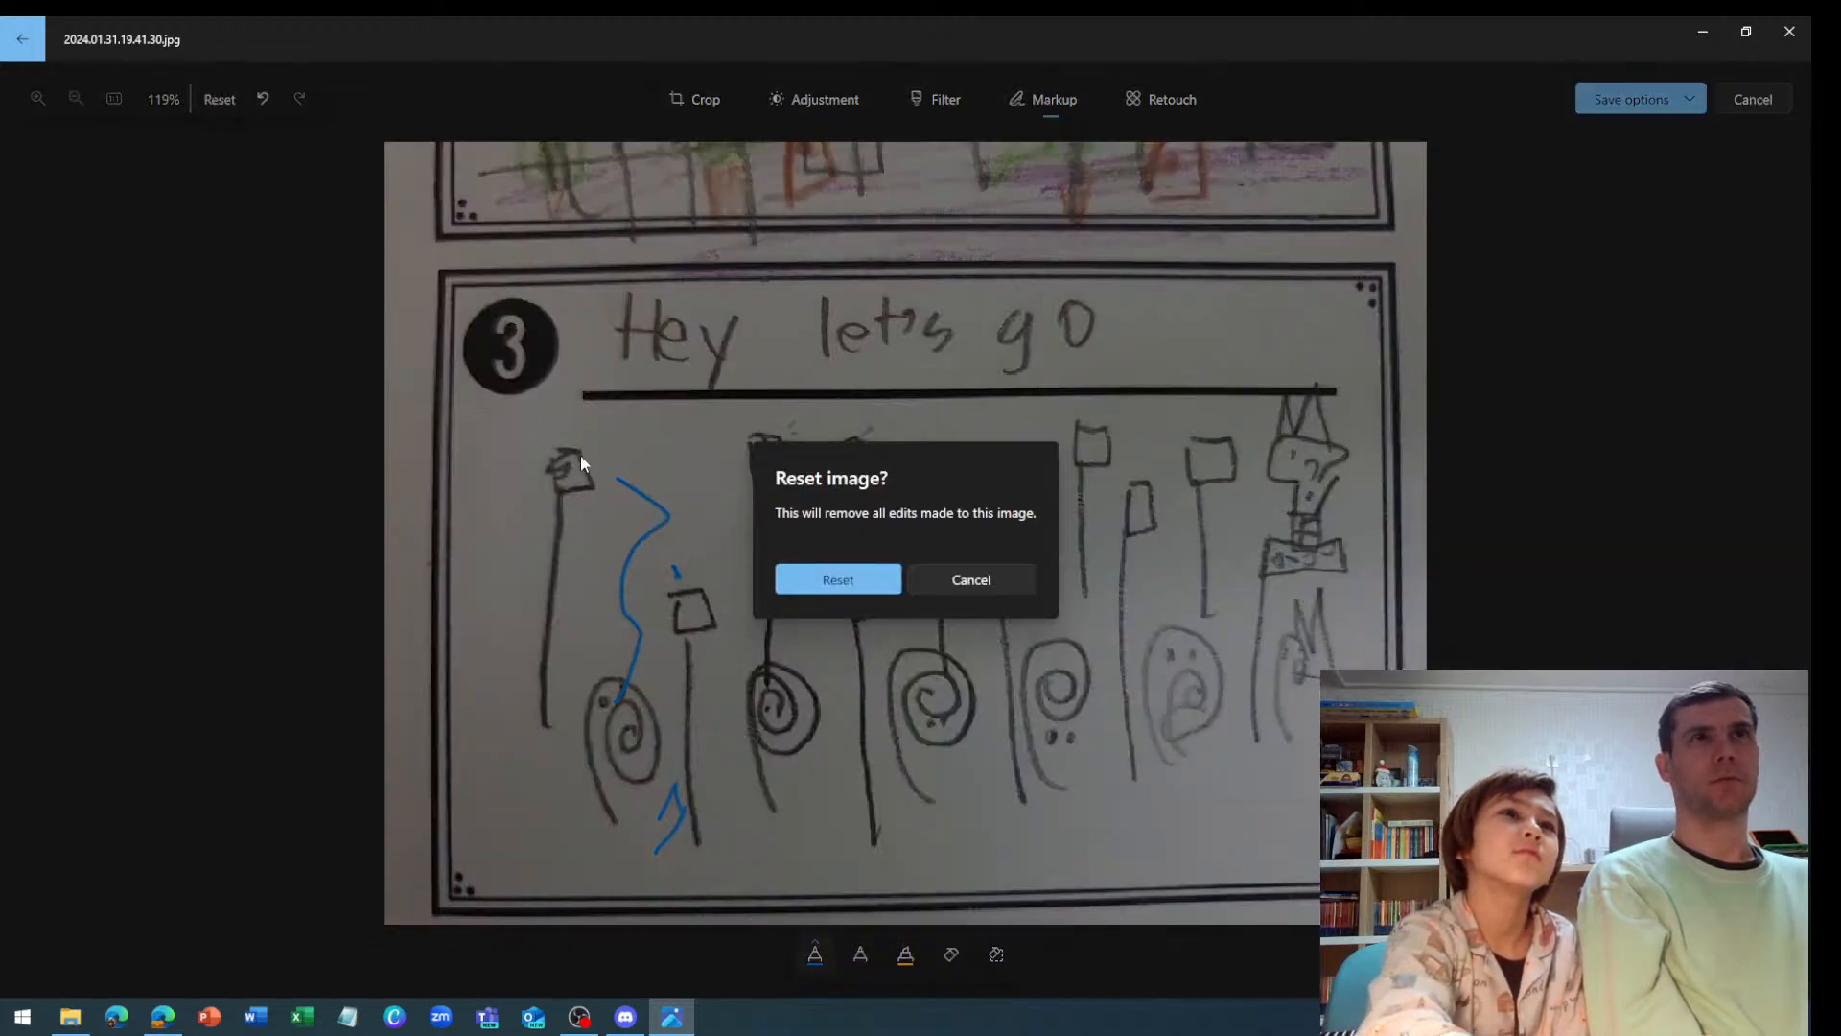
click(838, 579)
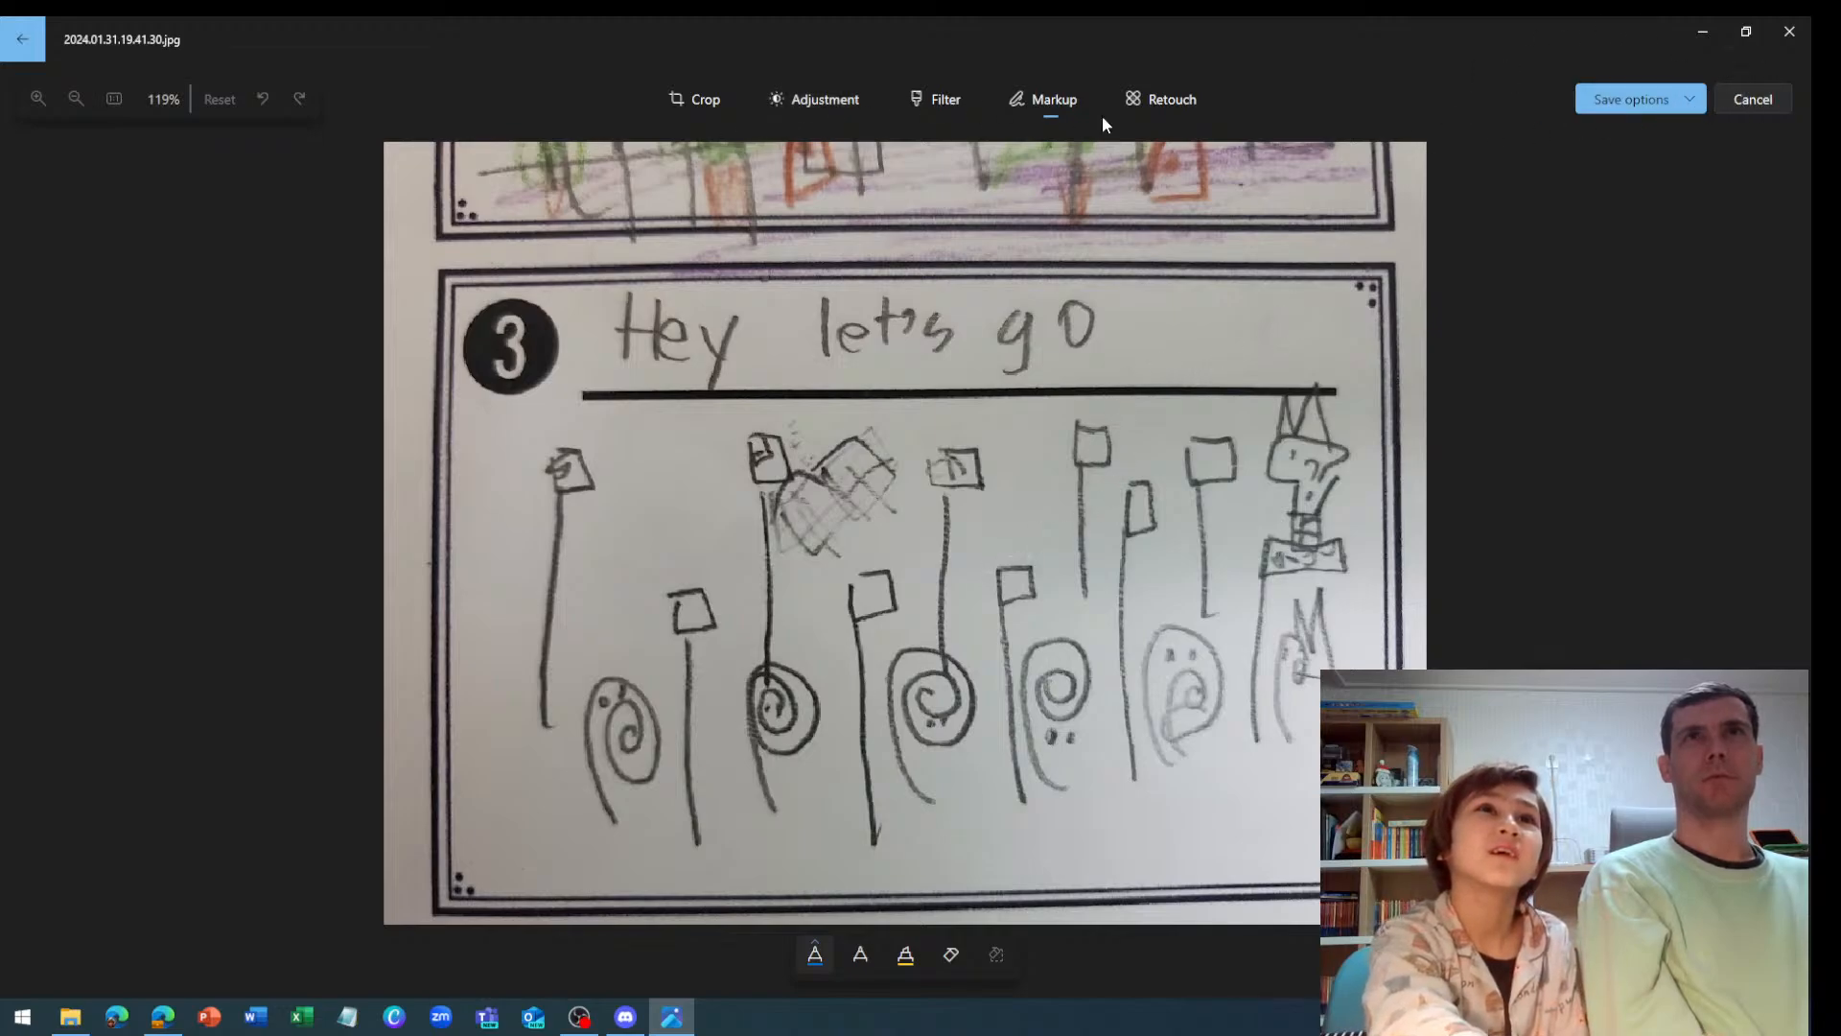
click(1769, 110)
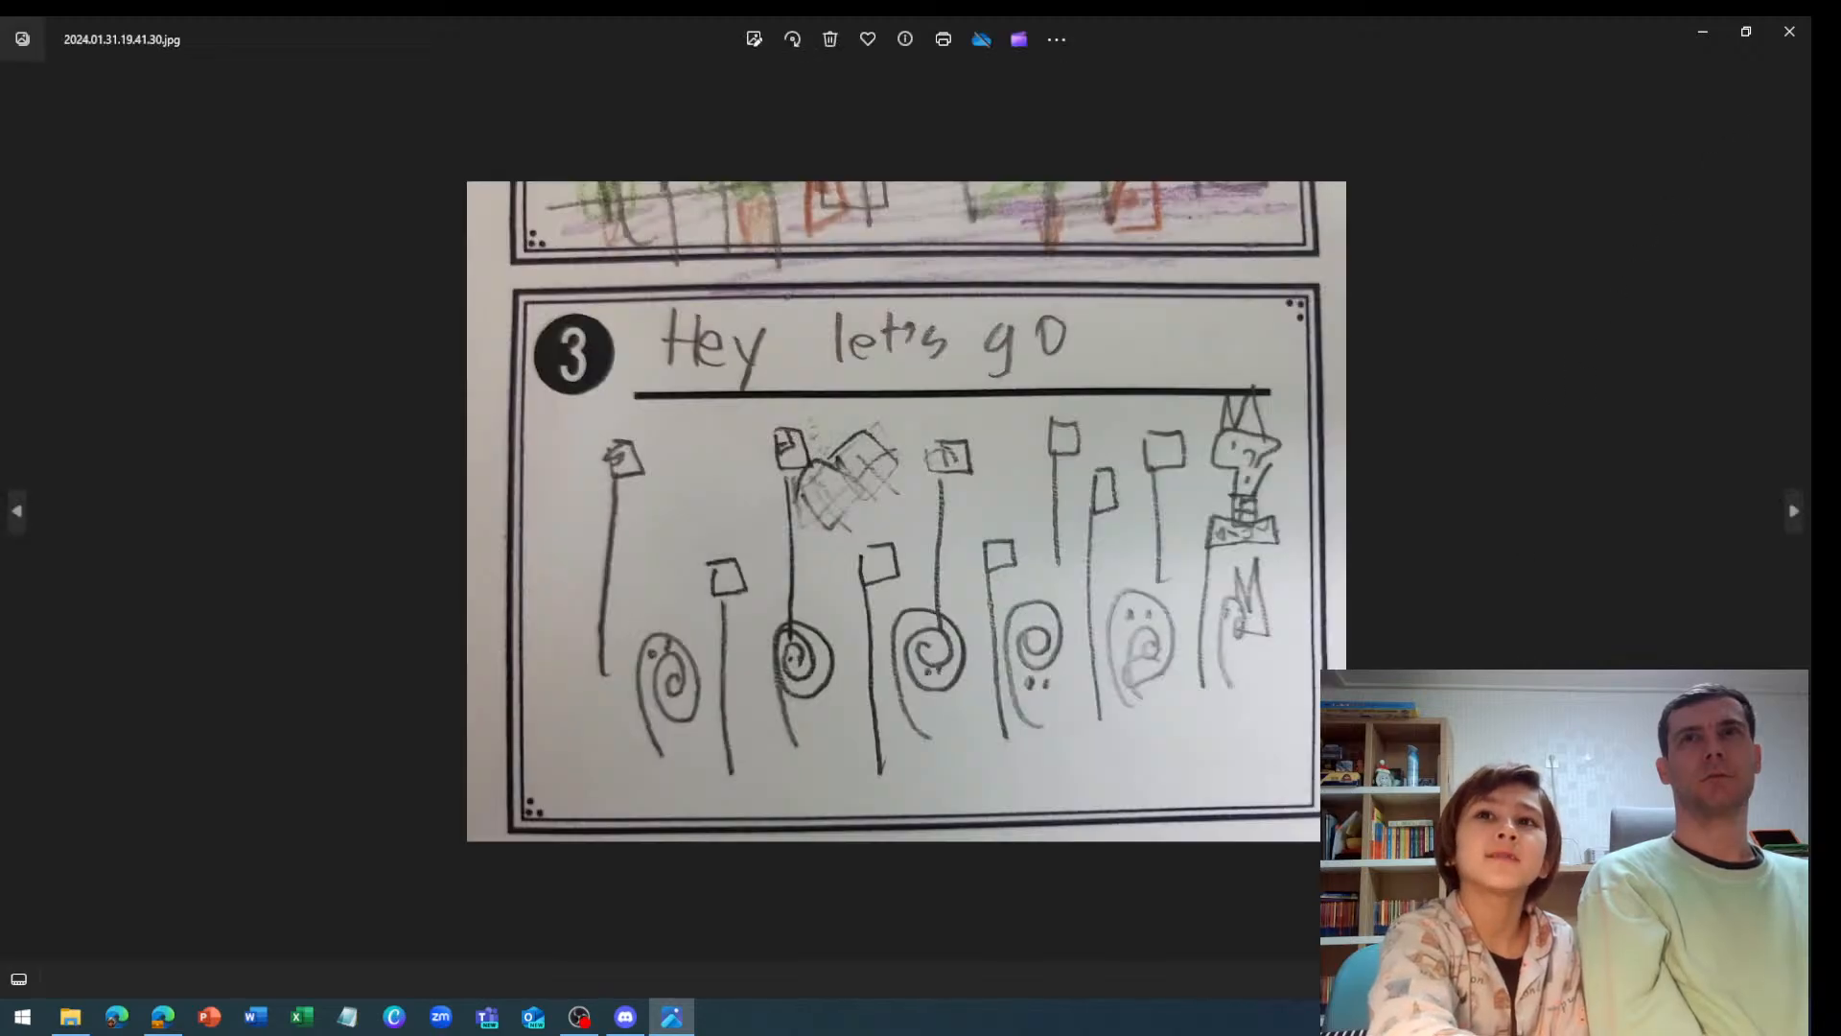
click(1792, 510)
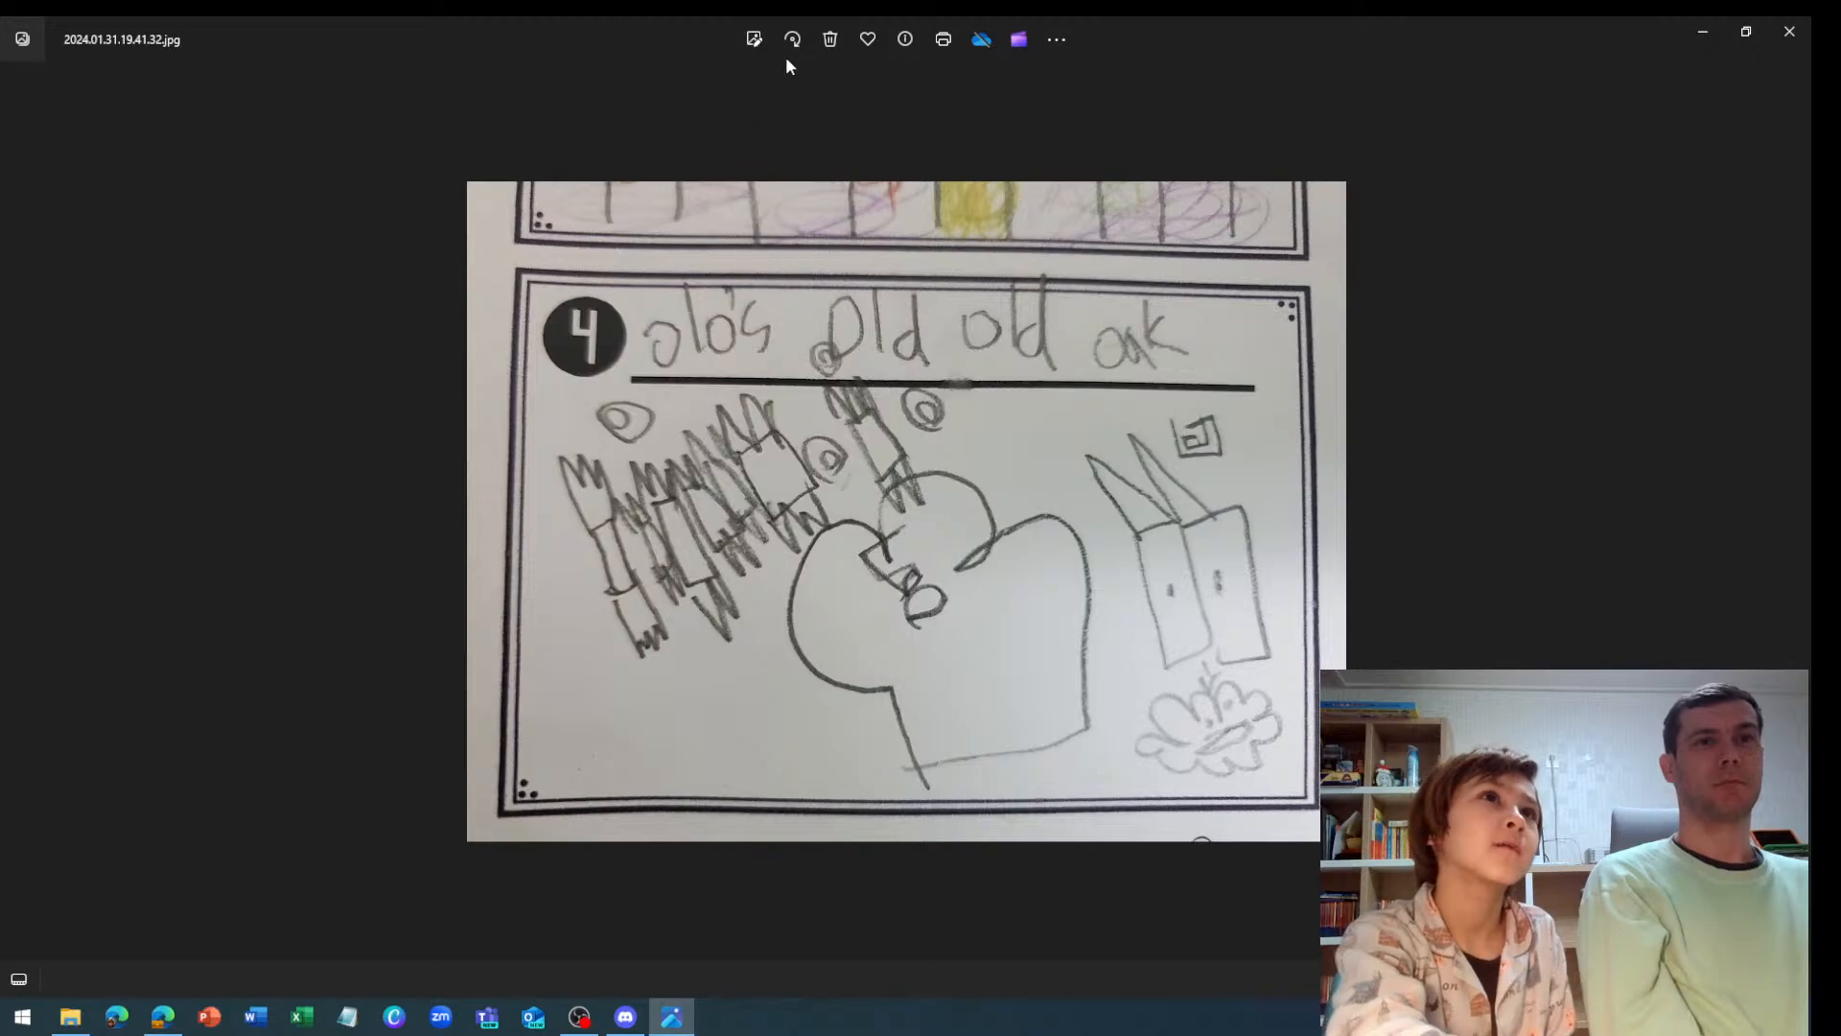
Mark up the level 4 sketch with a small blue pen scribble in the little circle inside the oak's outline
click(755, 41)
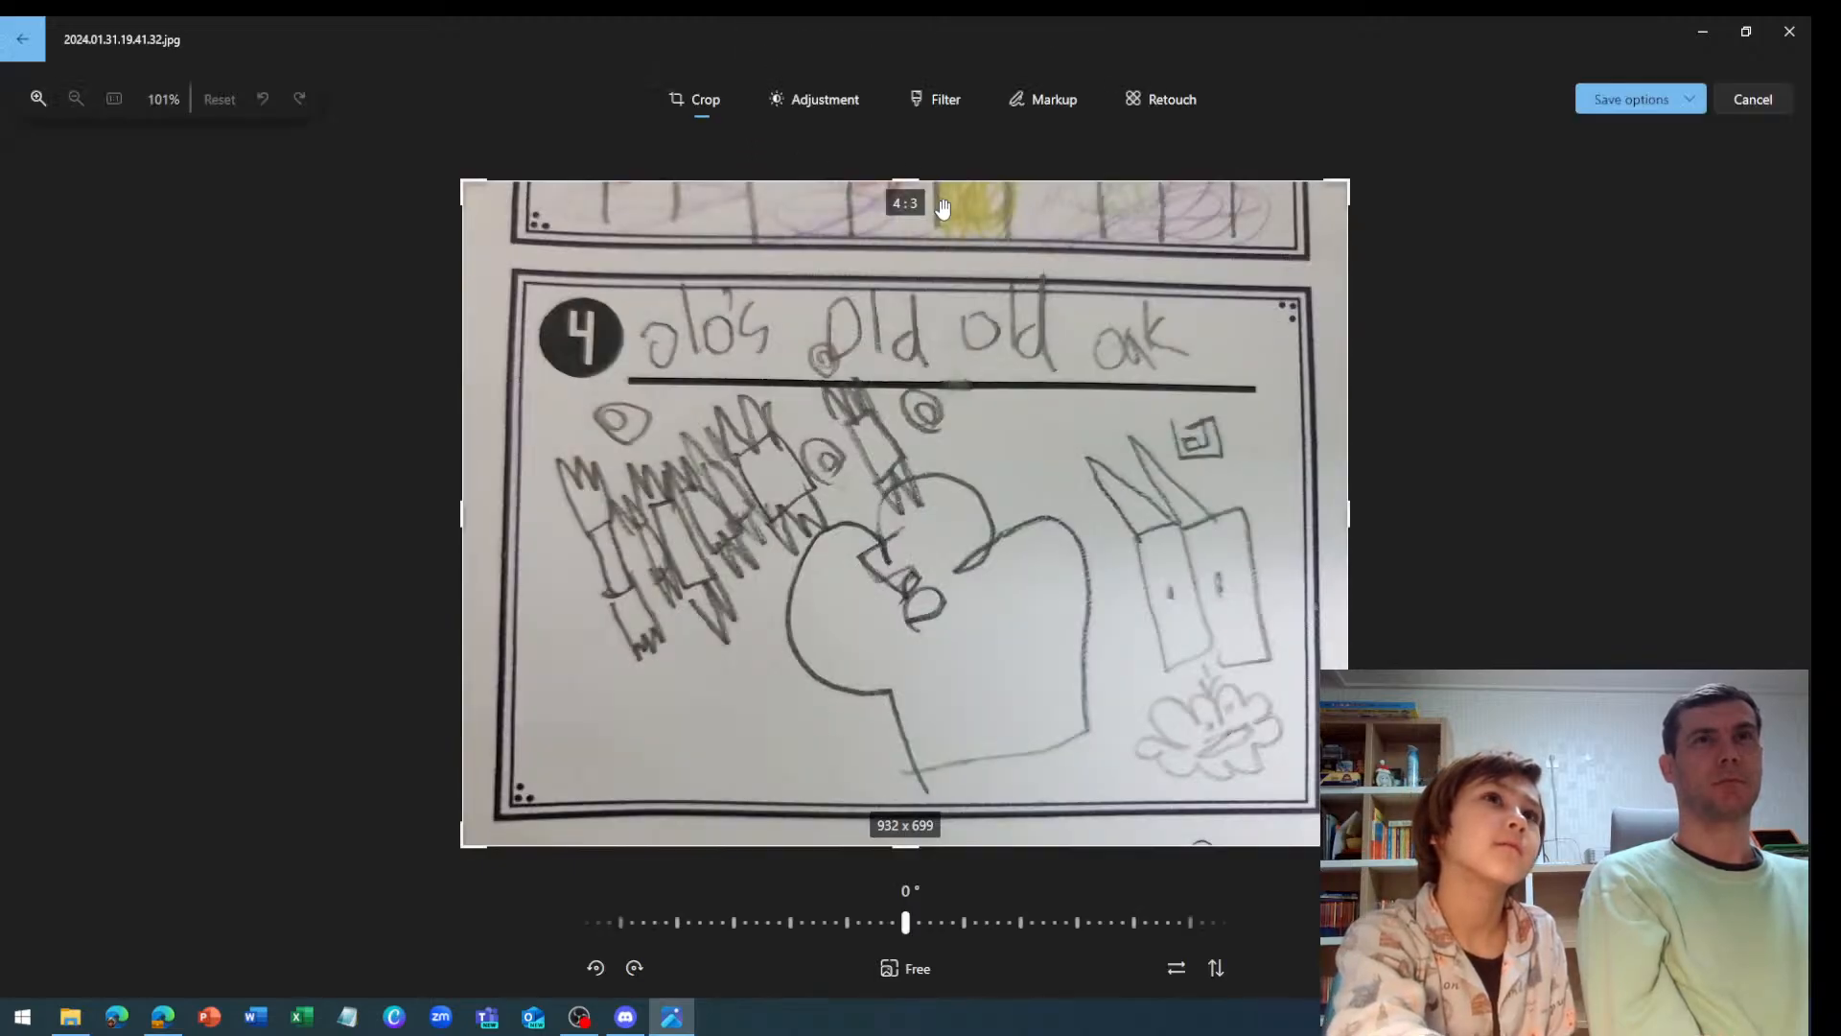
click(1034, 101)
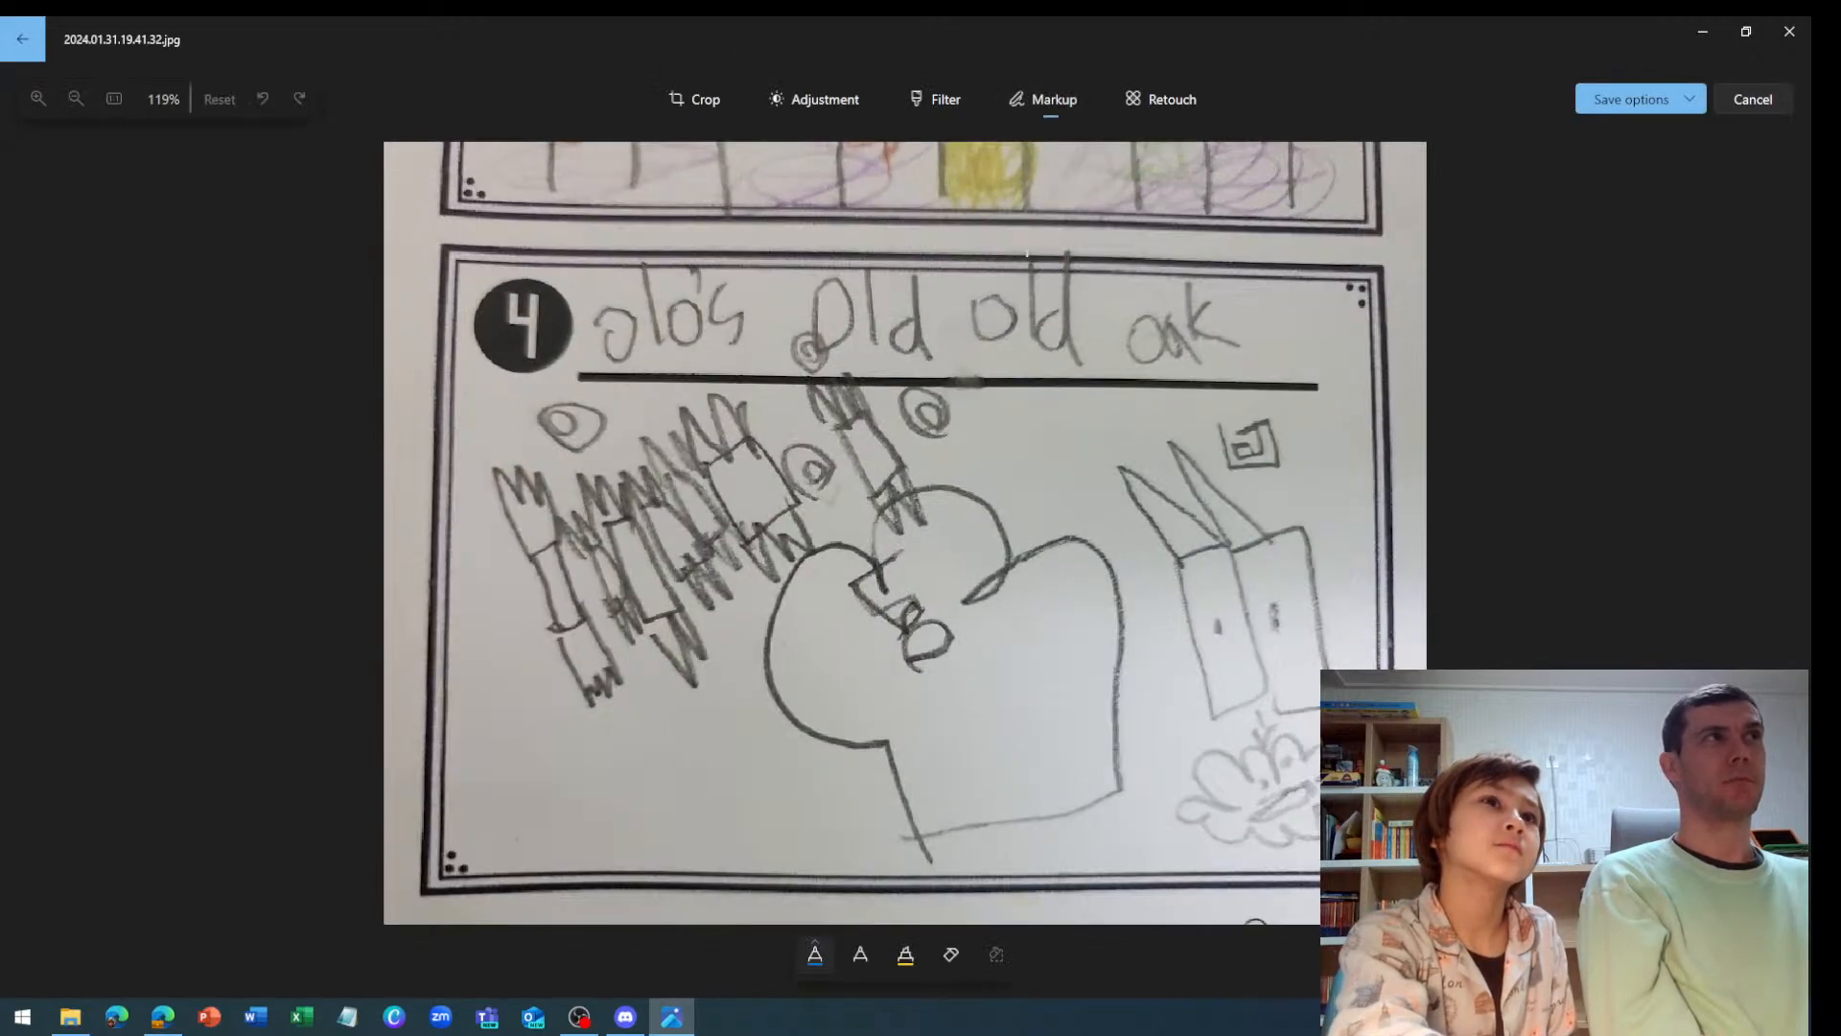
mouse_move(926, 634)
mouse_down()
mouse_move(953, 641)
mouse_move(934, 628)
mouse_up()
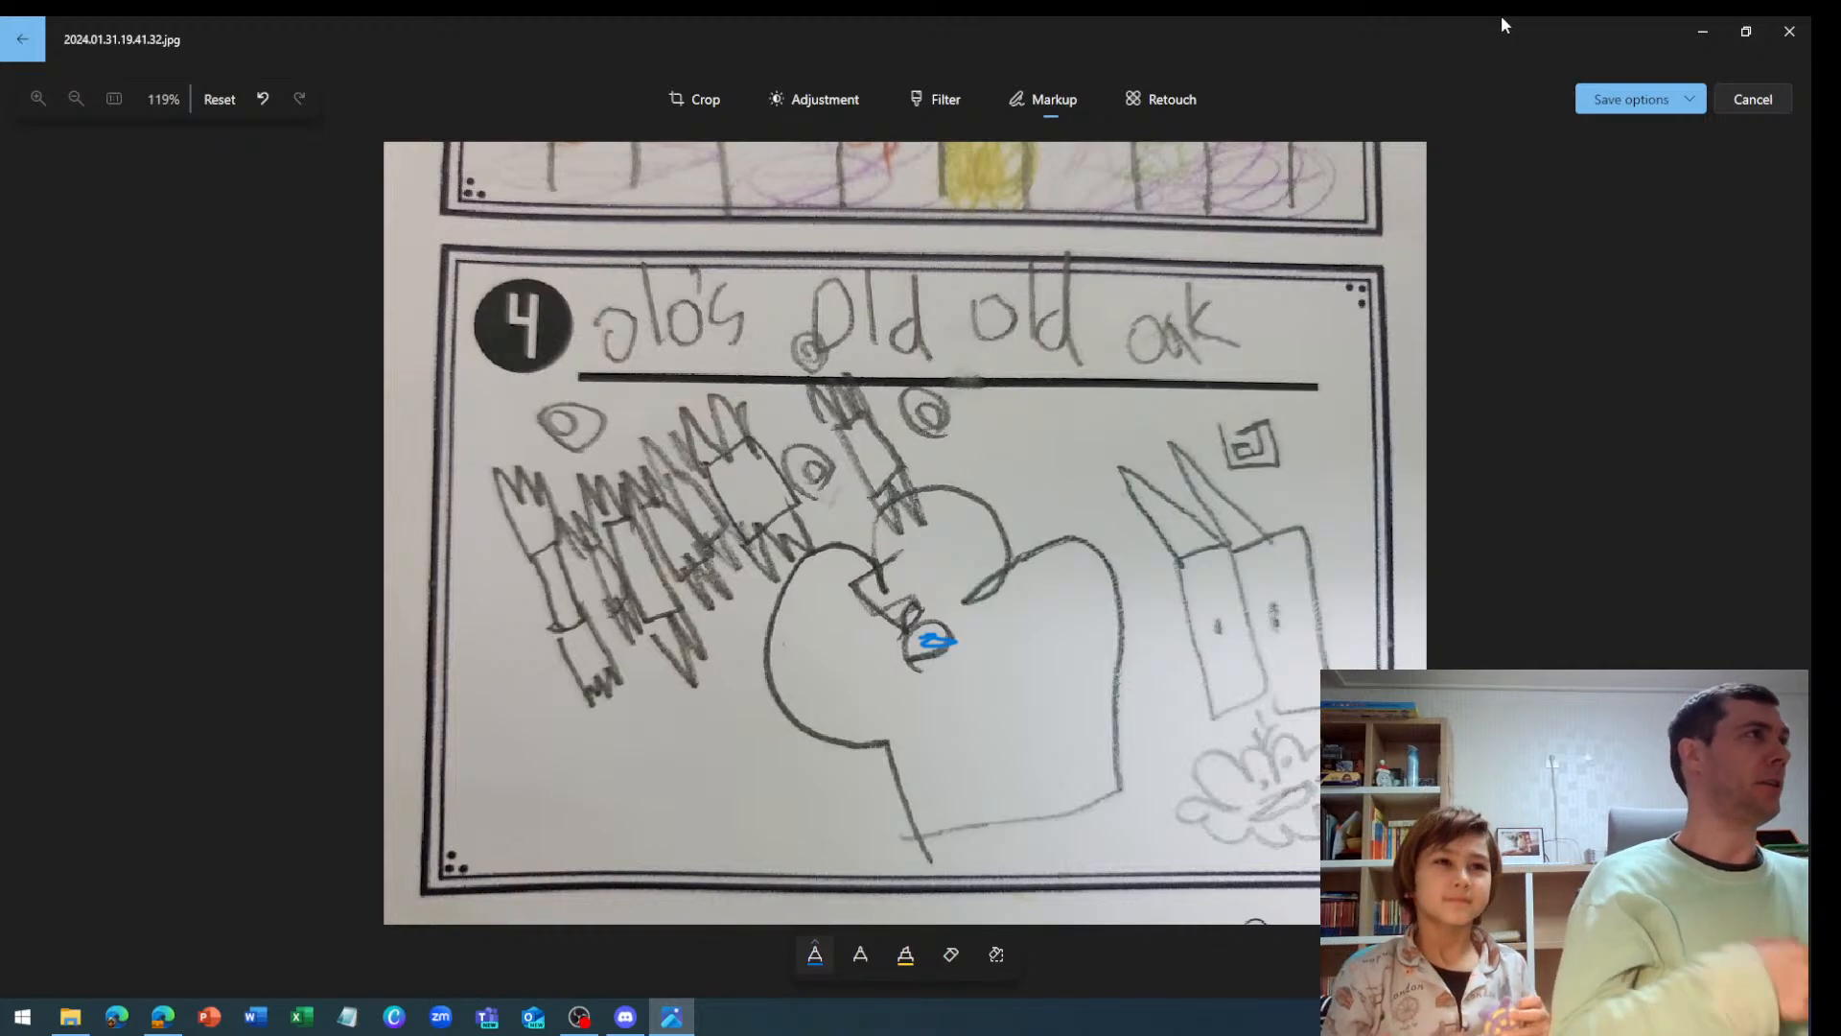
Discard the pen markup on the level 4 photo and go back to the level 1 sketch photo
click(1734, 96)
click(834, 553)
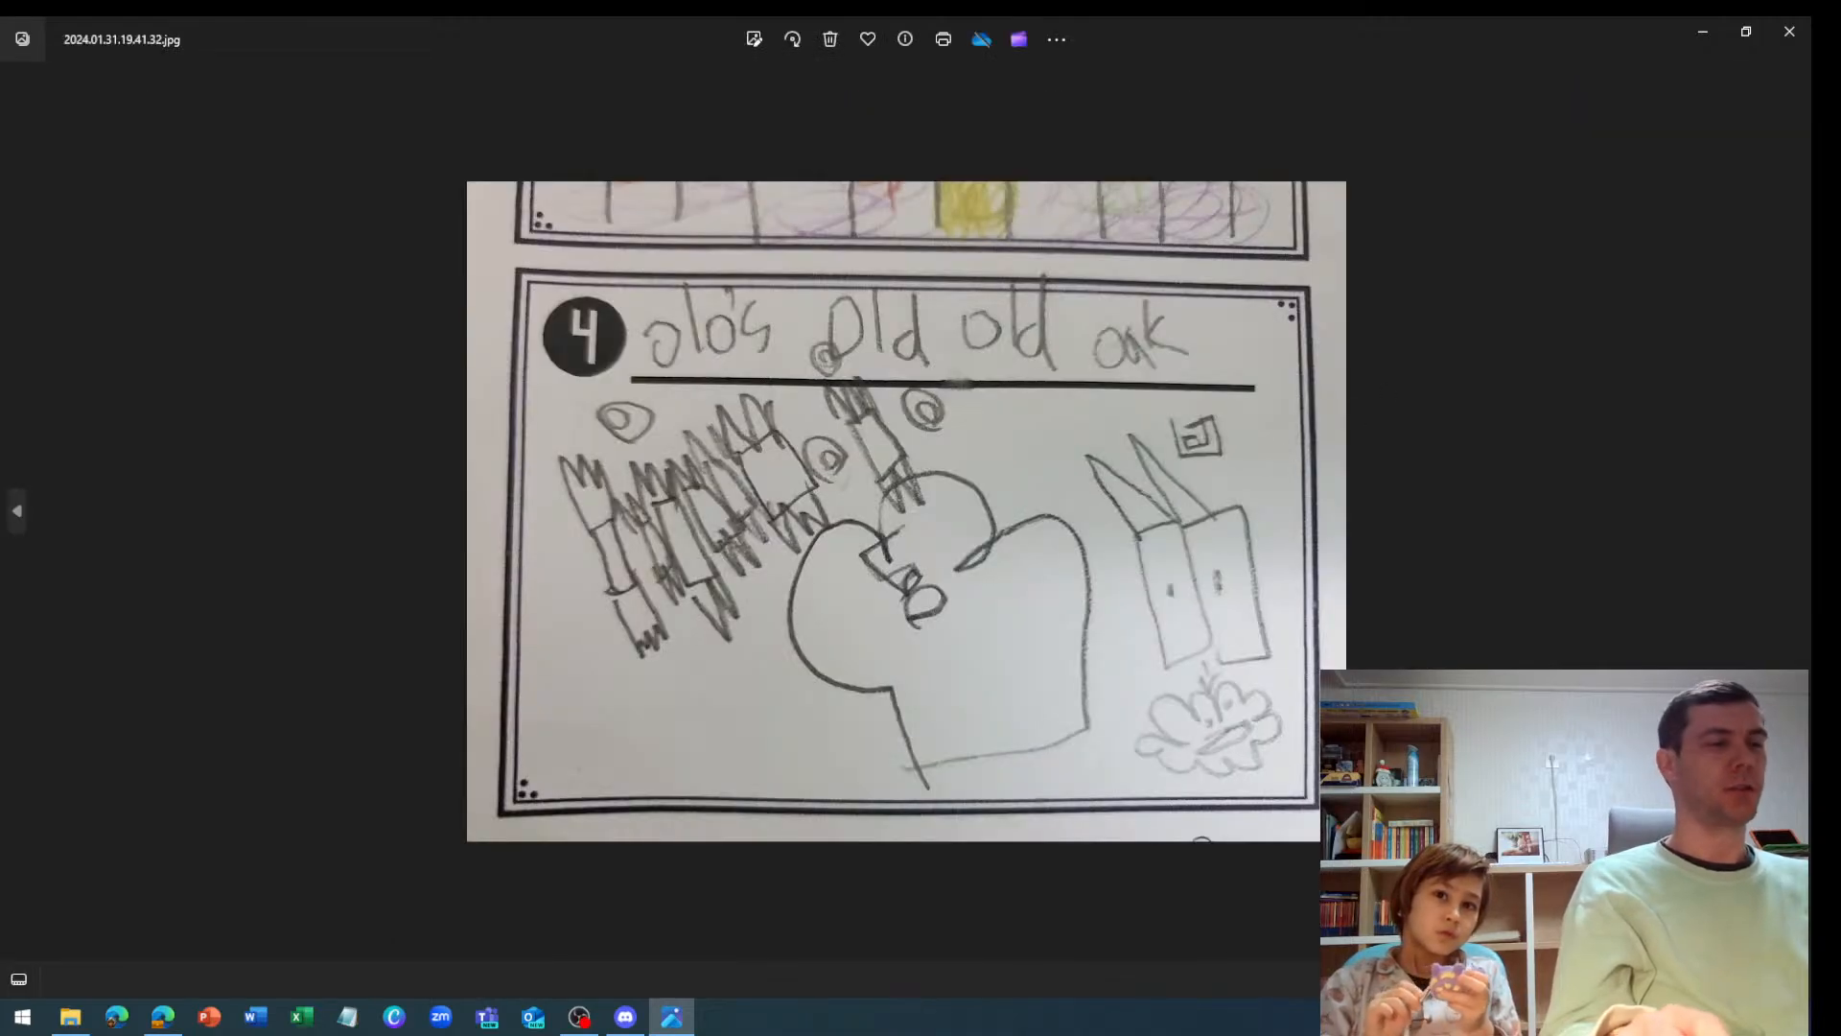
key(Left)
key(Left)
key(Left)
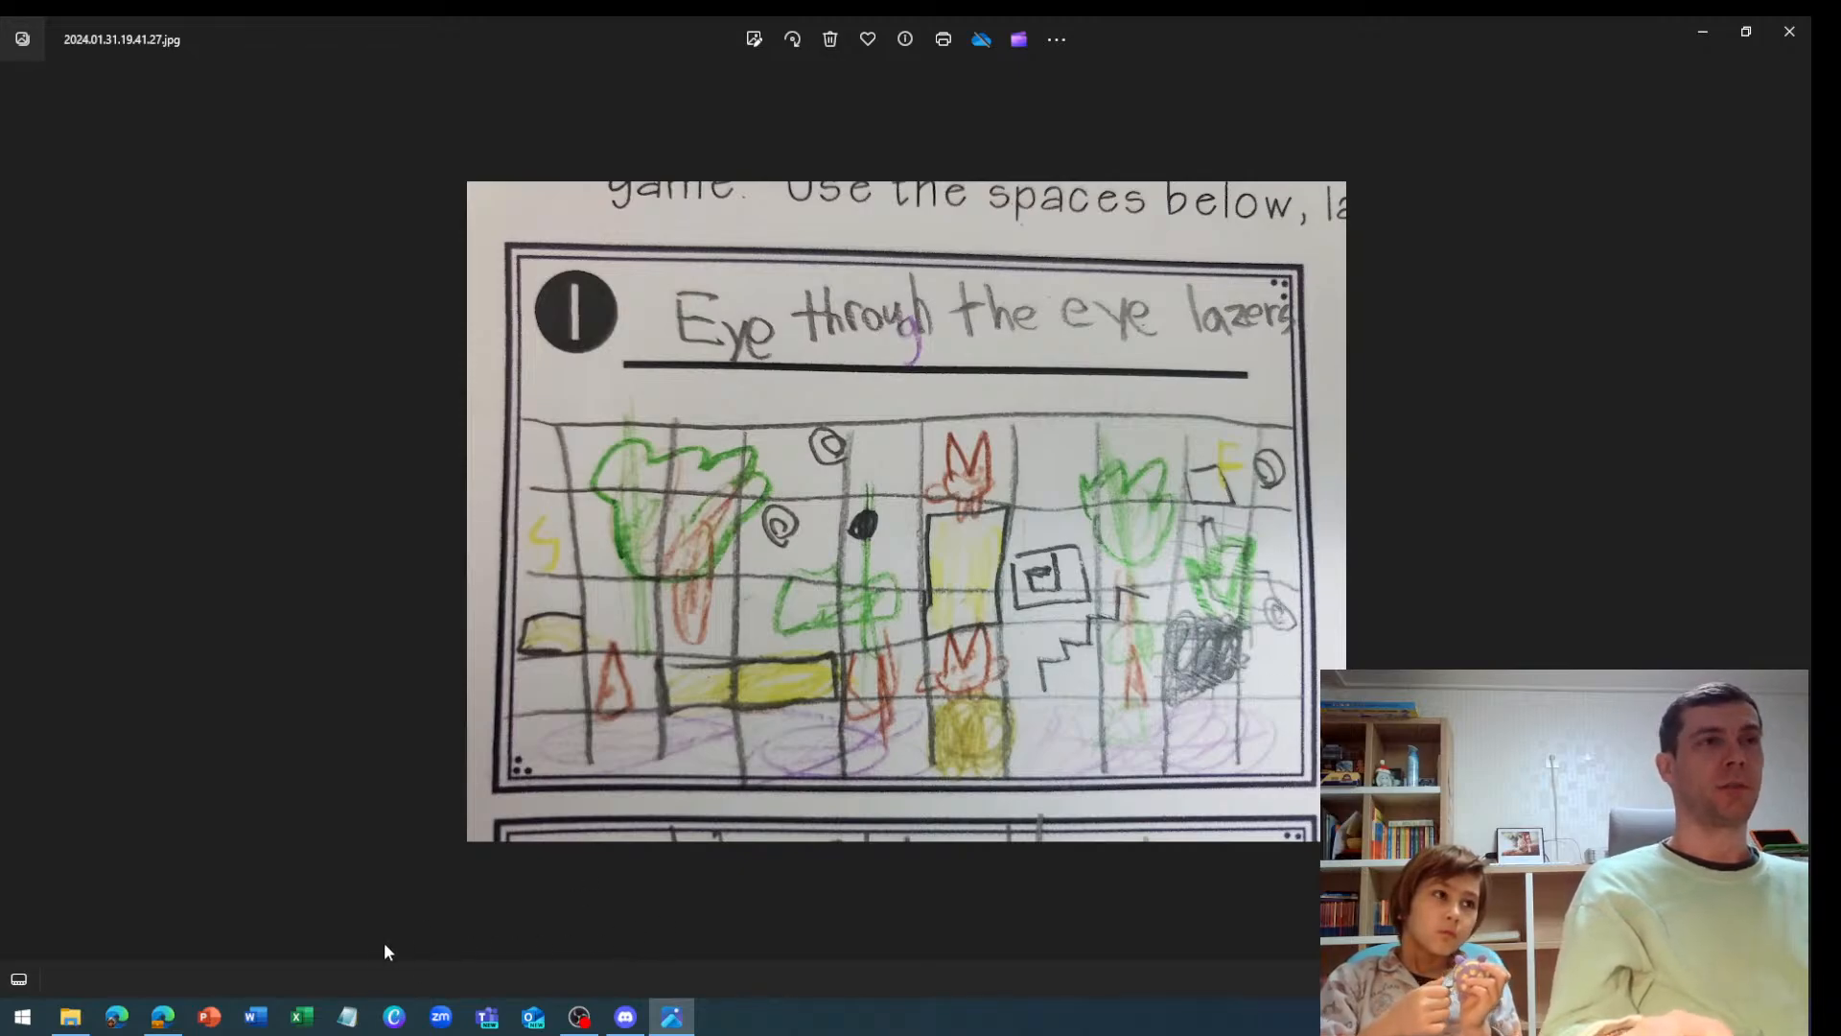
Bring up the Desktop folder with the four sketch photos and close all photo viewer windows showing the level 1 sketch
click(168, 1012)
click(70, 1014)
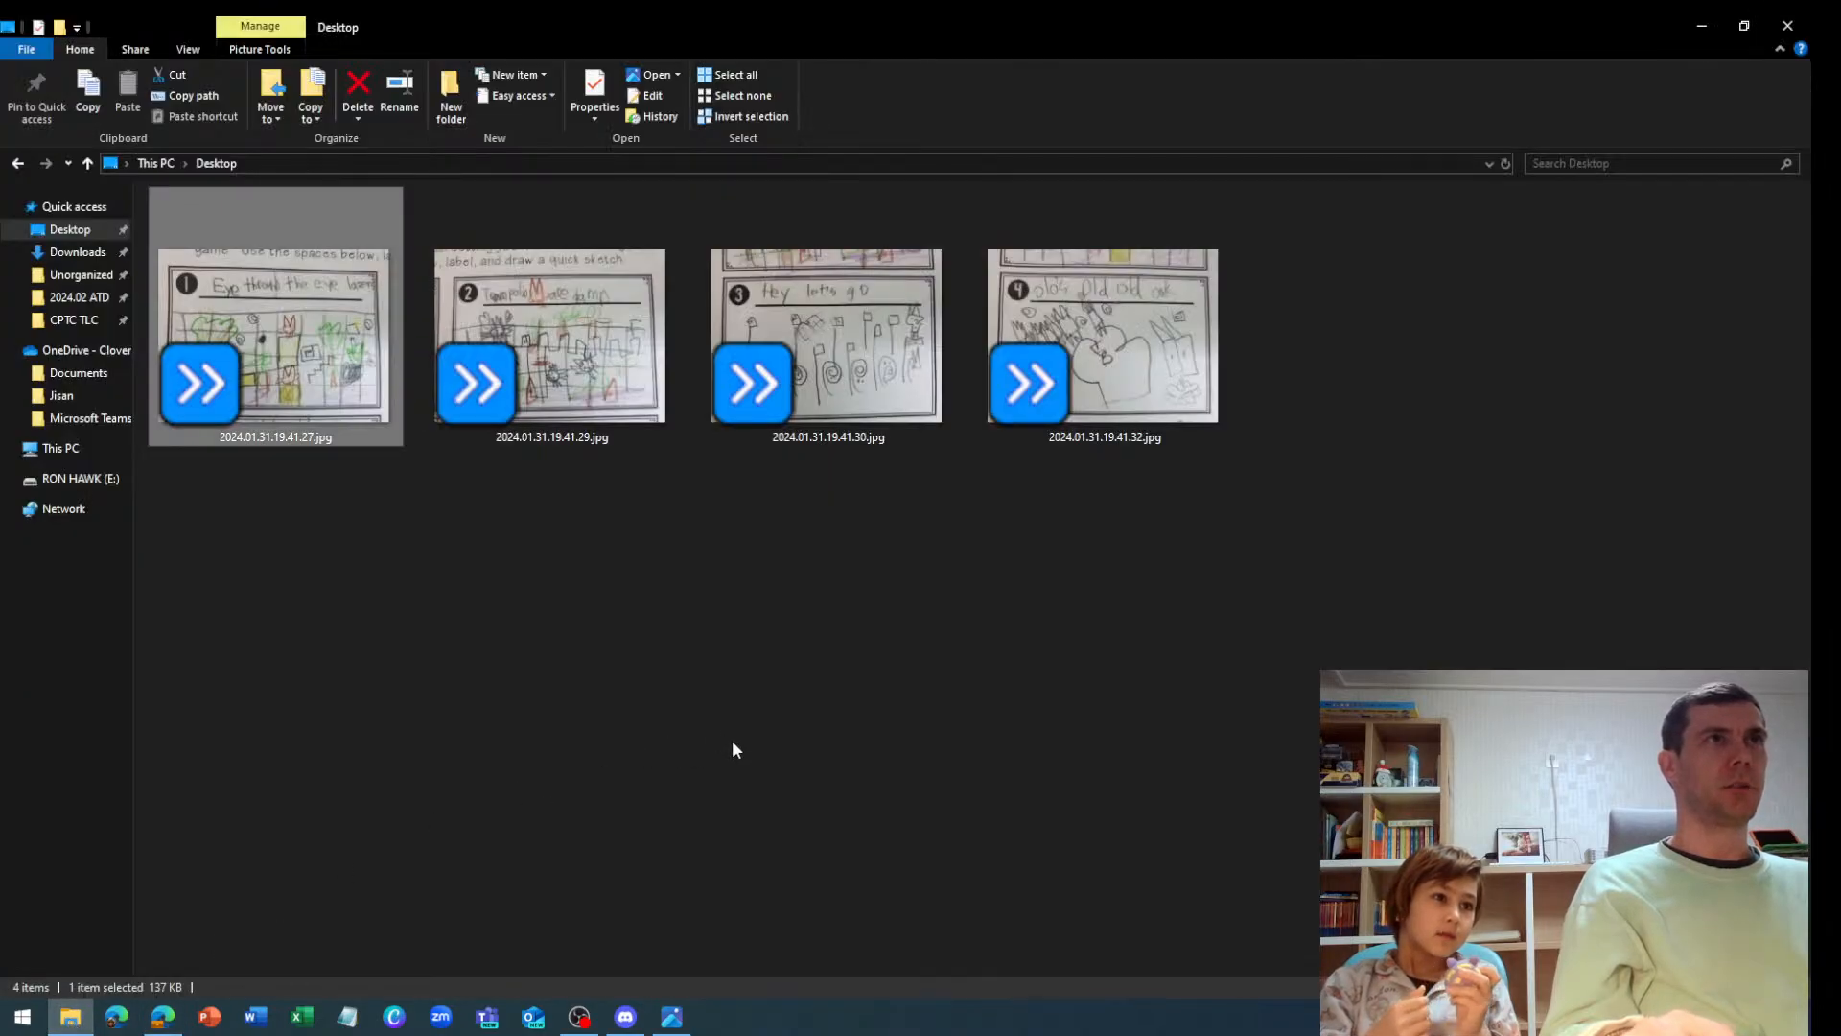
double_click(373, 416)
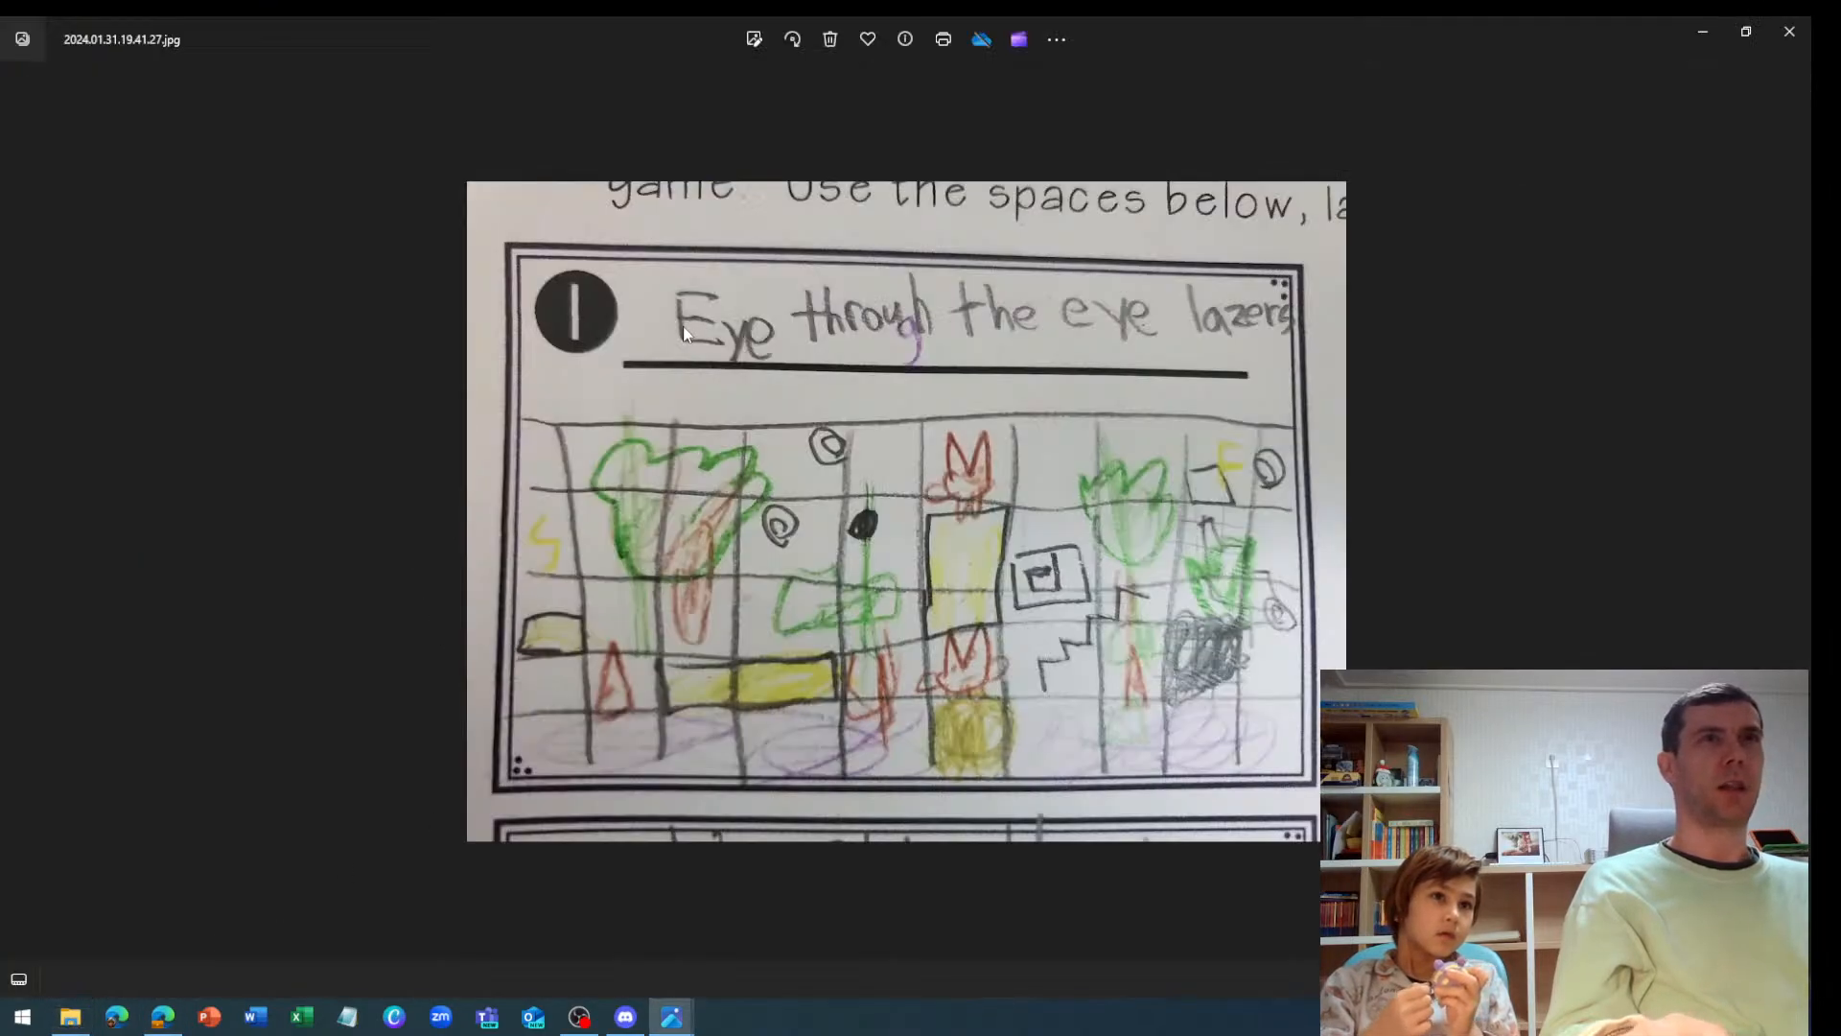
click(1790, 31)
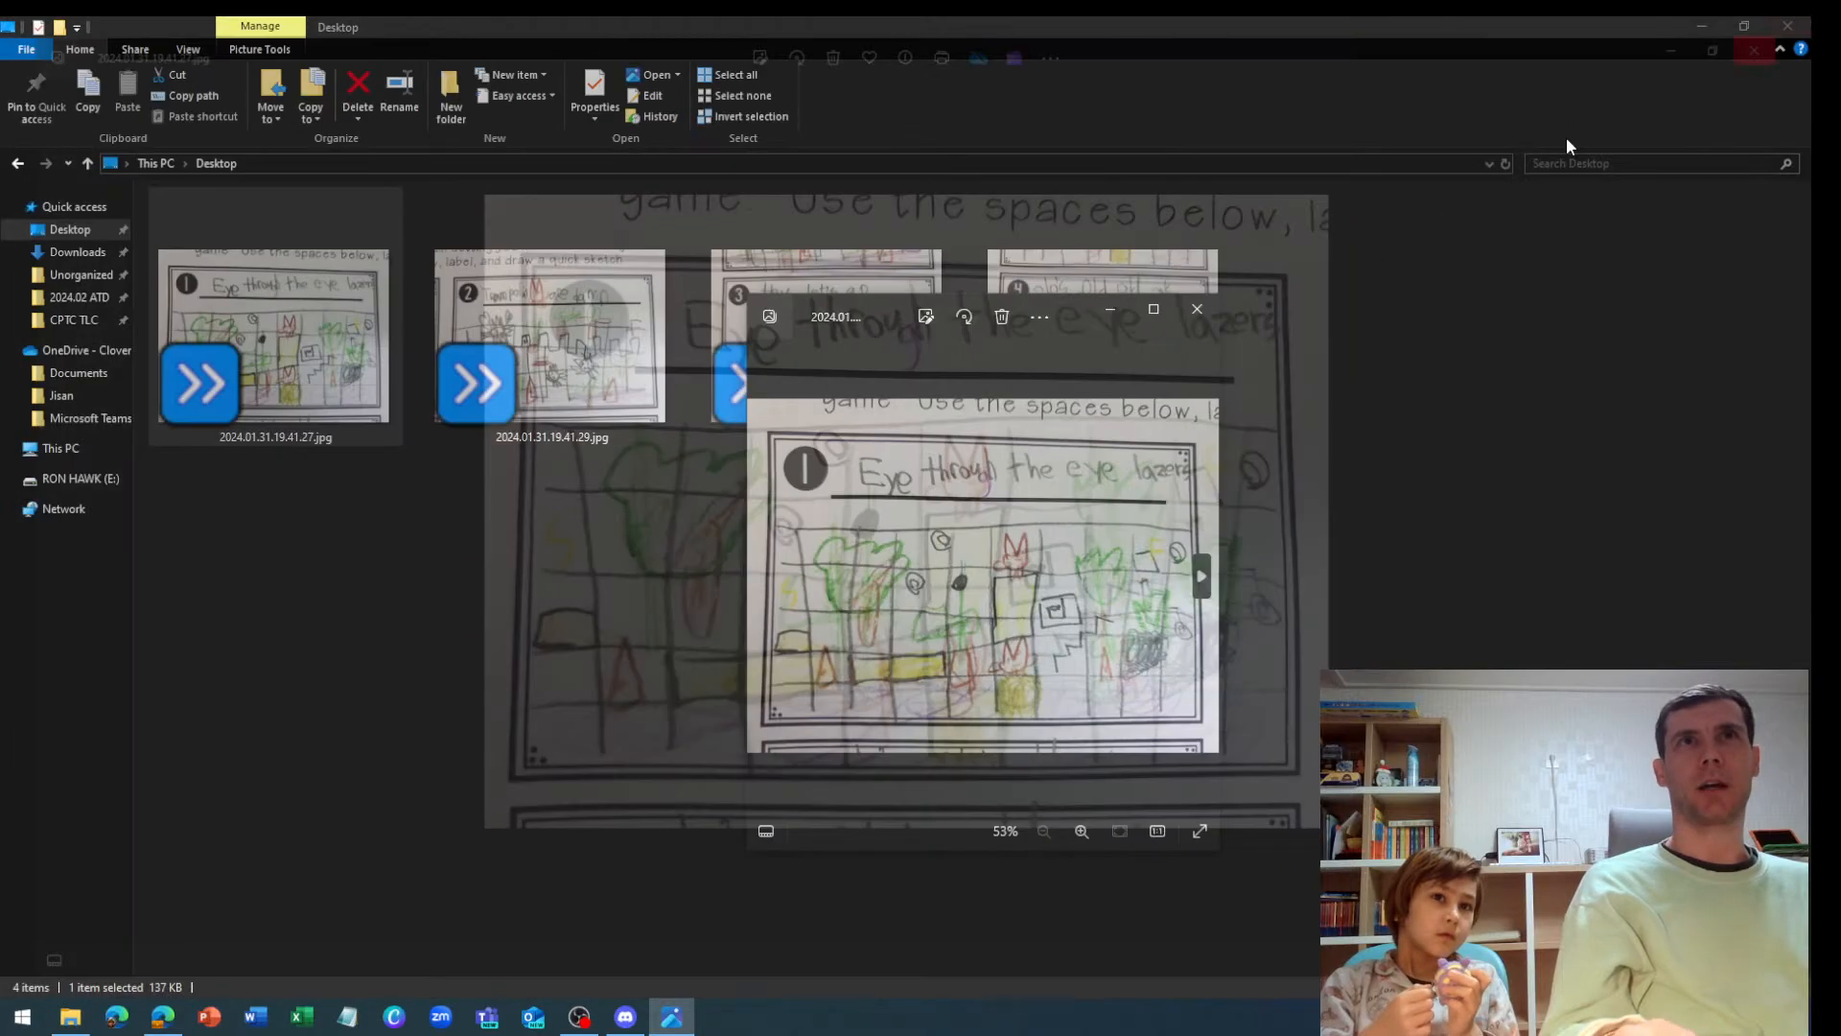
click(1154, 308)
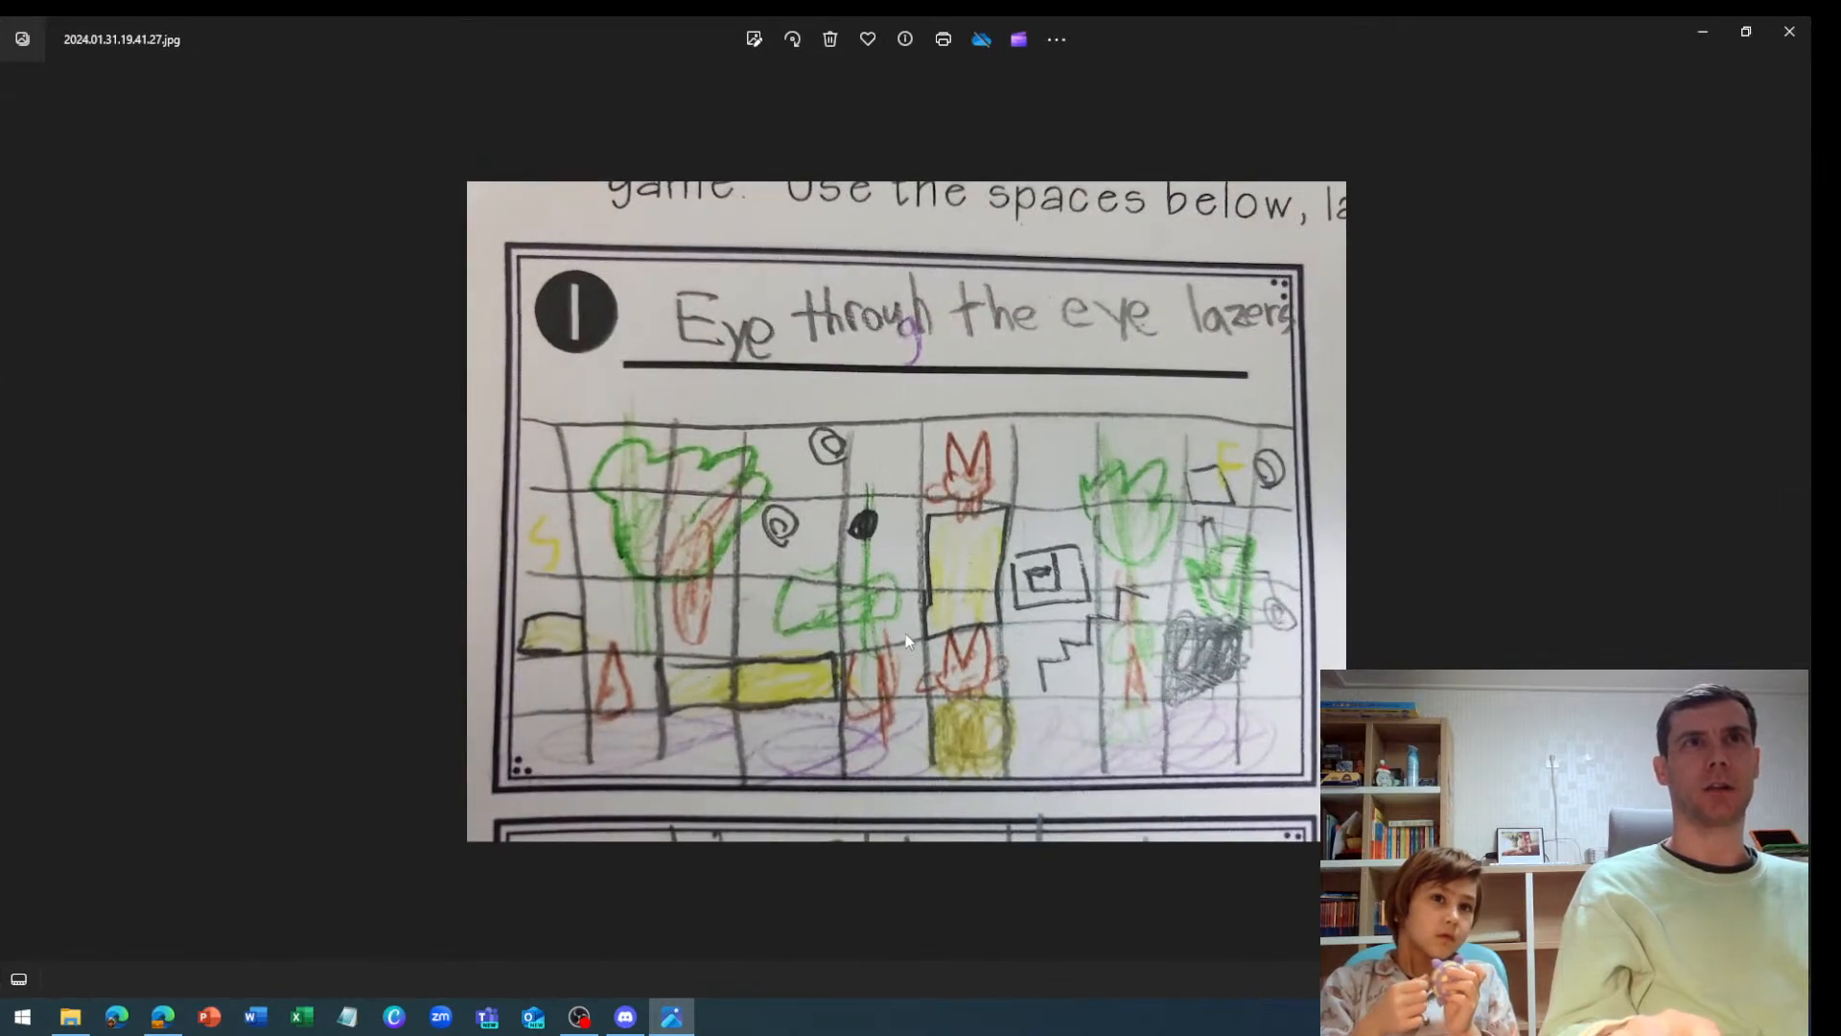
click(1789, 32)
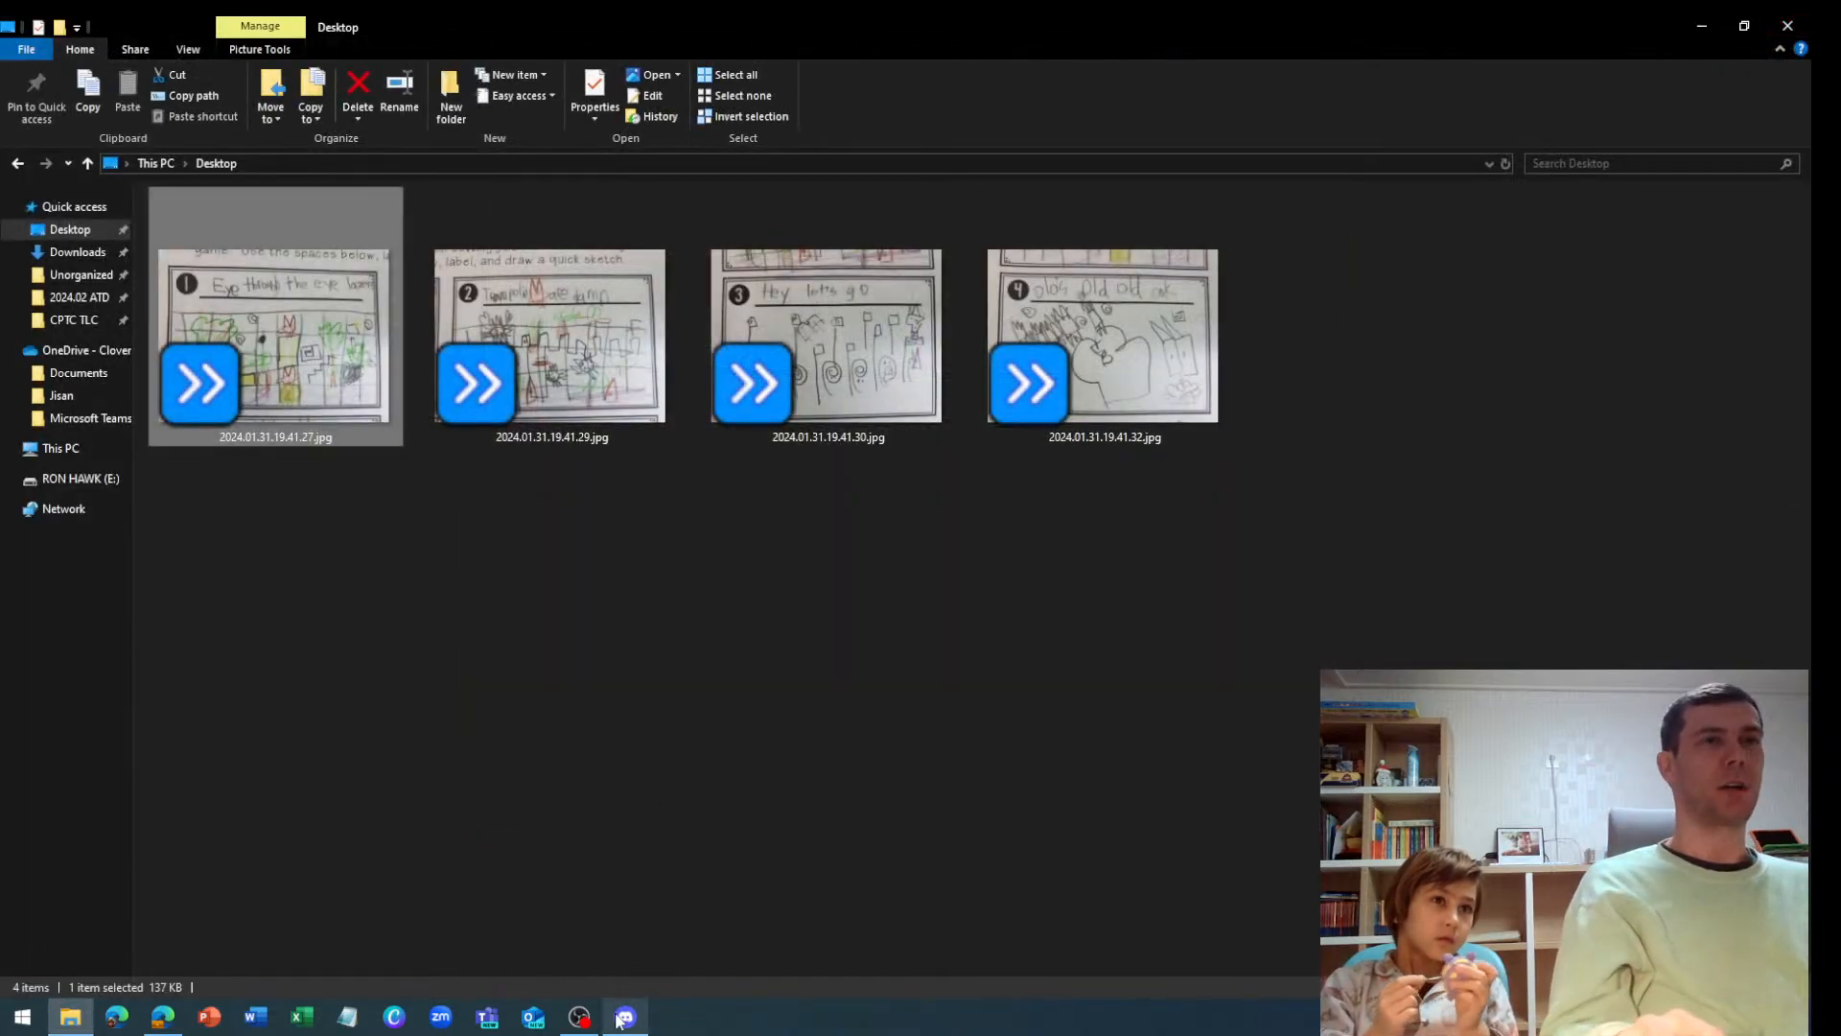
Switch to the Midjourney Bot chat in Discord and attach 2024.01.31.19.41.27.jpg from the Desktop folder to a message
click(579, 1016)
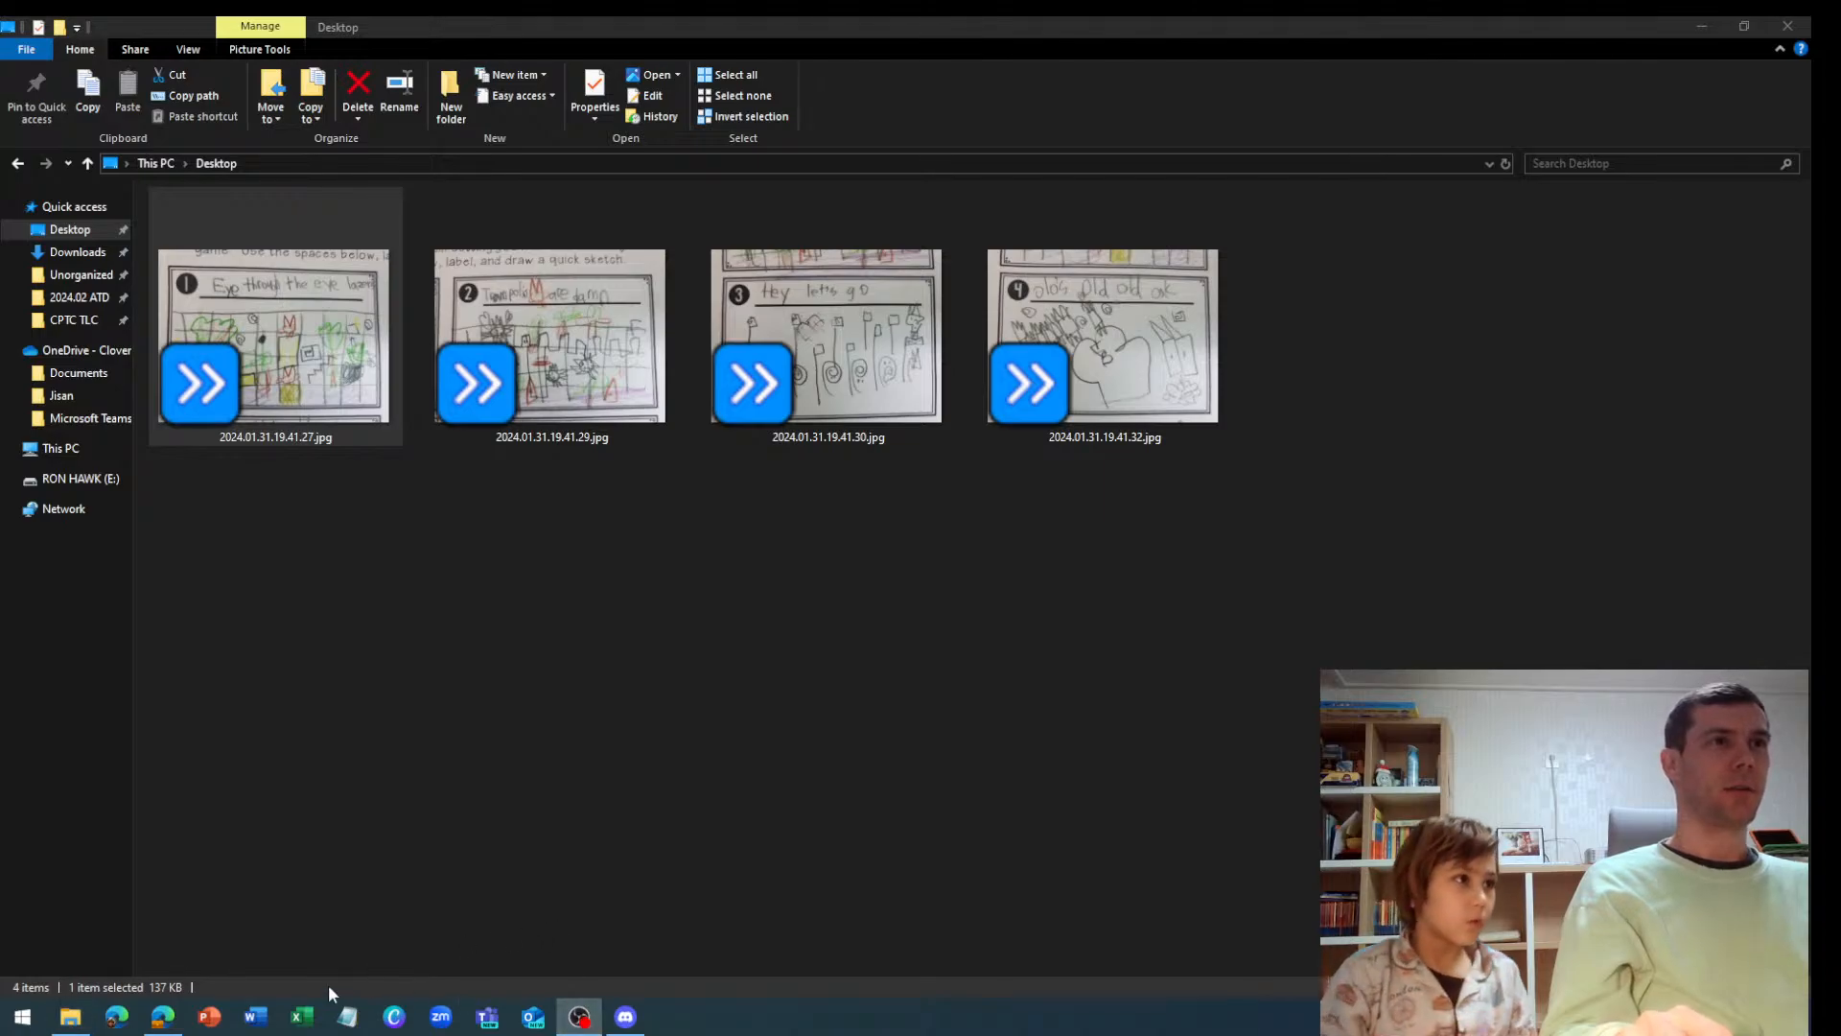
click(625, 1016)
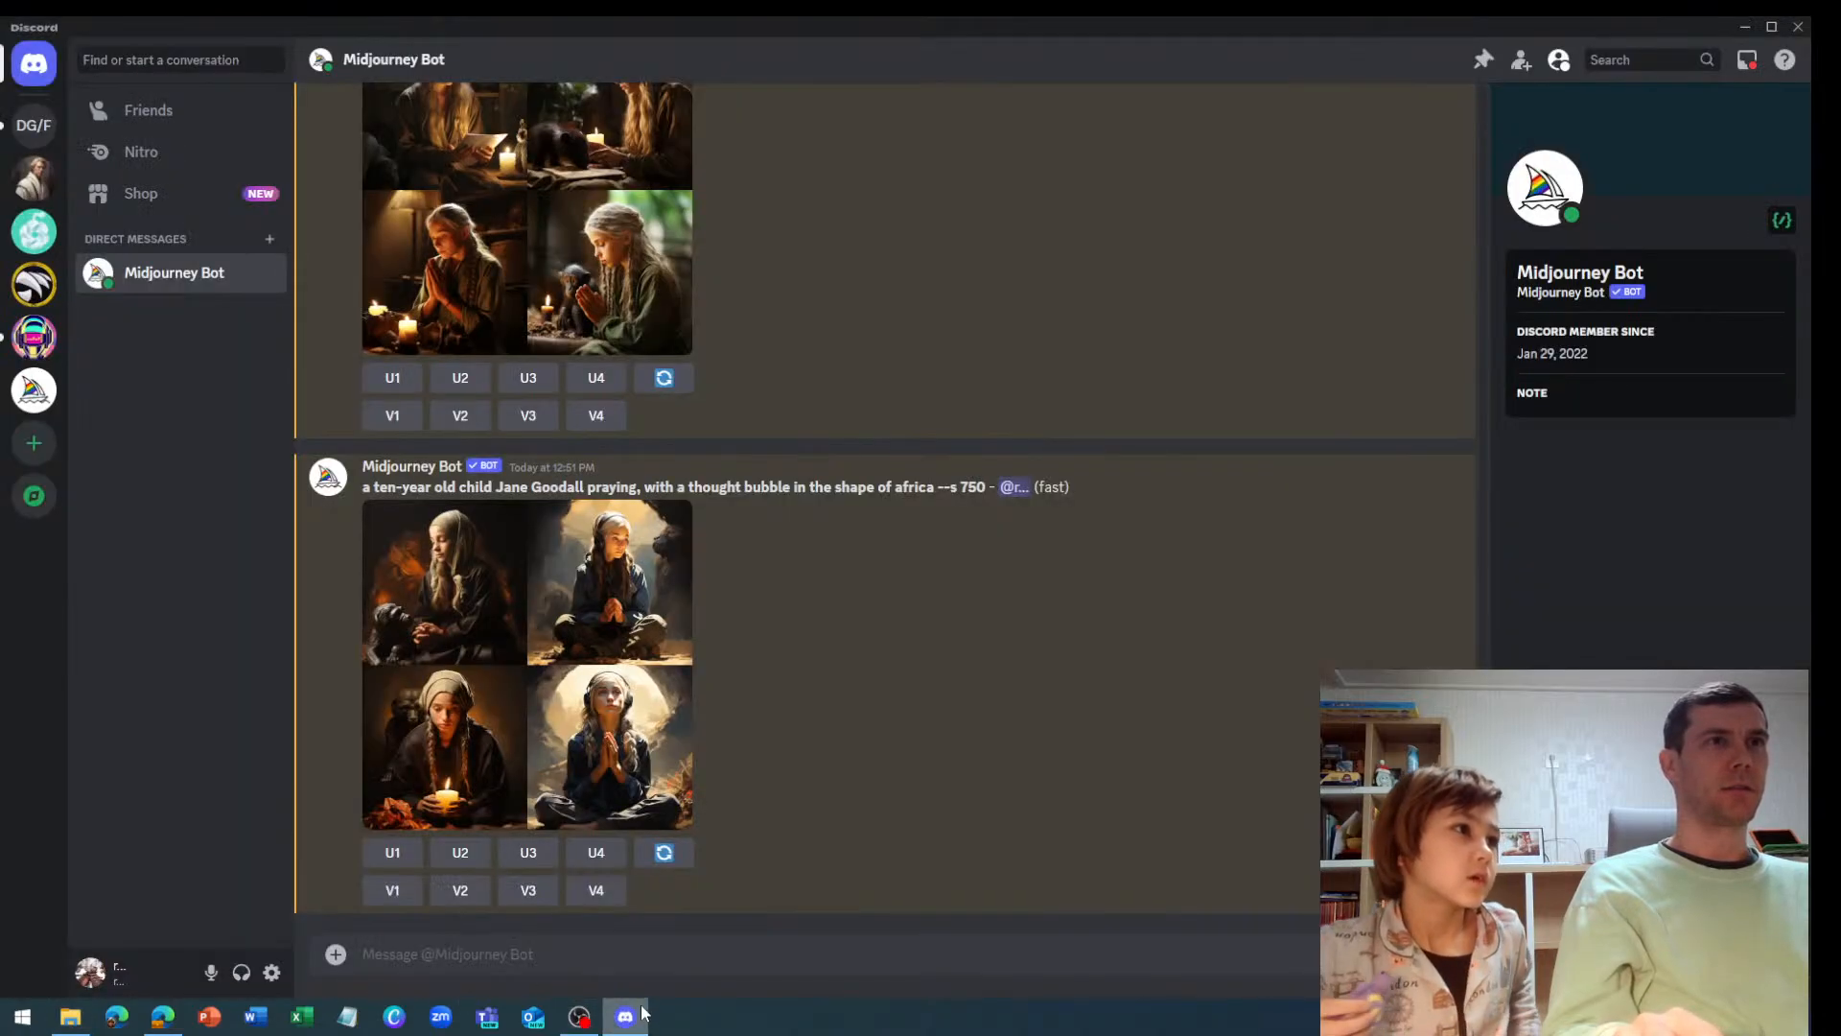
click(72, 1019)
drag(671, 28, 1208, 162)
drag(945, 461, 583, 941)
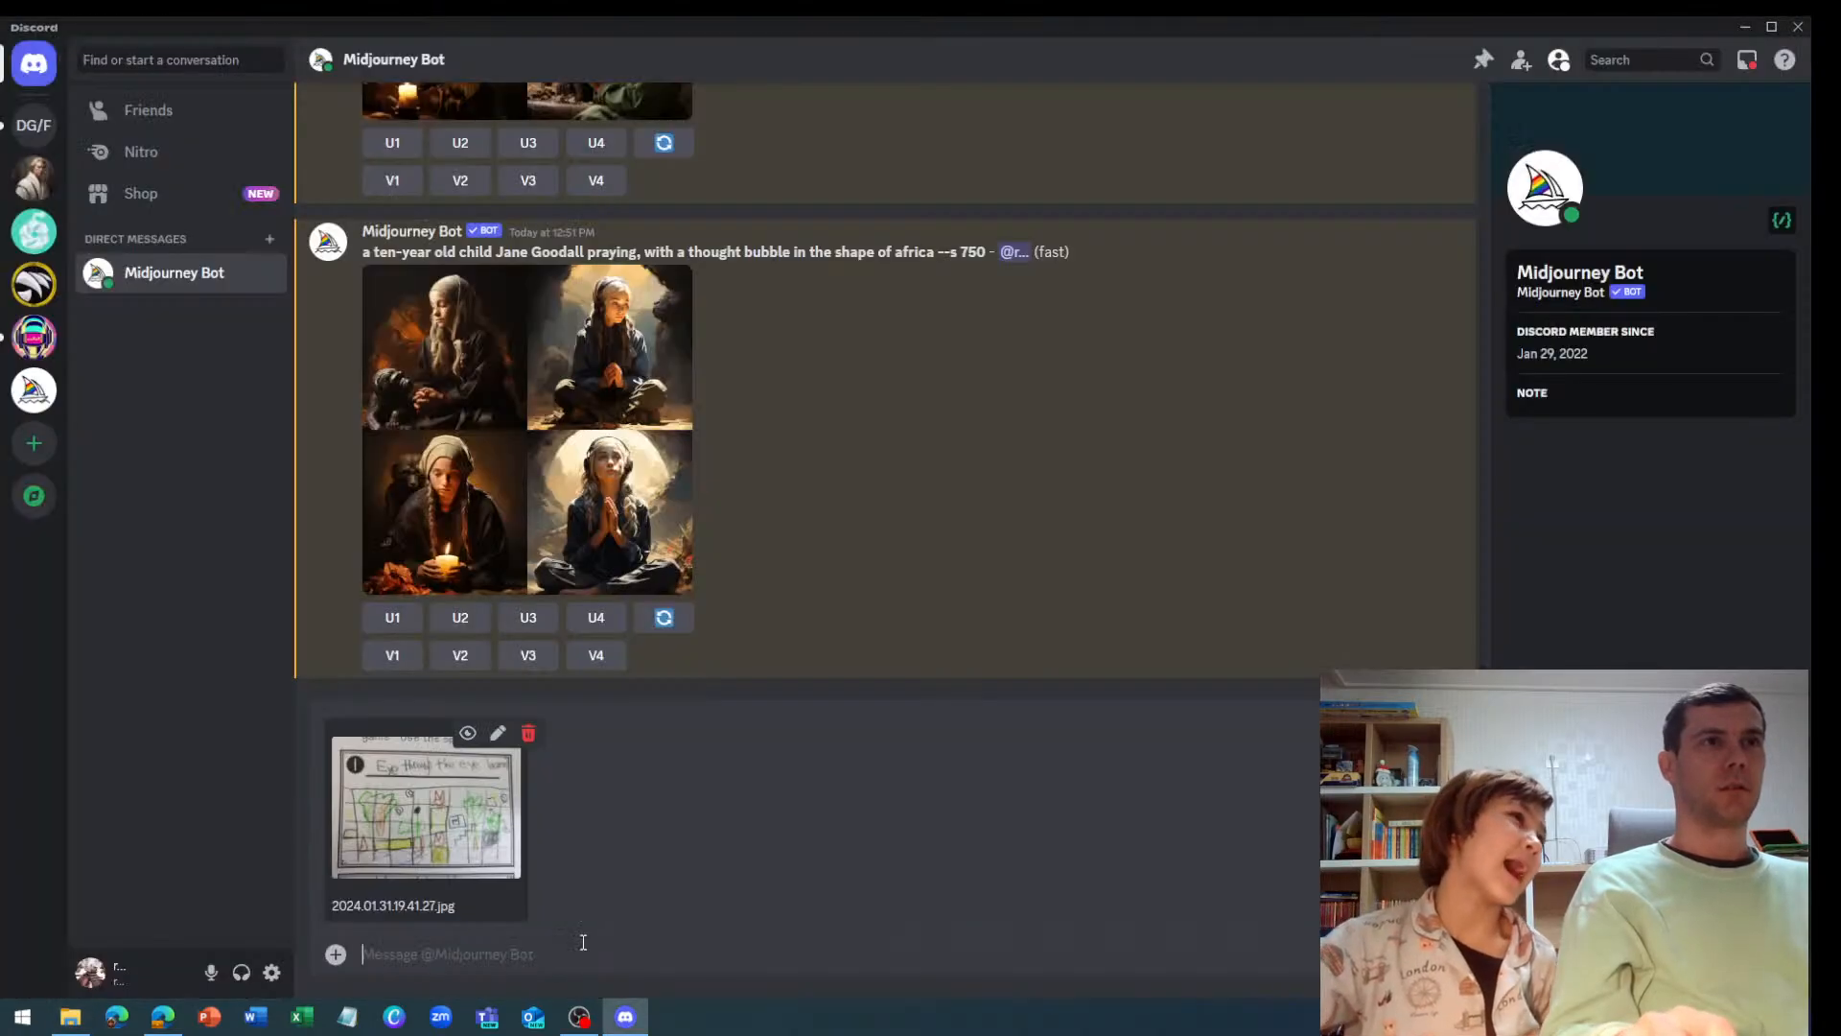
text(/i)
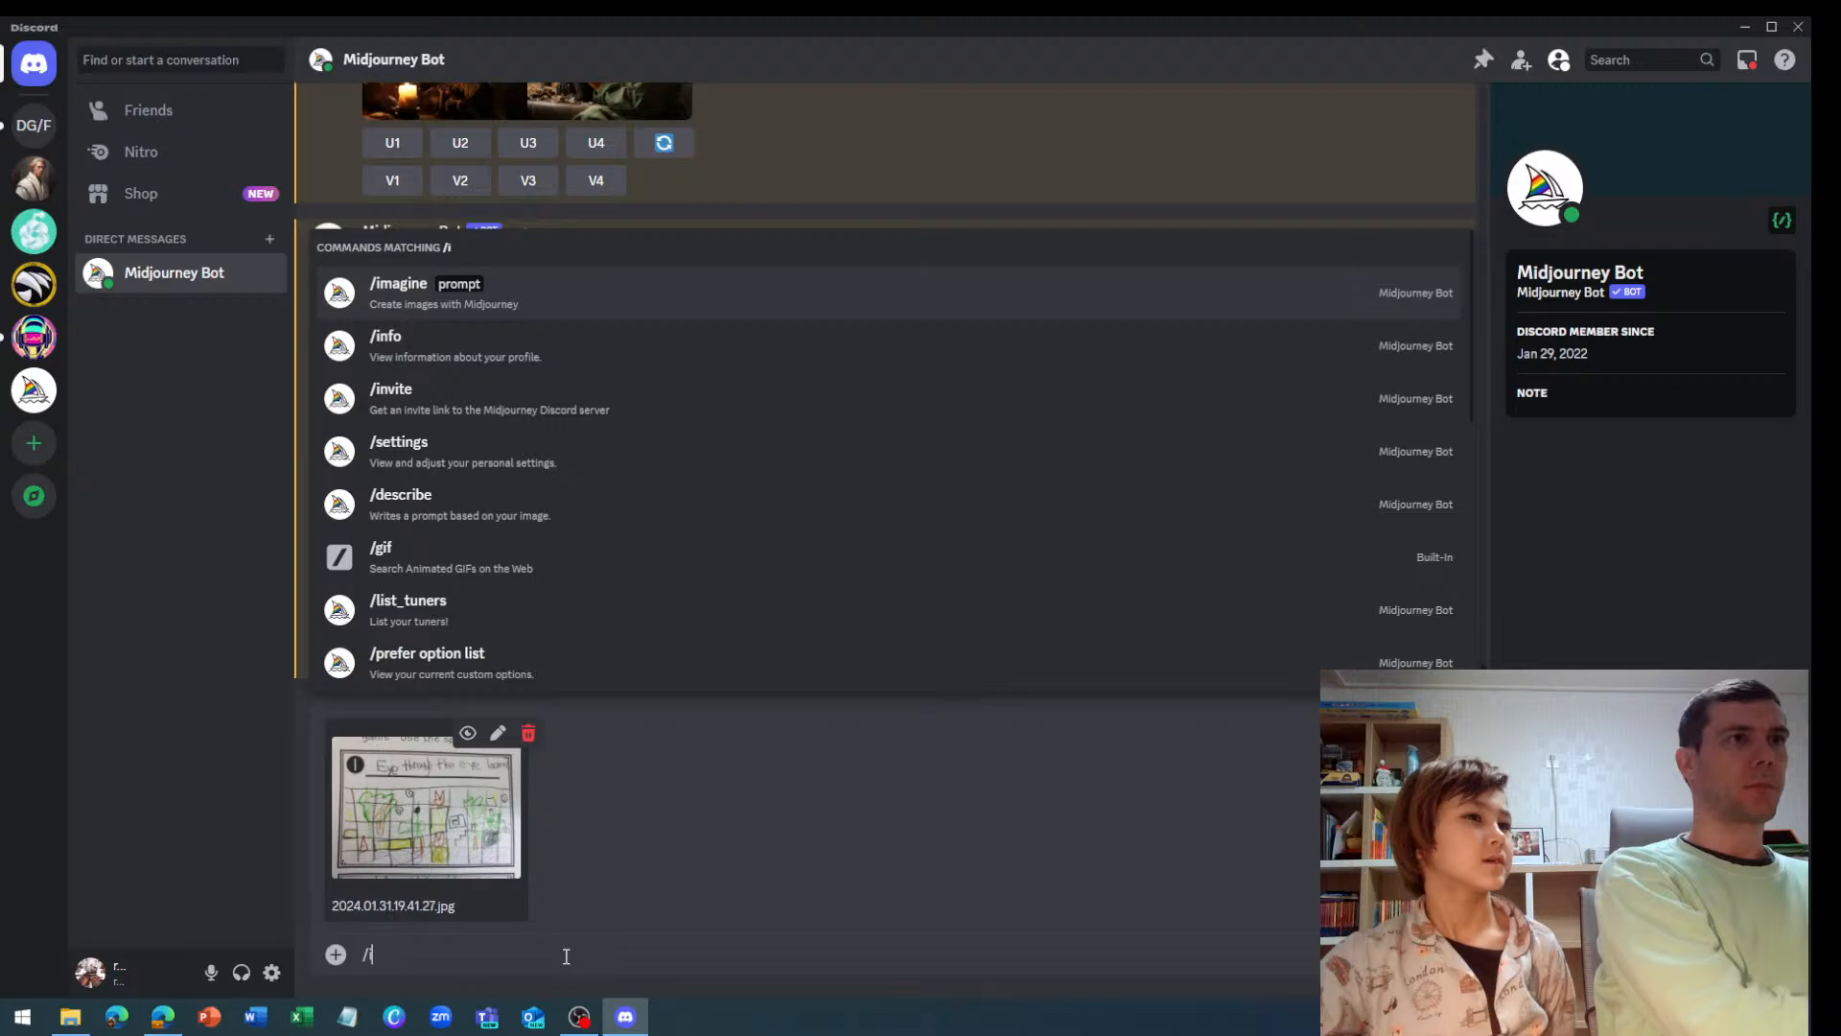
key(Return)
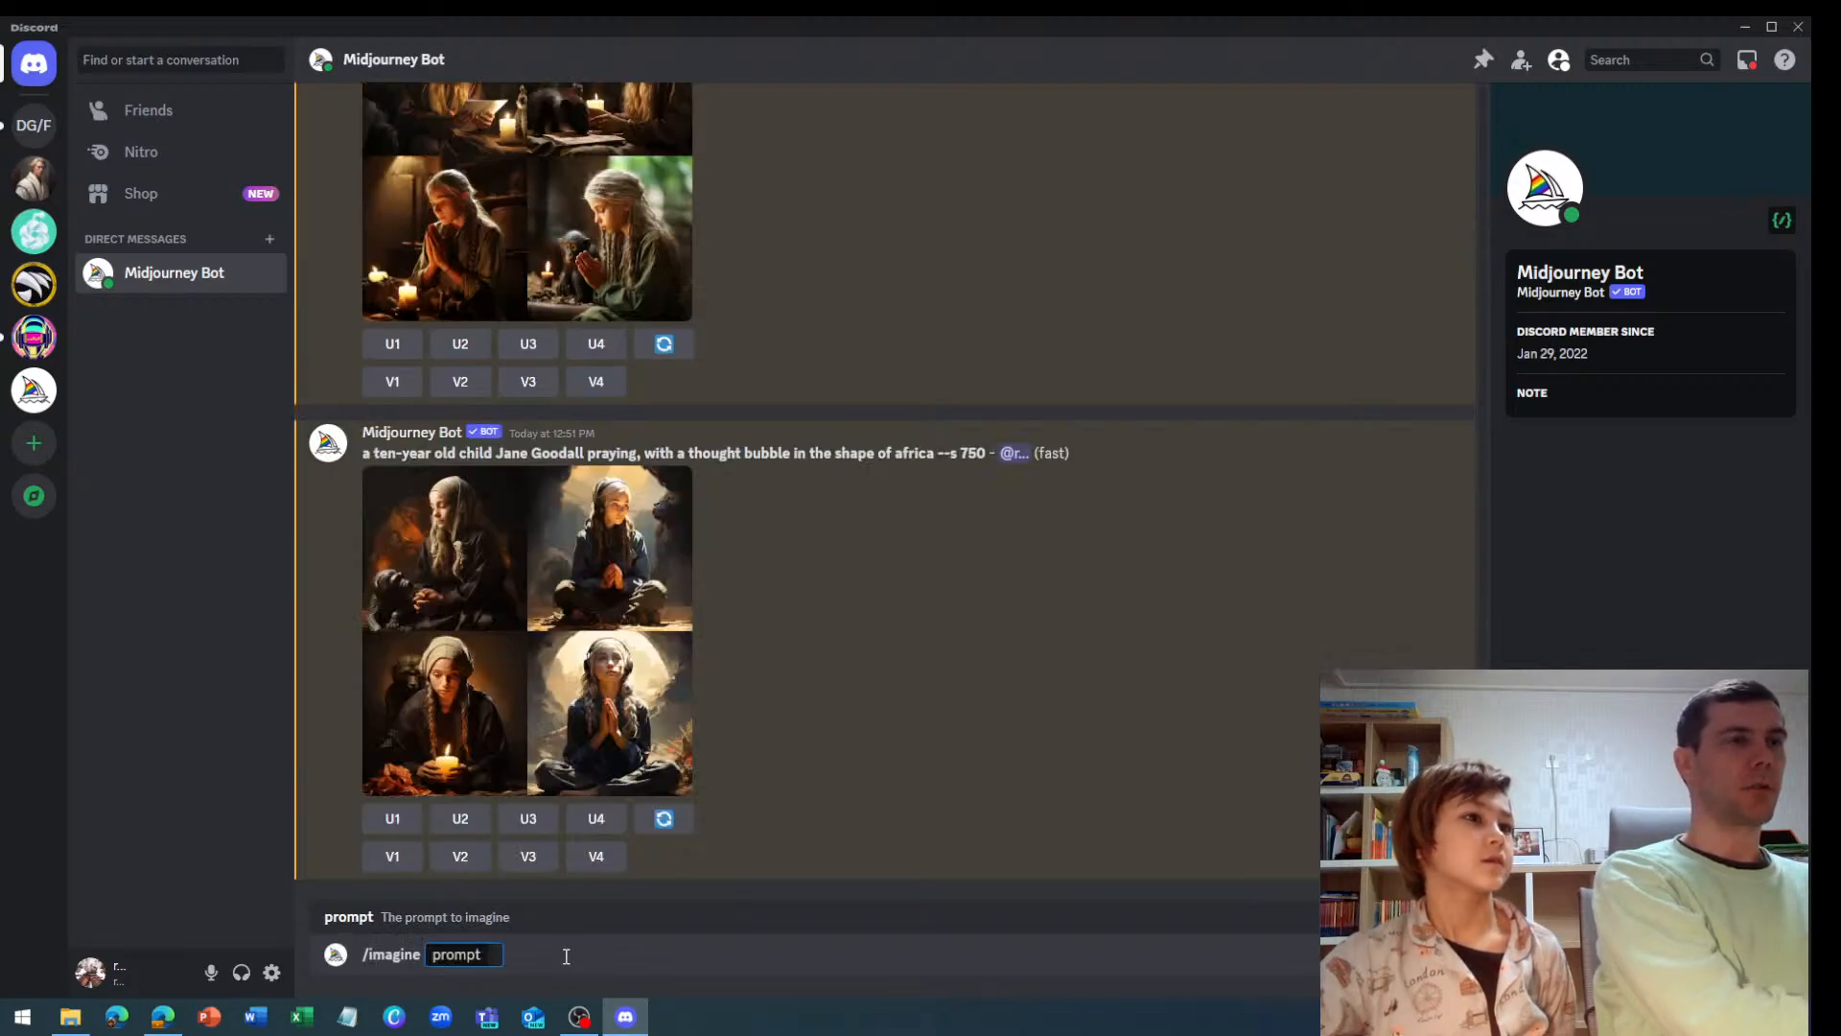
key(BackSpace)
key(BackSpace)
key(BackSpace)
key(BackSpace)
key(BackSpace)
key(BackSpace)
key(BackSpace)
key(BackSpace)
key(BackSpace)
key(BackSpace)
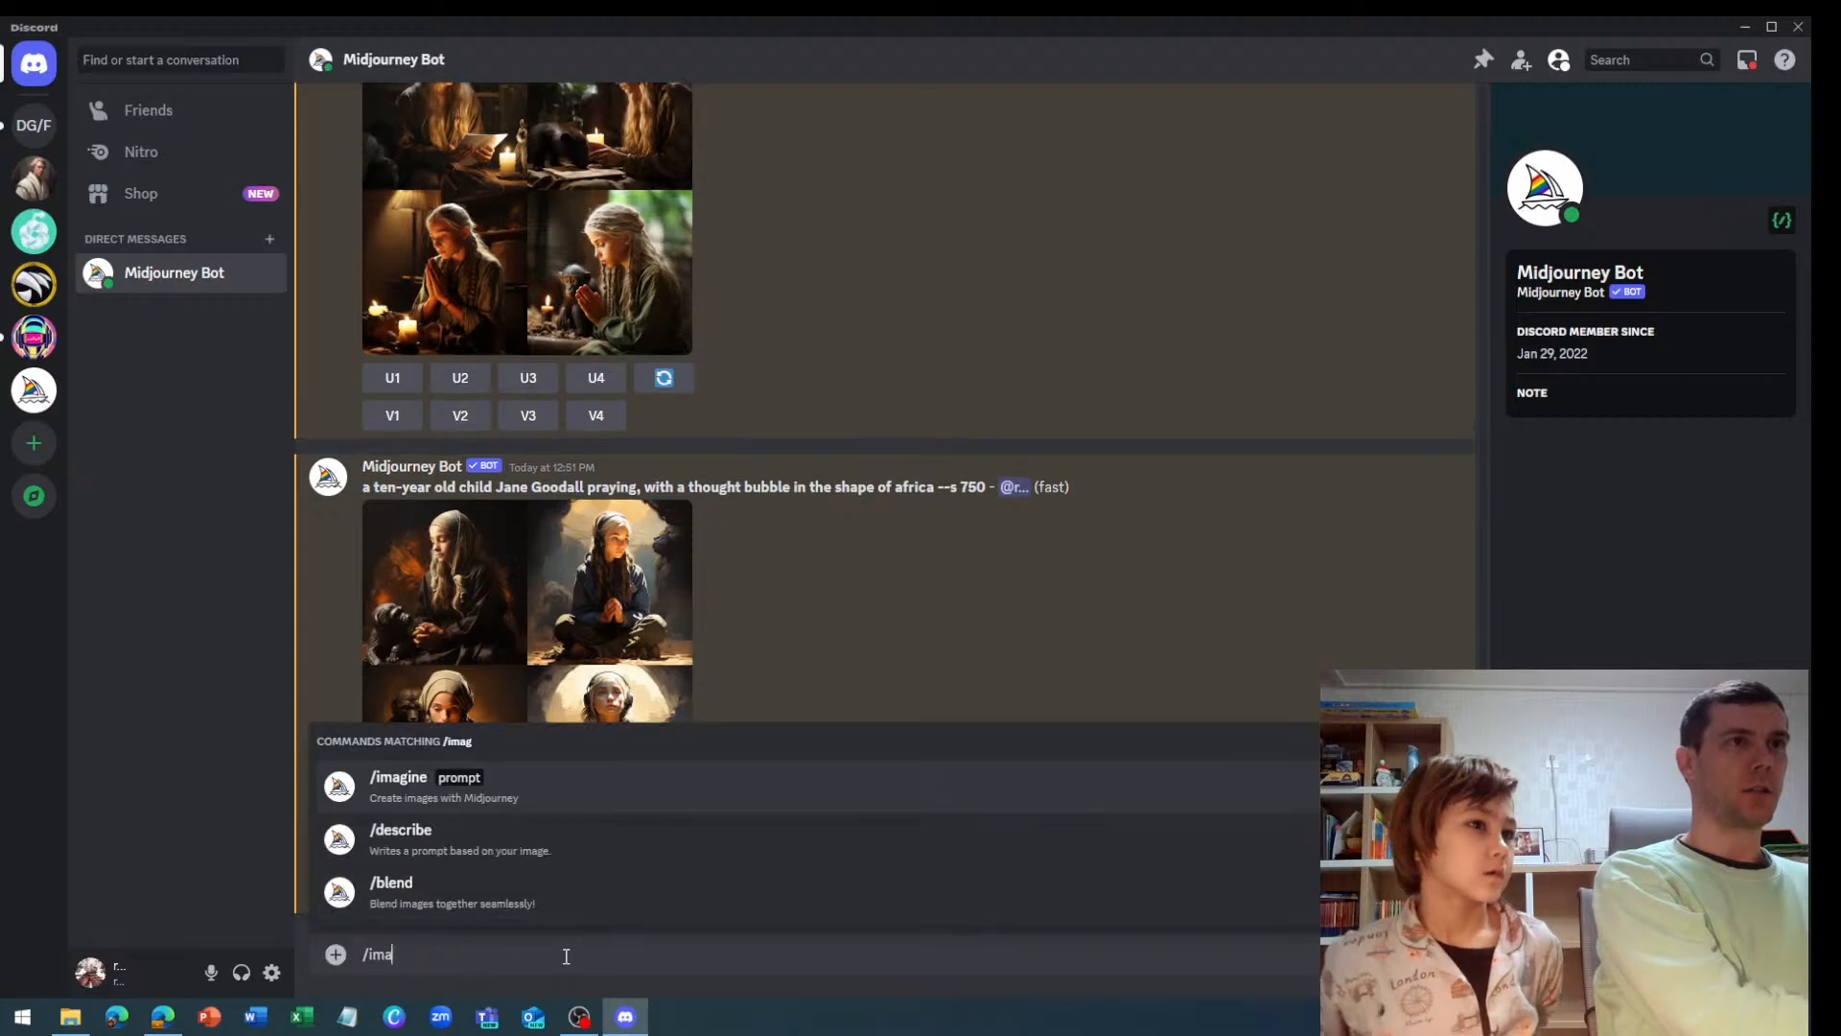
Upload the level 1 sketch photo 2024.01.31.19.41.27.jpg to the Midjourney Bot chat and send it
click(335, 954)
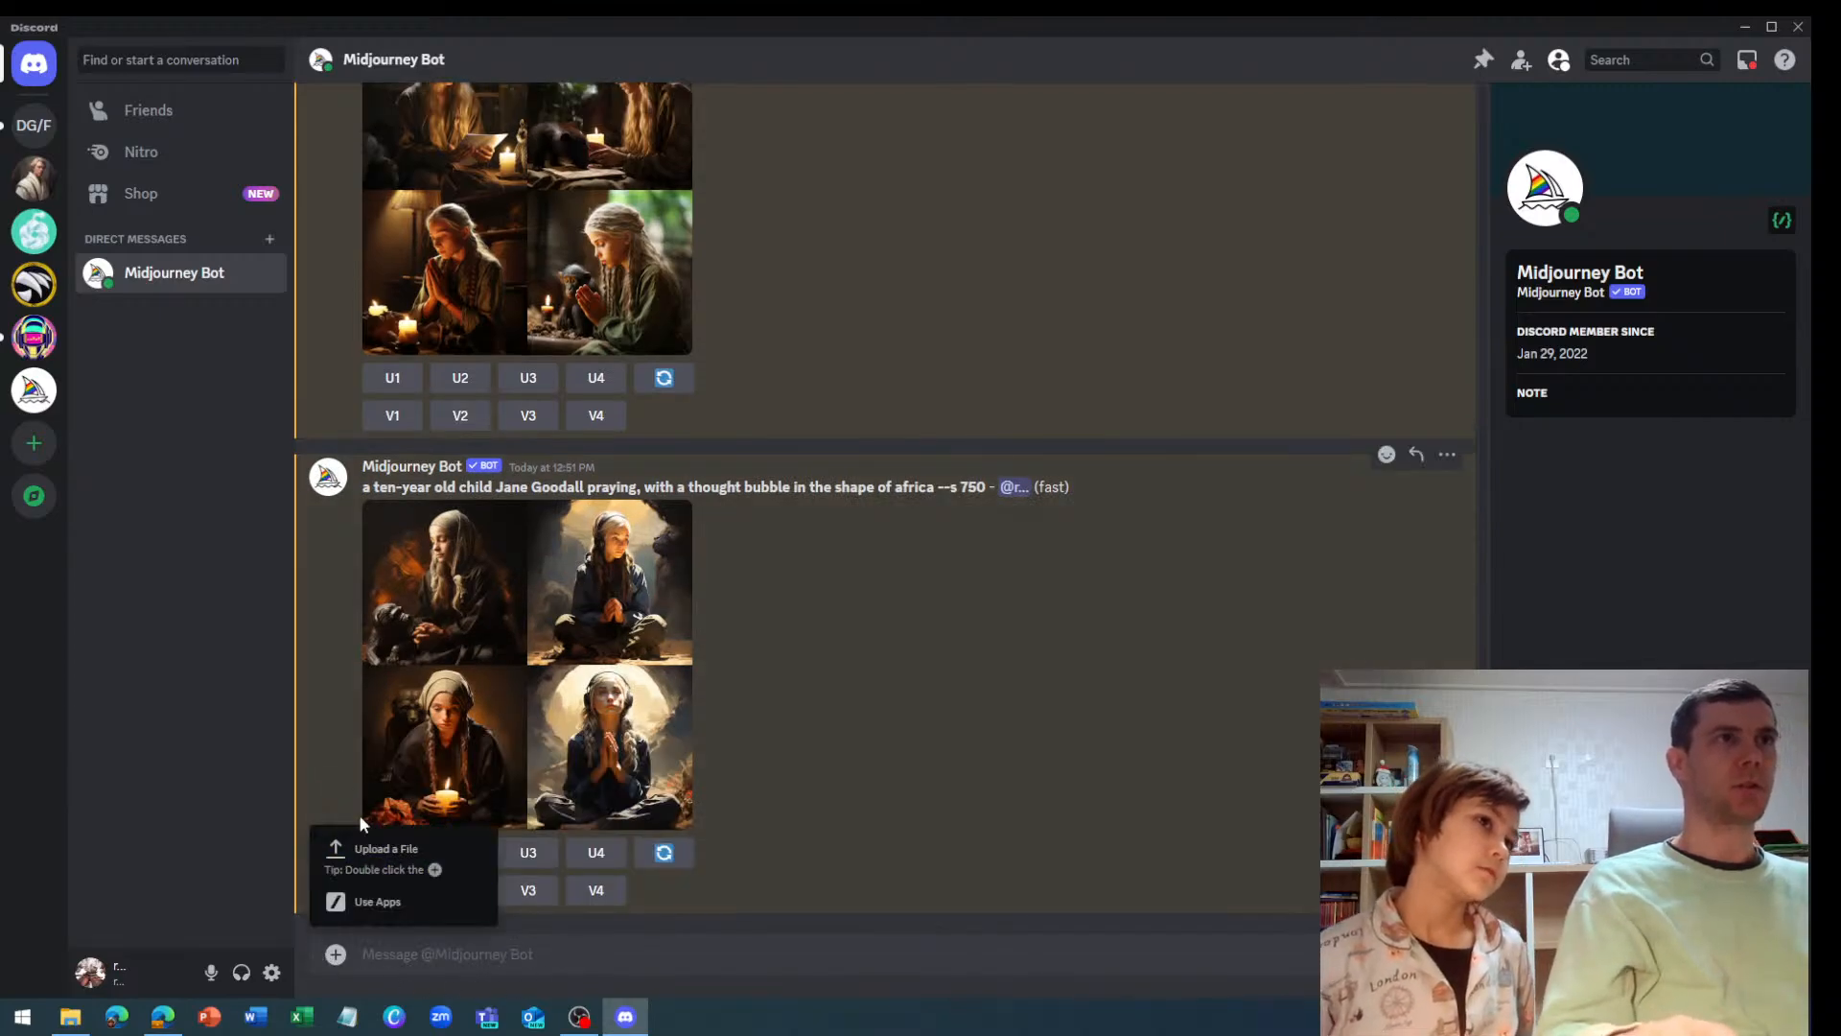
click(374, 849)
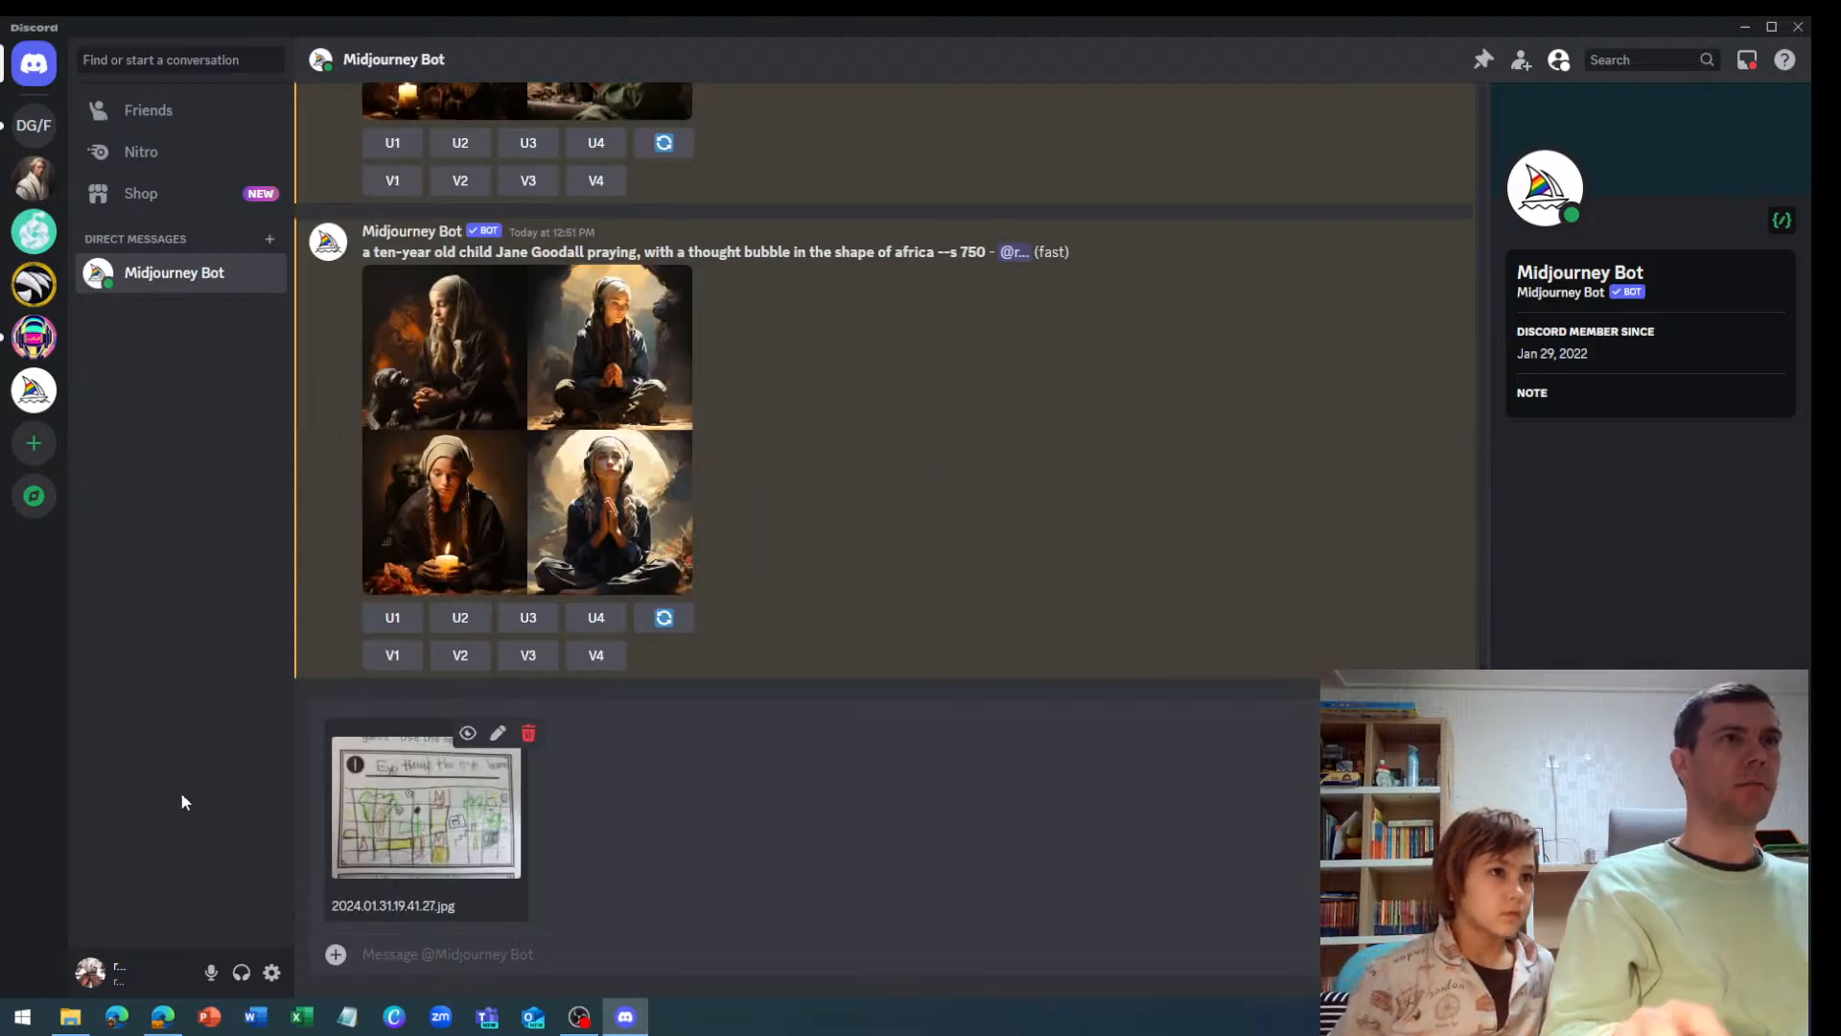
key(Return)
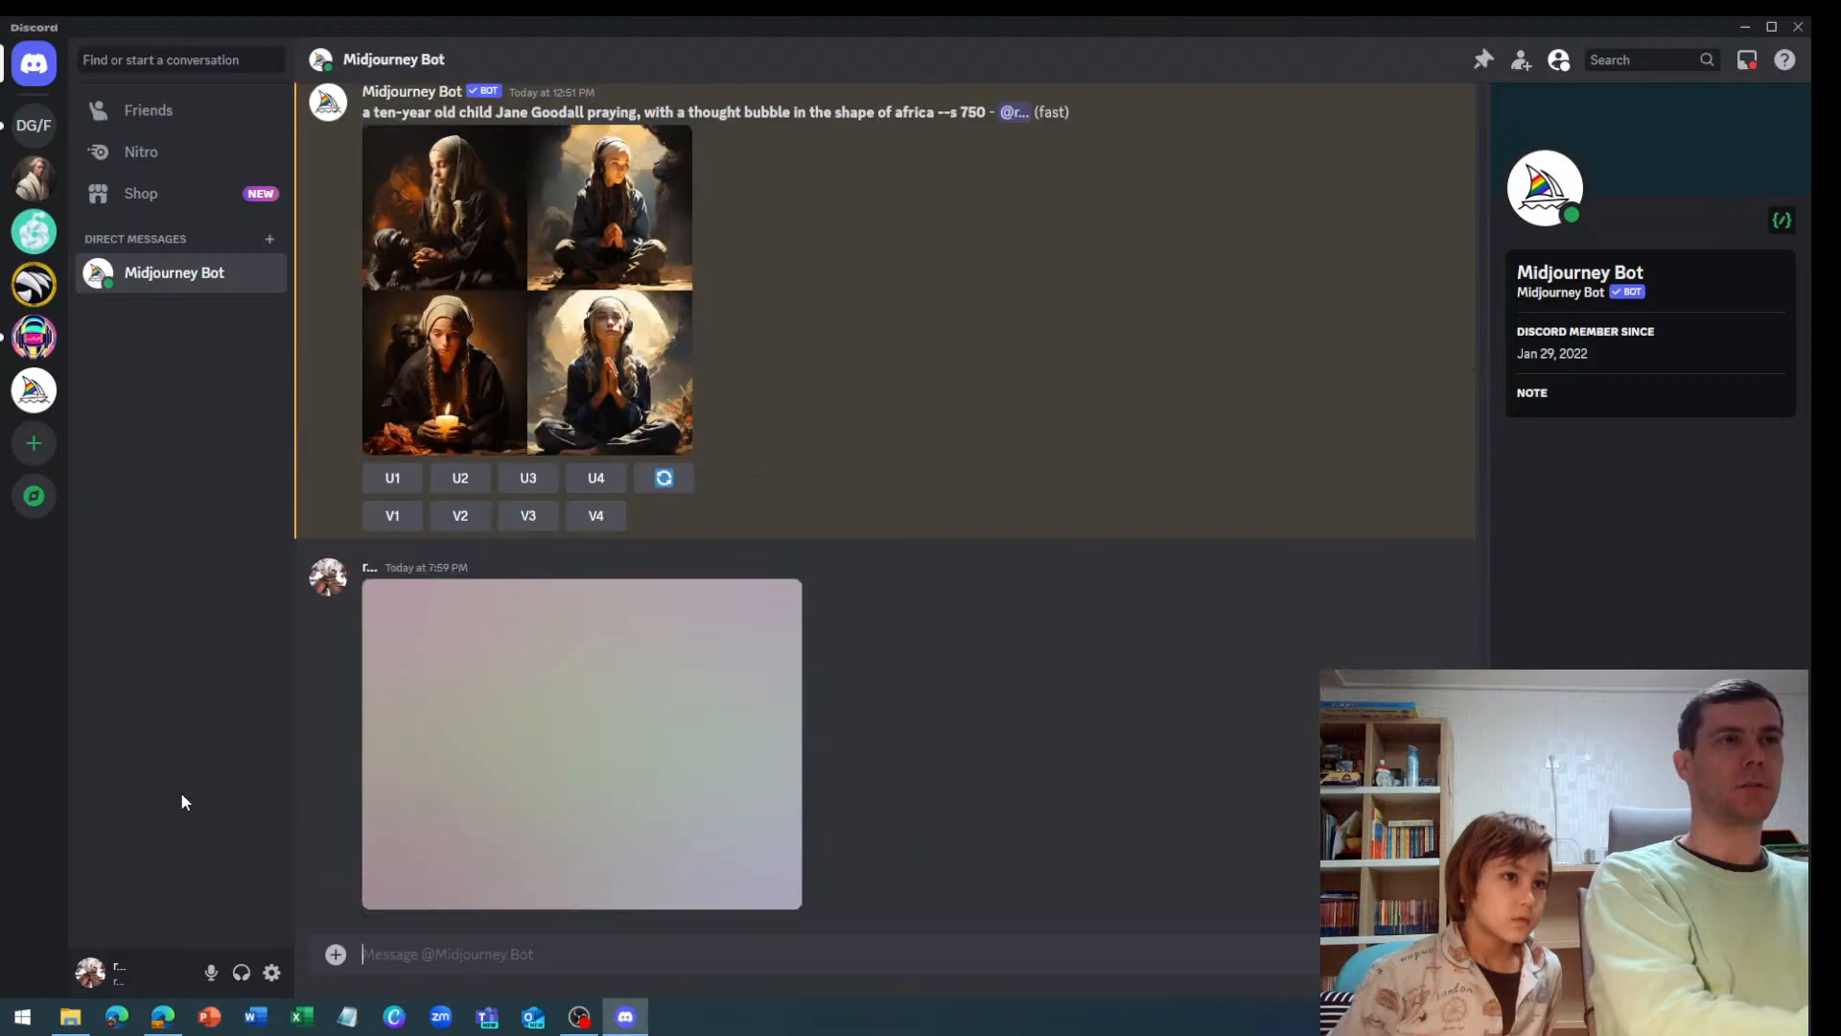
Start an /imagine command for the Midjourney Bot with the prompt "a concept sketch of a video game"
text(/imag)
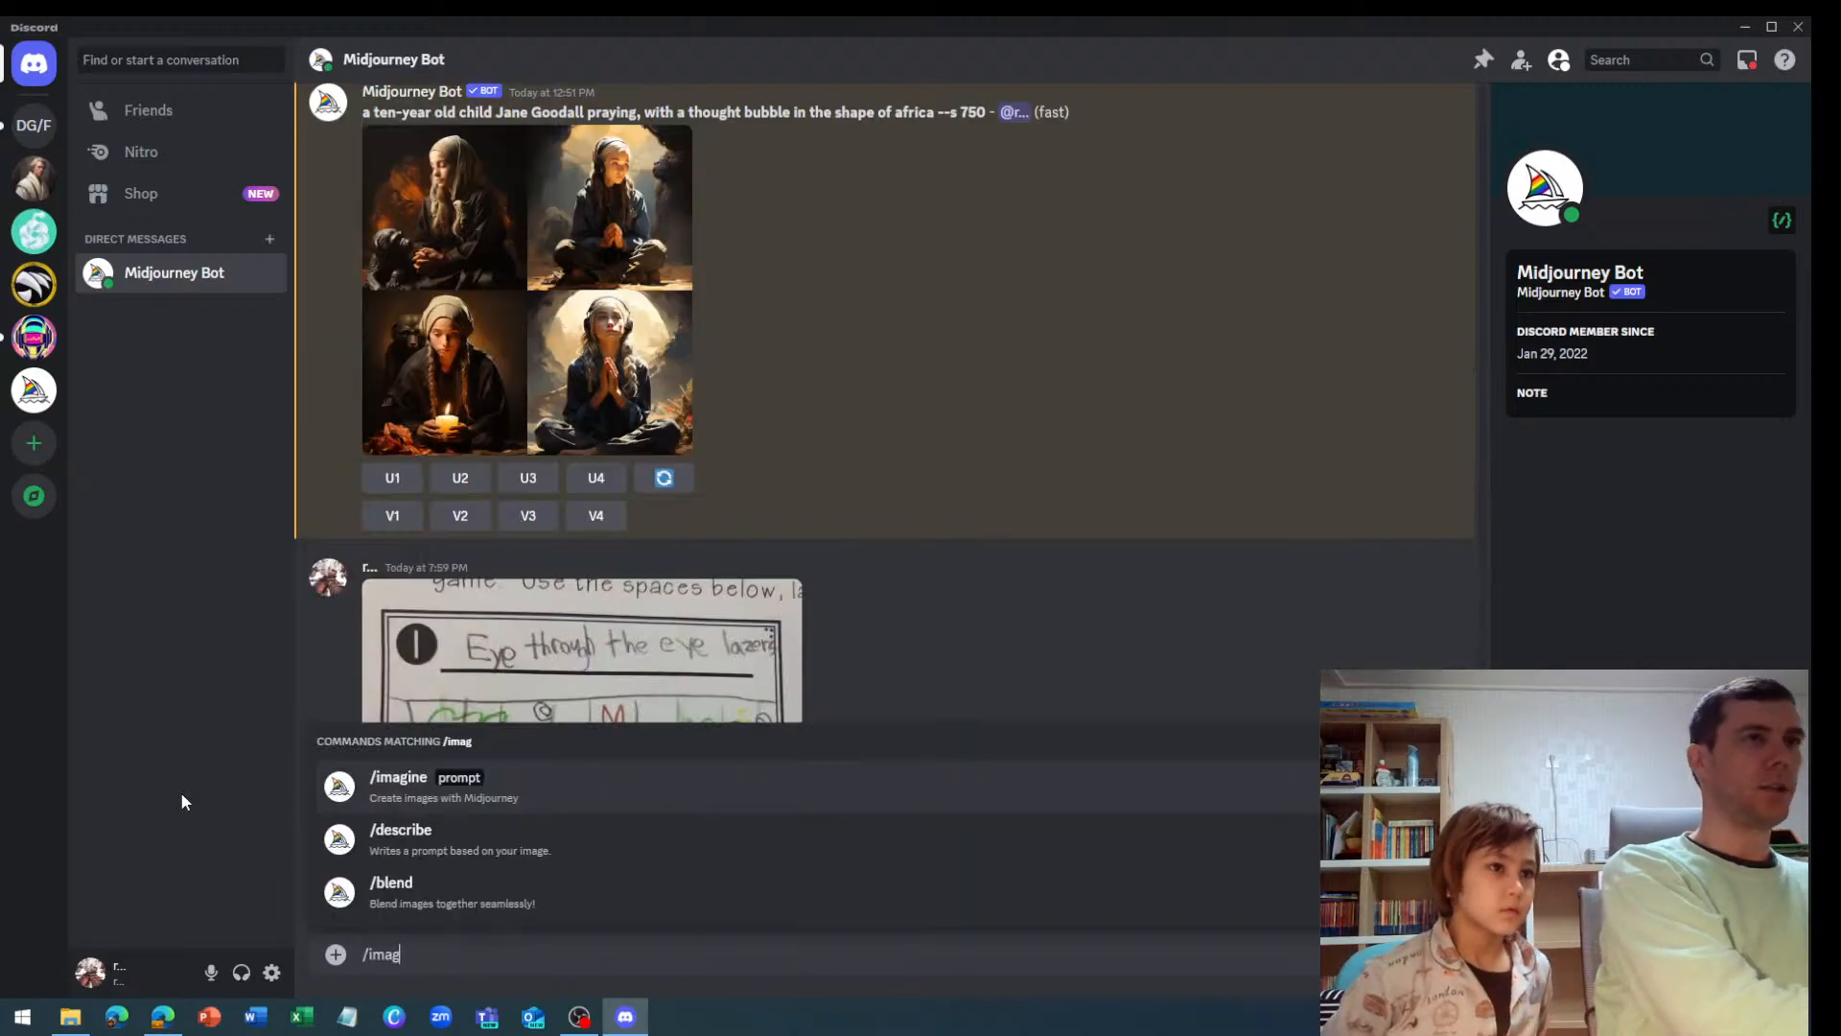
key(Tab)
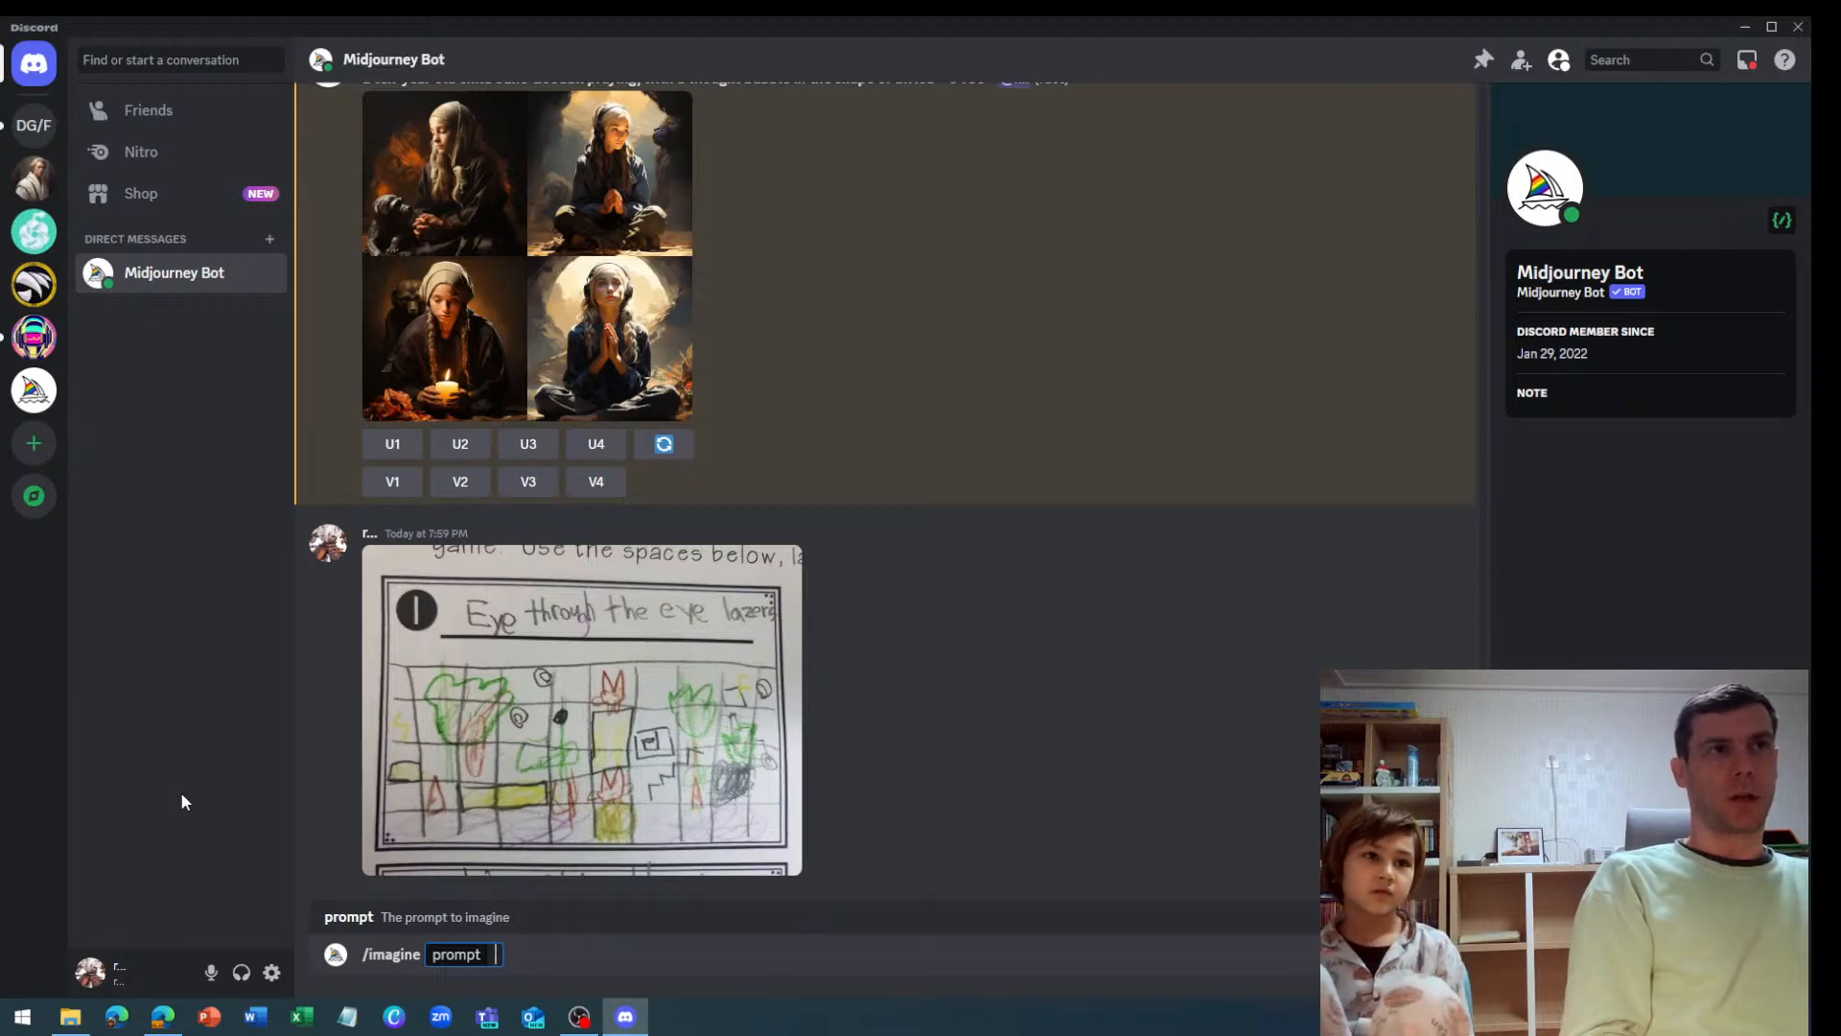
text(a)
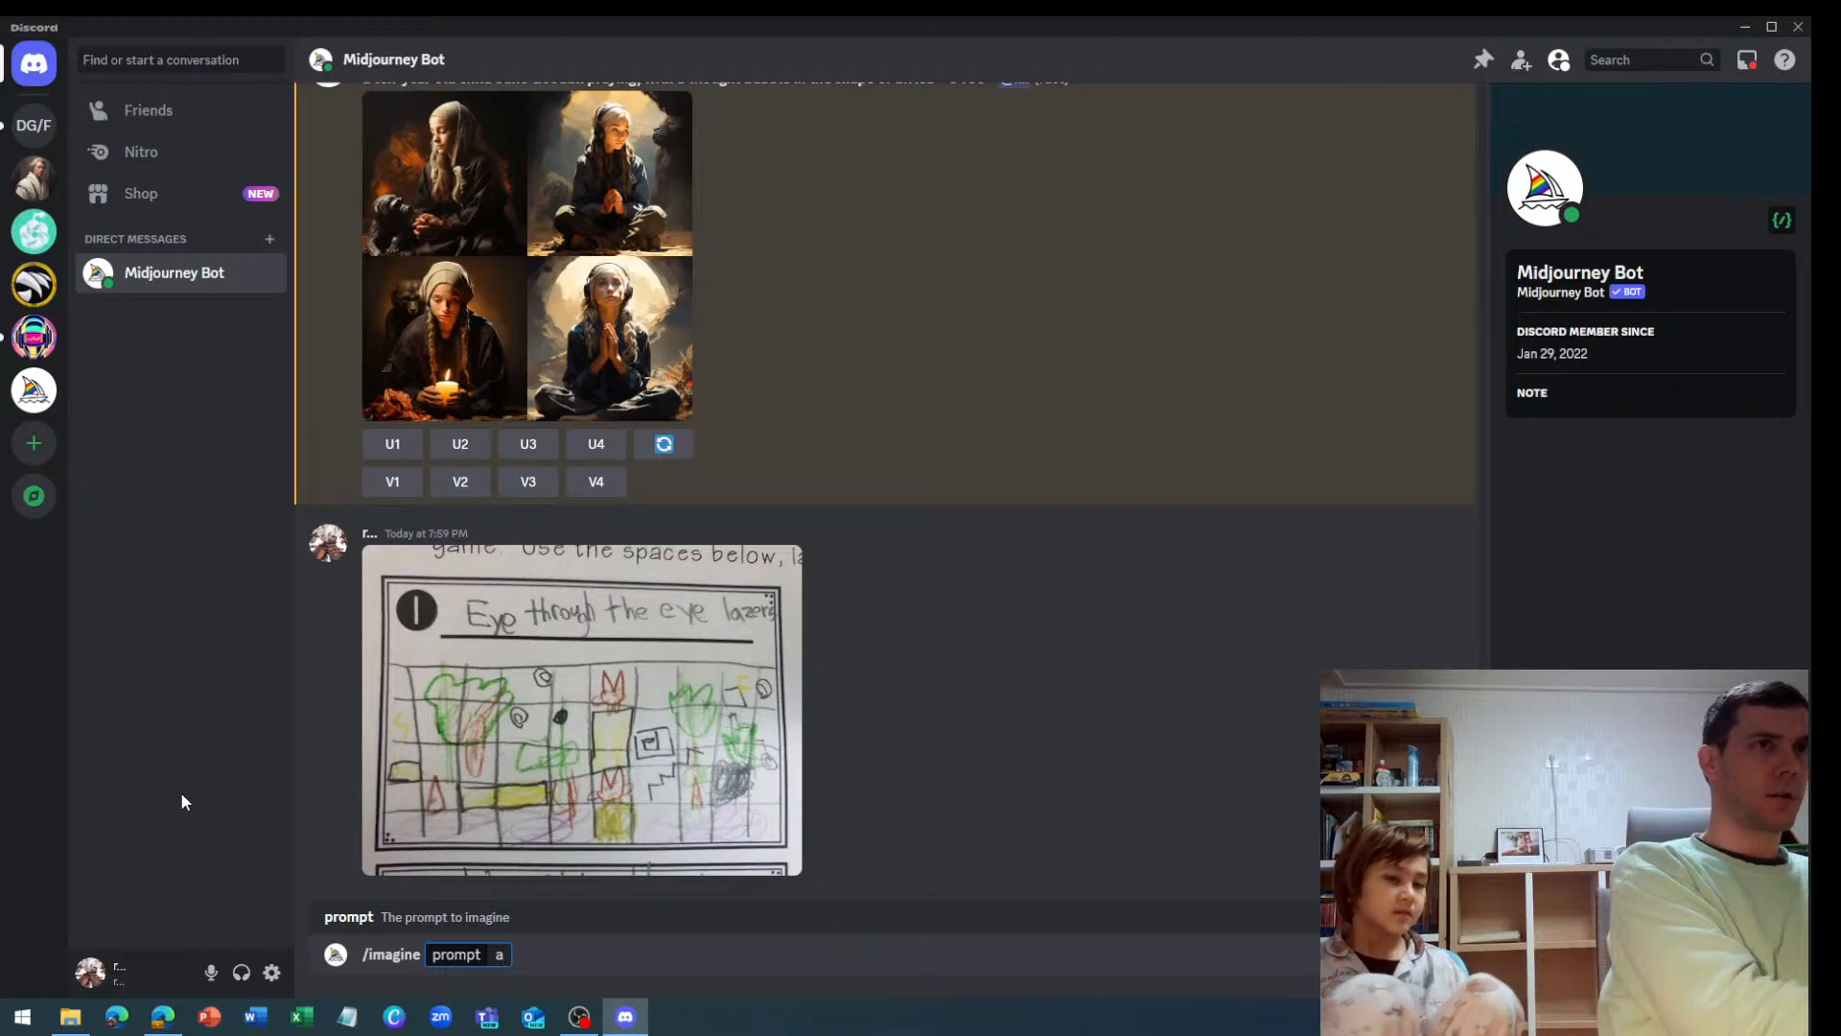
text( concept)
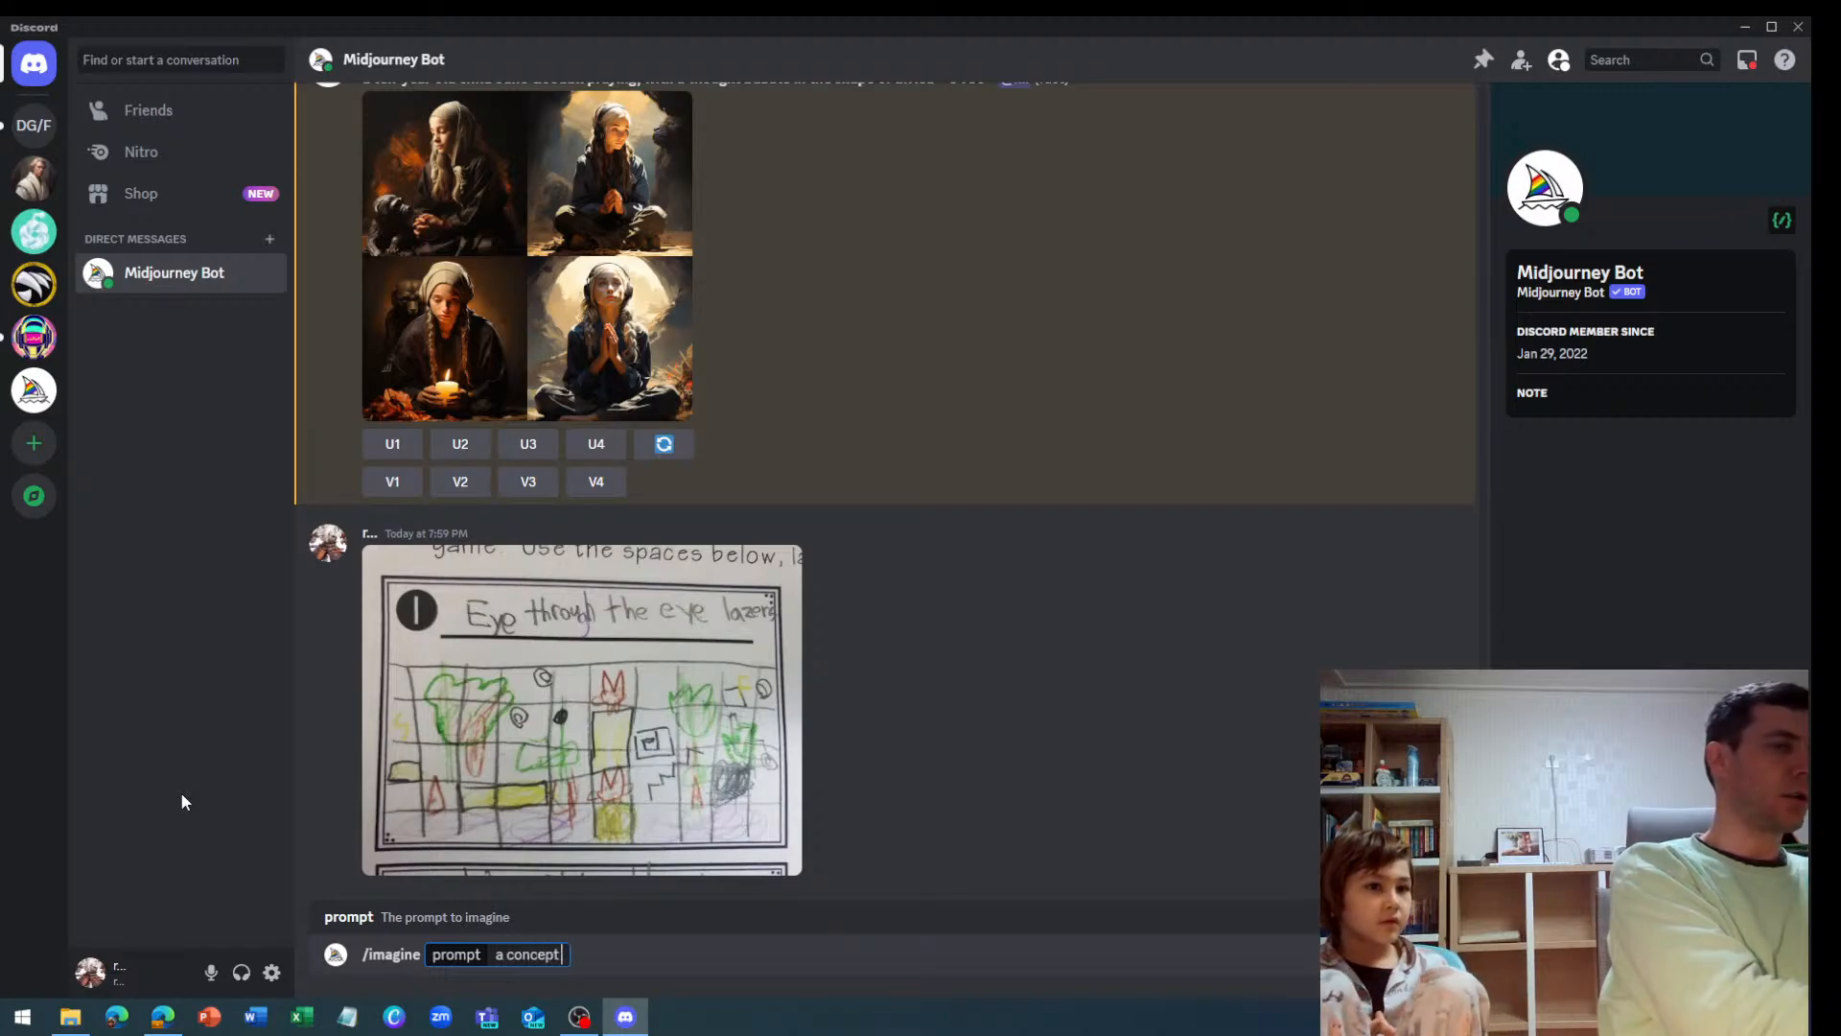
text( sketch of)
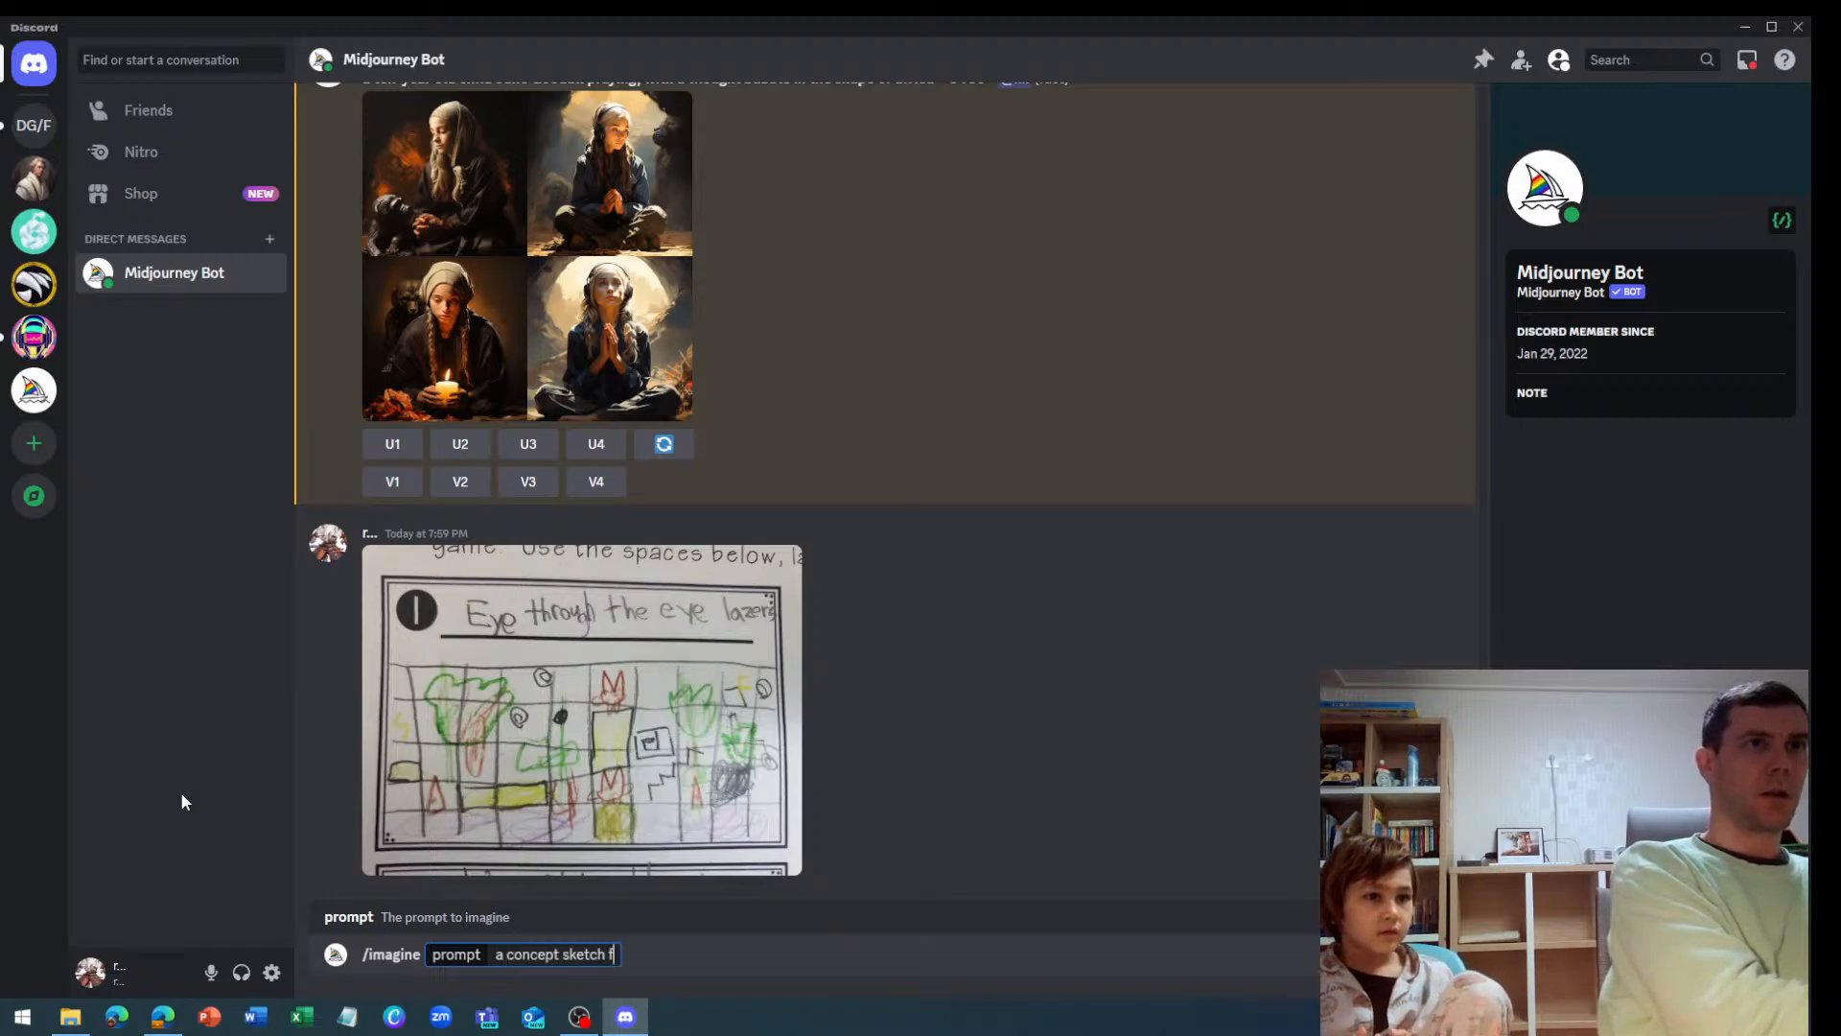
text( a cid)
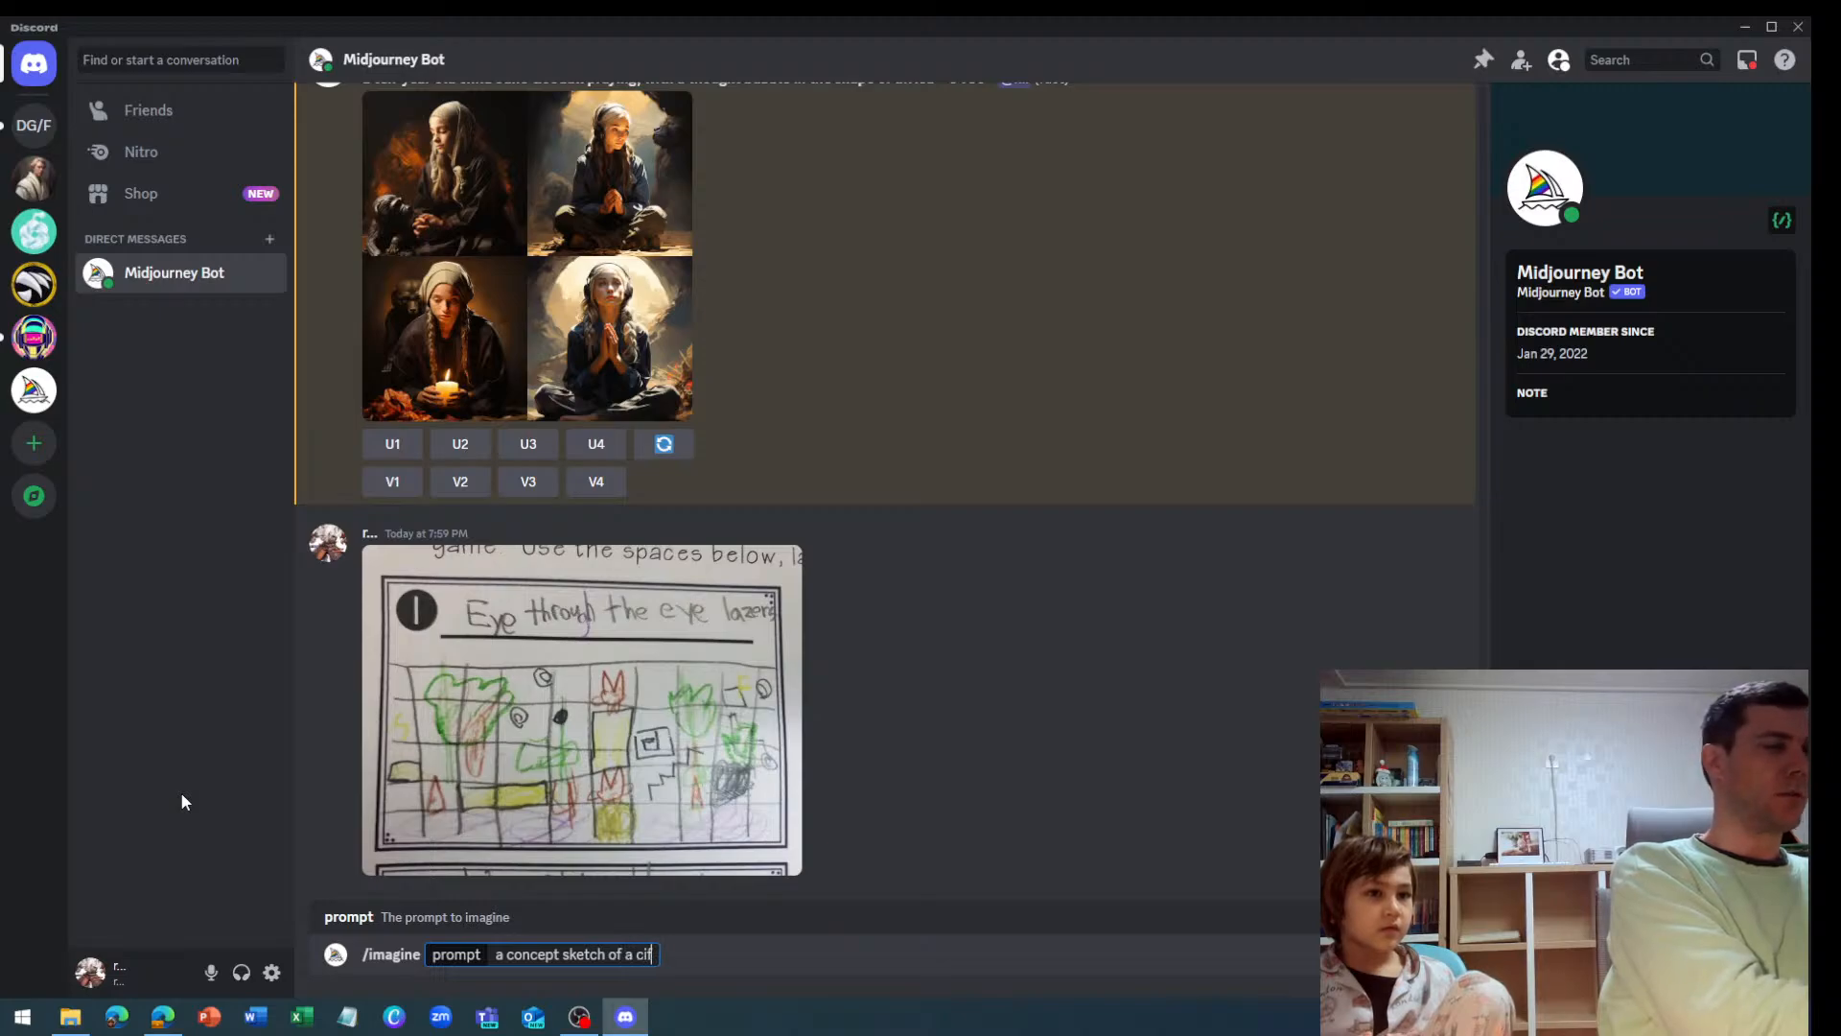
key(BackSpace)
key(BackSpace)
key(BackSpace)
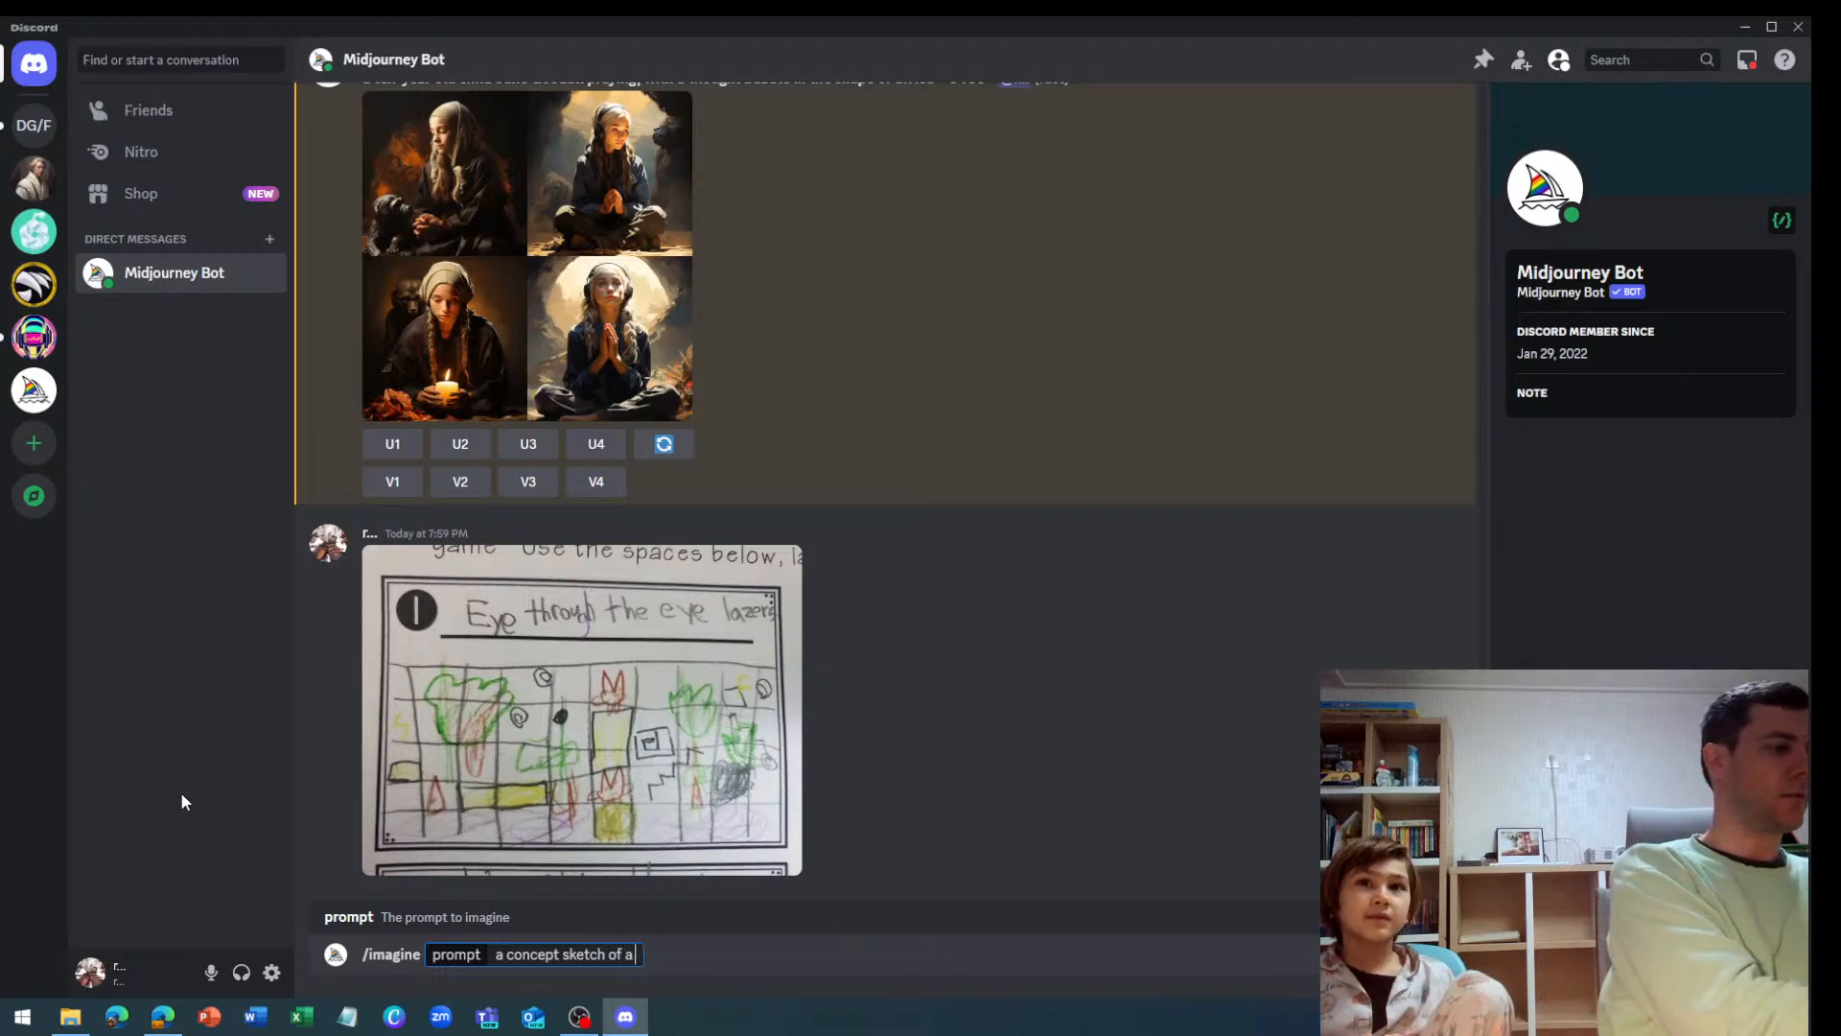
text(video)
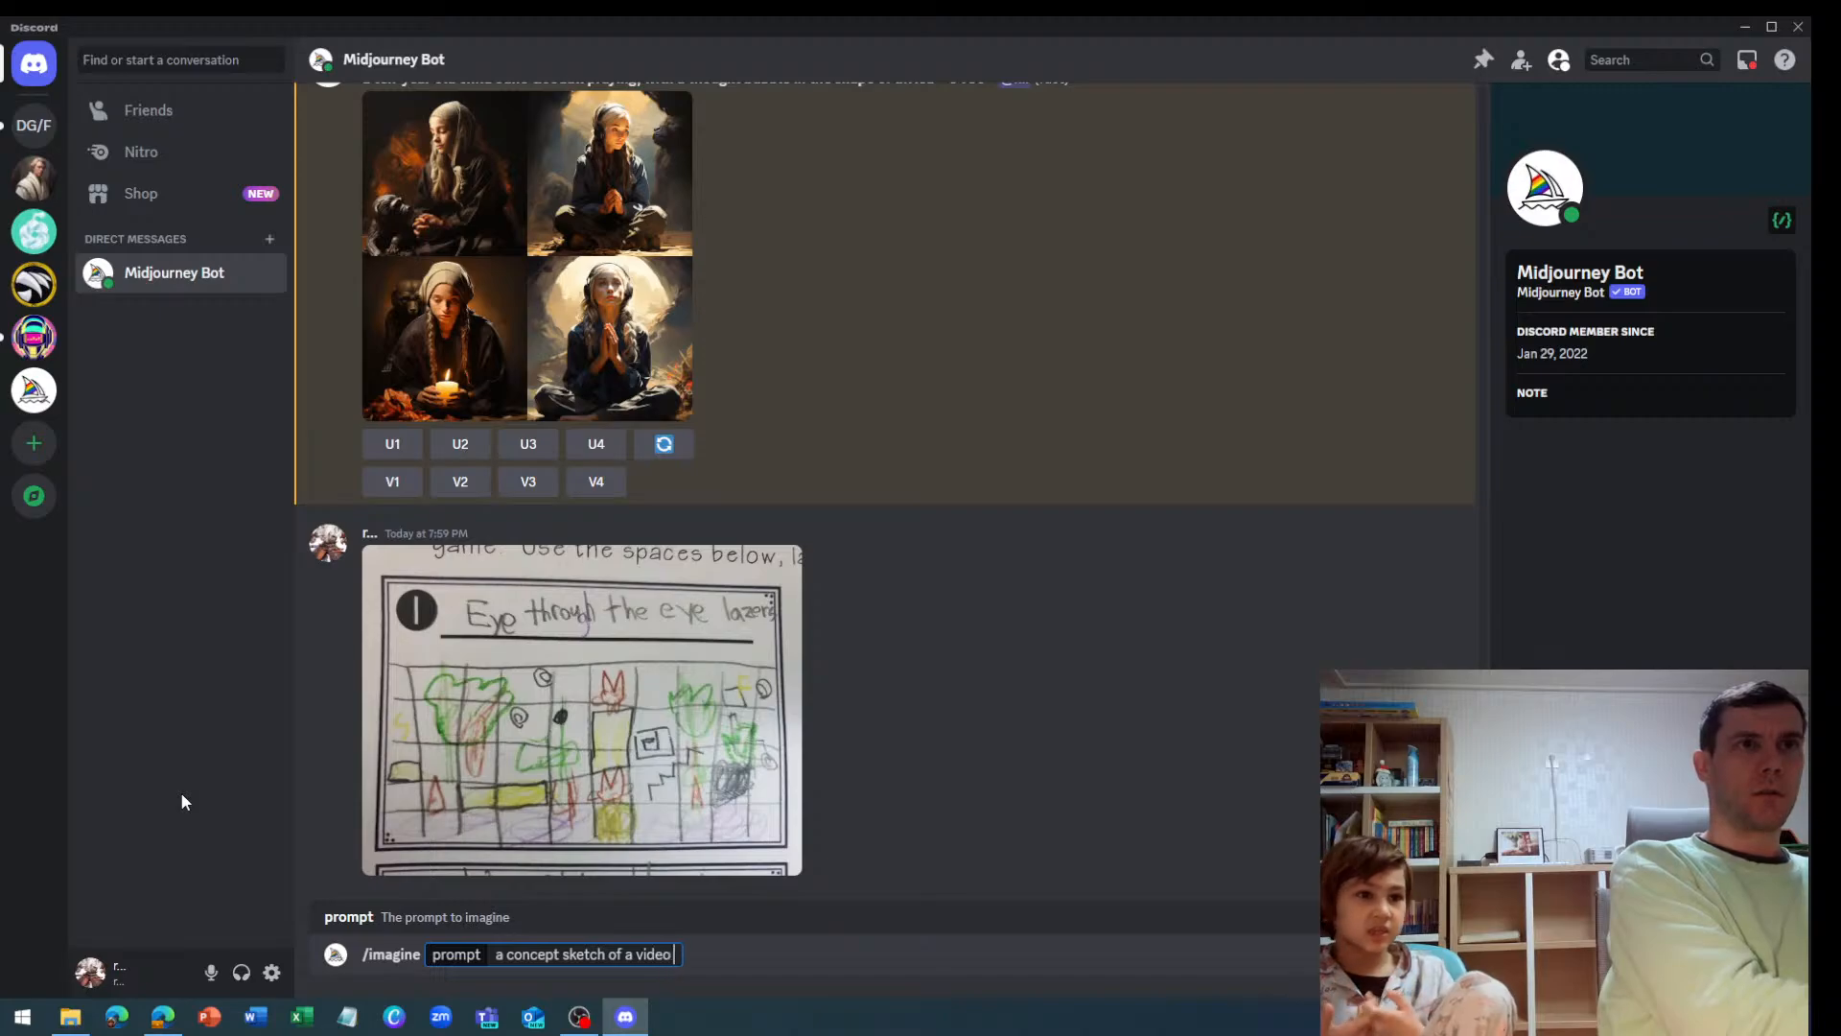
text( game)
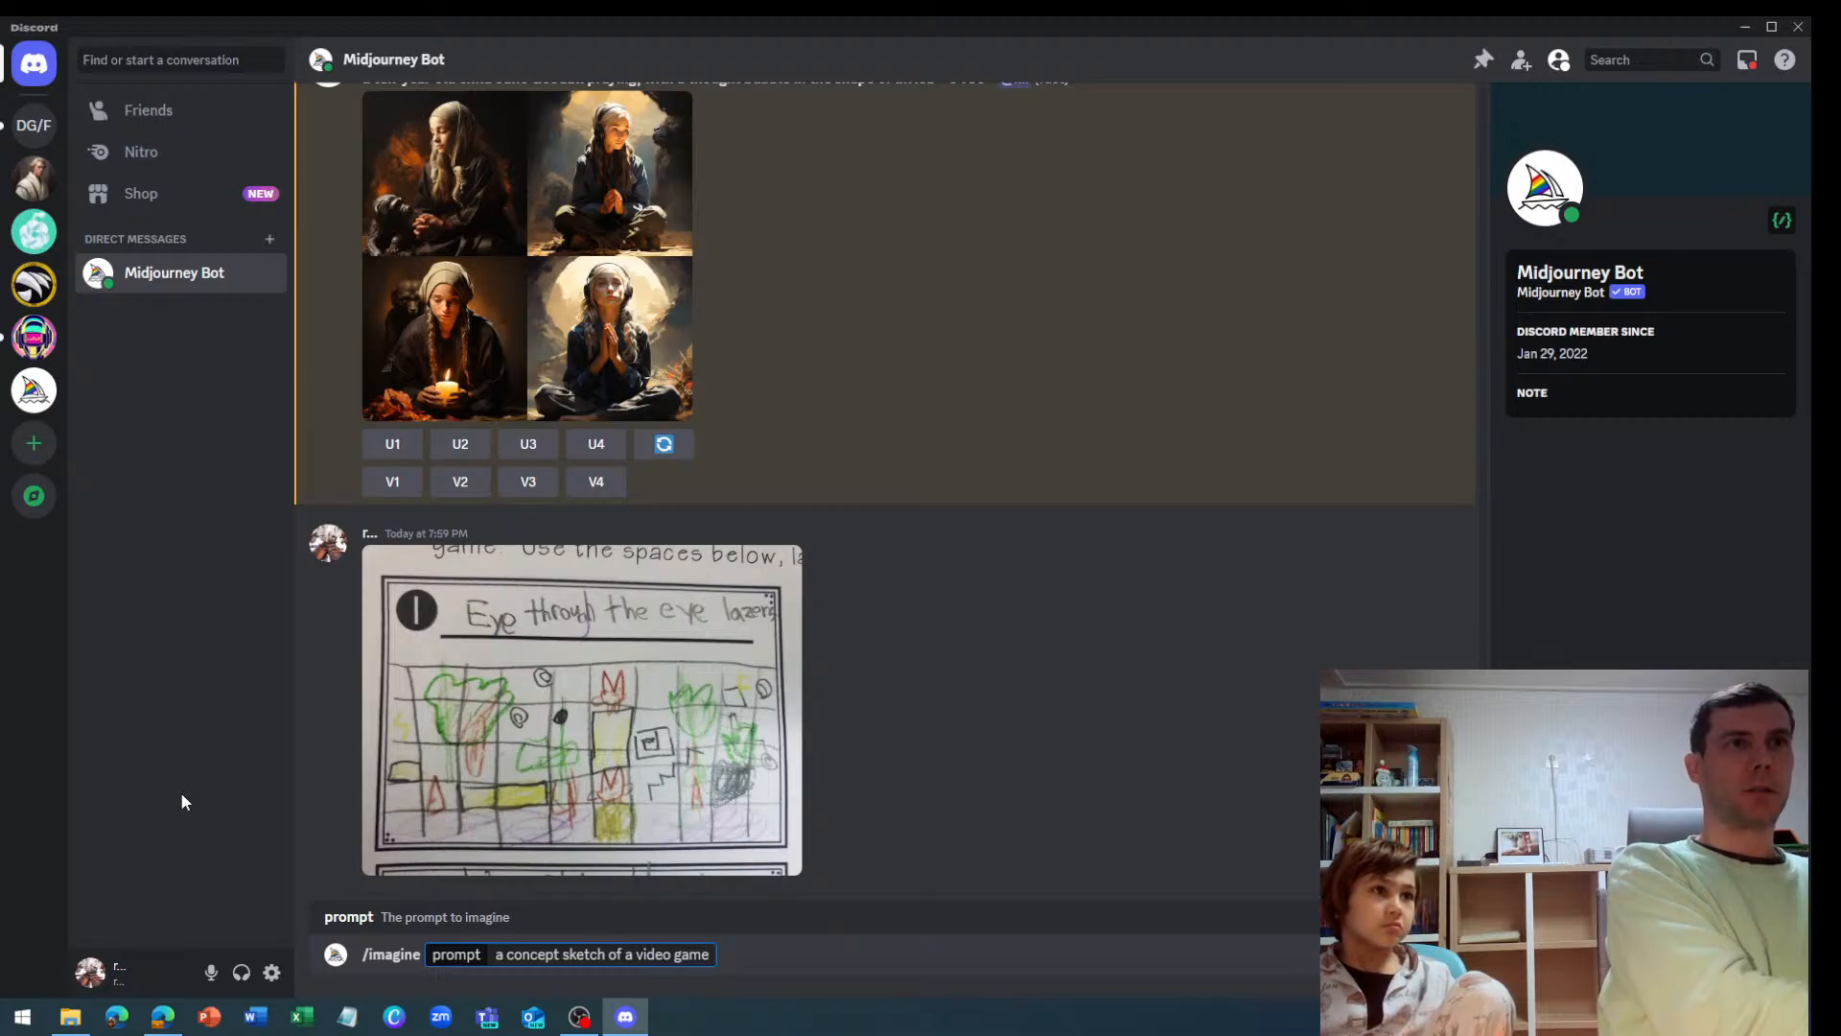
Continue the prompt after "video game" with "level, forest, poison water"
text(lve)
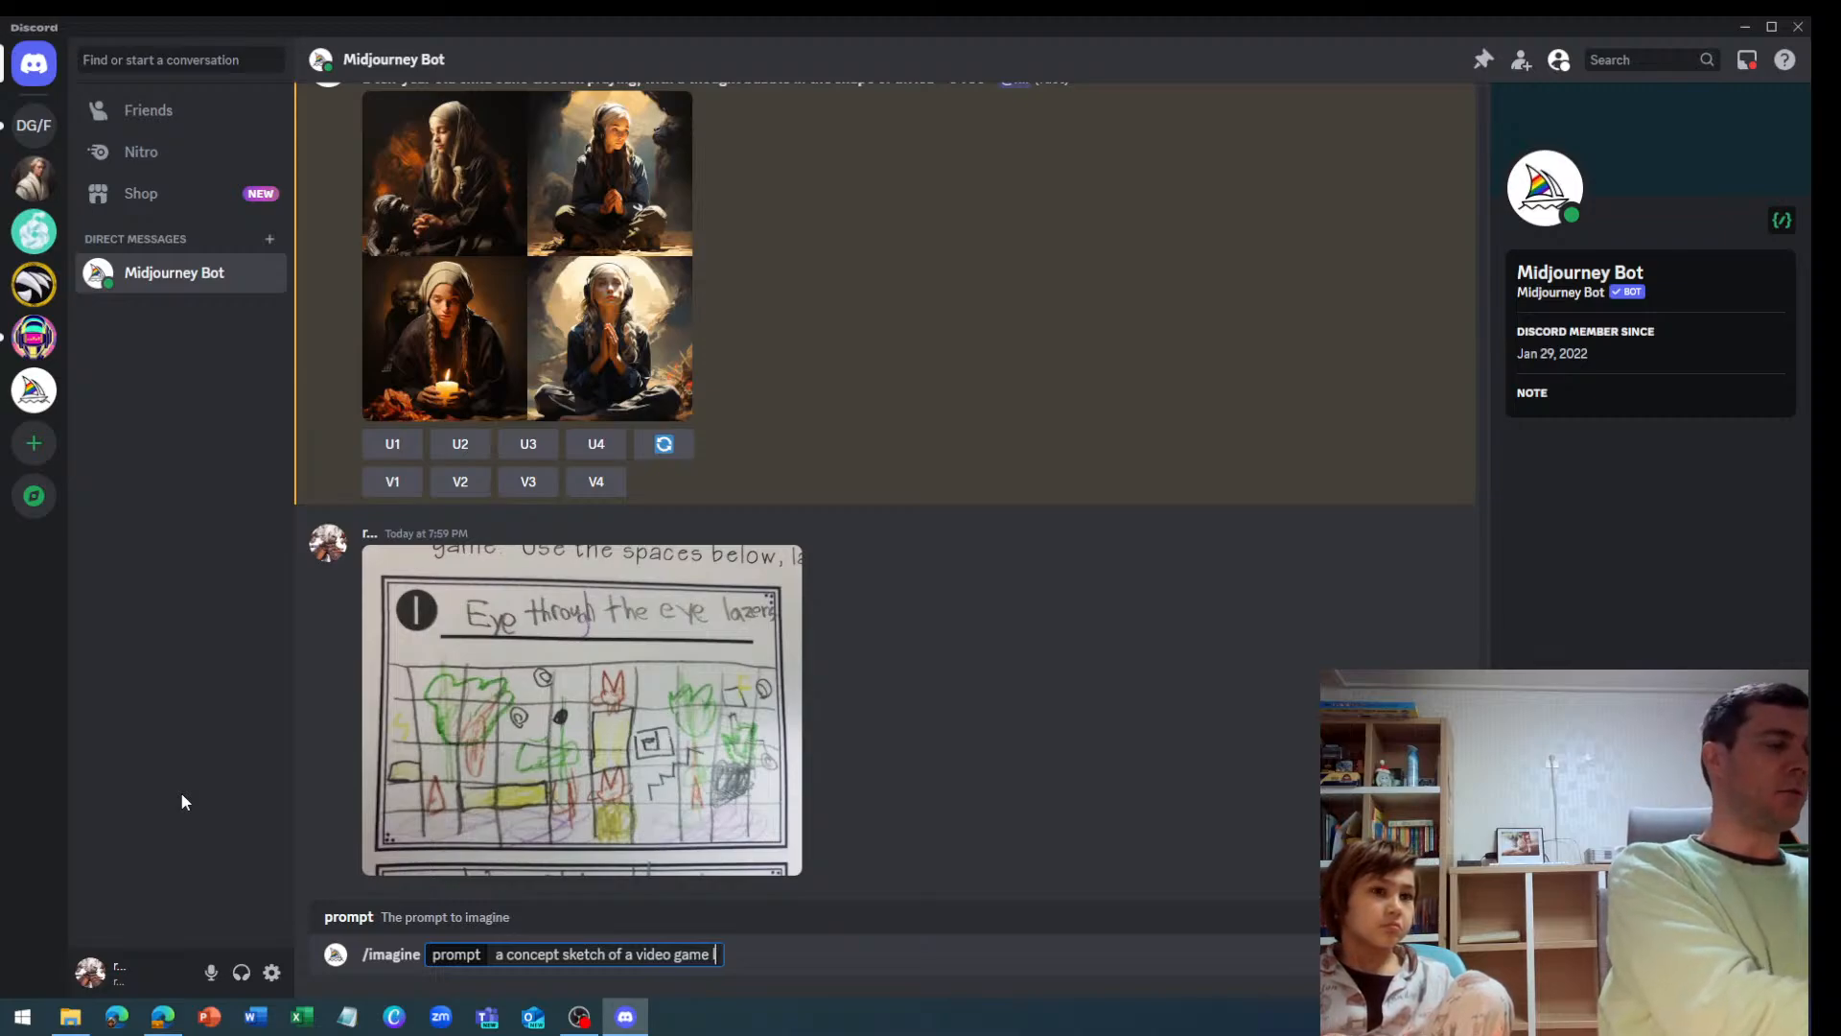
key(BackSpace)
key(BackSpace)
text(evel, )
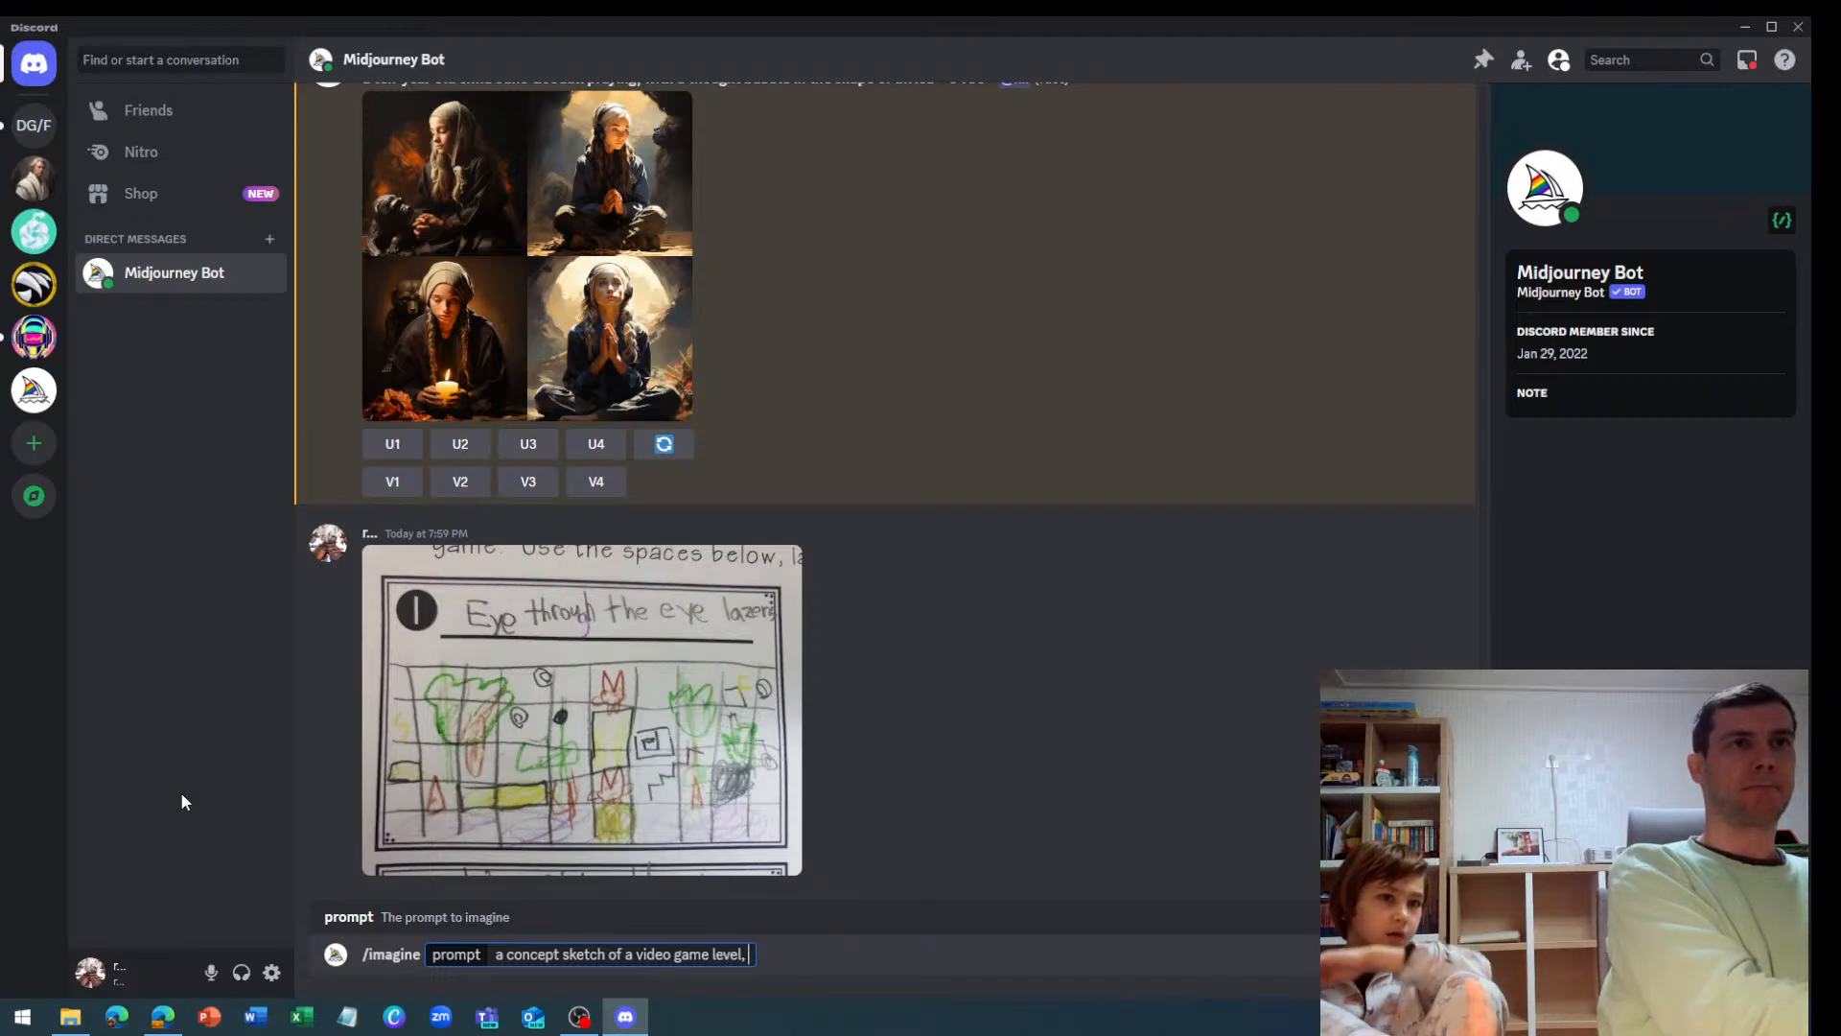
text(forst,)
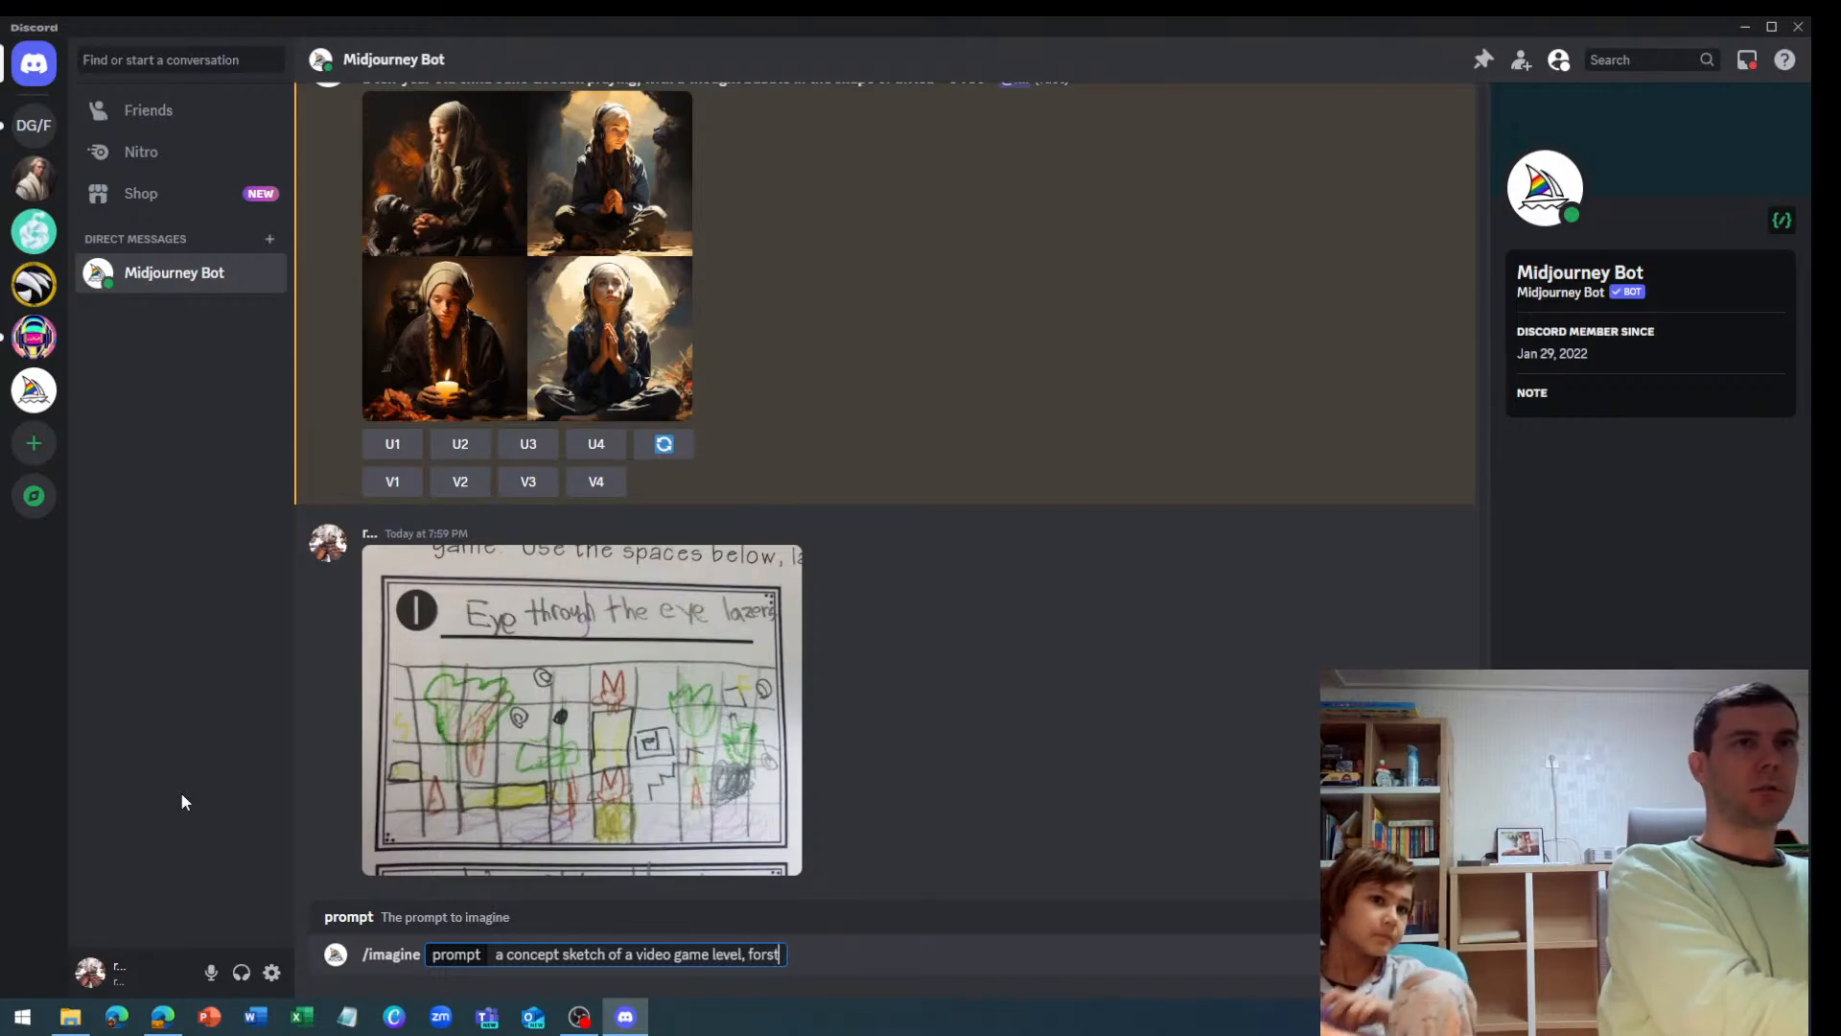
key(BackSpace)
key(BackSpace)
key(BackSpace)
key(BackSpace)
text(est, poison water)
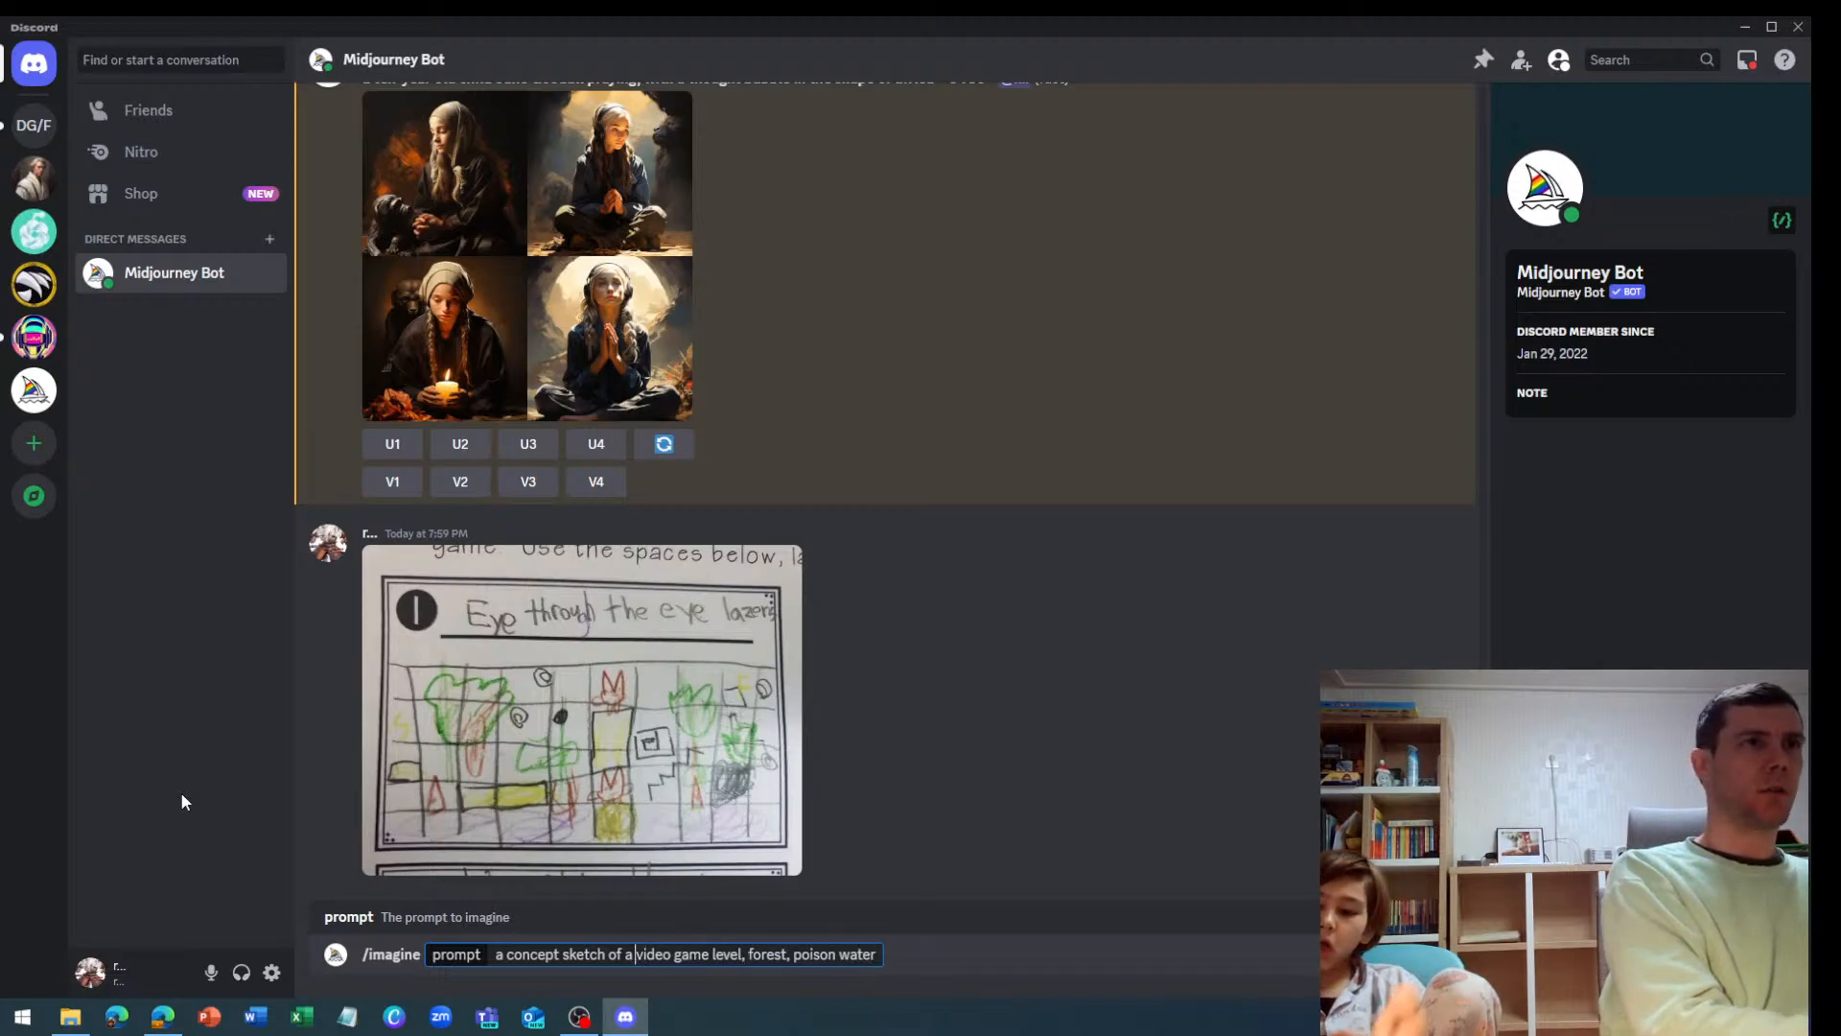
Insert "side-scrolling" before "video game level" in the prompt
text(side-scro)
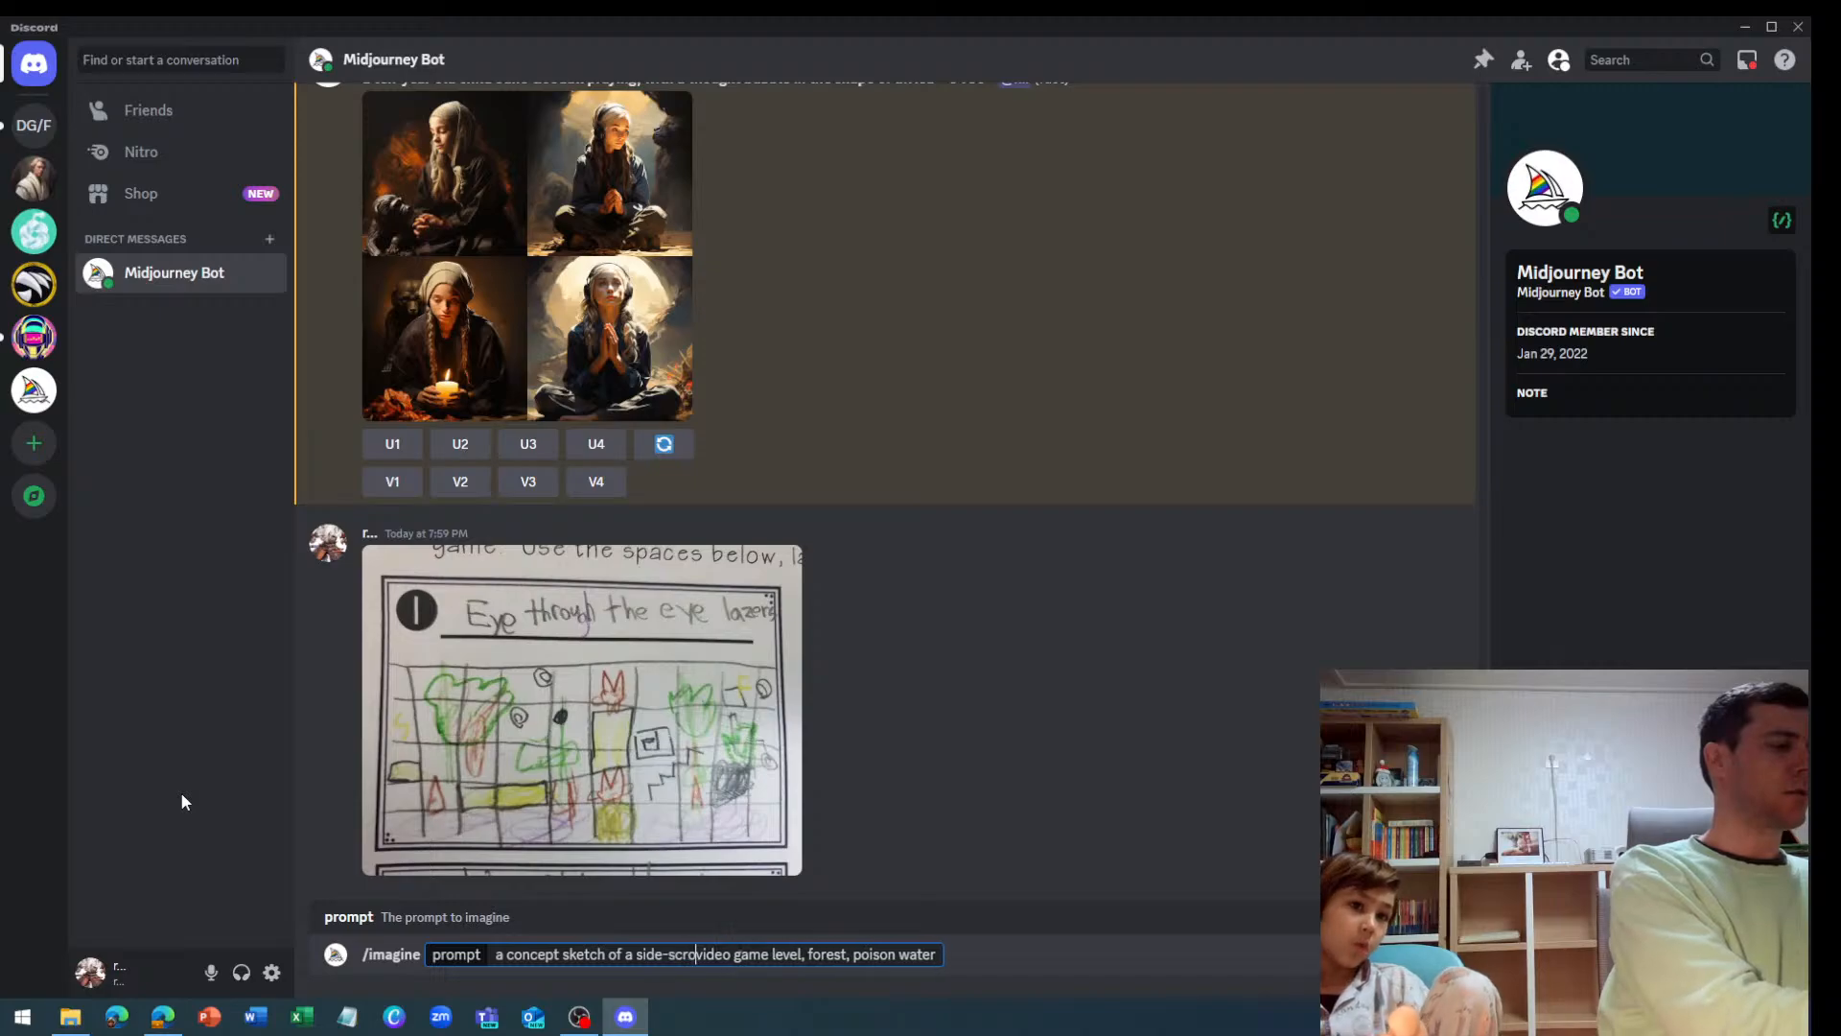
text(llin)
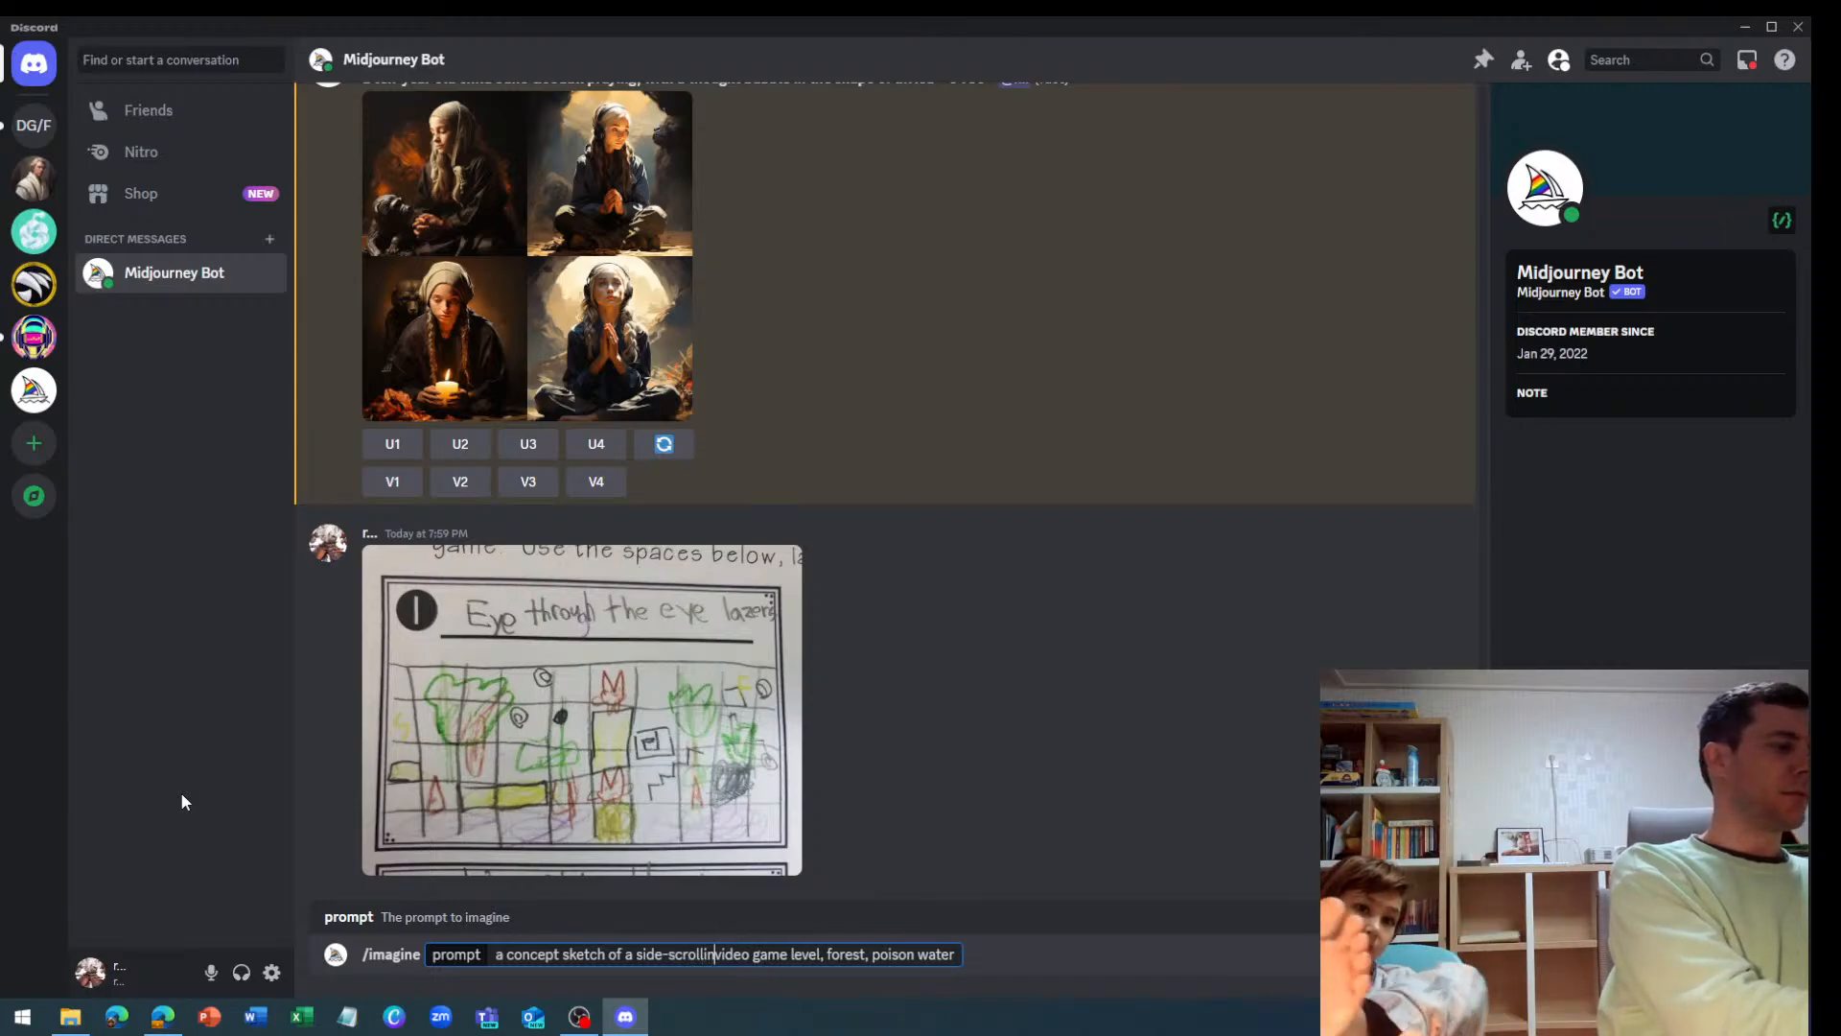
text(g)
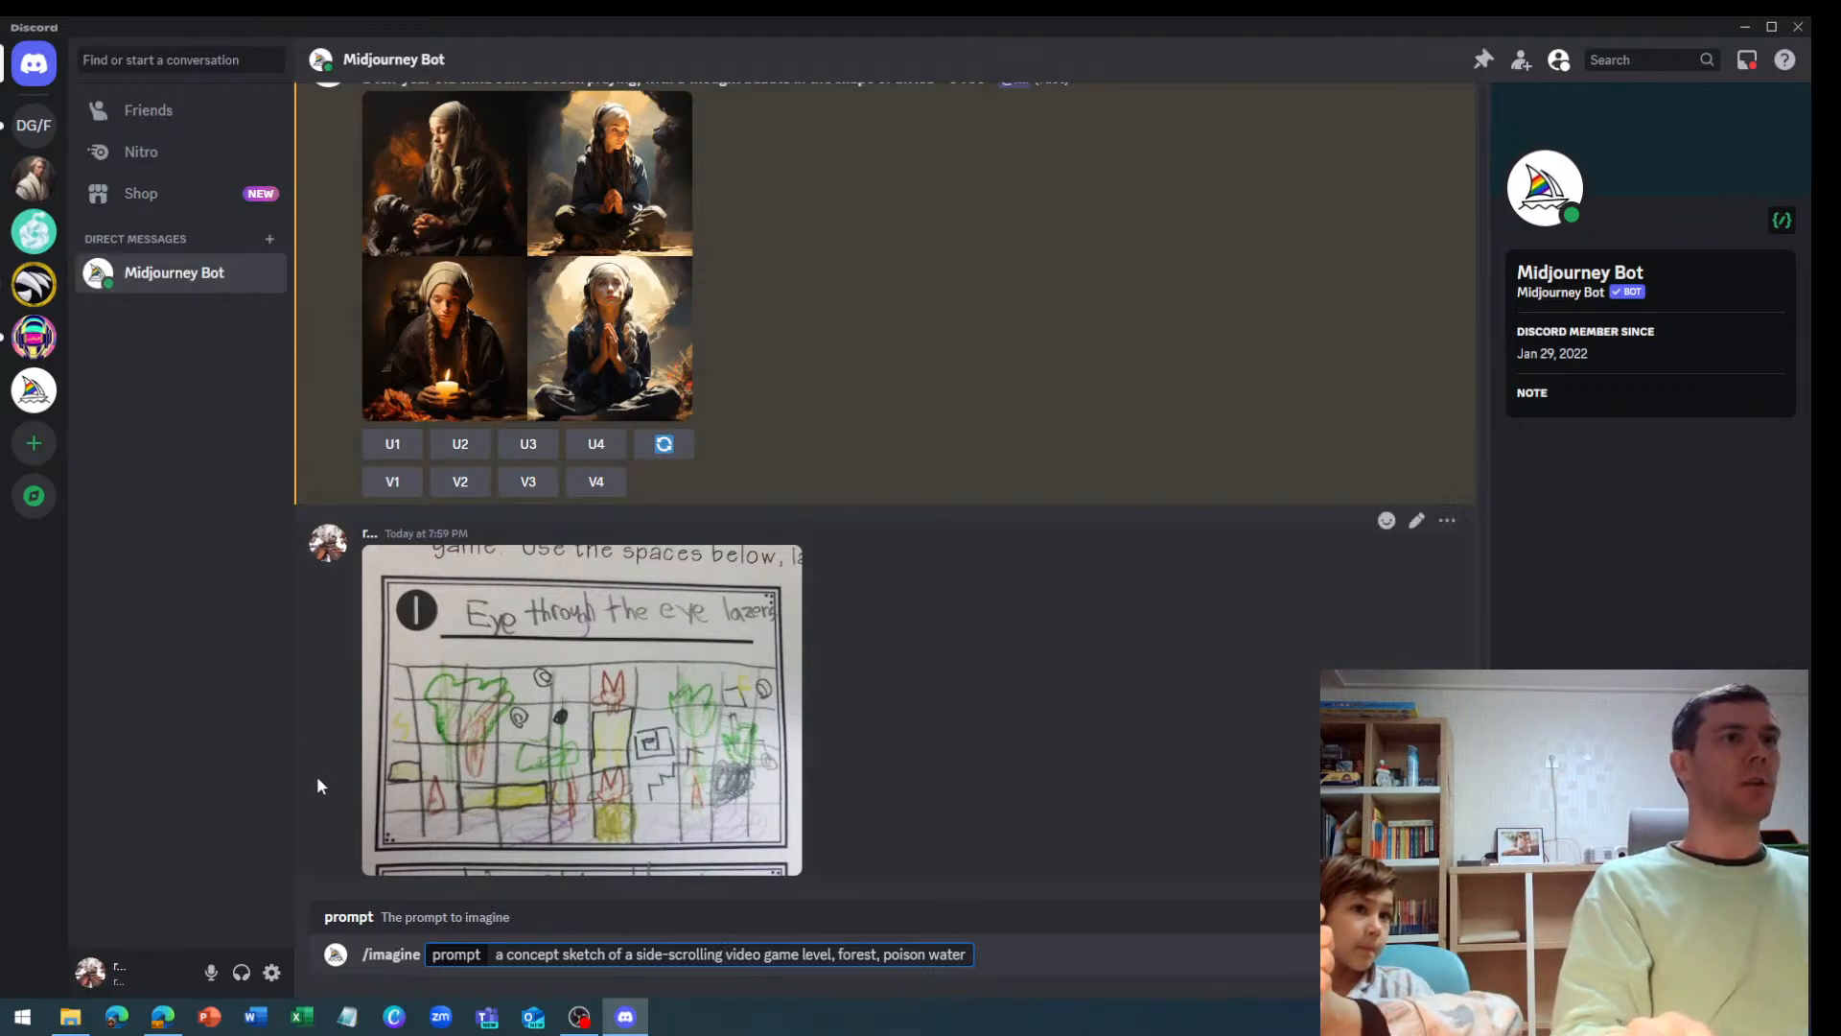
Switch to the Edge browser and search in a new tab for images of "mario level 1", refining the query to "mario level 1 full"
click(162, 1017)
click(365, 32)
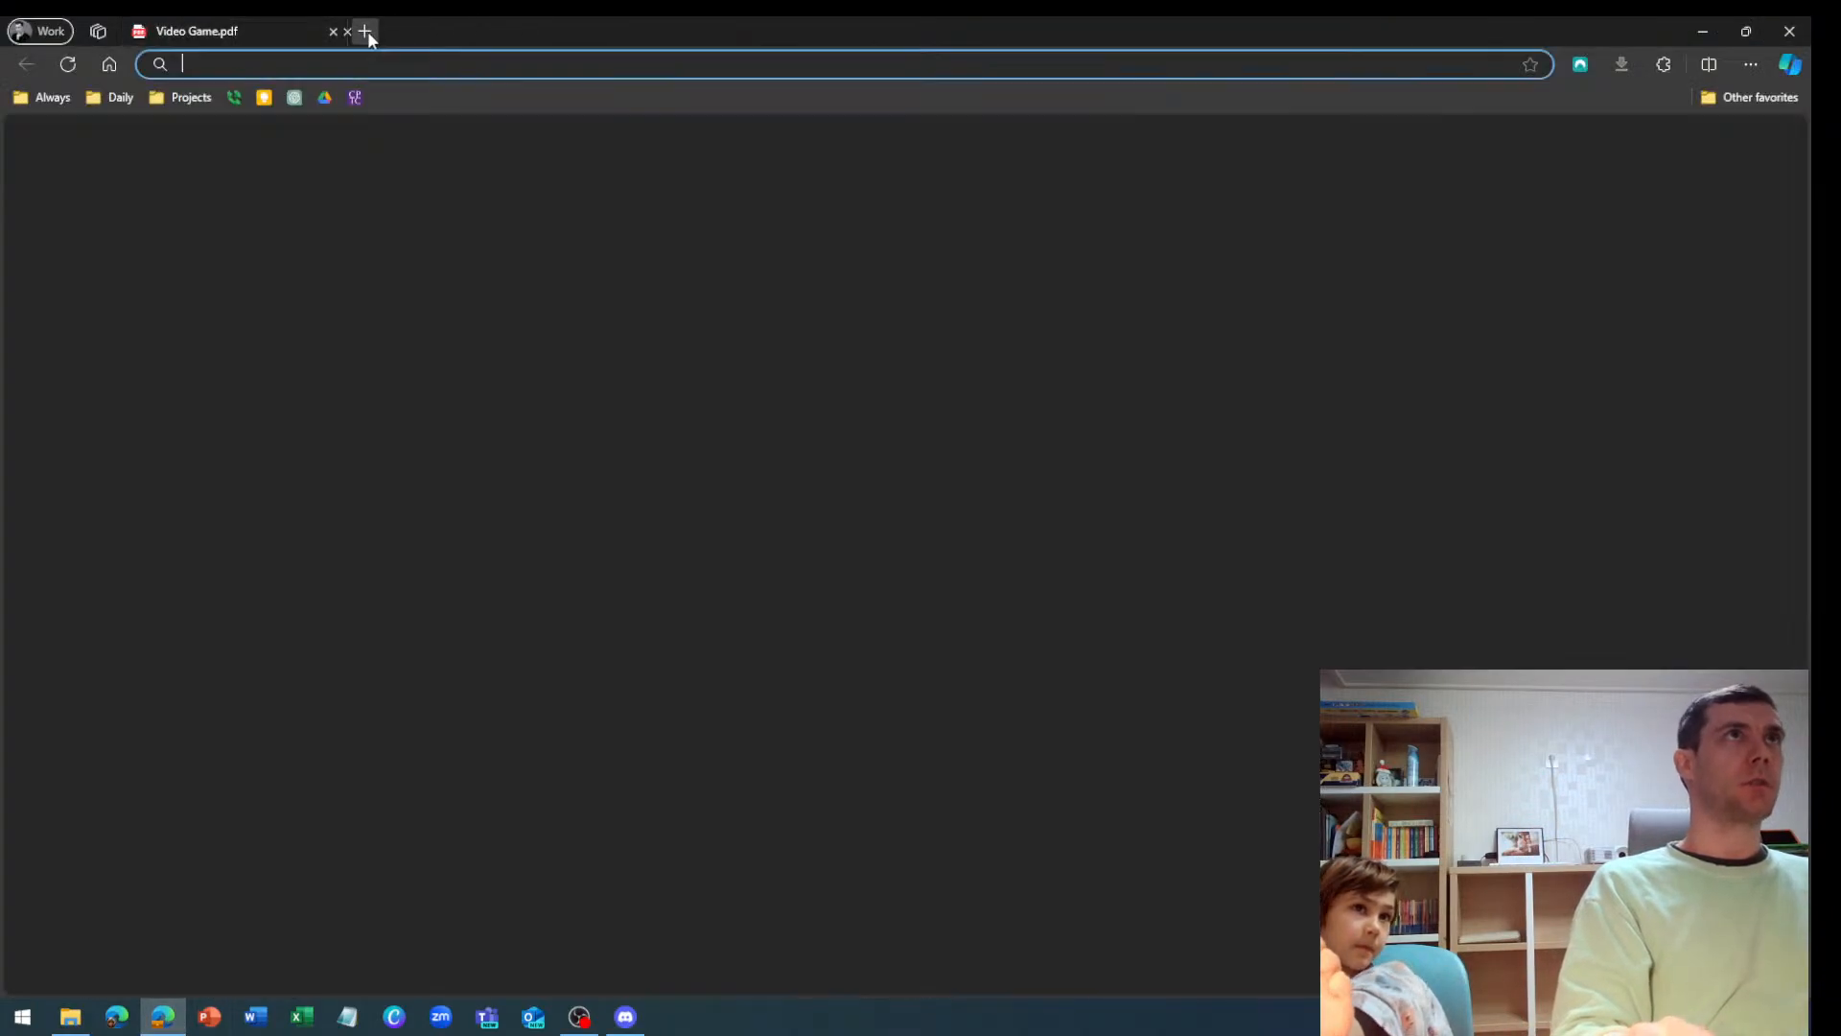
text(mario level )
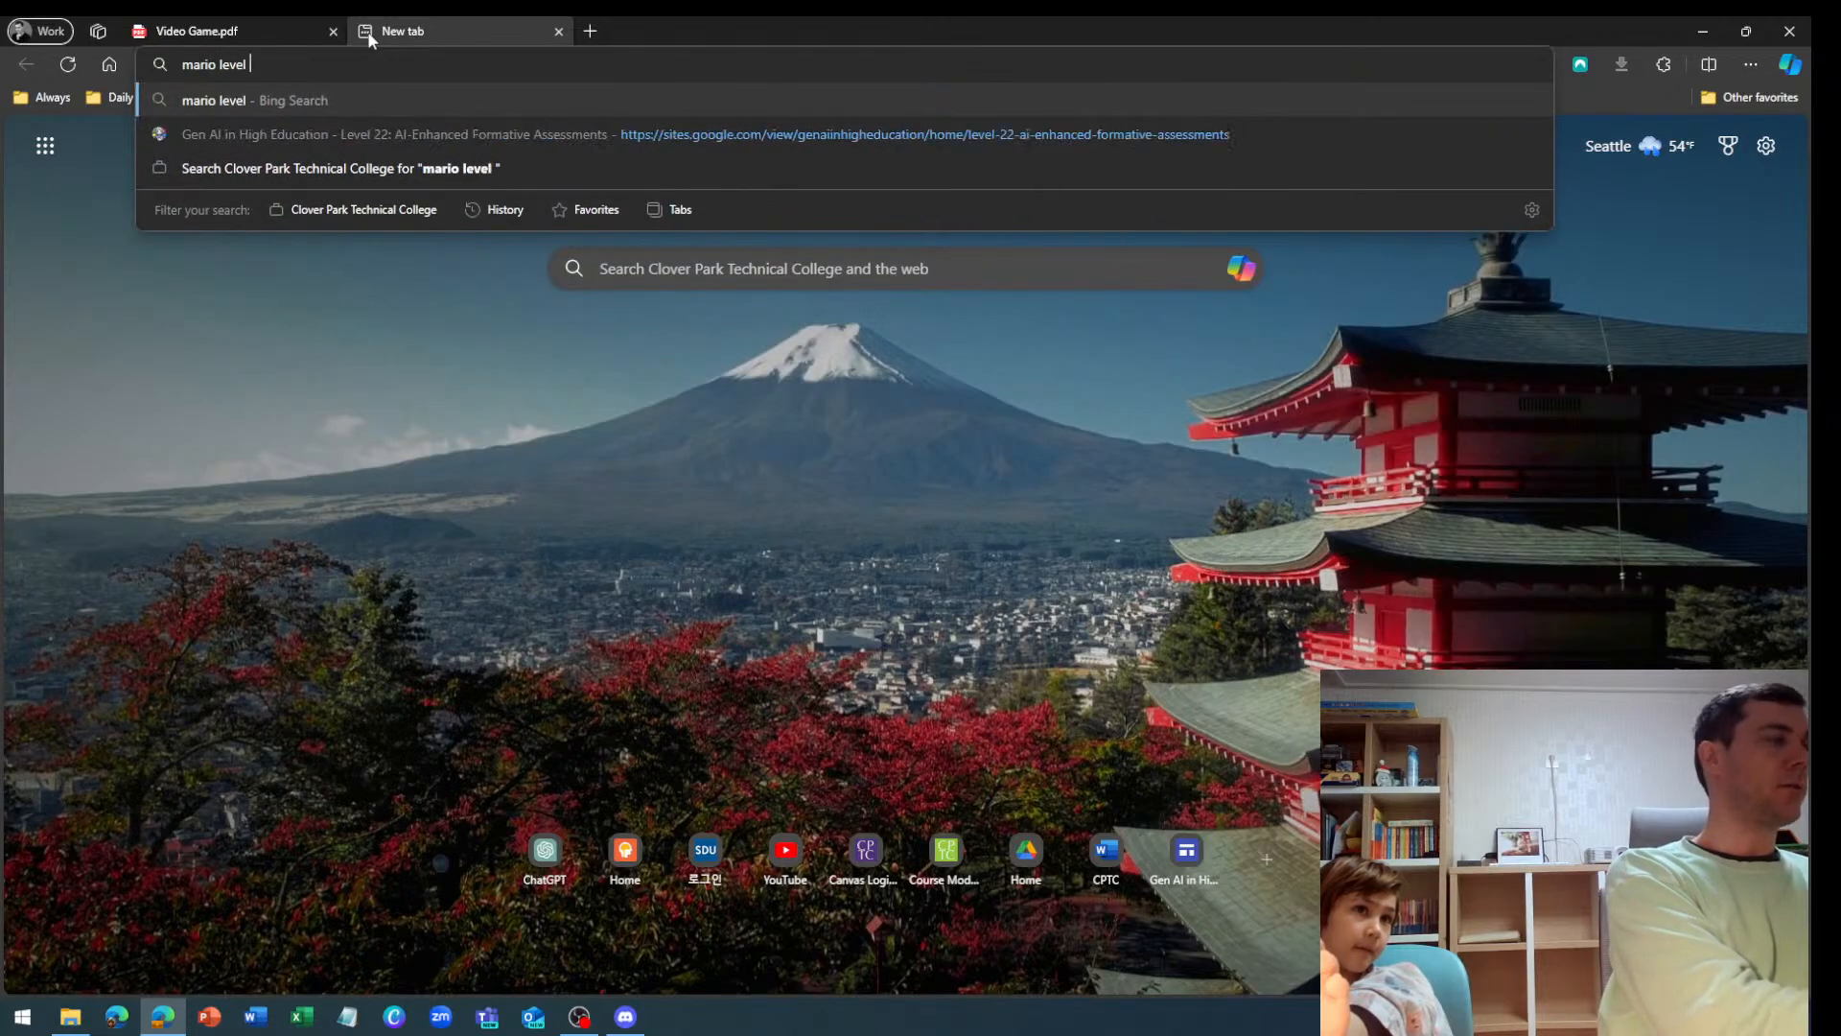
text(1)
key(Return)
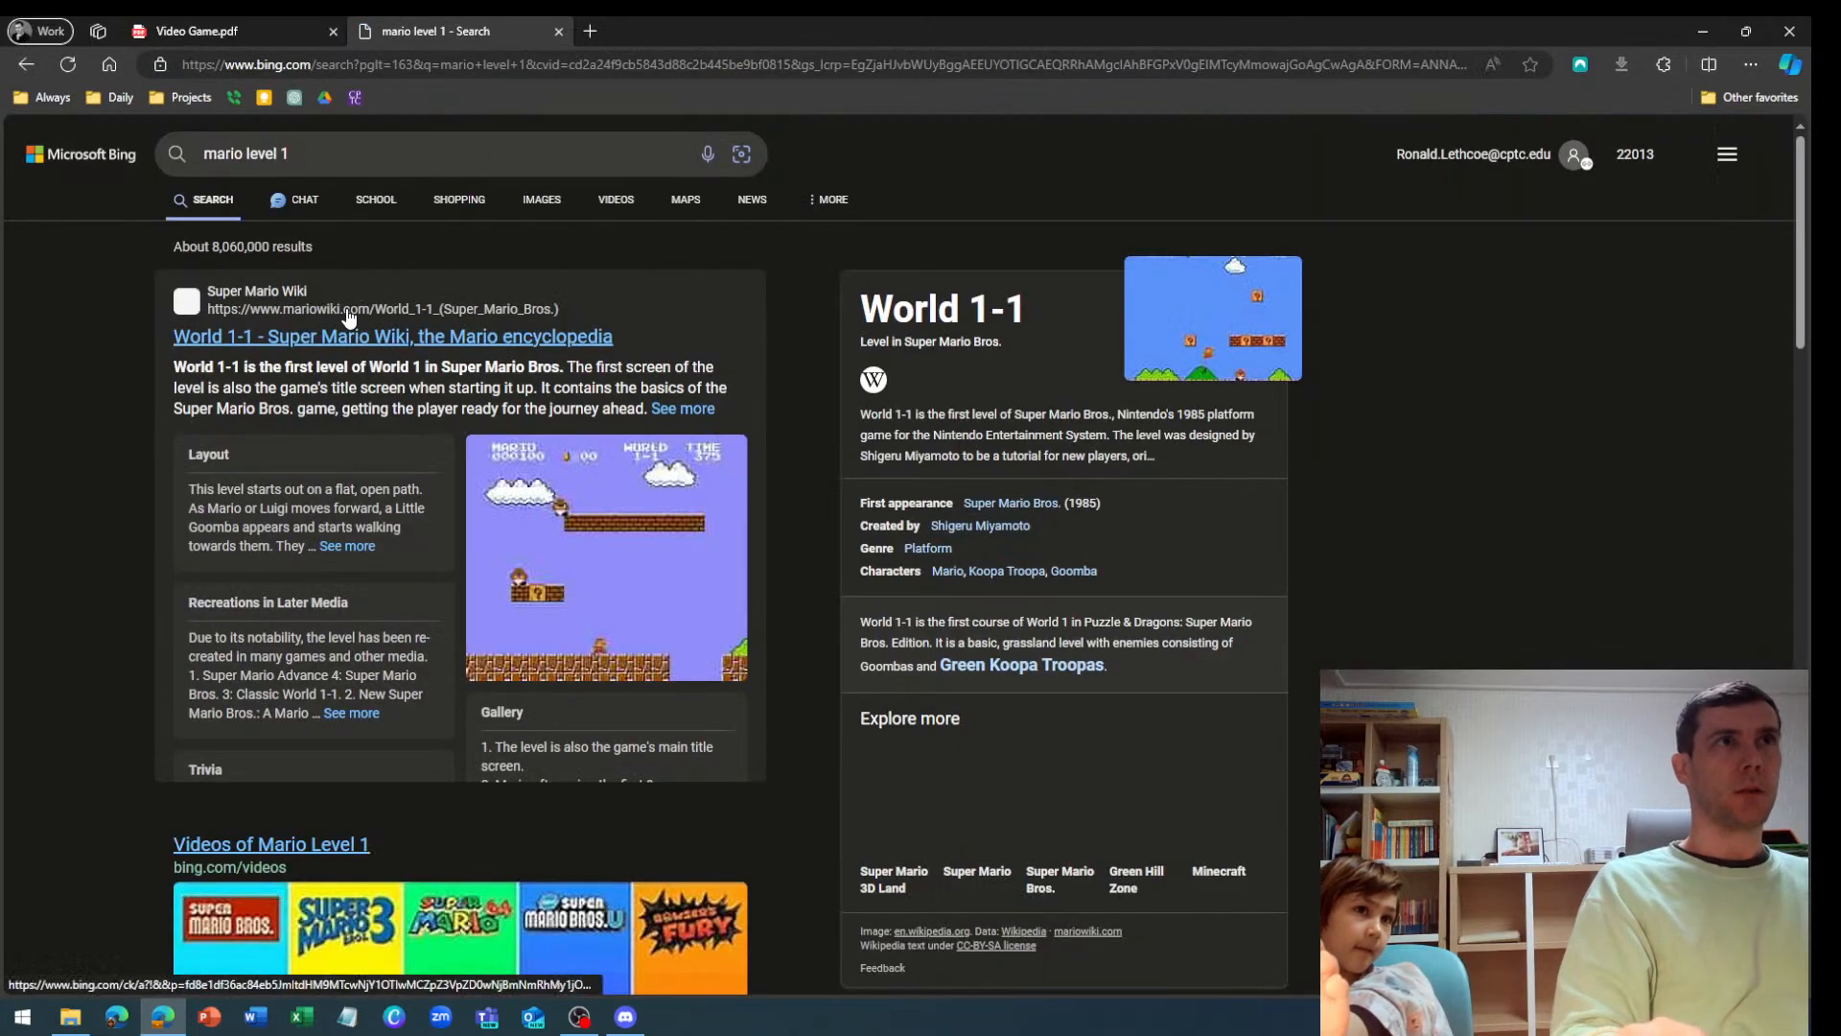
click(537, 200)
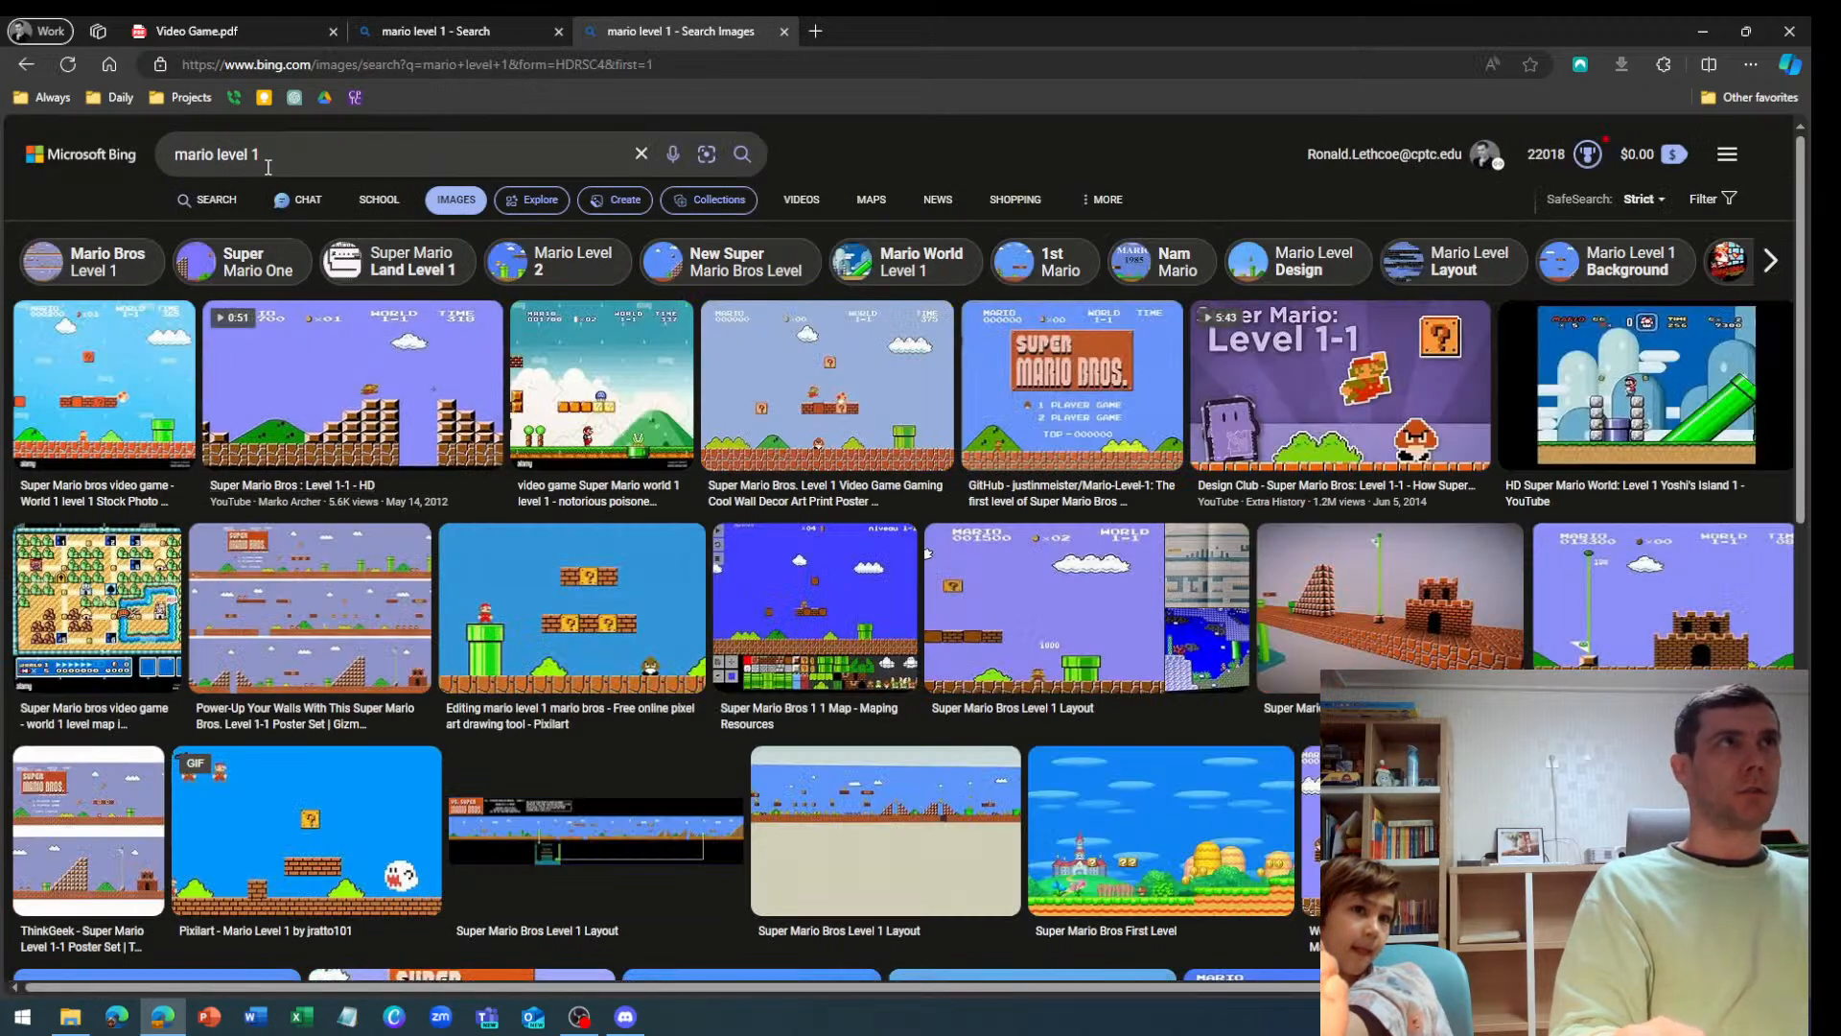
text(full)
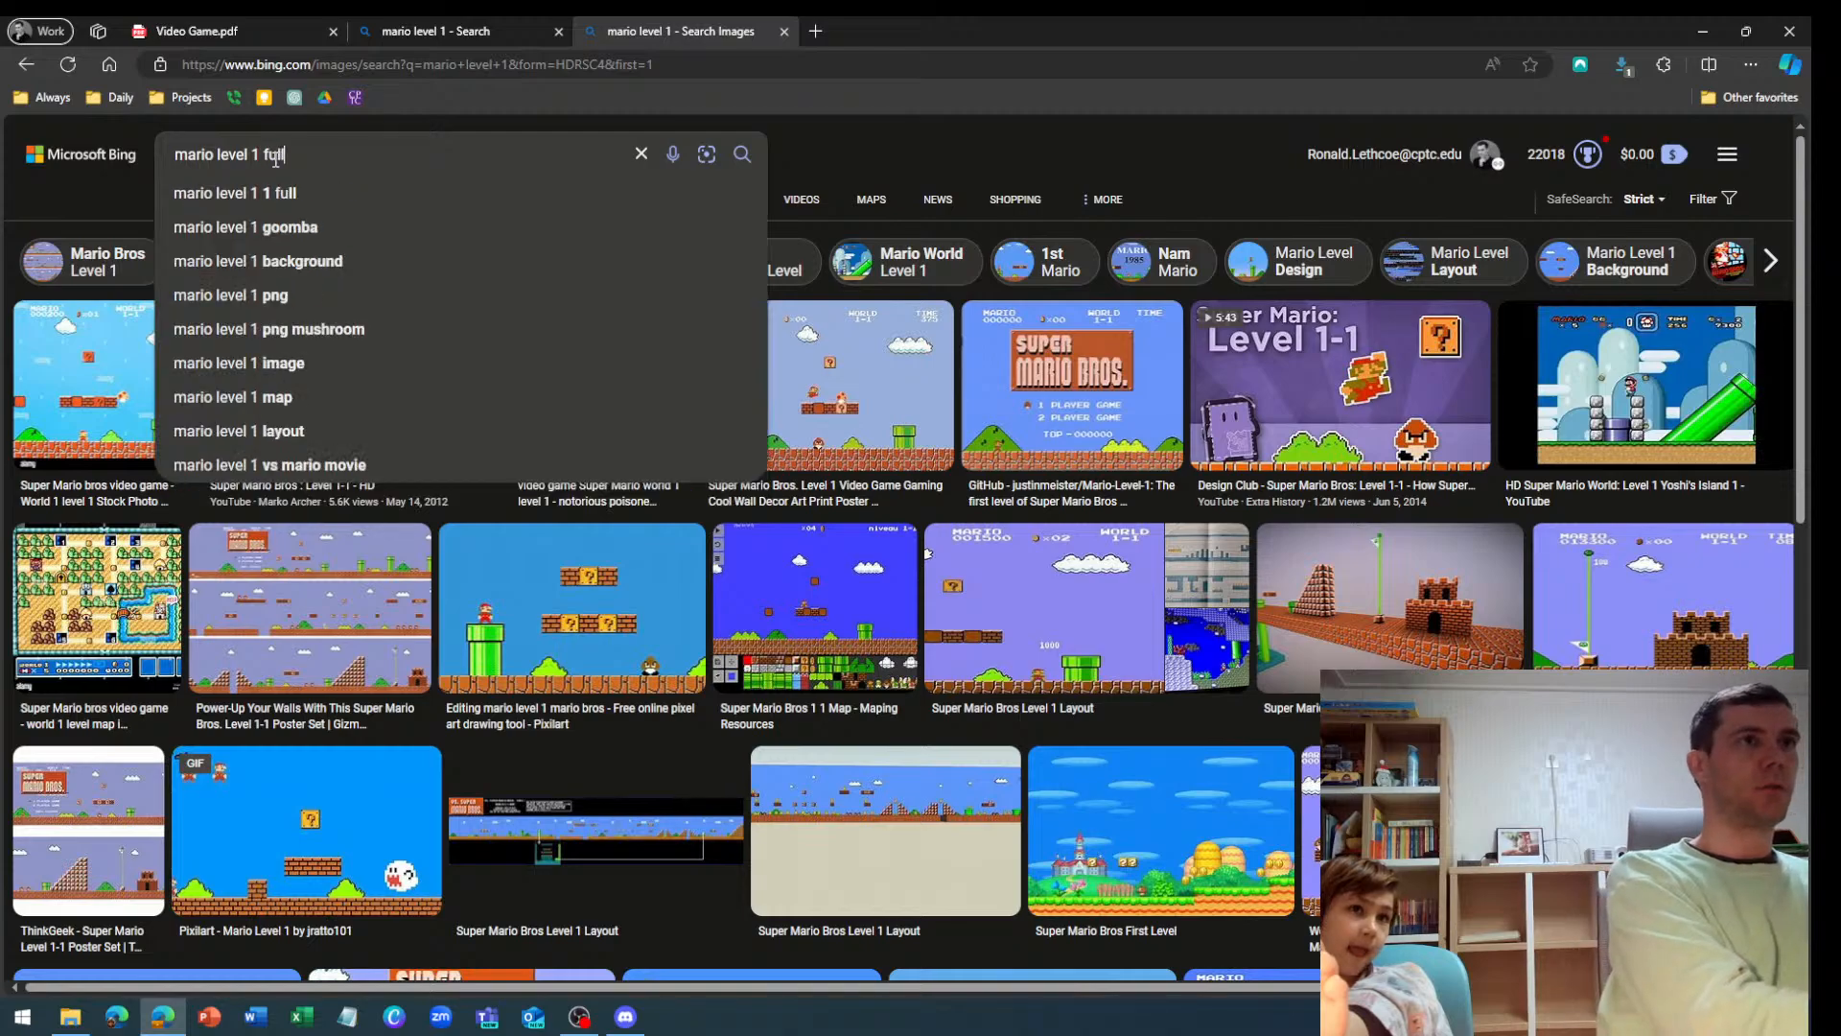
key(Return)
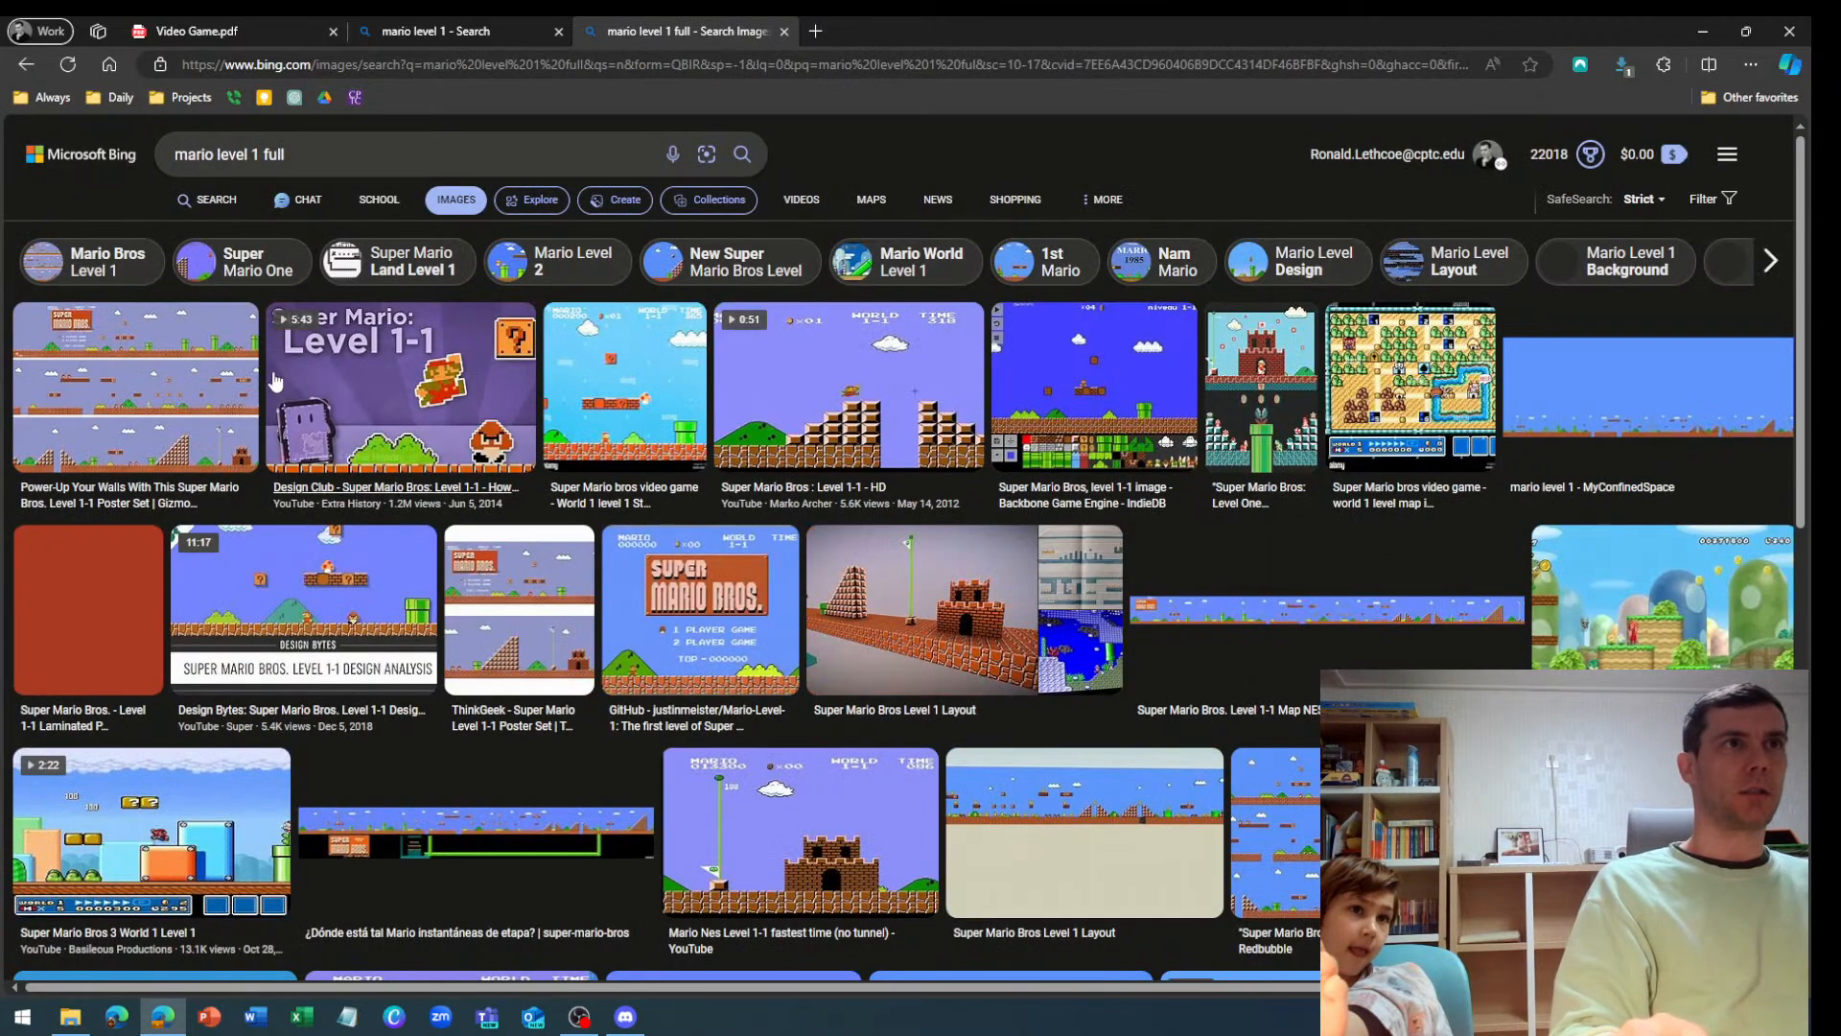
Open the 3392 × 448 Super Mario Bros. level map from the image results, download it and open the downloaded PNG
click(467, 842)
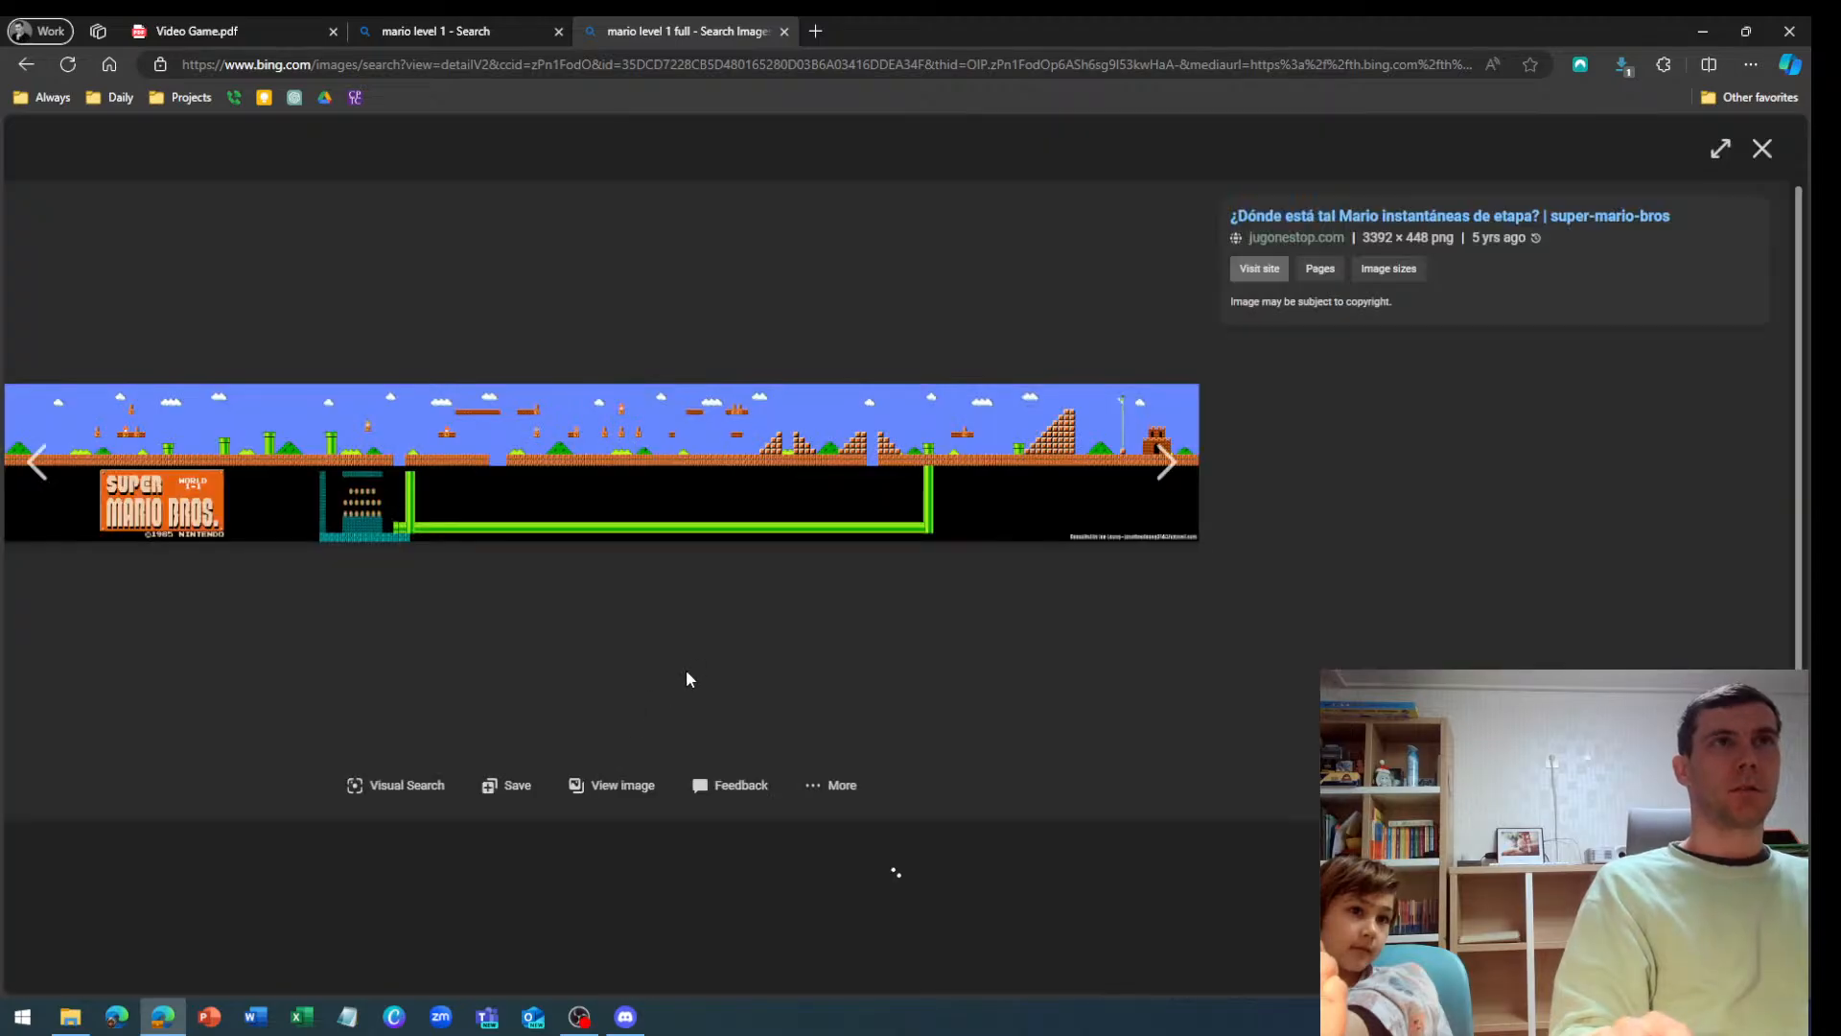
right_click(522, 473)
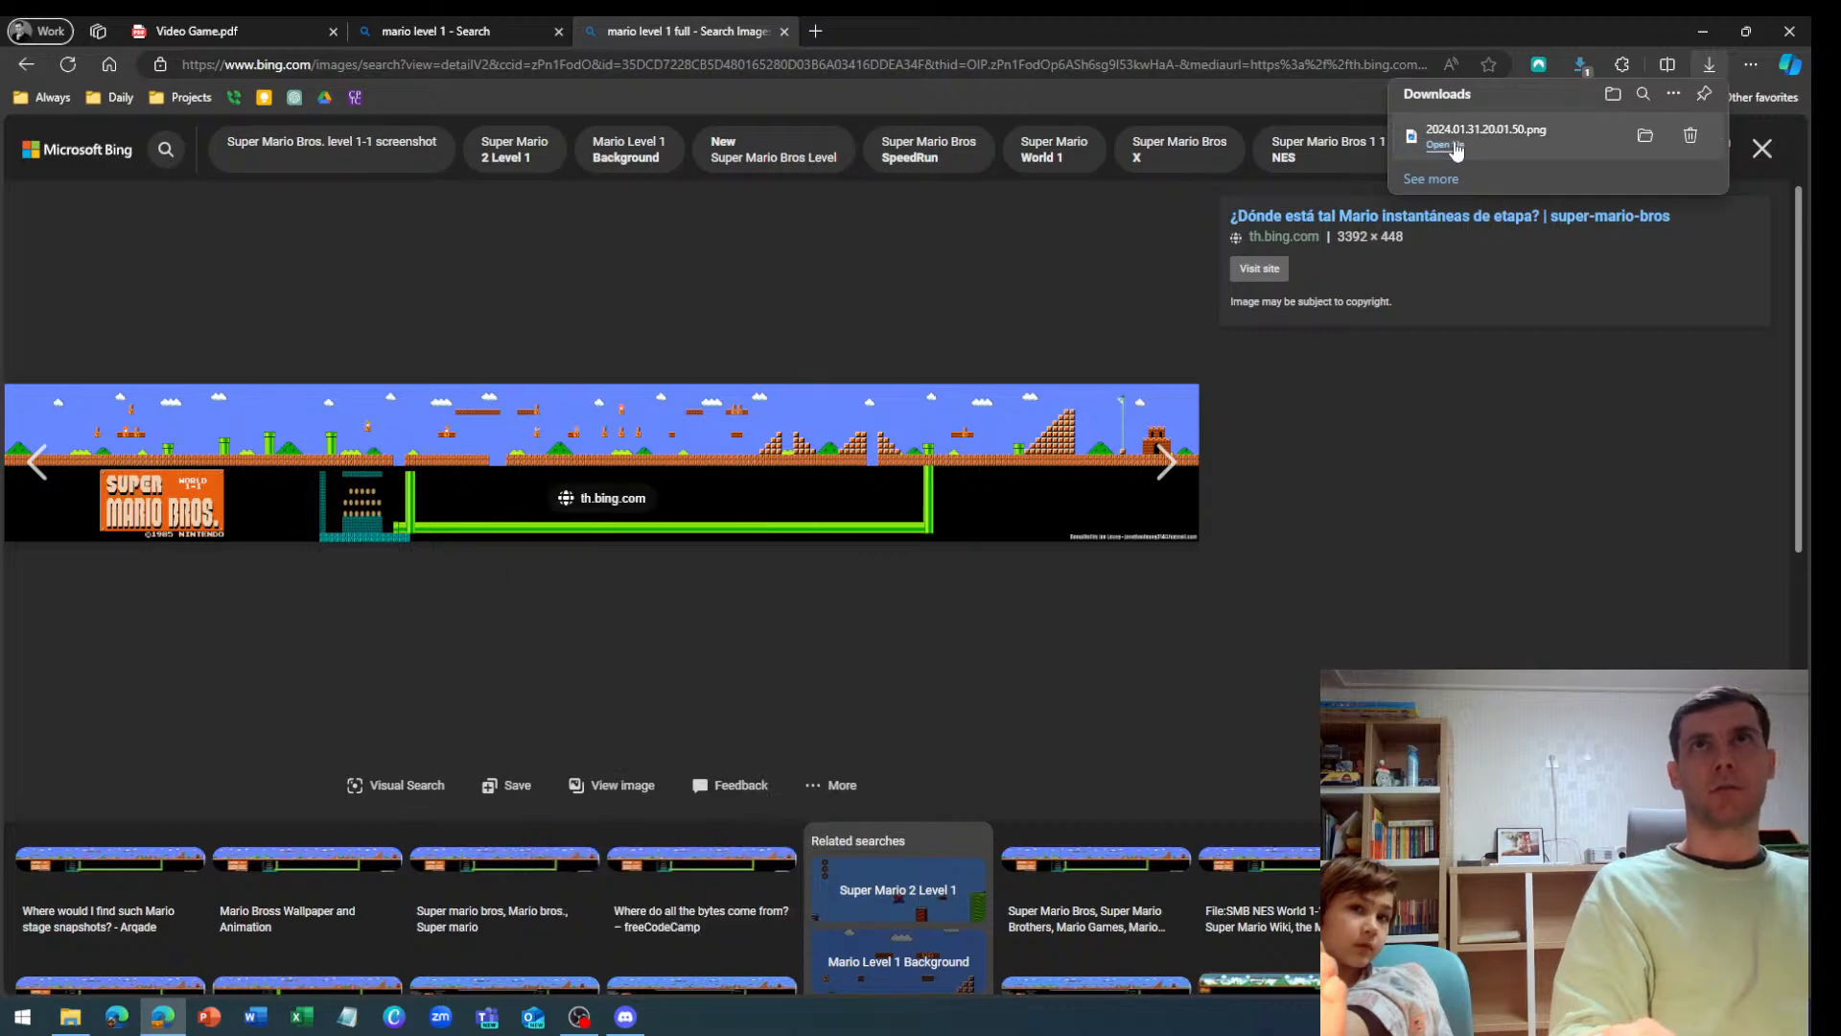
click(1456, 146)
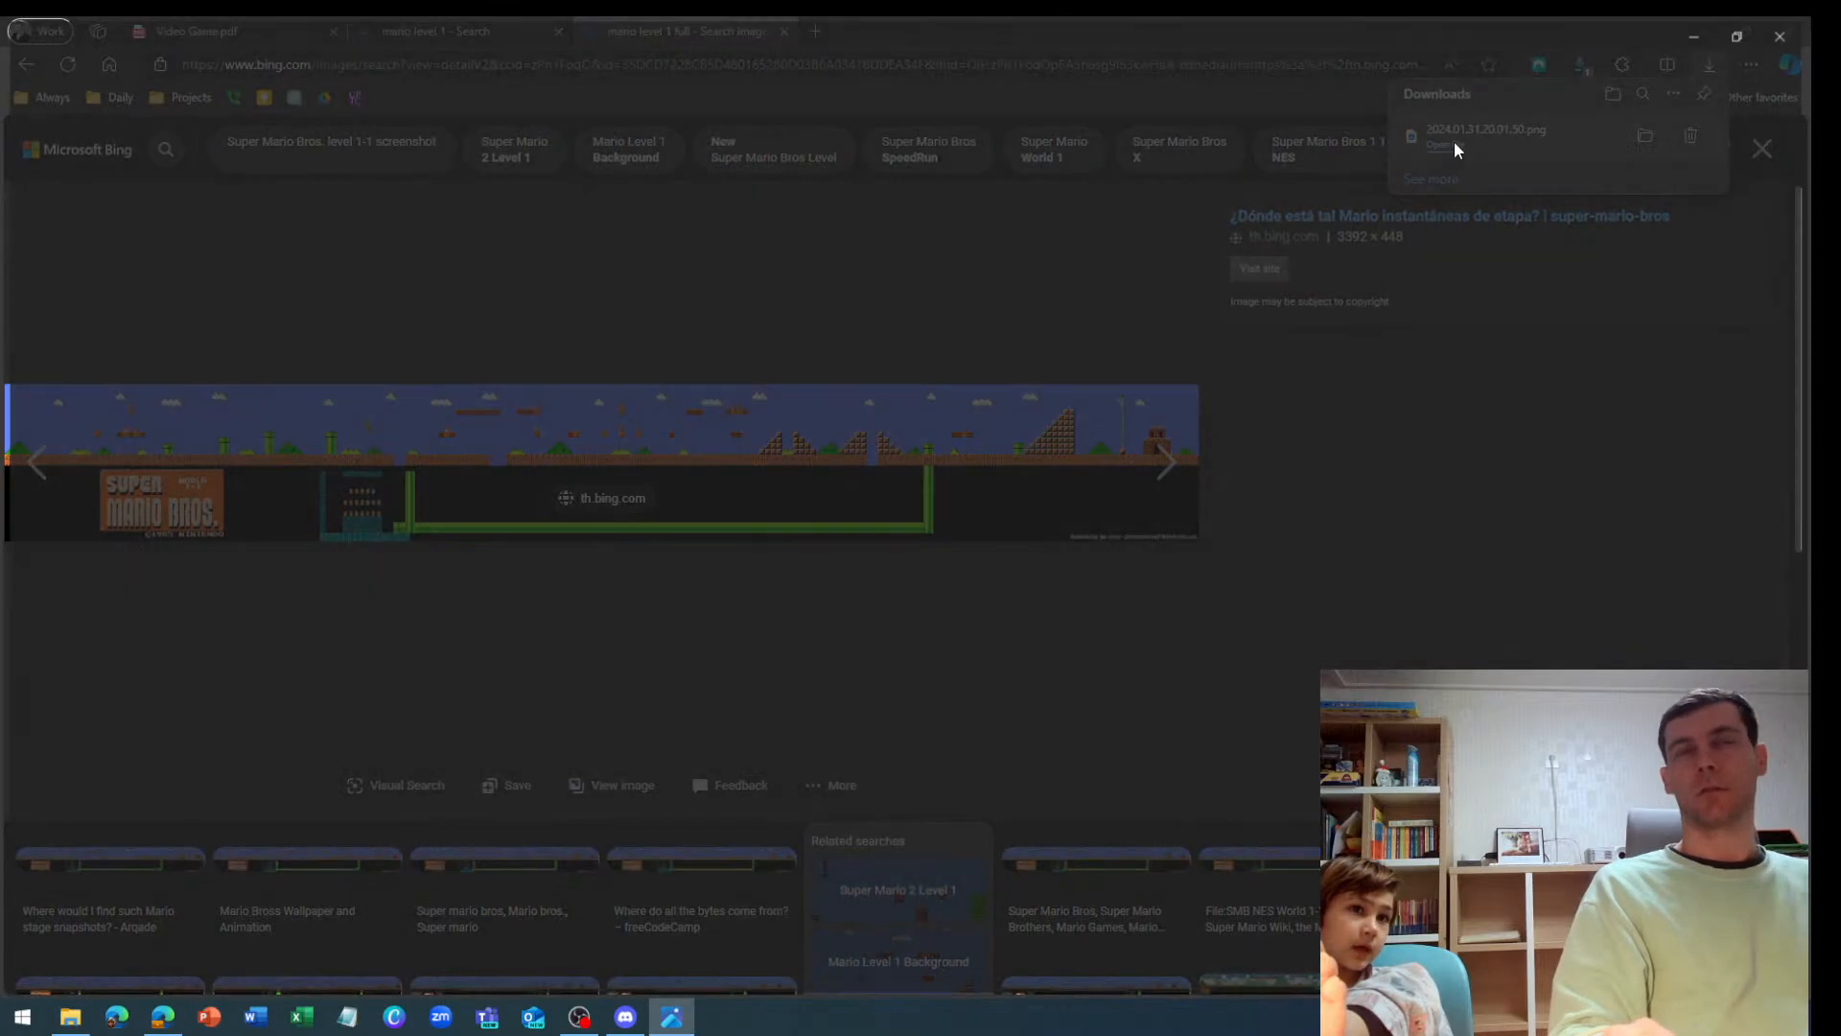
Examine the above-ground part of the Mario level map up close, following the blocks, items and pipes from the level's start
scroll(810, 513, up, 5)
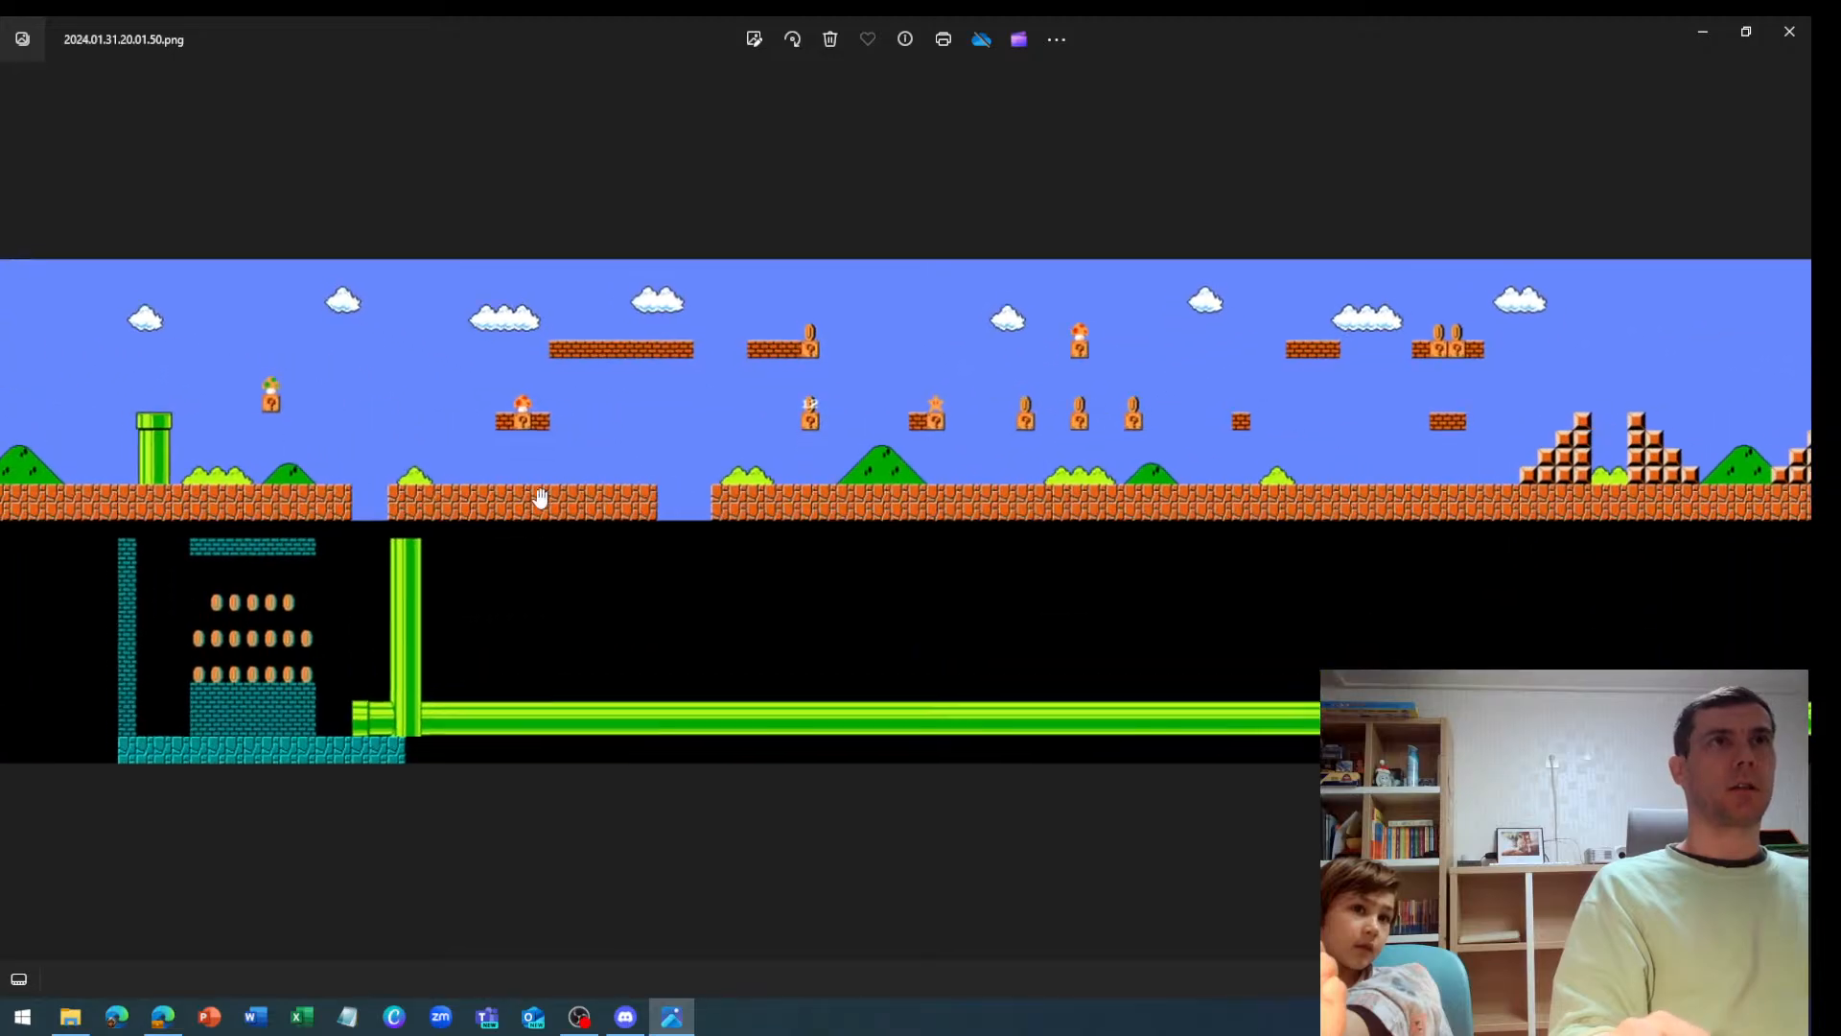
scroll(808, 513, up, 4)
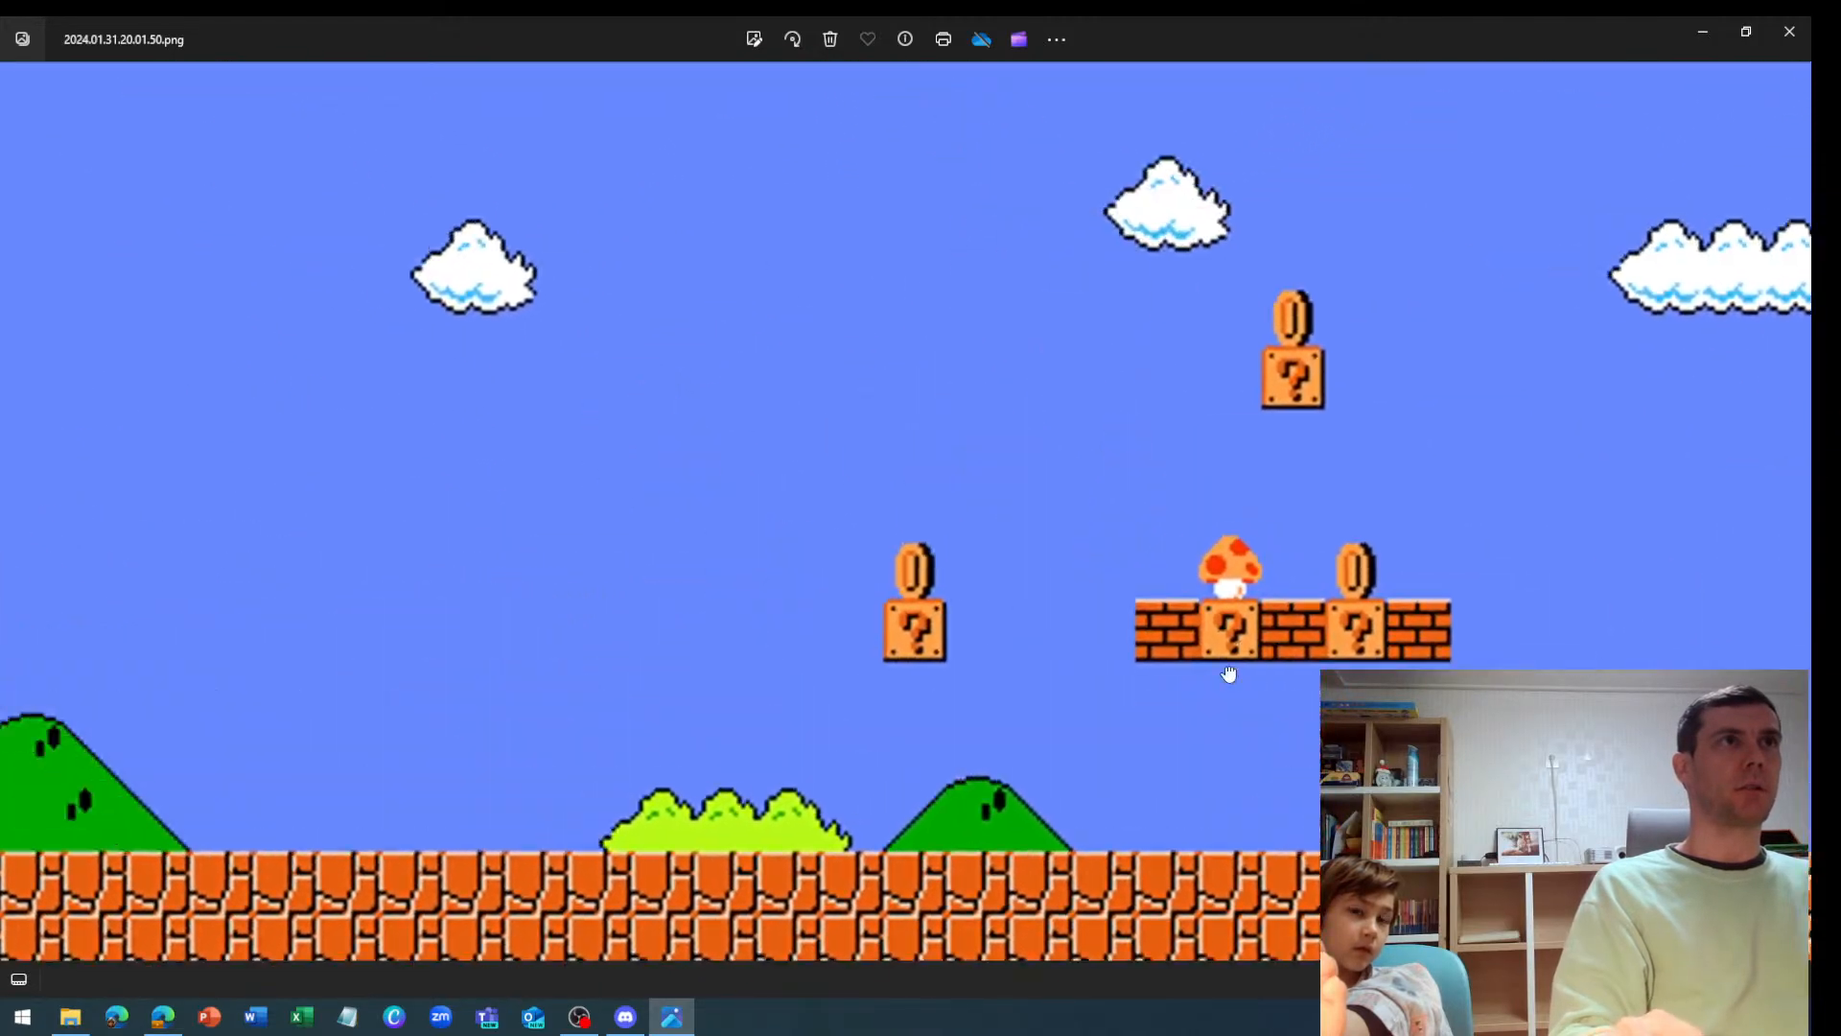
drag(1228, 674, 1353, 674)
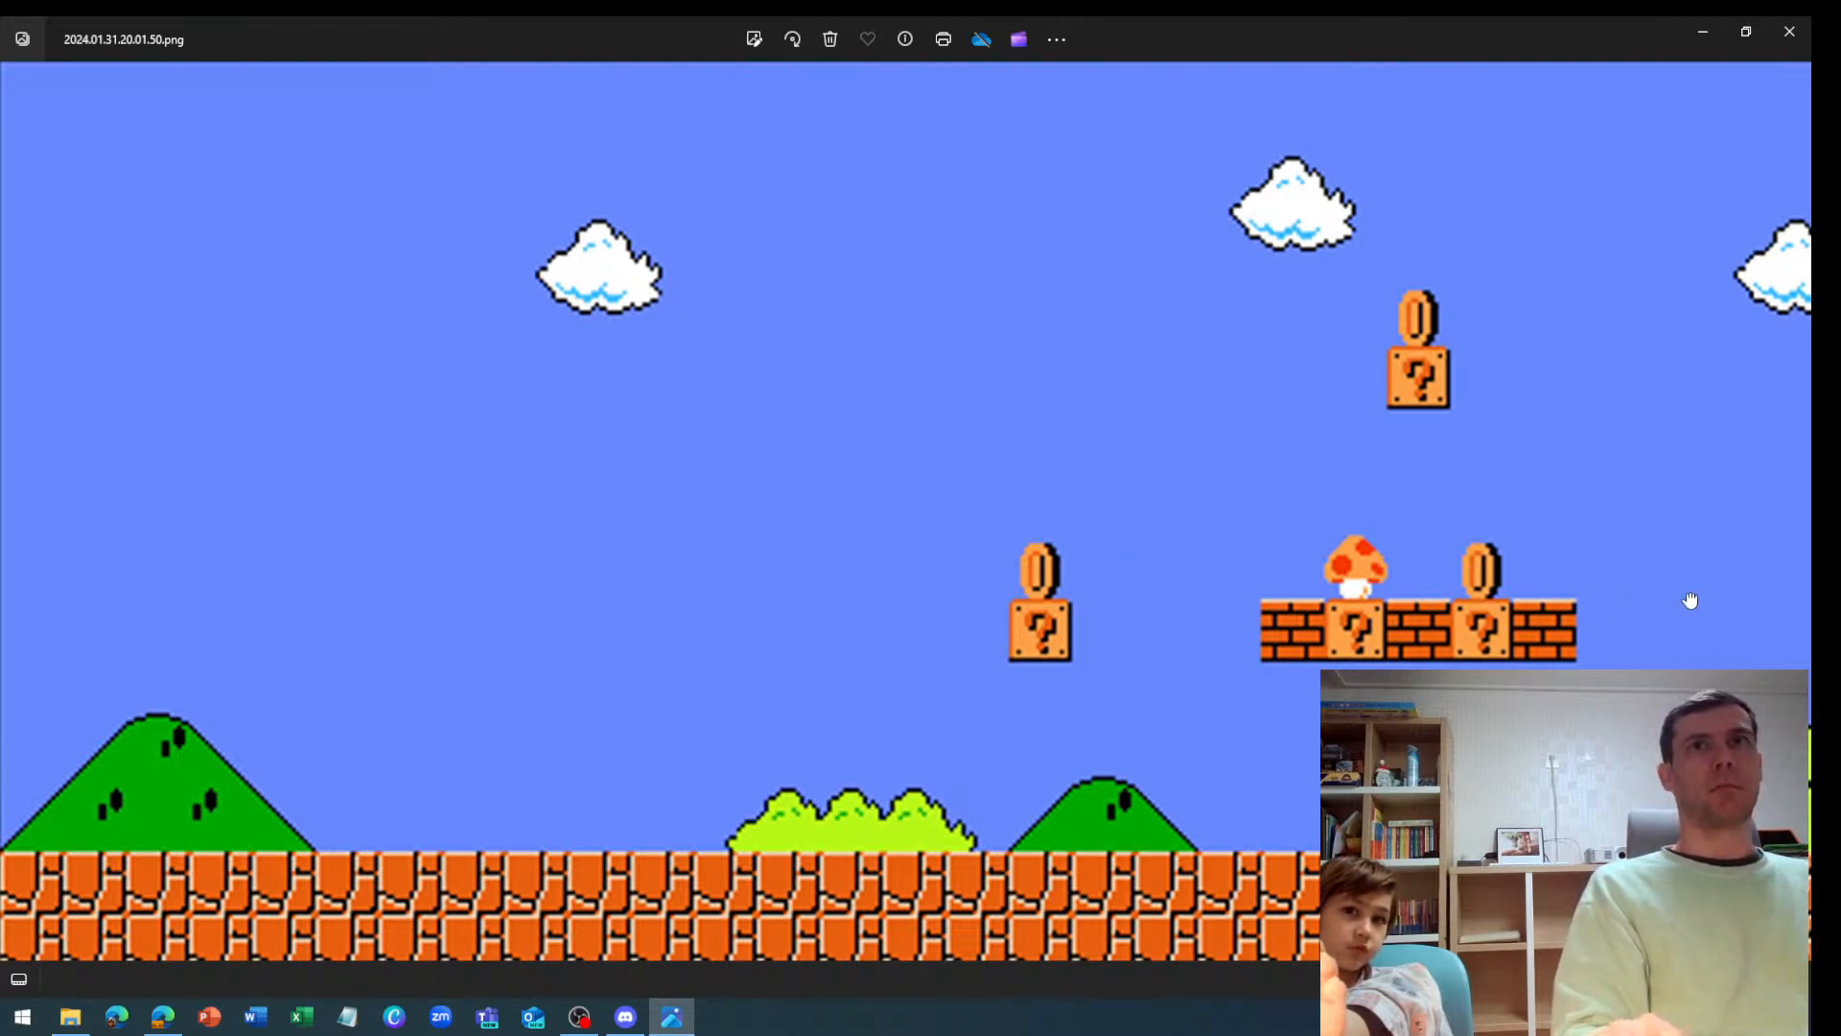
drag(1690, 600, 1578, 642)
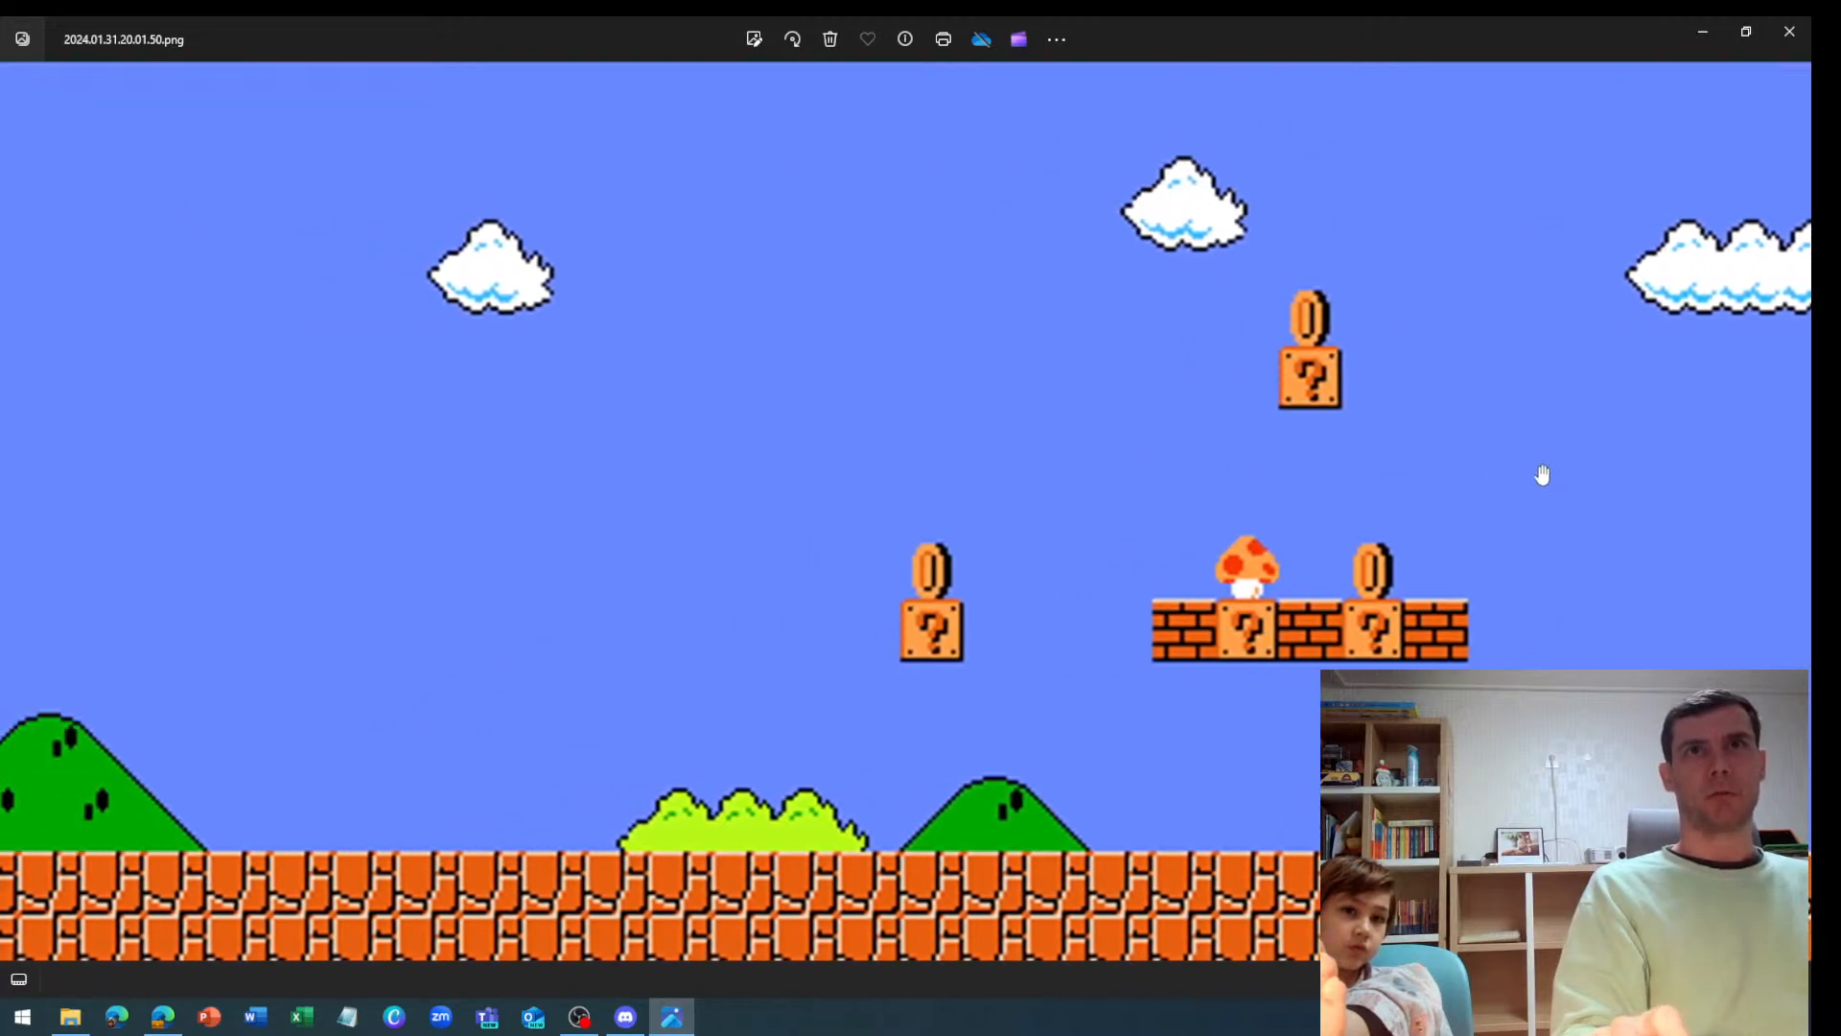
drag(1541, 475, 967, 531)
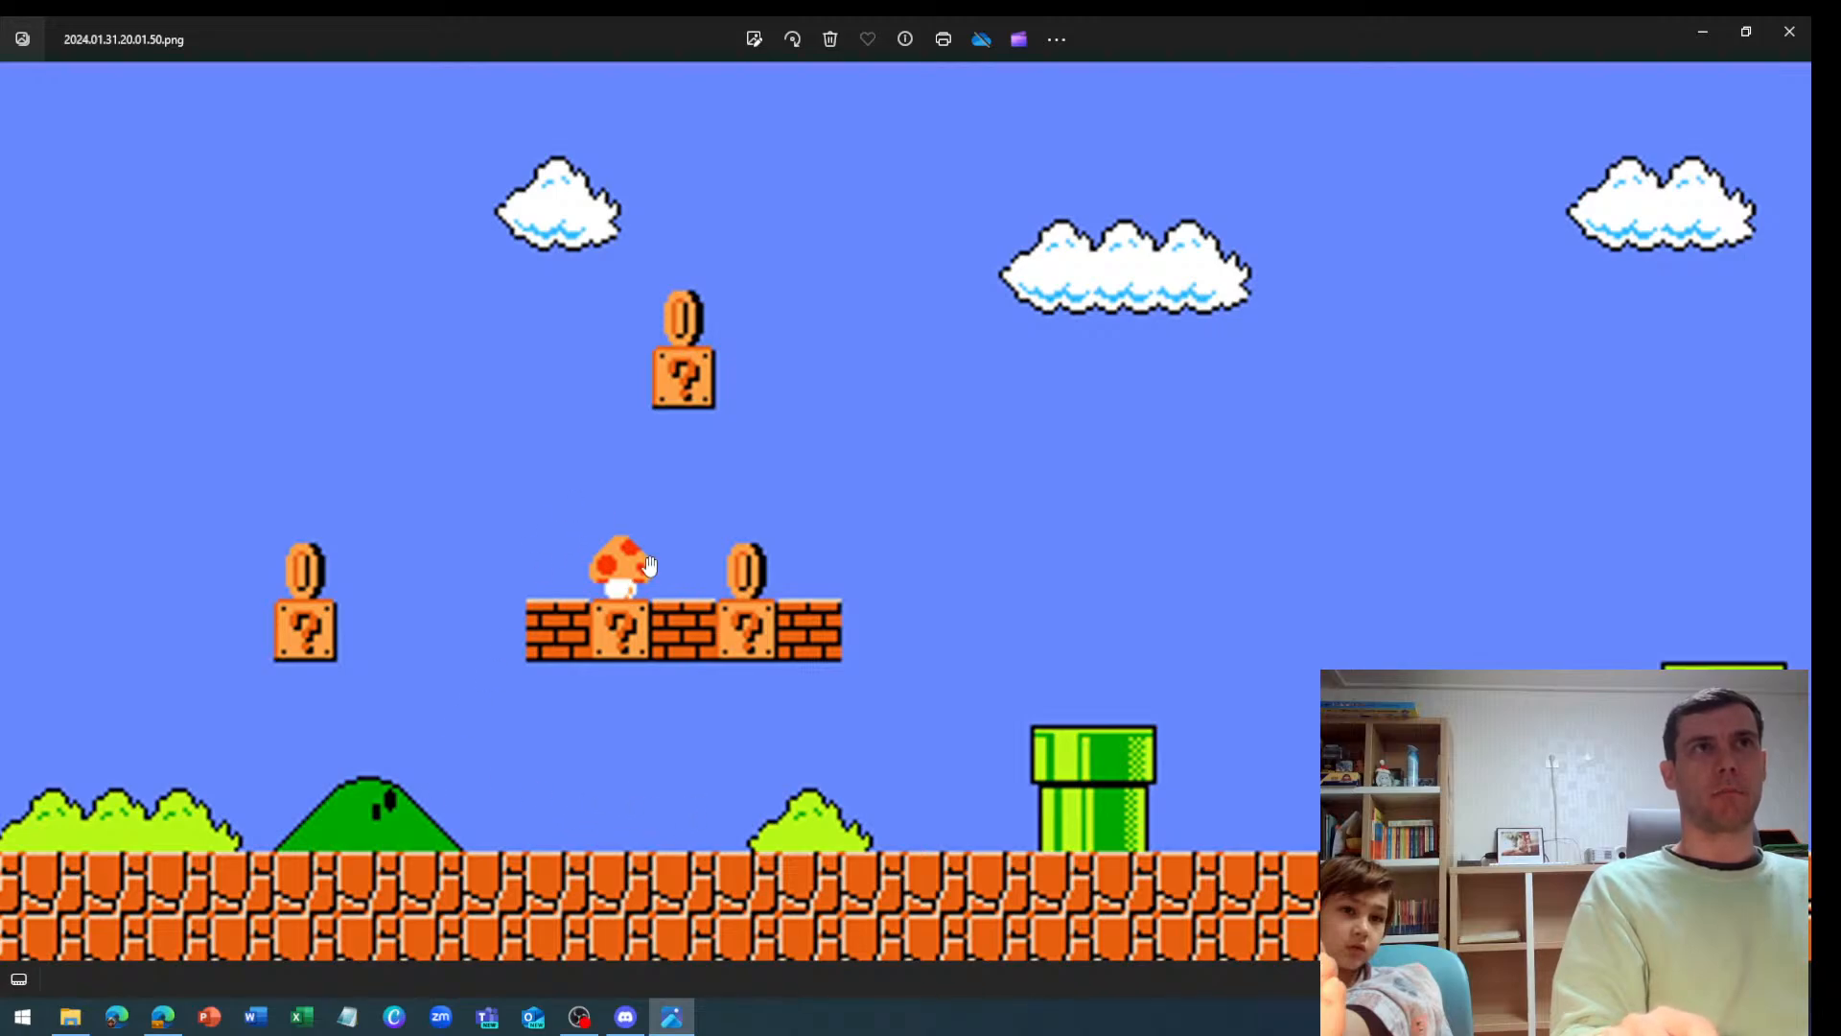
drag(1422, 597, 781, 690)
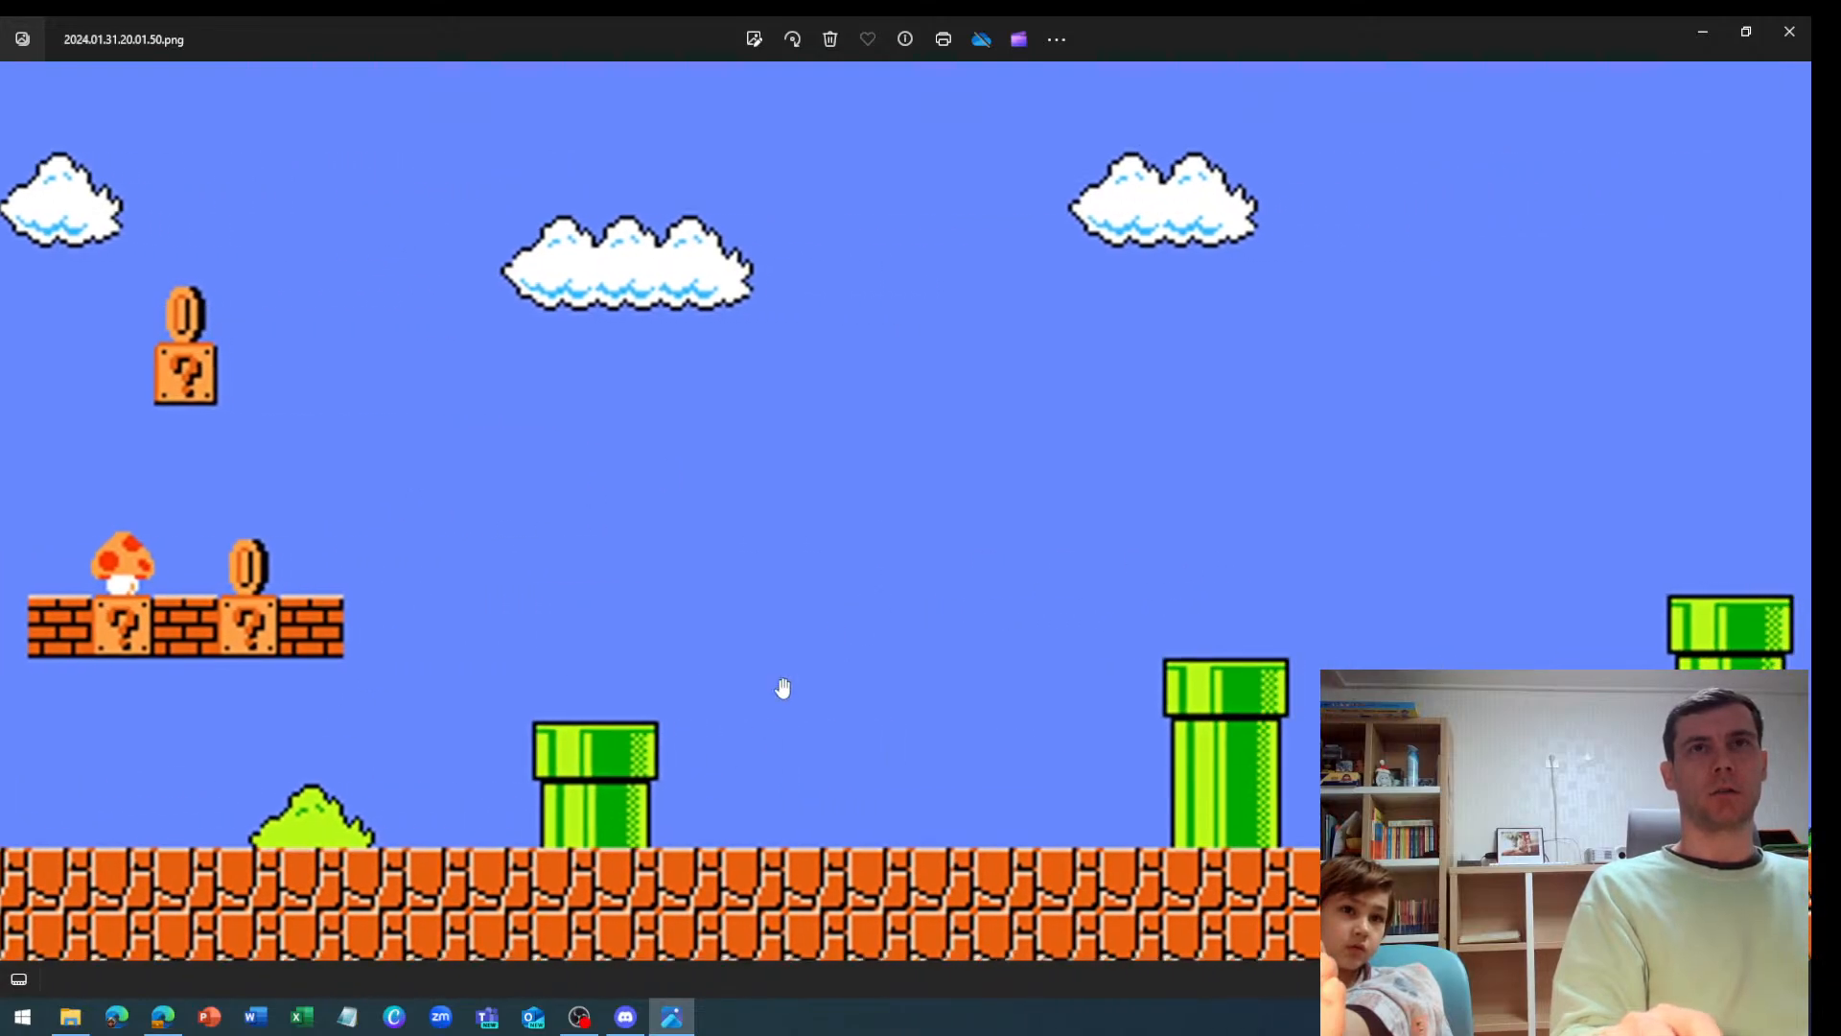
drag(1394, 647, 353, 526)
drag(1192, 518, 888, 543)
Examine the underground coin room and the long pipe up close, and return to a wide view of the level map
drag(1036, 832, 1033, 110)
drag(1149, 807, 1053, 680)
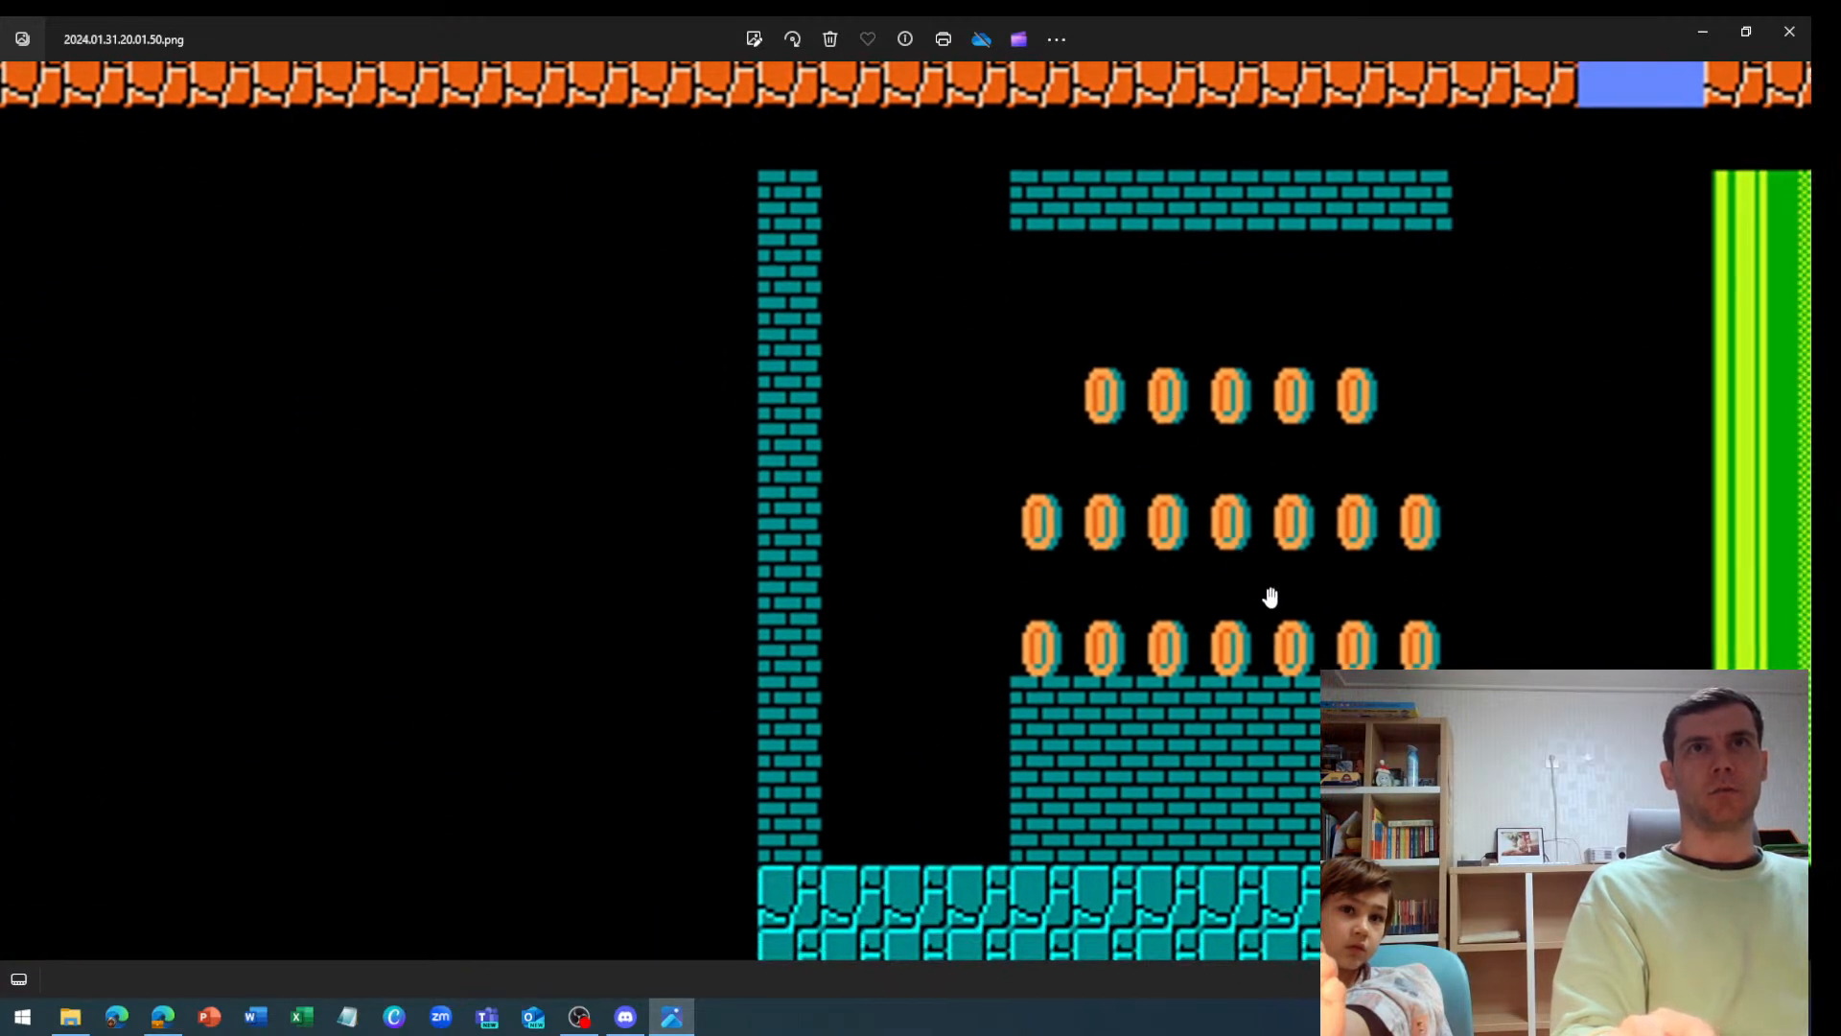
drag(1610, 600, 1134, 650)
drag(1386, 810, 1077, 809)
drag(1116, 259, 838, 451)
drag(1100, 586, 936, 509)
drag(1325, 638, 870, 492)
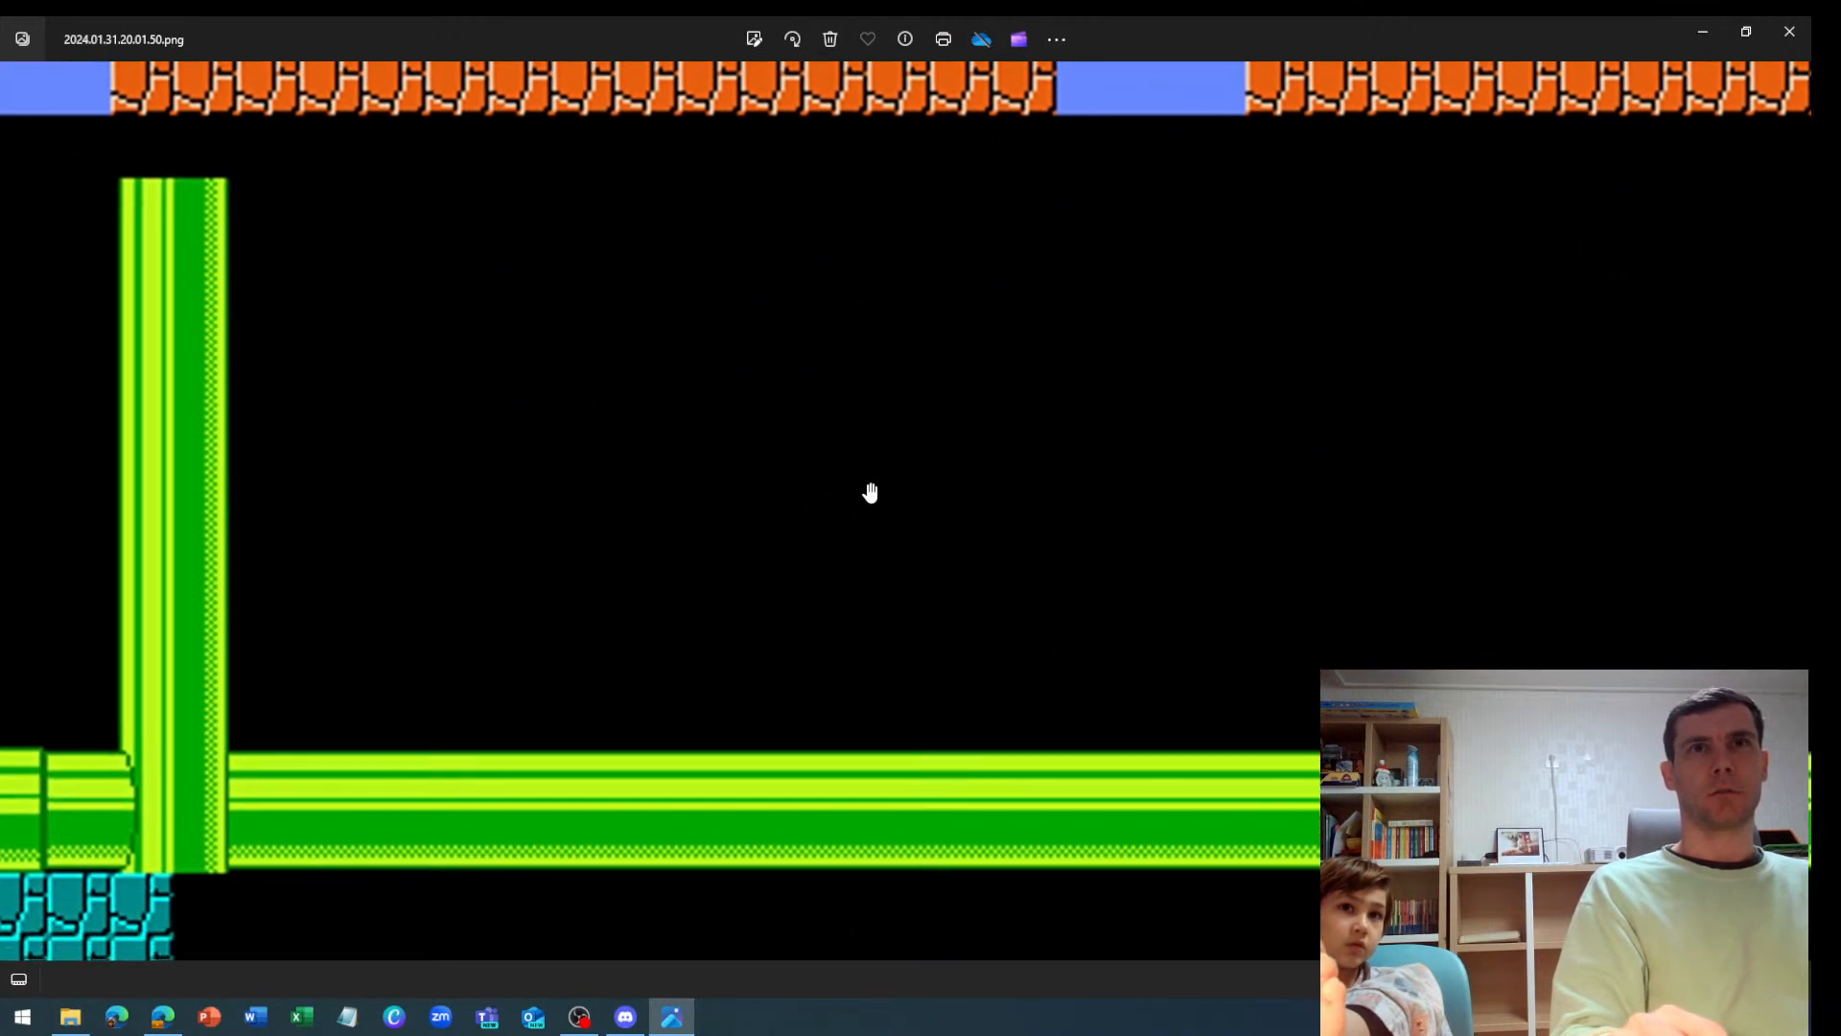
drag(1563, 552, 1003, 575)
drag(1500, 551, 946, 567)
scroll(954, 566, down, 4)
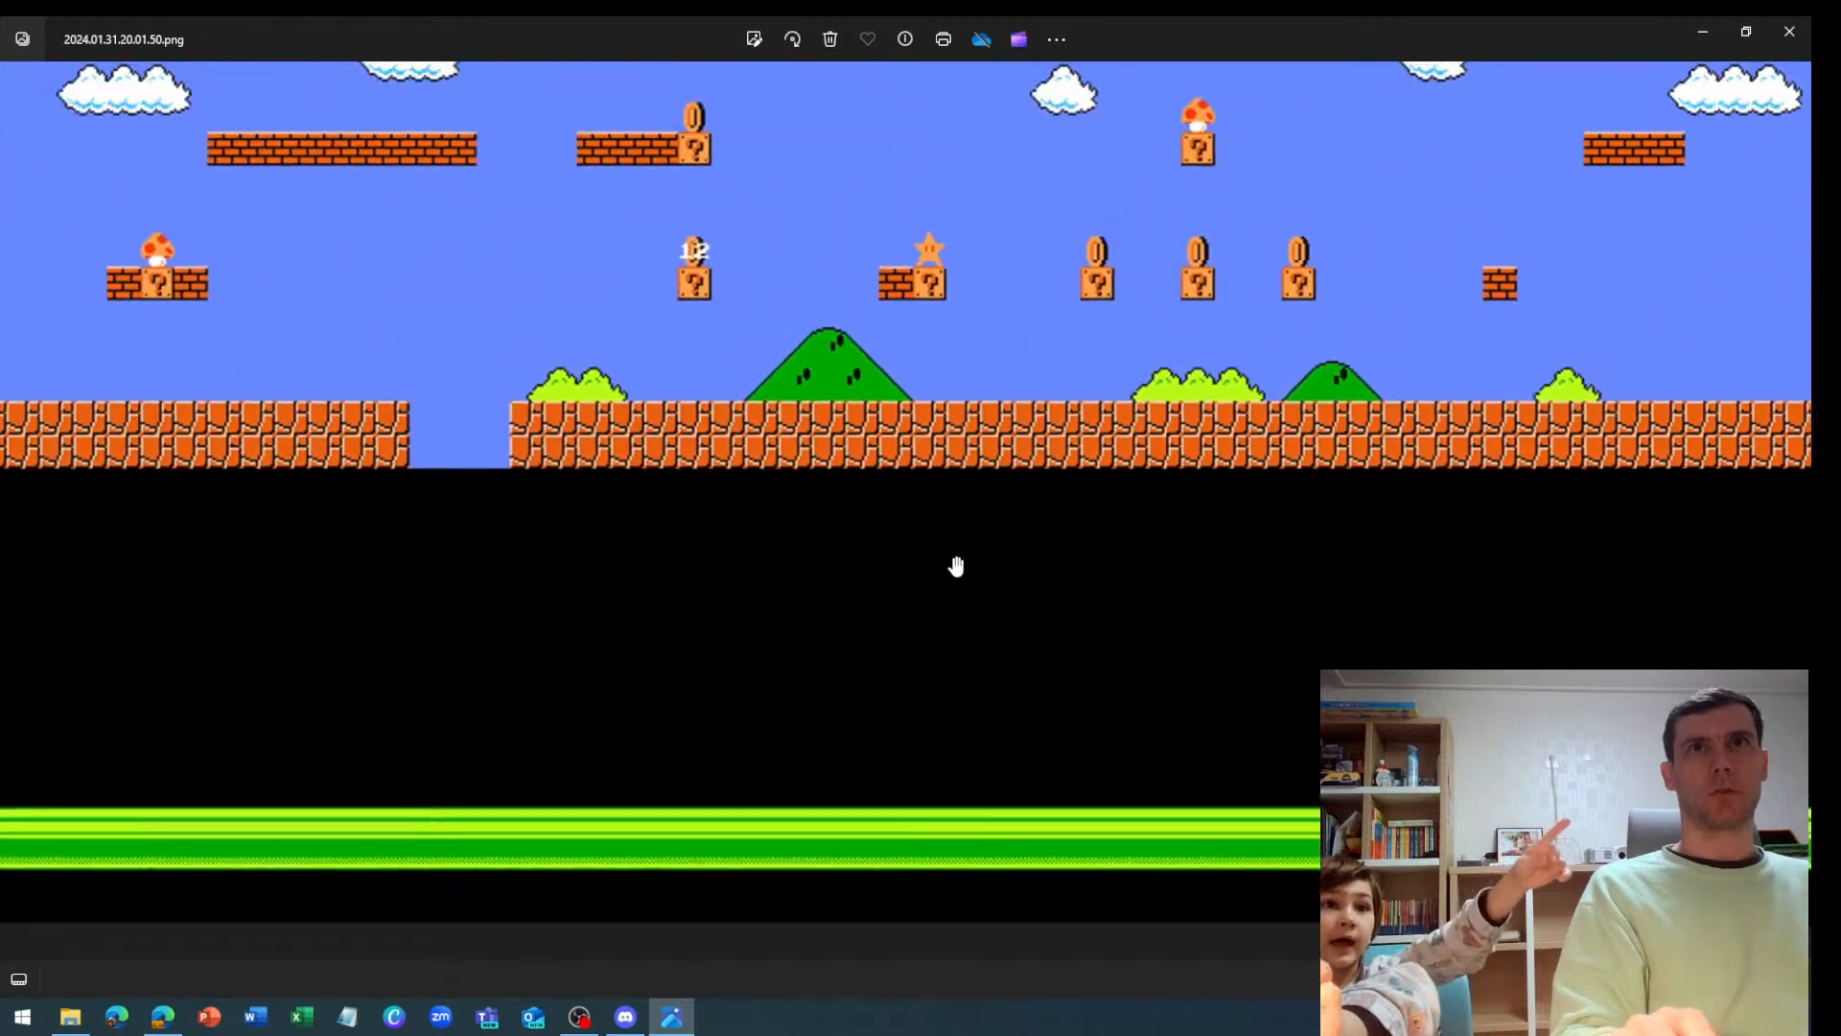
scroll(956, 565, down, 3)
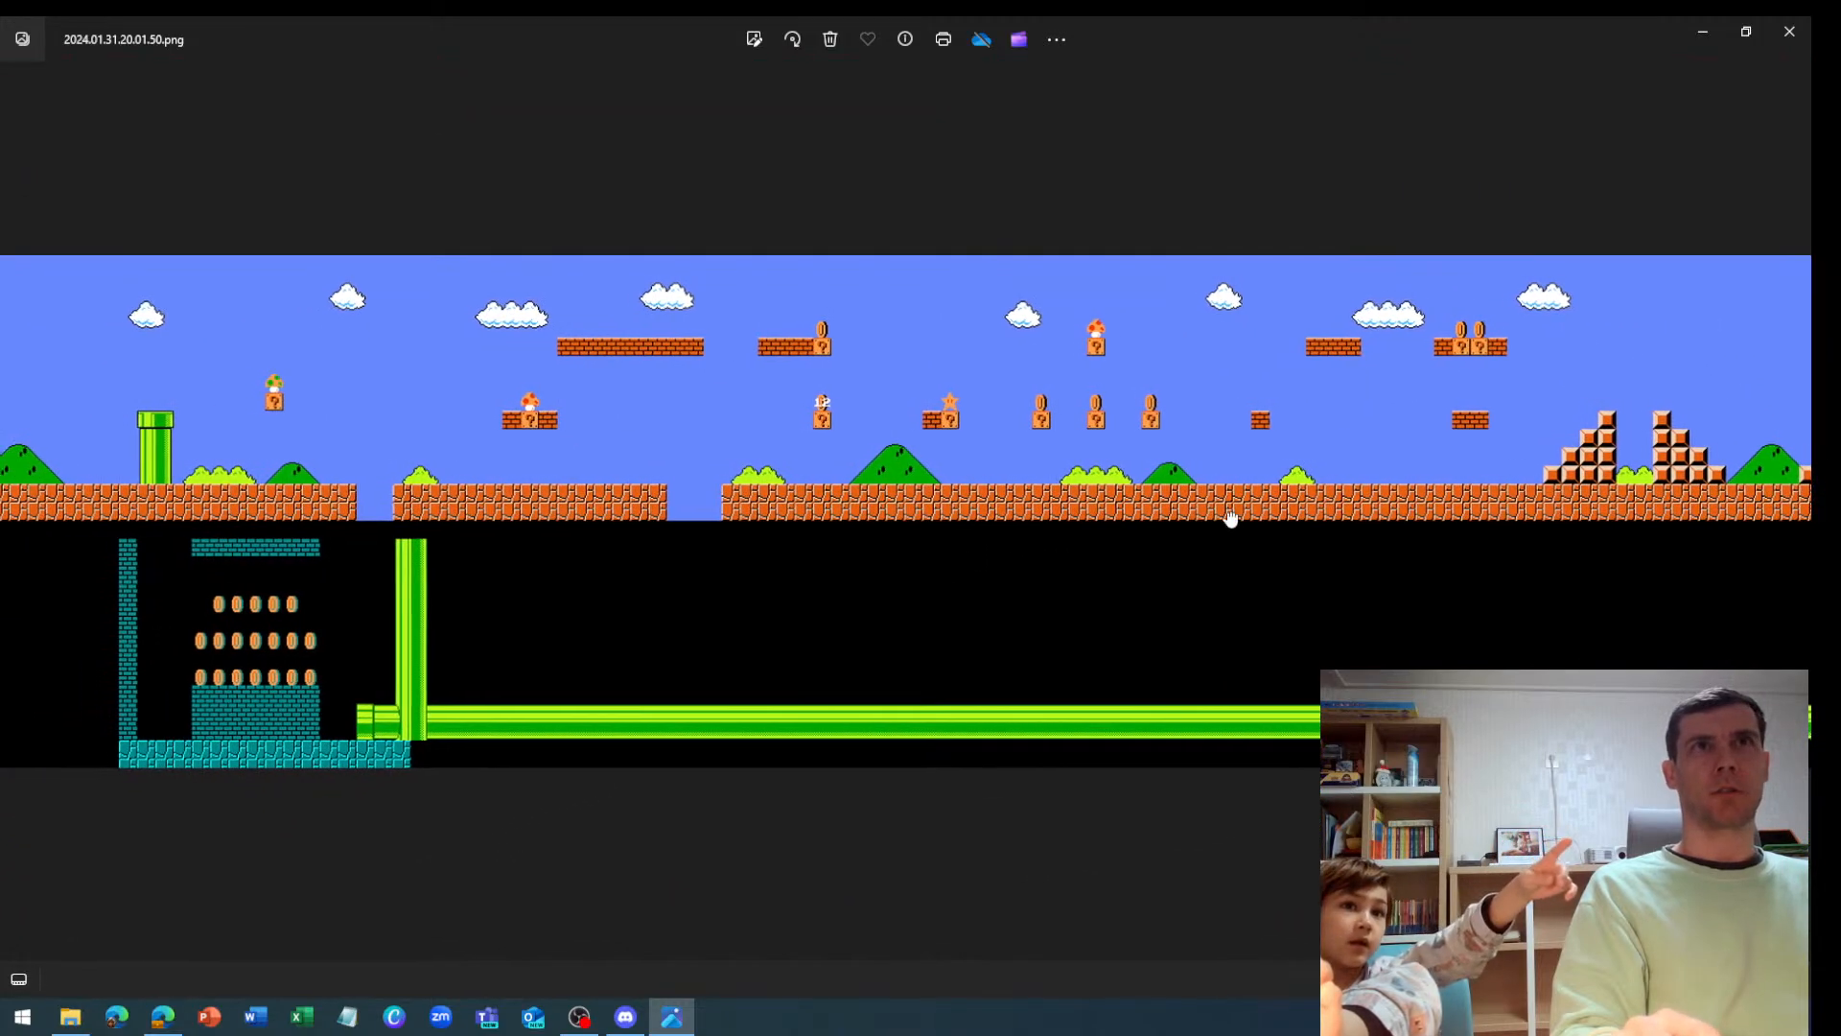
Examine the closing stretch of the above-ground Mario level map, including the block staircases and exit pipe
drag(1231, 518, 1163, 538)
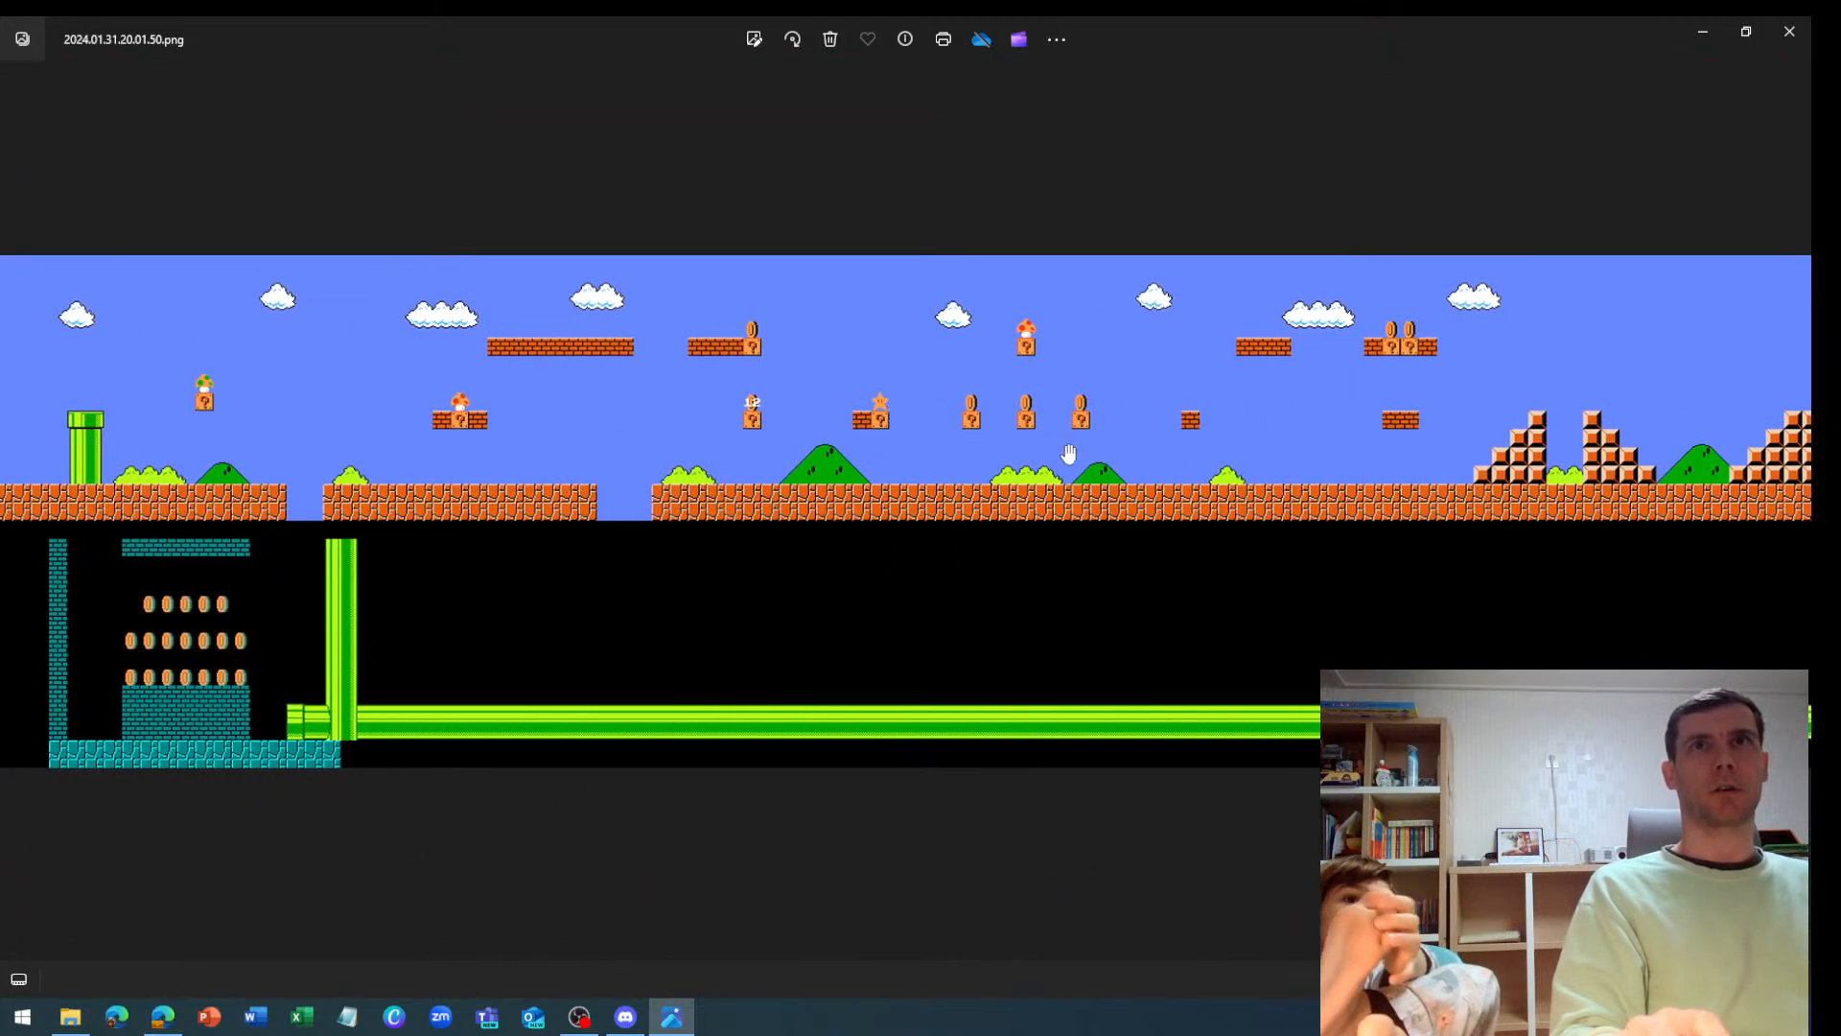
drag(1294, 478, 749, 469)
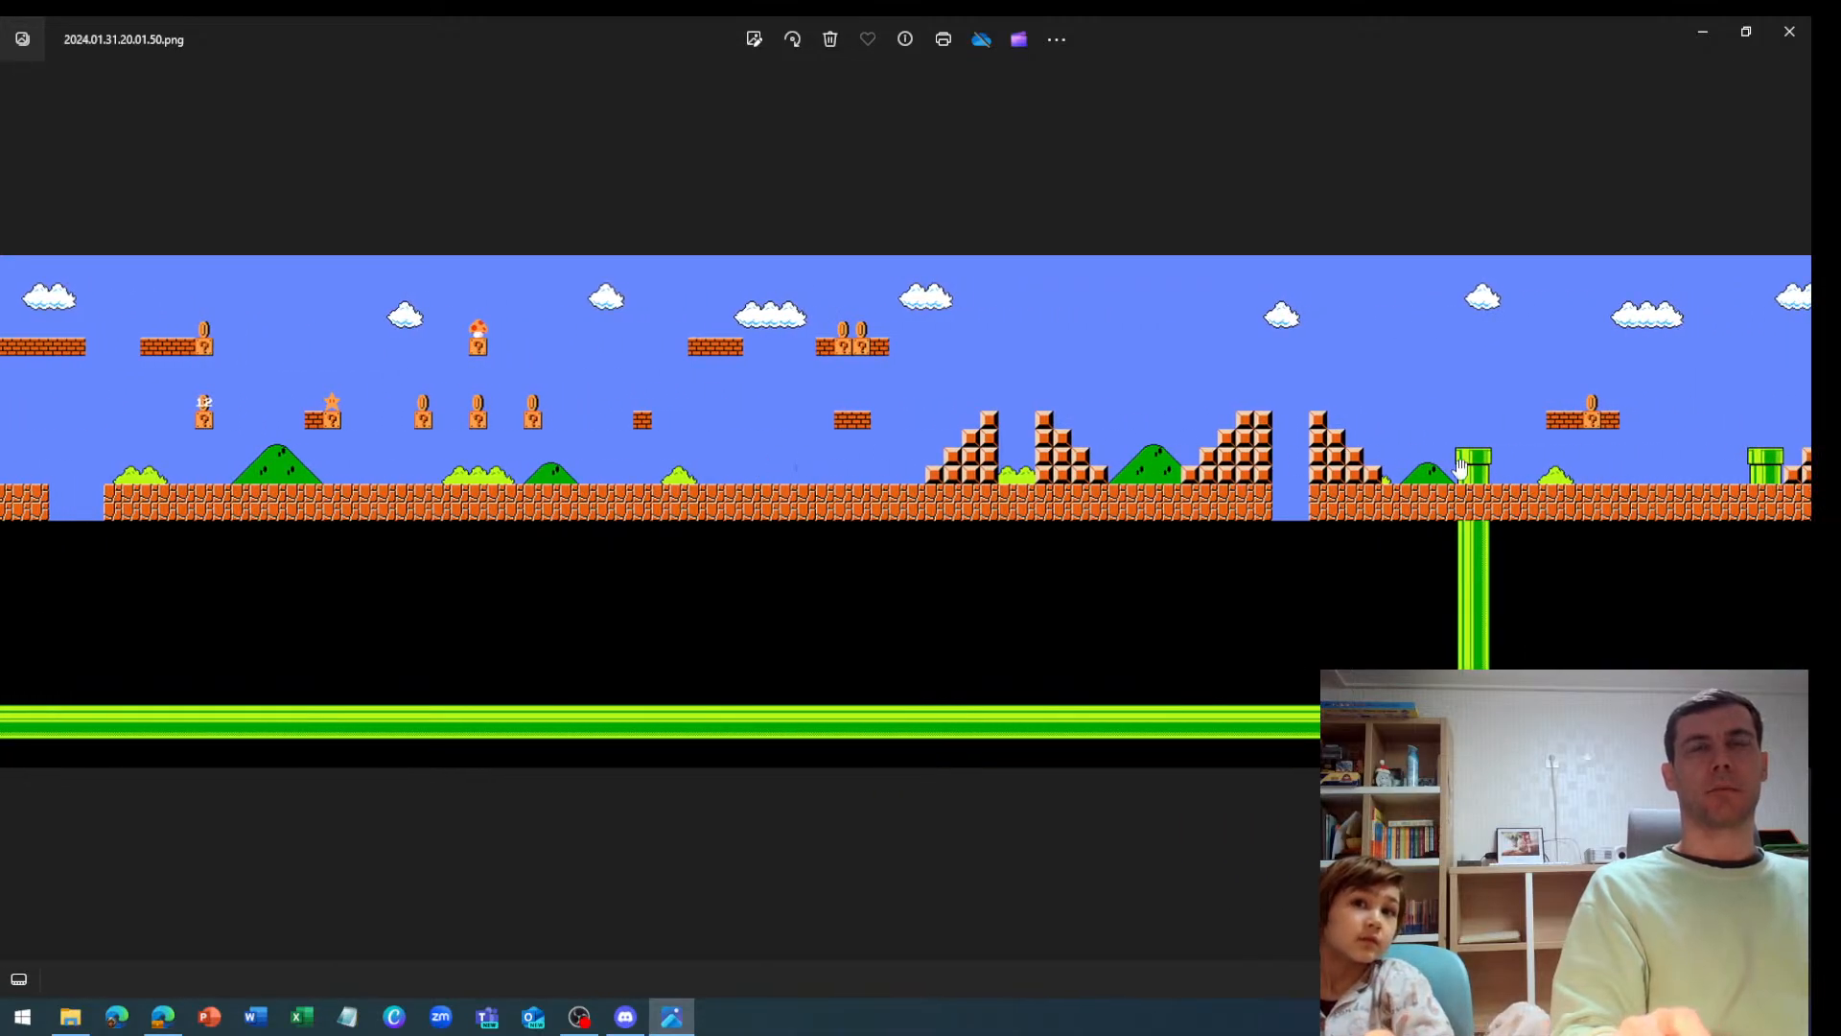
drag(1531, 465, 1403, 425)
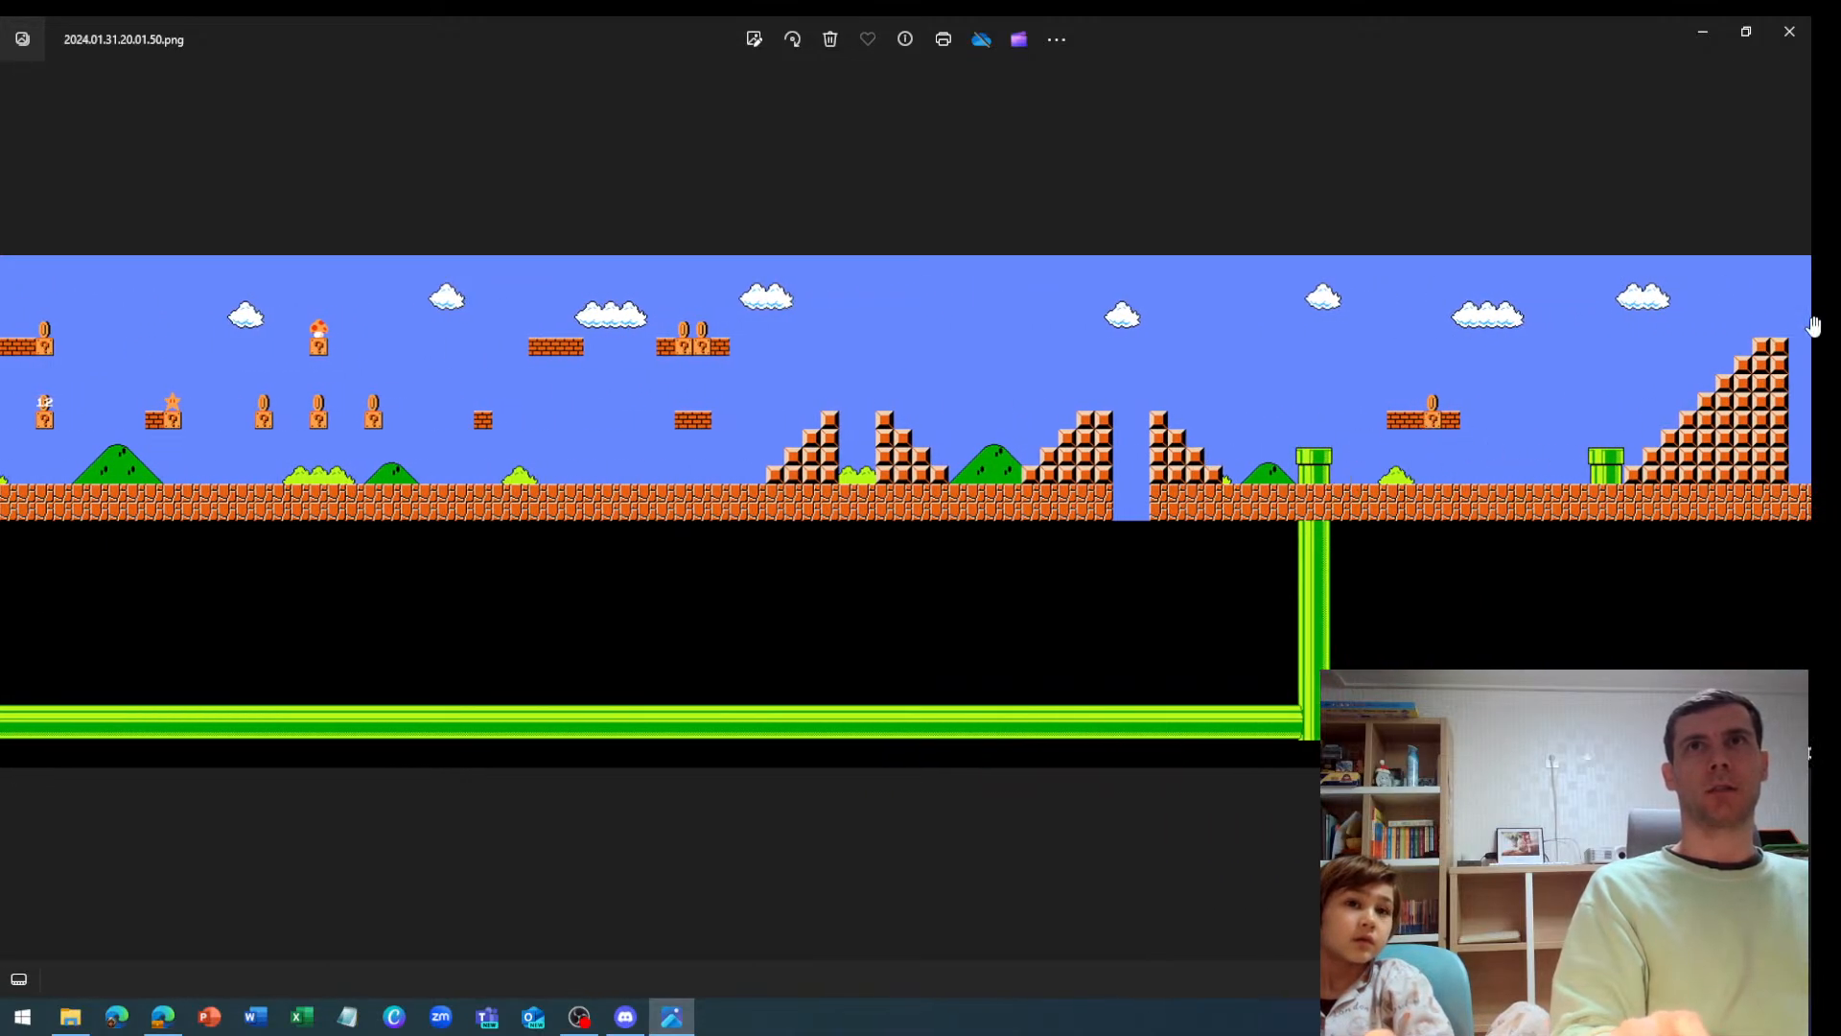
drag(1024, 525, 1426, 575)
drag(1079, 564, 1498, 579)
Examine the middle of the Mario level map up close, following the floating bricks, question blocks, mushrooms and star
scroll(622, 434, up, 3)
drag(634, 428, 846, 560)
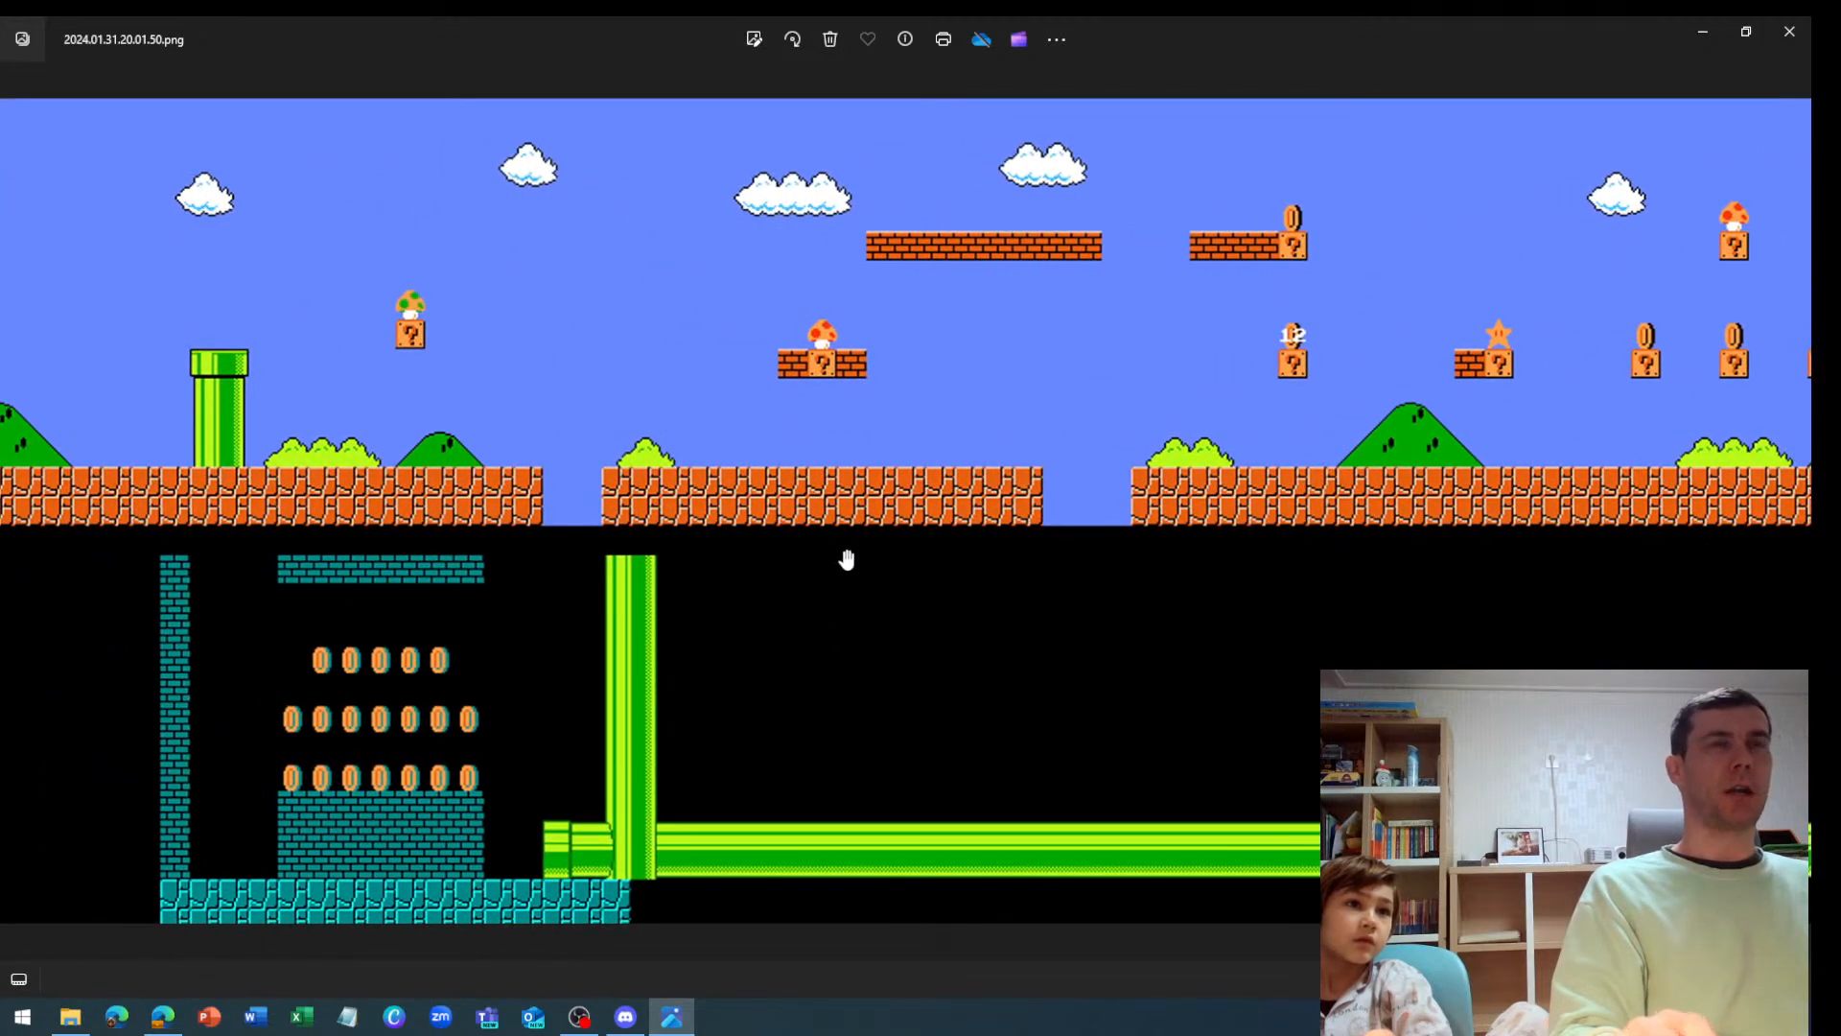
scroll(941, 484, up, 4)
drag(948, 479, 1061, 690)
scroll(1264, 443, up, 3)
drag(1268, 440, 1358, 564)
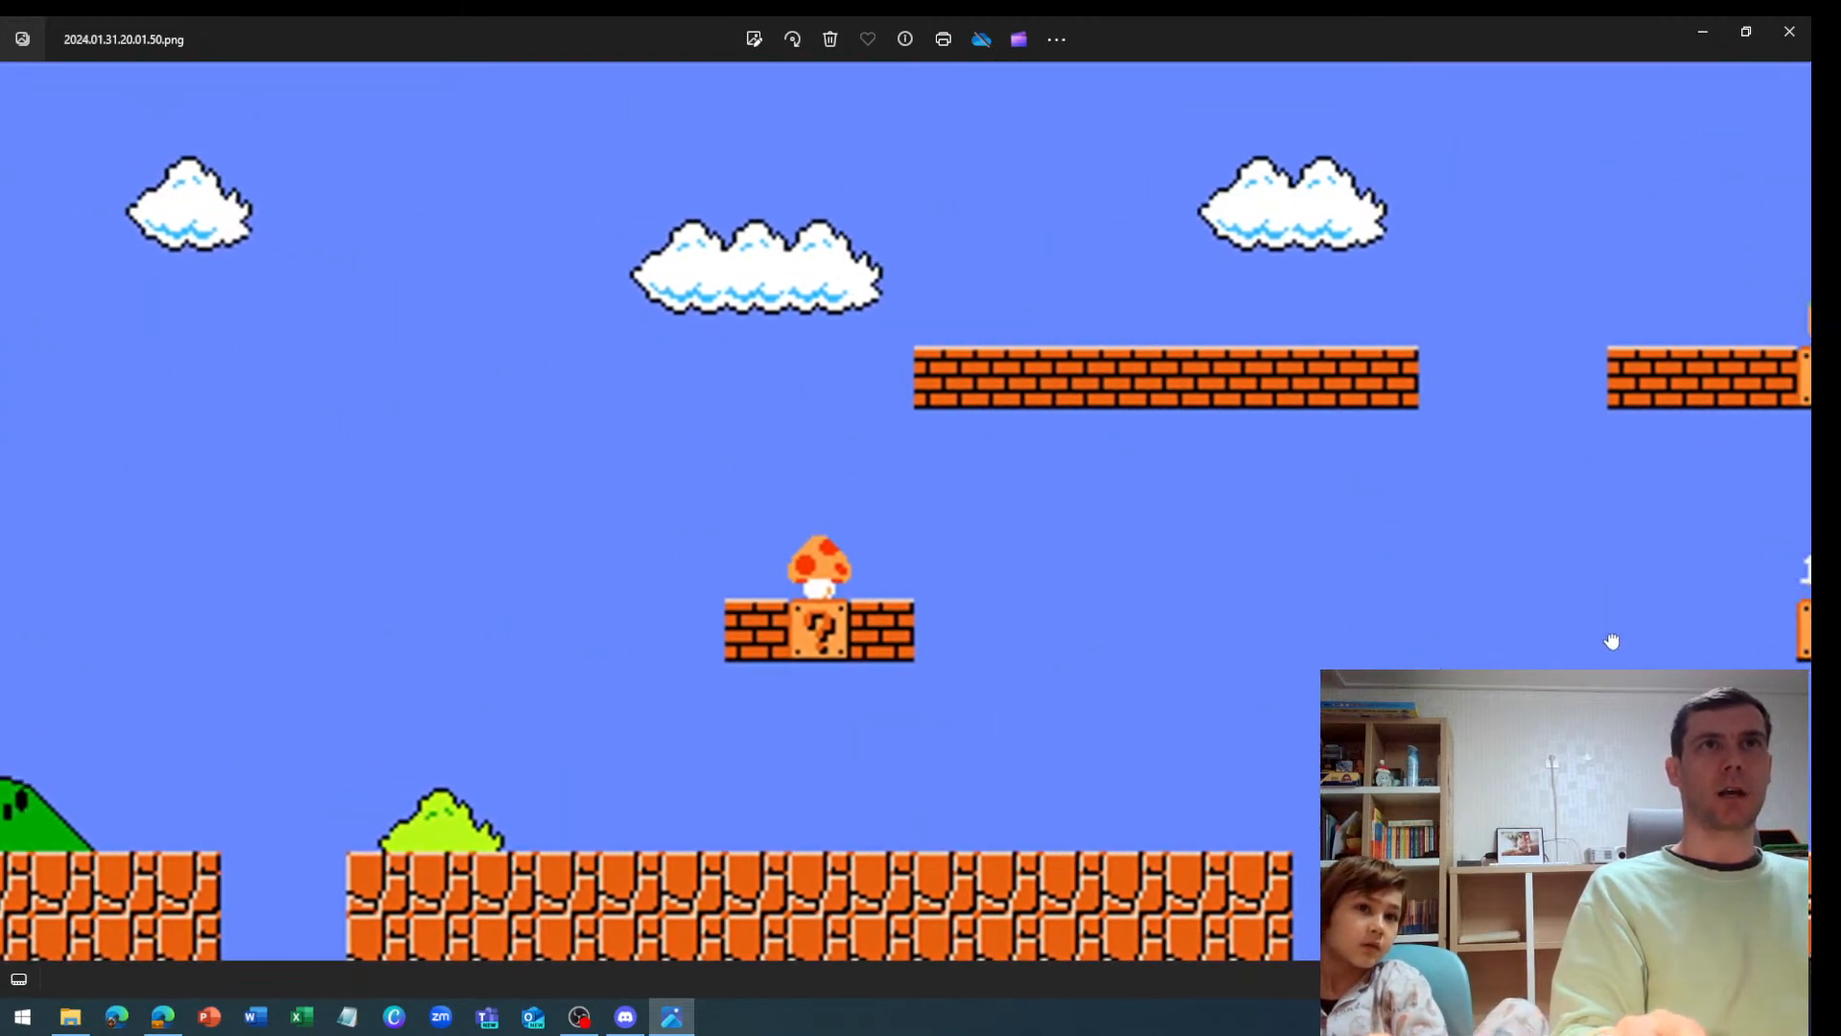
drag(1611, 640, 1044, 649)
drag(1724, 623, 982, 649)
drag(1551, 618, 972, 620)
scroll(973, 621, down, 5)
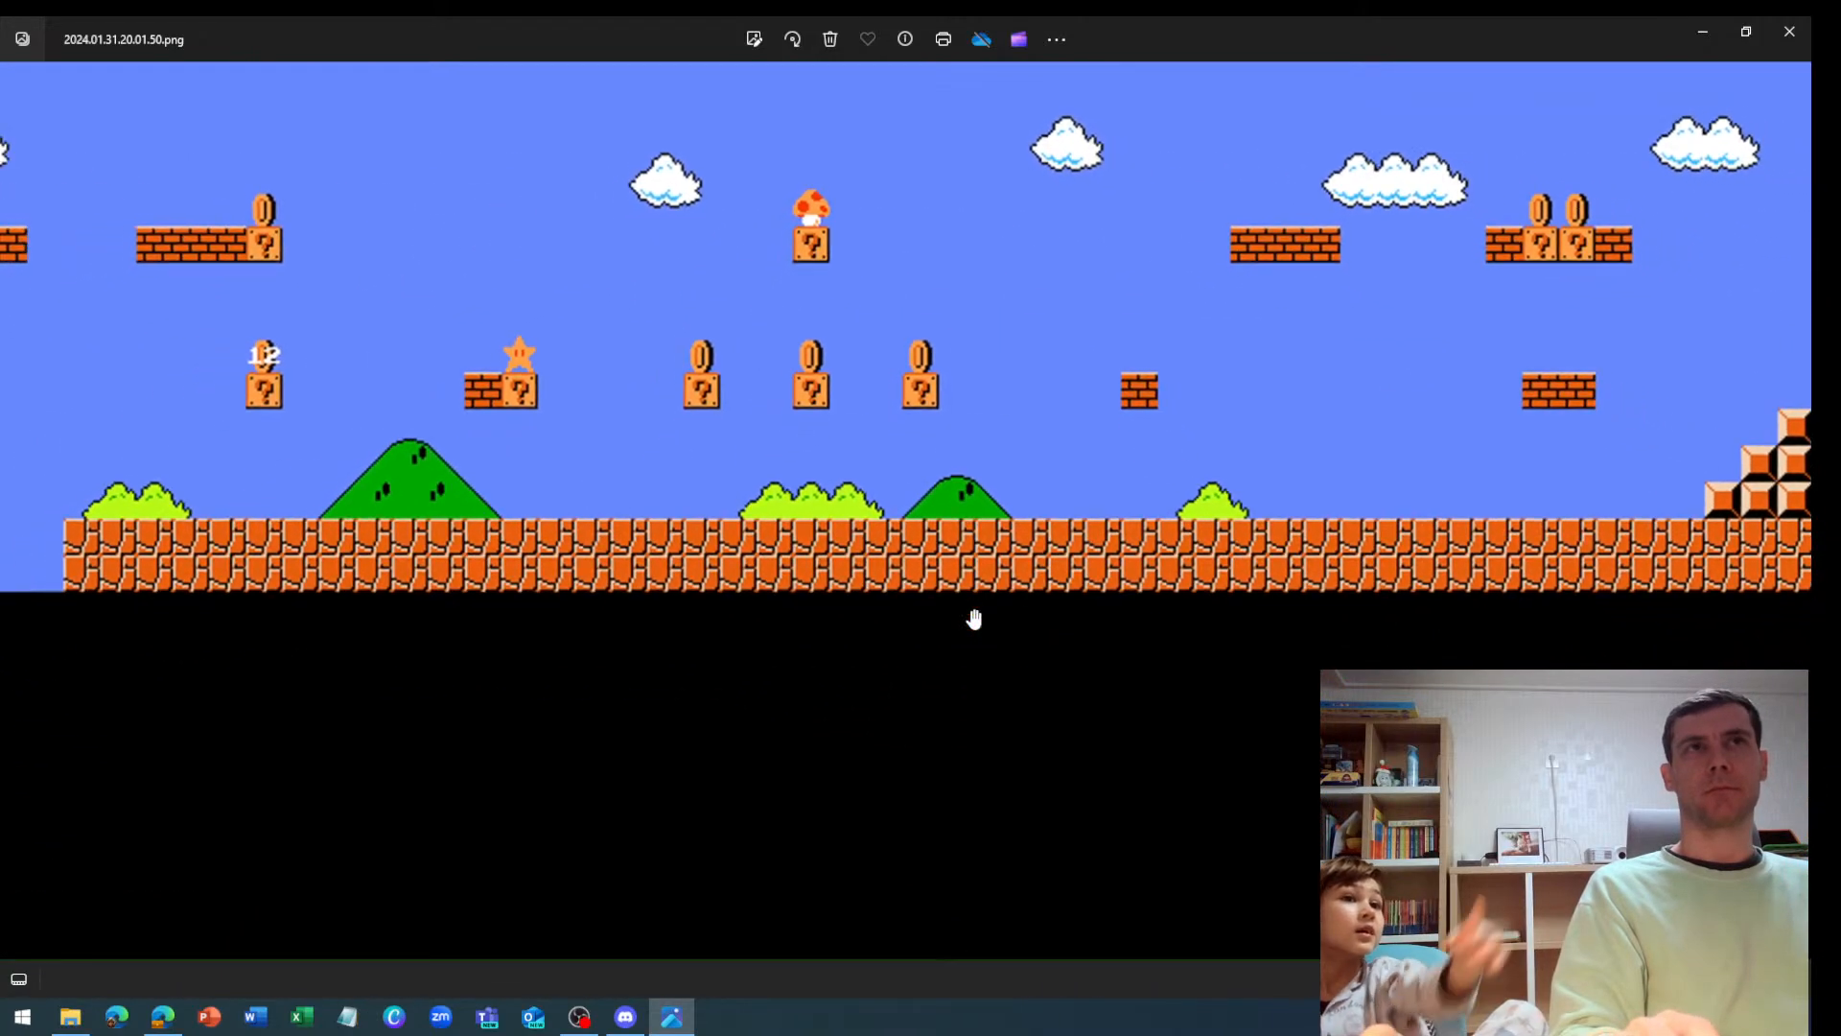
scroll(974, 614, down, 1)
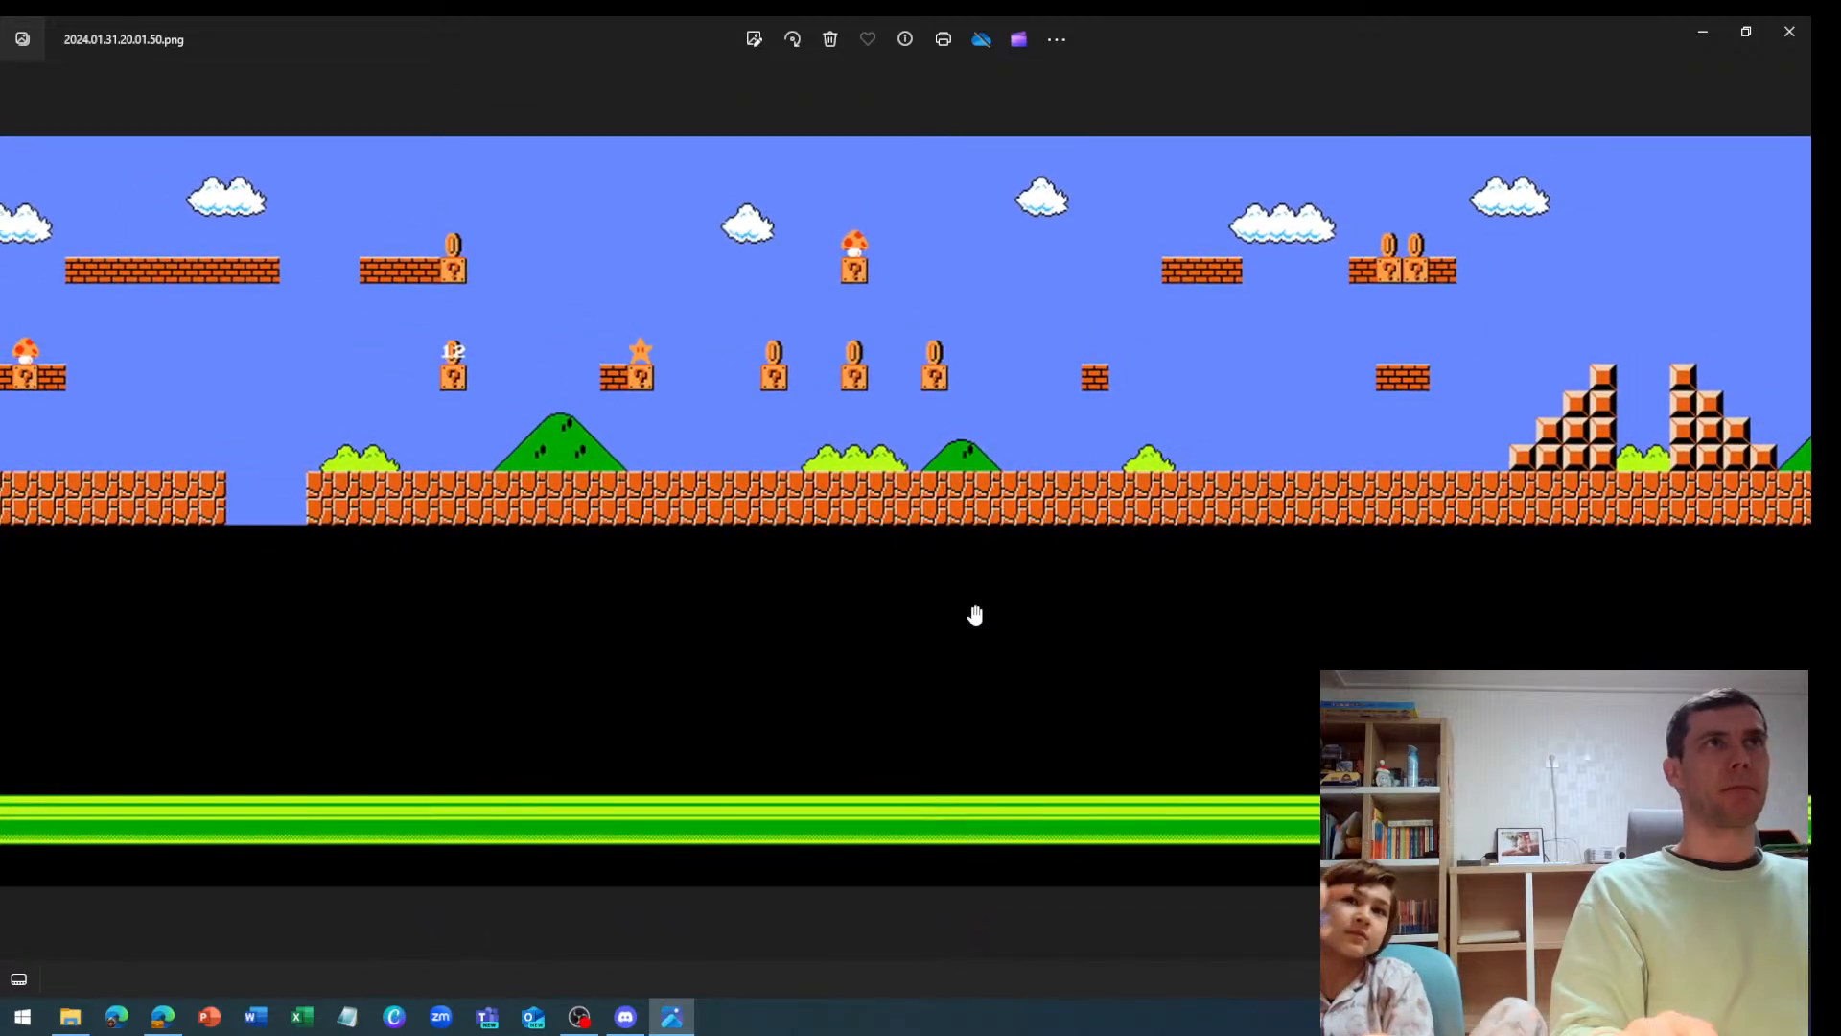
drag(730, 539, 949, 545)
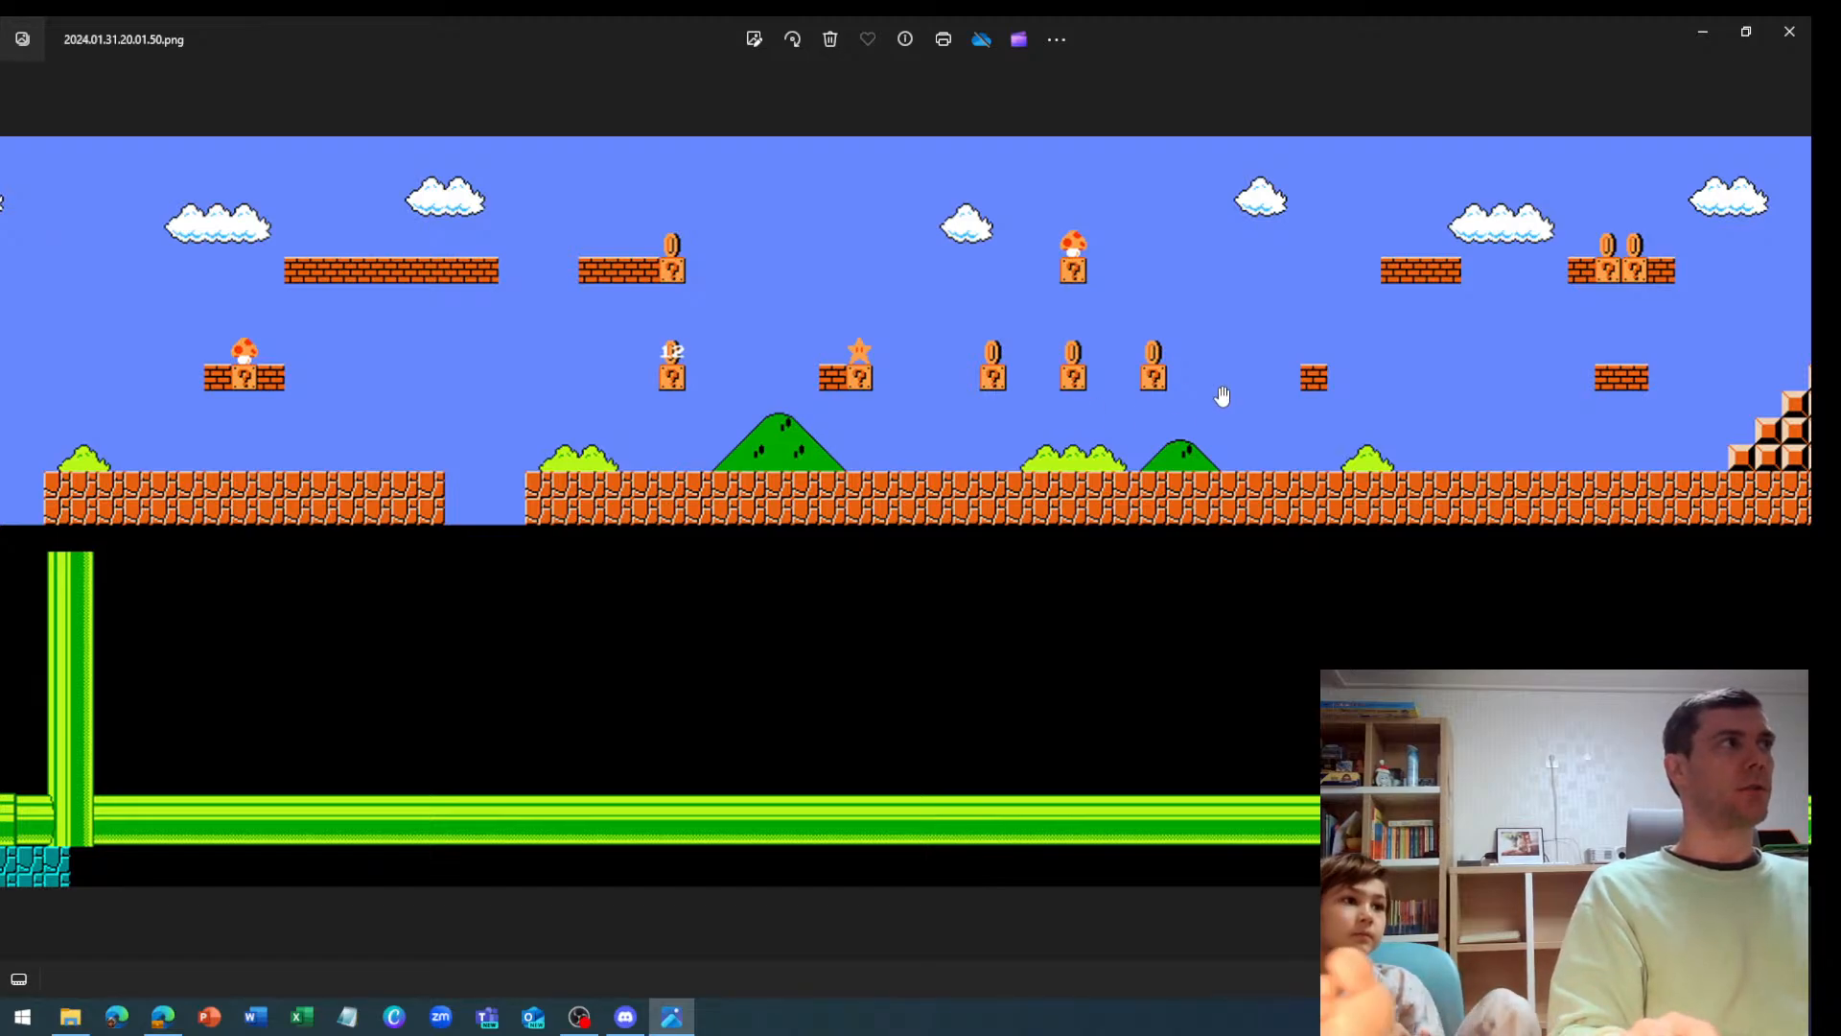
Minimize the image viewer and browser to return to Discord, and insert "2d" before "video game level" in the pending prompt
click(1712, 27)
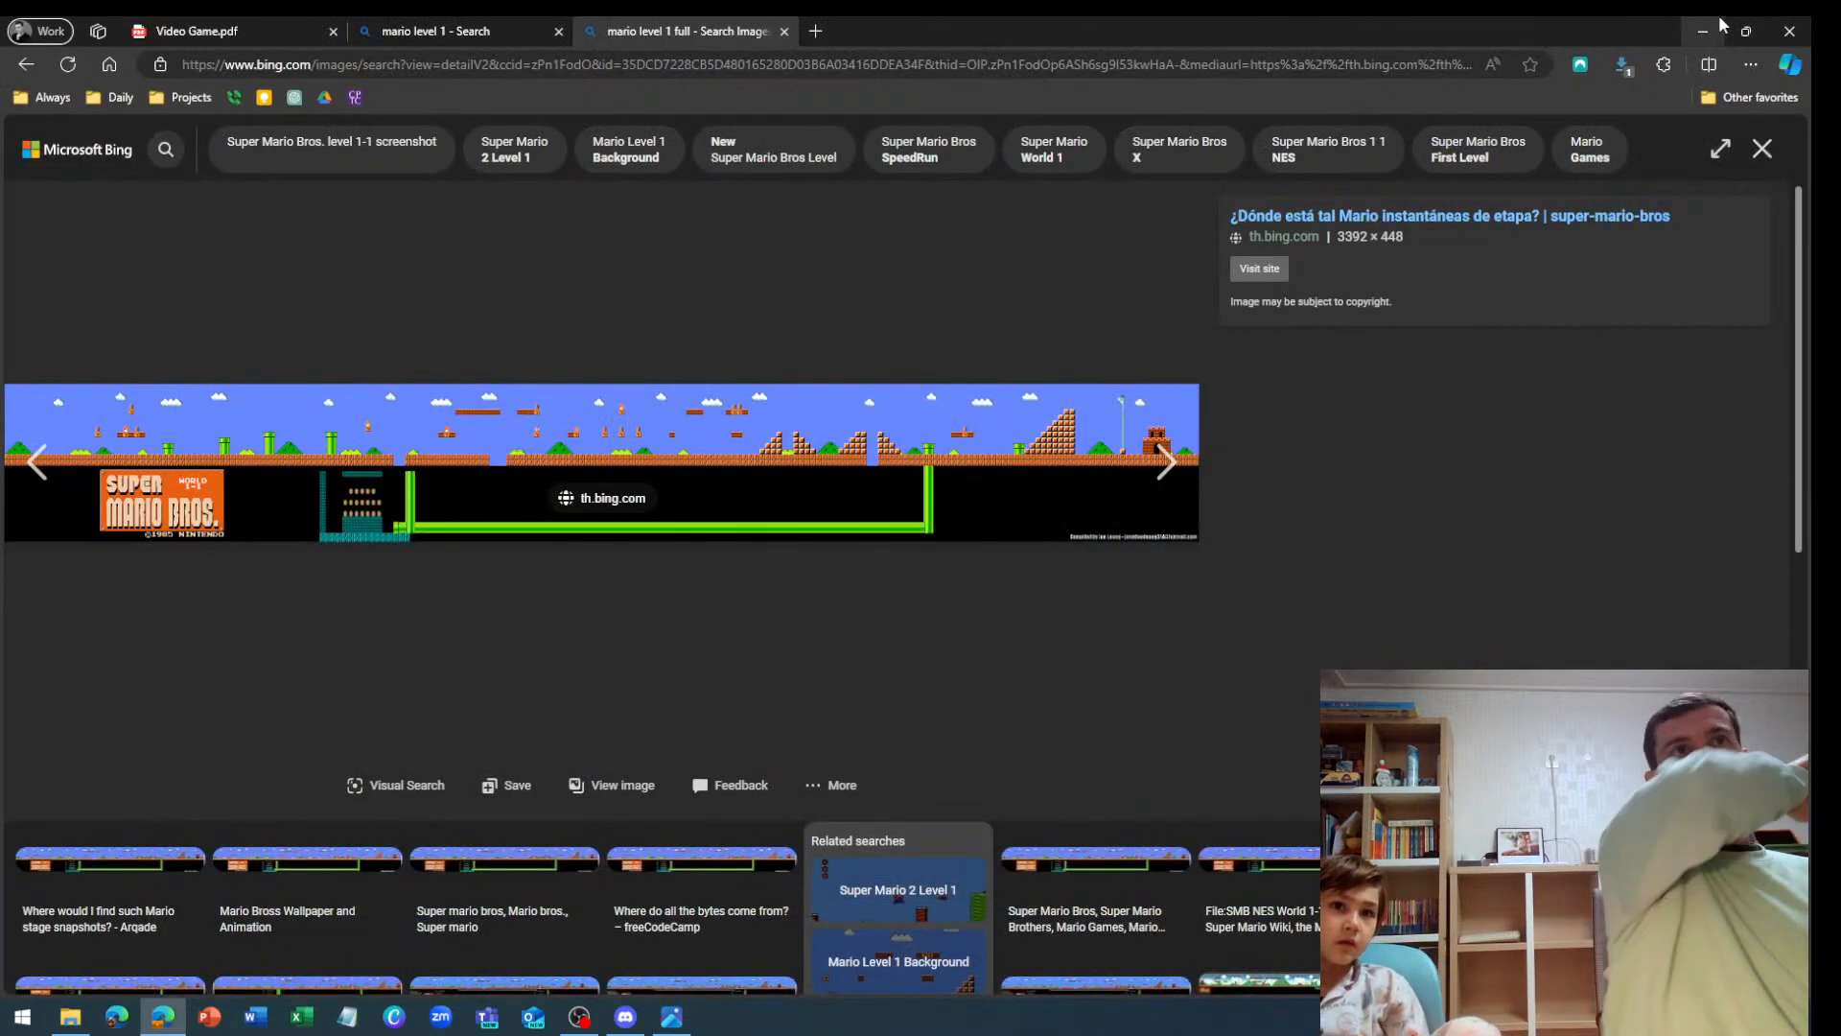
click(1703, 30)
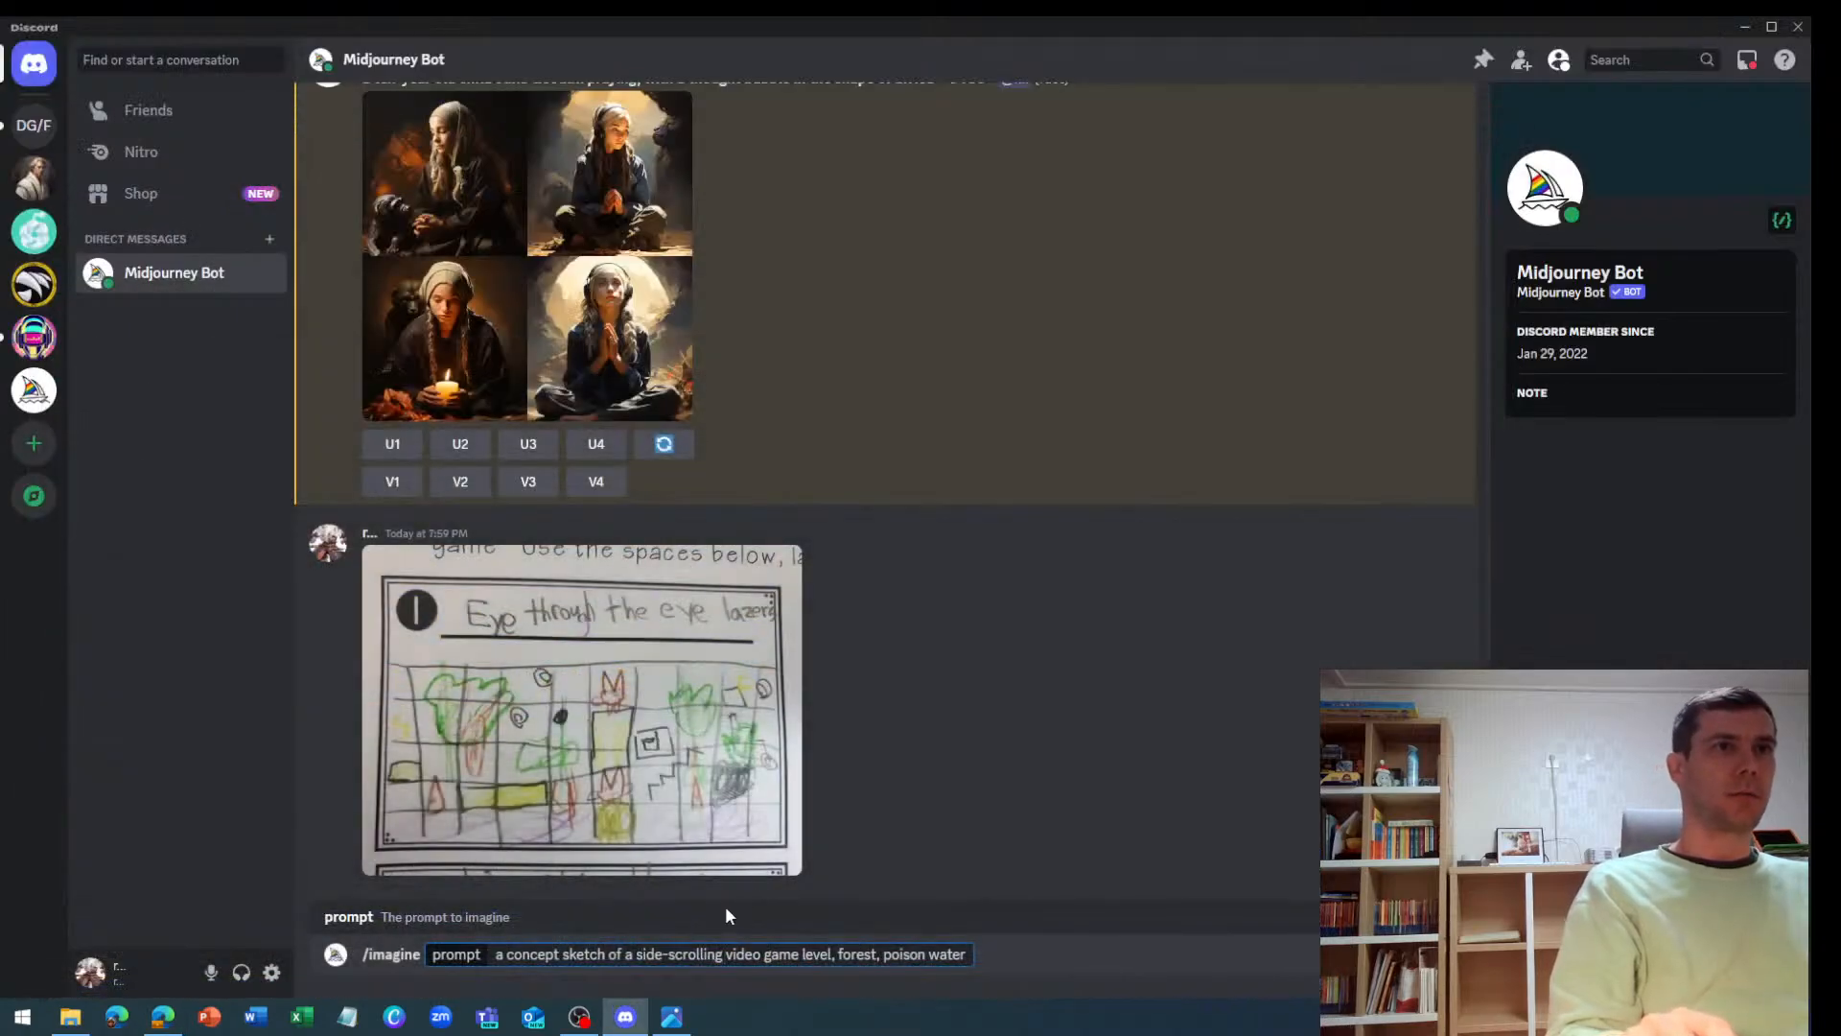
text(2d)
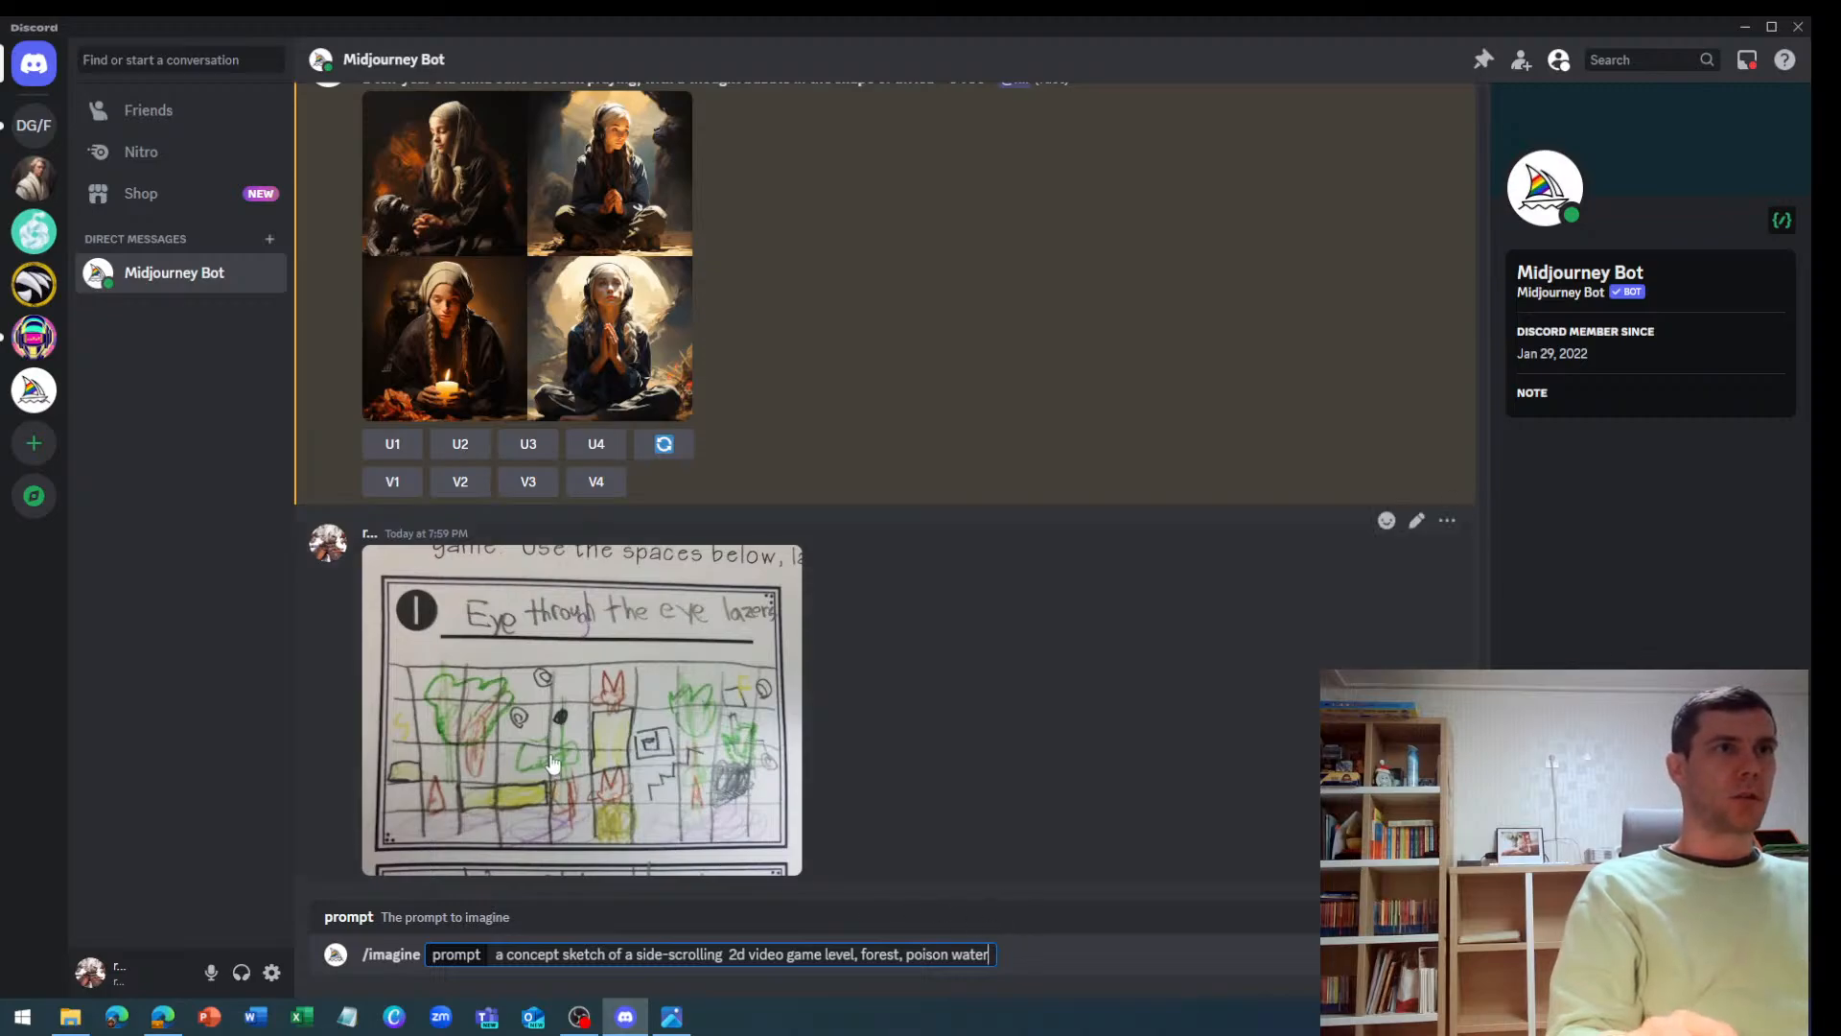
Append "--ar 16:9" to the imagine prompt, copy the whole prompt text and submit it to Midjourney
drag(497, 954, 1023, 954)
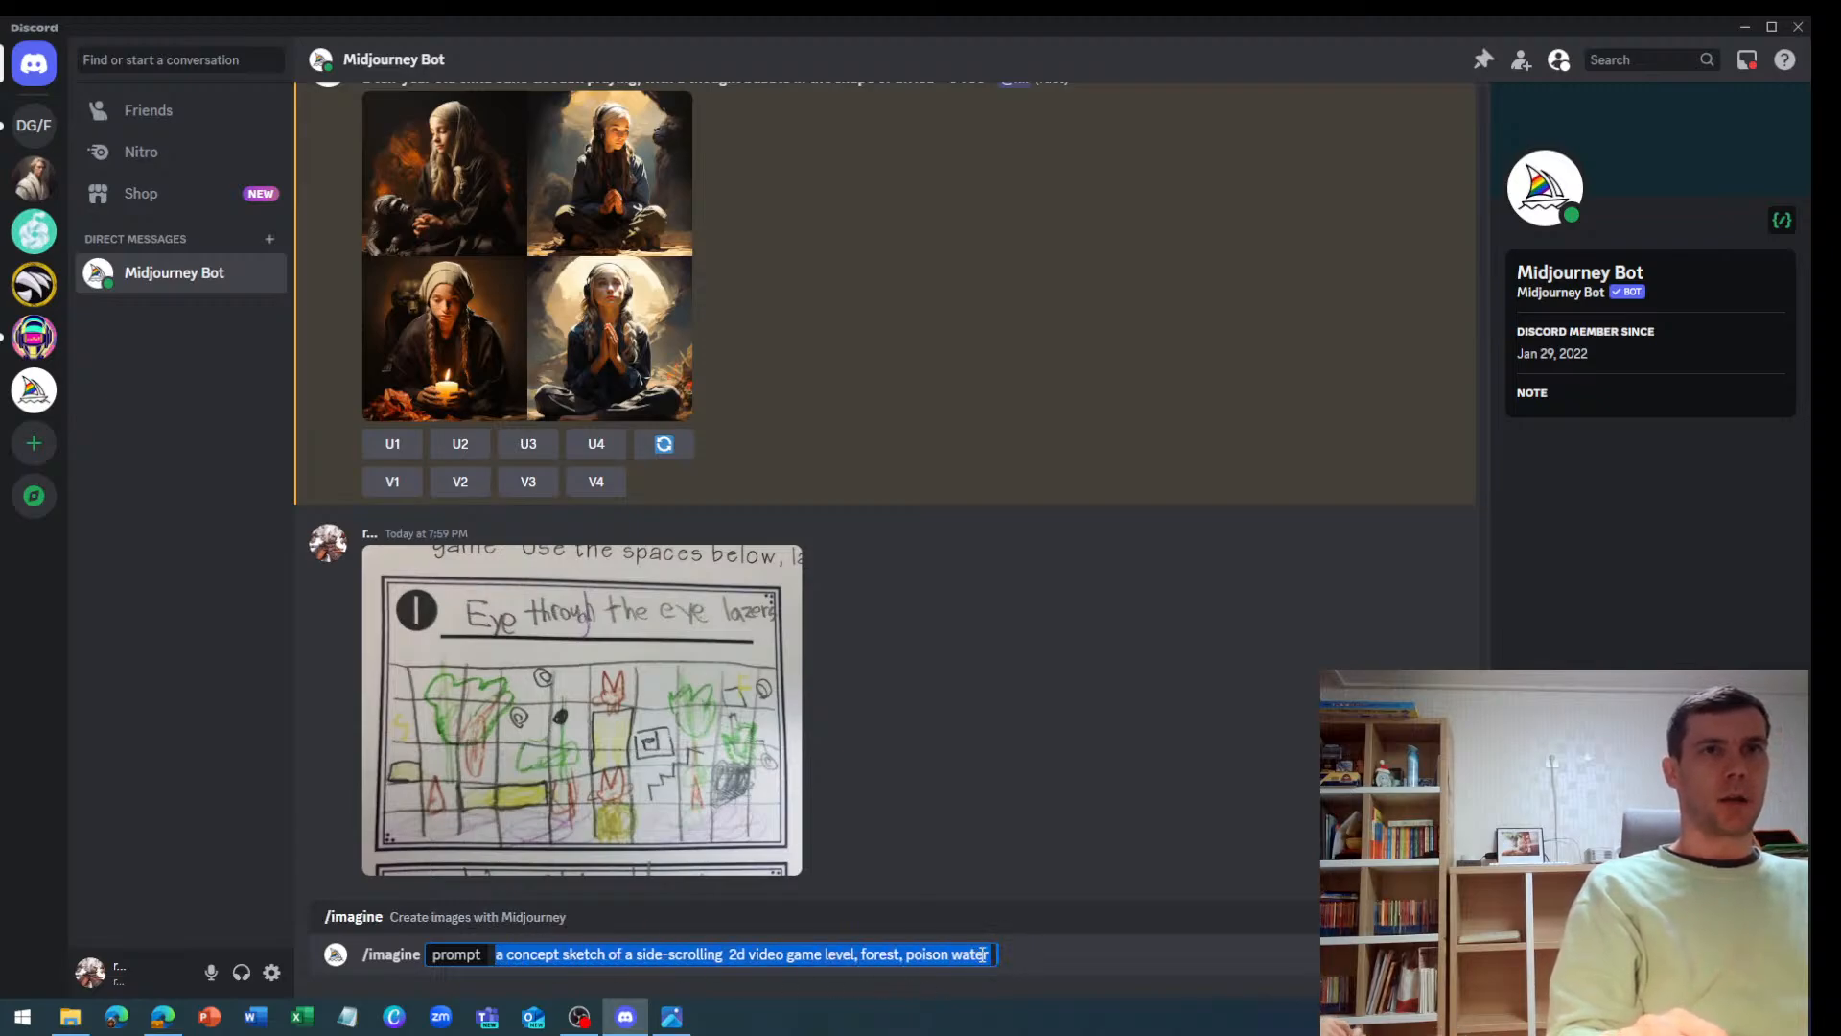
click(988, 954)
text(--a)
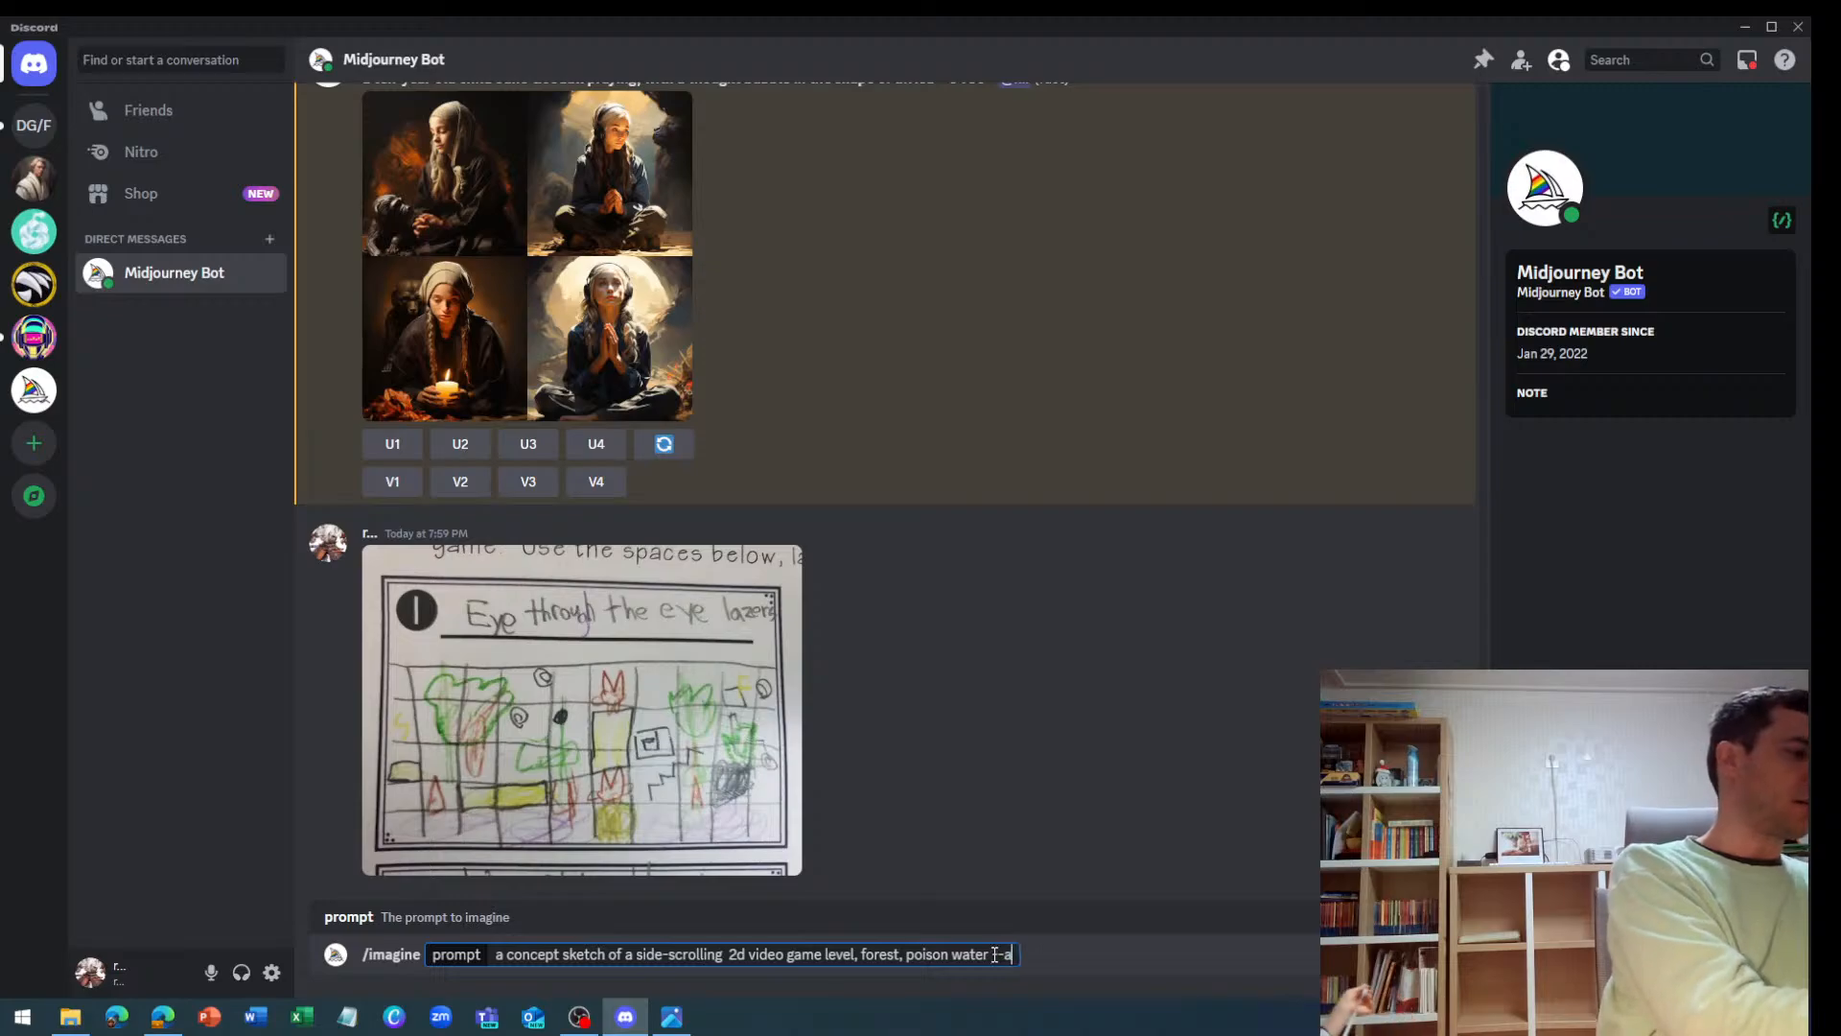
text(r)
text( 16:)
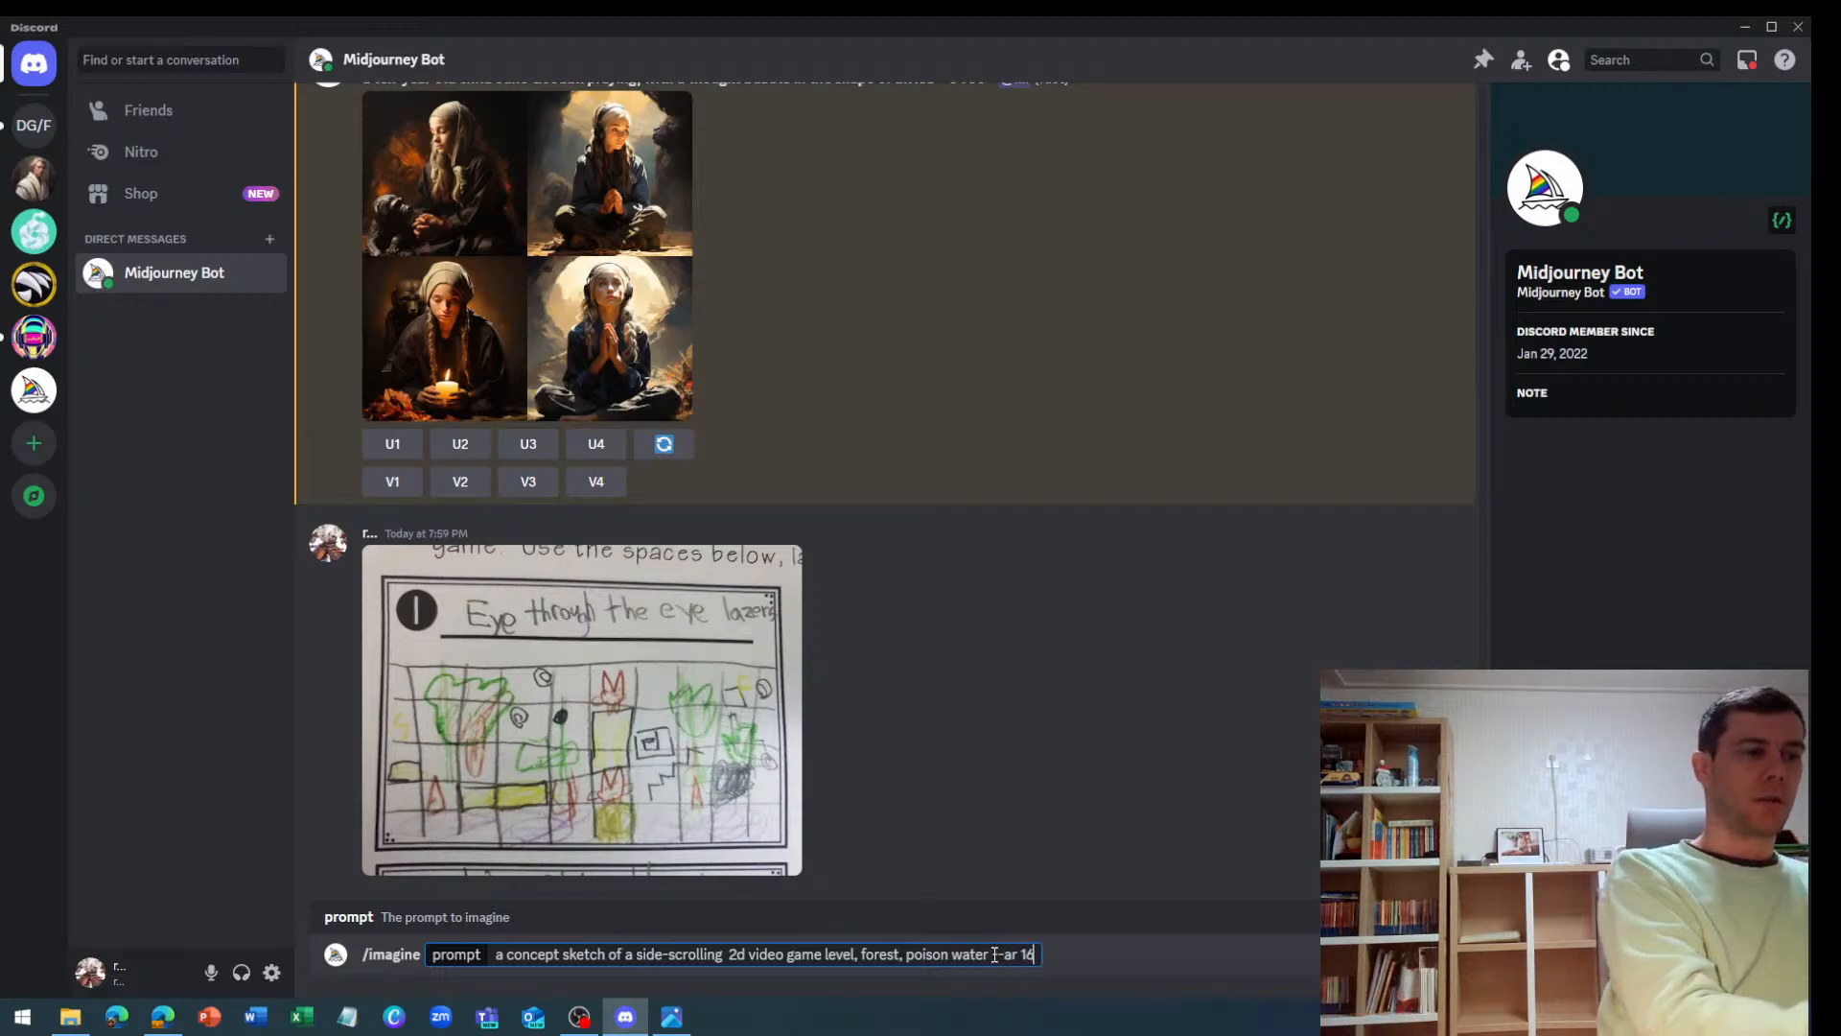
text(9)
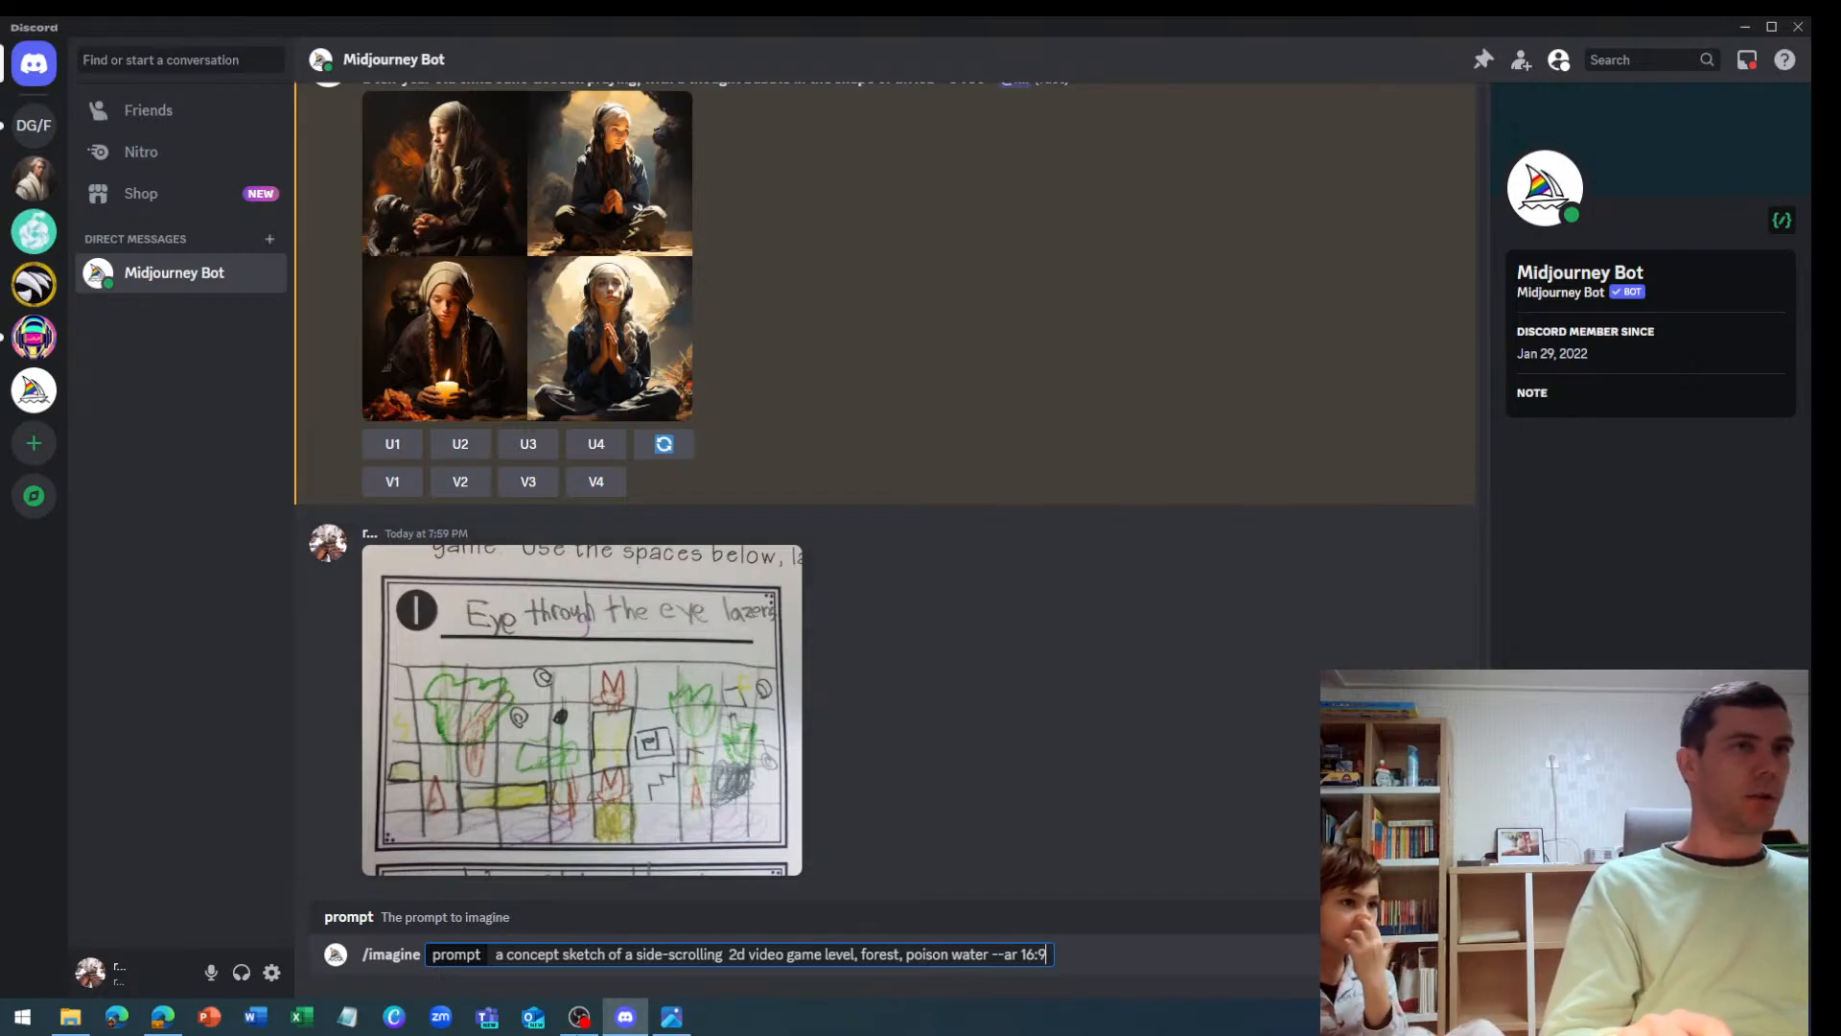
drag(493, 954, 1047, 956)
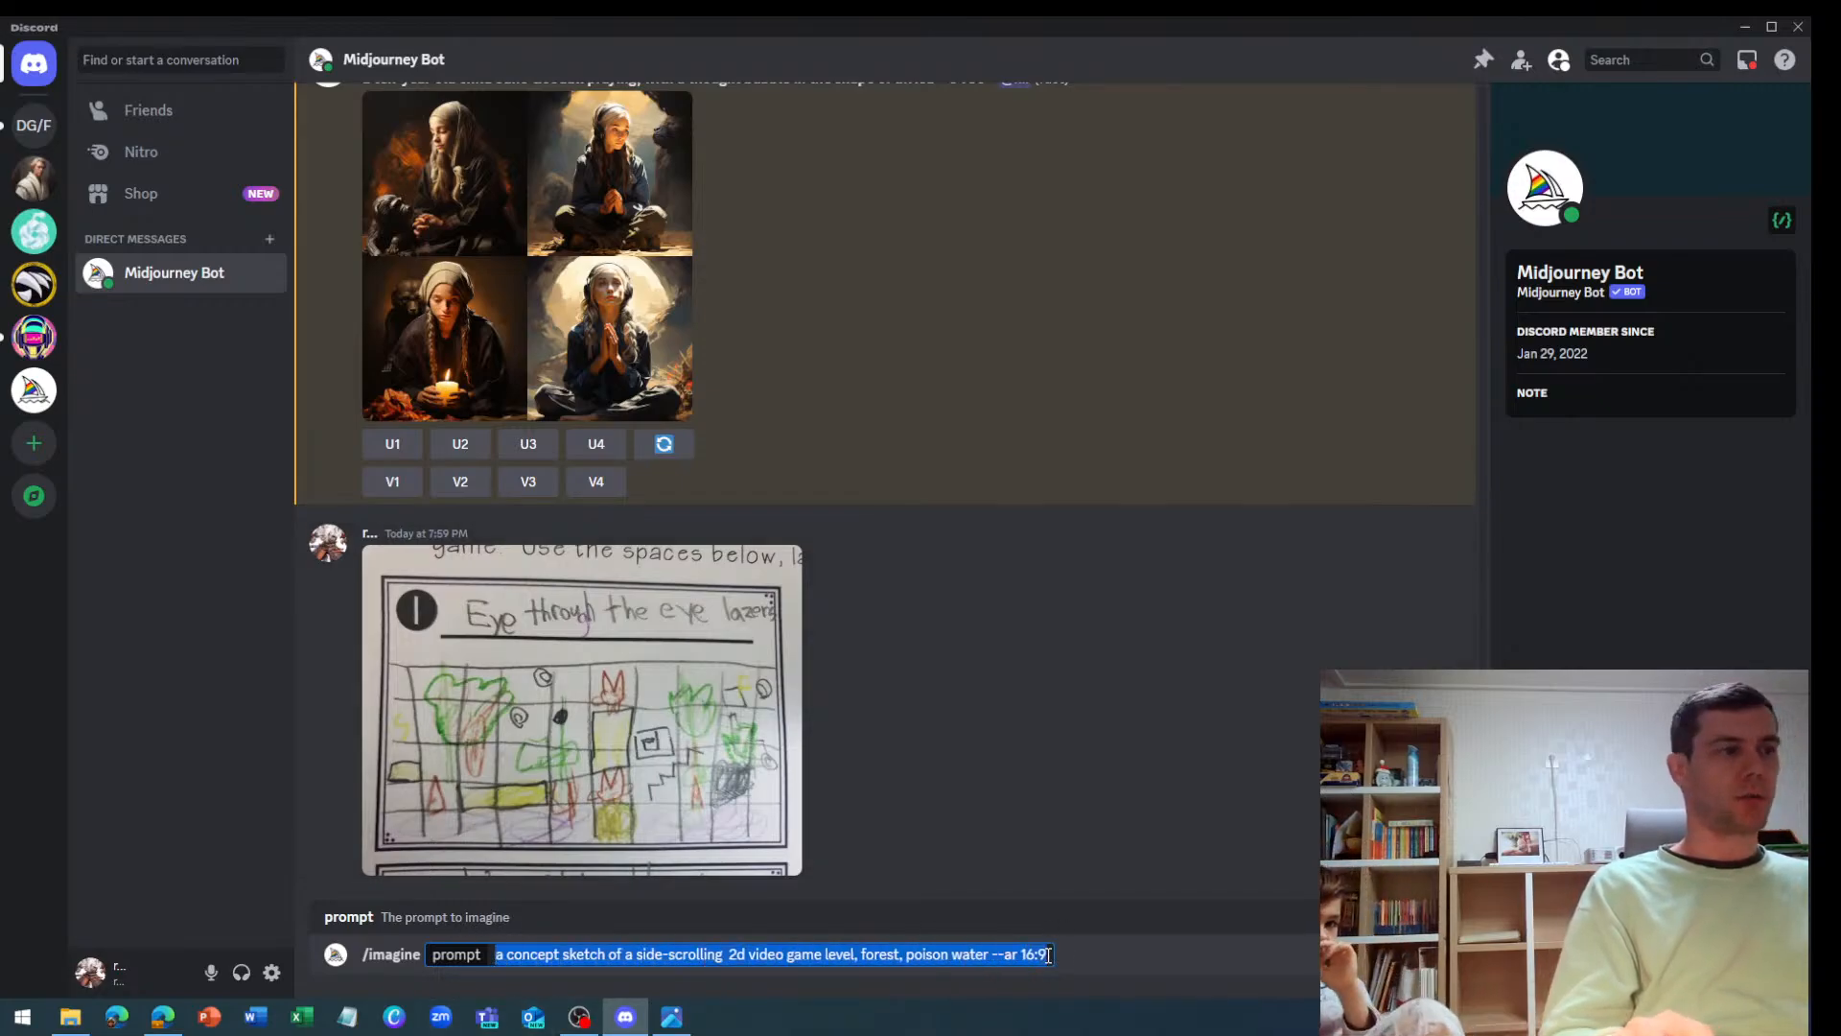
key(Return)
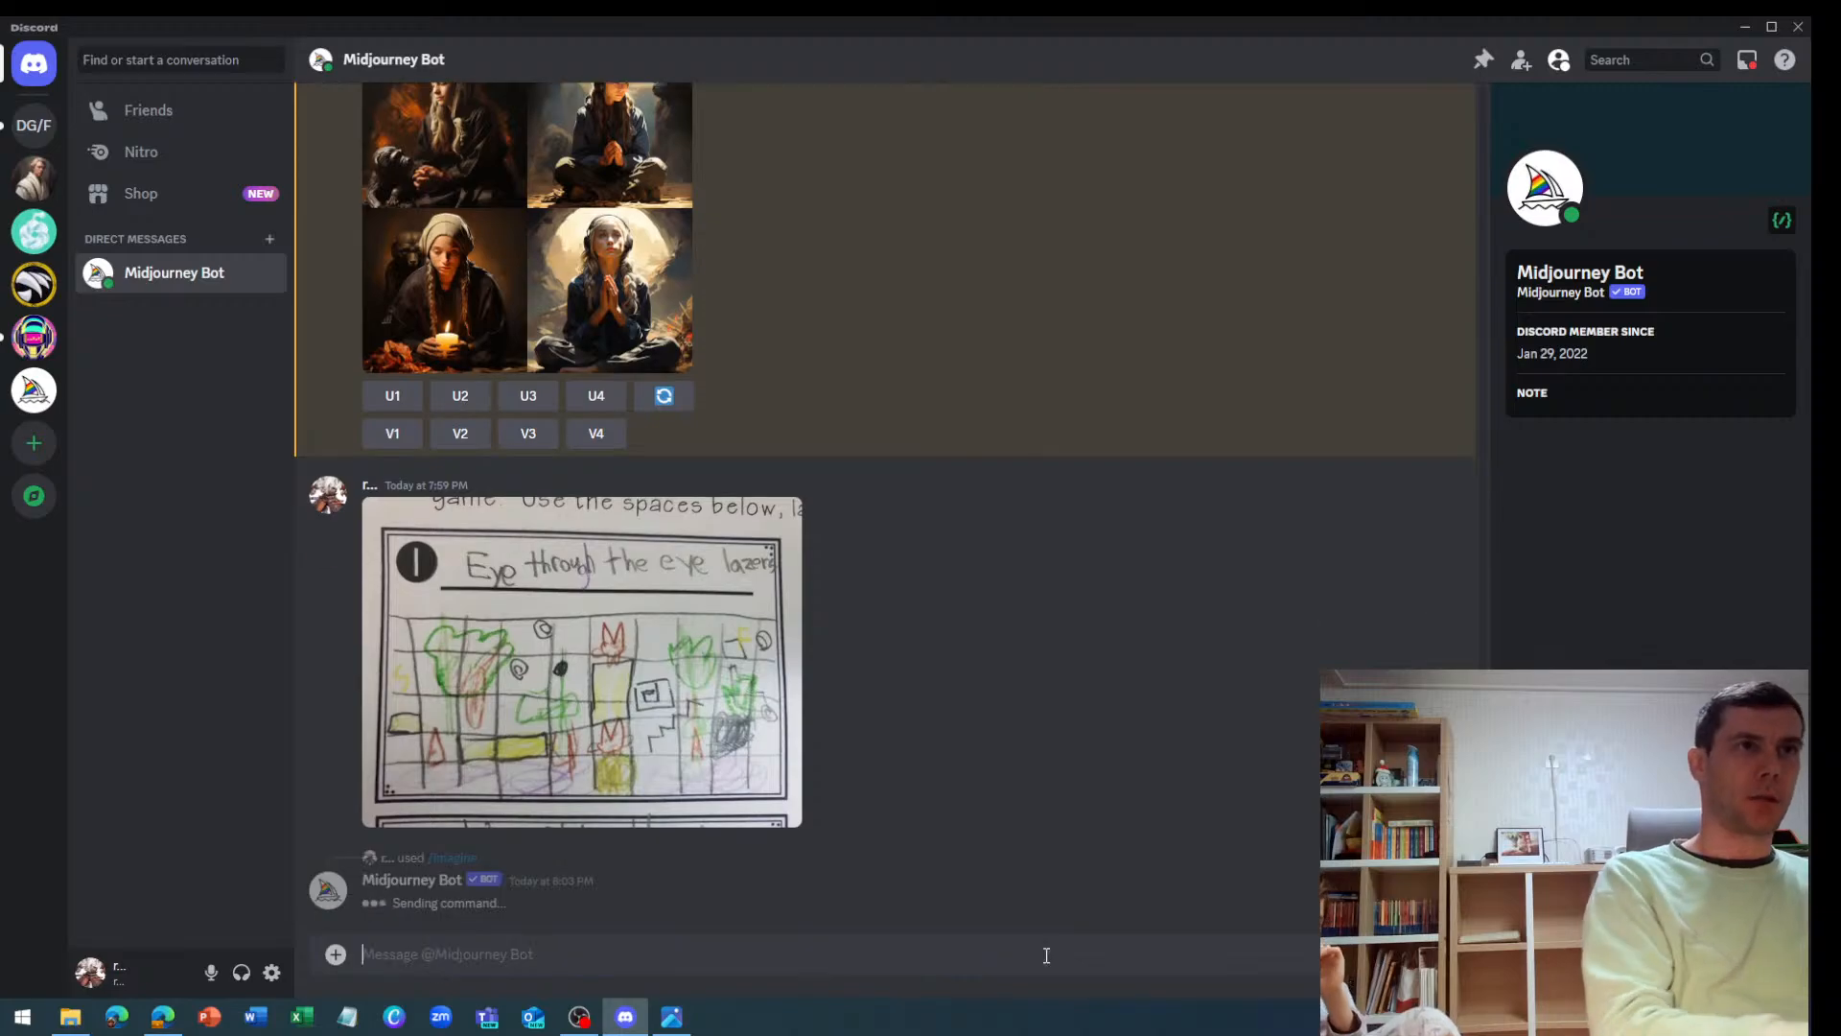
Submit the same imagine prompt again with the level 1 sketch's image link placed in front of the text
text(/imagine prompt a concept sketch of a side-scrolling  2d video game level, forest, poison water --ar 16:9)
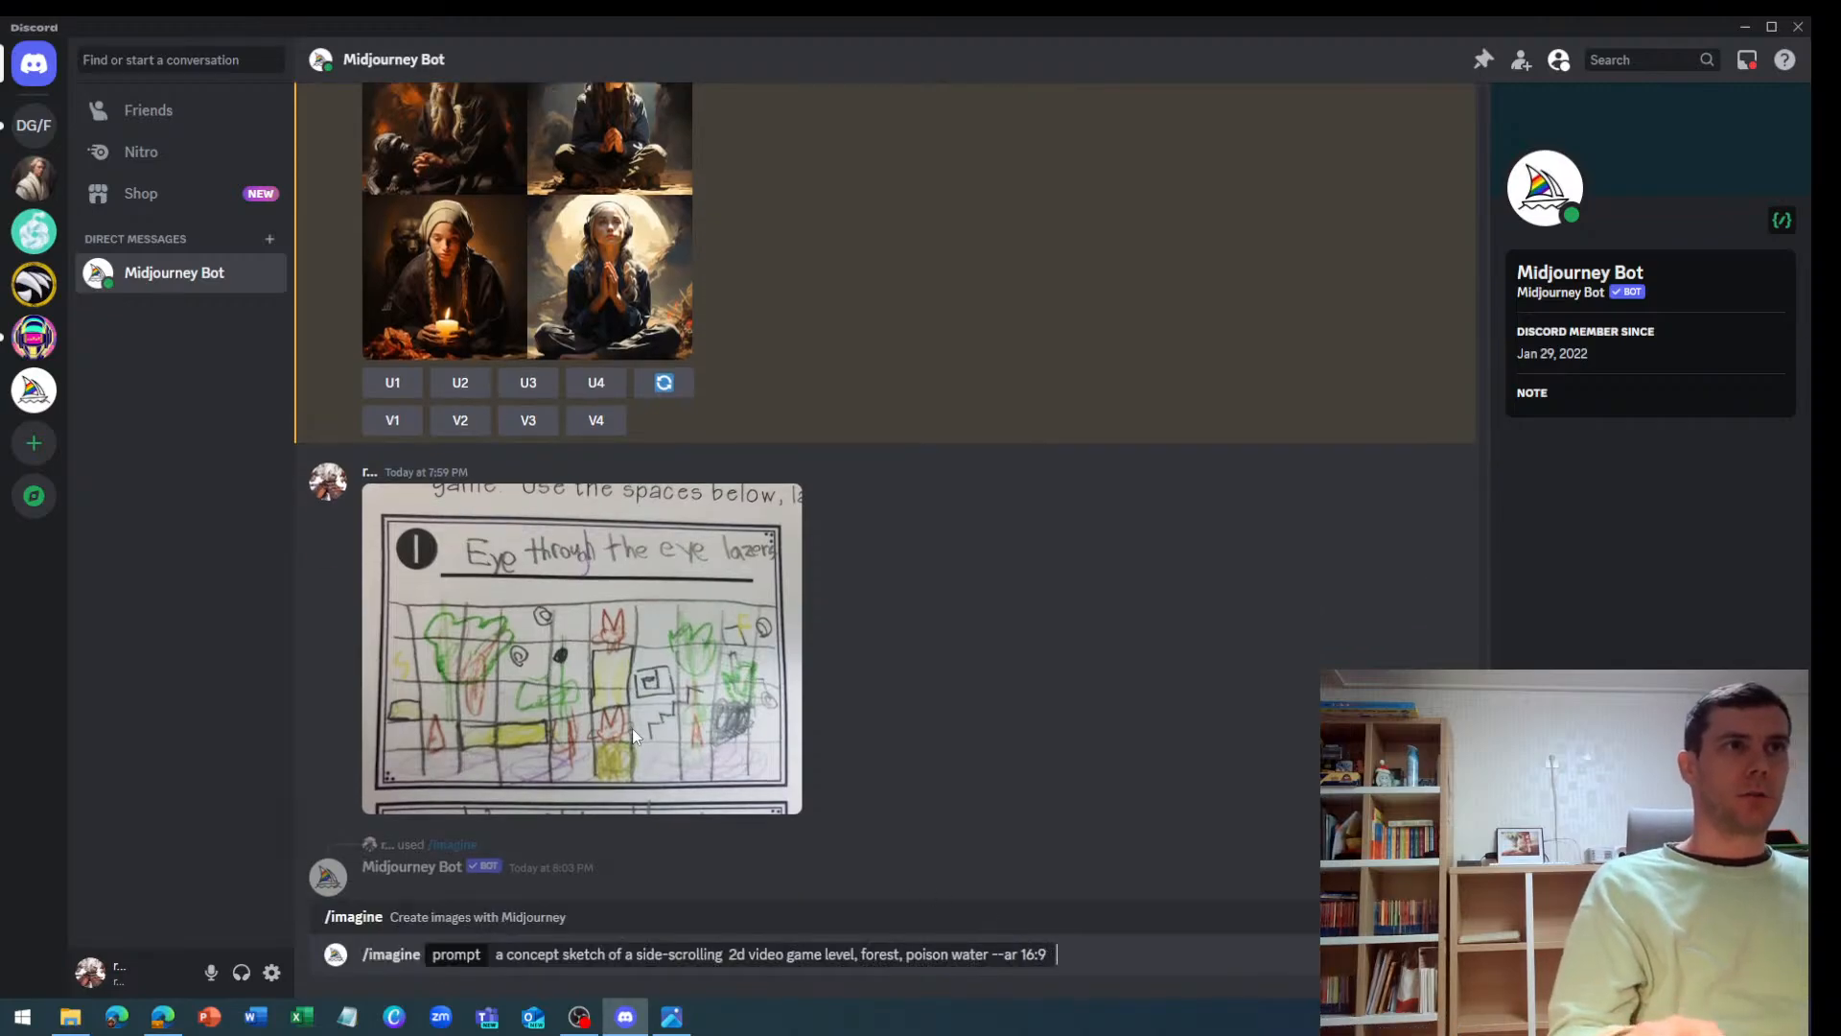
drag(488, 806, 586, 936)
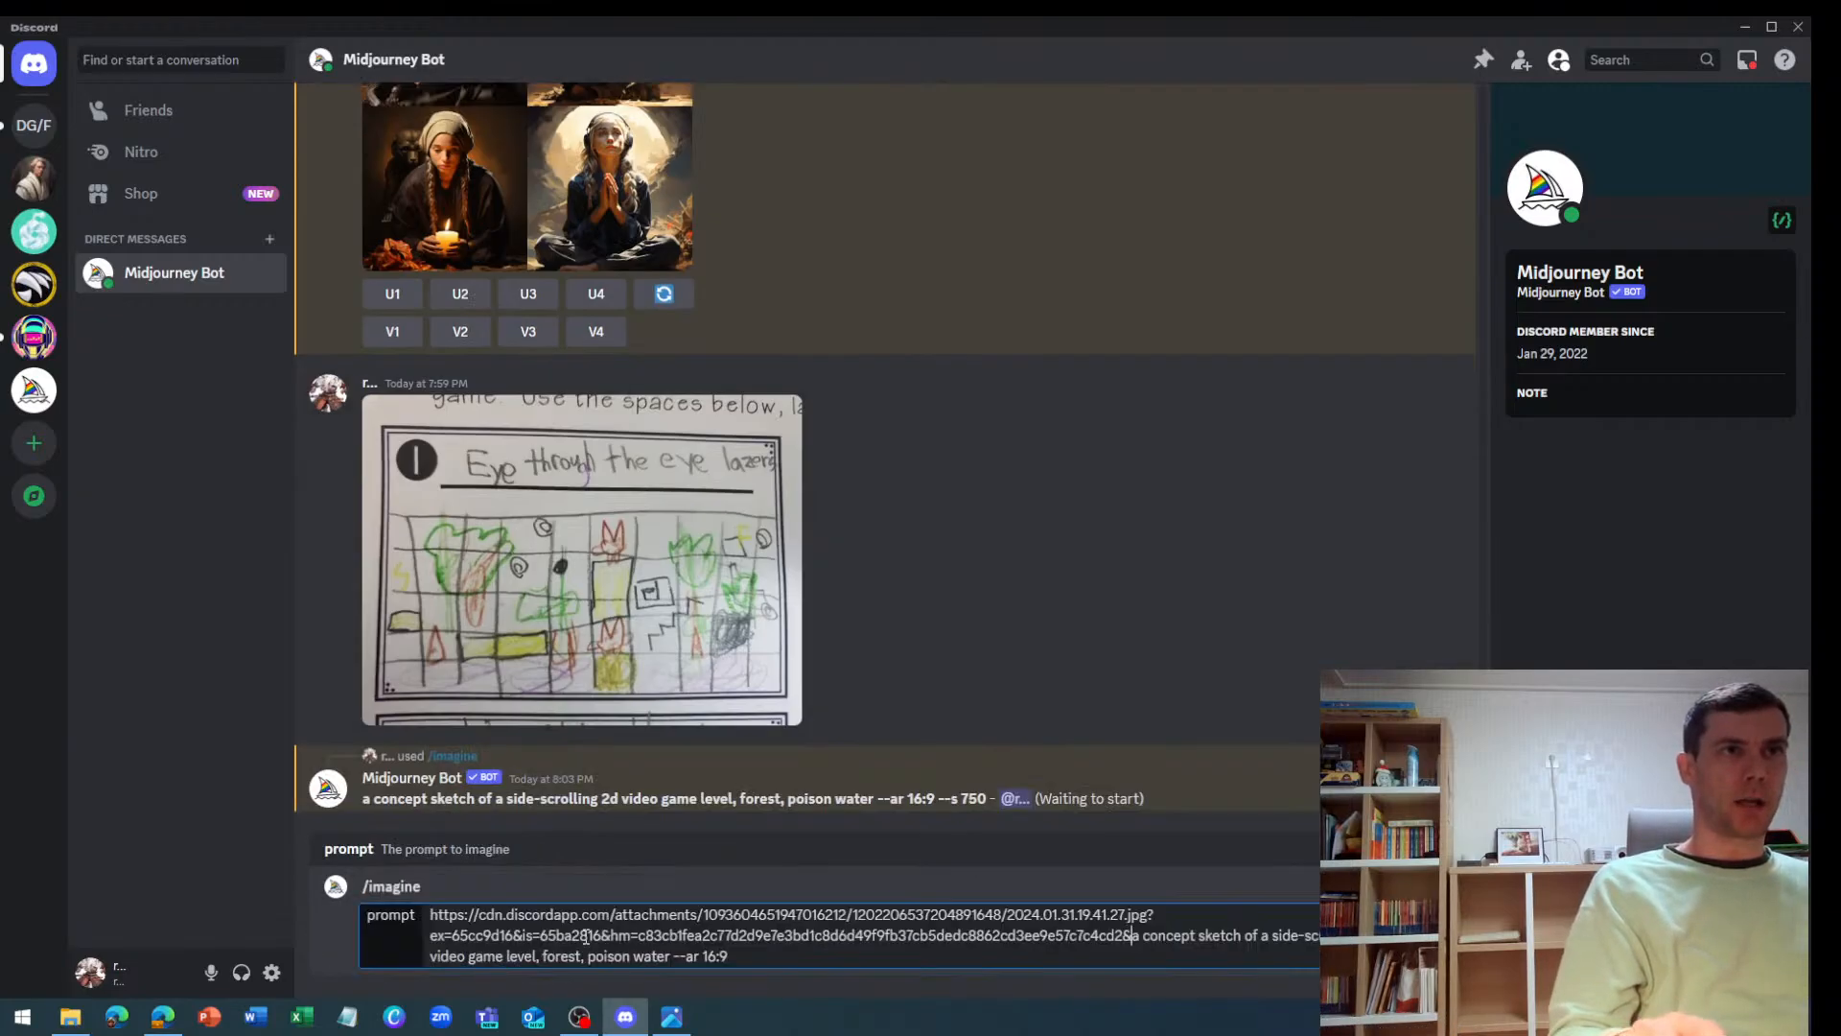
key(Return)
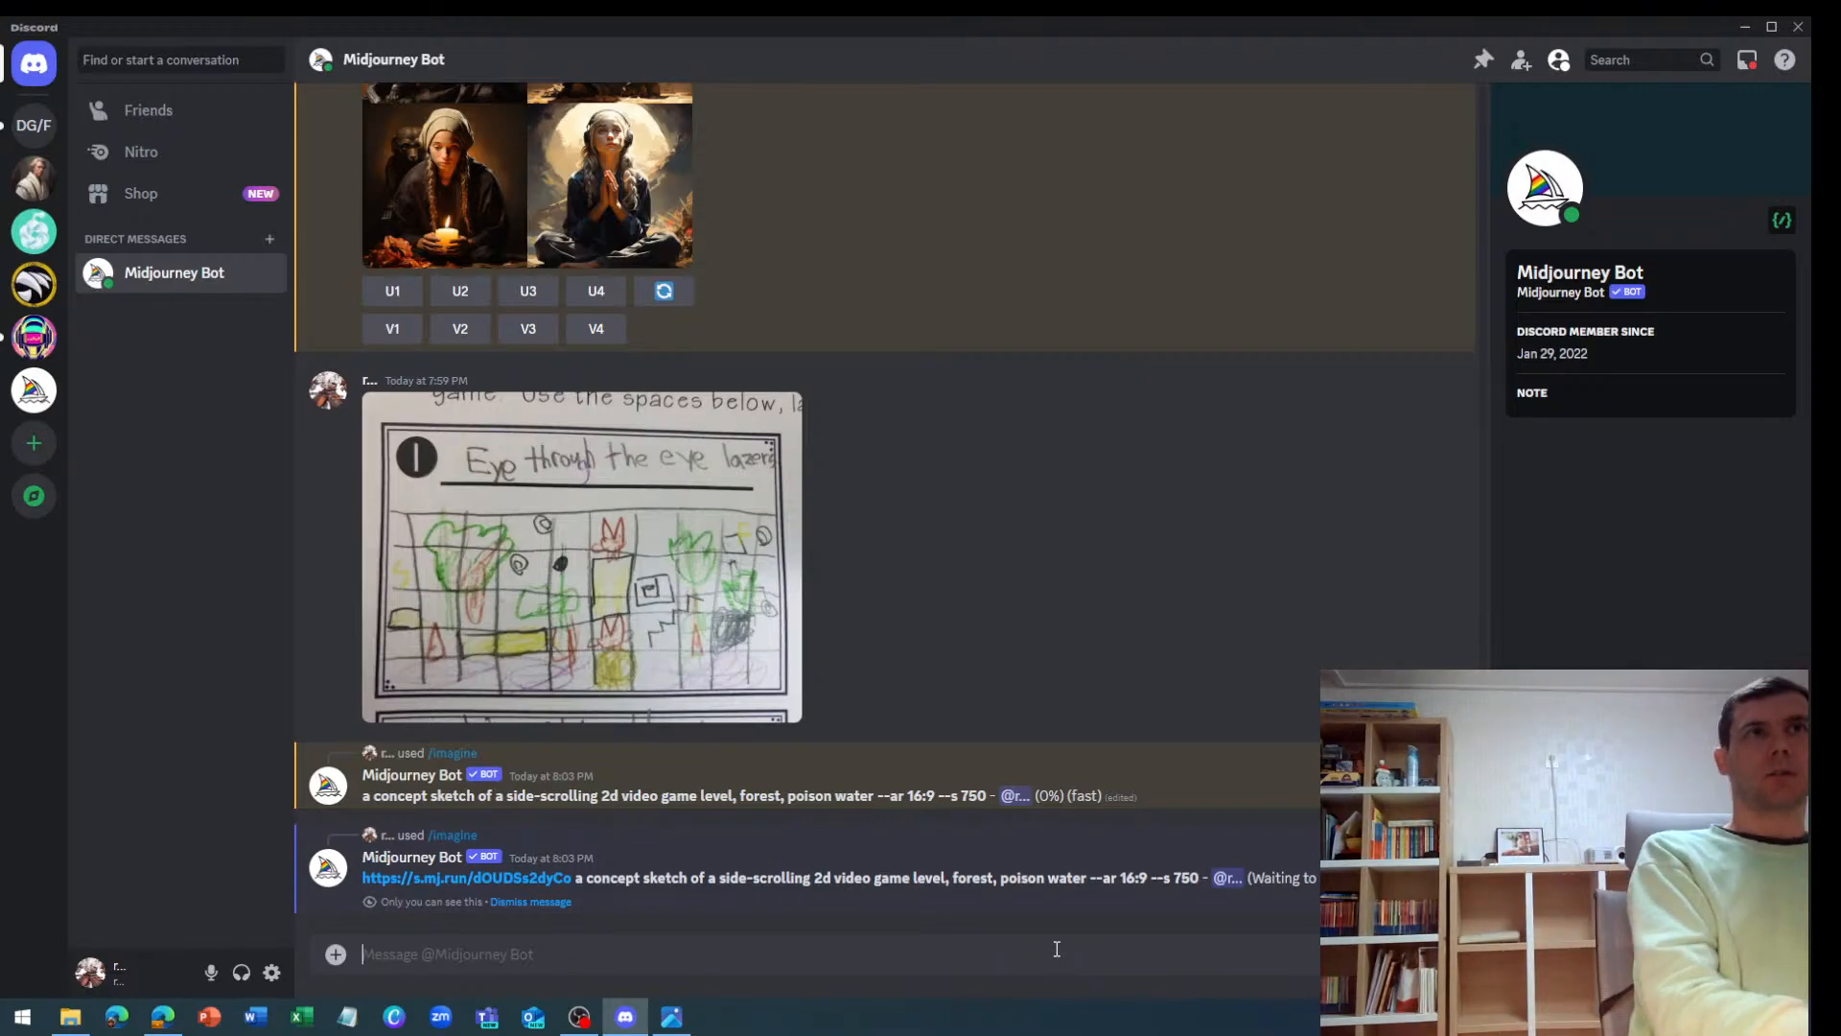
Upload the level 2 sketch 2024.01.31.19.41.29.jpg and send it to the Midjourney Bot chat
click(339, 953)
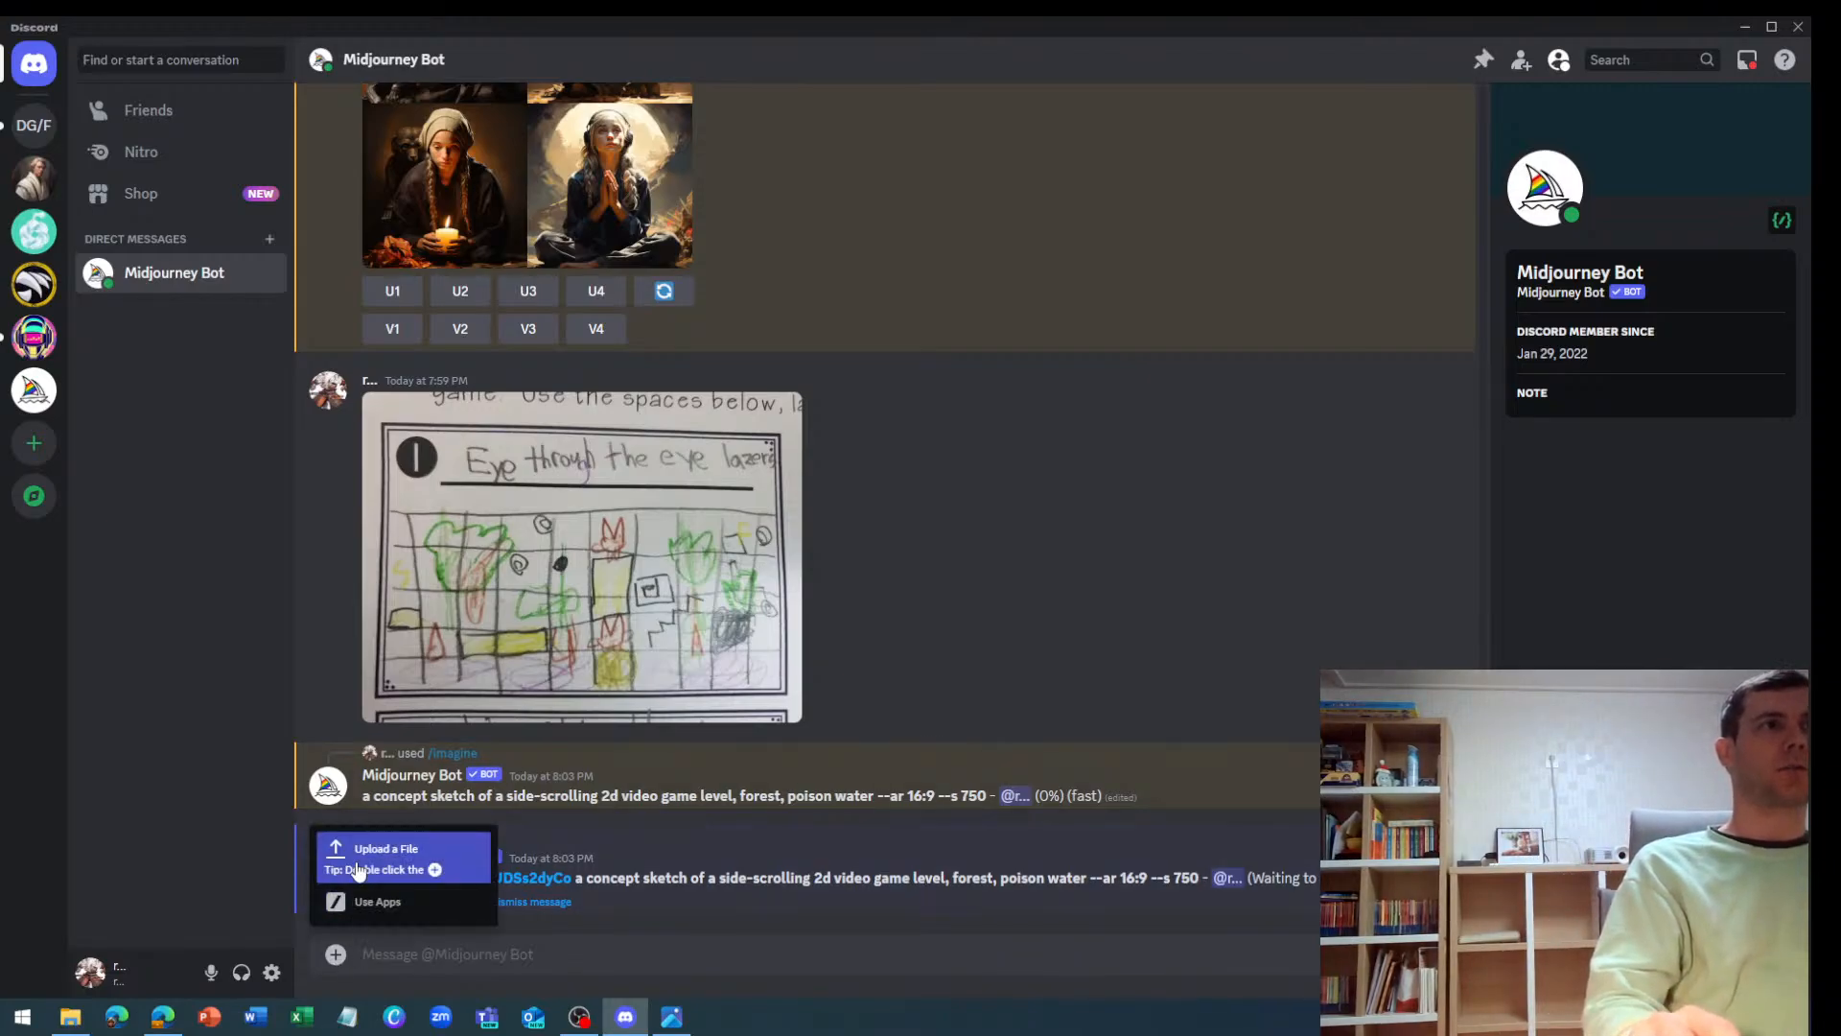
click(358, 867)
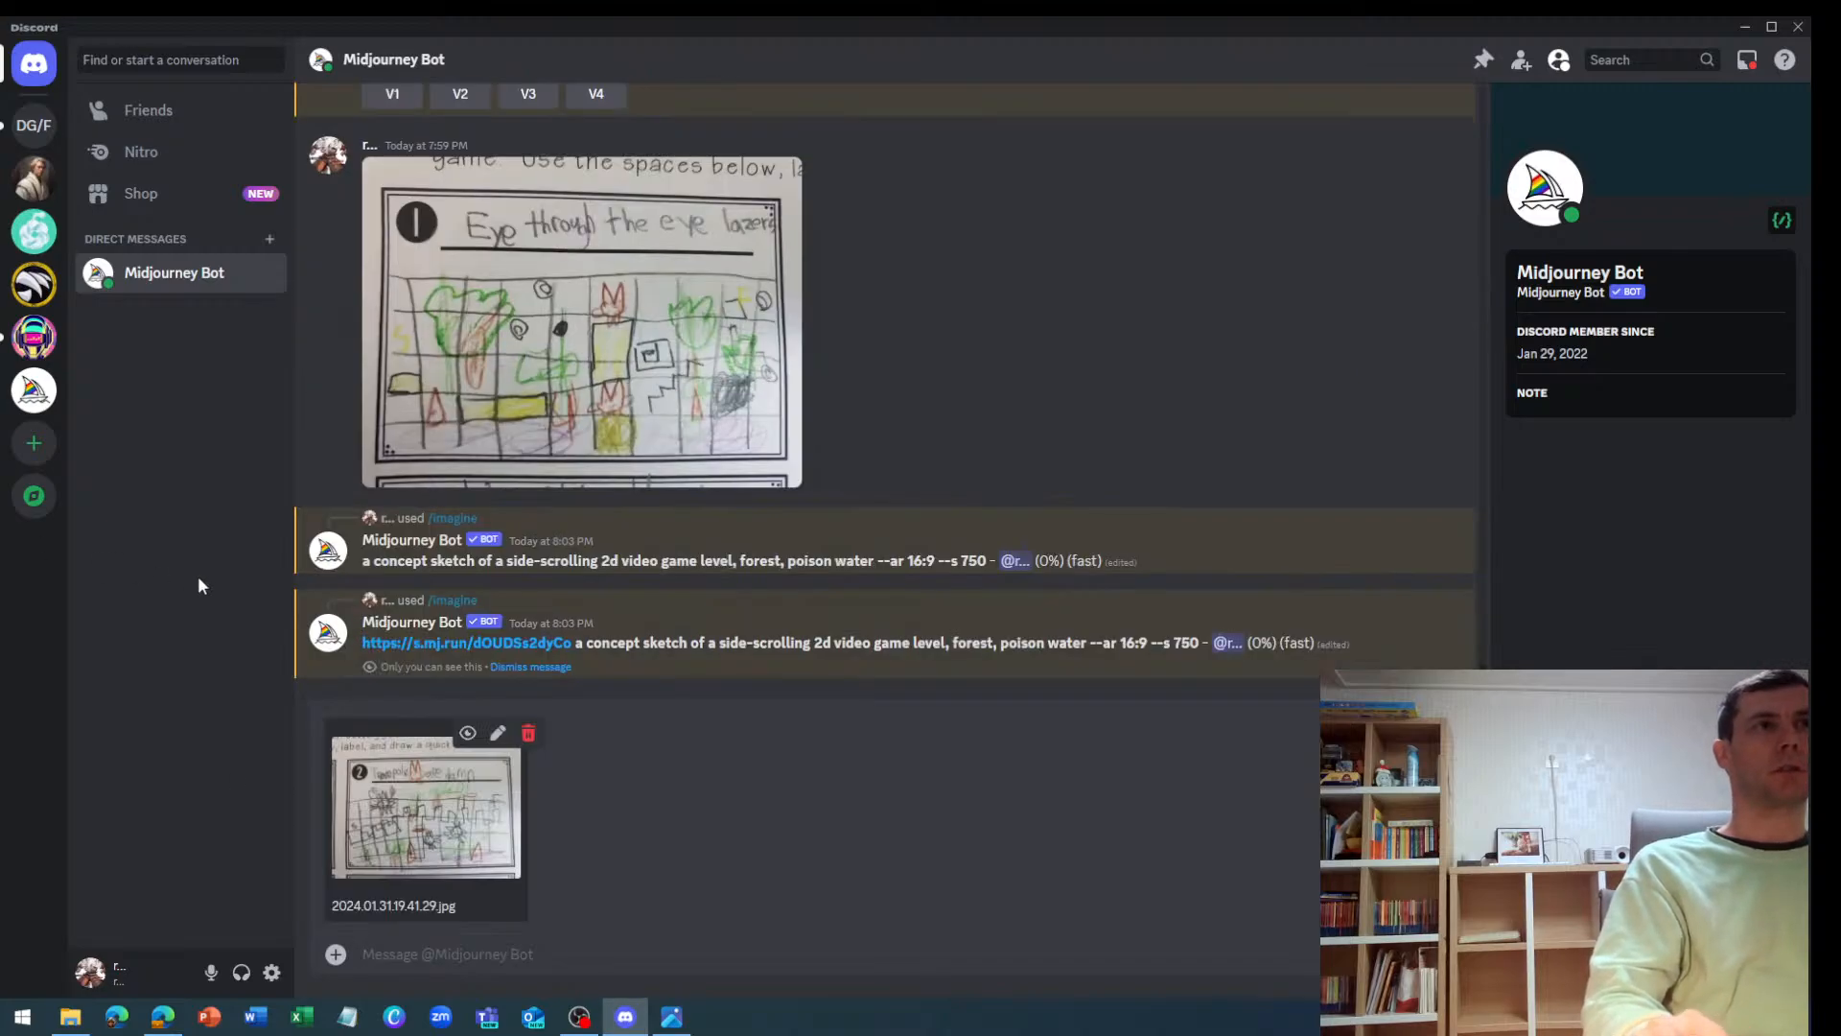
key(Return)
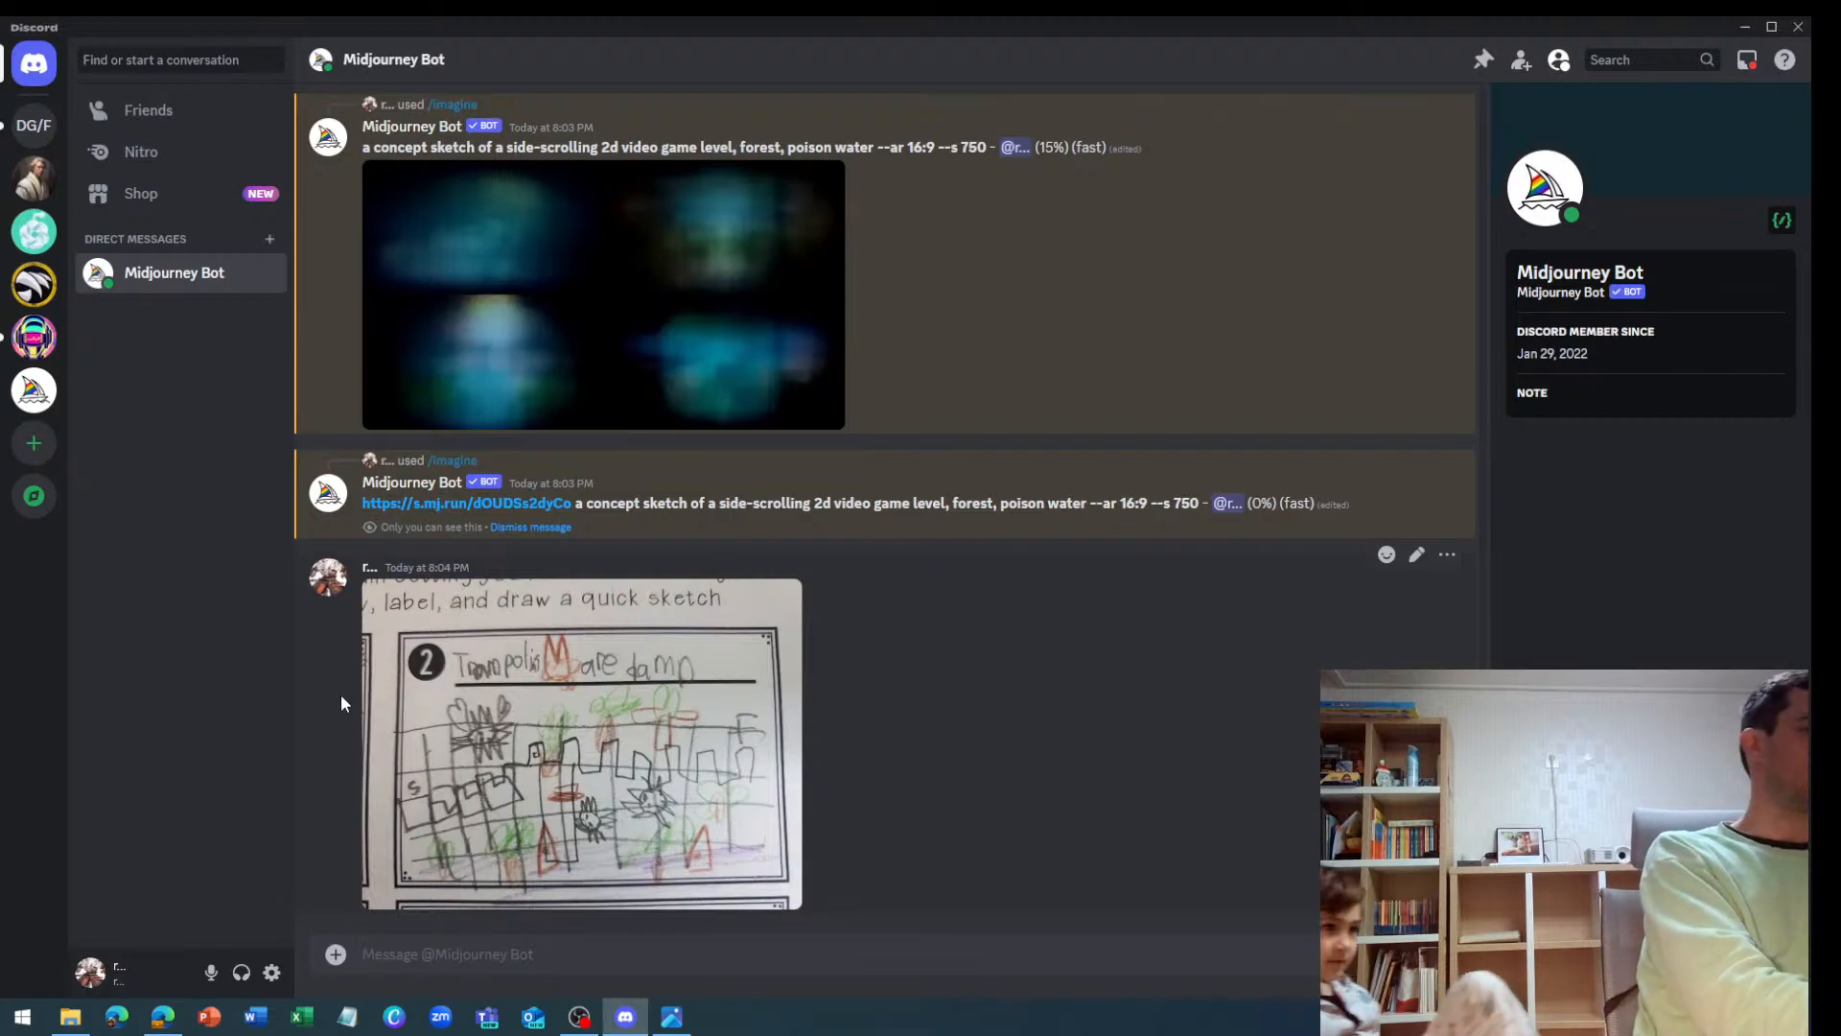
key(Up)
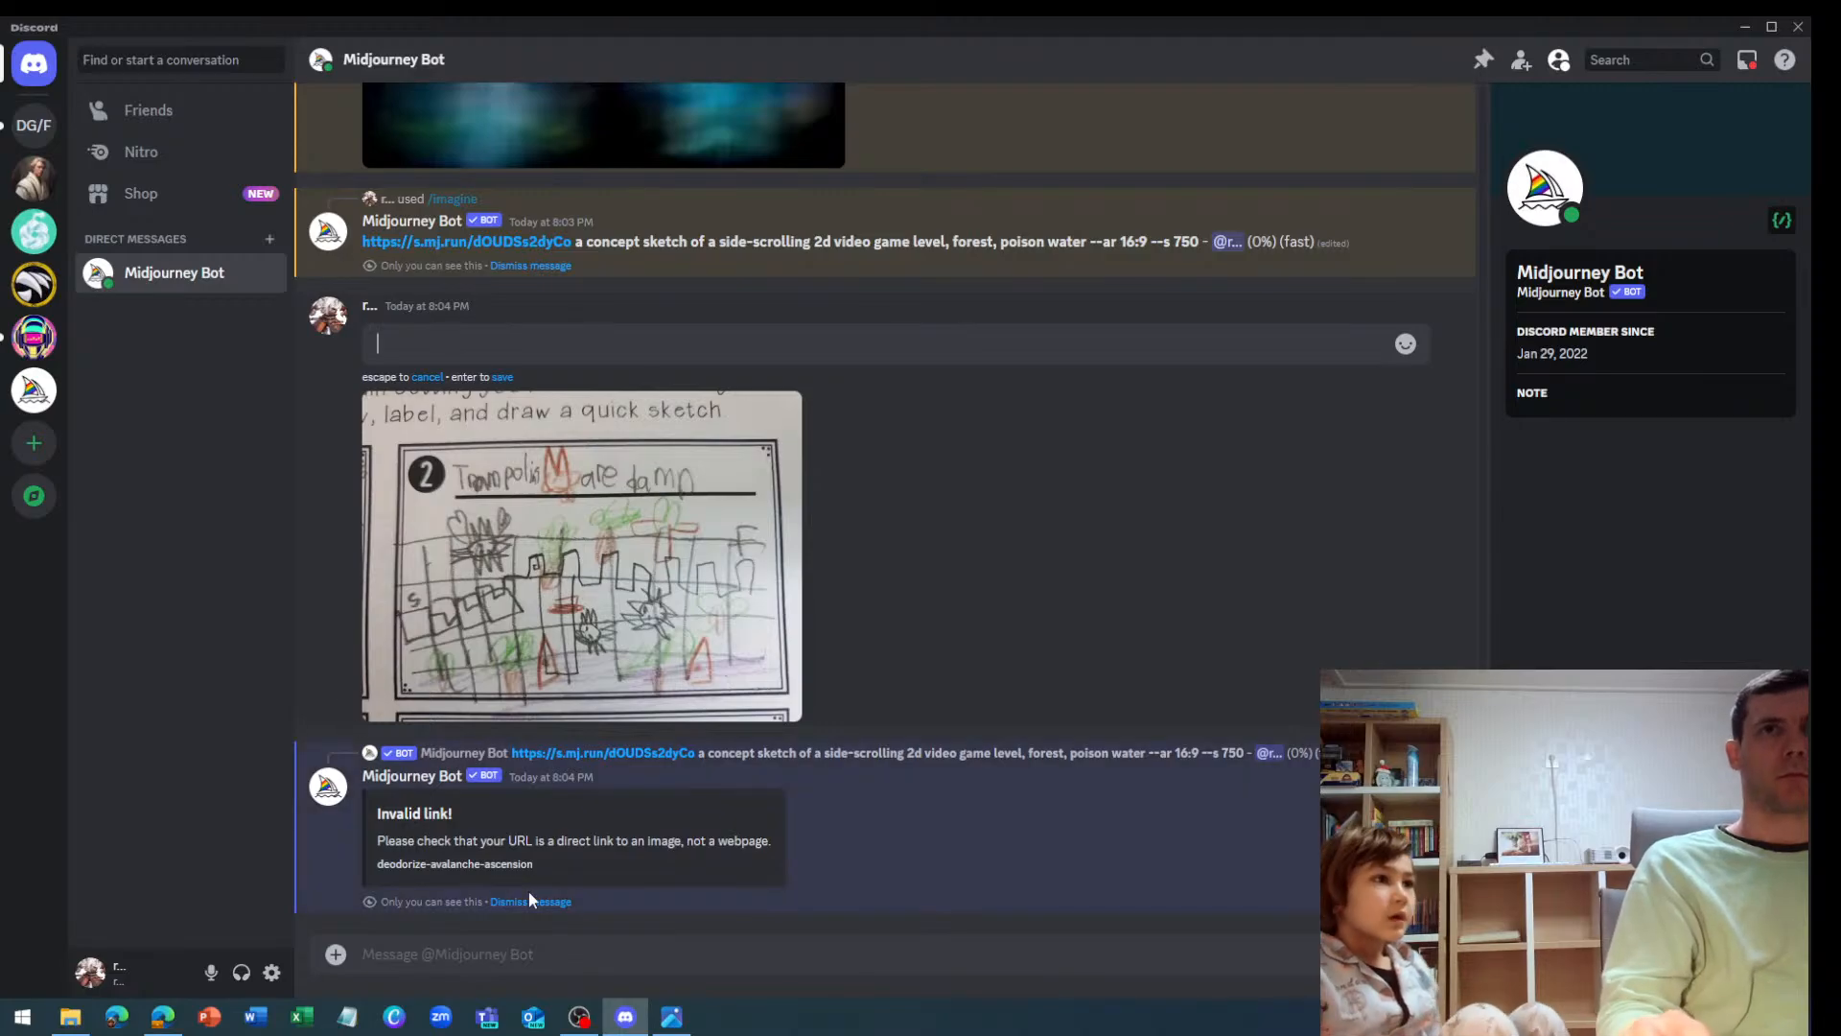
click(500, 963)
scroll(664, 647, up, 10)
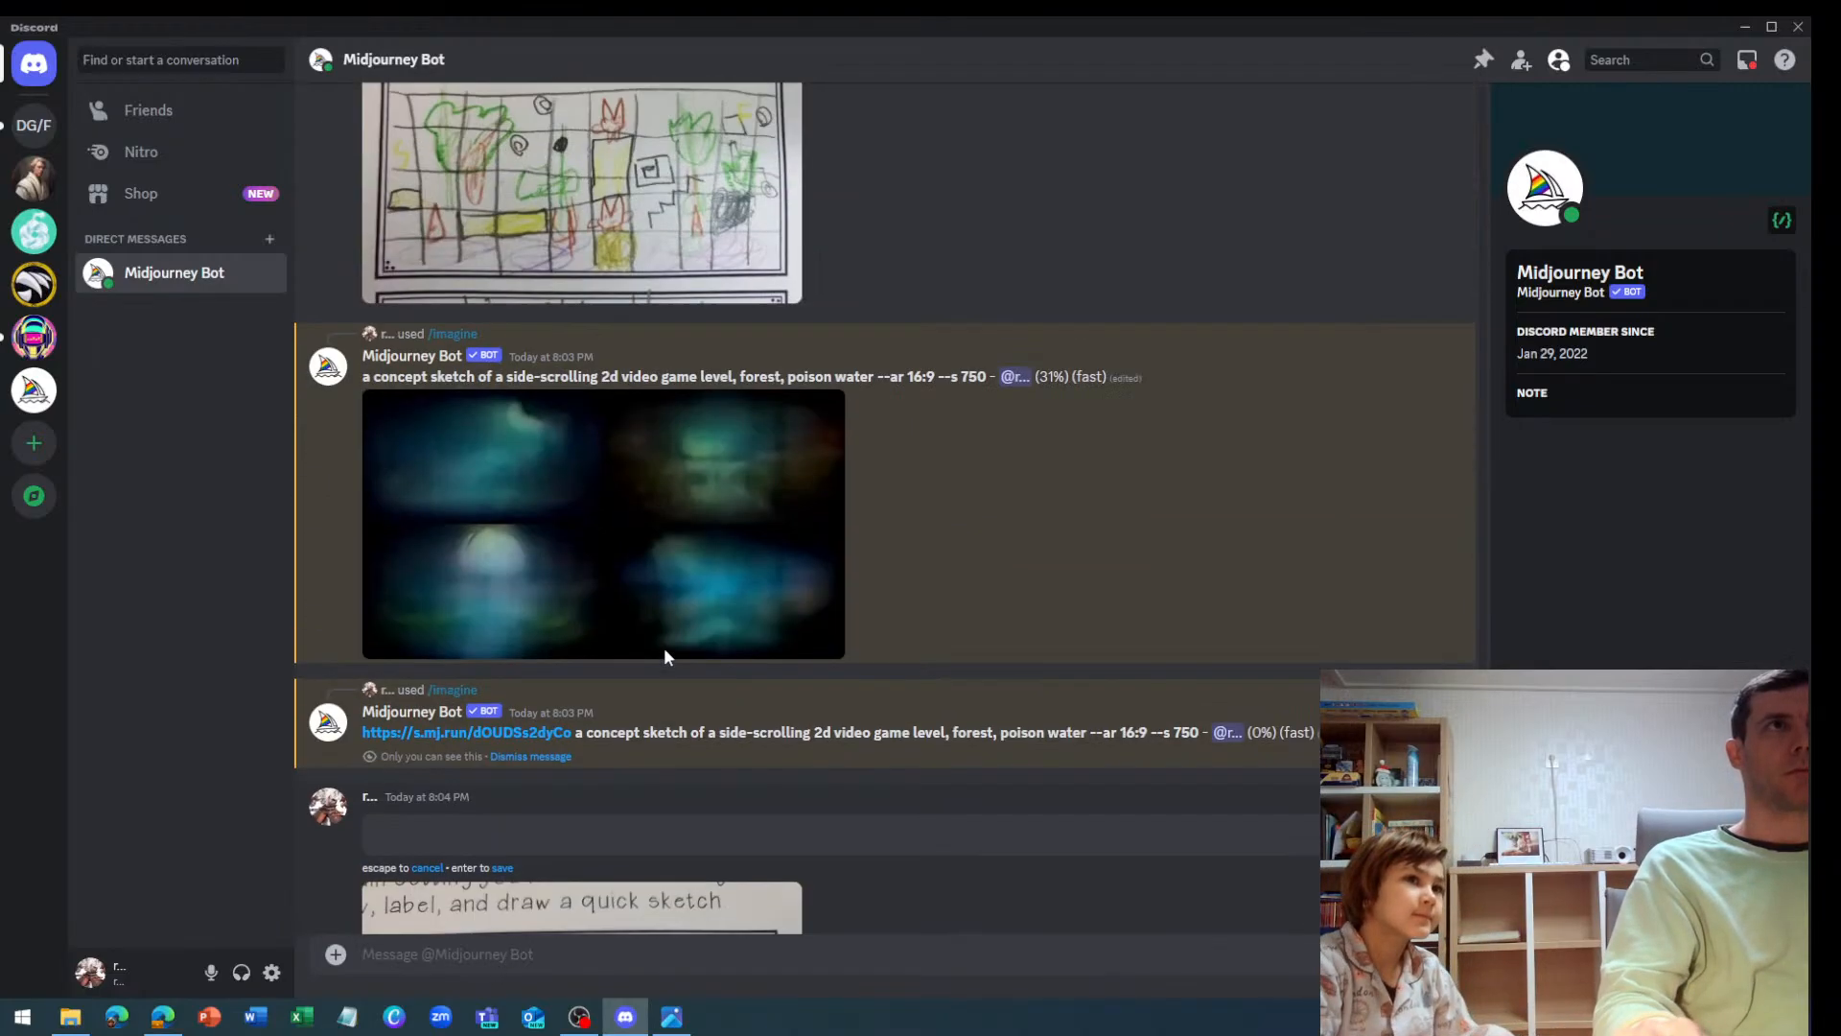
scroll(669, 642, down, 10)
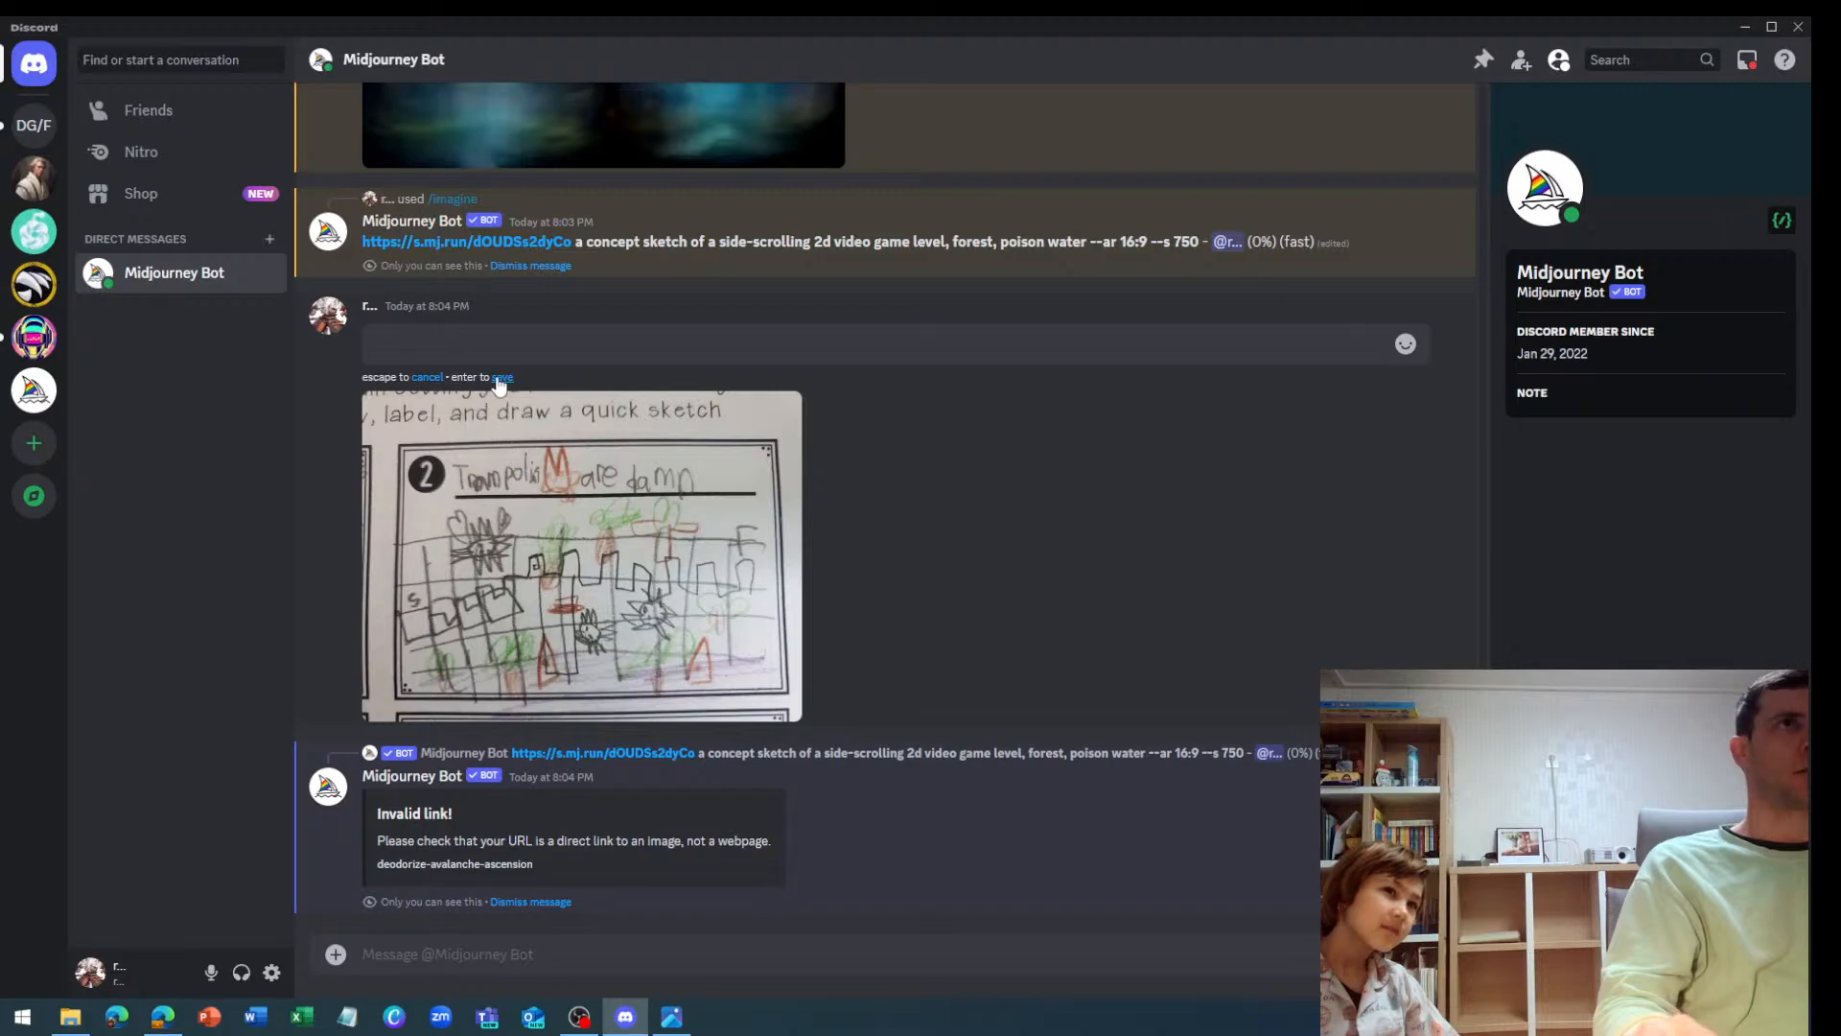
click(428, 378)
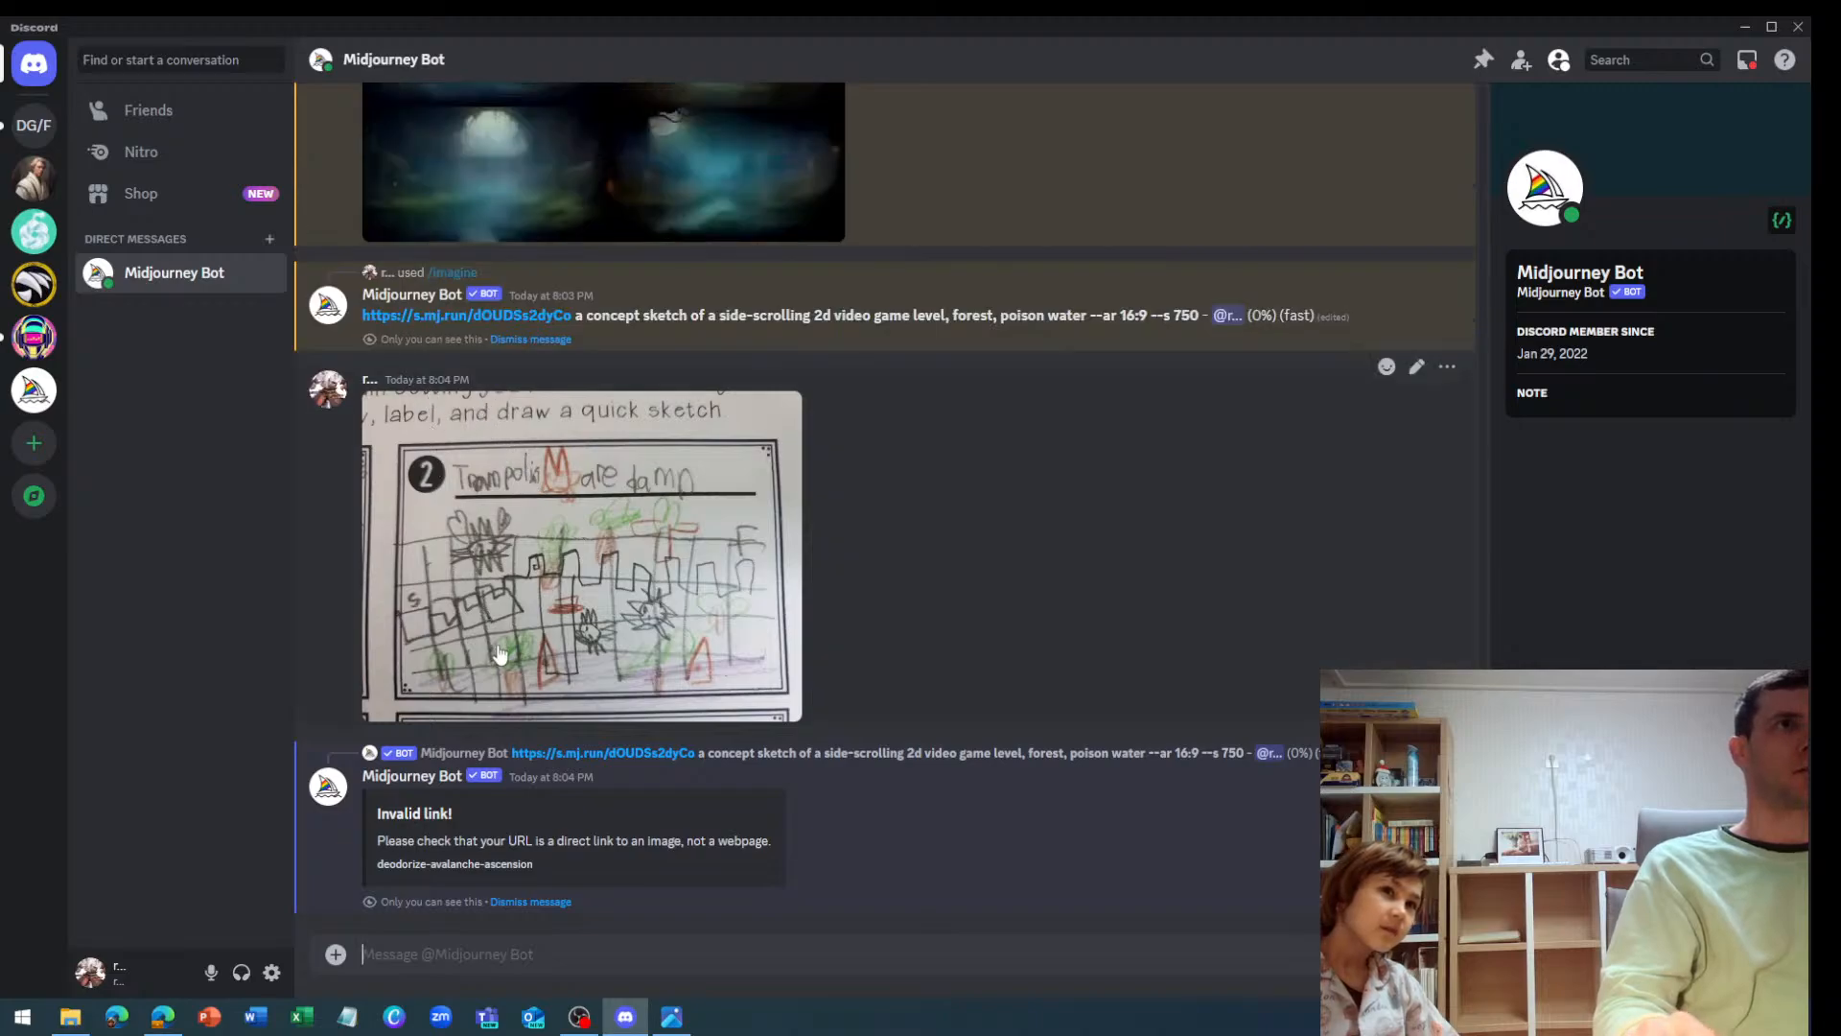
Start a new /imagine command and enter "electo bomb" as its prompt text
text([)
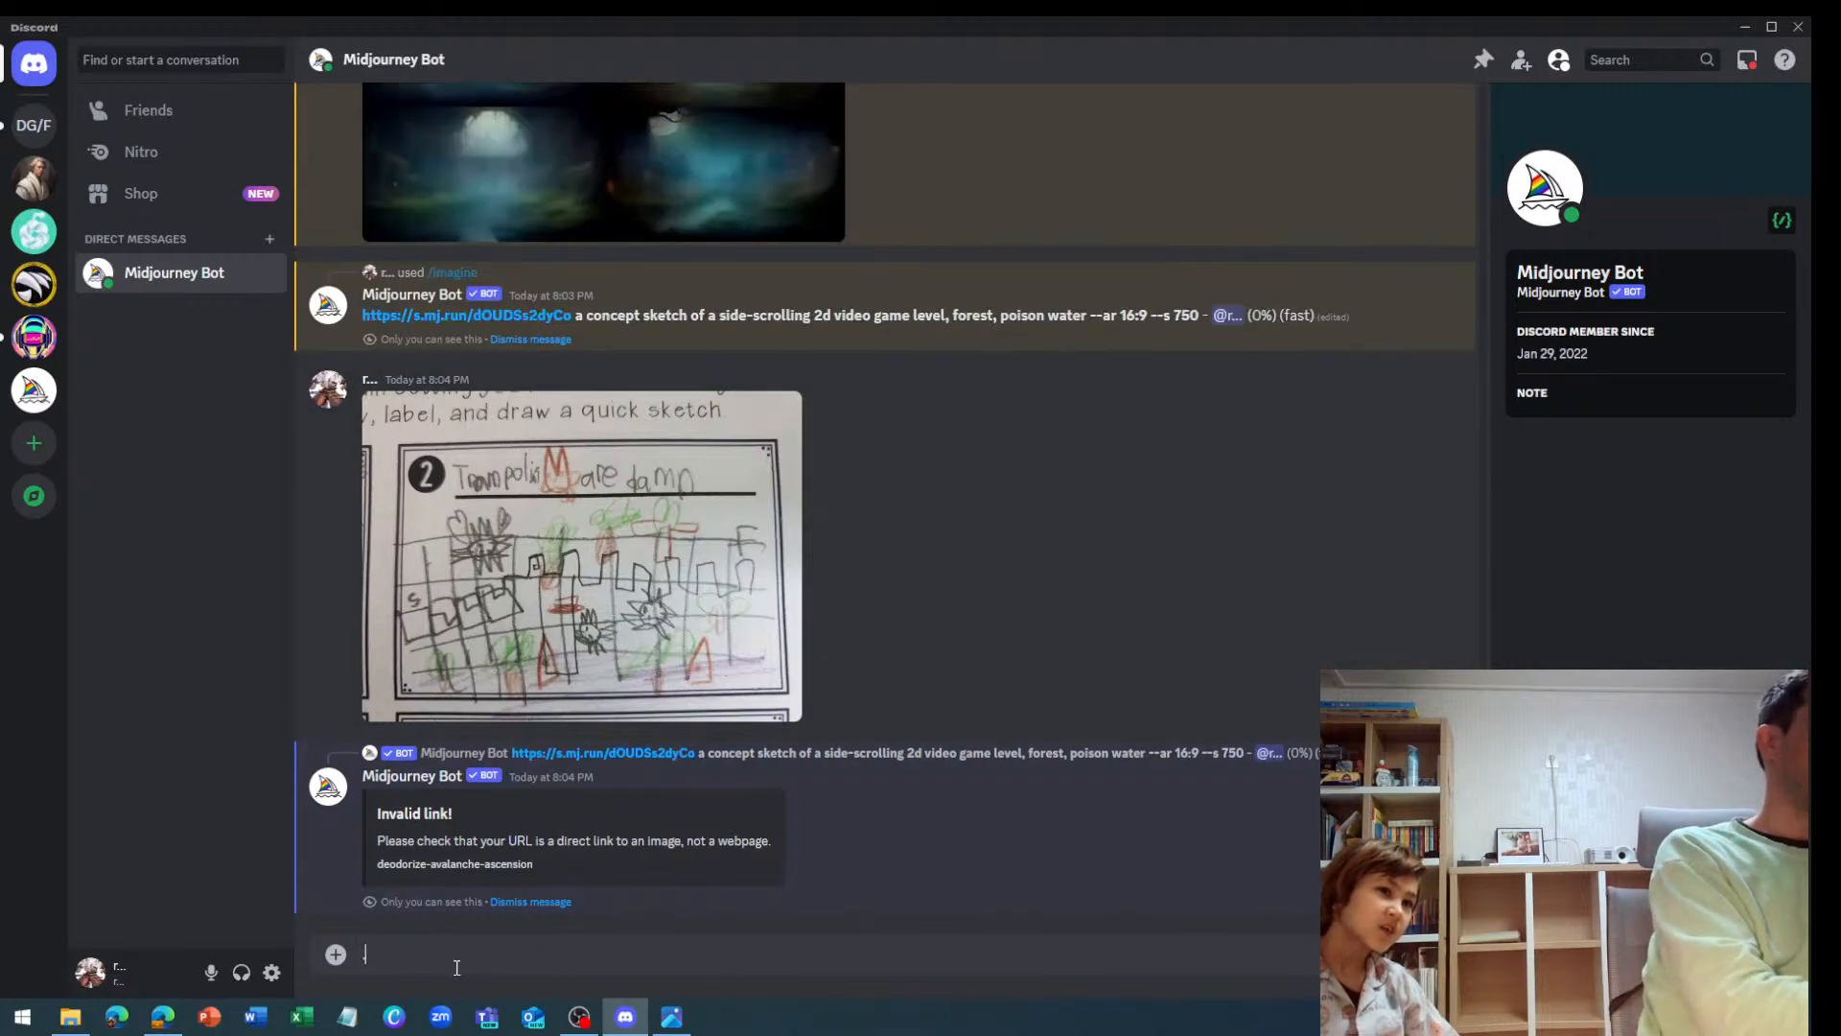
key(BackSpace)
text(/im)
key(Return)
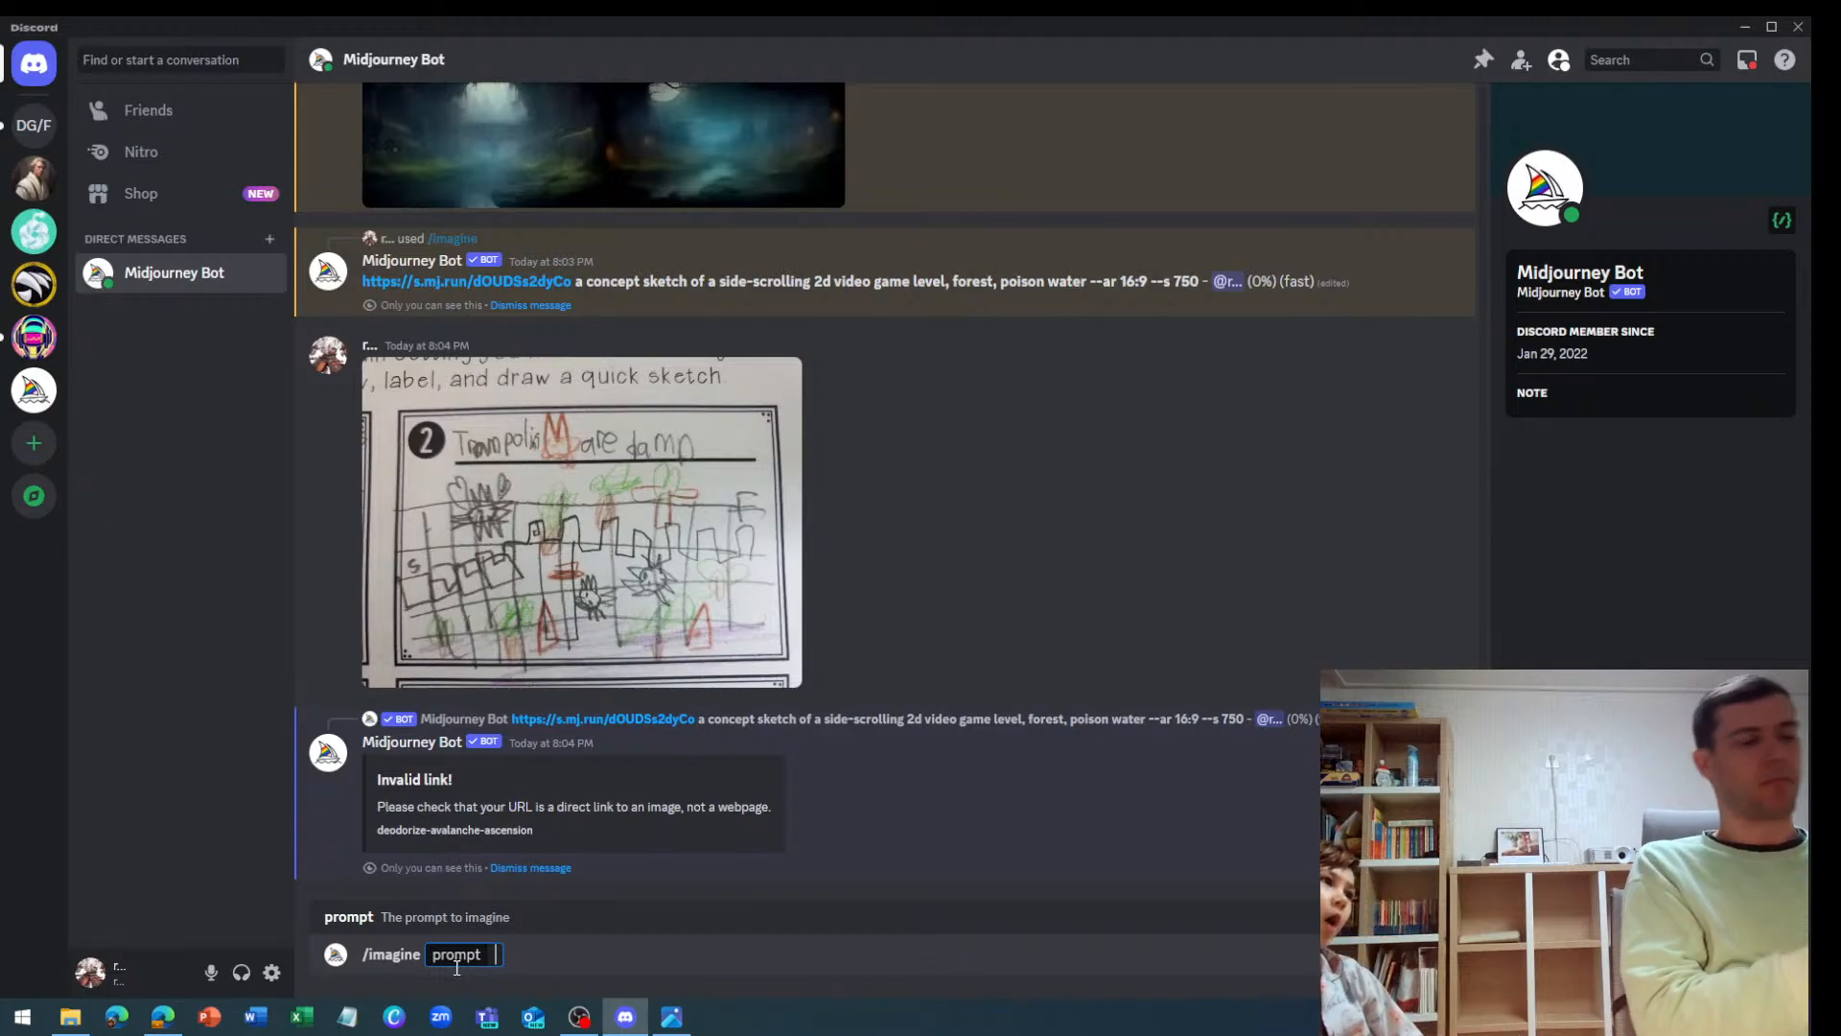
text(electo)
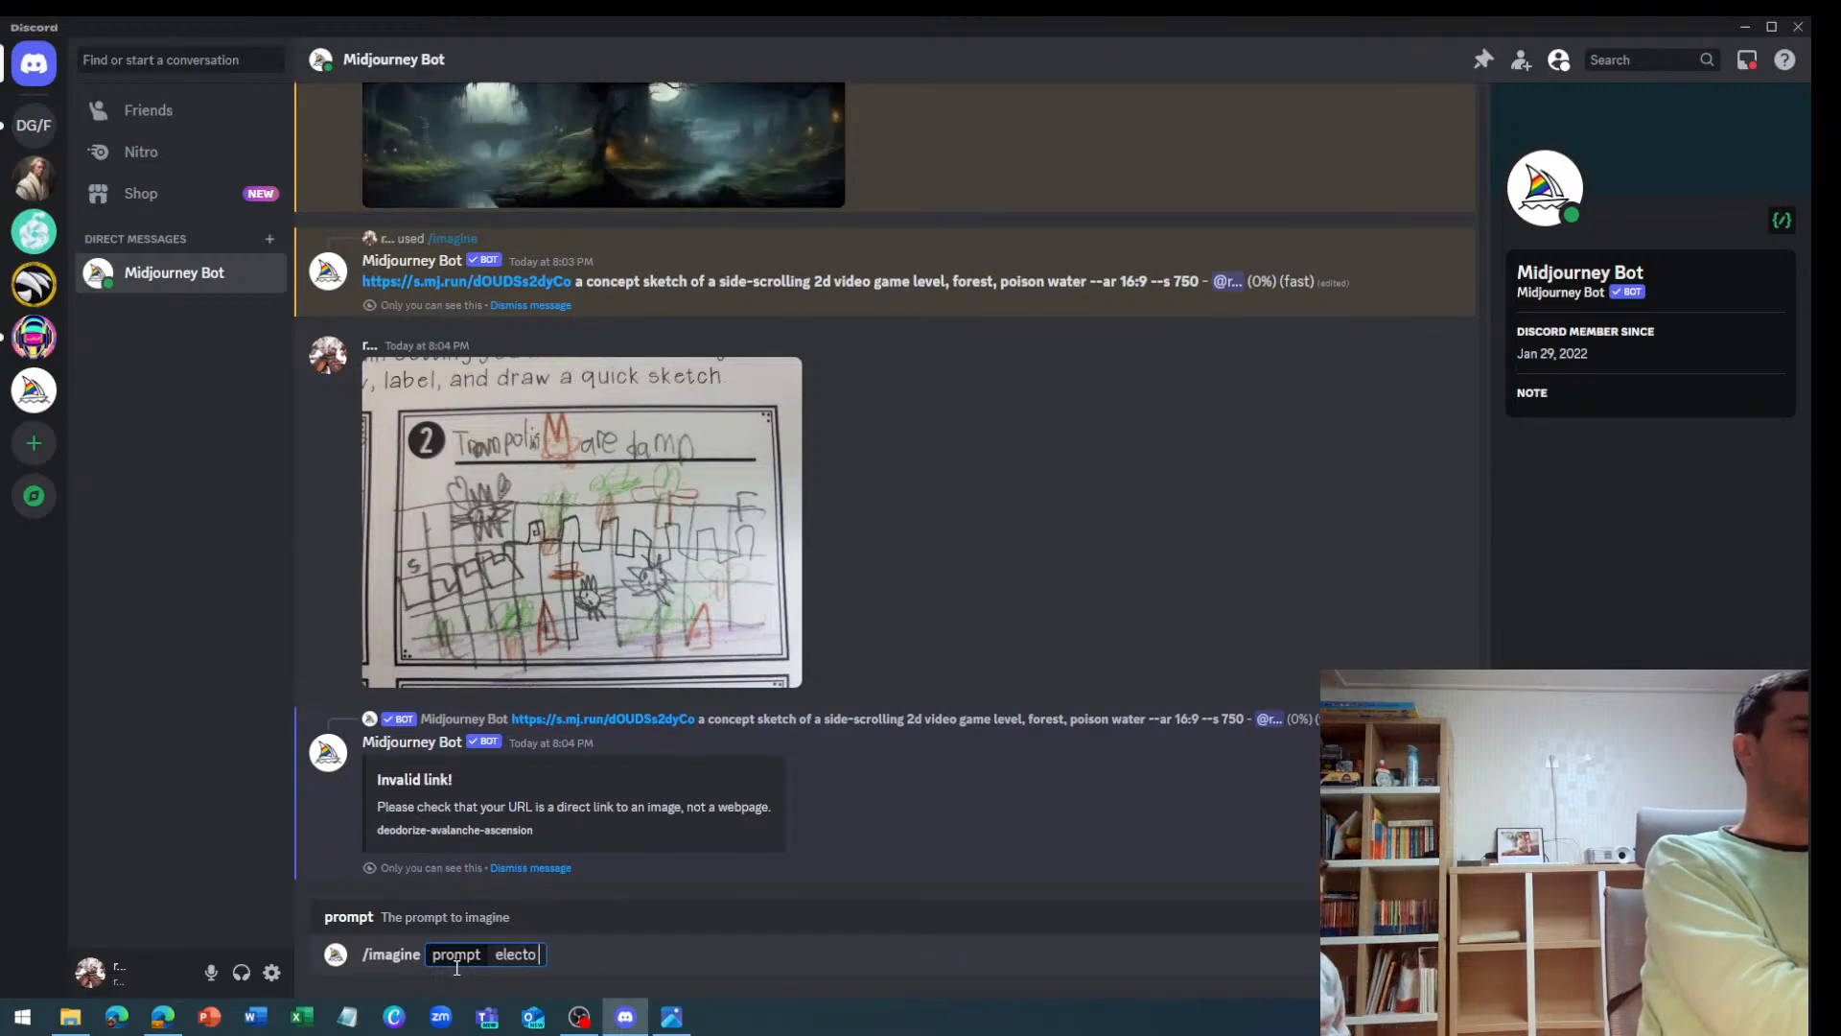
text( bomb)
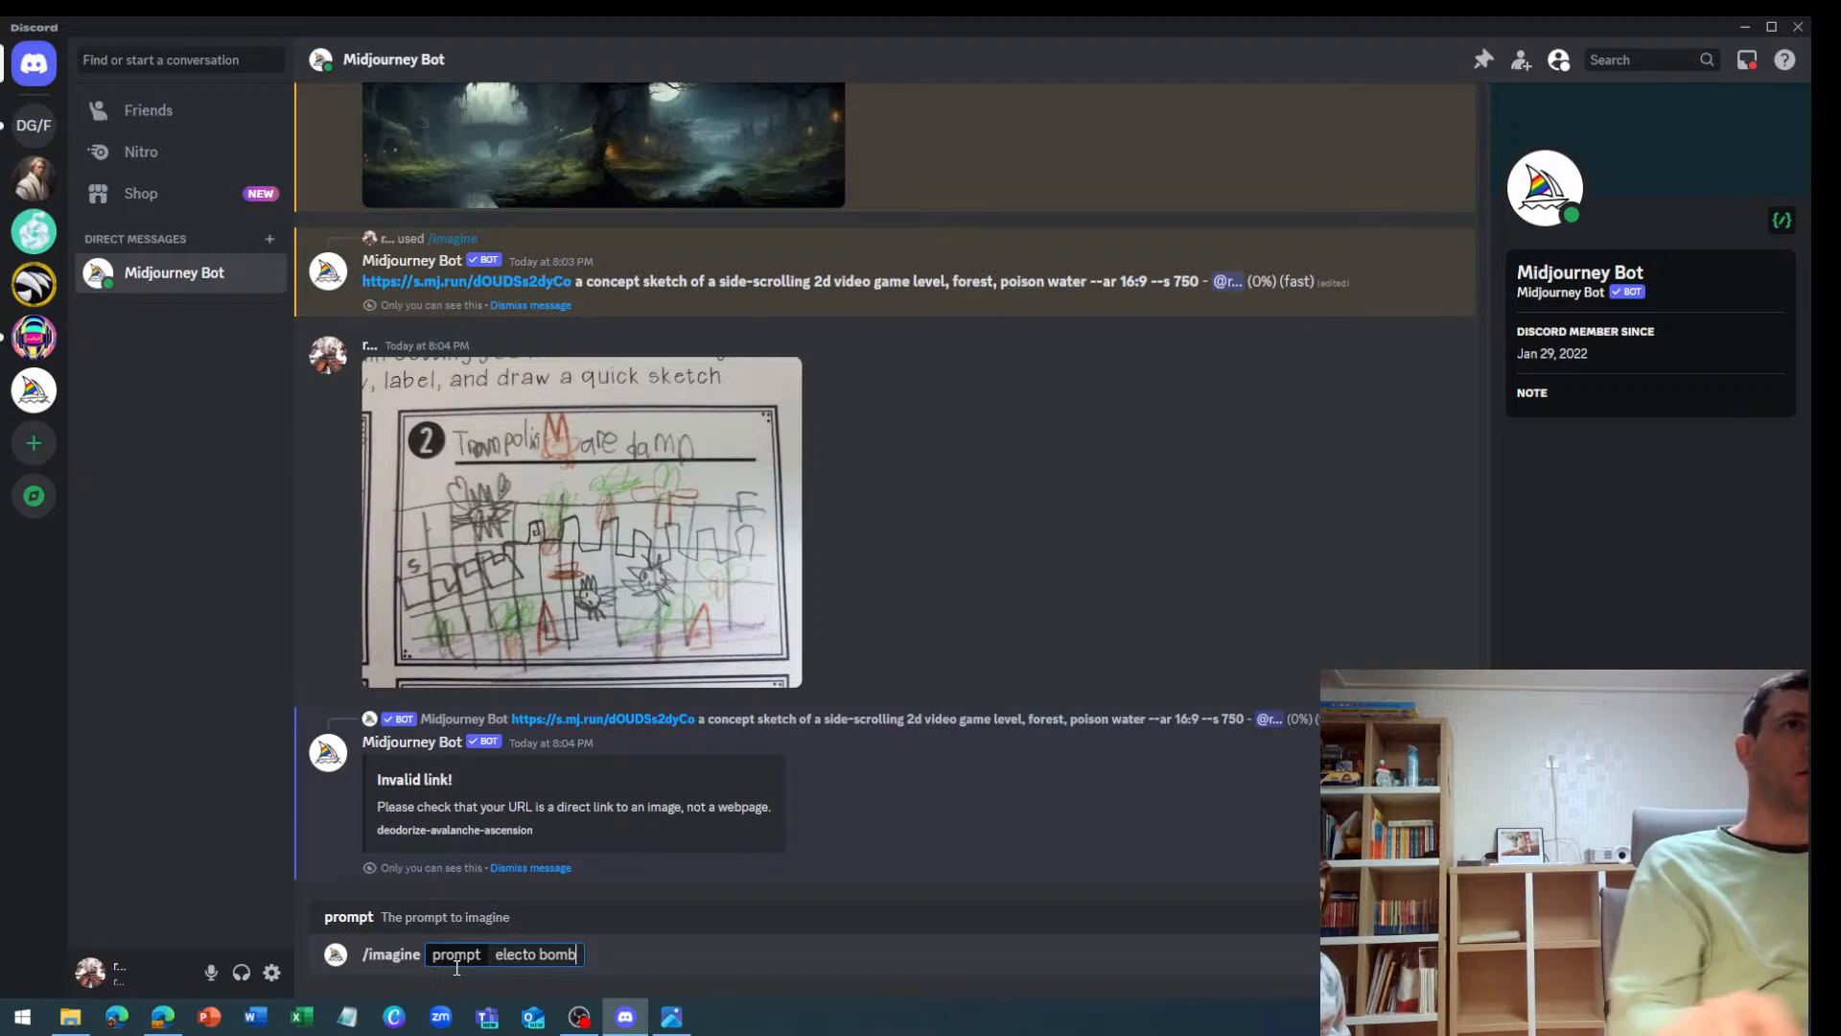
Copy "a concept sketch of a side-scrolling 2d video game level," from the earlier forest prompt and insert it before "electo bomb" in the new imagine prompt
click(701, 726)
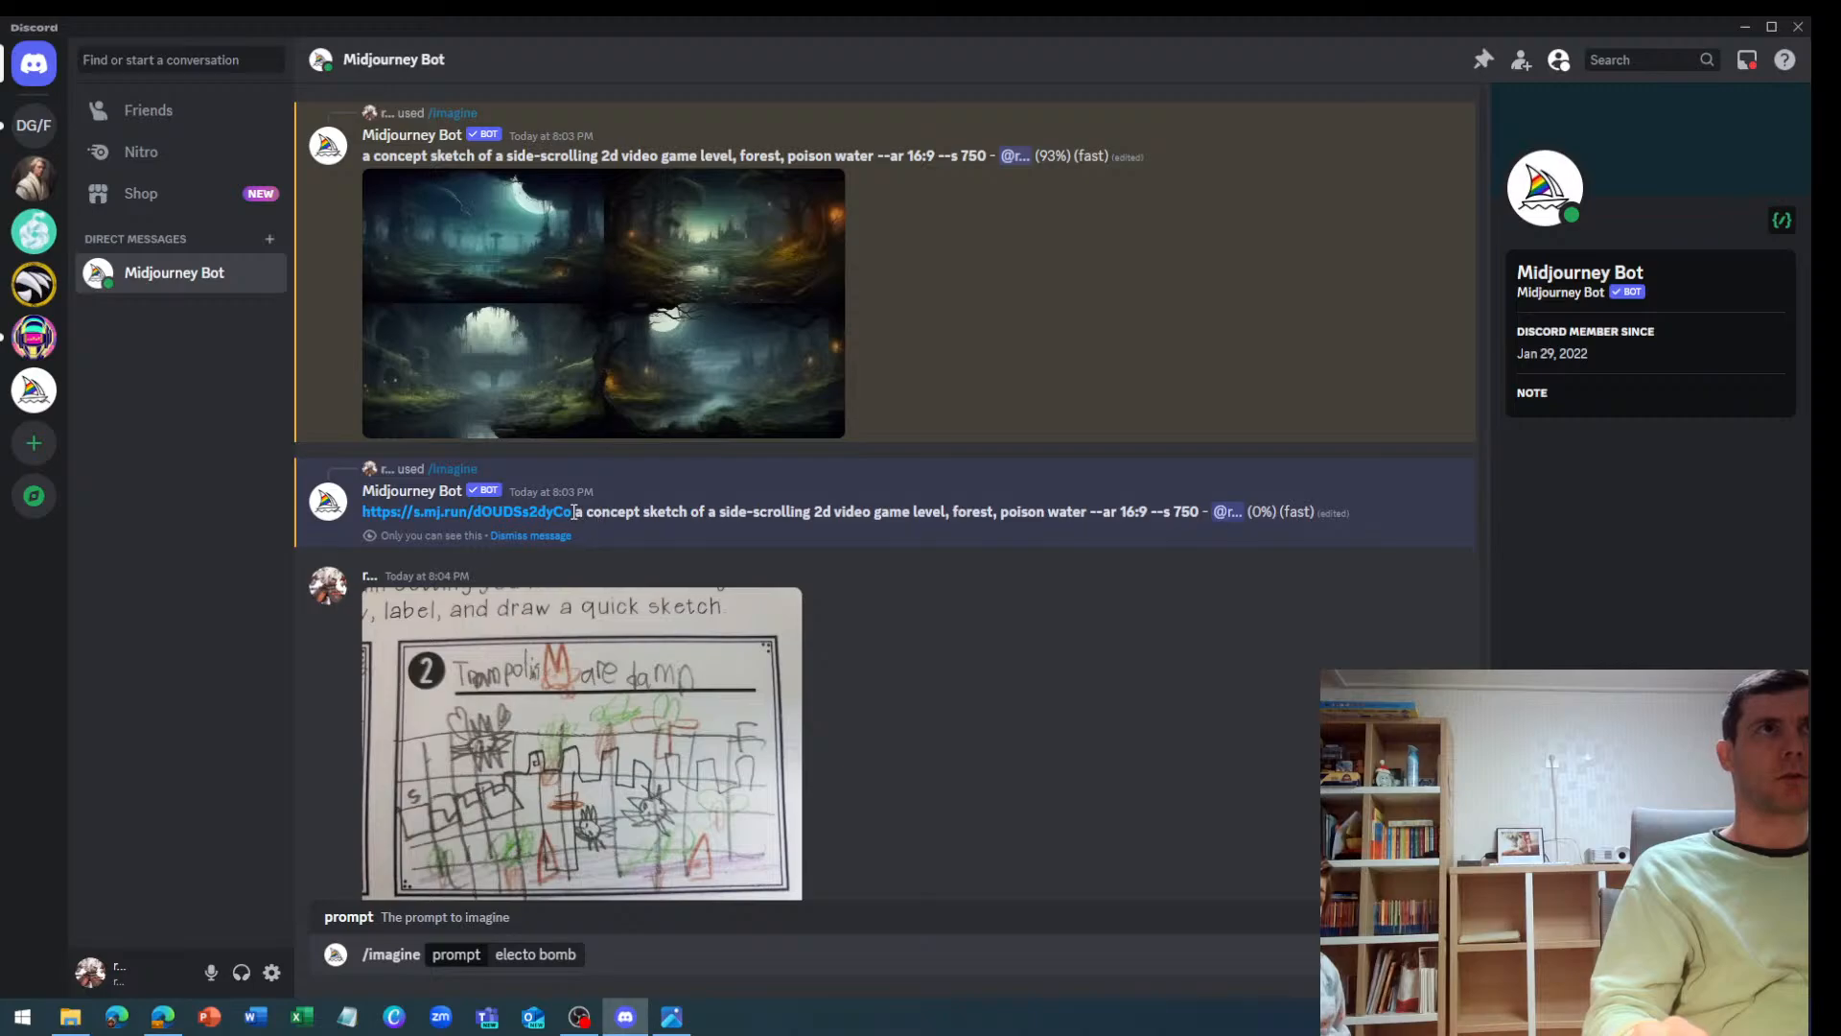
drag(594, 514, 796, 514)
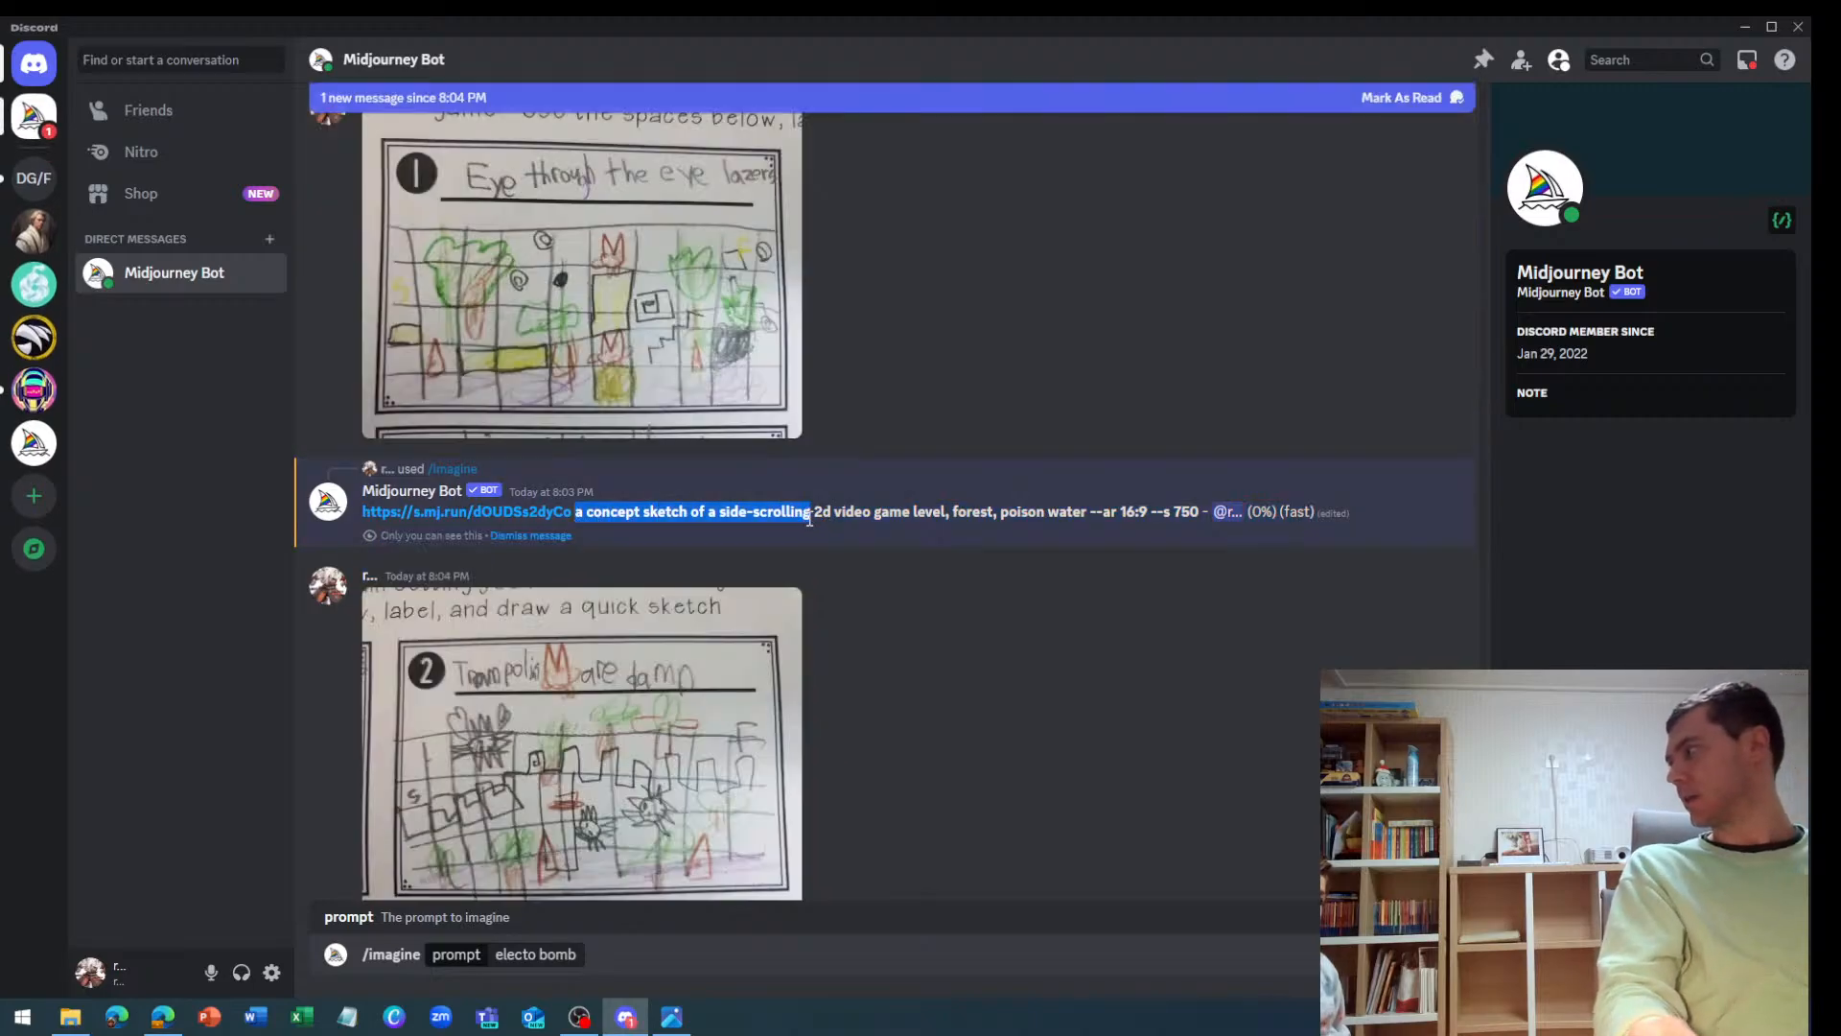
drag(809, 519, 944, 516)
key(ctrl+c)
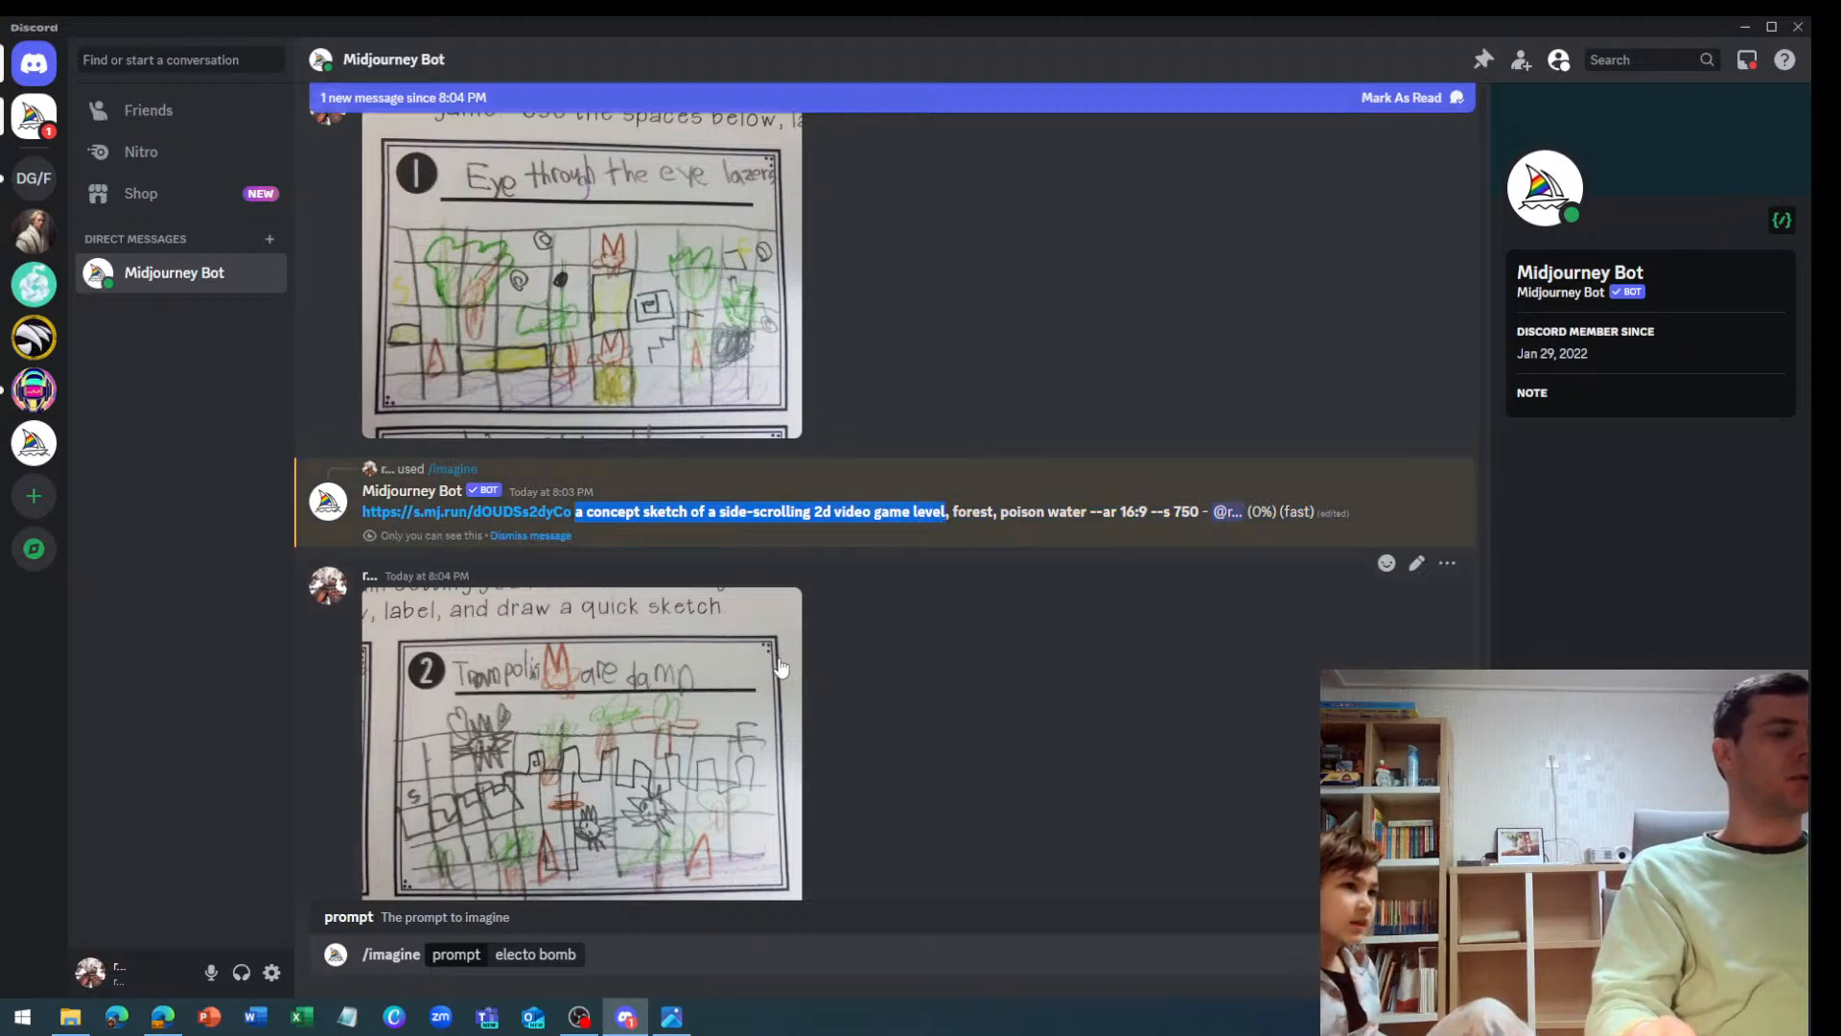
click(577, 956)
click(496, 954)
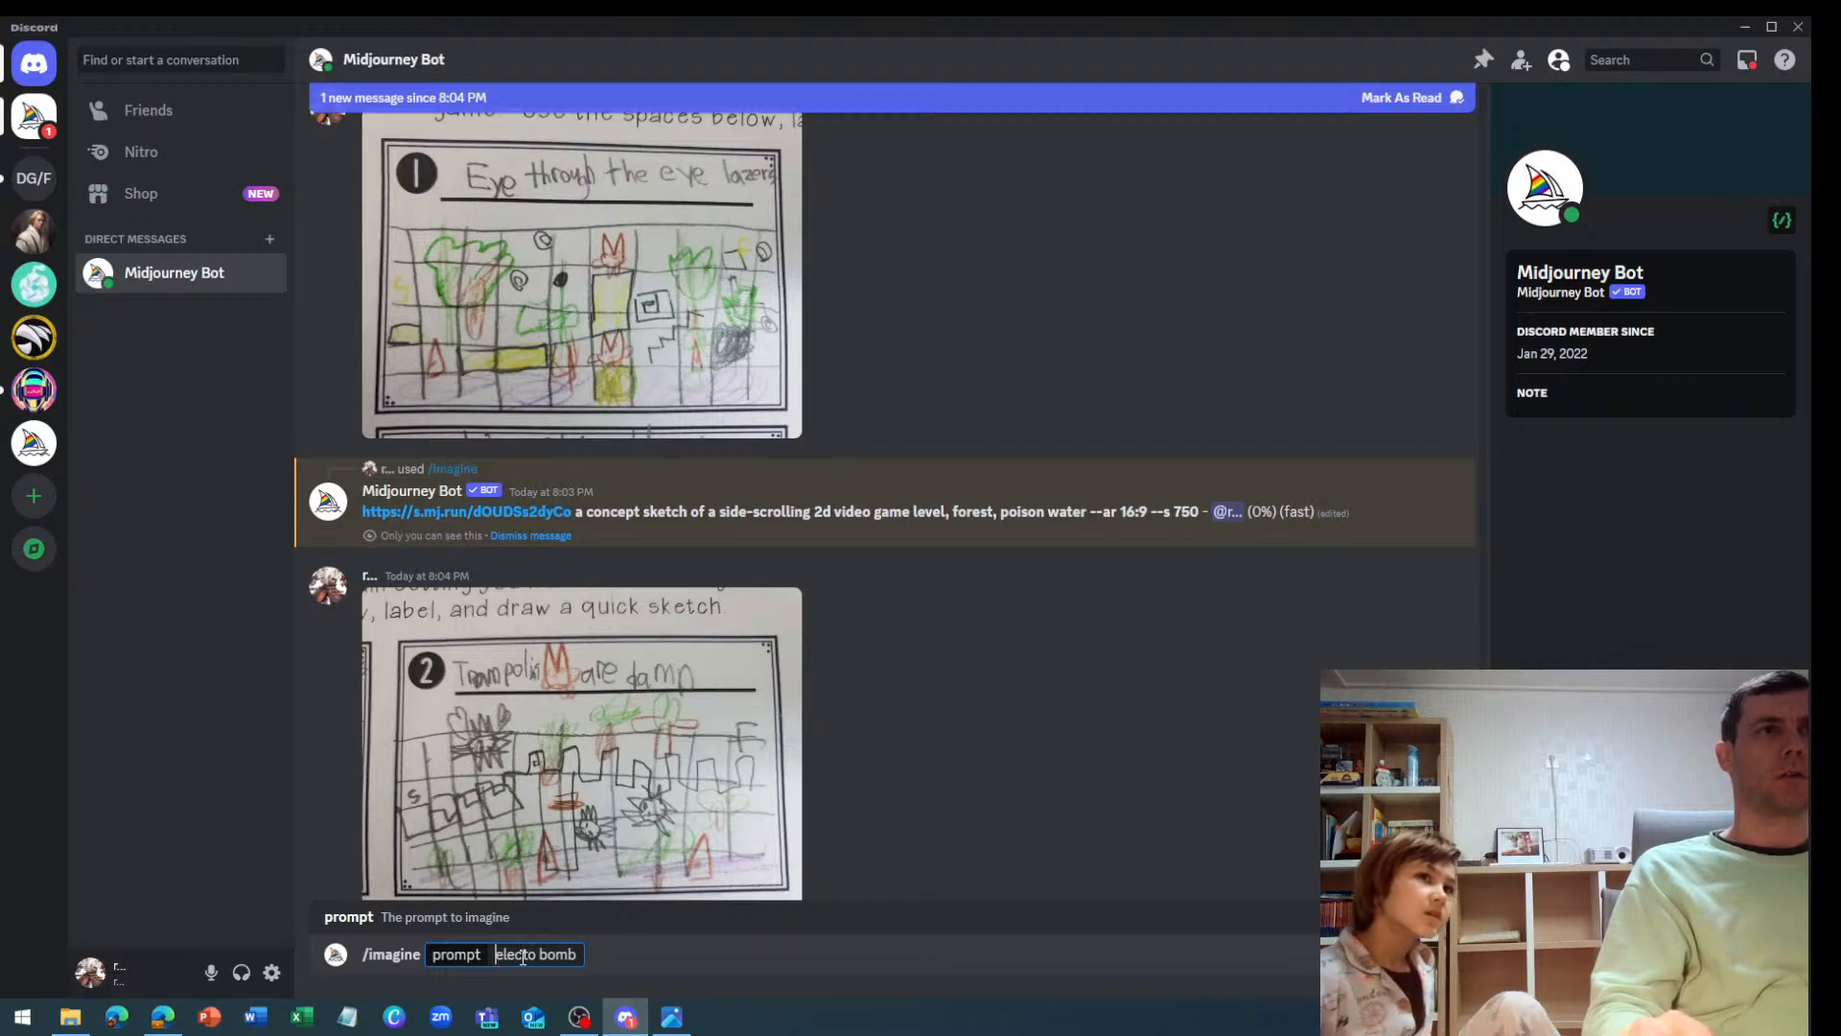
key(ctrl+v)
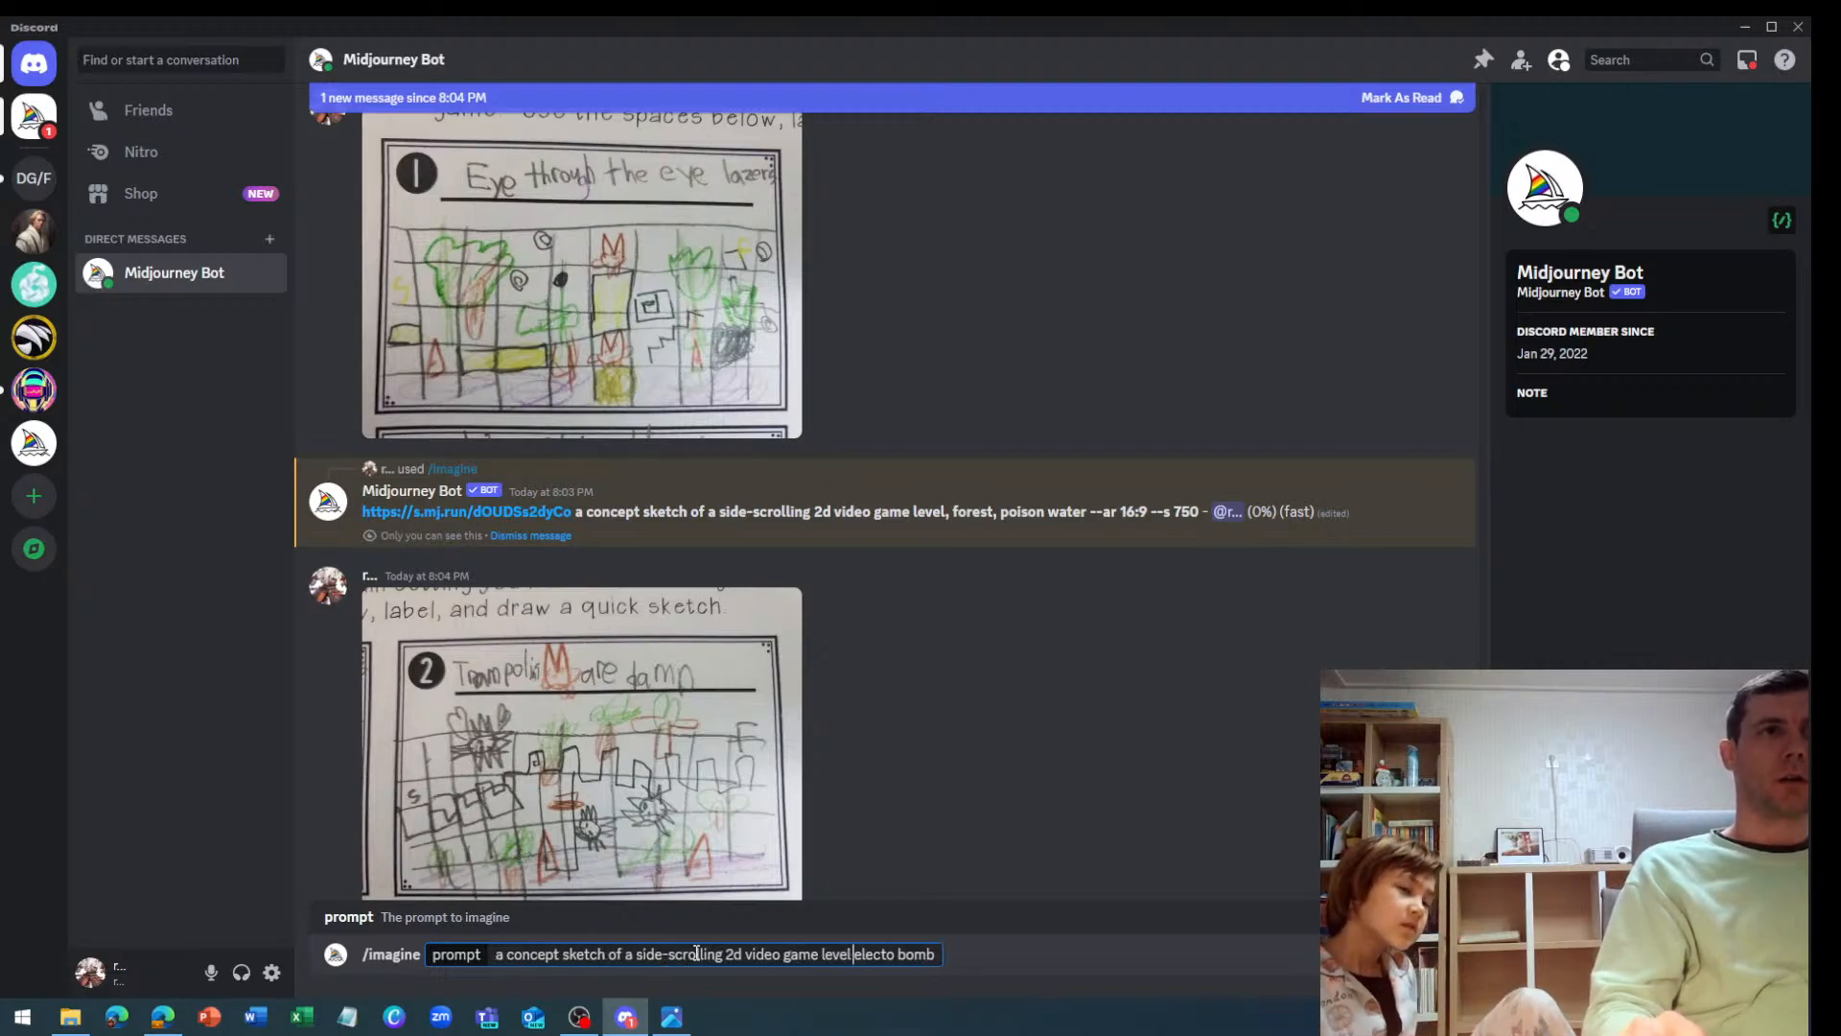
Replace "2d" with "8-bit" in the imagine prompt and put a comma after "level"
click(726, 955)
double_click(732, 955)
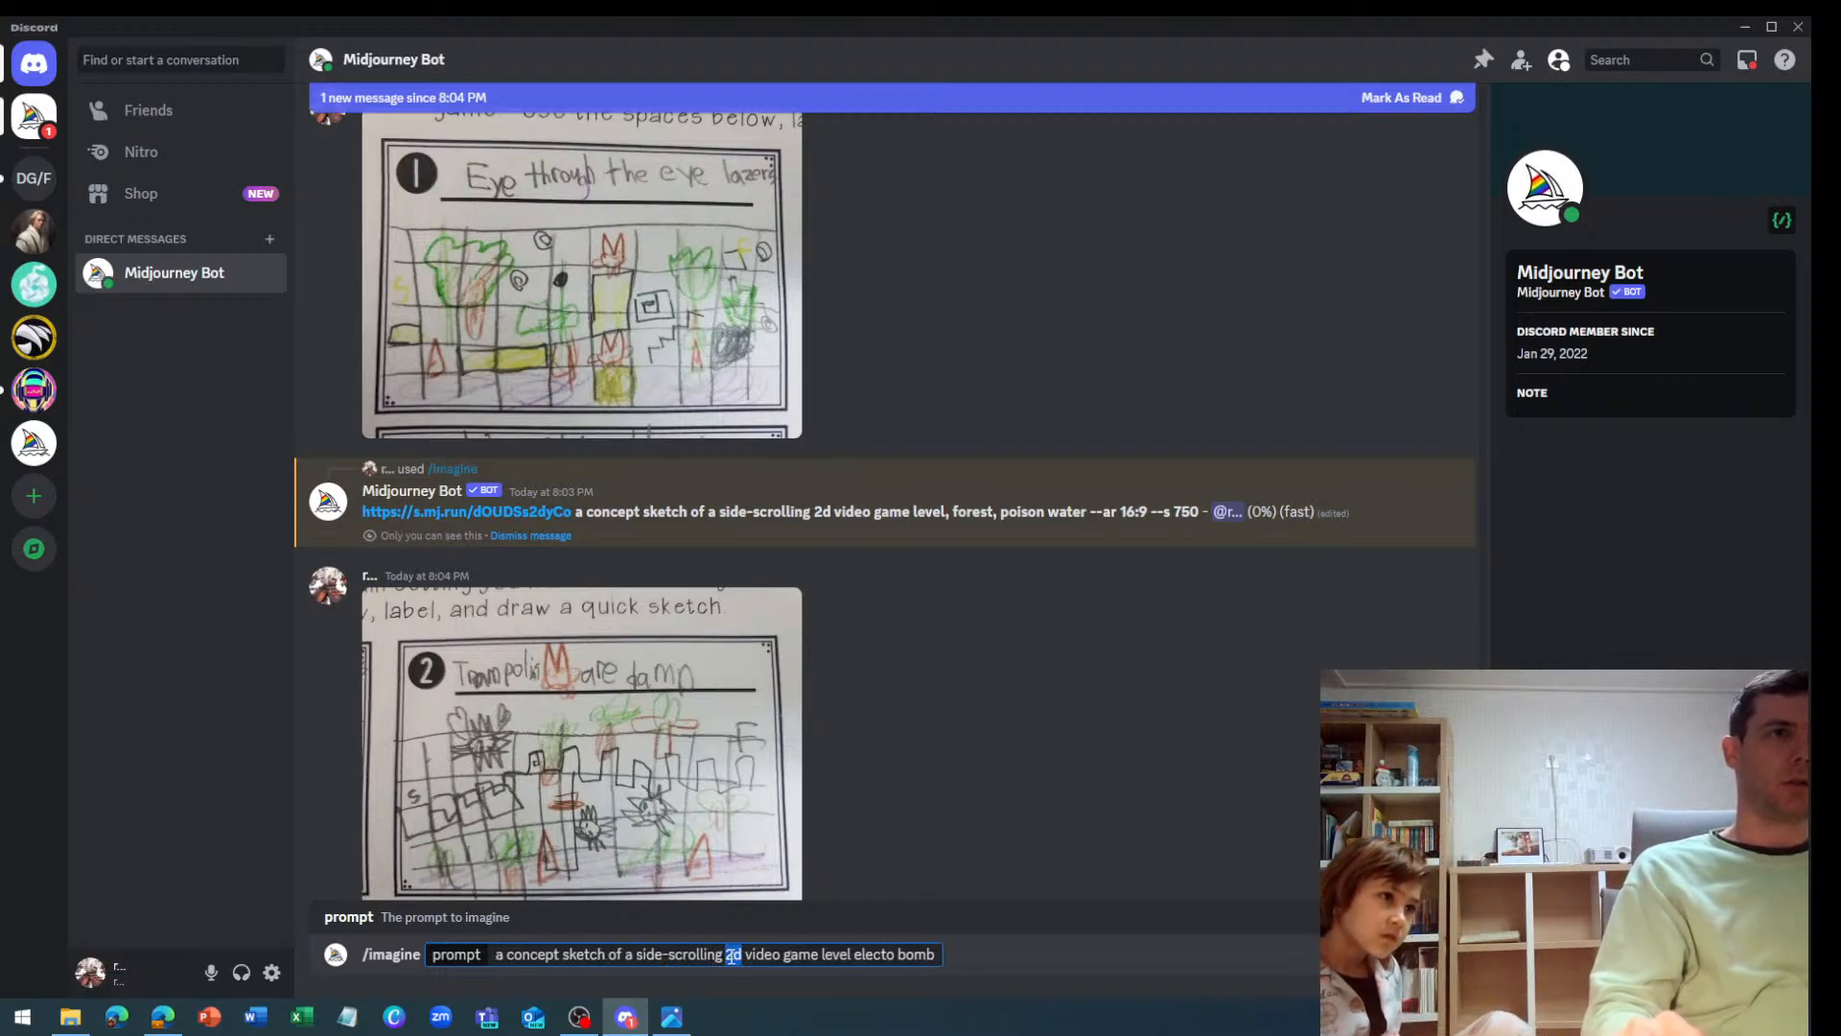
text(8-bit)
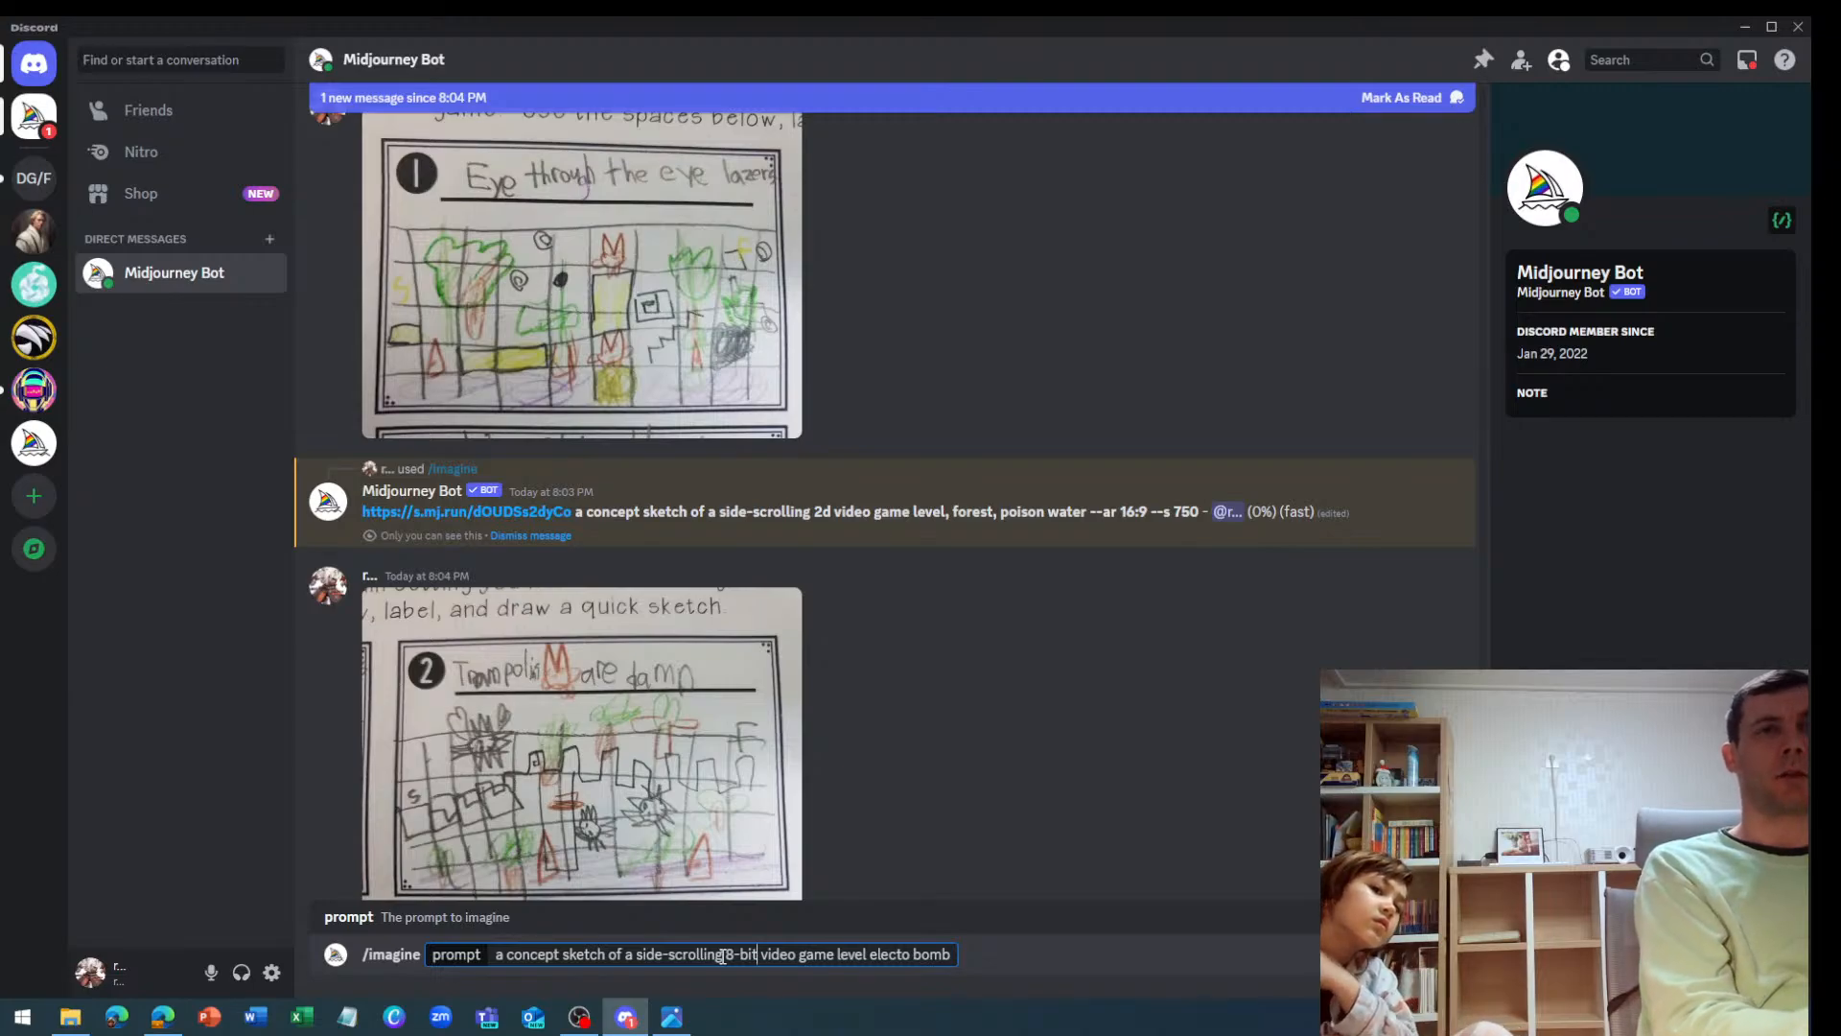
click(867, 955)
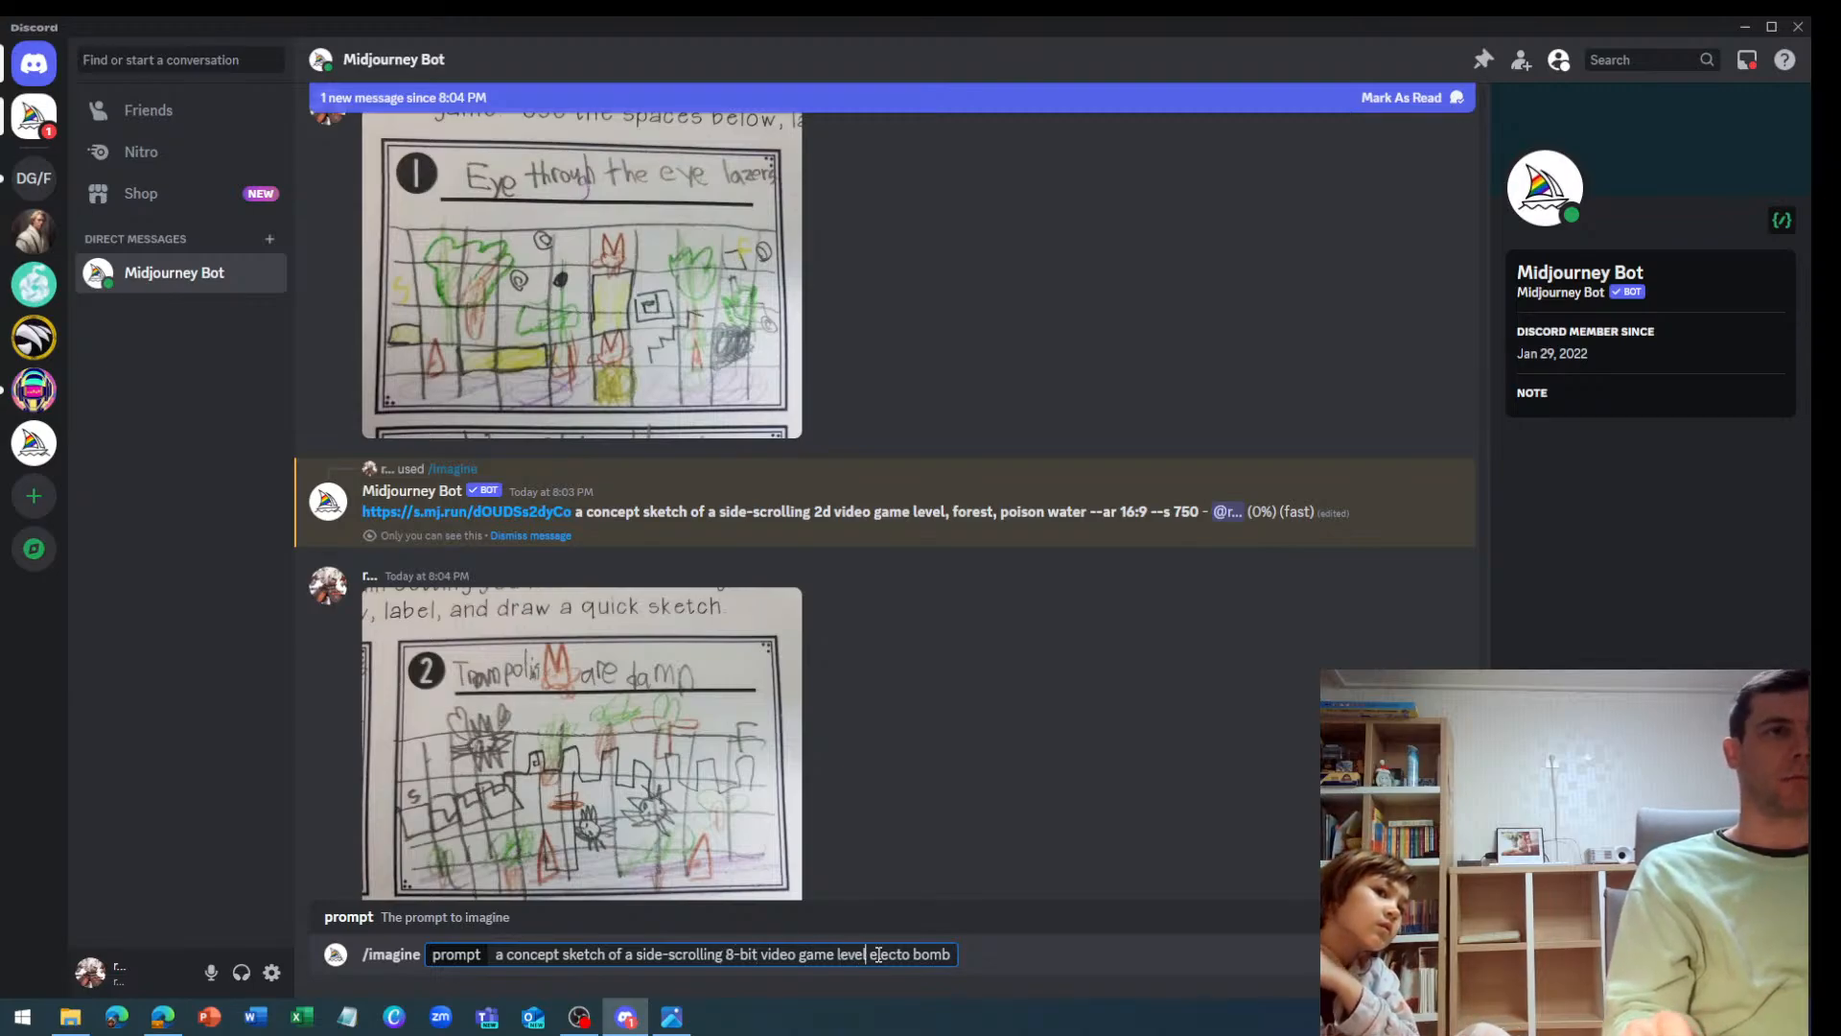
text(,)
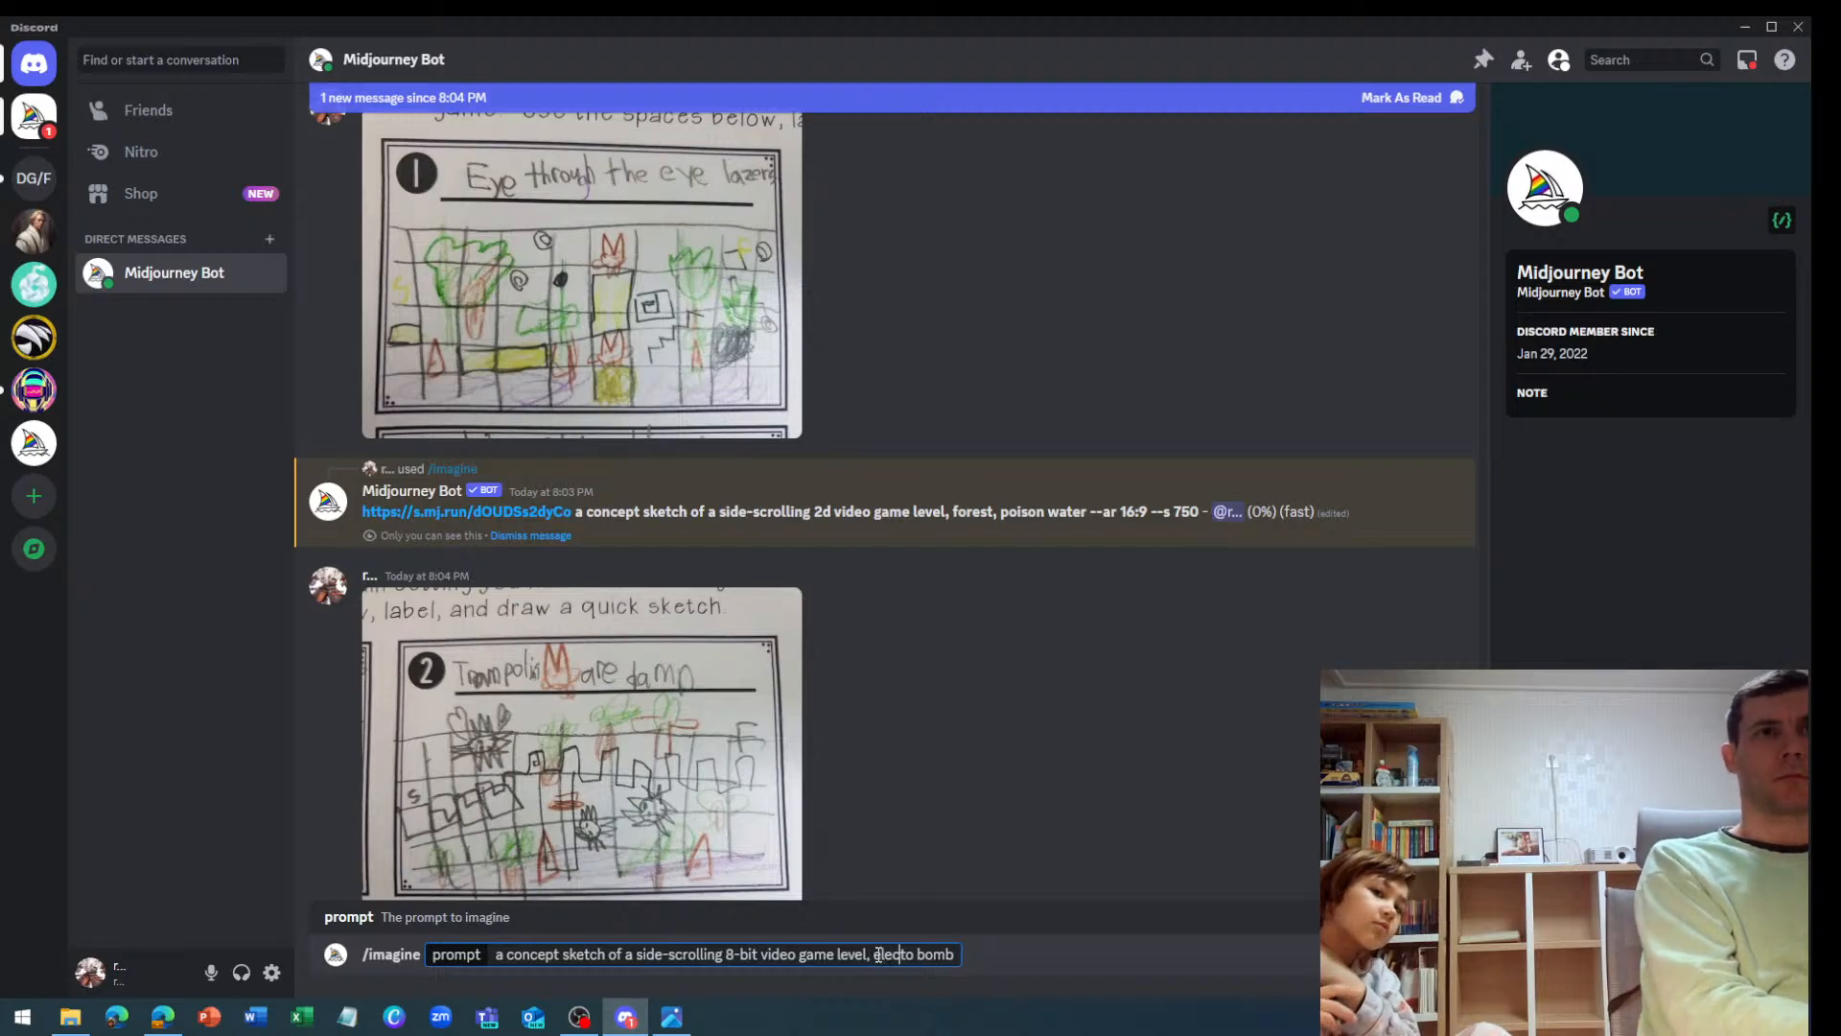
Complete the prompt's ending as "electic bombs, laser shooting eyes, poision water at the bottom", copy the whole text and submit it to Midjourney
key(BackSpace)
text(ic)
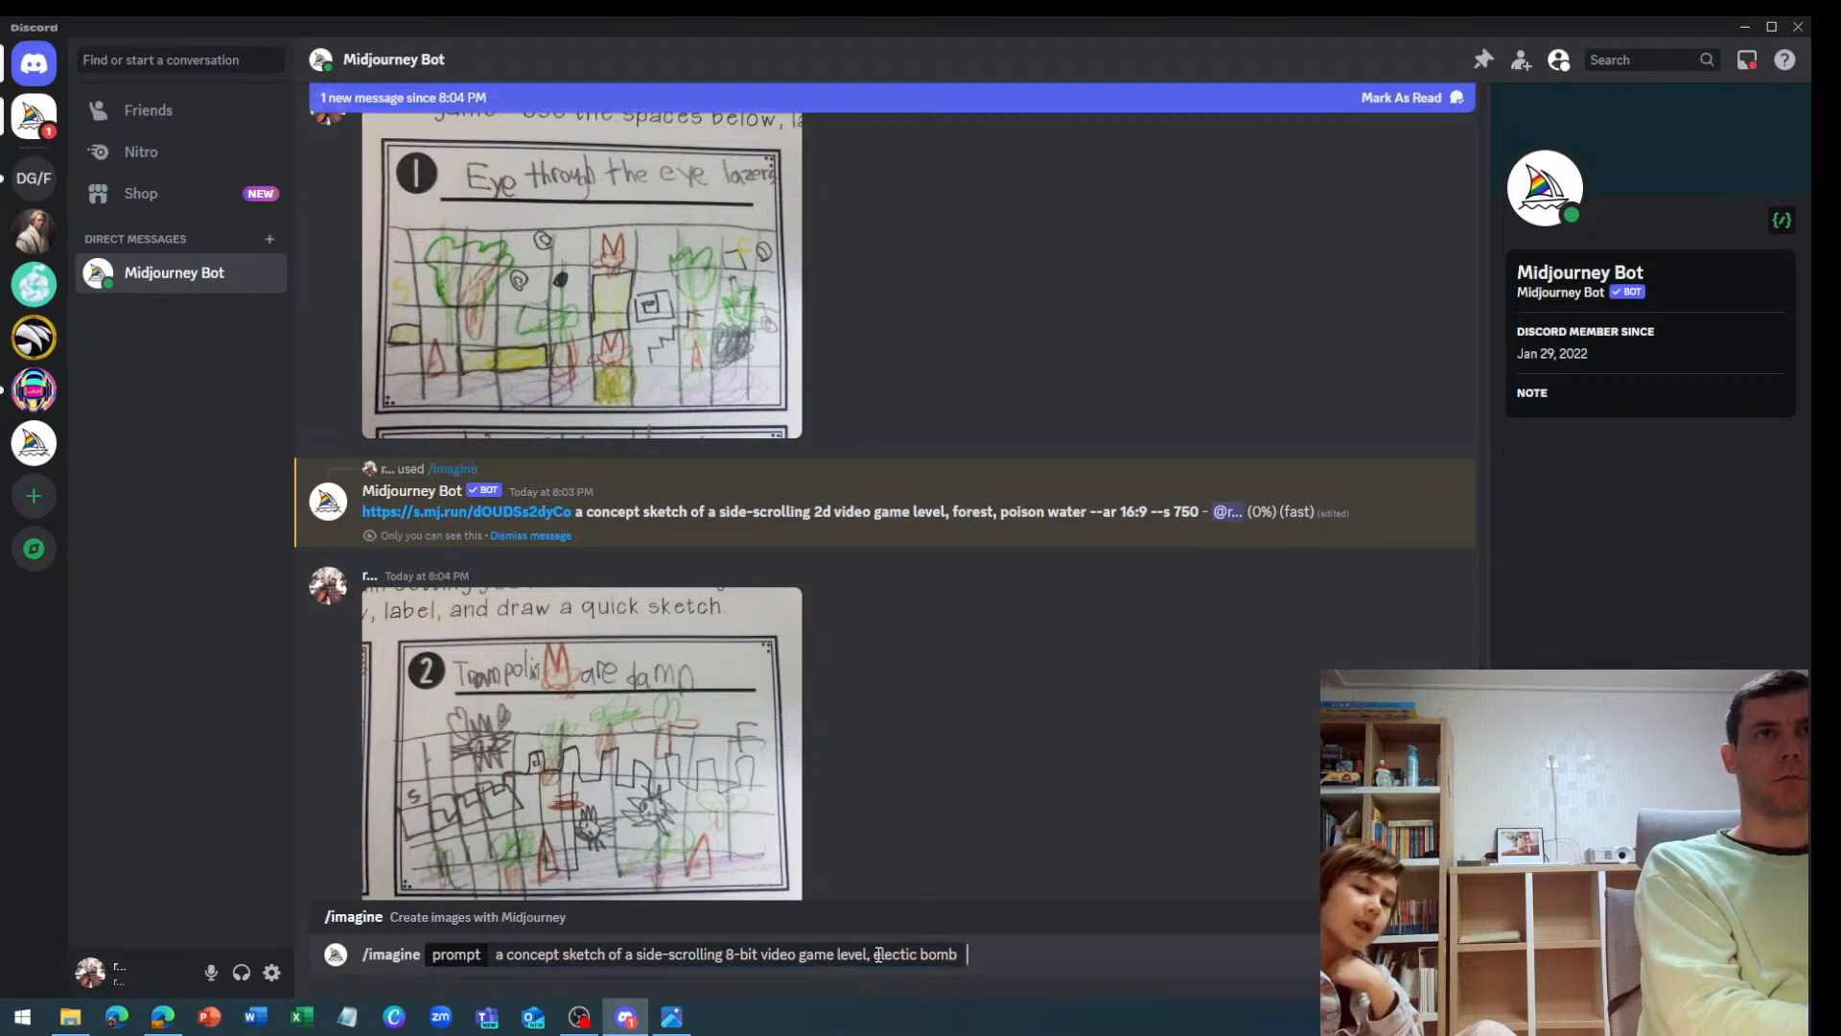
text(,)
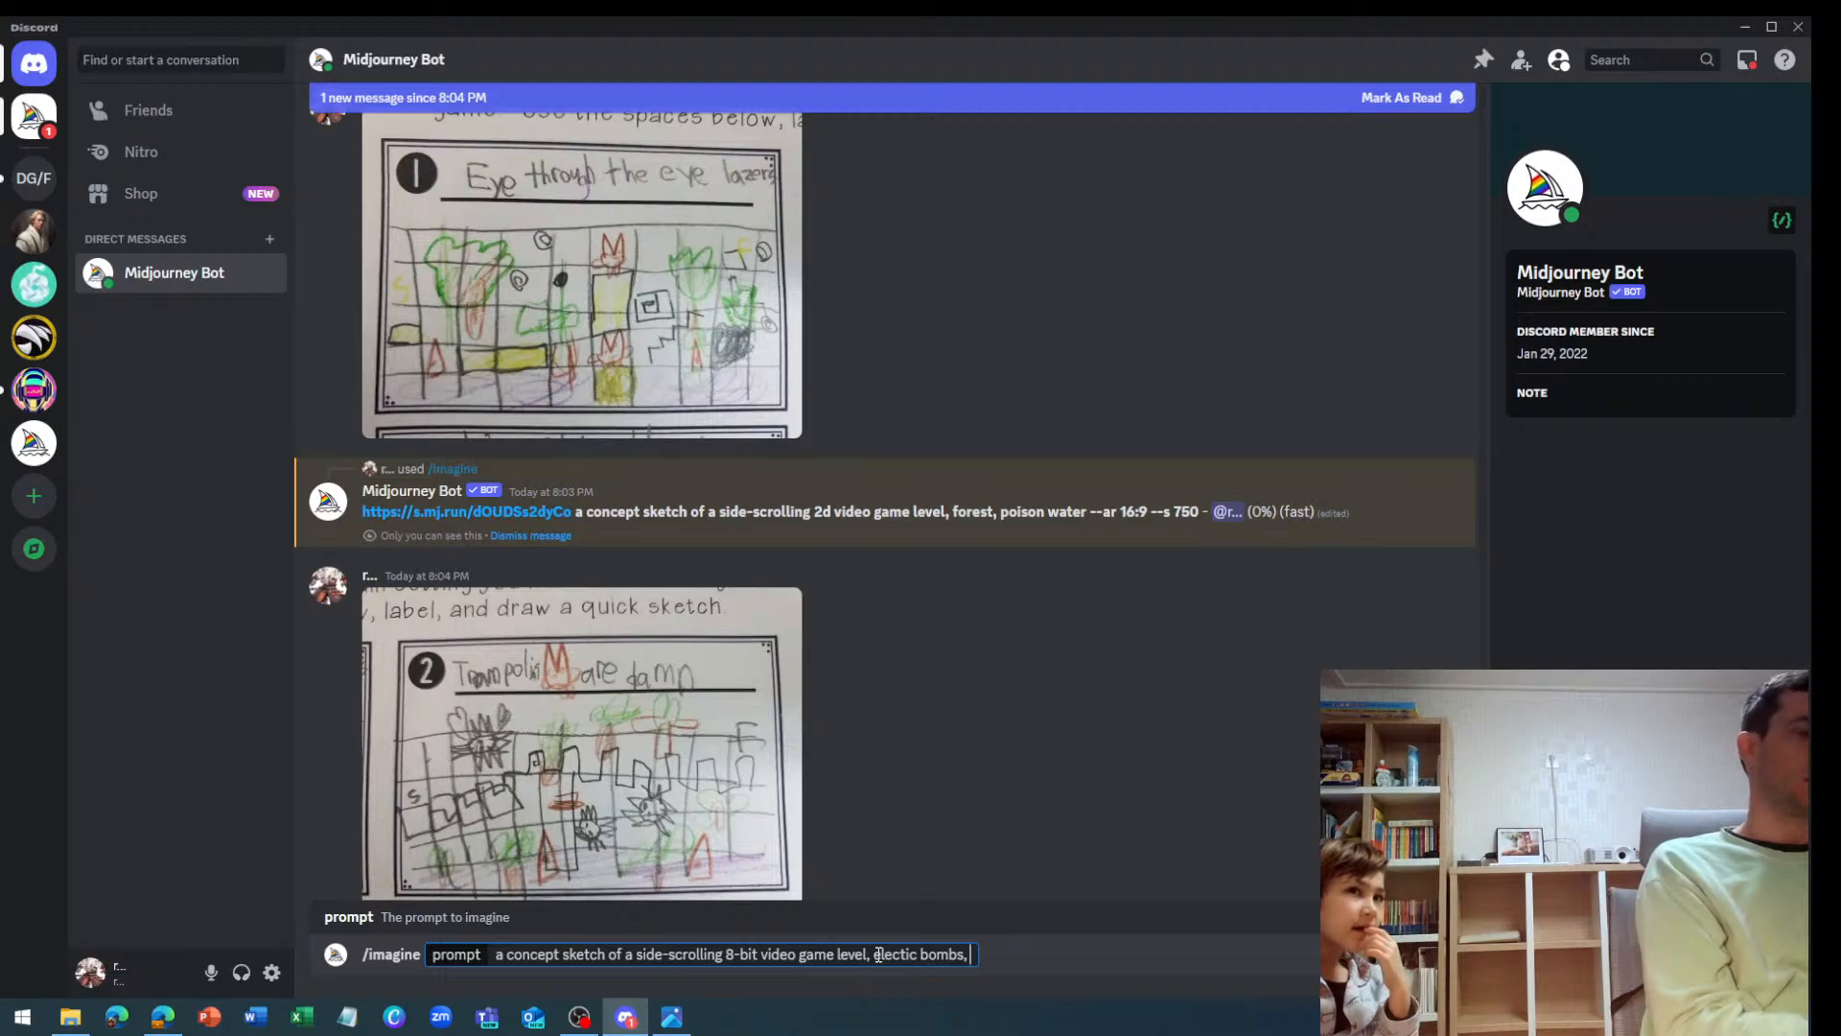
text(ser)
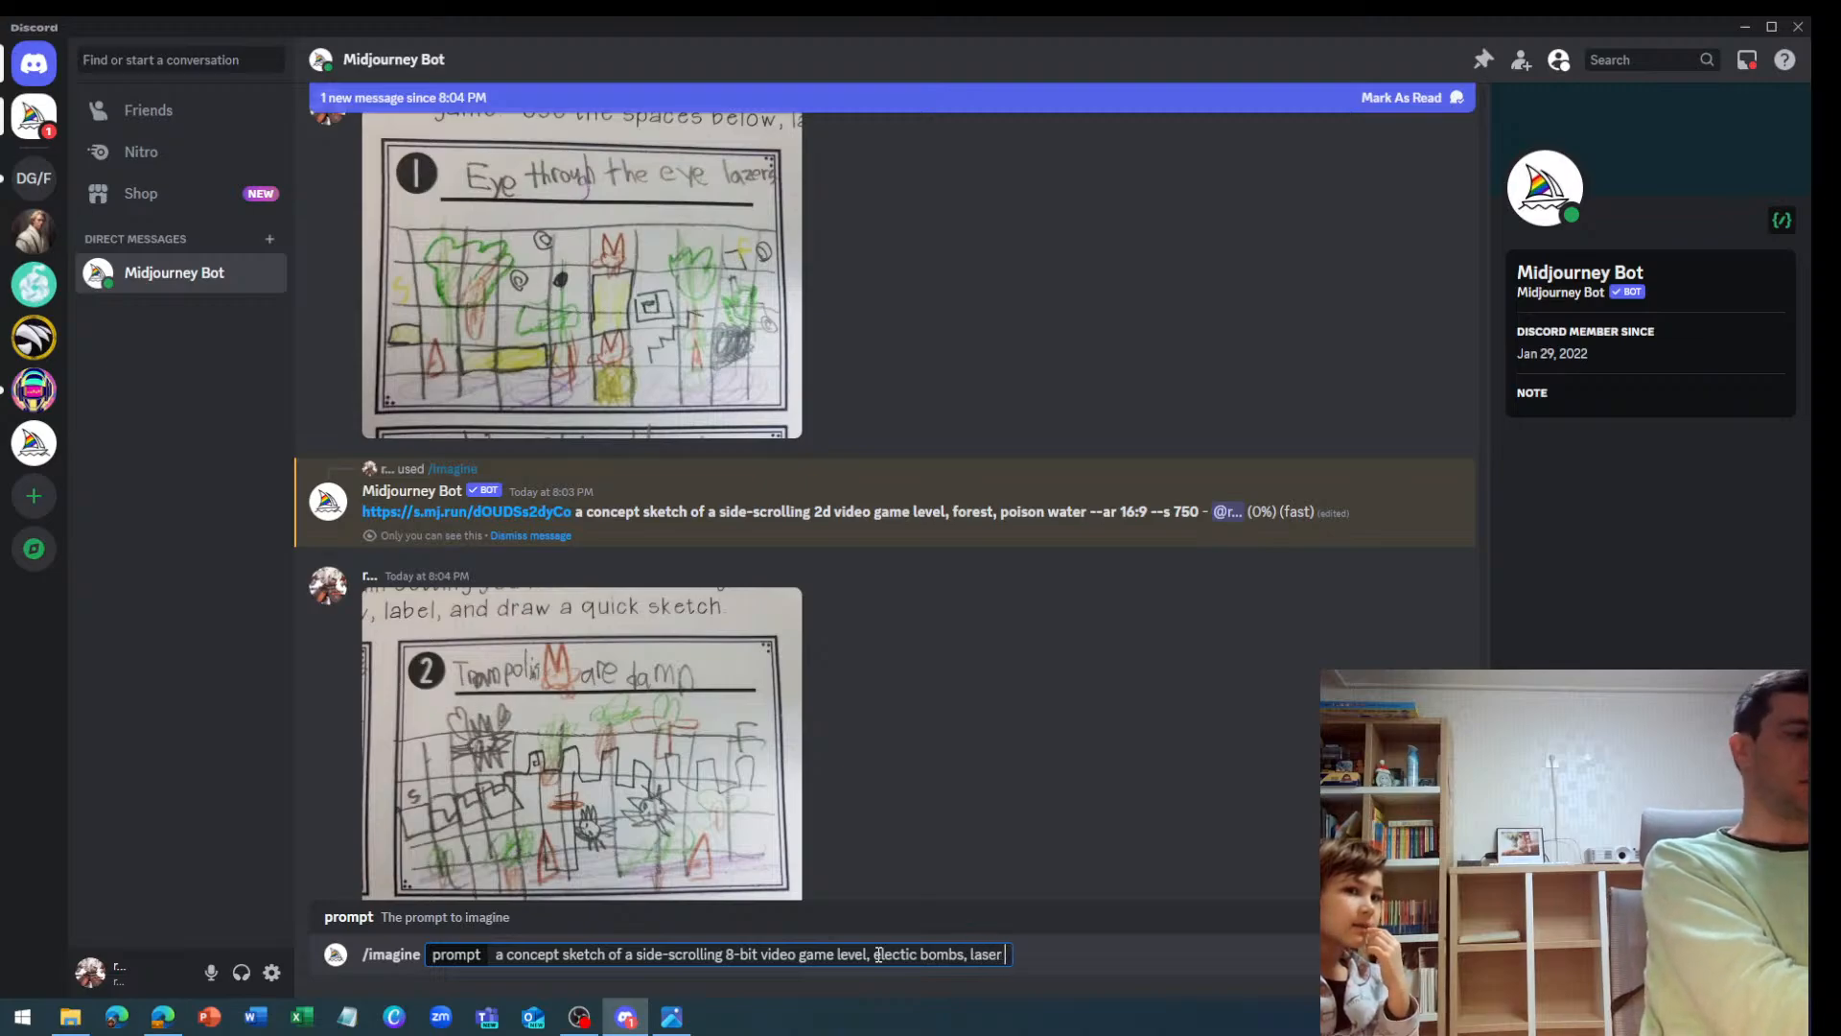
text( shooting eyes,)
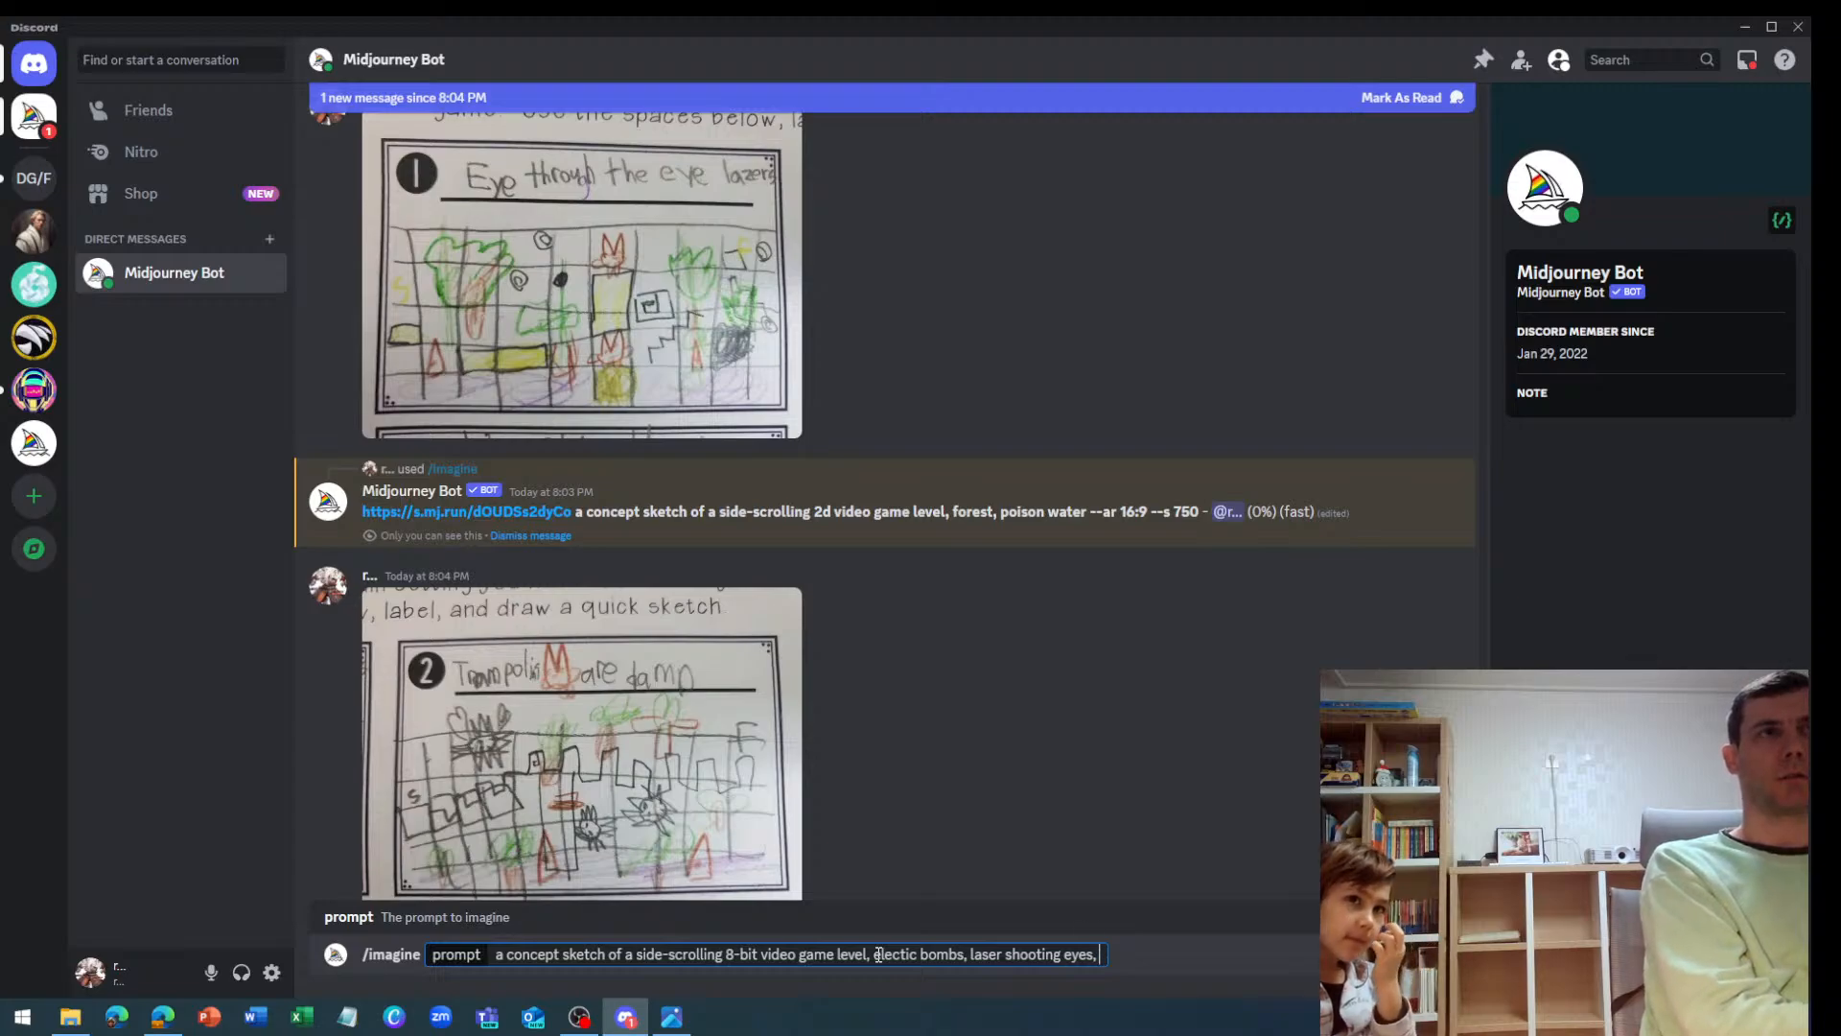
key(BackSpace)
key(BackSpace)
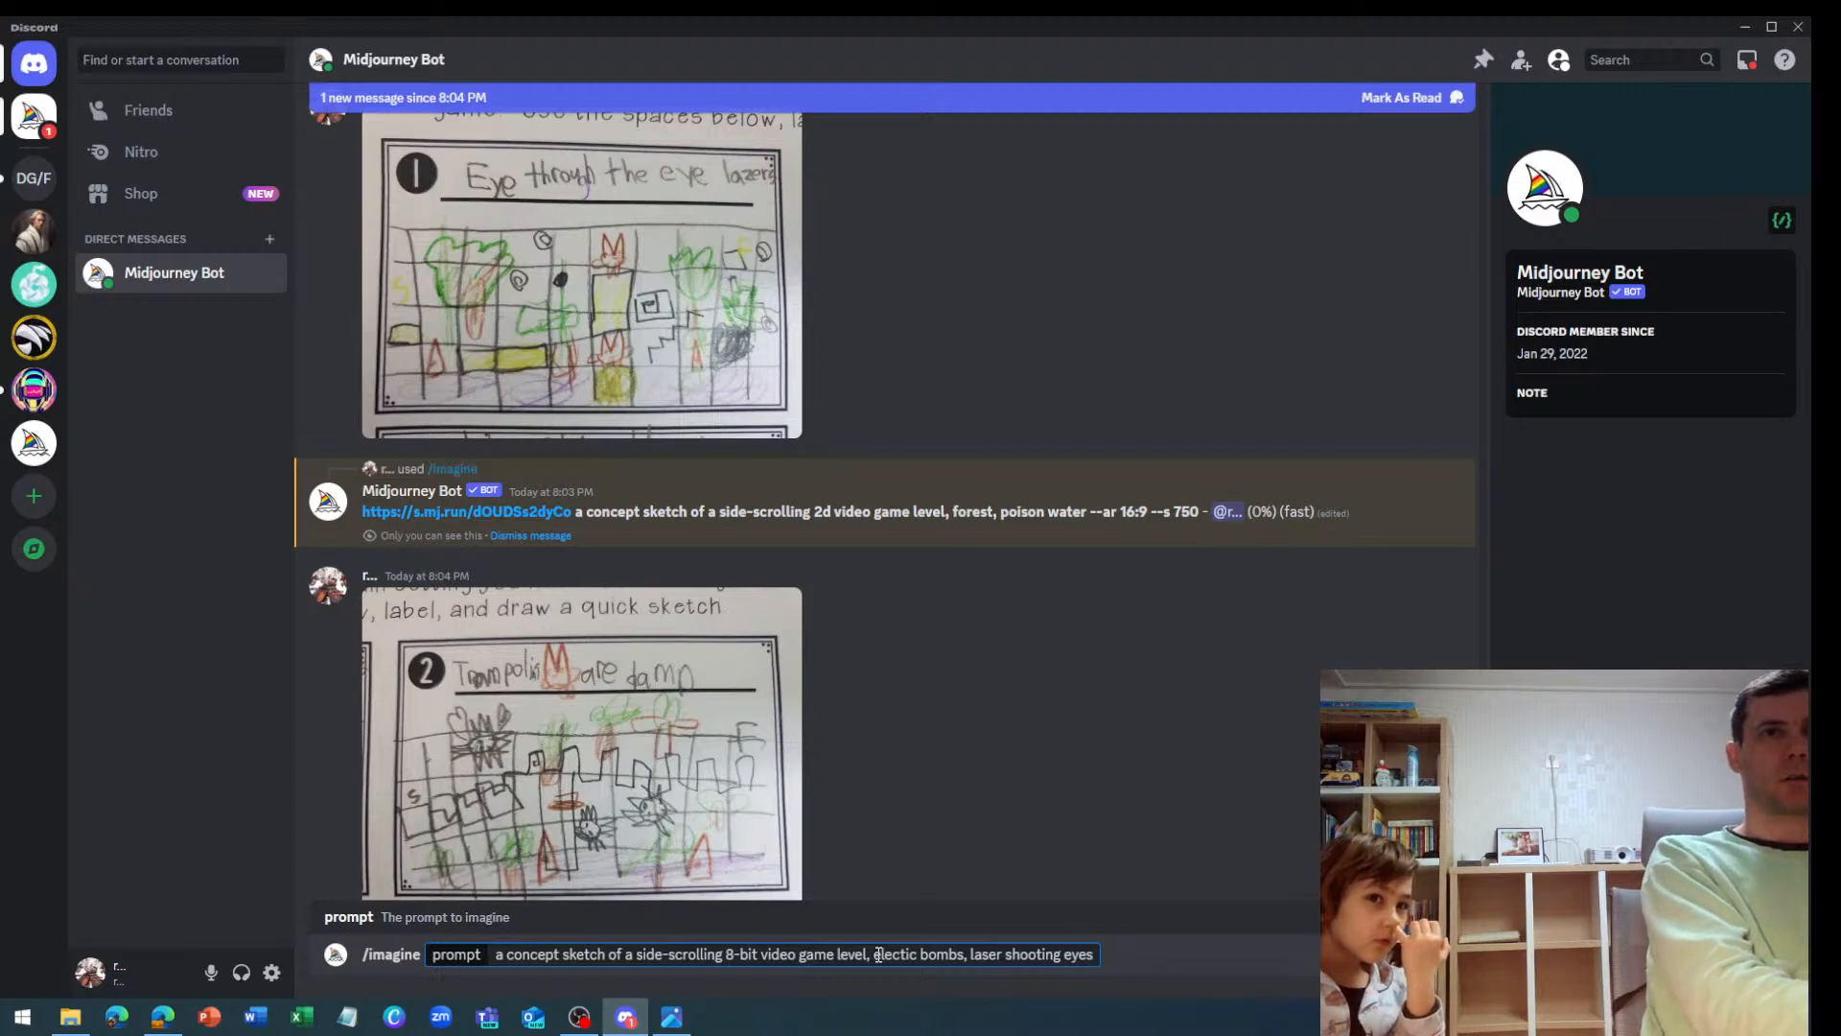
text(, p)
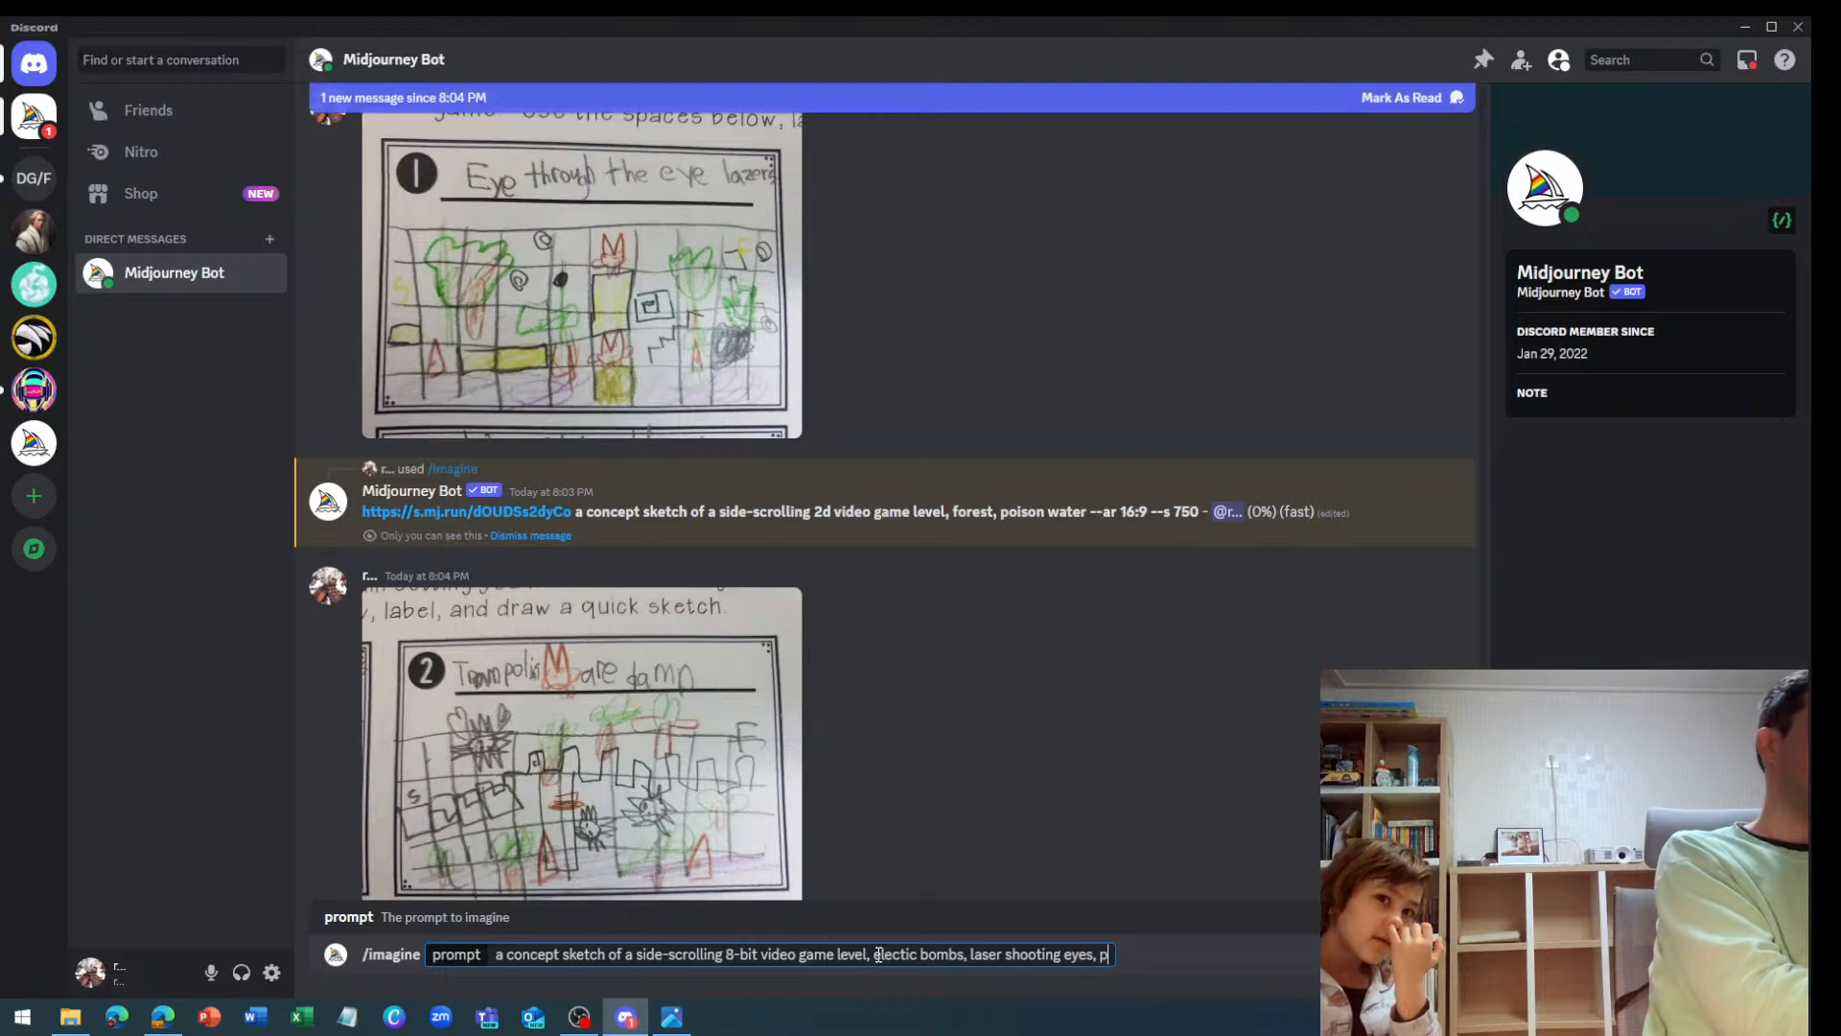
text(oision water at the bottom)
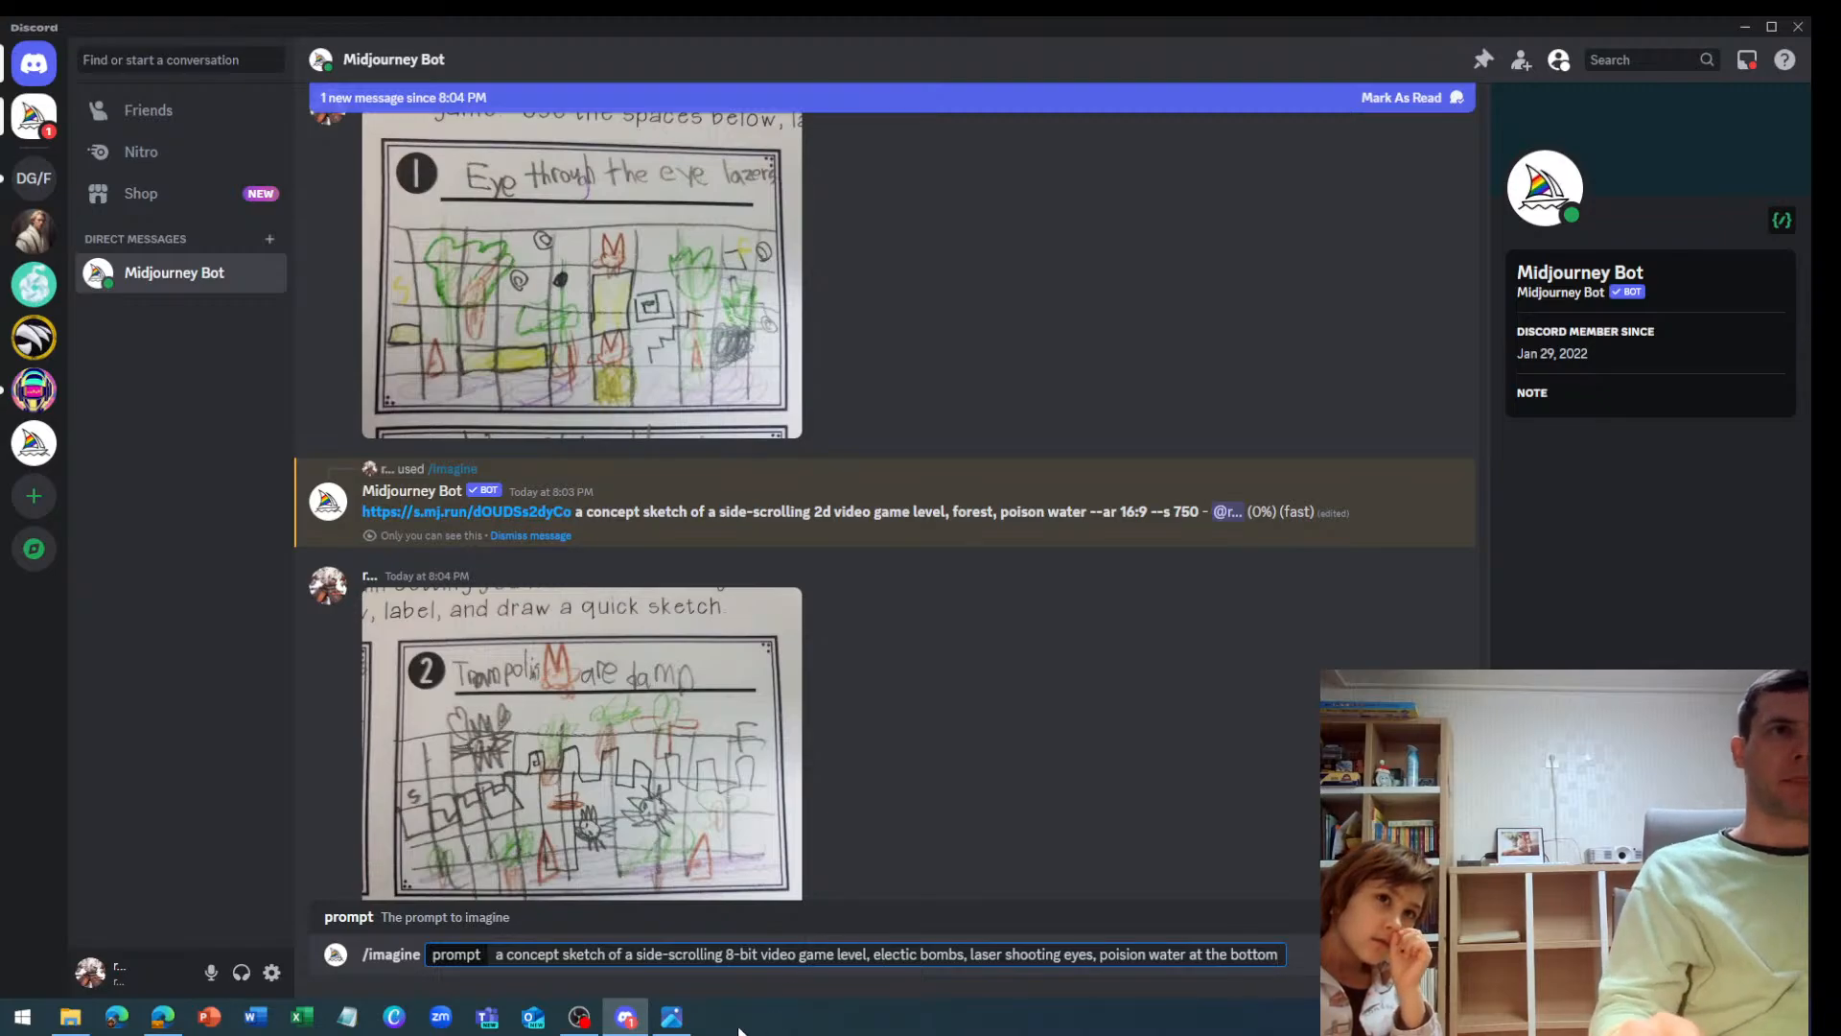
drag(496, 955, 1260, 953)
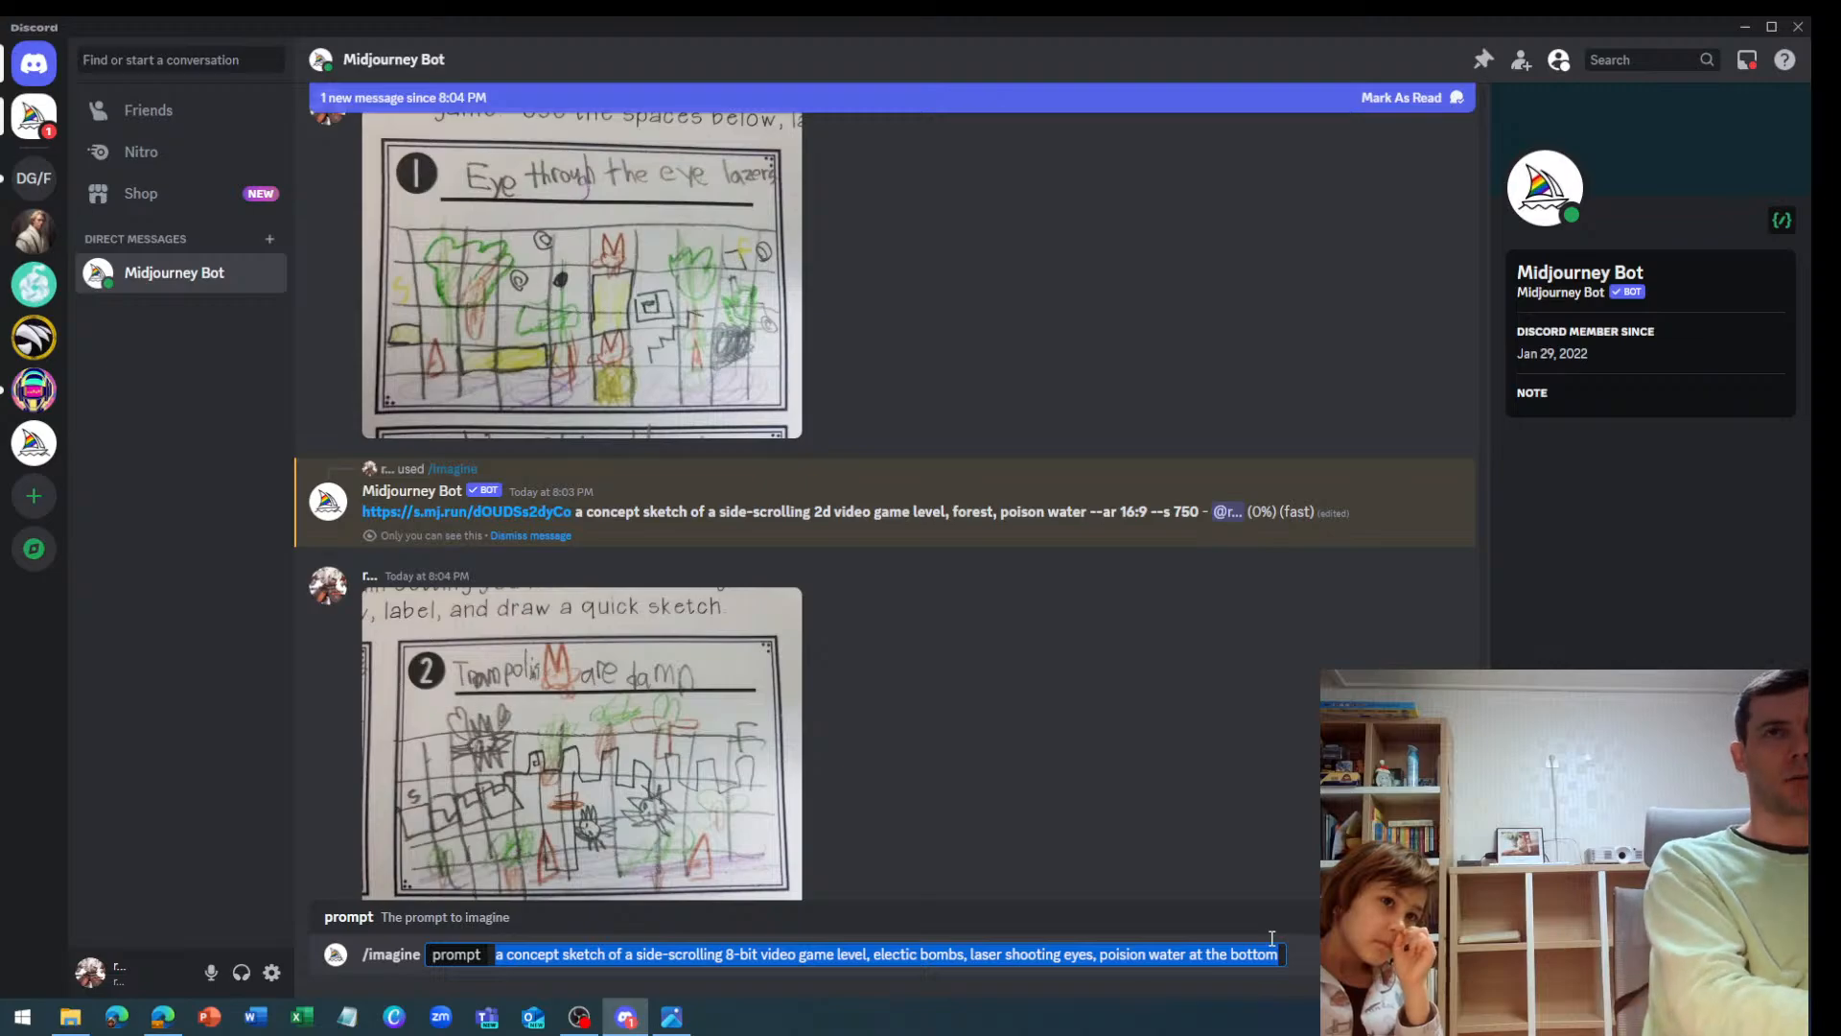
key(Return)
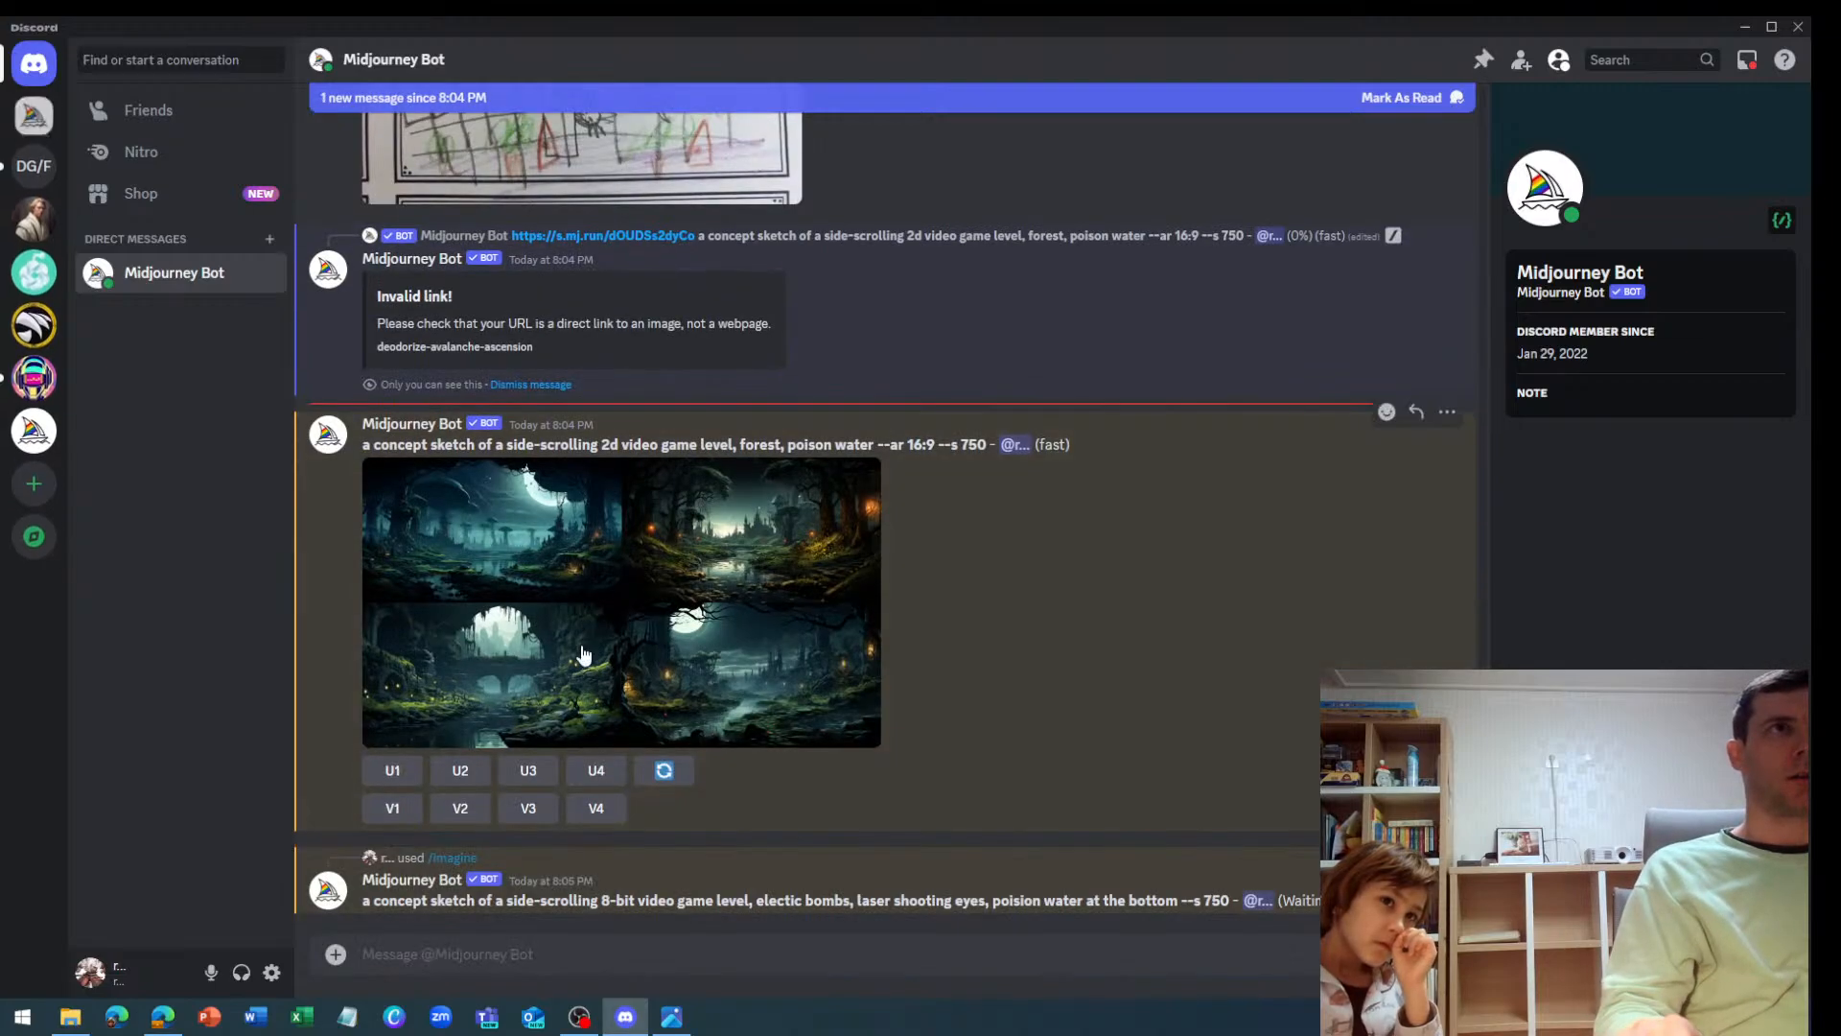
Examine the forest level image grid at enlarged size and look back over the two hand-drawn sketches and the 8-bit generation's progress
click(575, 623)
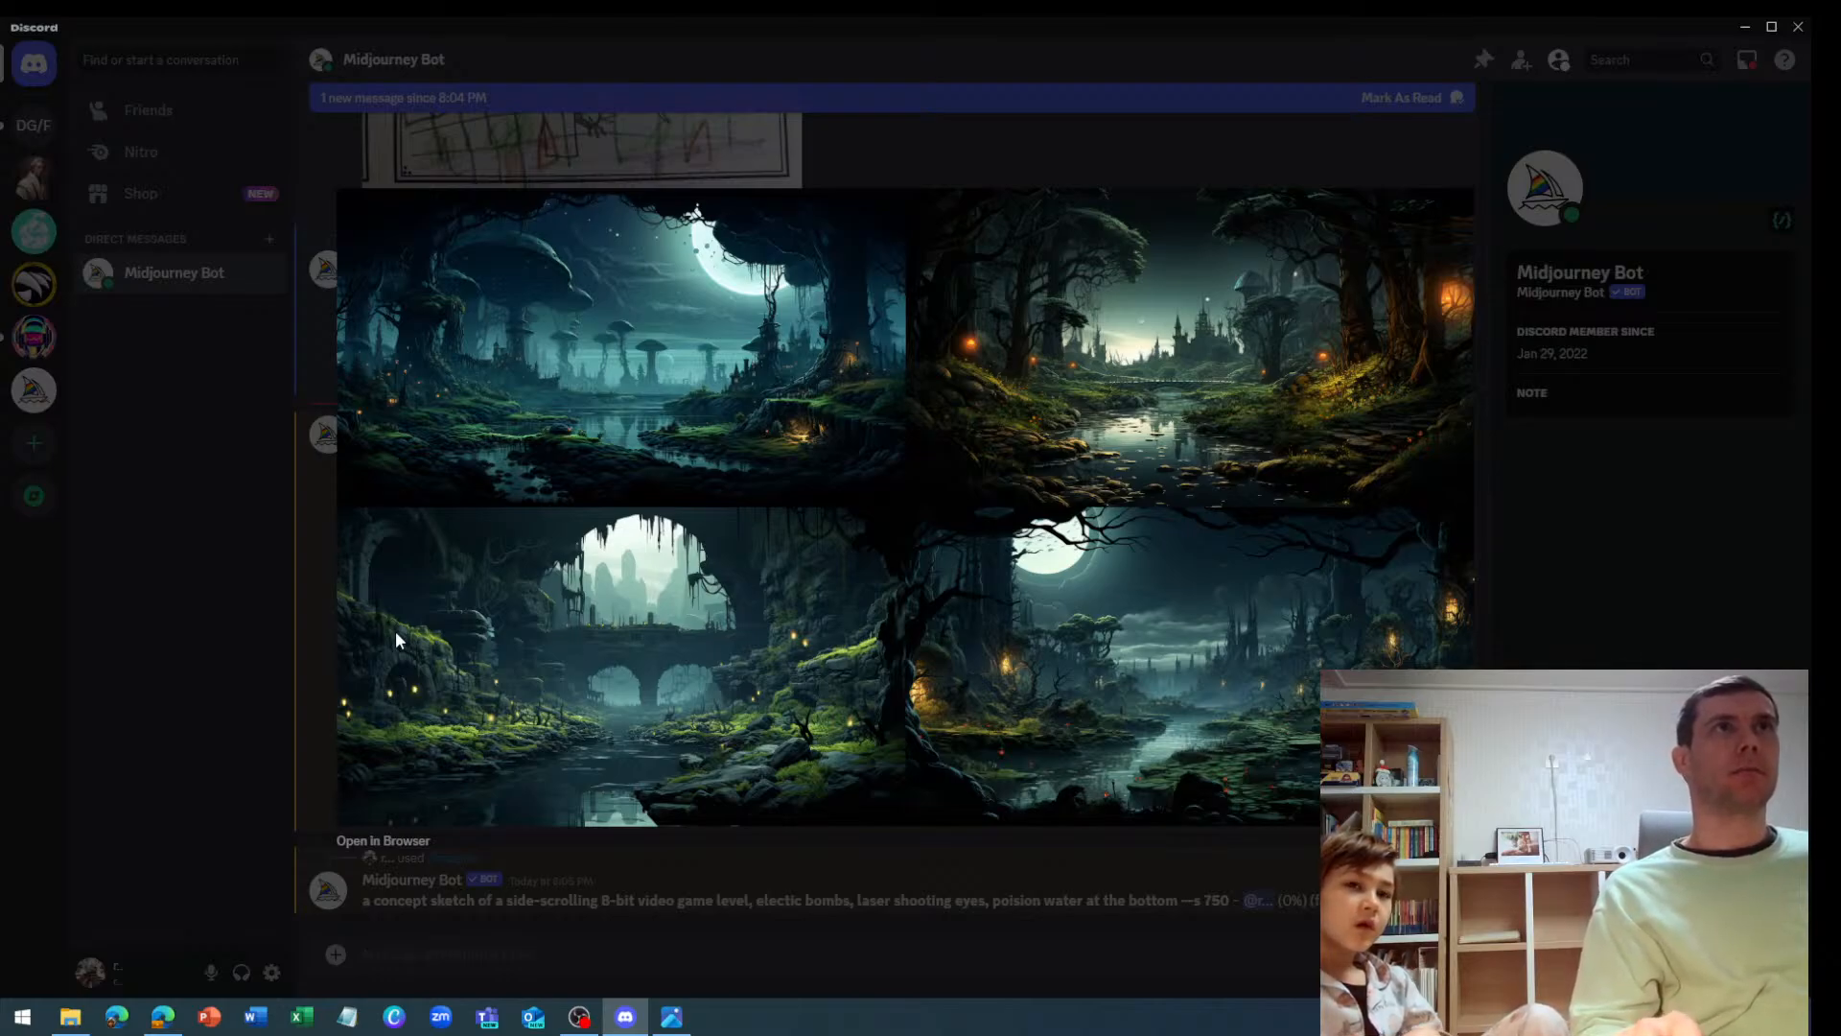
click(311, 647)
scroll(333, 669, up, 6)
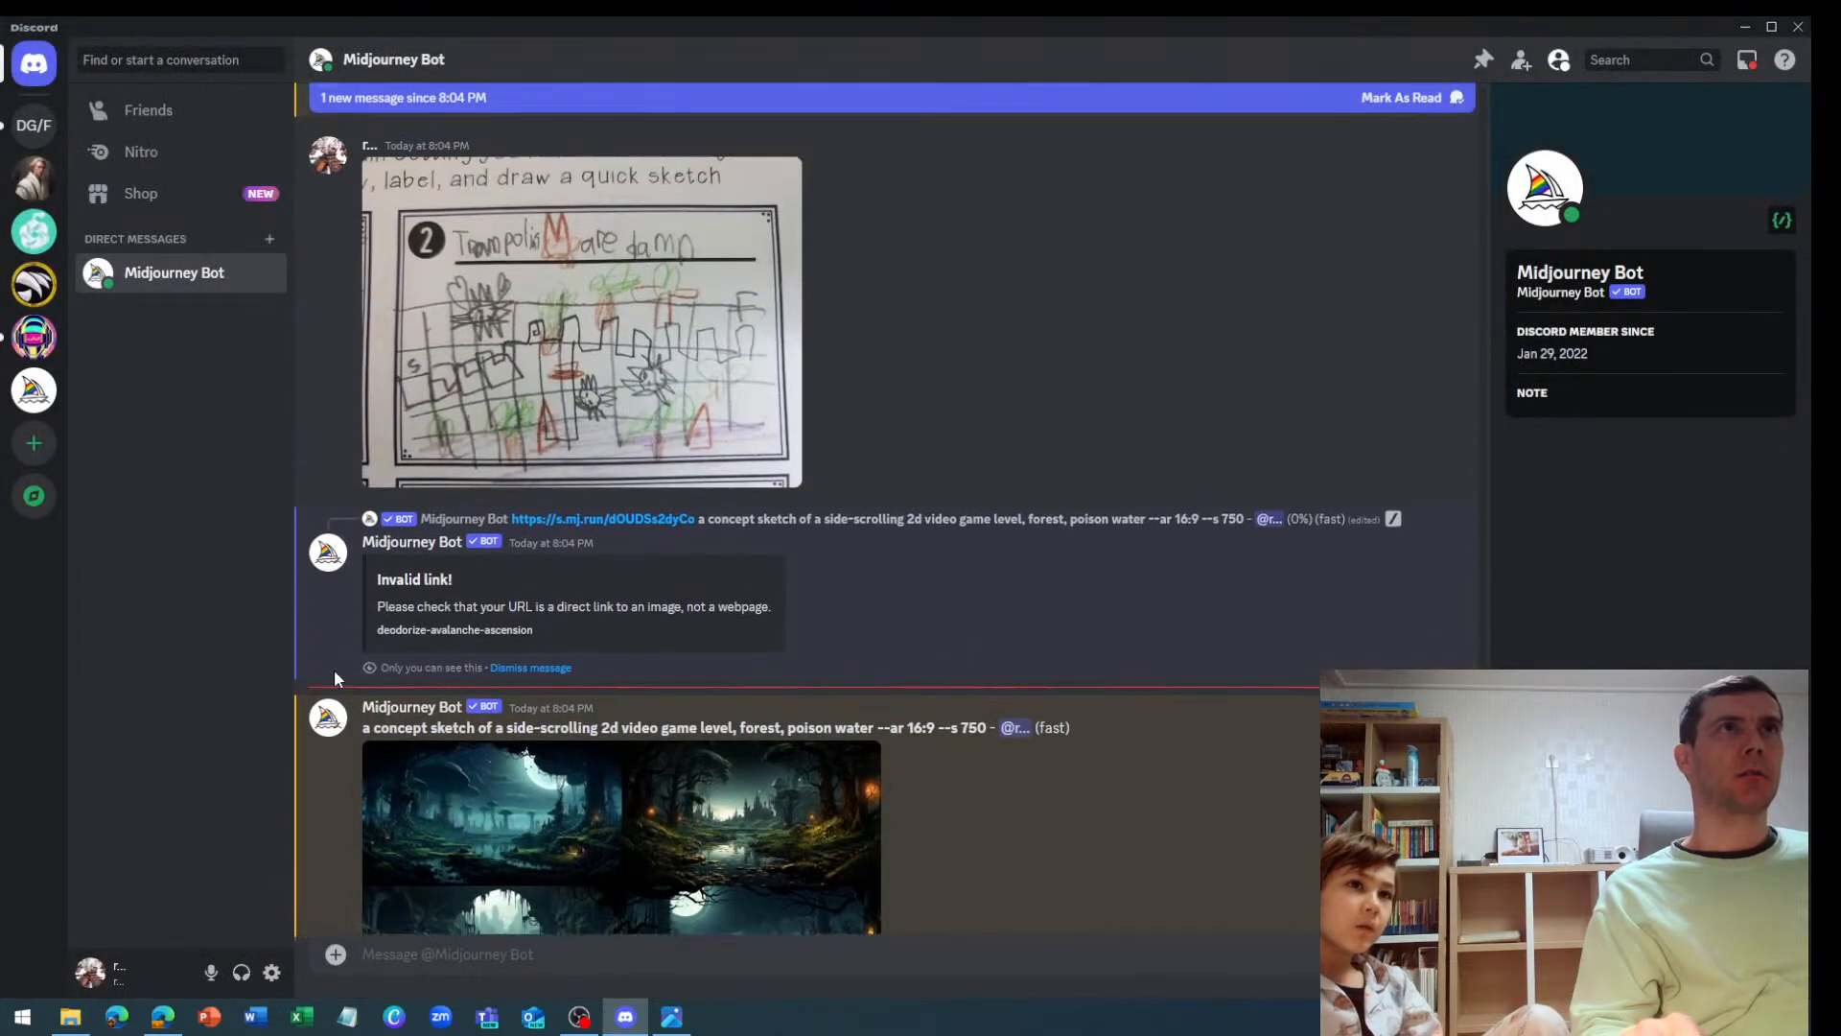
scroll(336, 677, up, 3)
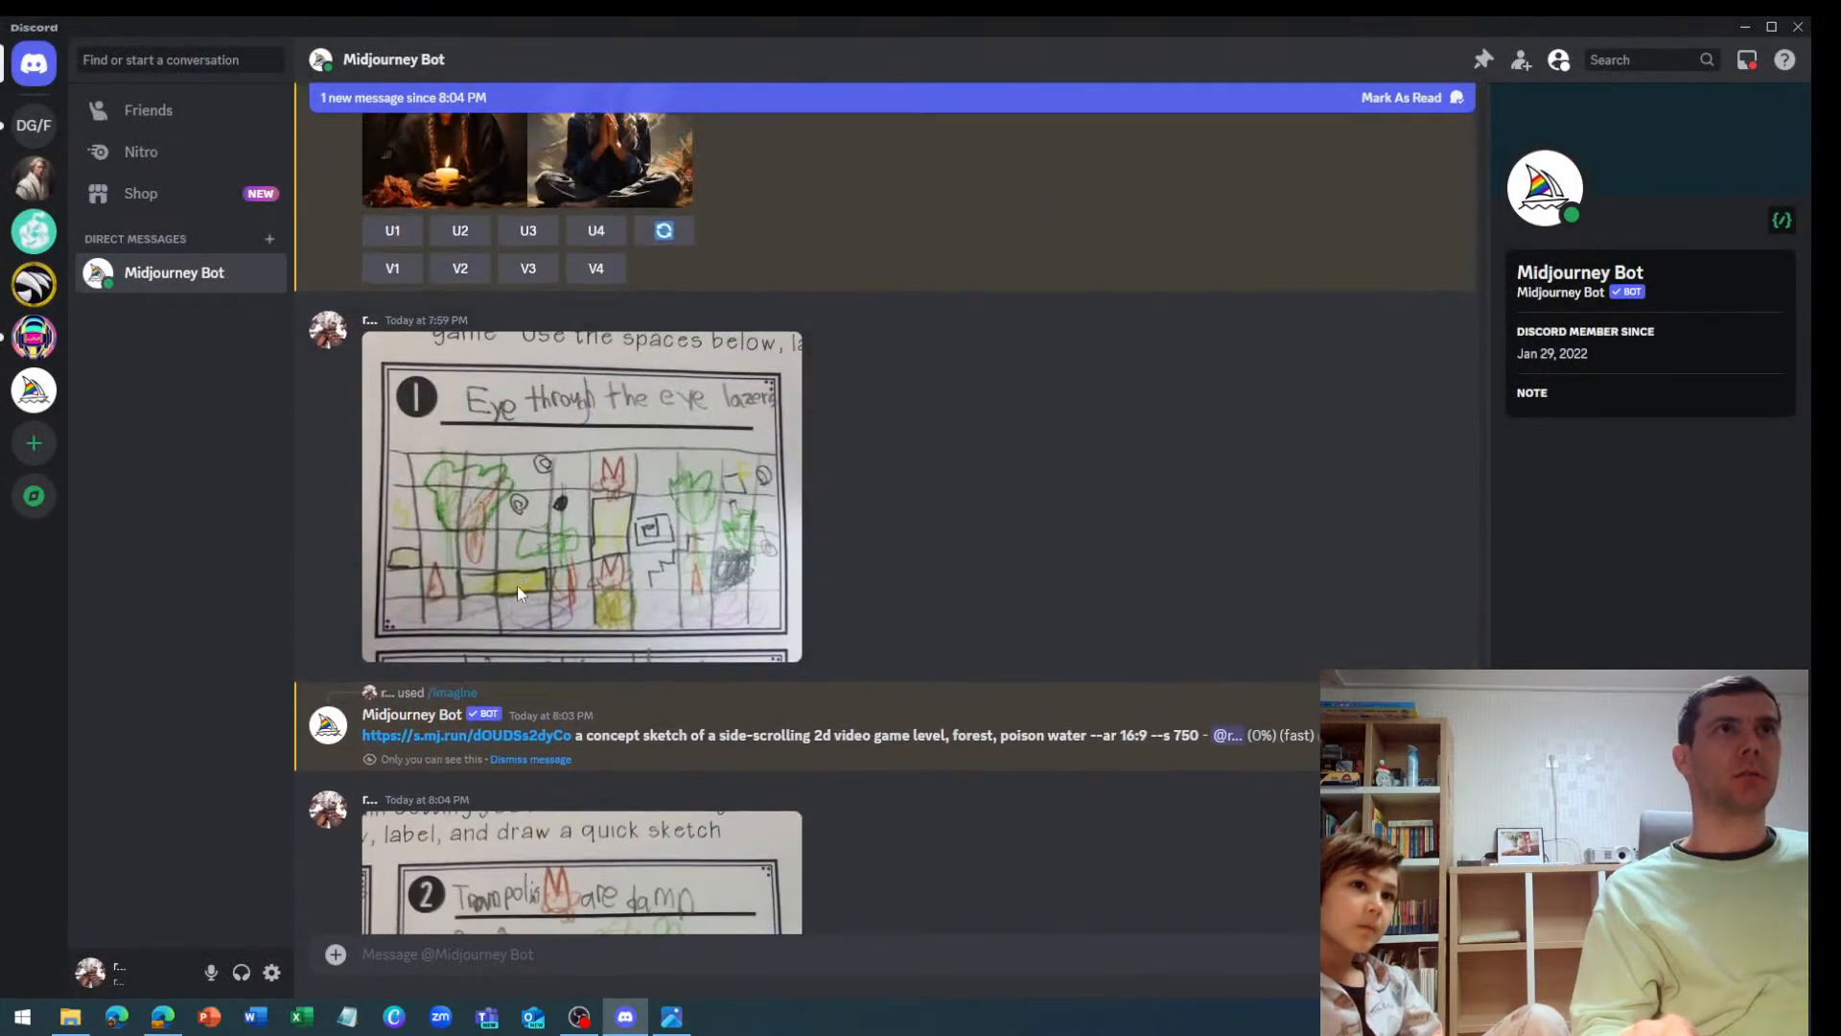
scroll(516, 590, down, 10)
scroll(516, 588, down, 3)
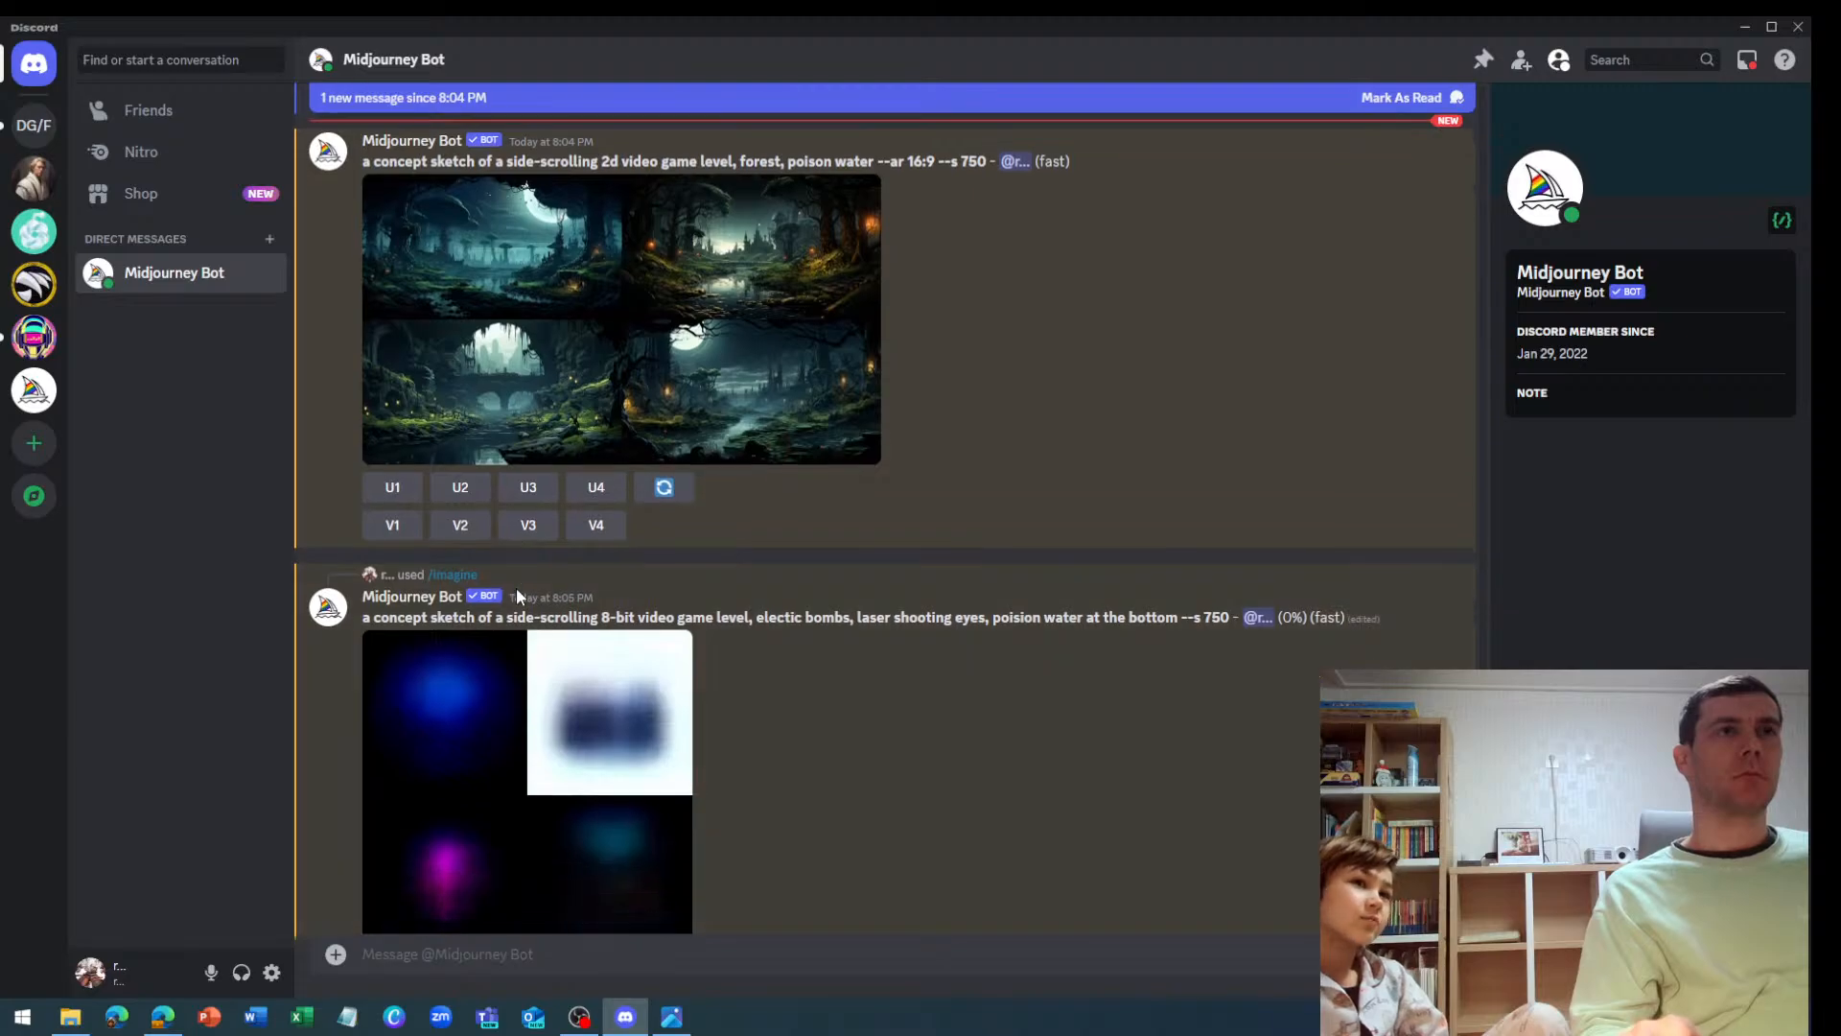
scroll(516, 596, down, 1)
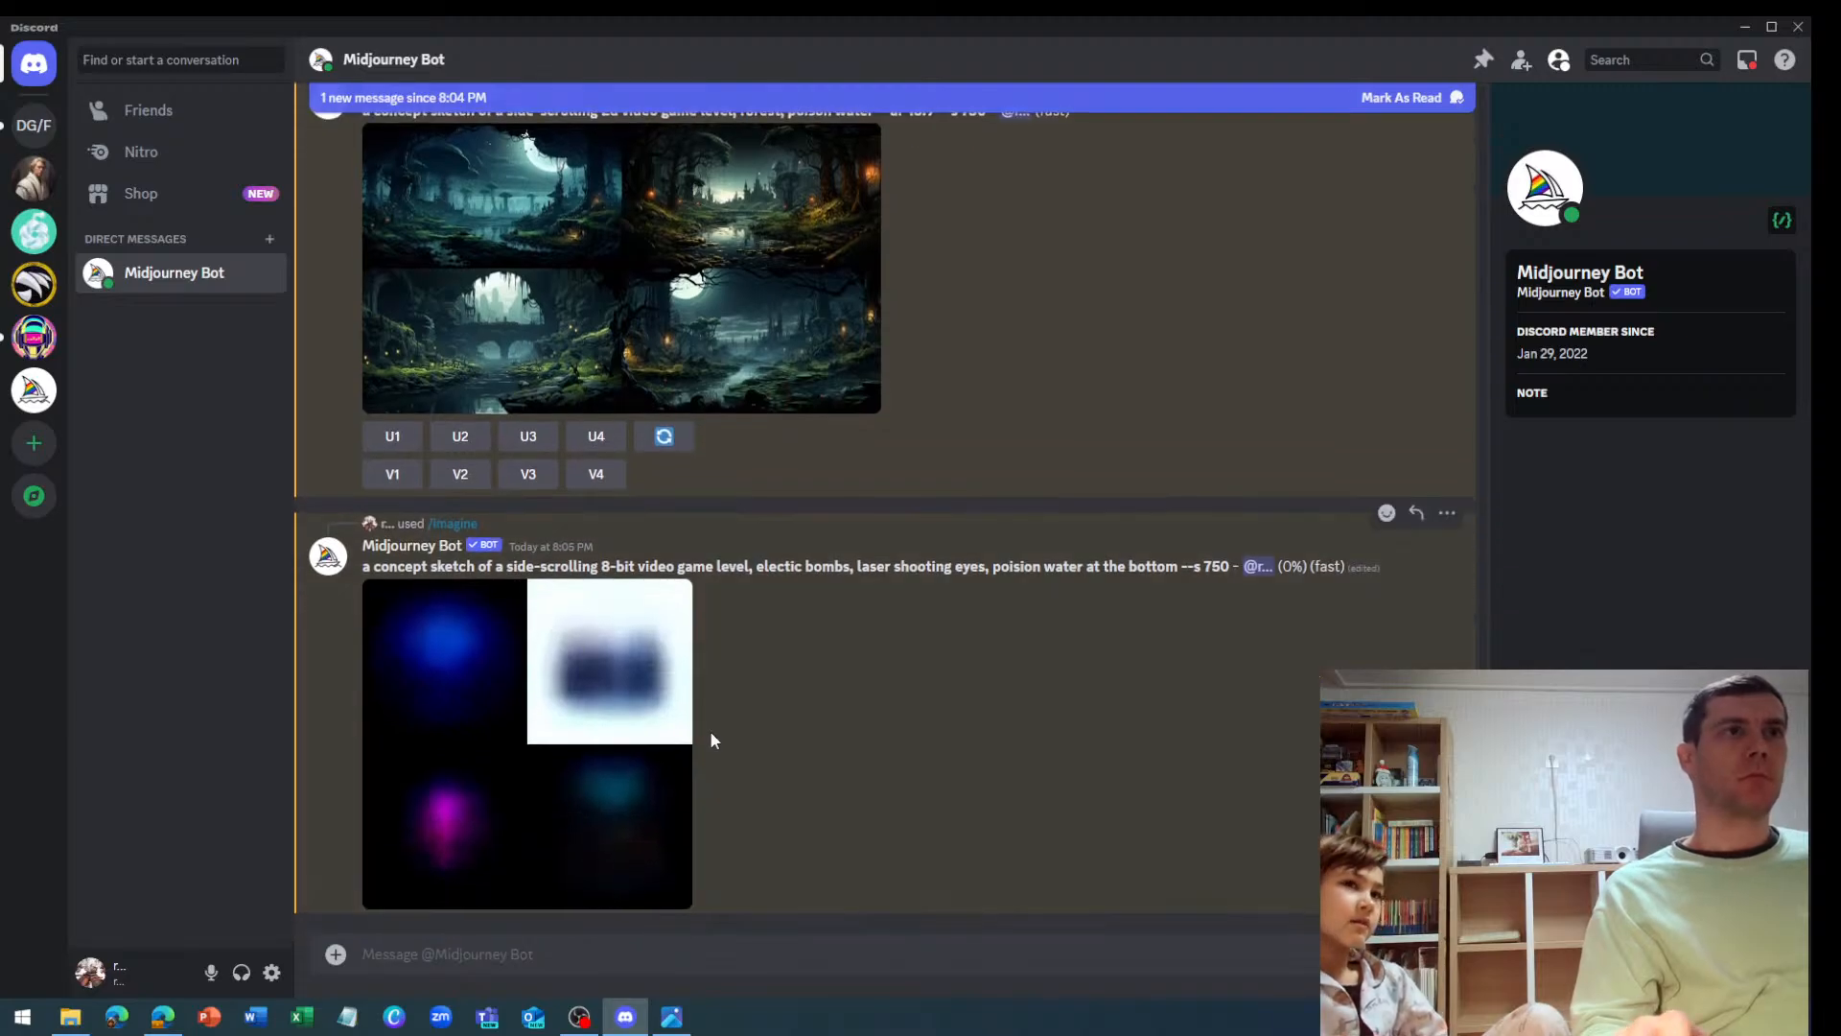
Submit the copied 8-bit level prompt again as a new /imagine command with "--ar 16:9" appended
text(/imagine prompt: a concept sketch of a side-scrolling 8-bit video game level, electic bombs, laser shooting eyes, poision water at the bottom)
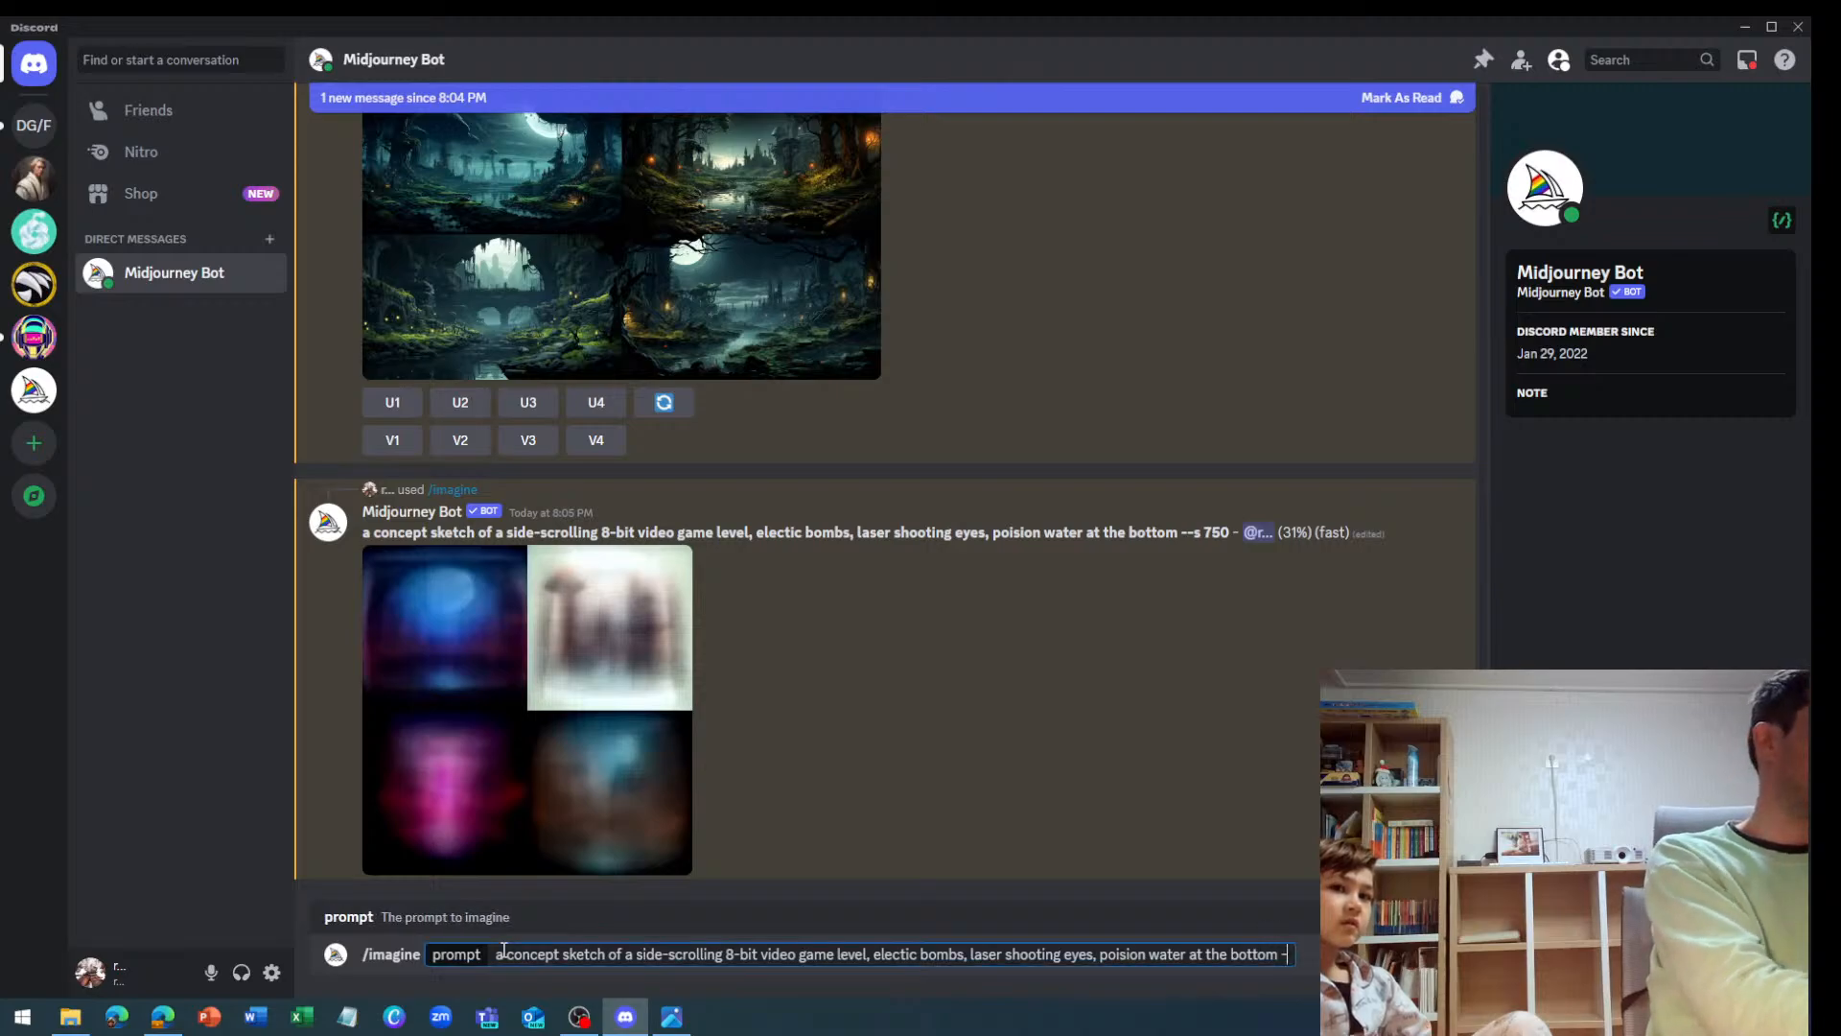
text(--ar)
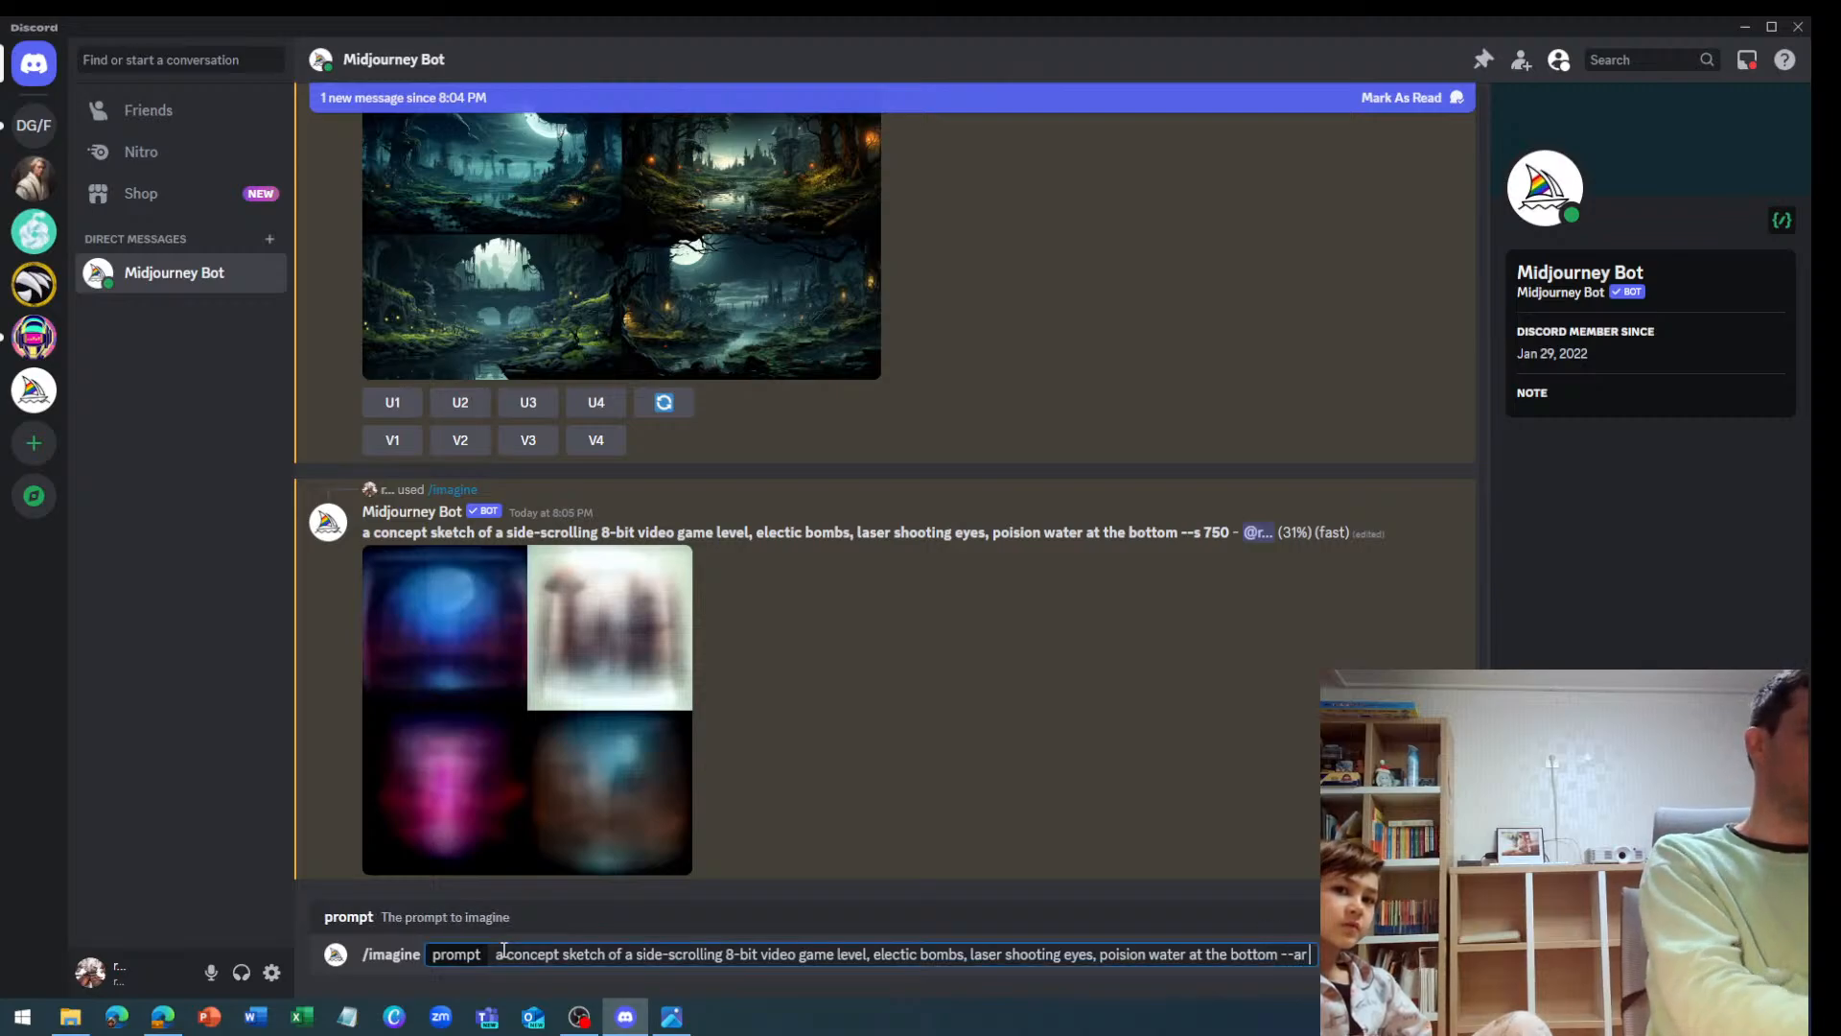
text( 16)
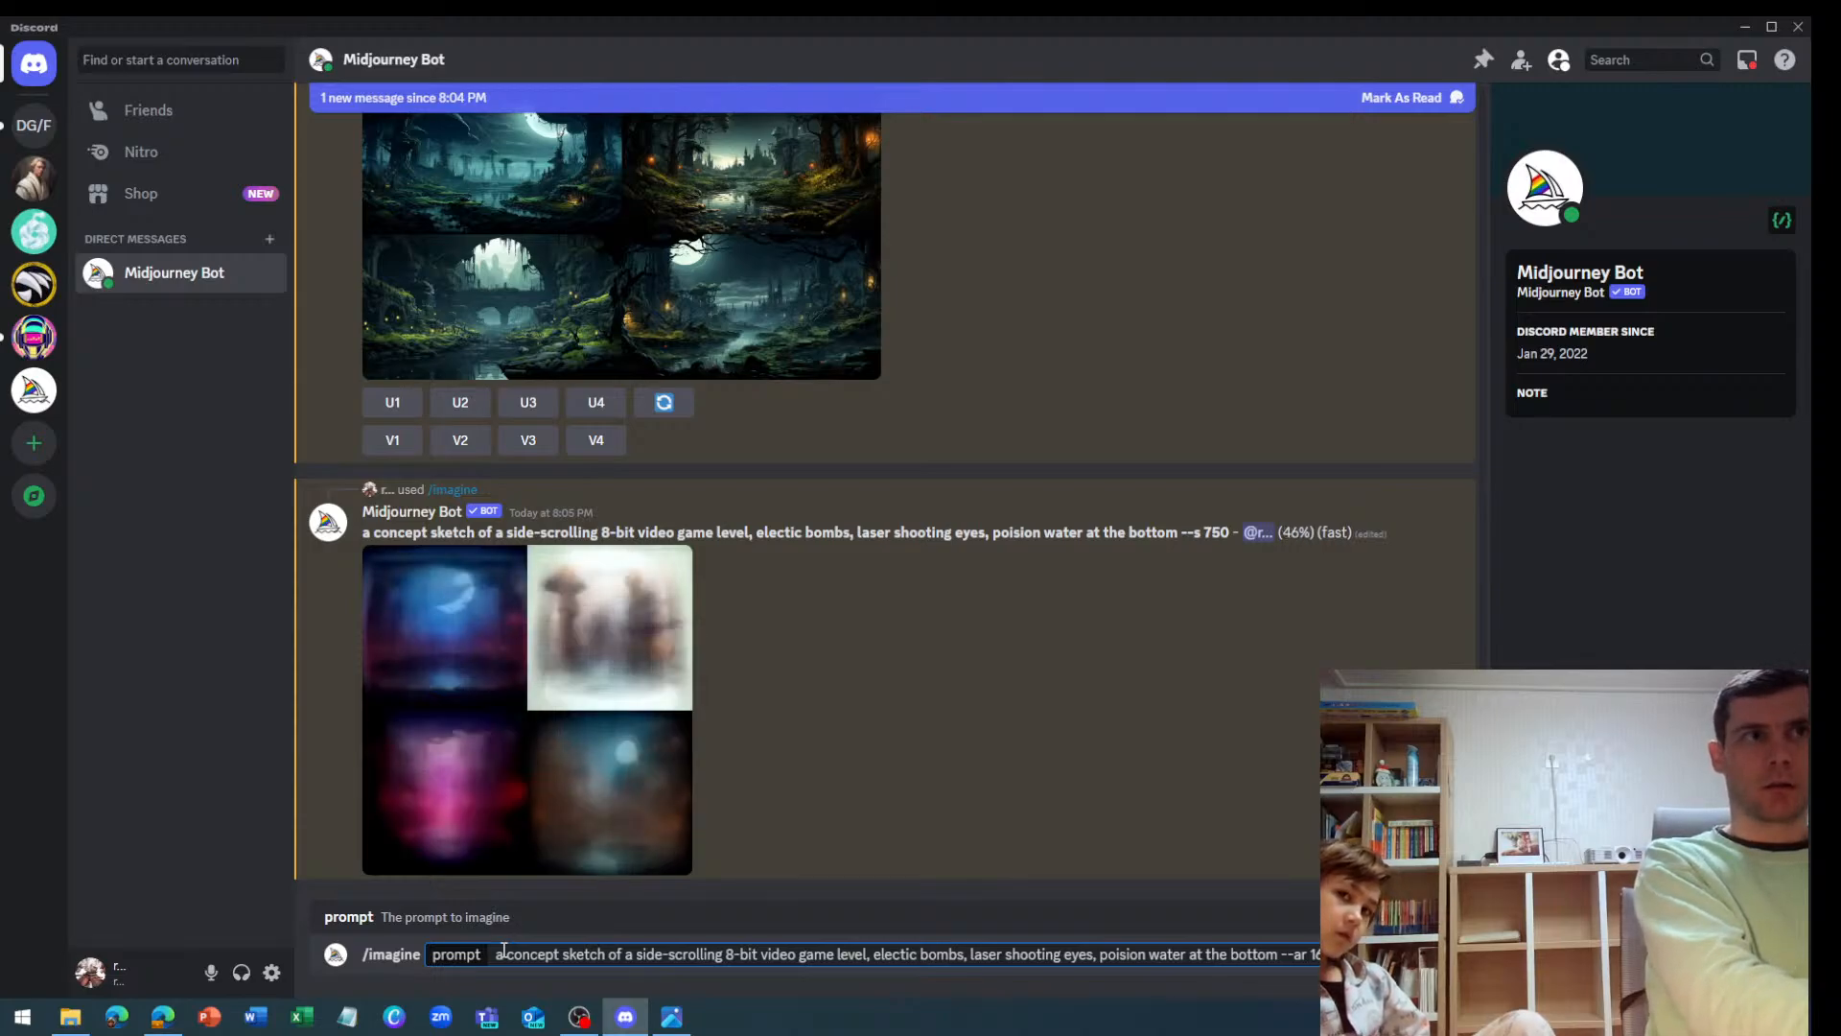
key(Return)
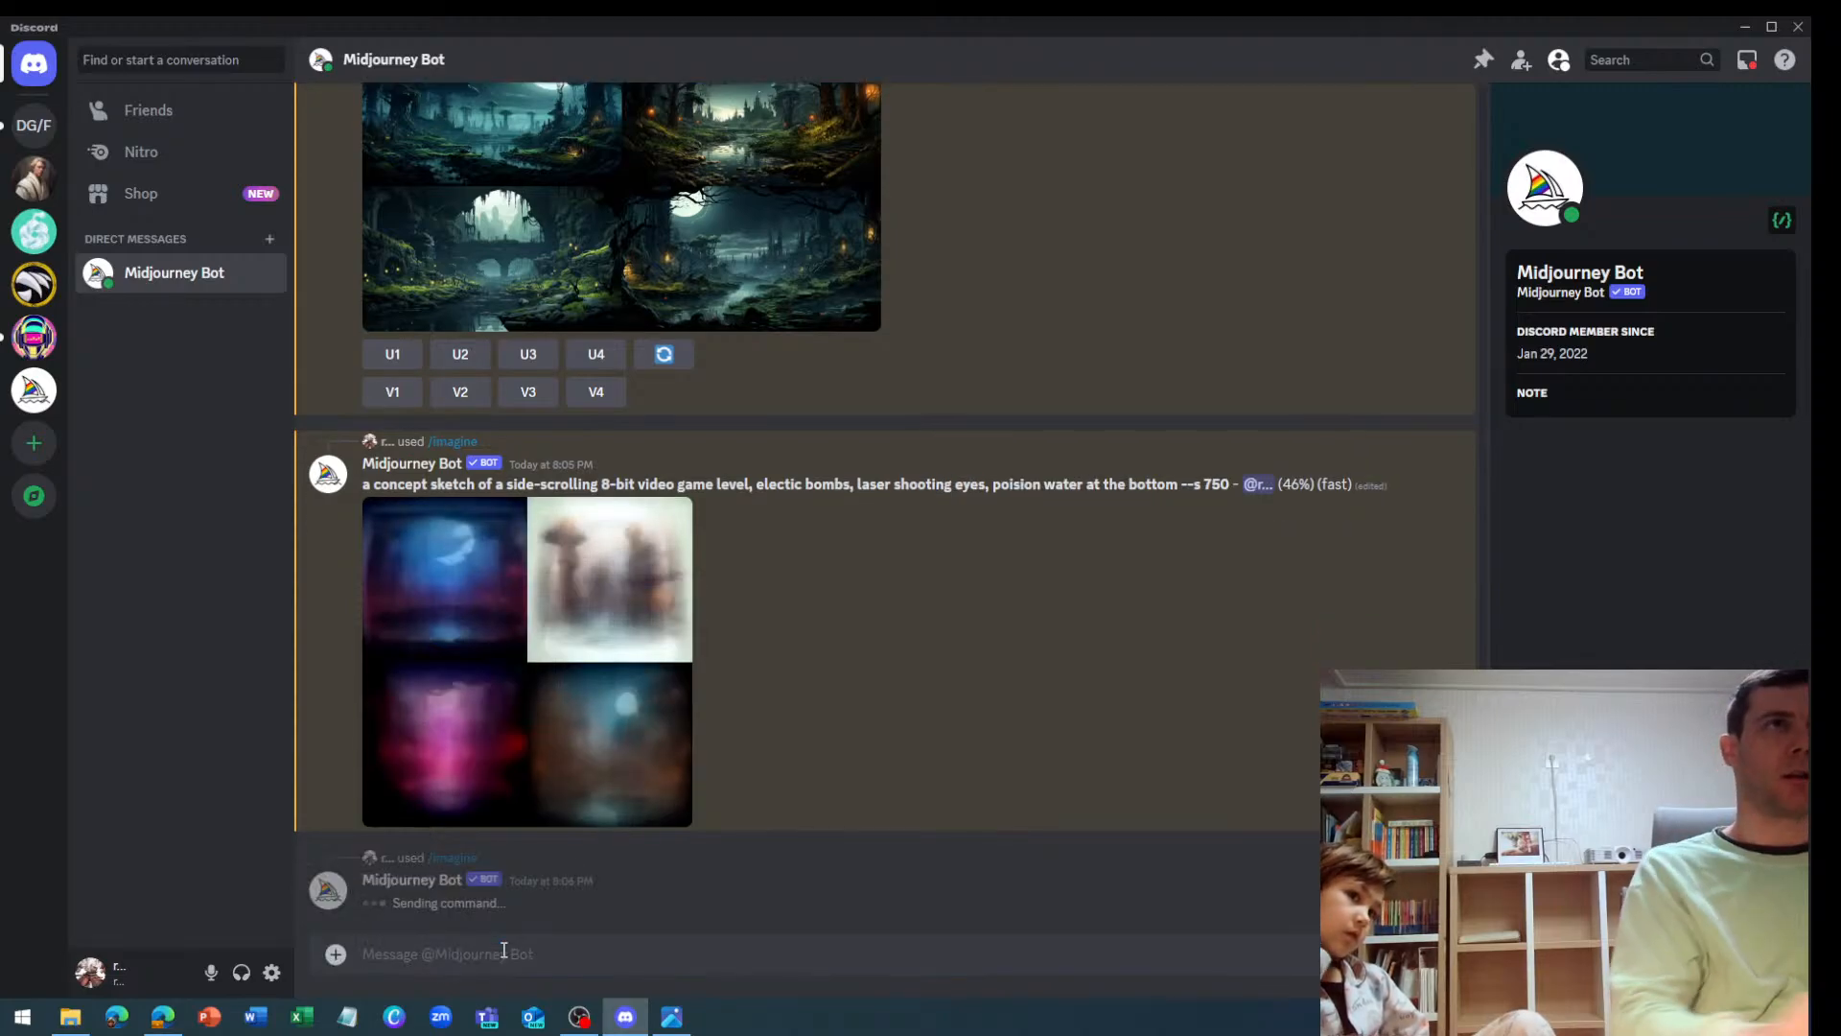
Copy the forest, poison water prompt text through "--s 750" from the earlier image-link request and dismiss that message
scroll(579, 572, up, 10)
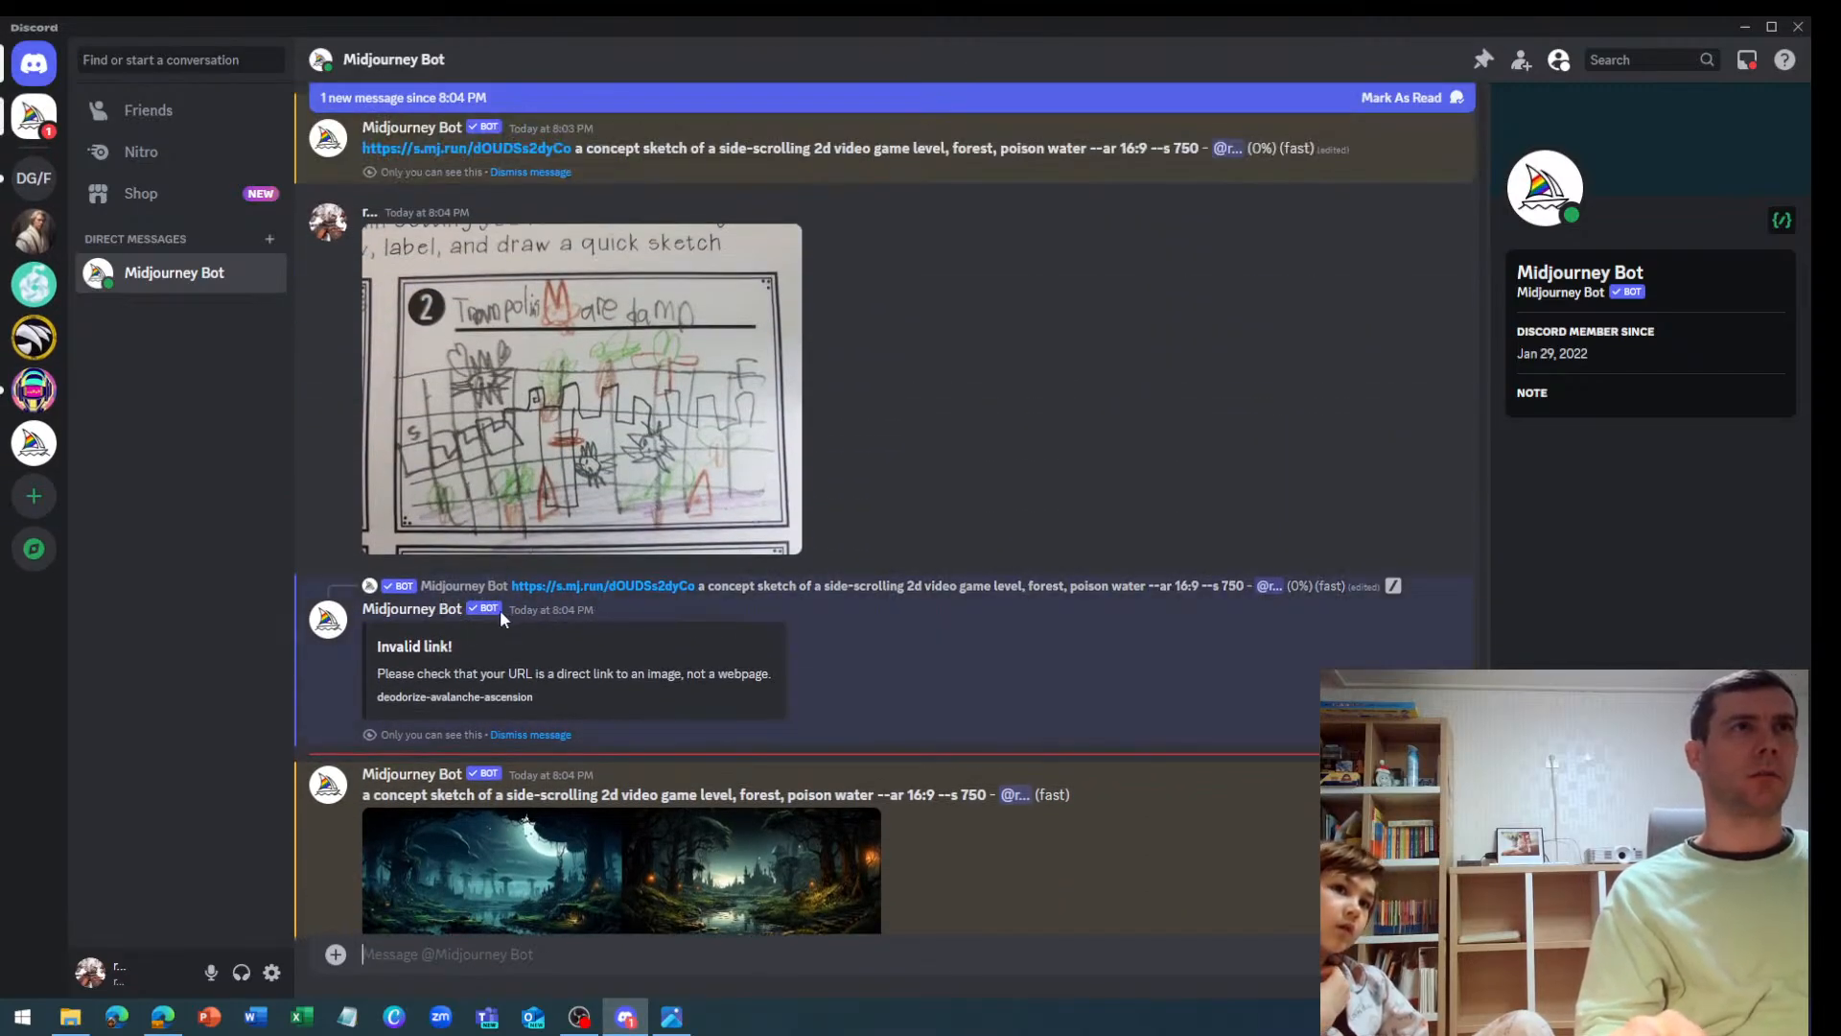
scroll(584, 474, up, 3)
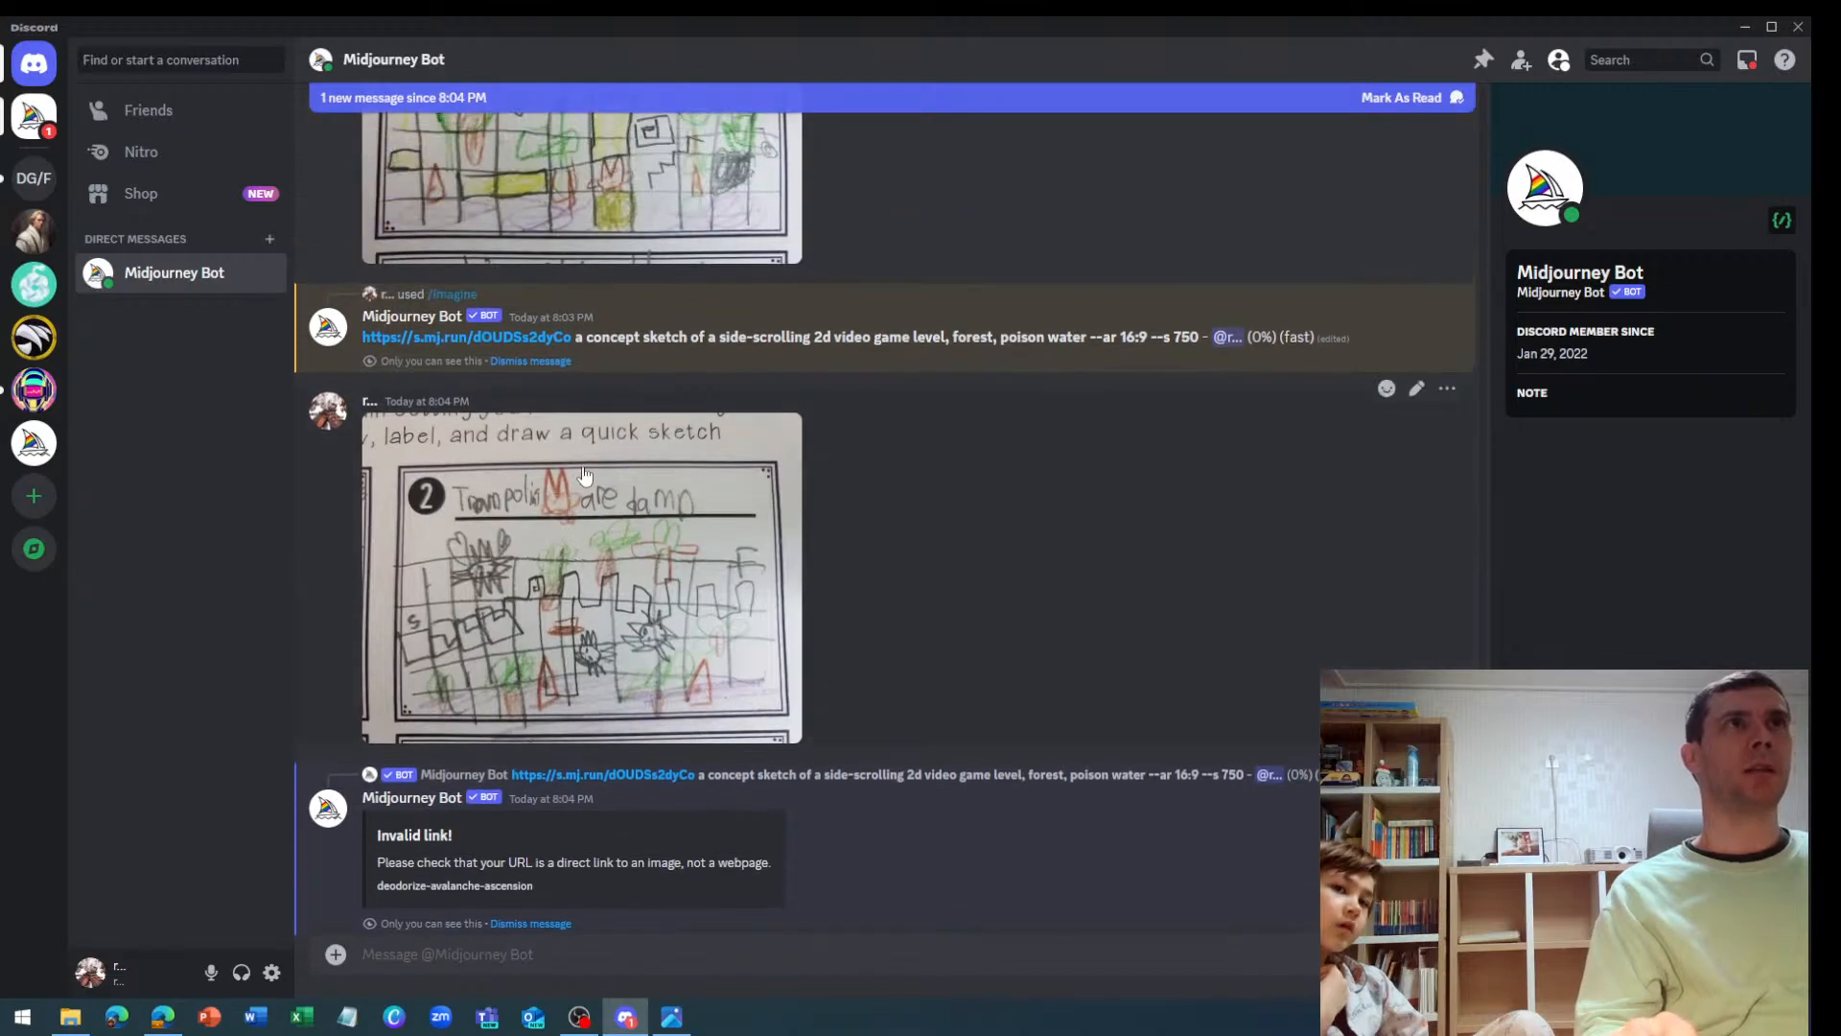
drag(579, 342, 1202, 335)
key(ctrl+c)
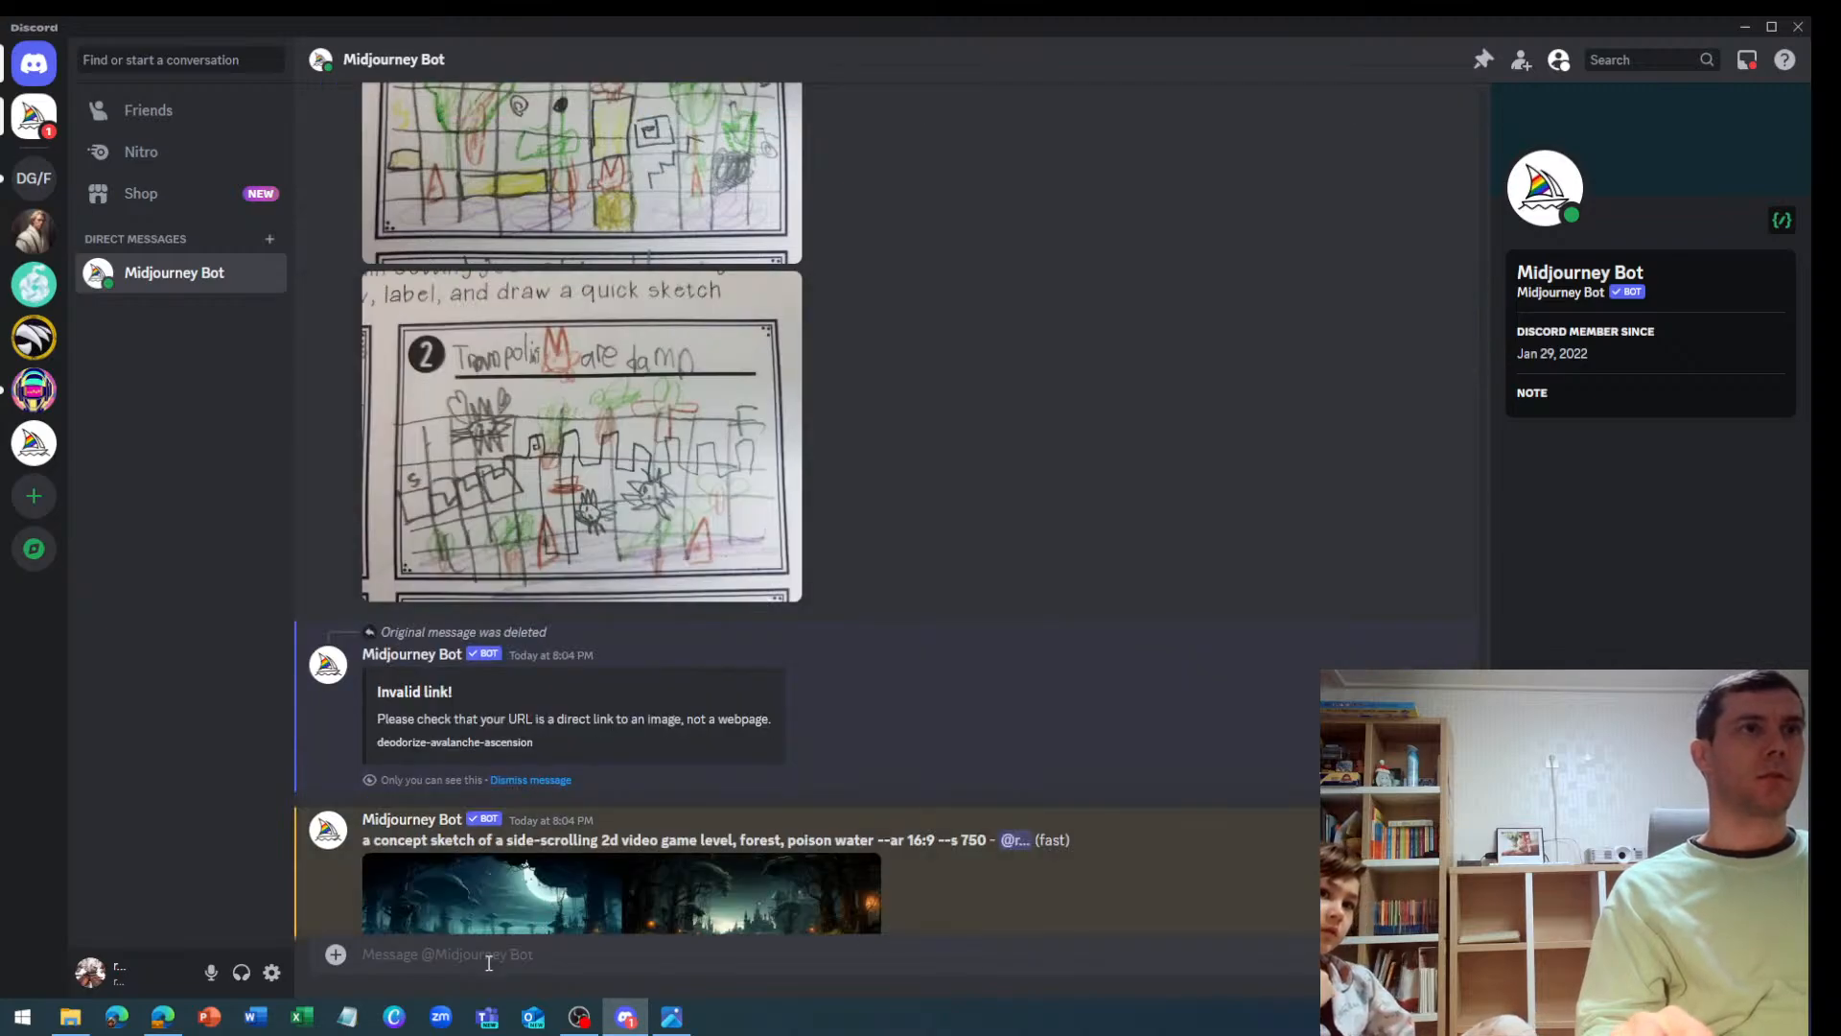
Submit a new /imagine command with the copied forest prompt, placing the level 2 sketch's image link in front of the text
click(489, 962)
text(/i)
key(Tab)
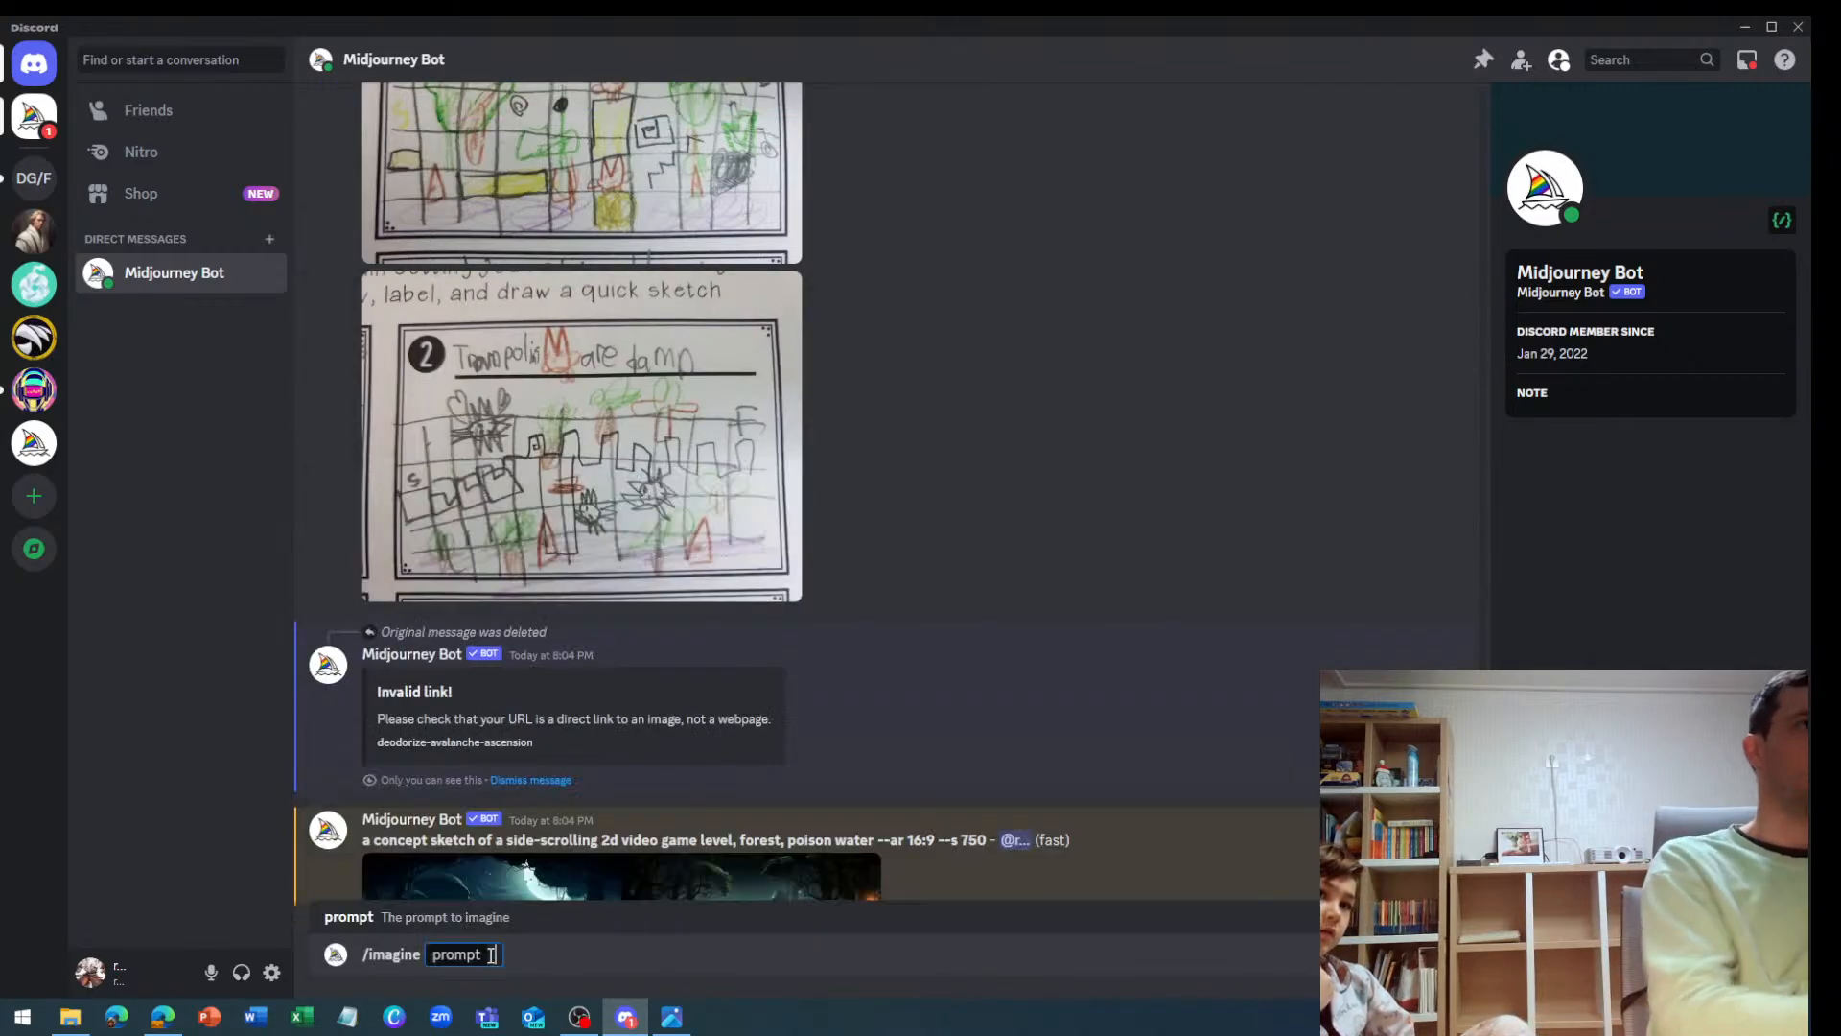
key(ctrl+v)
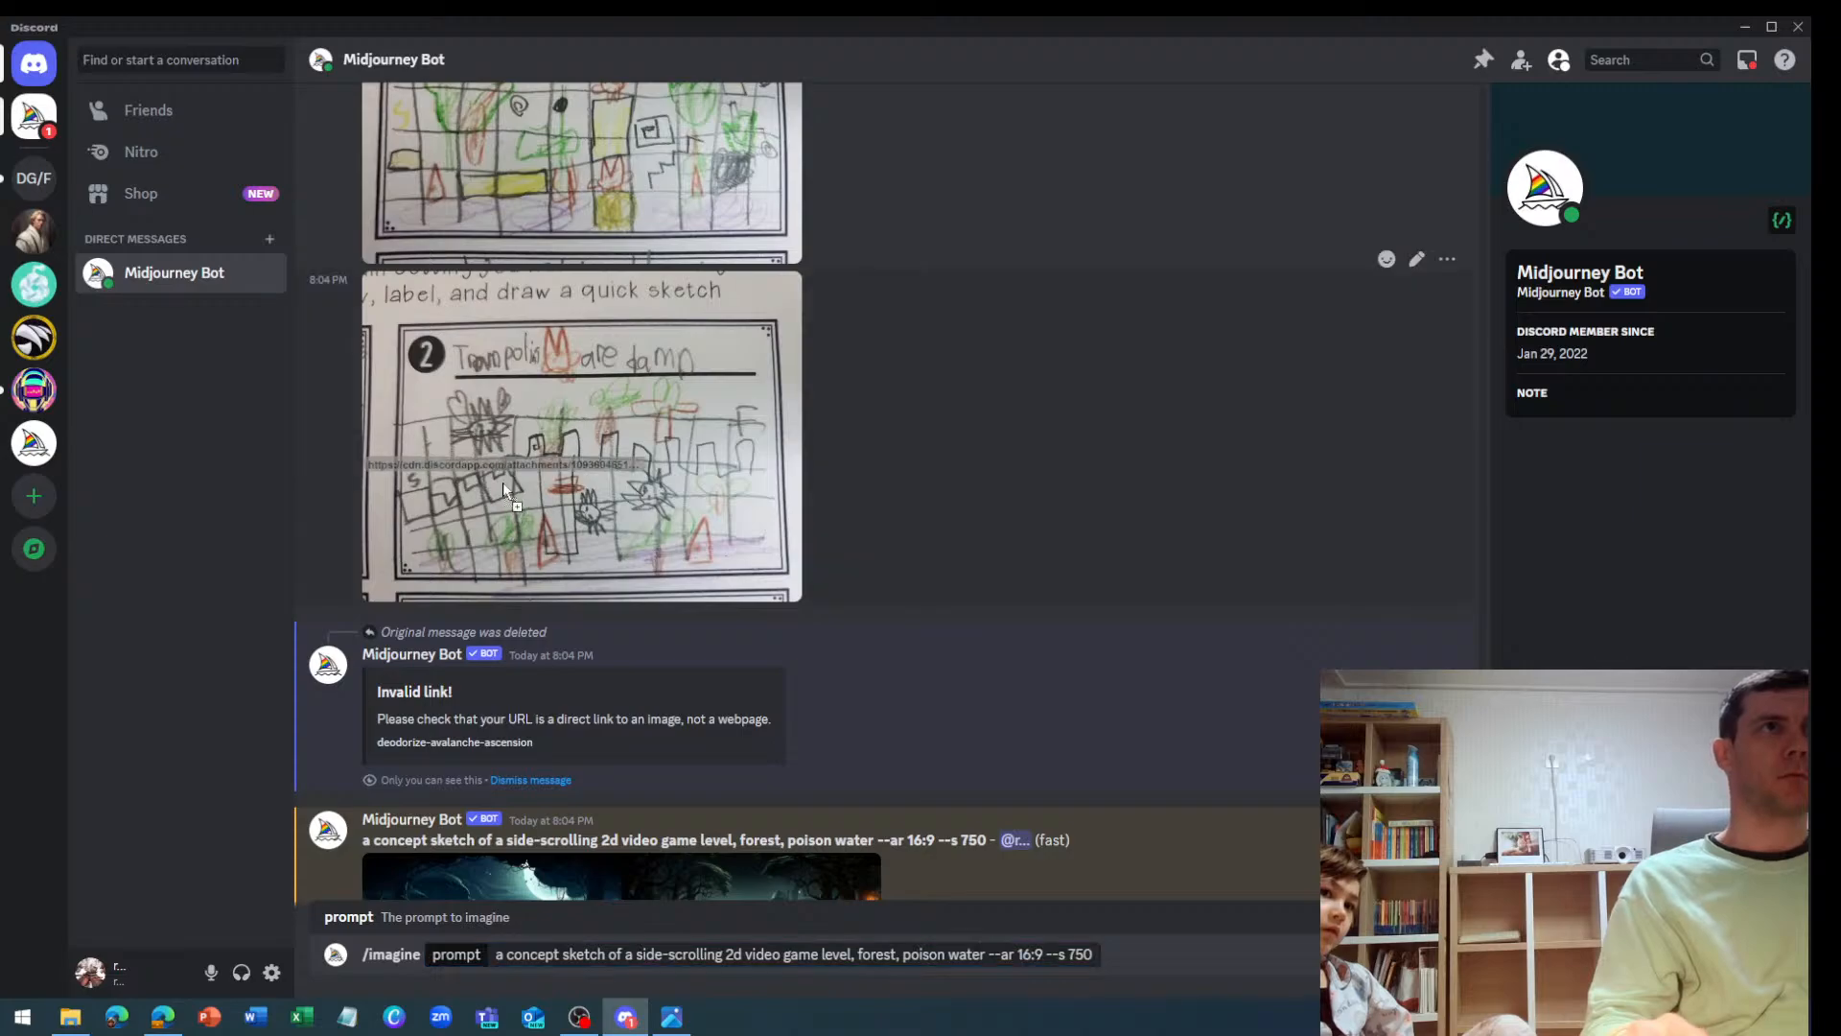
drag(503, 481, 494, 955)
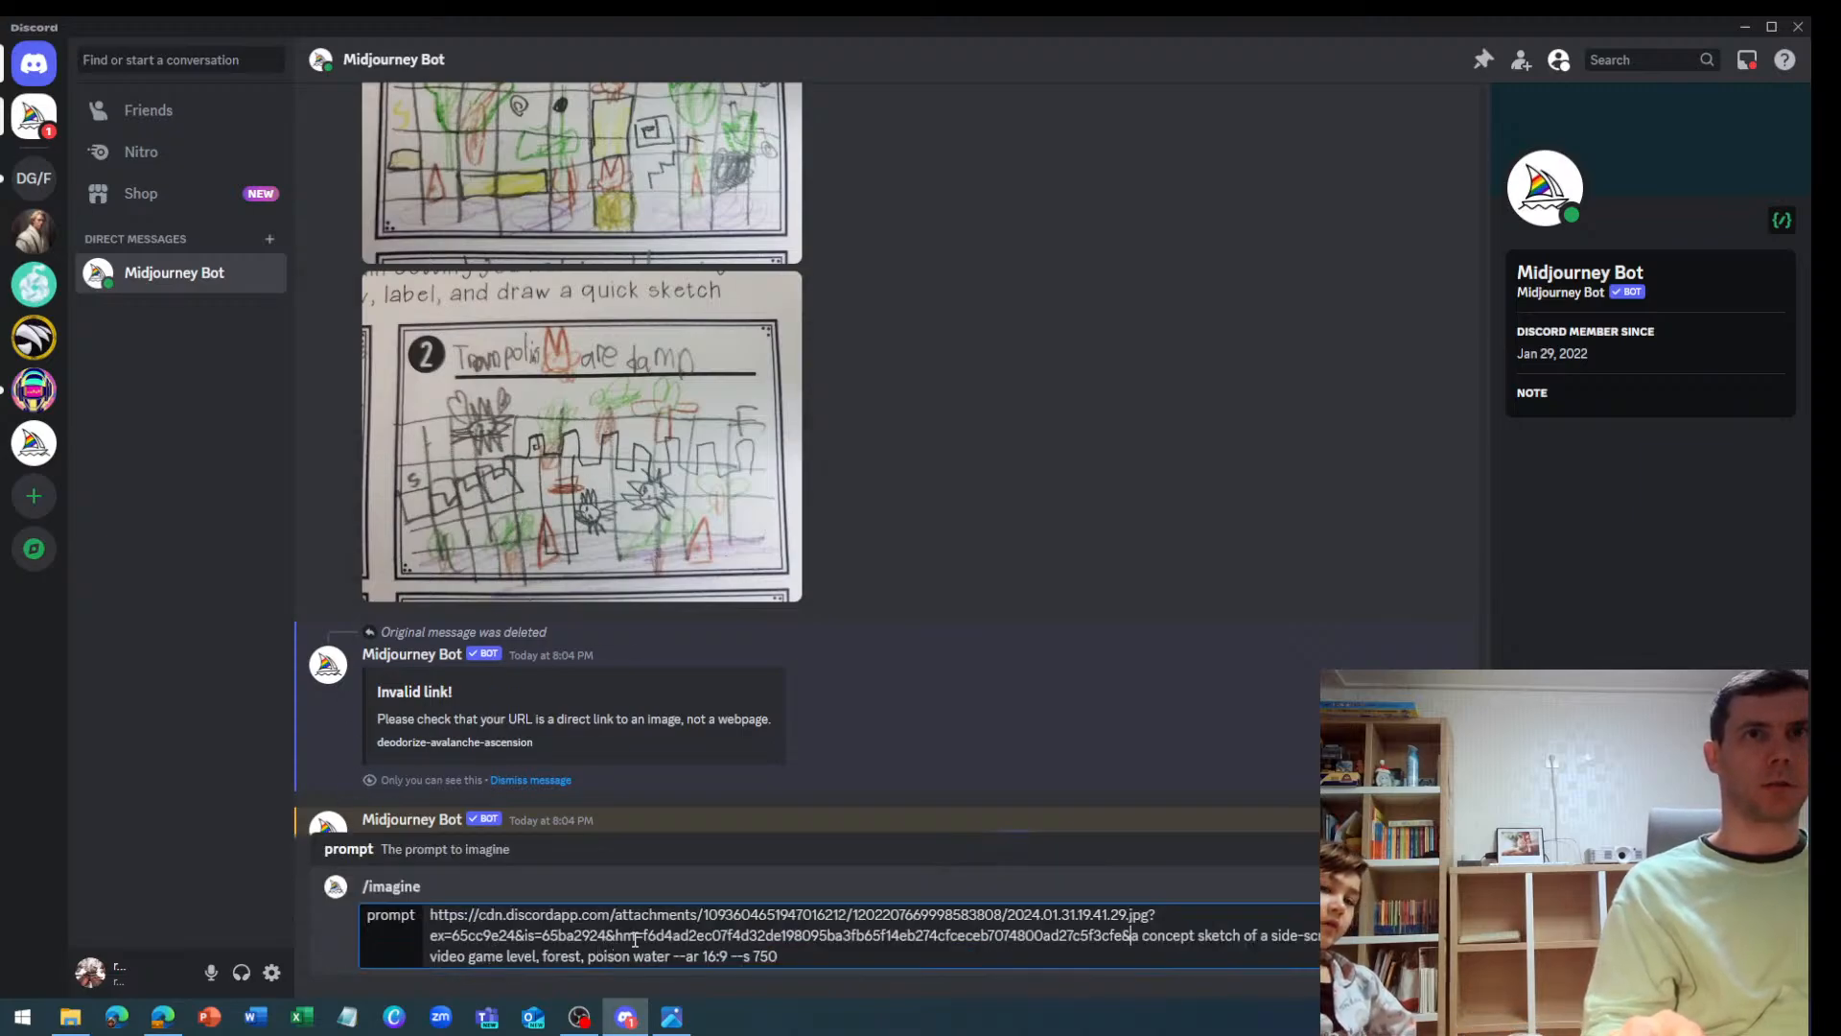
key(Return)
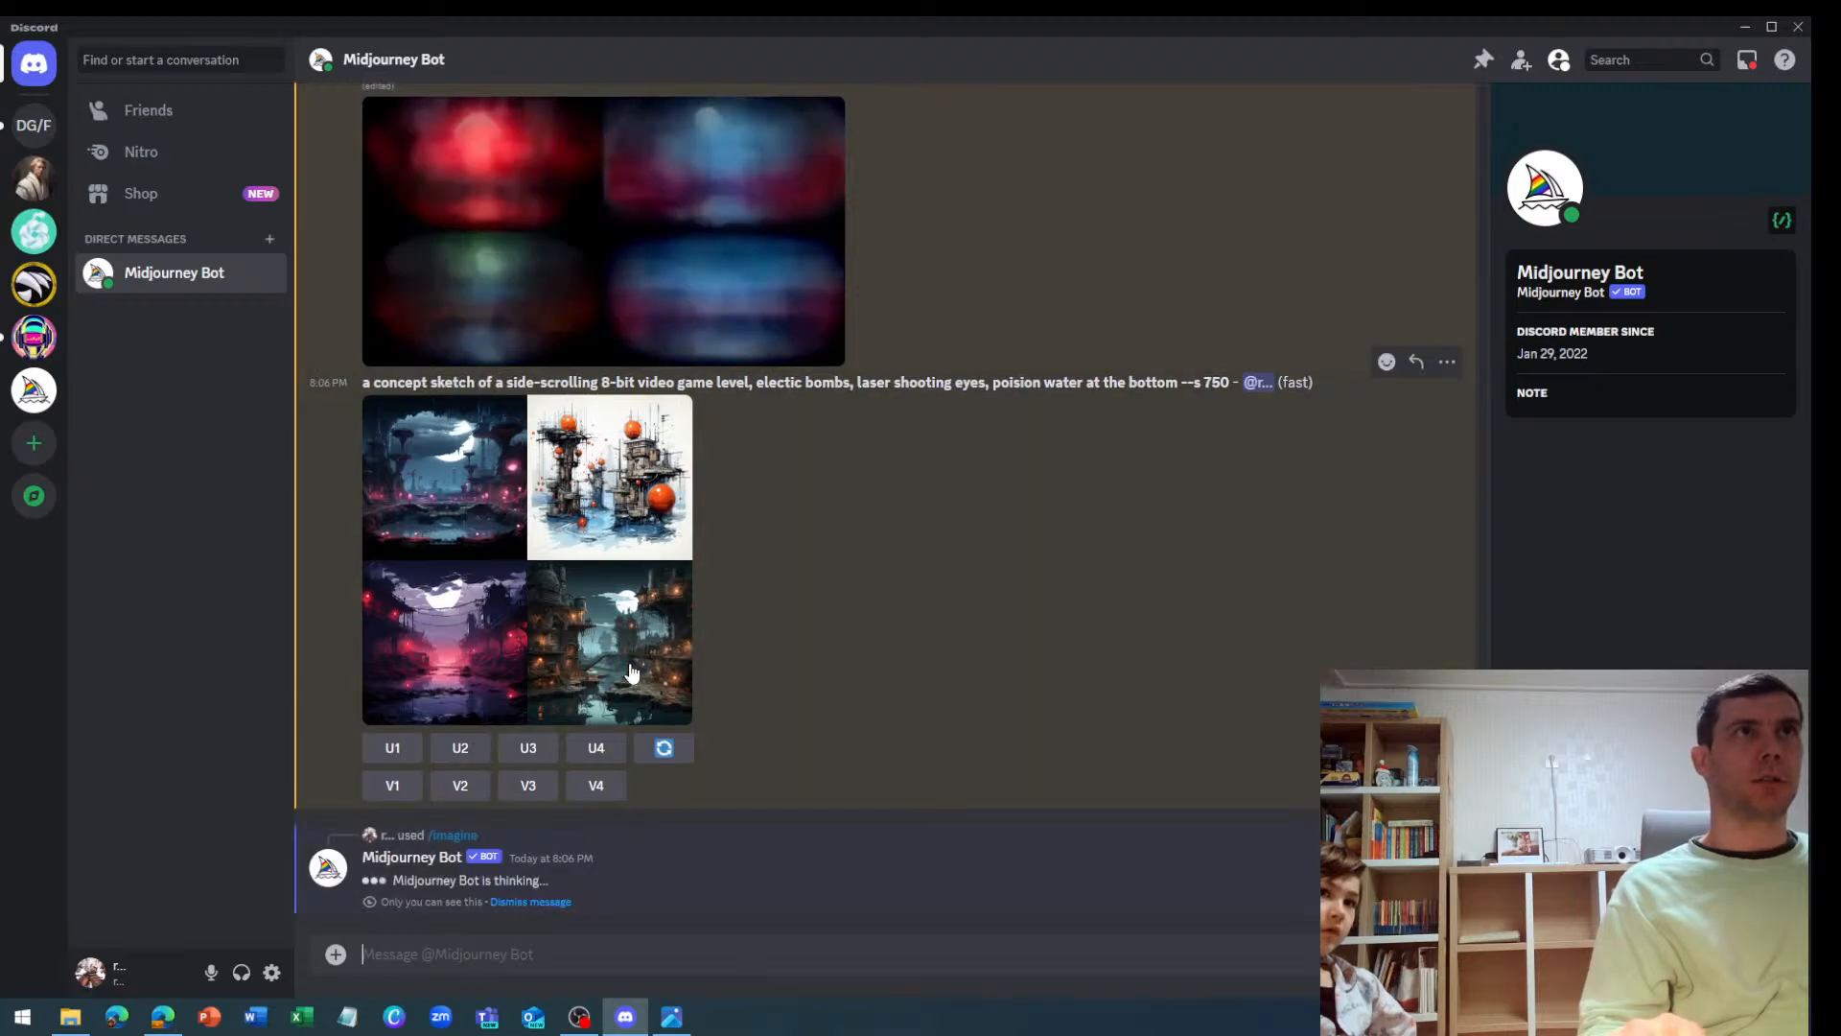
Enlarge the finished square image grid of the 8-bit level for viewing
click(614, 613)
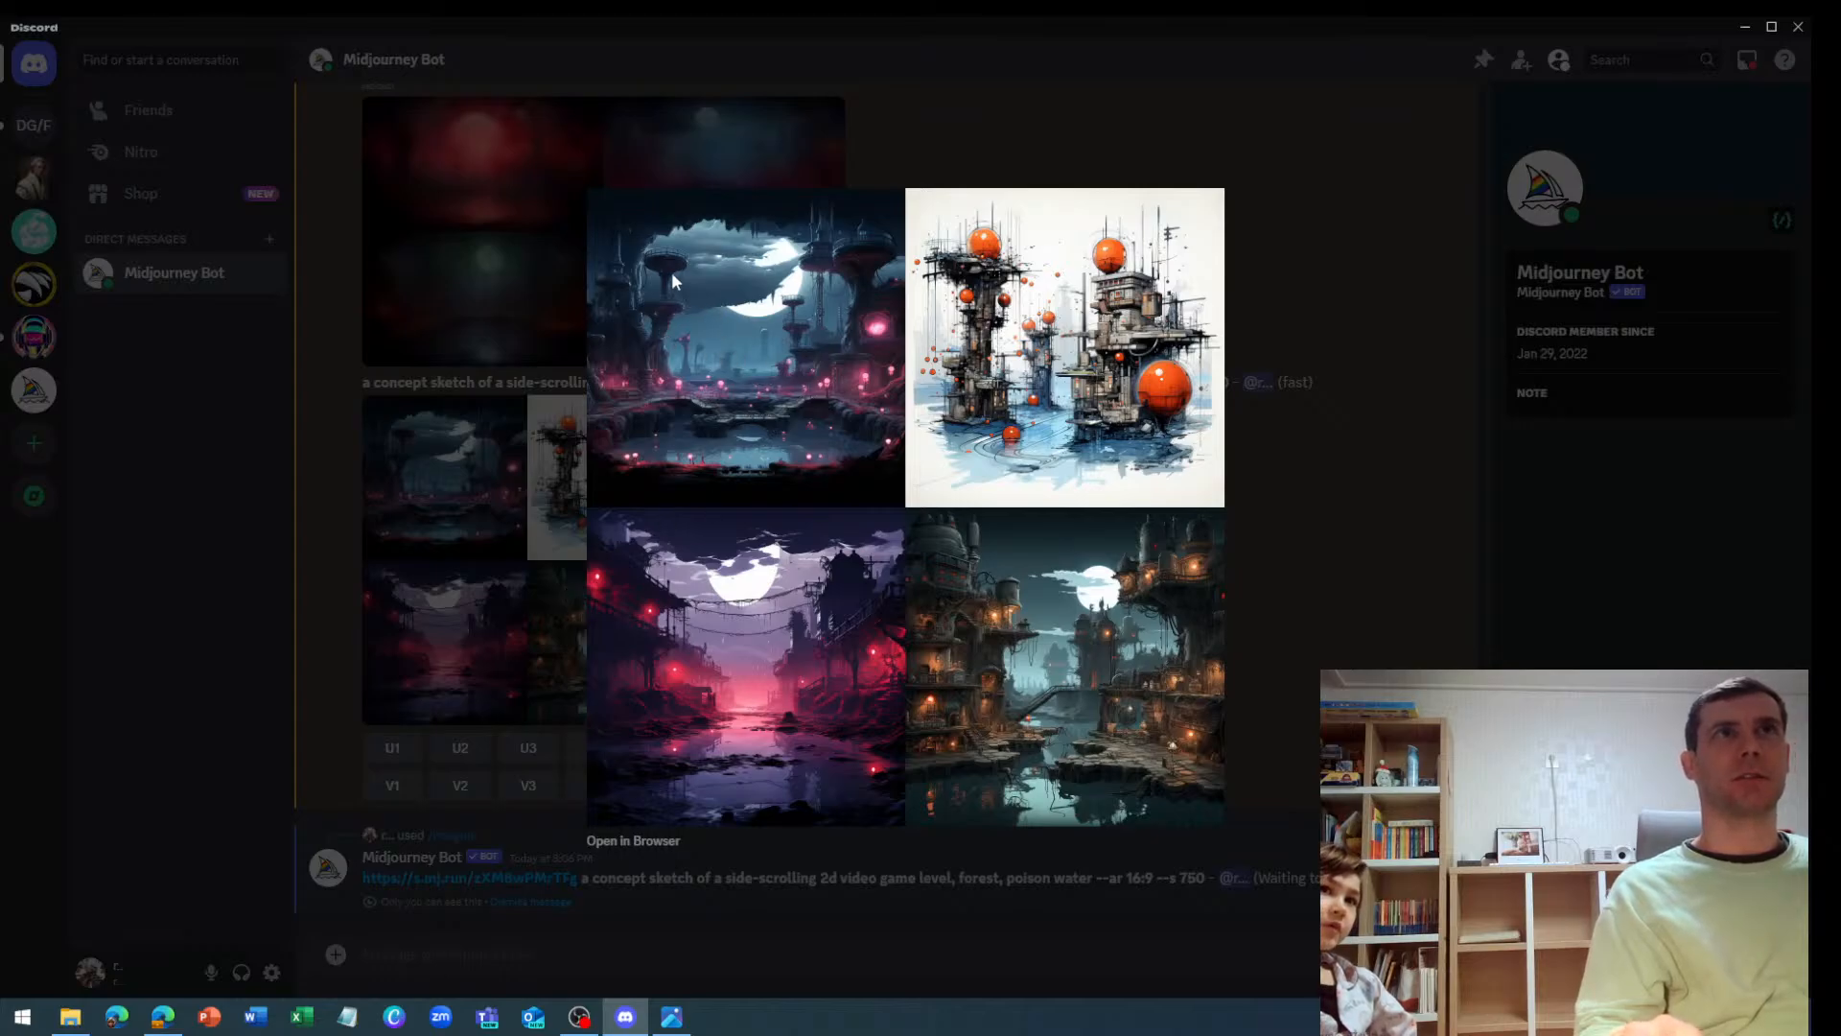
Close the enlarged grid and copy the widescreen 8-bit level prompt text through "--ar 16:9" from its message
click(1397, 606)
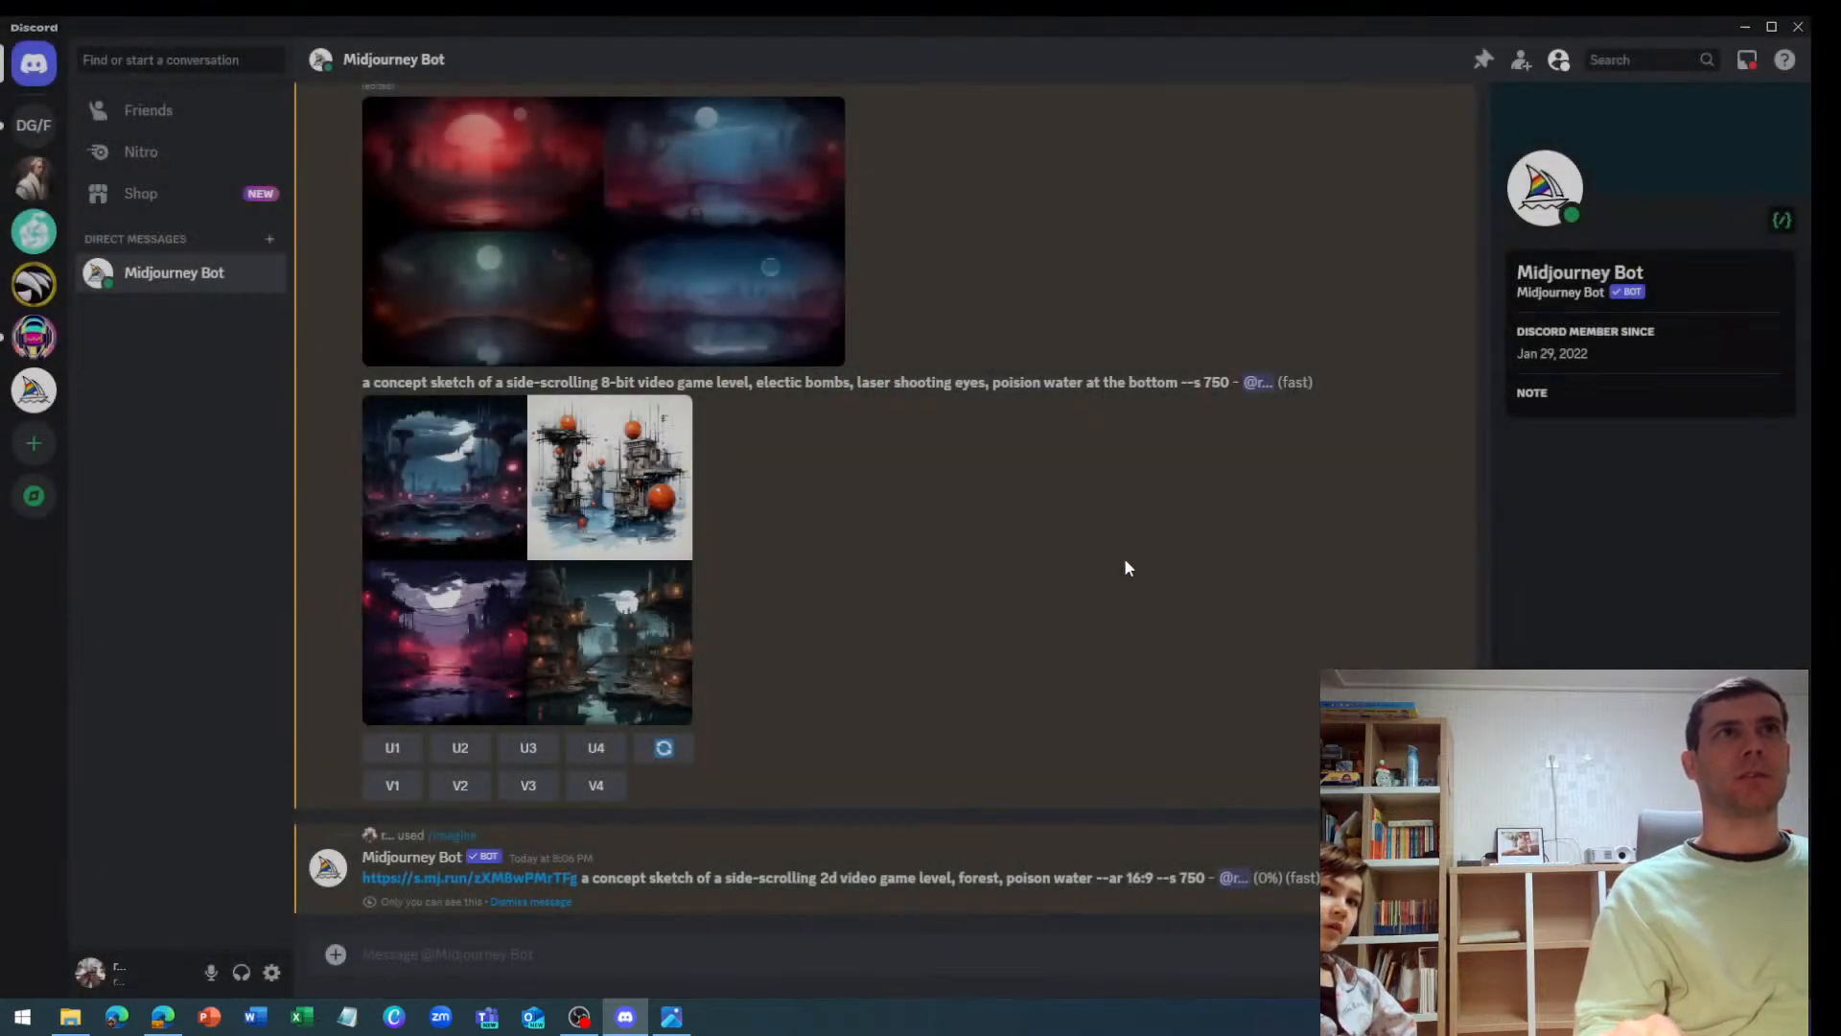
scroll(863, 580, up, 2)
scroll(710, 580, down, 1)
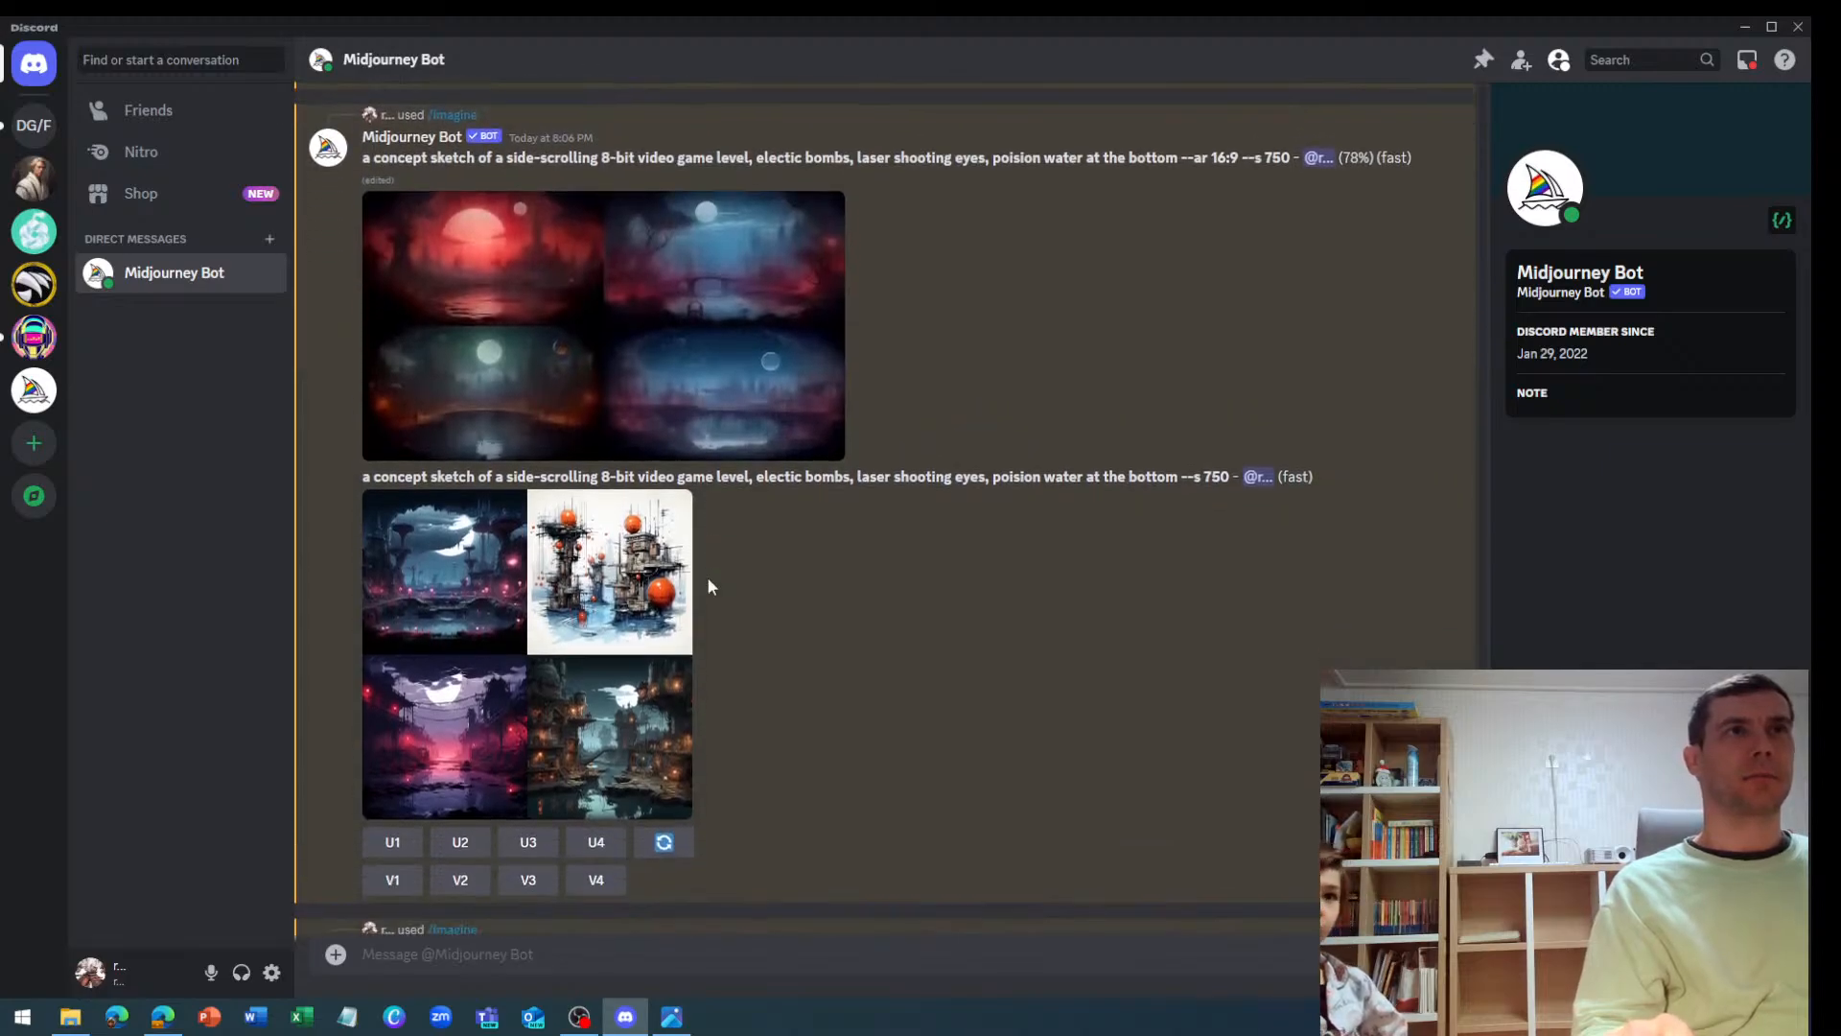
scroll(704, 532, up, 1)
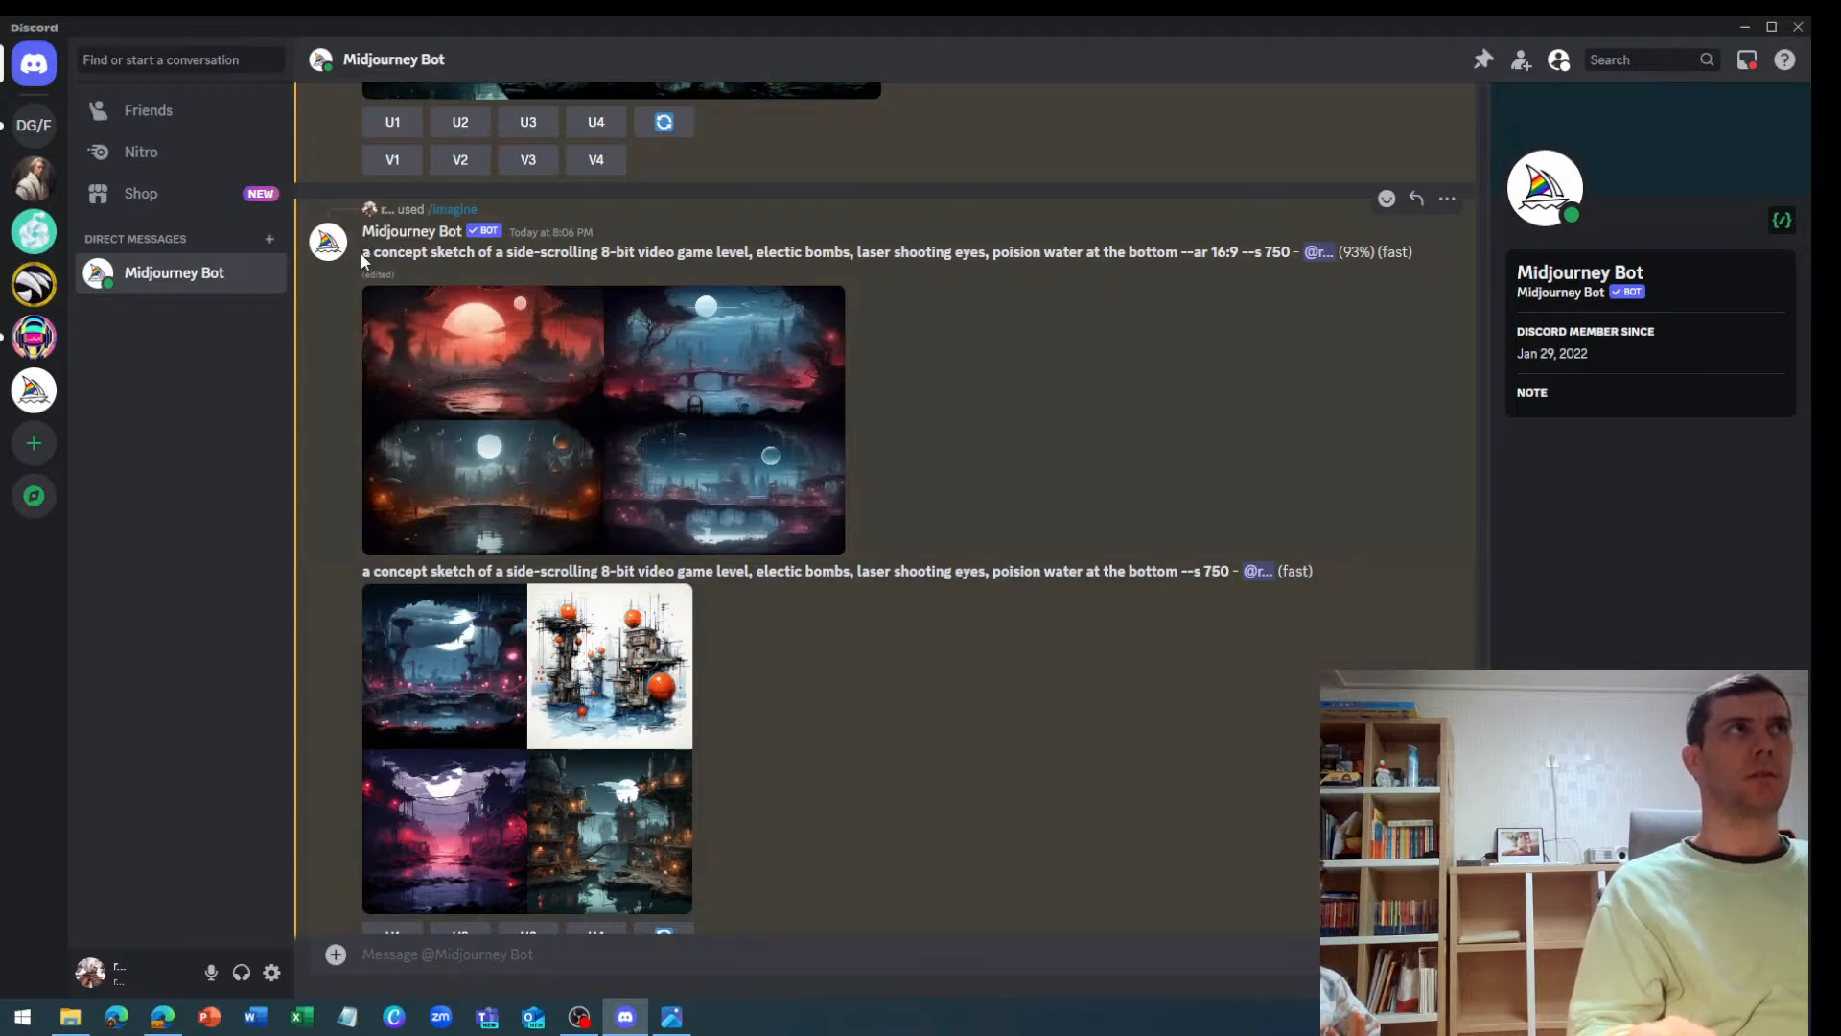
drag(363, 257, 1237, 253)
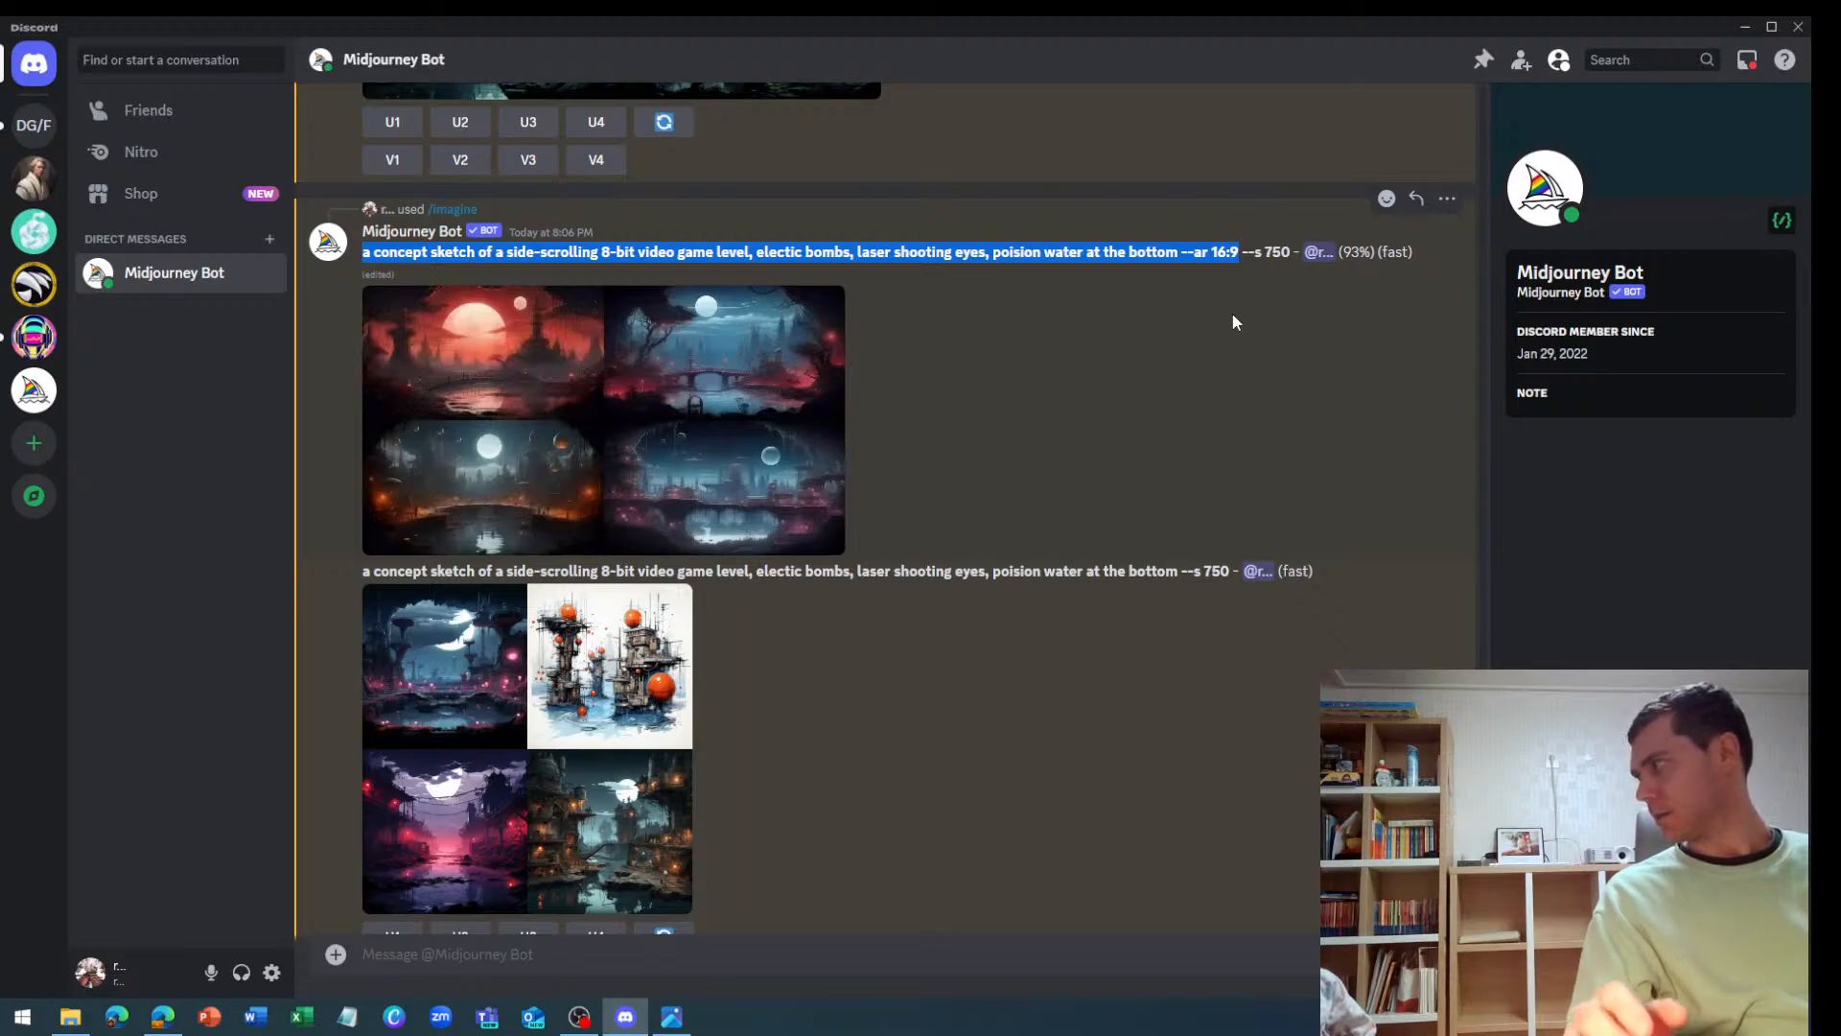
right_click(621, 257)
click(651, 275)
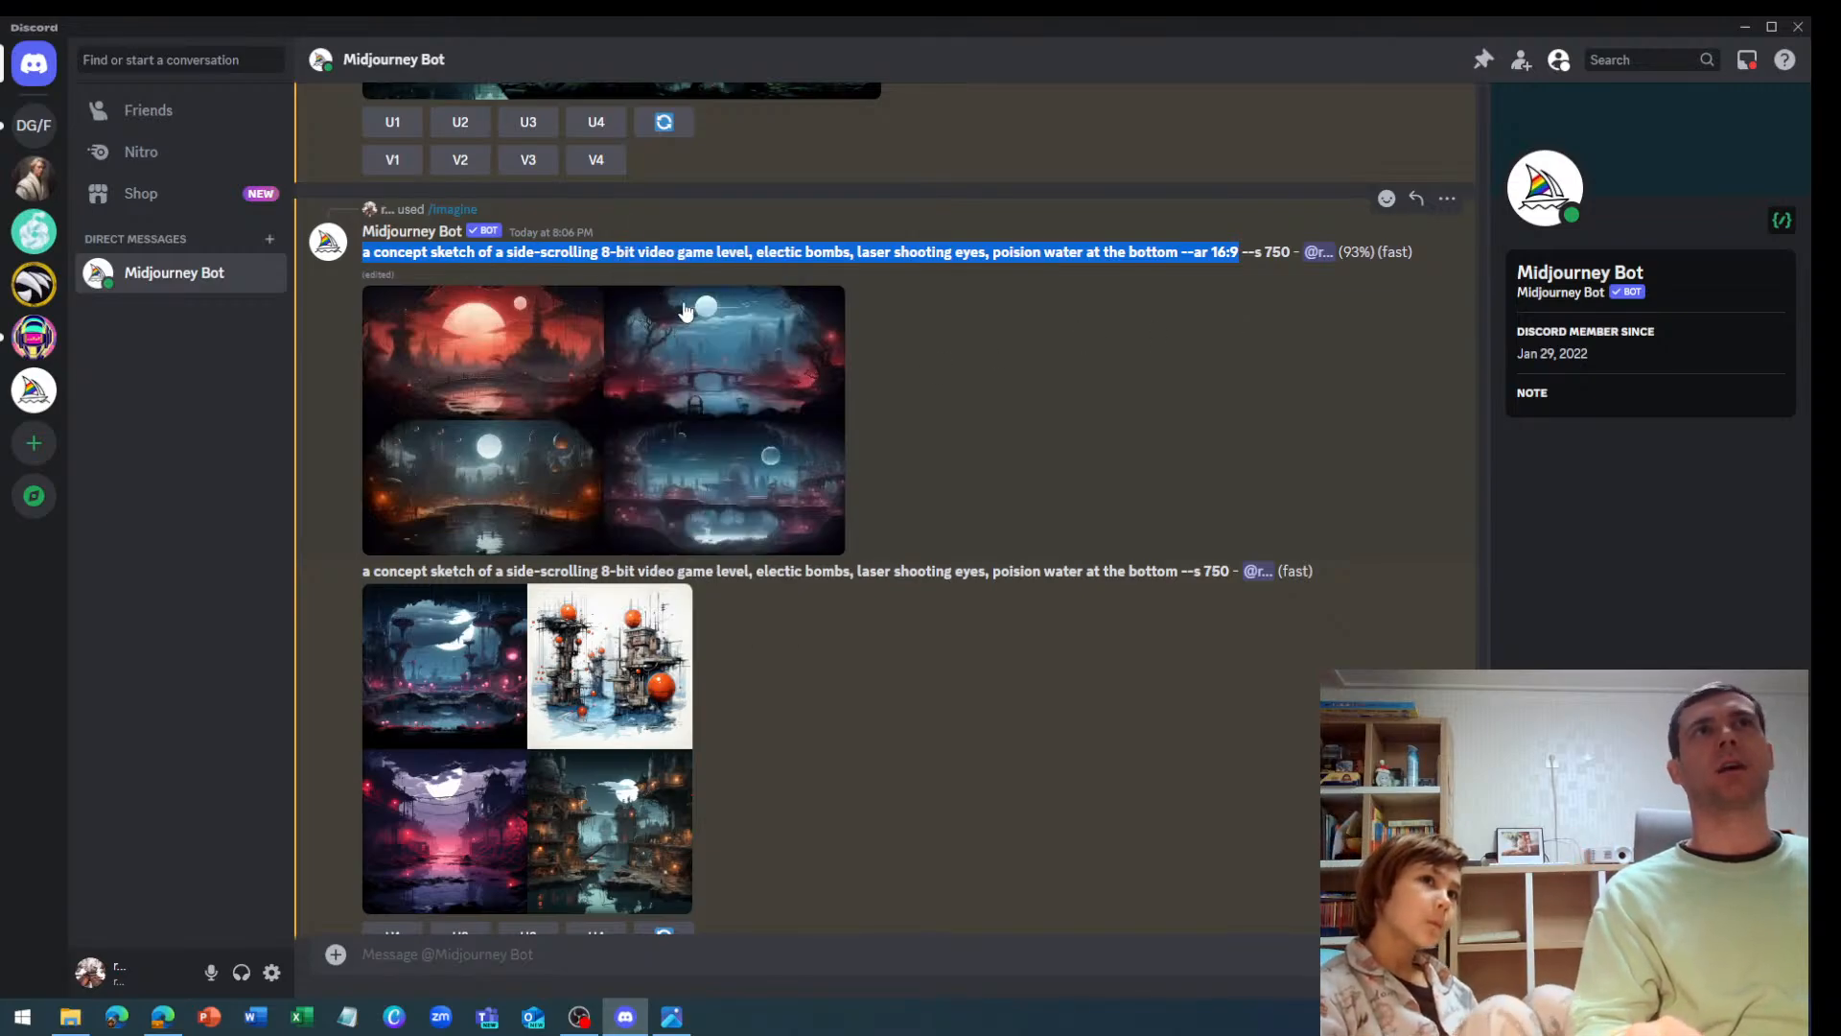
Try to submit a new /imagine command with the level 2 sketch's image link in front of the copied 8-bit level prompt
scroll(820, 432, up, 5)
scroll(818, 443, down, 2)
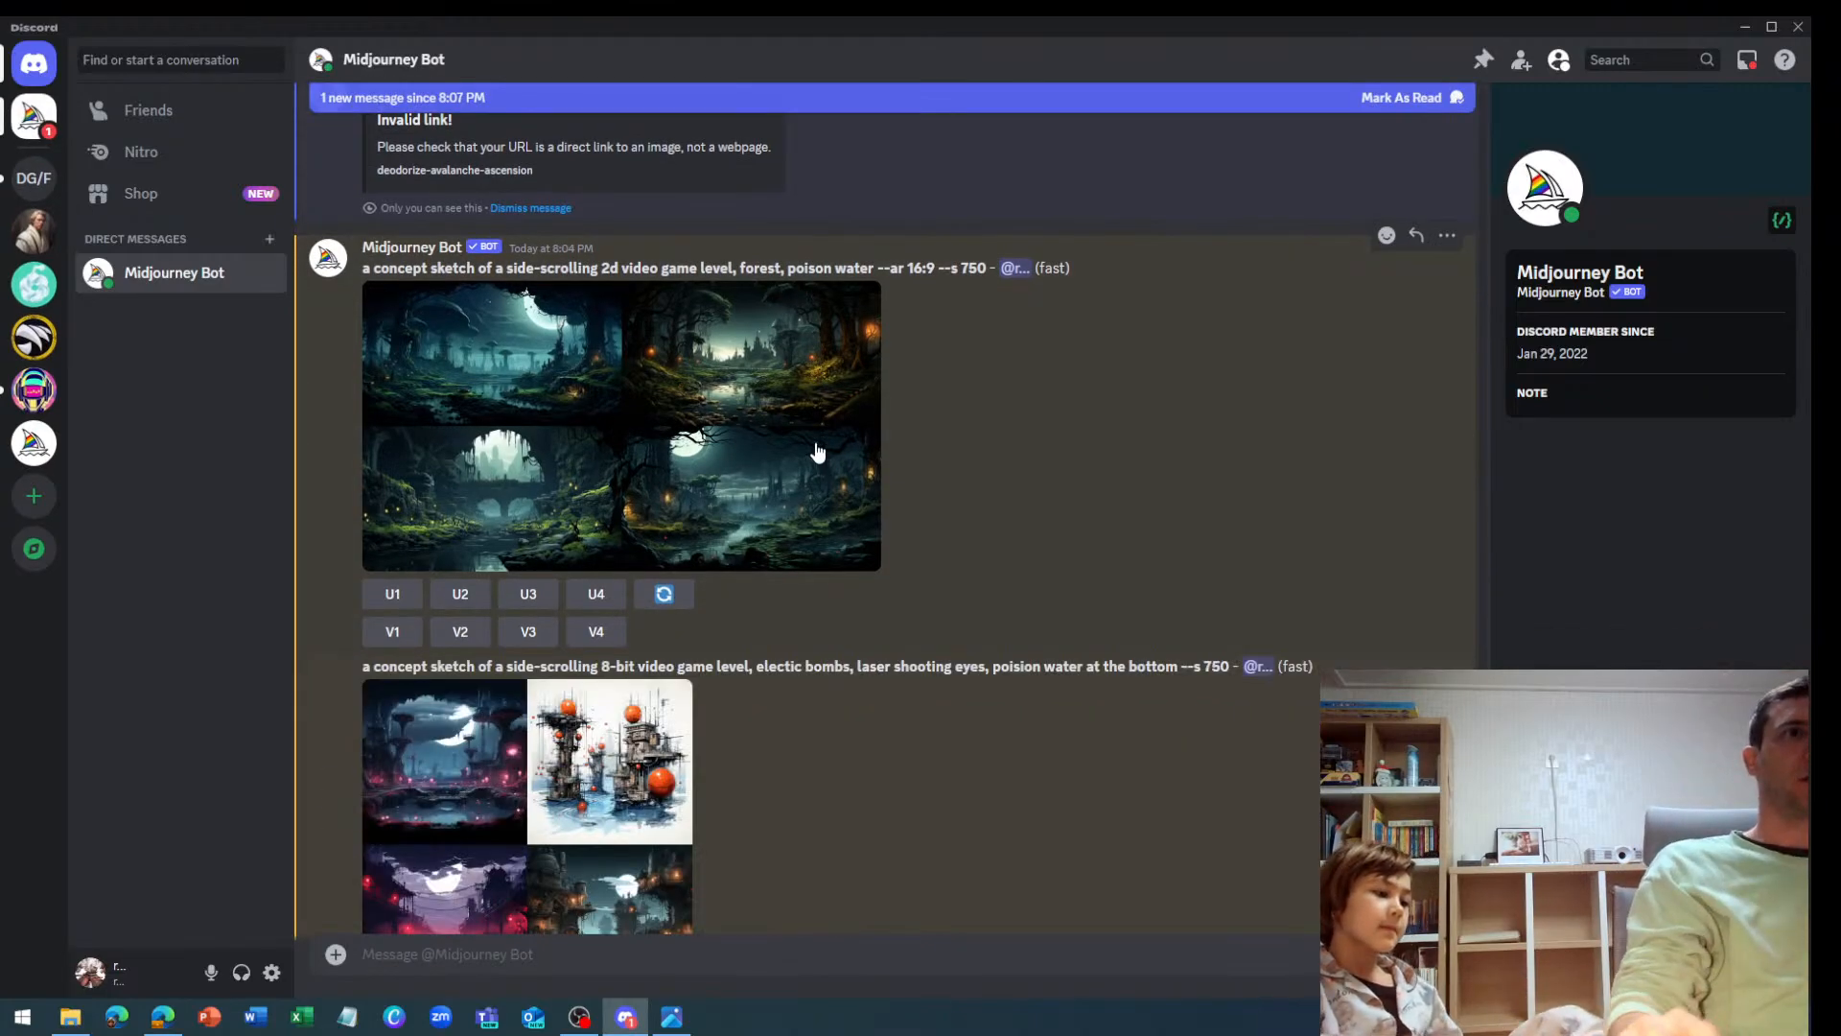
click(595, 966)
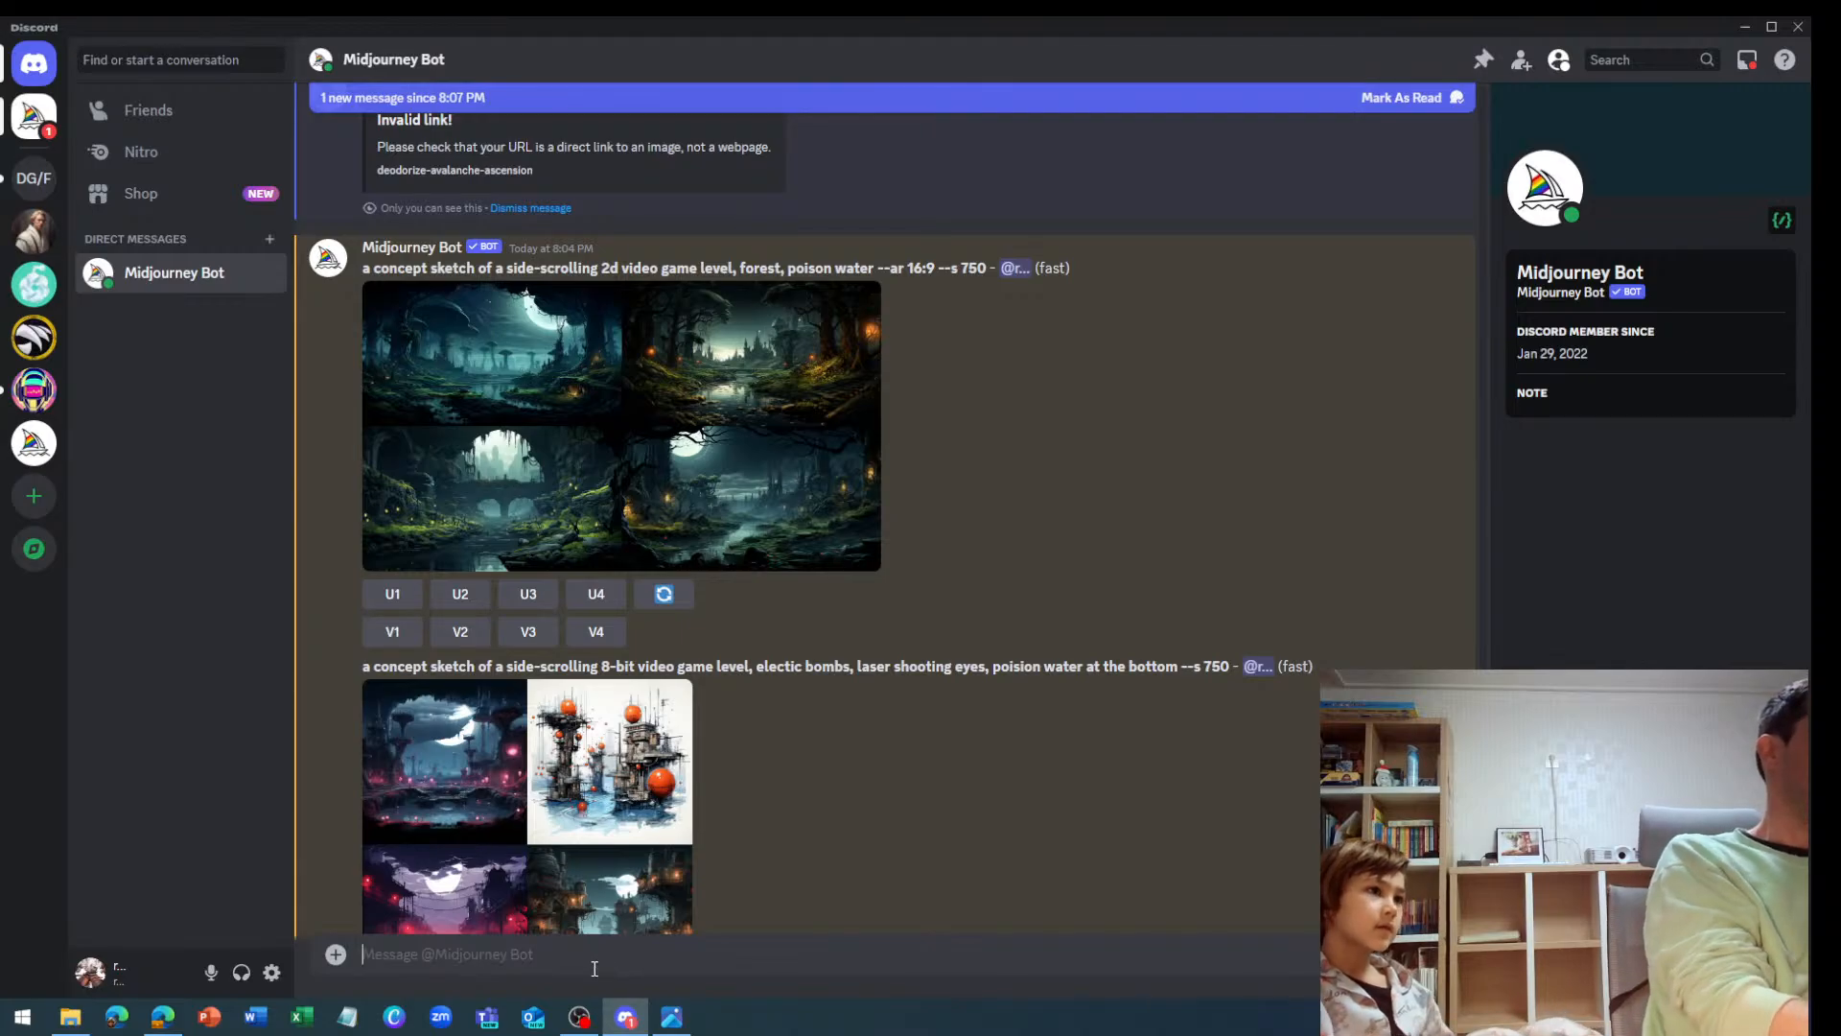
text(/o)
key(BackSpace)
key(BackSpace)
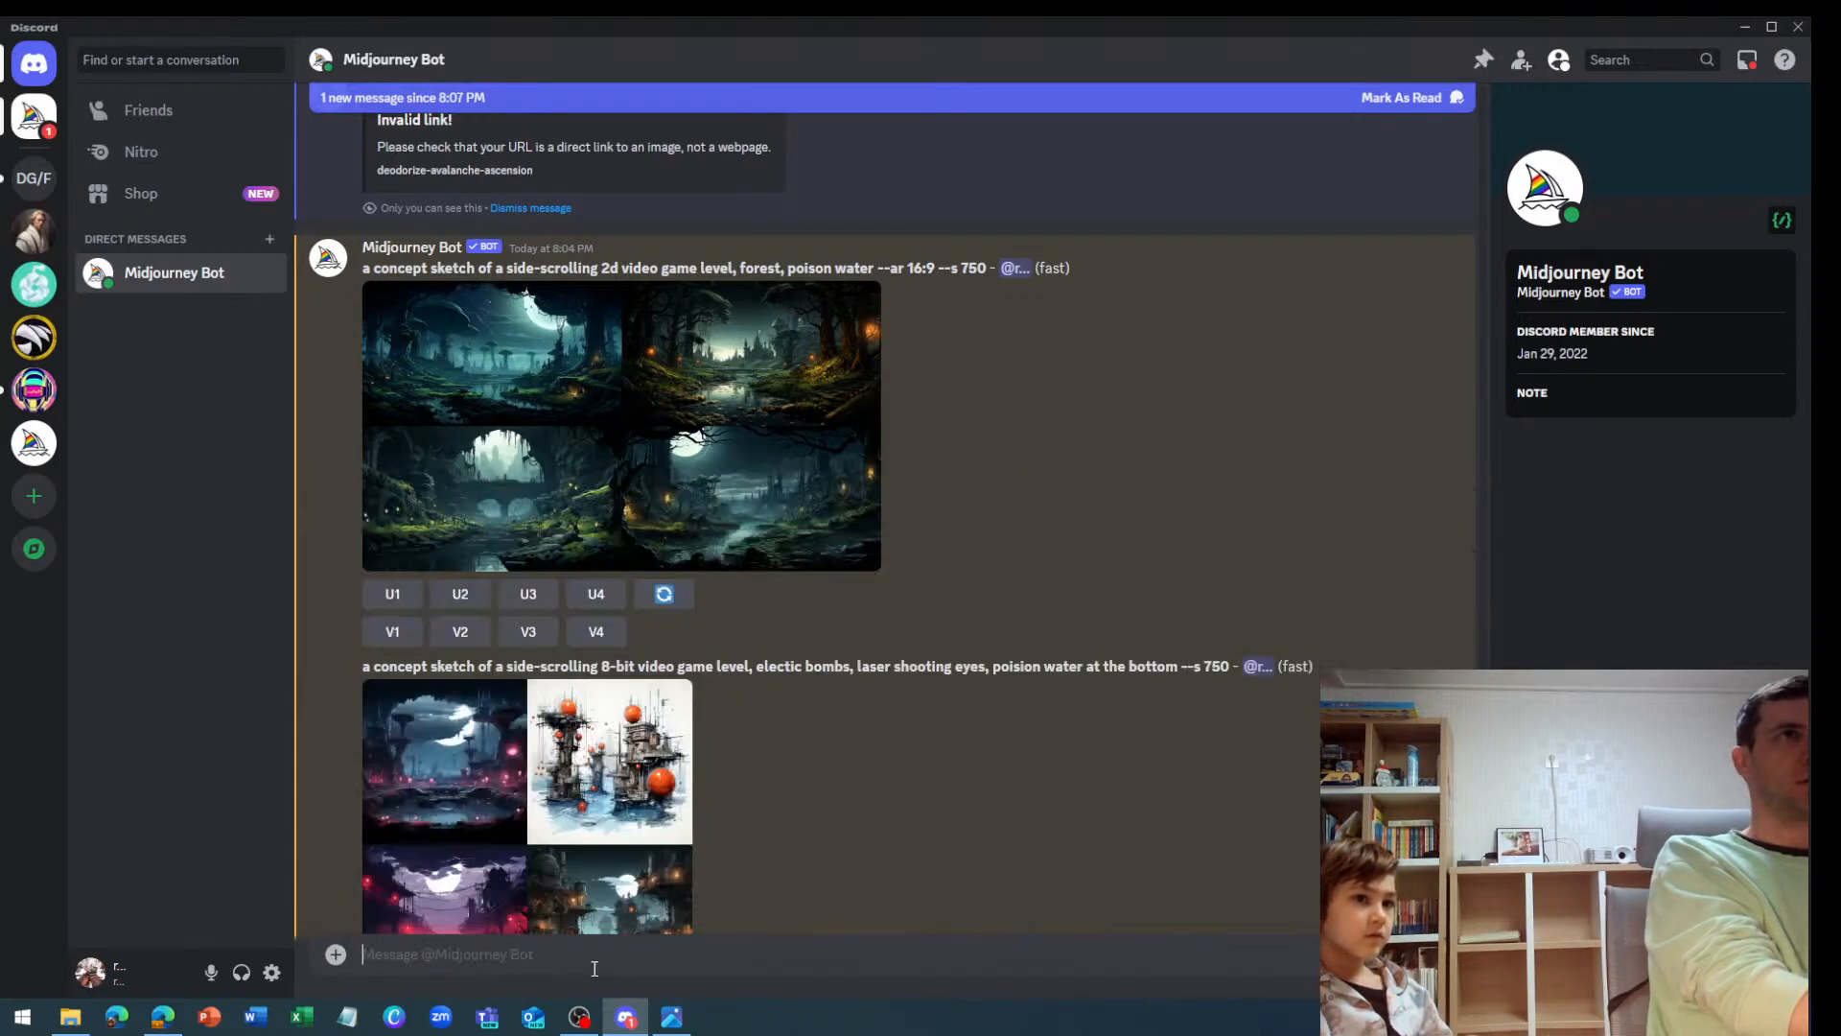
scroll(803, 551, up, 7)
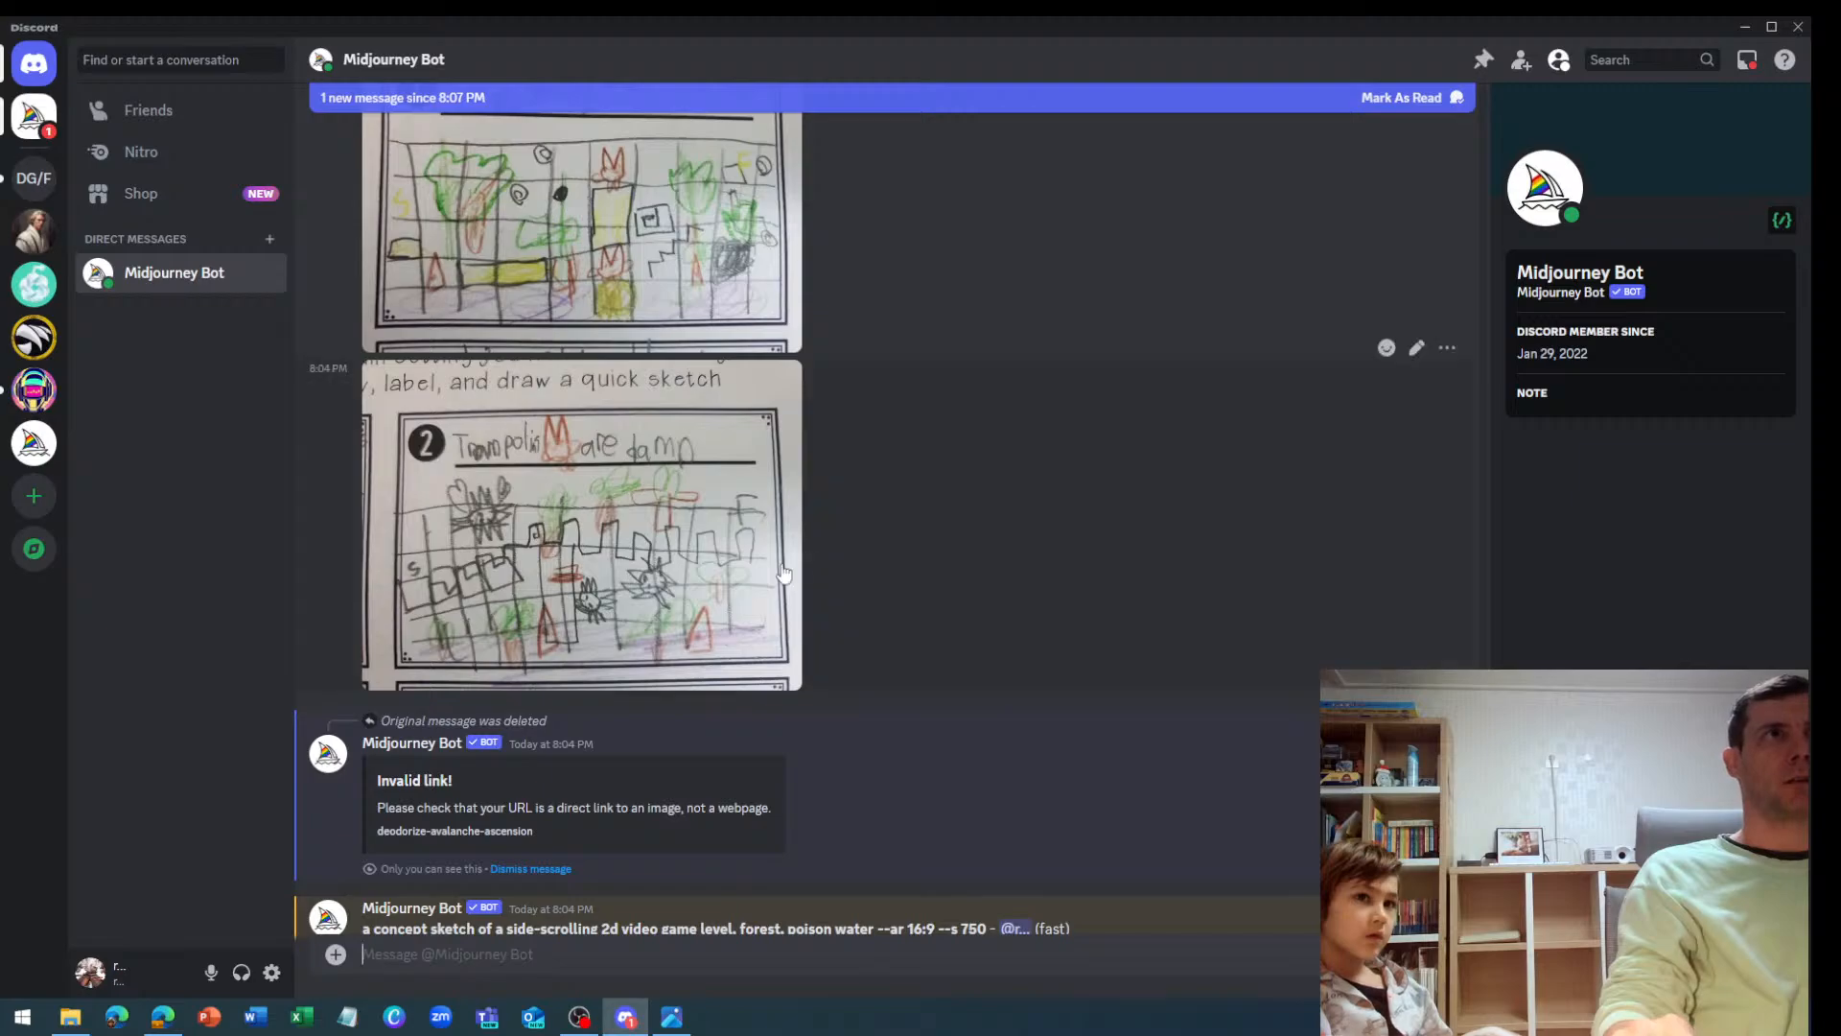
text(/im)
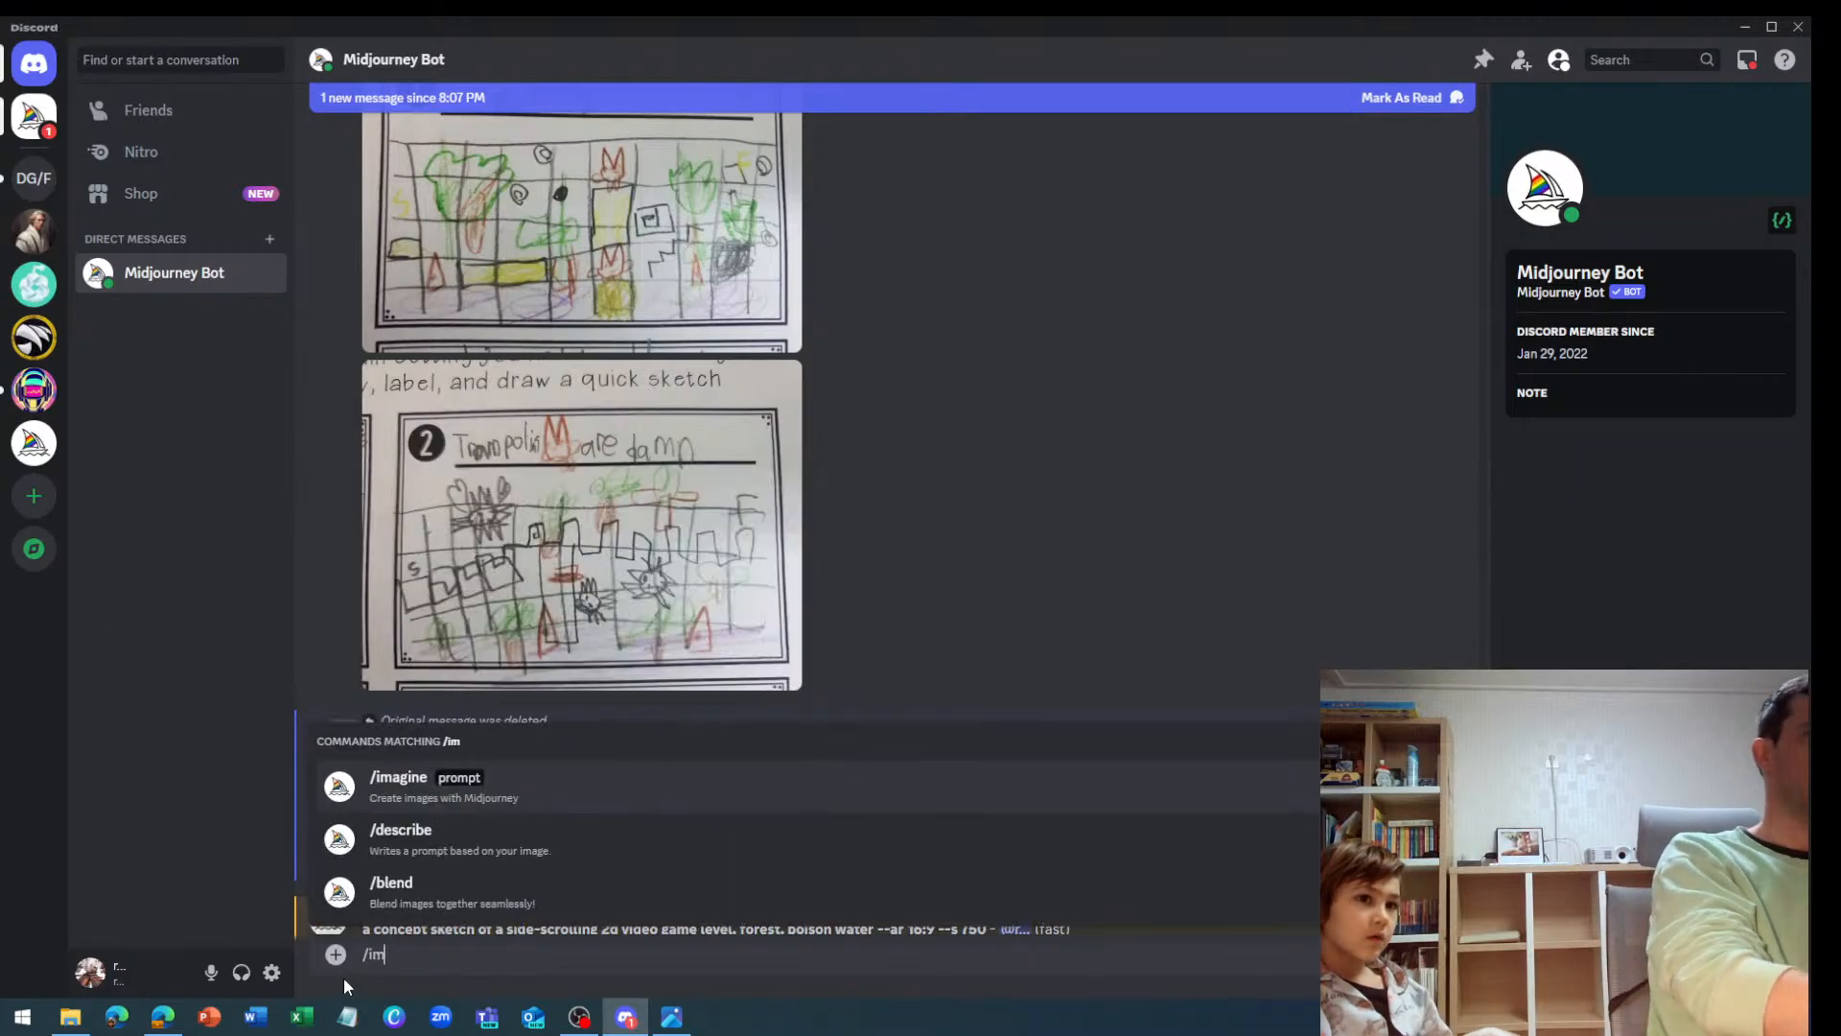
key(Tab)
key(ctrl+v)
mouse_move(523, 523)
mouse_down()
mouse_move(494, 614)
mouse_move(503, 954)
mouse_up()
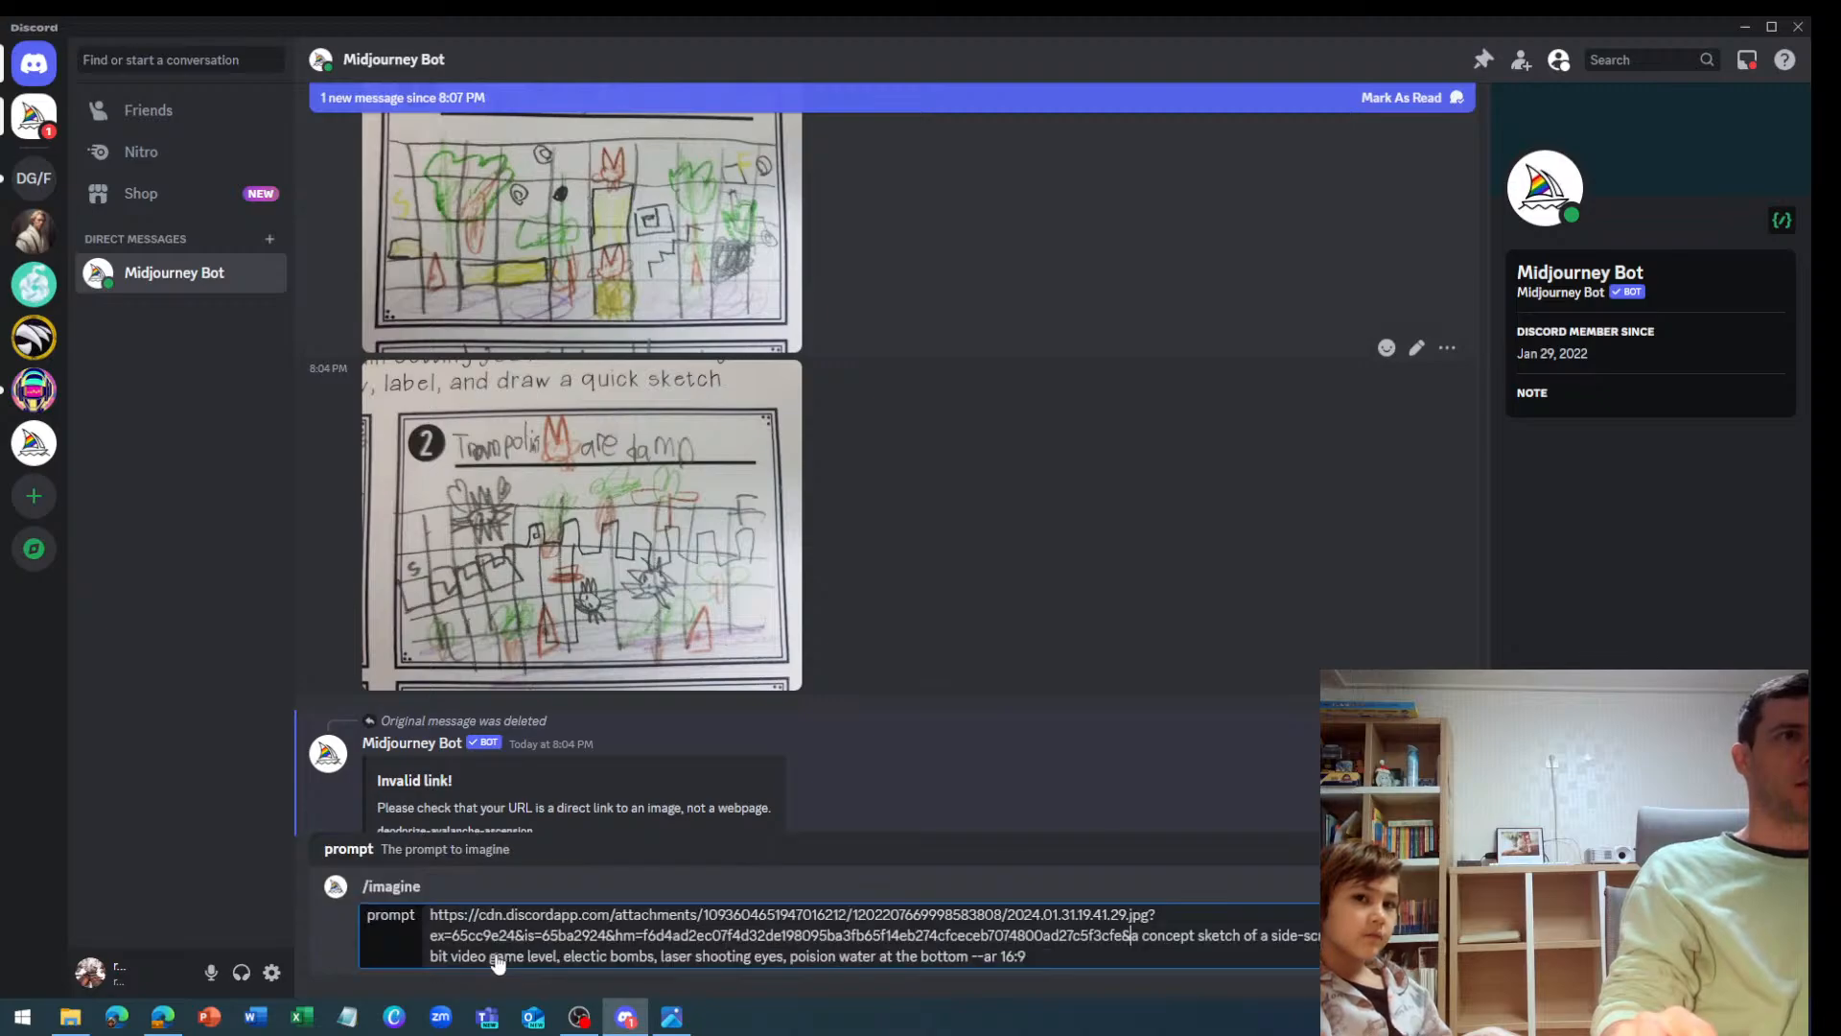
key(Return)
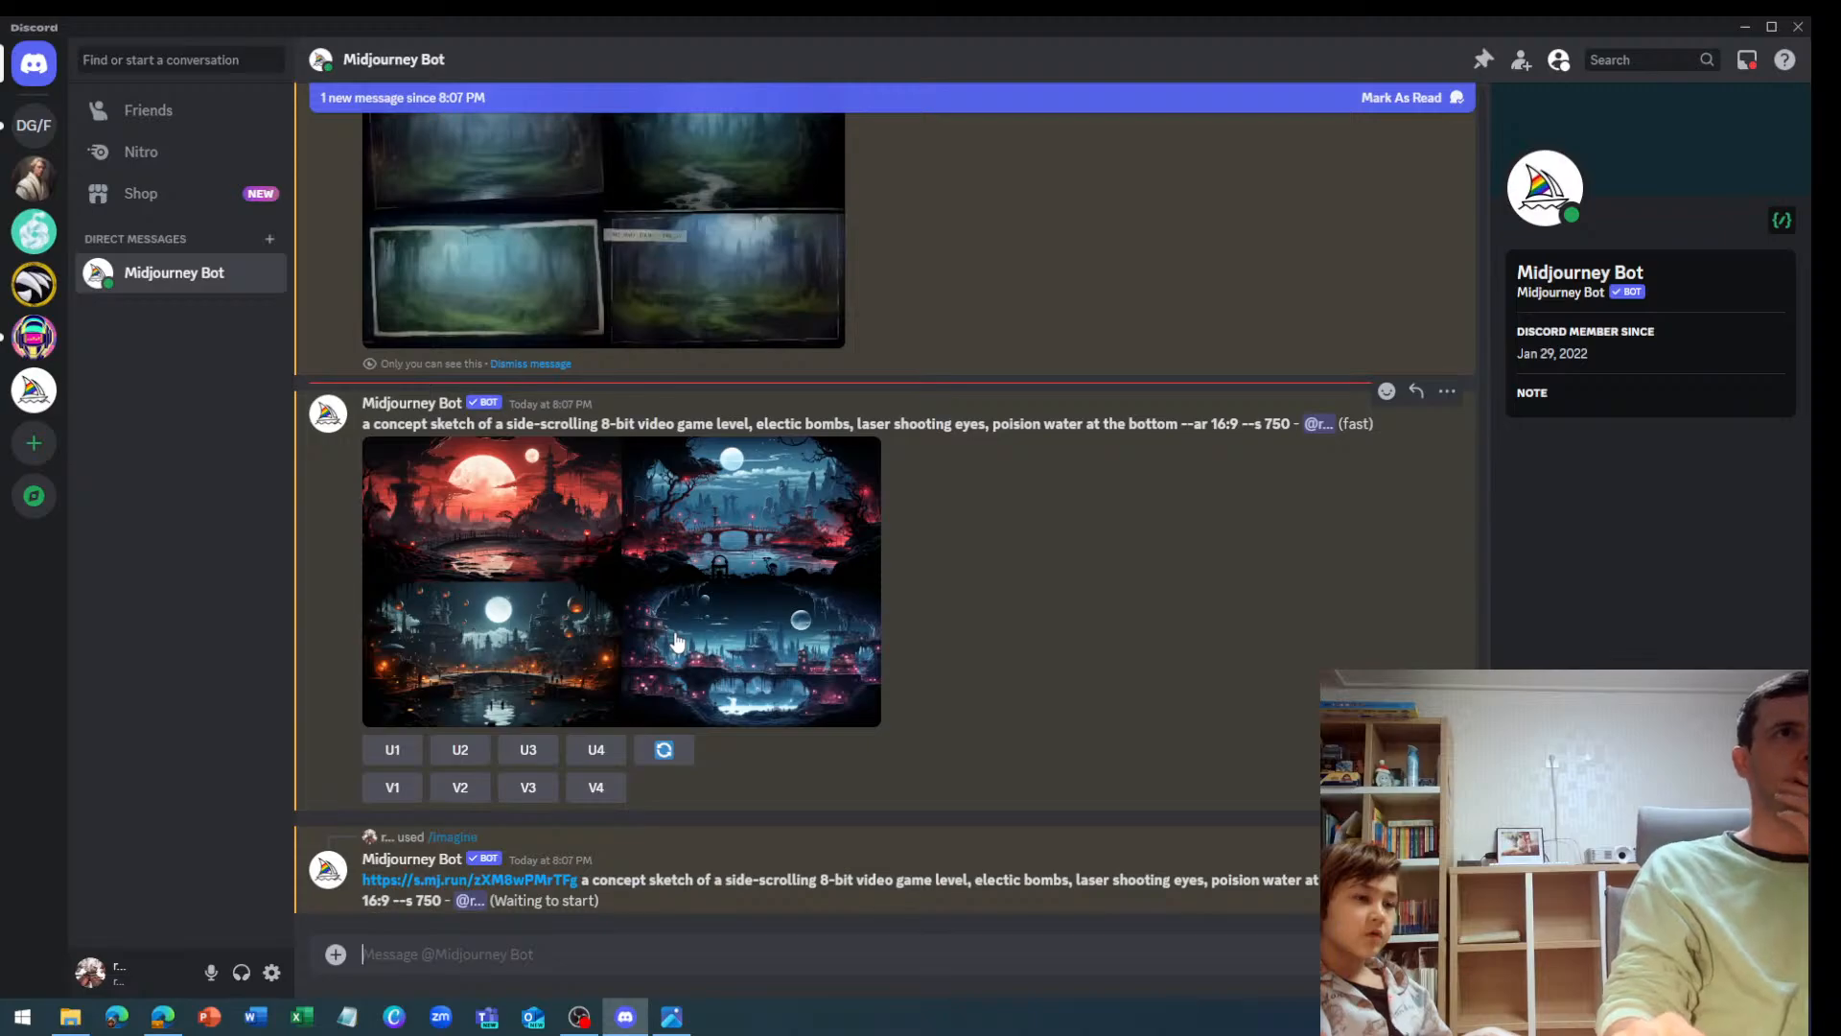
View the finished widescreen 8-bit level grid and the sketch-based forest level grid enlarged, one after the other
click(676, 638)
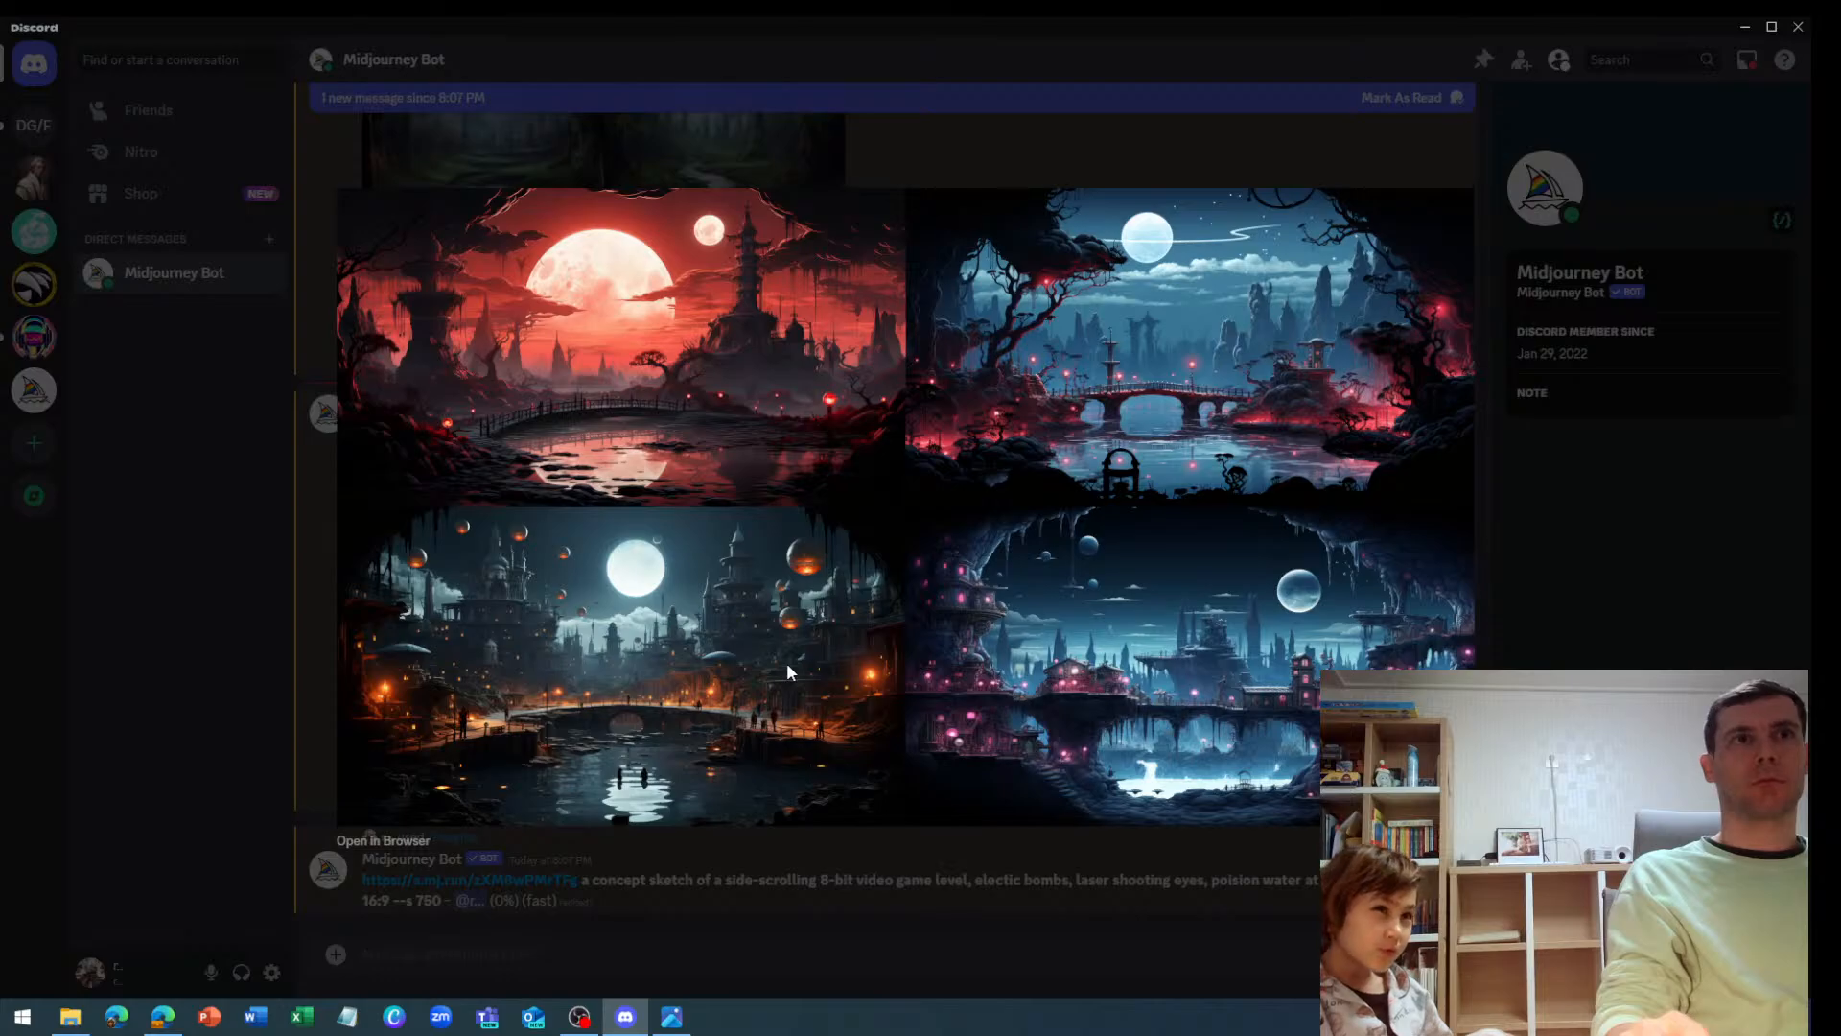
click(856, 874)
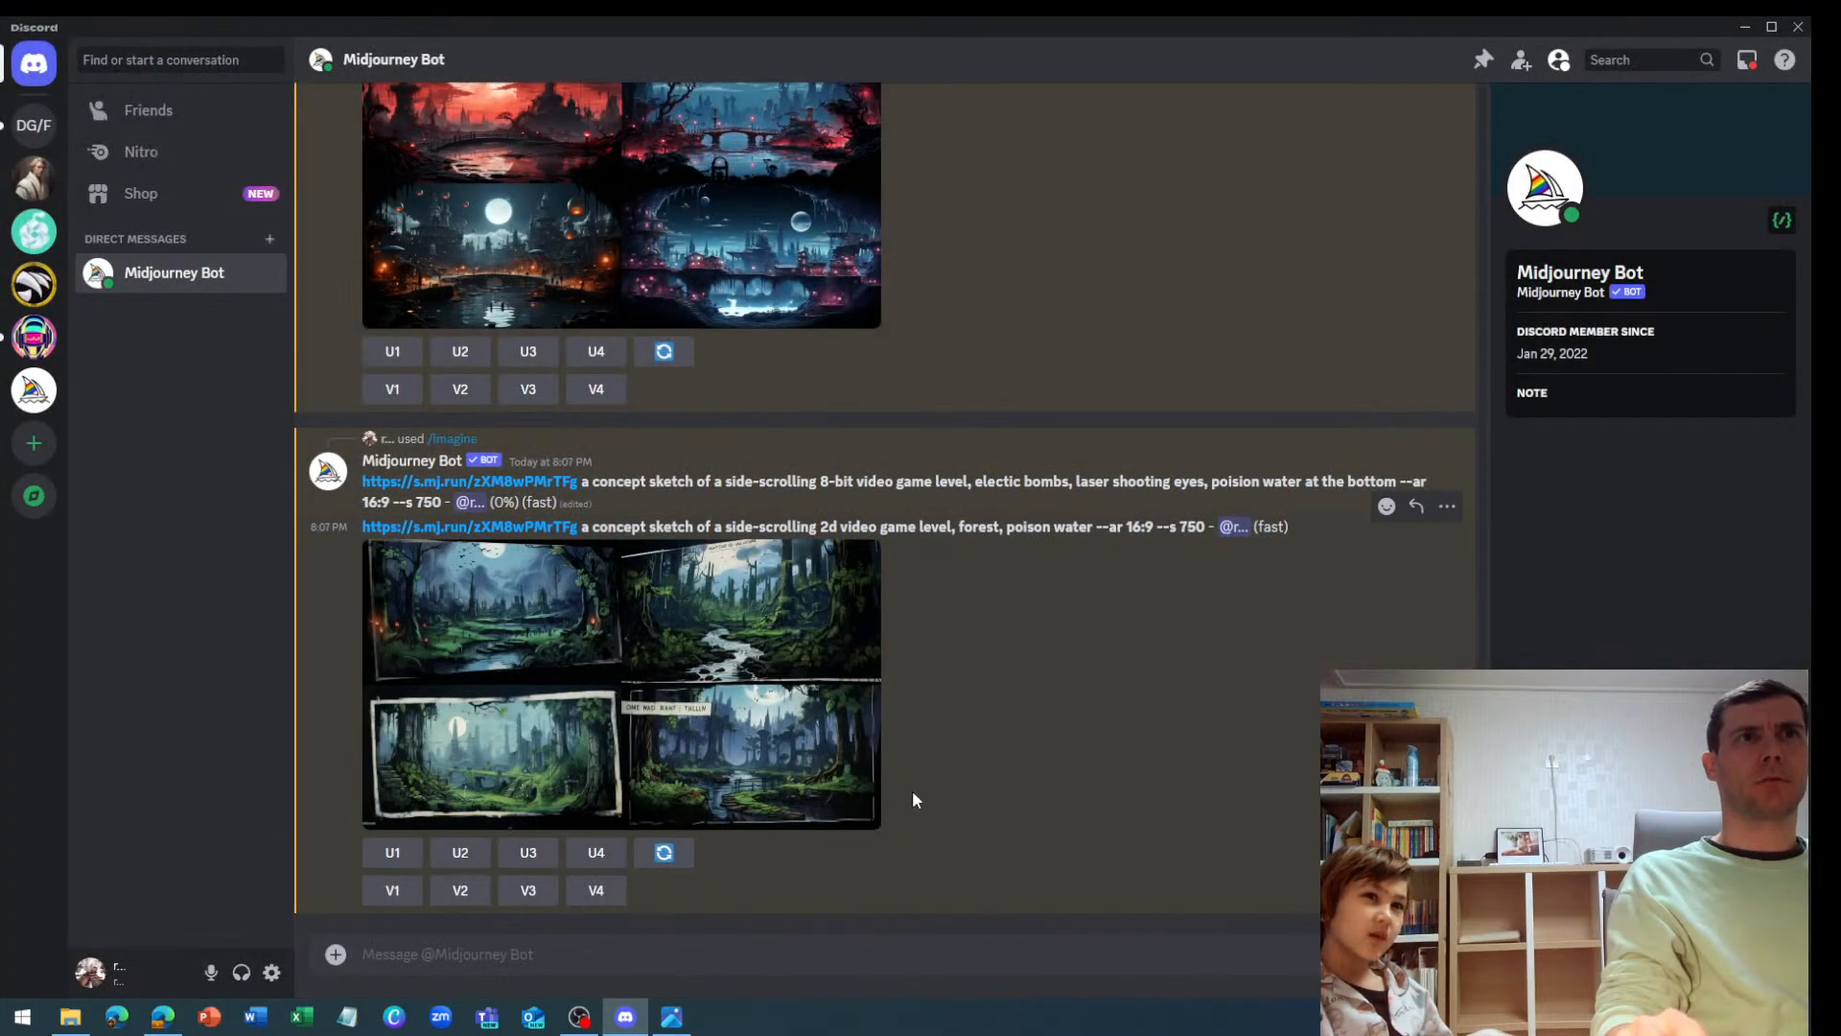
click(797, 752)
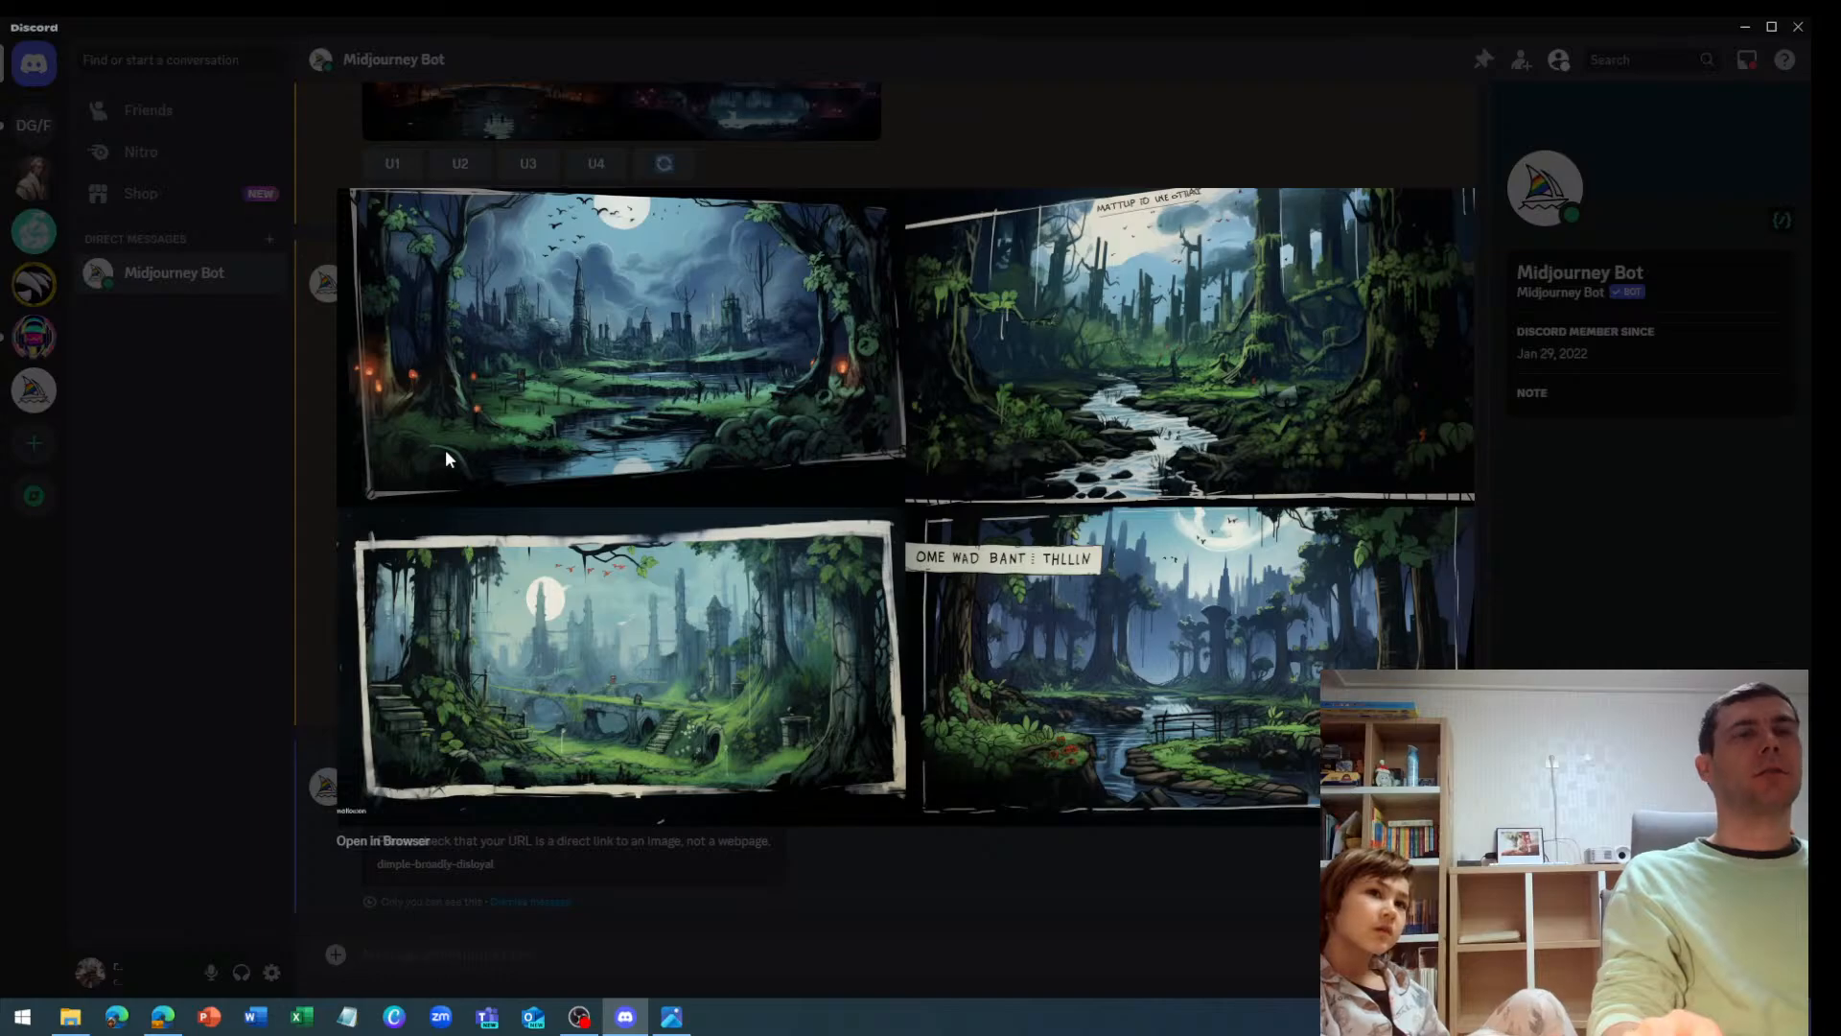
click(884, 873)
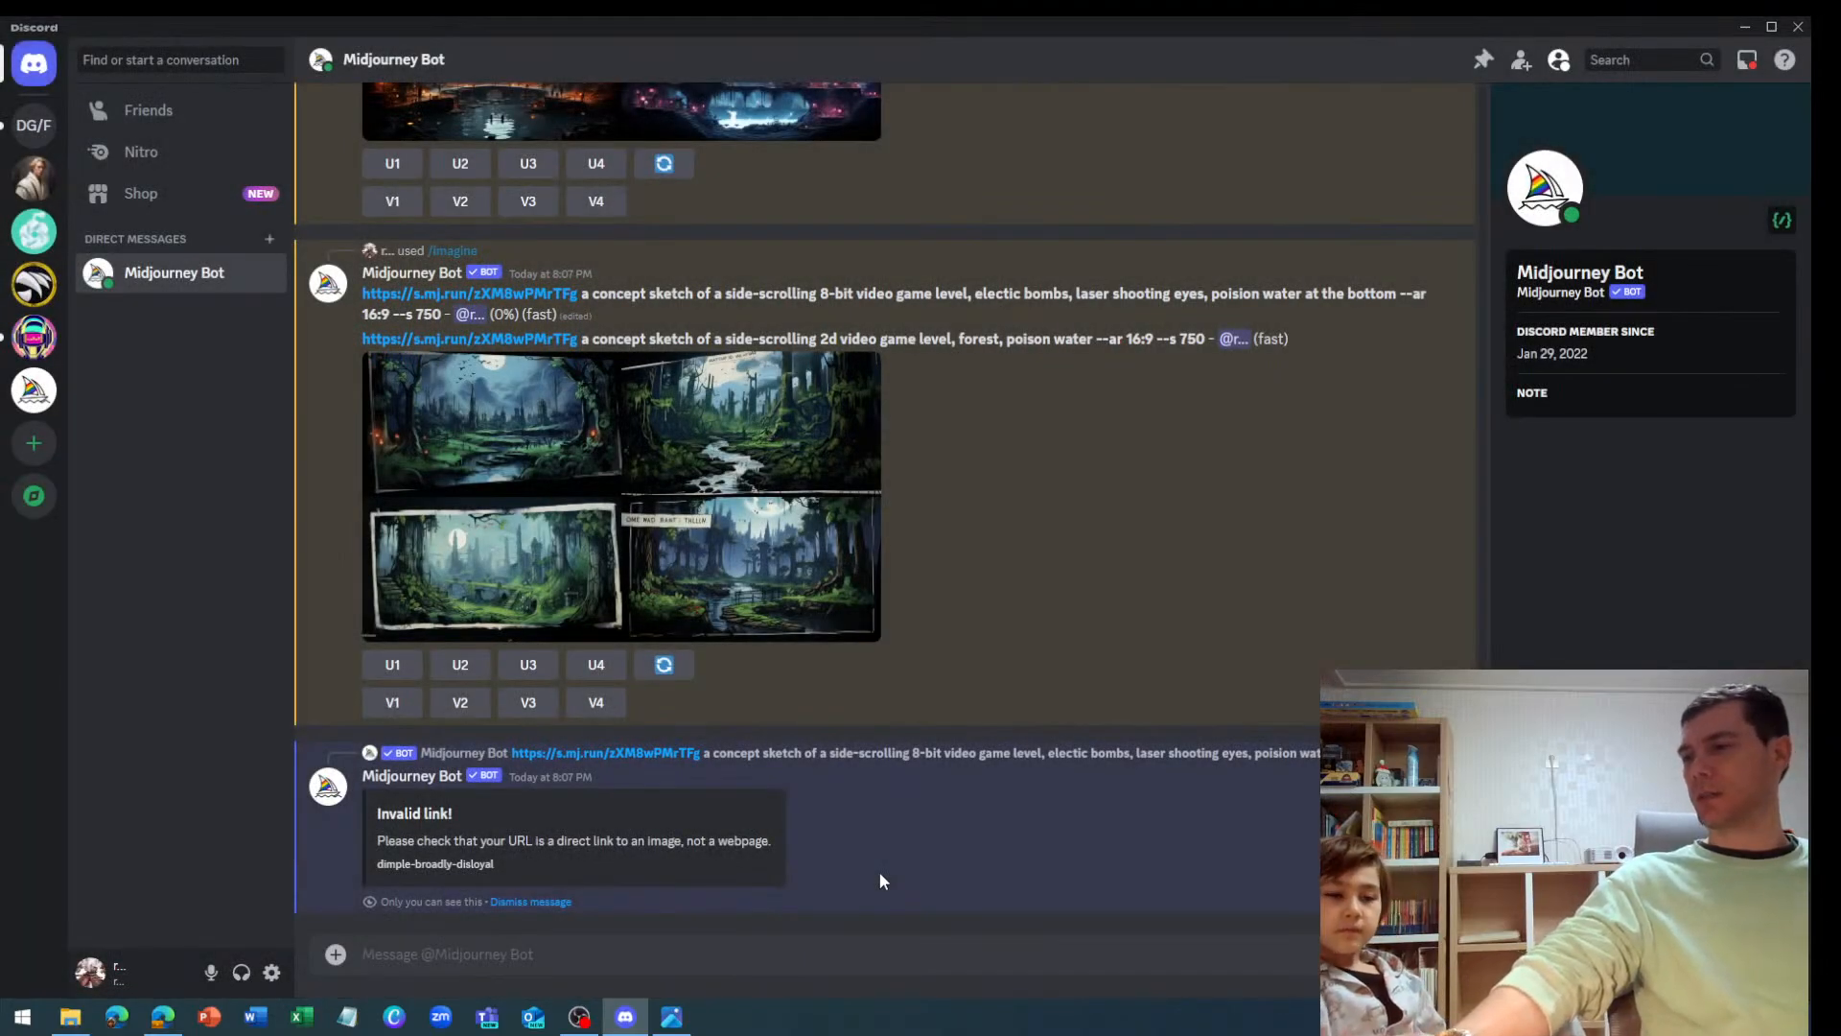
Enlarge the widescreen 8-bit level grid once more and compare it with the surrounding results in the chat
scroll(837, 440, up, 5)
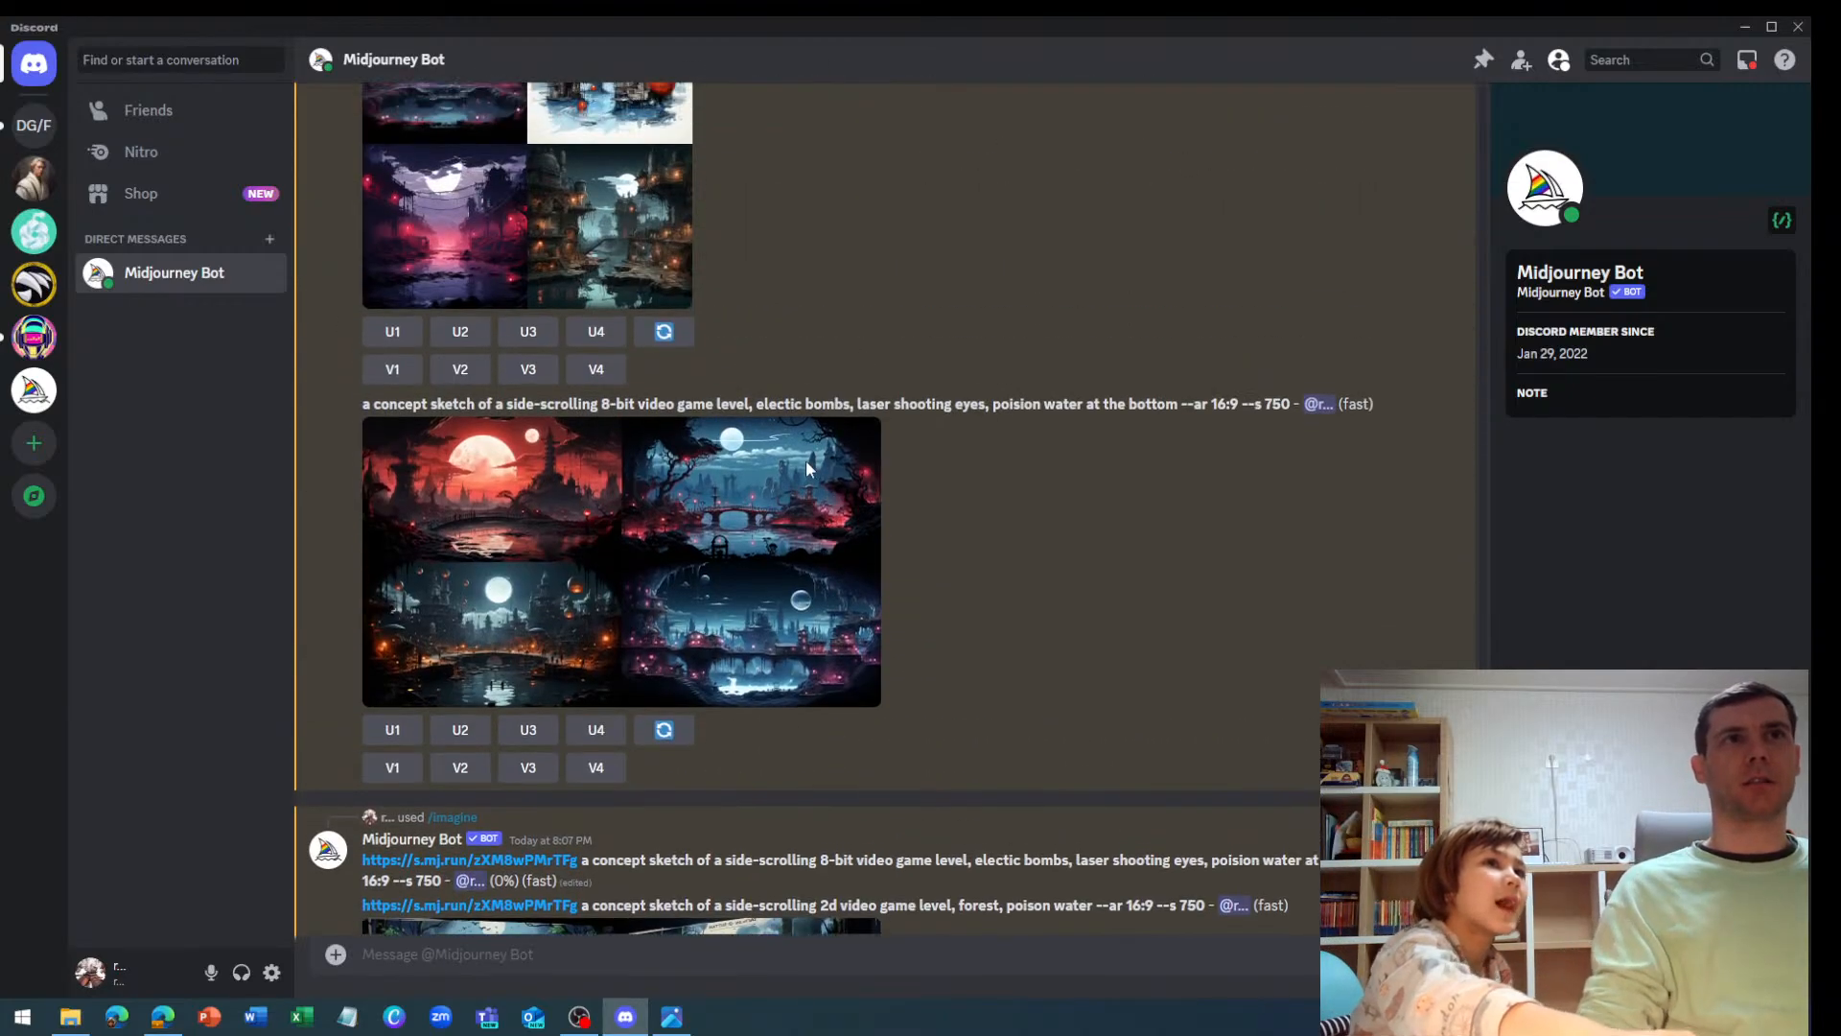
click(498, 486)
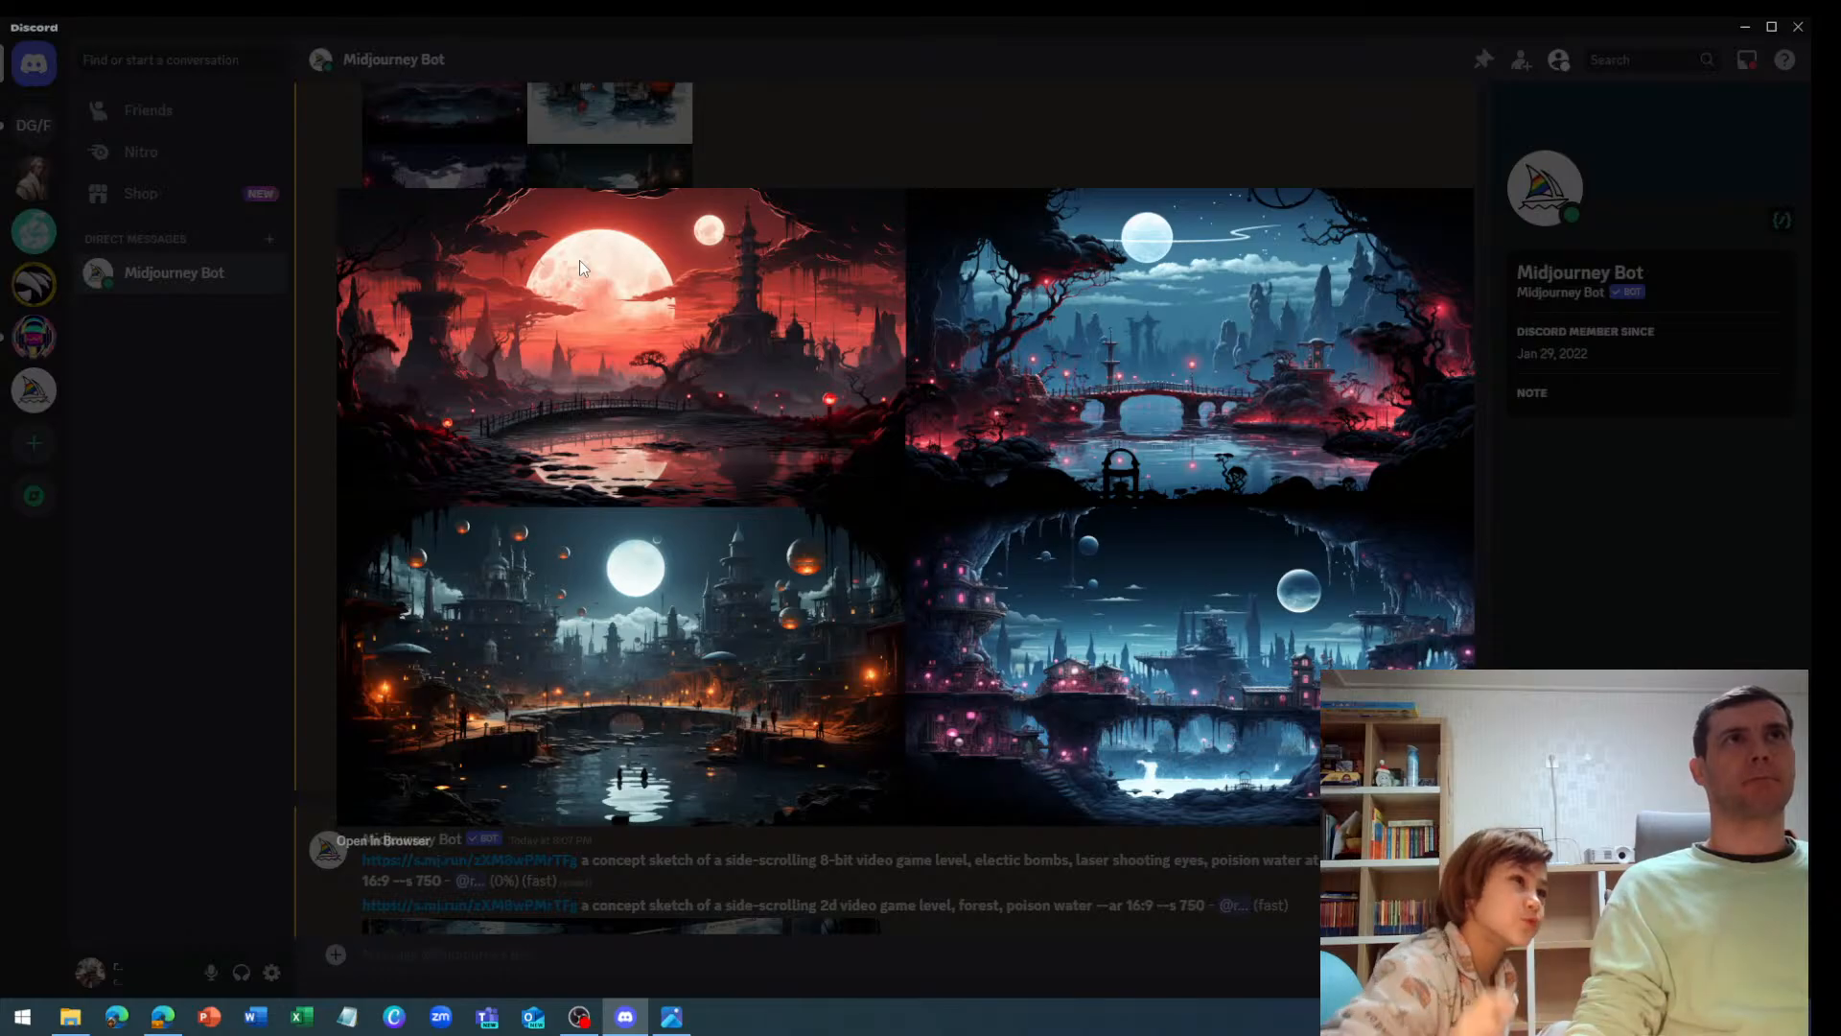
click(1065, 159)
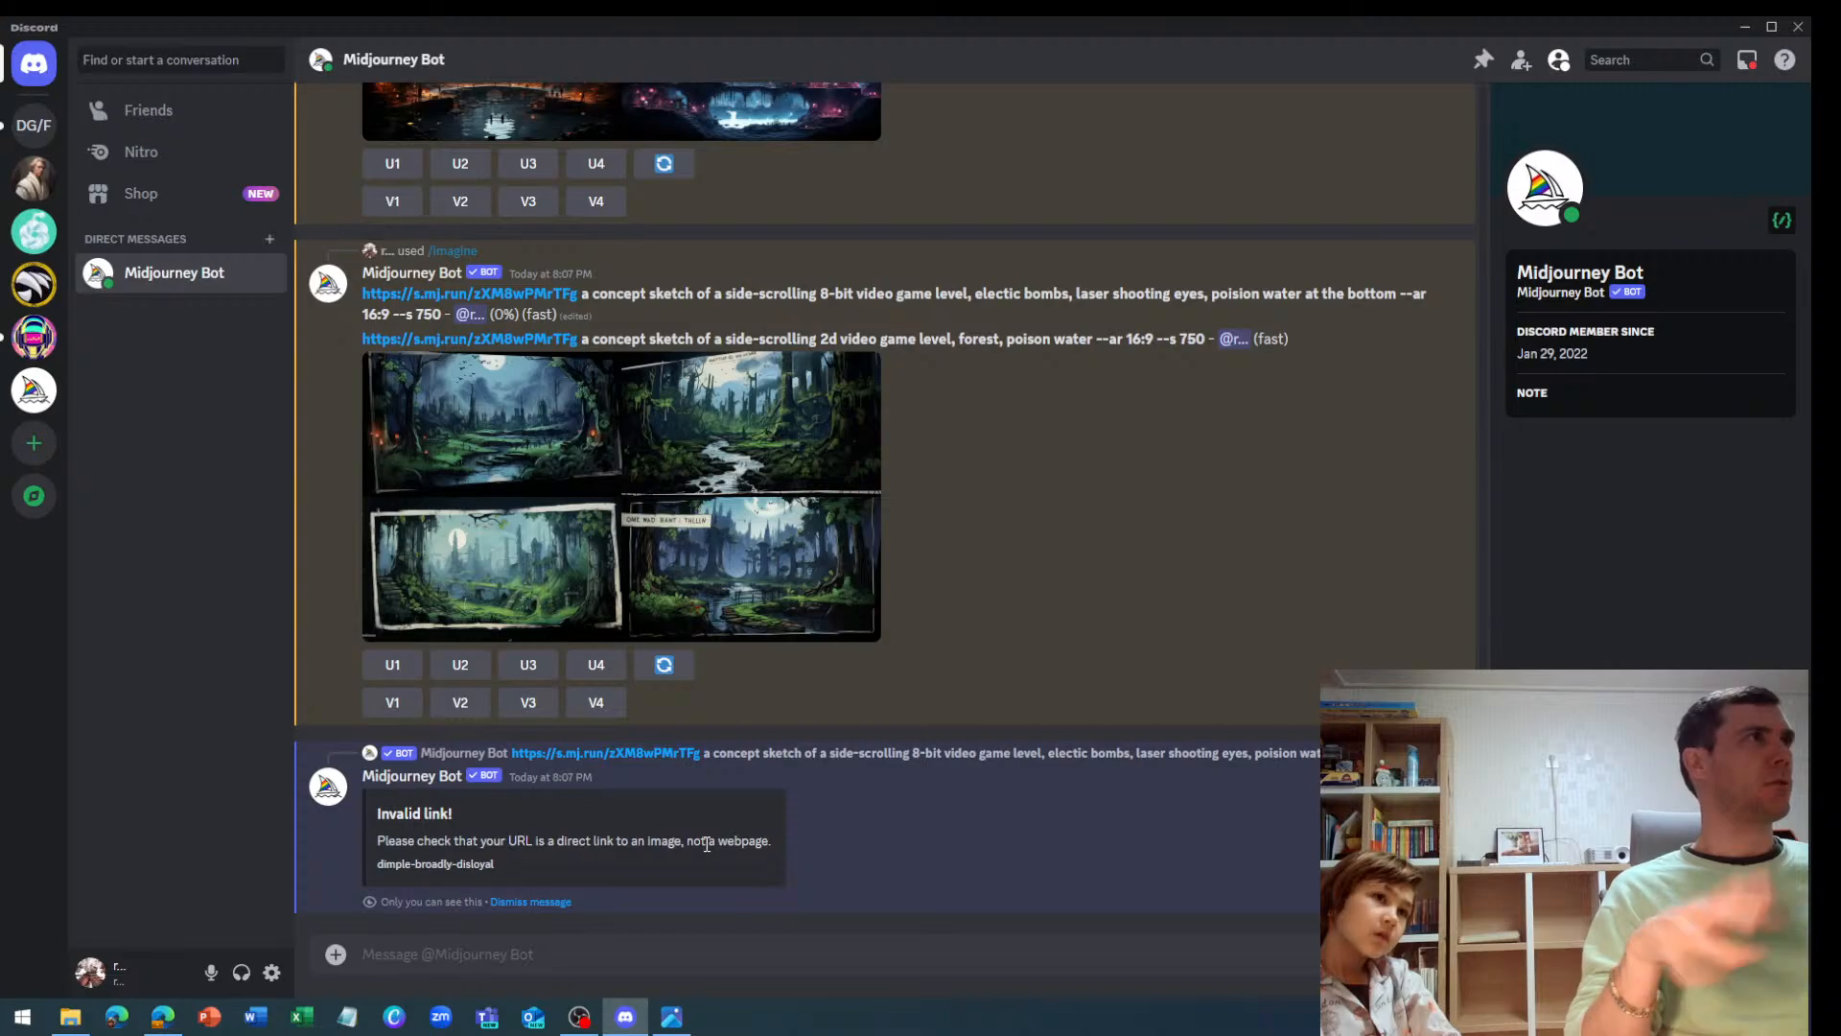
scroll(923, 758, up, 5)
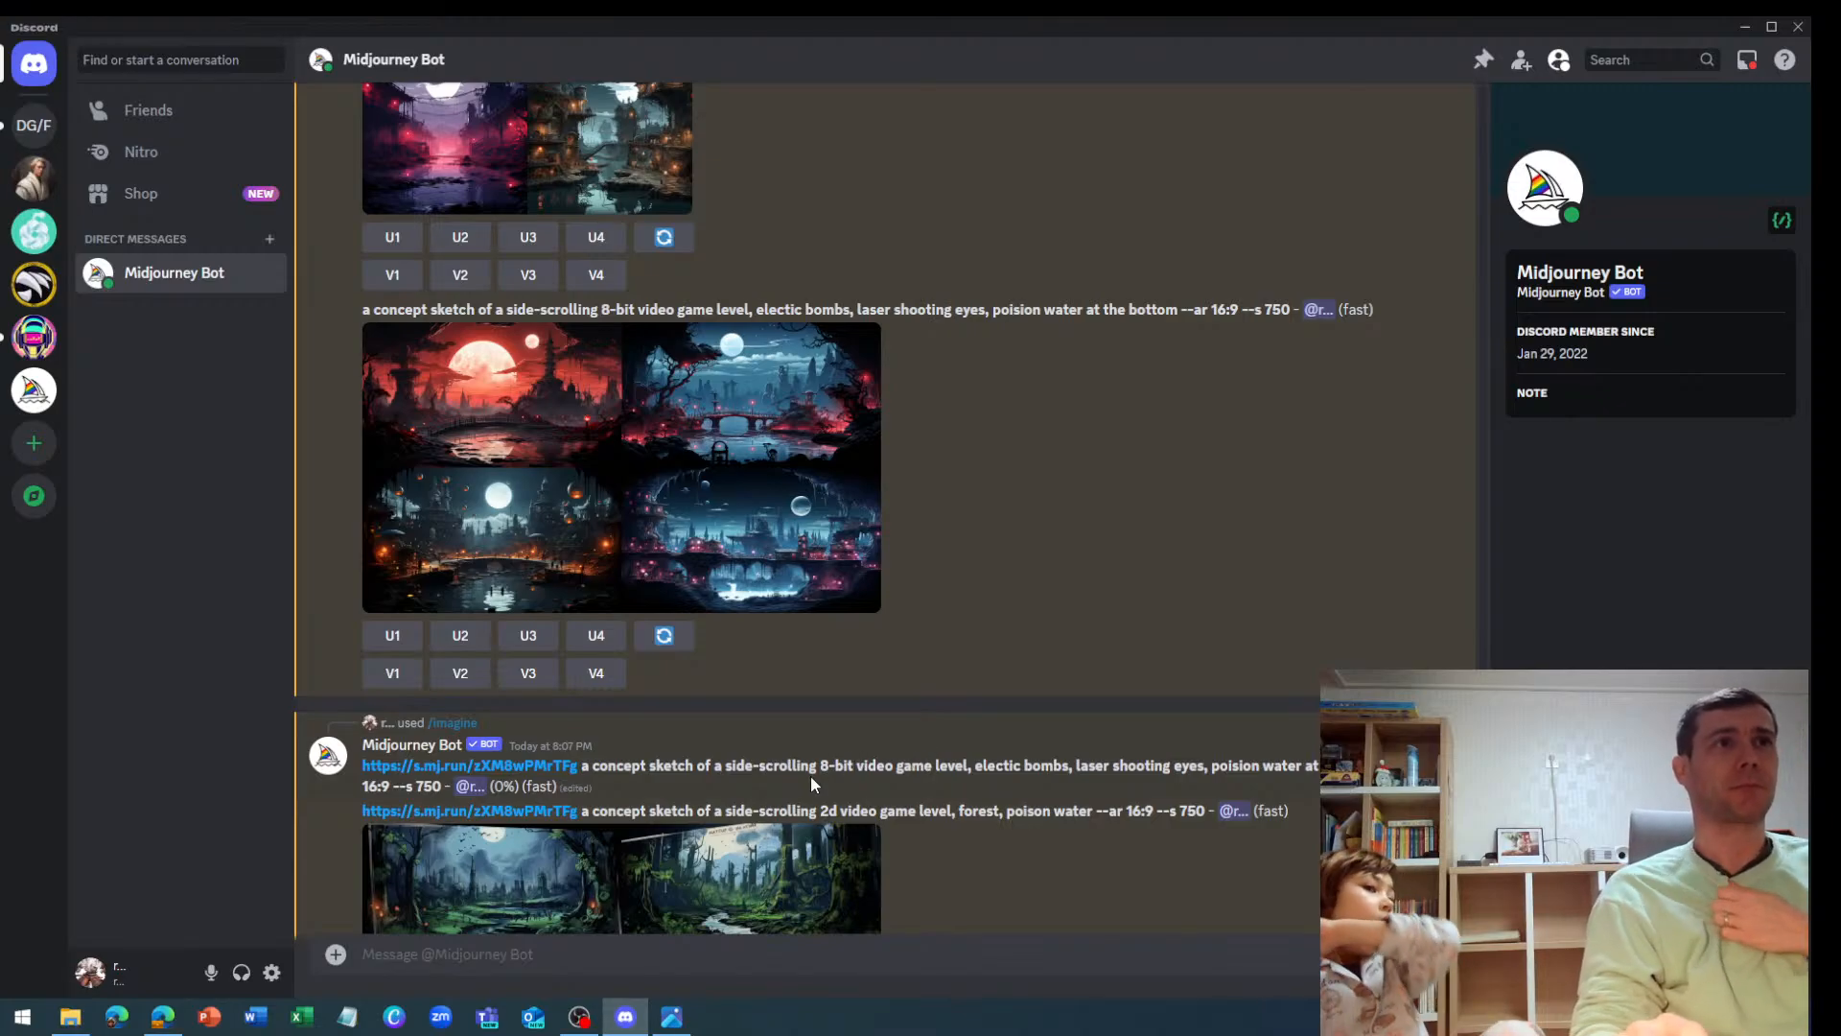
scroll(791, 775, down, 5)
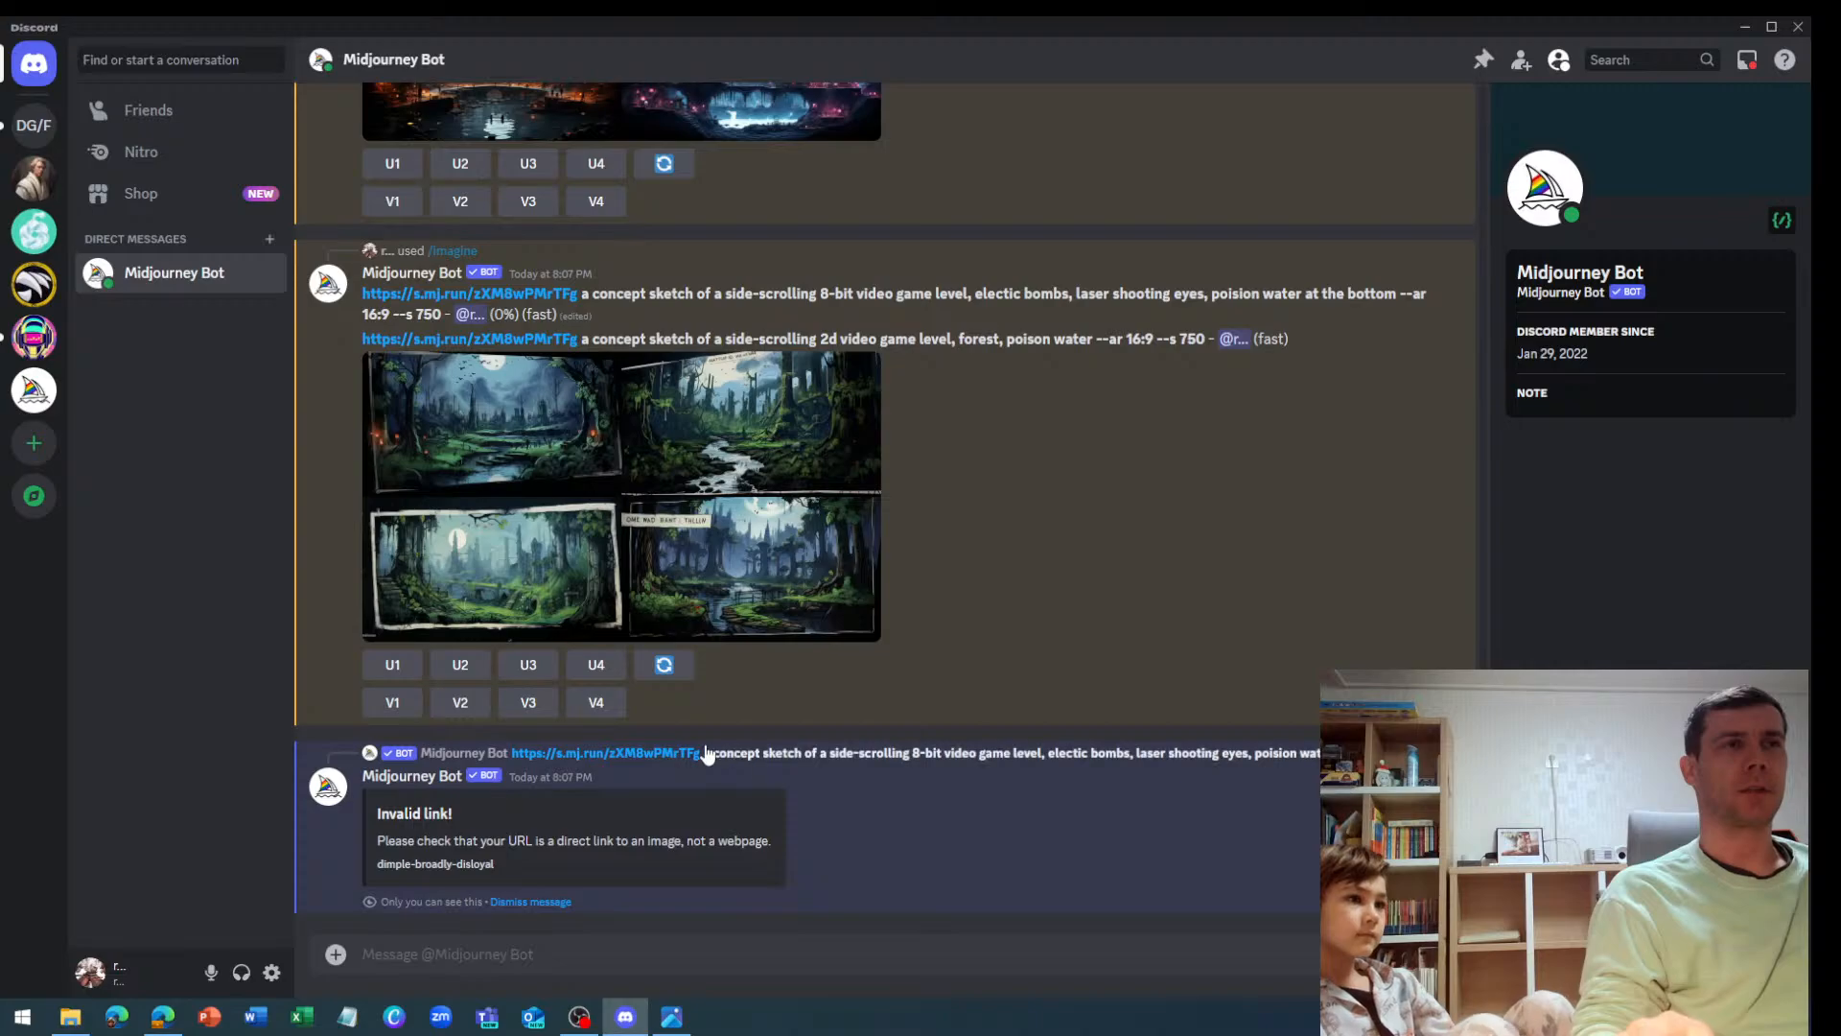
Dismiss the invalid link message and copy the 8-bit prompt text through "--s 750" from the sketch-link request, without its link
click(532, 902)
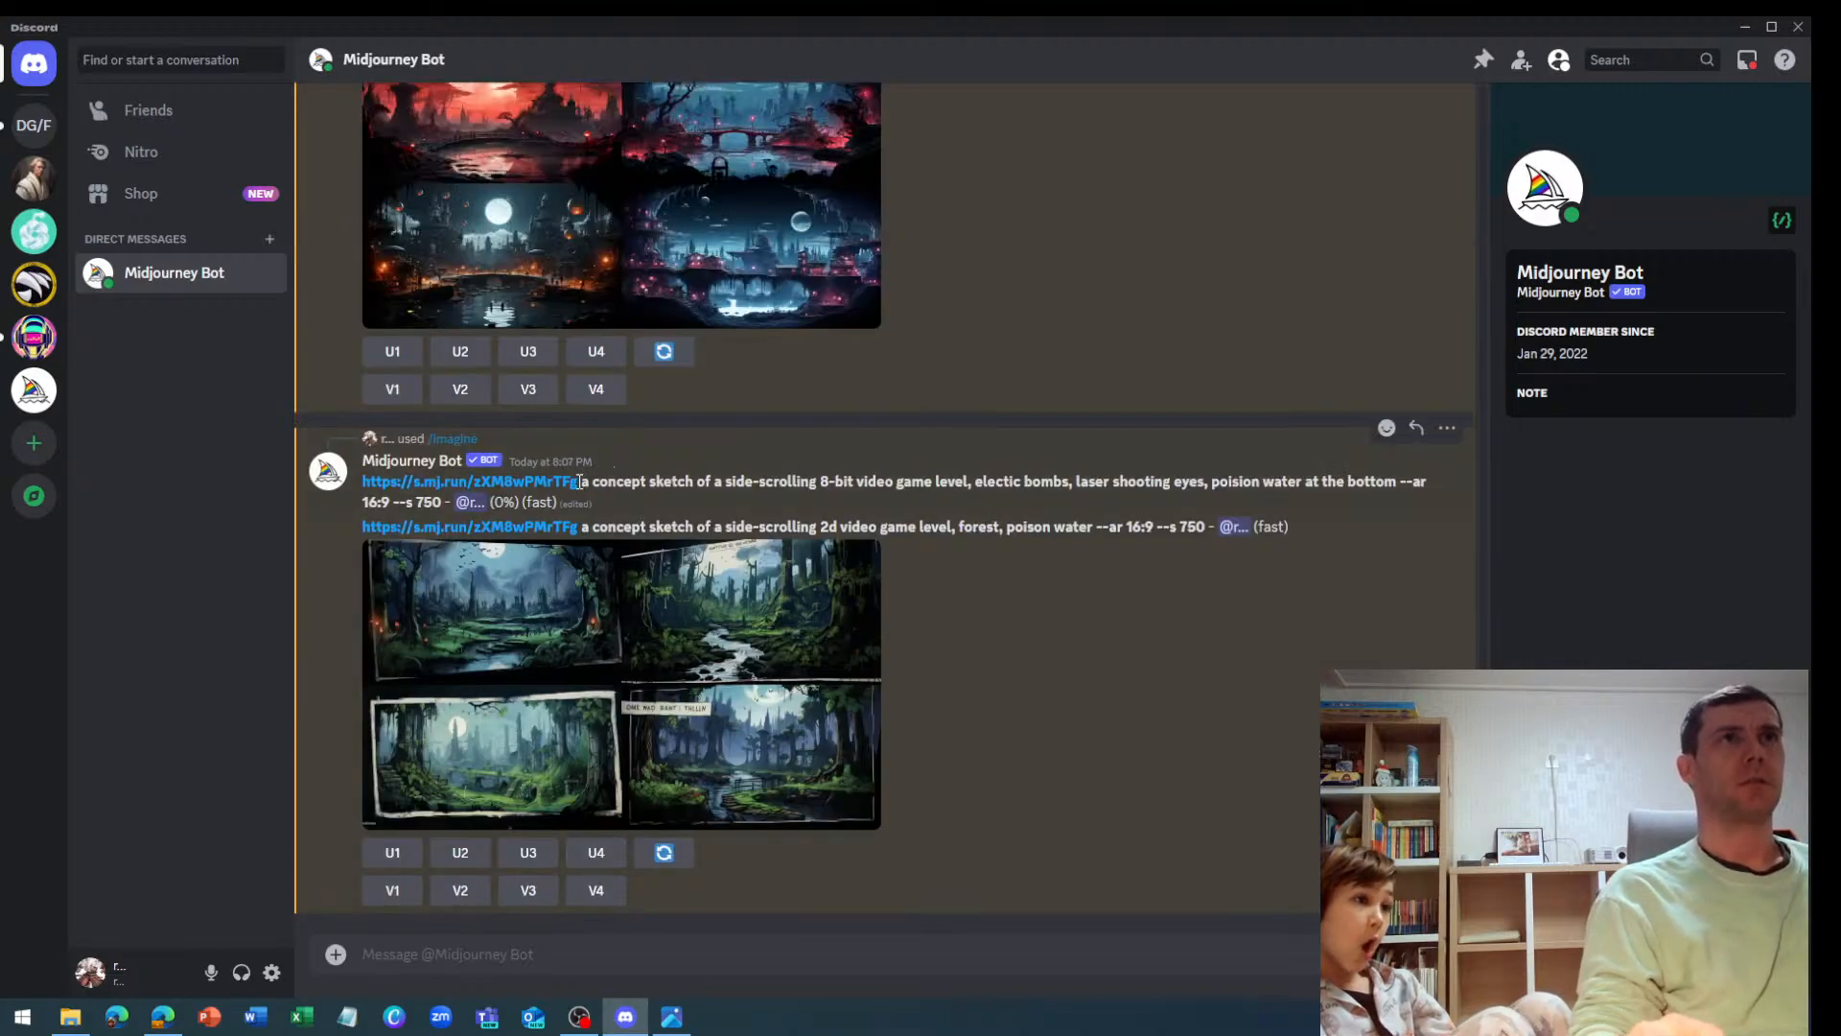
drag(584, 484, 442, 503)
key(ctrl+c)
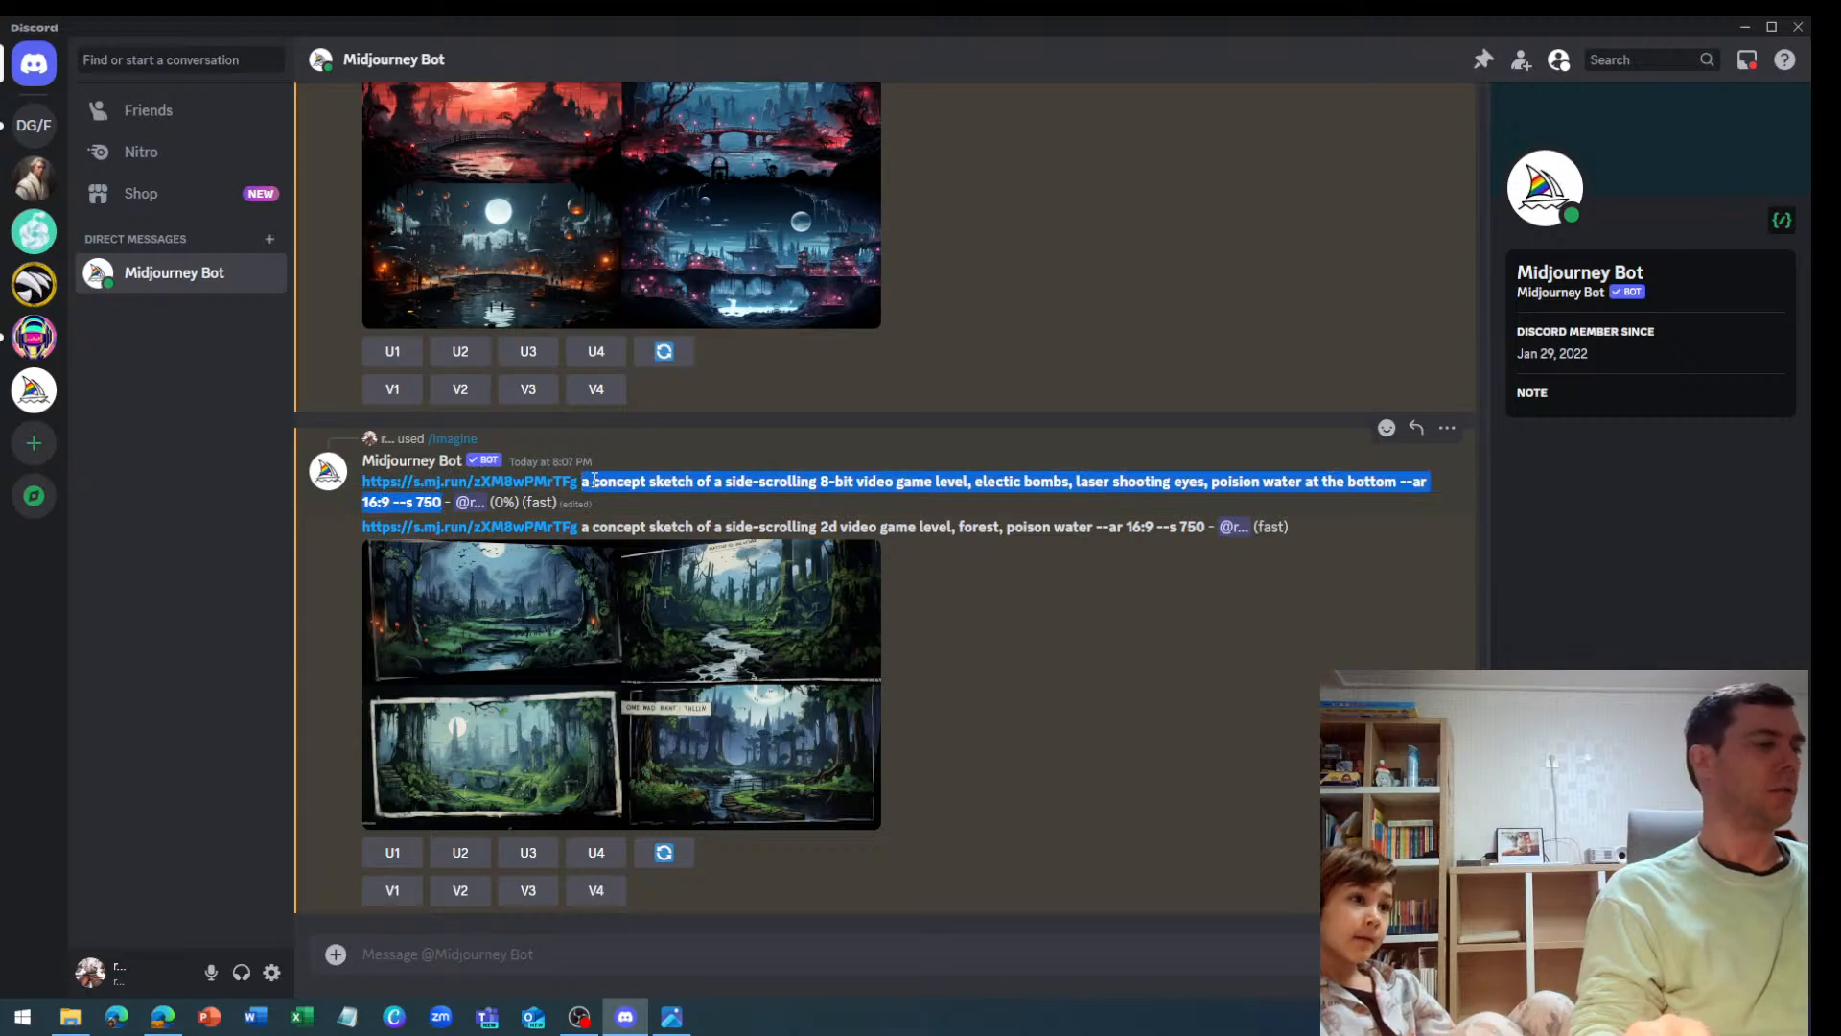
Upload the level 2 sketch file 2024.01.31.19.41.29.jpg and send it to the chat again
scroll(717, 518, up, 15)
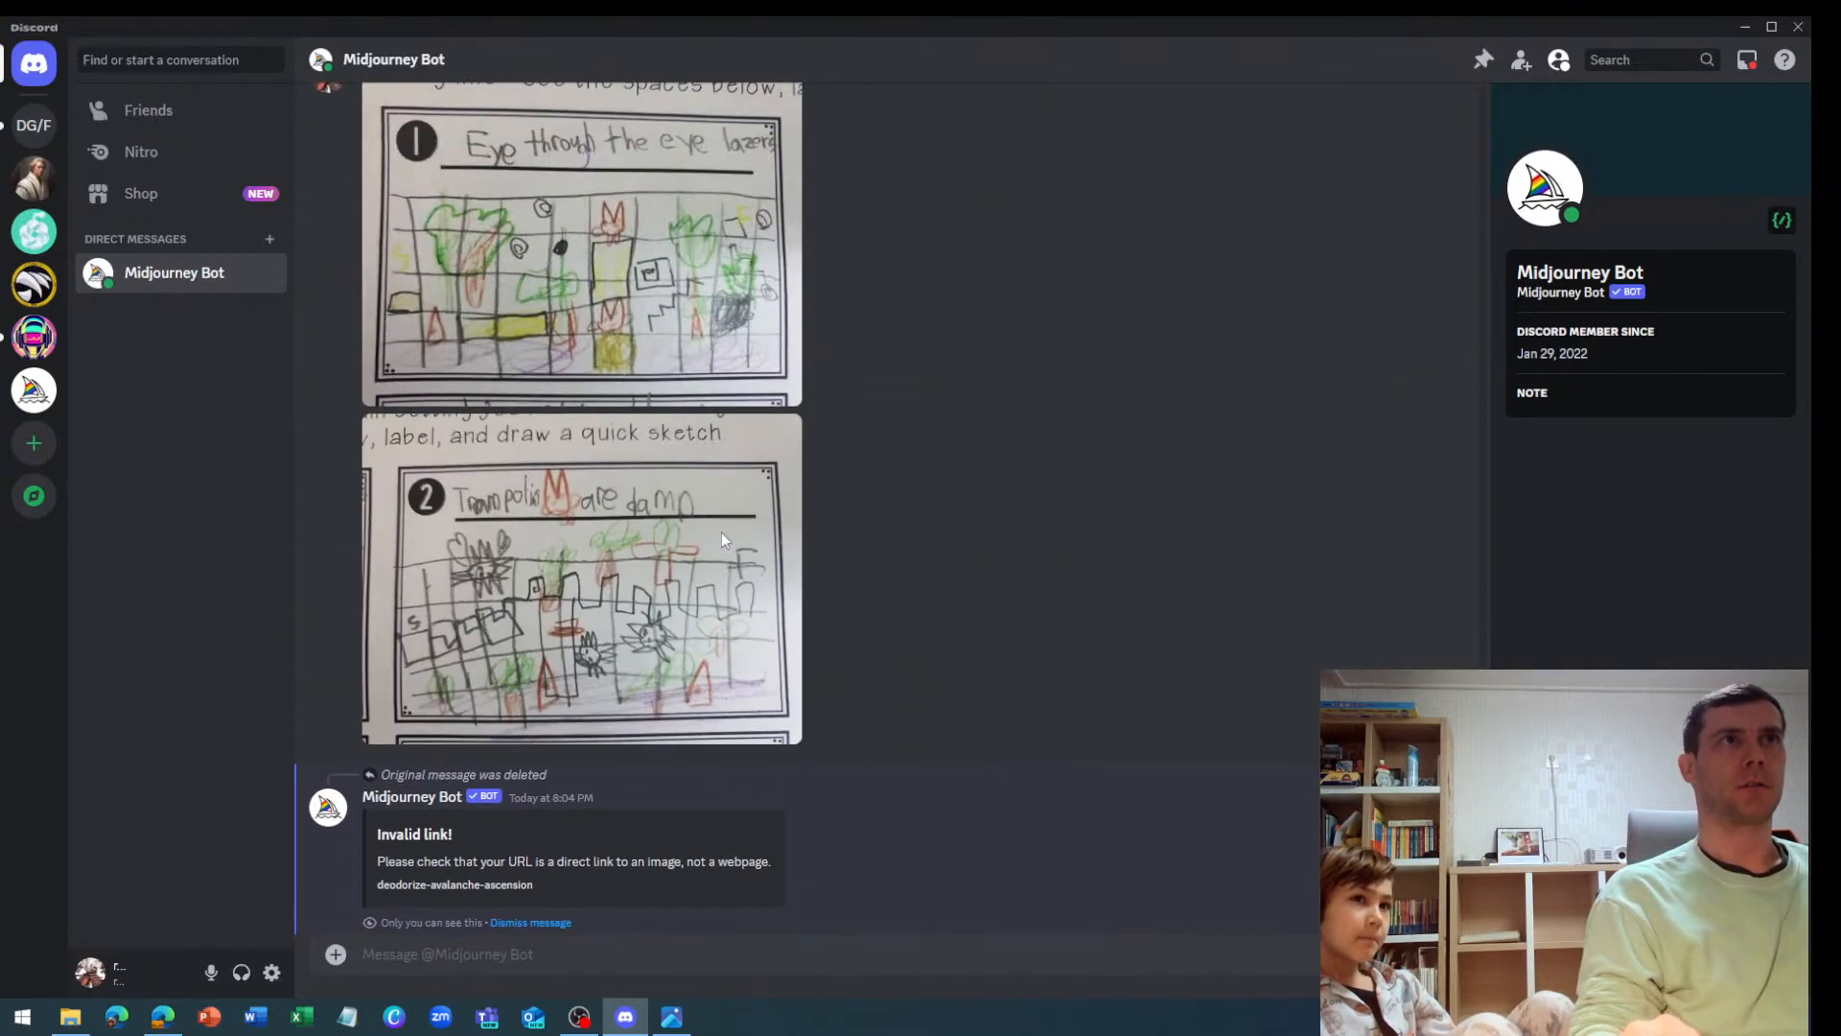
scroll(721, 539, down, 15)
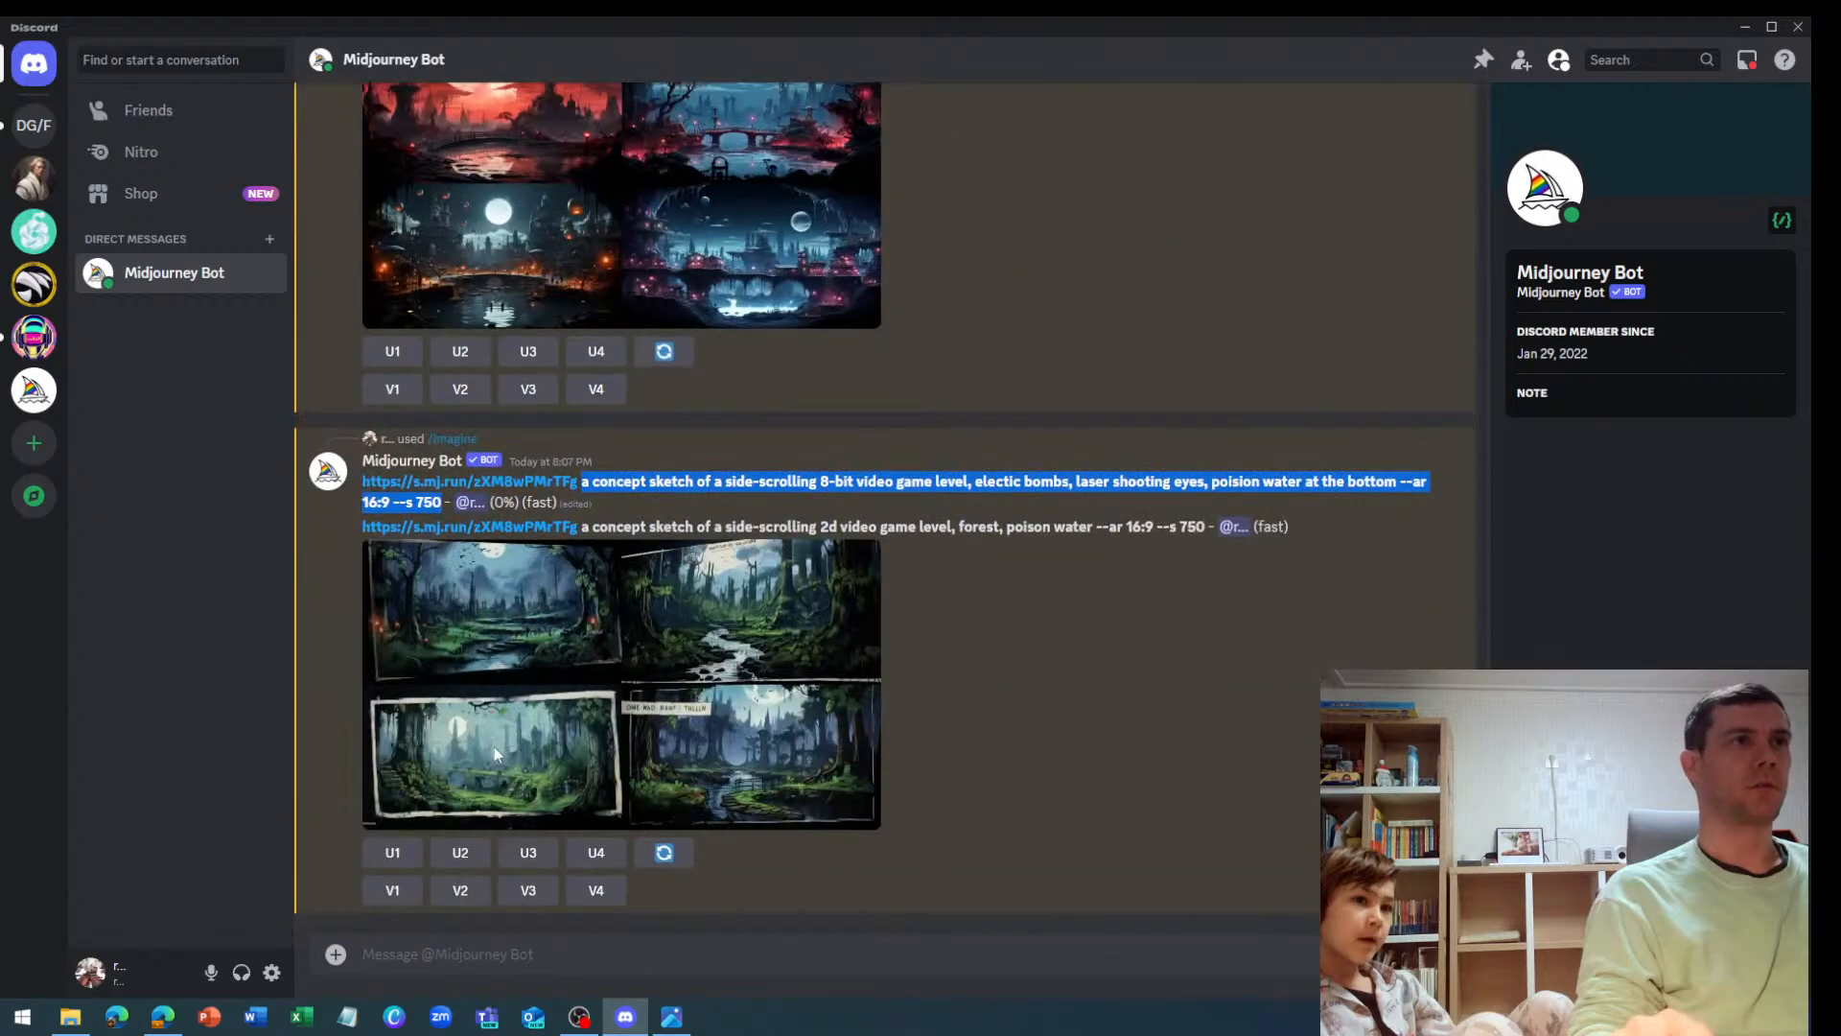
click(334, 955)
click(343, 867)
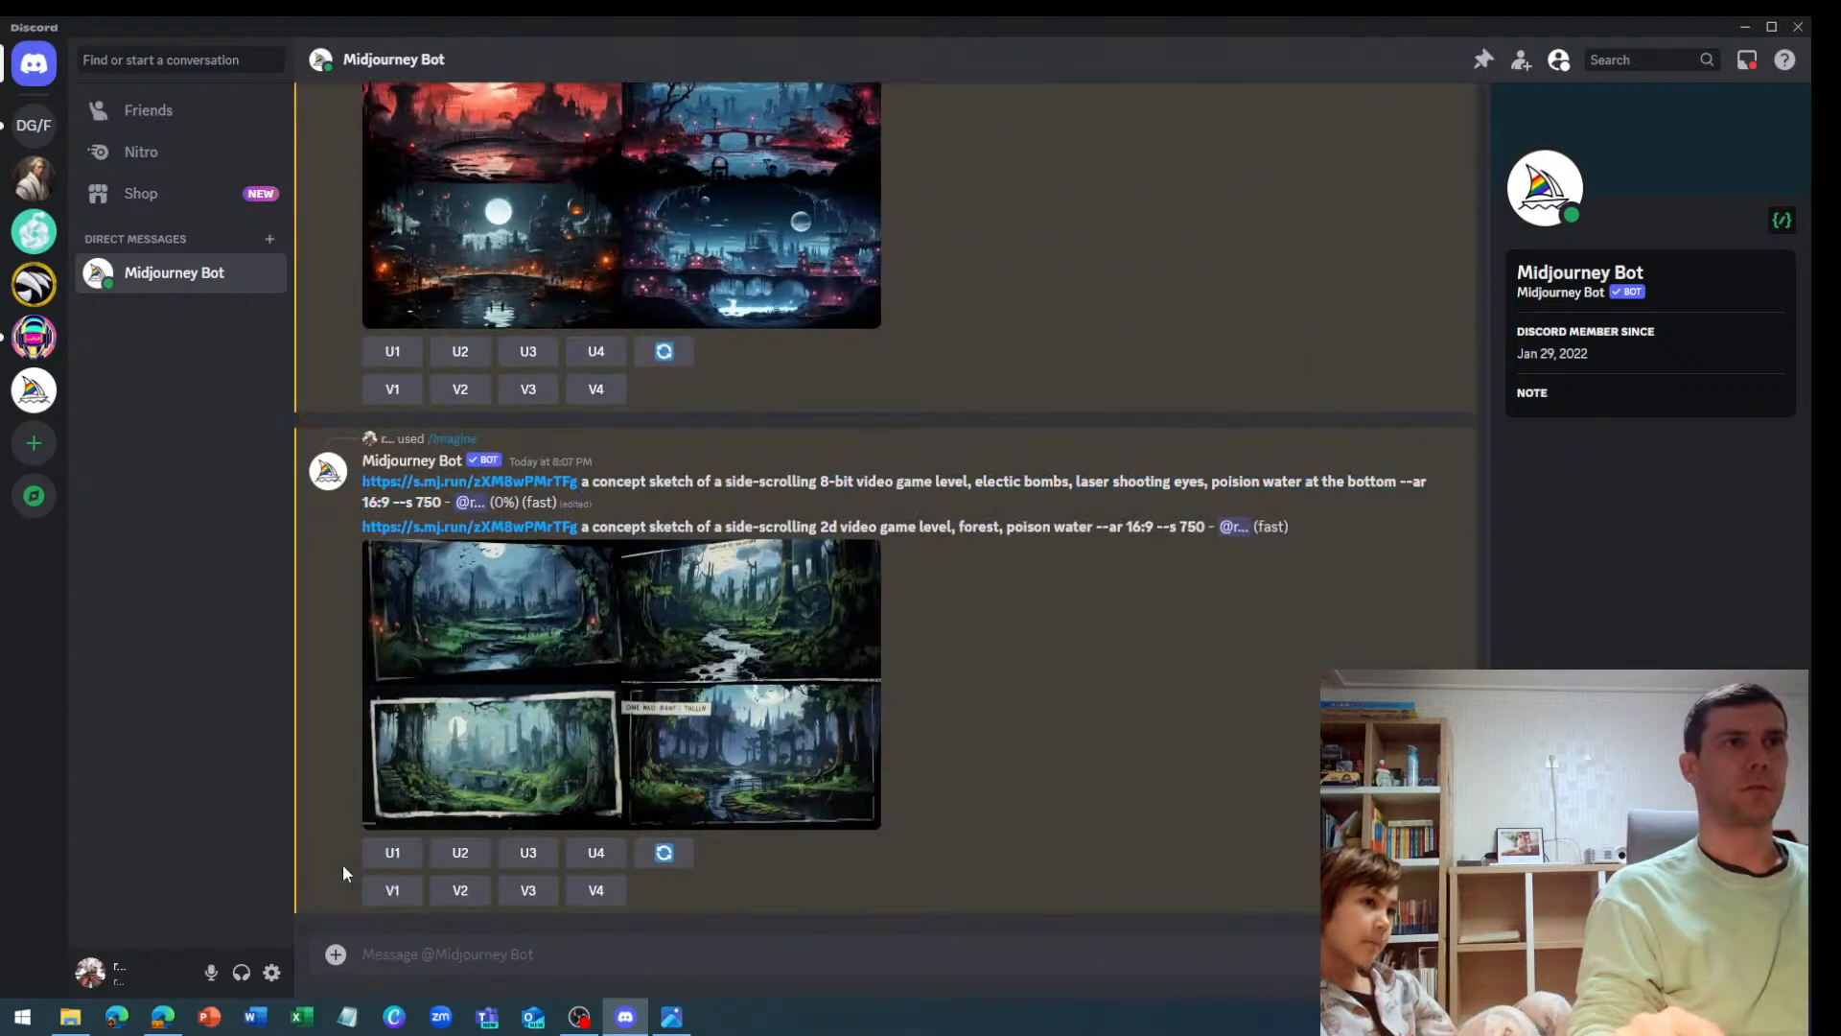
double_click(232, 602)
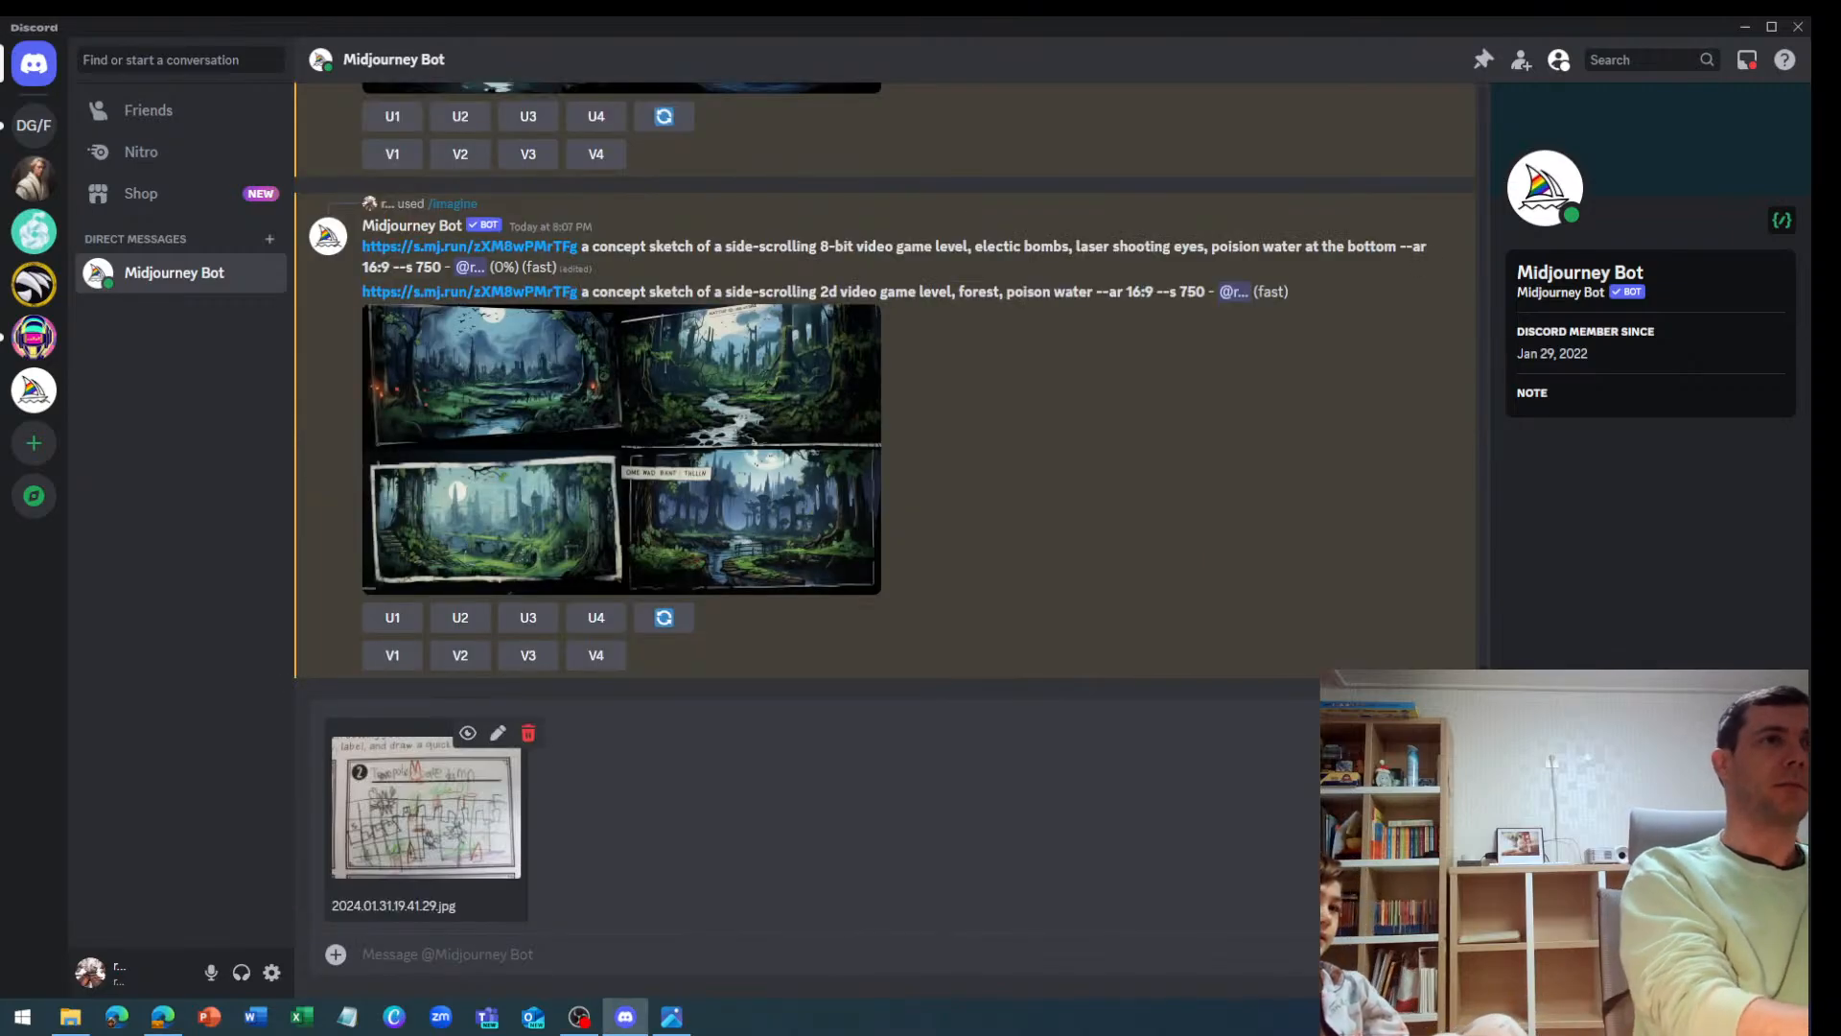
key(Return)
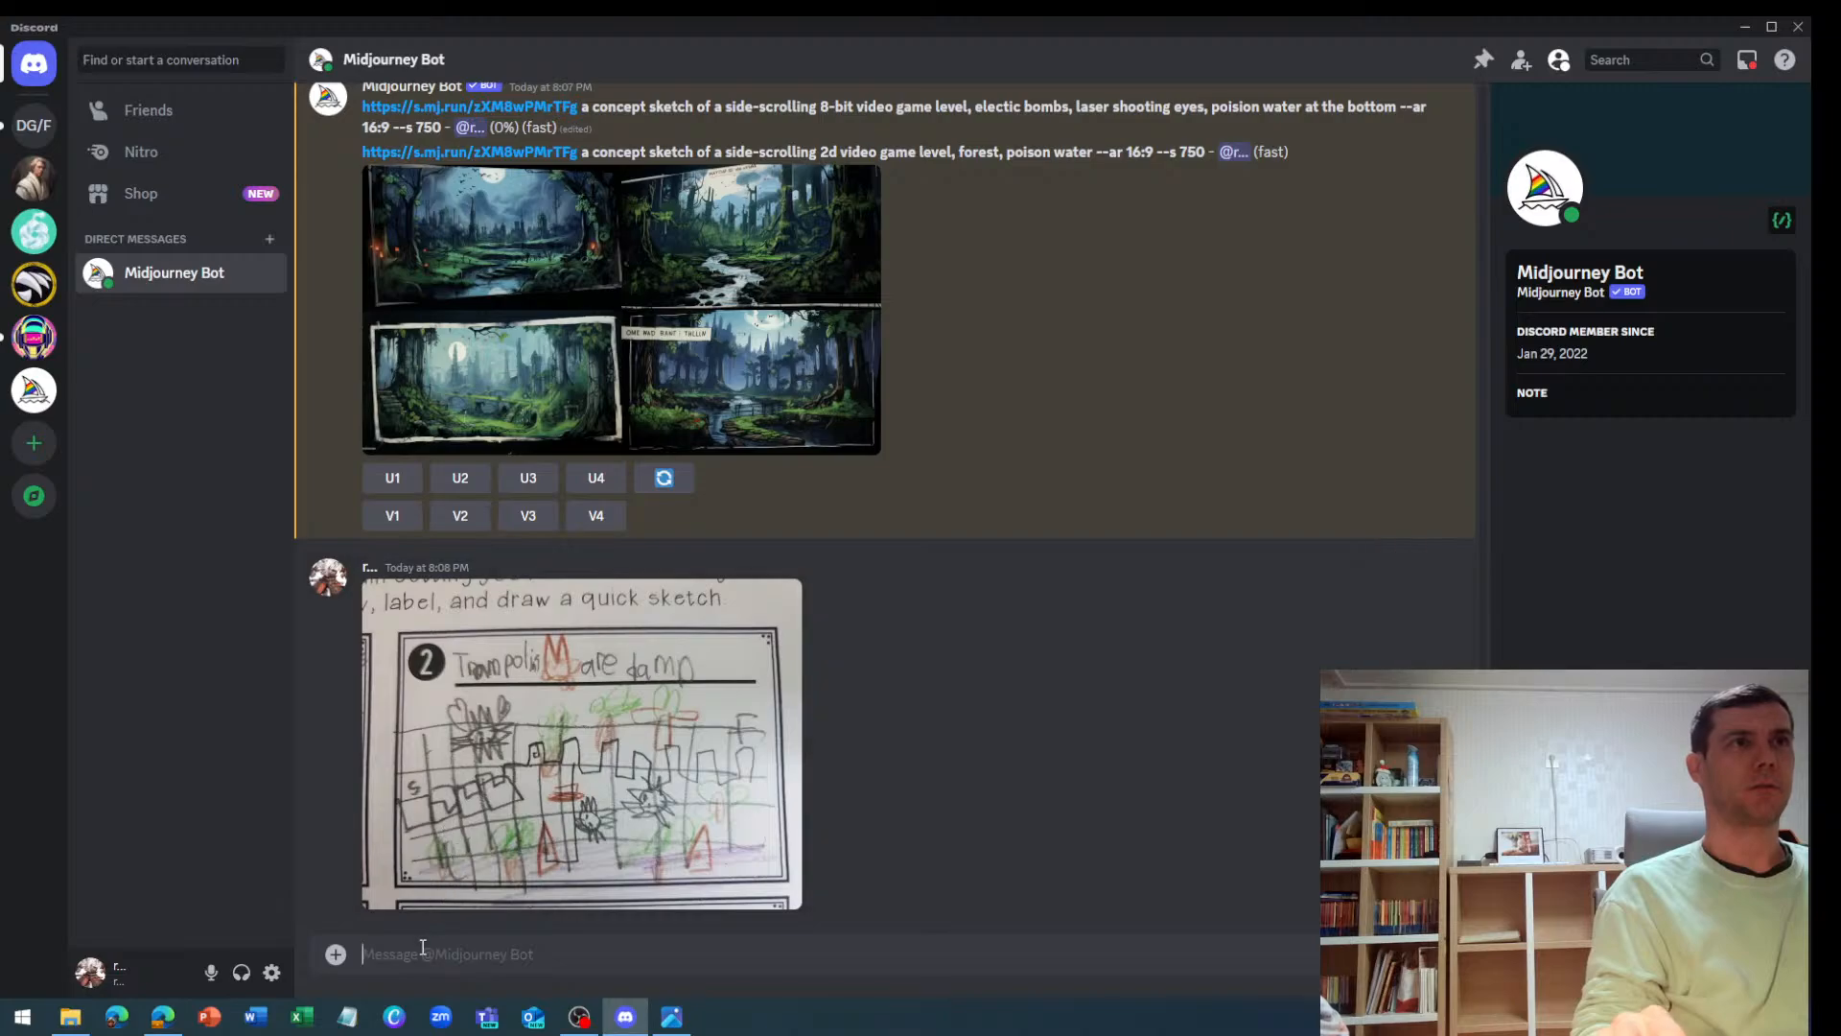
Submit a new /imagine command with the newly uploaded level 2 sketch's image link followed by the copied 8-bit level prompt
text(/im)
key(Tab)
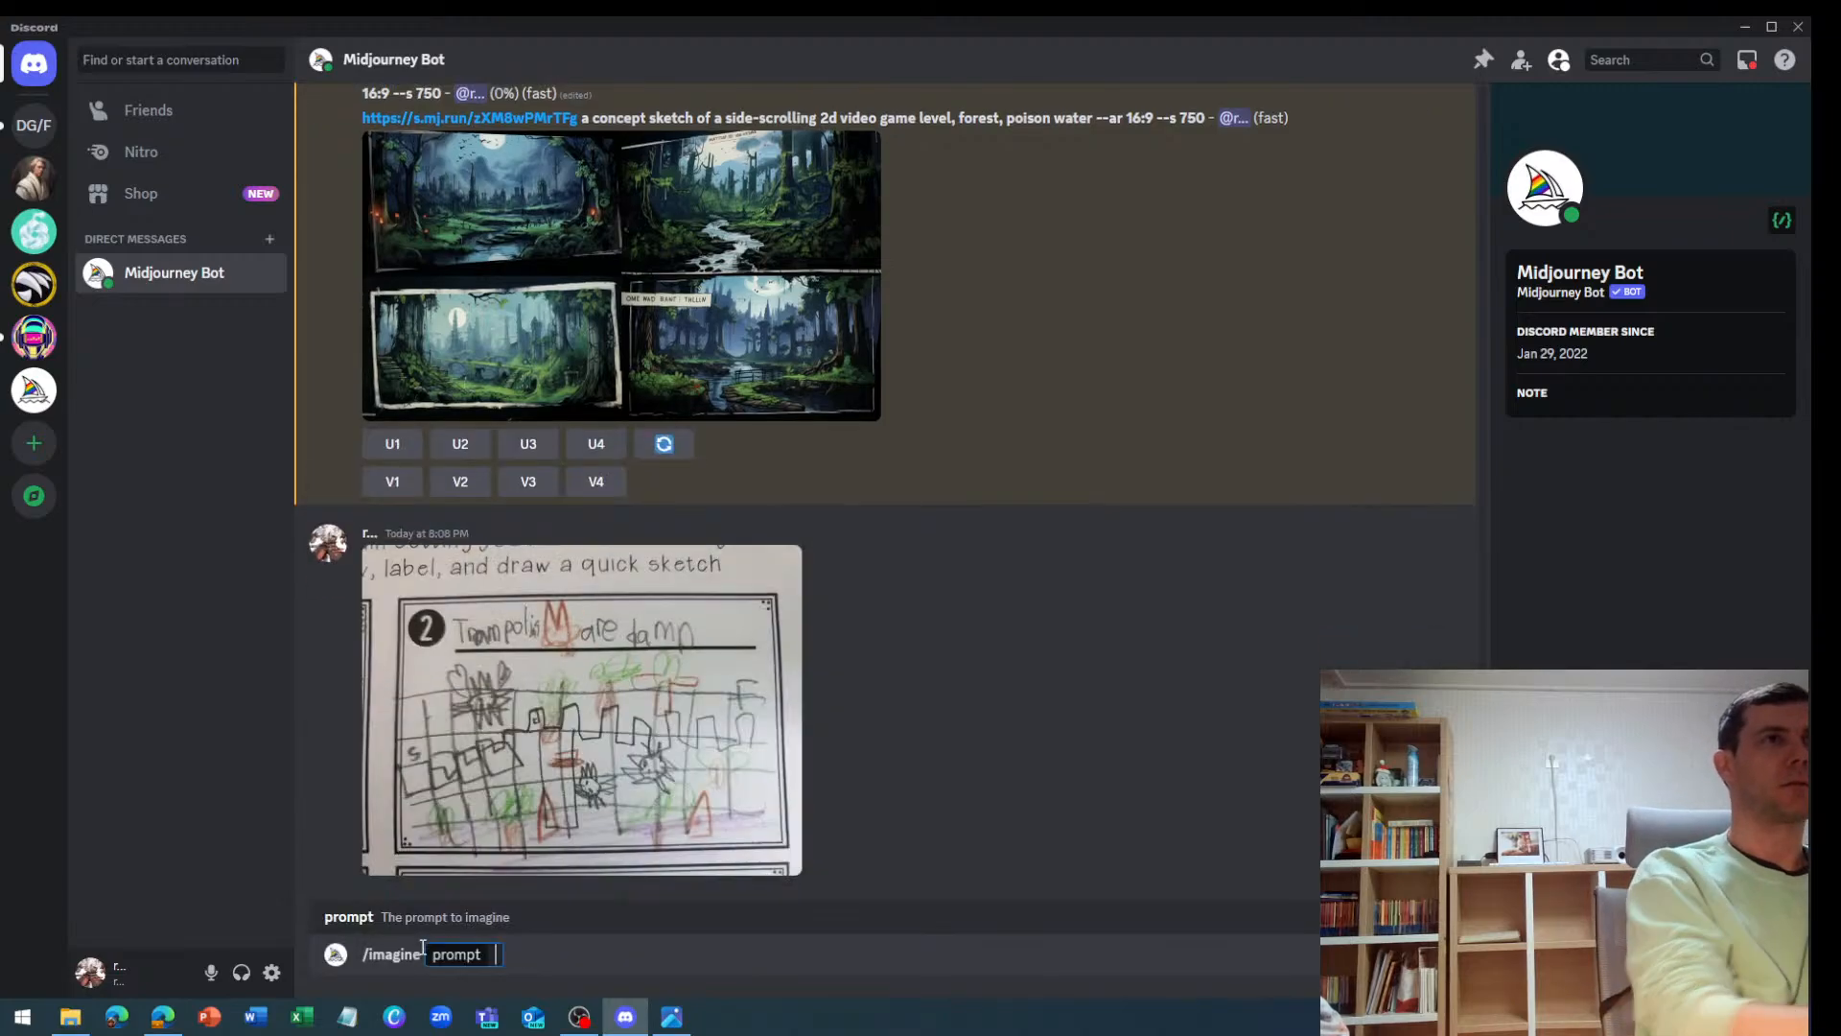
drag(506, 786, 495, 963)
key(ctrl+v)
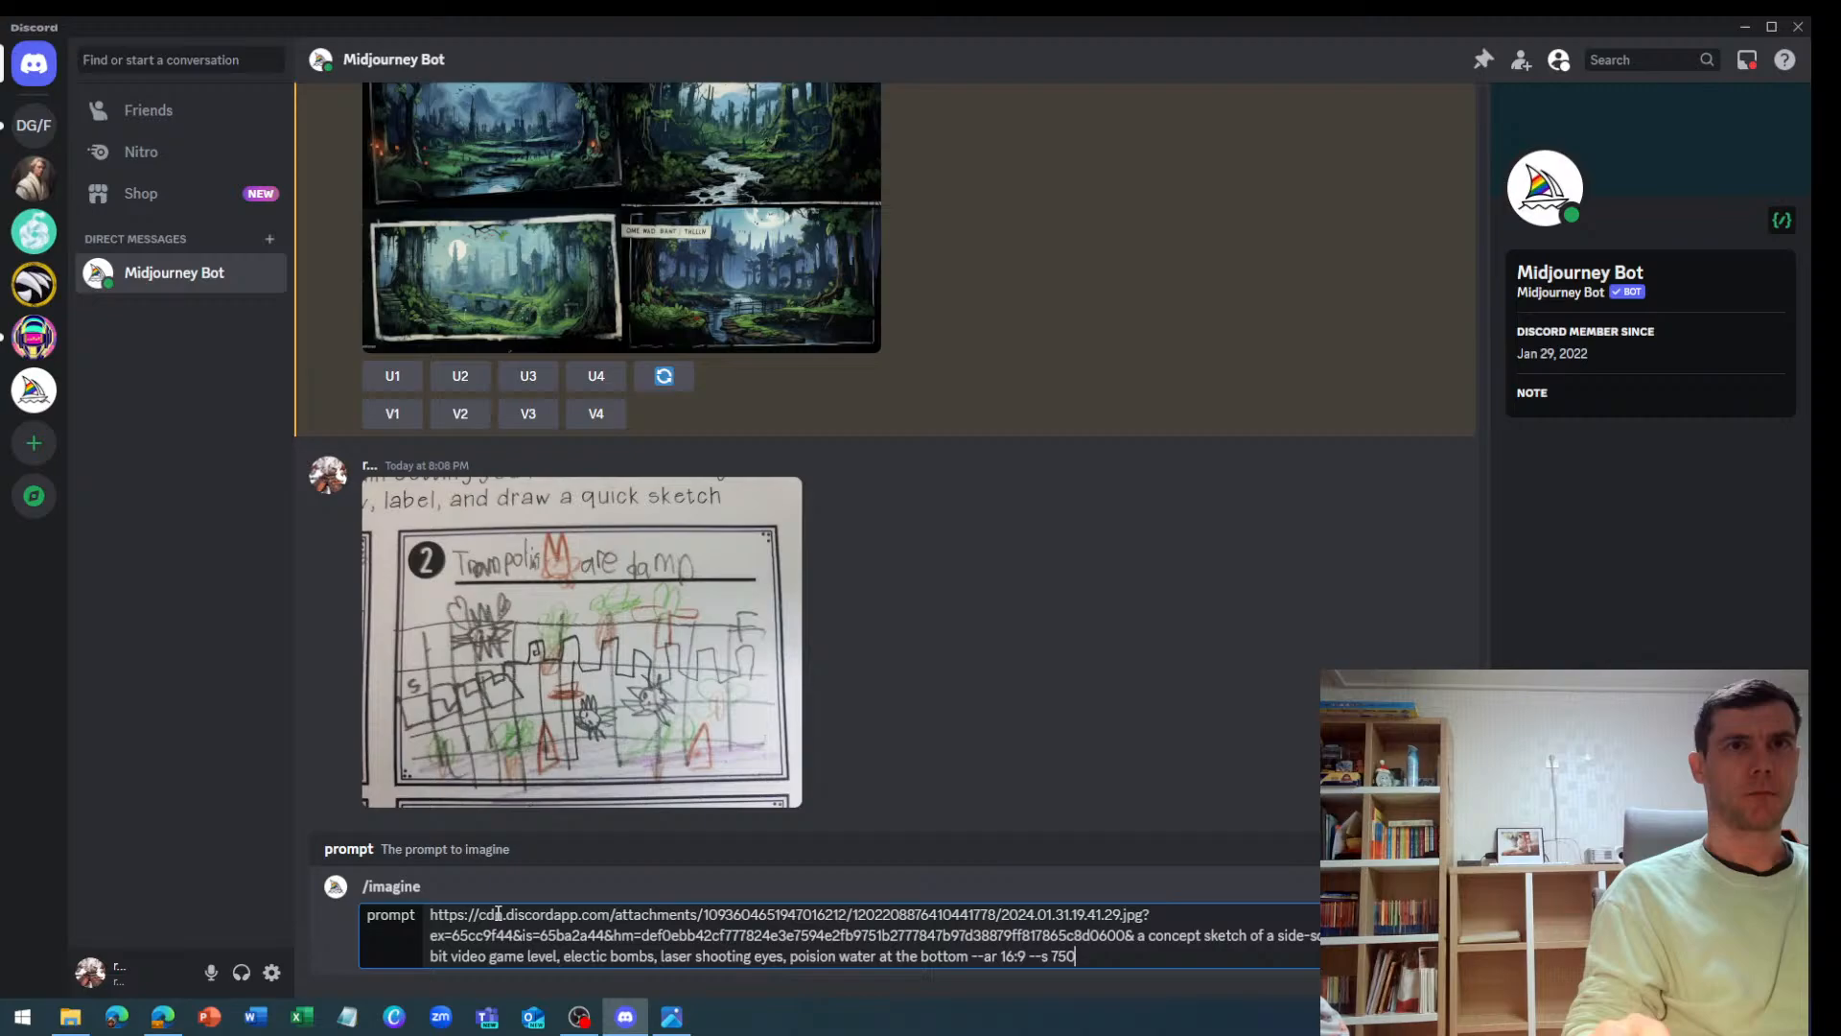
key(Return)
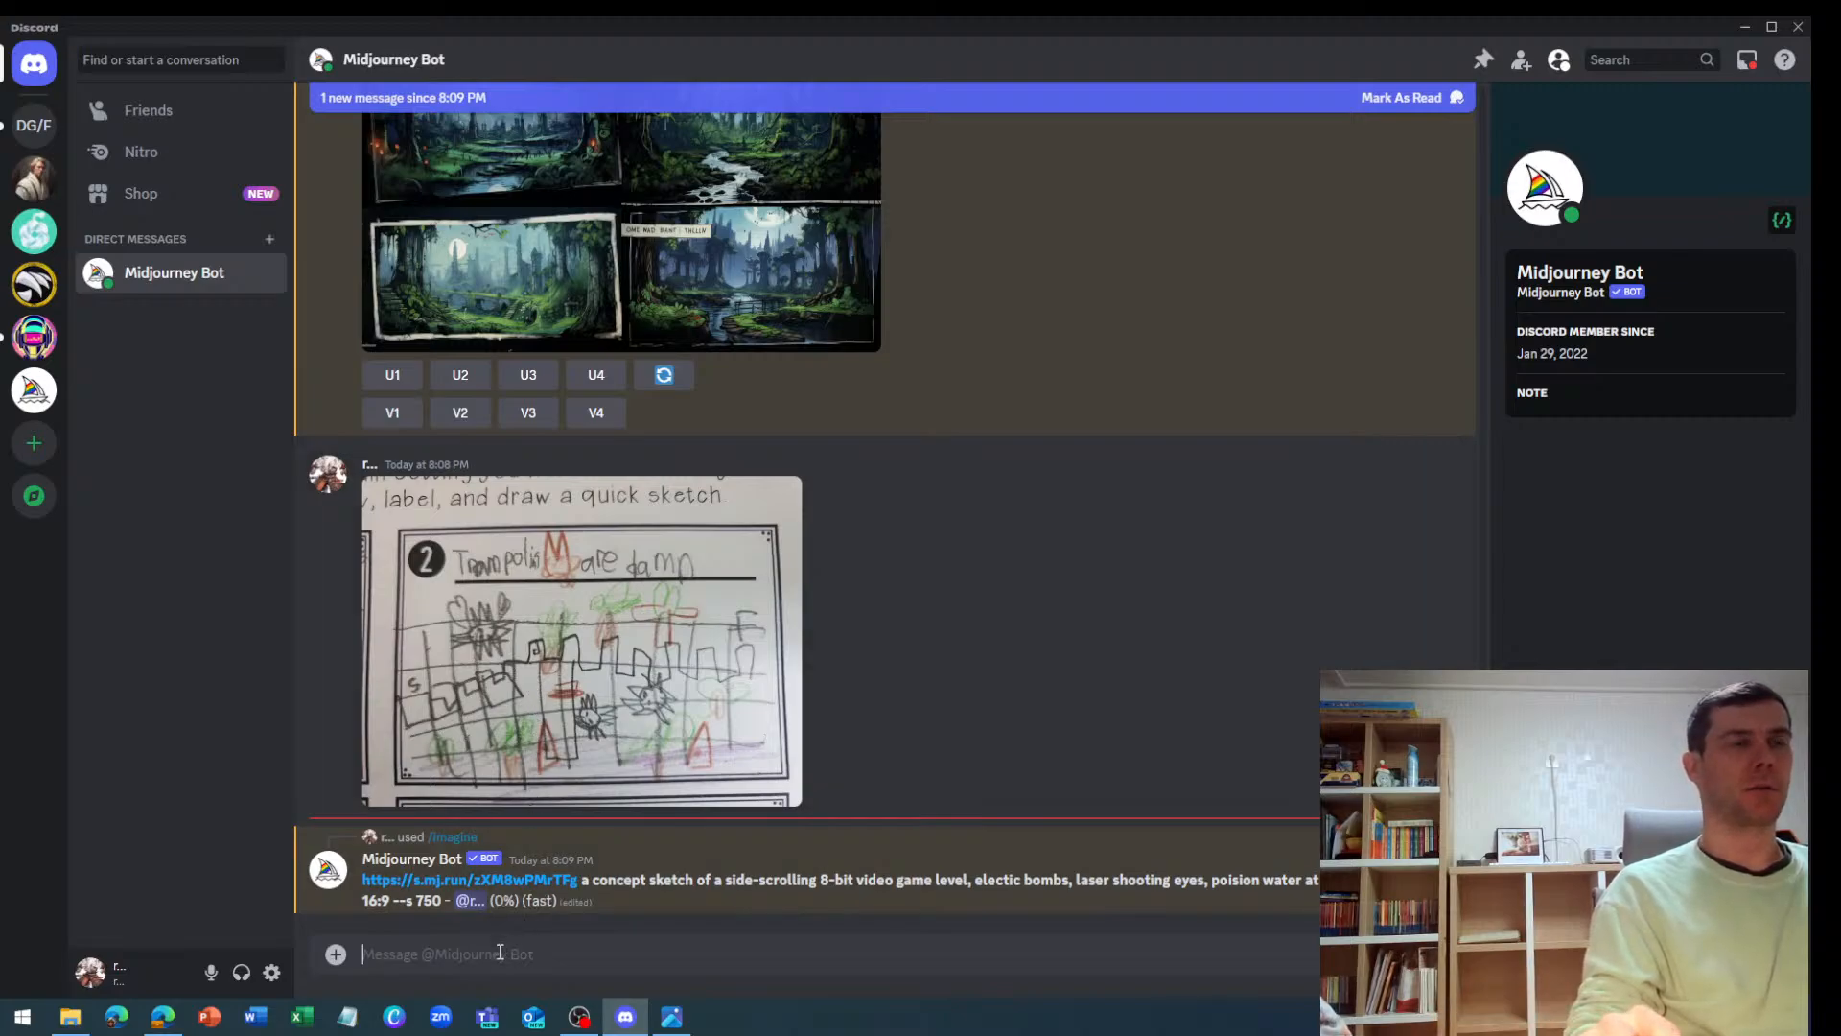
text(/im)
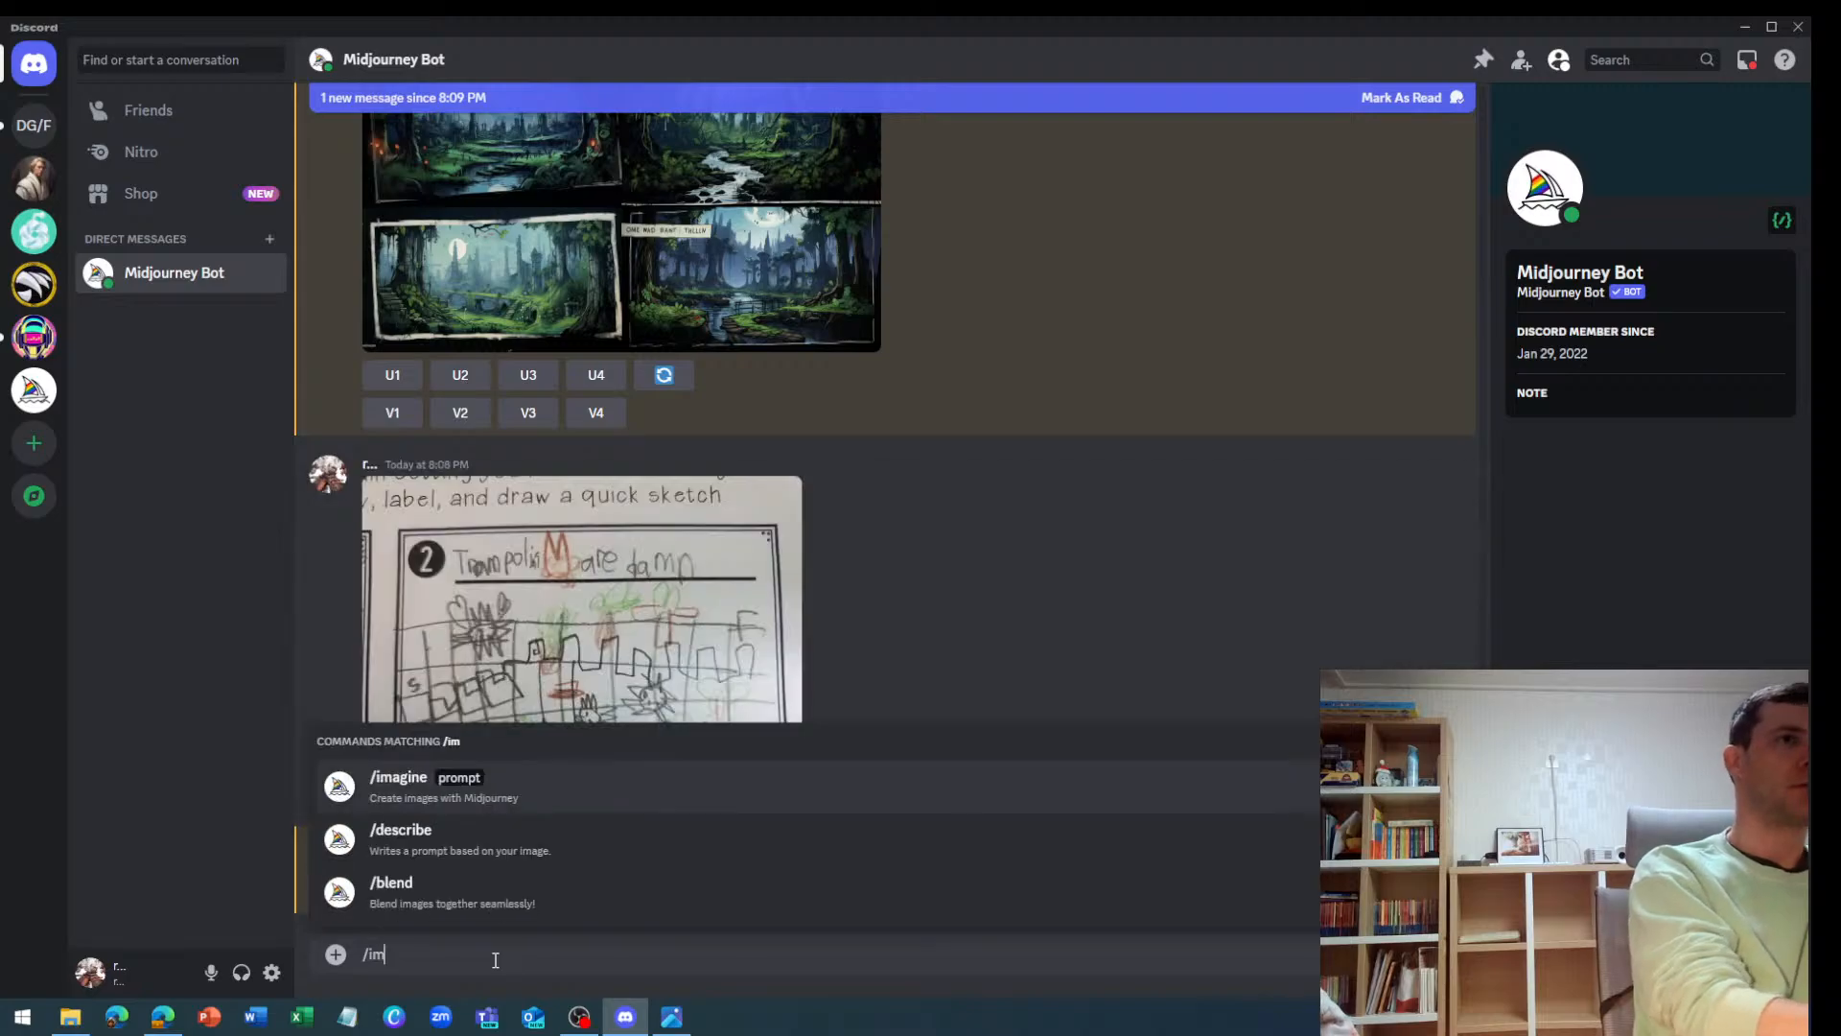
key(Tab)
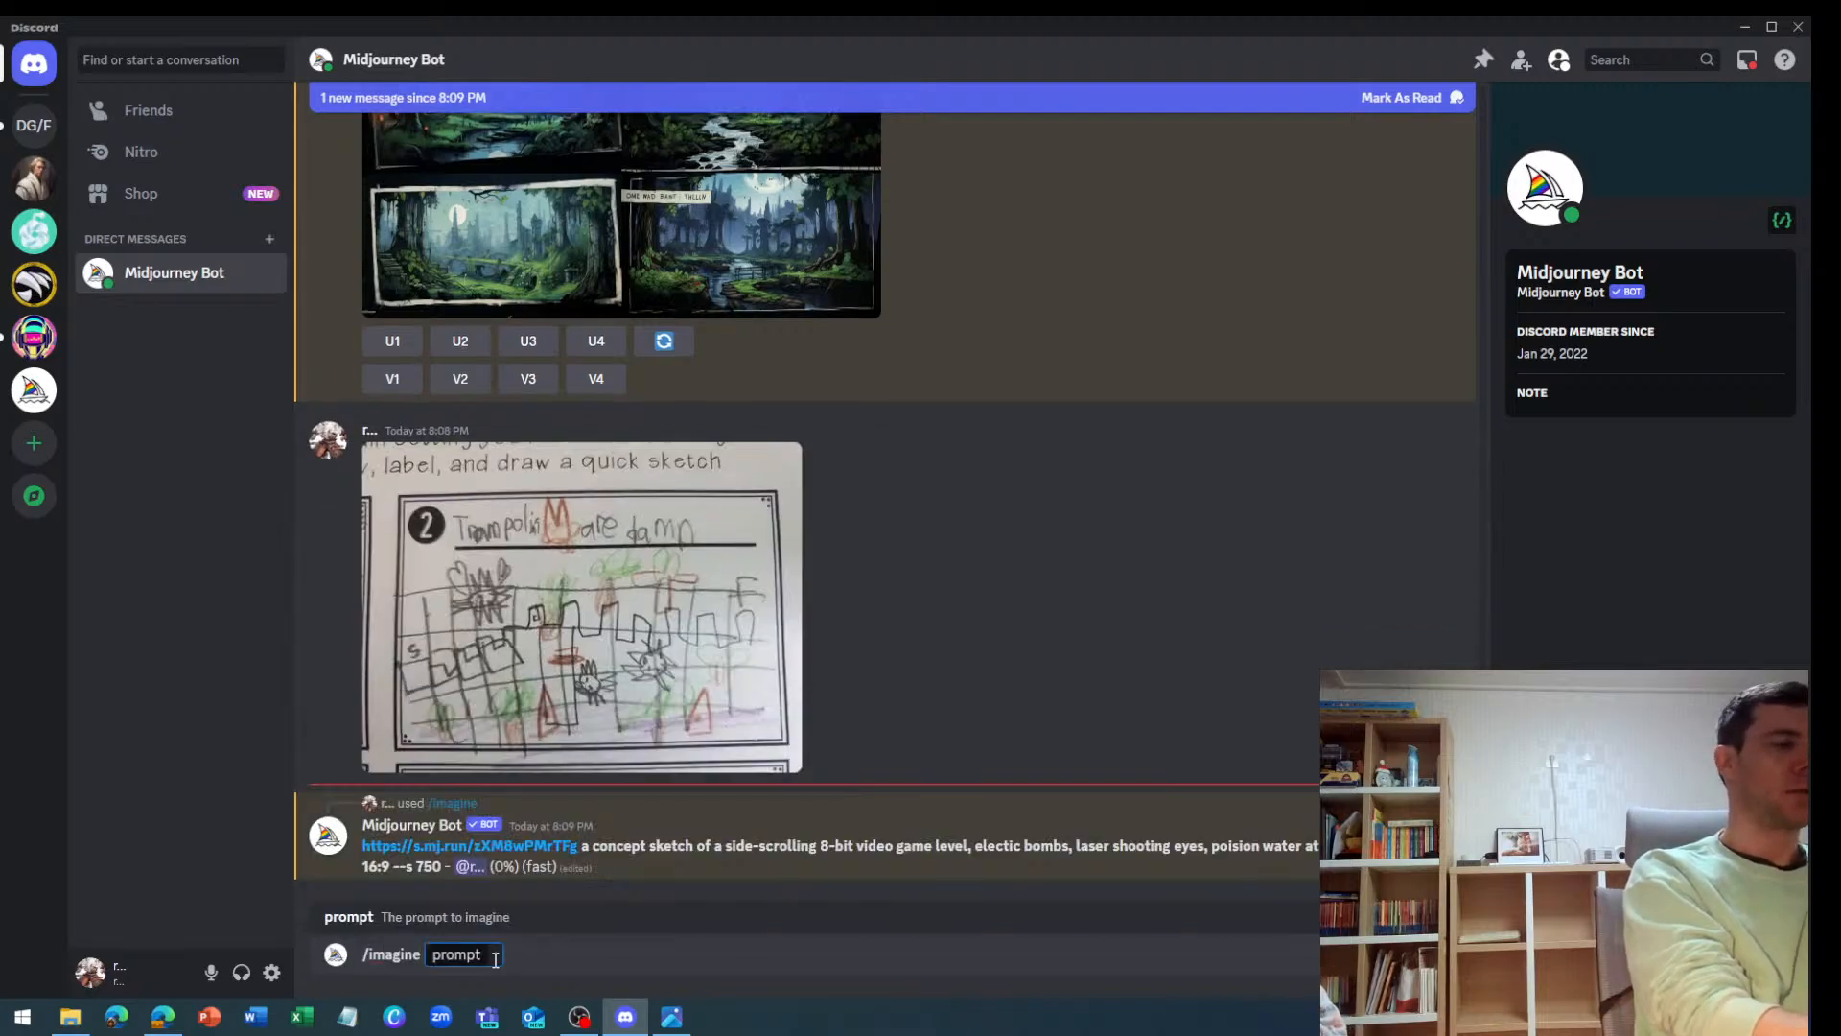
key(ctrl+v)
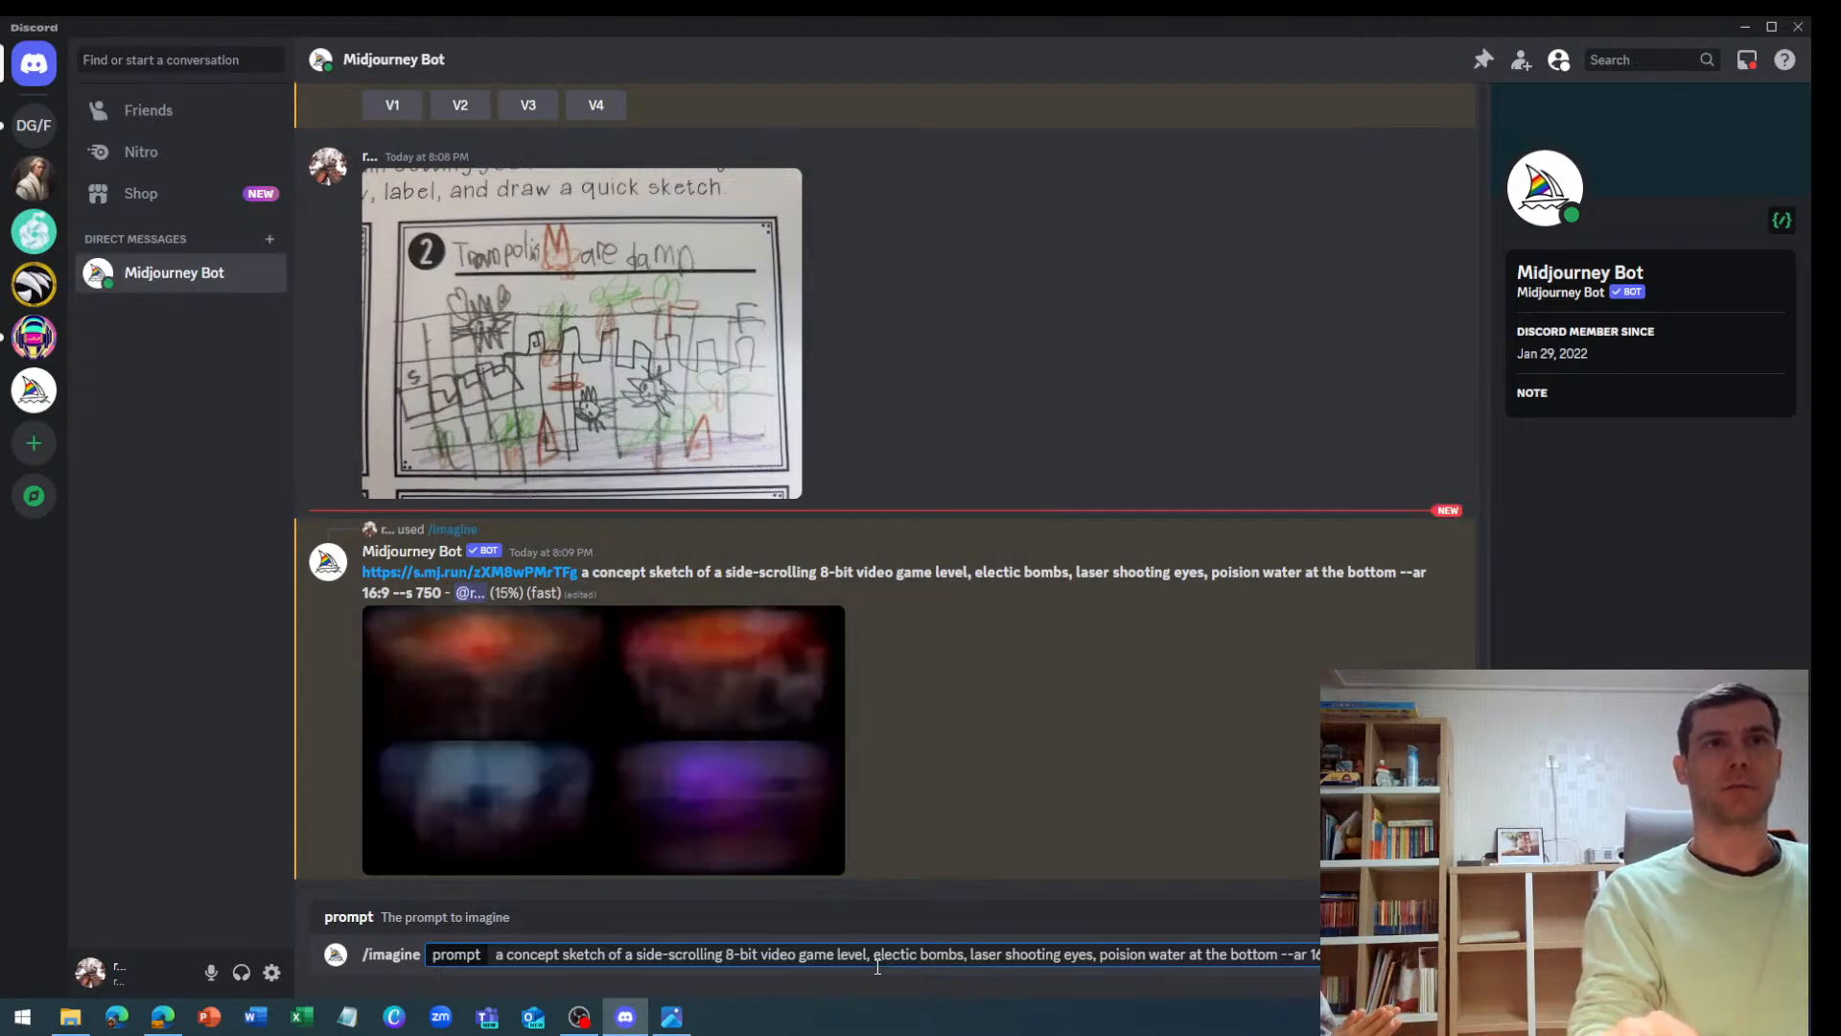
drag(873, 958, 1277, 960)
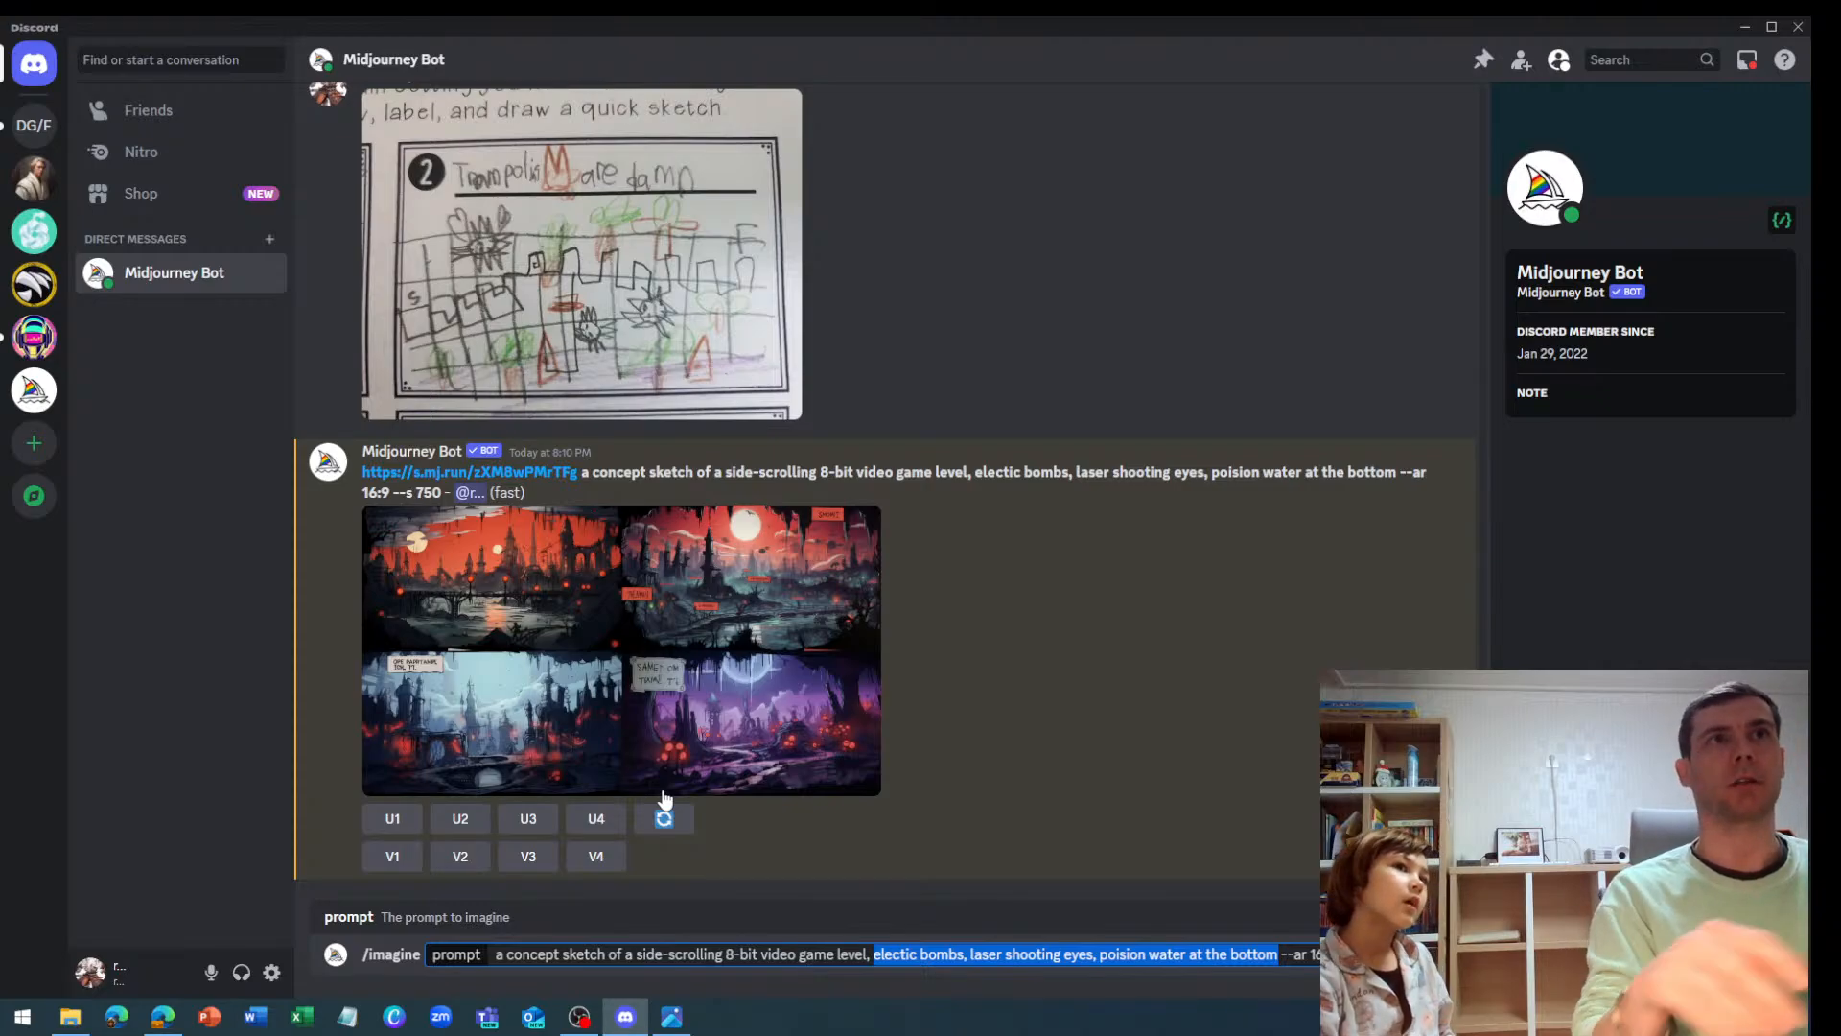
Enlarge the newest 8-bit level grid with the orange, blue and purple scenes and compare it with the level 2 sketch in the chat
click(616, 665)
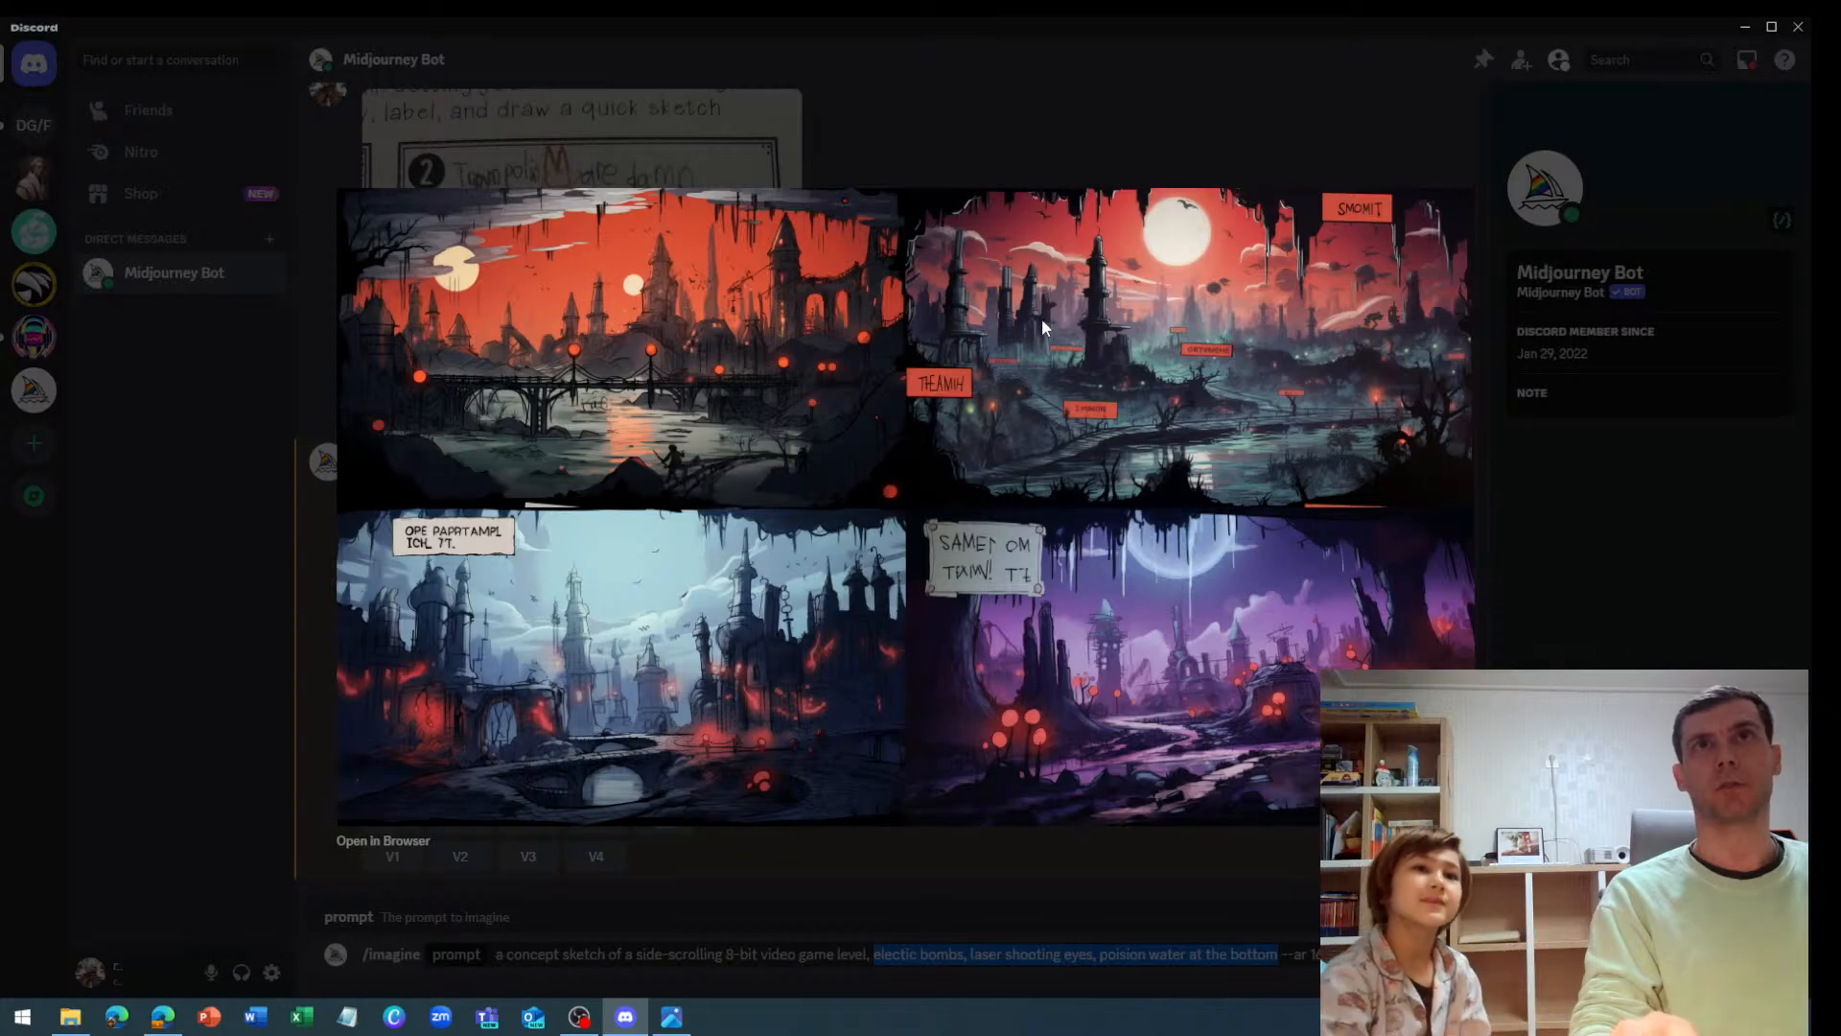
click(1040, 111)
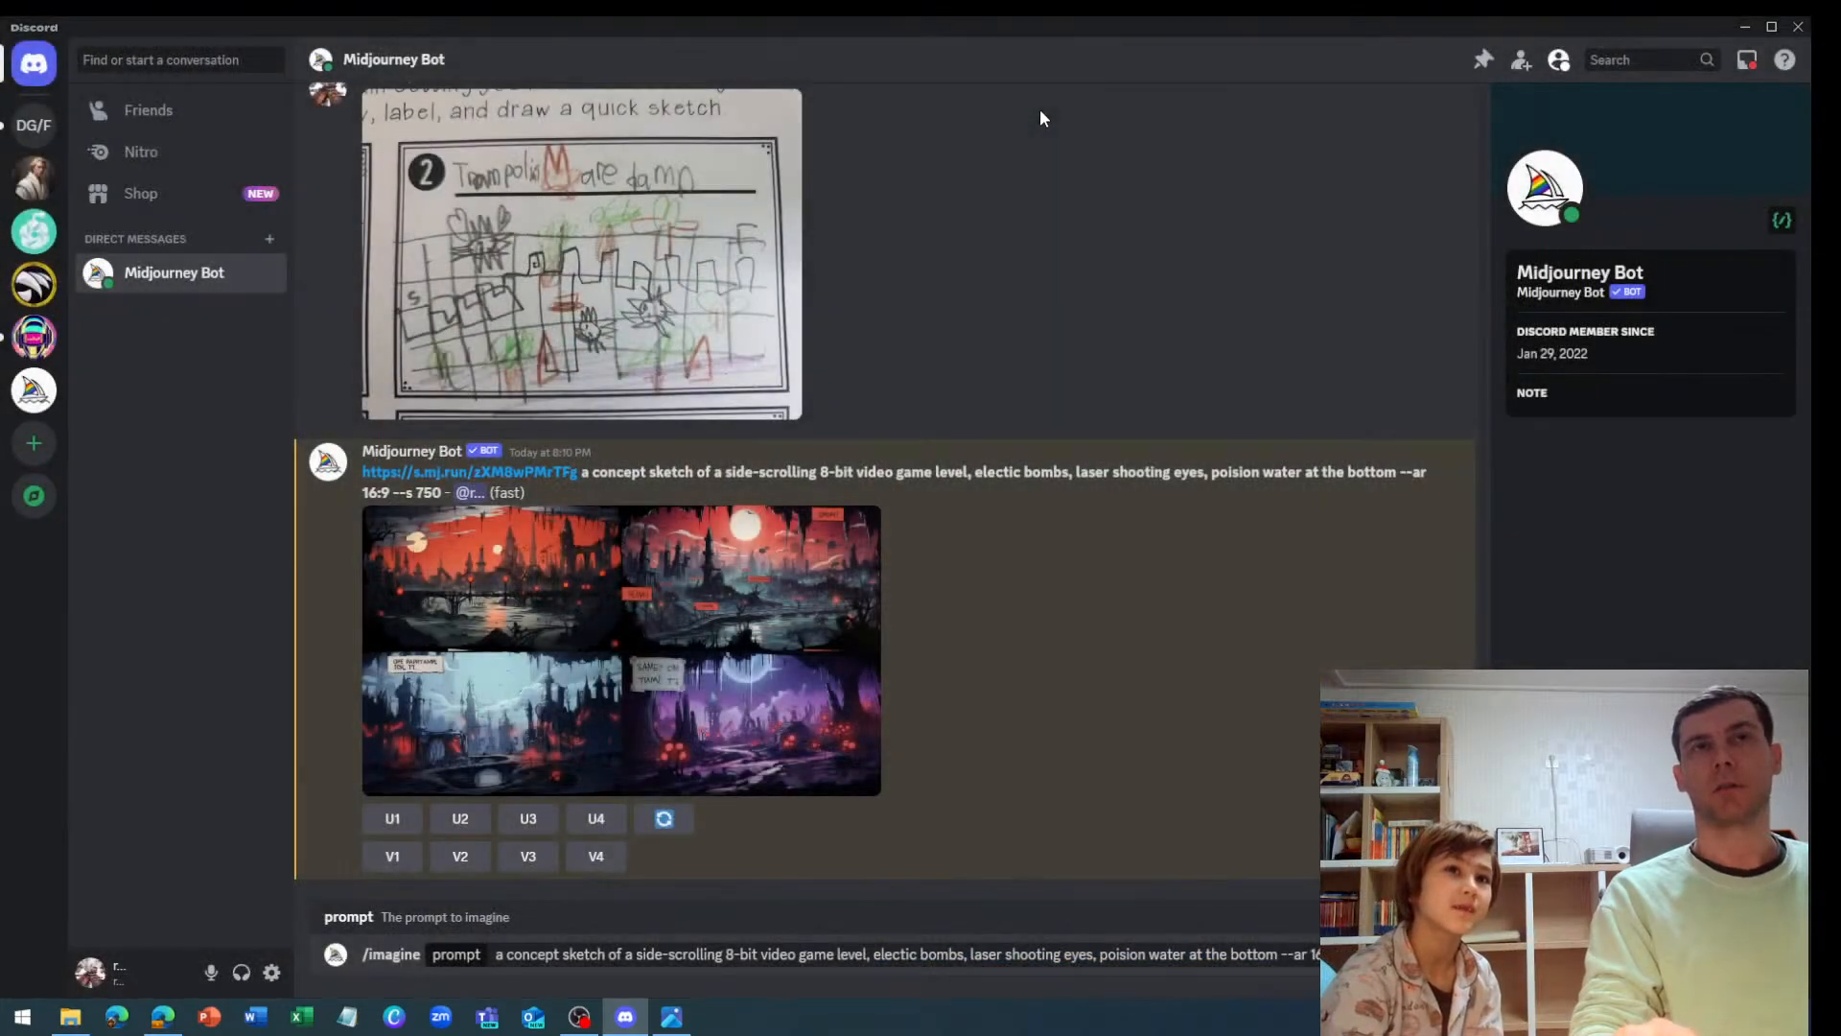
click(806, 584)
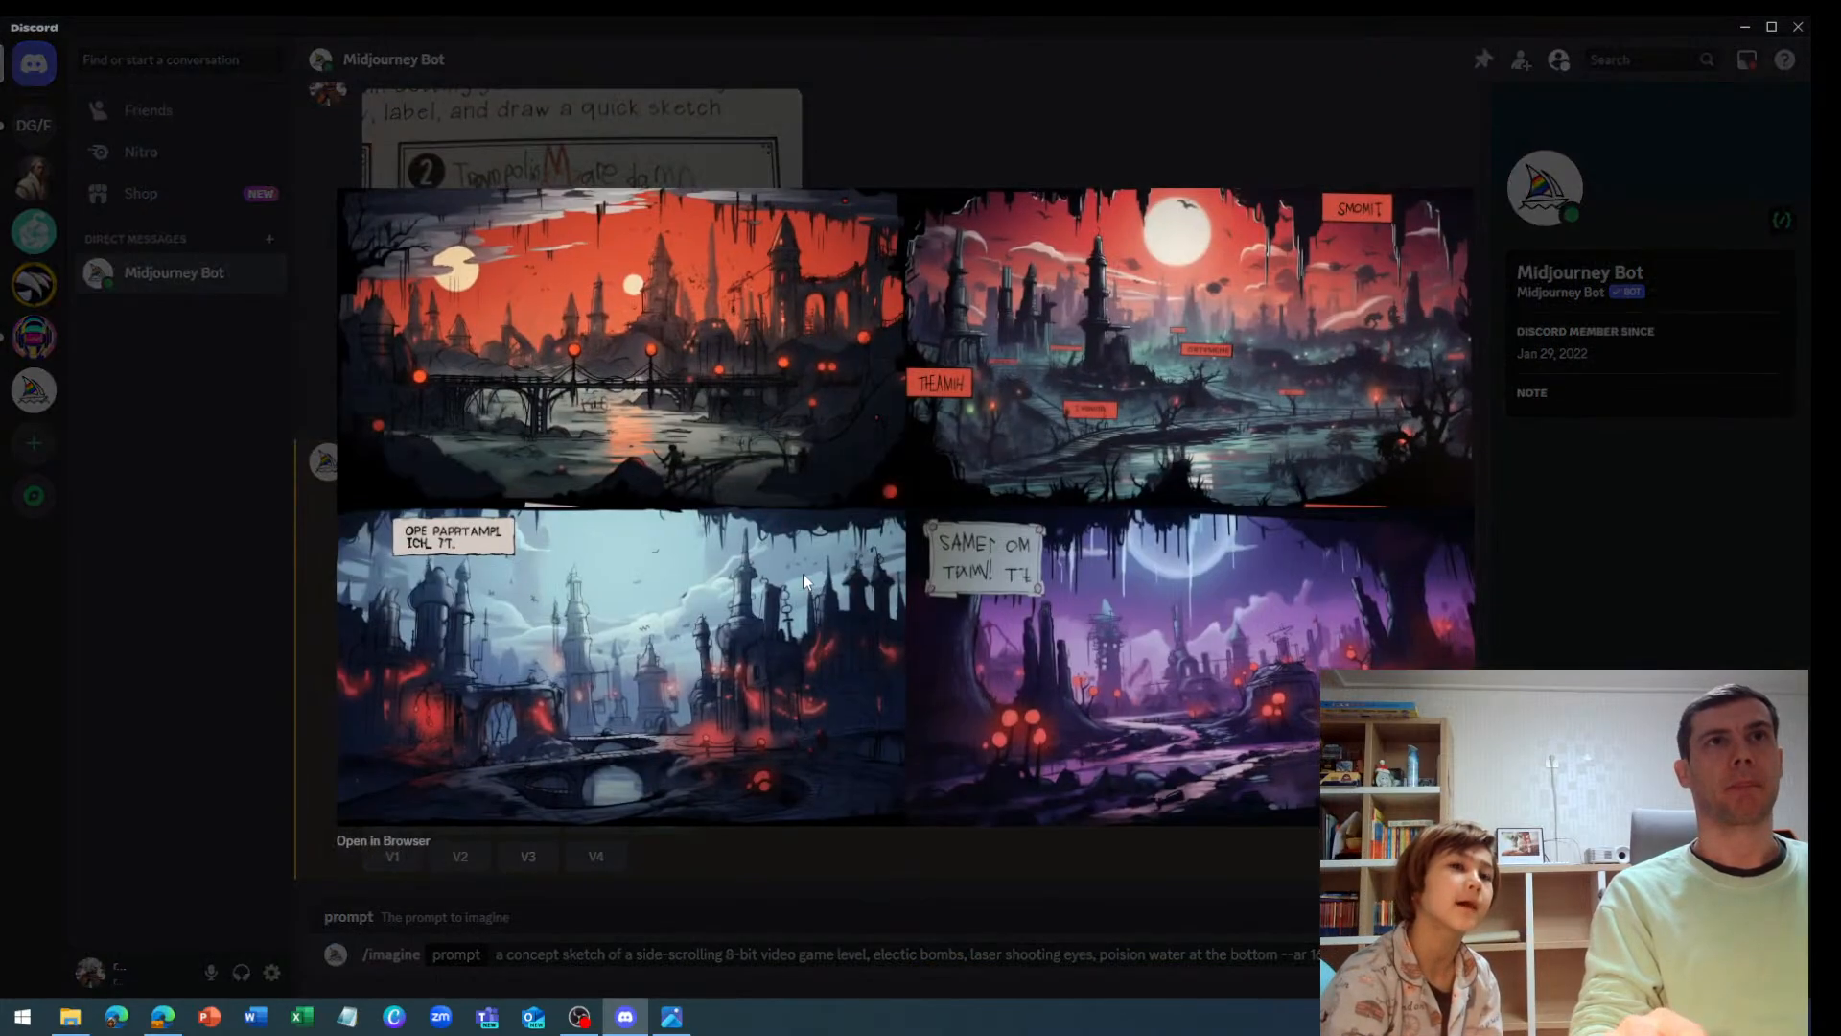
click(1010, 143)
scroll(965, 487, up, 5)
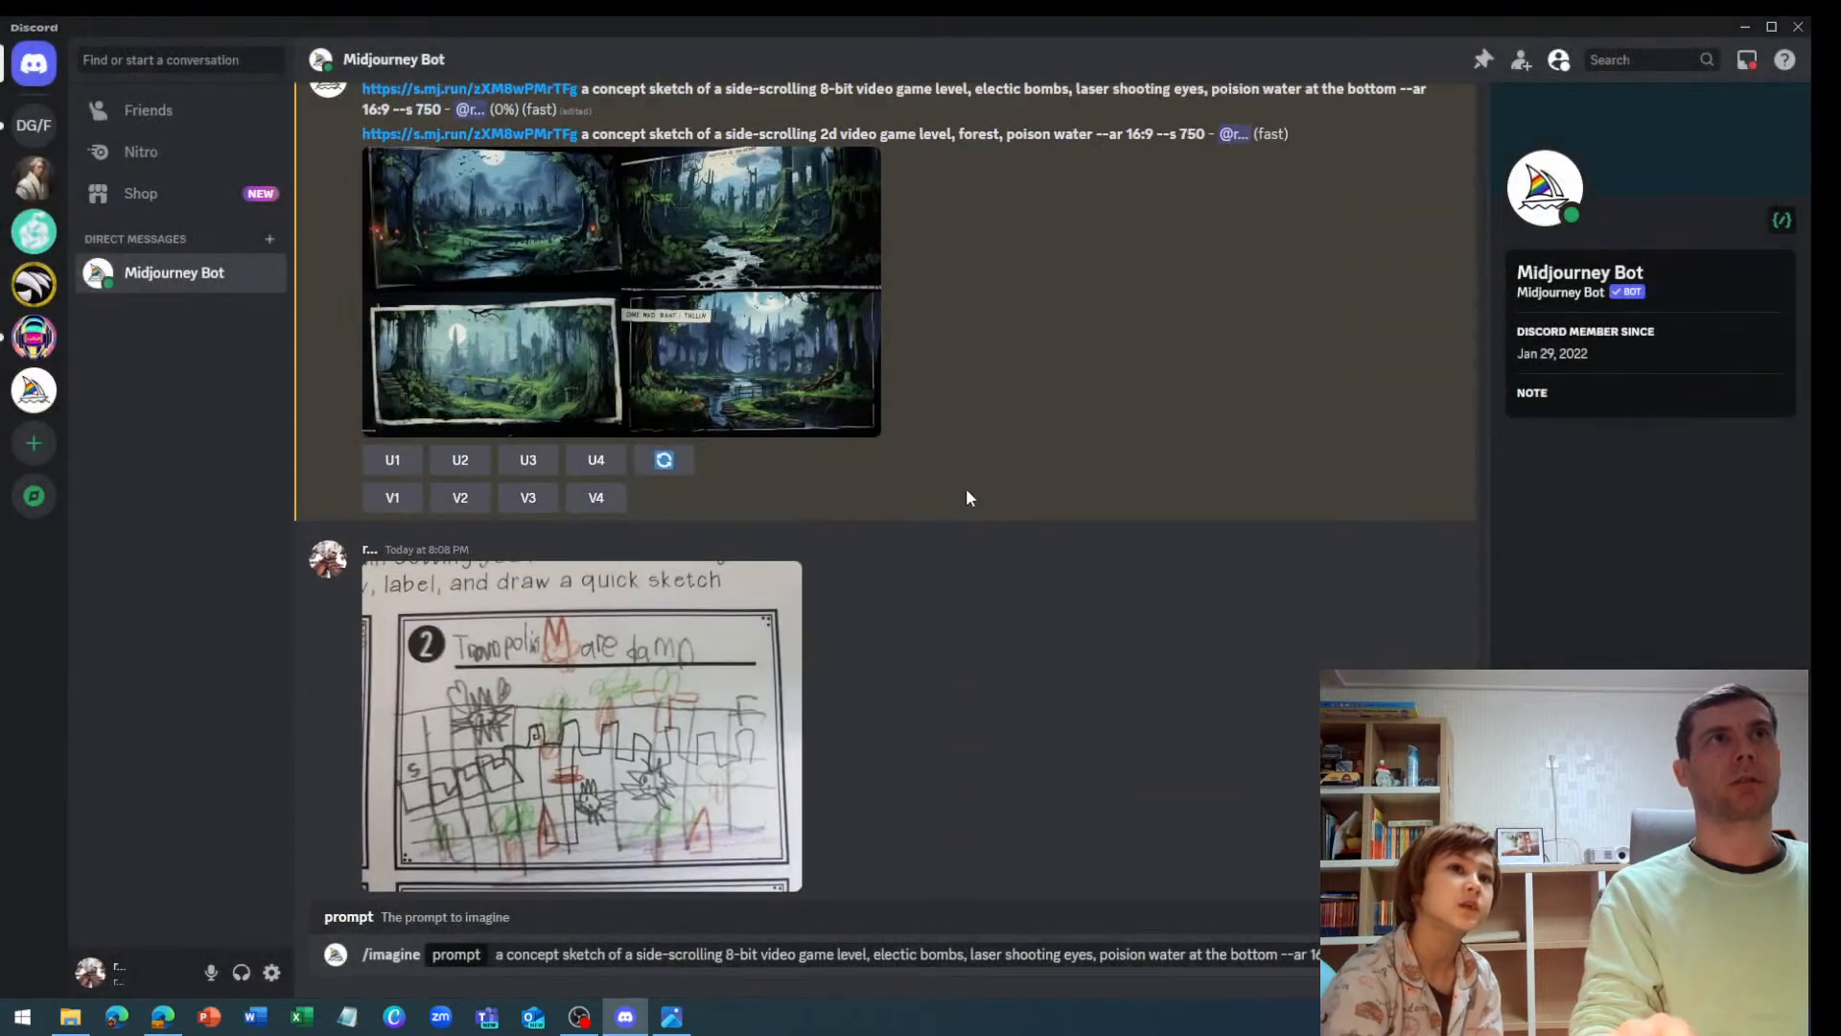
scroll(964, 487, down, 2)
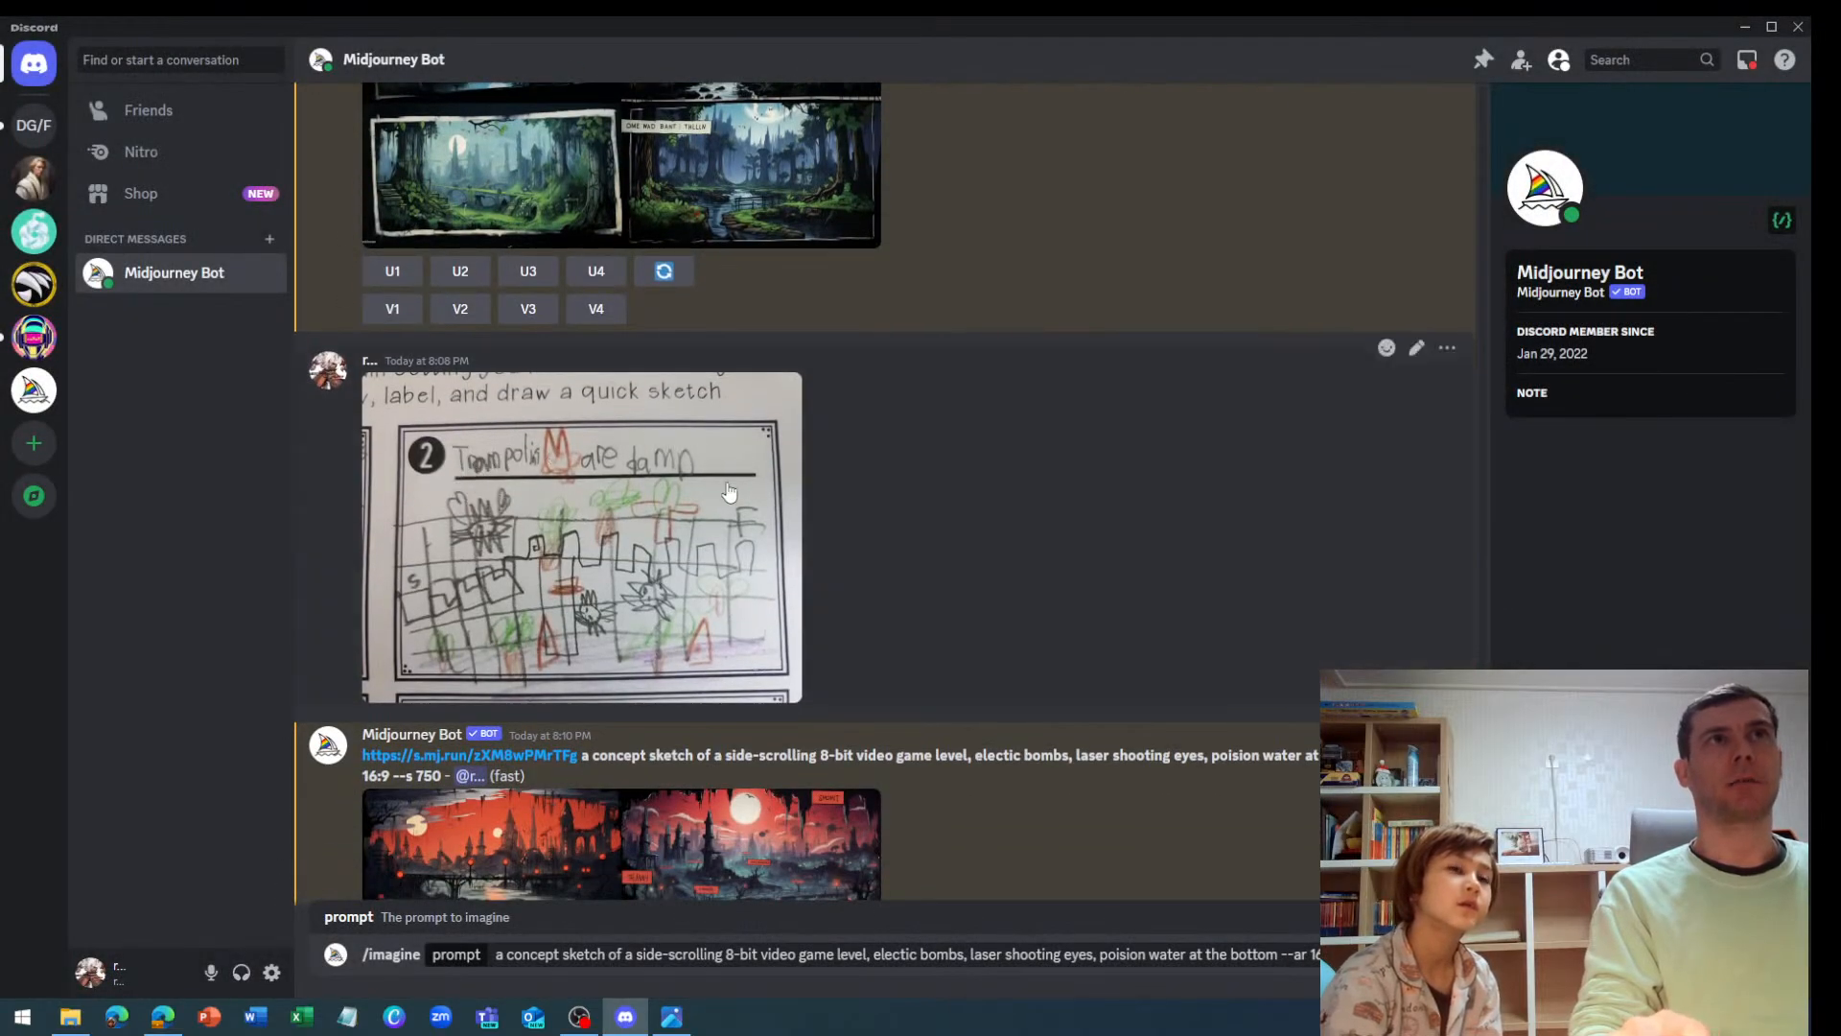
scroll(690, 438, down, 2)
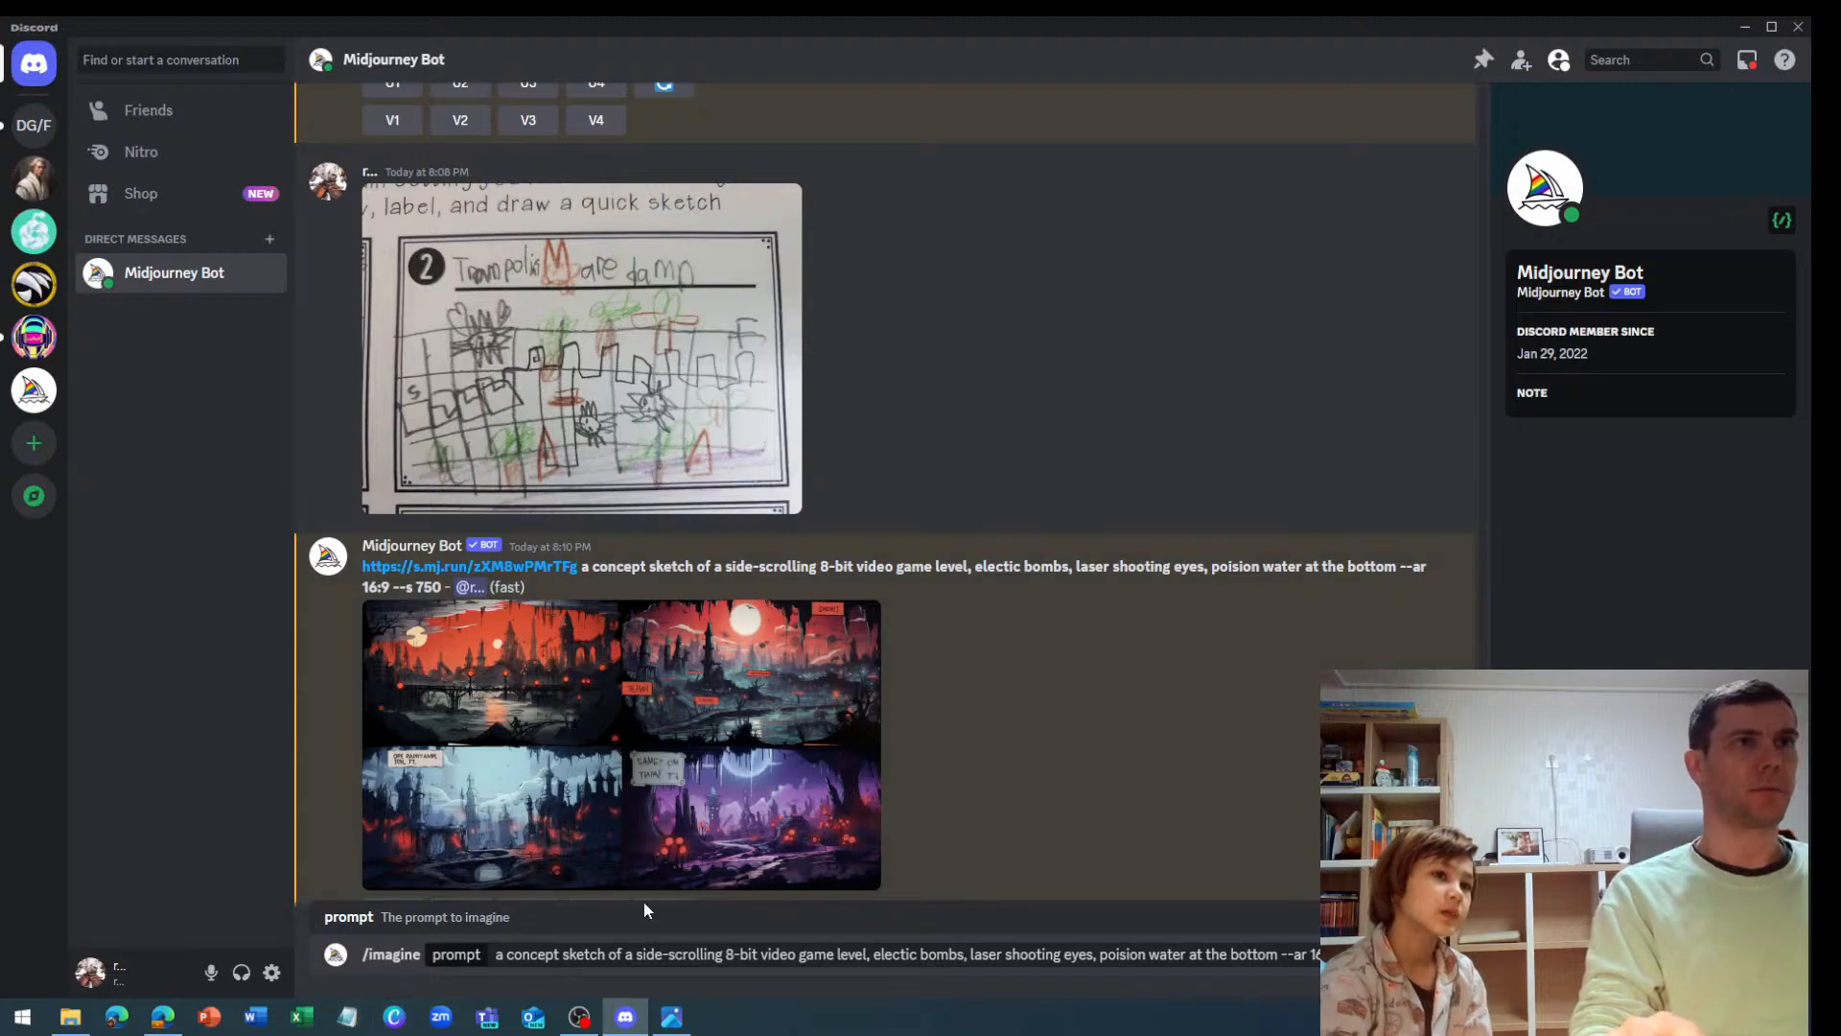
Discard the unsent /imagine prompt and view the level 2 sketch alongside the Super Mario level image 2024.01.31.20.01.50.png at full size
key(ctrl+a)
key(BackSpace)
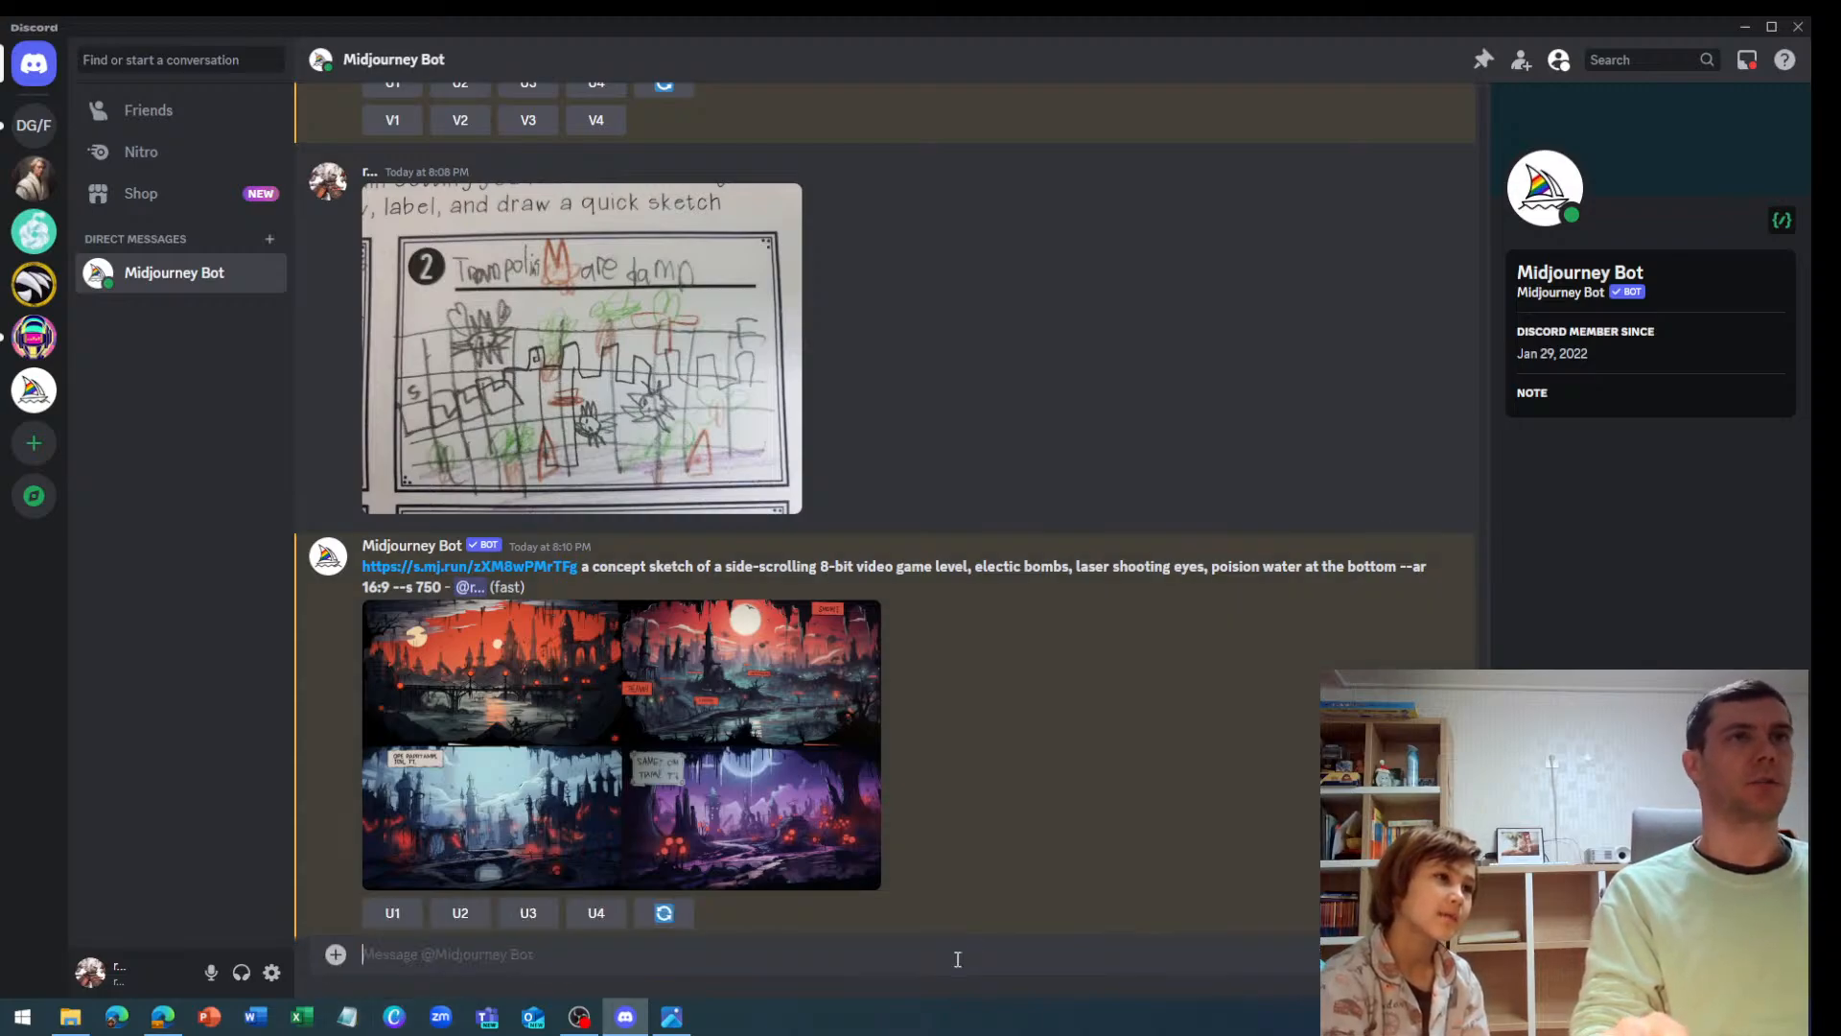
click(80, 1023)
drag(1310, 183, 0, 251)
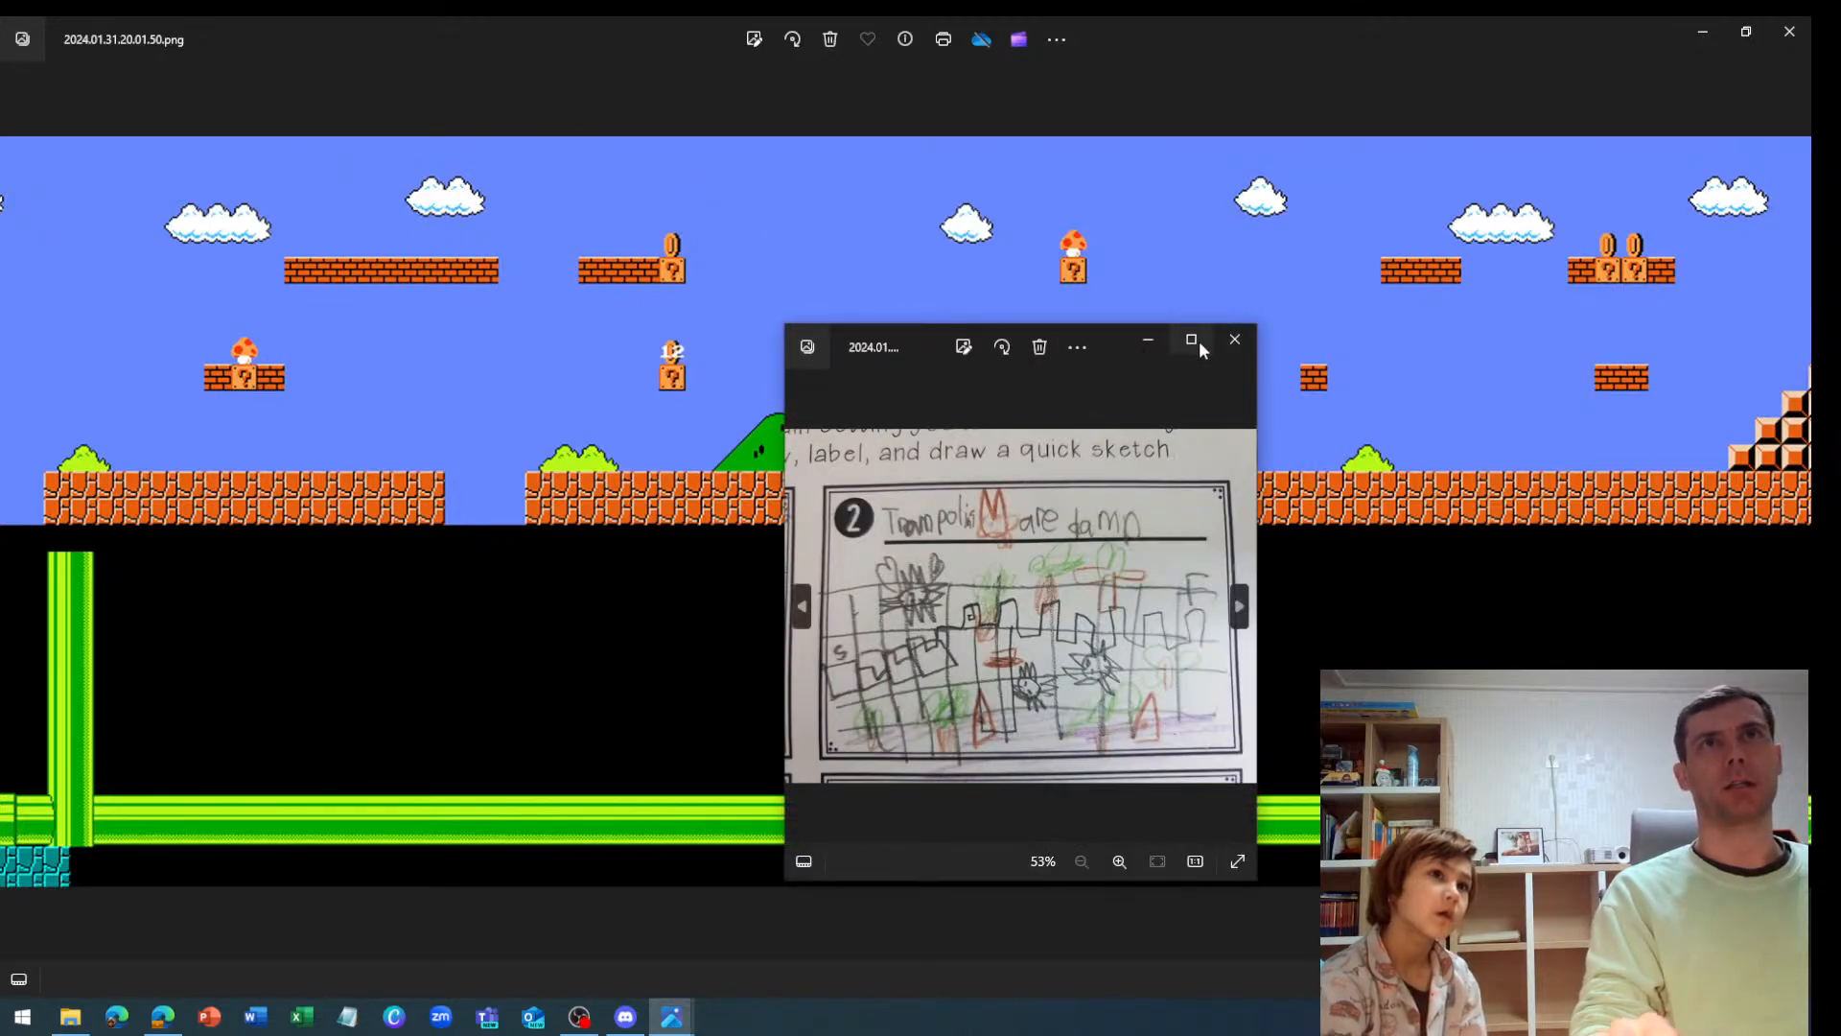
click(1197, 342)
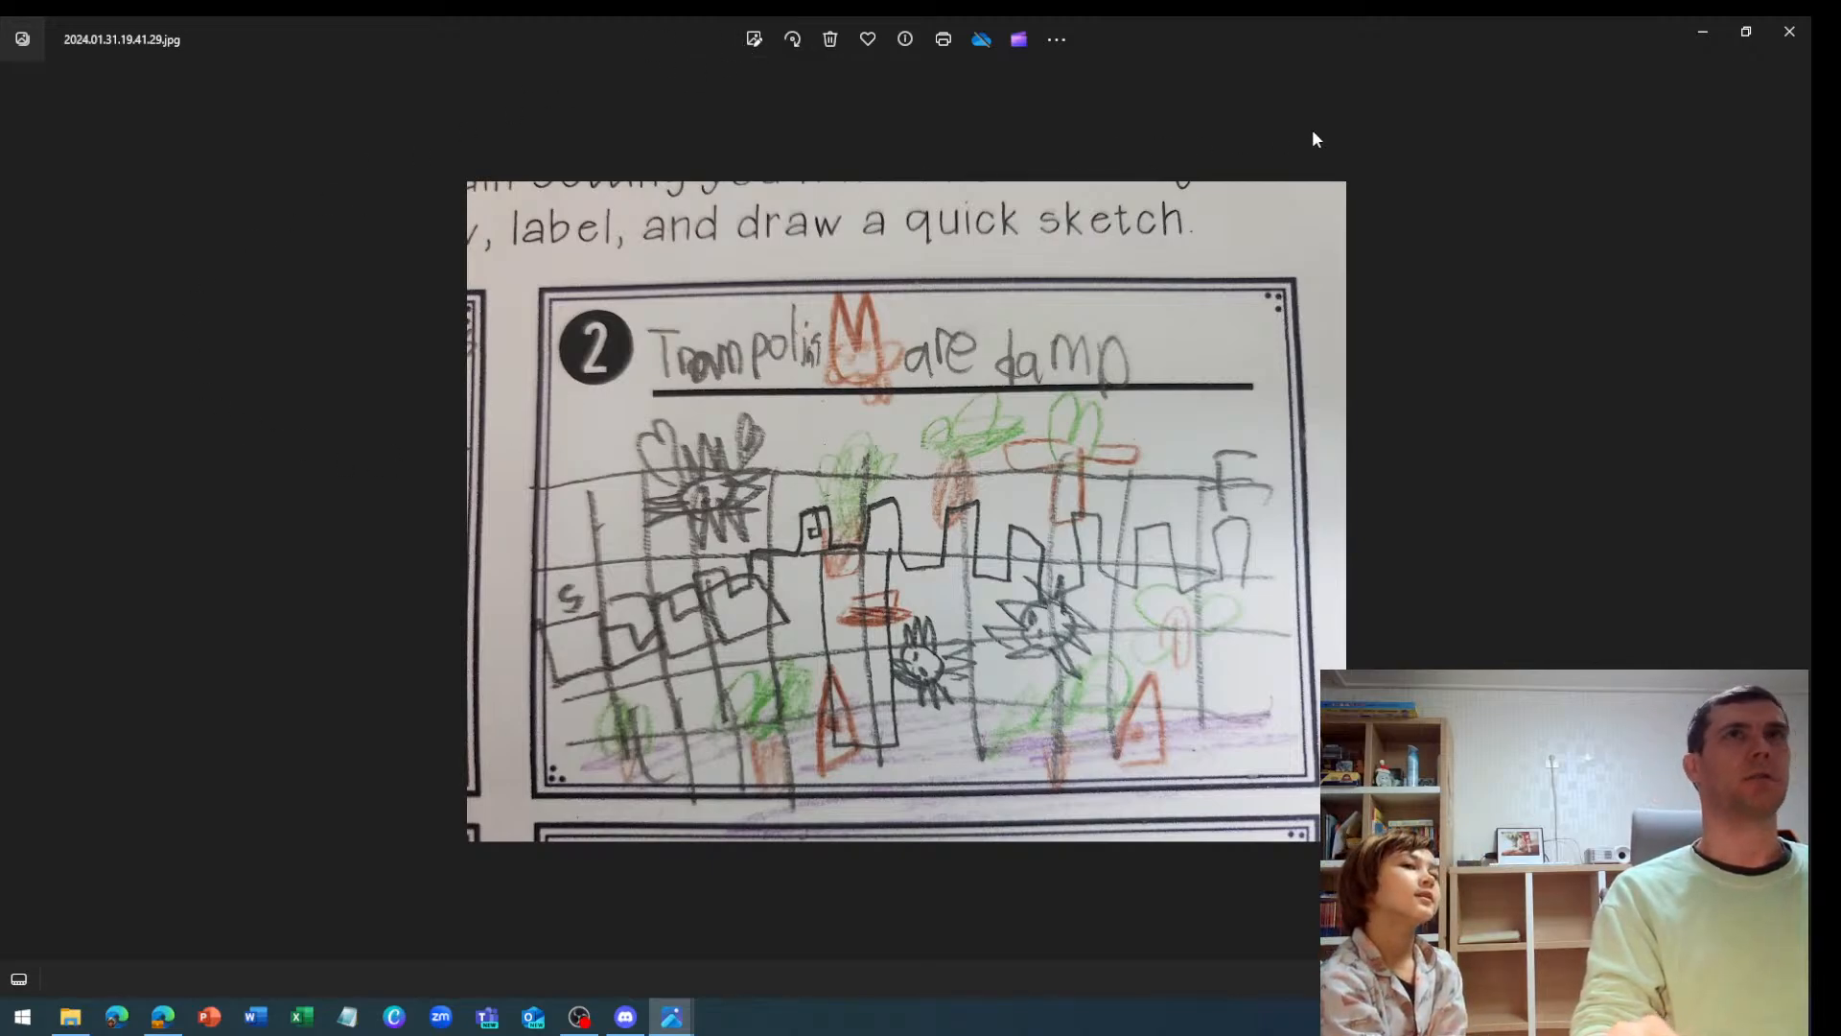
key(Right)
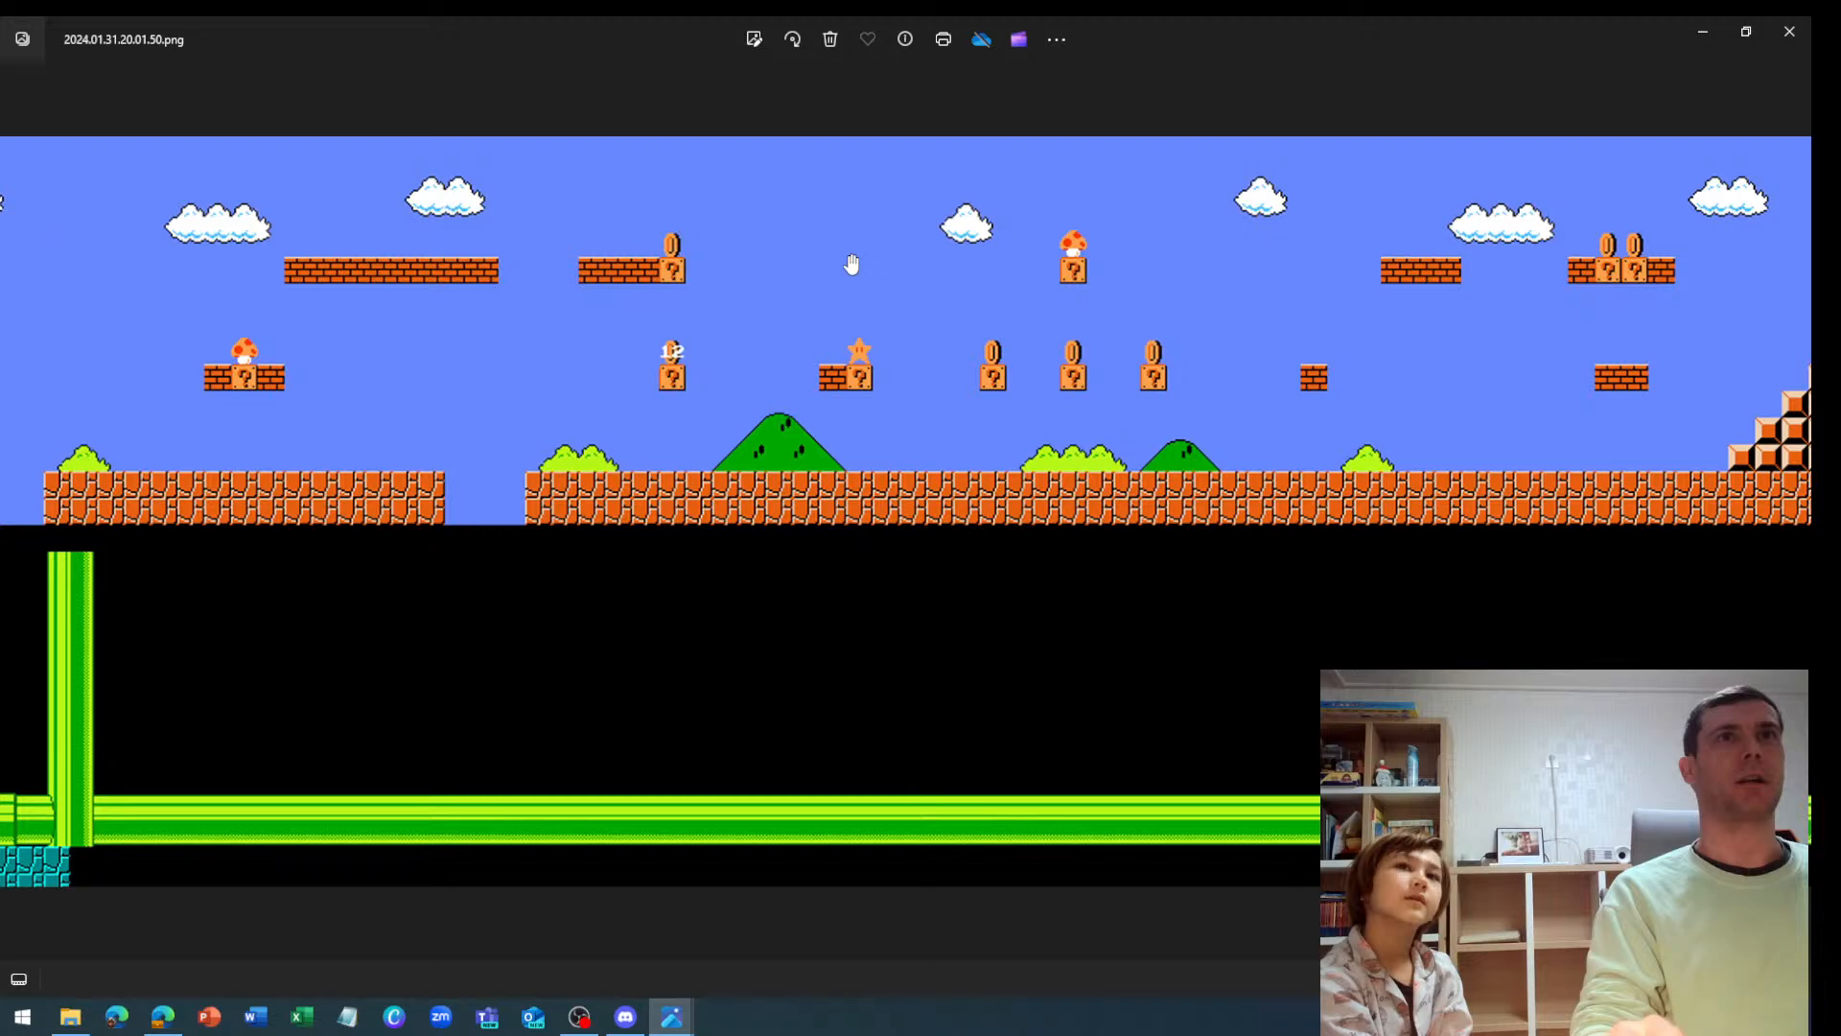
click(1785, 29)
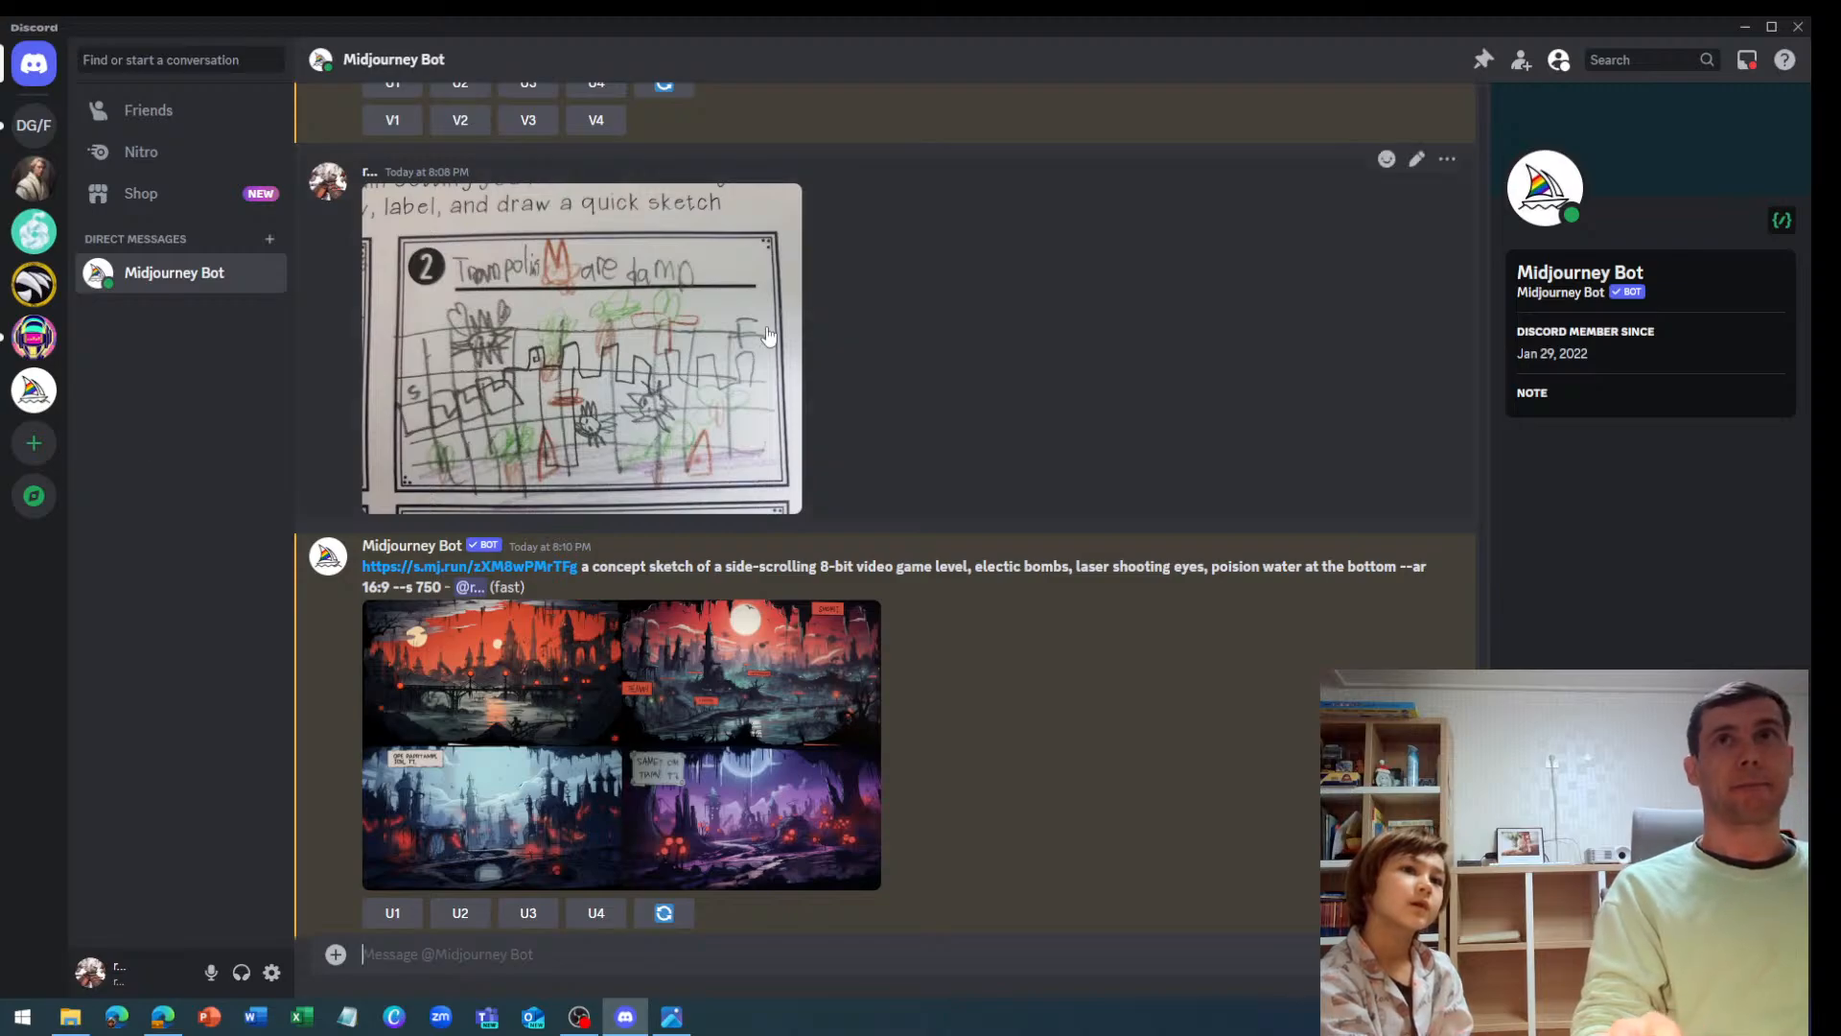
Crop the level 2 sketch 2024.01.31.19.41.29.jpg to the drawn level grid at 788 x 394 and save it over the original file
click(70, 1016)
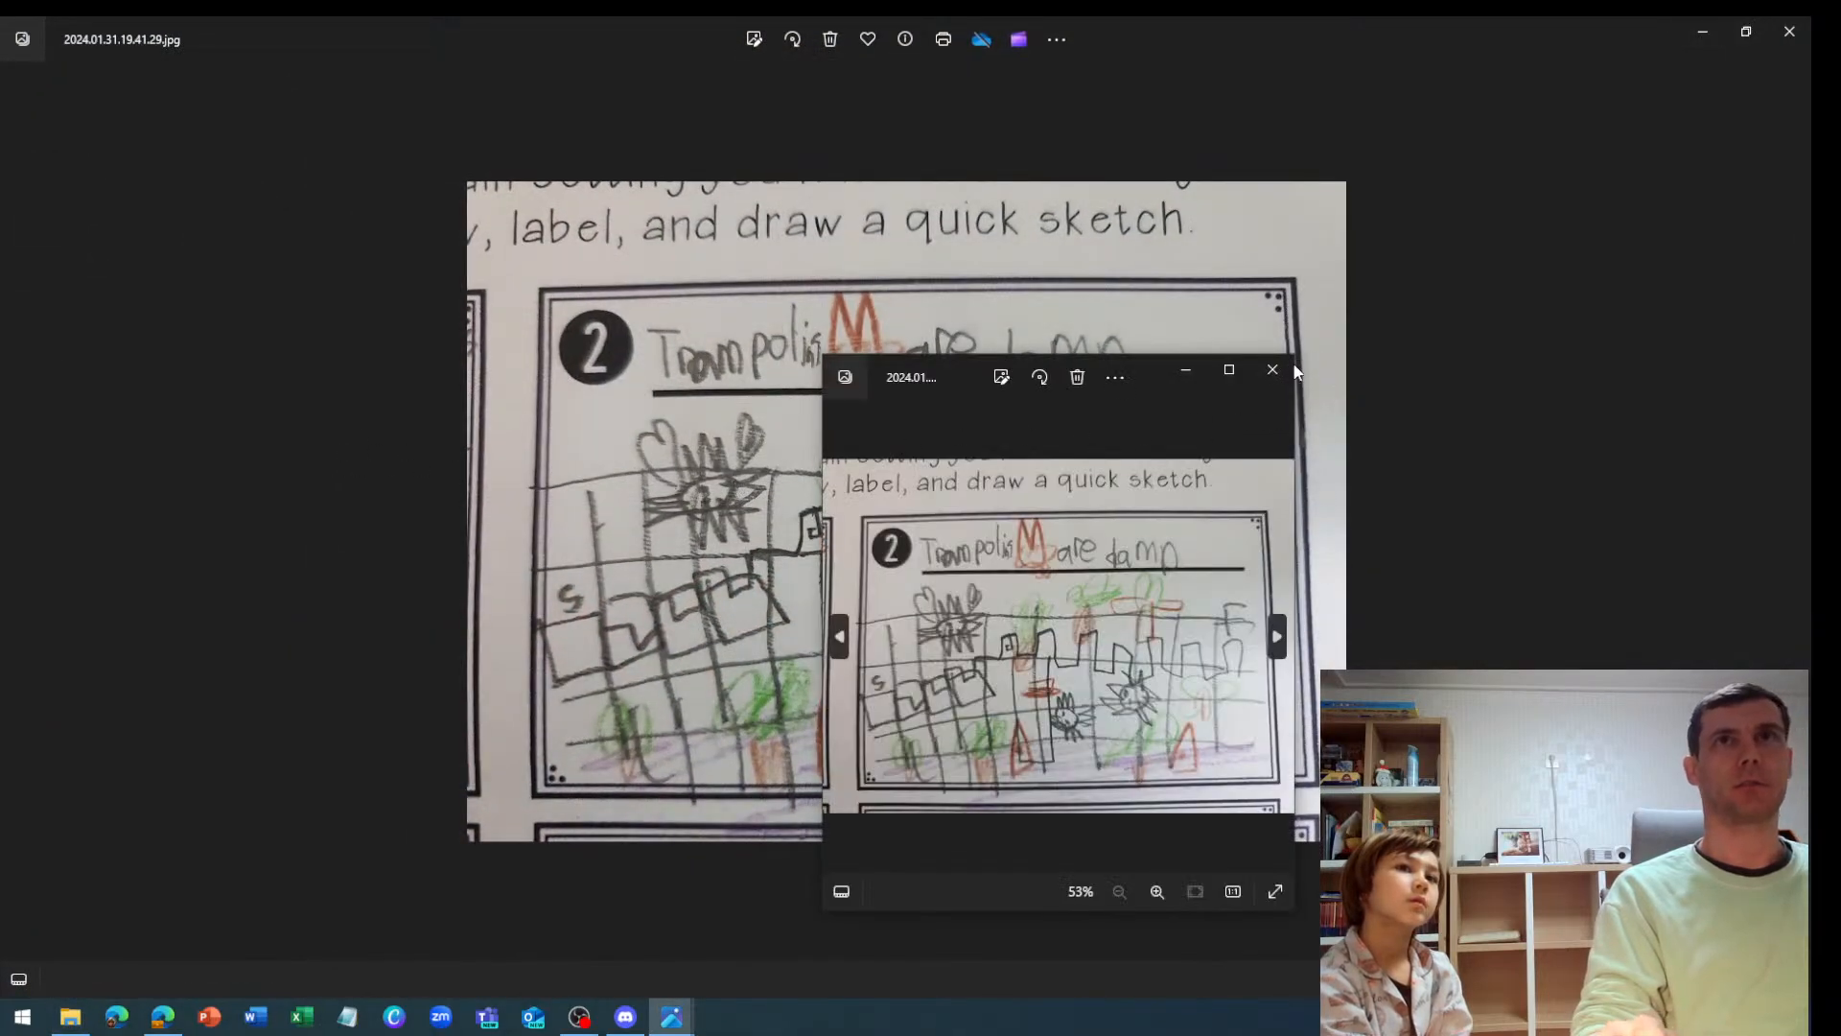
click(1270, 369)
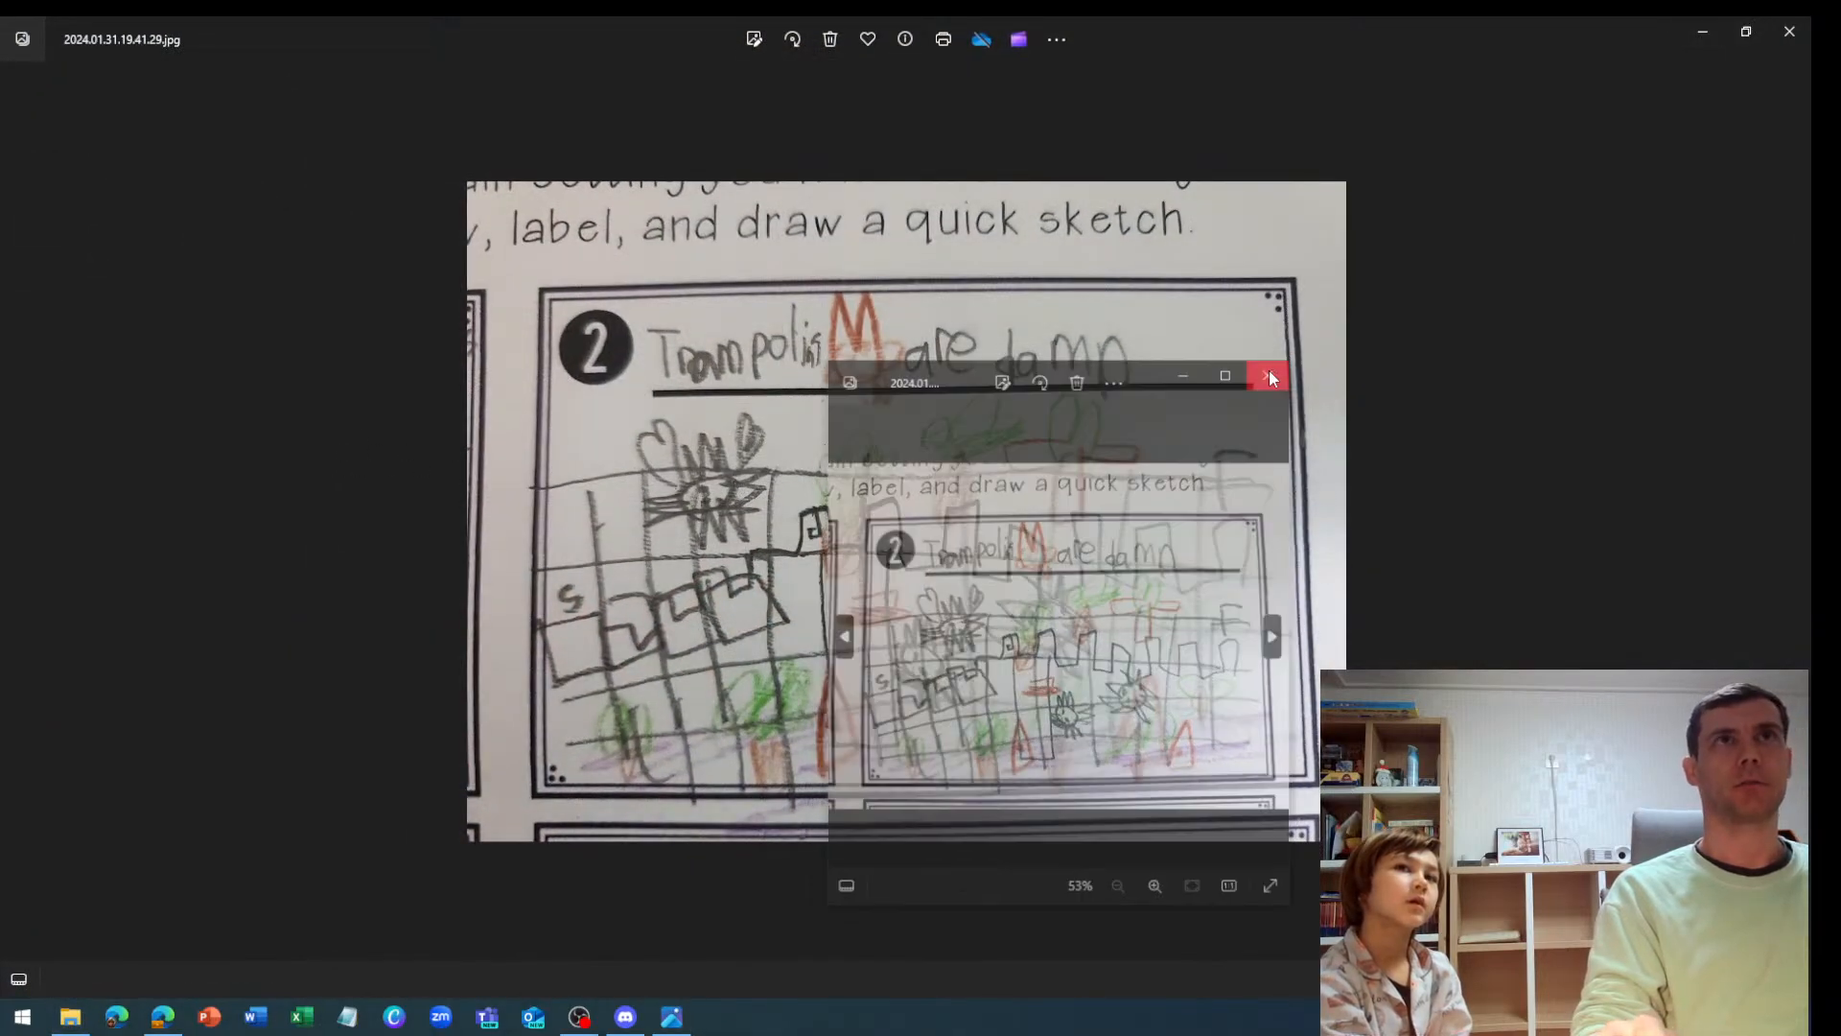
click(755, 39)
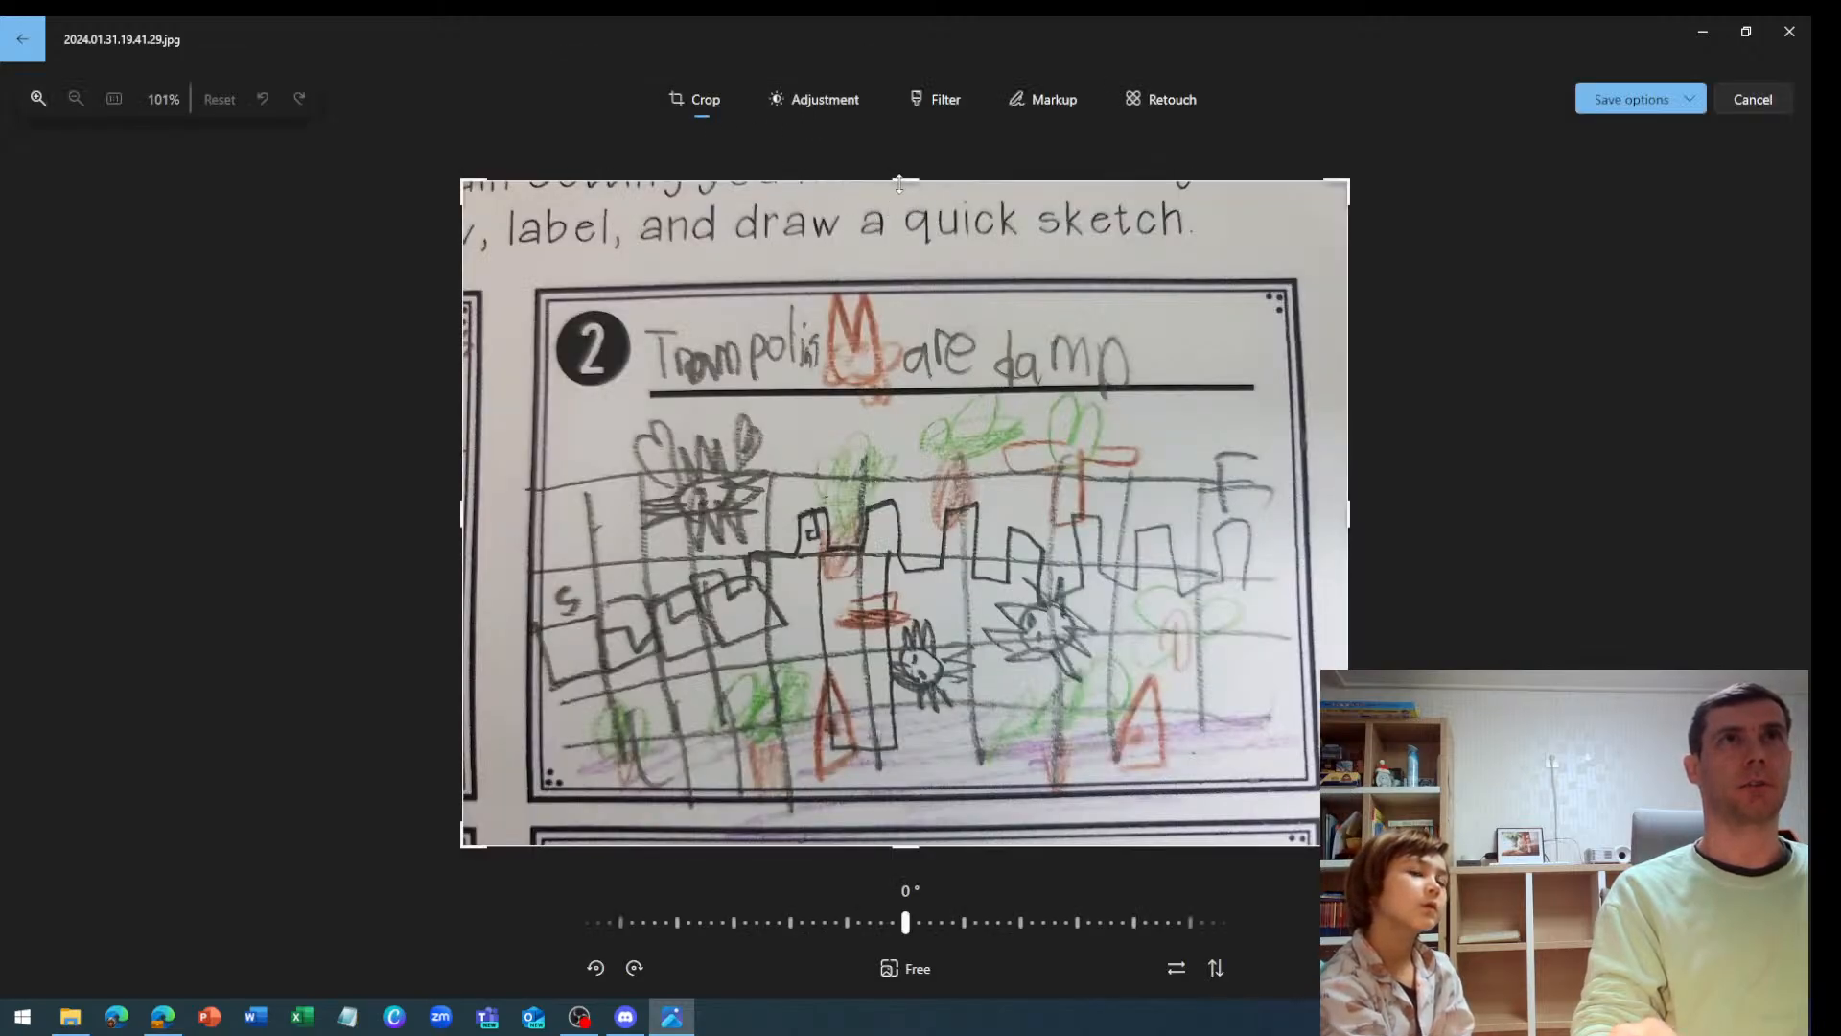
drag(905, 181, 928, 407)
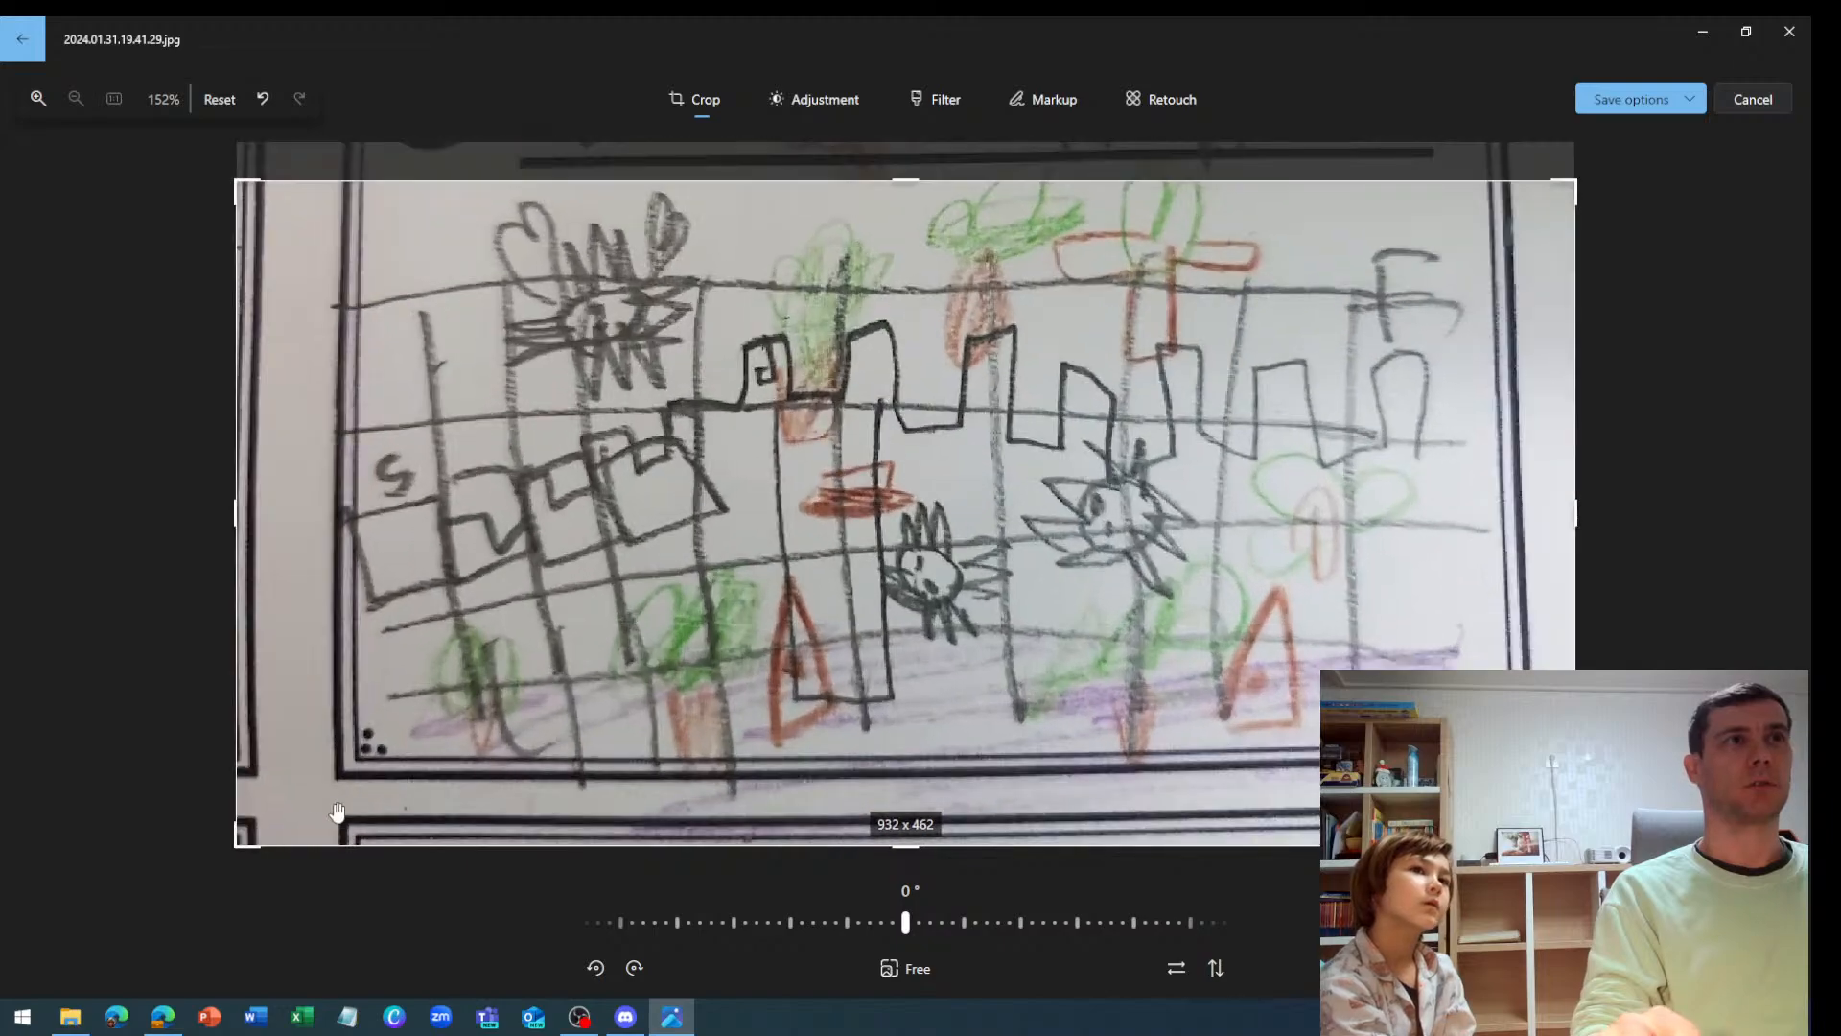
drag(238, 840, 363, 746)
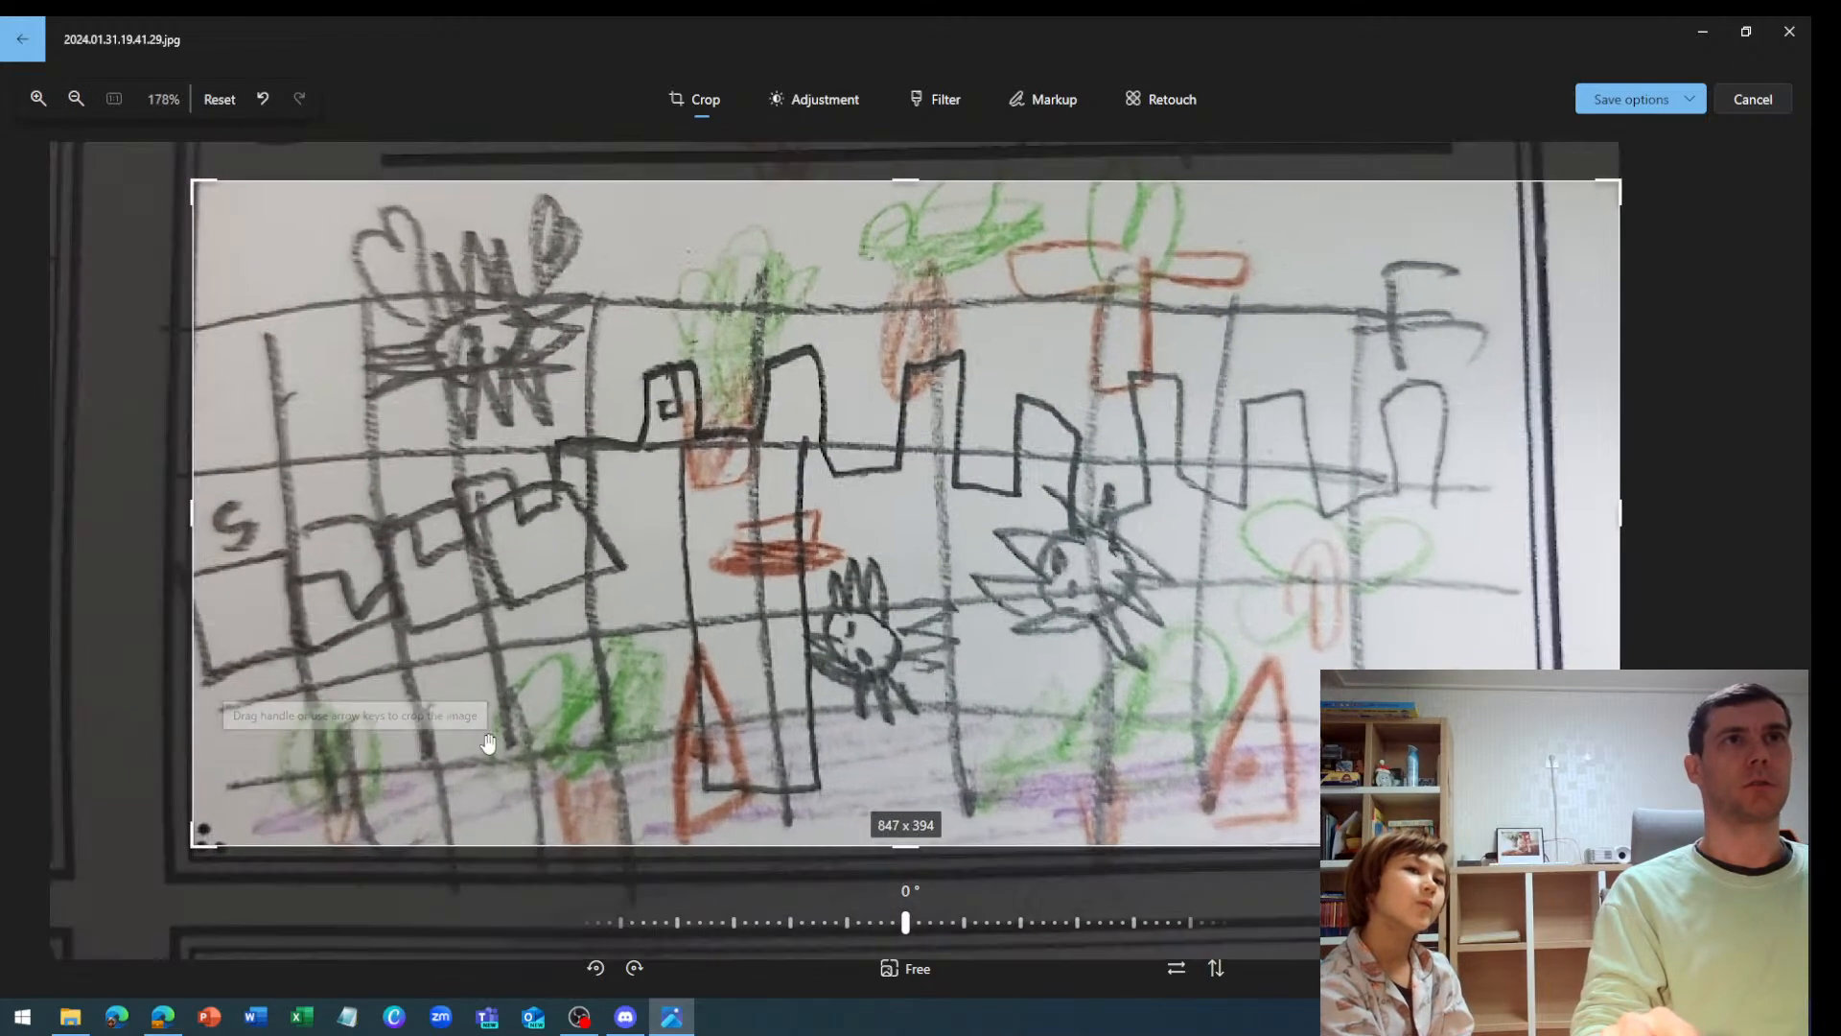
drag(1623, 514, 1524, 512)
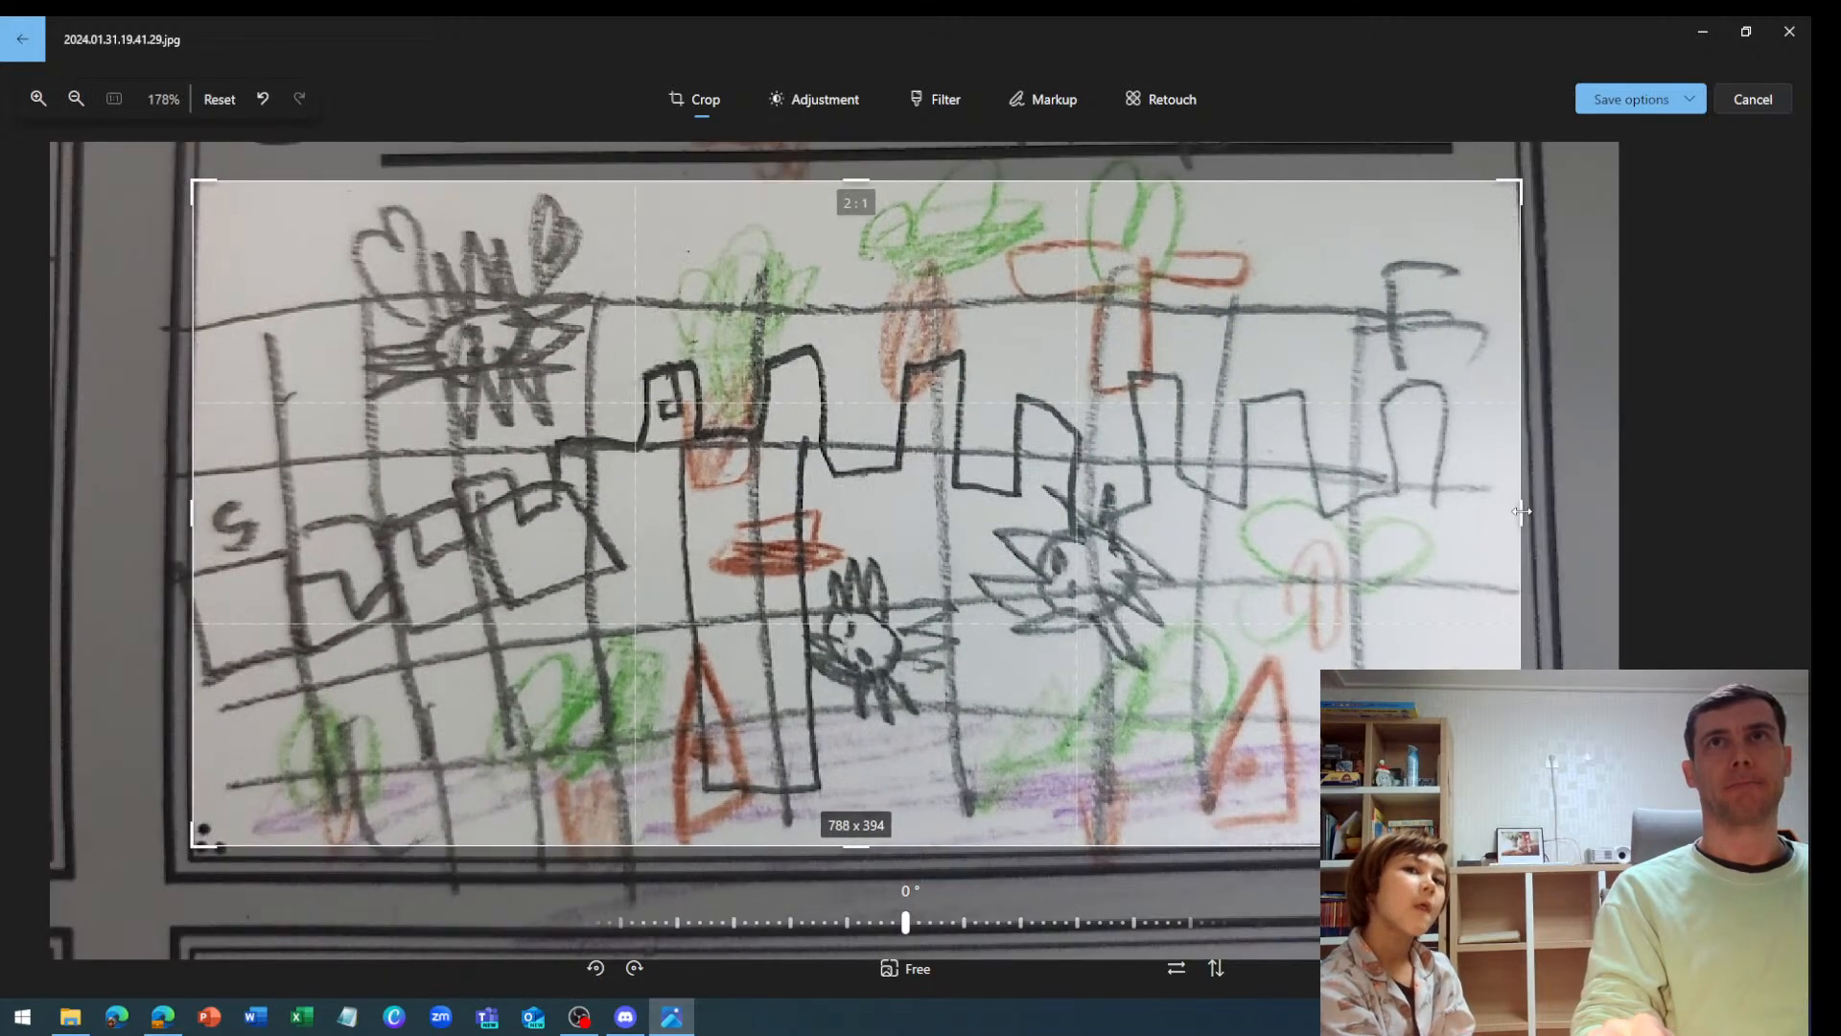
click(1629, 99)
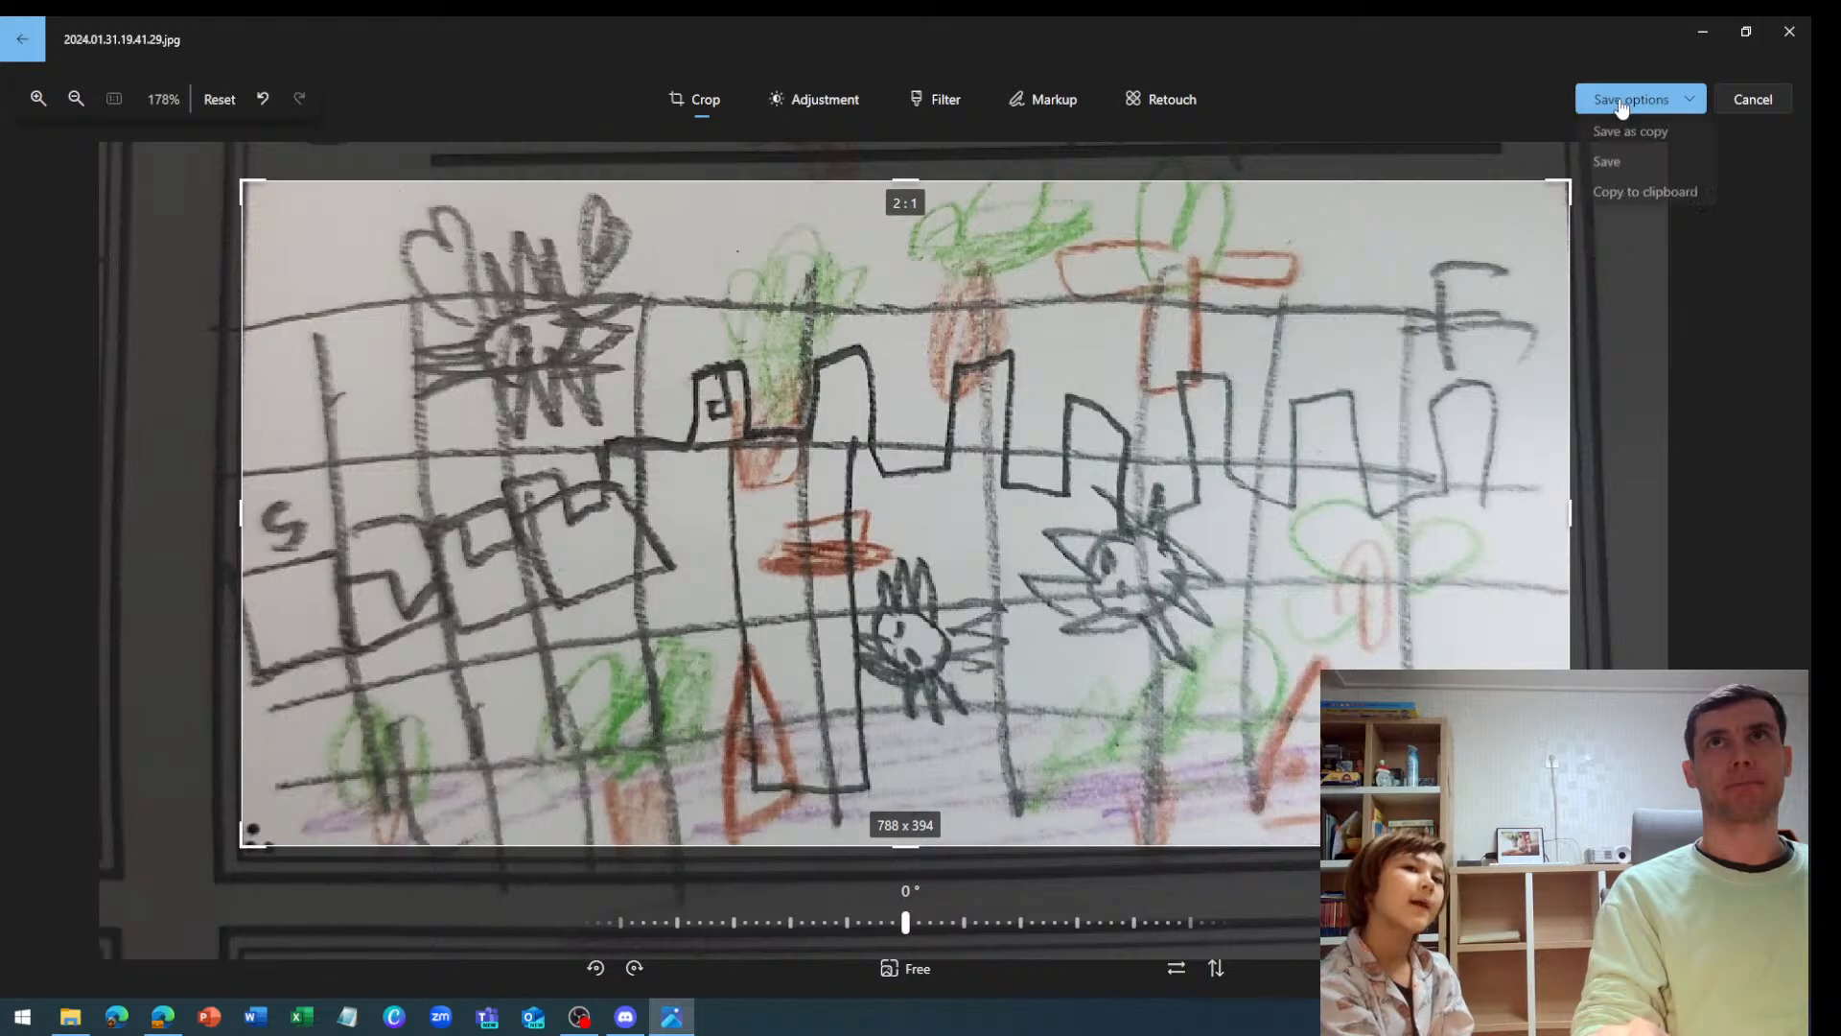
click(1613, 167)
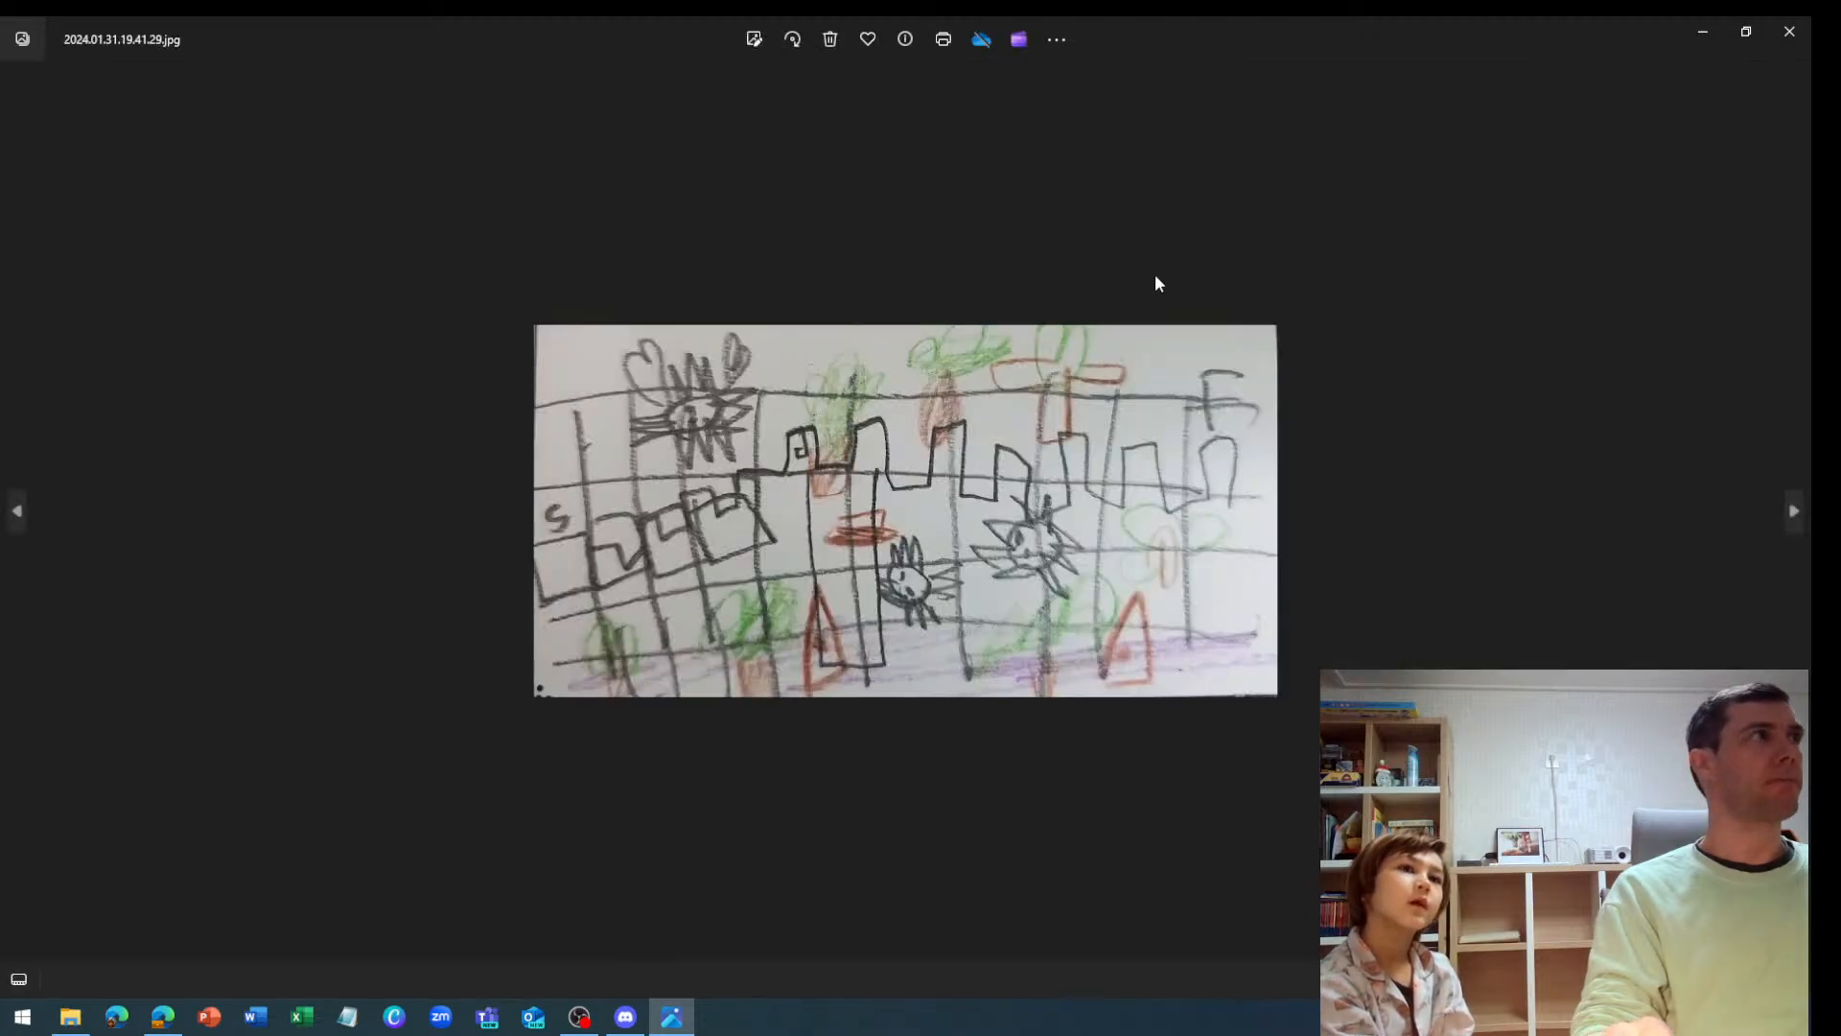
click(1789, 31)
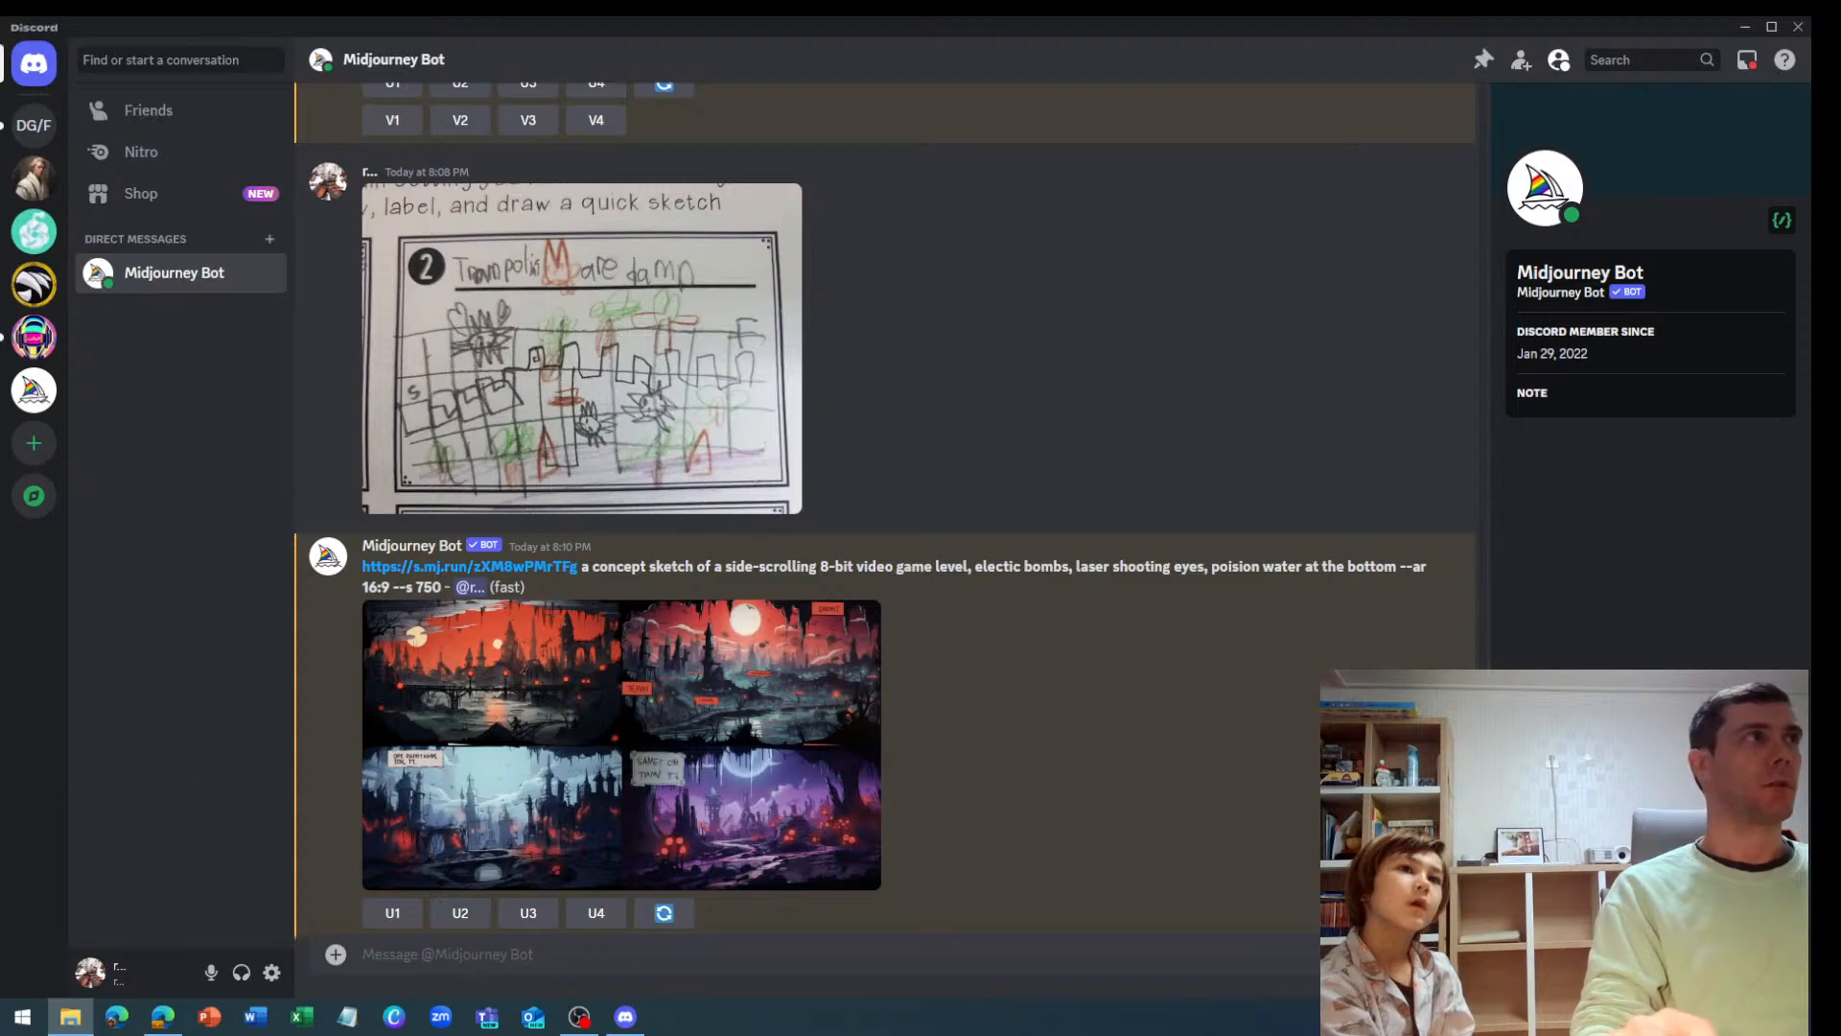
Send the cropped level 2 sketch to the chat and copy the 8-bit prompt text through "--s 750" from the latest result, without its link
drag(321, 1035, 515, 947)
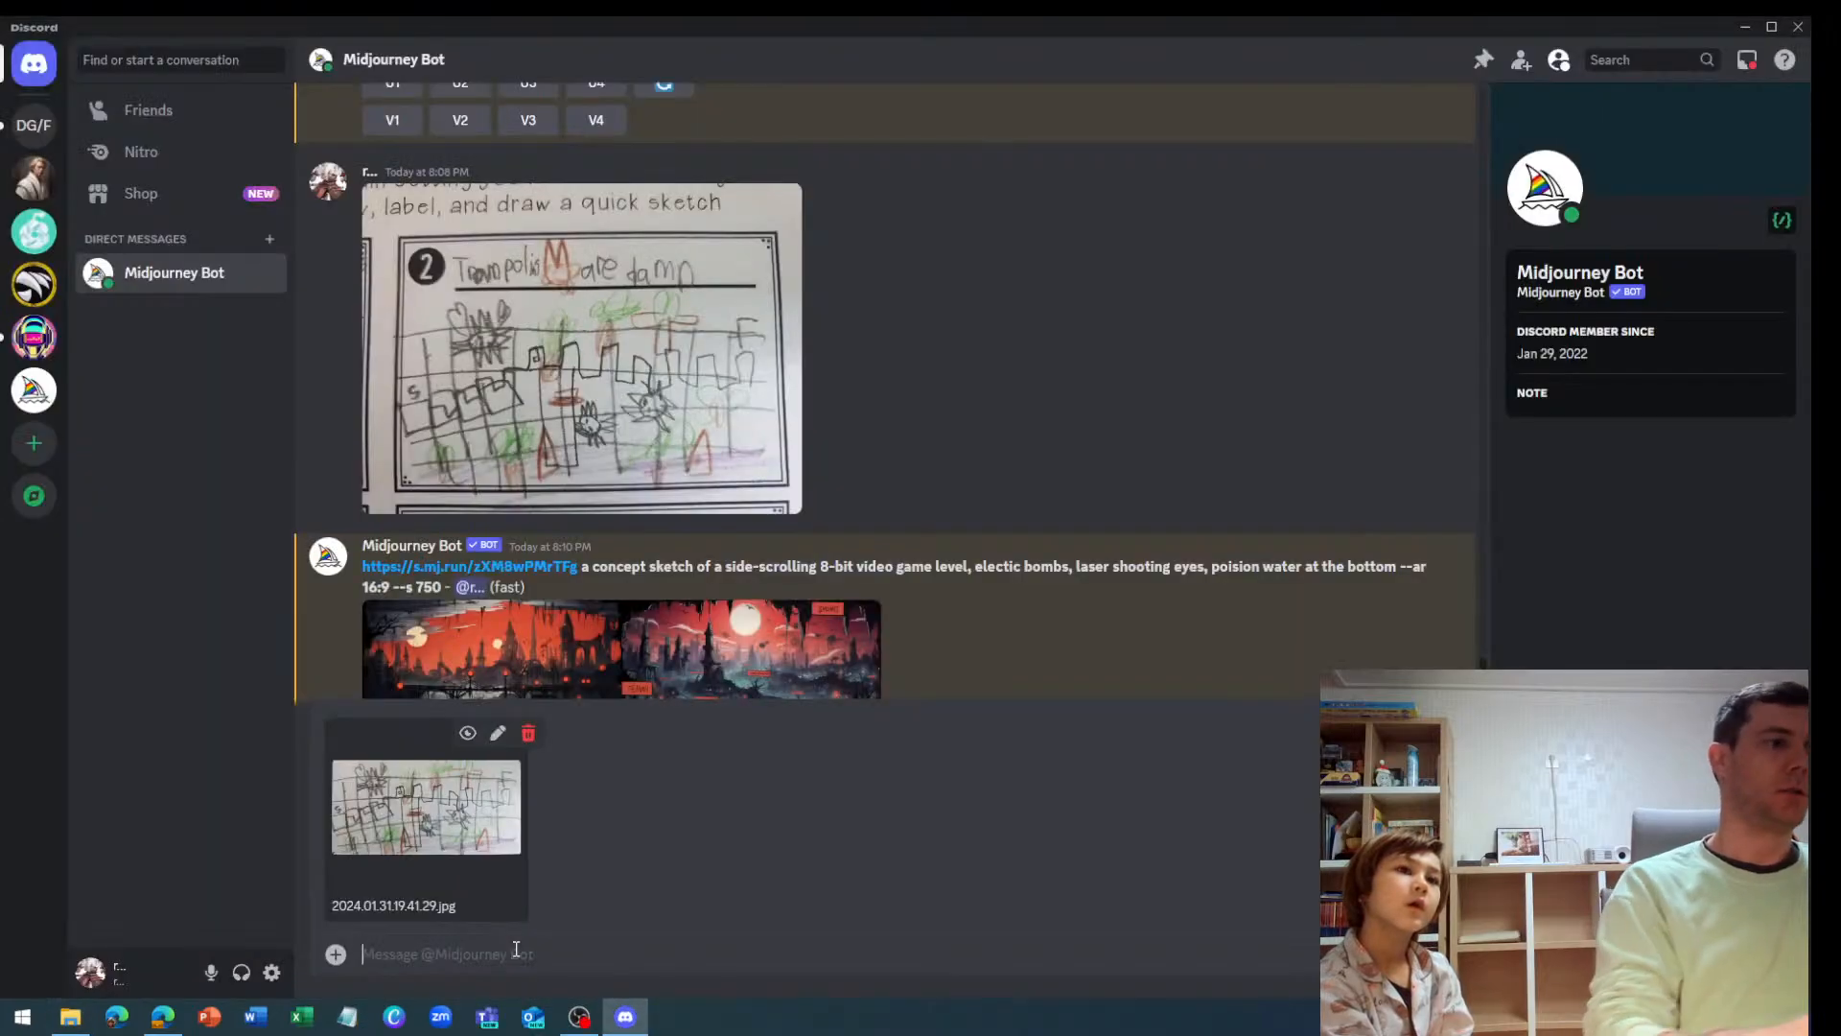
key(Return)
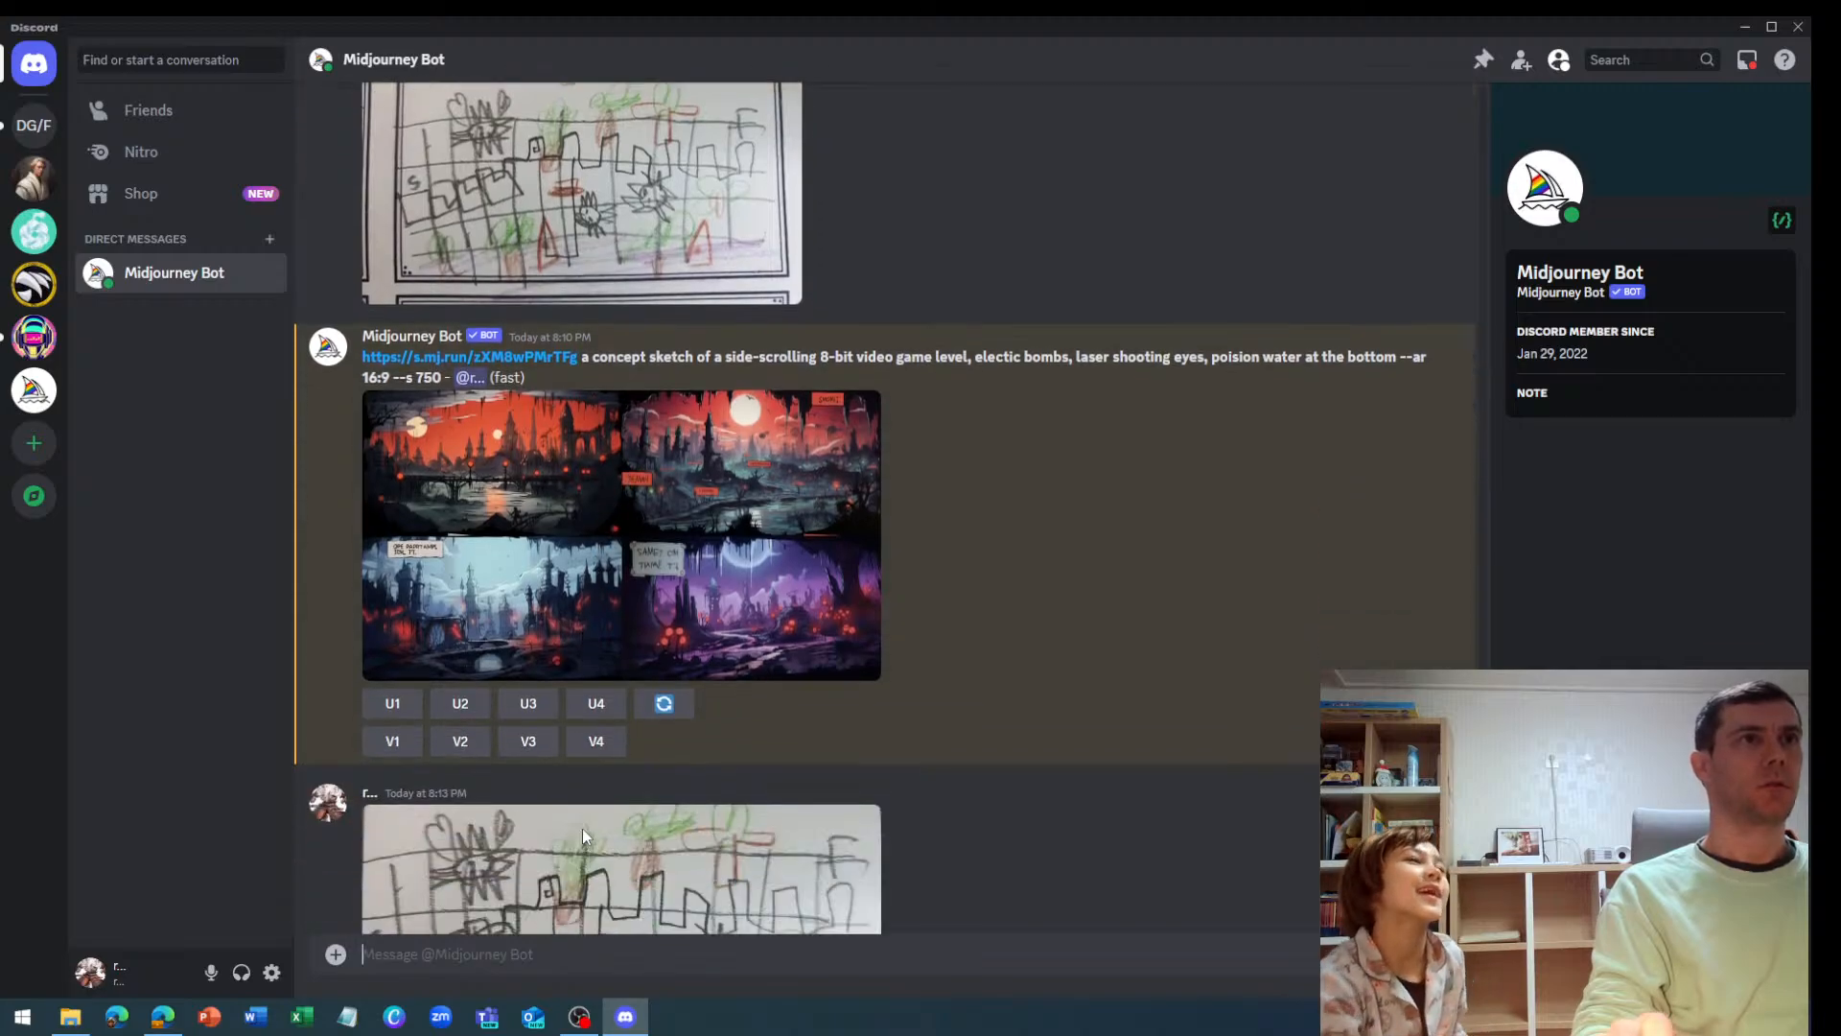
scroll(587, 837, up, 3)
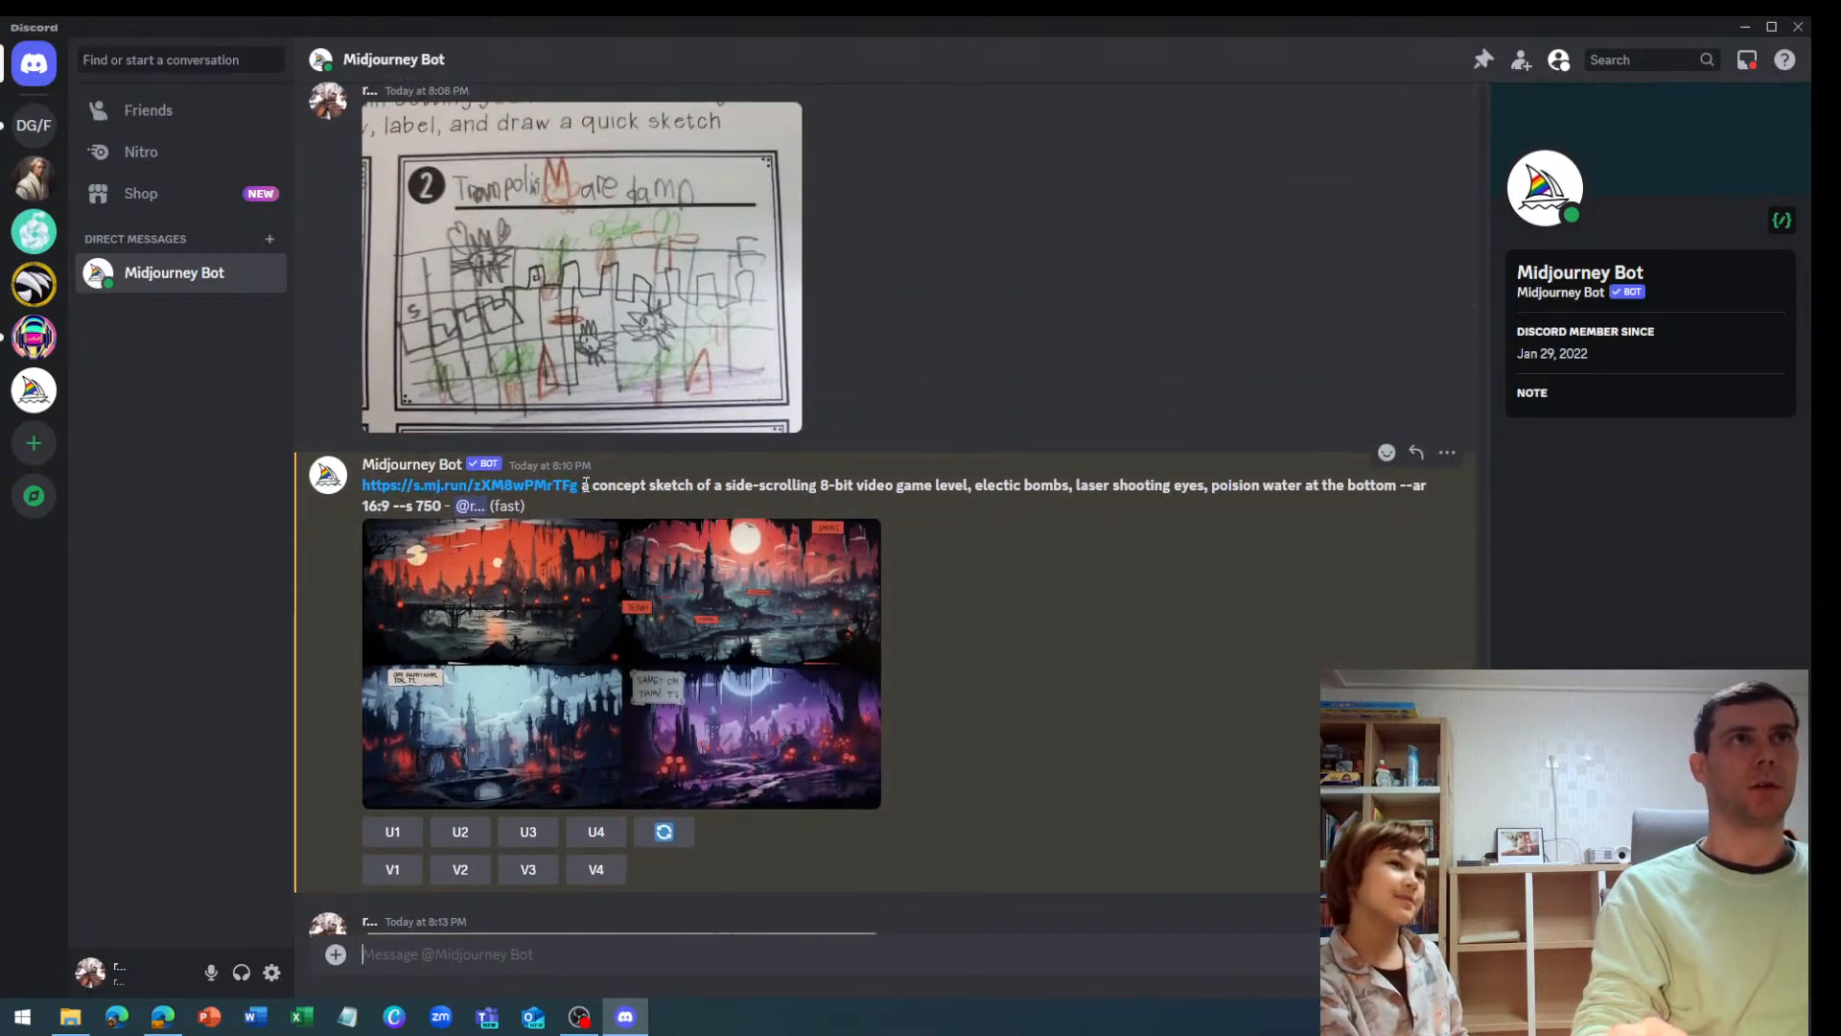
drag(582, 487, 444, 515)
key(ctrl+c)
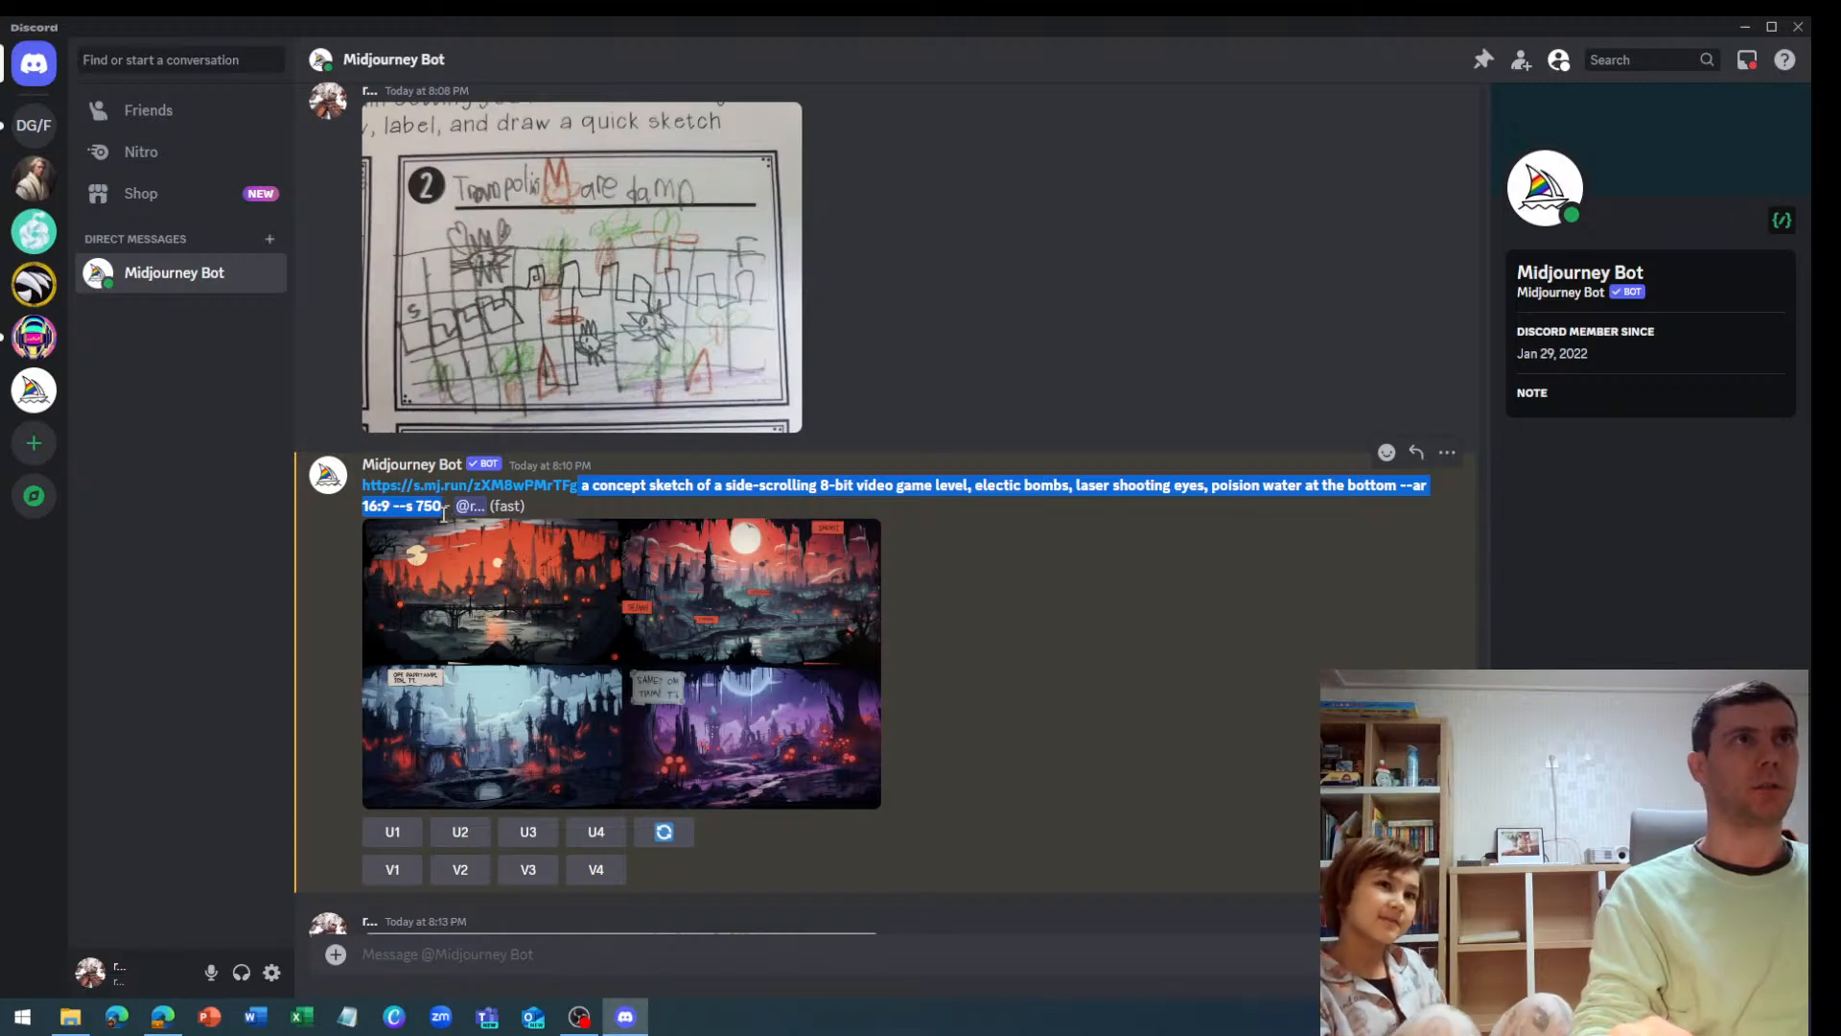
Submit a new /imagine command with the cropped level 2 sketch's image link followed by the copied 8-bit level prompt
click(493, 956)
text(/im)
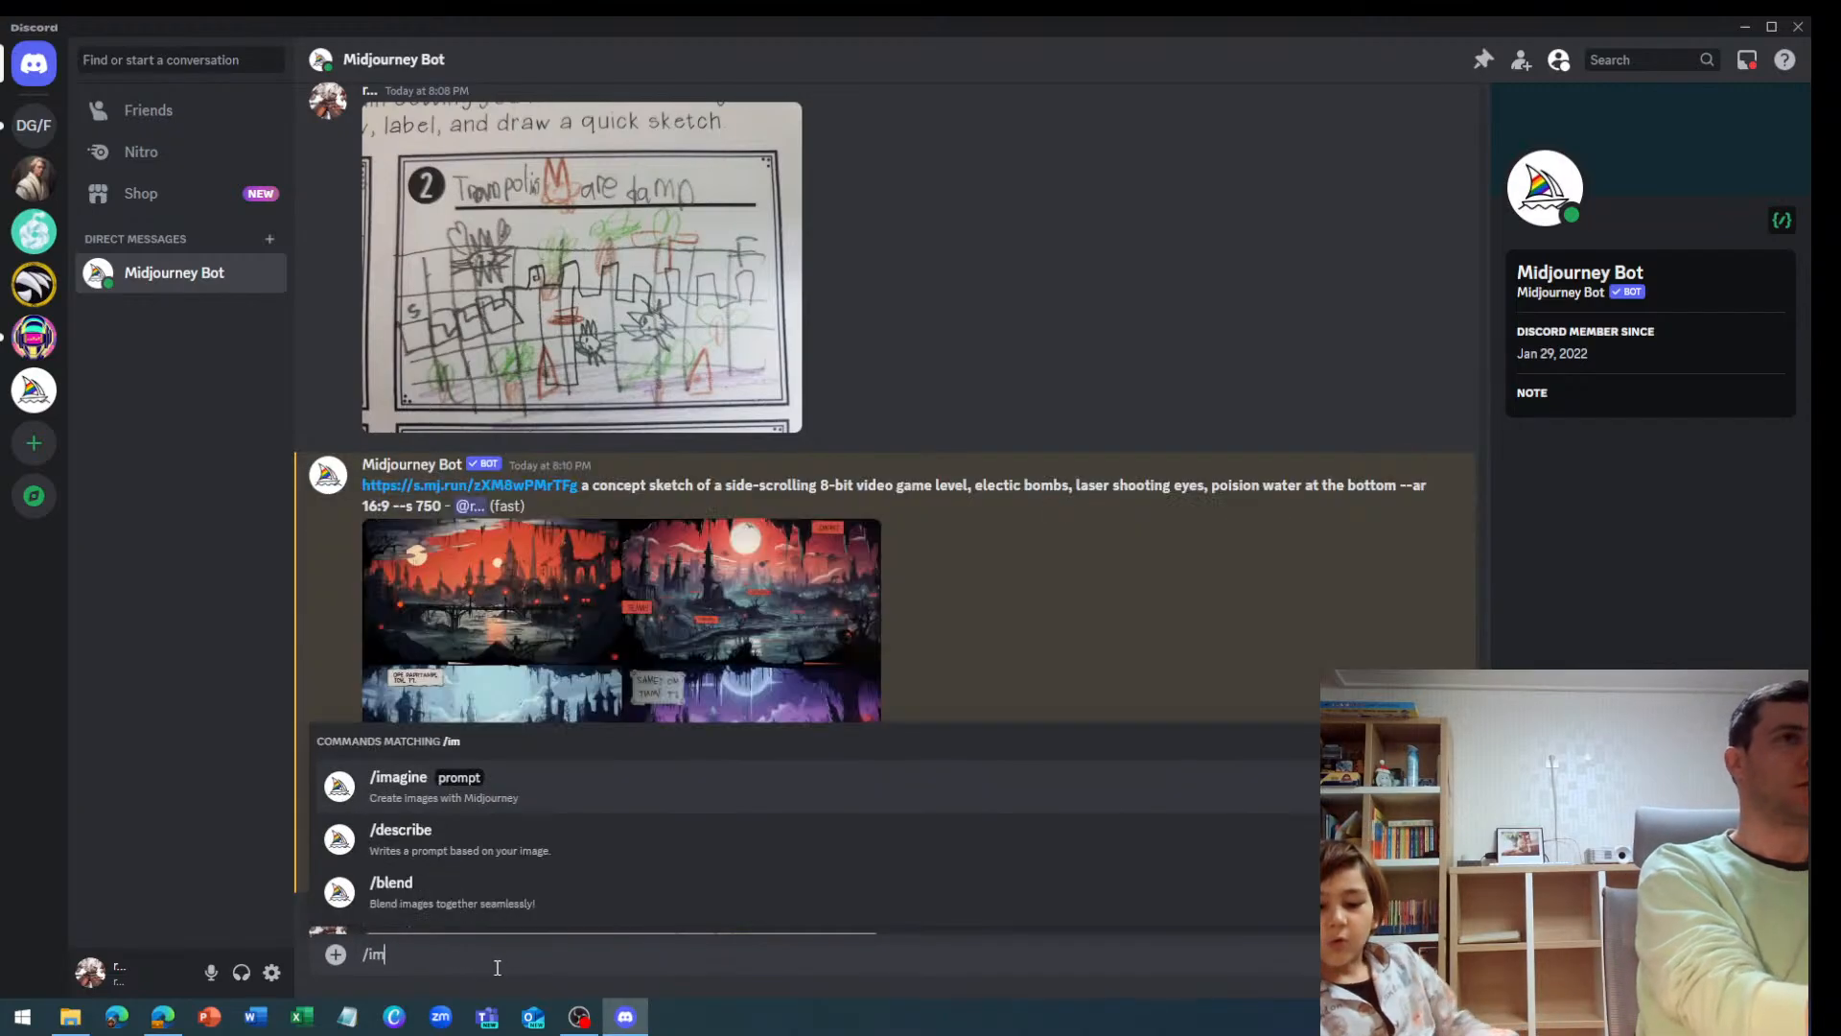
key(Tab)
key(ctrl+v)
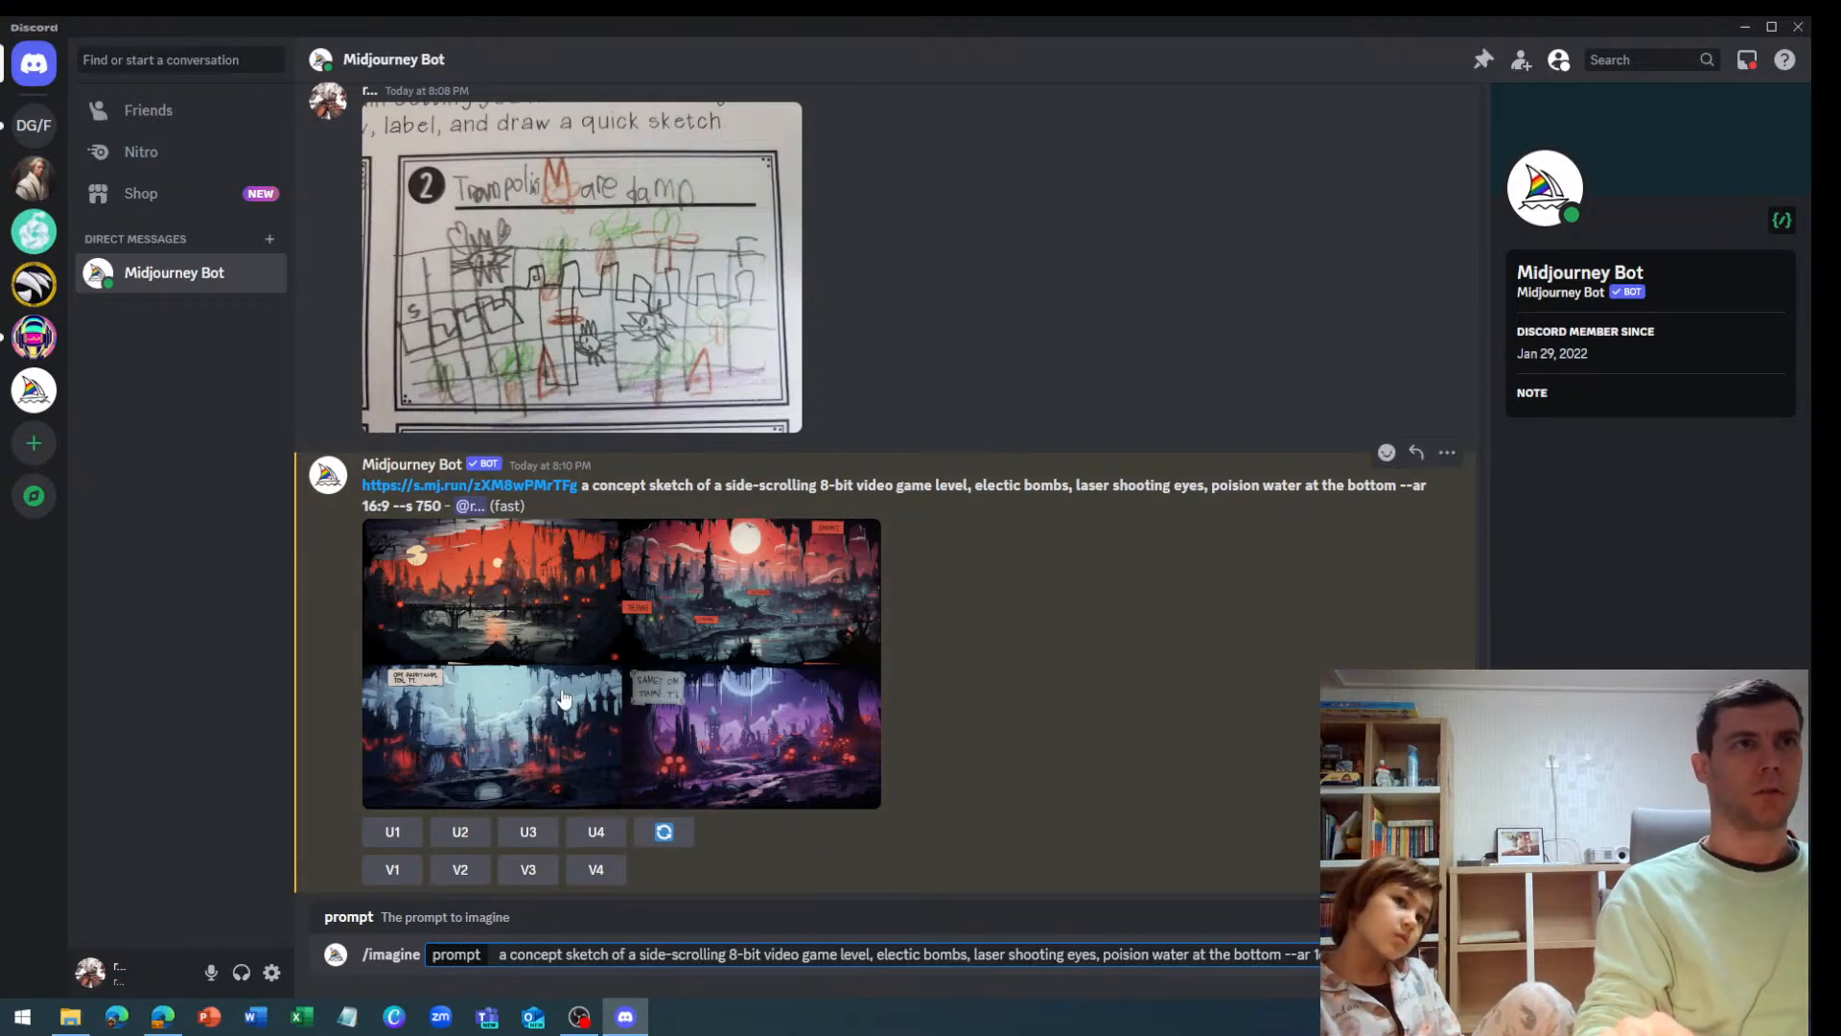
mouse_move(562, 699)
mouse_down()
mouse_move(523, 893)
mouse_move(604, 677)
mouse_move(916, 722)
mouse_move(514, 749)
mouse_move(498, 962)
mouse_up()
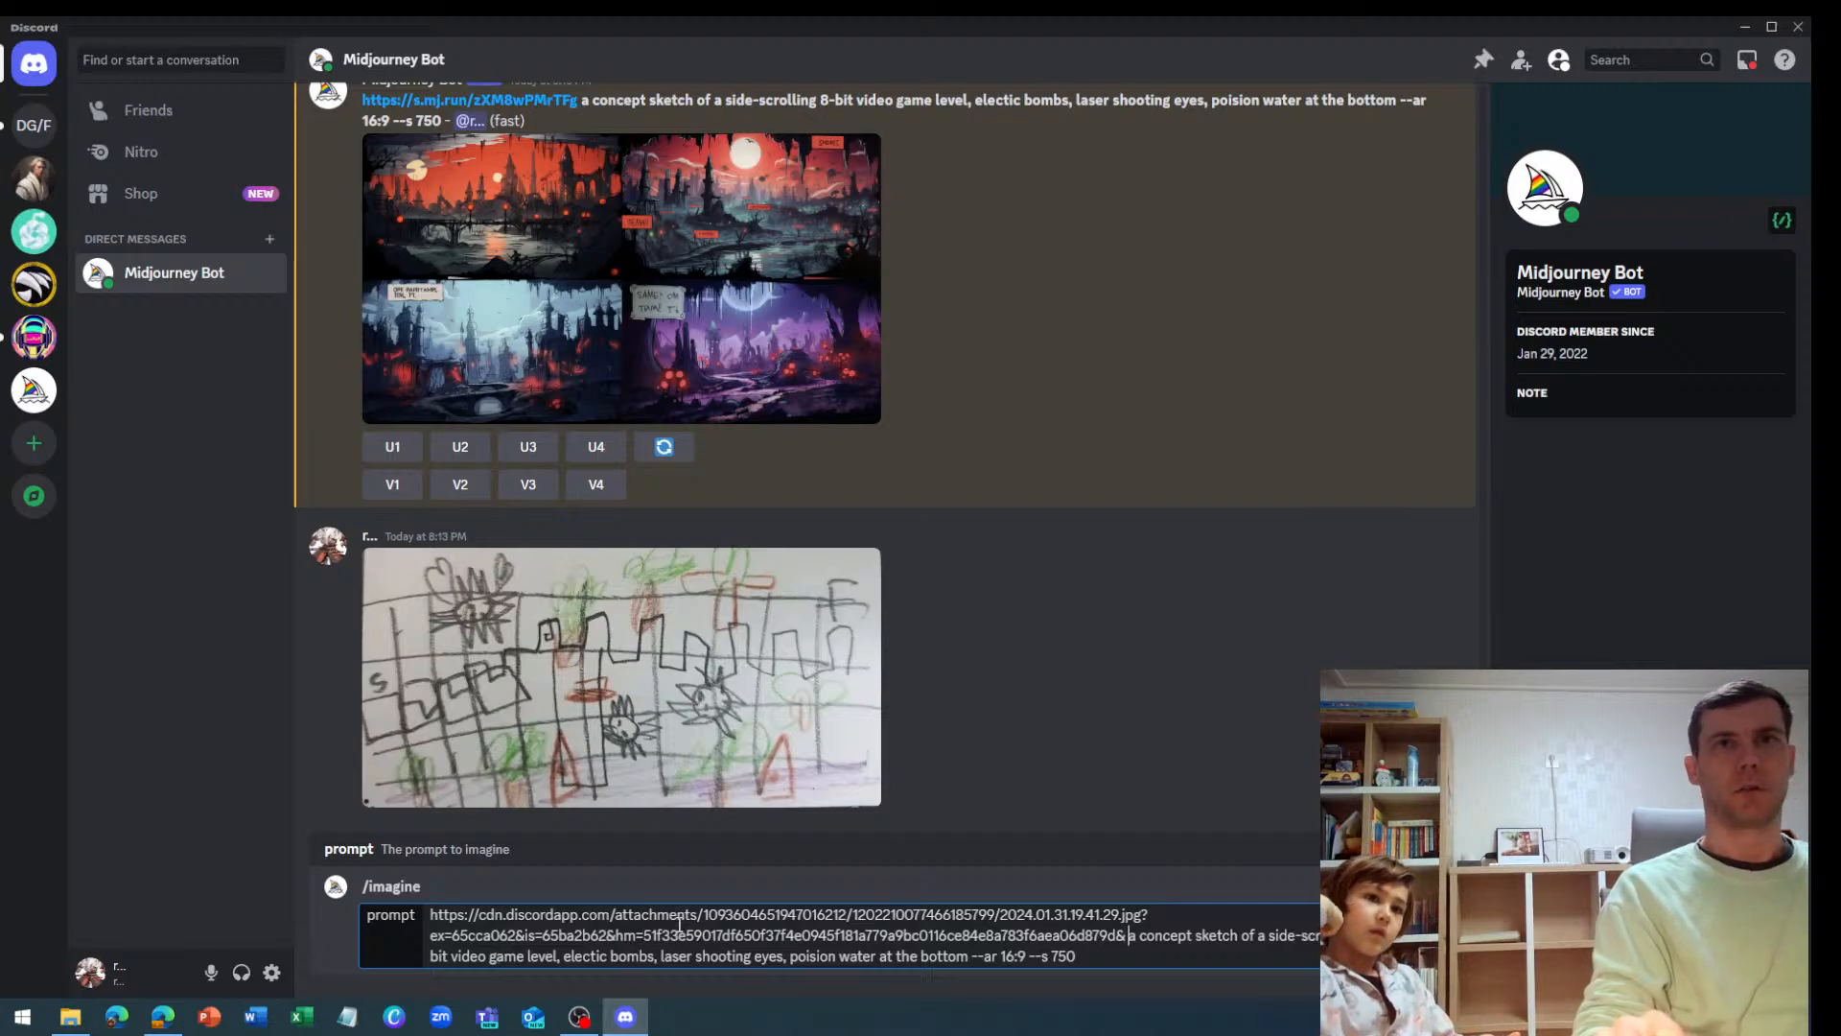
key(Return)
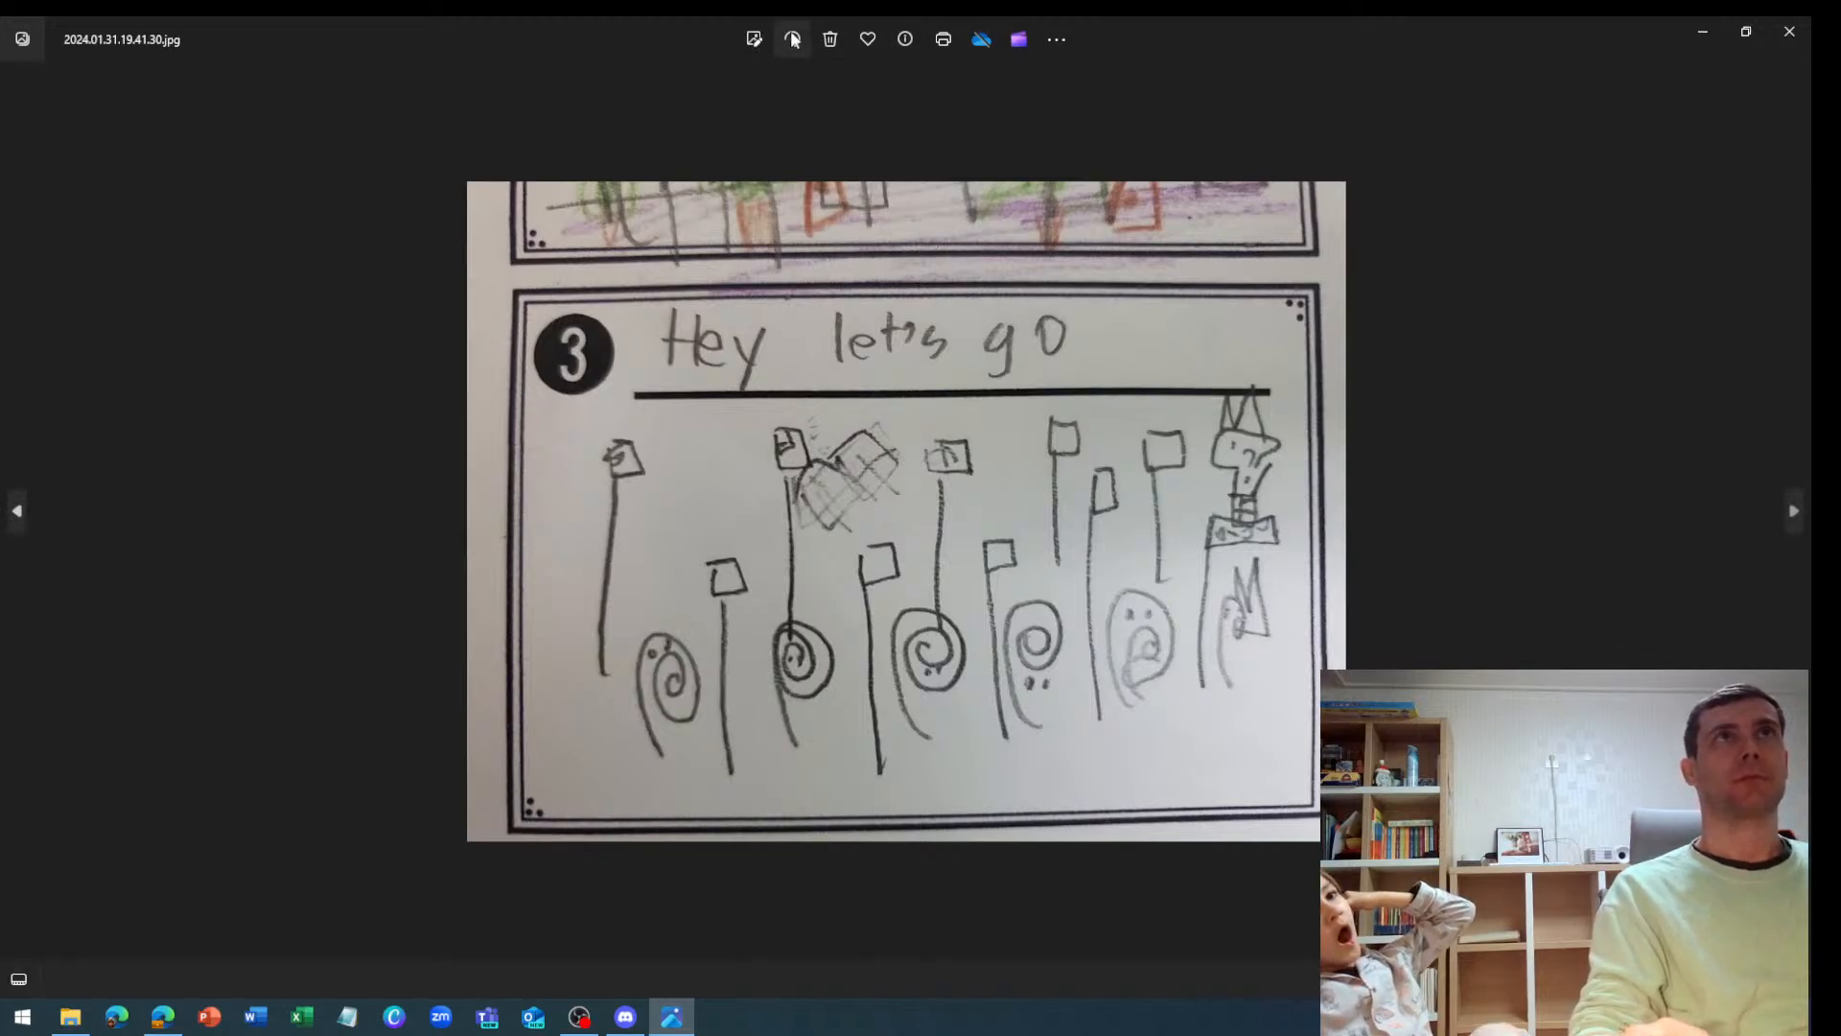
Open the level 3 sketch 2024.01.31.19.41.30.jpg for cropping
click(754, 39)
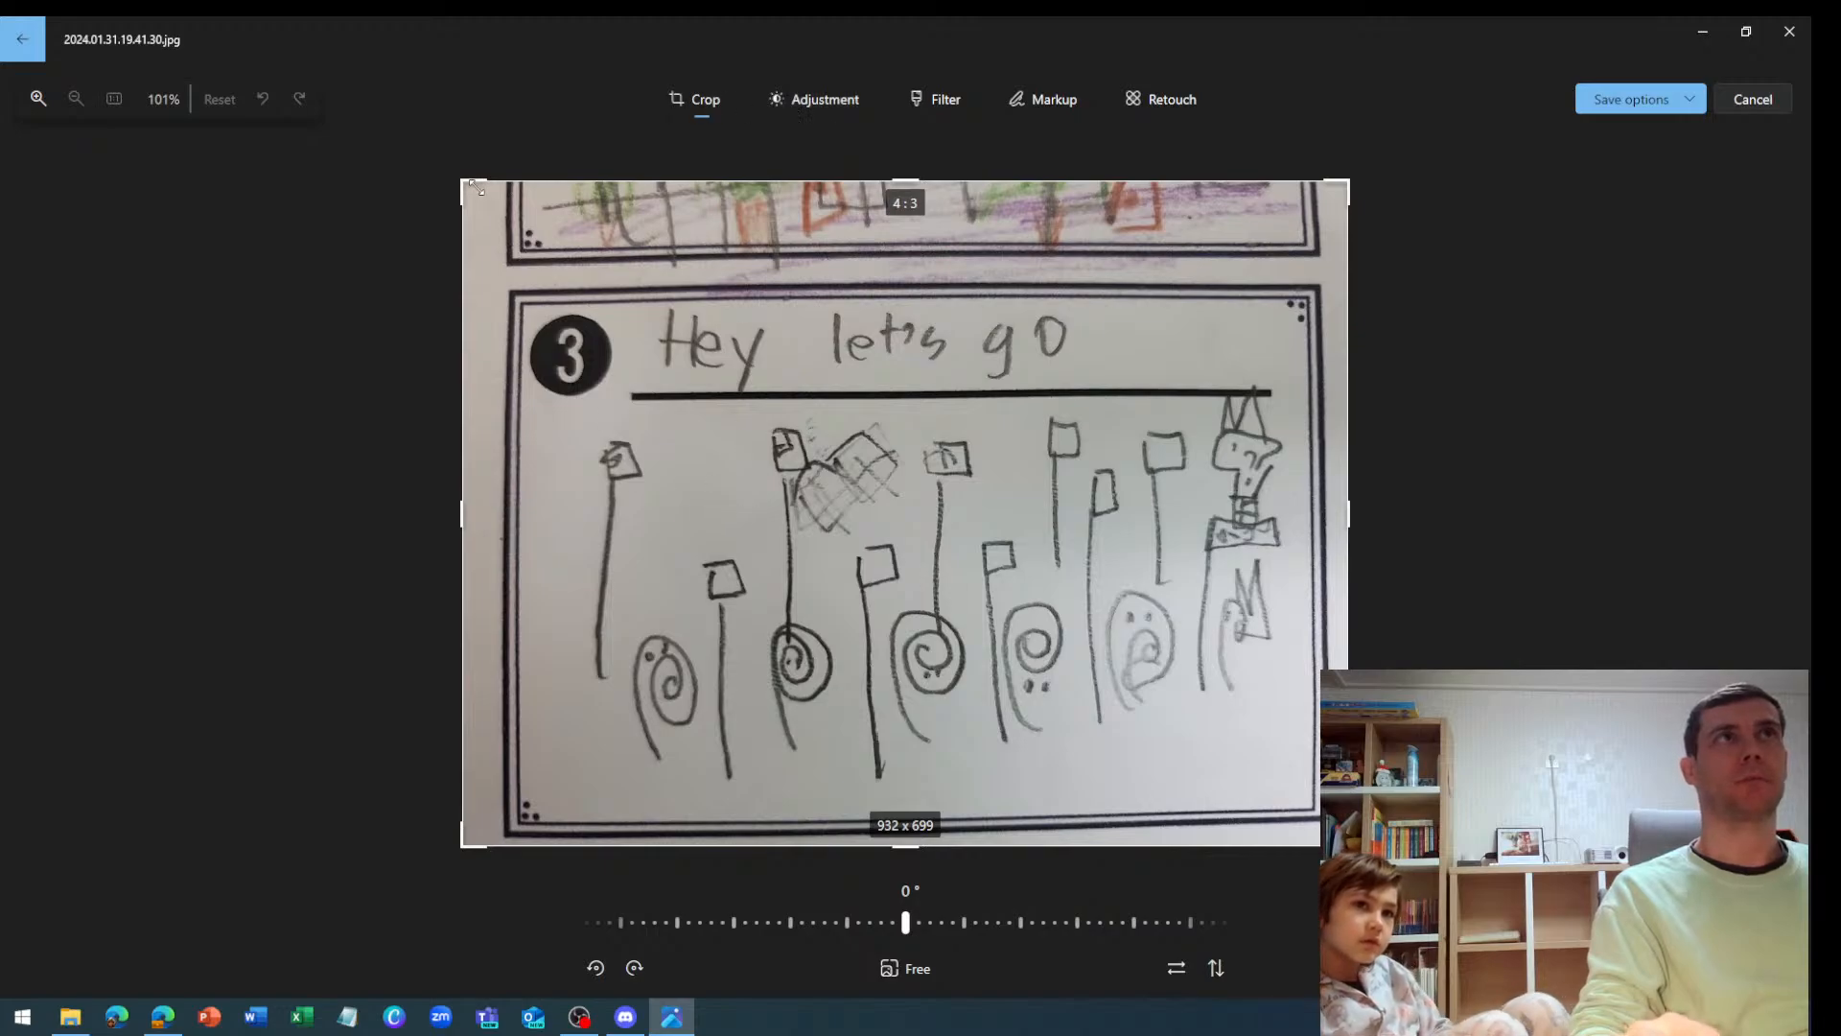
Crop 2024.01.31.19.41.30.jpg to about 813 x 411 around the panel 3 drawing, save over the original and close the photo
drag(463, 183, 530, 416)
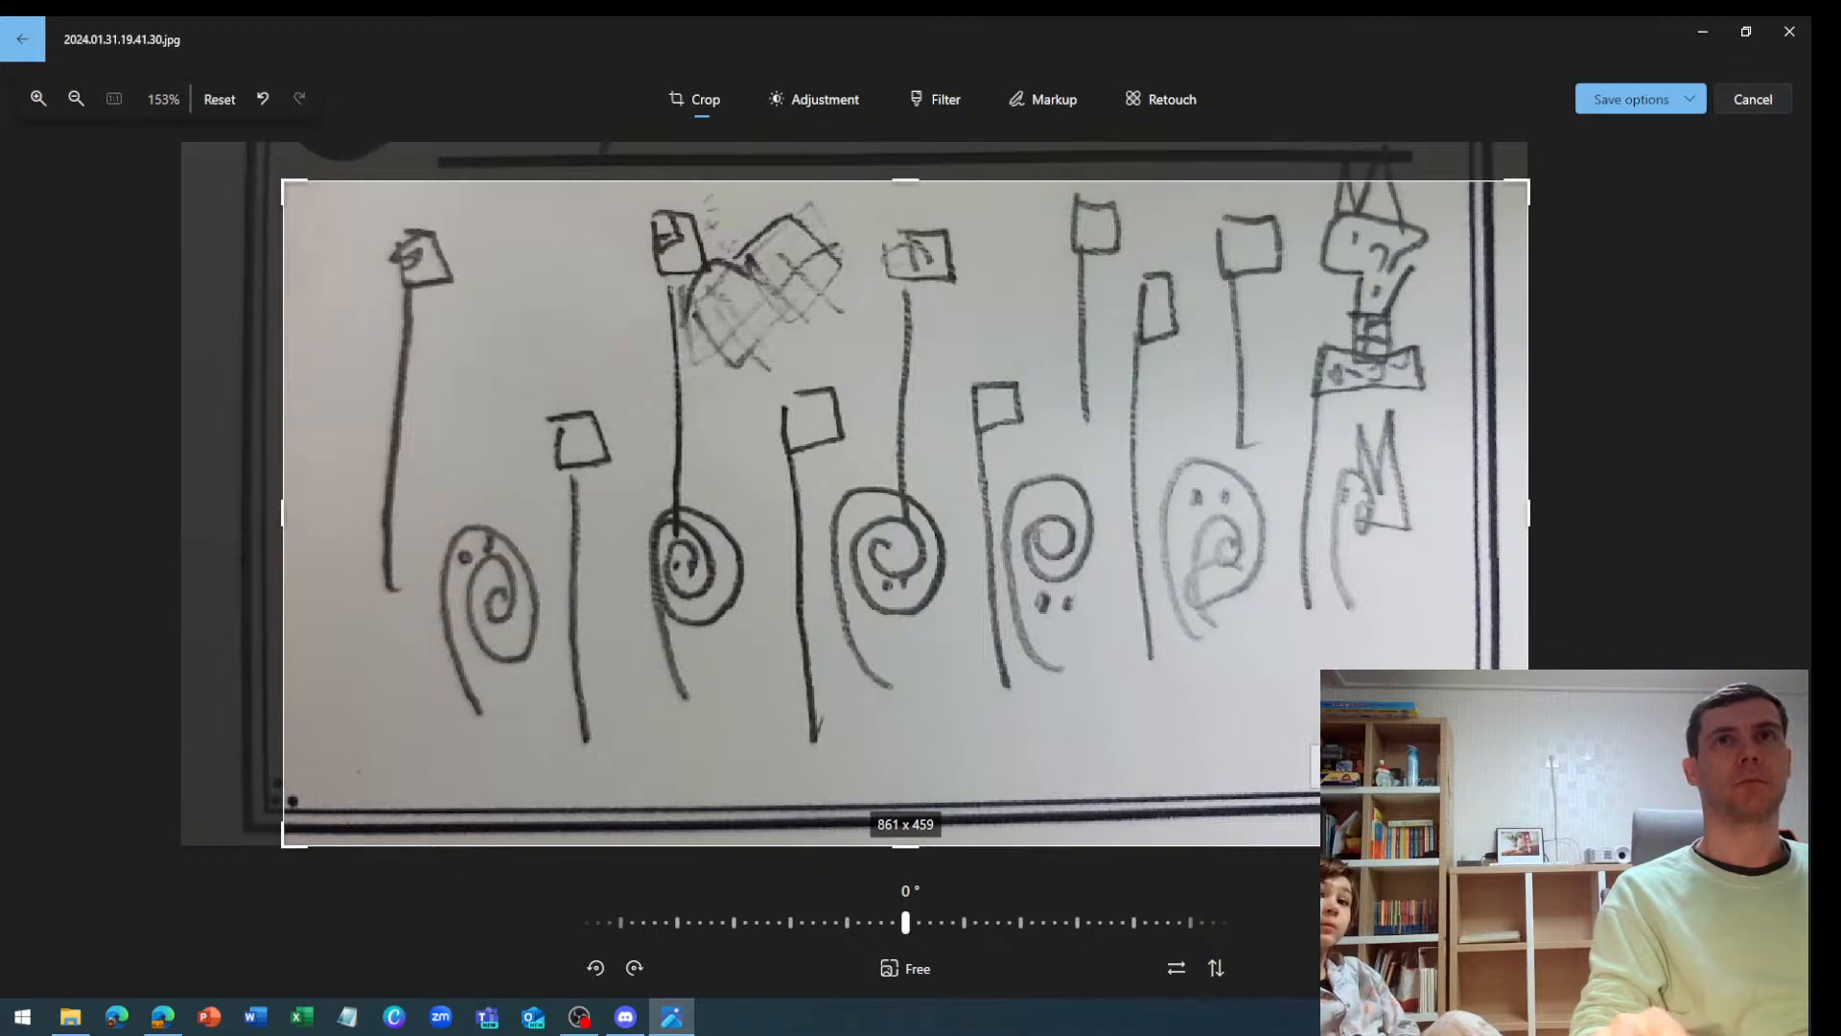
drag(1527, 845, 1460, 776)
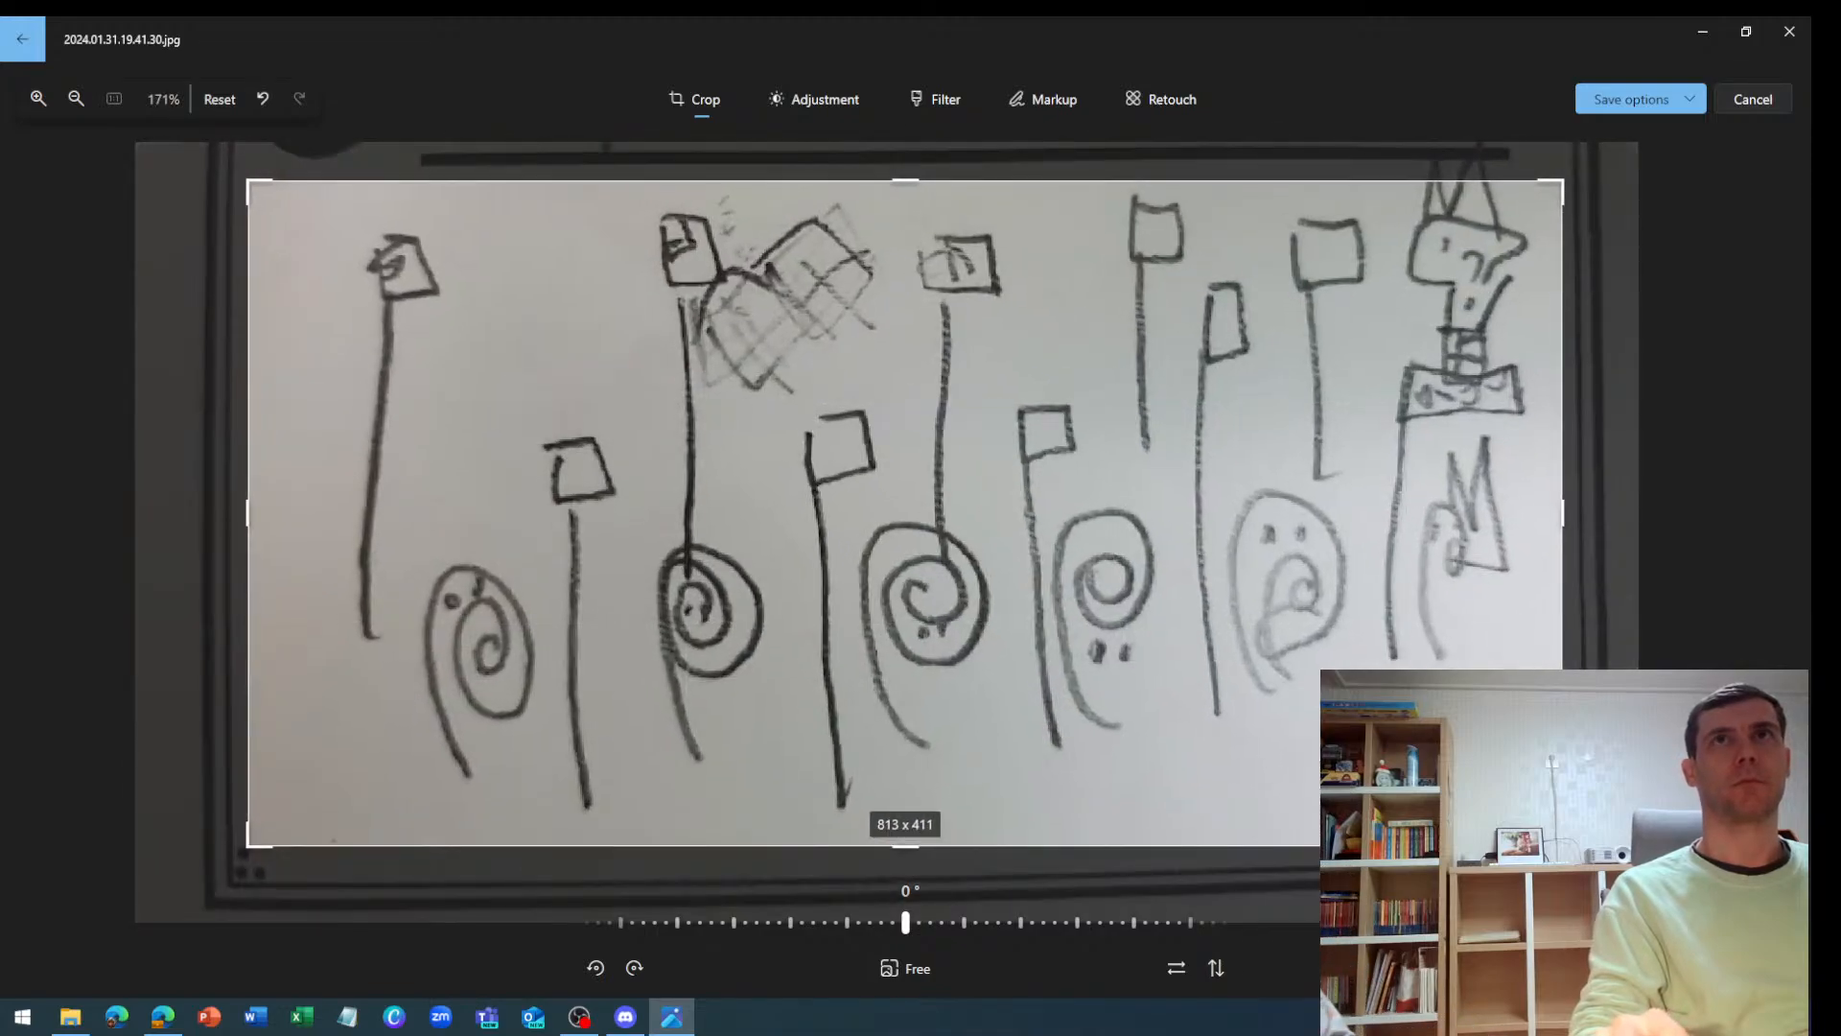
click(1625, 108)
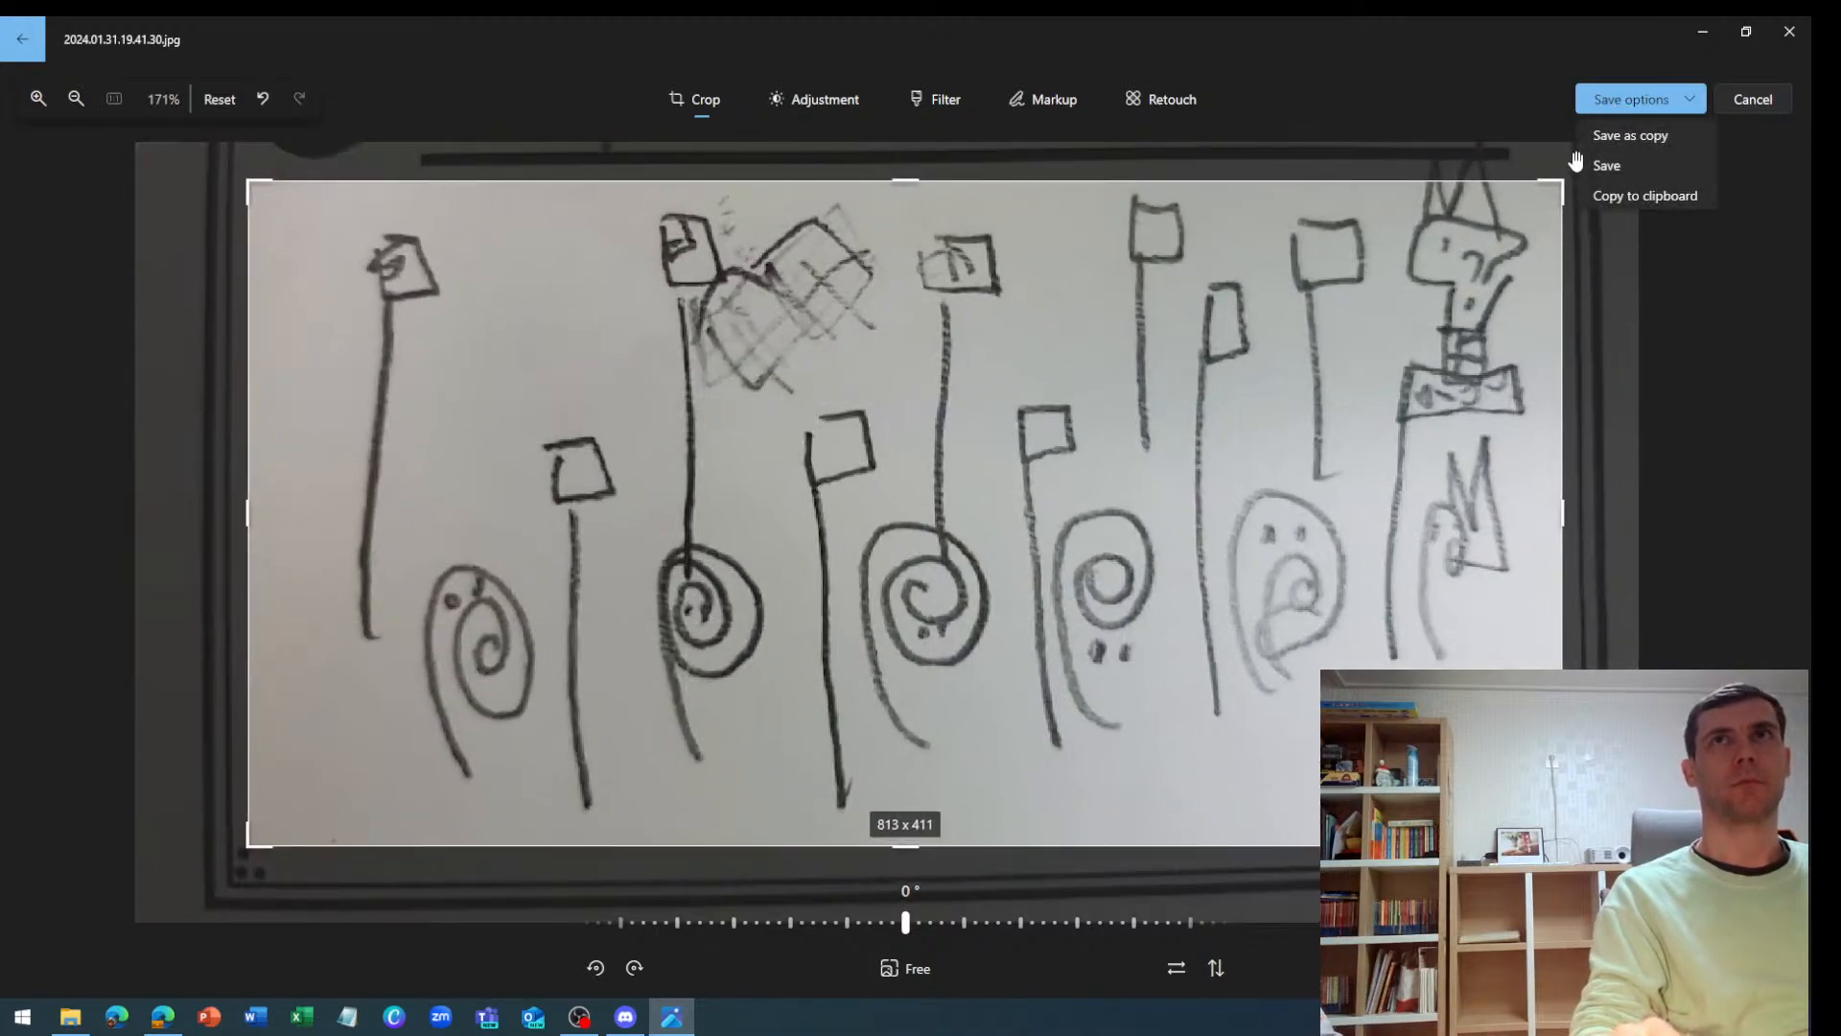
click(1619, 164)
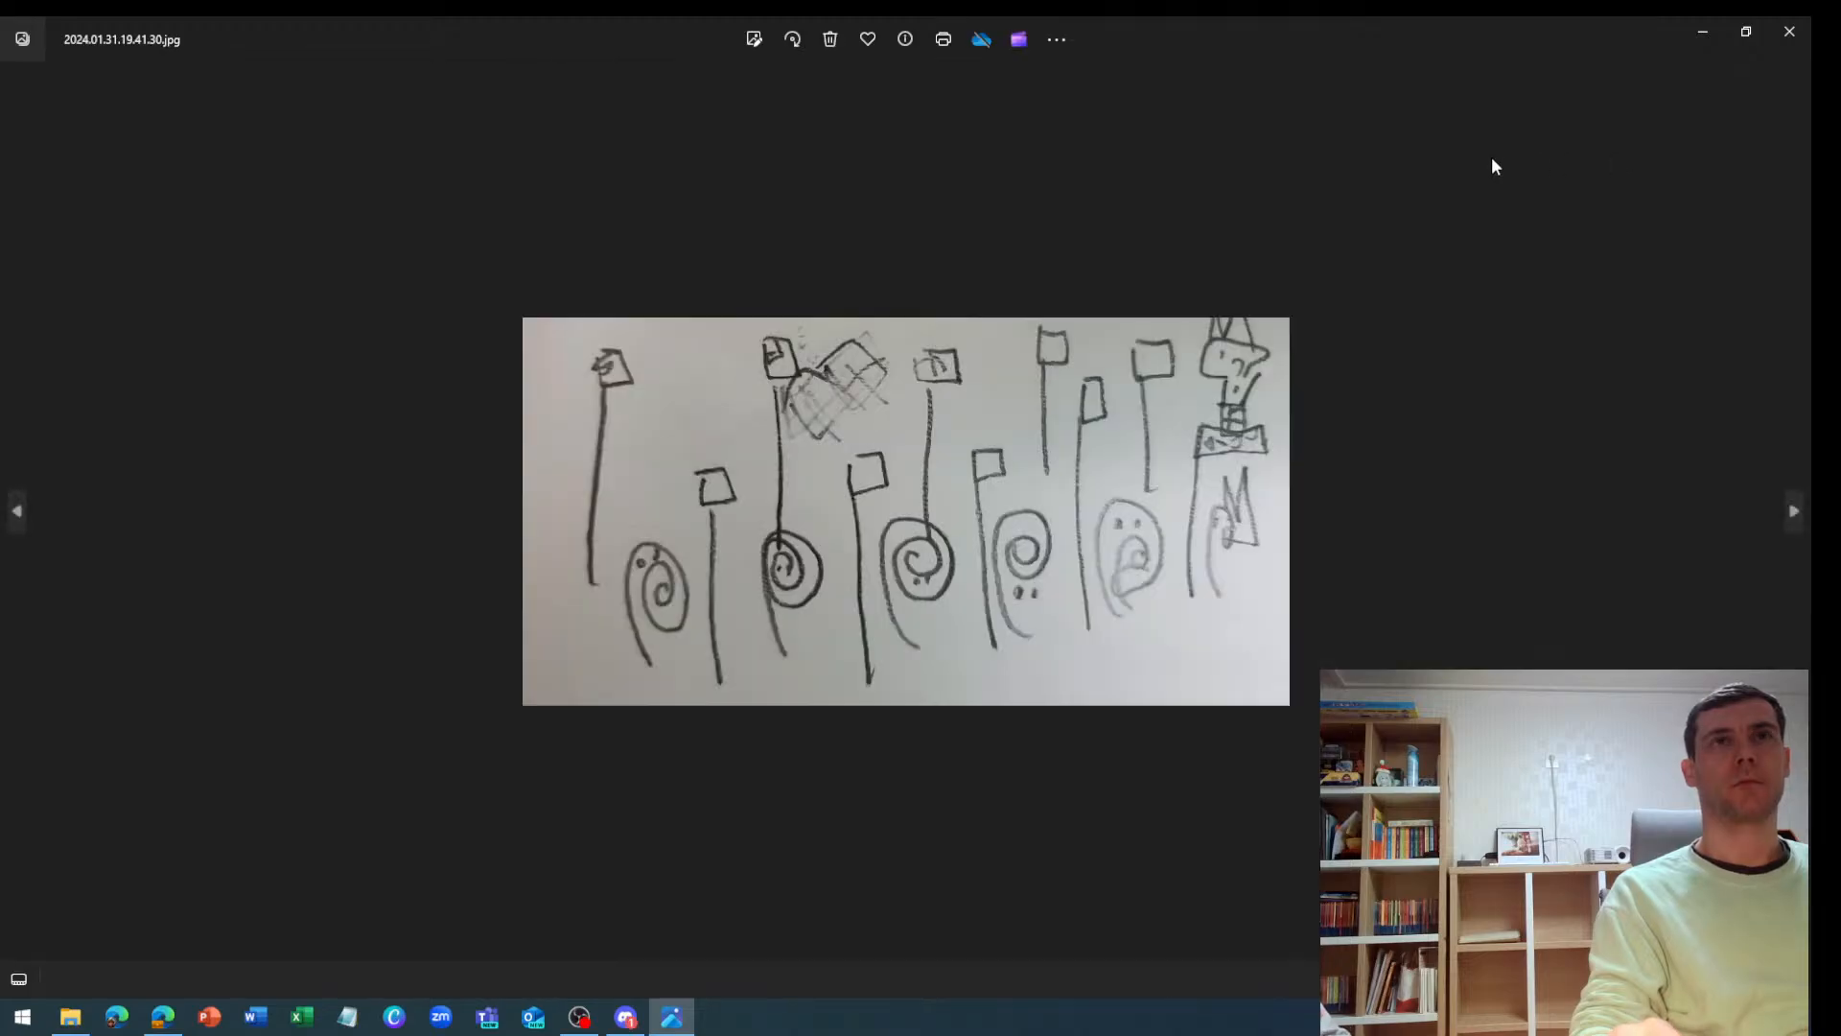
click(1790, 31)
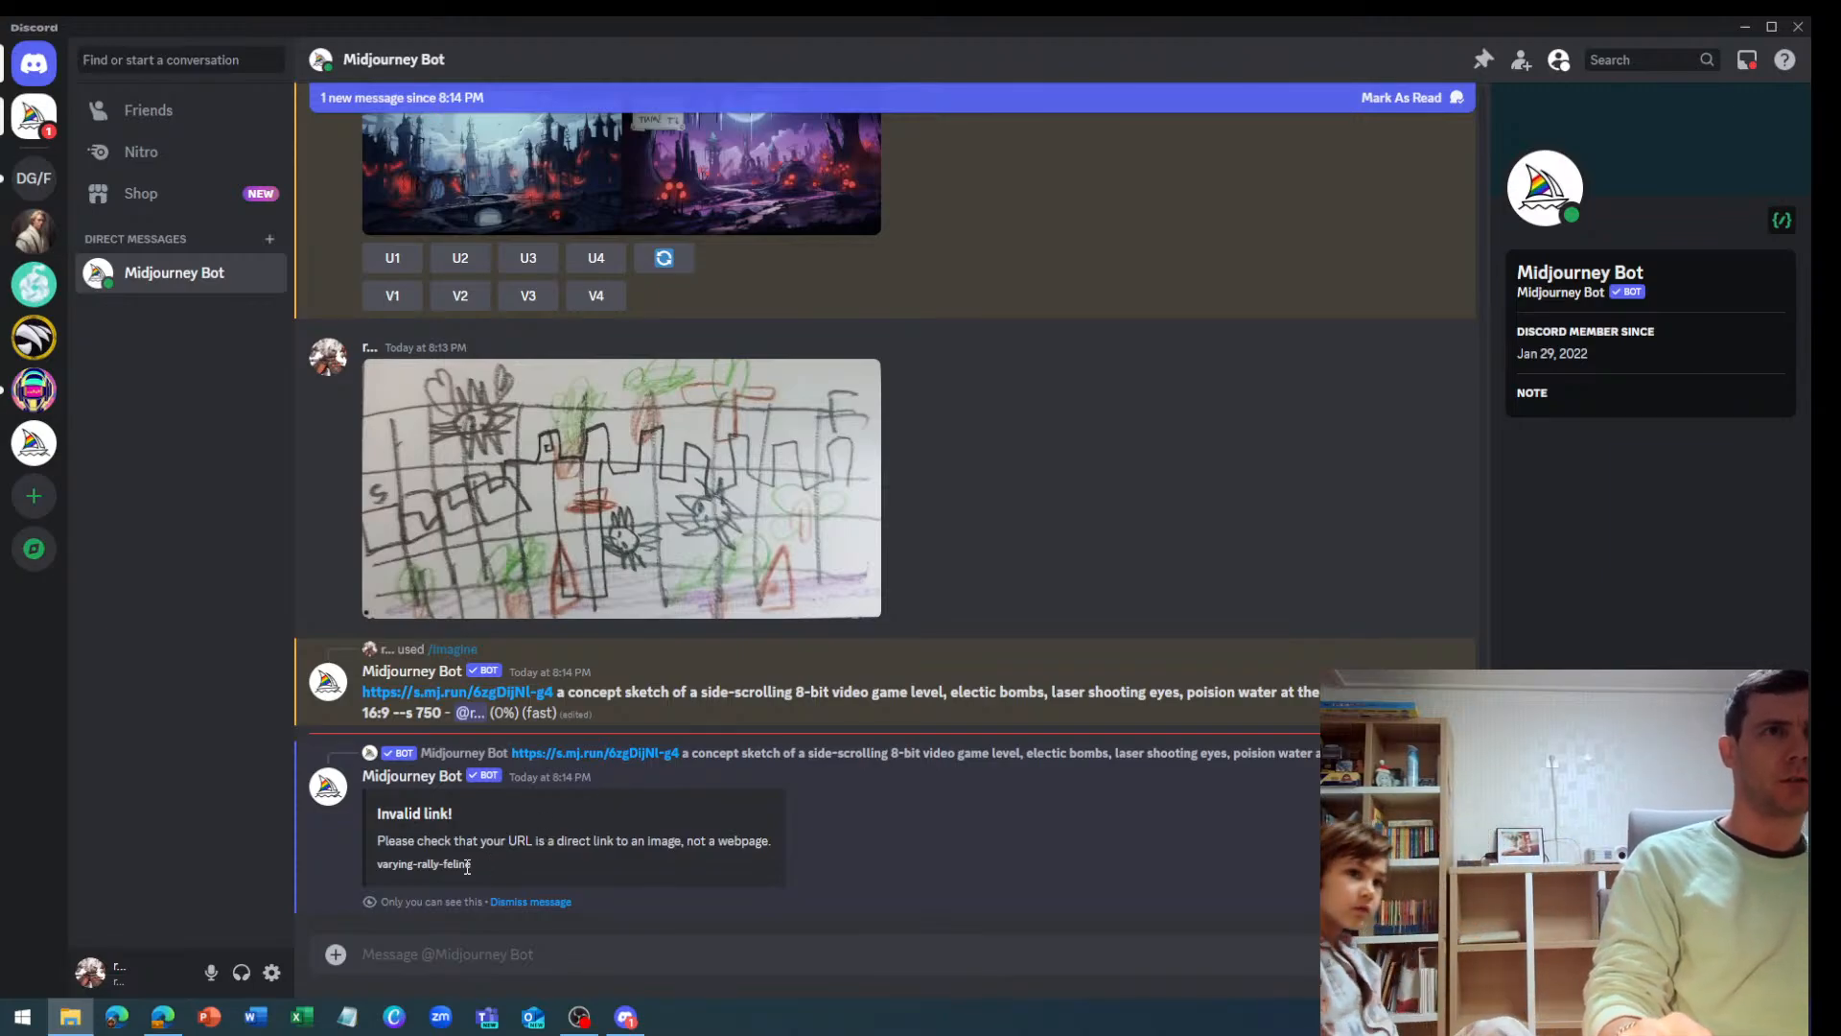
Copy the invalid-link error text and search the web in Edge for midjourney "Please check that your URL is a direct link to an image, not a webpage."
triple_click(510, 836)
key(ctrl+c)
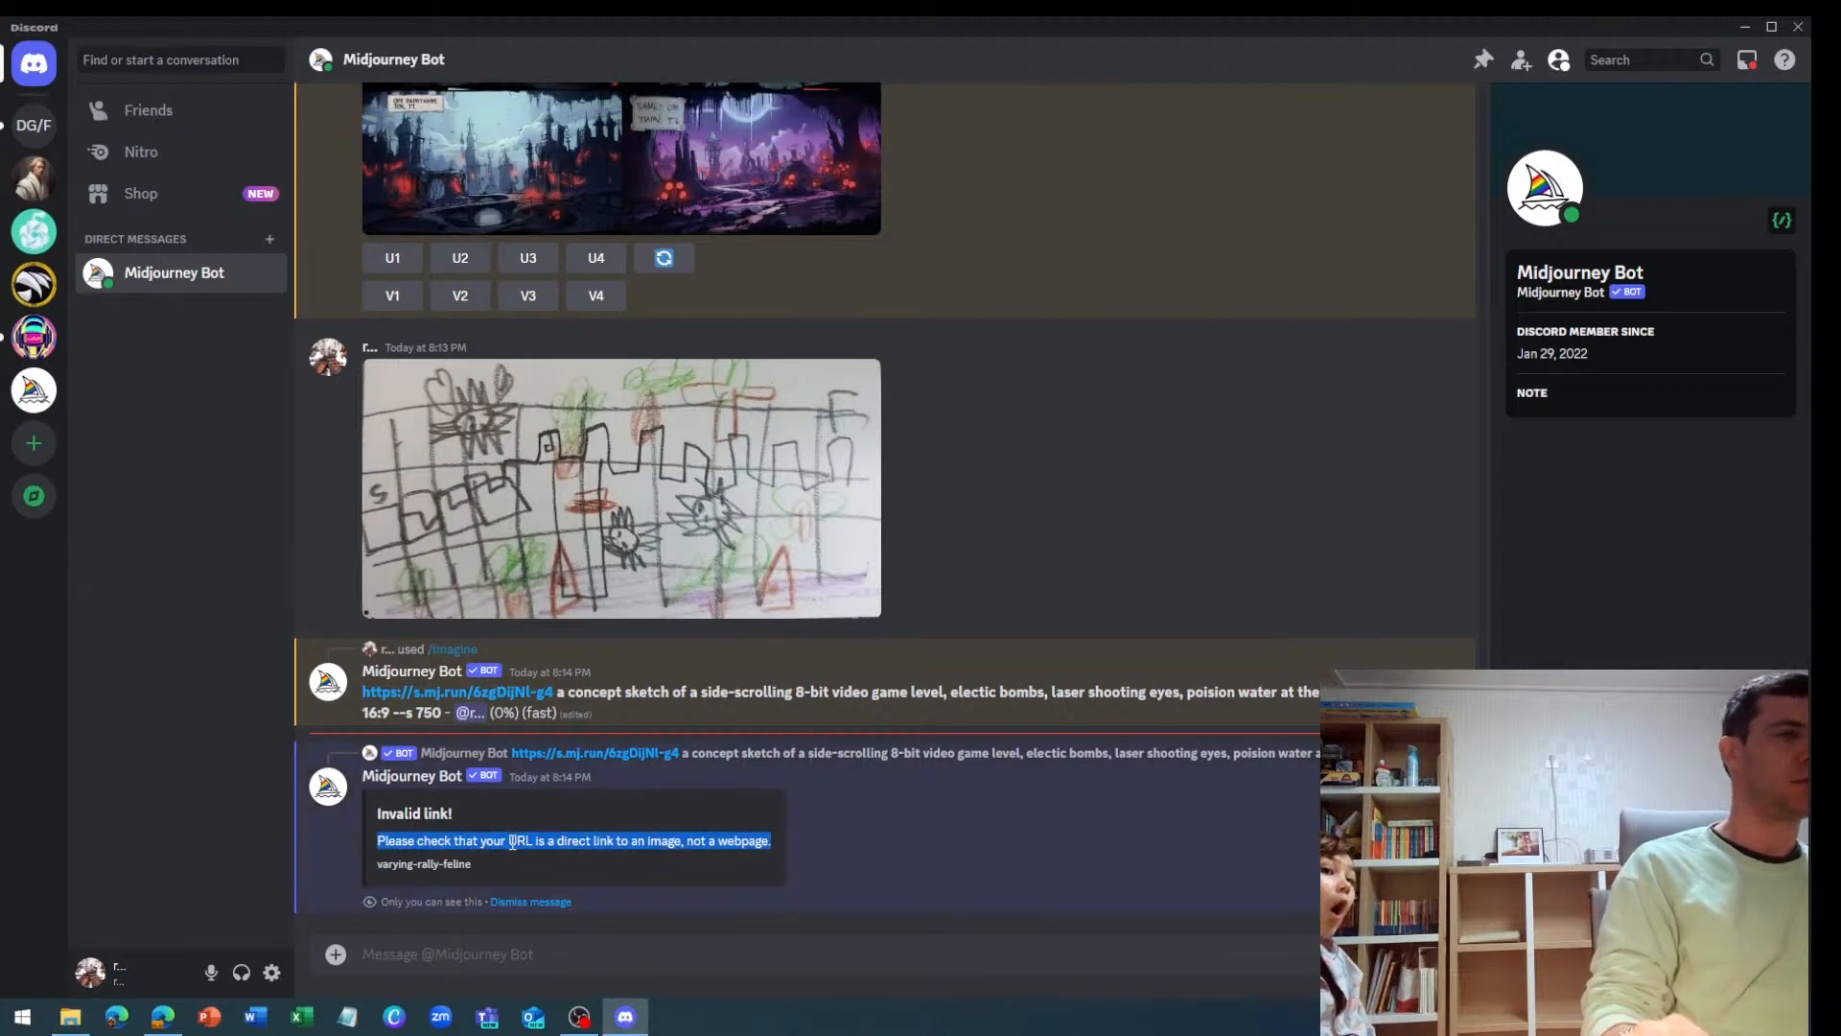
click(170, 1025)
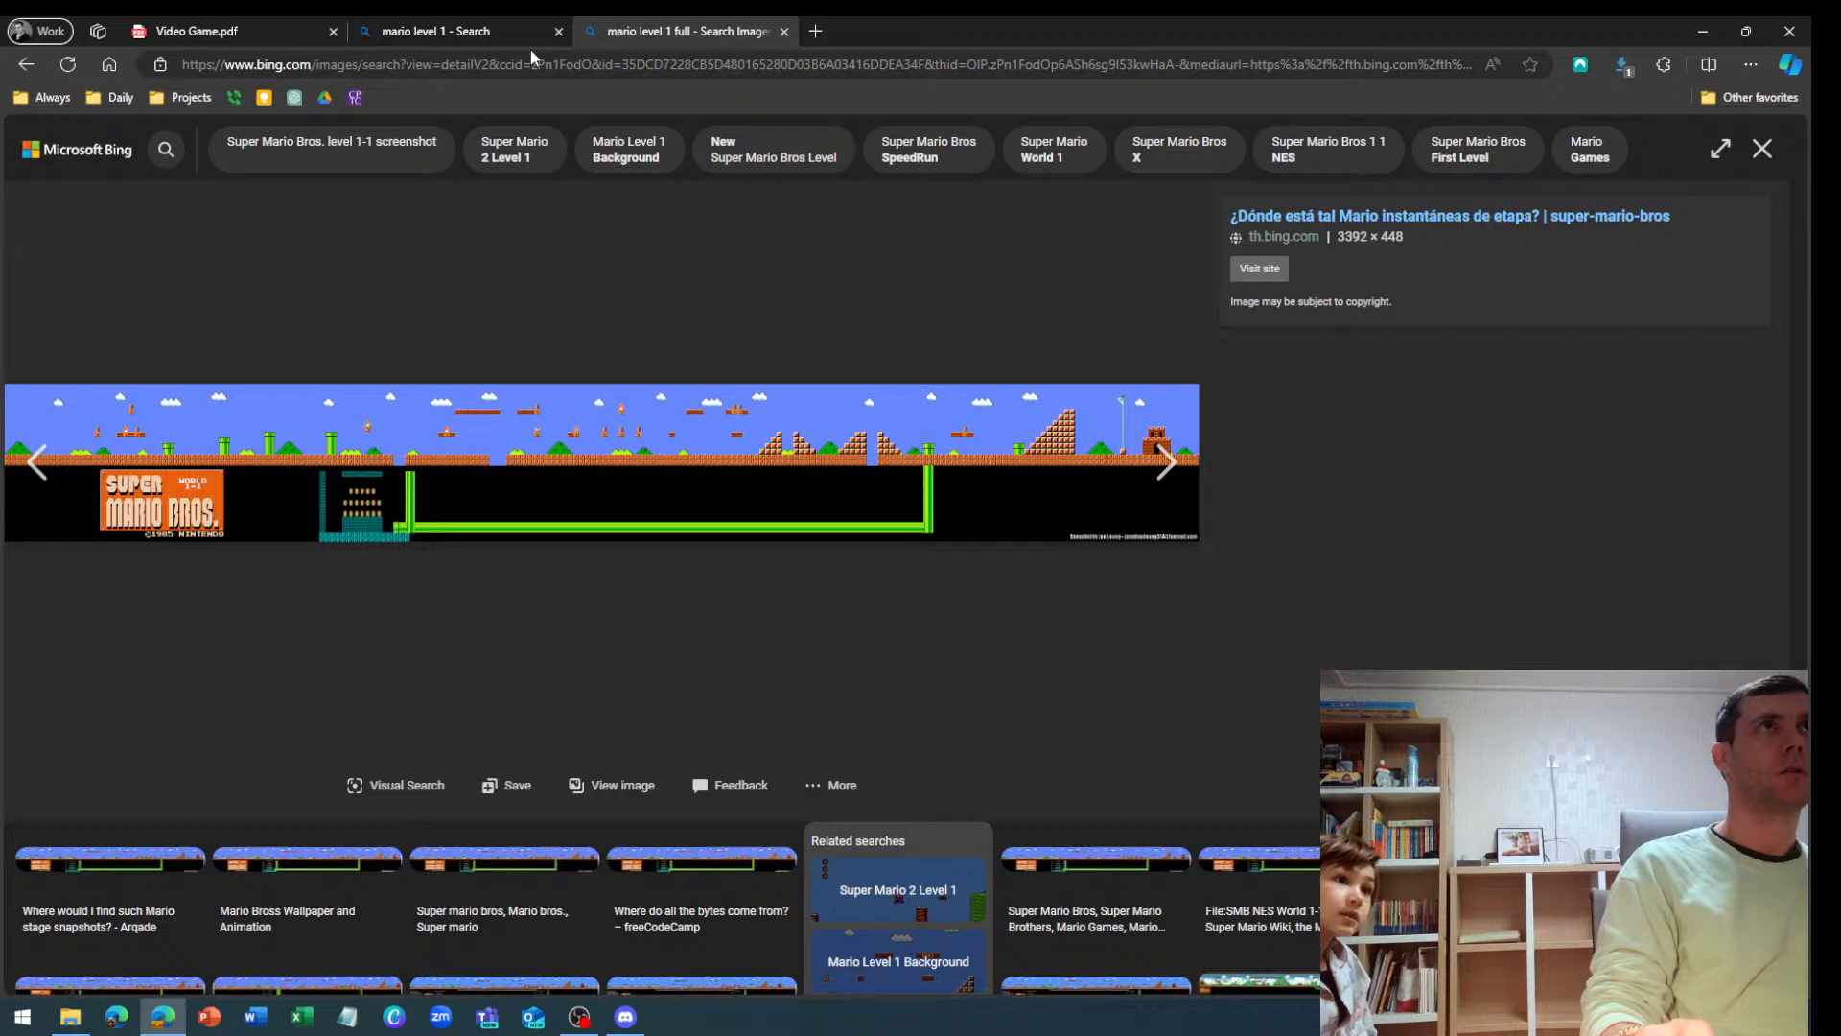
click(808, 35)
text(midj)
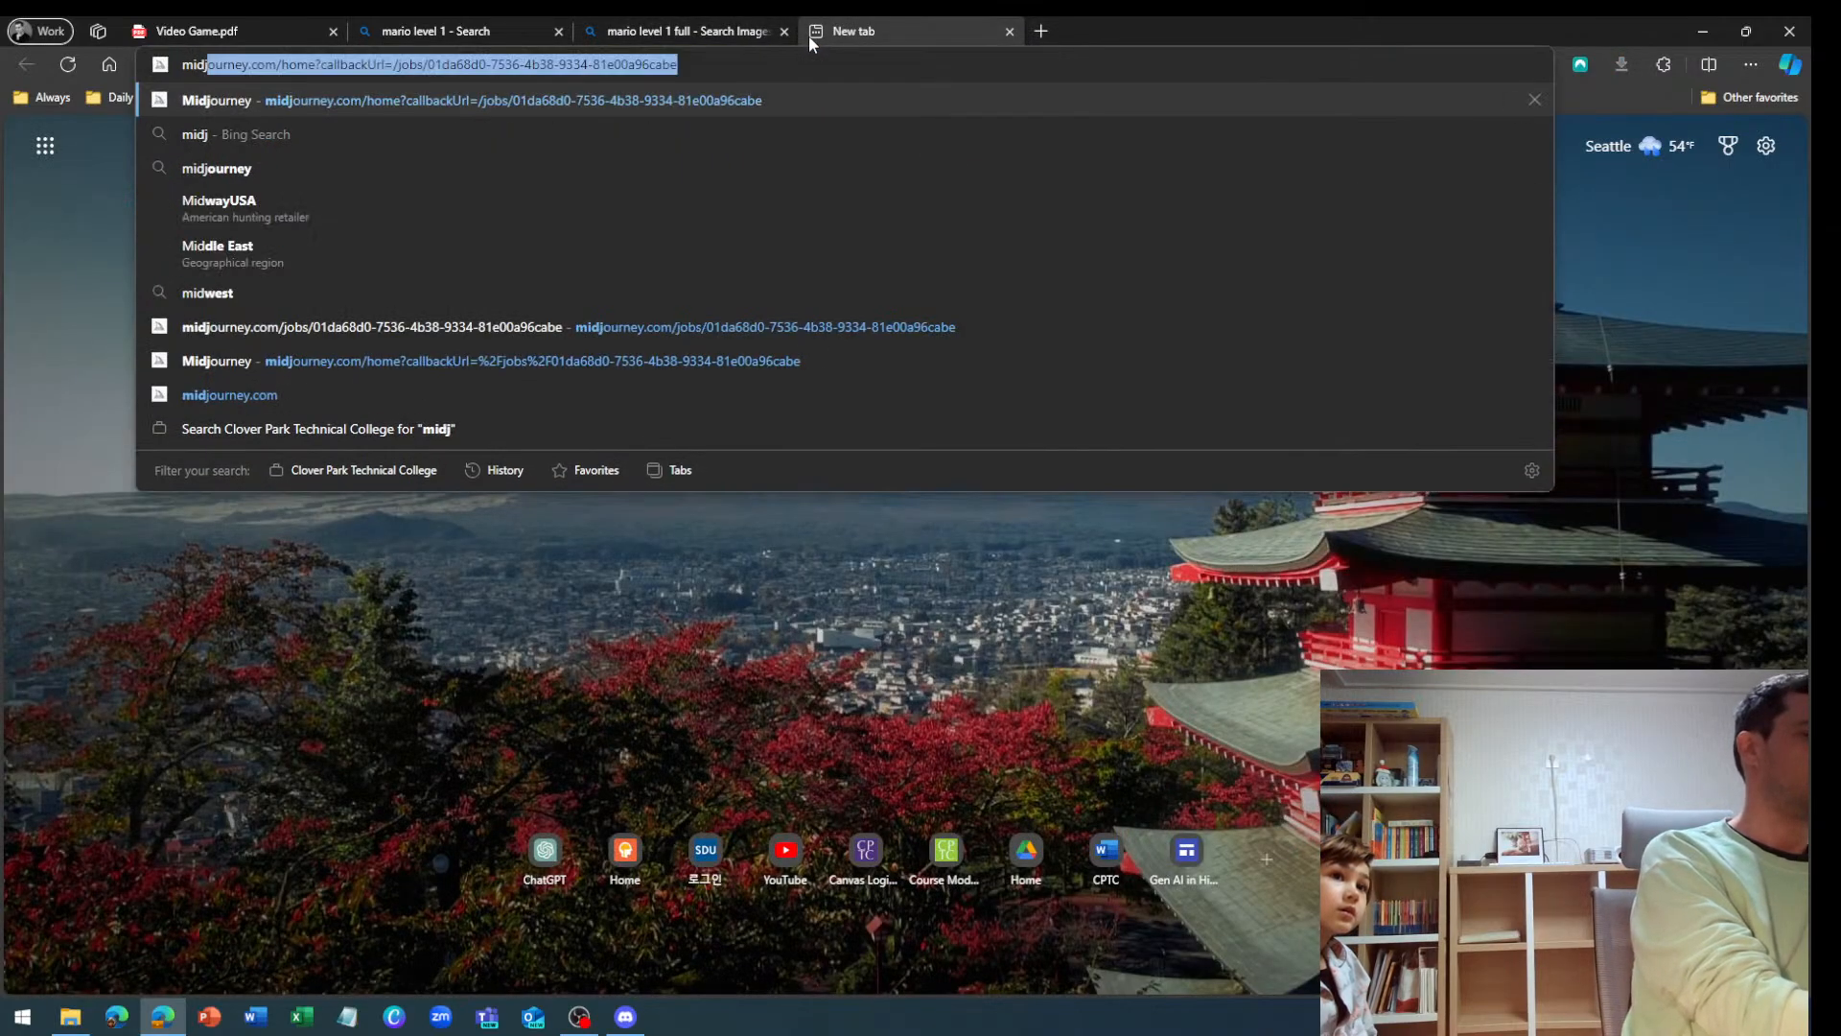
text(ourney ")
key(ctrl+v)
text(")
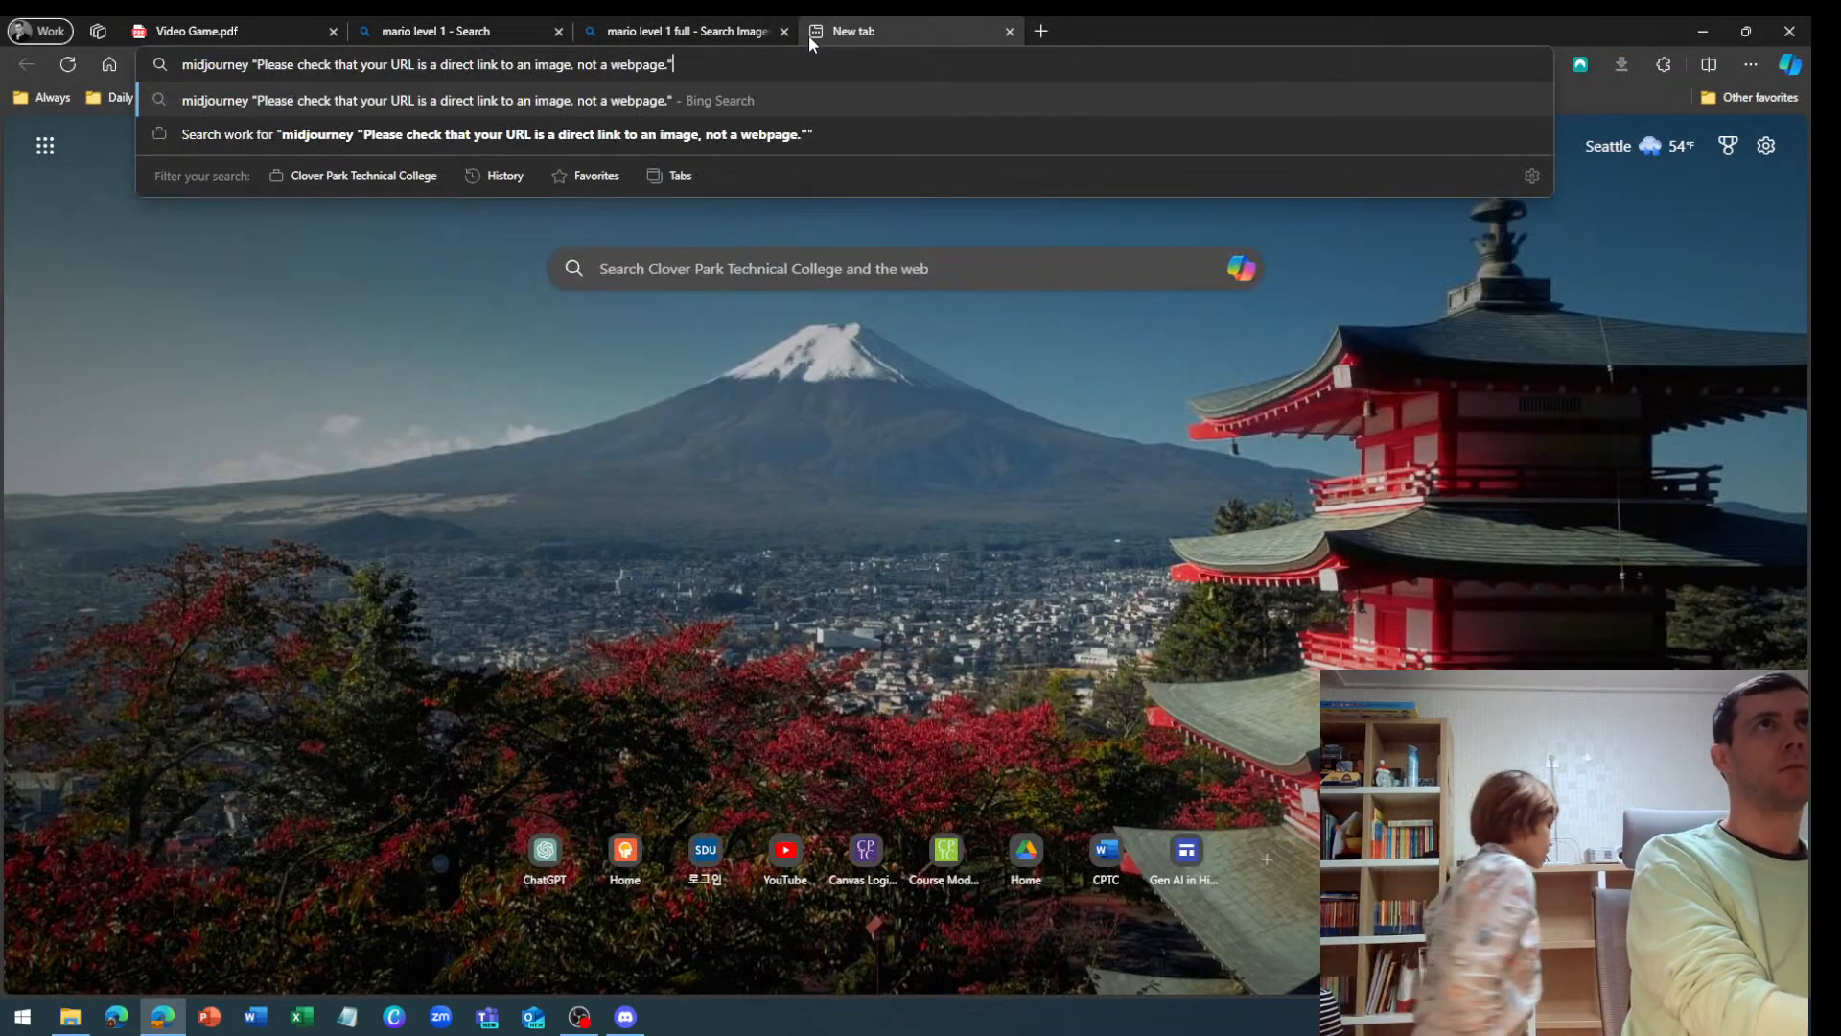
key(Return)
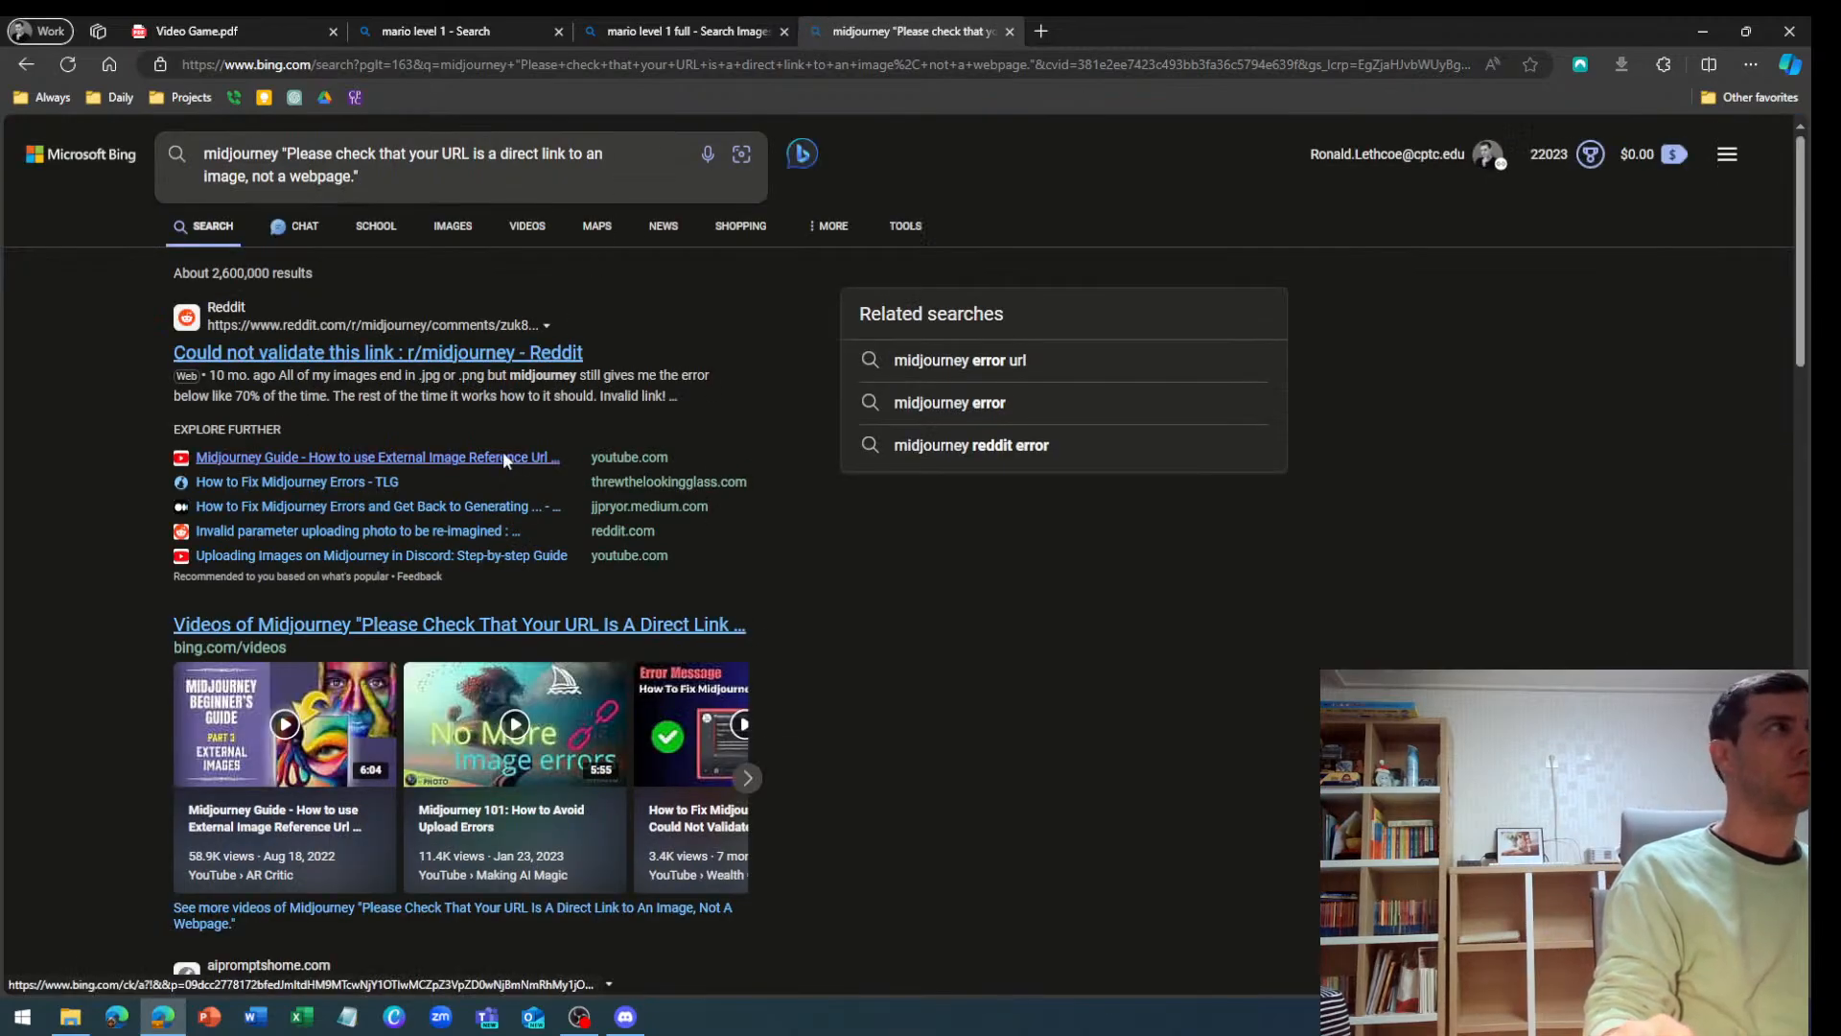
Open the aipromptshome.com article on the direct-link error and read through its suggested fixes
scroll(733, 525, down, 5)
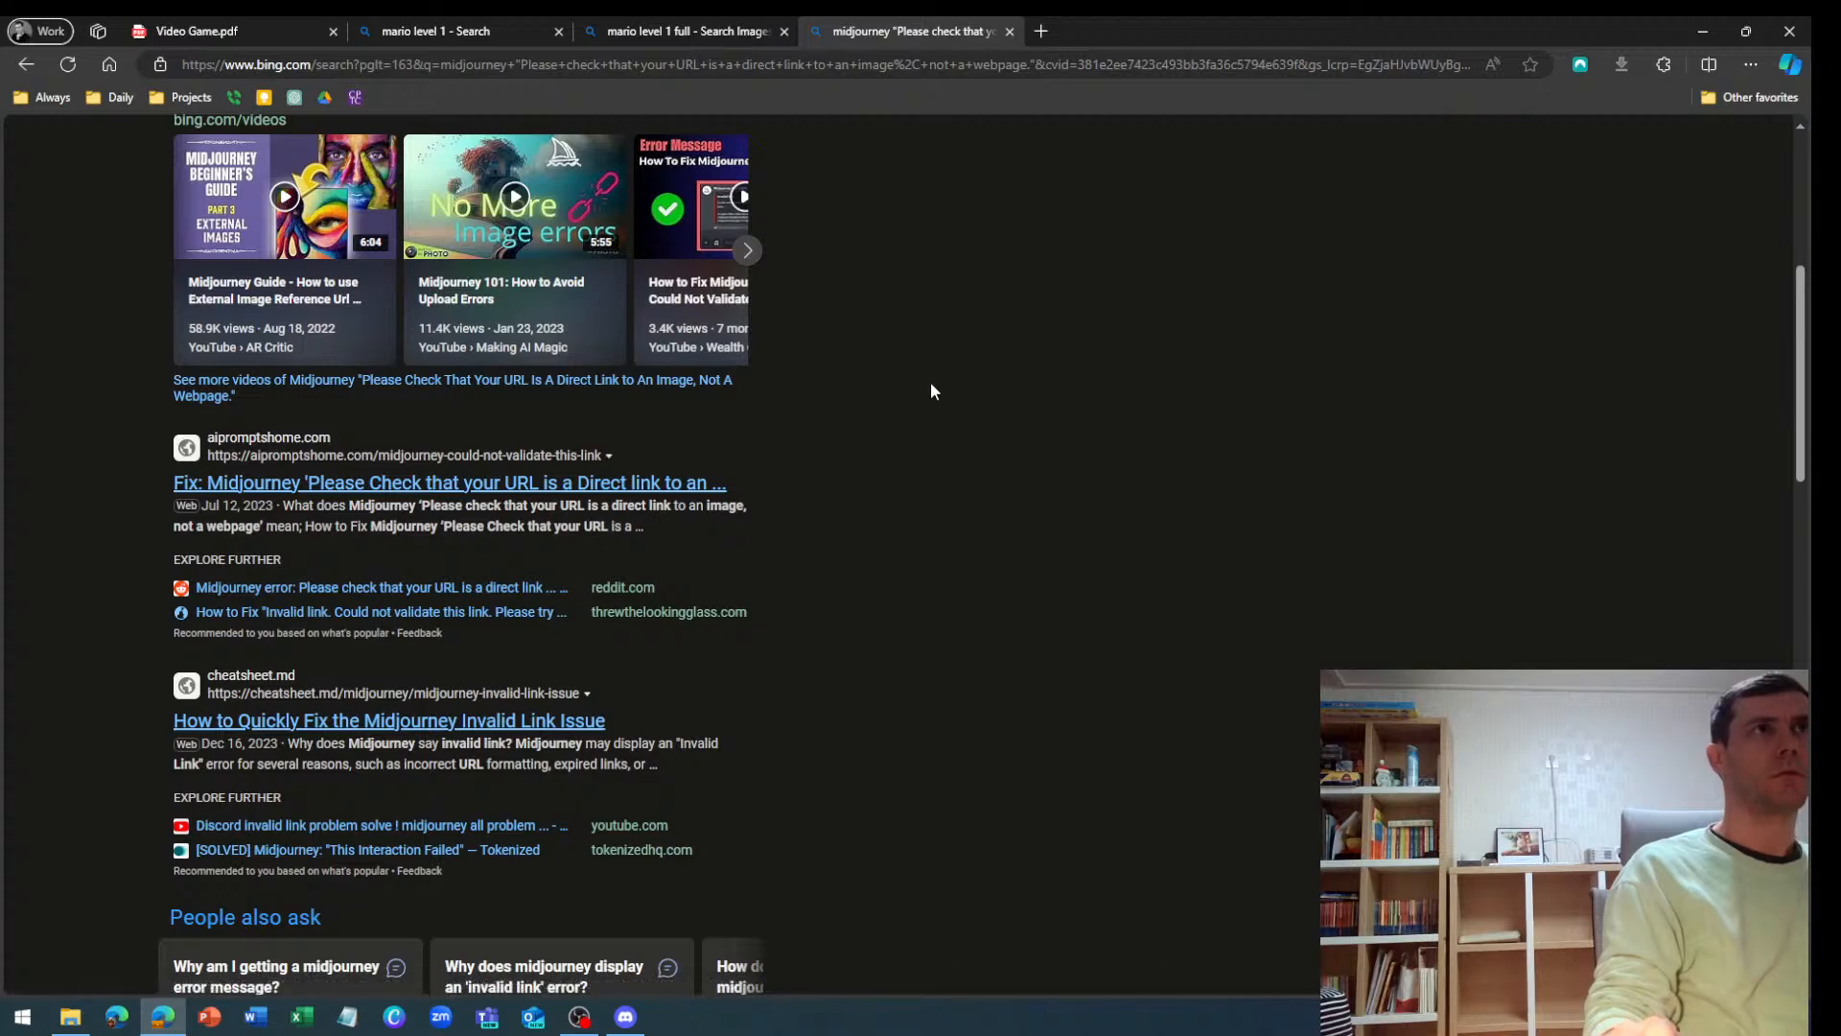
click(573, 484)
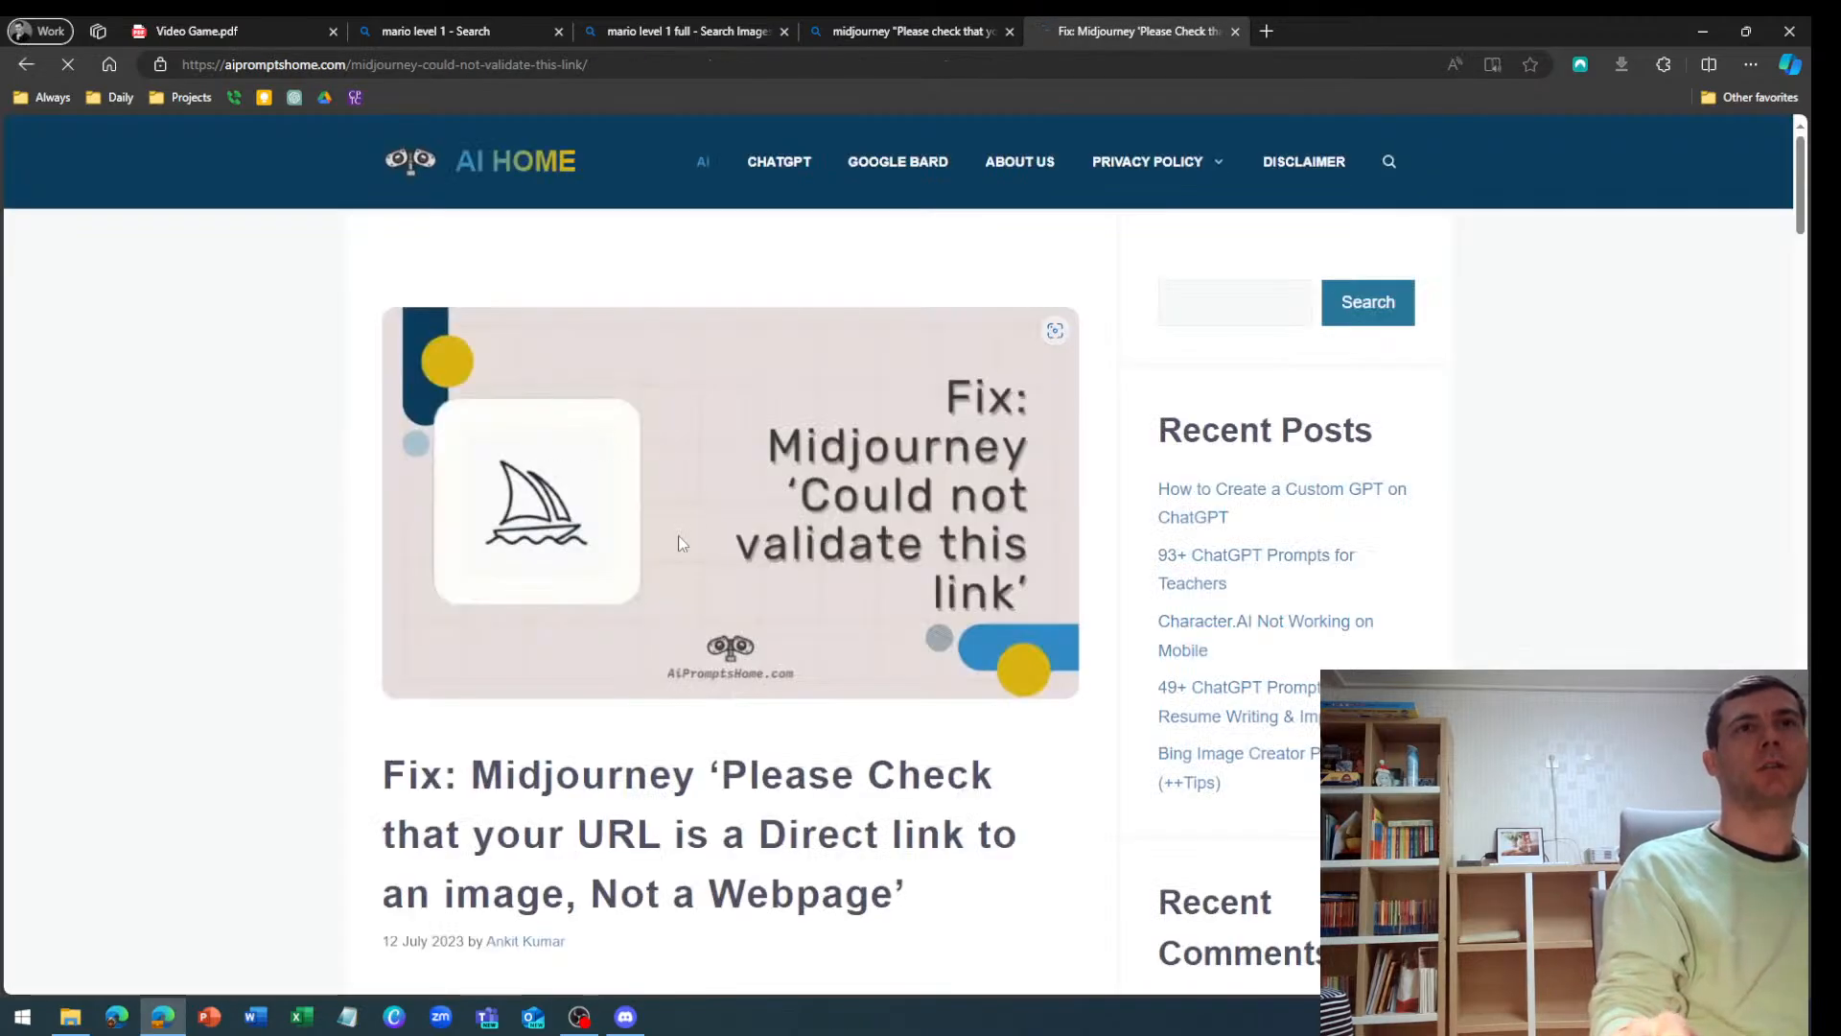
scroll(658, 525, down, 4)
scroll(658, 530, down, 9)
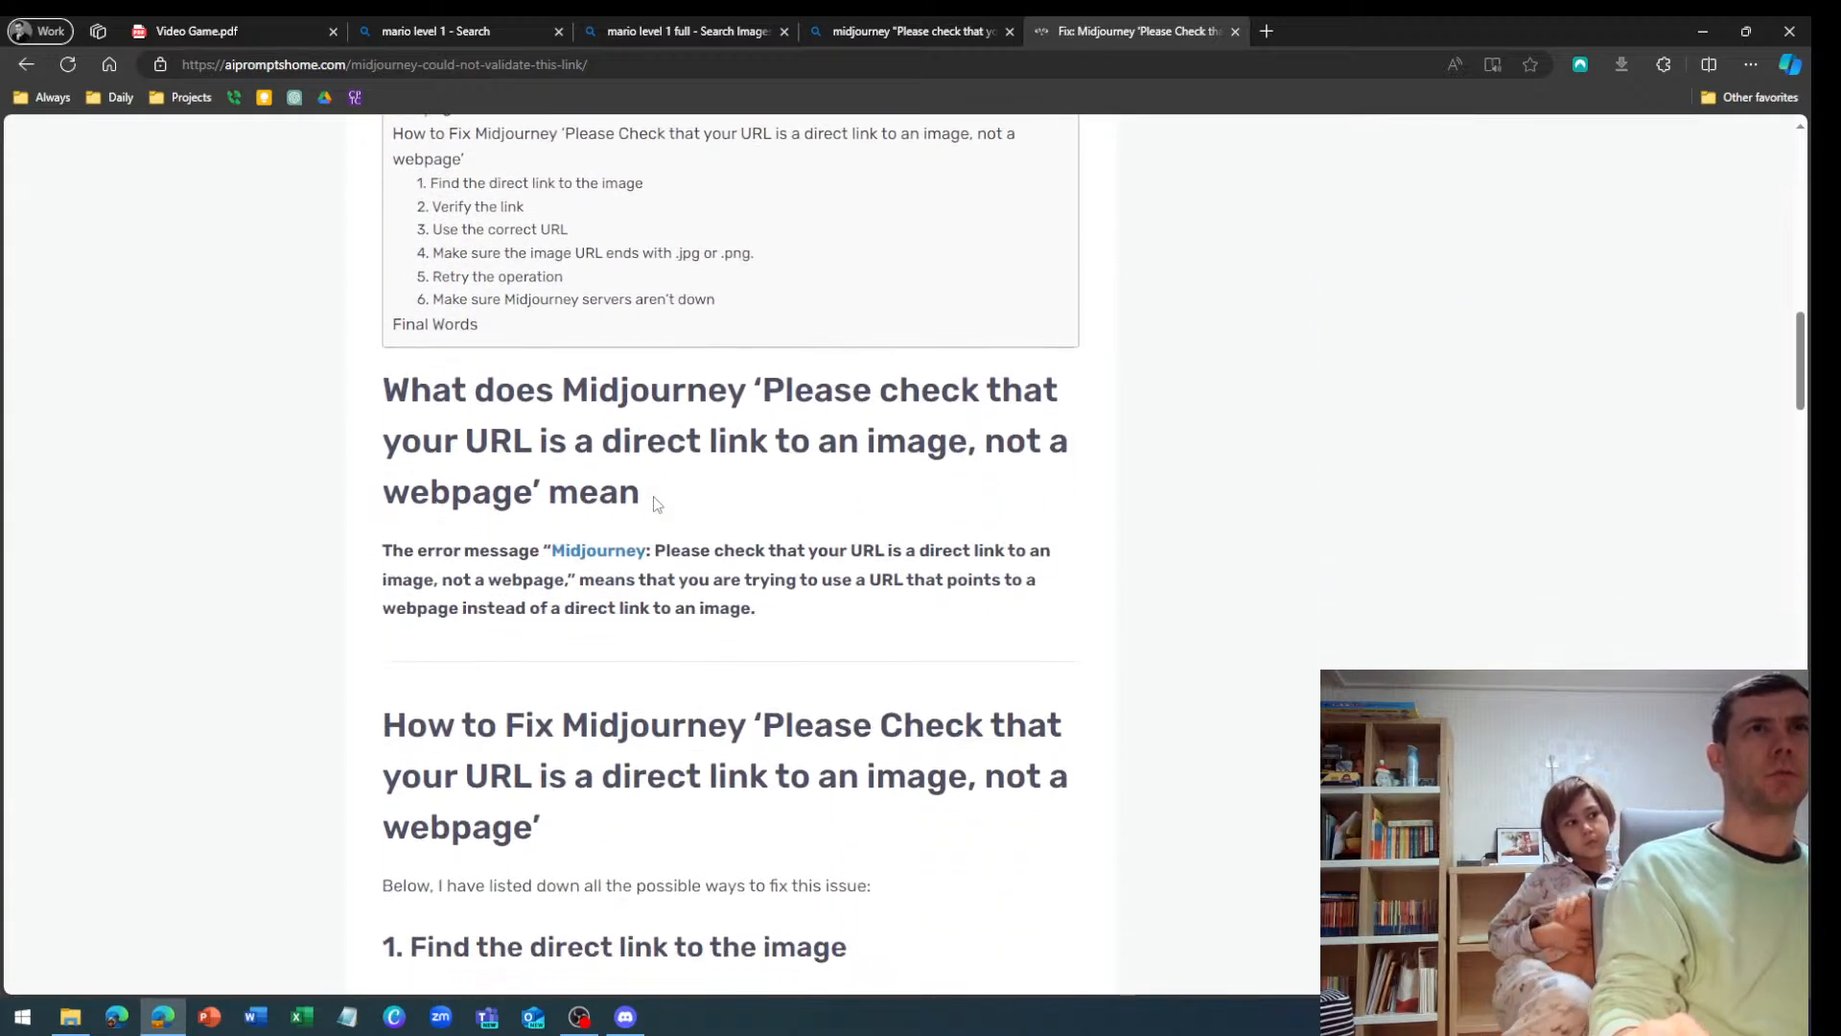
scroll(656, 503, down, 3)
scroll(655, 501, down, 8)
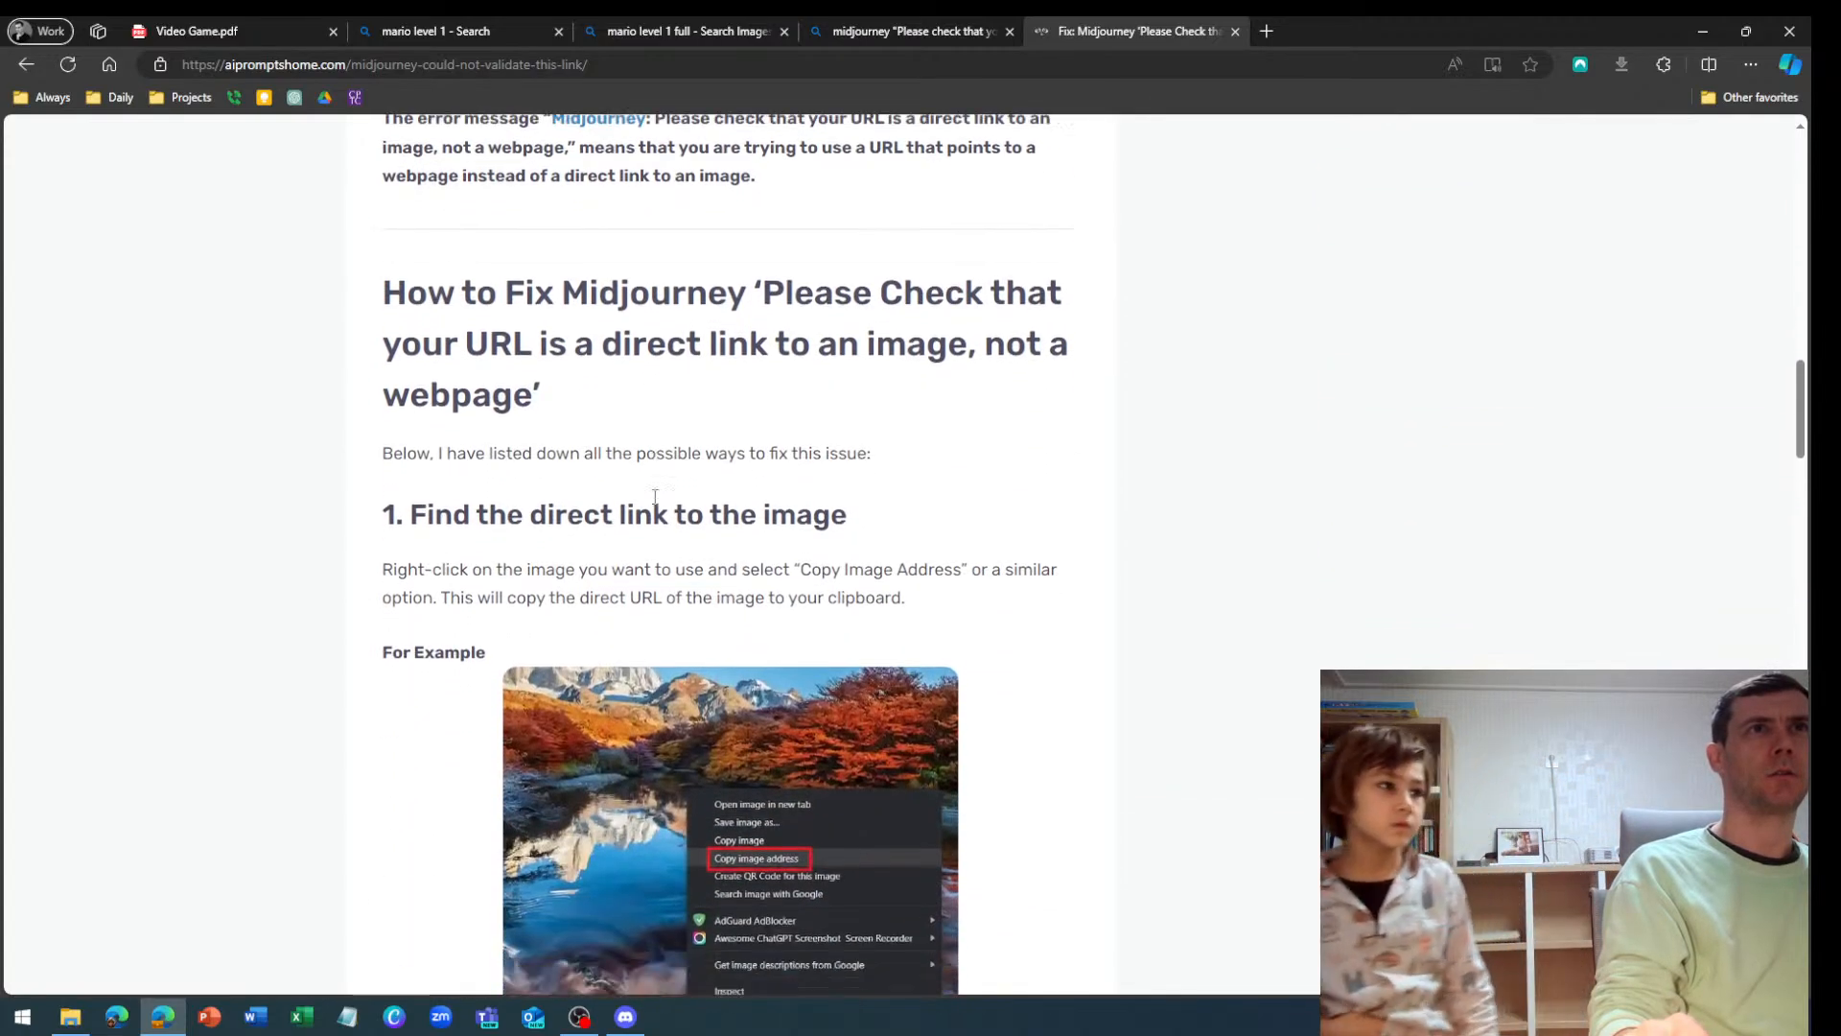
scroll(655, 496, down, 7)
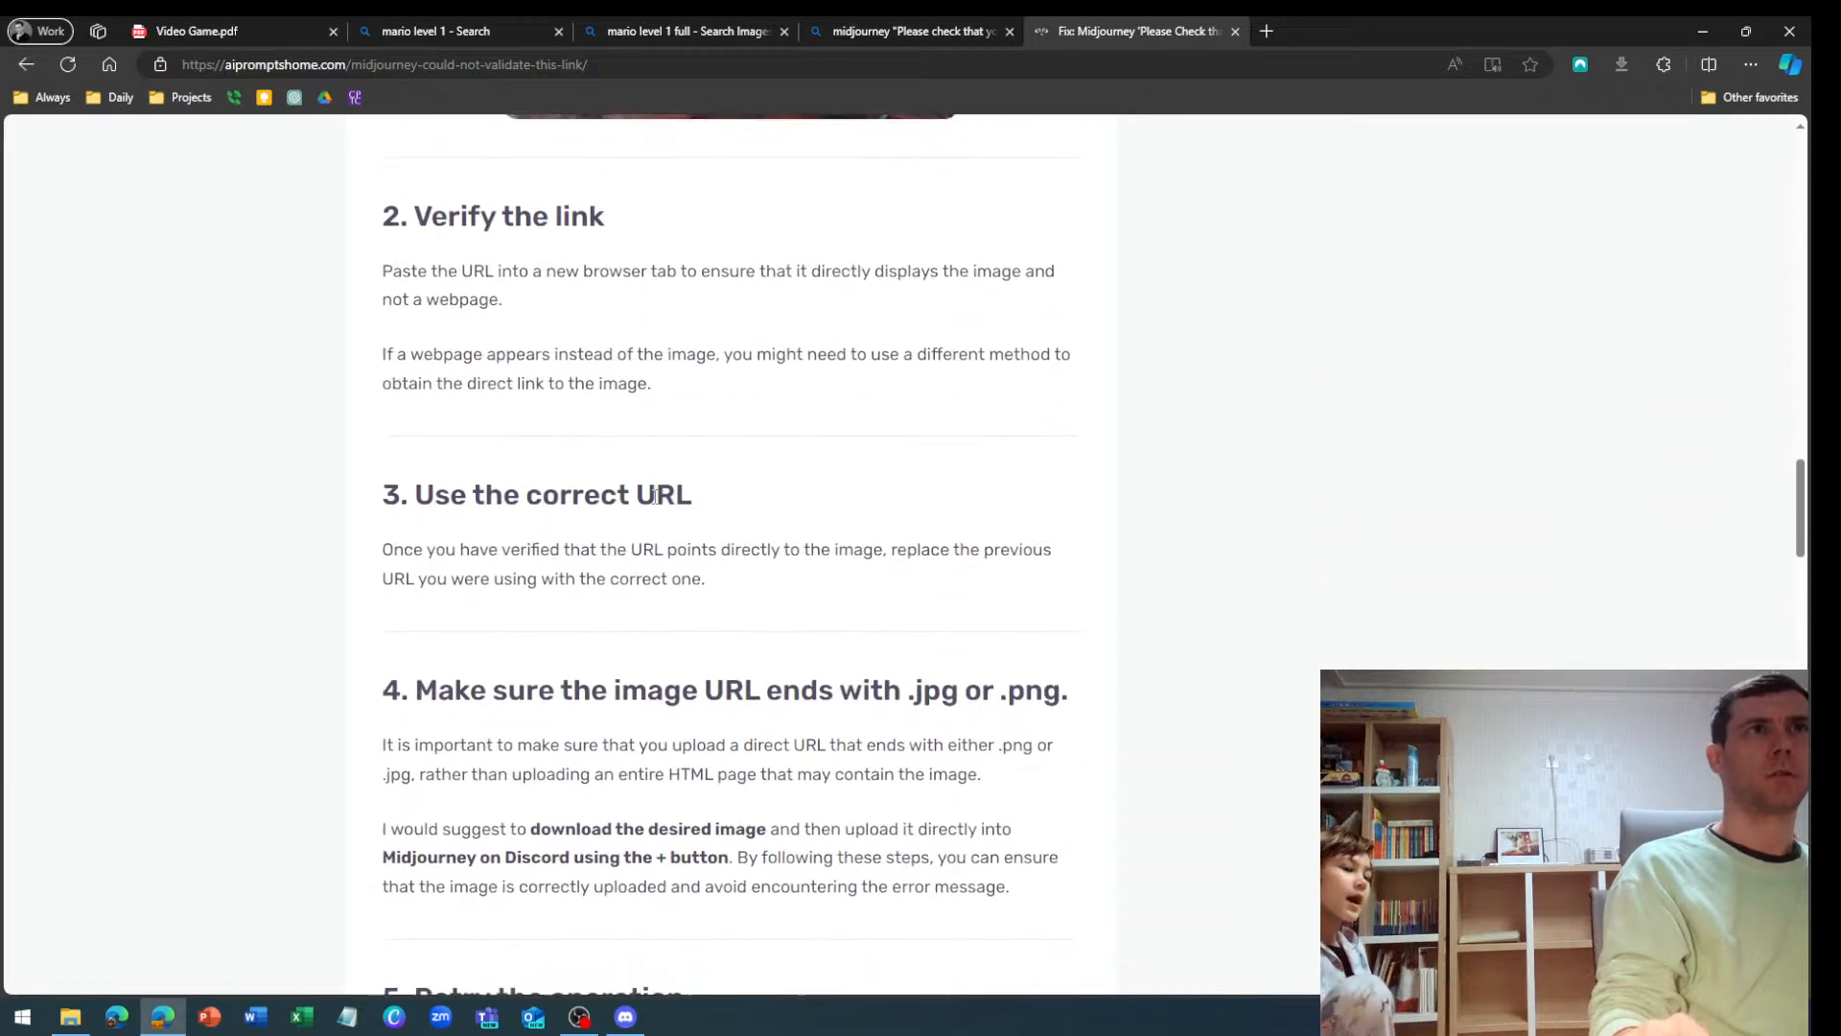
scroll(655, 496, down, 7)
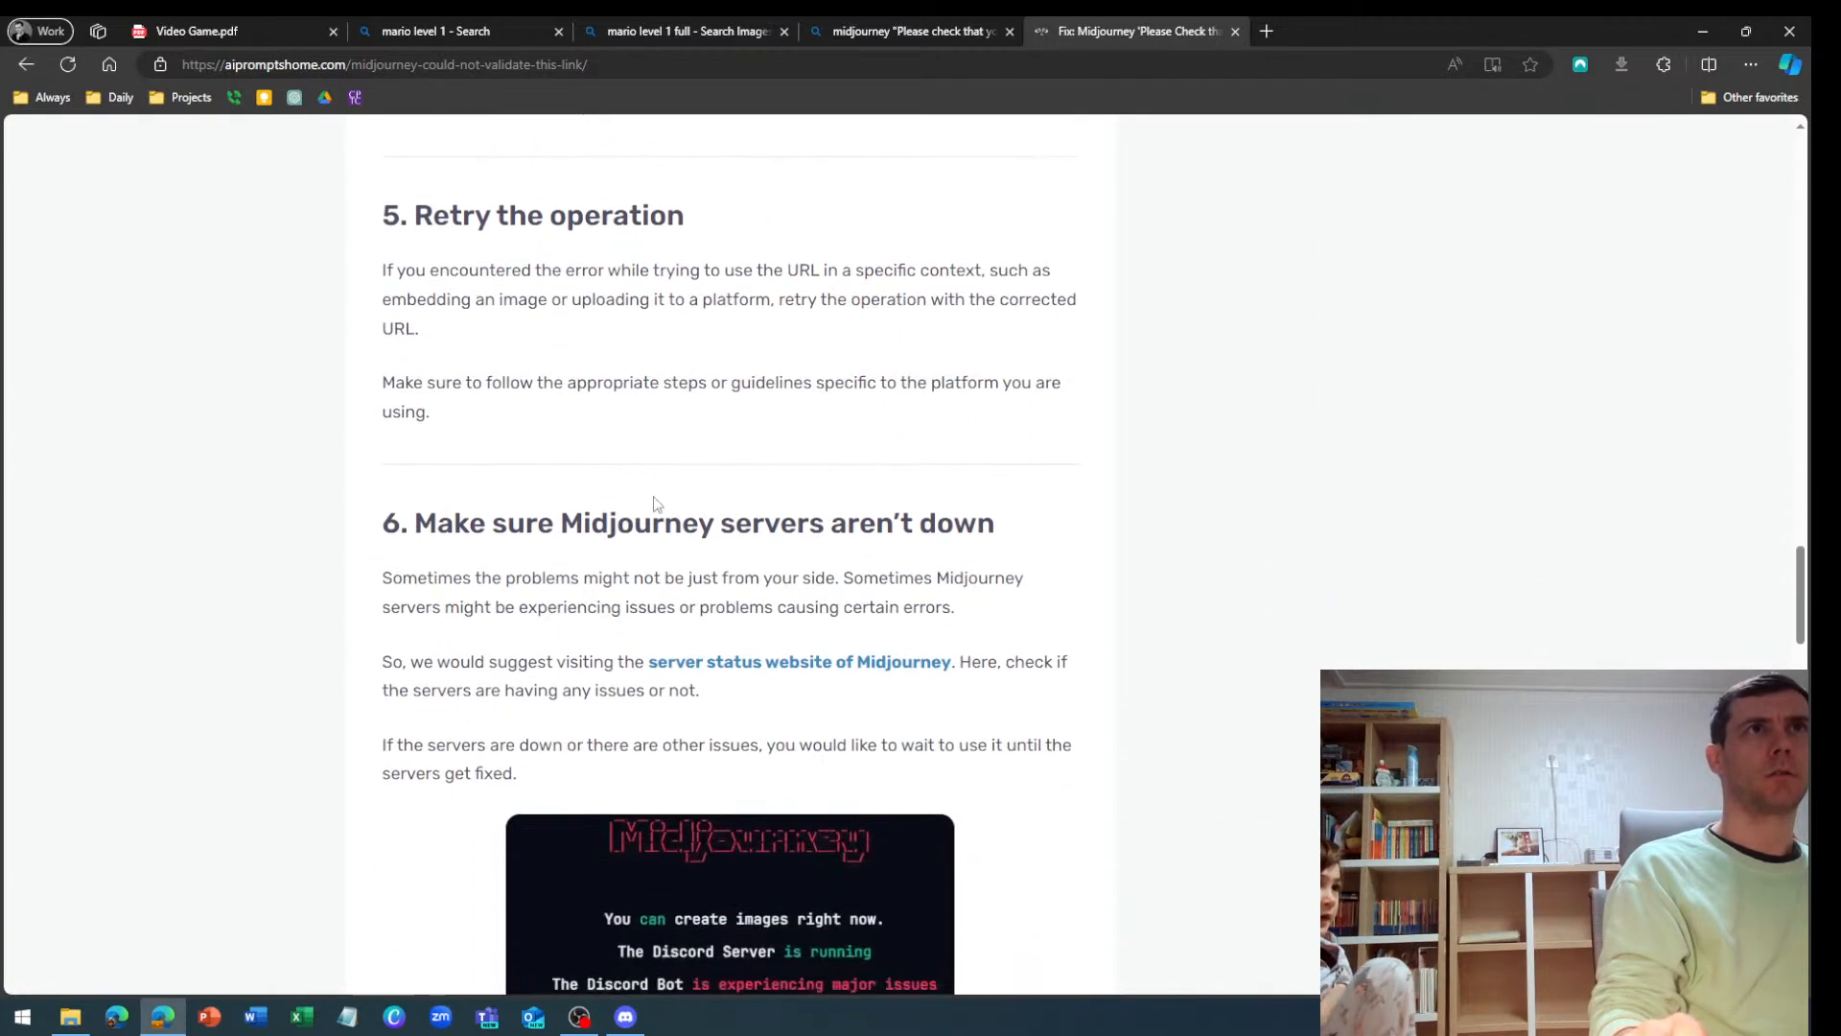
scroll(655, 501, down, 7)
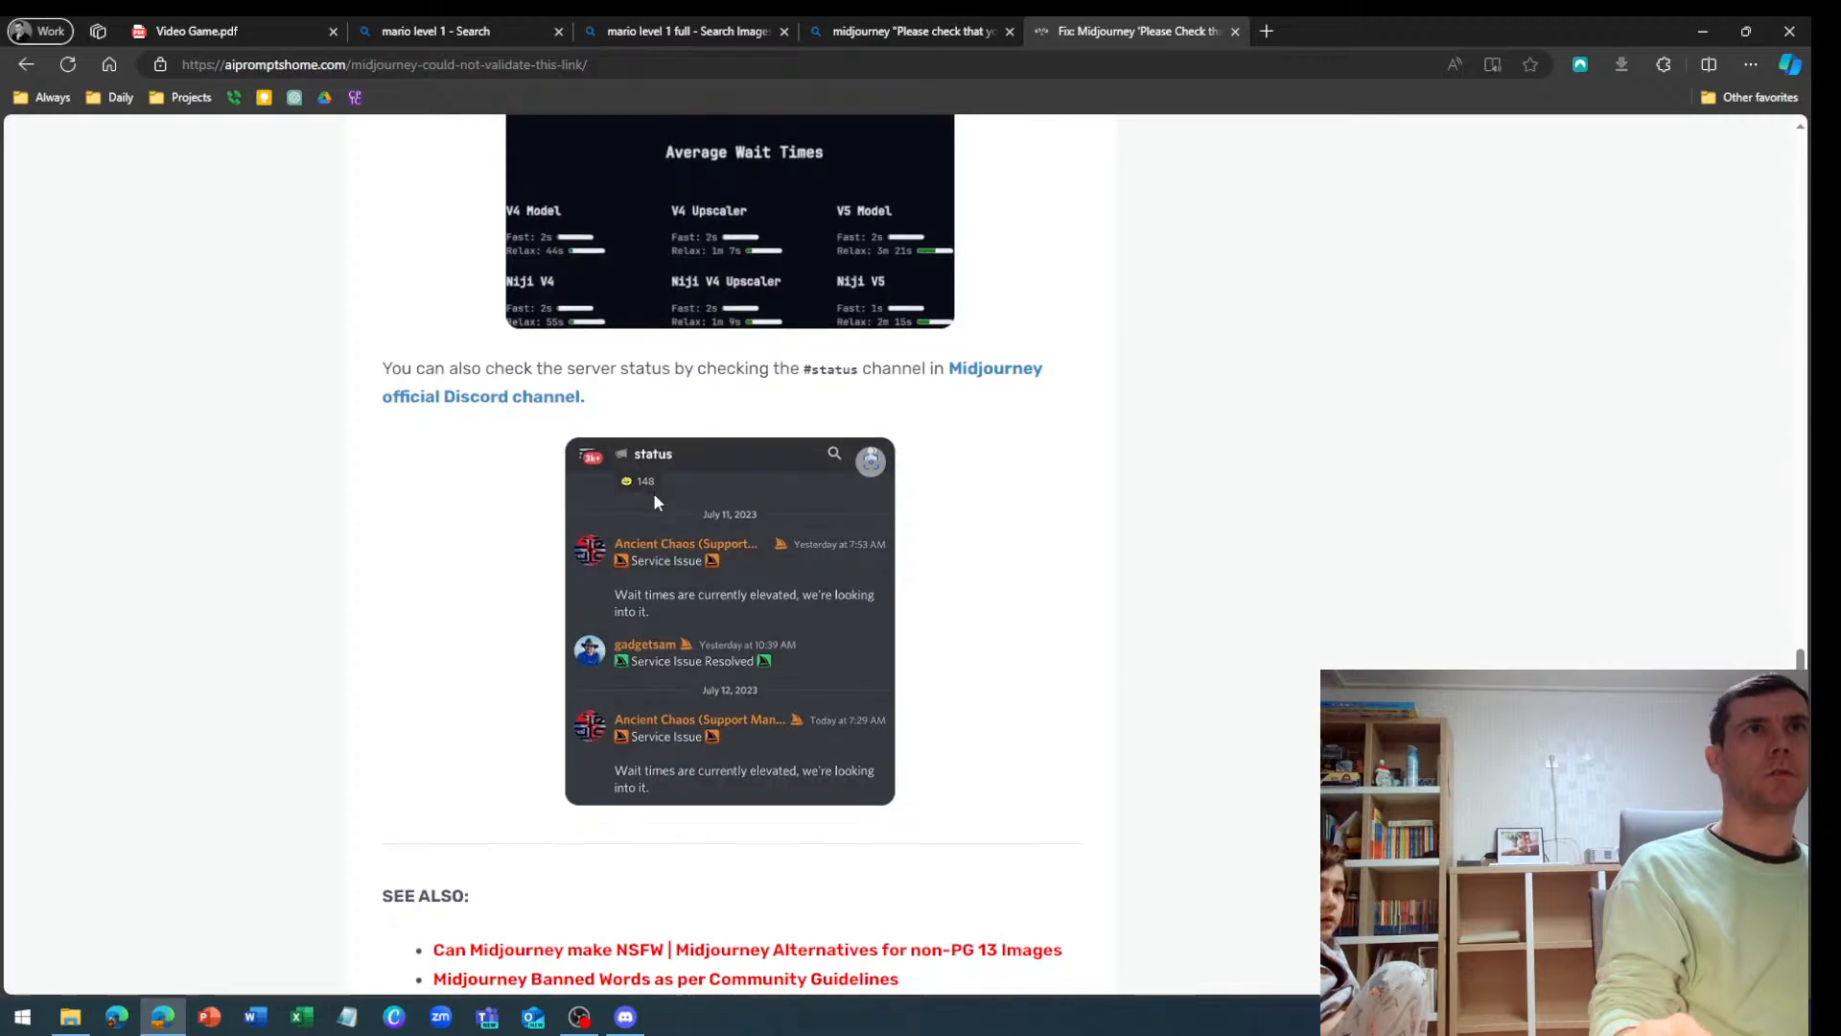
Open the Midjourney server status page linked in the article and check the service status and wait times
scroll(656, 501, up, 5)
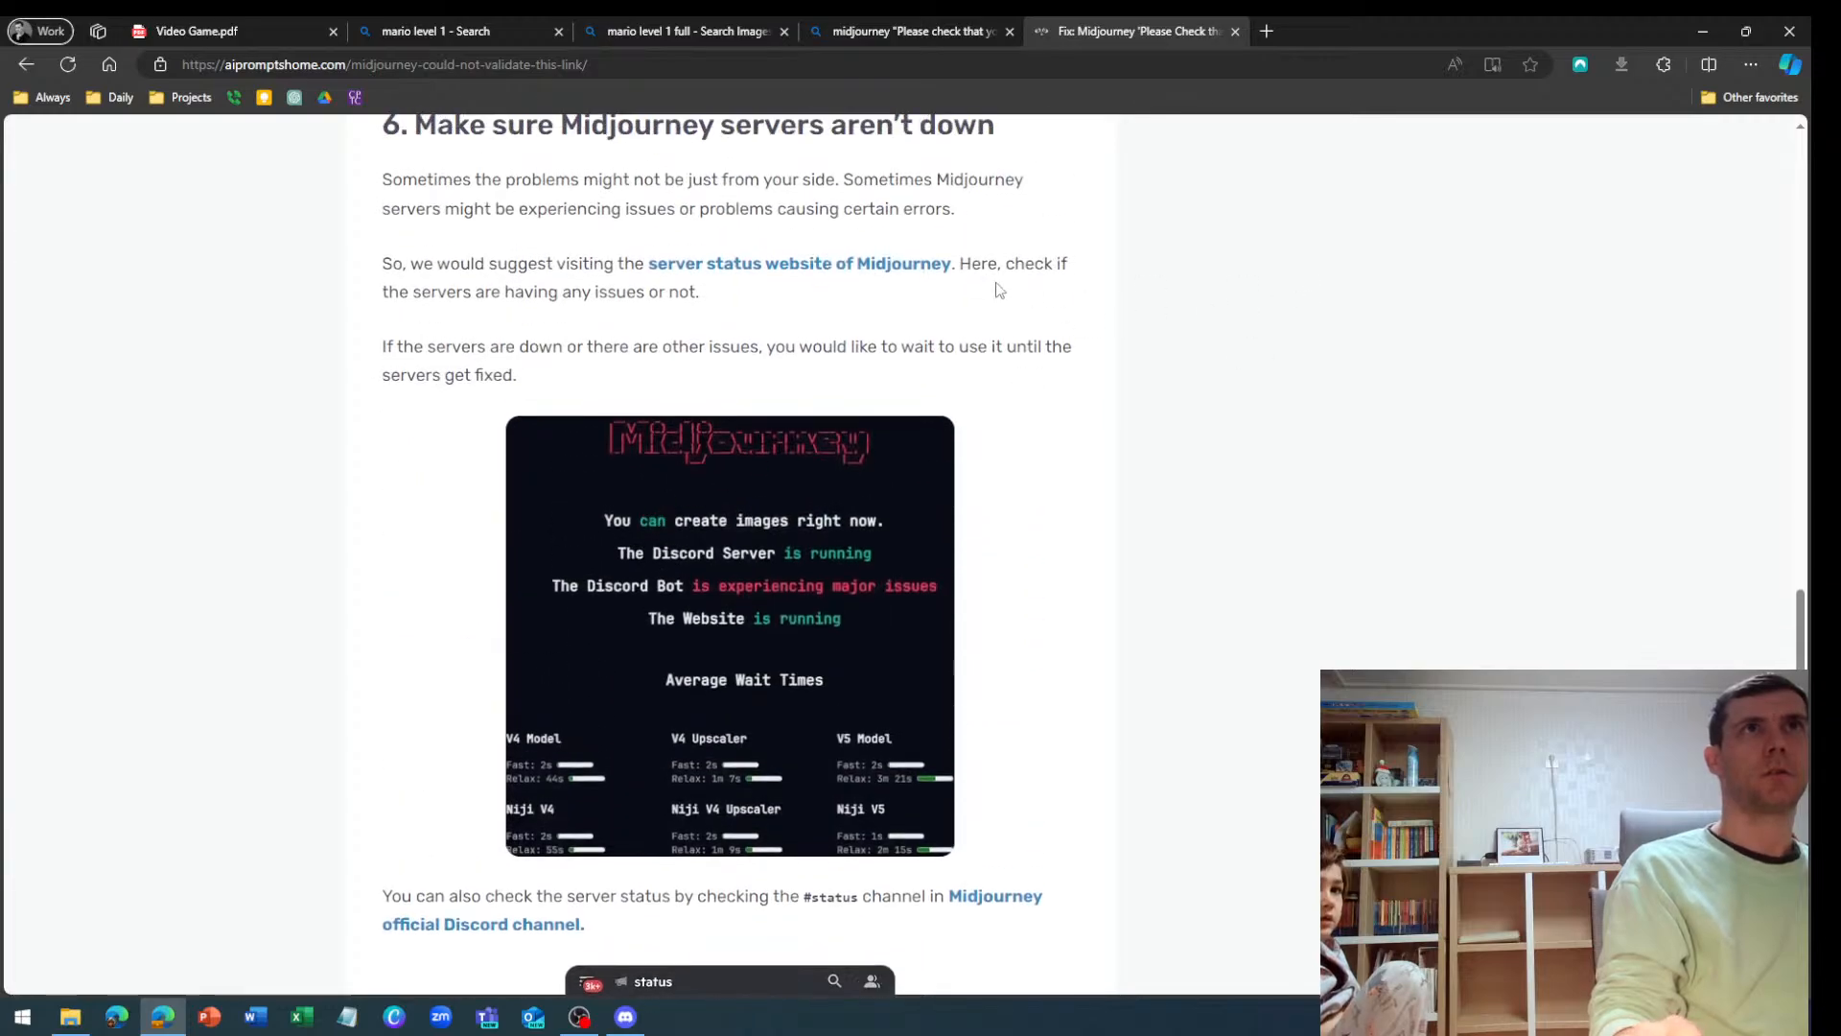
middle_click(753, 267)
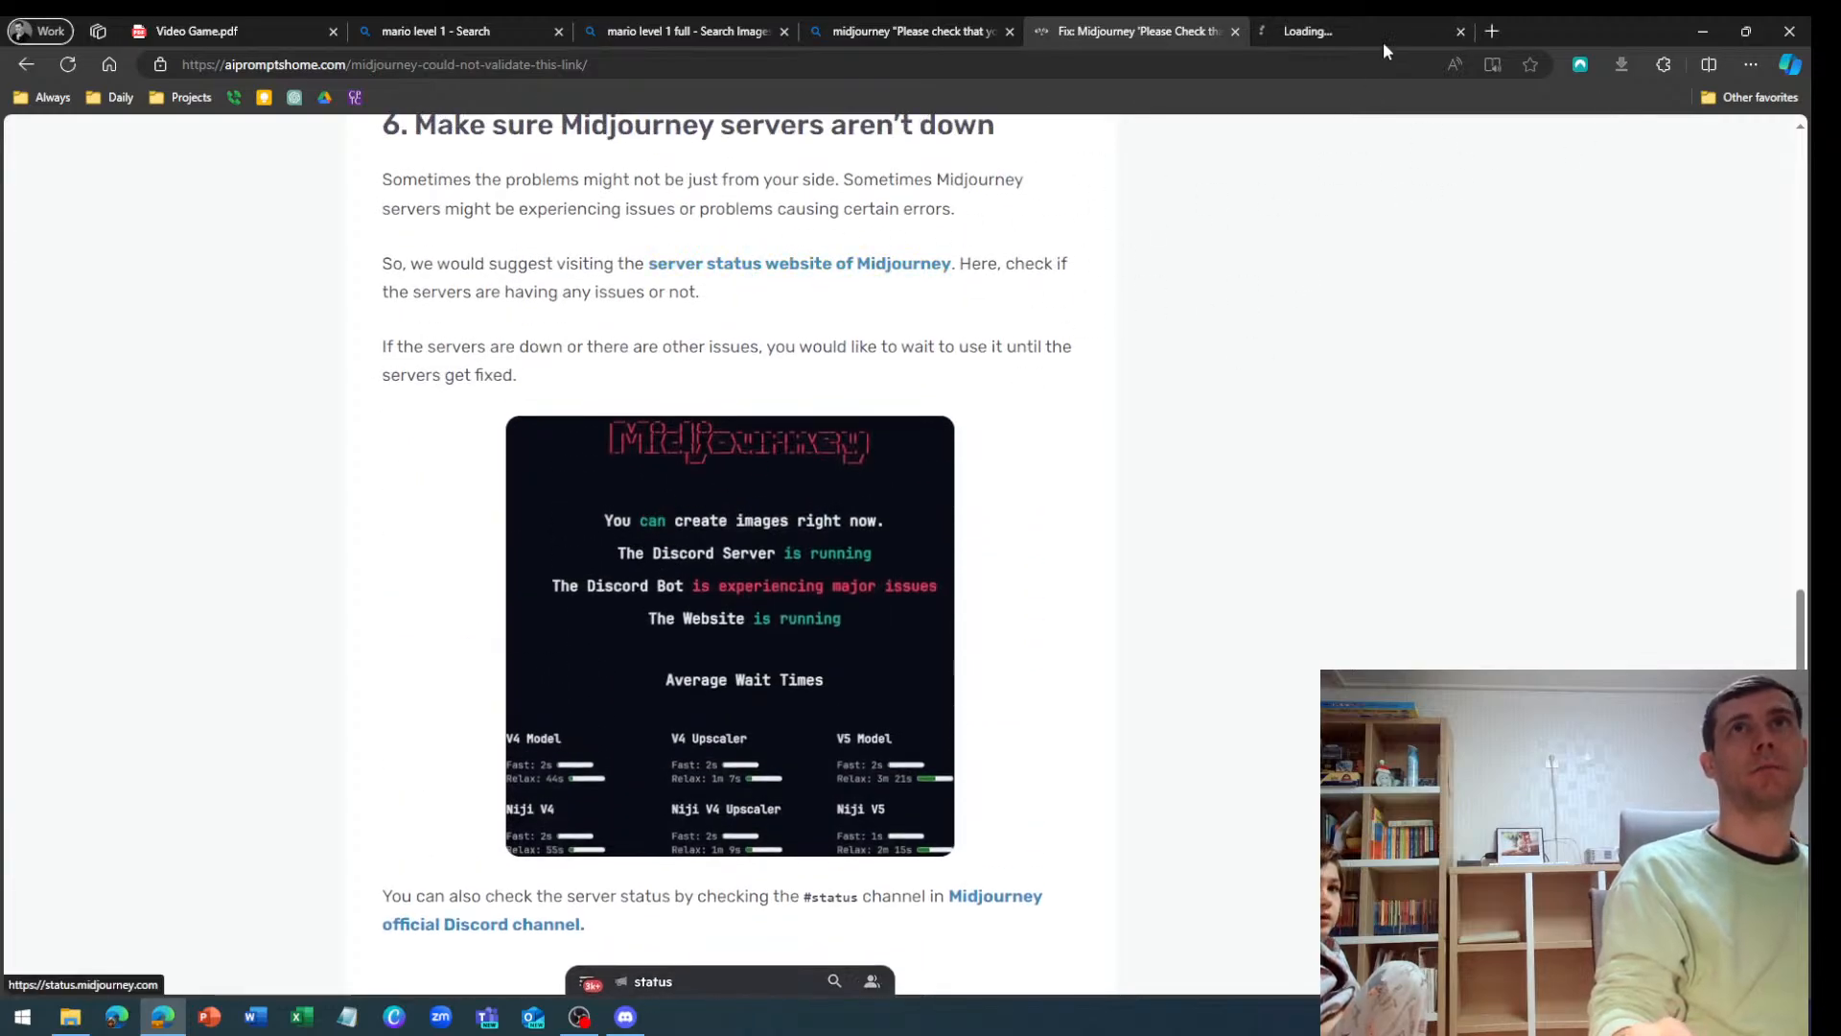
click(1383, 39)
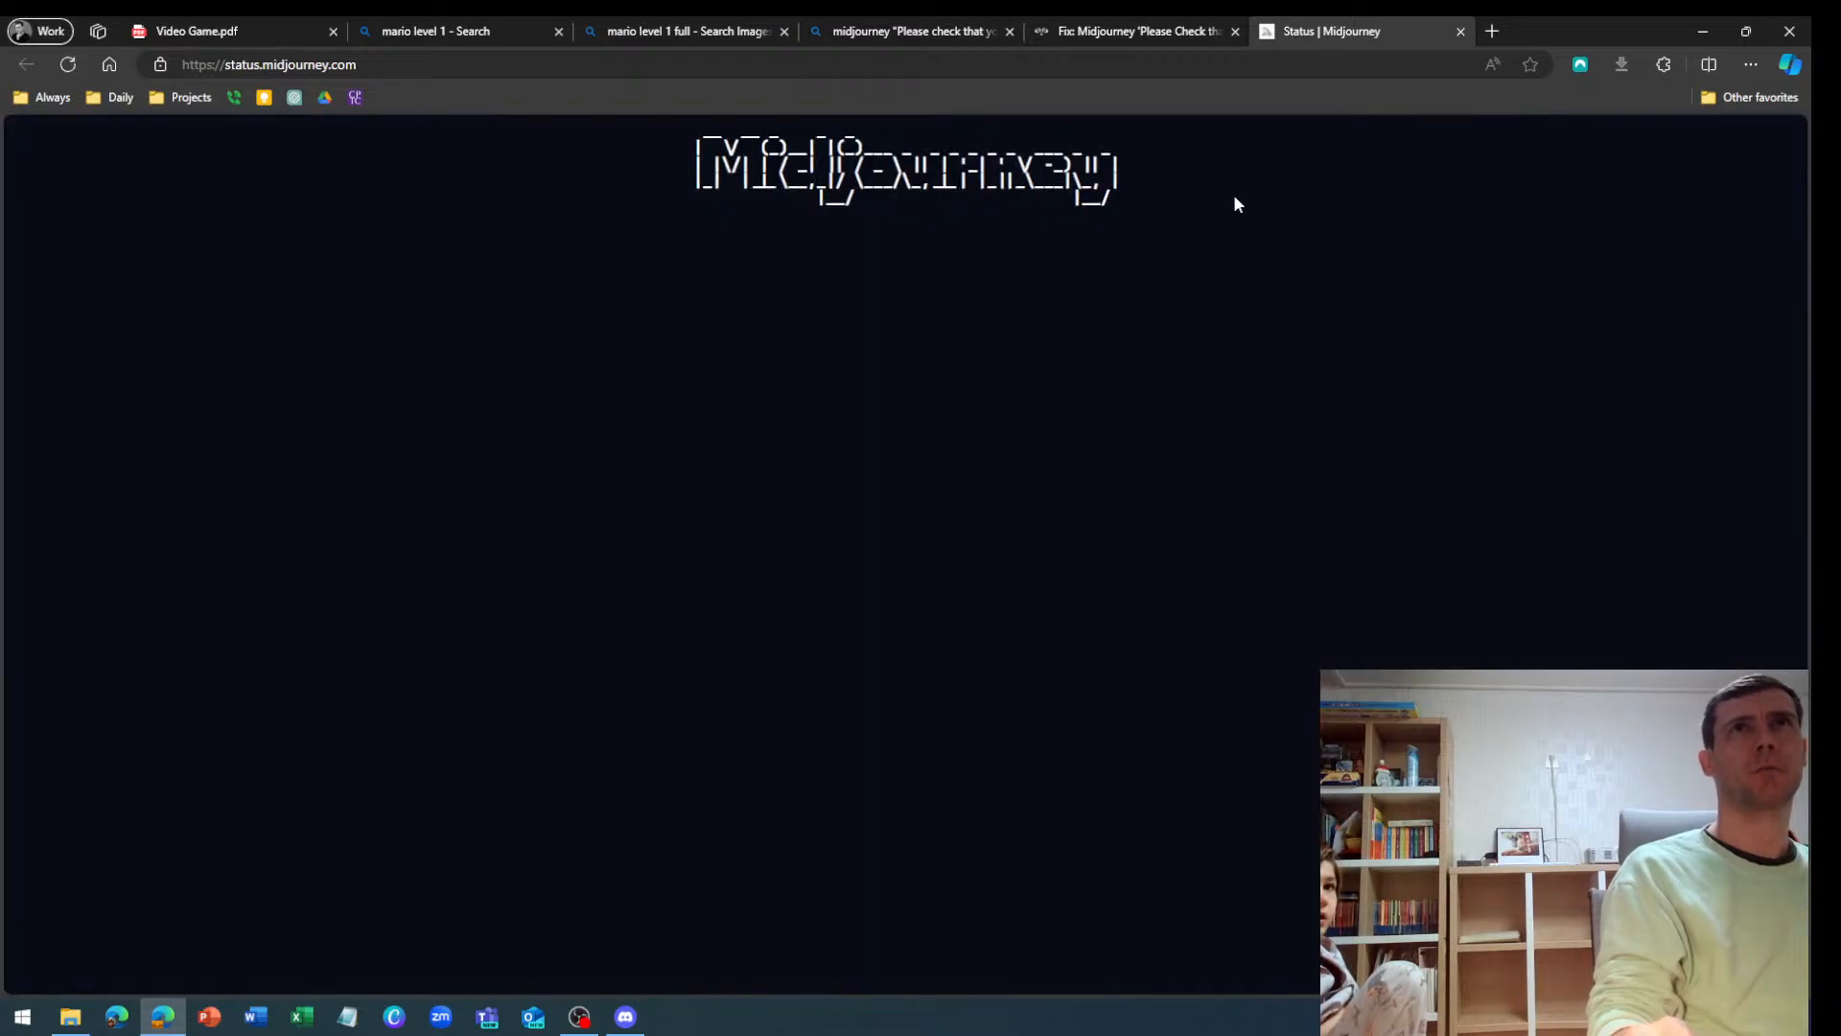
scroll(937, 287, down, 1)
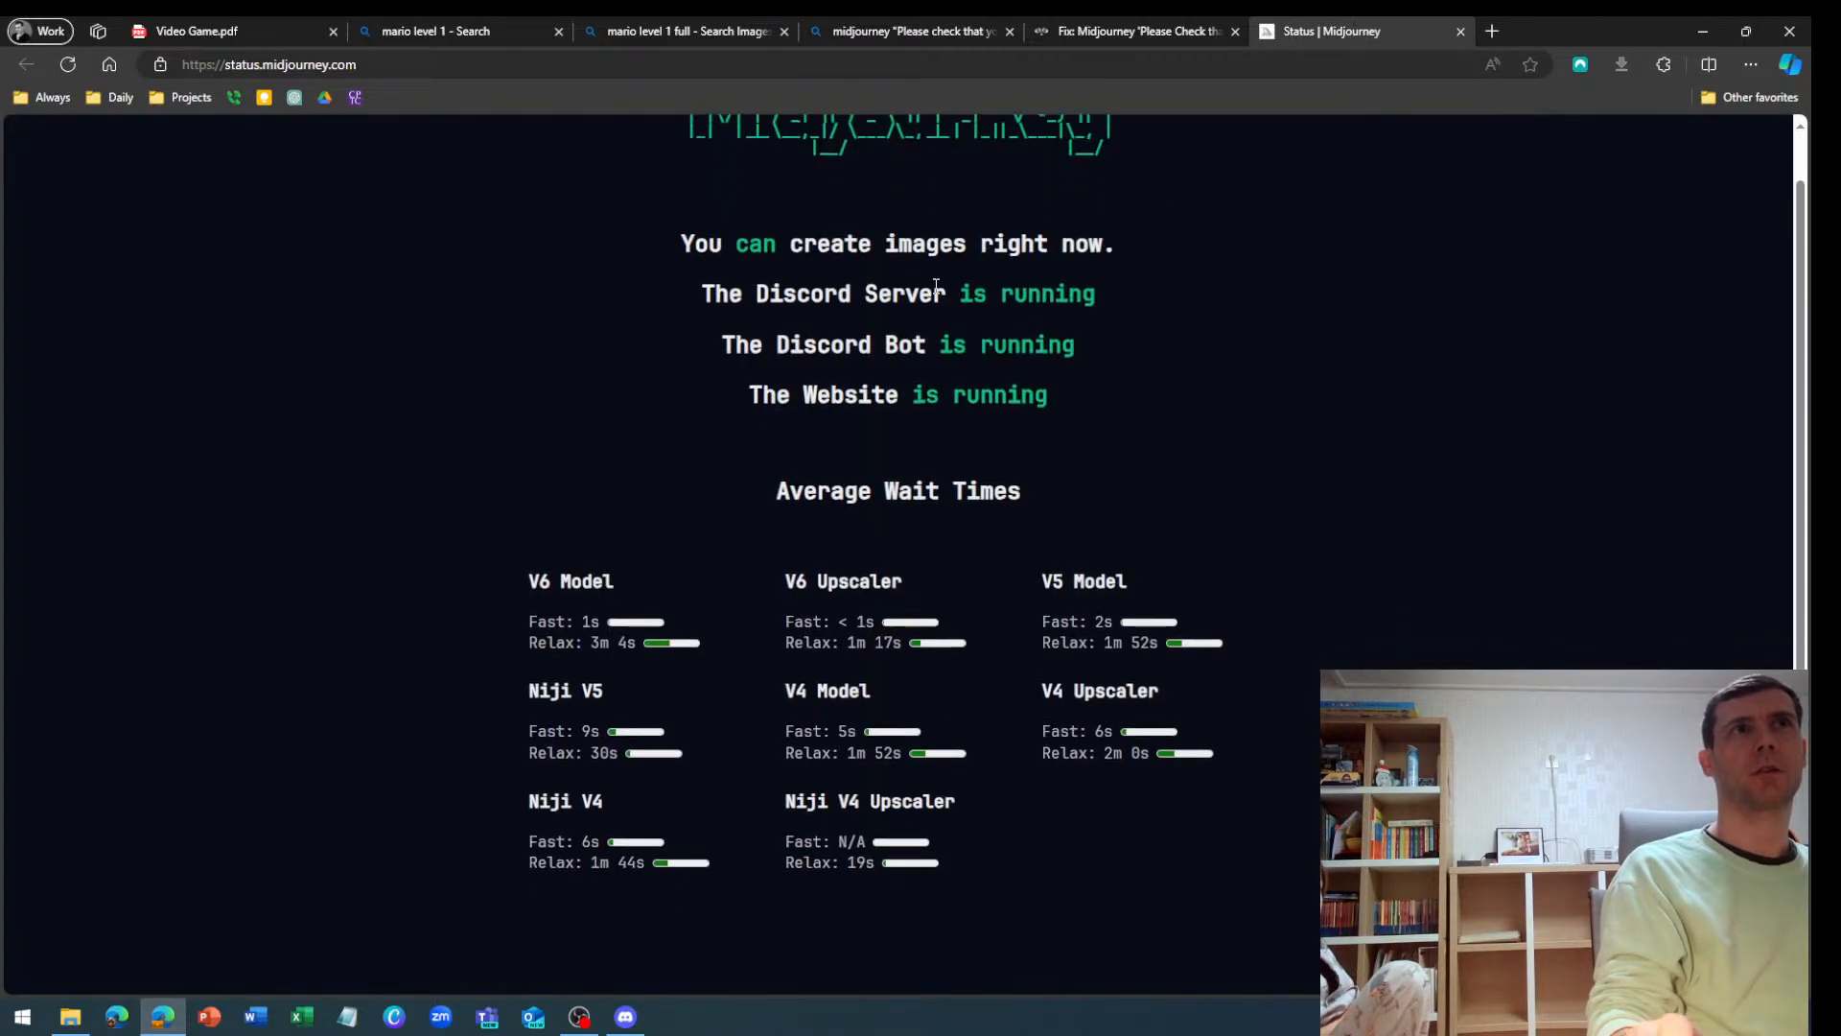
scroll(937, 287, up, 1)
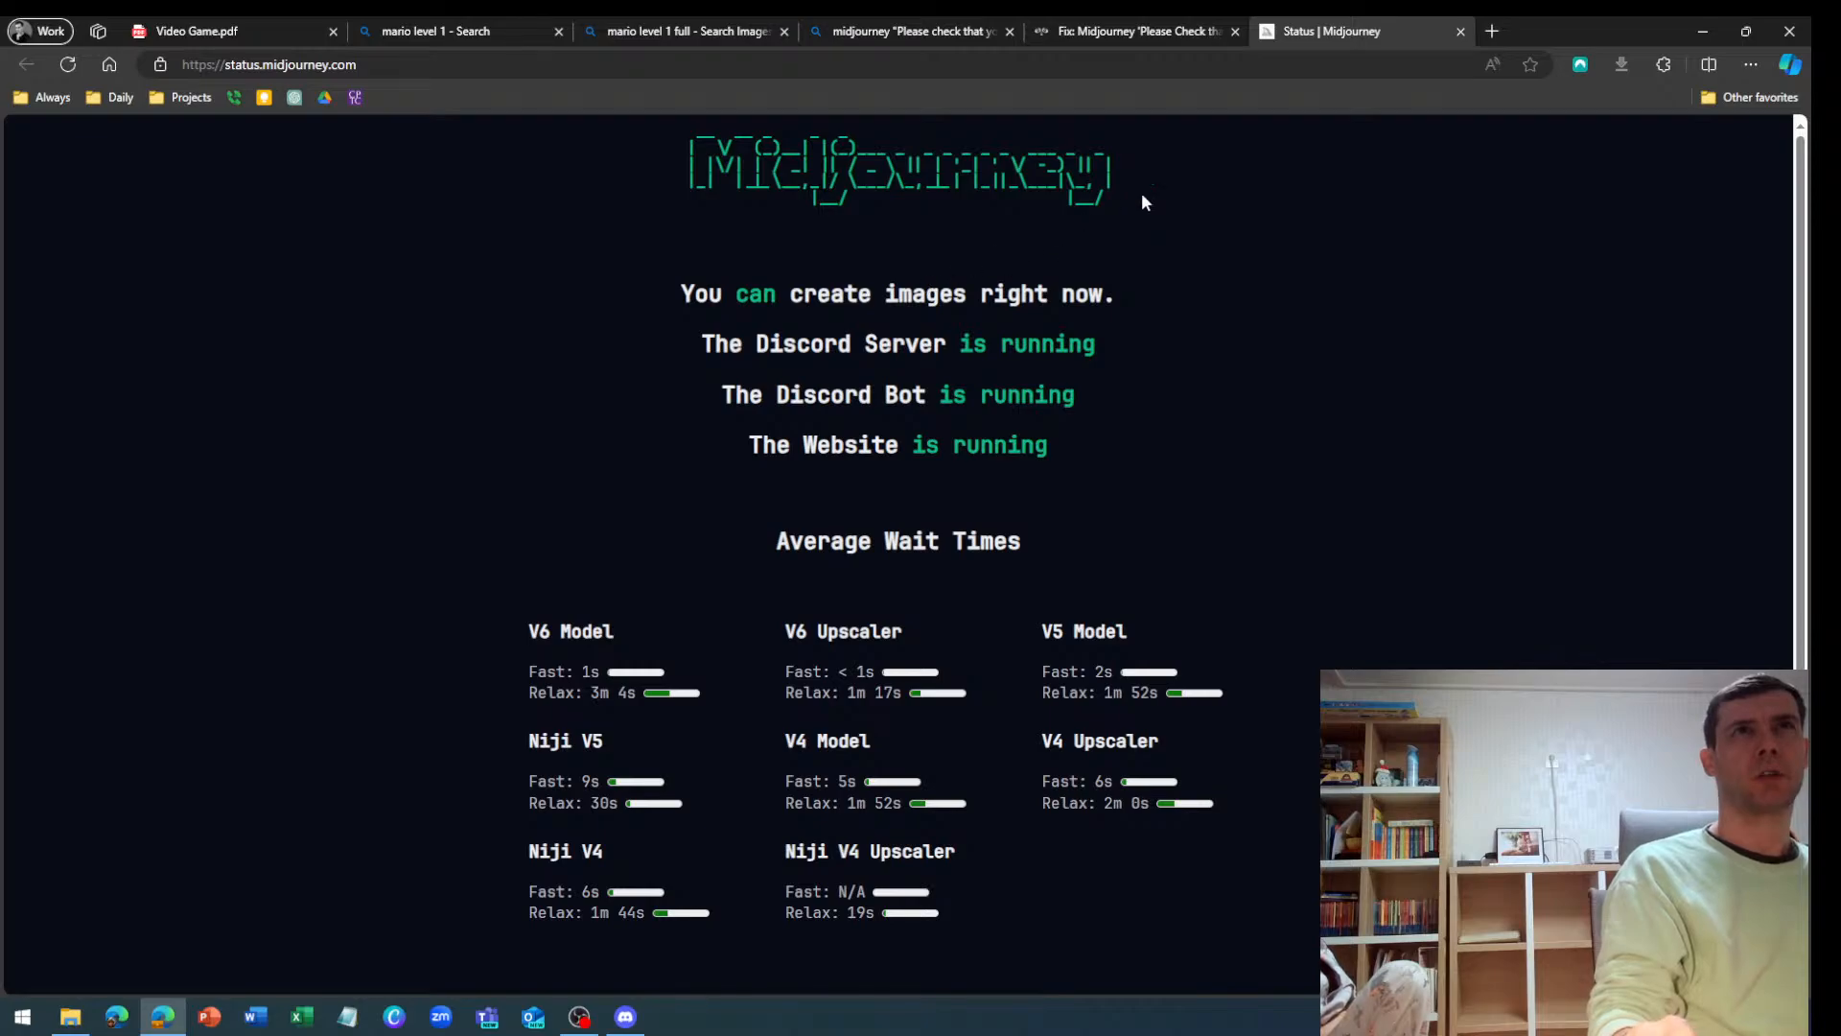
Return to Discord, open the image link from the failed prompt in the browser and copy its full .jpg address
click(1695, 27)
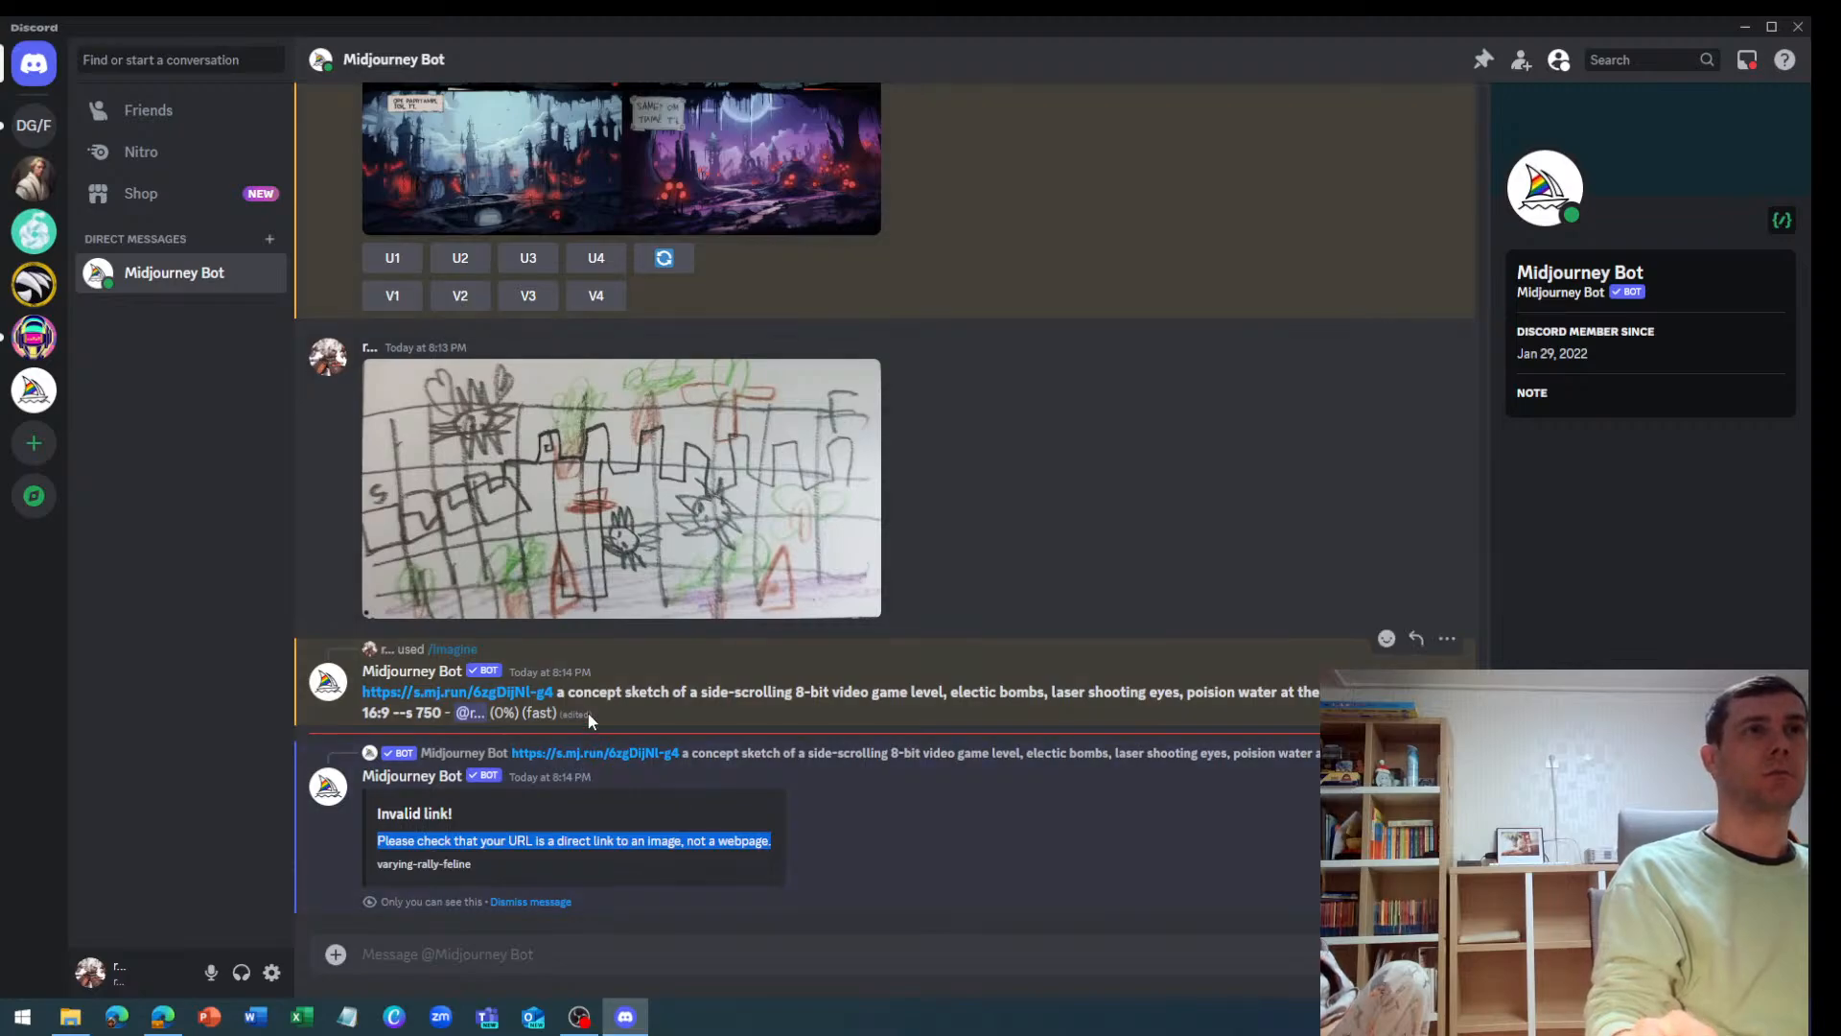
click(431, 690)
click(1050, 607)
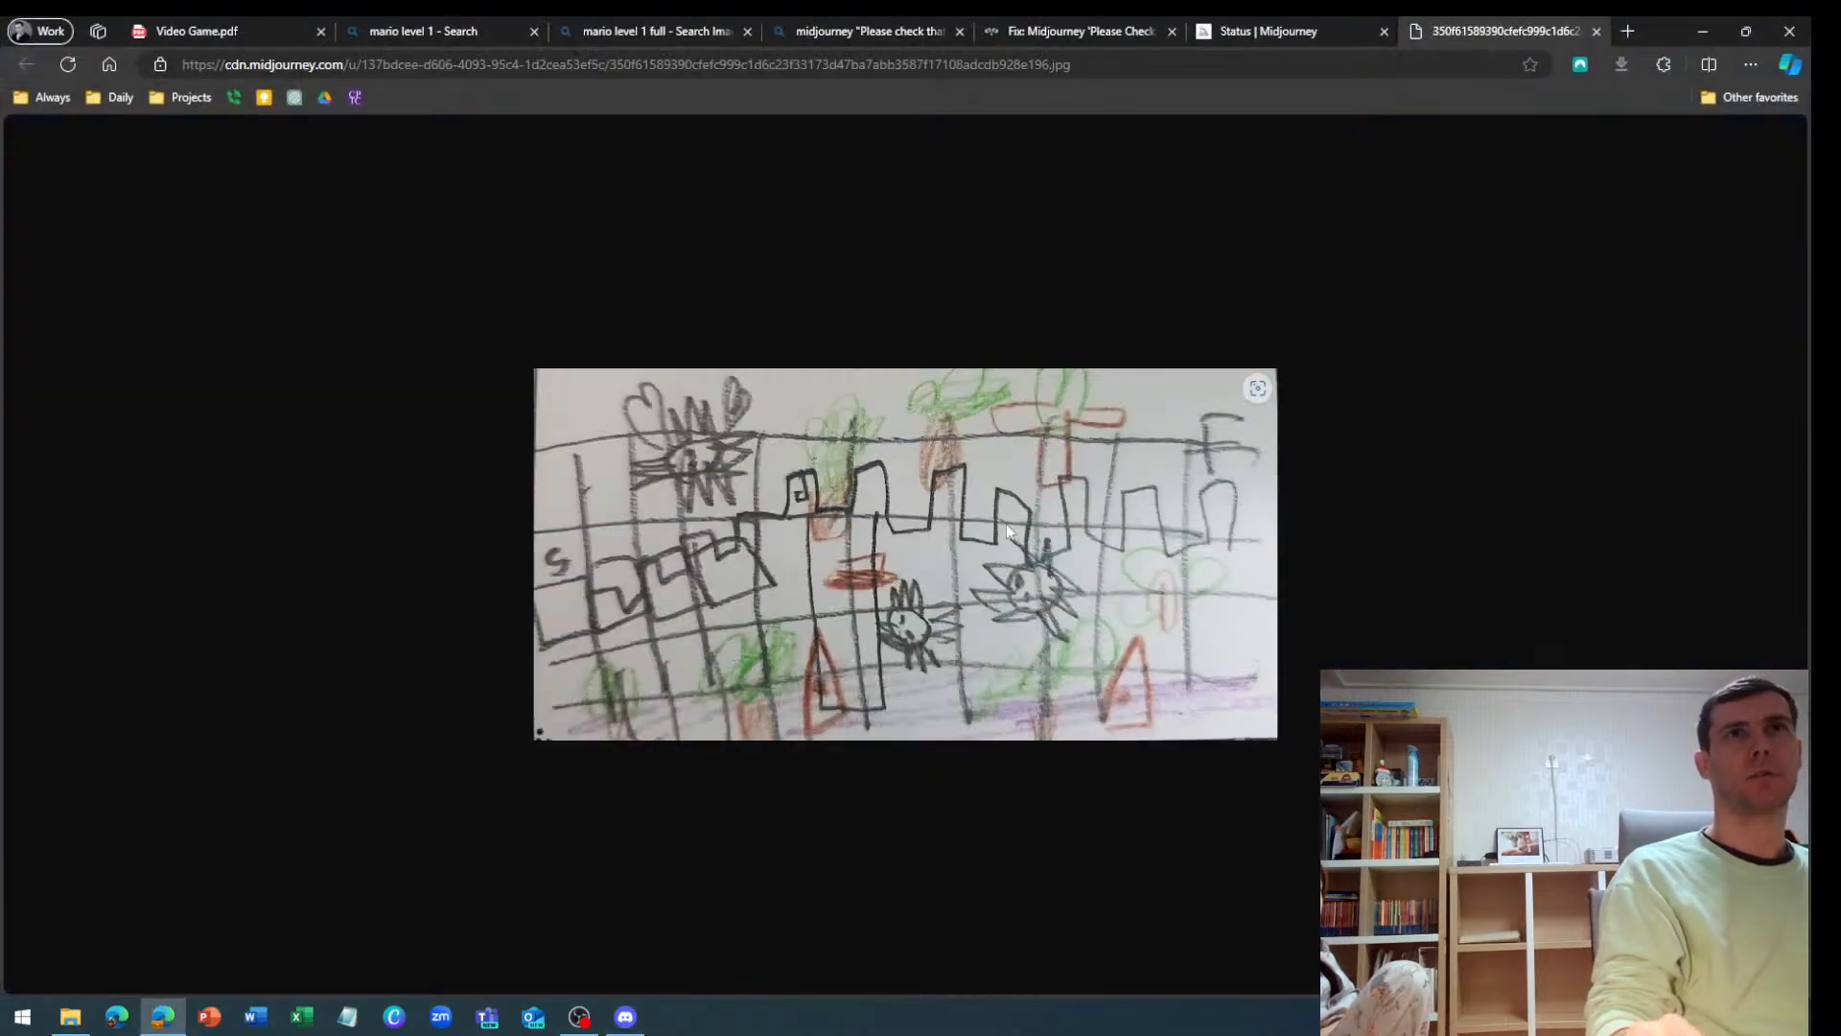
click(1068, 67)
key(ctrl+c)
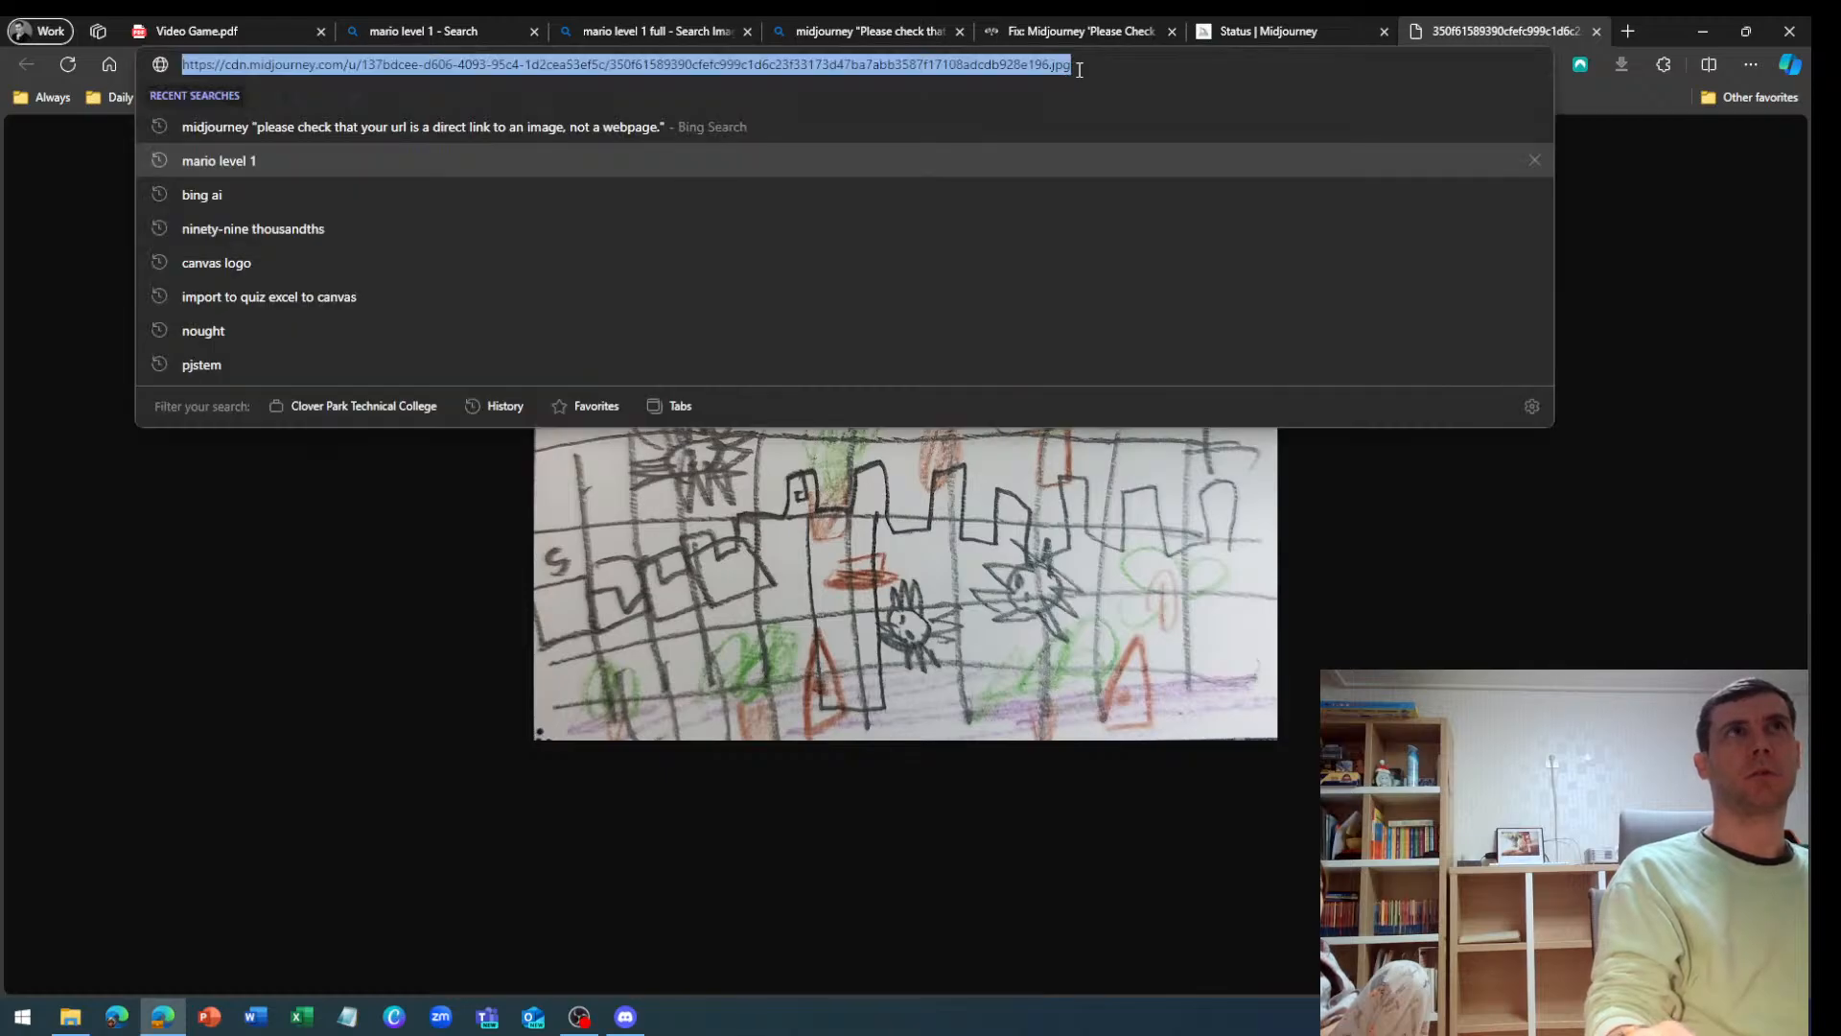
Back in Discord, submit an /imagine prompt combining the copied image URL with the failed prompt's description and its --ar 16:9 --s 750 parameters
click(1702, 31)
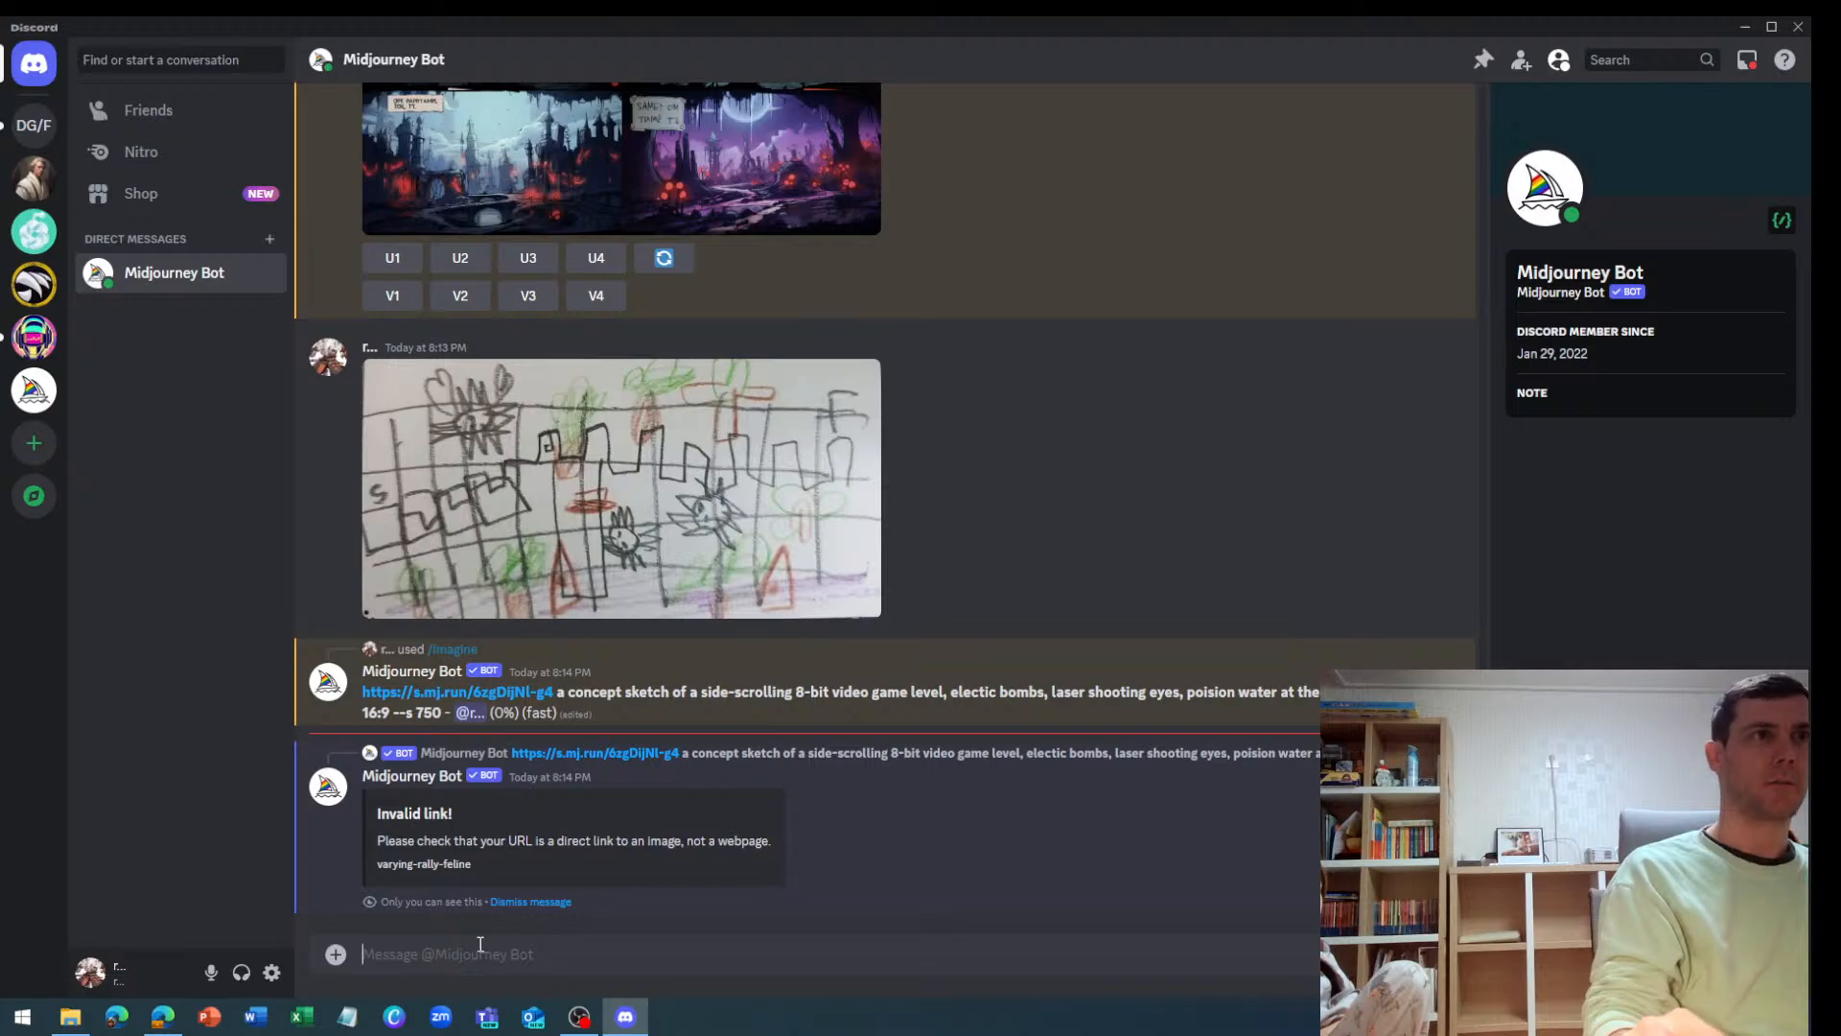
text(/im)
key(Tab)
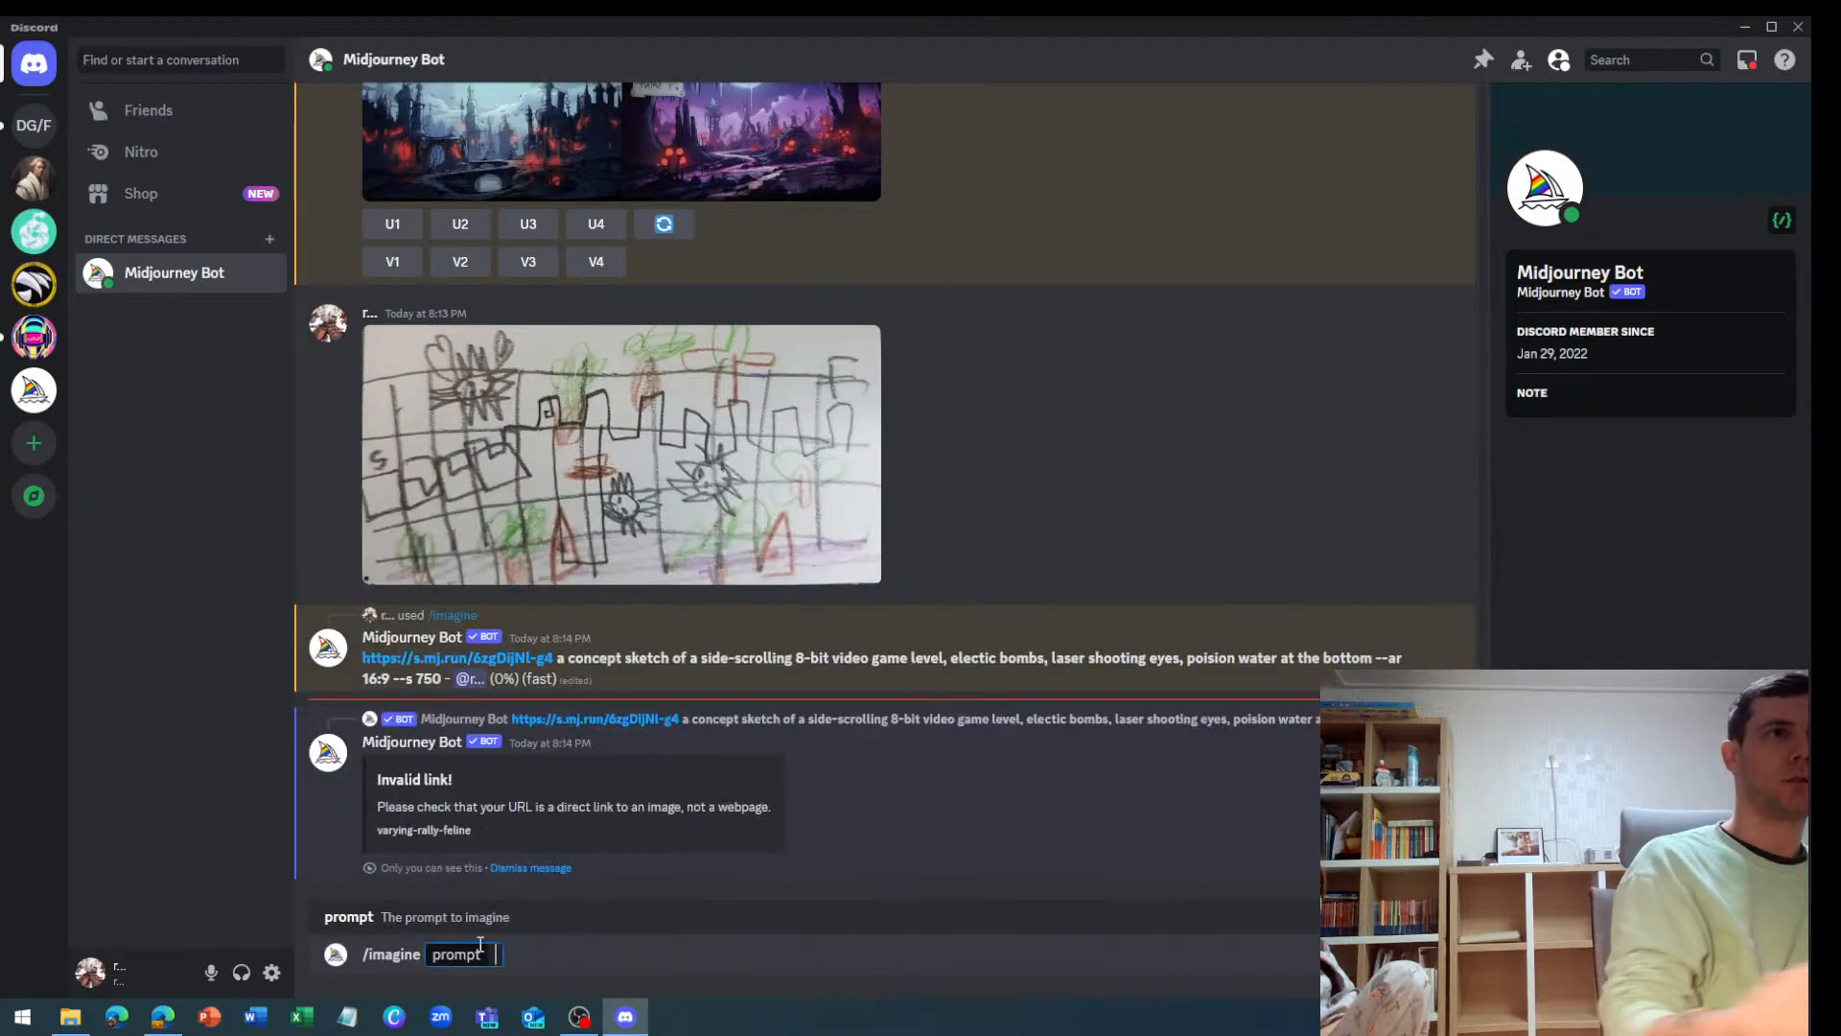
key(ctrl+v)
drag(556, 610, 444, 631)
key(ctrl+c)
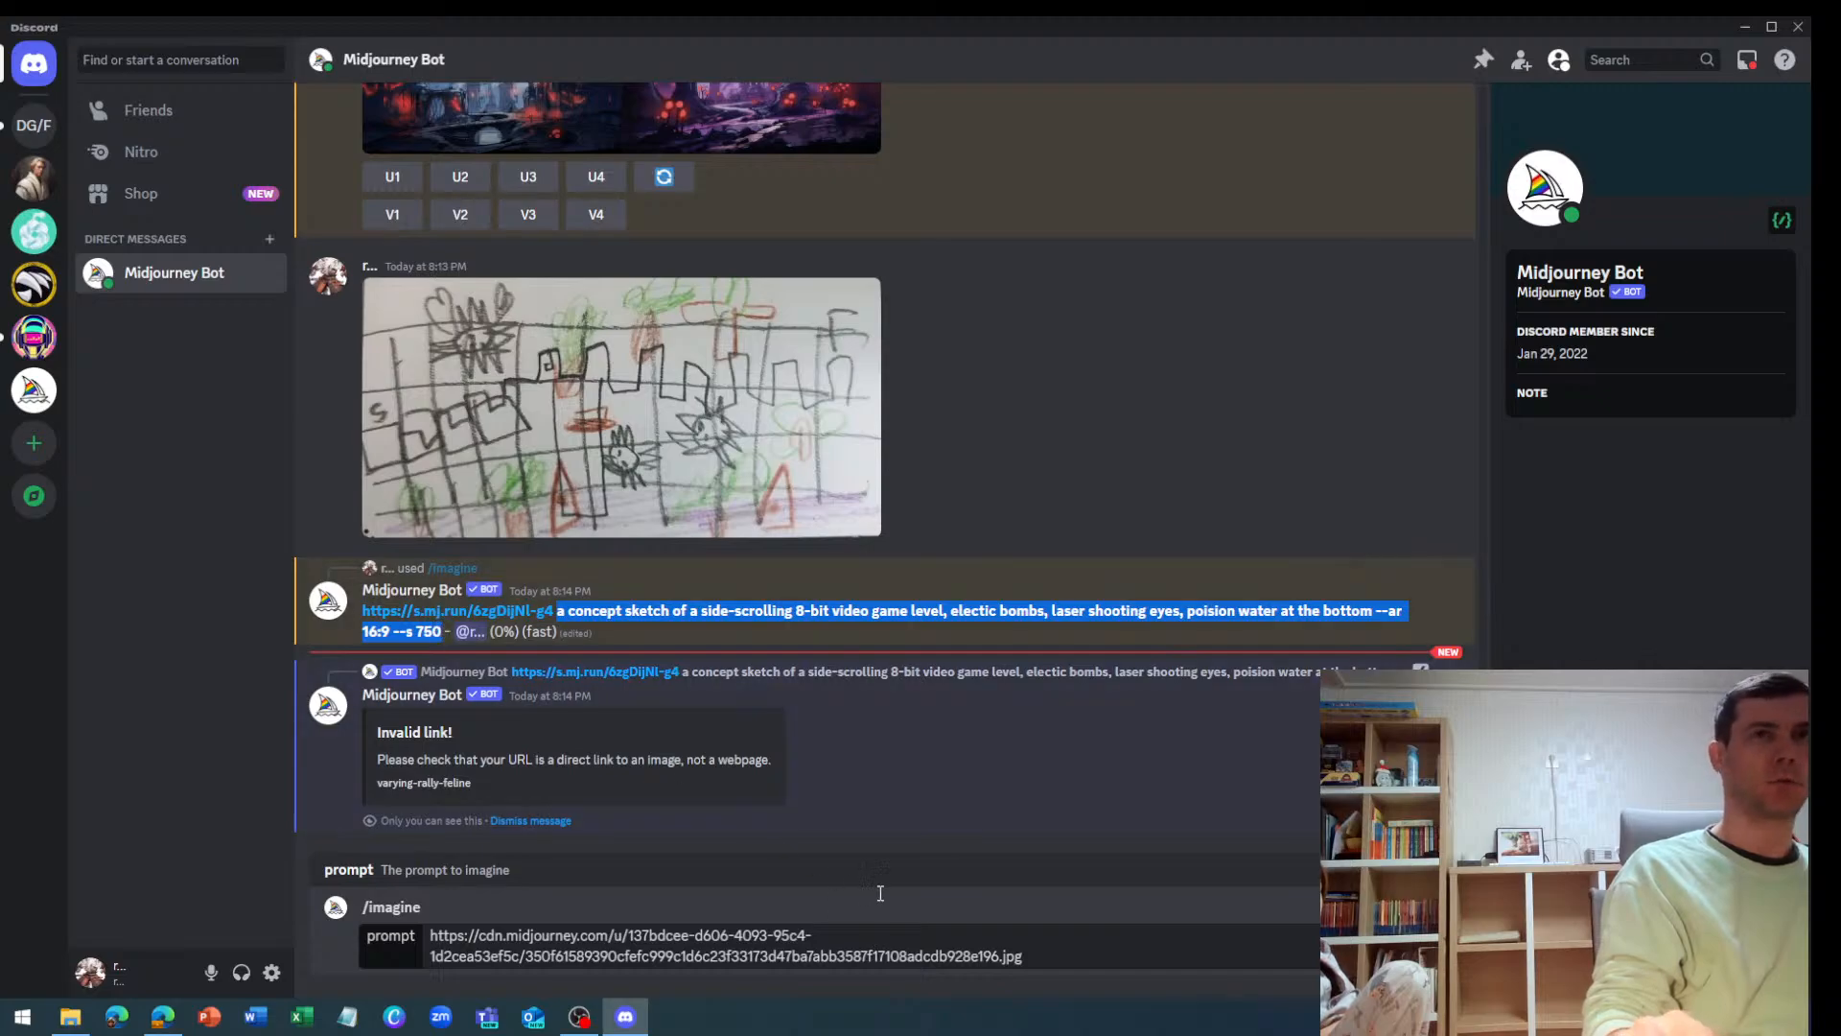
click(1051, 956)
key(ctrl+v)
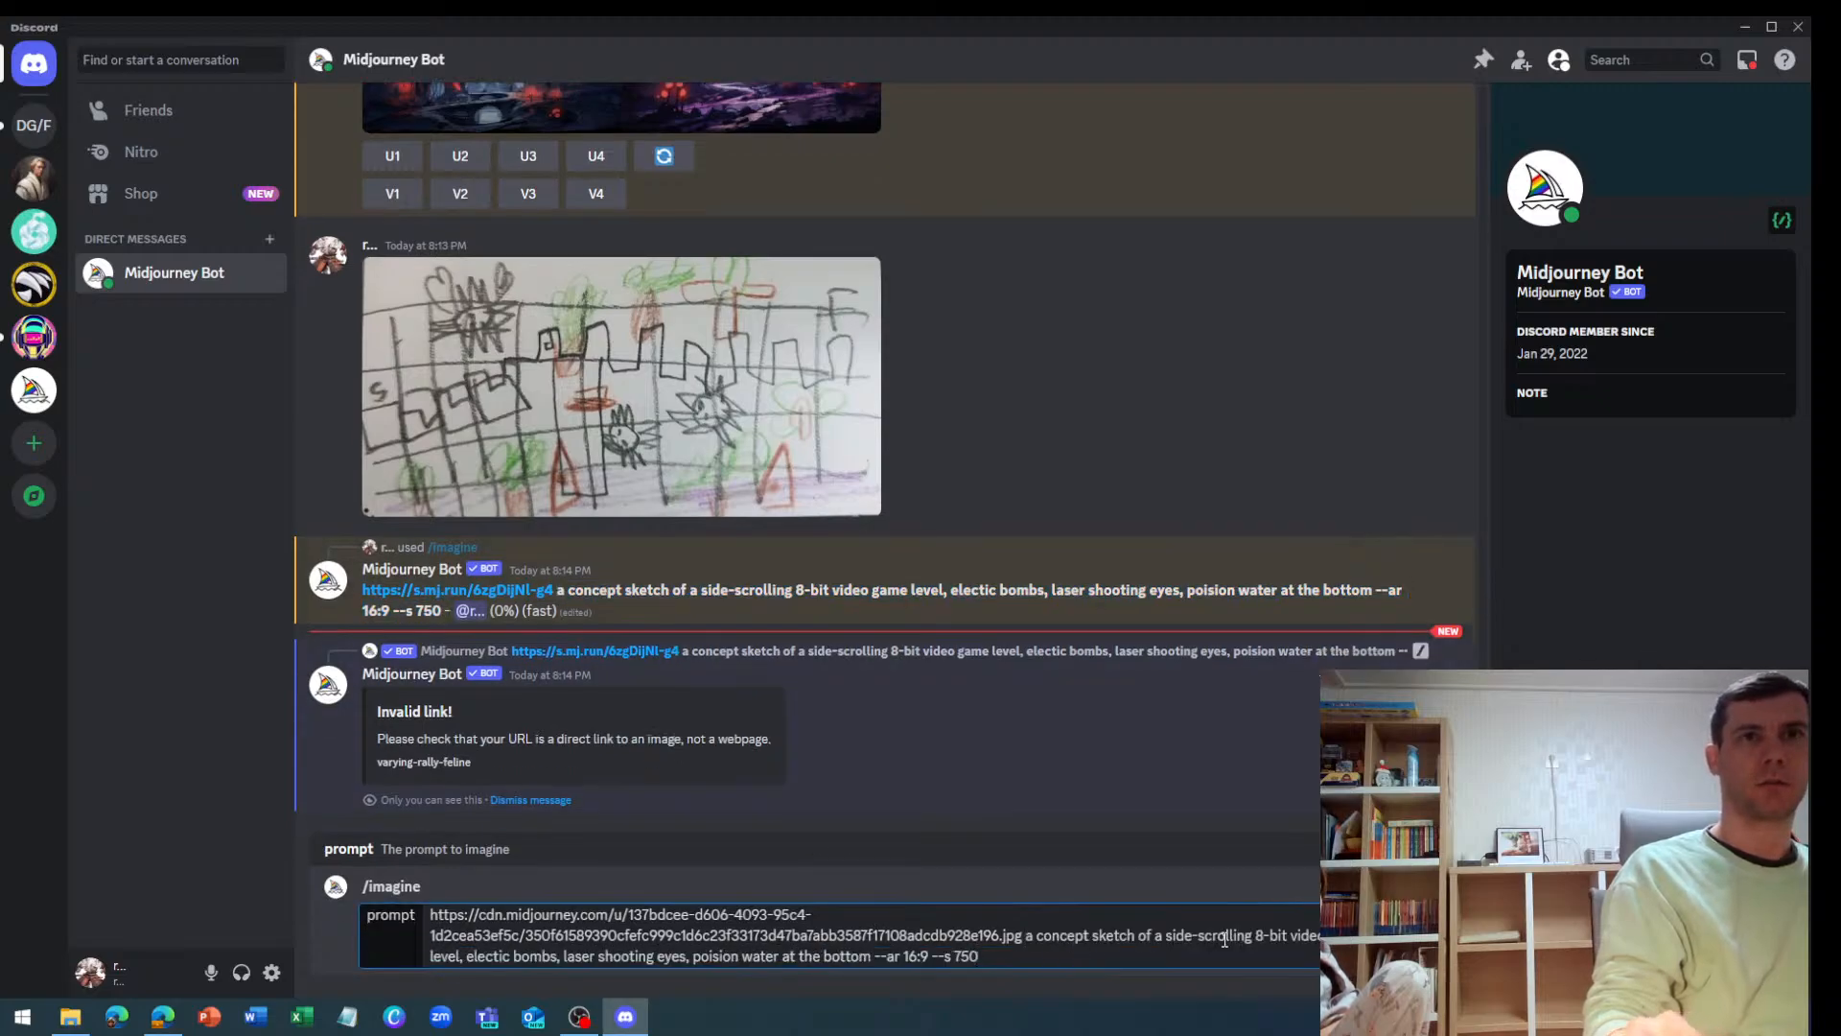
key(Return)
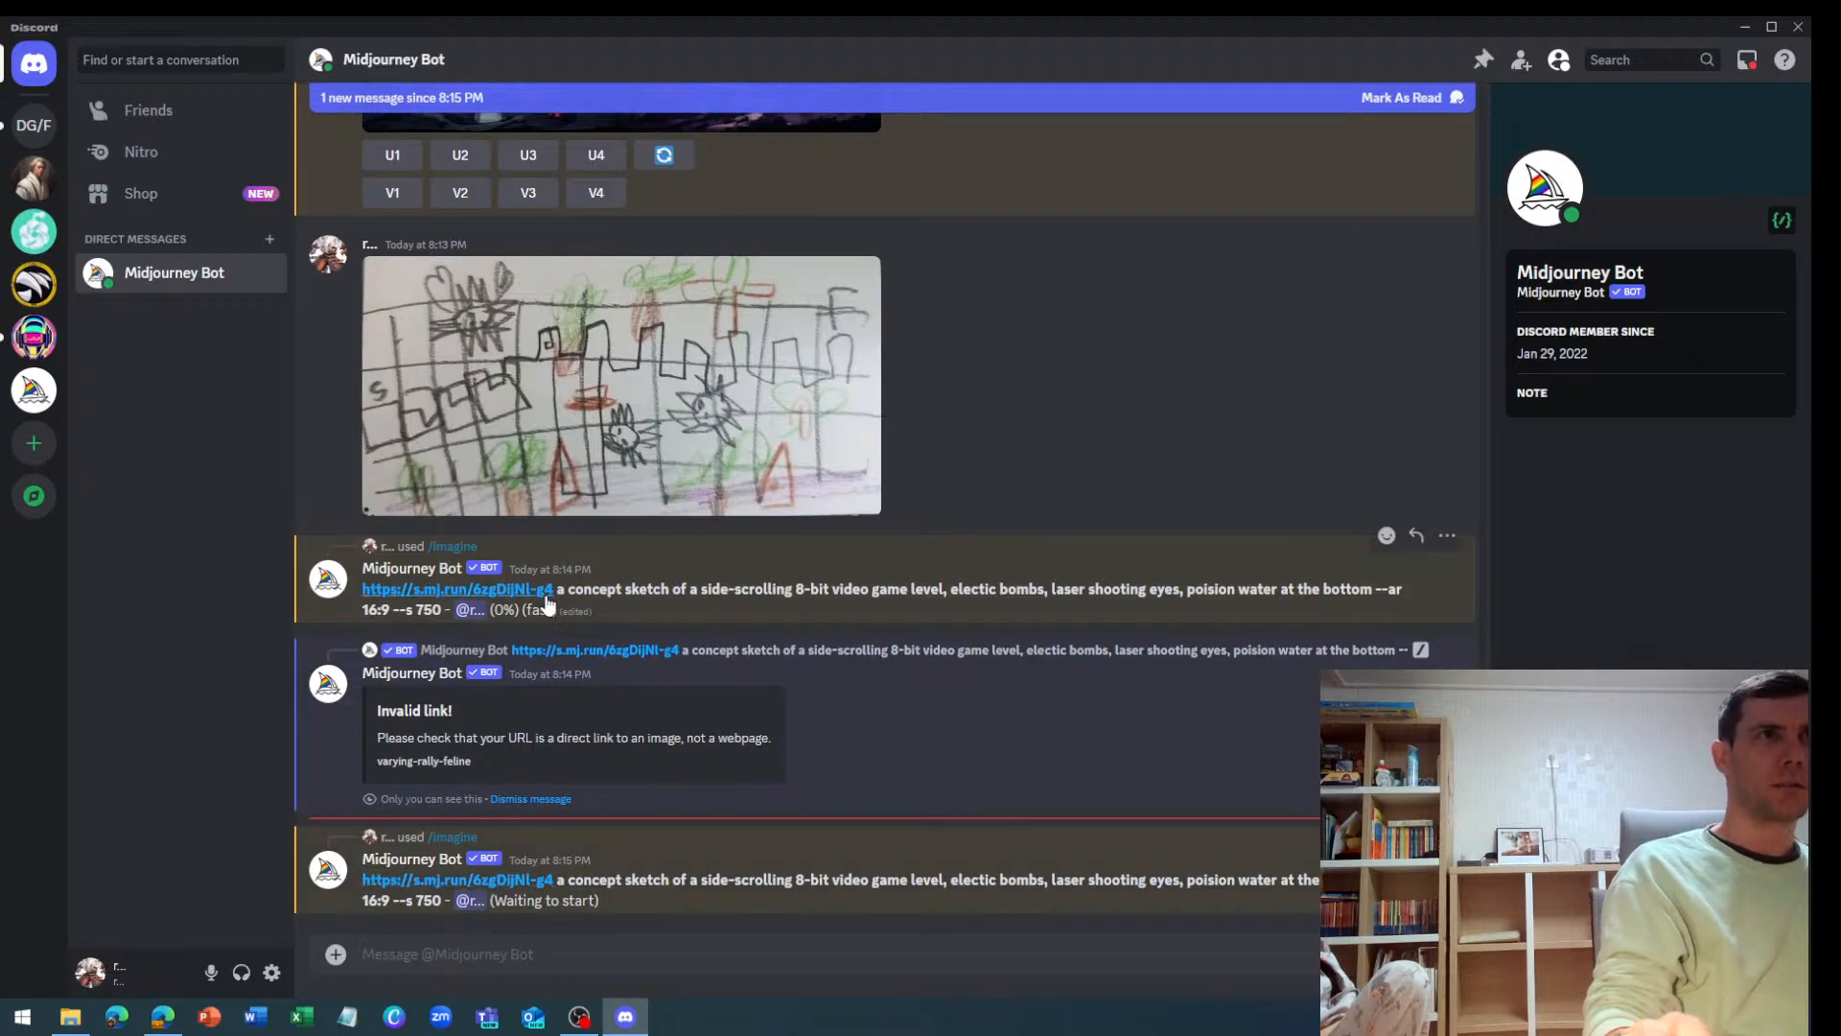
scroll(547, 604, up, 8)
scroll(565, 572, down, 6)
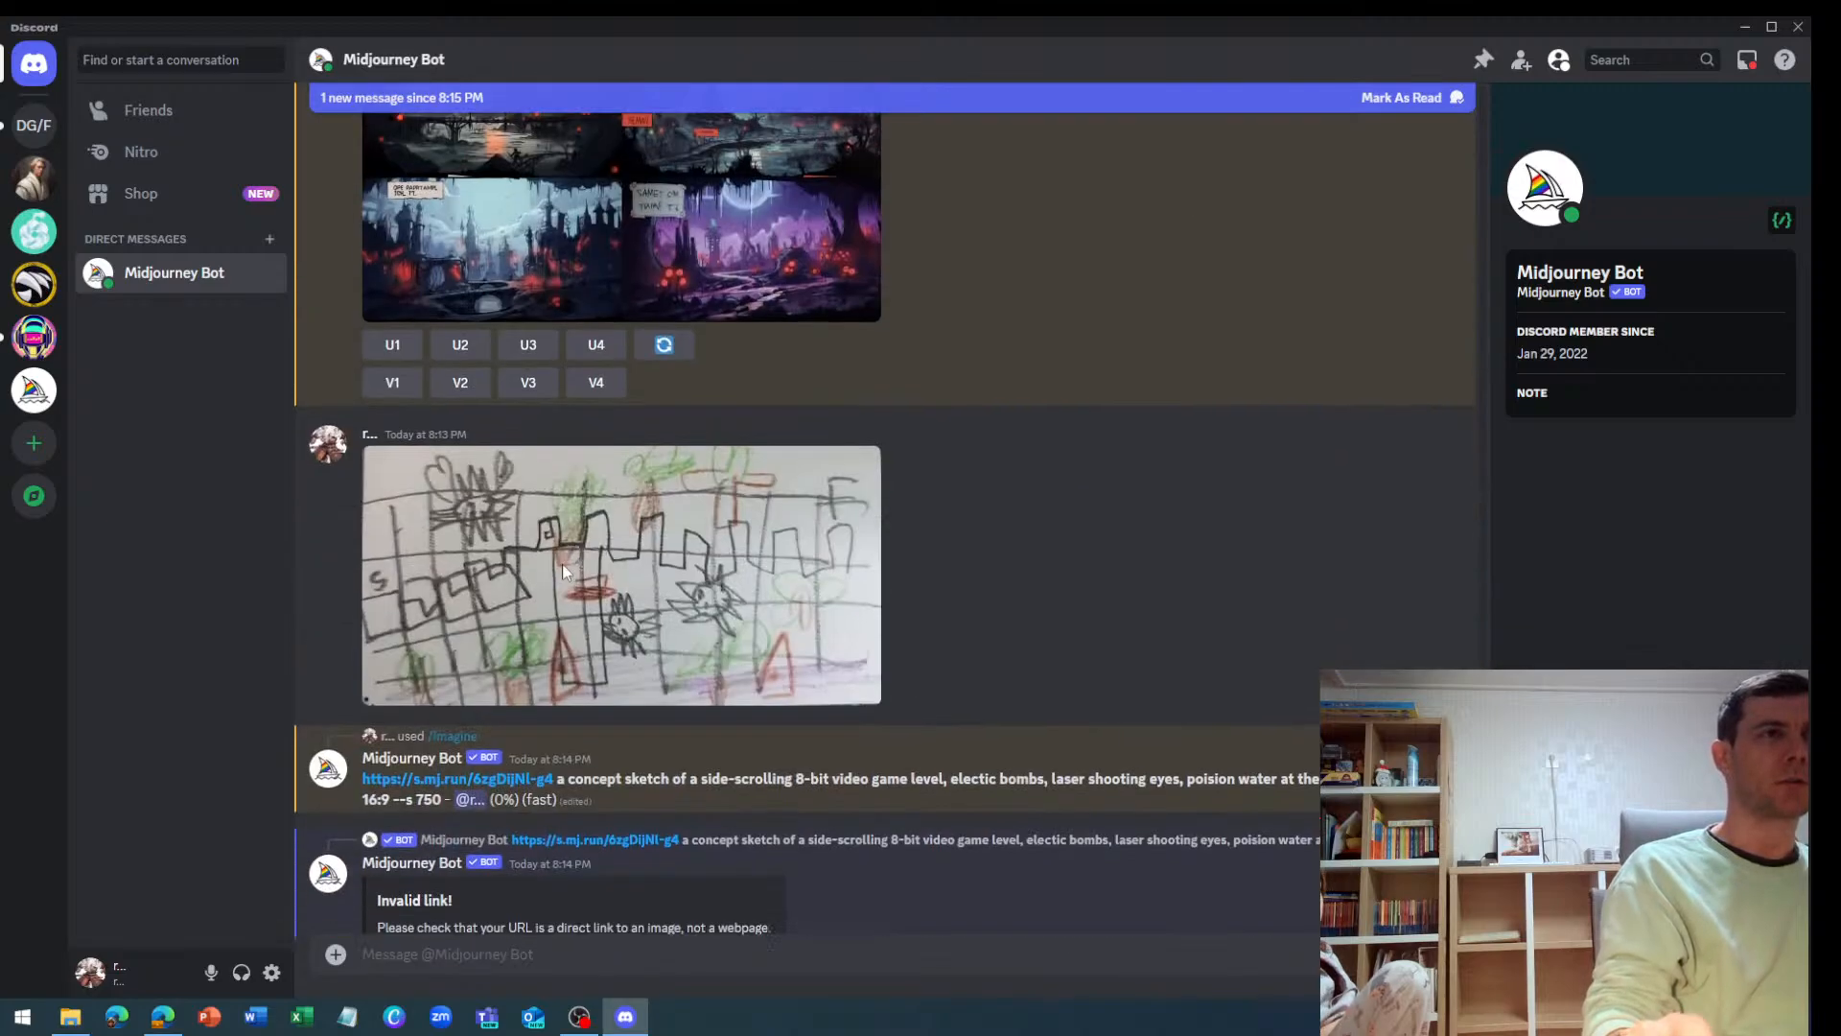
scroll(561, 562, down, 2)
right_click(562, 569)
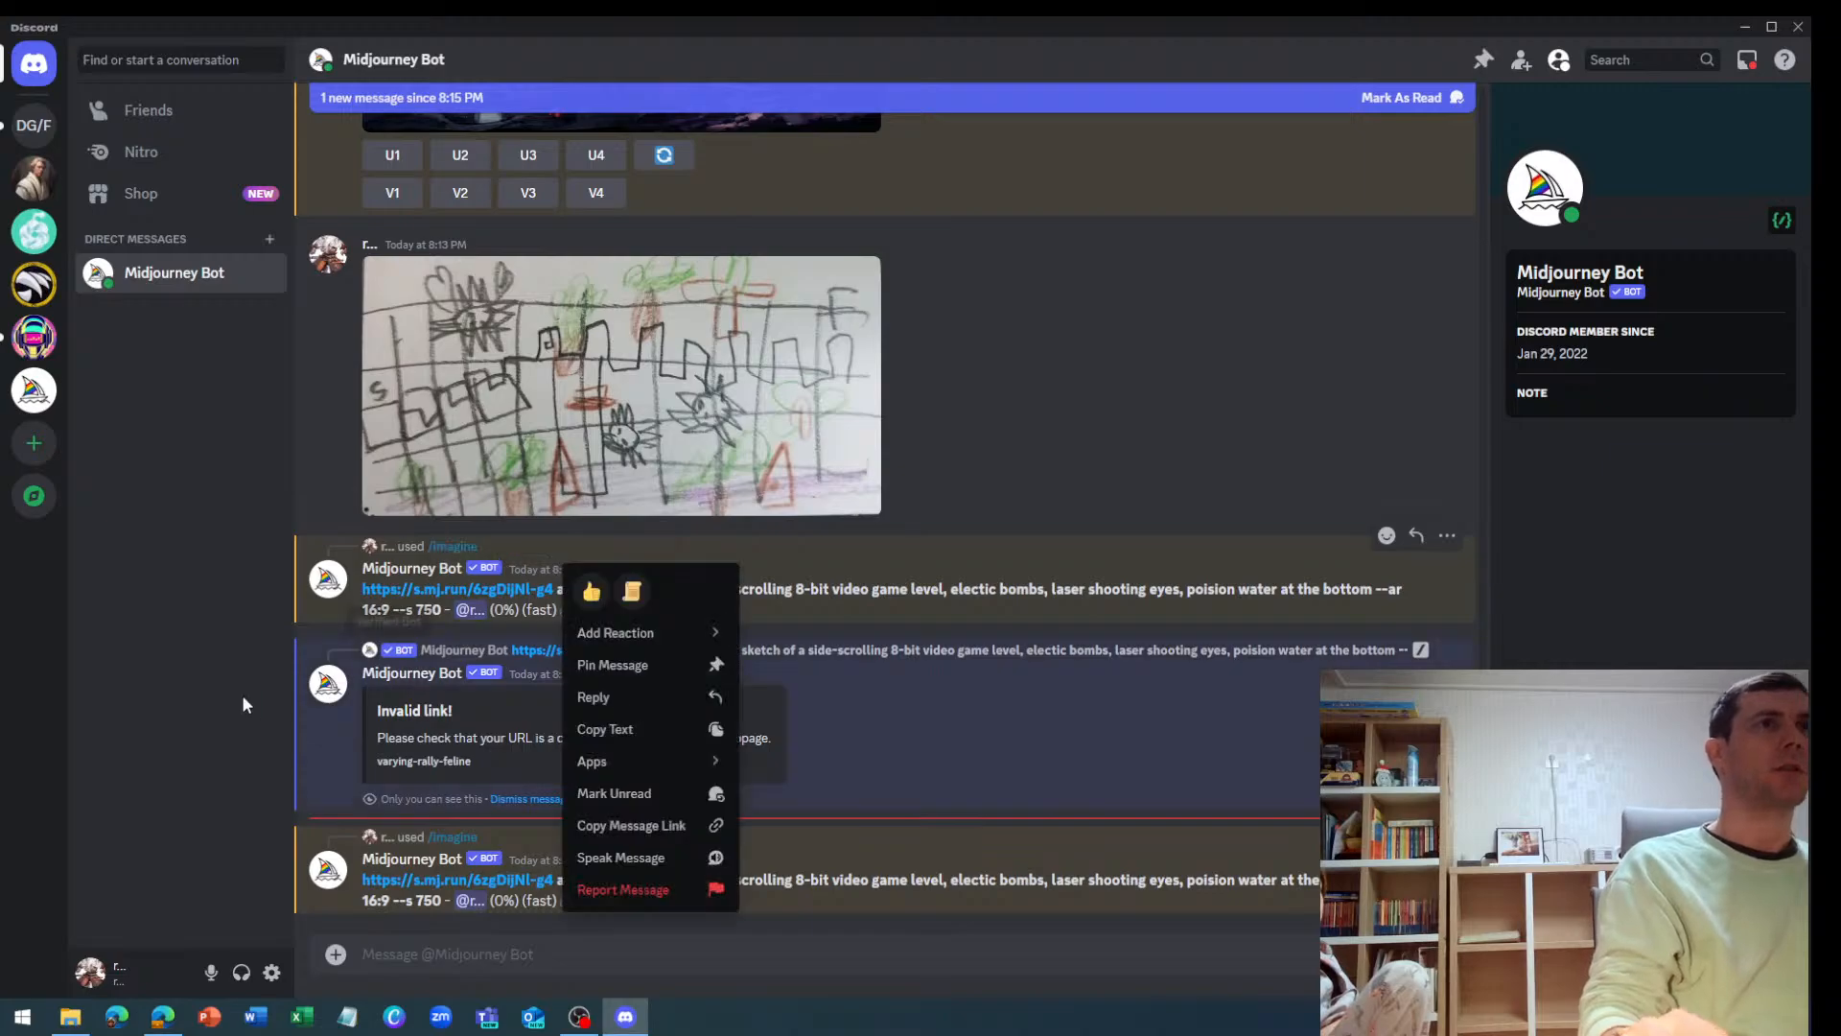
click(175, 731)
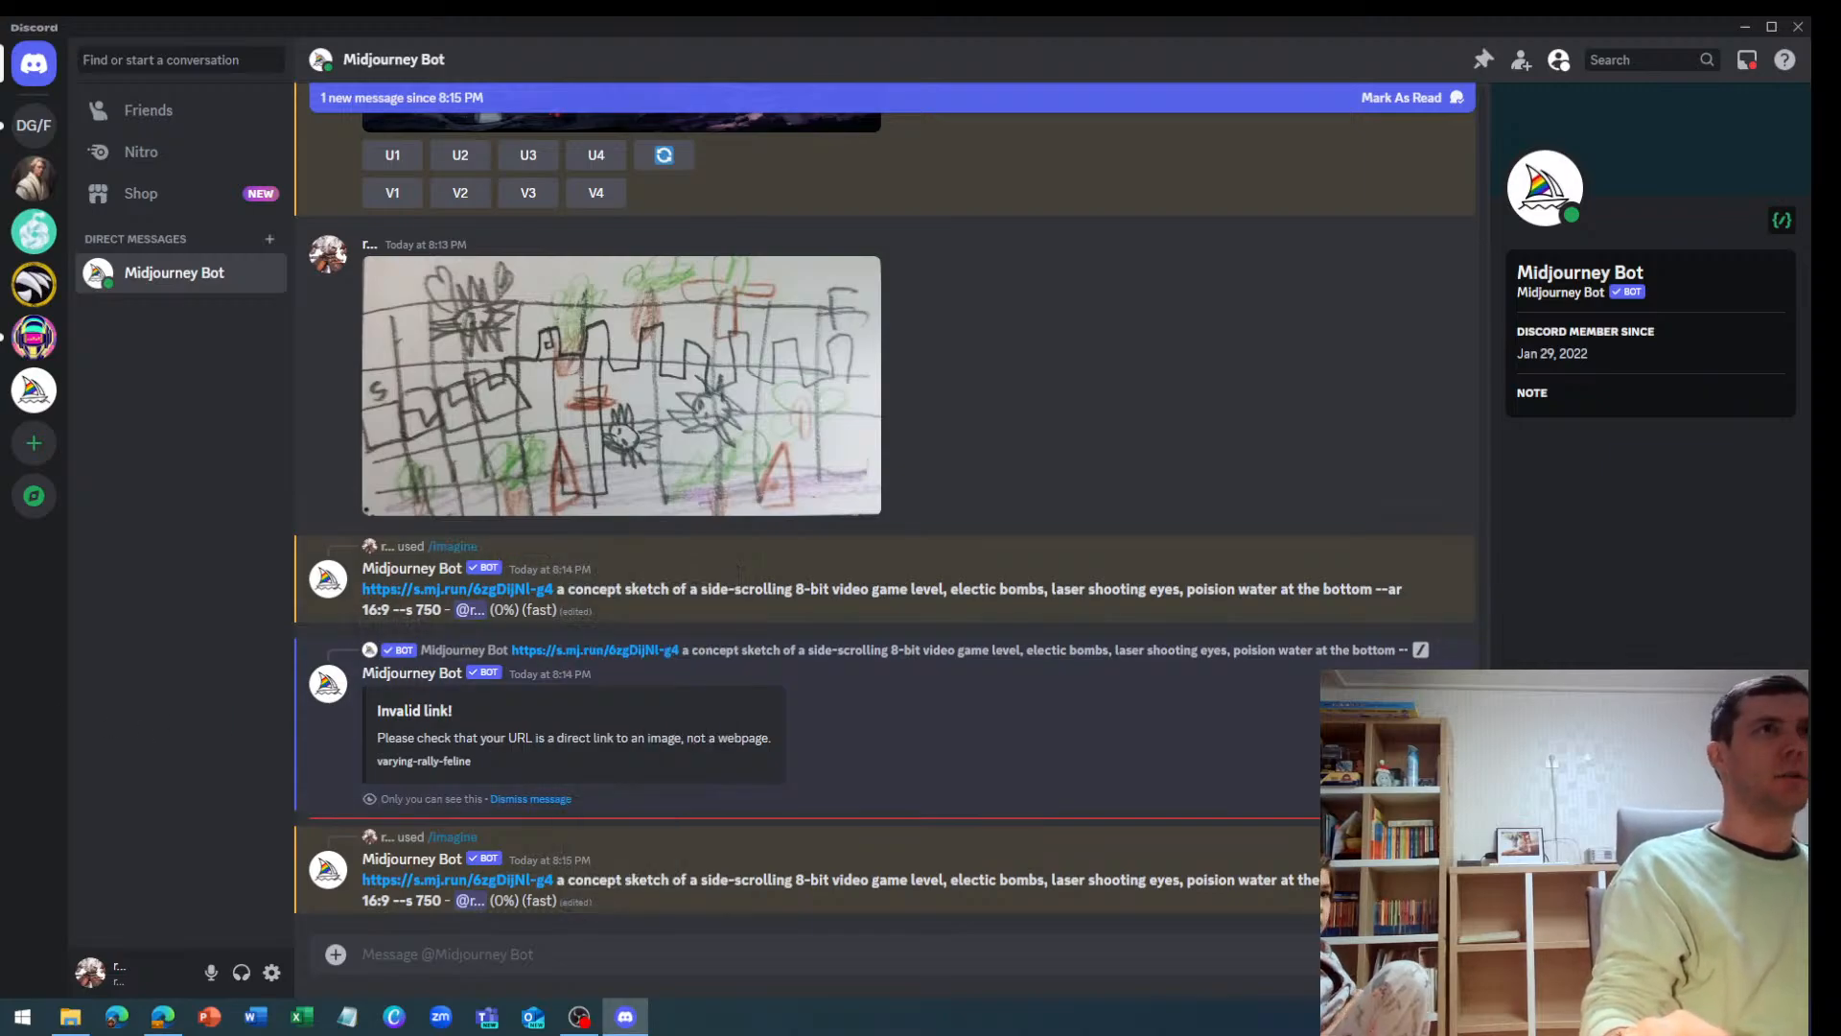
Attach the cropped drawing 2024.01.31.19.41.30.jpg to the Midjourney Bot chat and send it
drag(183, 753, 432, 953)
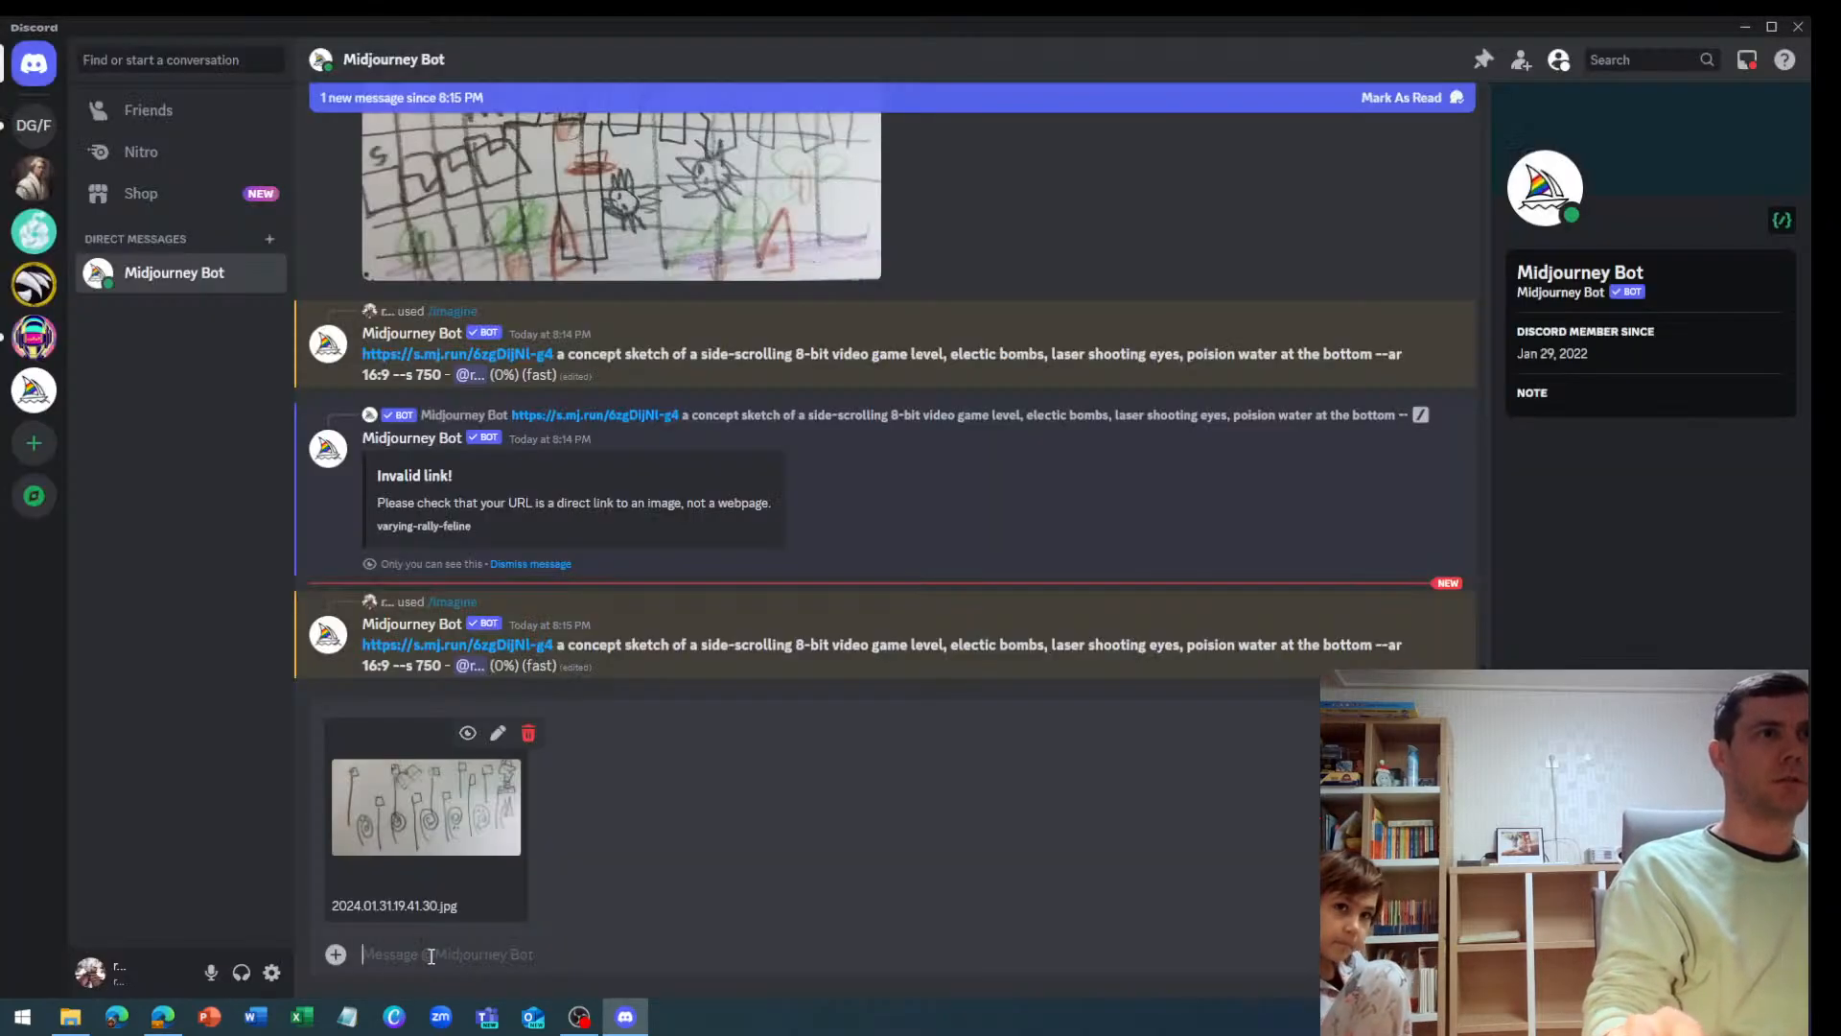
key(Return)
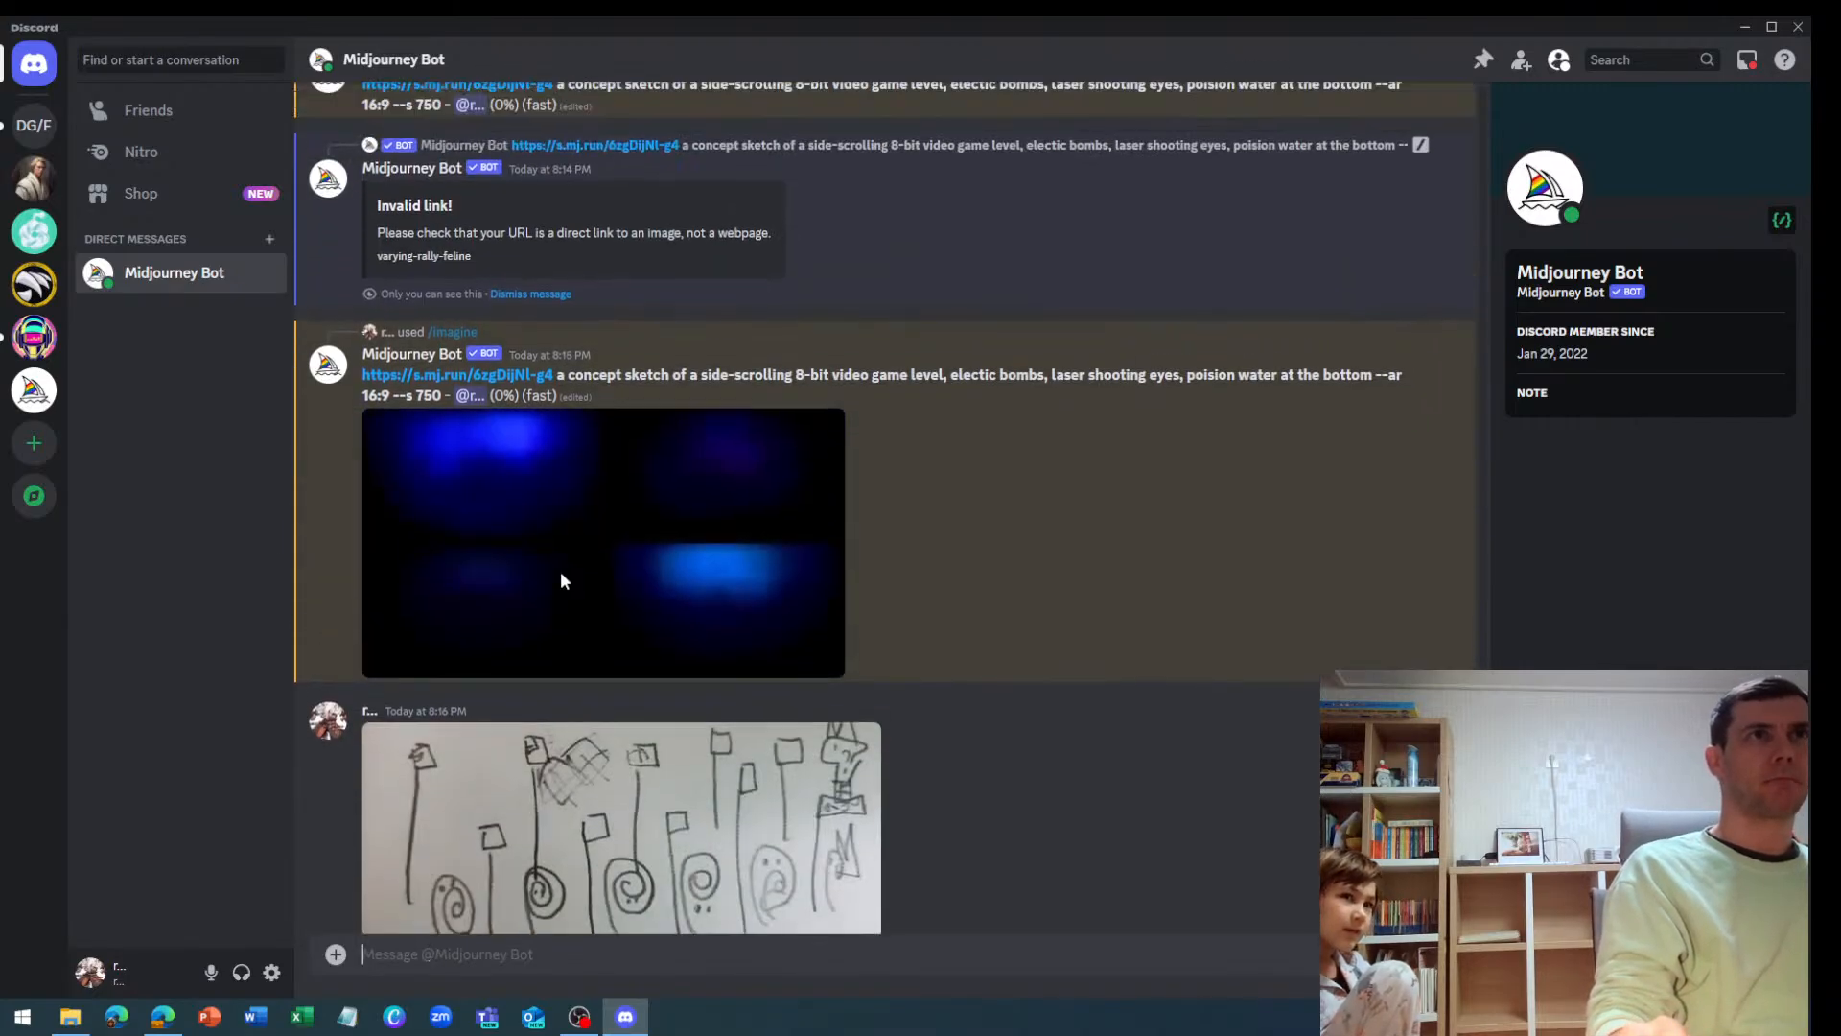
Enlarge the earlier grid of 2d forest and poison water levels and generate variations of its fourth image
mouse_move(564, 488)
mouse_down()
mouse_move(524, 508)
mouse_move(402, 487)
mouse_move(442, 508)
mouse_up()
scroll(807, 778, up, 15)
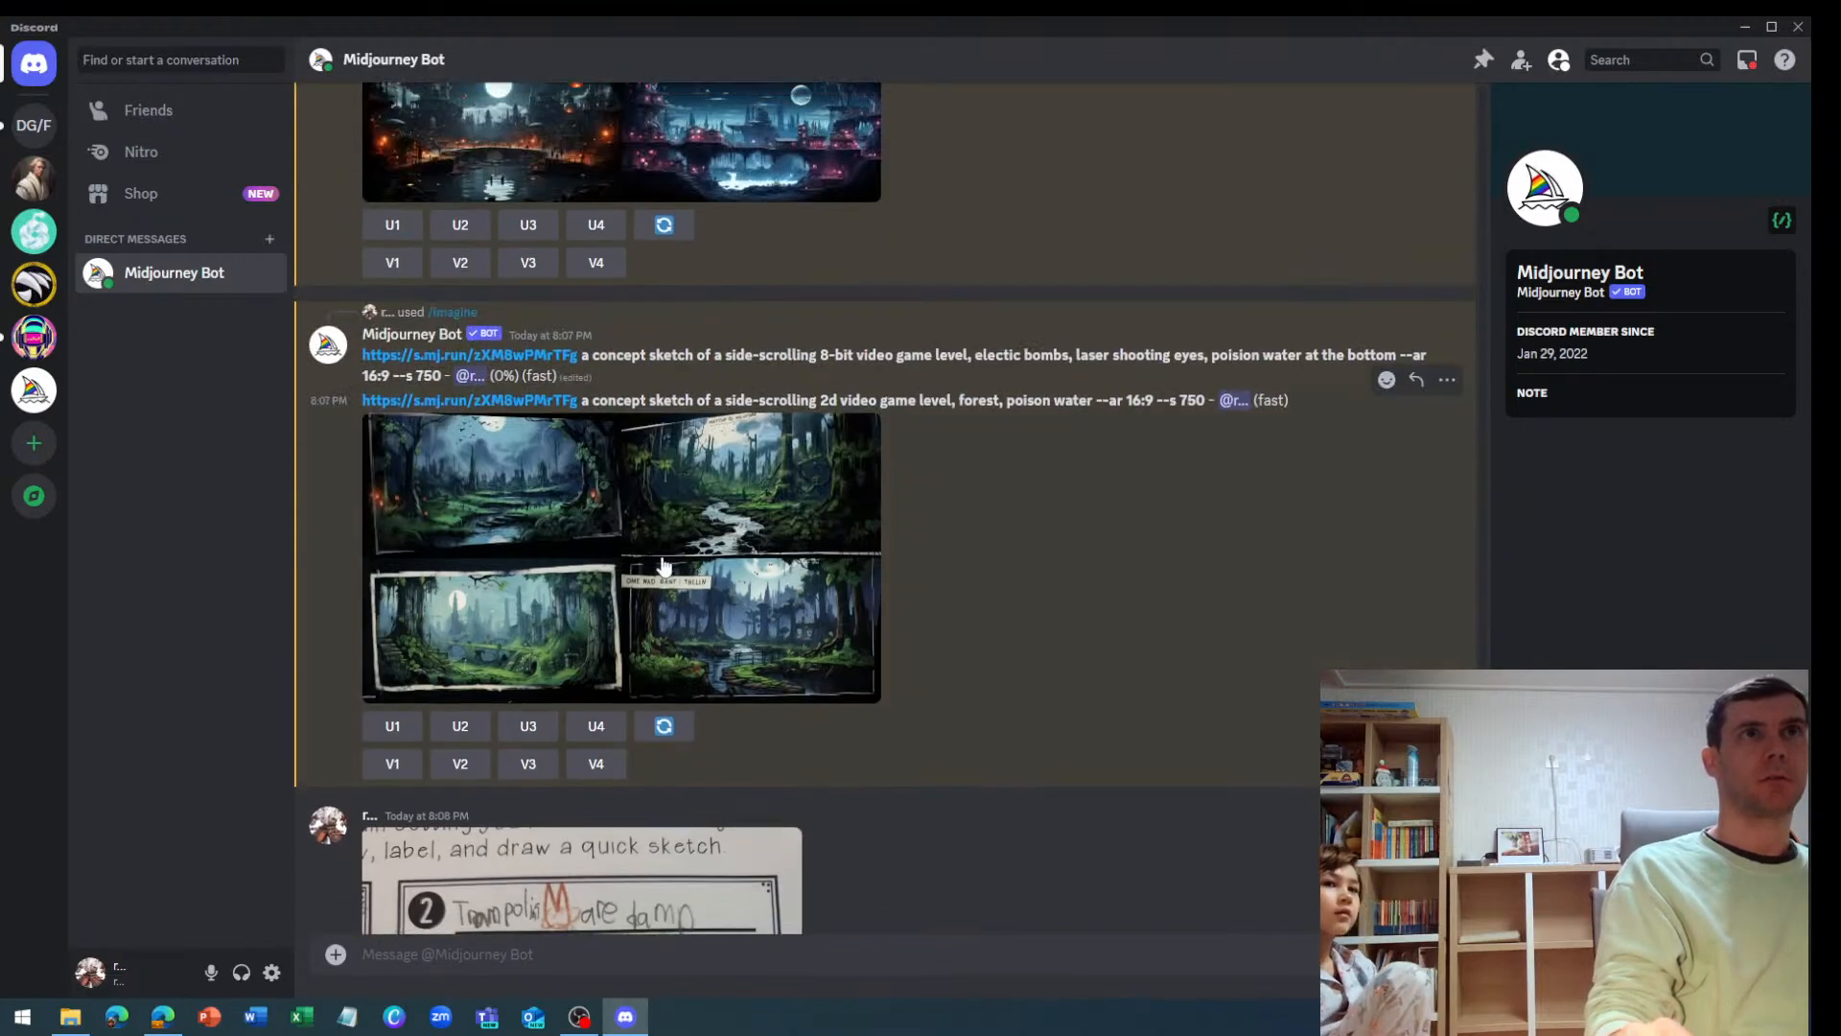
click(663, 566)
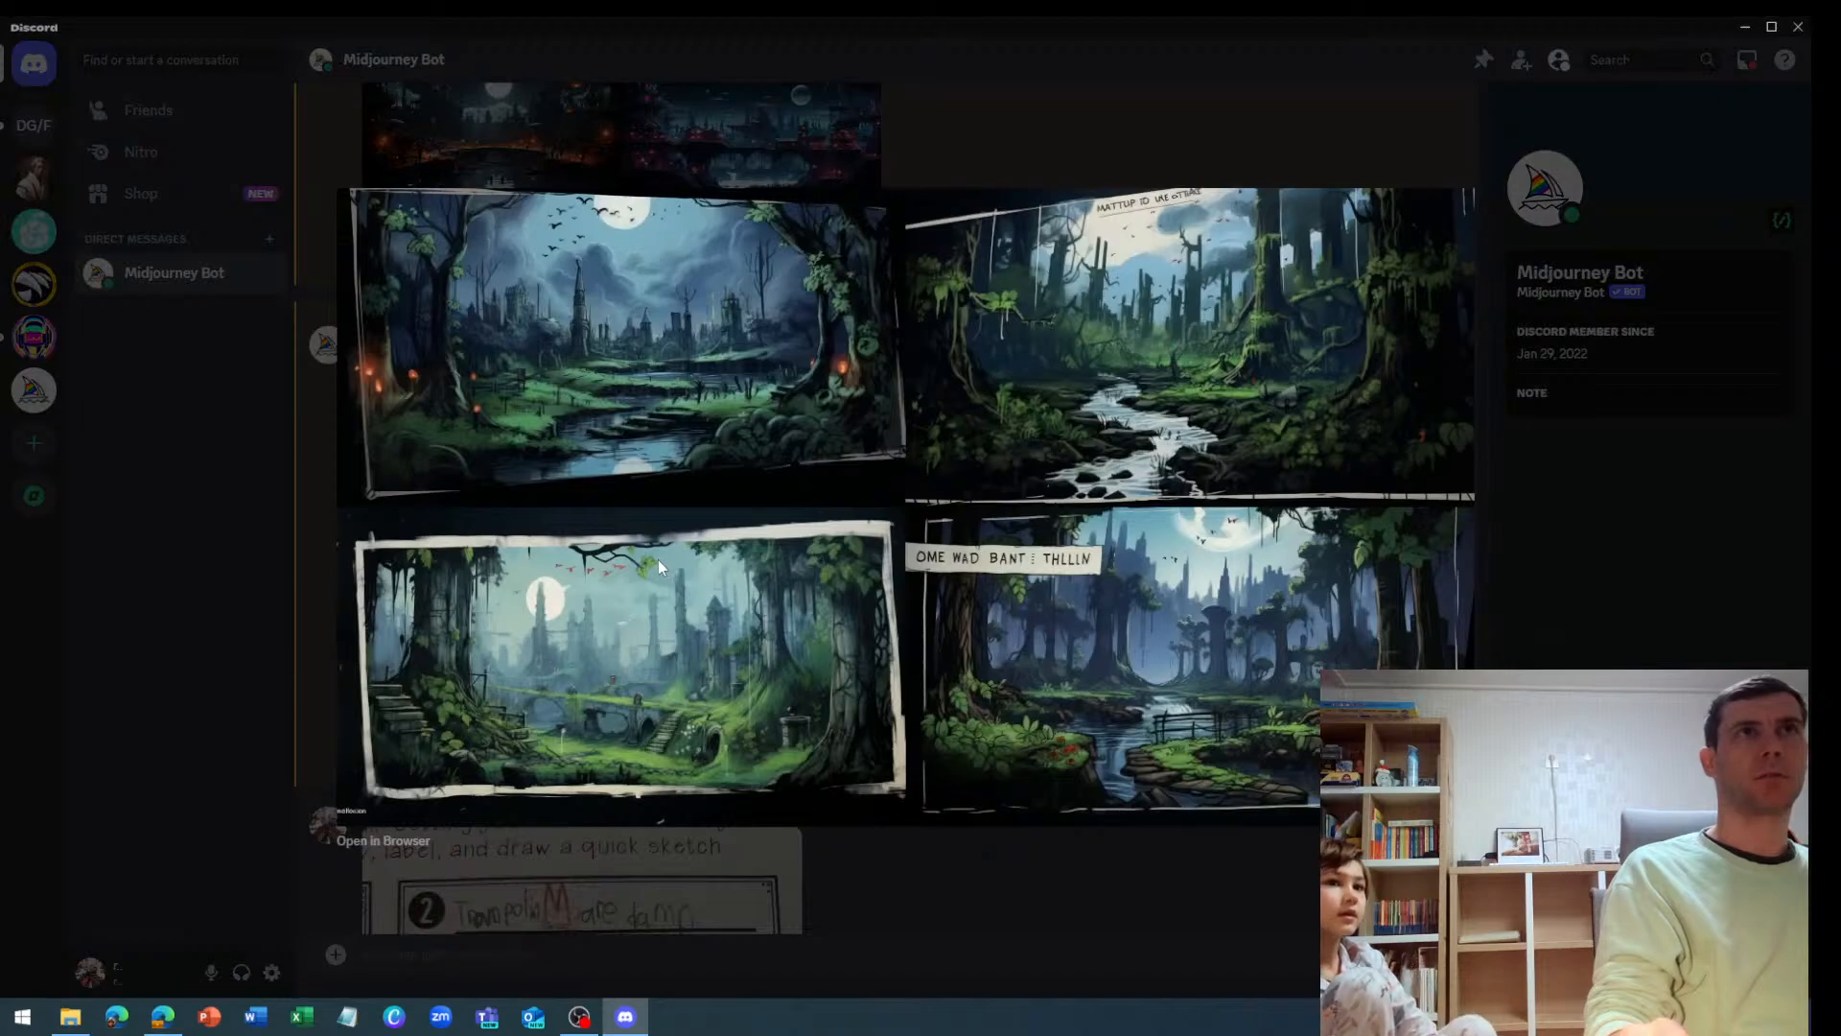
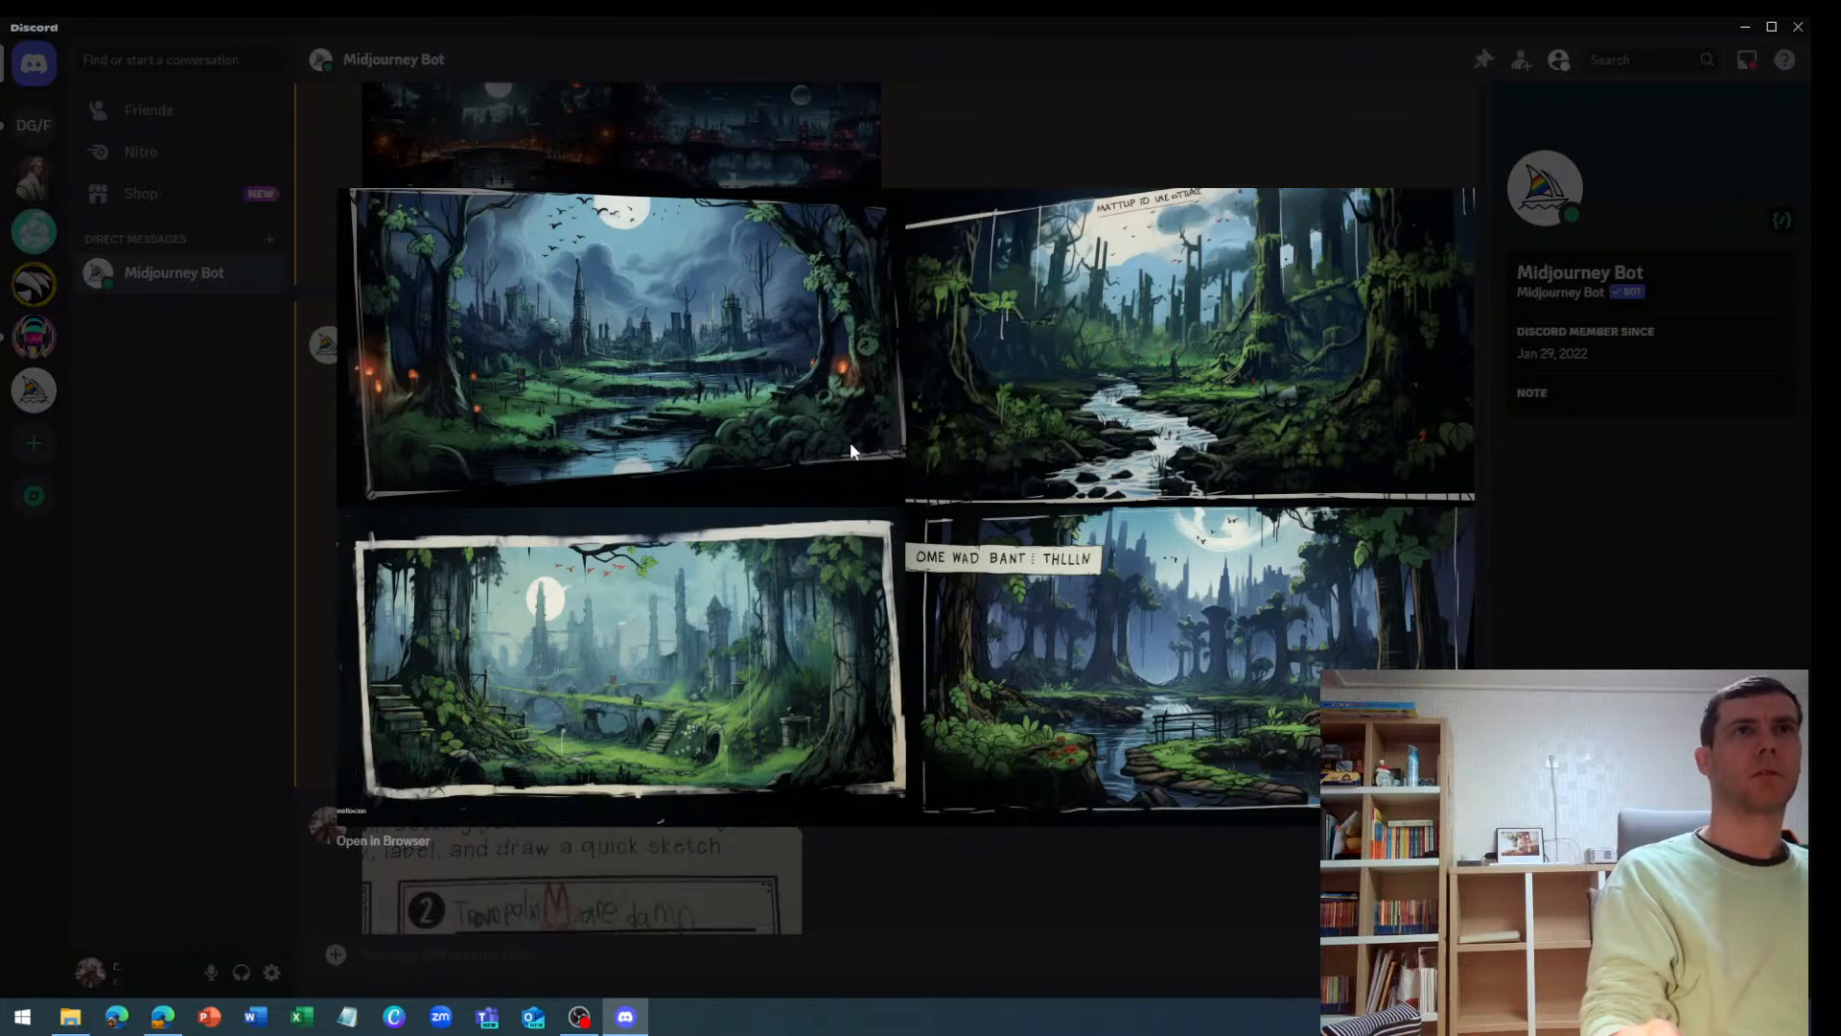
click(912, 878)
click(794, 637)
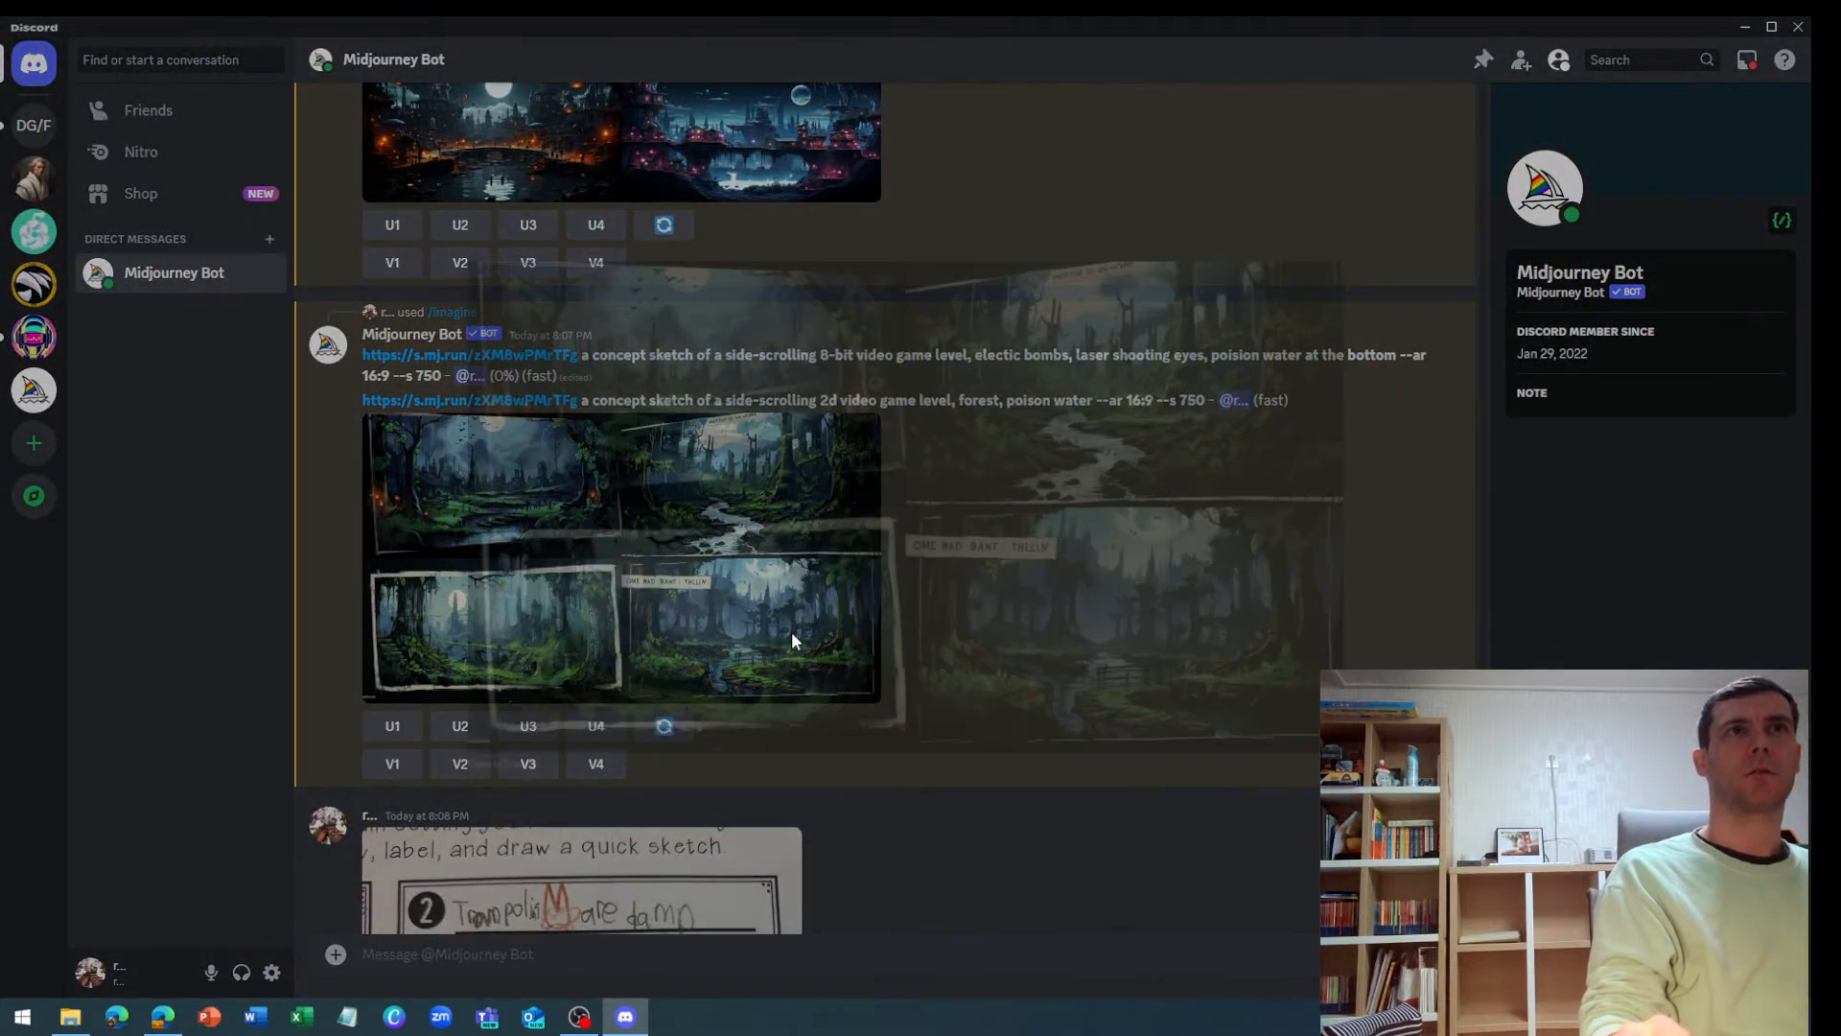
click(1129, 867)
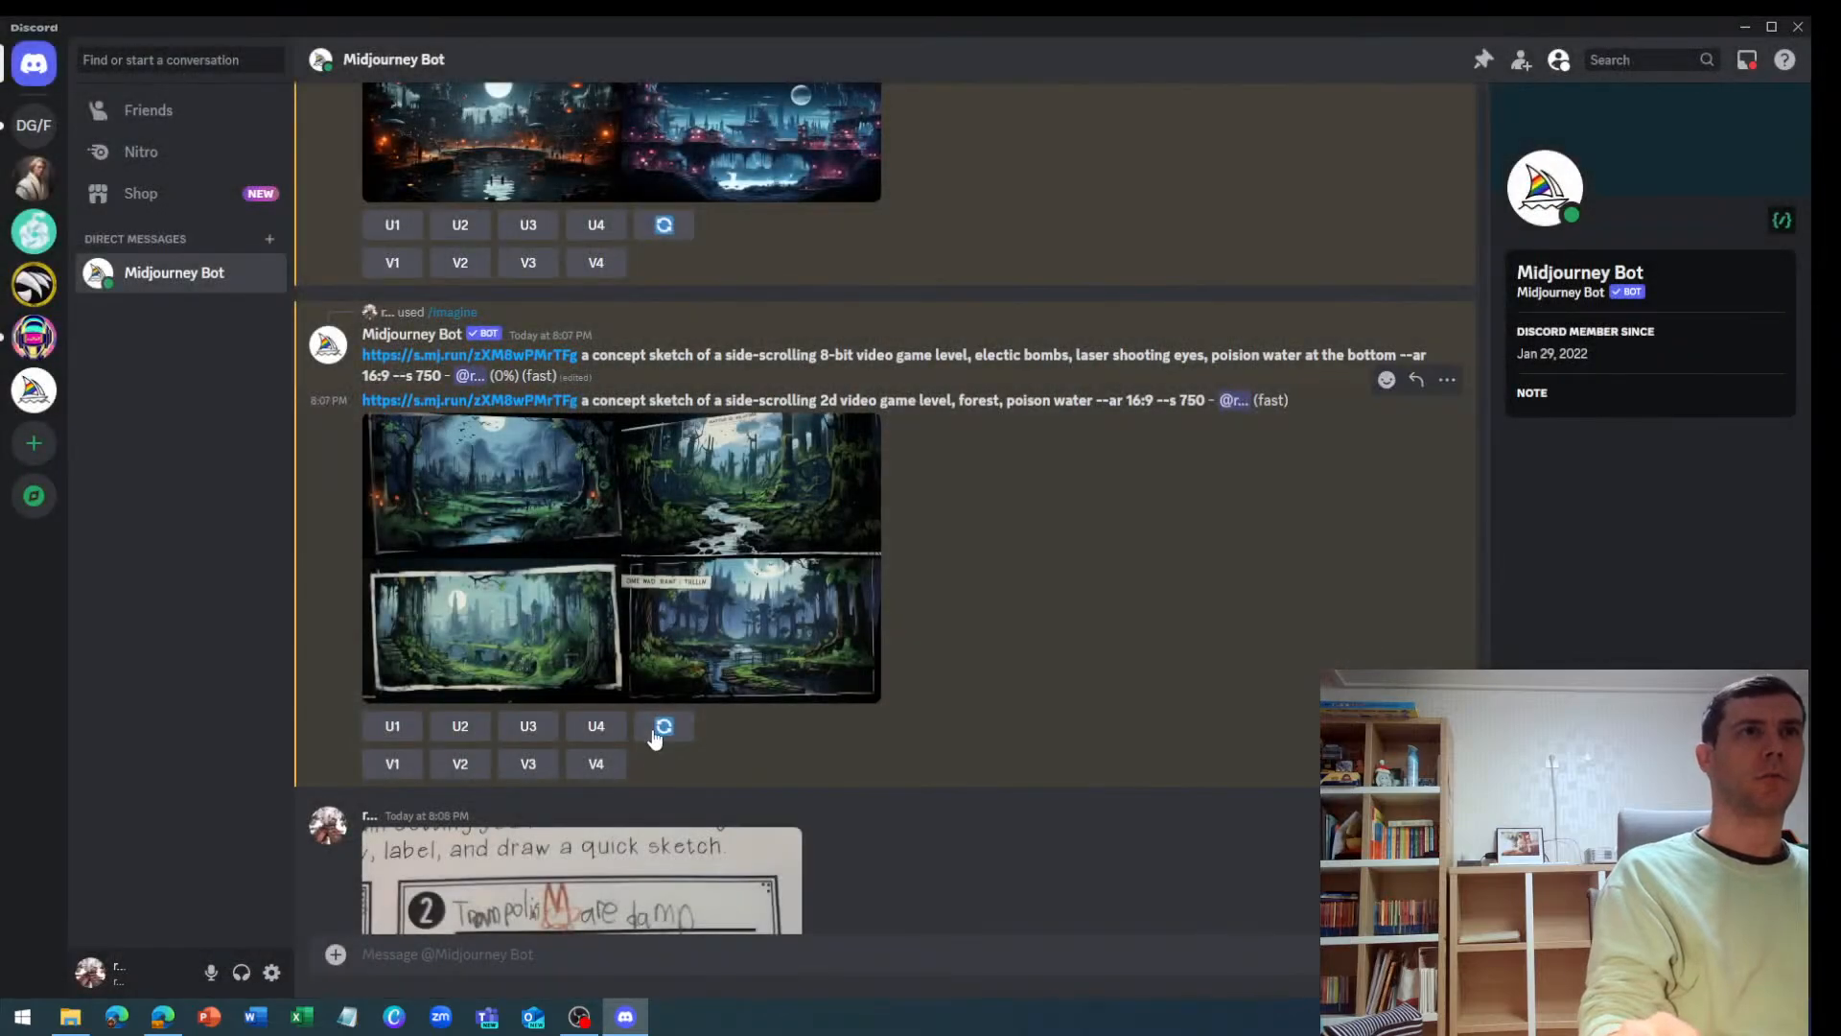
click(596, 764)
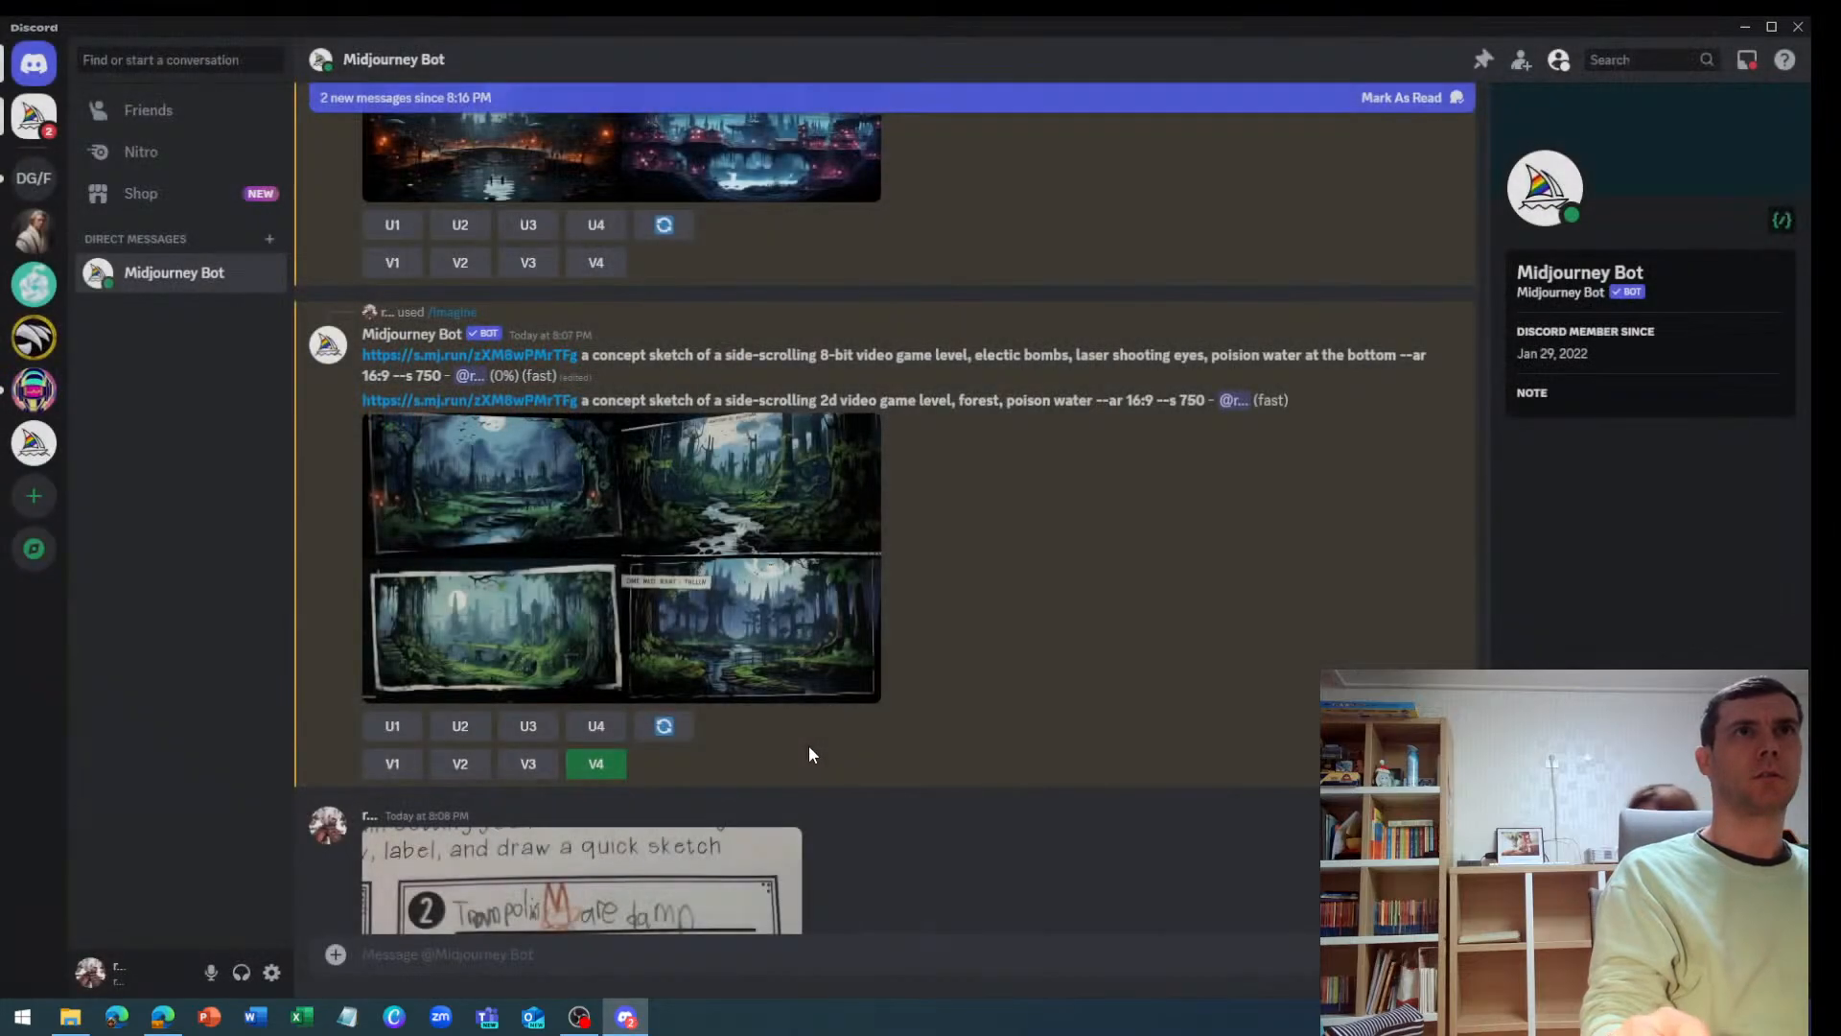
Enlarge the newest 8-bit level grid made from the drawing and rerun its prompt with --no lines added
scroll(807, 746, down, 10)
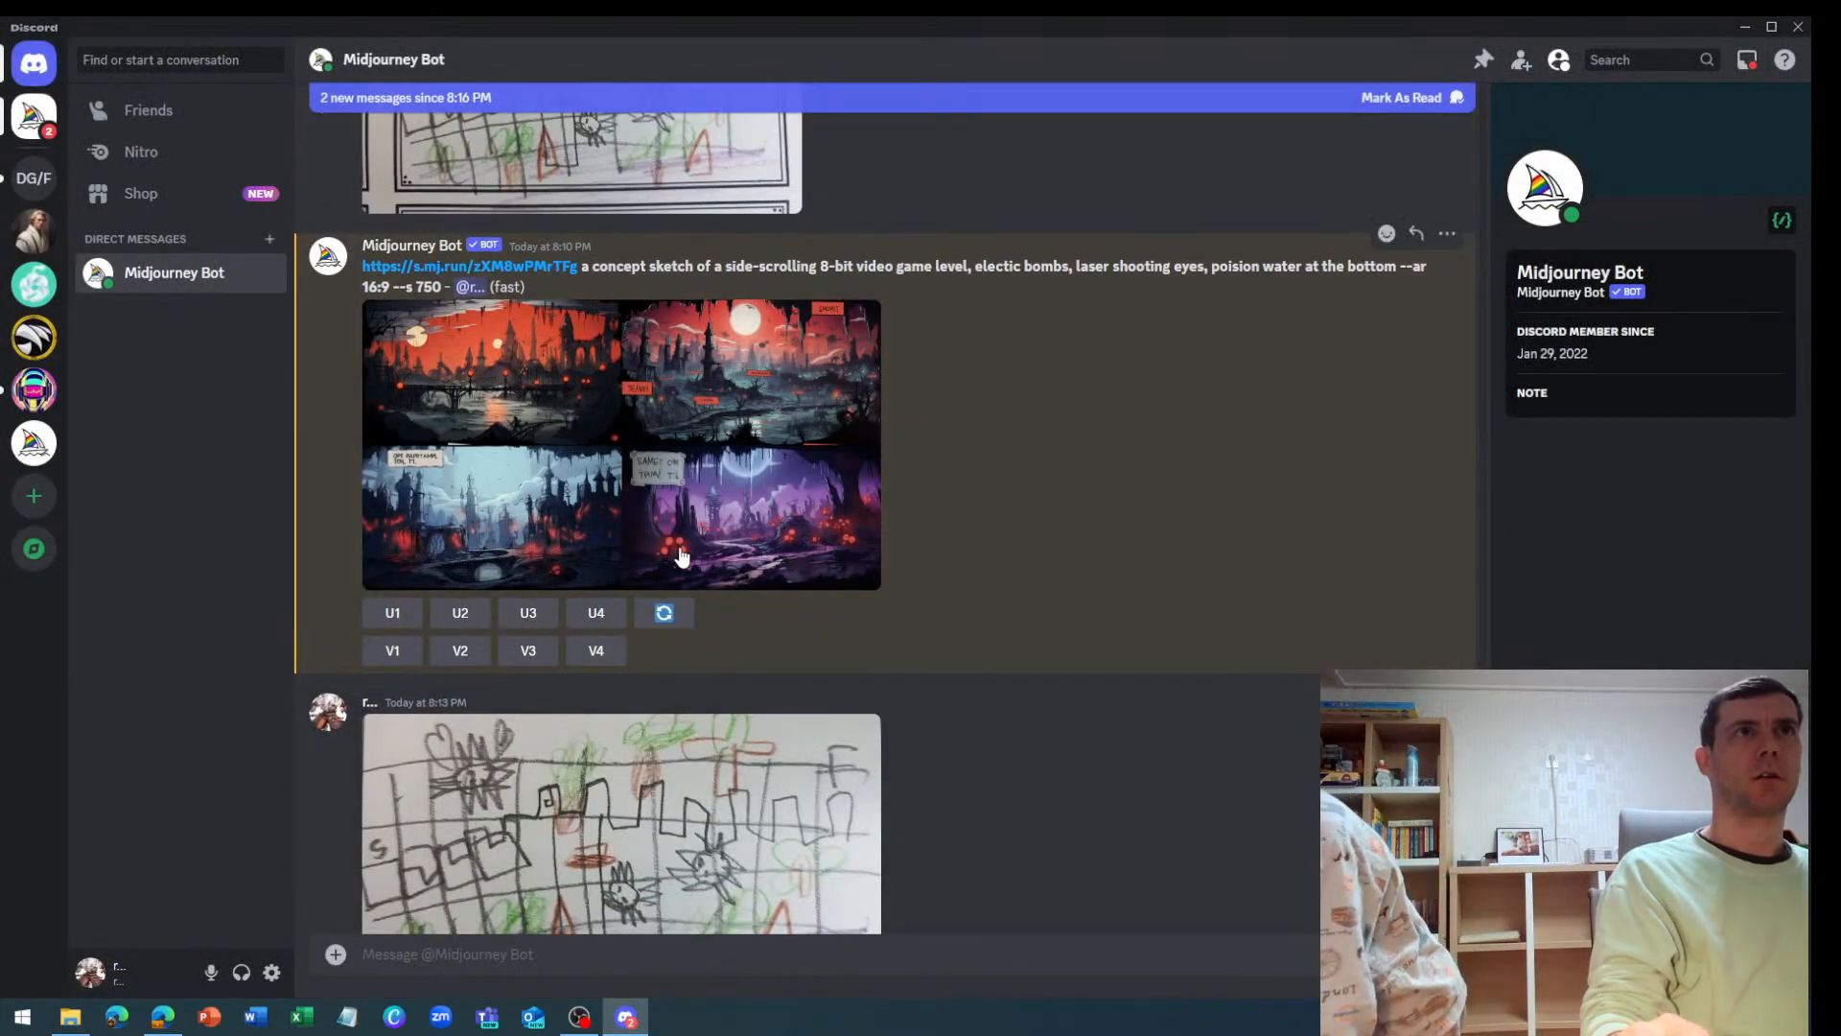
scroll(665, 545, down, 5)
scroll(665, 544, down, 5)
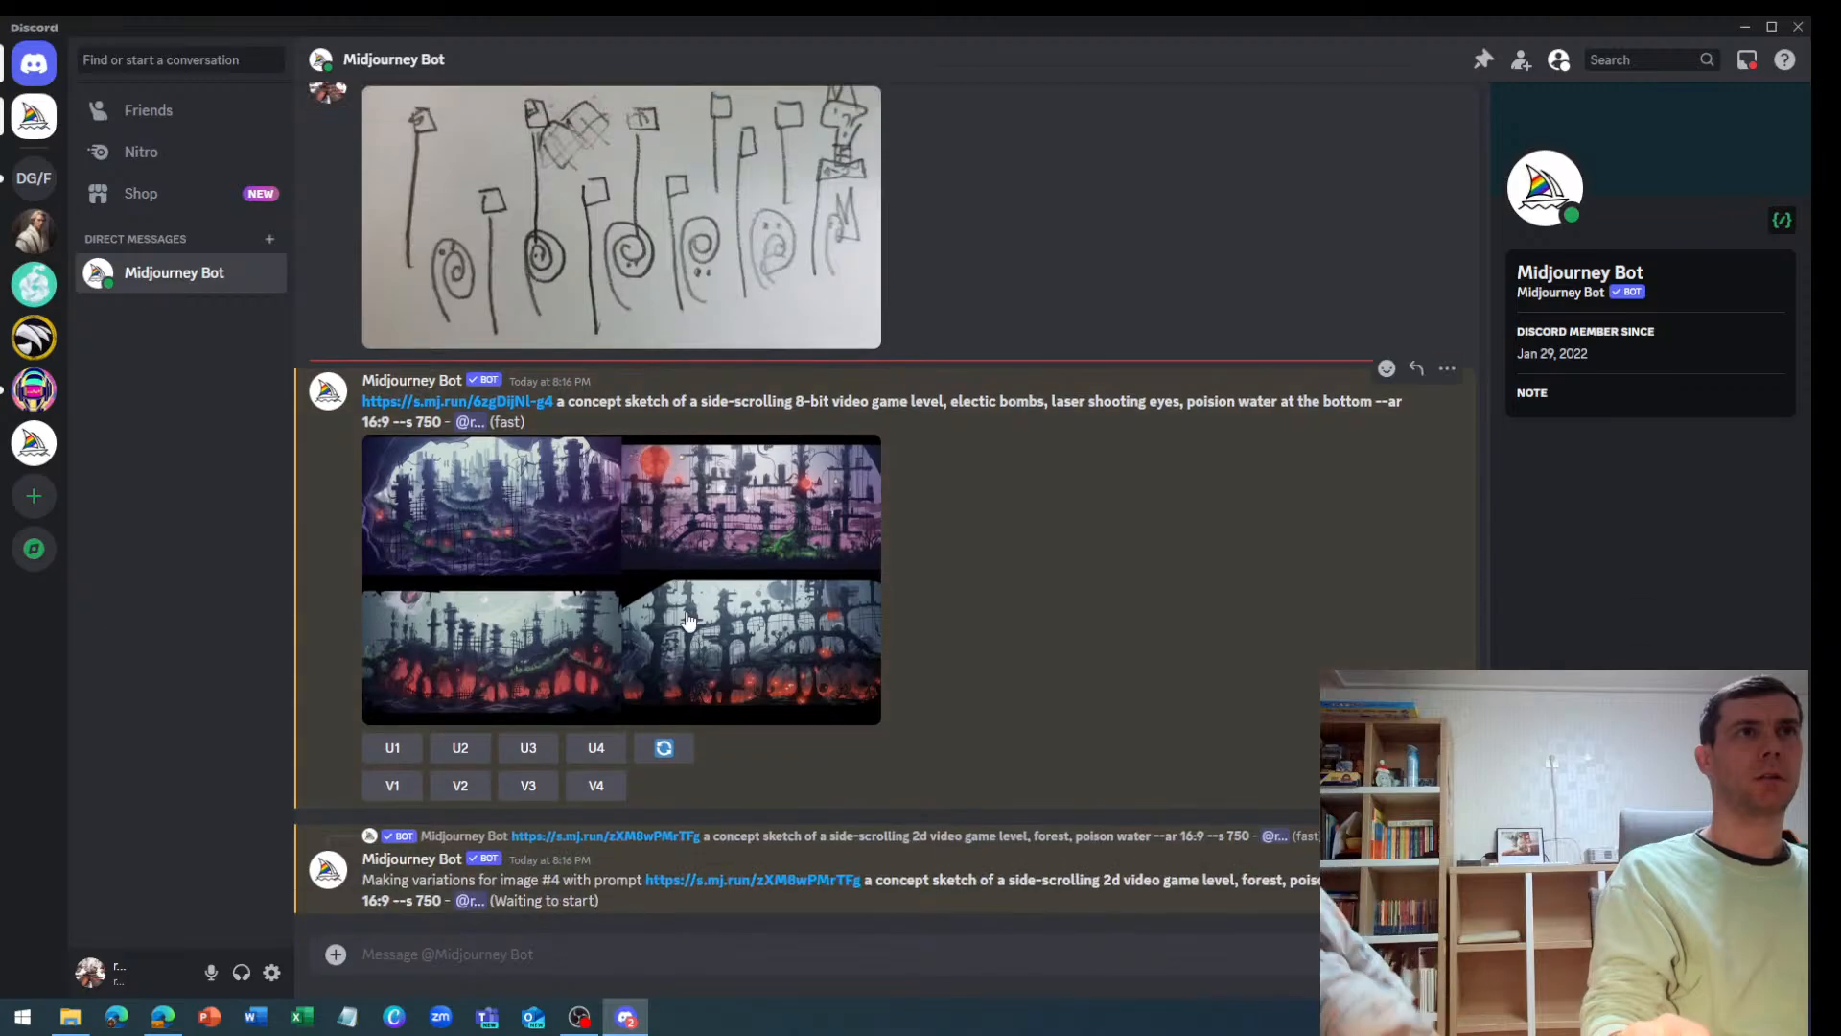
click(694, 638)
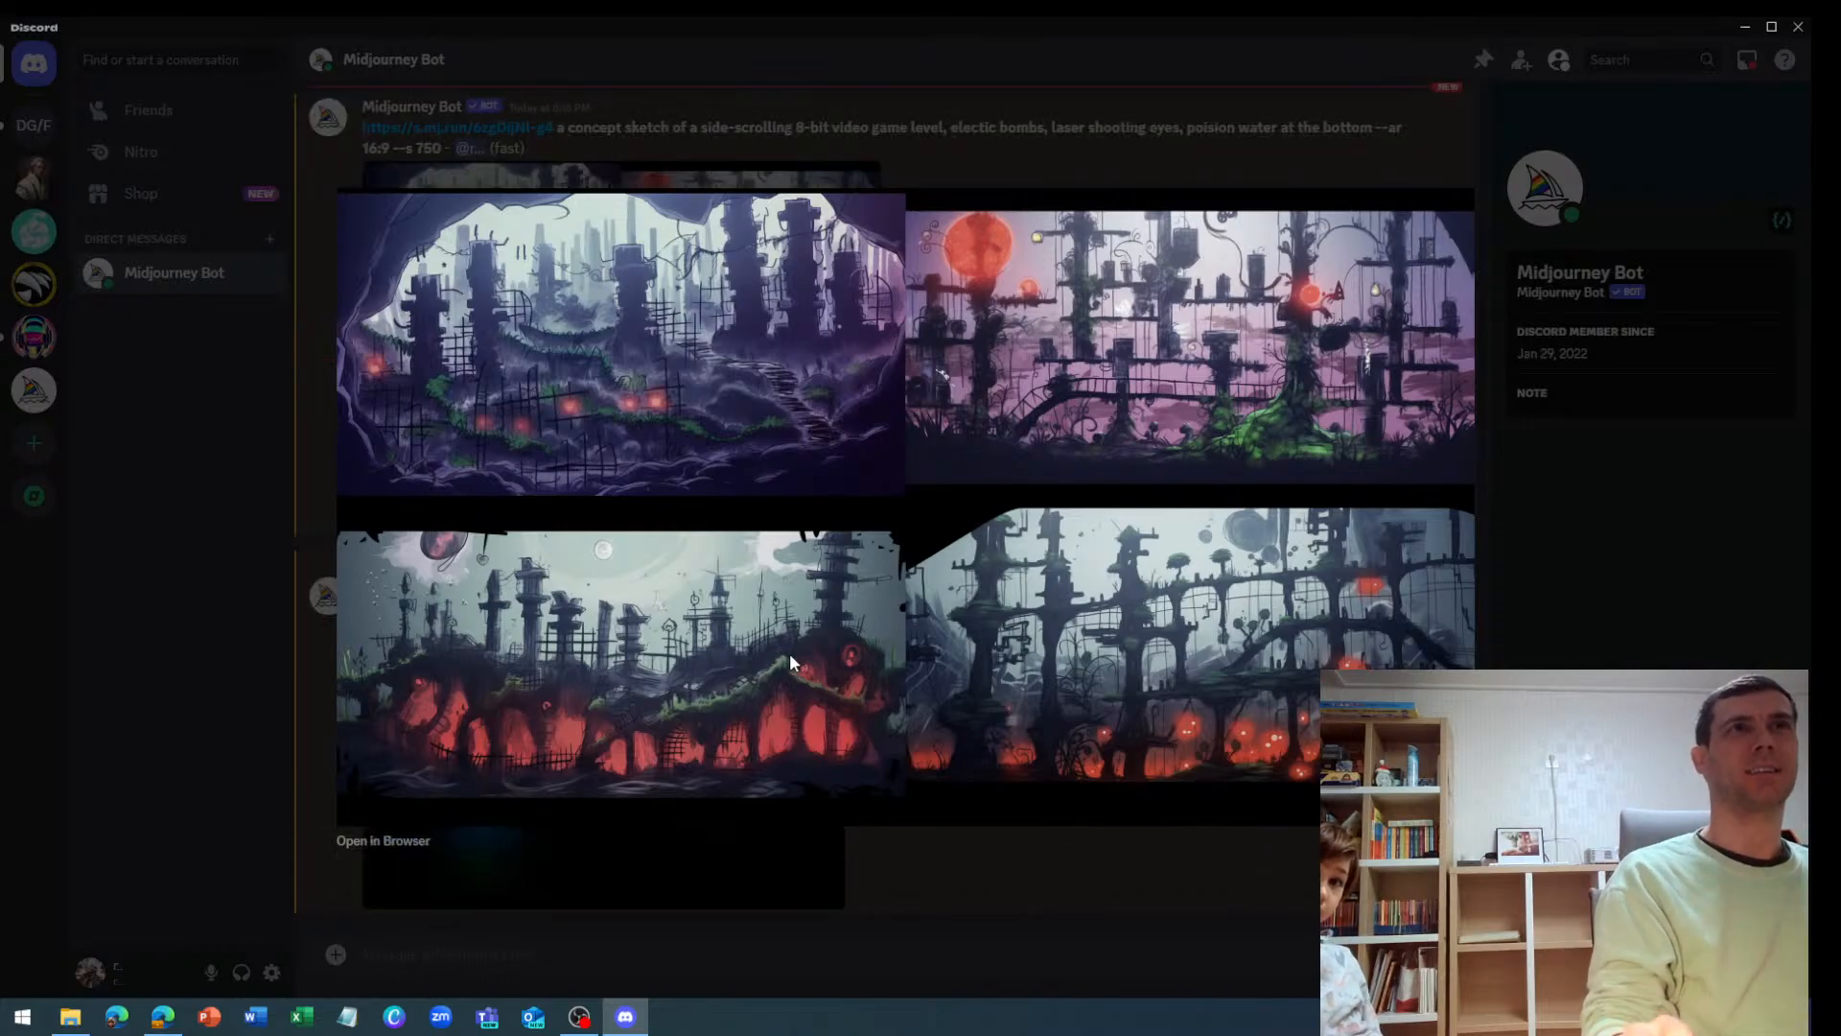
click(1003, 847)
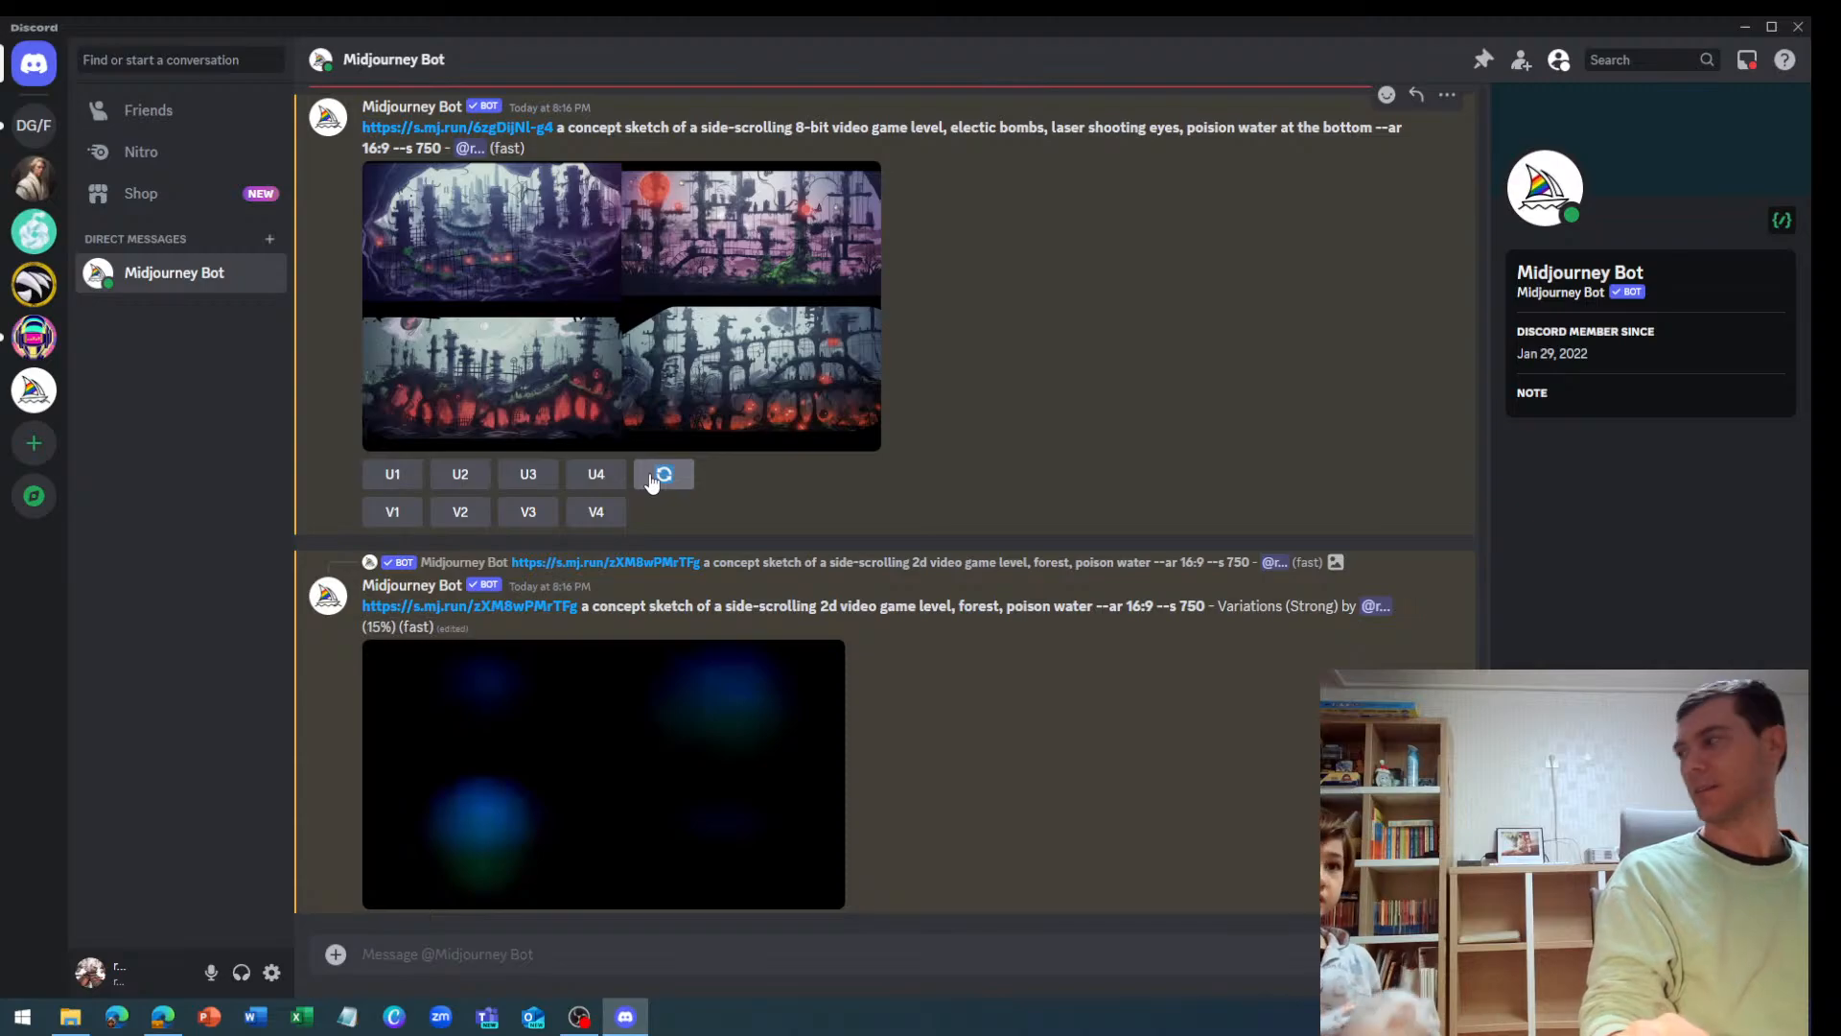
click(651, 476)
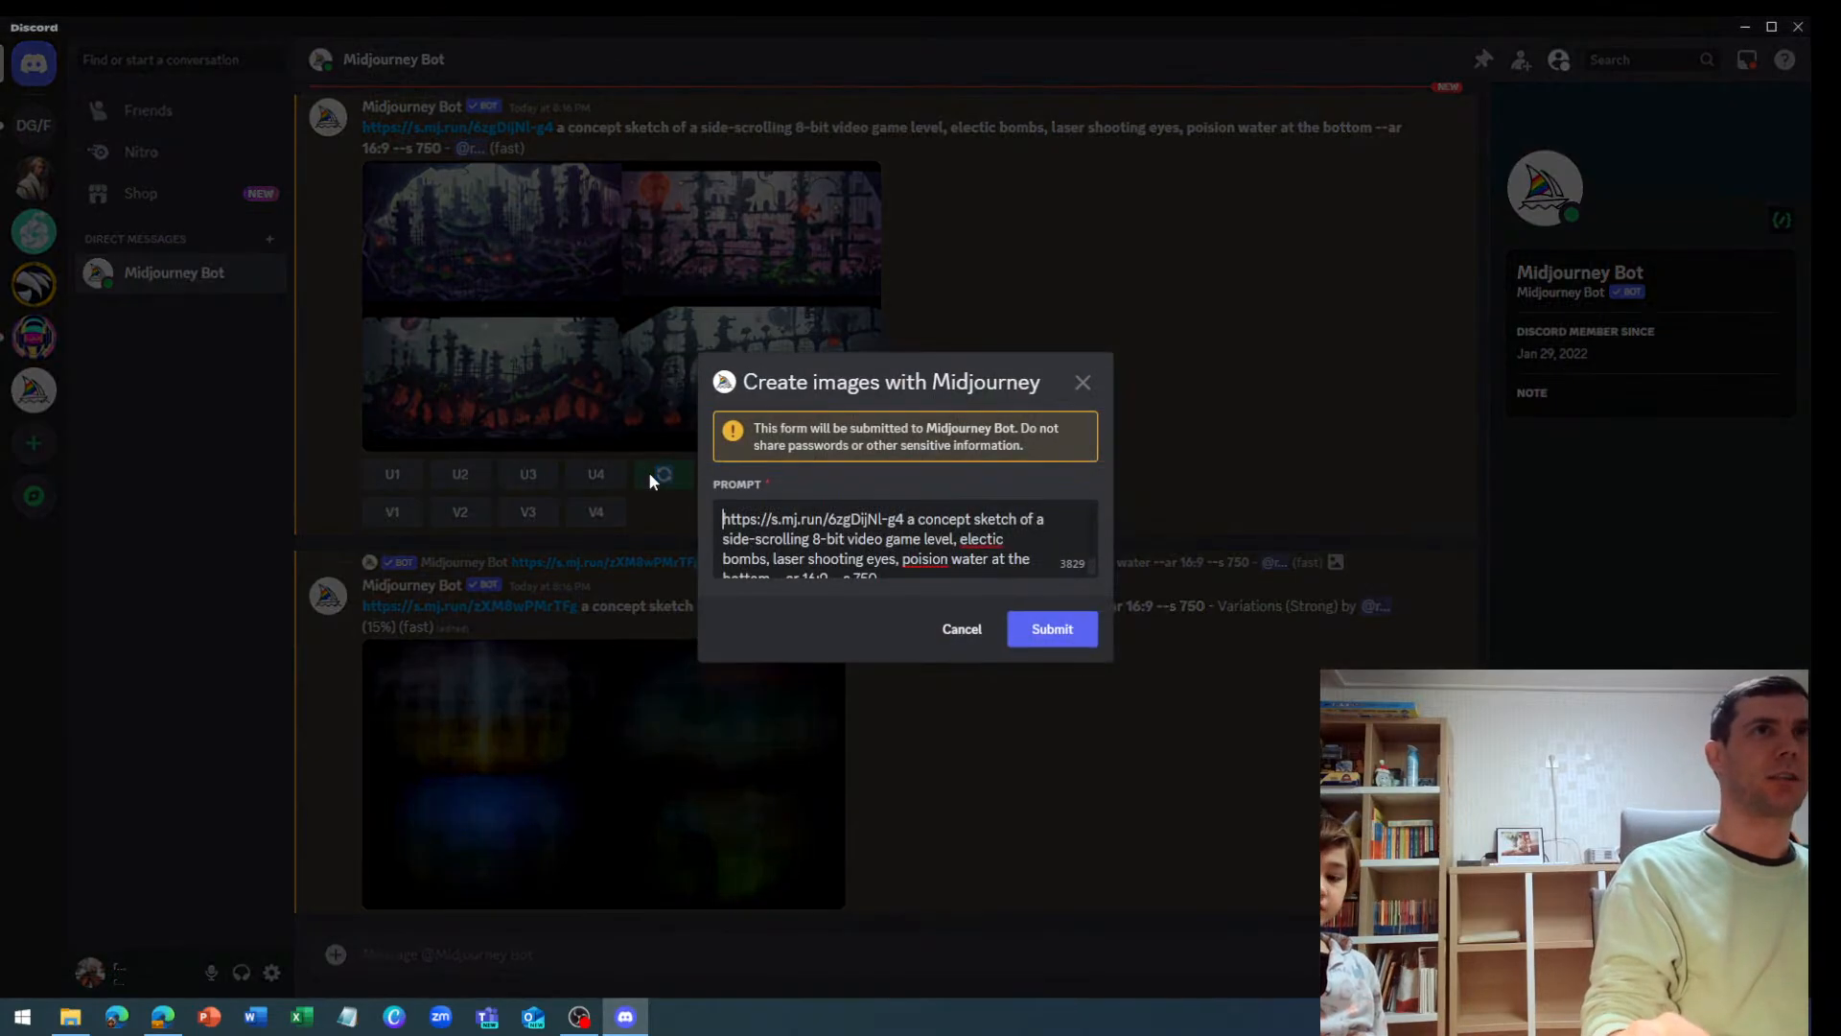
click(929, 562)
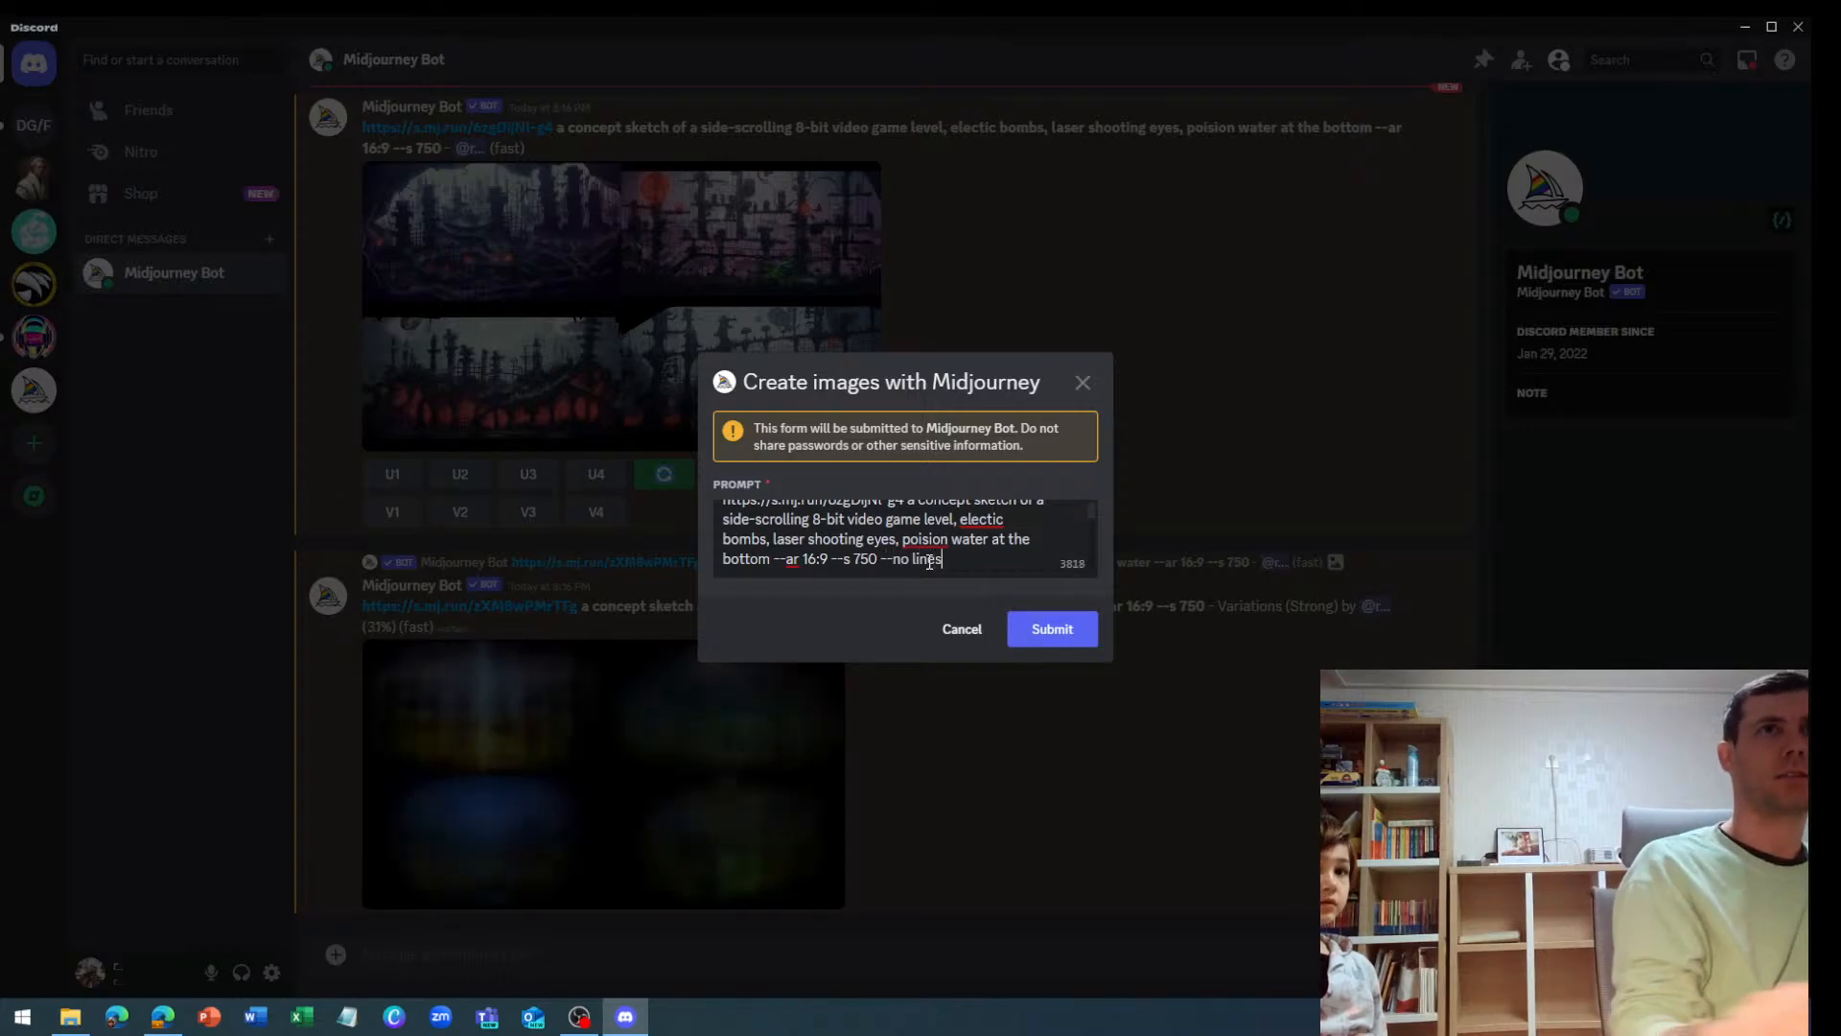
click(1045, 636)
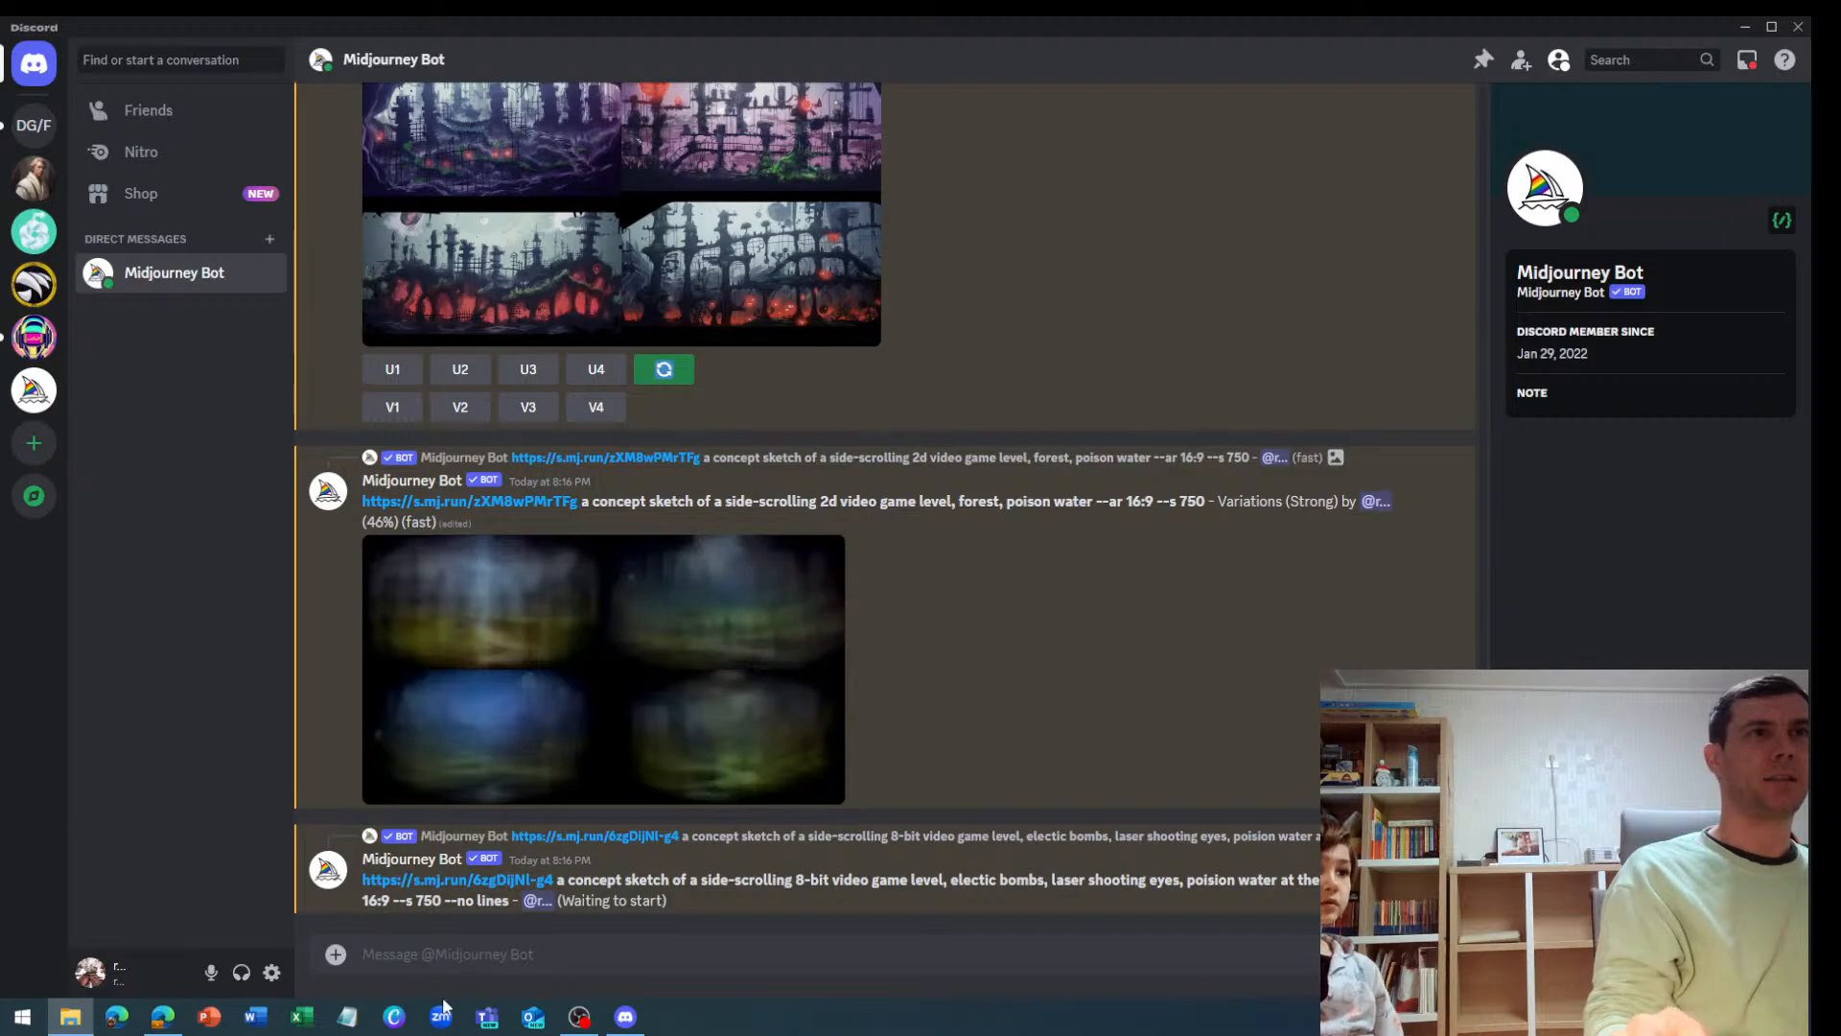
Start an /imagine prompt with the flagpole-and-spiral drawing's link, followed by the earlier 8-bit level description and --ar 16:9 --s 750
click(555, 955)
text(/i)
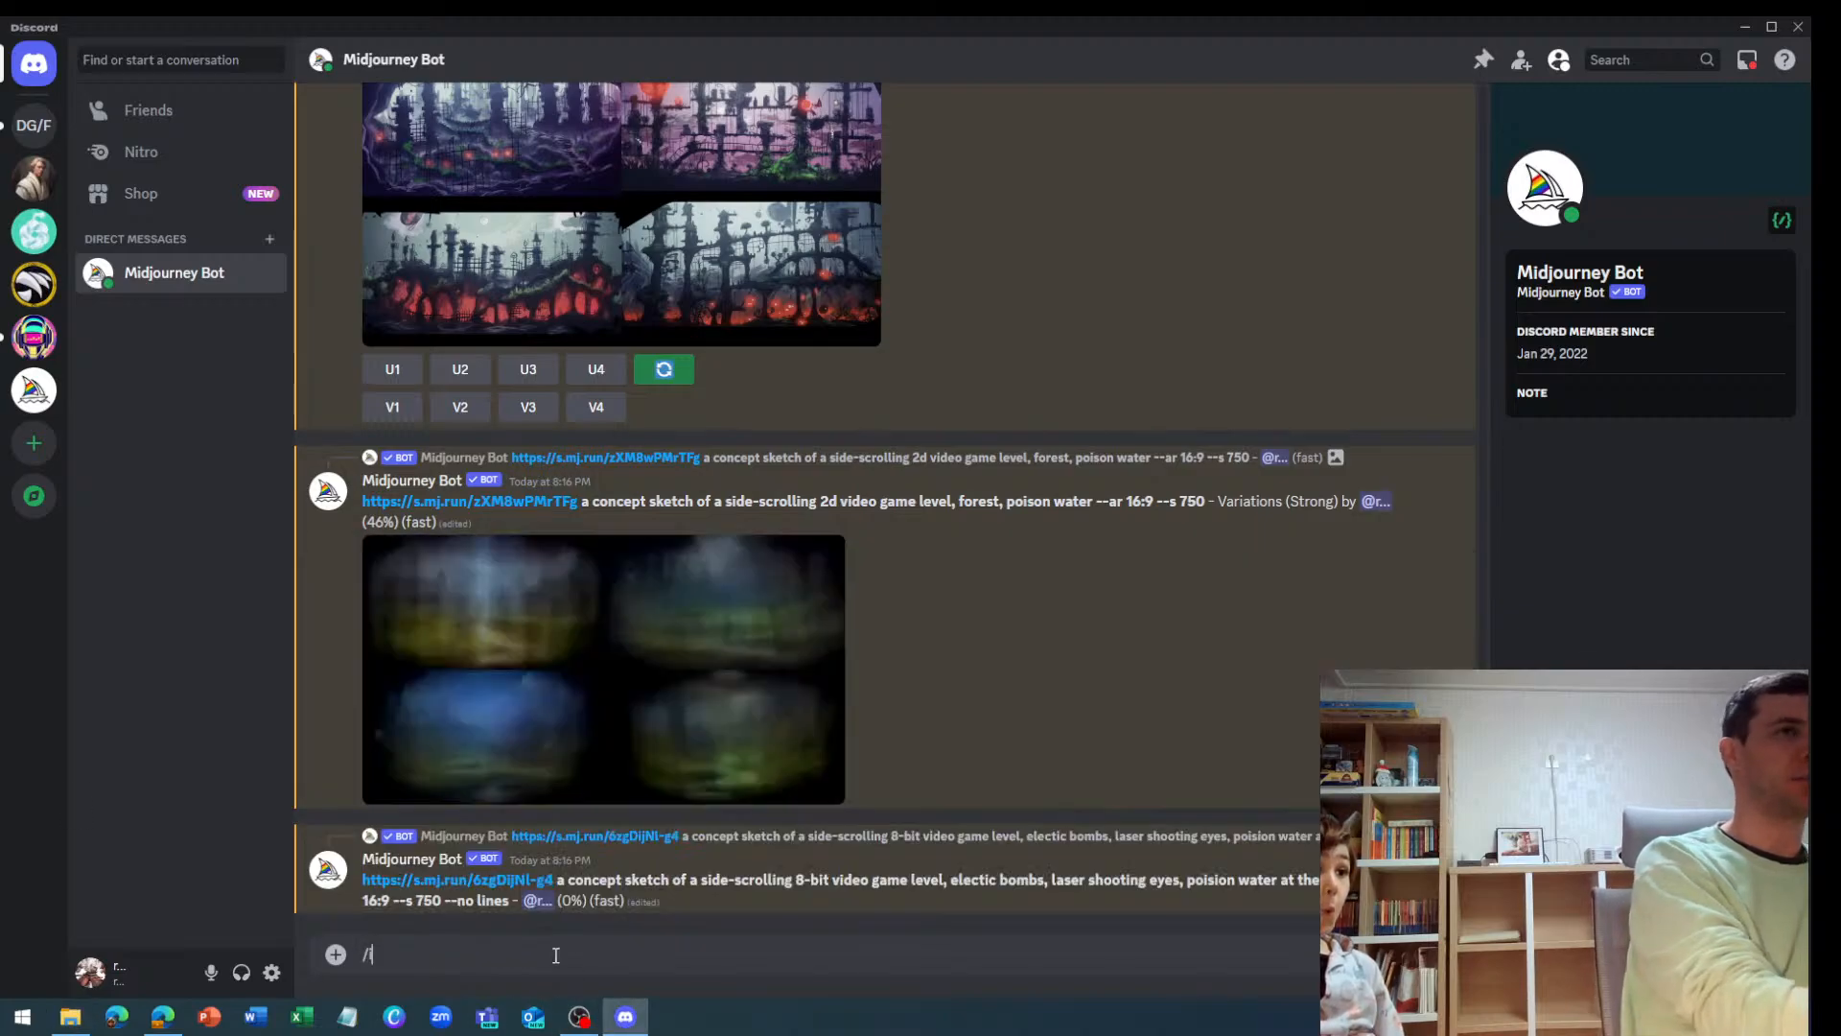
text(m)
key(Return)
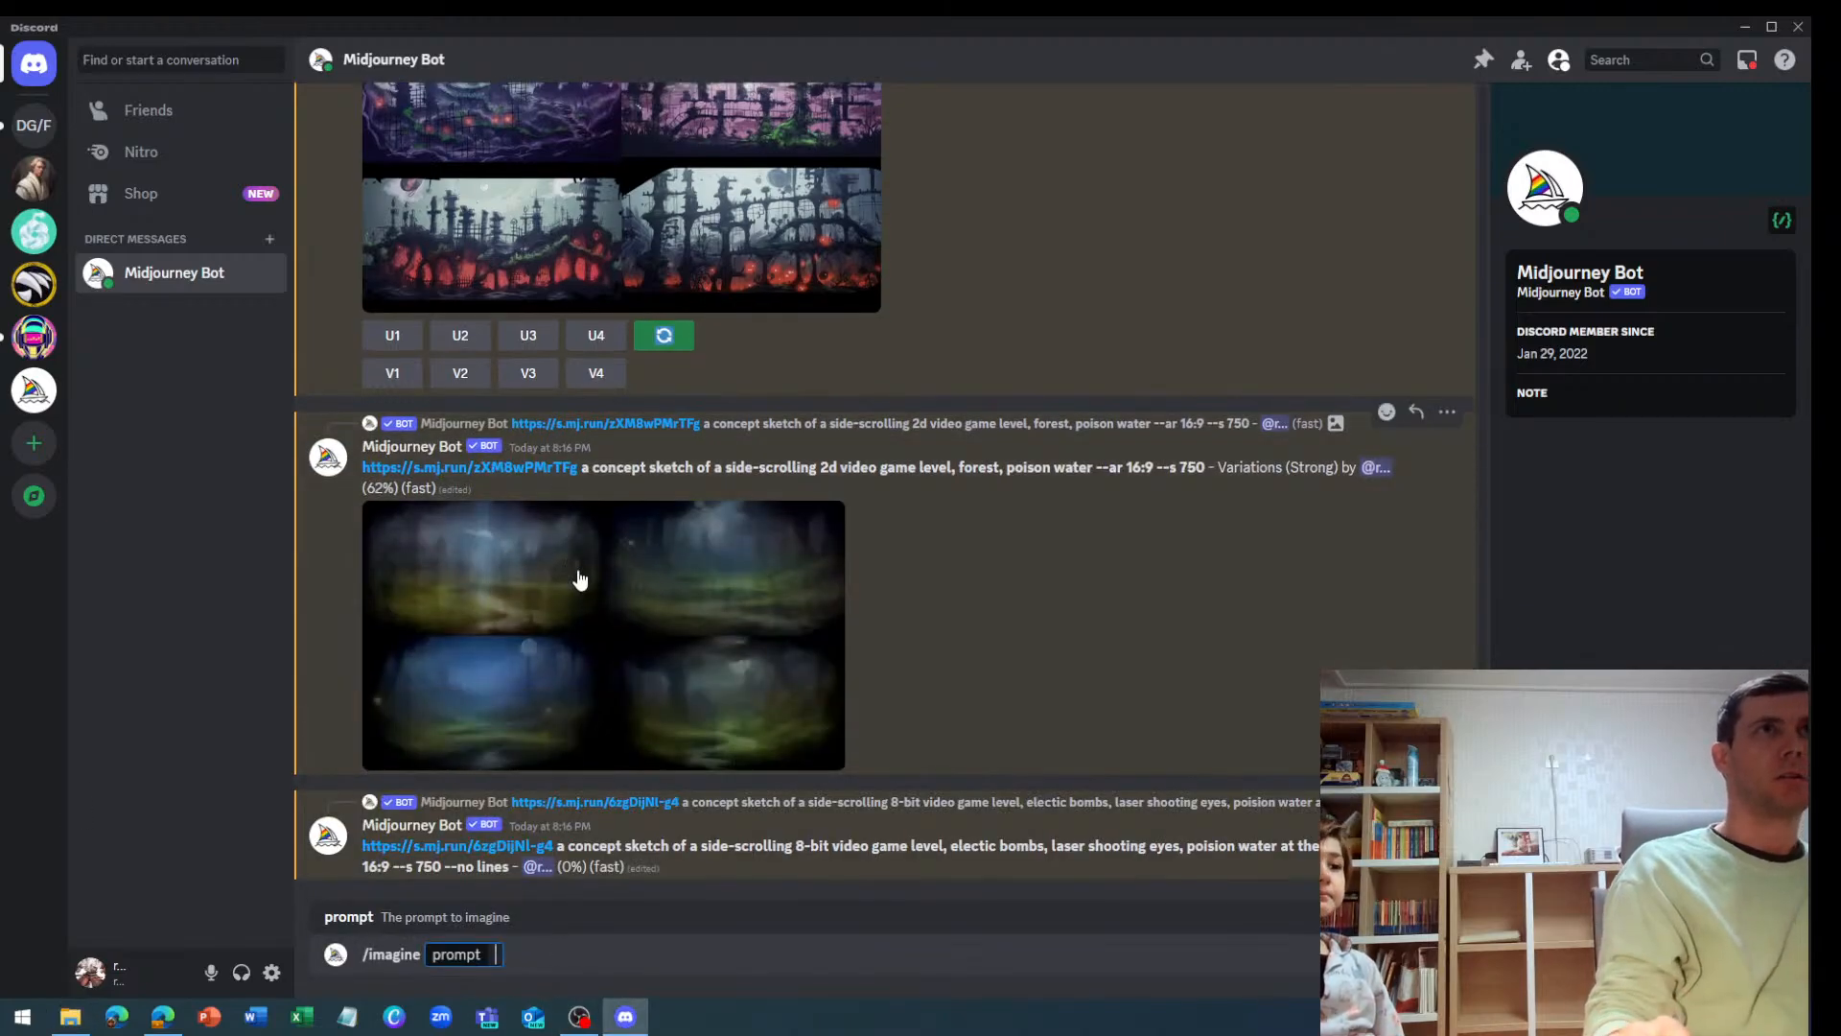
scroll(579, 575, up, 5)
mouse_move(597, 413)
mouse_down()
mouse_move(475, 873)
mouse_move(494, 957)
mouse_up()
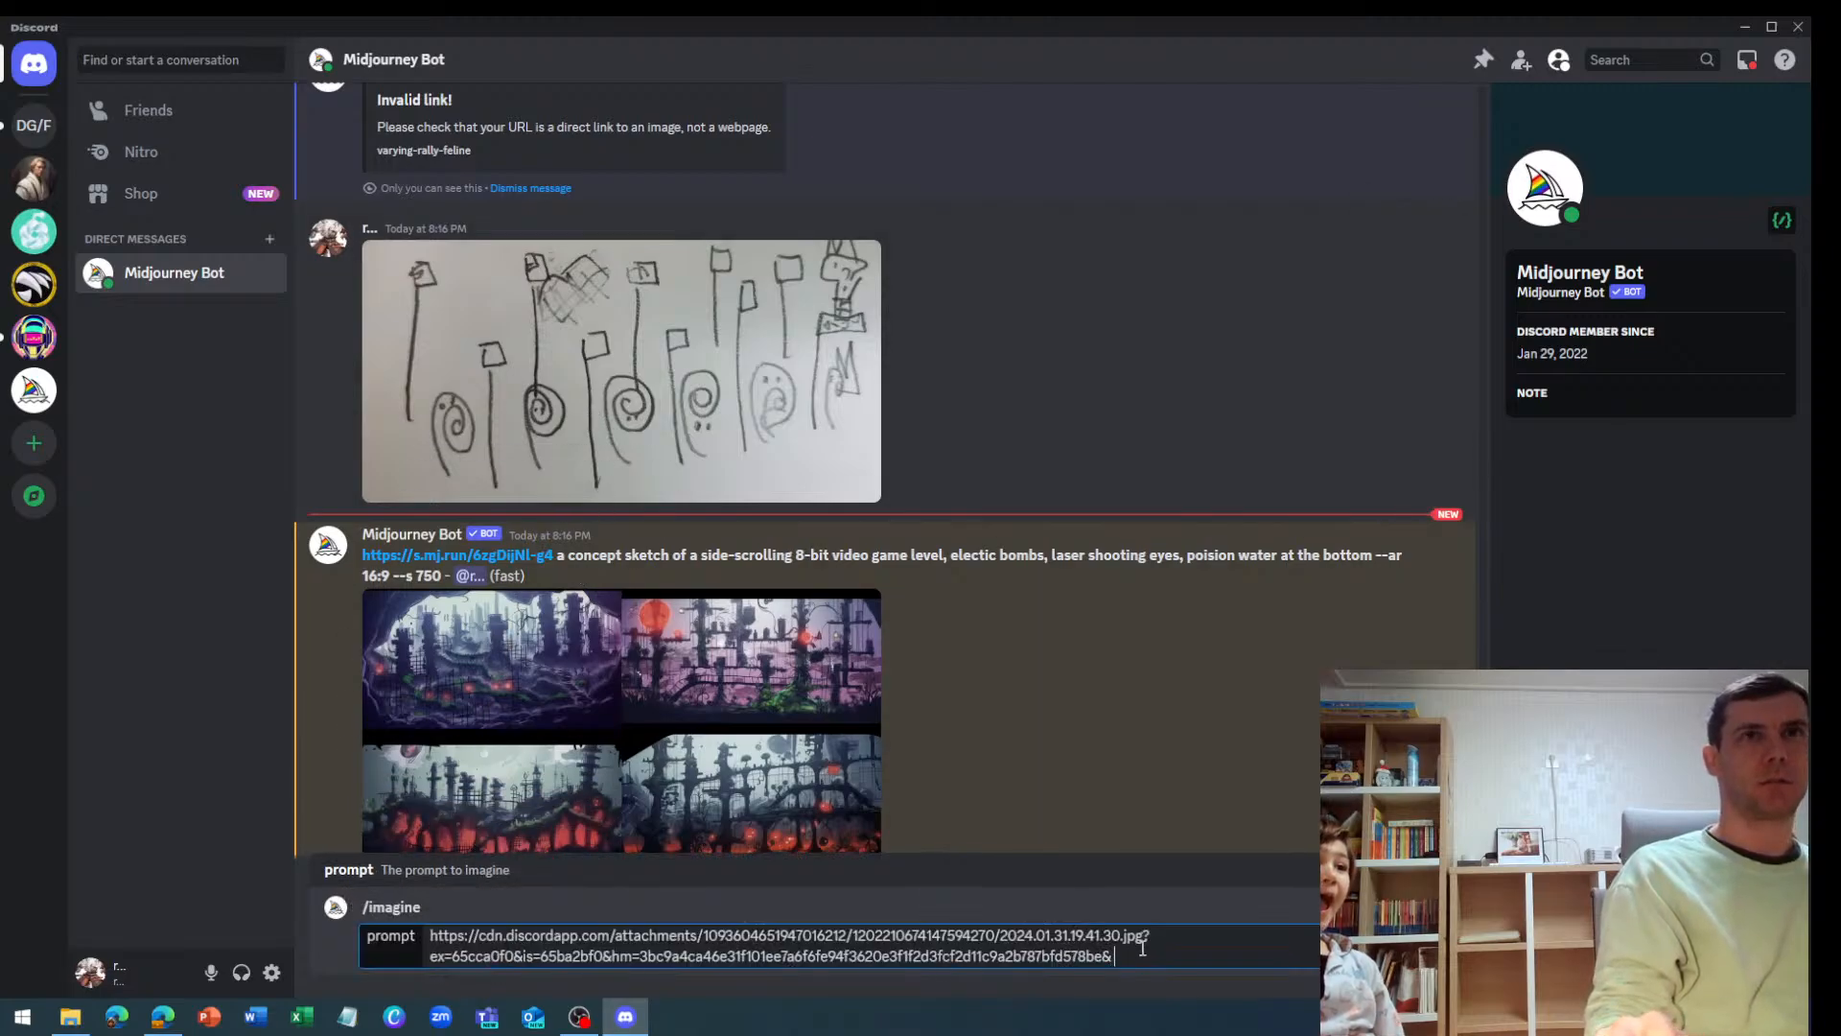
text(a concept sketch of a side-scrolling 8-bit video game level, electic bombs, laser shooting eyes, poision water at the bottom --ar 16:9 --s 750)
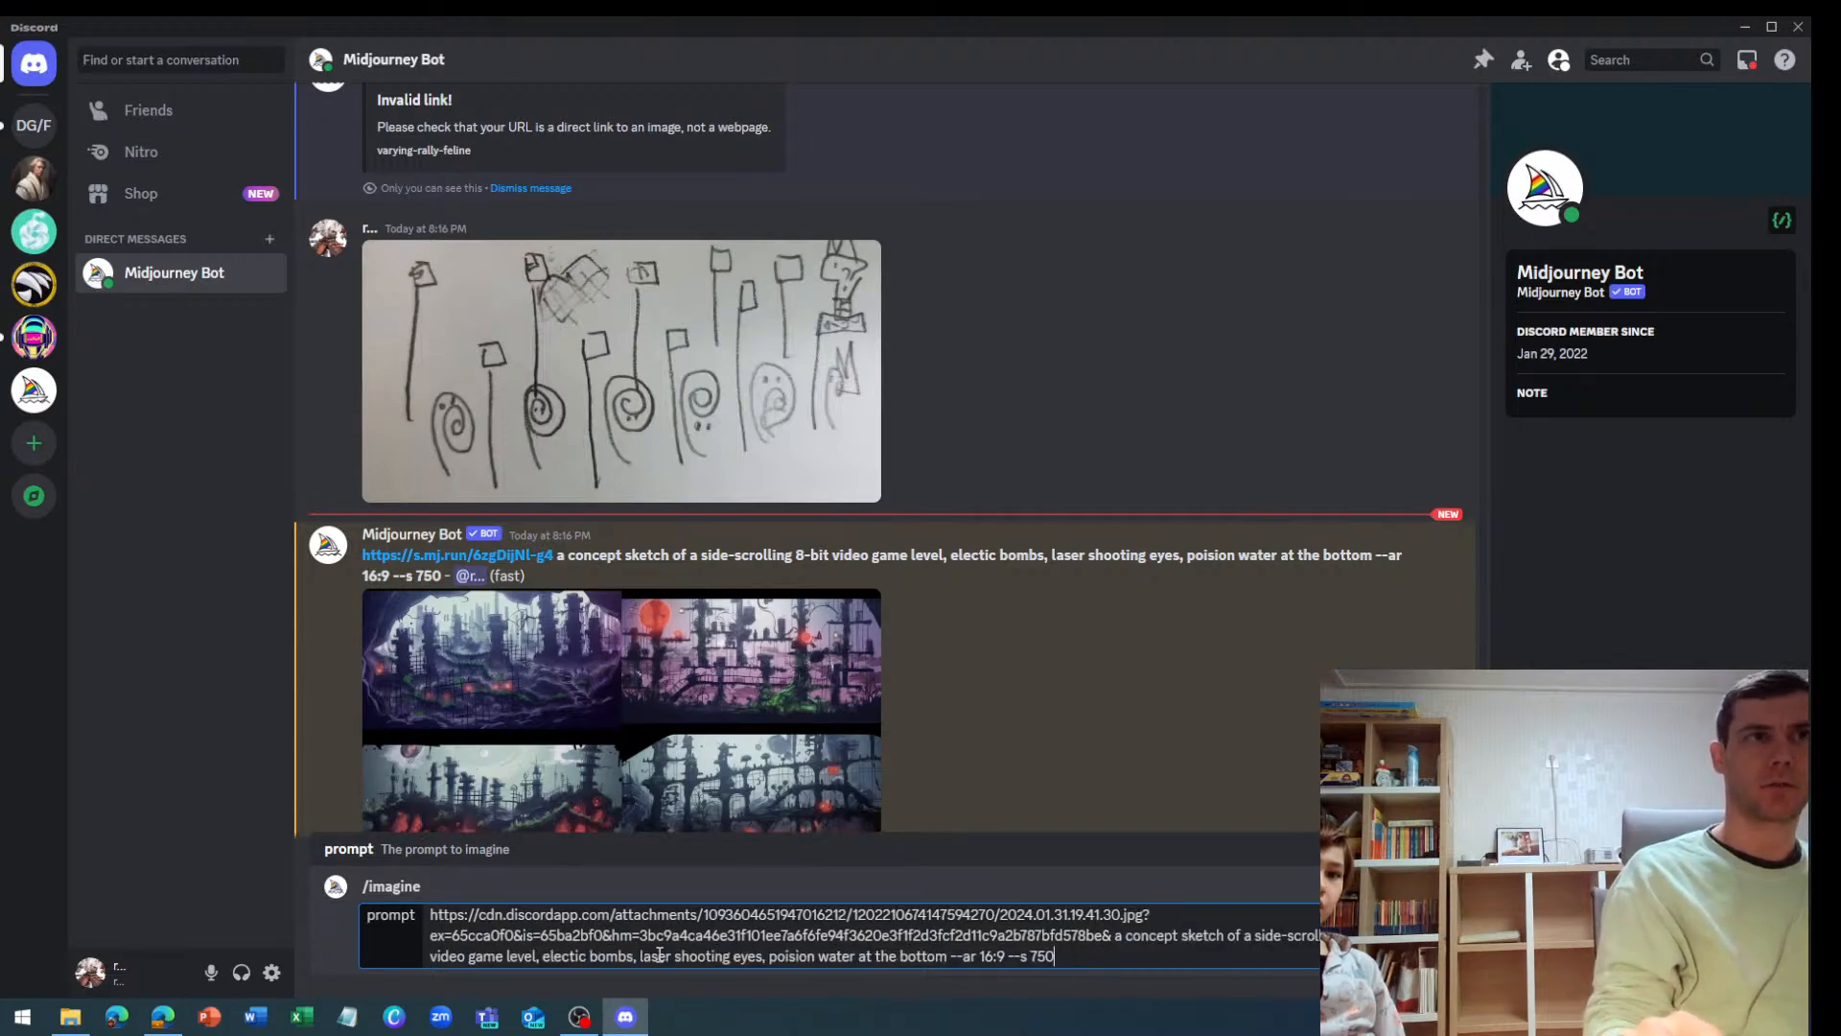
Remove "electic bombs, laser shooting eyes, poision water at the bottom" and its preceding comma from the prompt and submit it
drag(542, 959, 951, 956)
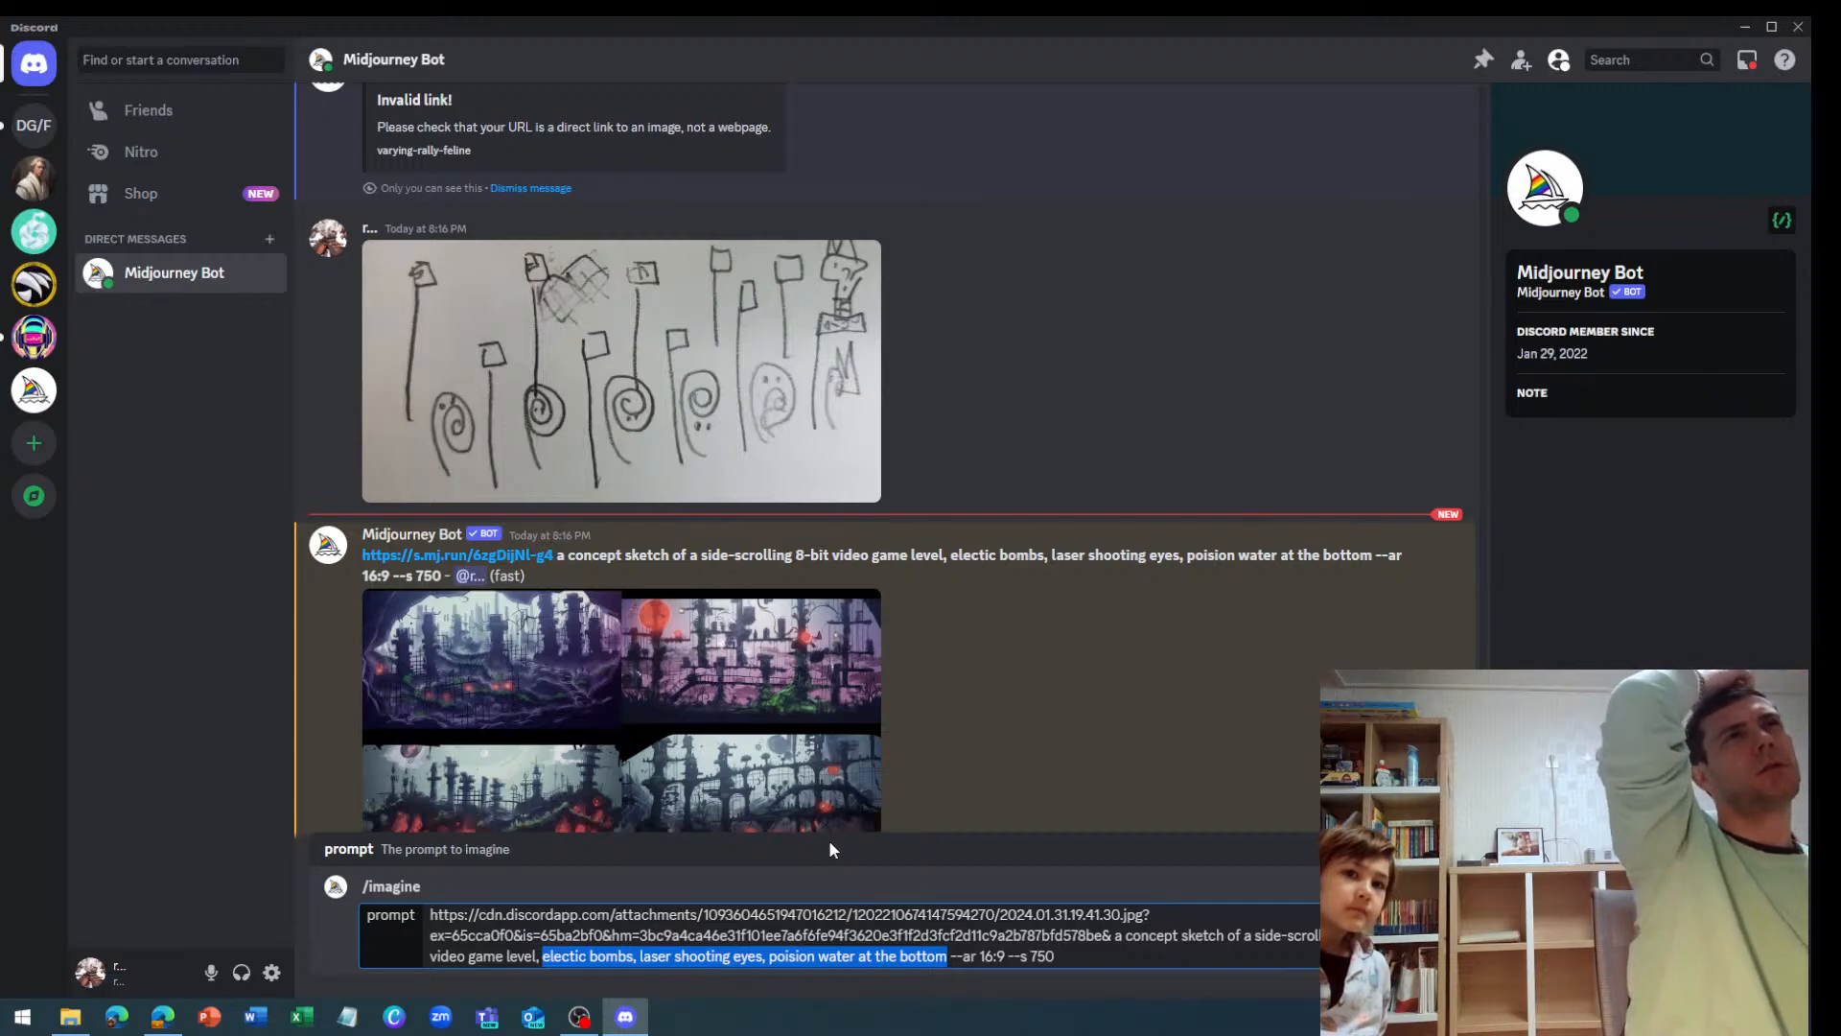
key(BackSpace)
key(BackSpace)
key(BackSpace)
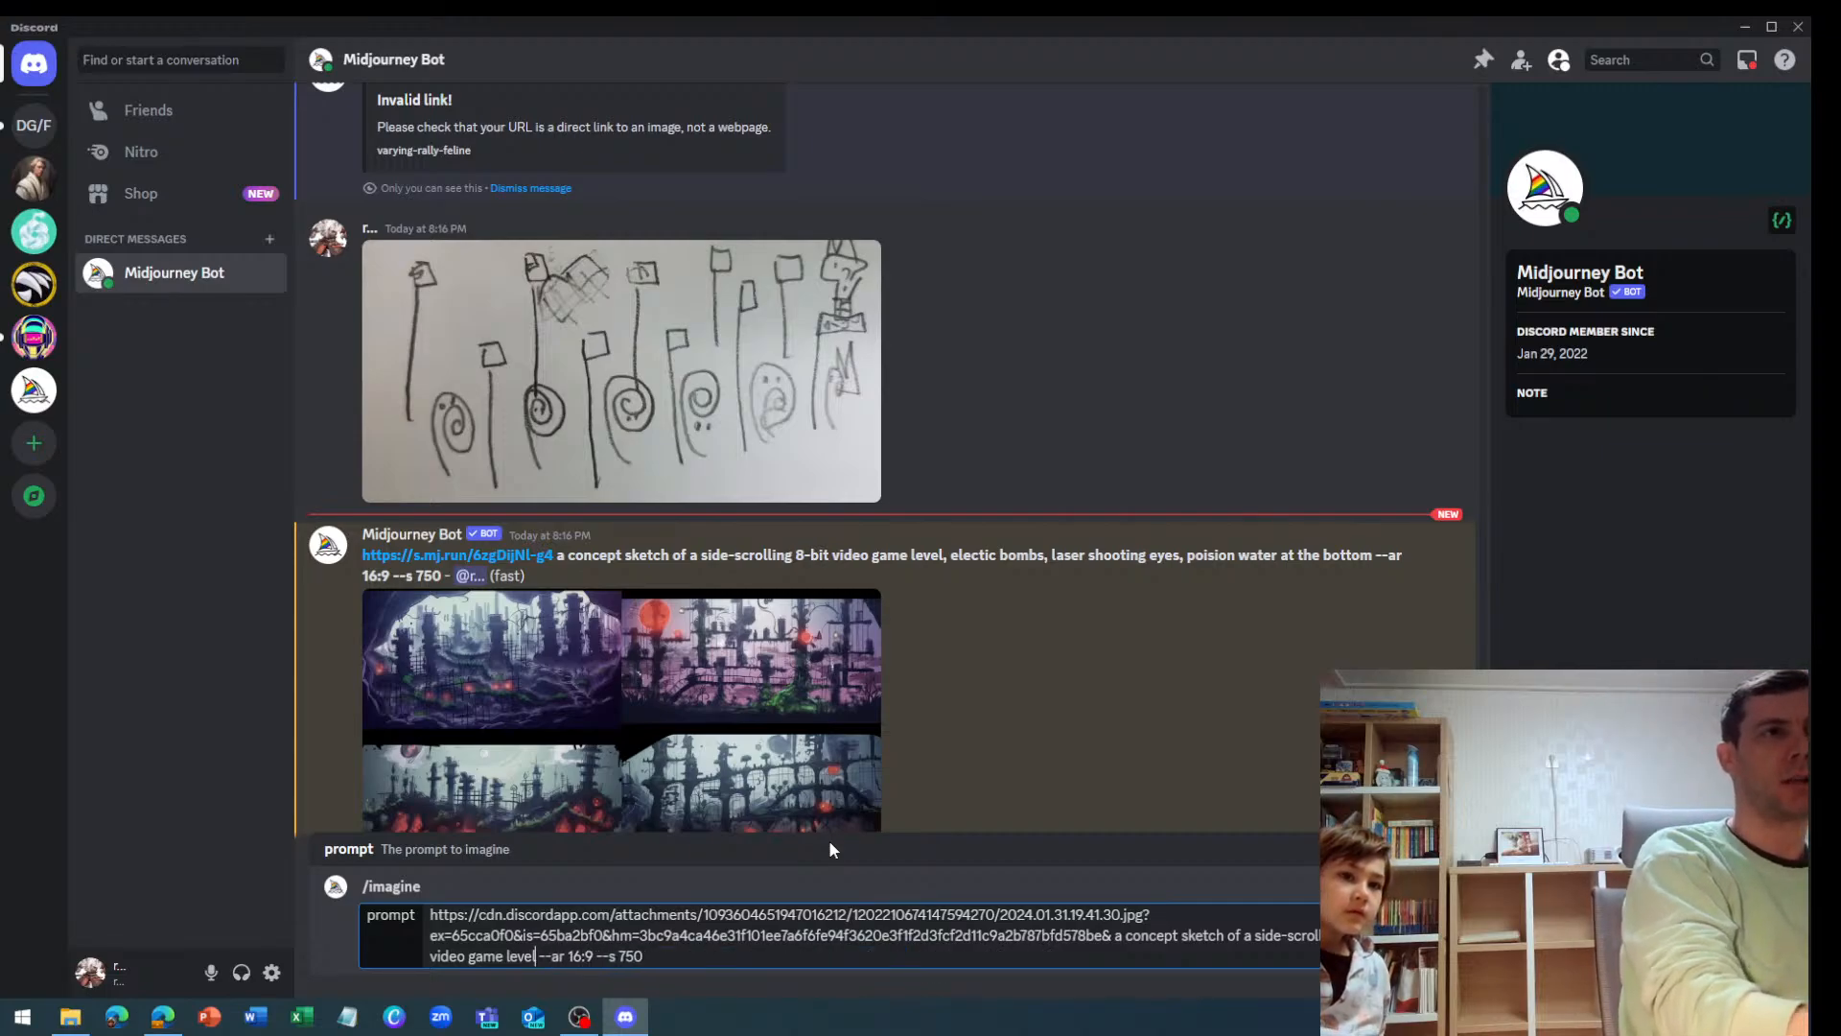
key(Return)
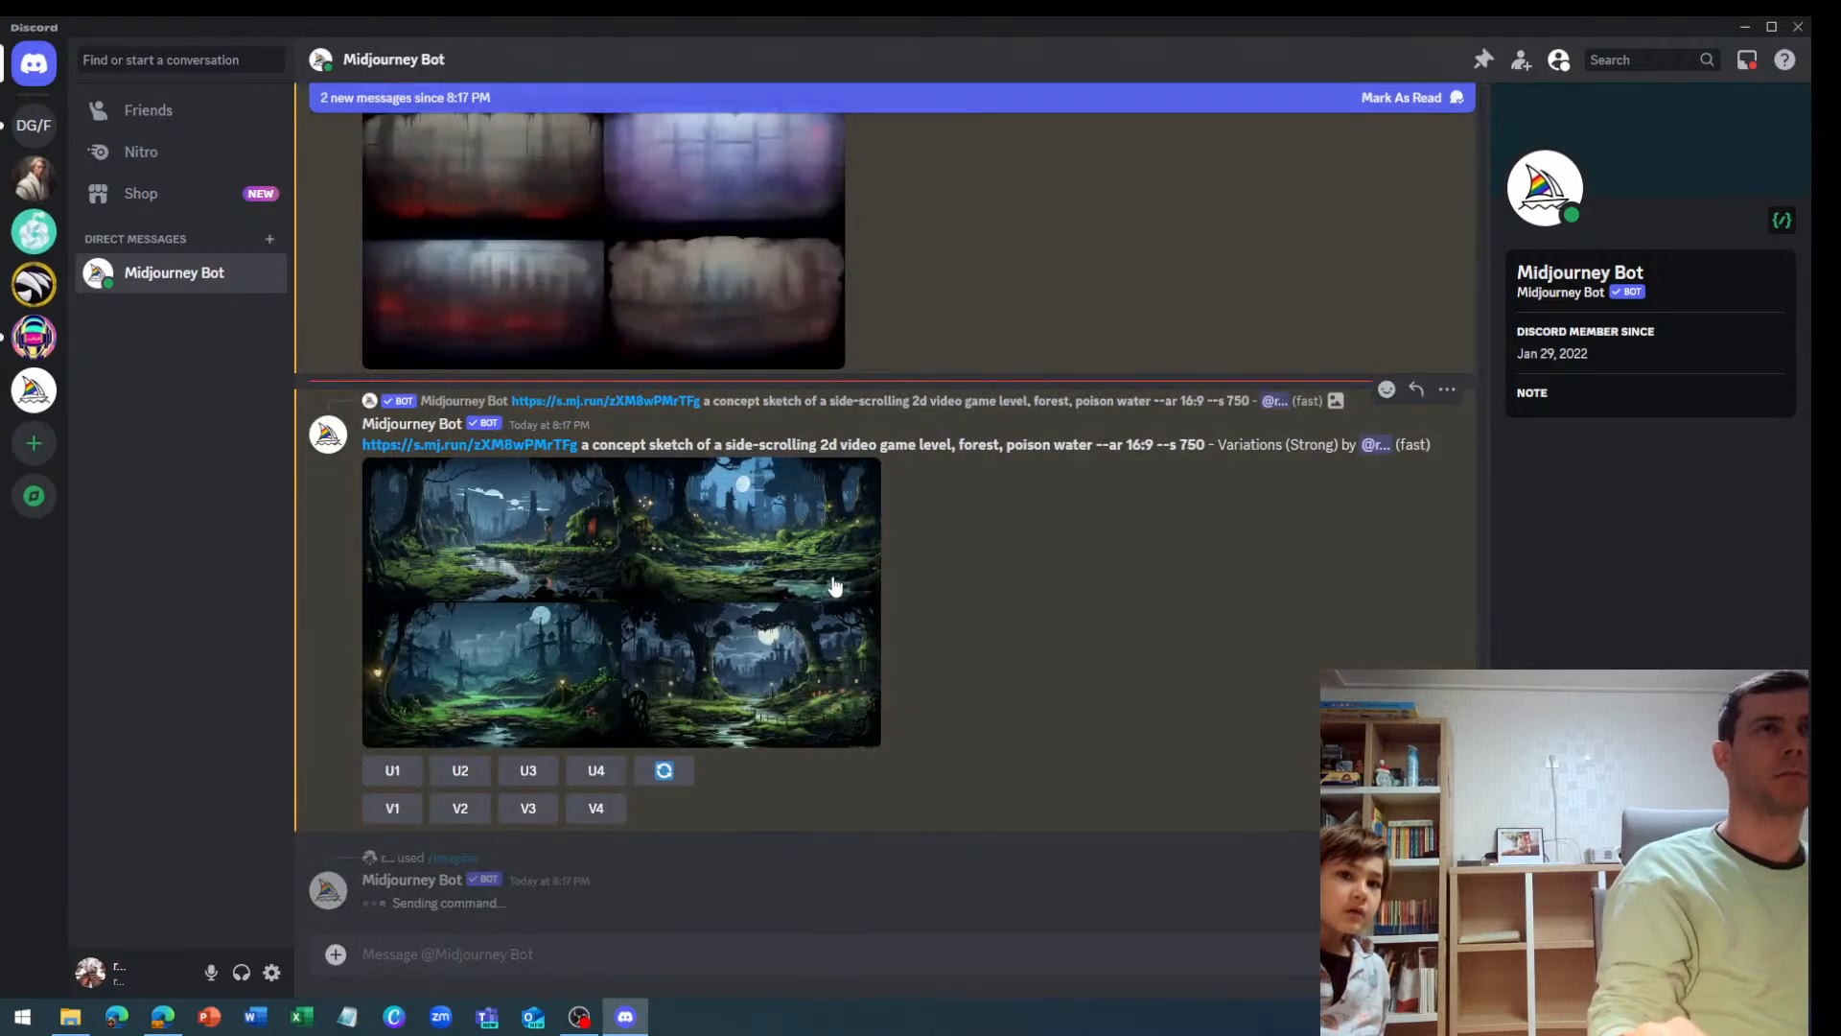
Enlarge the new forest level variations grid and upscale its second image
click(834, 585)
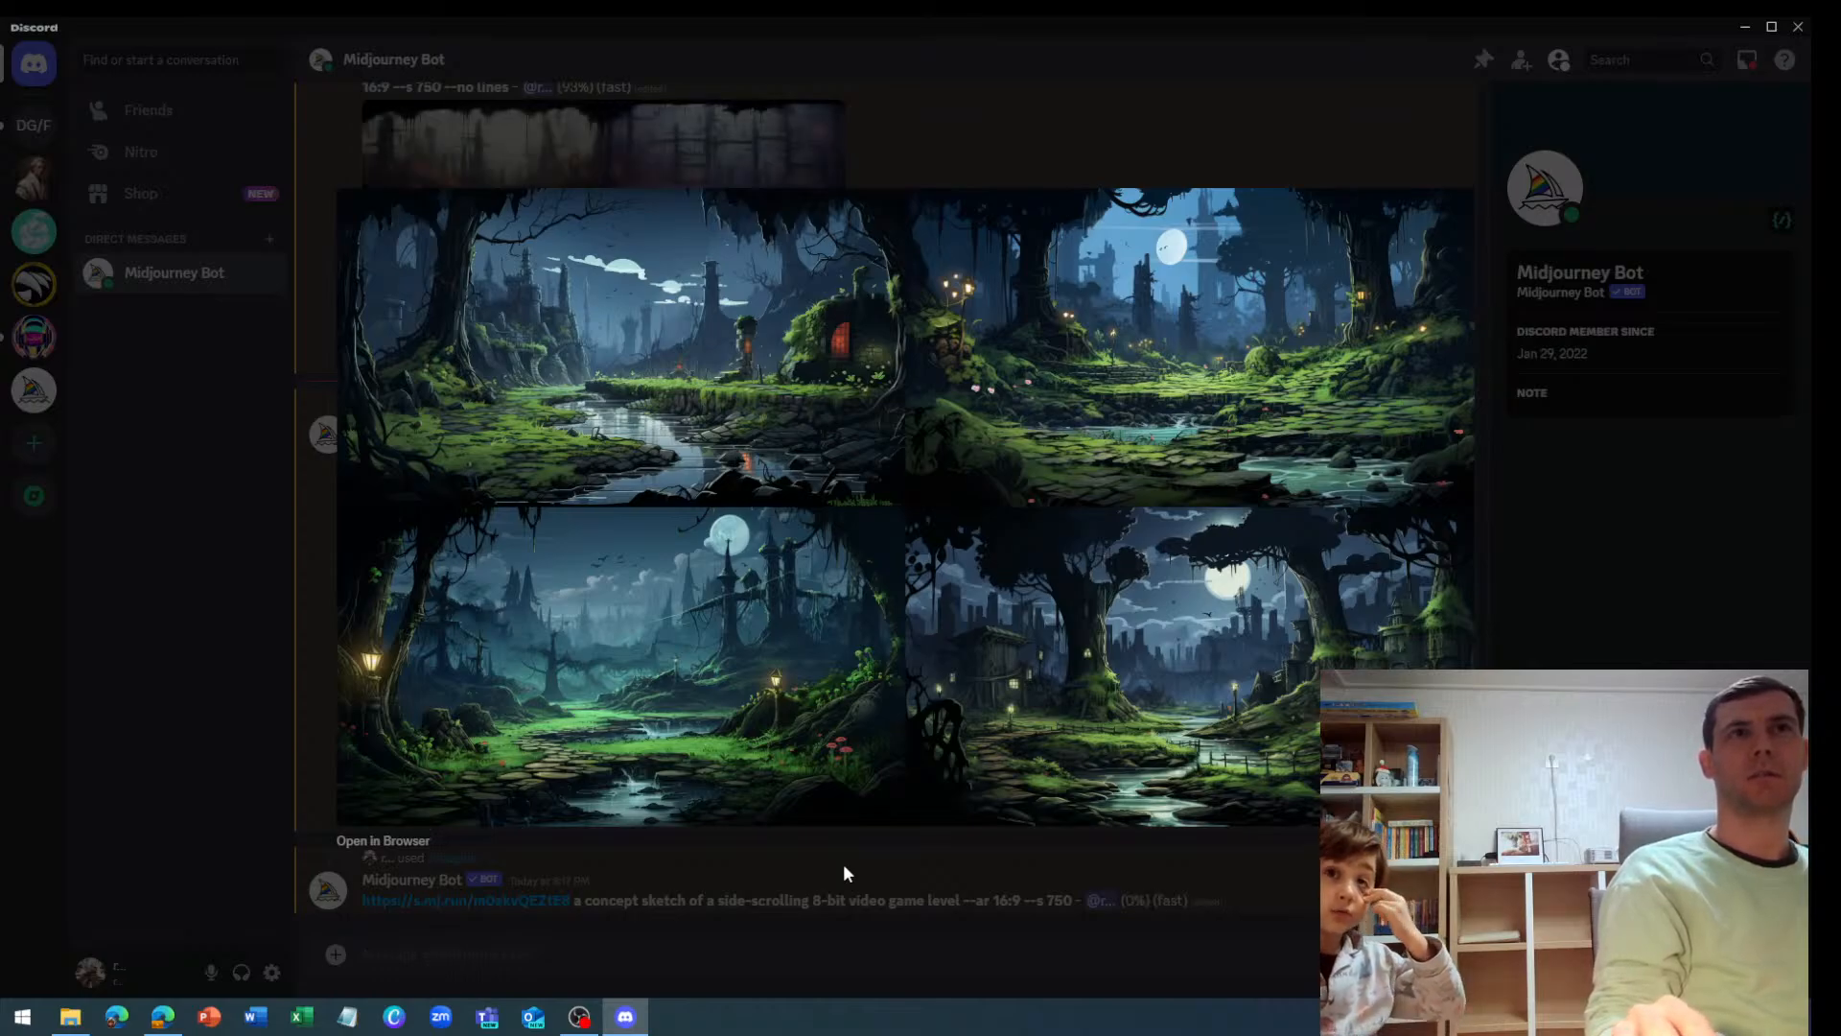
click(843, 863)
click(463, 770)
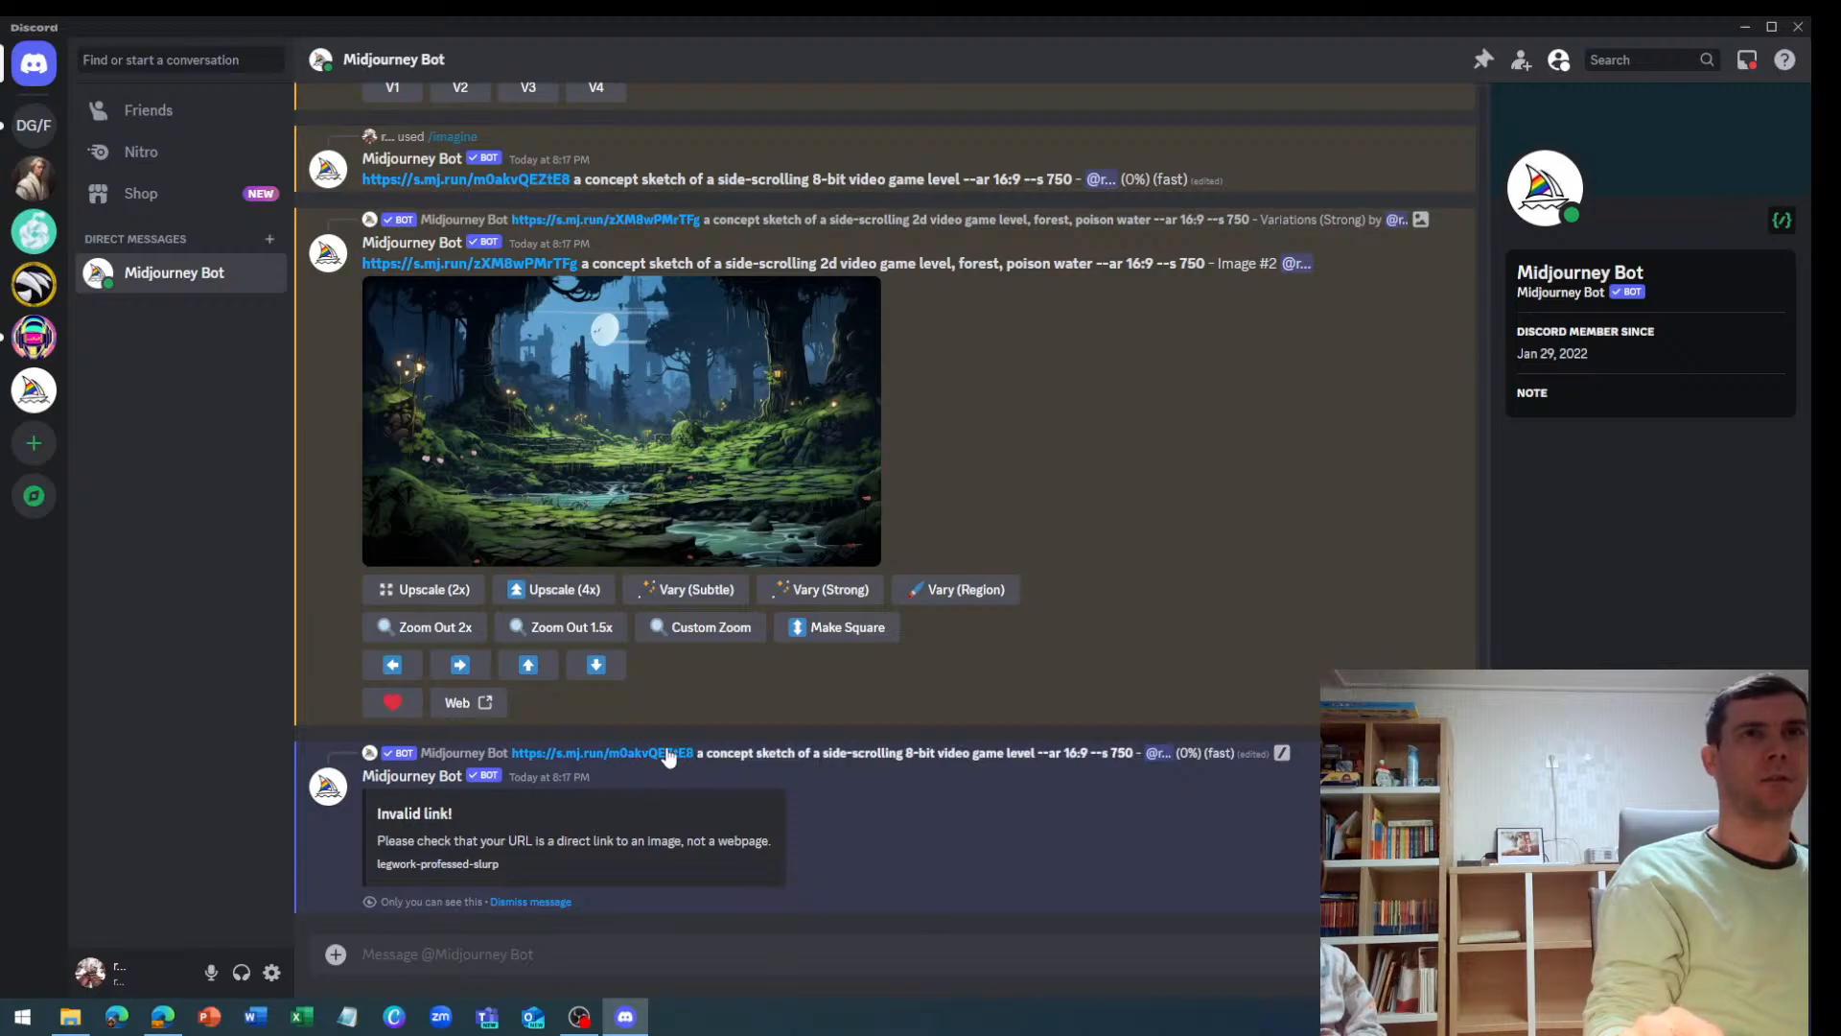
Open the image link from the failed 8-bit level prompt in the browser and copy its full .jpg address
scroll(668, 757, up, 4)
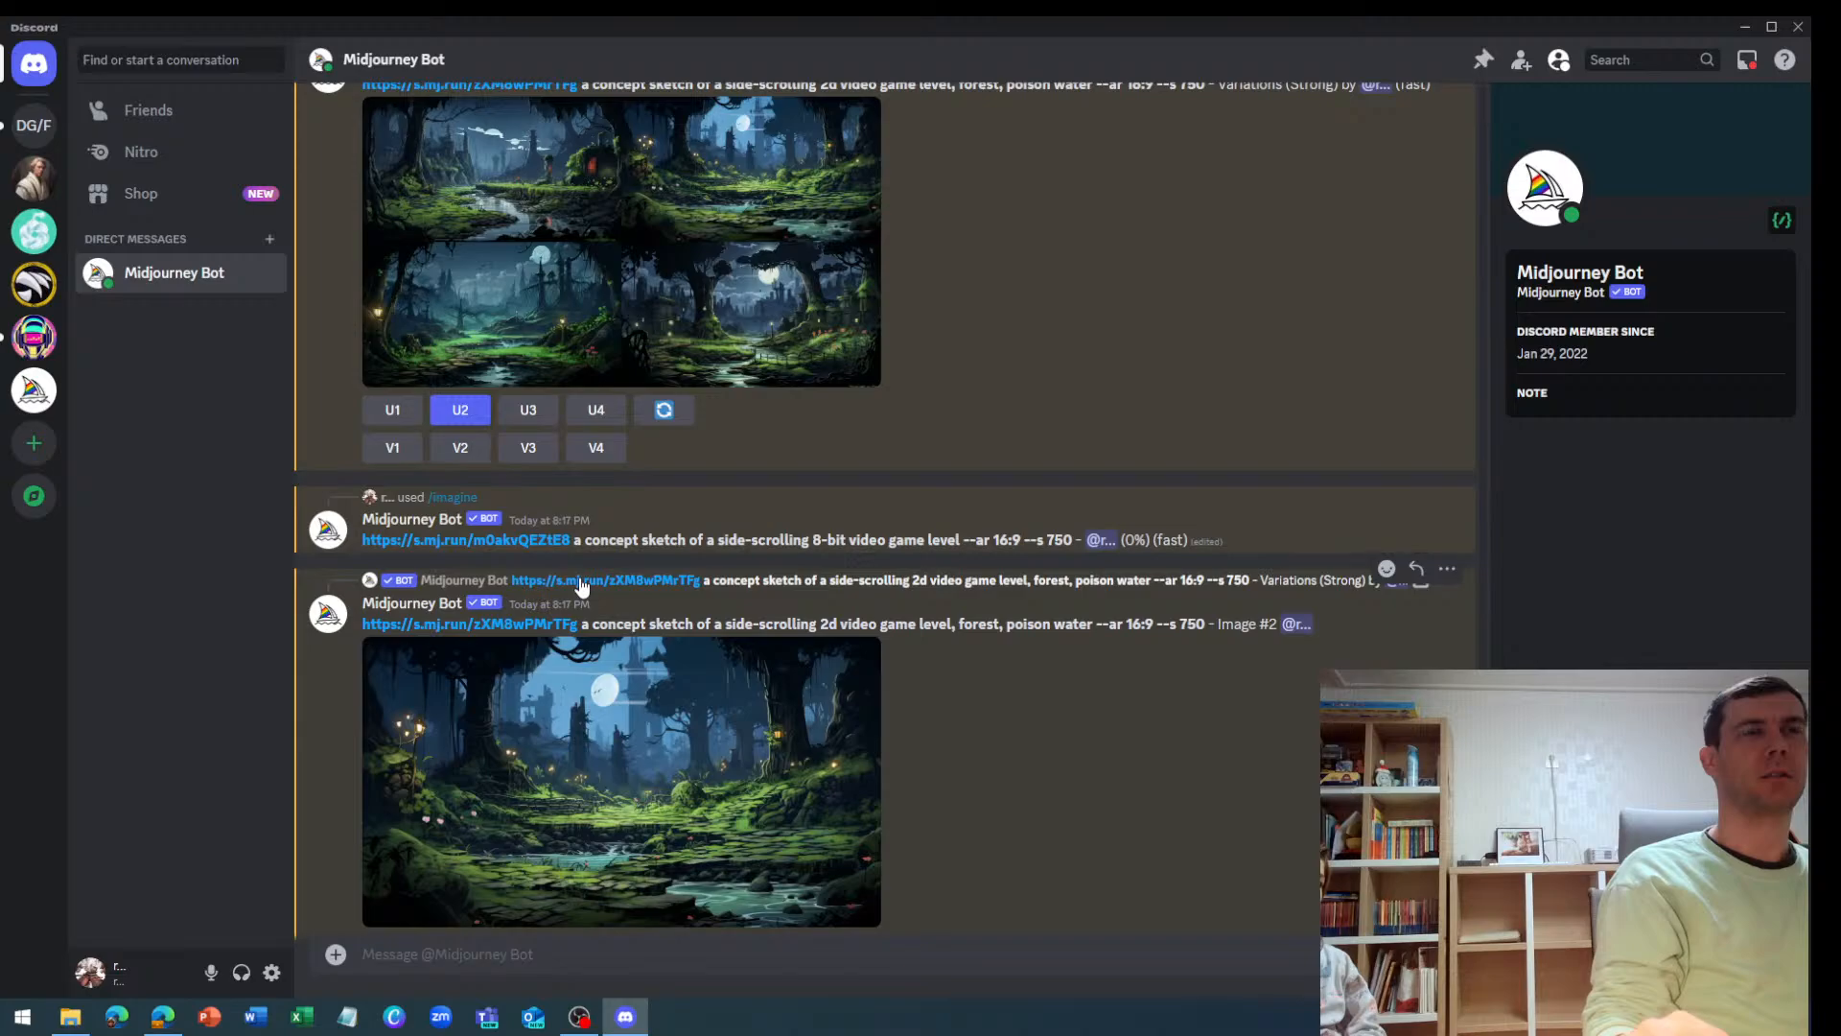
scroll(579, 577, up, 4)
scroll(555, 640, down, 3)
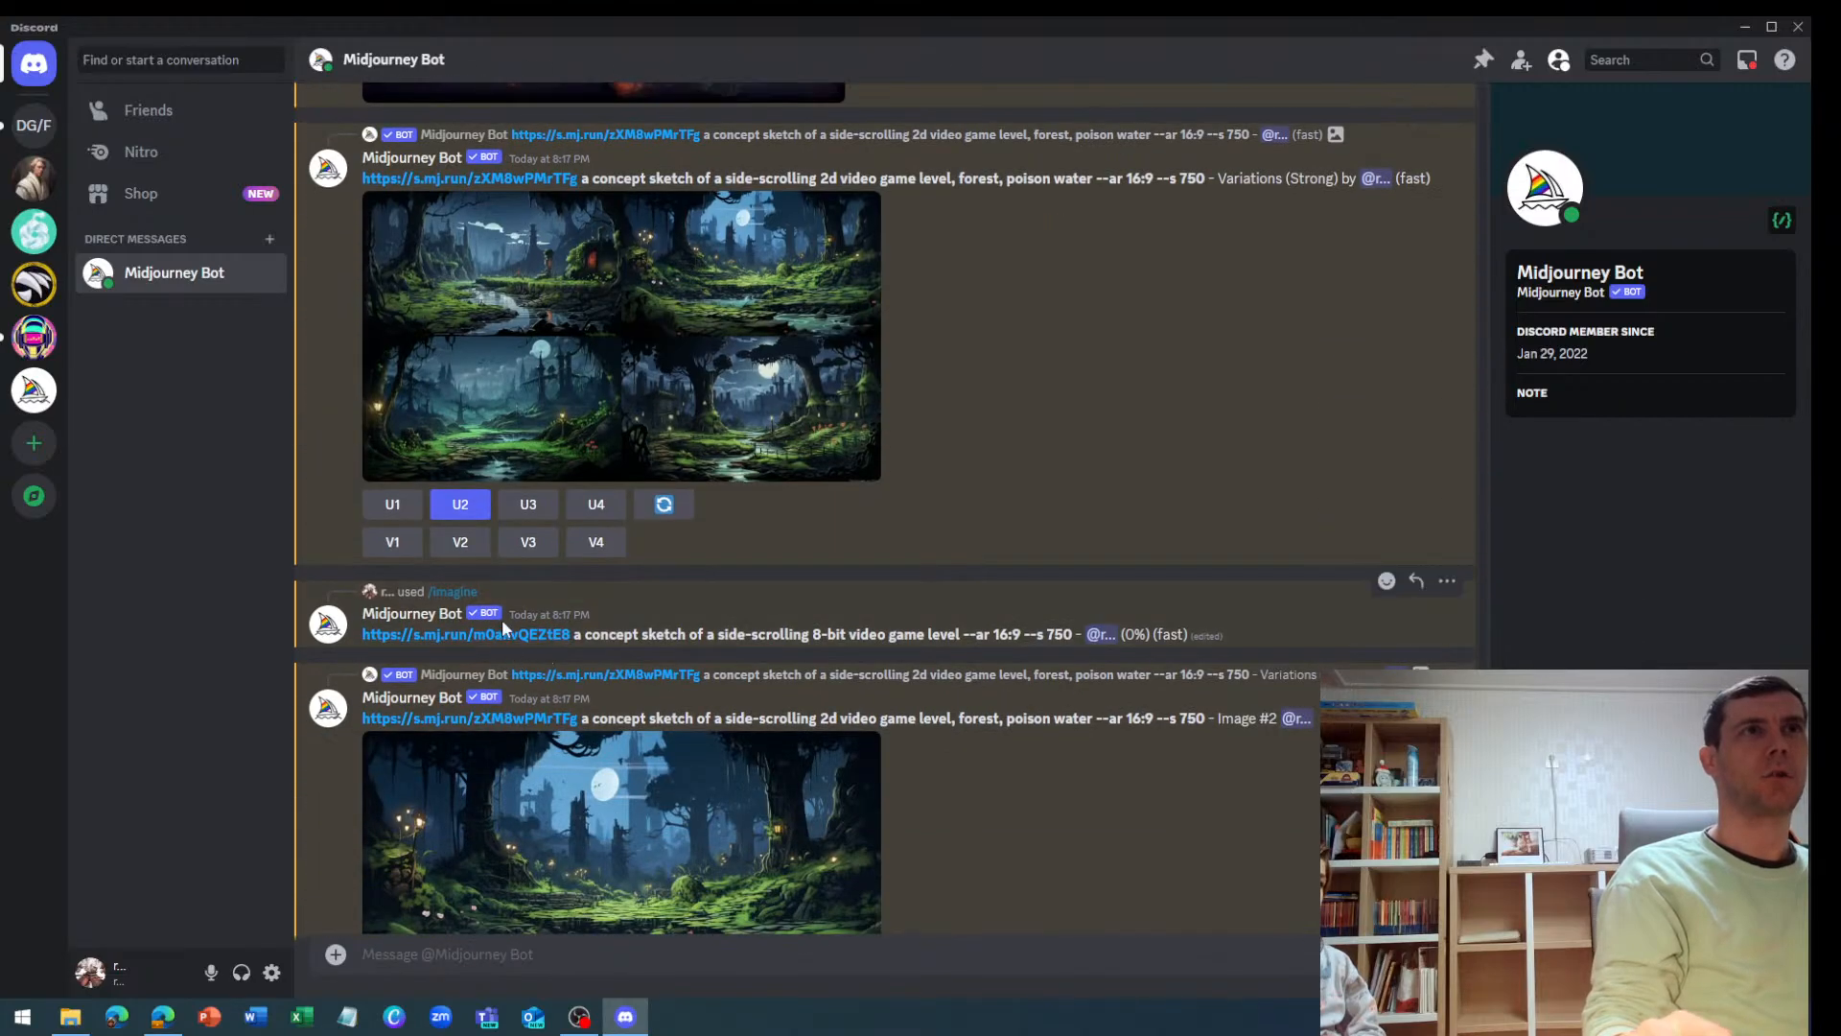
click(497, 633)
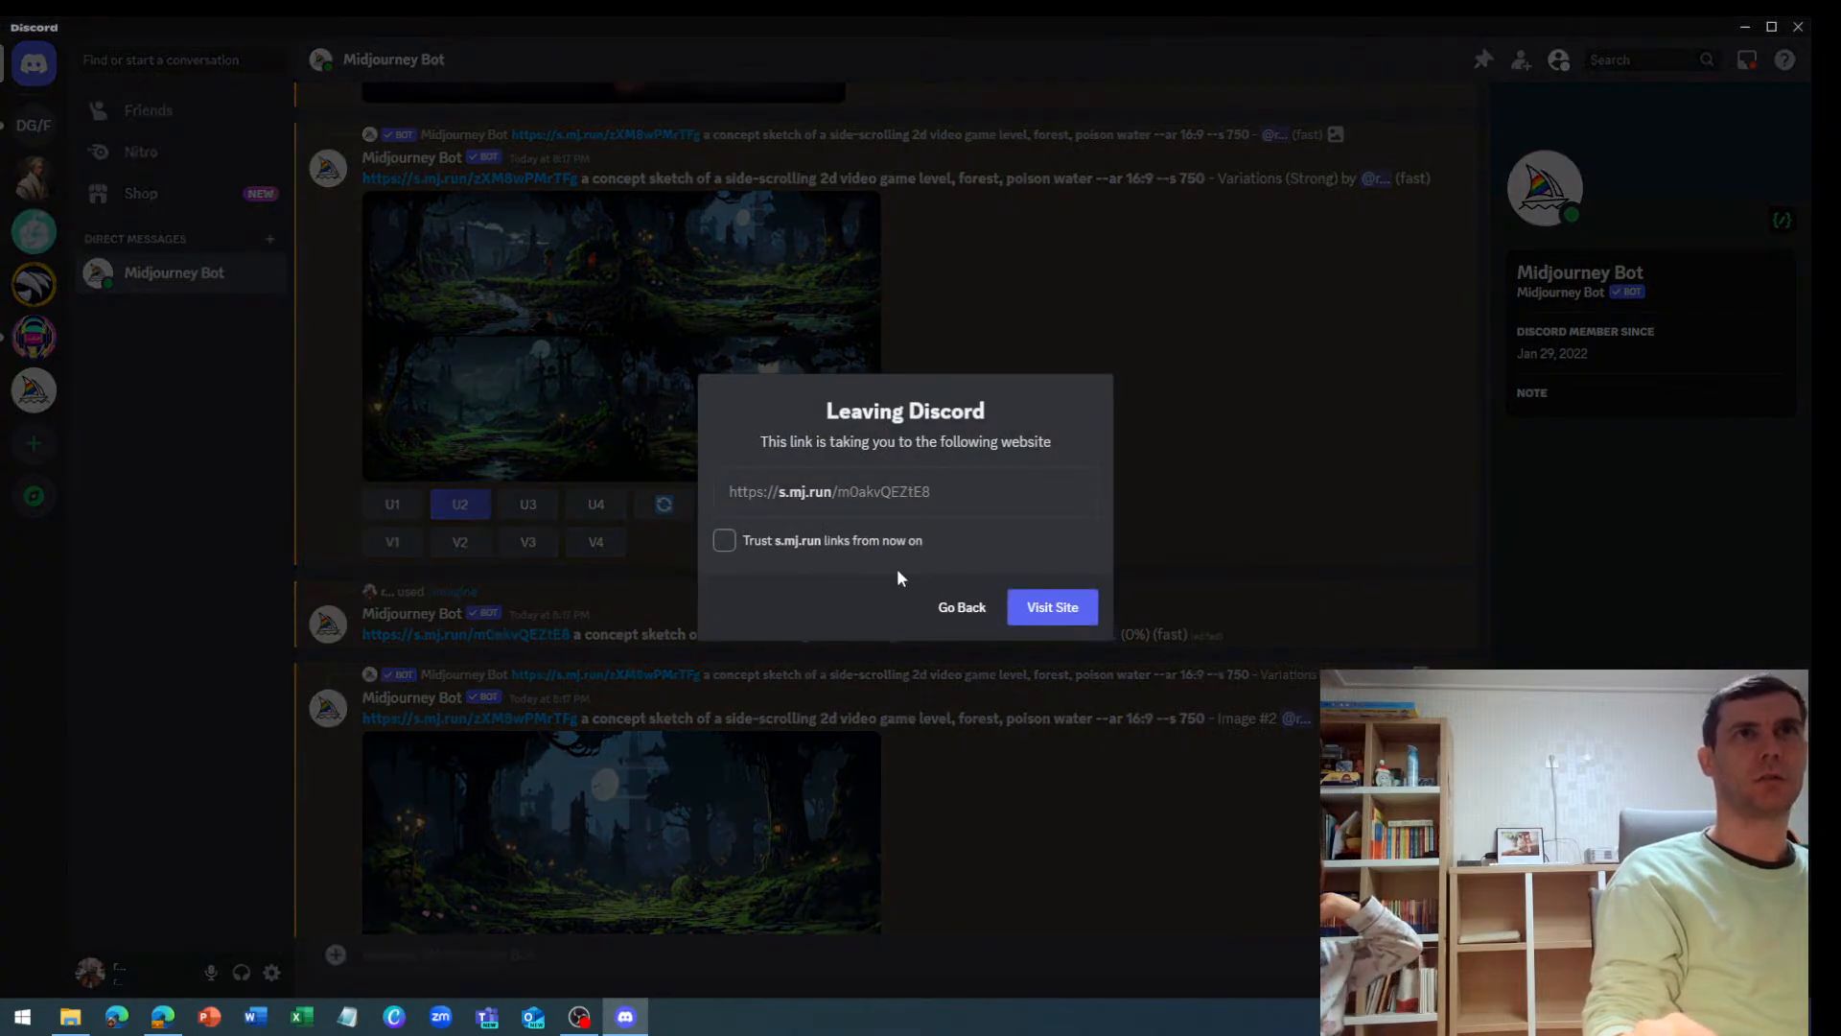
click(1055, 606)
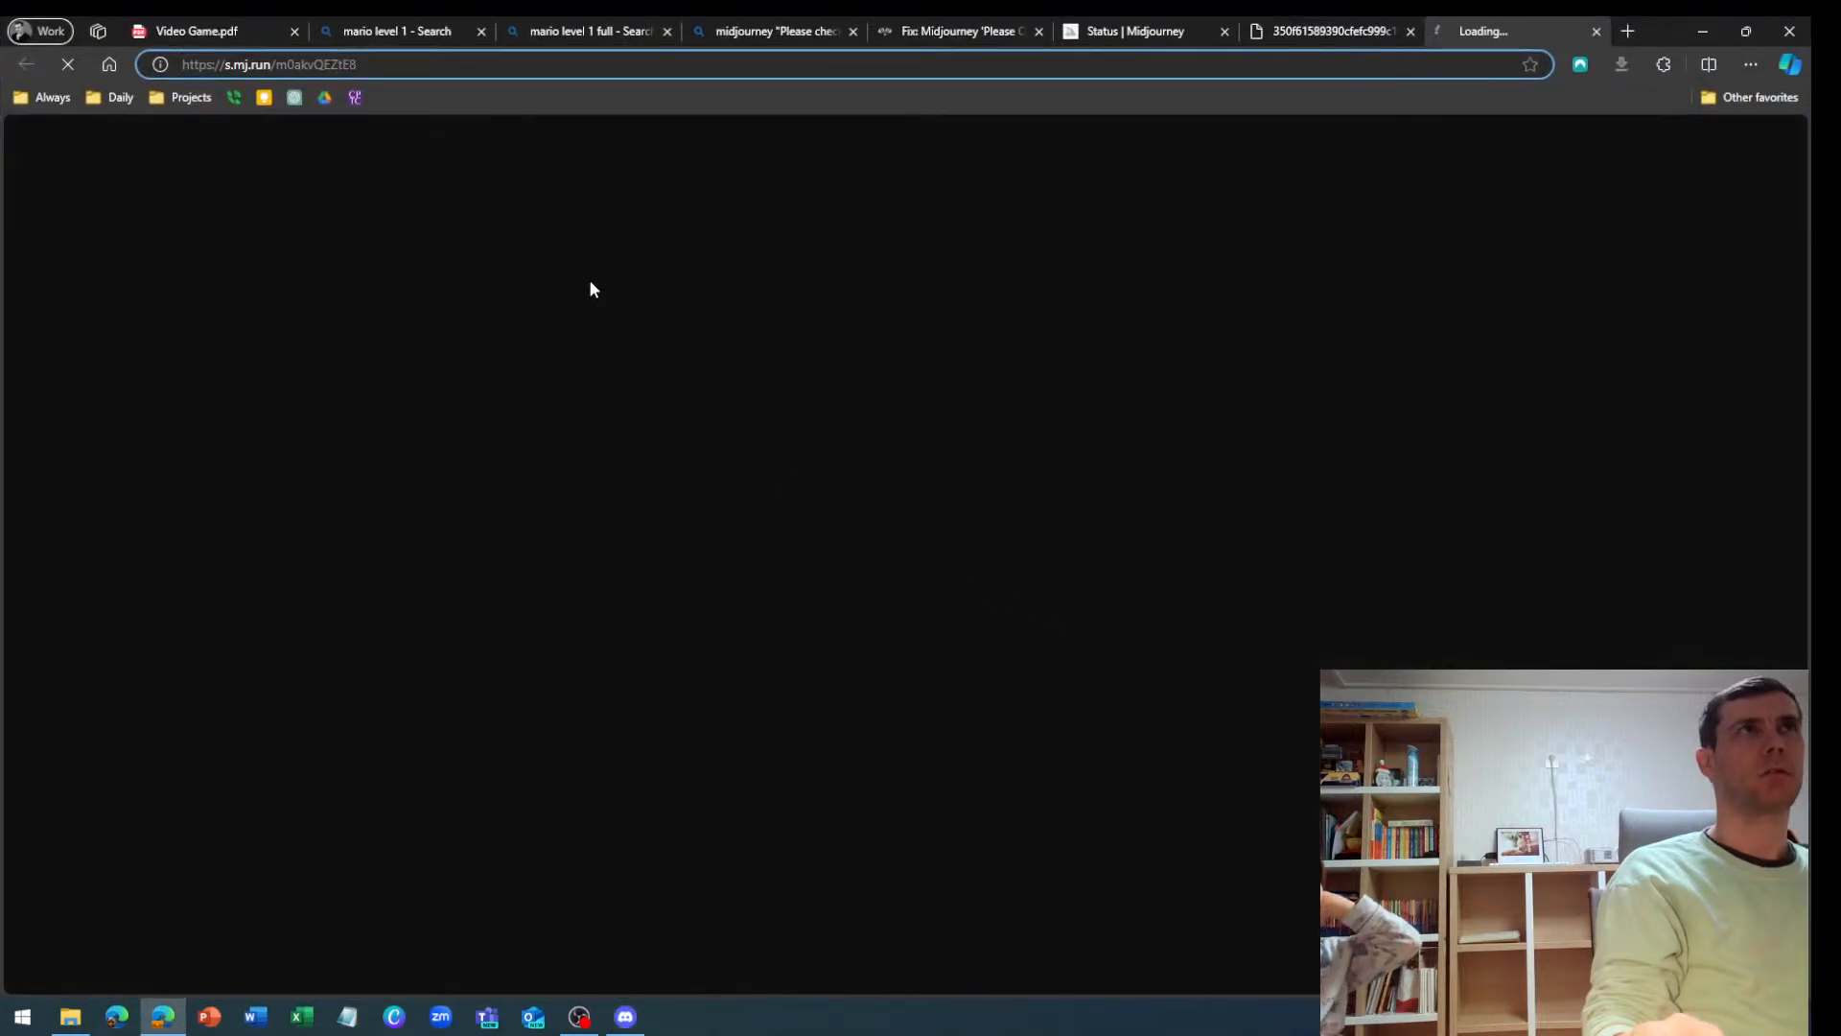
right_click(829, 68)
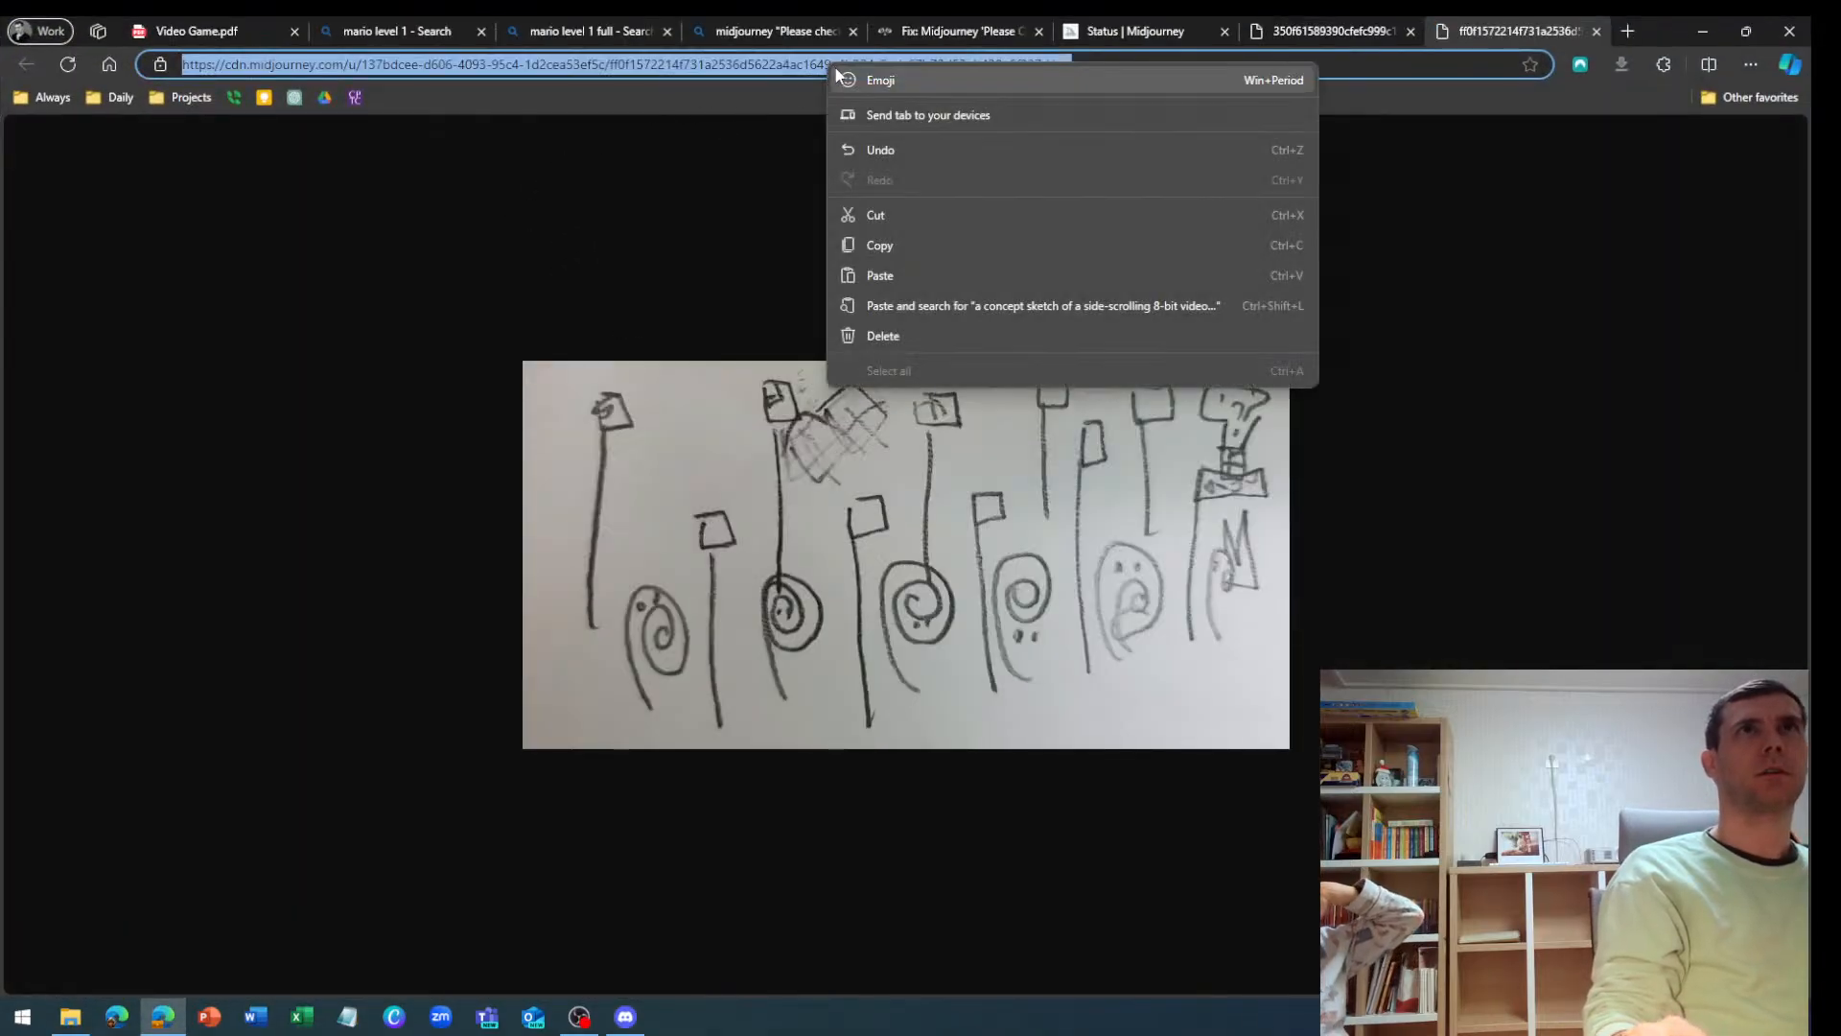
click(878, 241)
Return to Discord and start a new /imagine prompt with the copied .jpg address of the drawing
click(1702, 33)
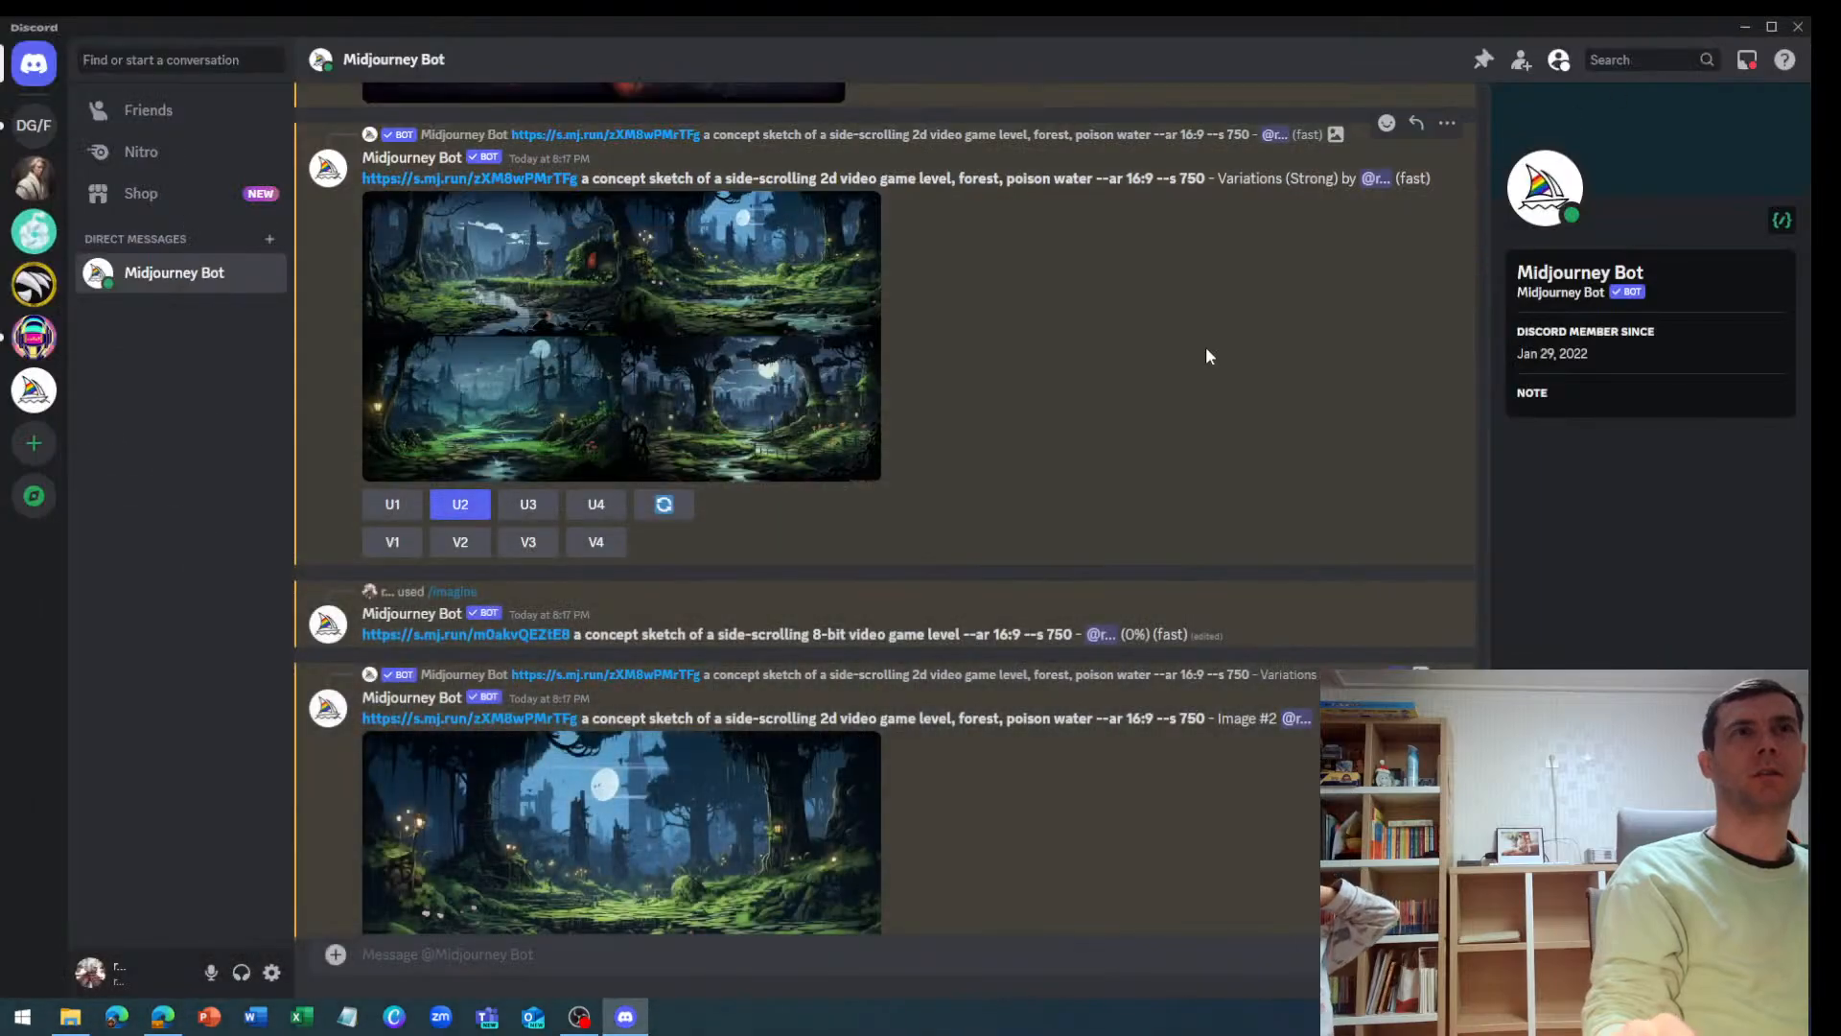
scroll(959, 546, down, 5)
click(519, 954)
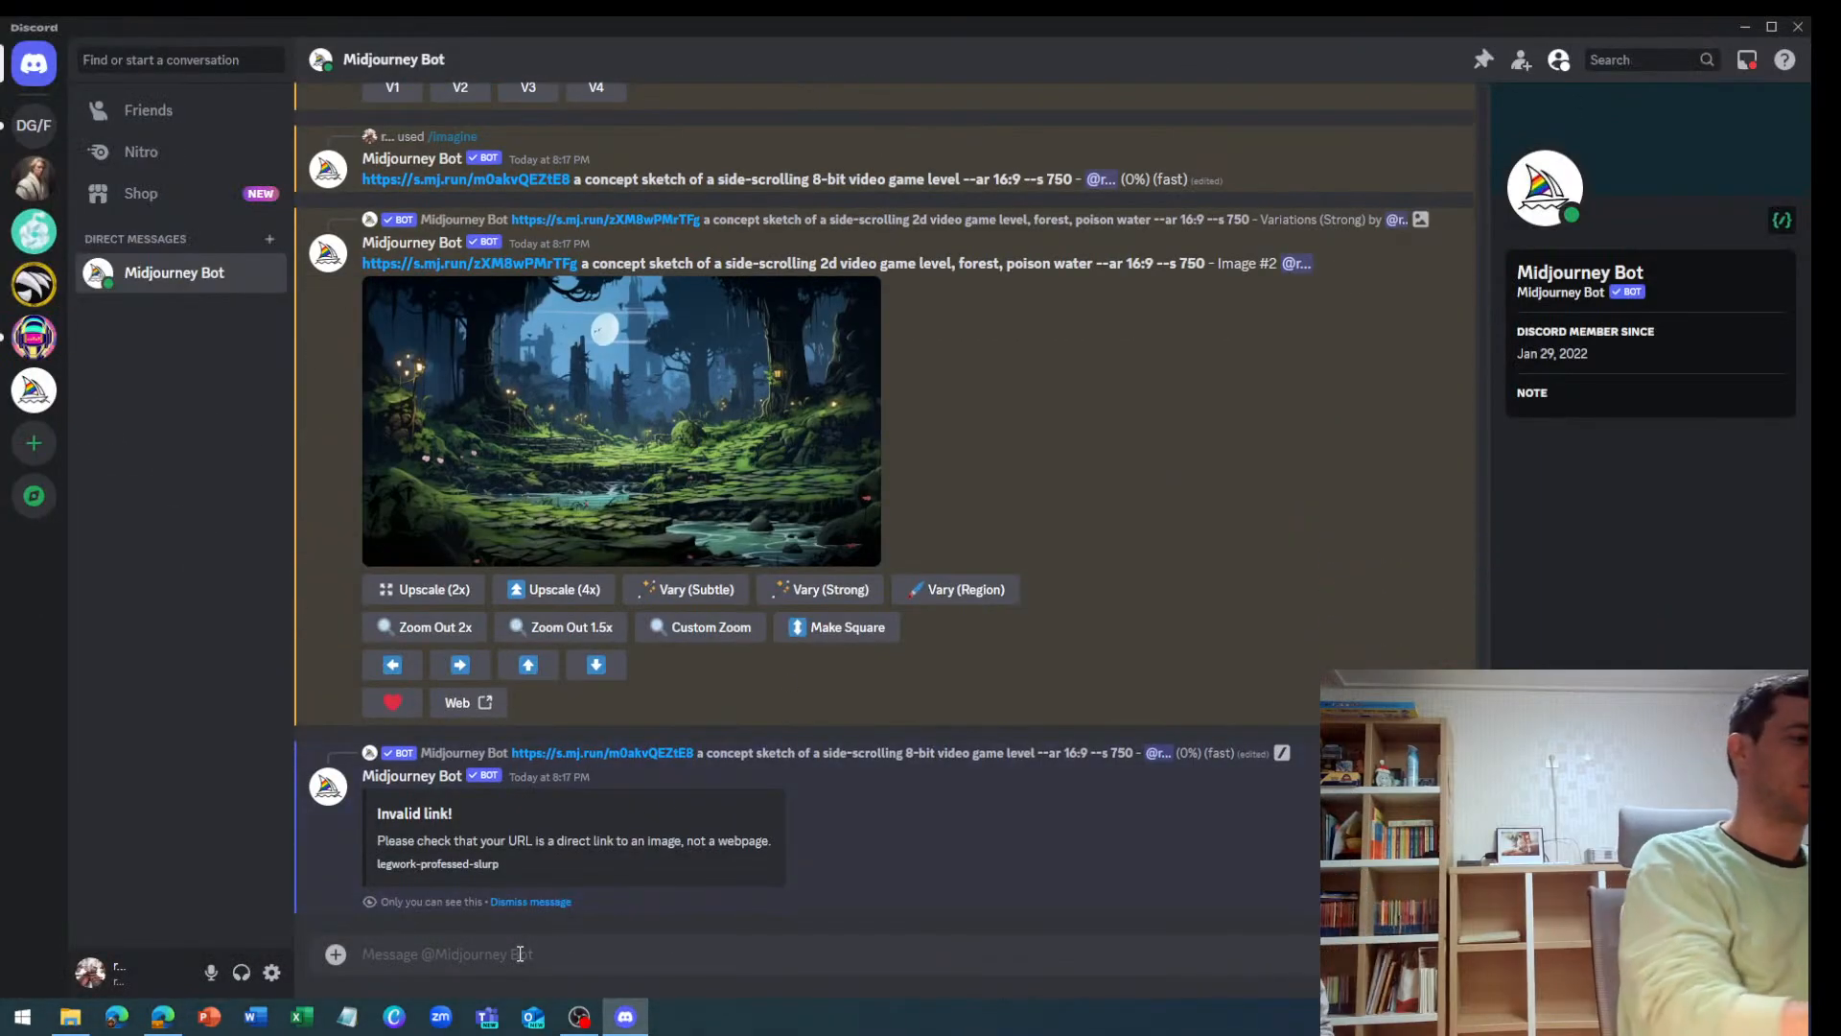
text(/im)
key(Return)
key(ctrl+v)
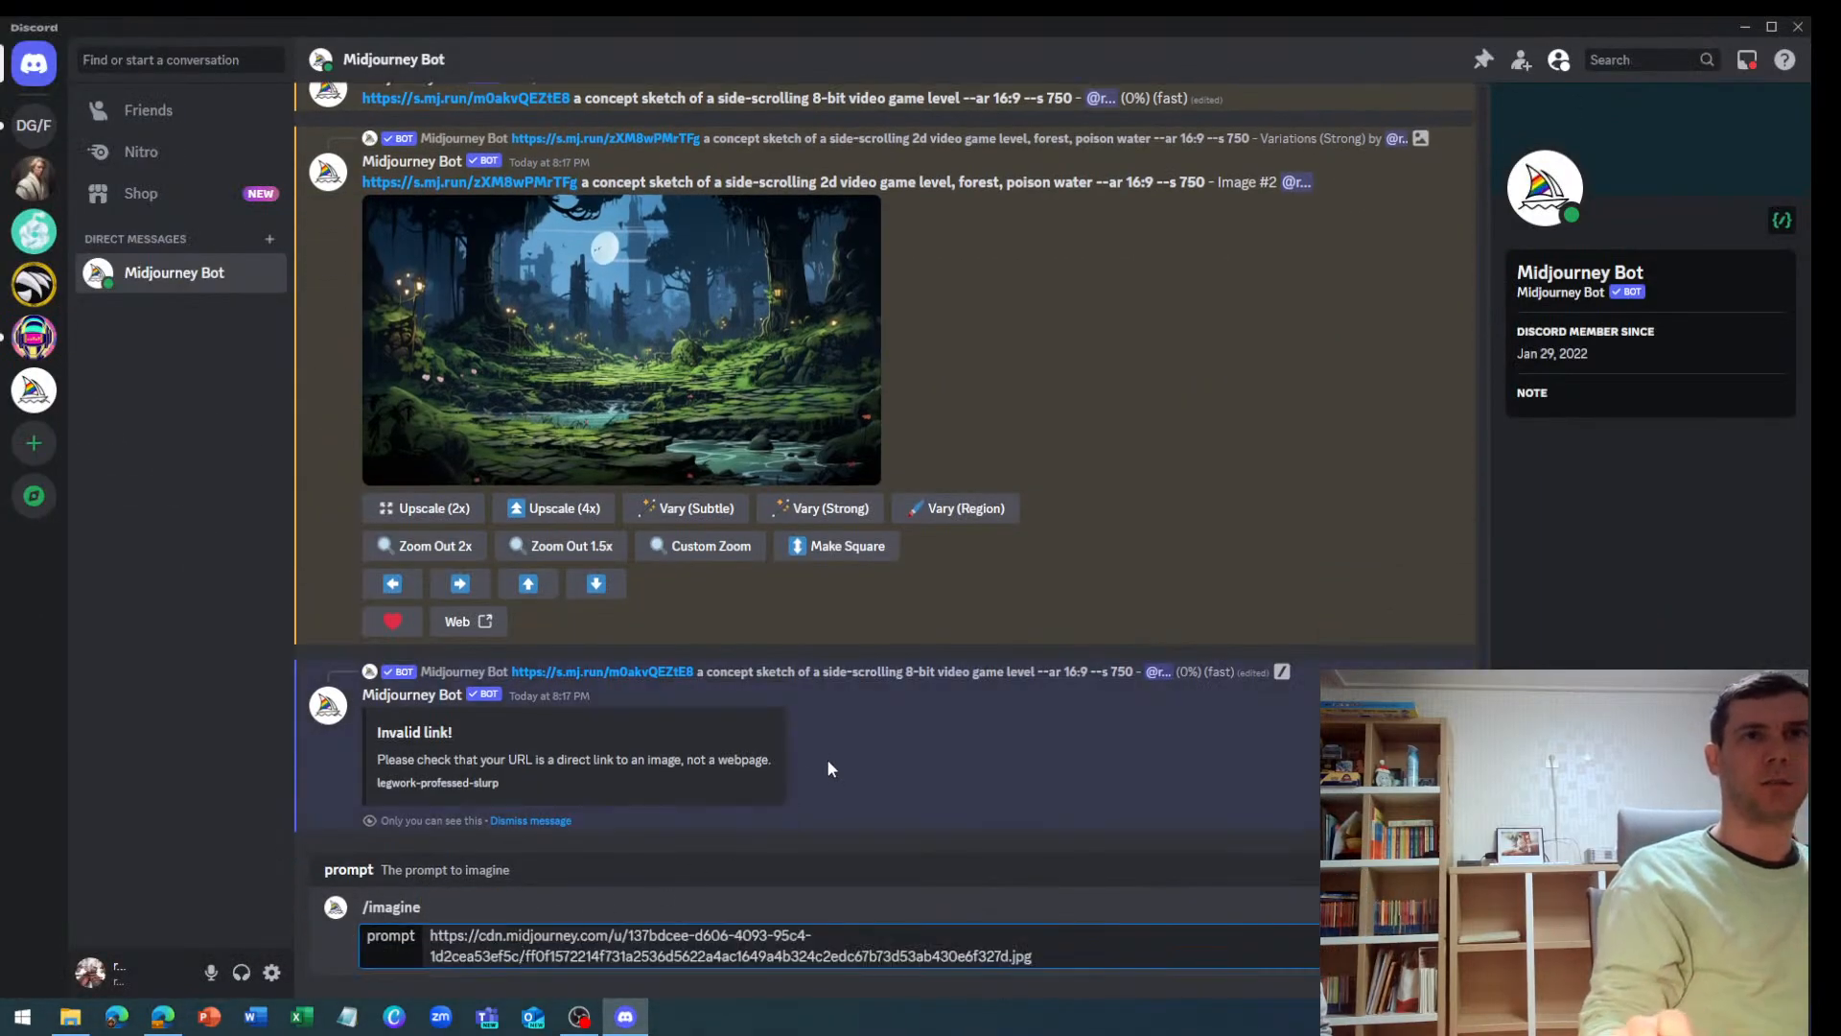
Append the failed prompt's text "a concept sketch of a side-scrolling 8-bit video game level --ar 16:9 --s 750" and submit the prompt
scroll(827, 757, up, 5)
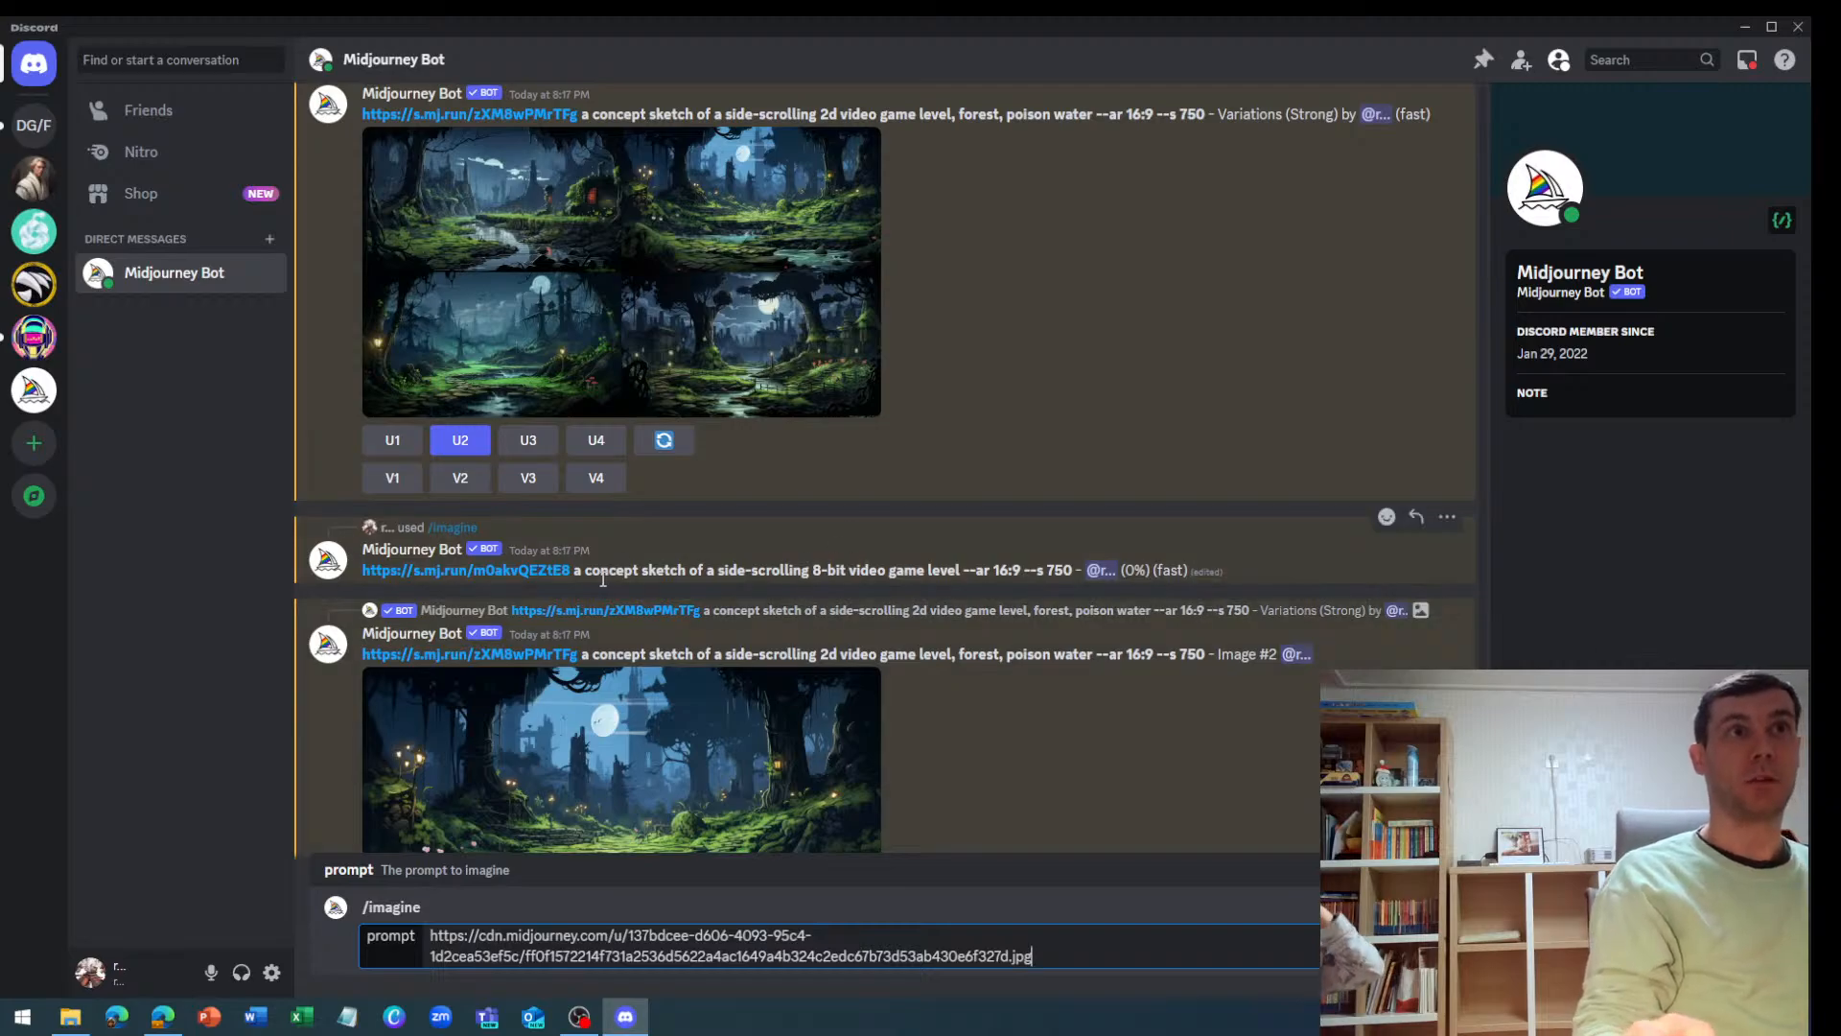
drag(577, 572, 1049, 572)
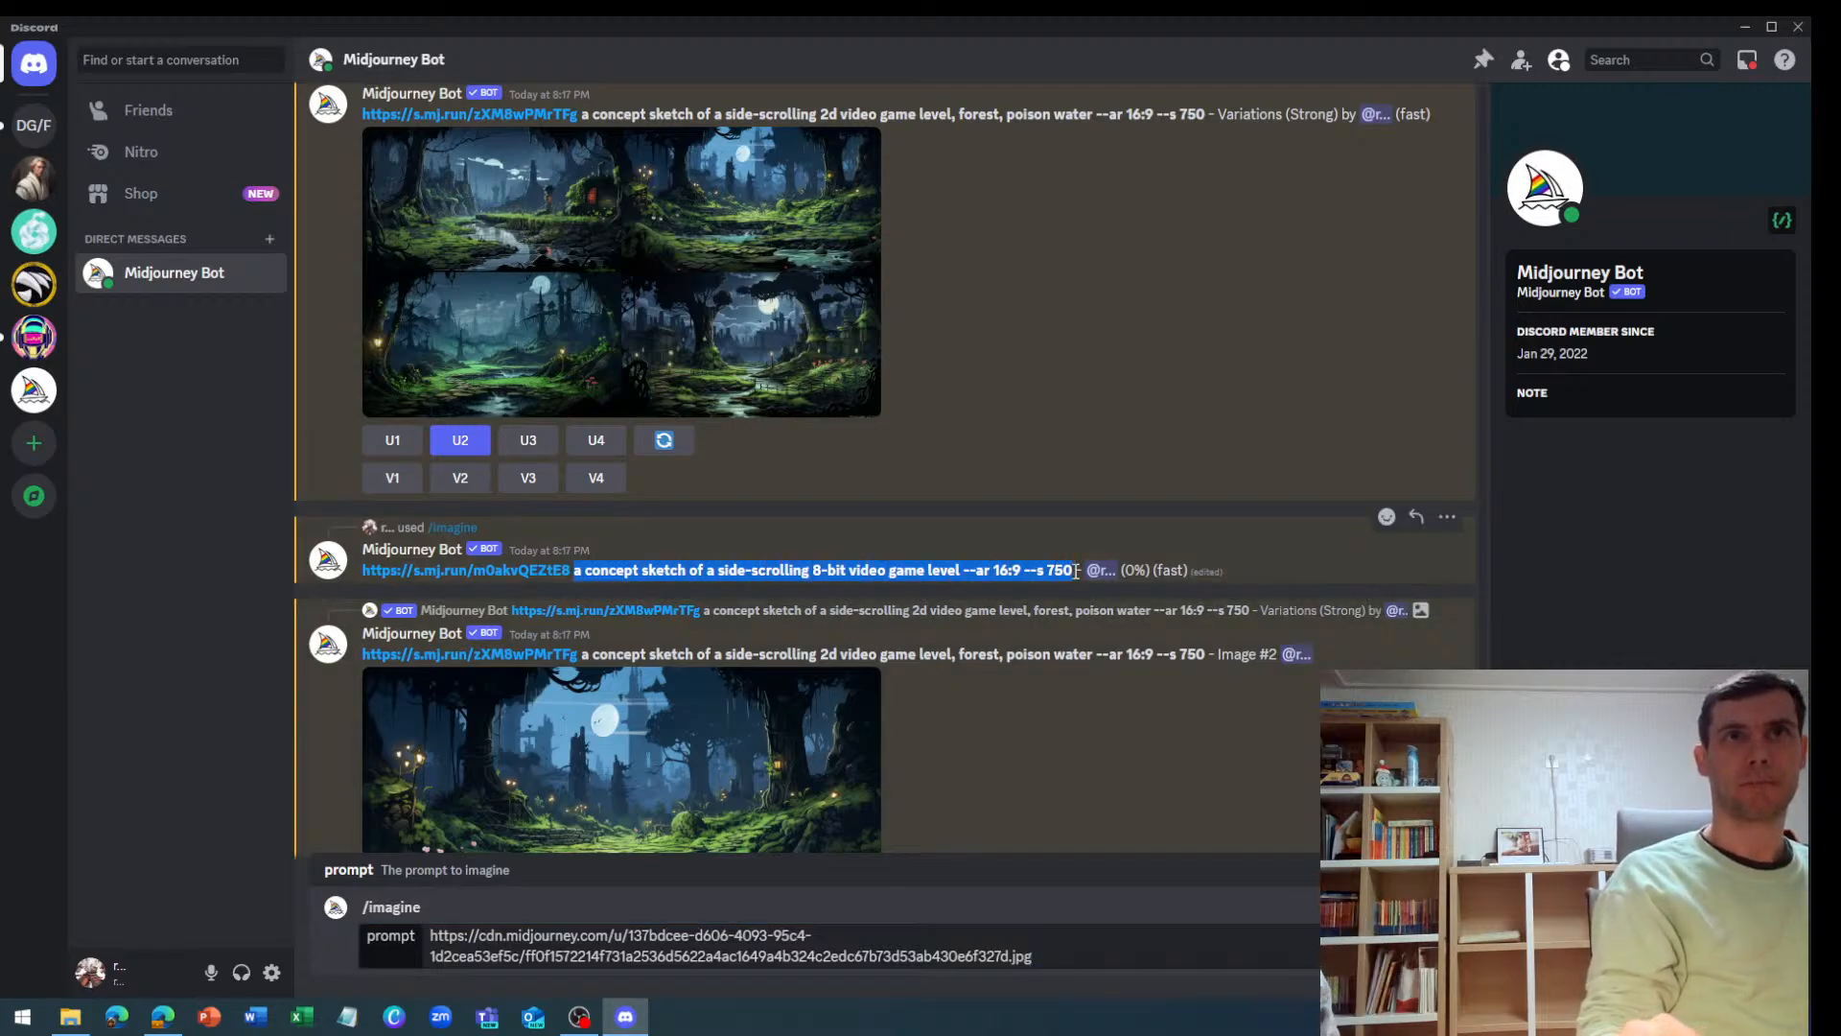
key(ctrl+c)
click(1064, 959)
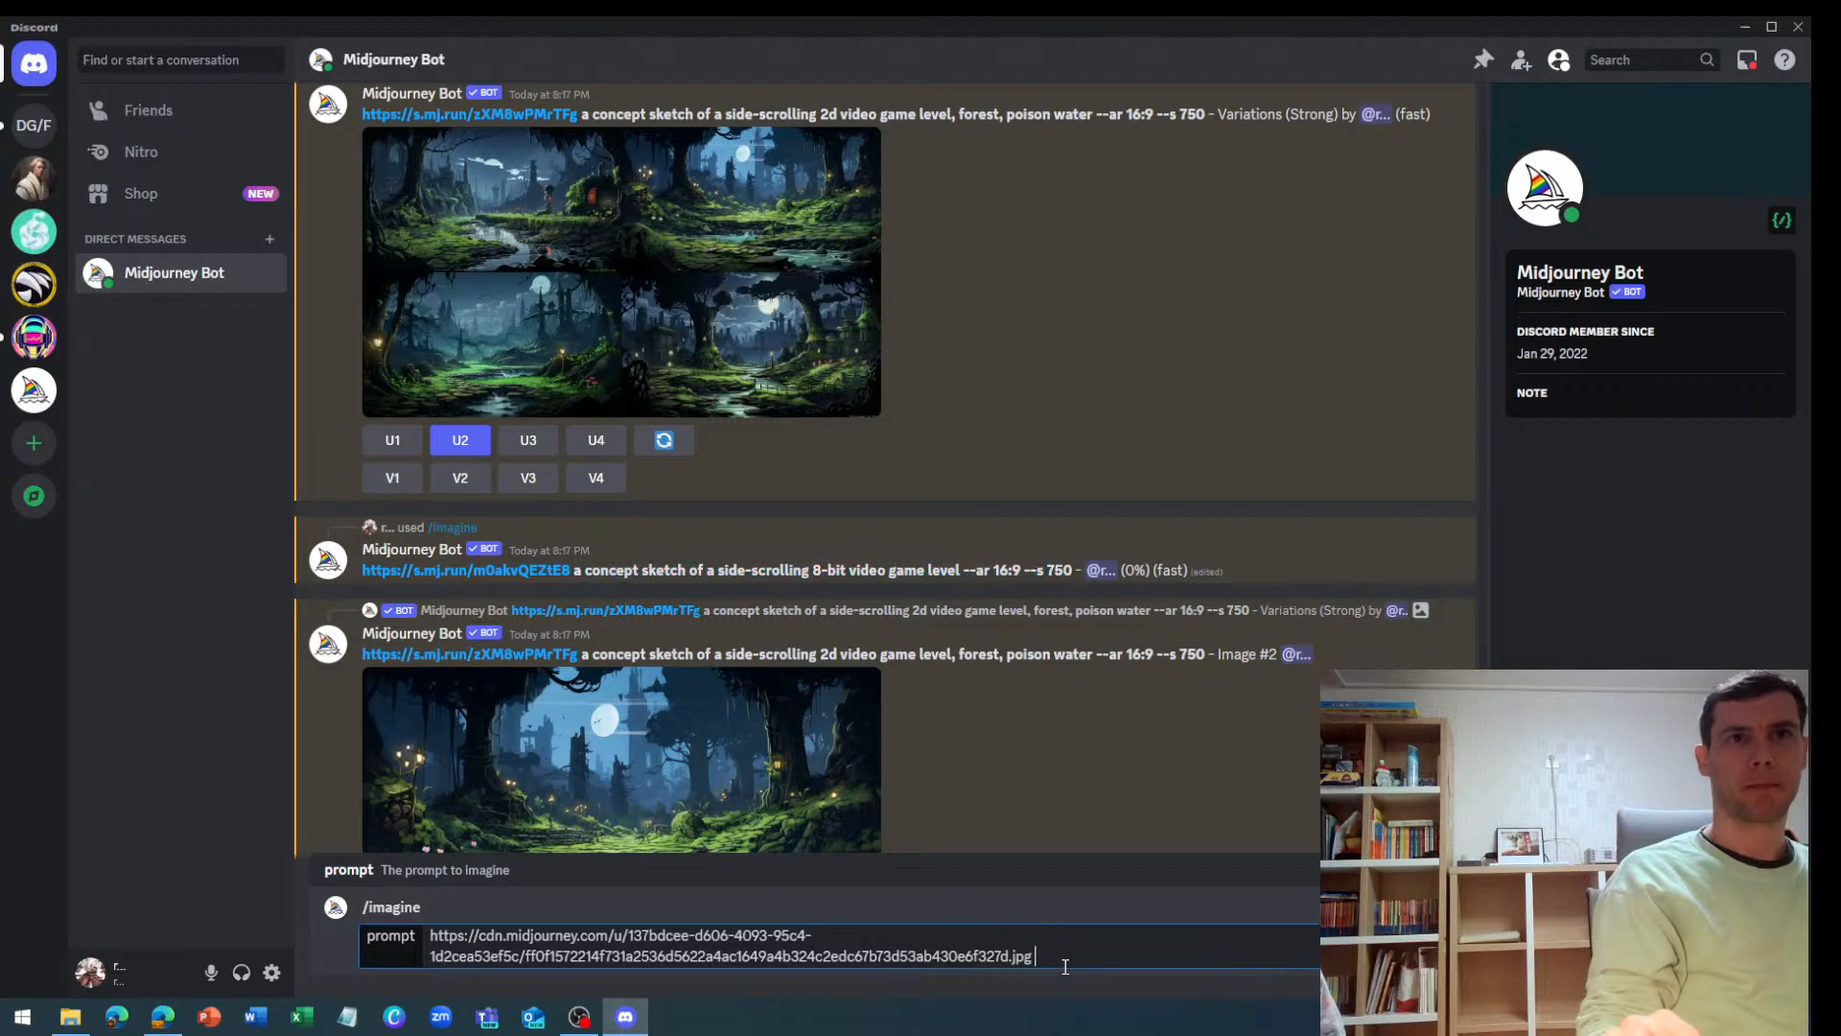
key(ctrl+v)
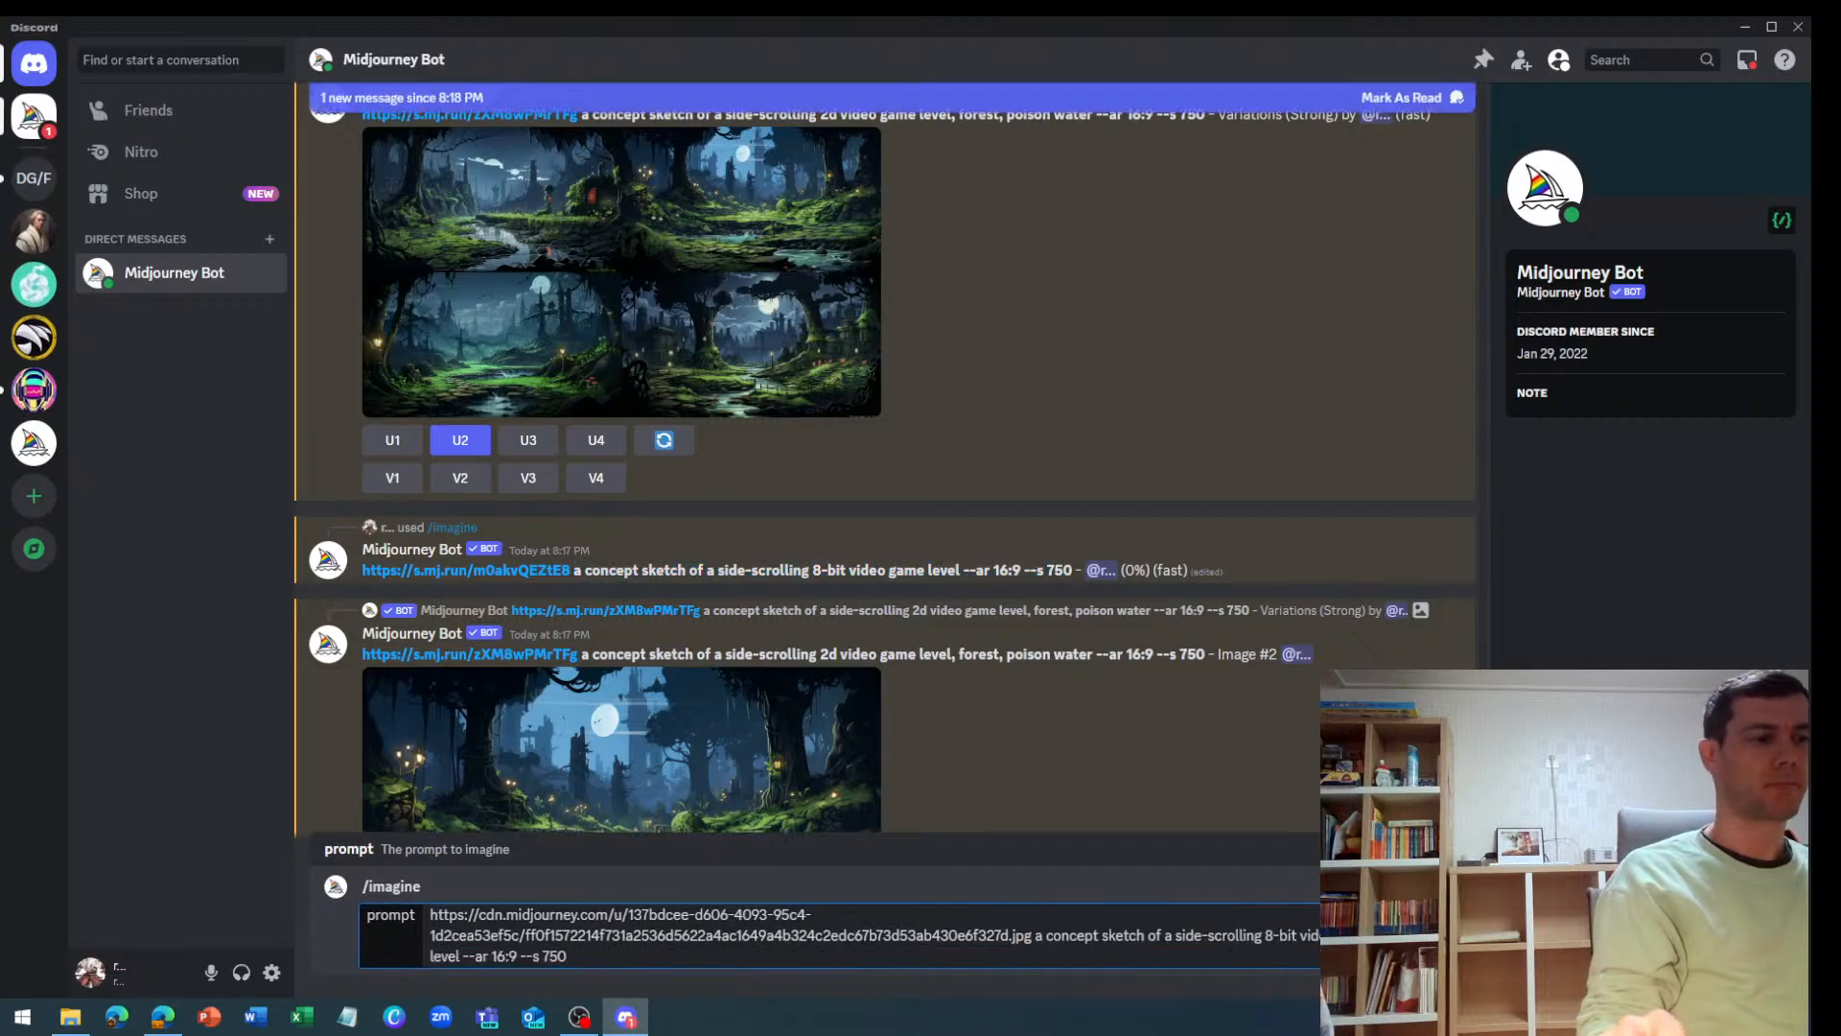
key(Return)
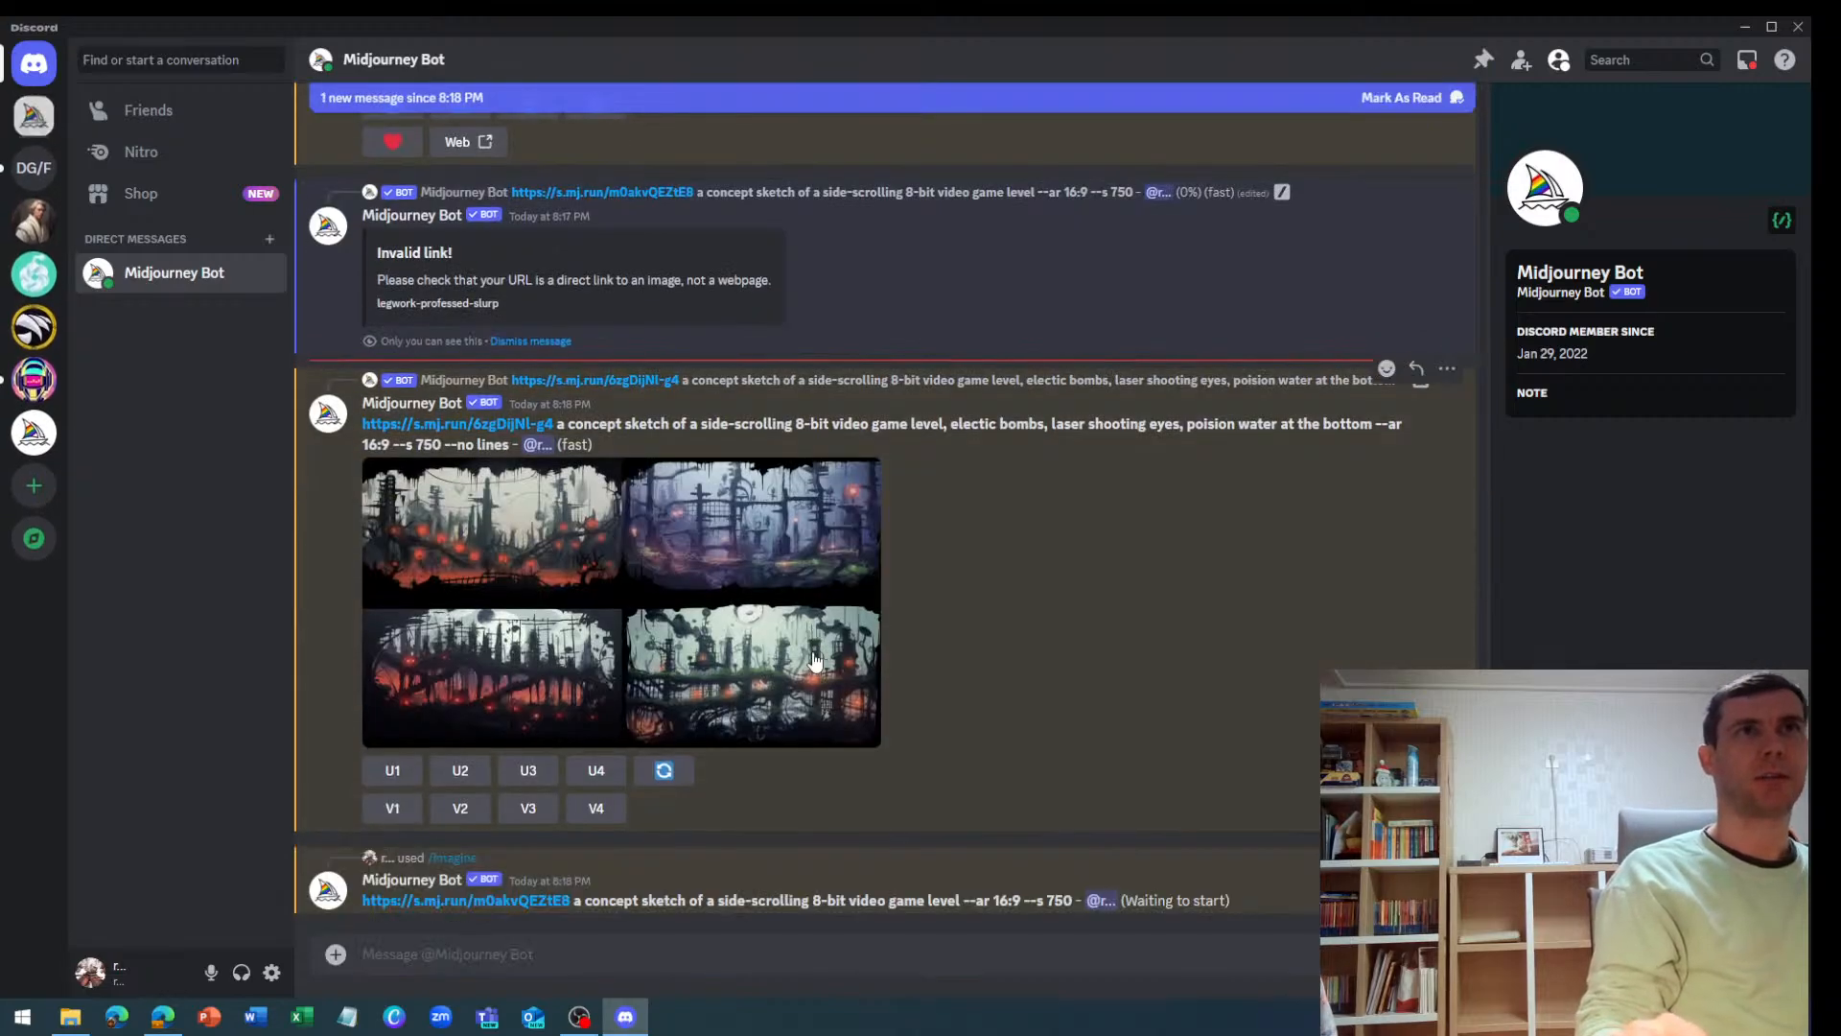
Enlarge the "--no lines" result grid, and compare it with the enlarged earliest electric-bombs grid above the second drawing
click(807, 645)
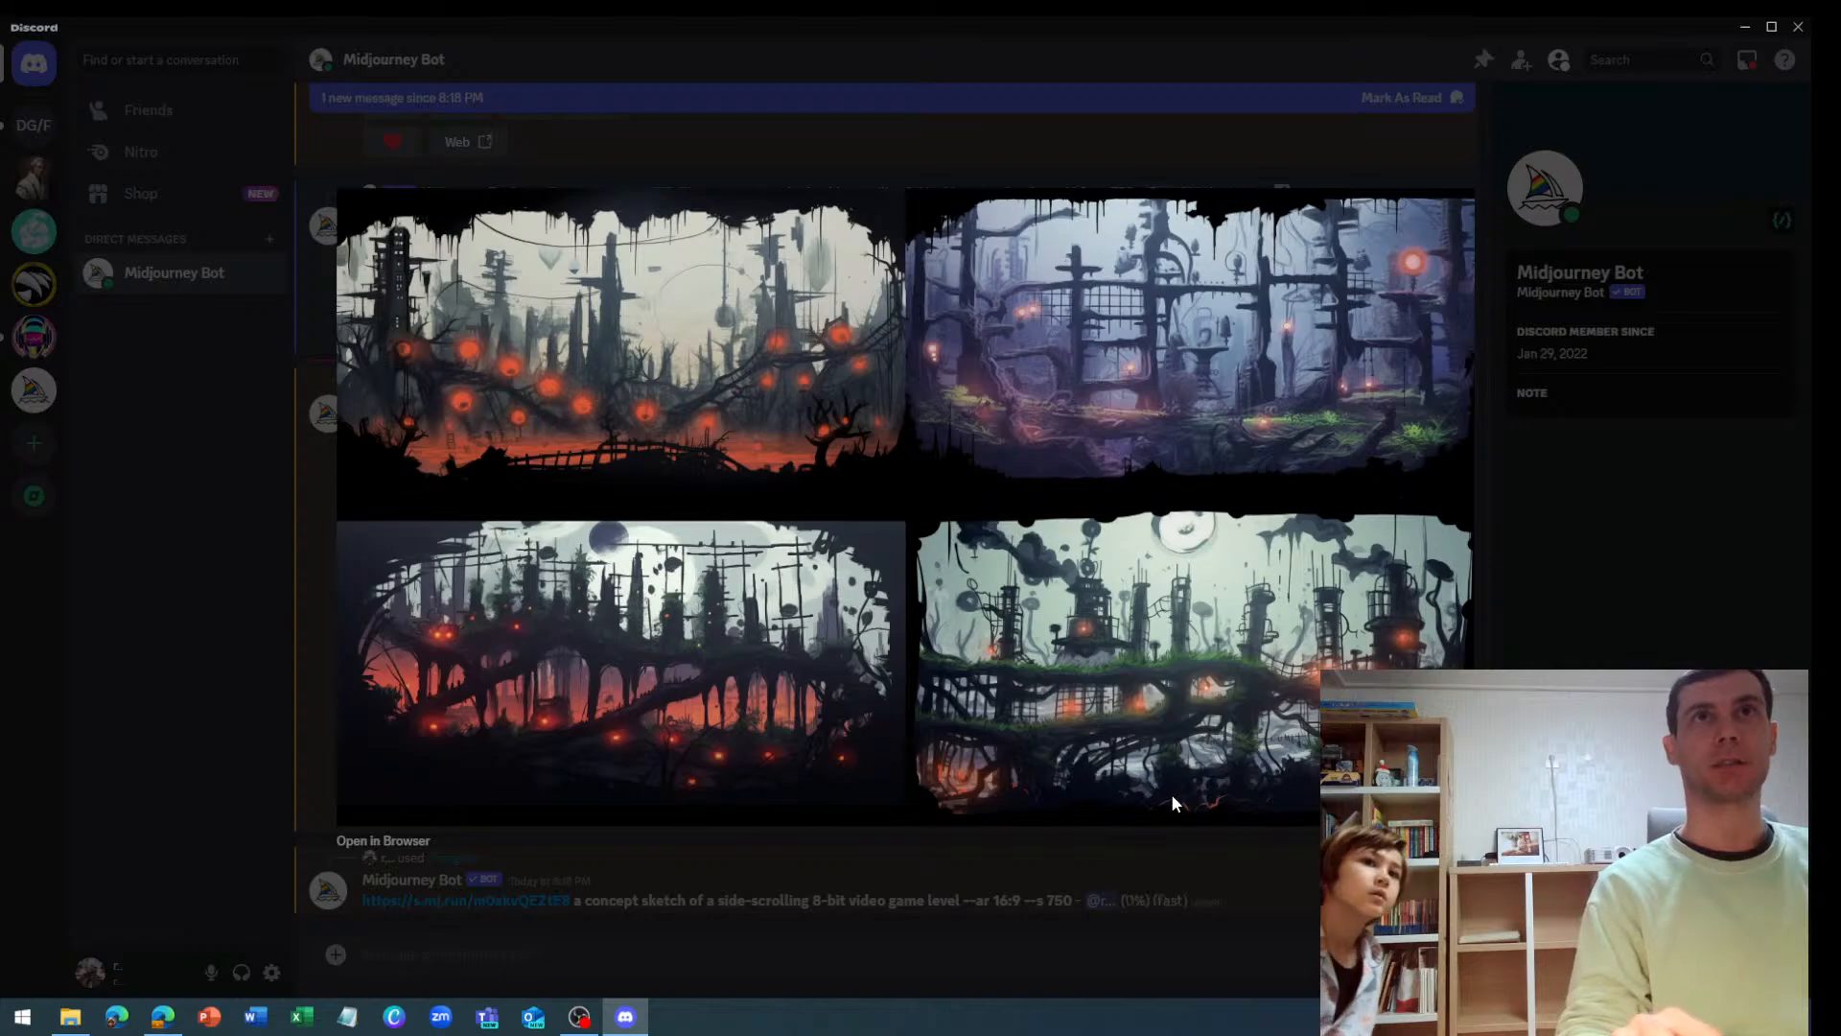
click(1216, 853)
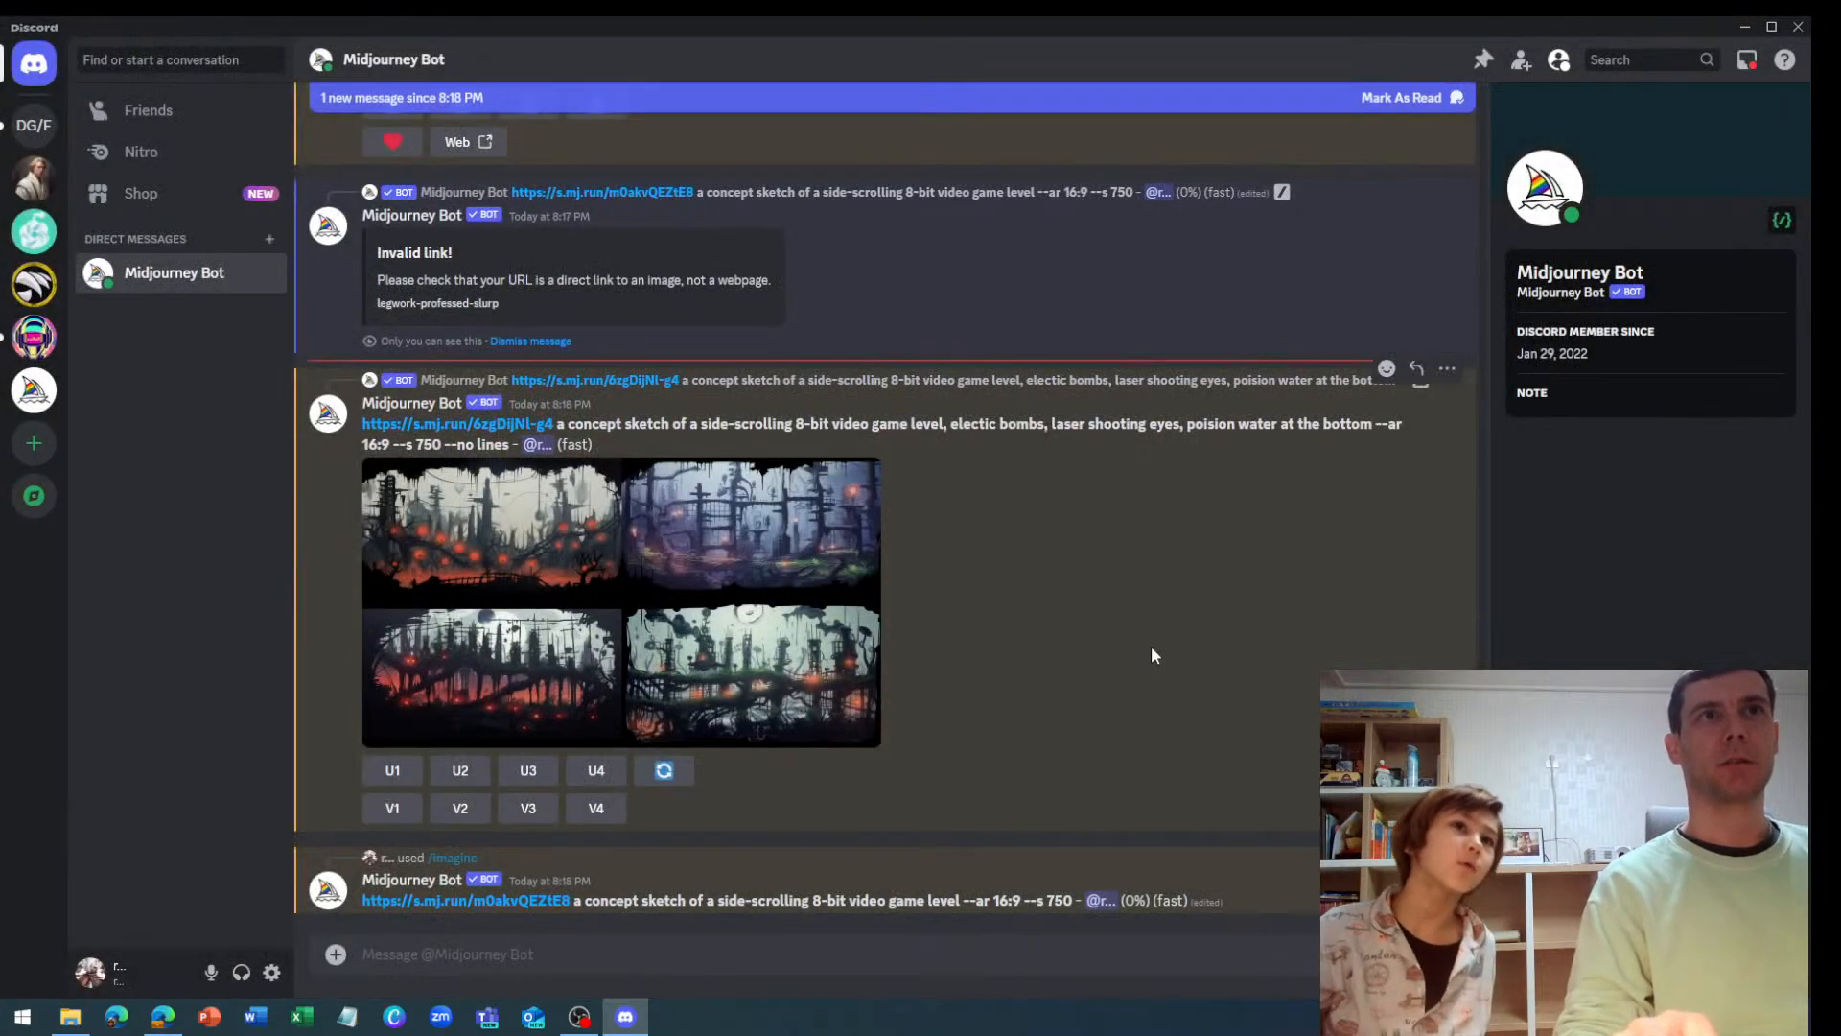
scroll(1120, 658, up, 15)
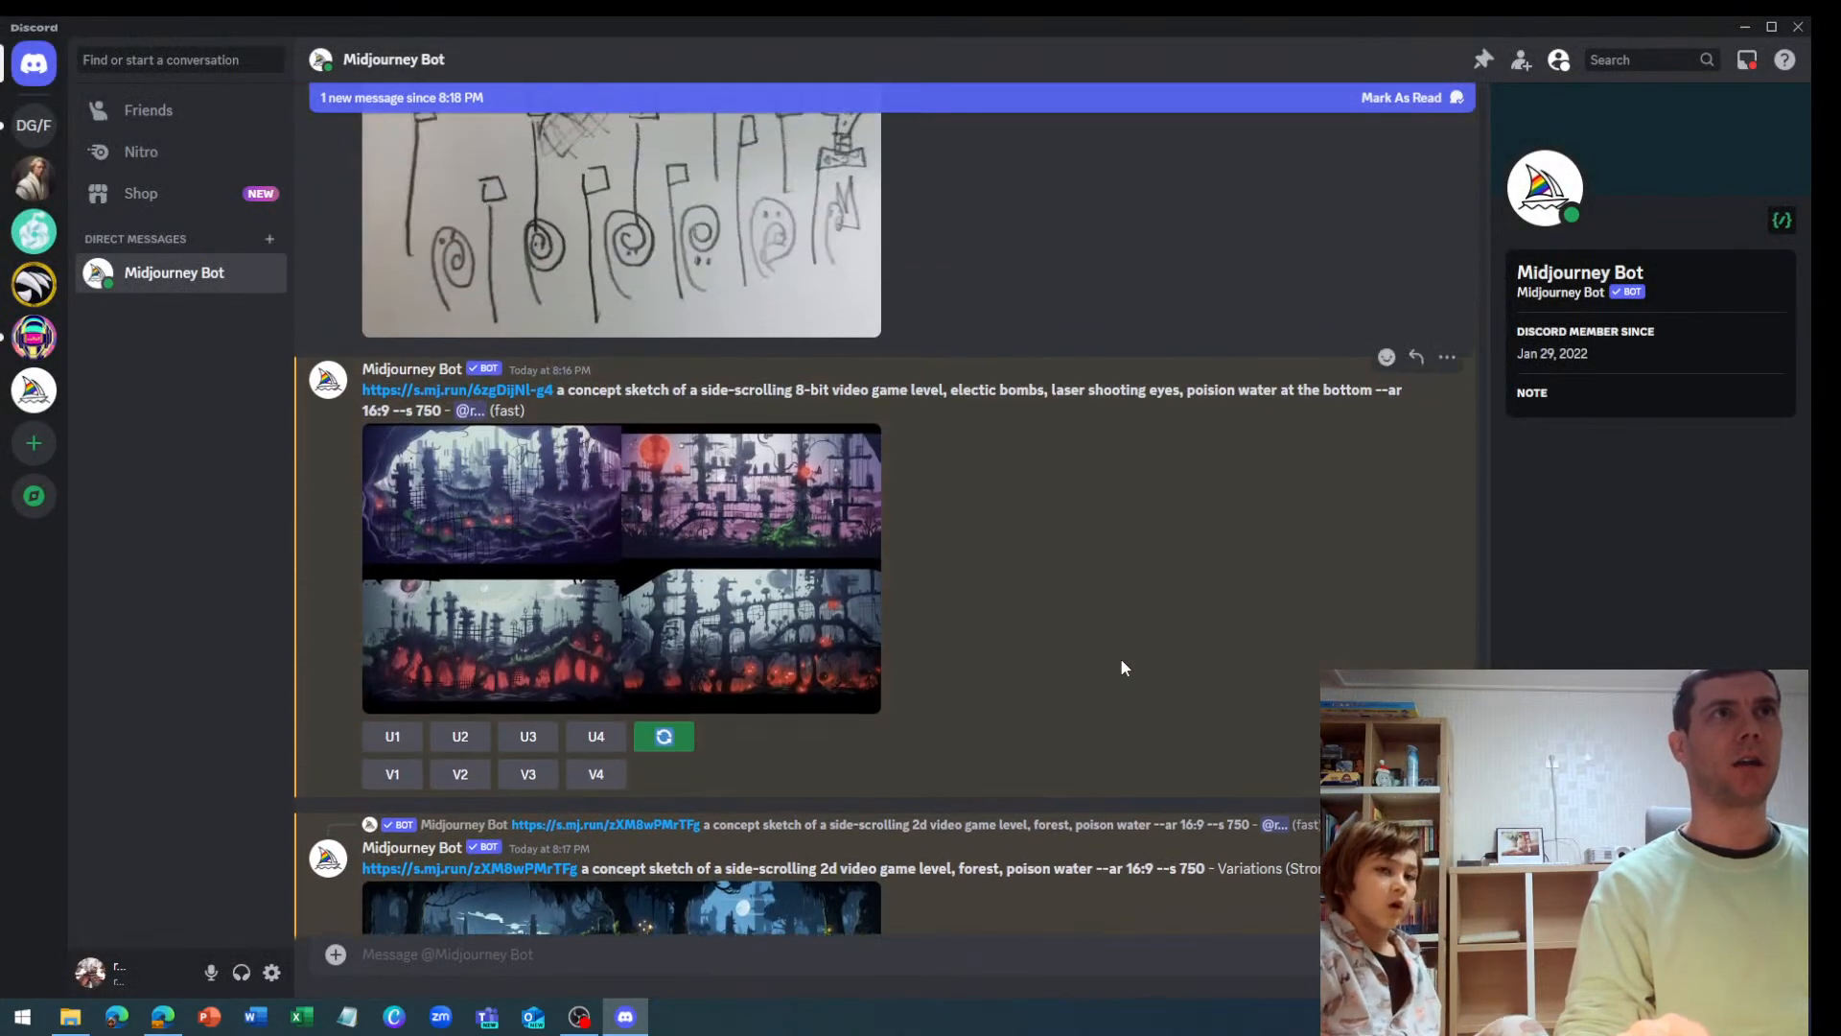
scroll(1120, 658, up, 15)
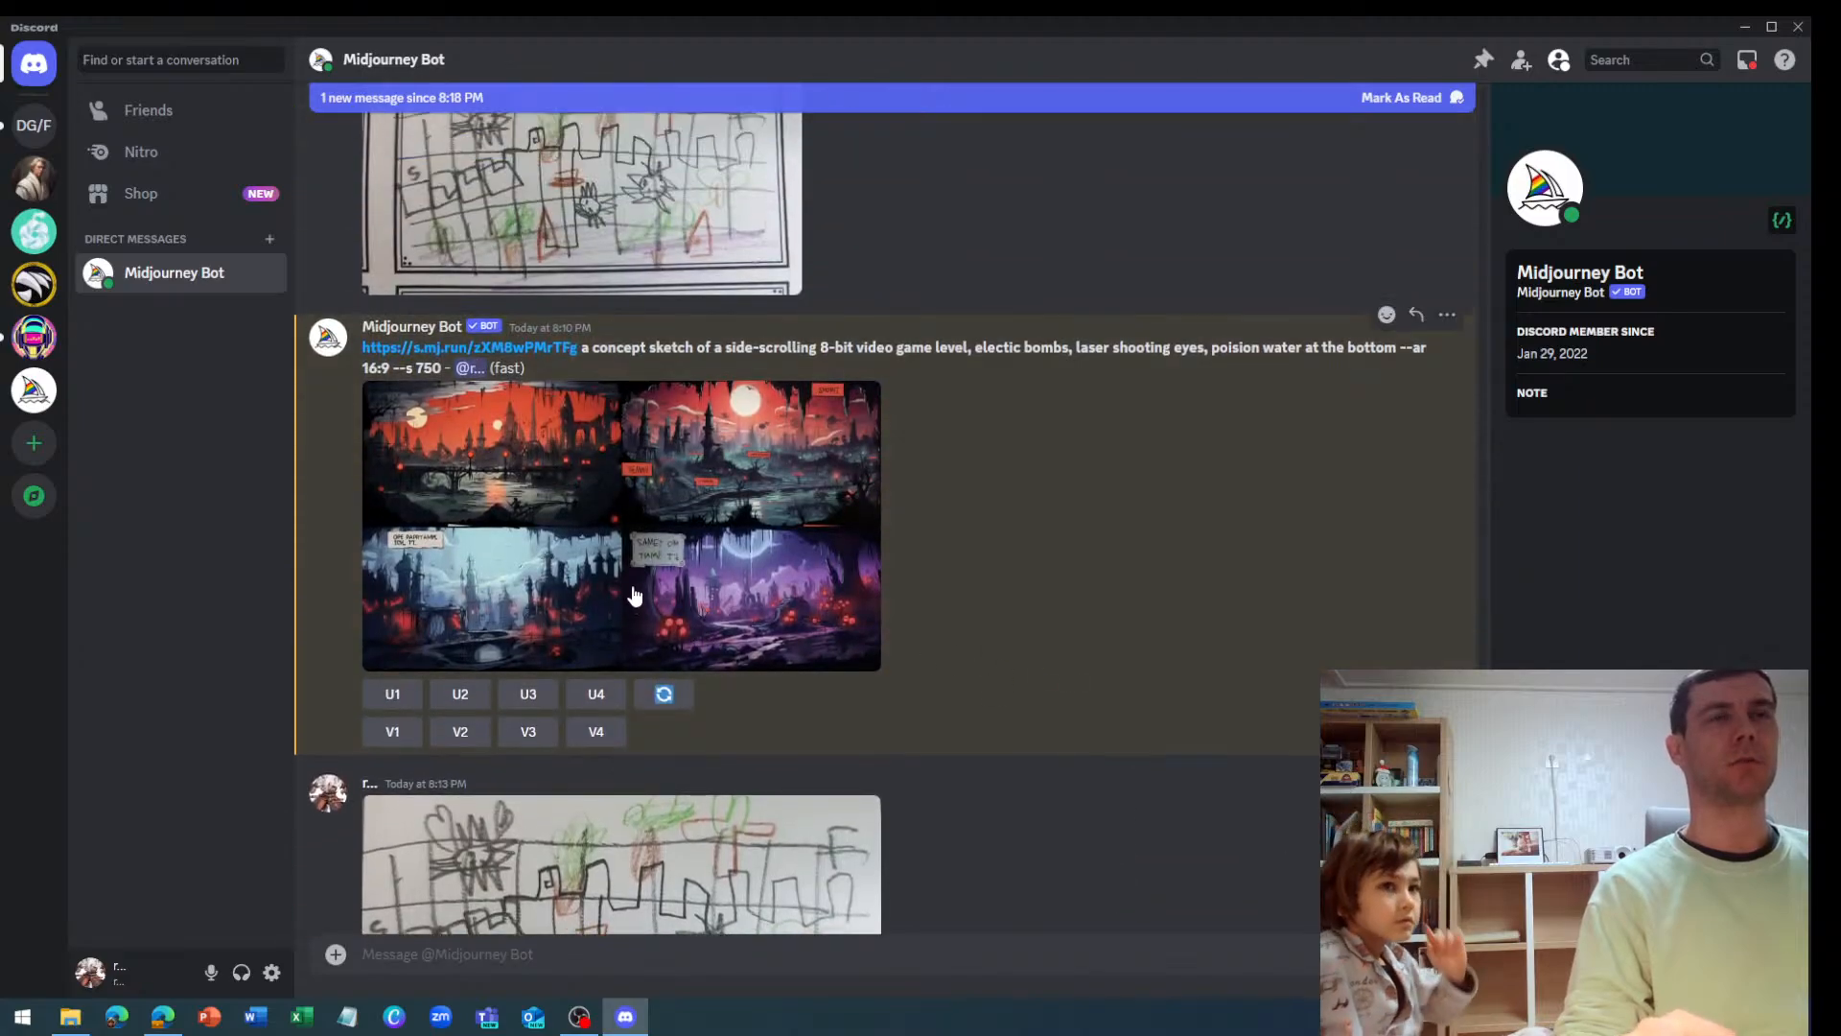
click(631, 578)
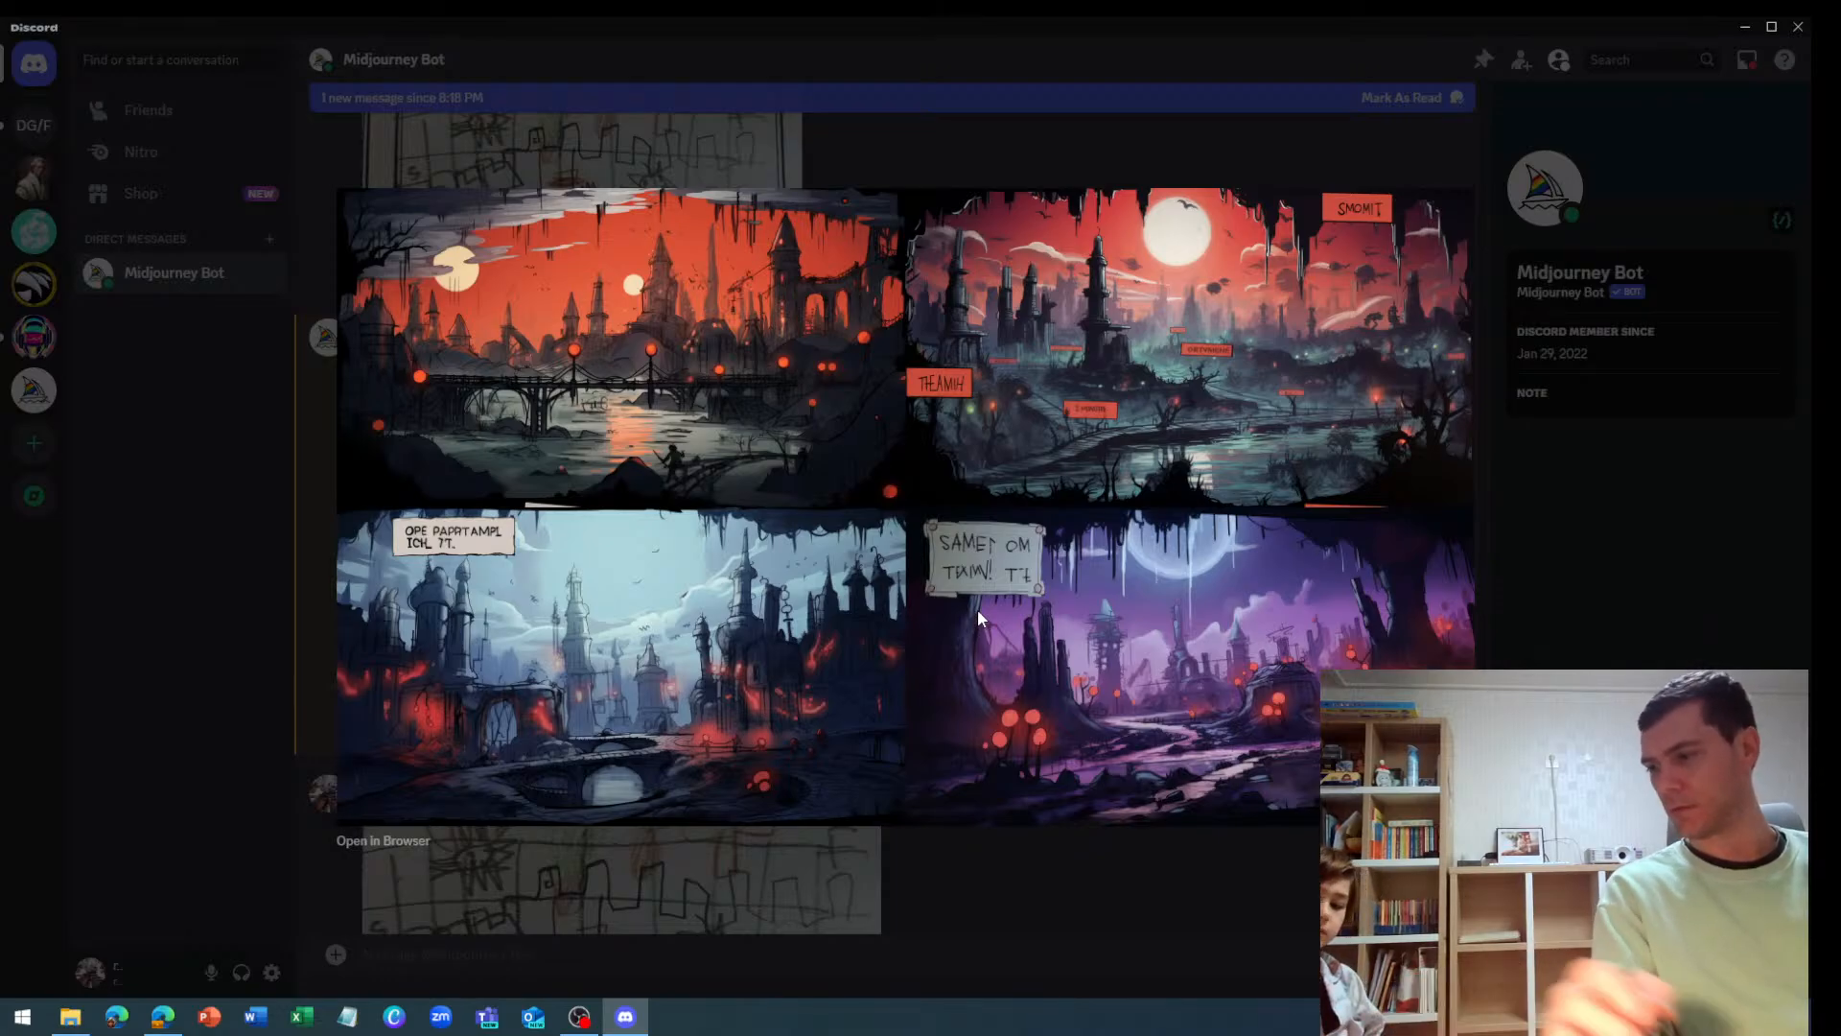
click(1004, 905)
Review the drawings and generated level grids through the conversation, and check the new 8-bit level render's progress
scroll(1010, 782, down, 10)
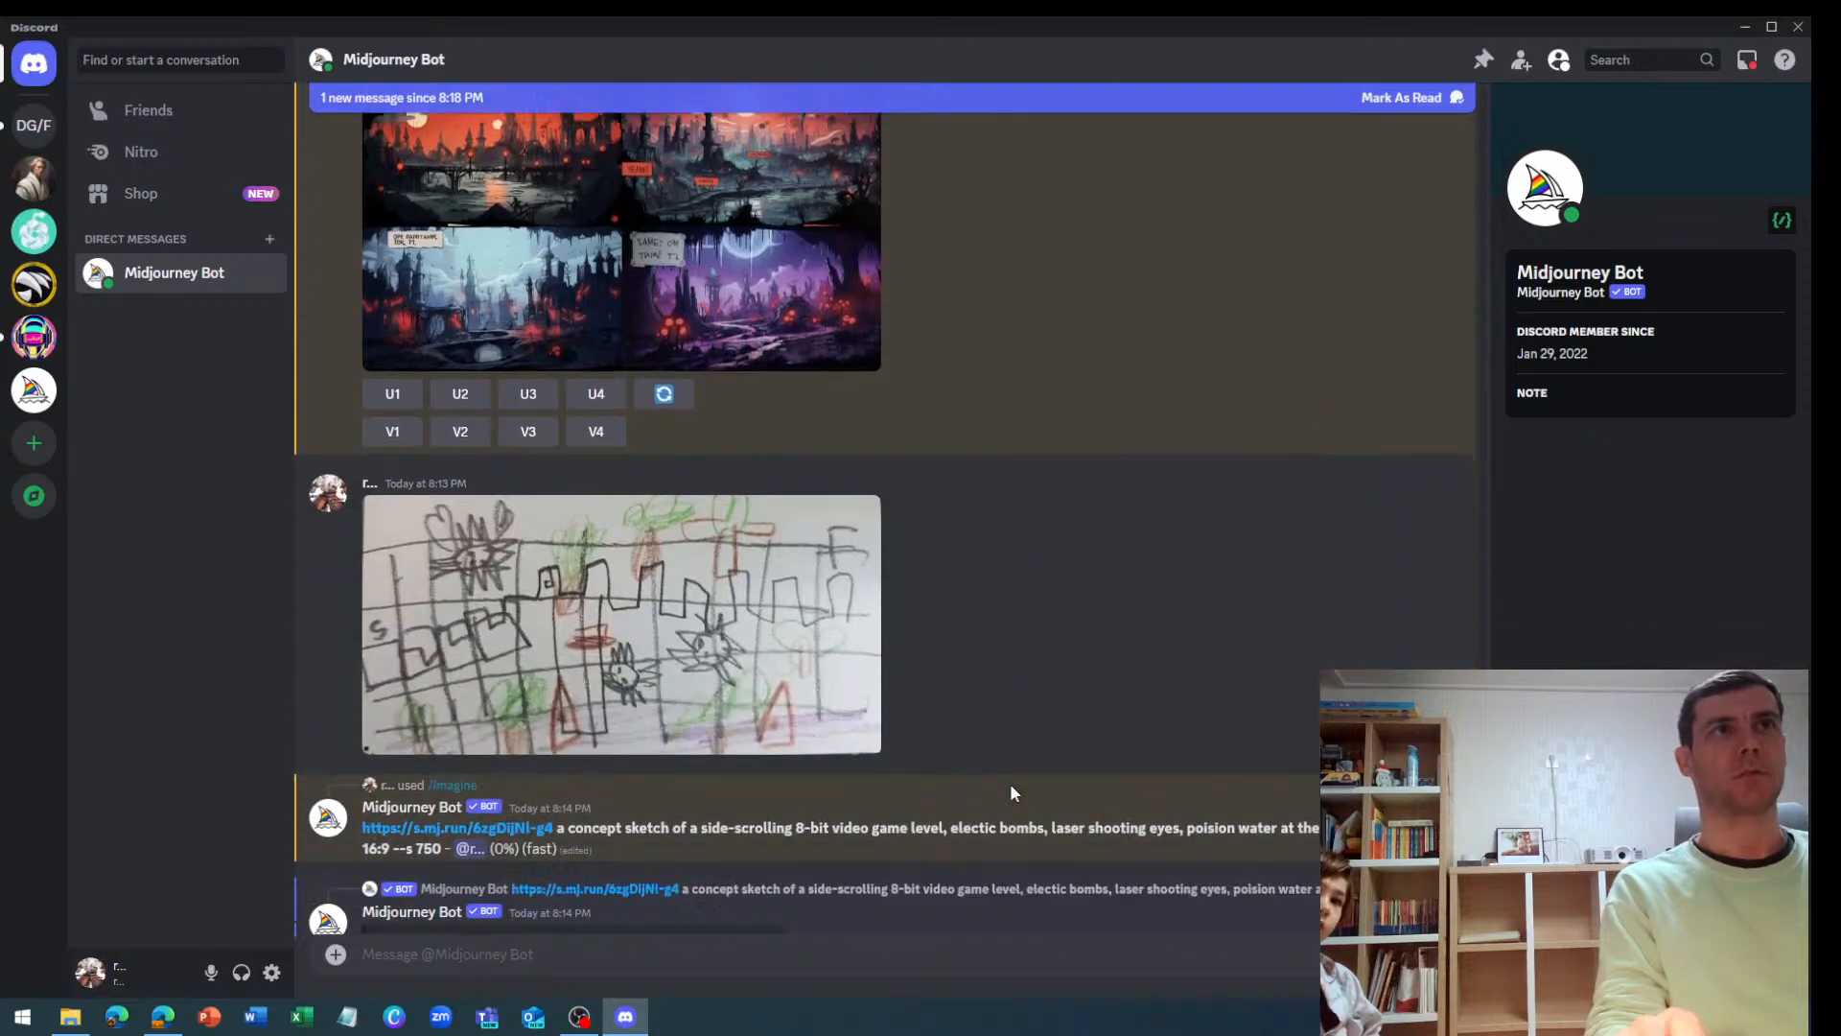
scroll(1010, 783, down, 4)
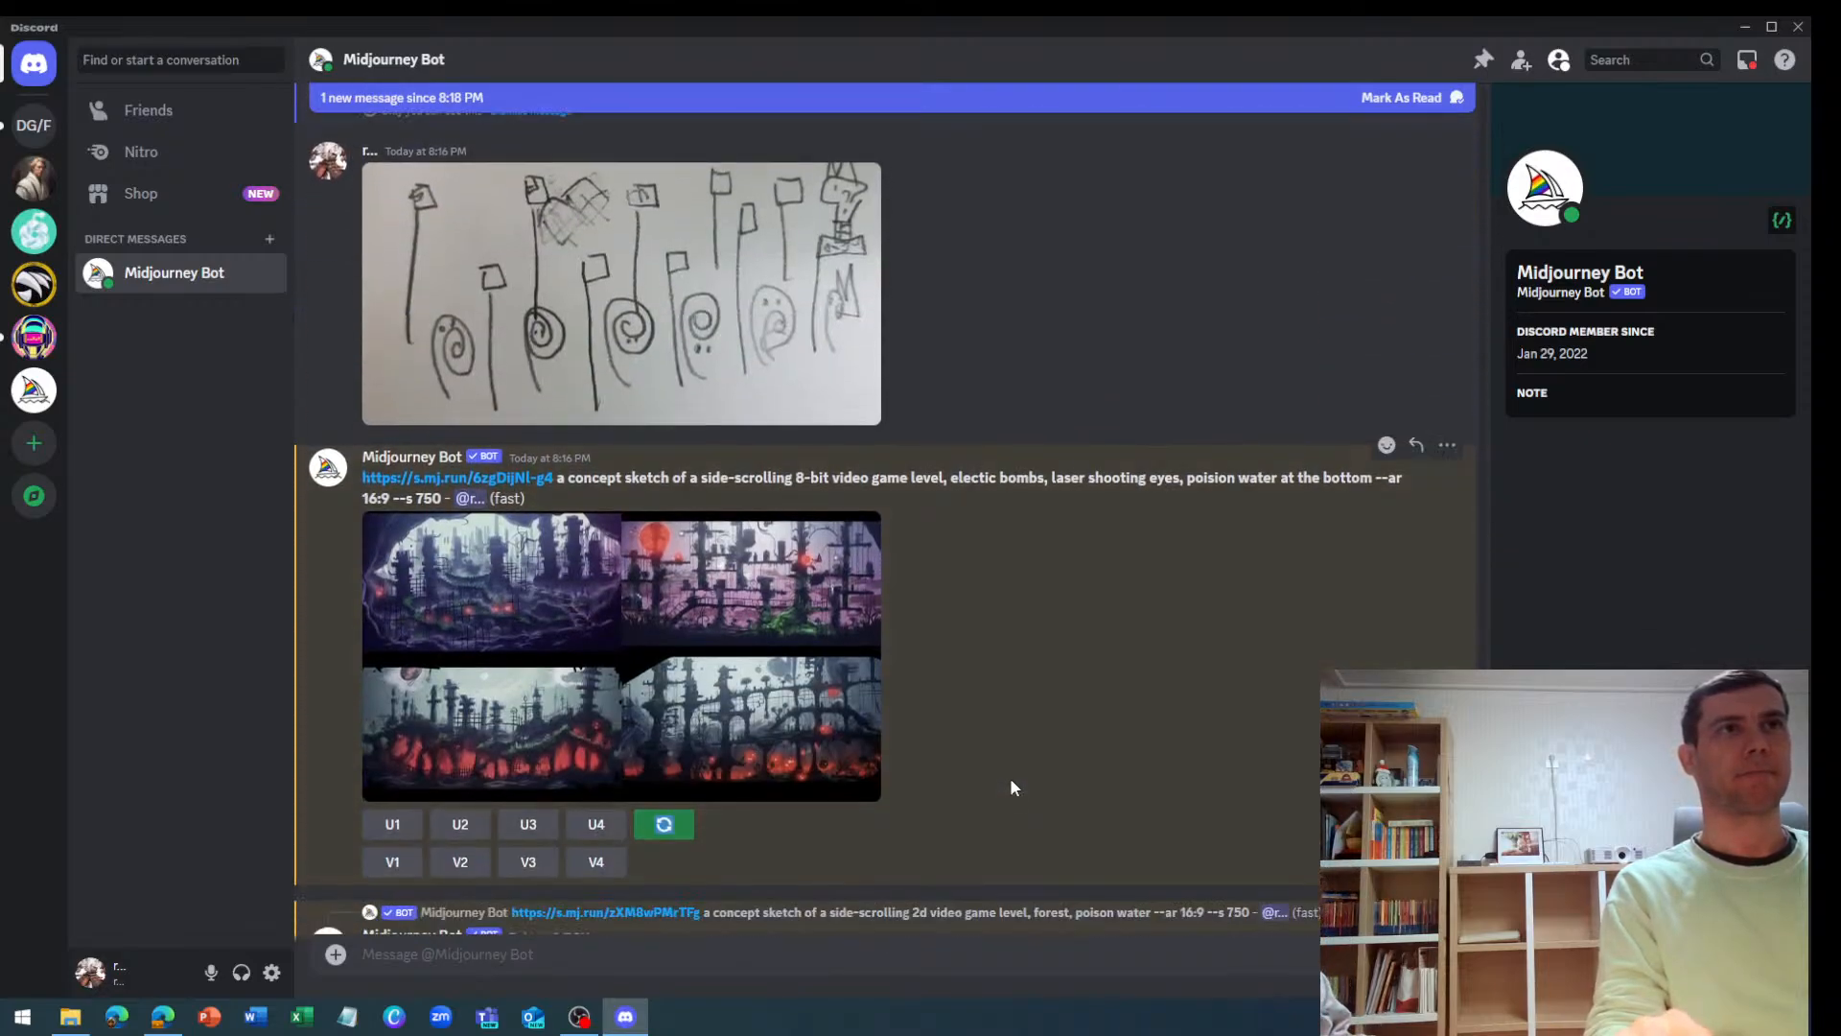
scroll(1010, 777, down, 3)
scroll(1010, 779, up, 2)
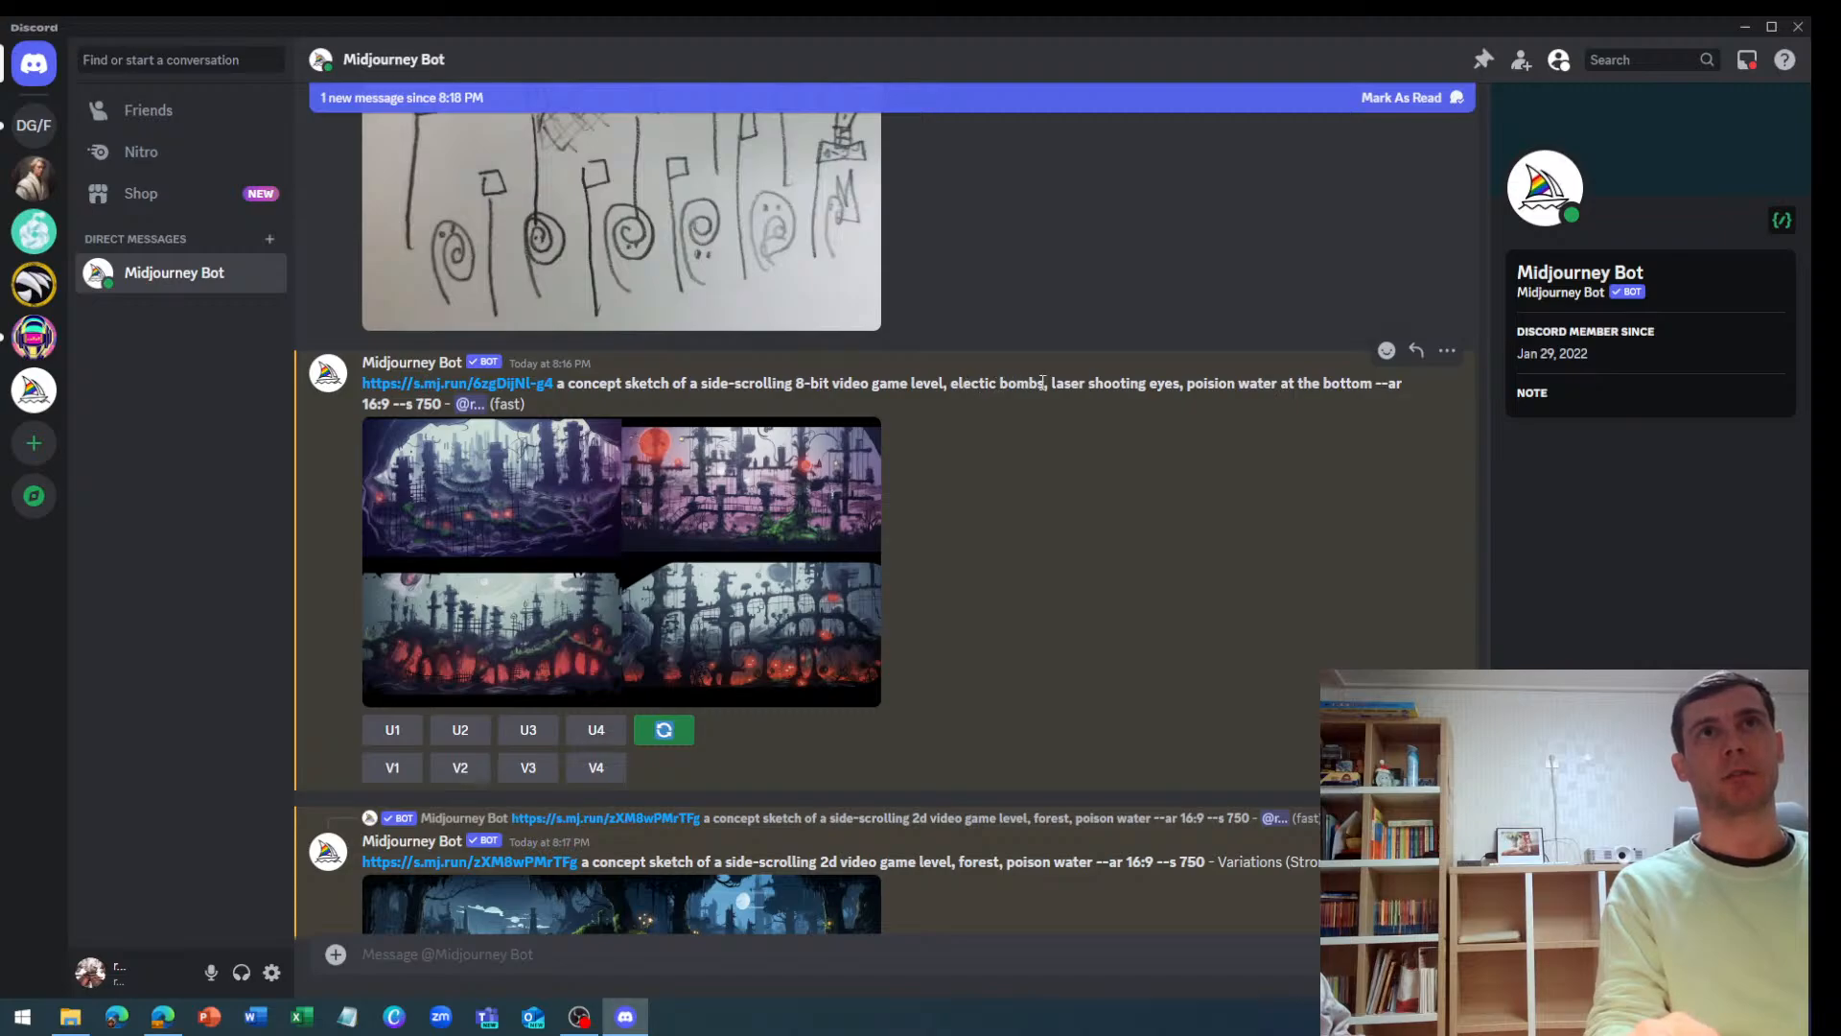
scroll(998, 517, down, 5)
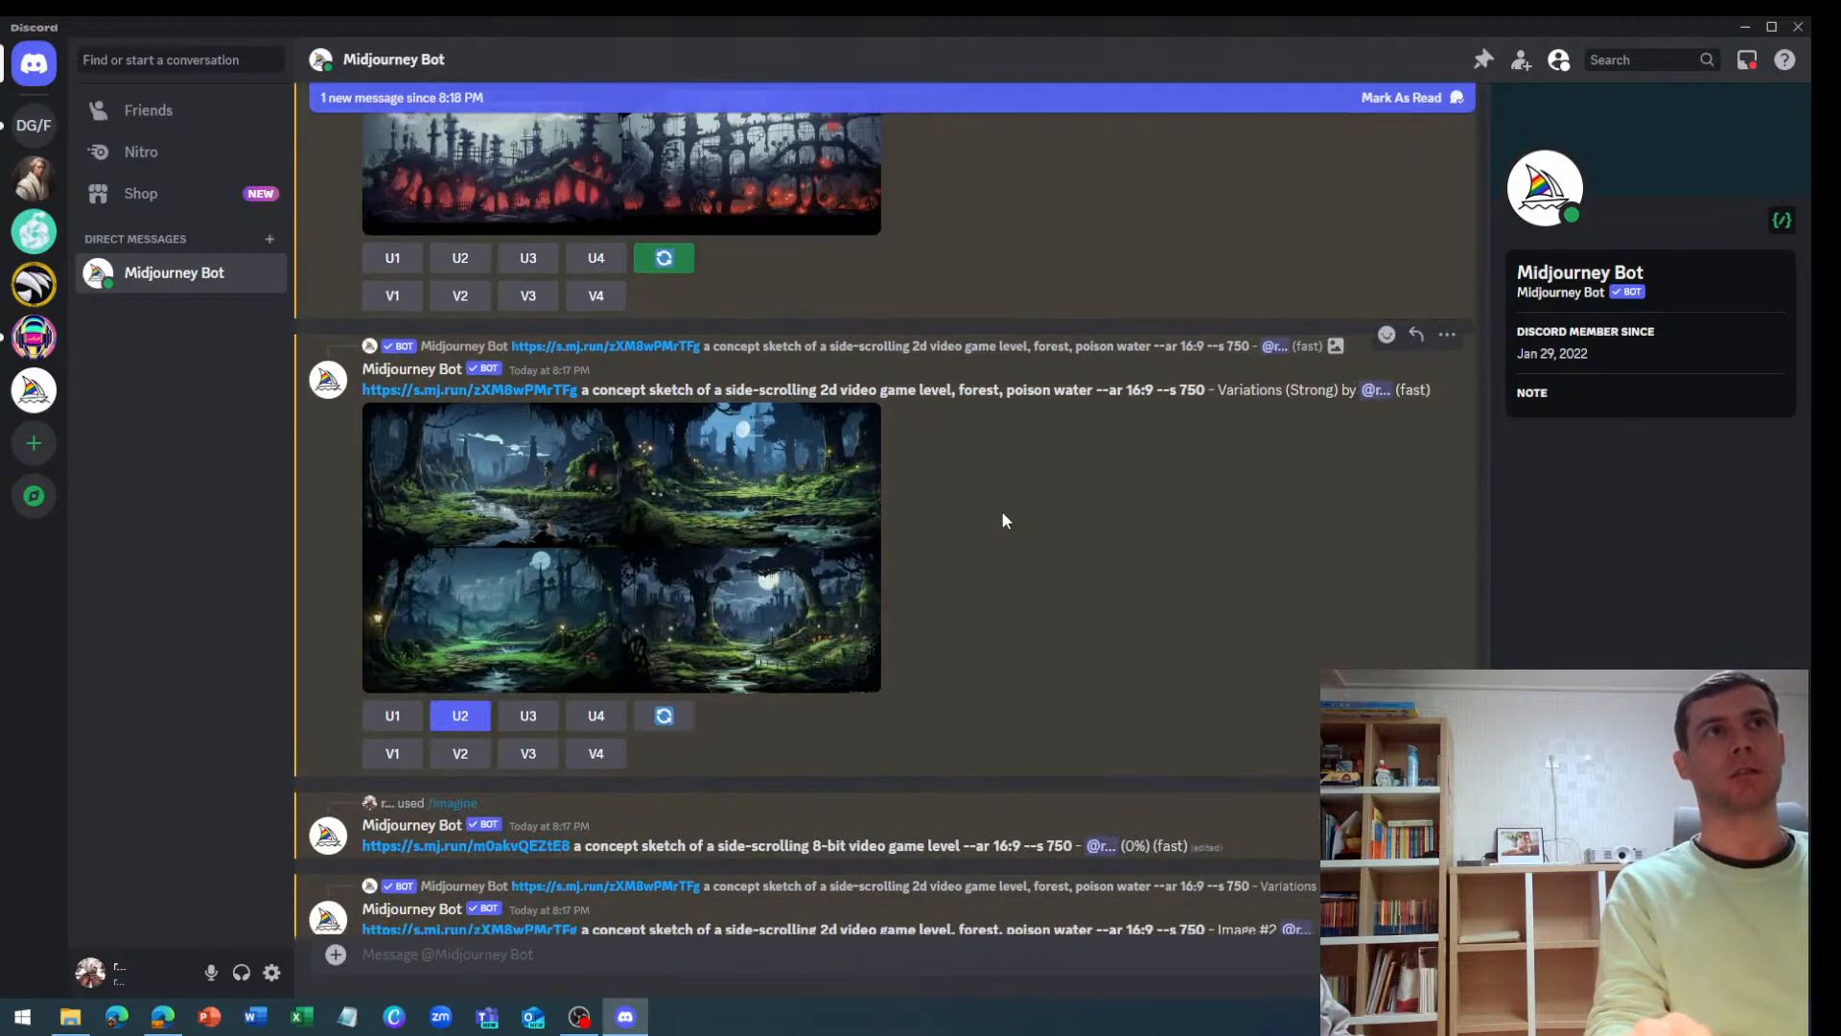
scroll(1003, 519, down, 10)
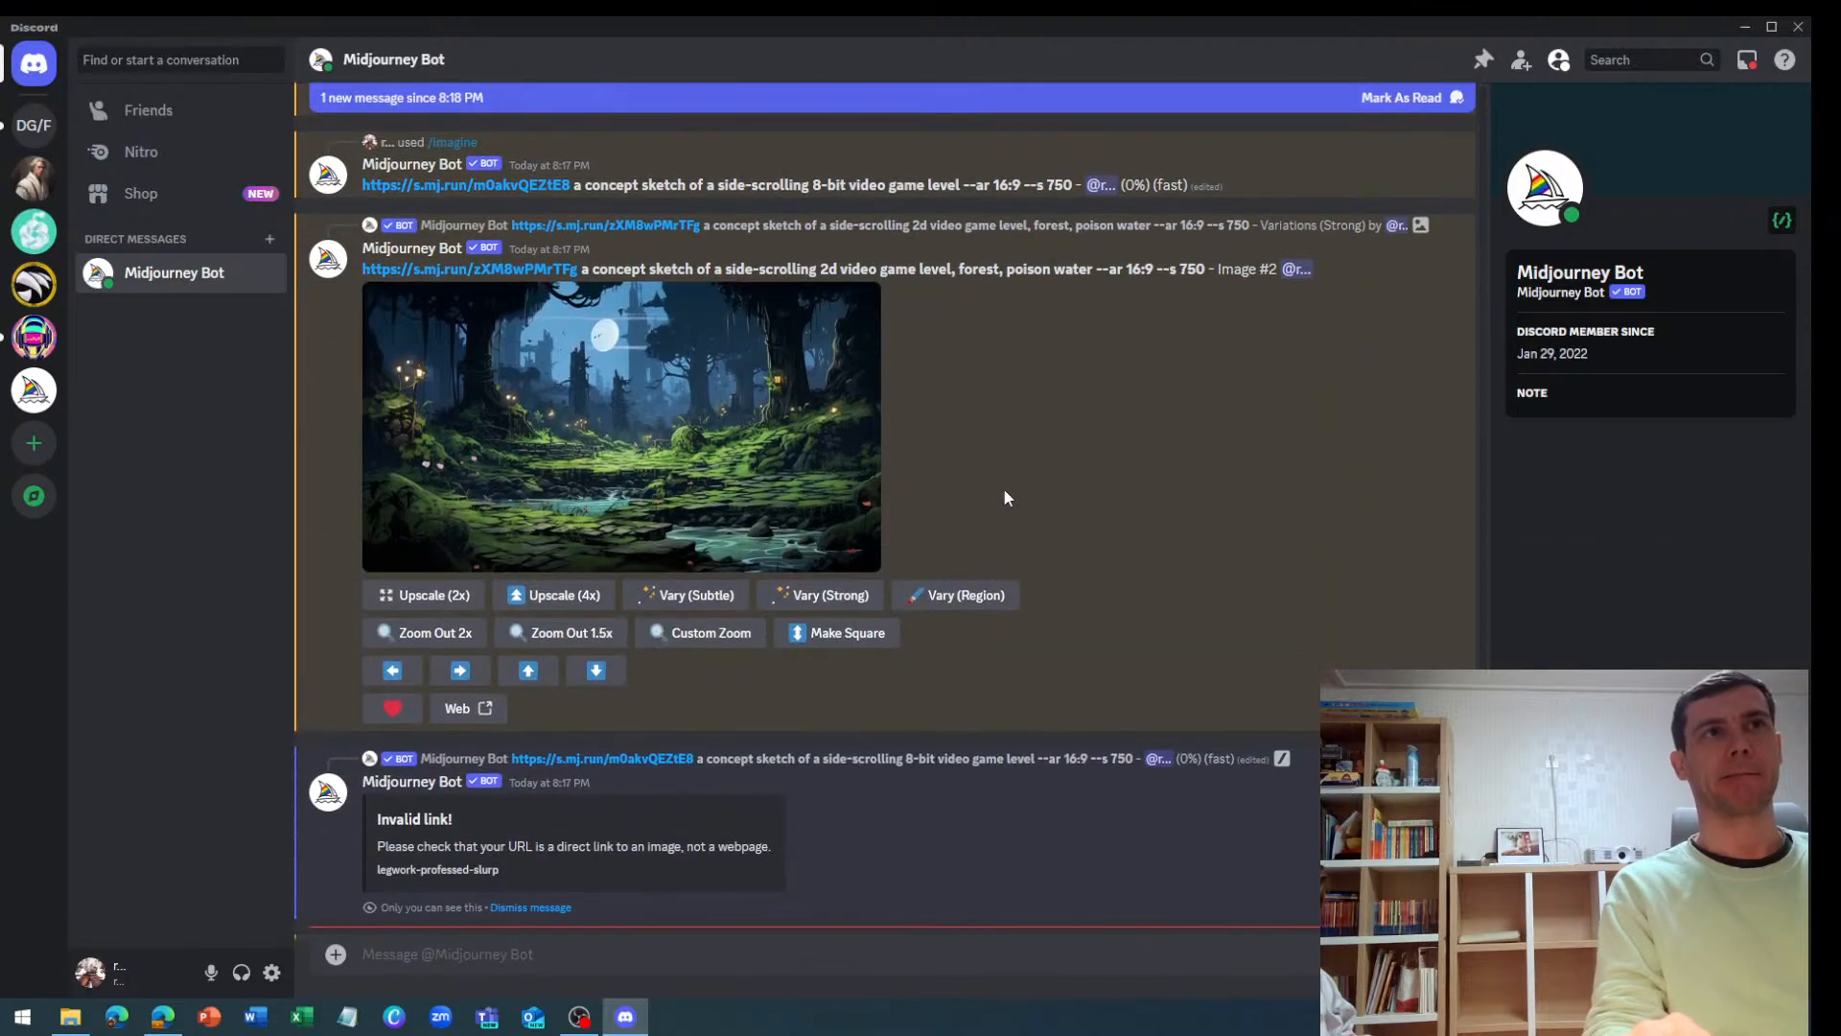
scroll(1003, 480, down, 6)
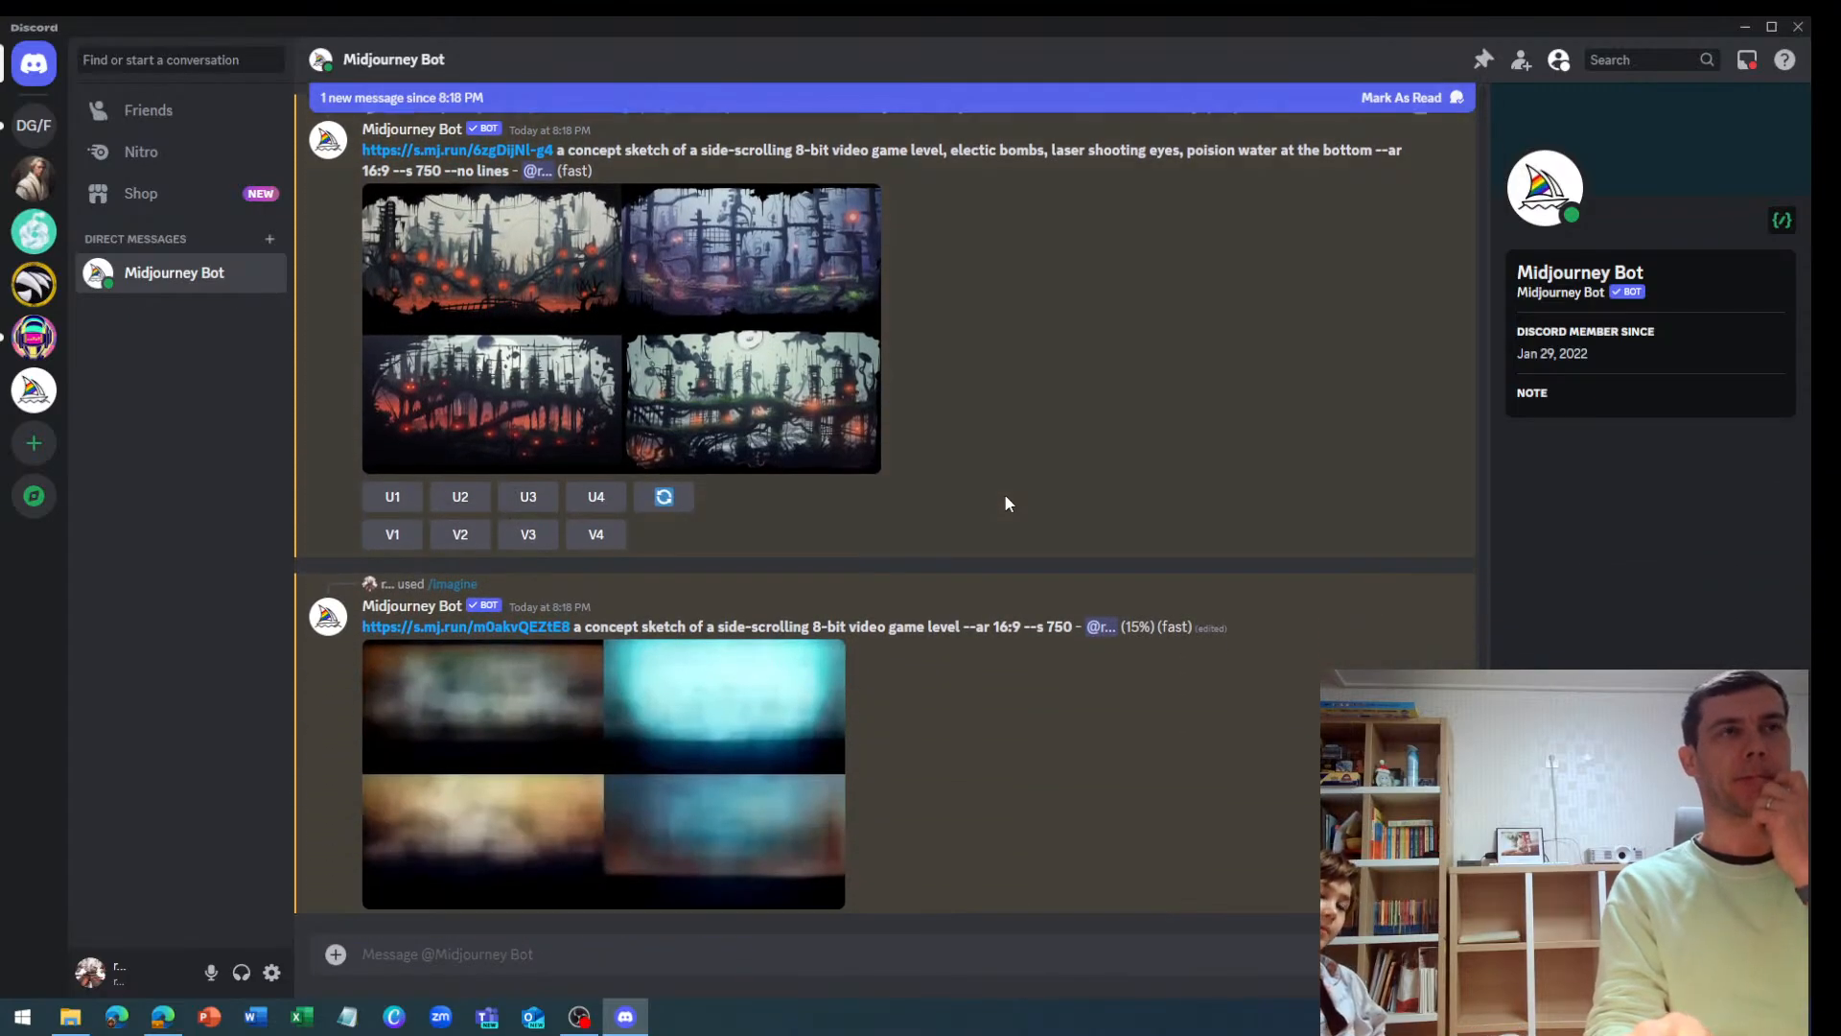
scroll(1004, 493, up, 2)
scroll(1004, 492, up, 6)
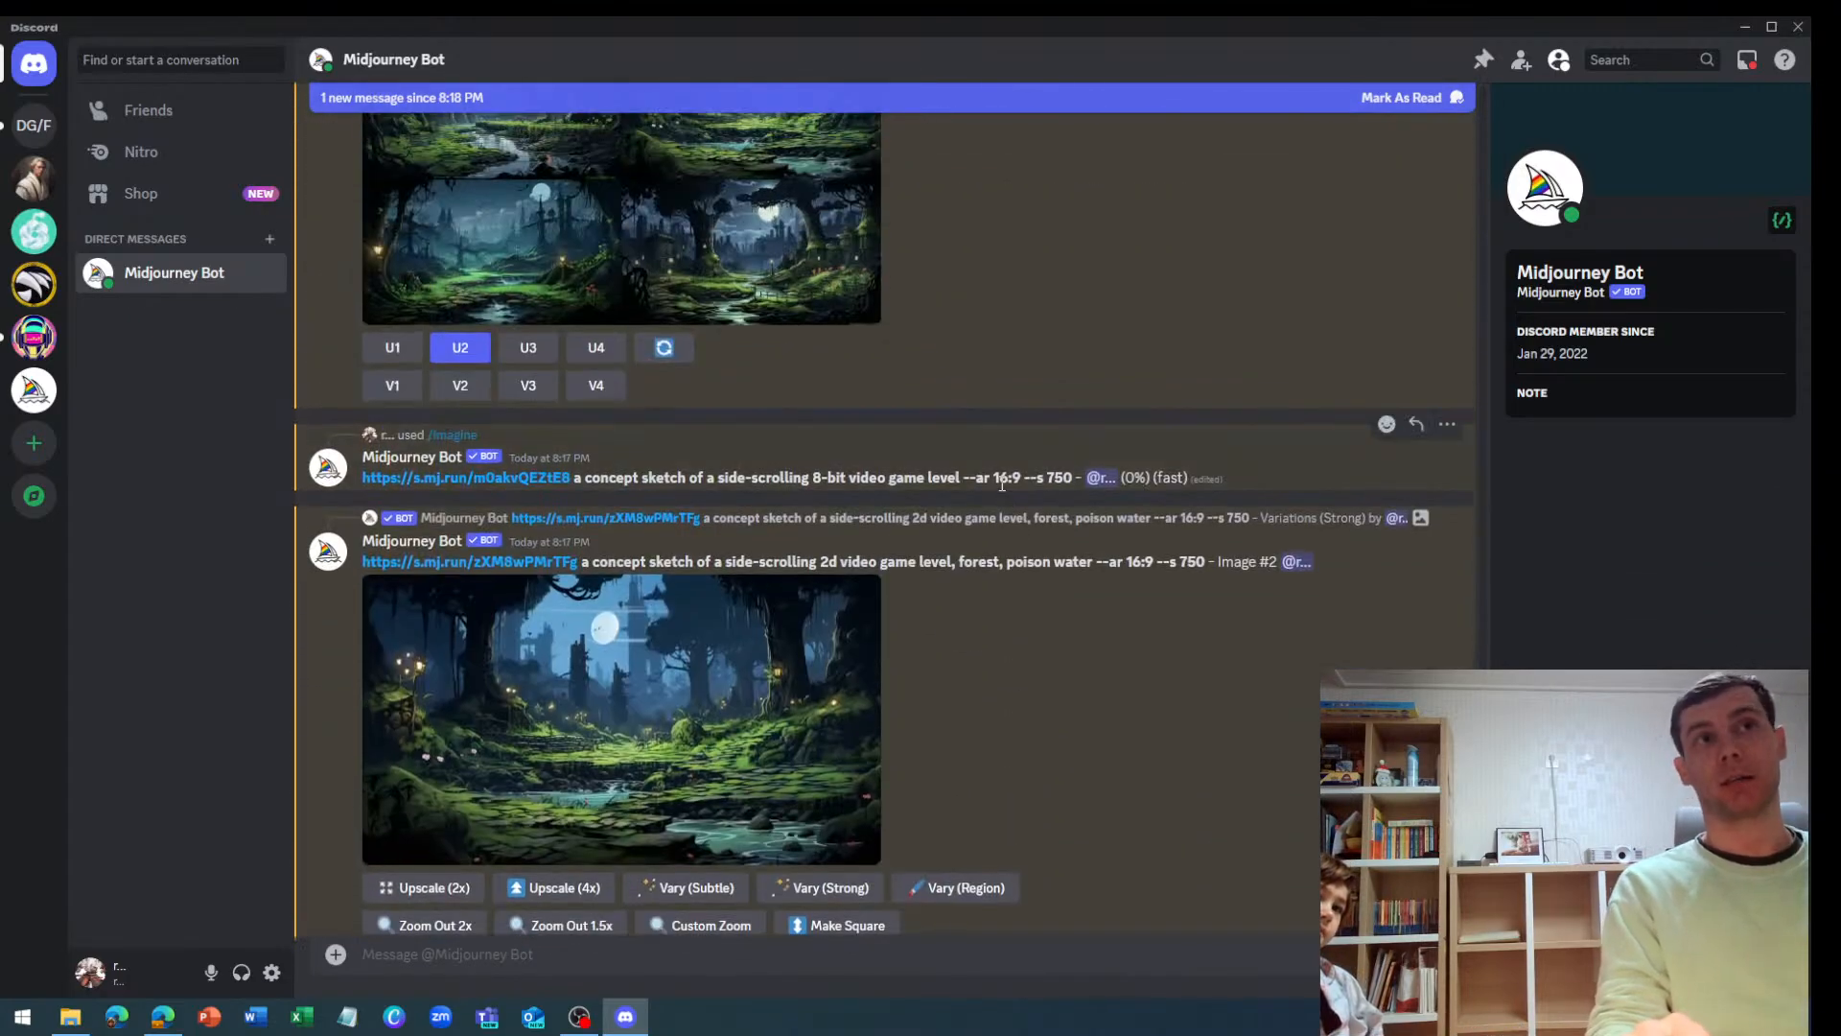
Copy the full prompt text, including its image link and parameters, from the 8:16 PM electric-bombs result
scroll(1004, 493, up, 3)
scroll(1000, 484, up, 5)
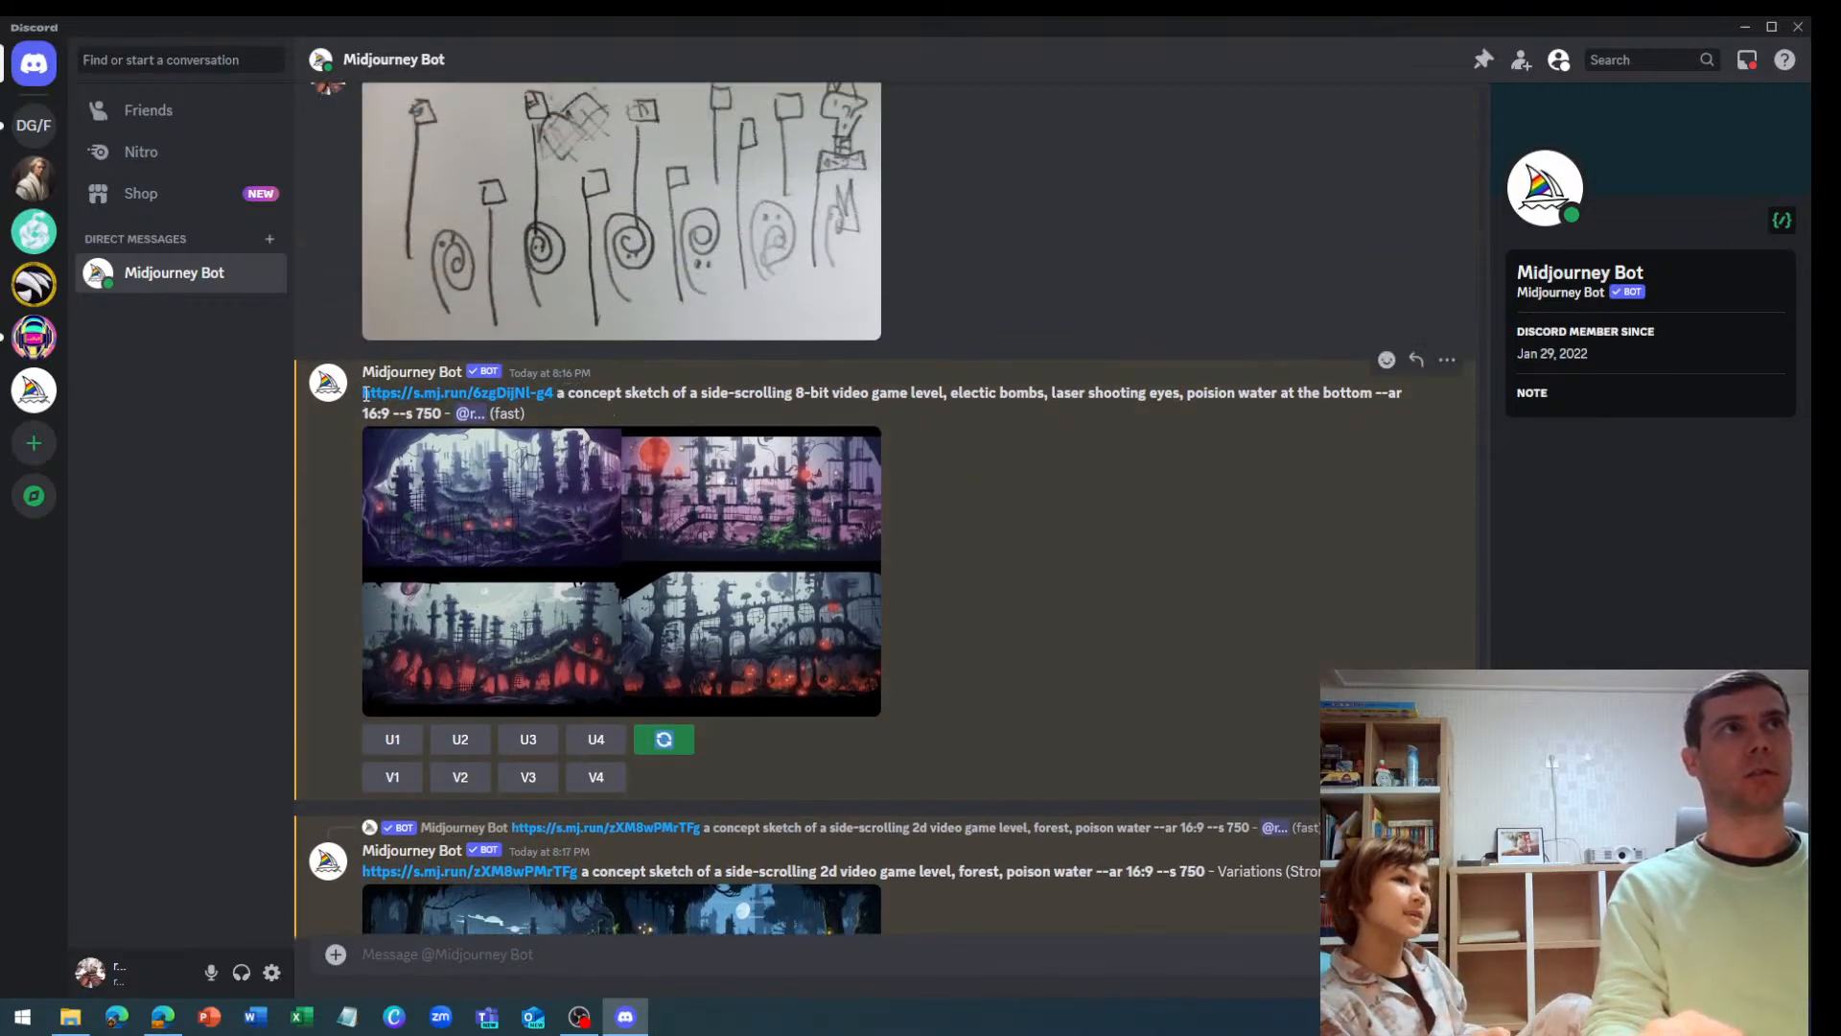
drag(362, 392, 442, 414)
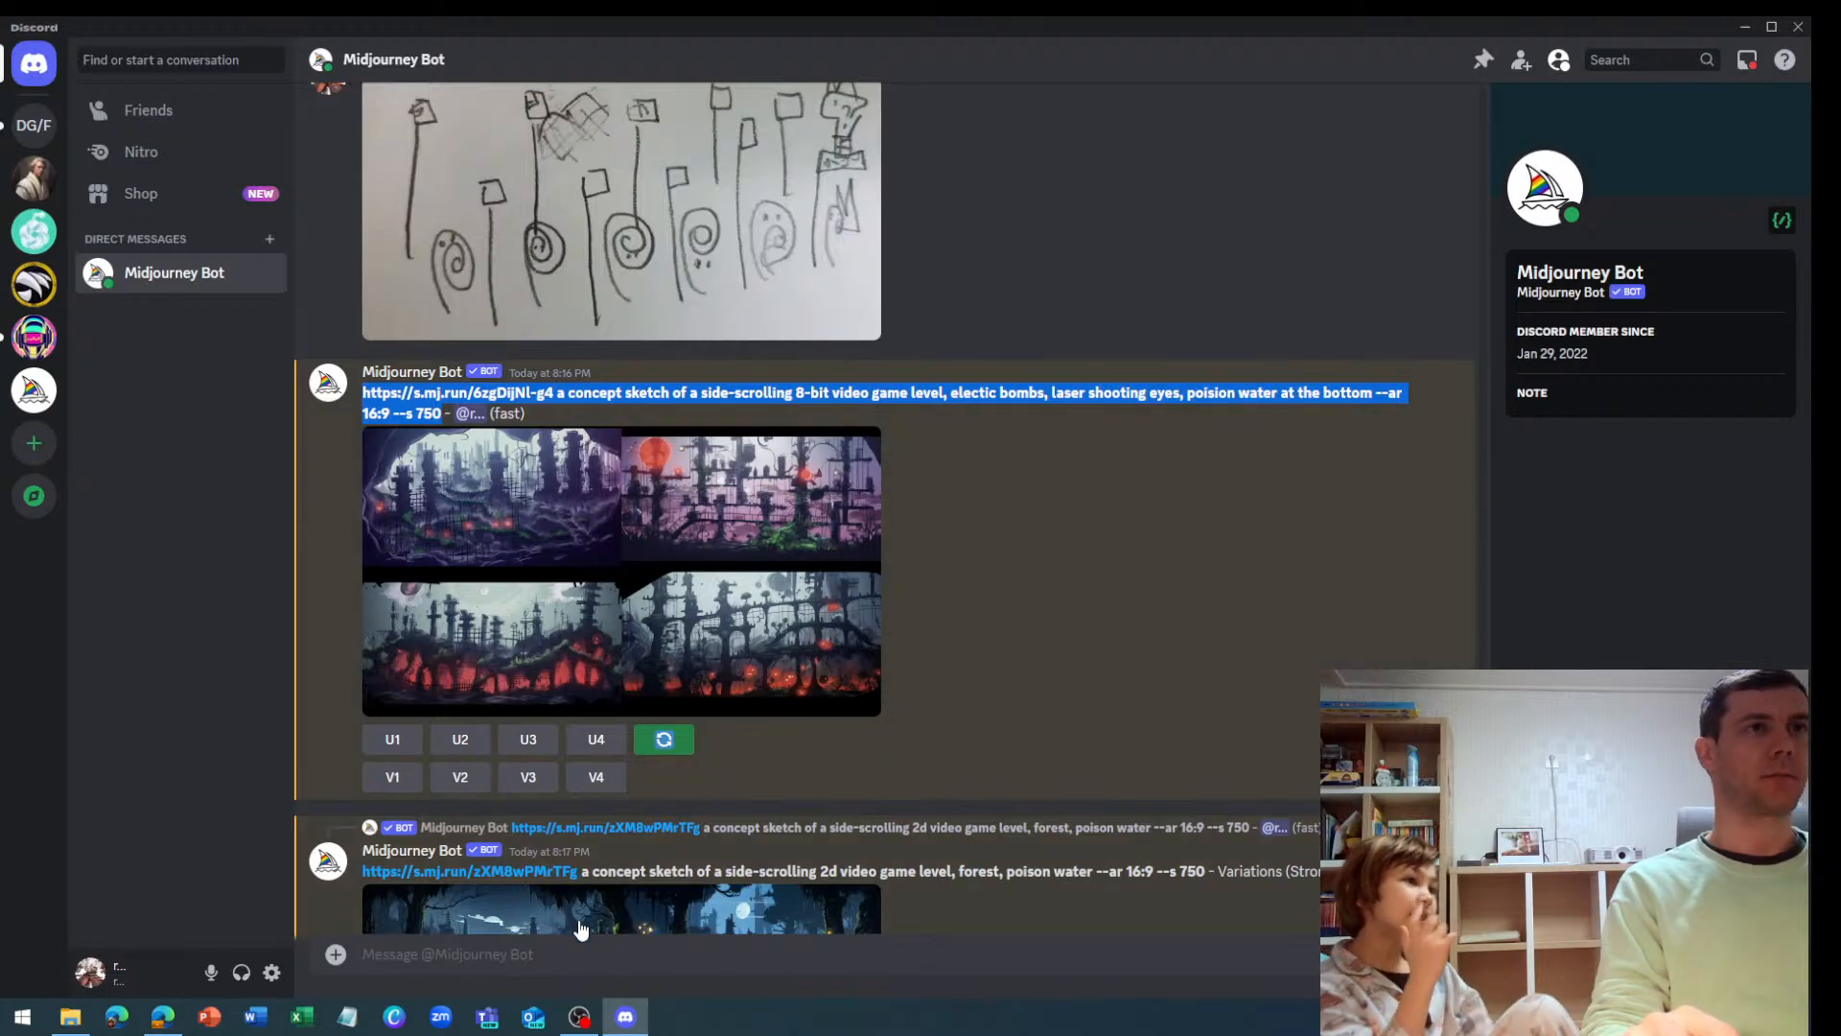
scroll(1093, 625, up, 10)
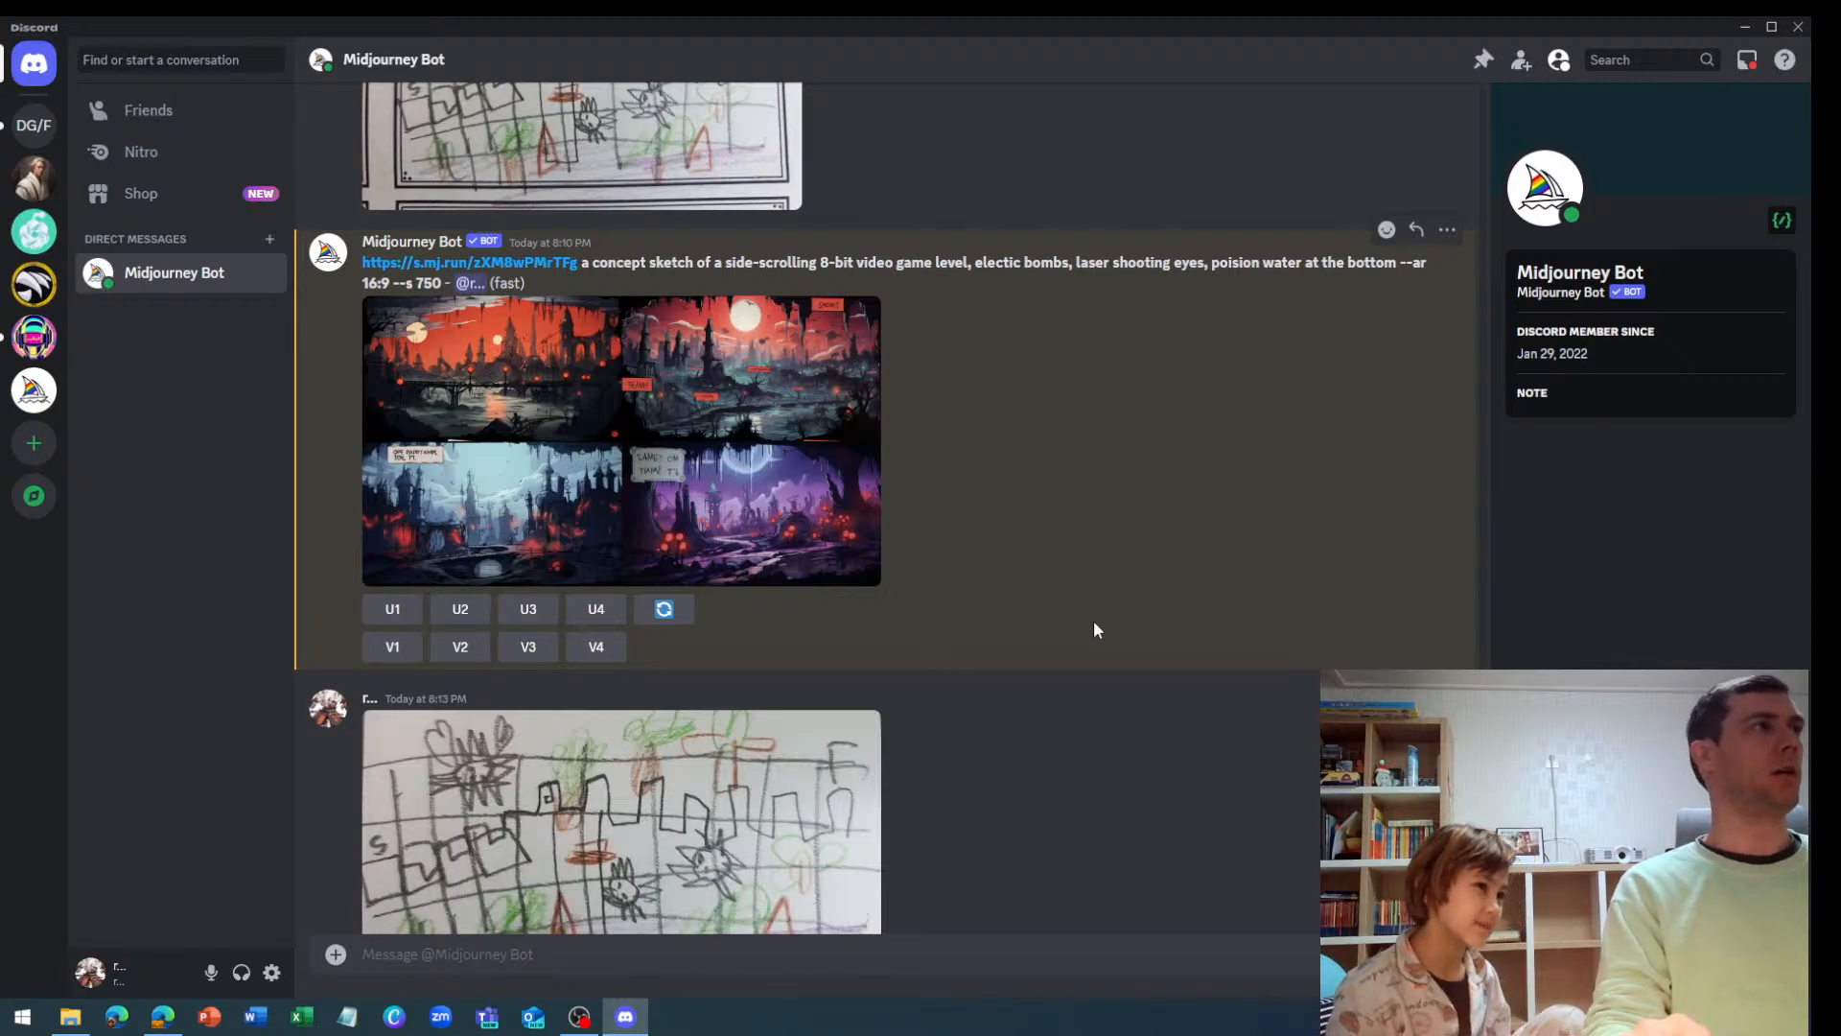
scroll(1087, 618, down, 10)
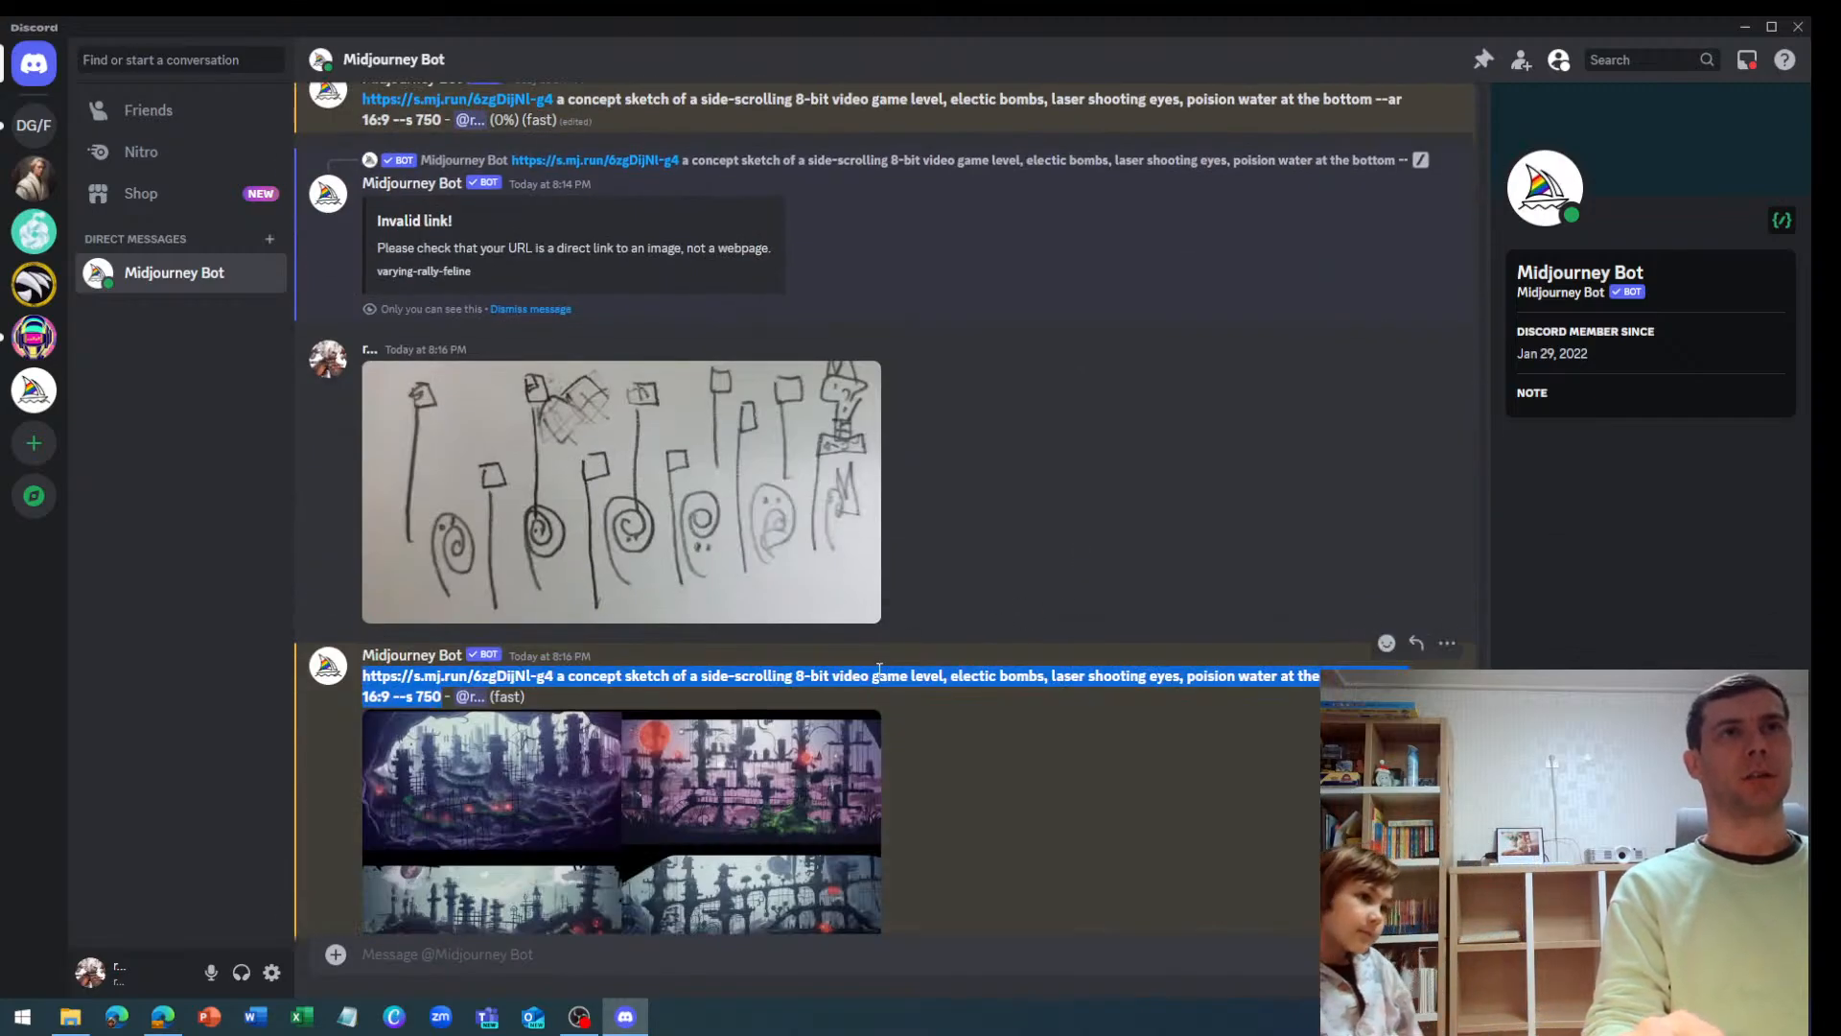
right_click(878, 677)
click(901, 630)
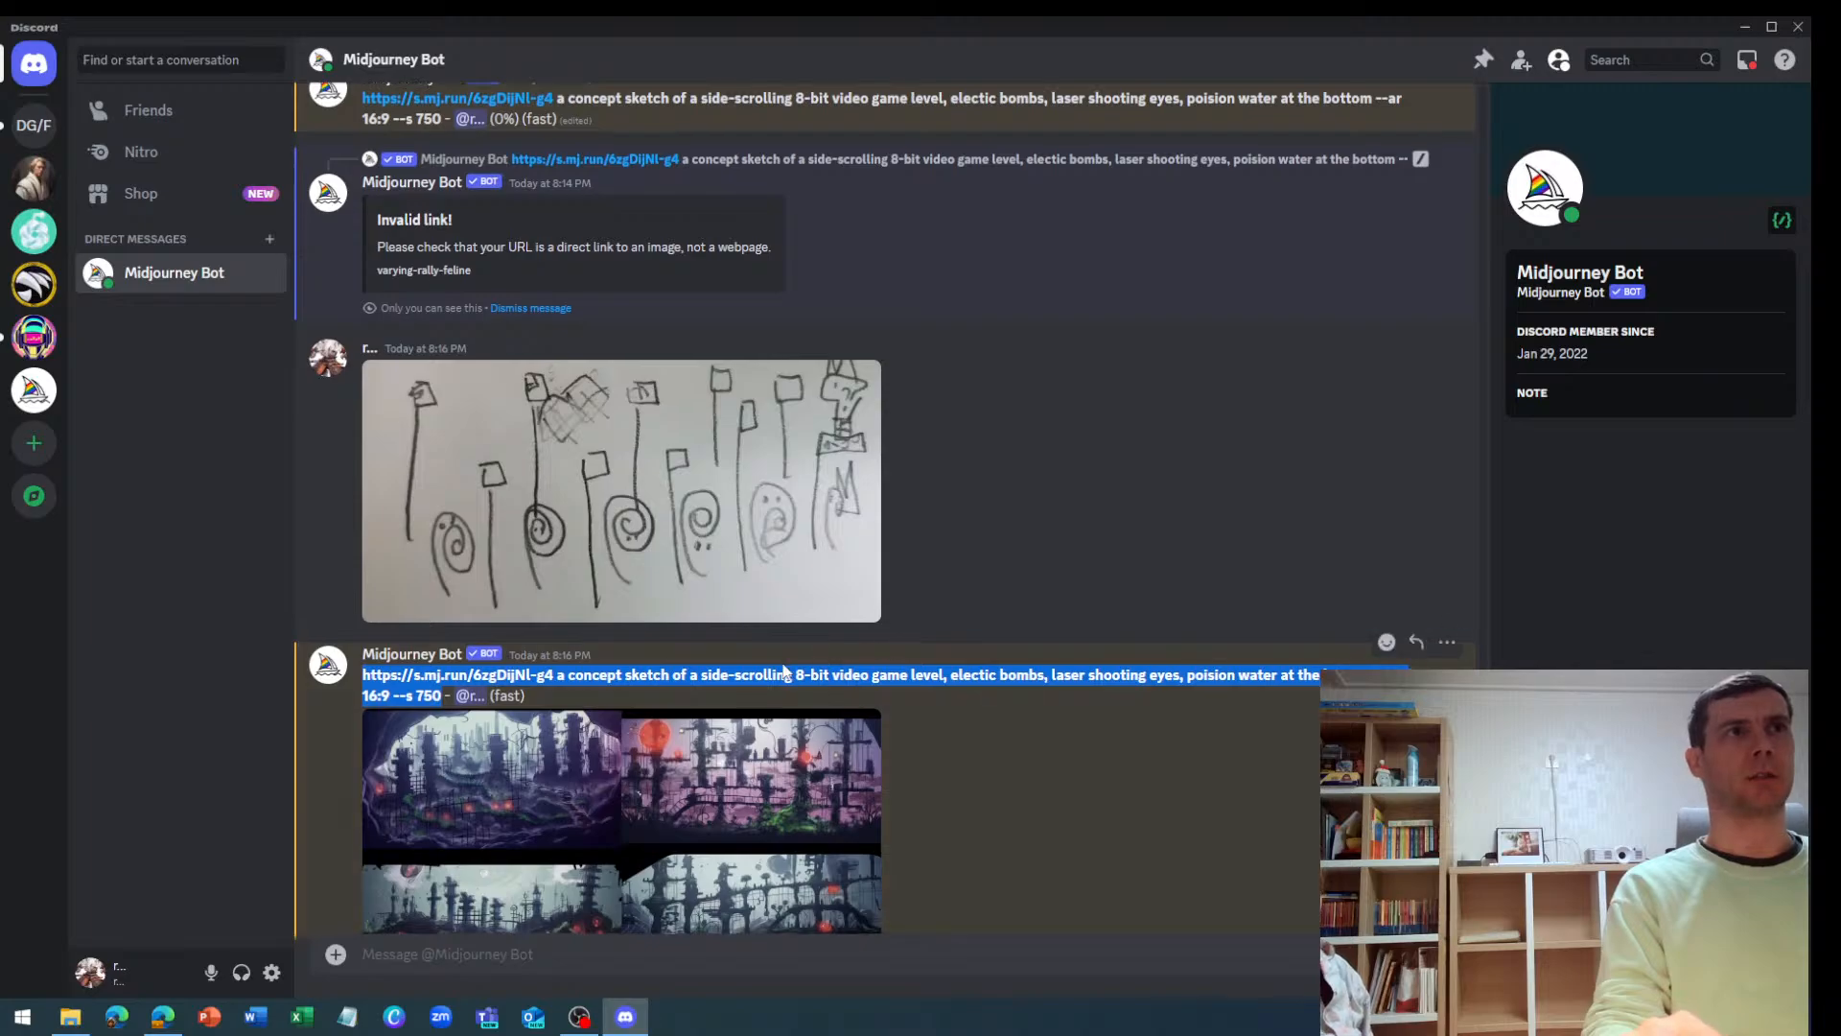
Start a new /imagine prompt with the copied electric-bombs level prompt
scroll(738, 863, down, 3)
click(676, 954)
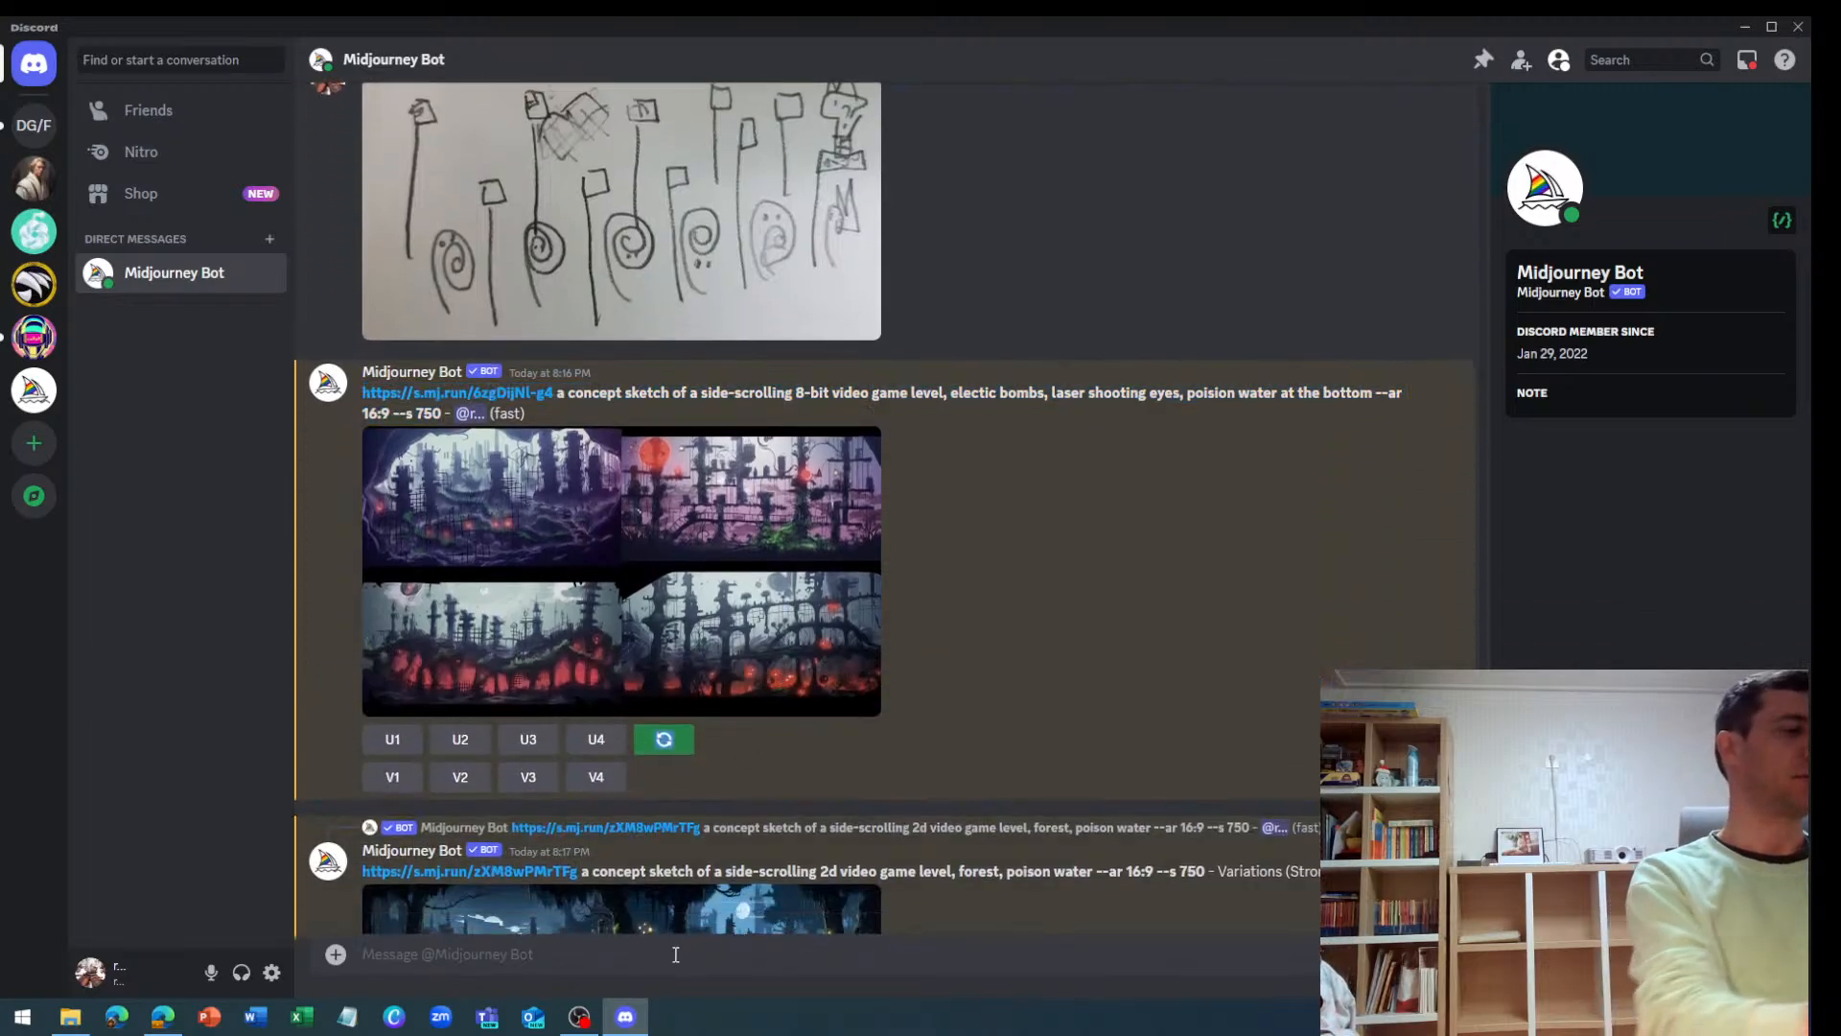
text(/im)
key(Tab)
key(ctrl+v)
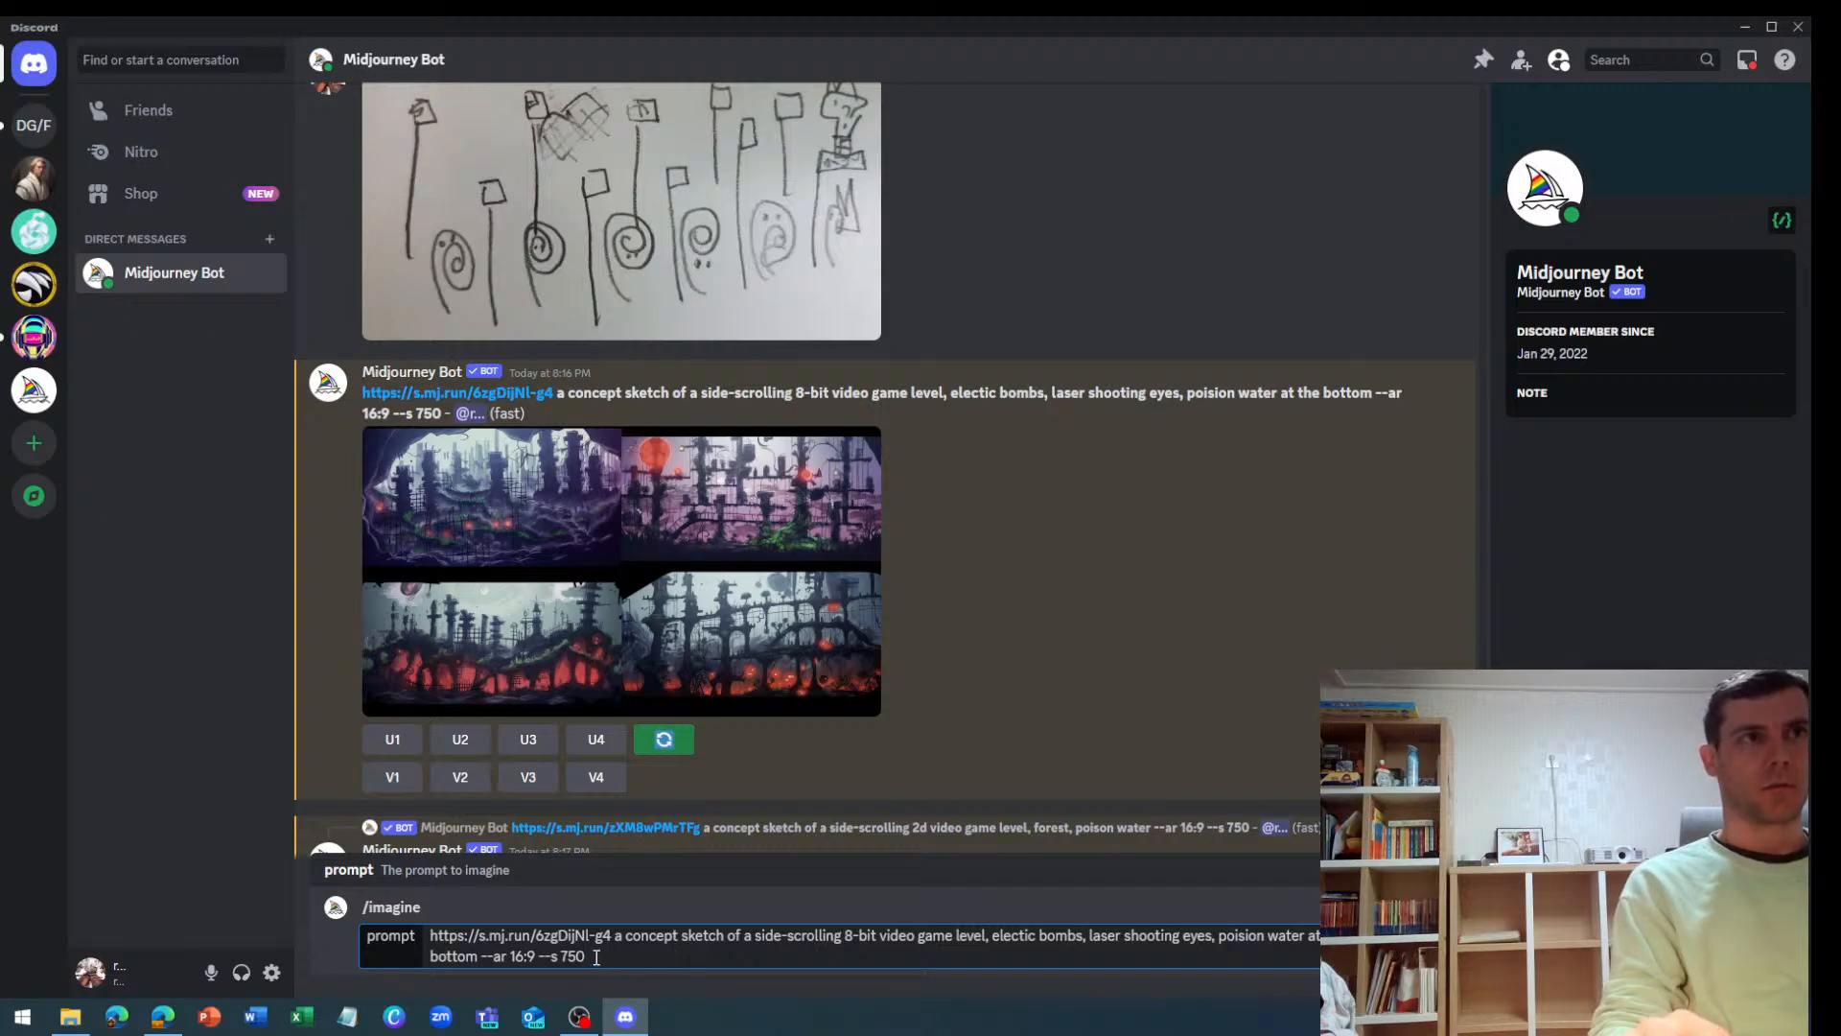
Remove the image link from the prompt, add "forest" after "video game level", and submit it
drag(617, 937, 431, 937)
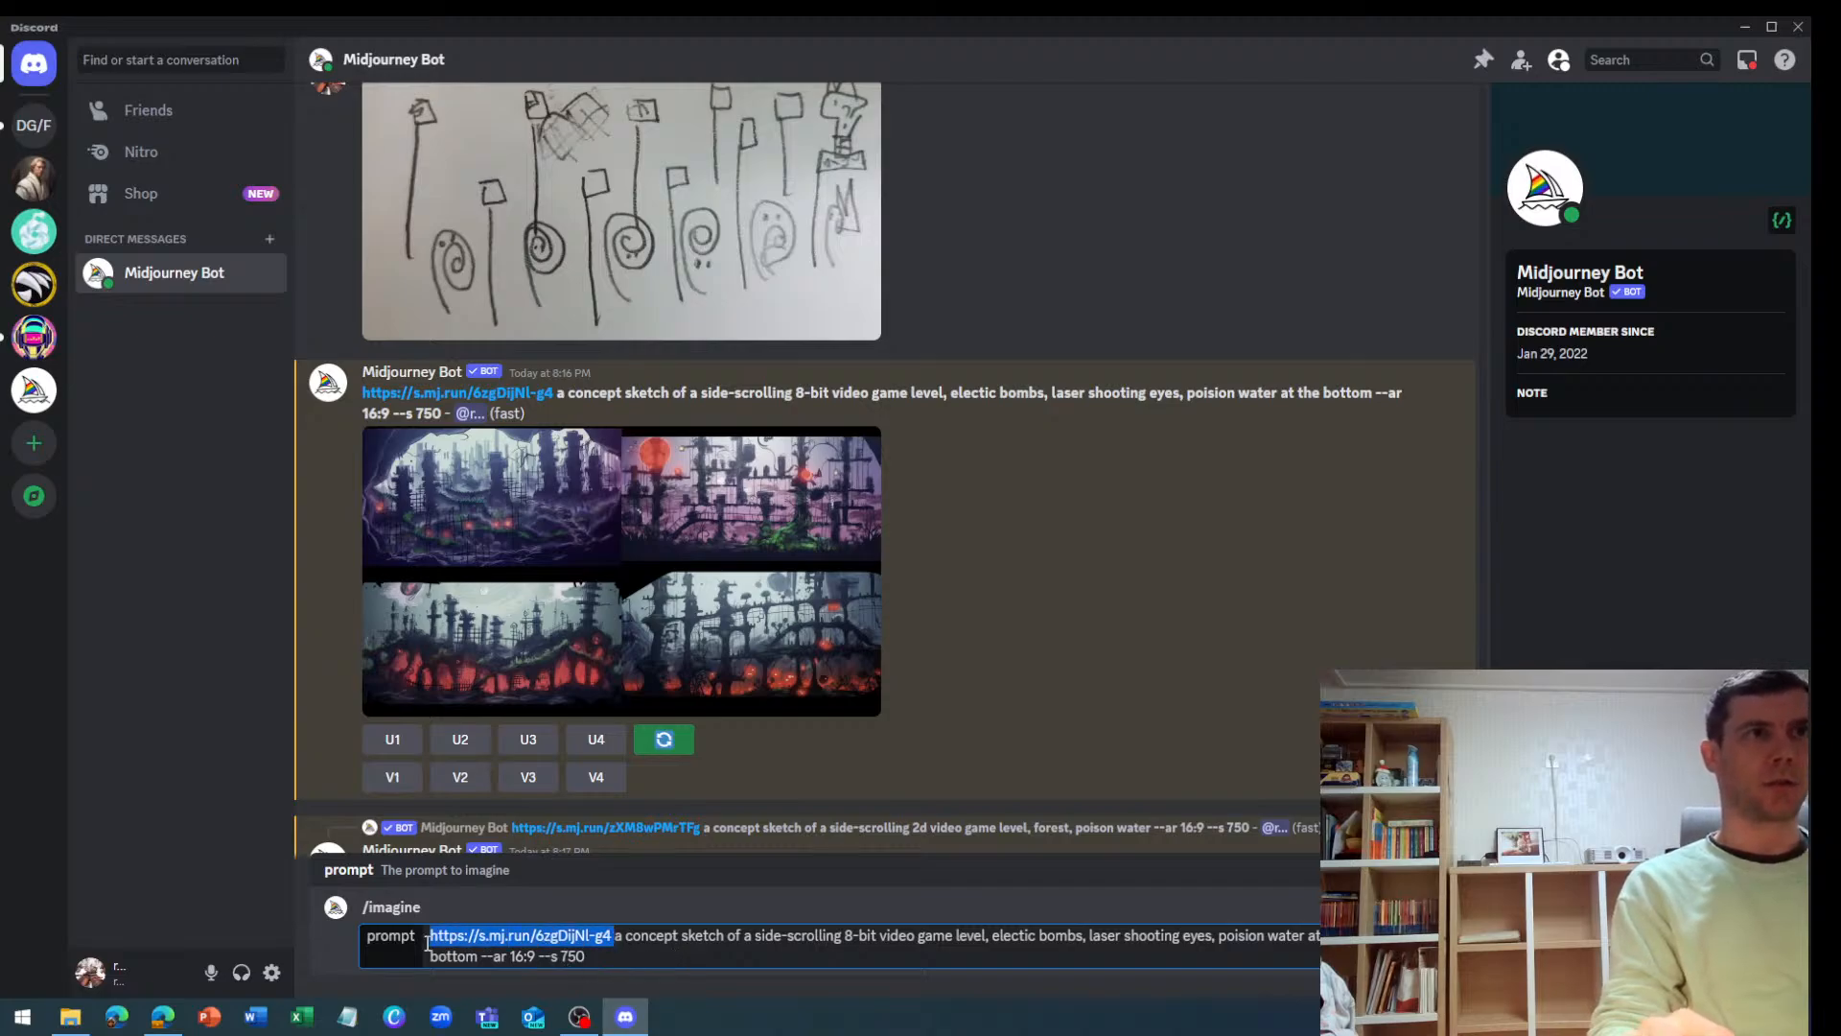
key(BackSpace)
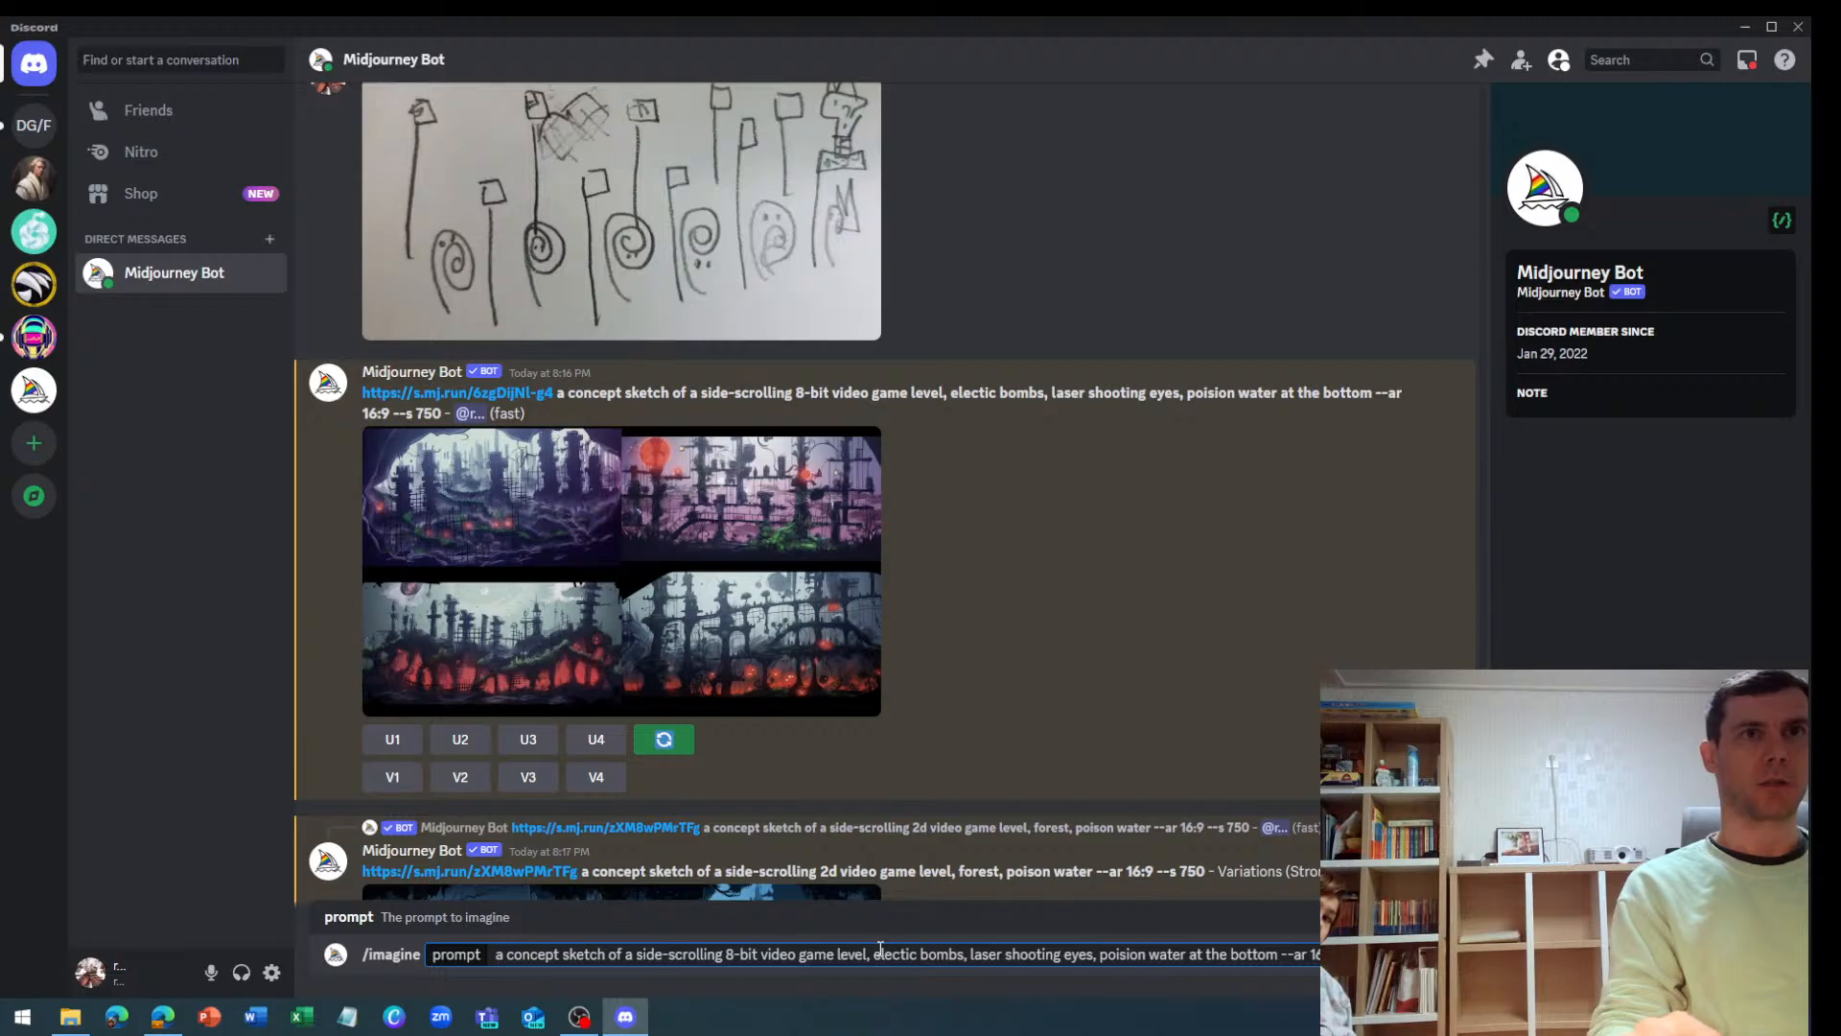
text(forest)
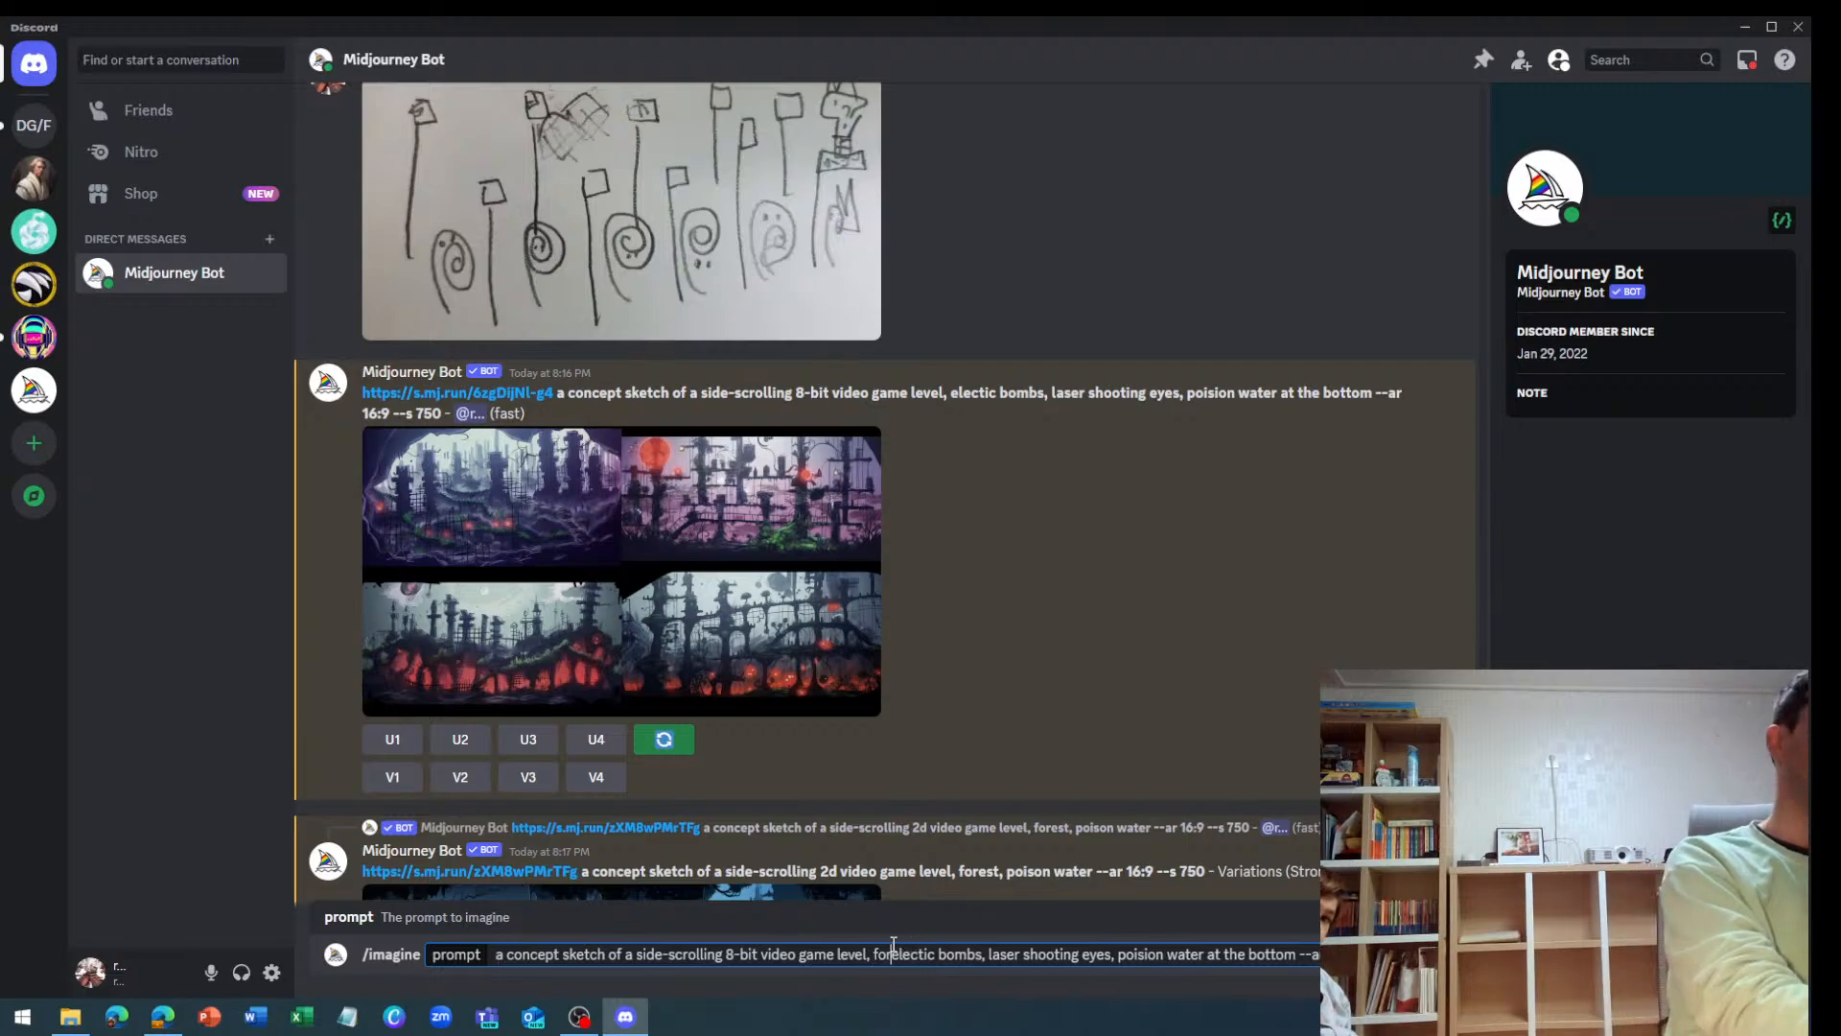
key(BackSpace)
text(, forest)
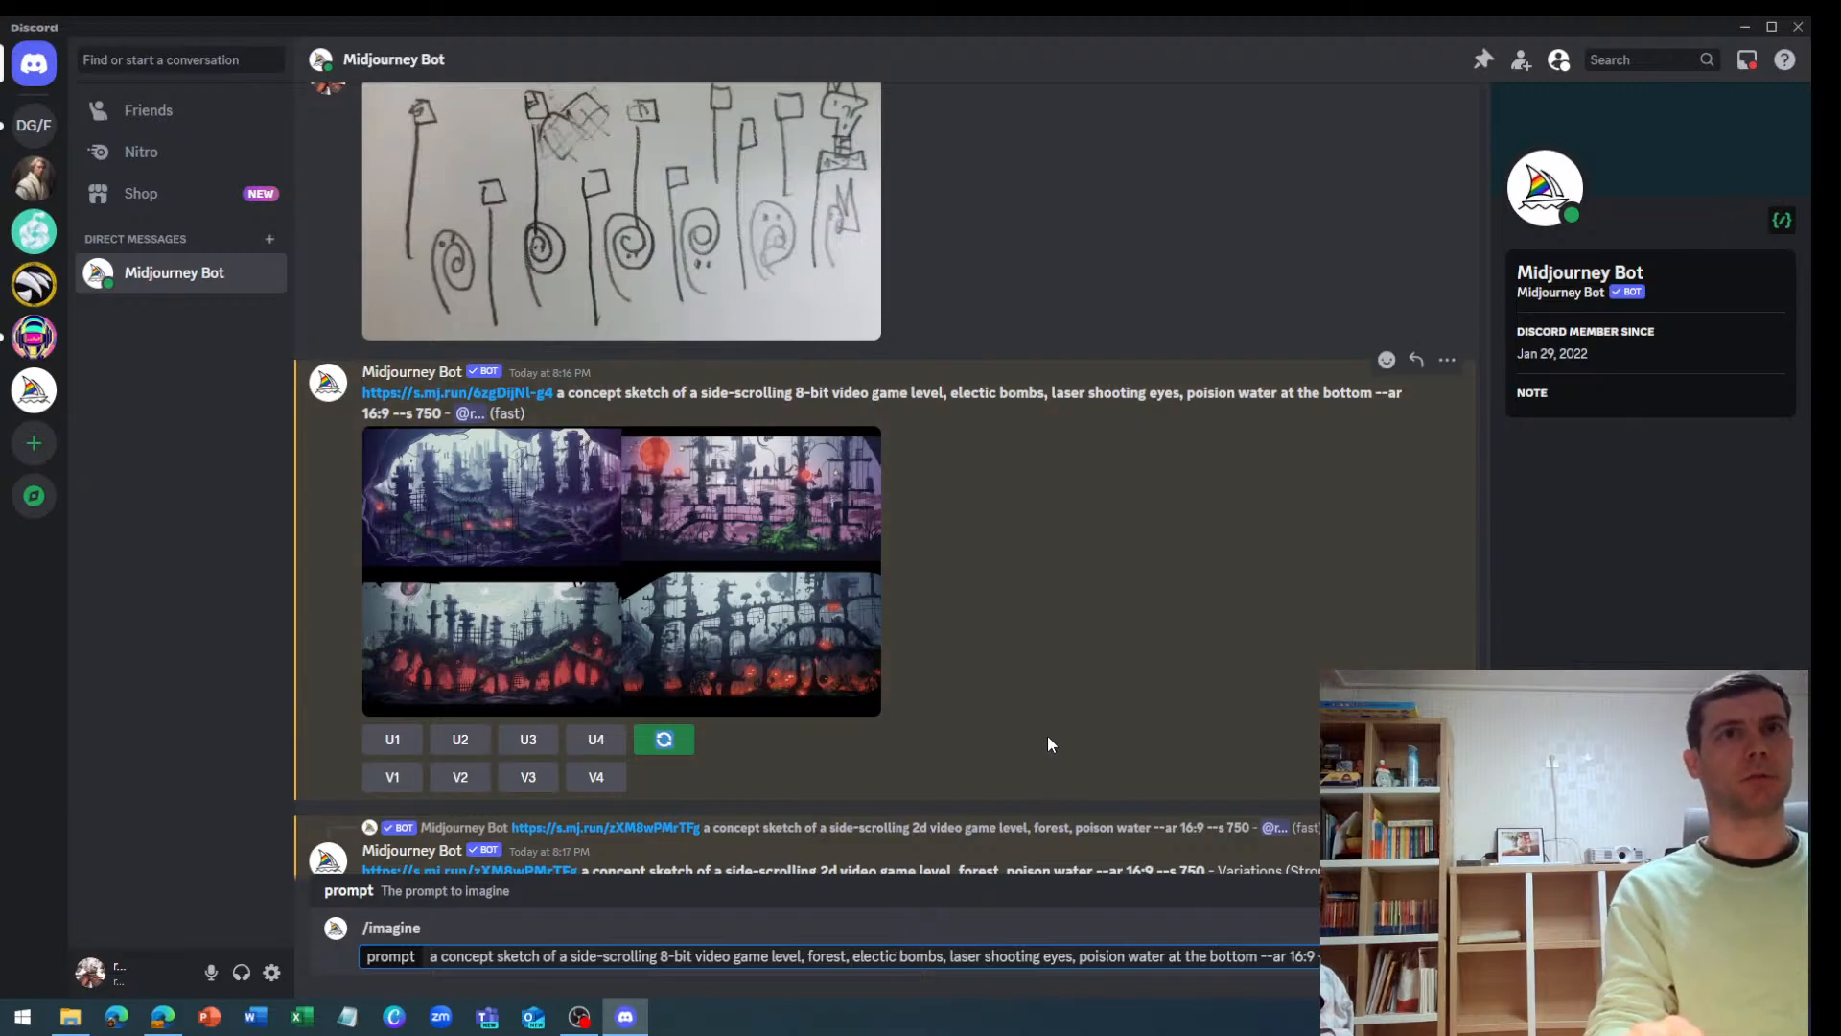
key(Return)
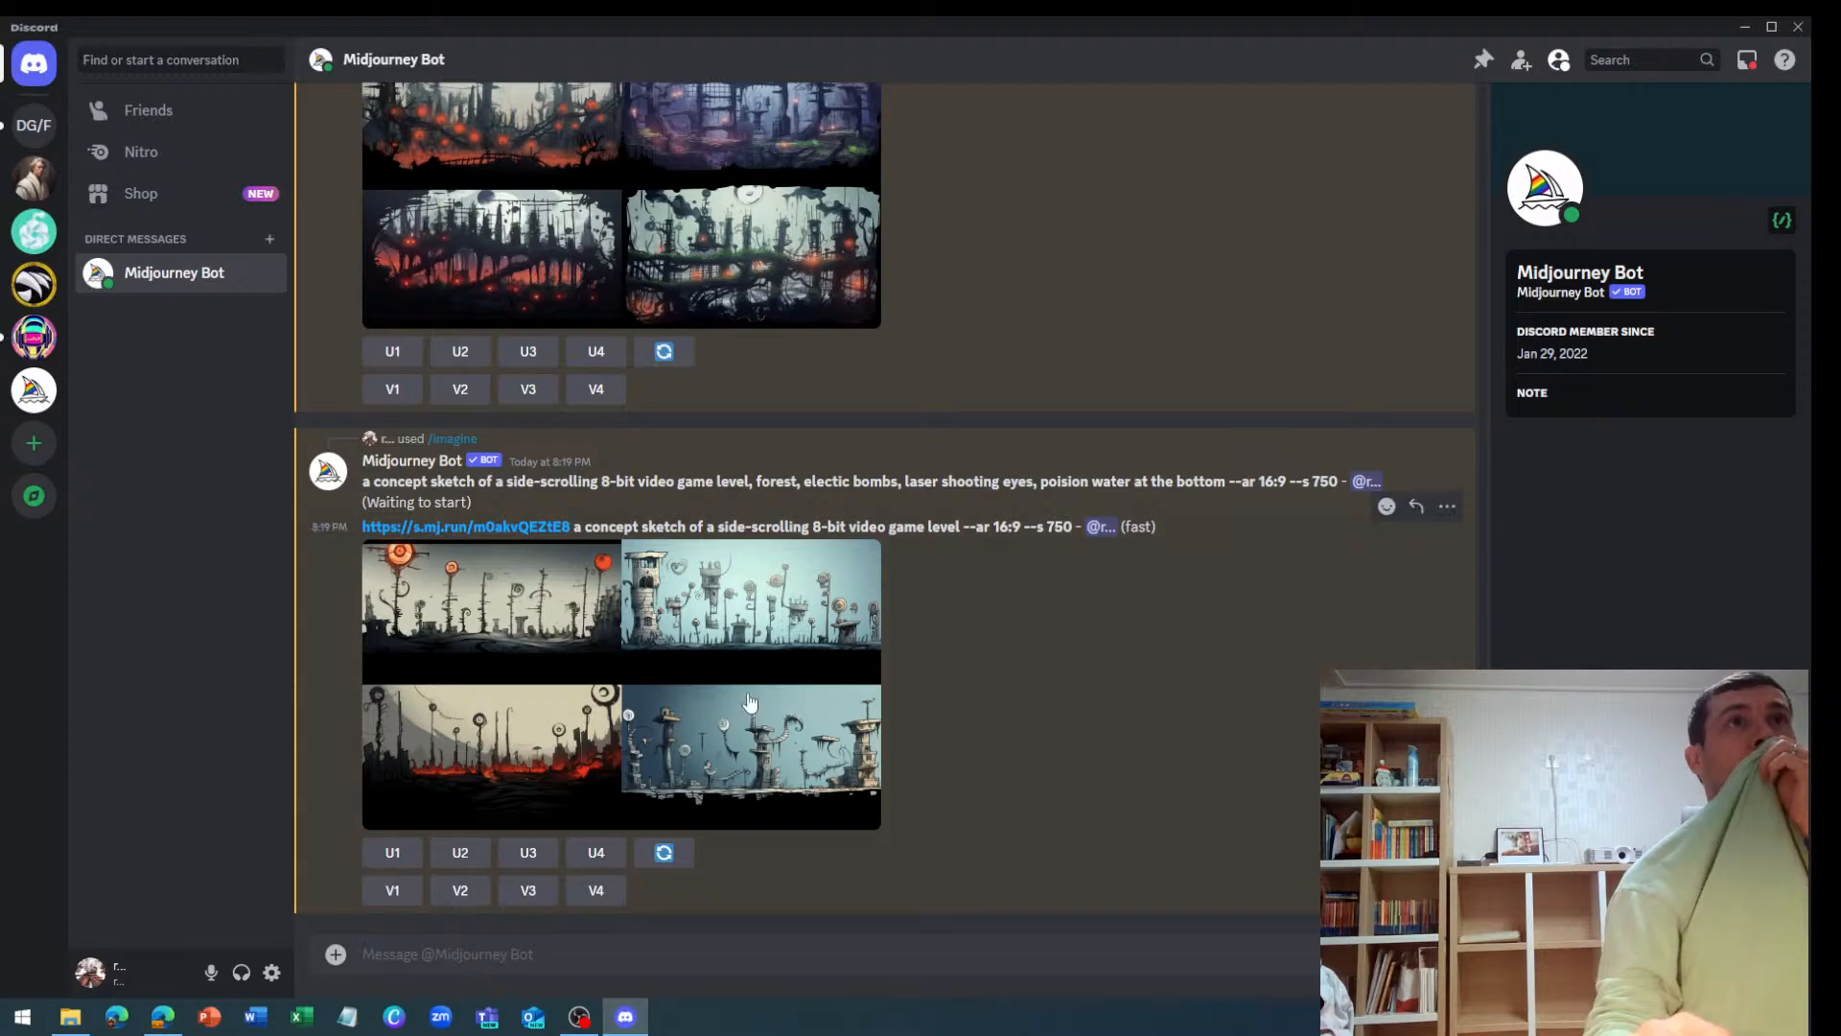
Enlarge the new 8-bit level grid made from the pole-and-spiral drawing and examine its four images
click(743, 701)
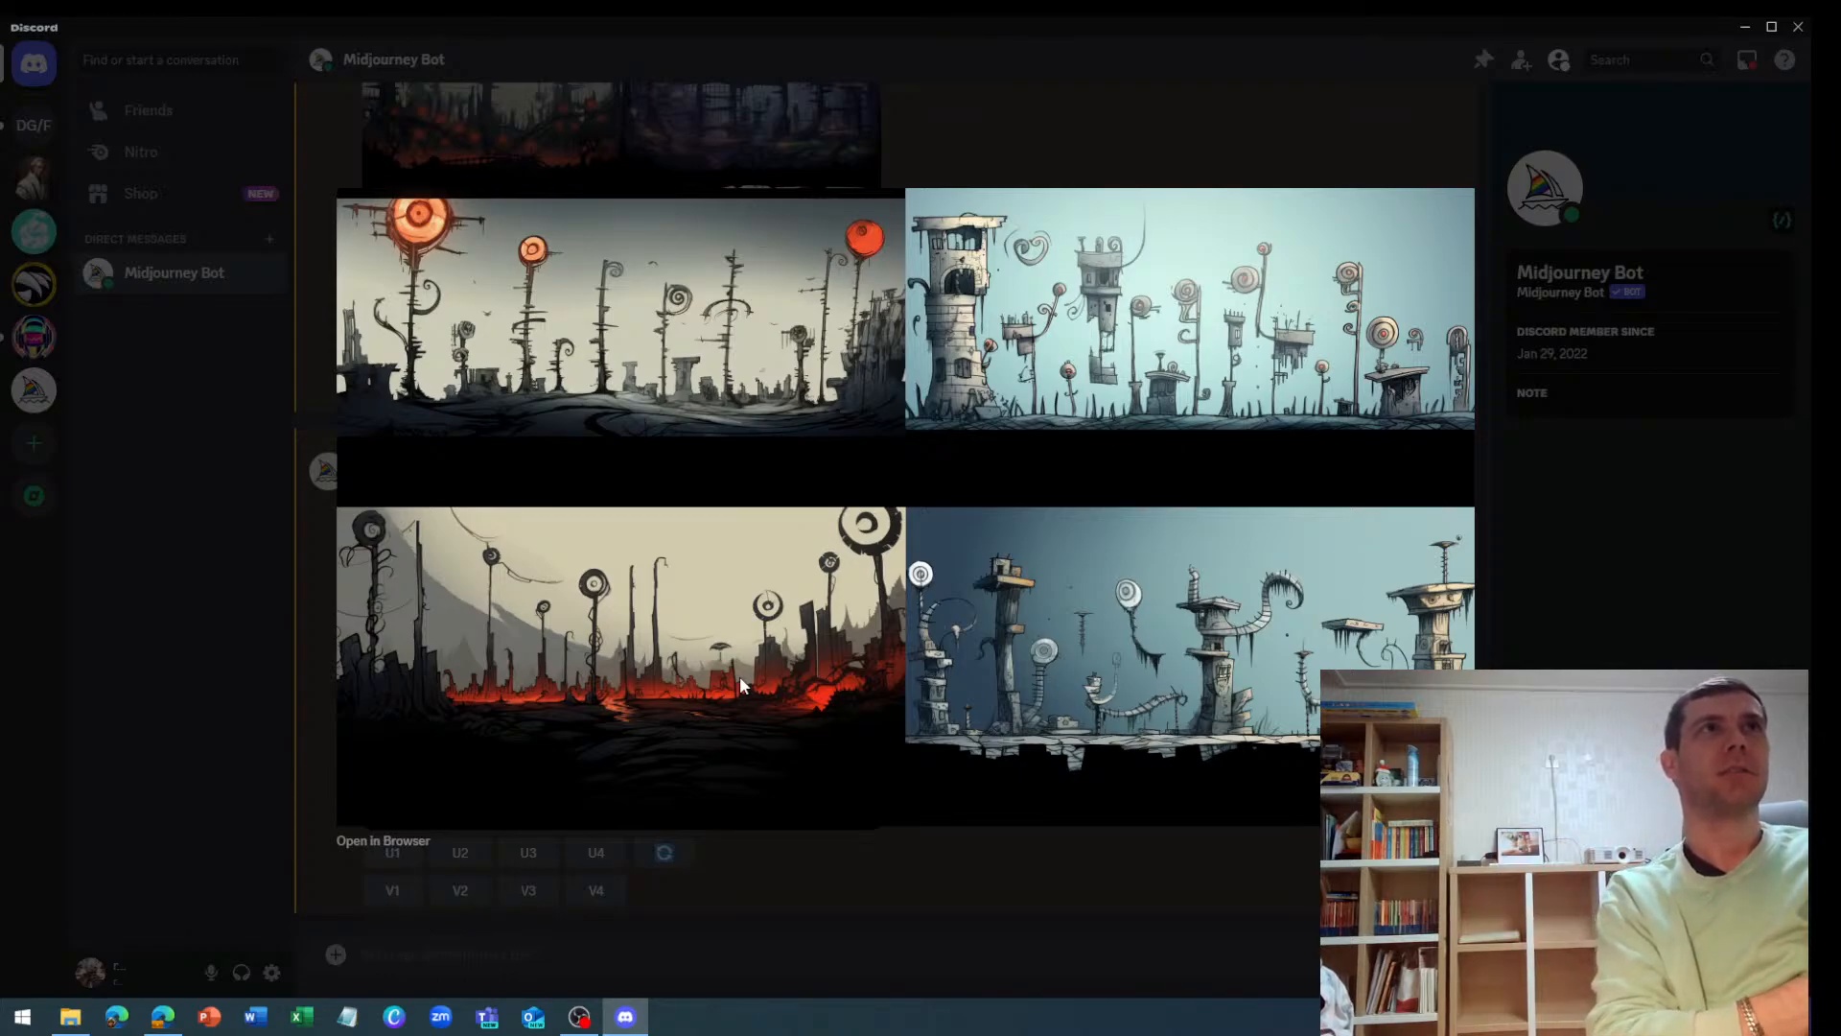
click(761, 984)
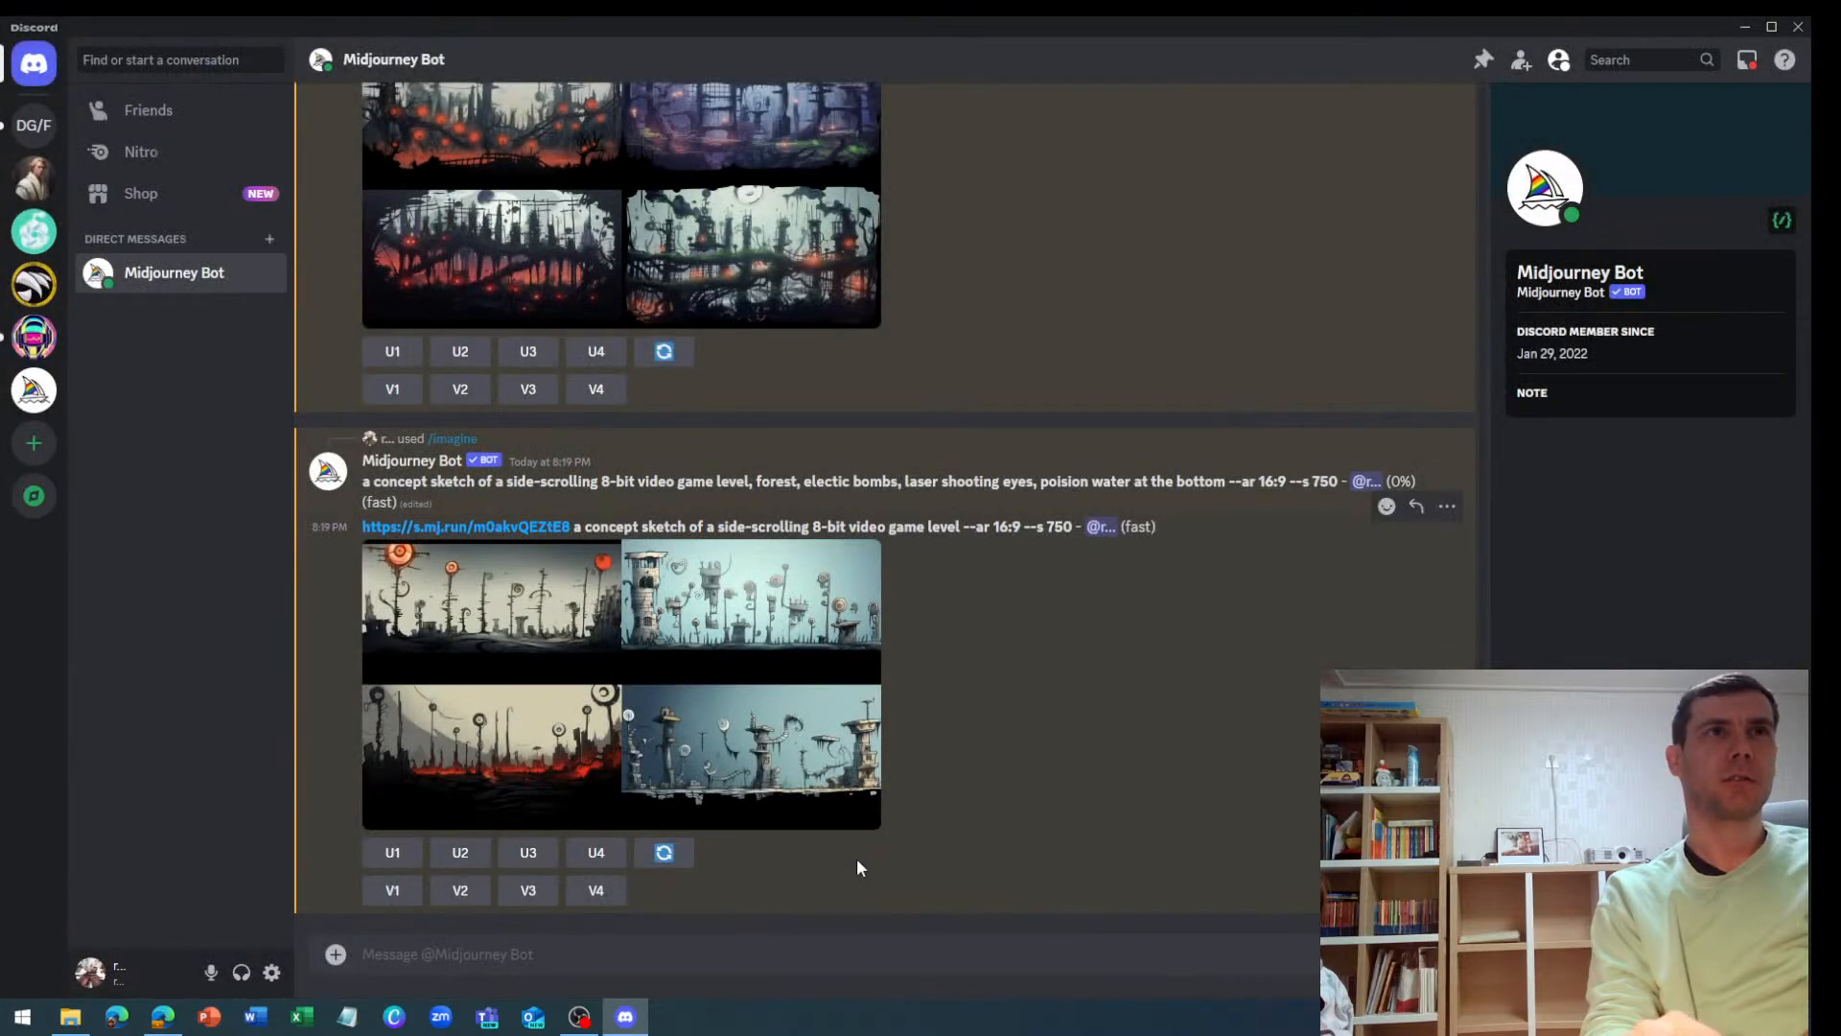
click(817, 671)
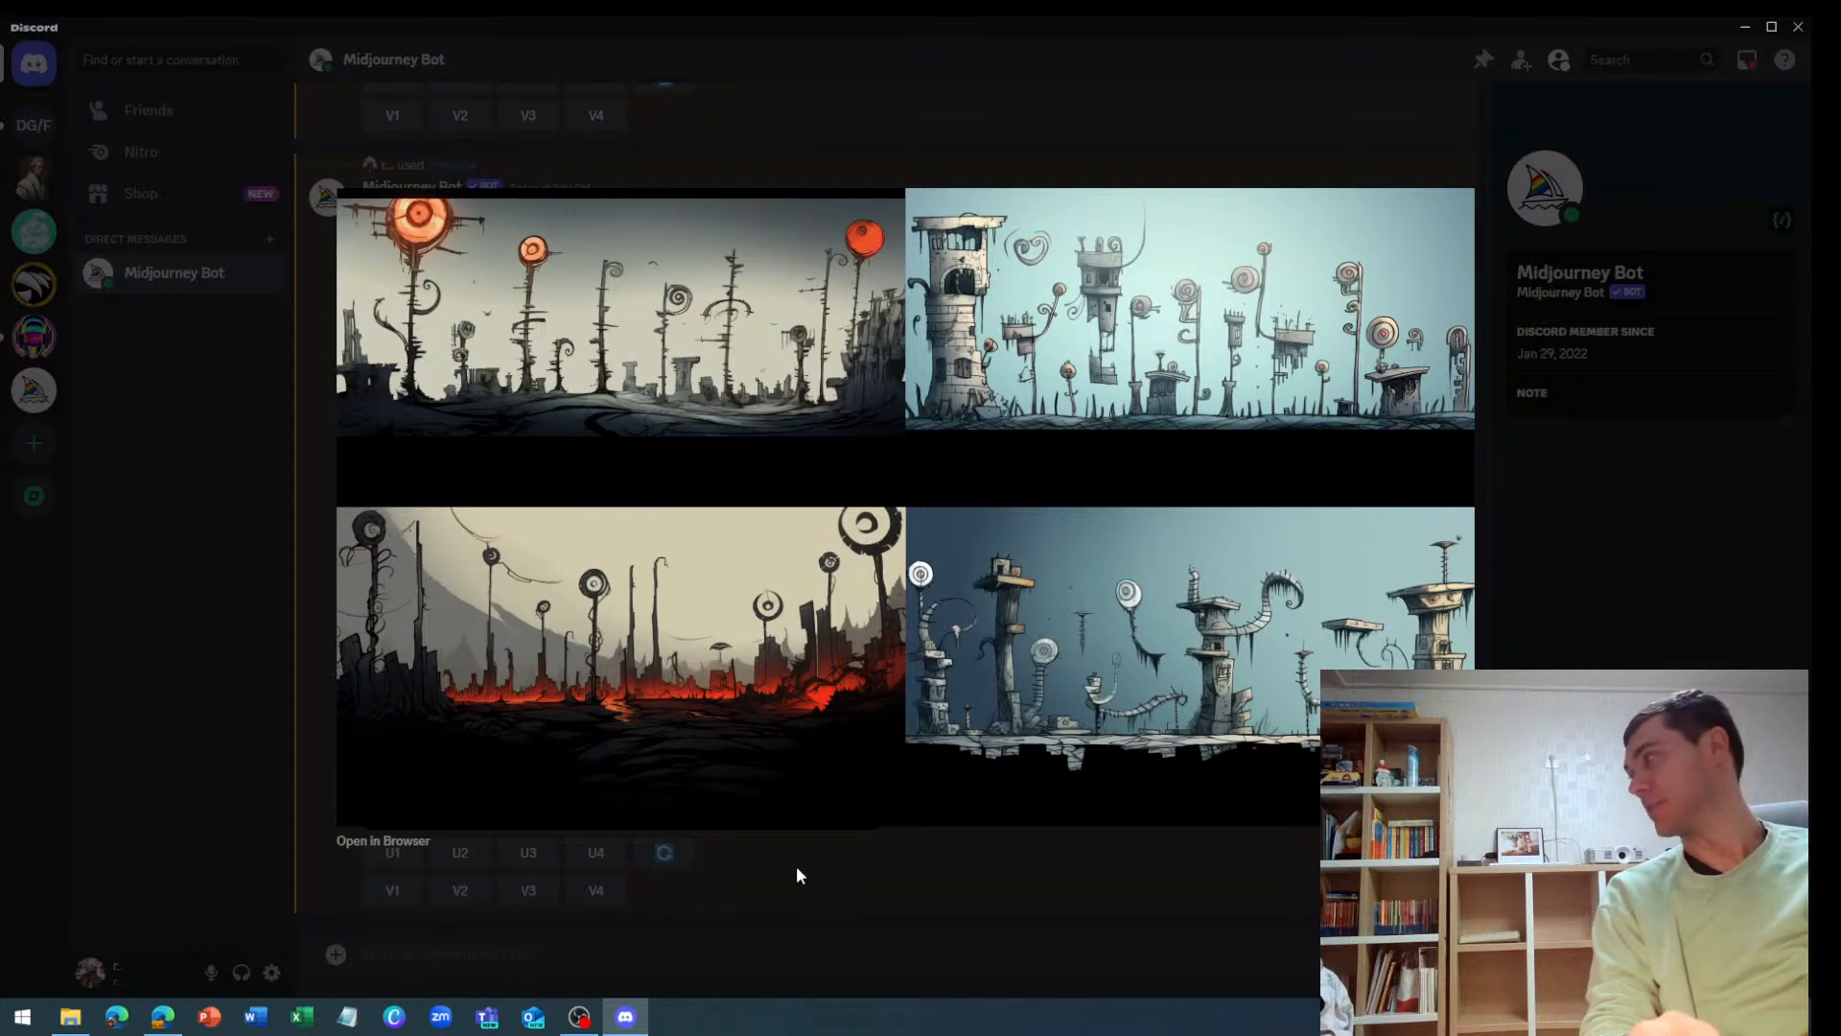
click(796, 868)
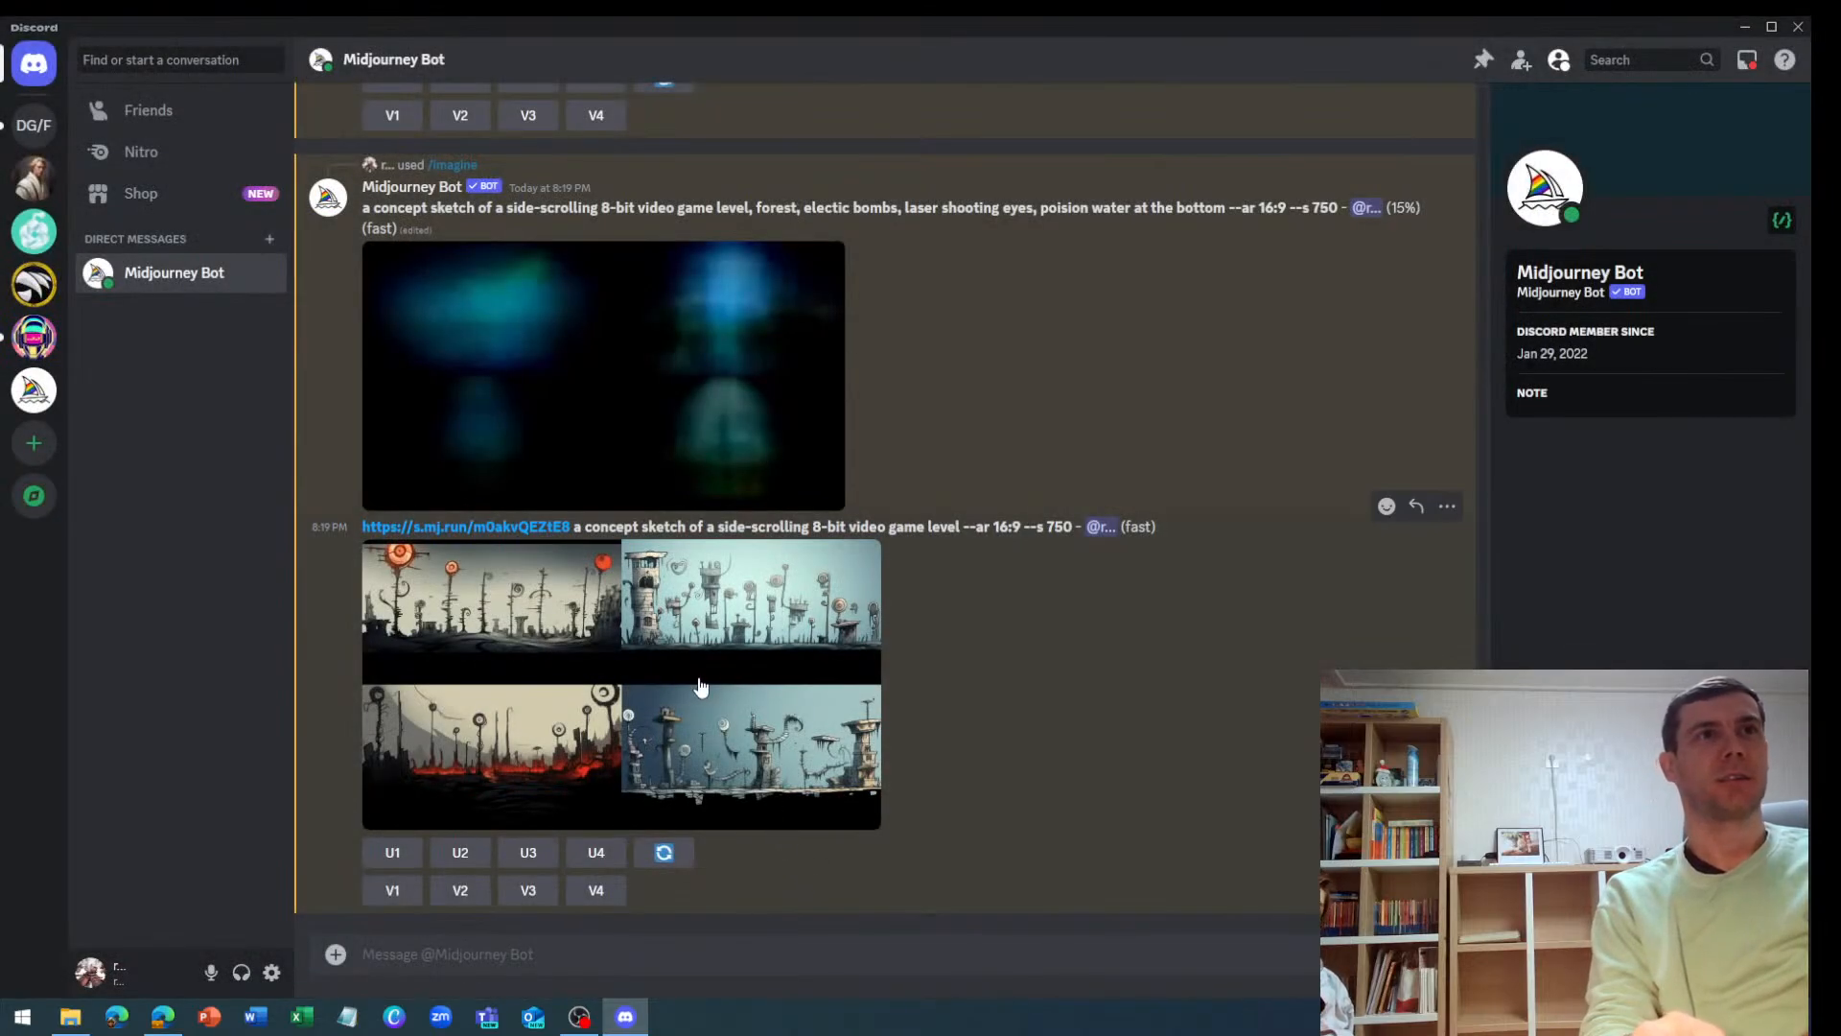
click(463, 850)
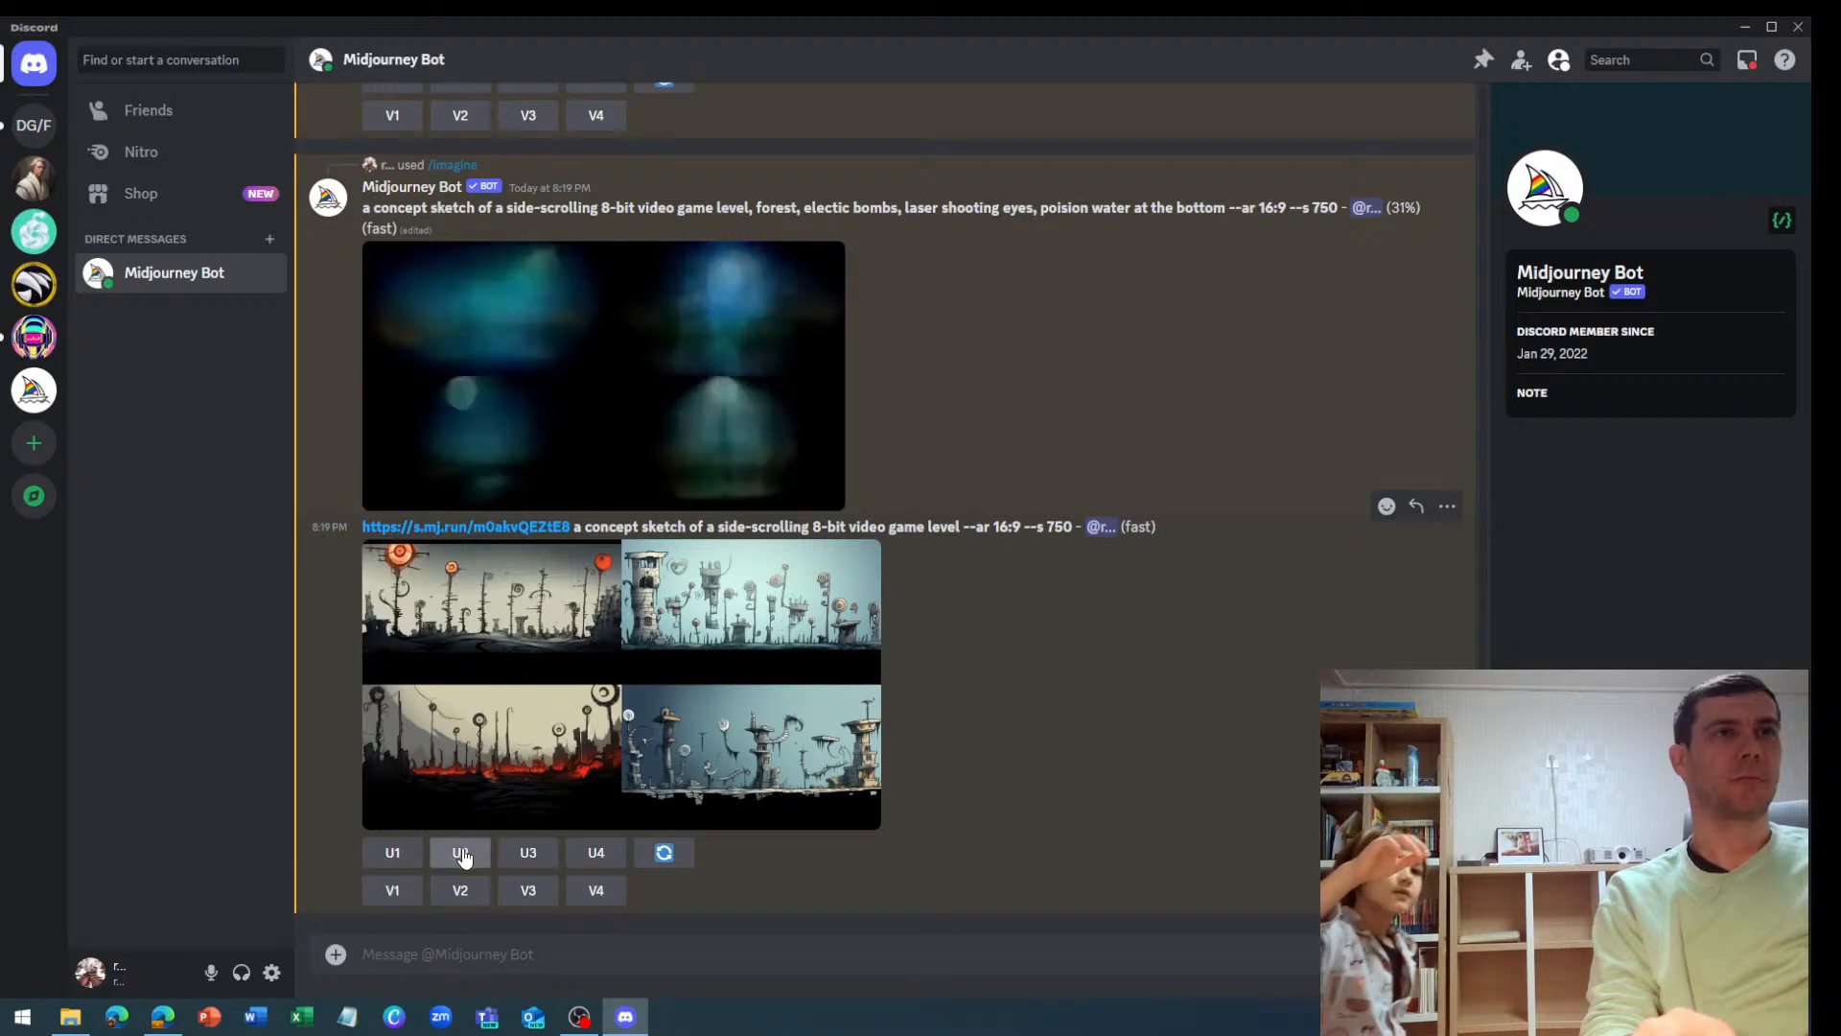
Examine the pole-and-spiral level grid again and request variations of its second image with the prompt unchanged
click(750, 714)
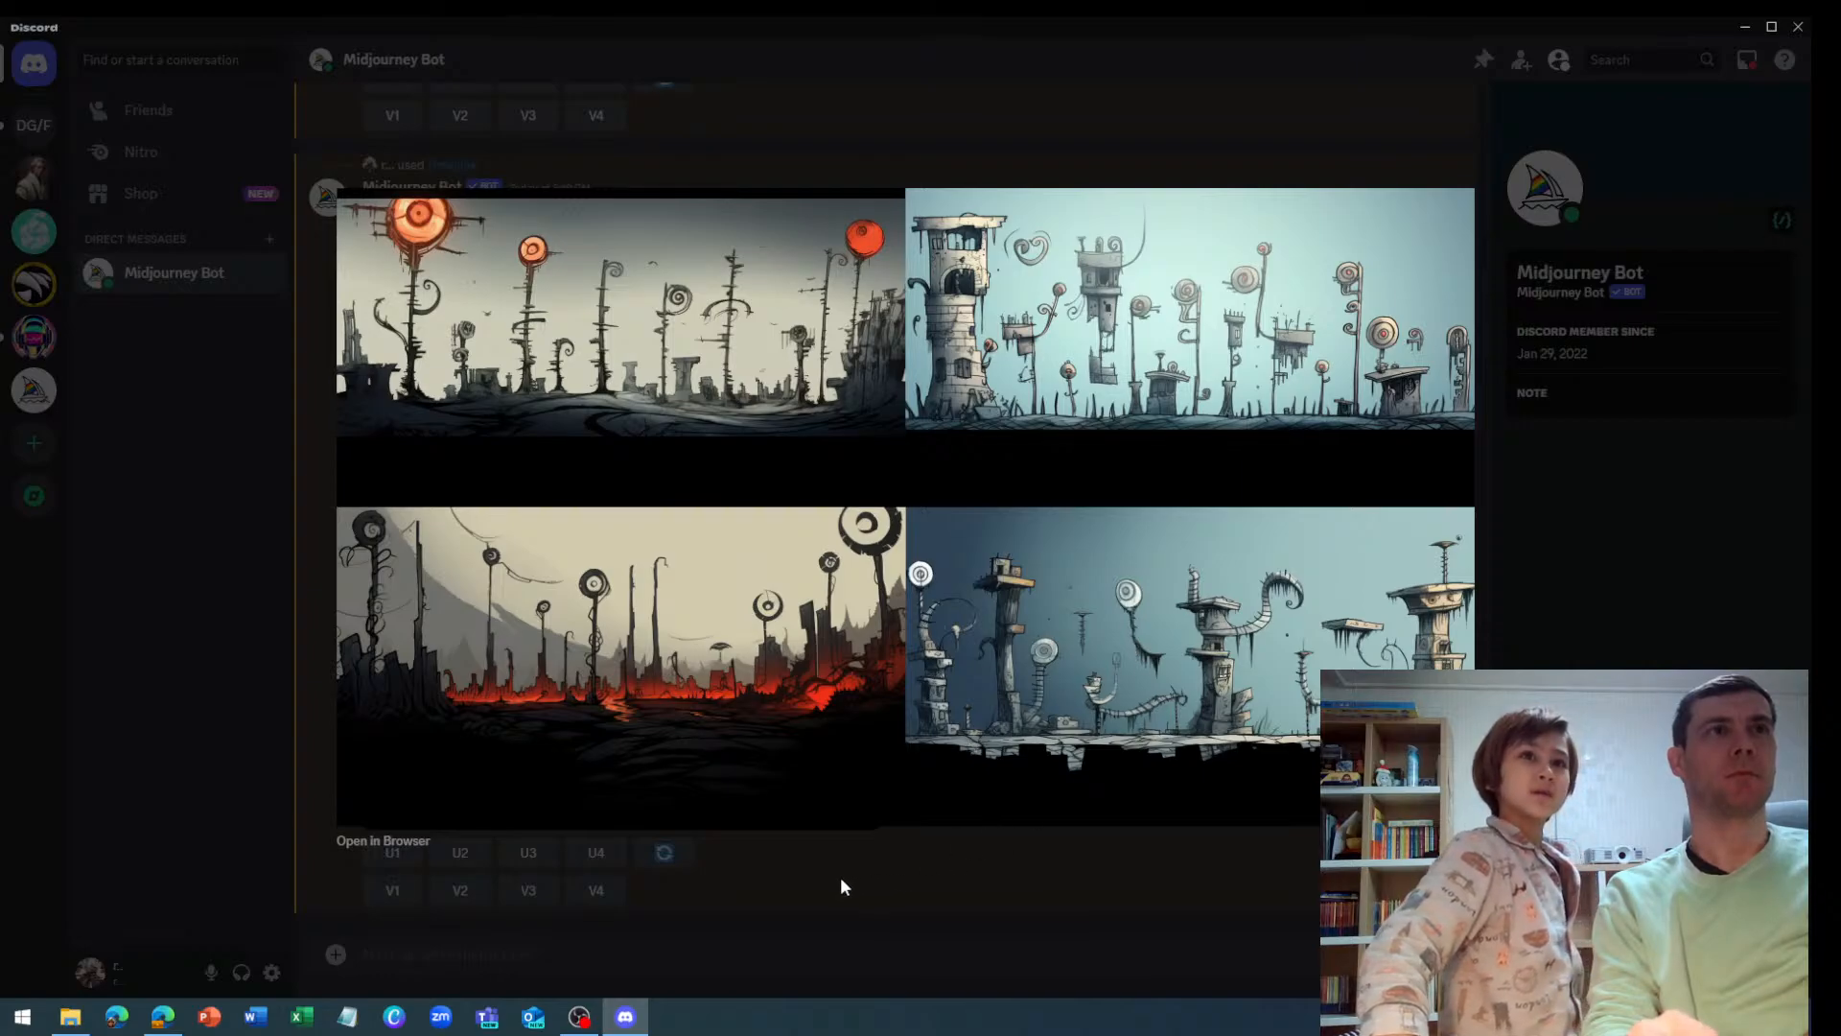
click(840, 877)
click(461, 890)
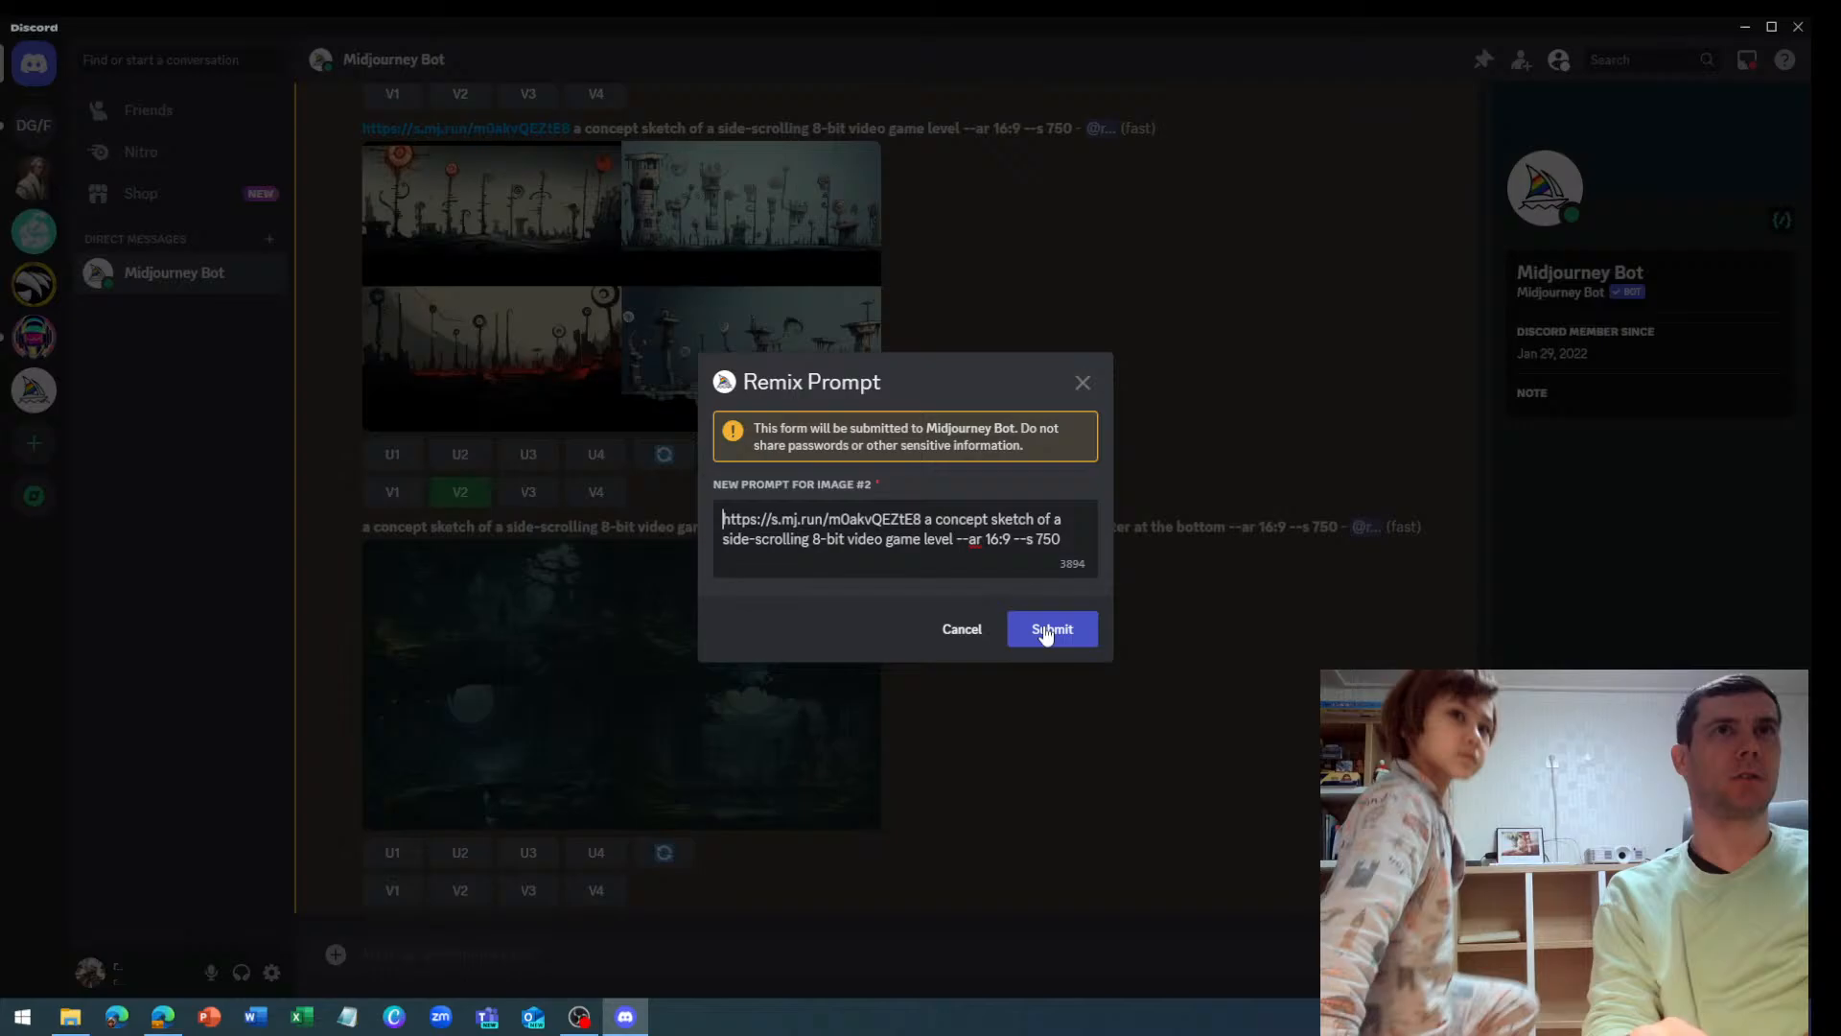
click(1047, 628)
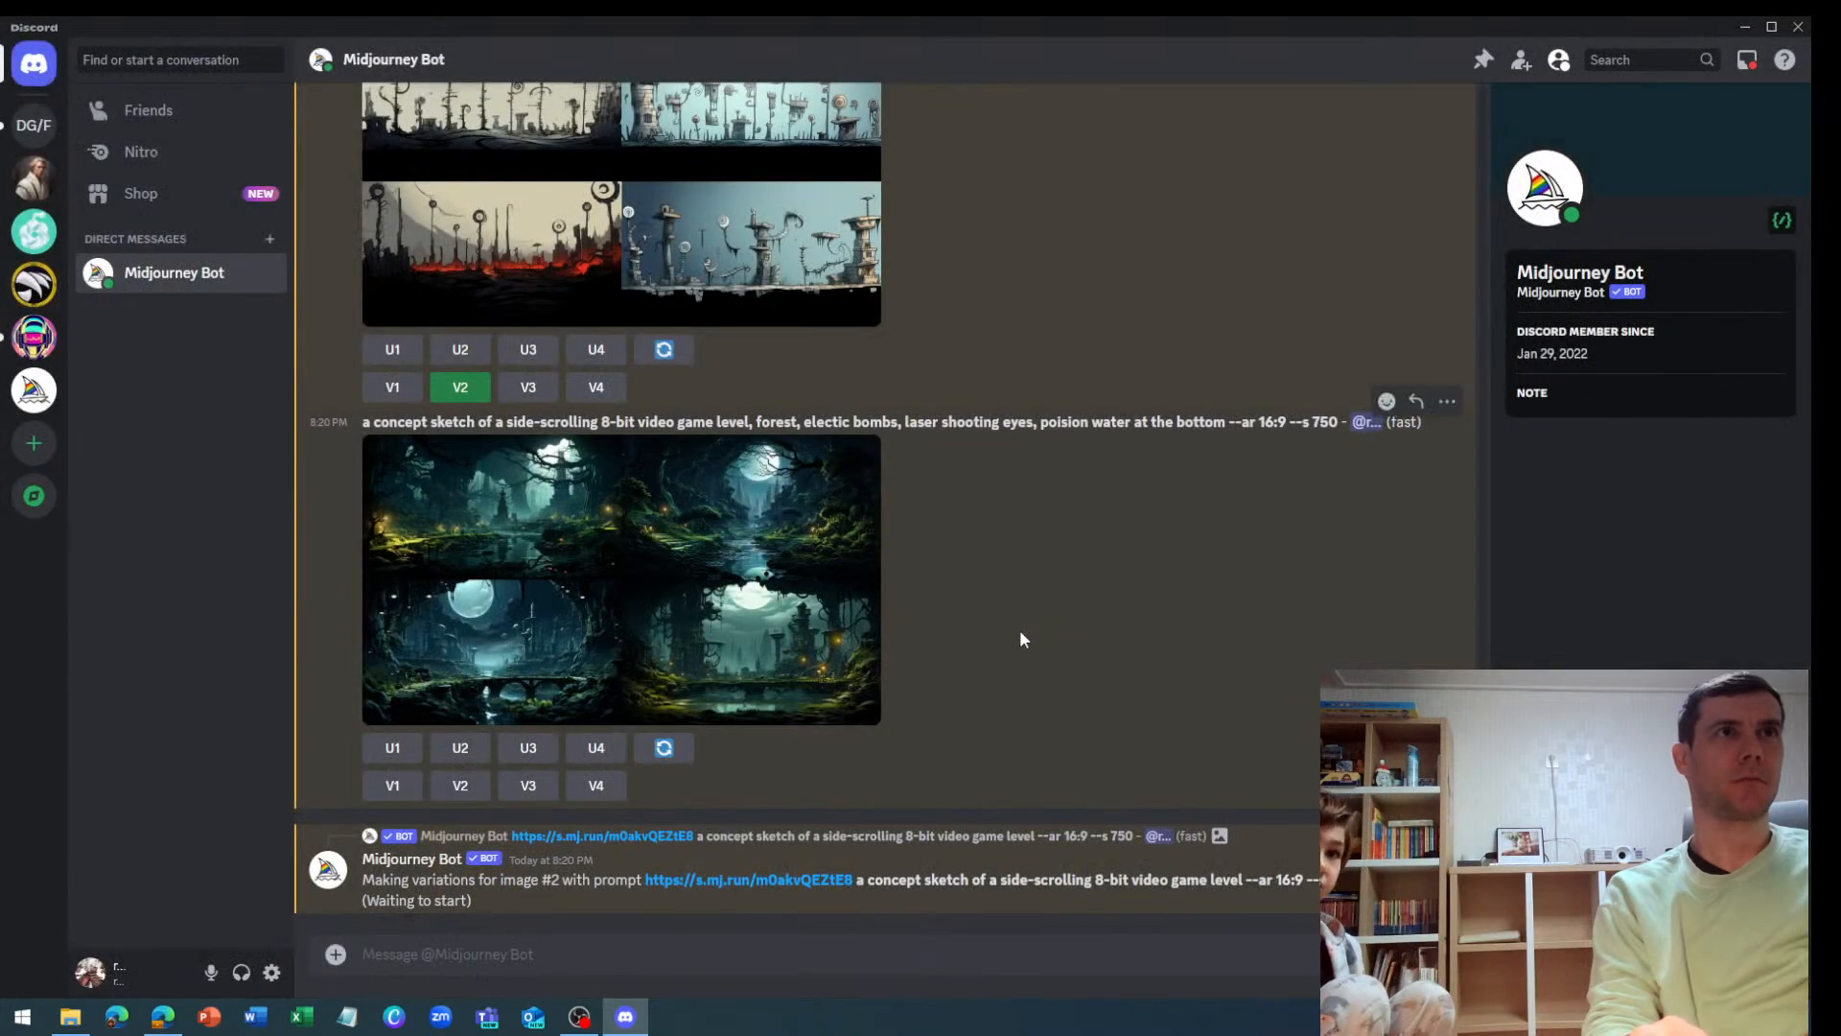
Enlarge the forest grid generated without an image link, and compare it with the enlarged "--no lines" grid
click(828, 635)
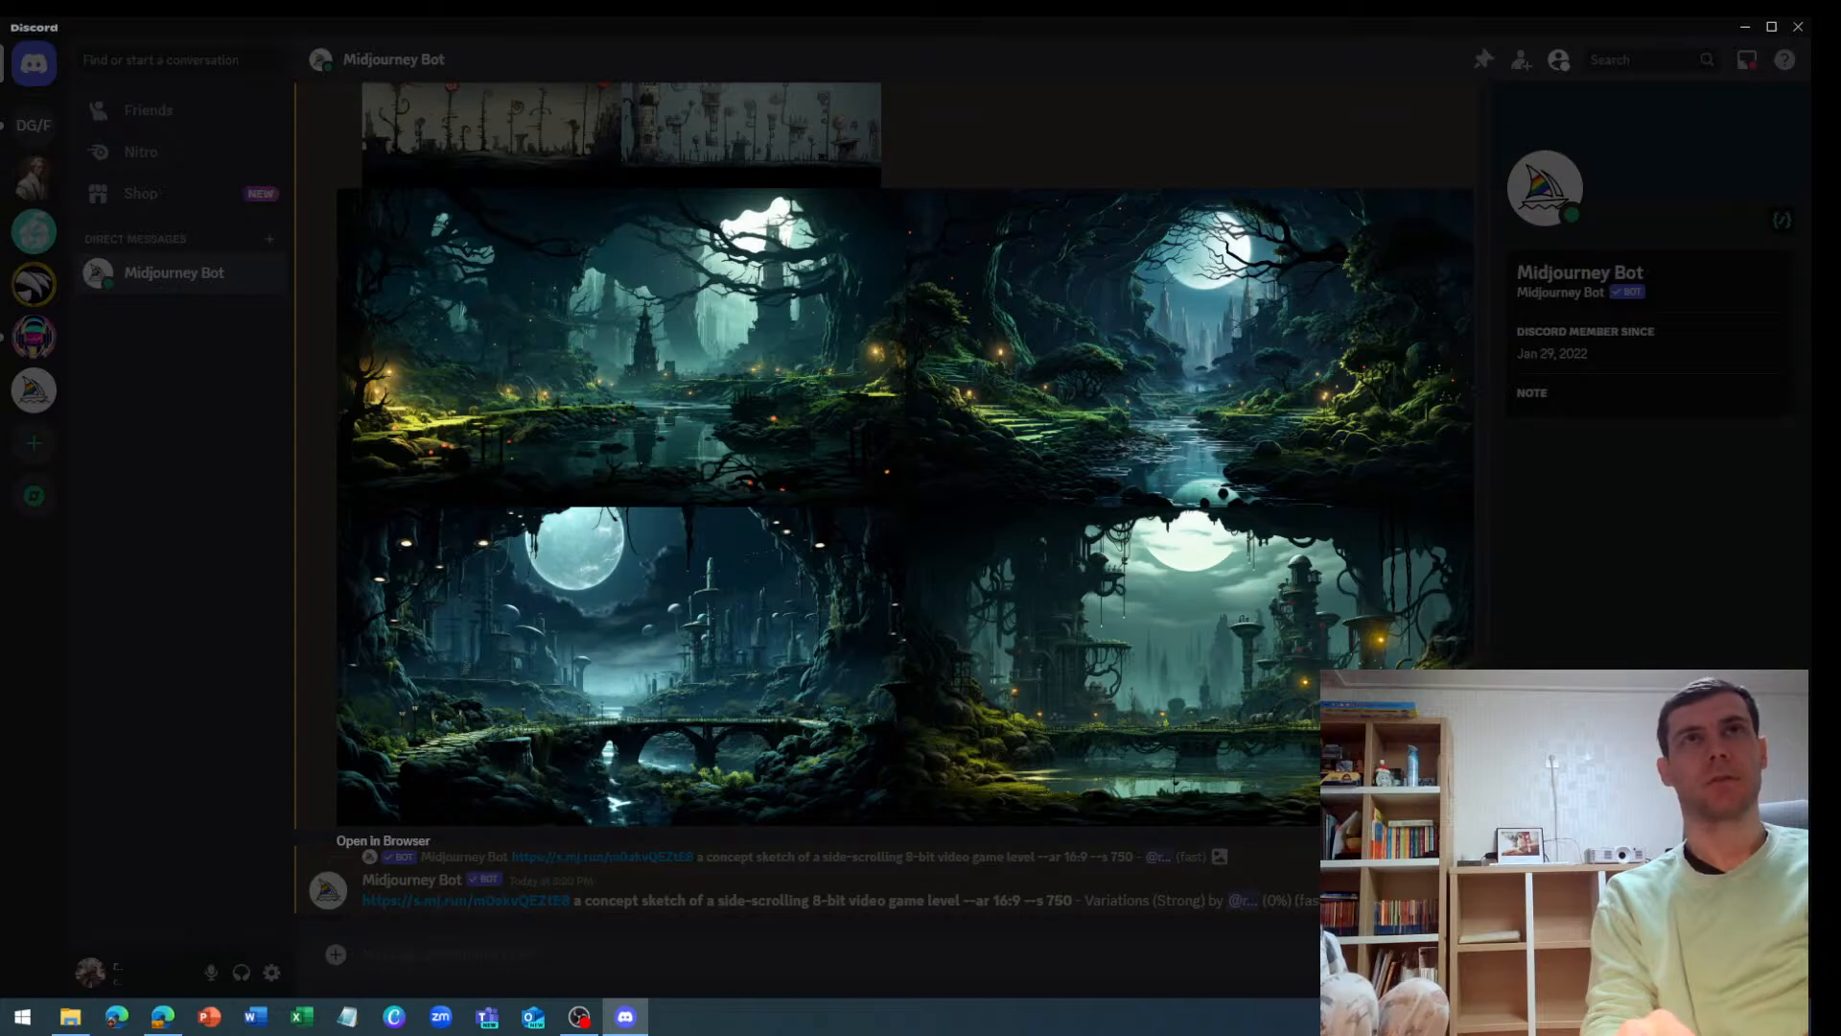
key(Escape)
scroll(1060, 763, up, 8)
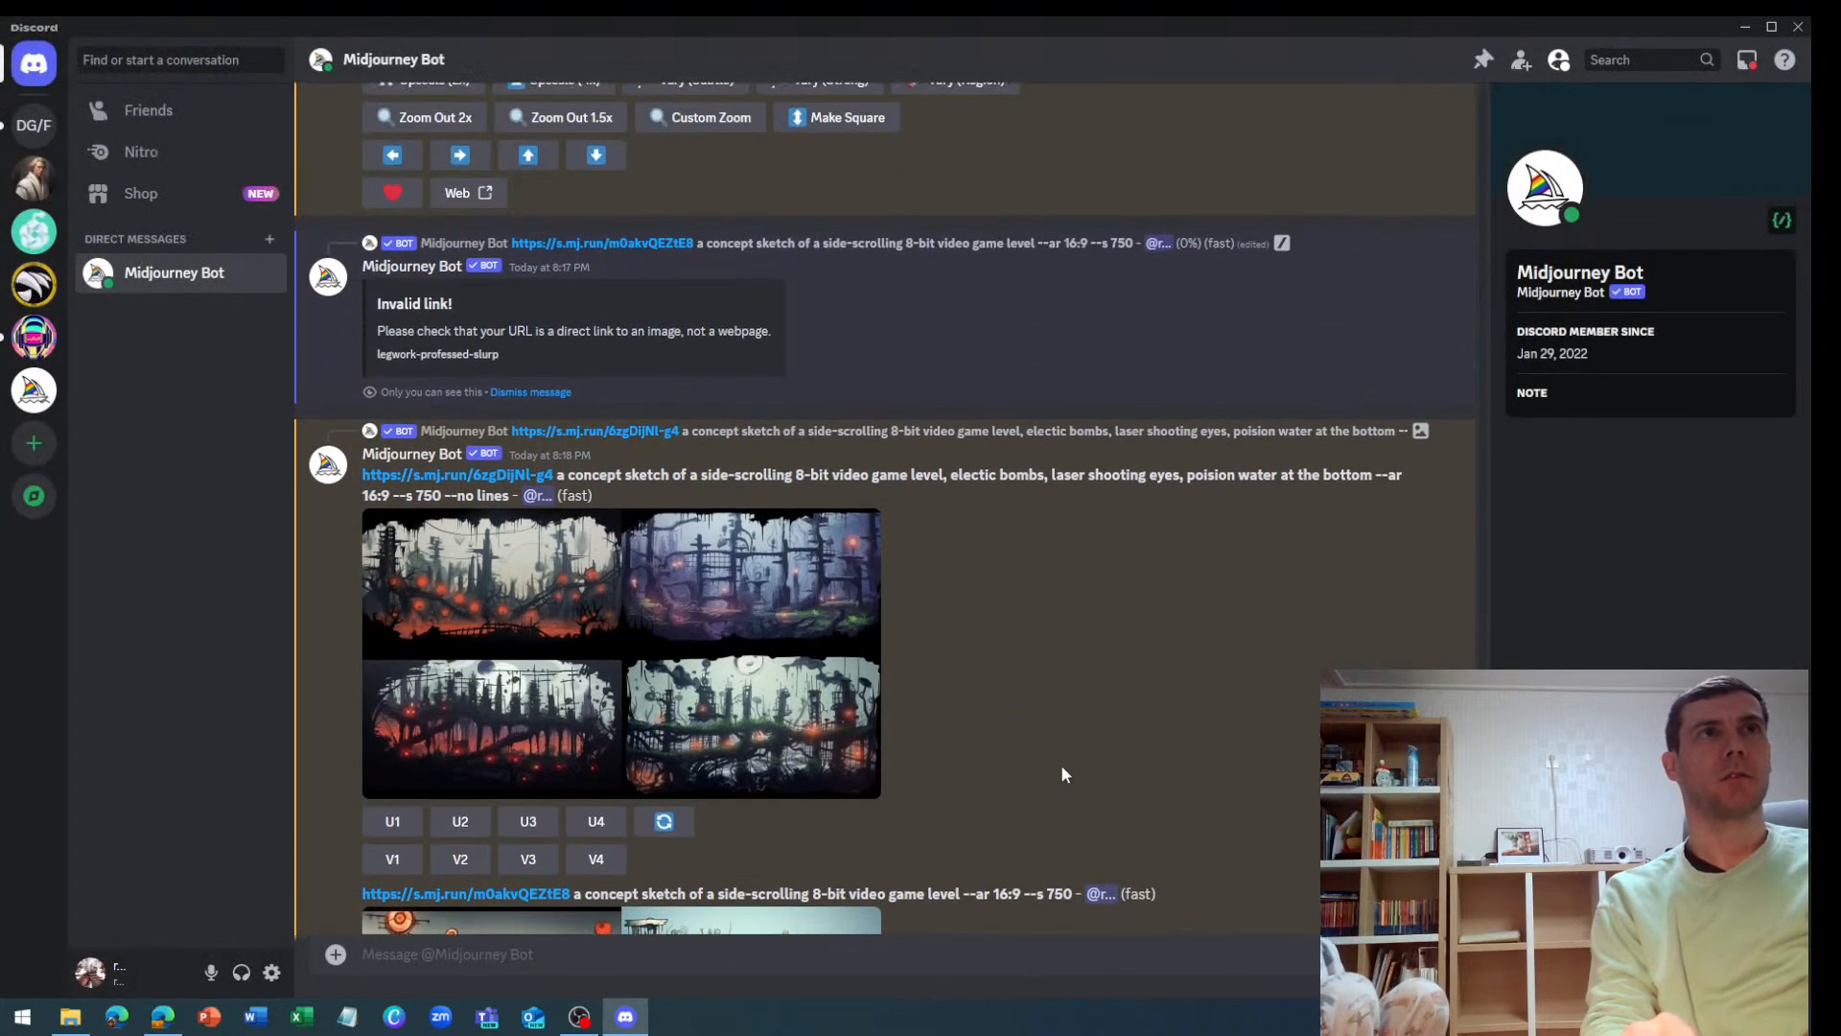
click(751, 690)
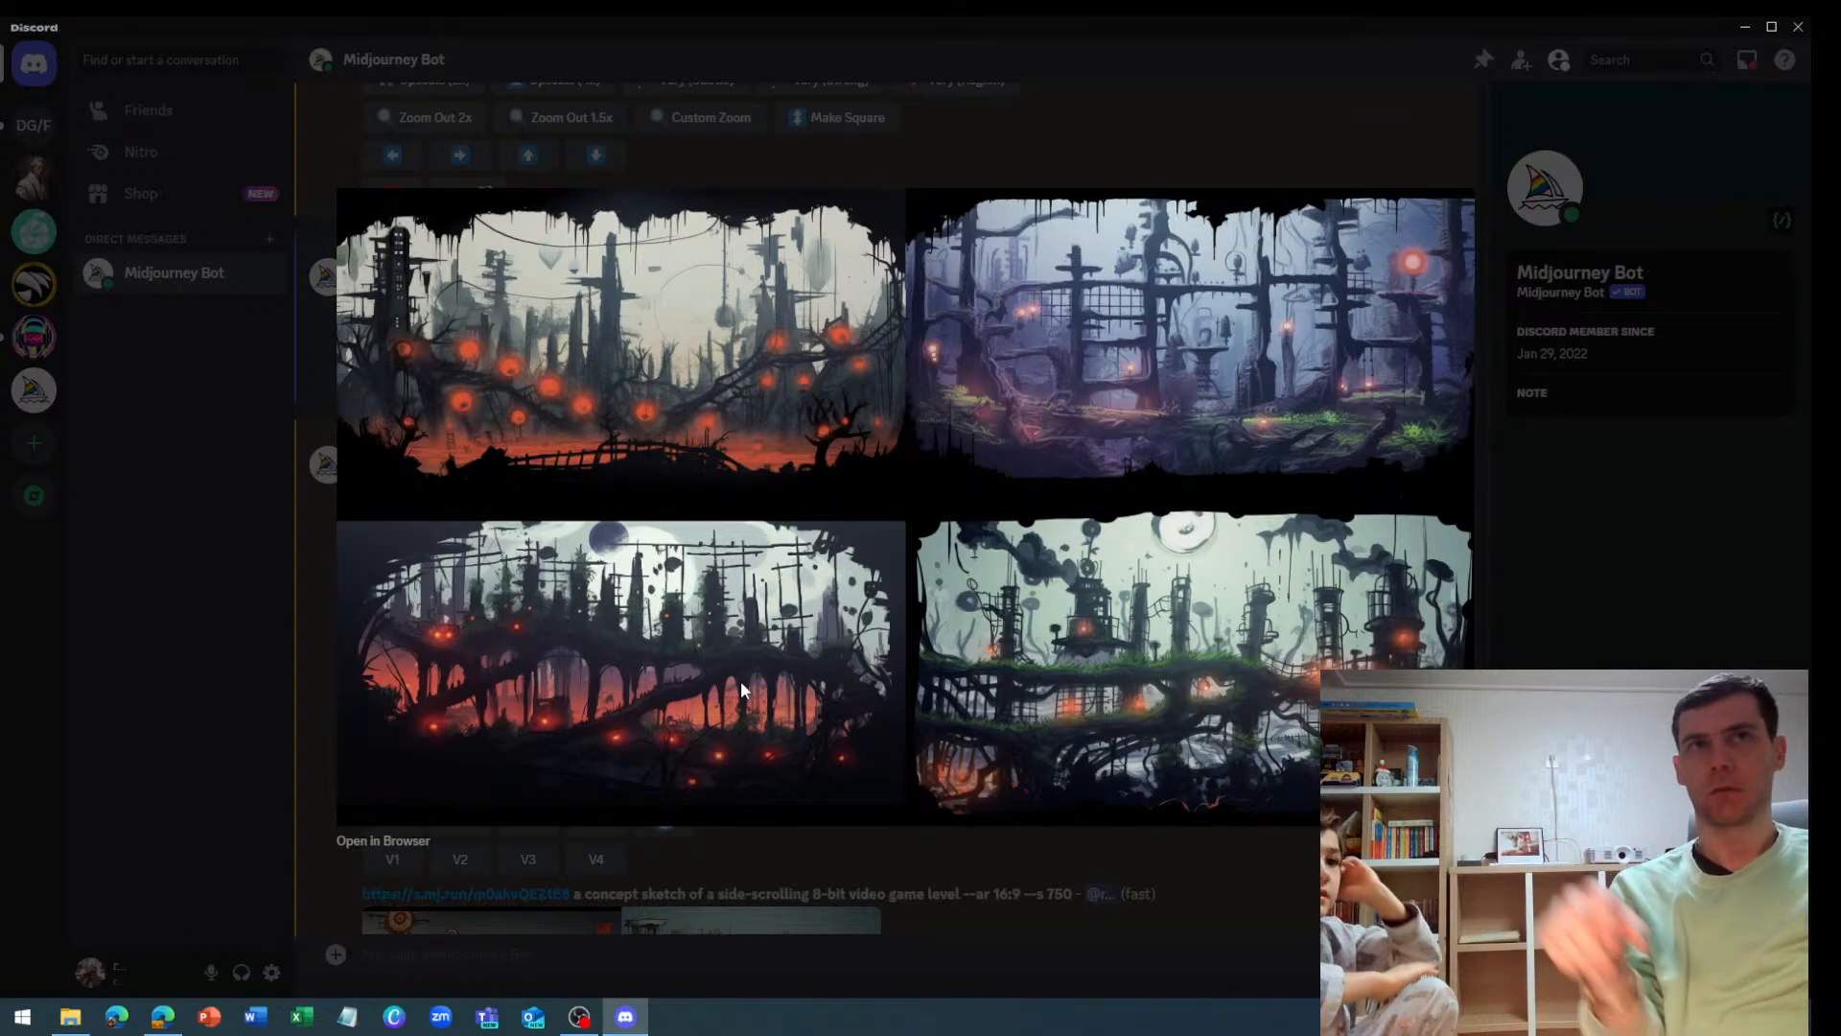
Enlarge the new variations grid of the pole-and-spiral level, examine its four images, and upscale the third one
click(1240, 861)
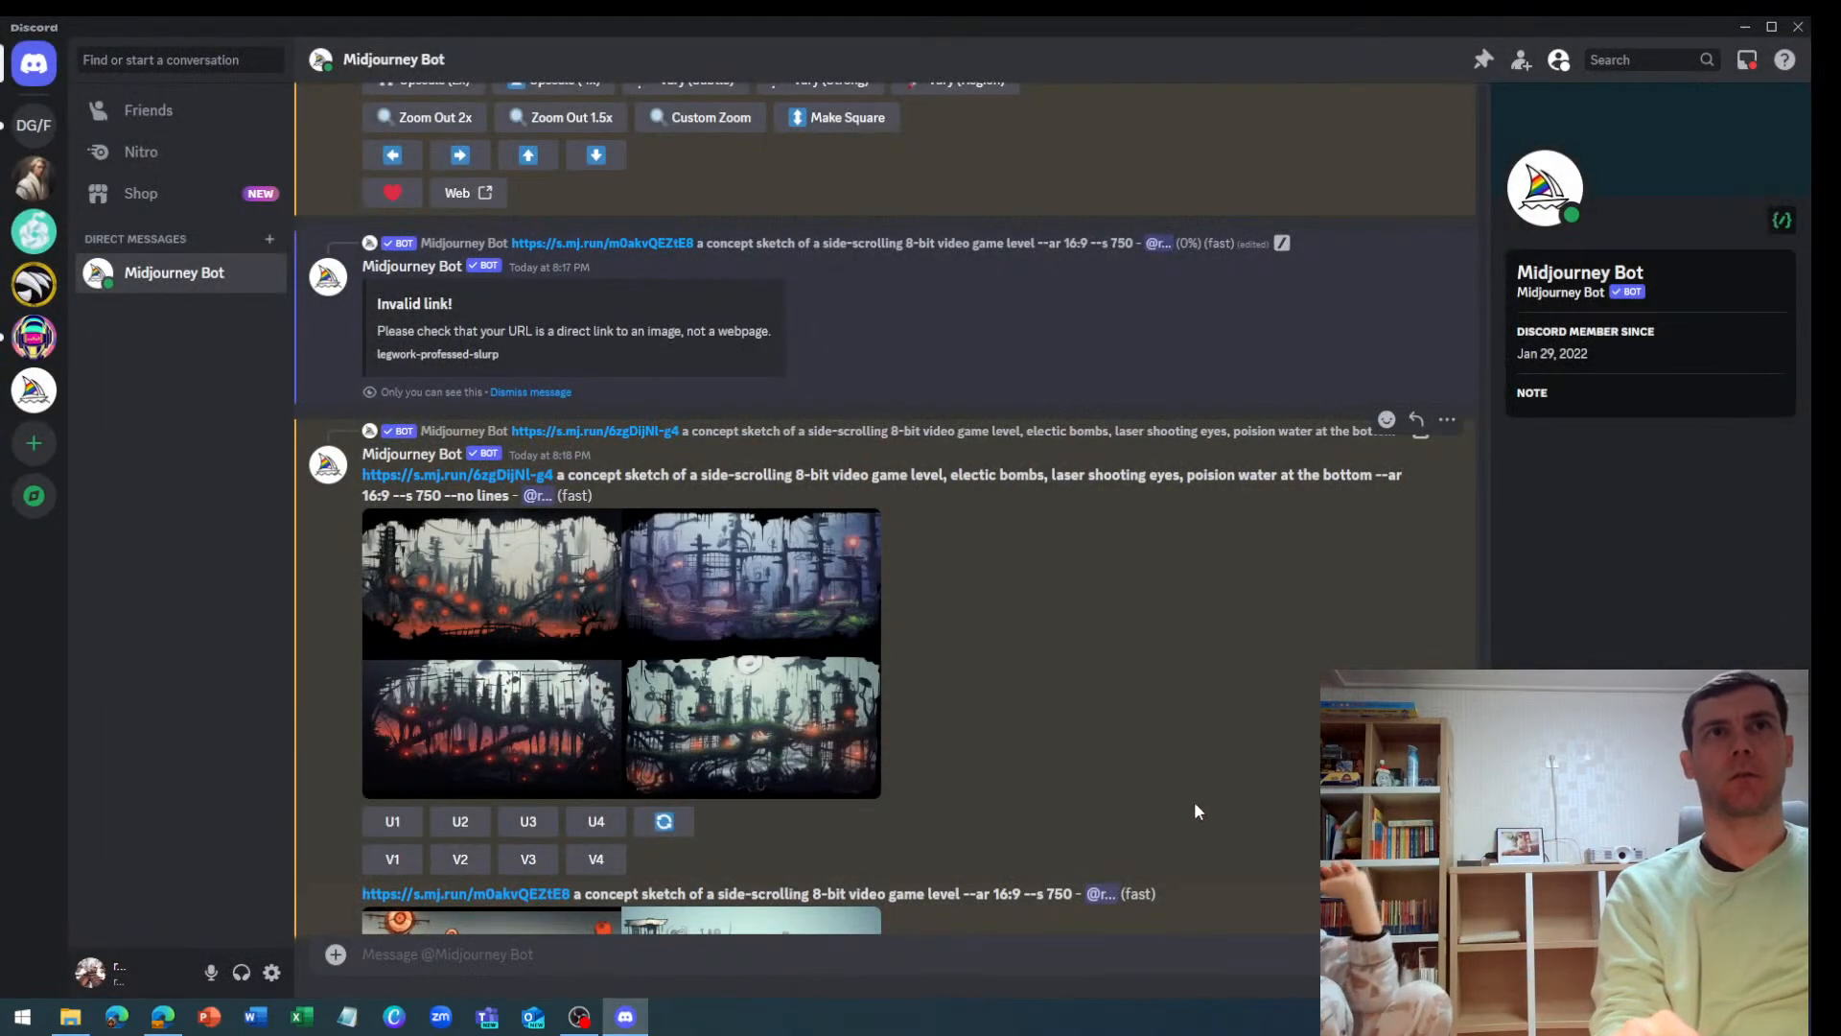
scroll(935, 585, down, 5)
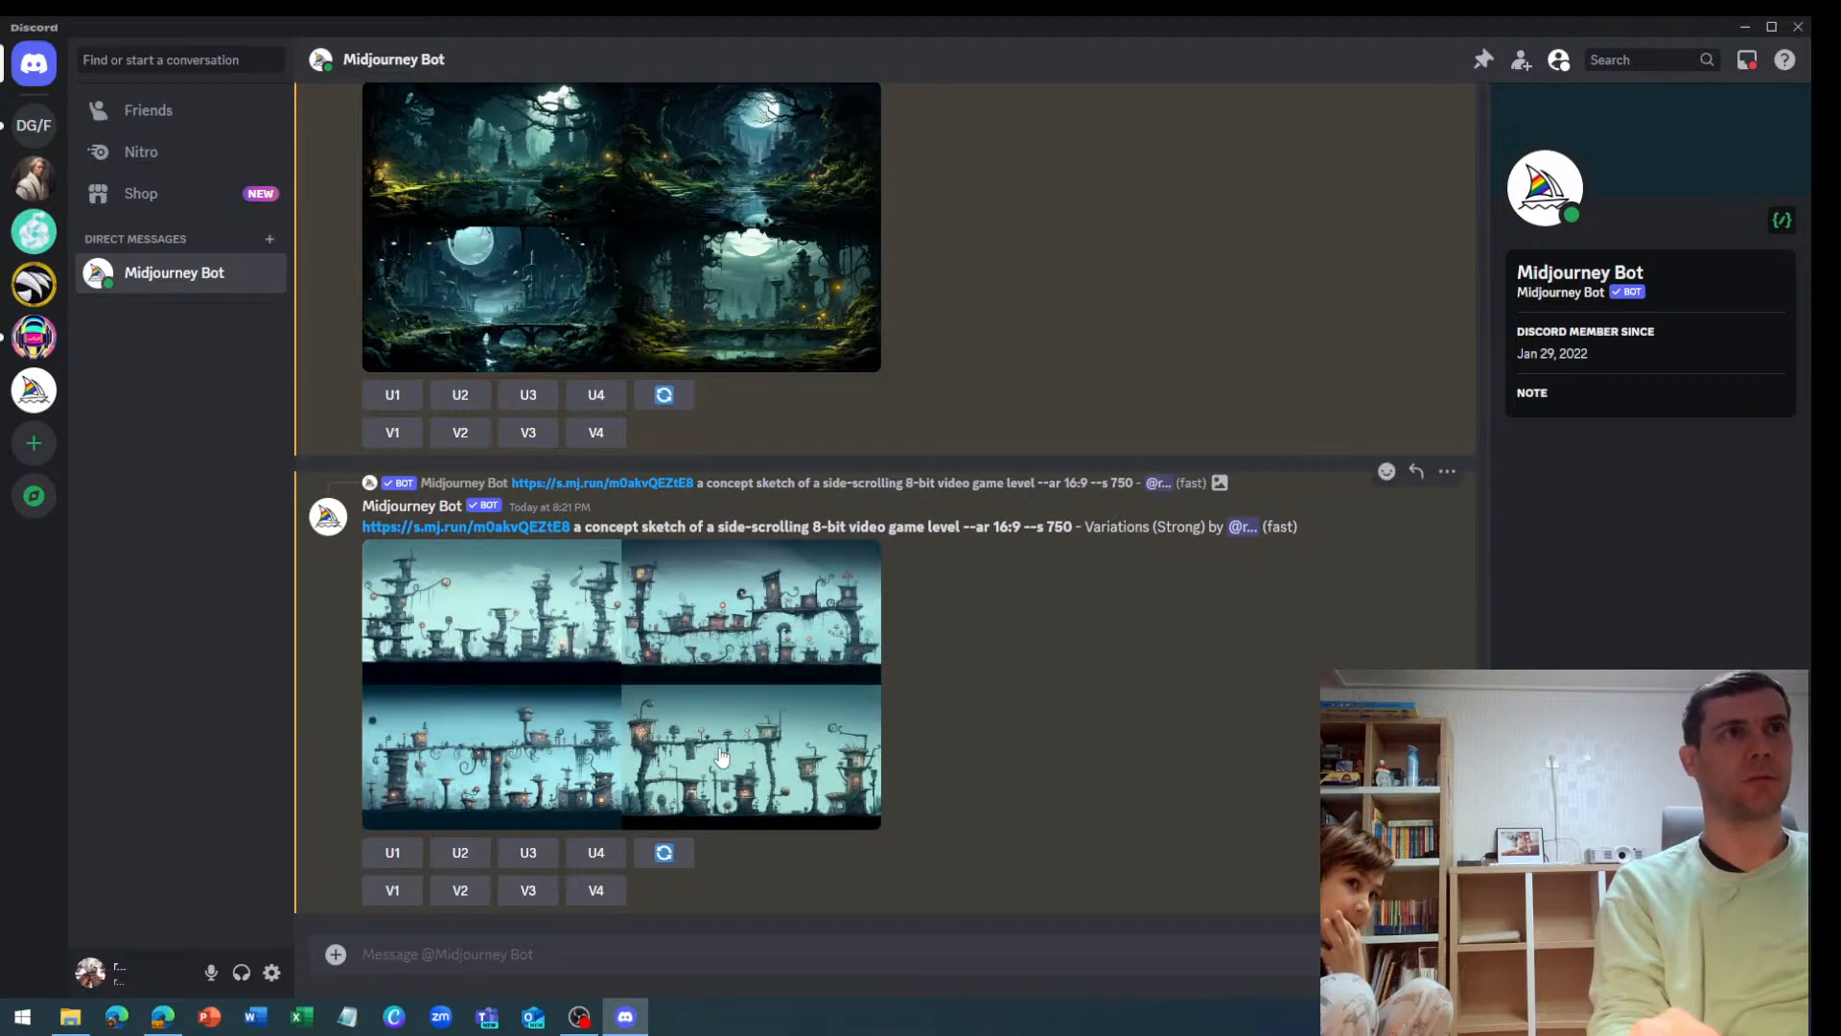
click(721, 756)
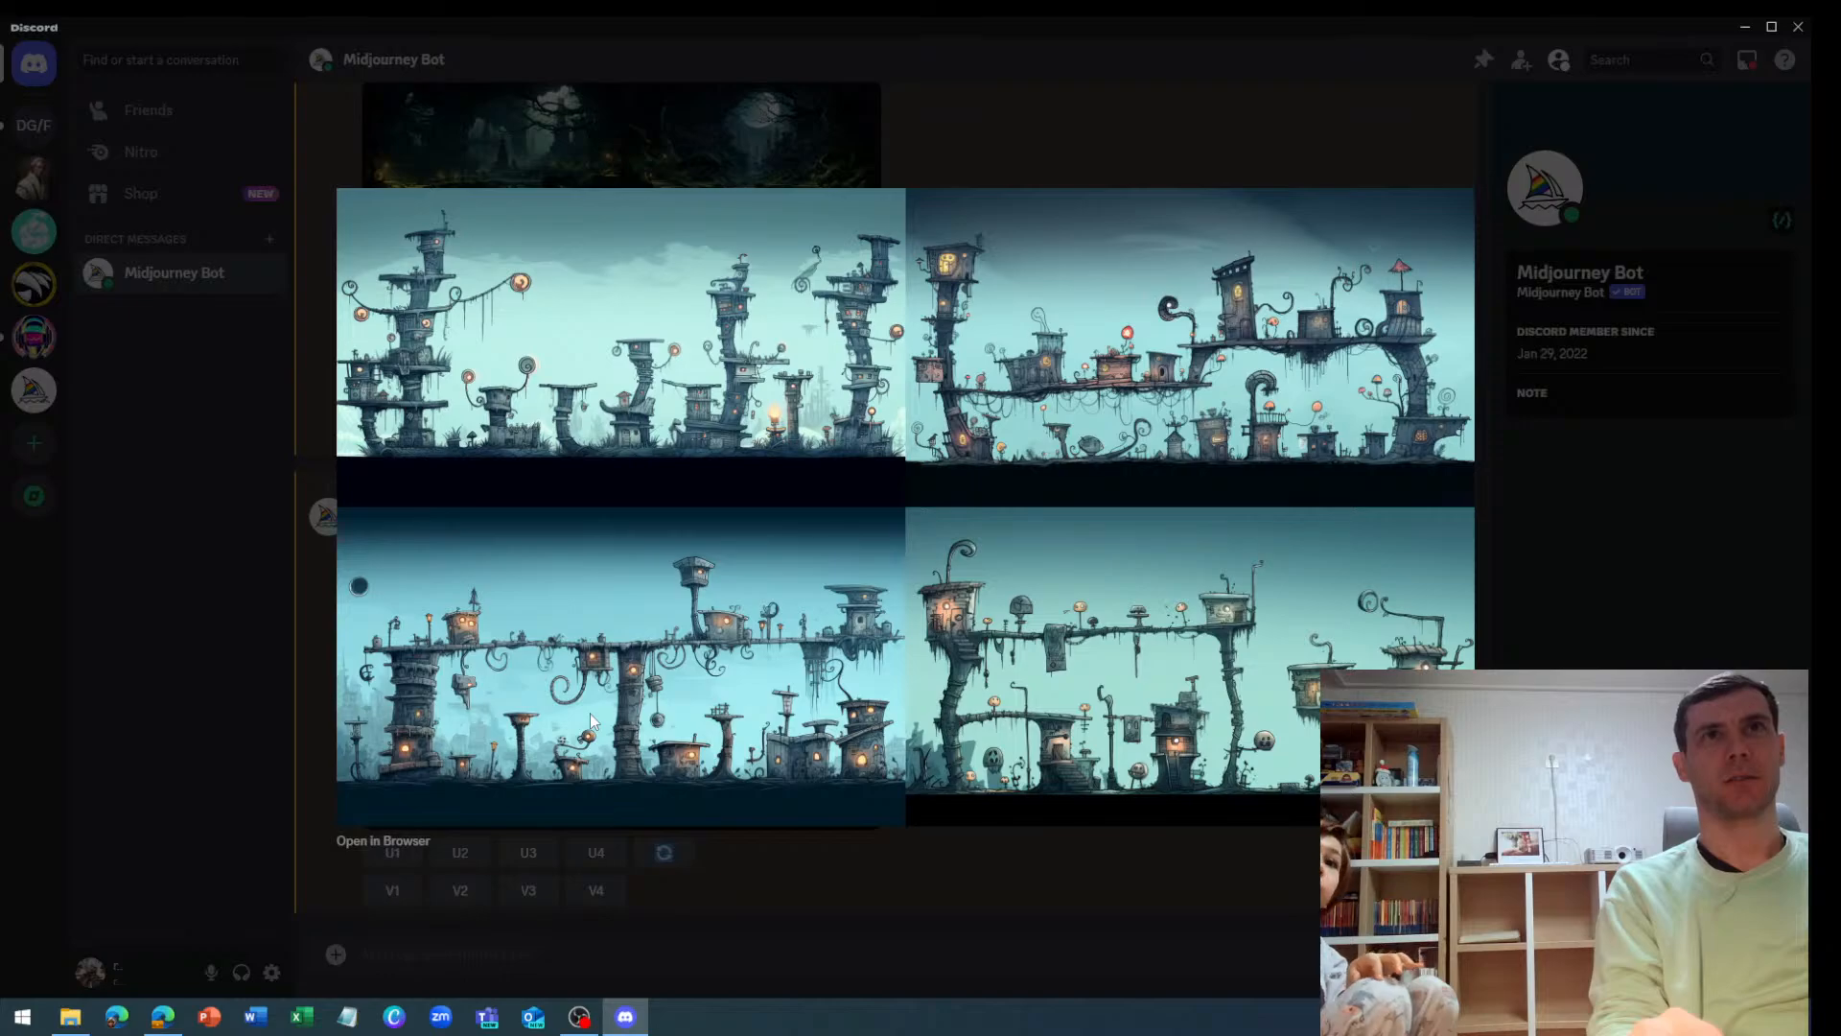
click(802, 853)
click(529, 859)
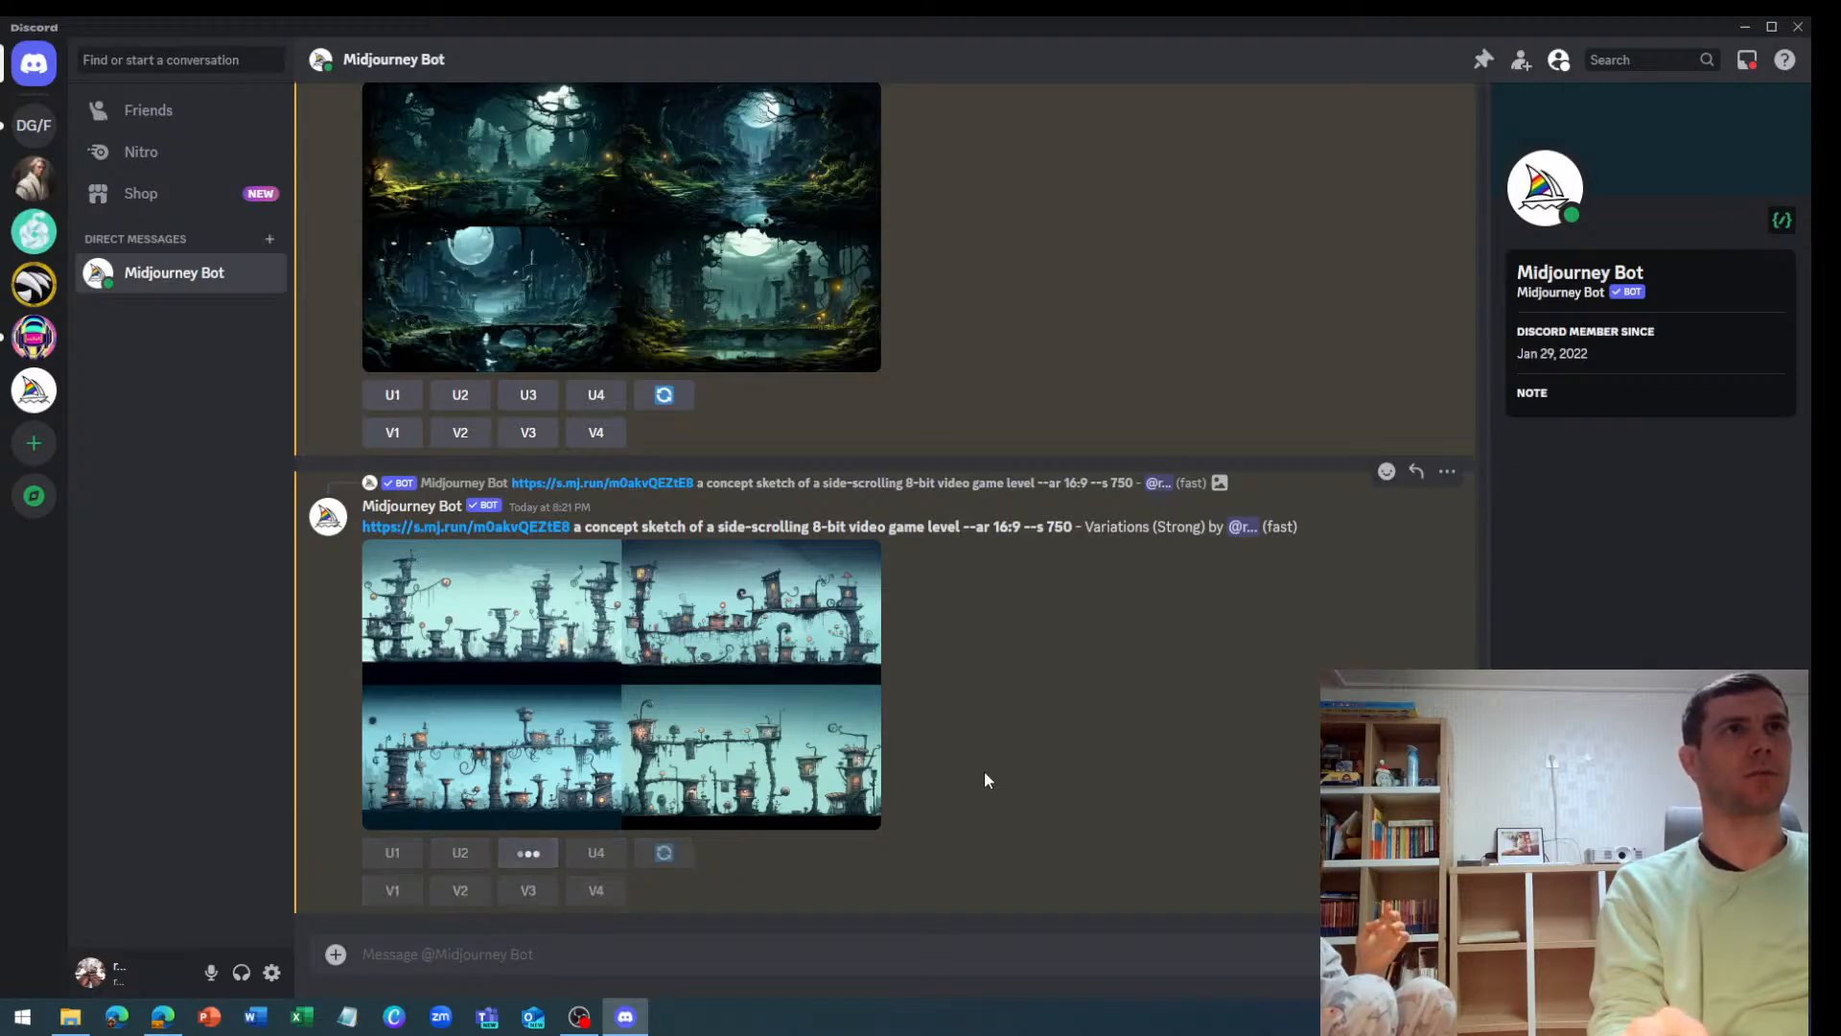
Enlarge the earlier 8-bit grid with electric bombs and laser eyes, made without "--no lines", and upscale its third image
scroll(1082, 796, up, 10)
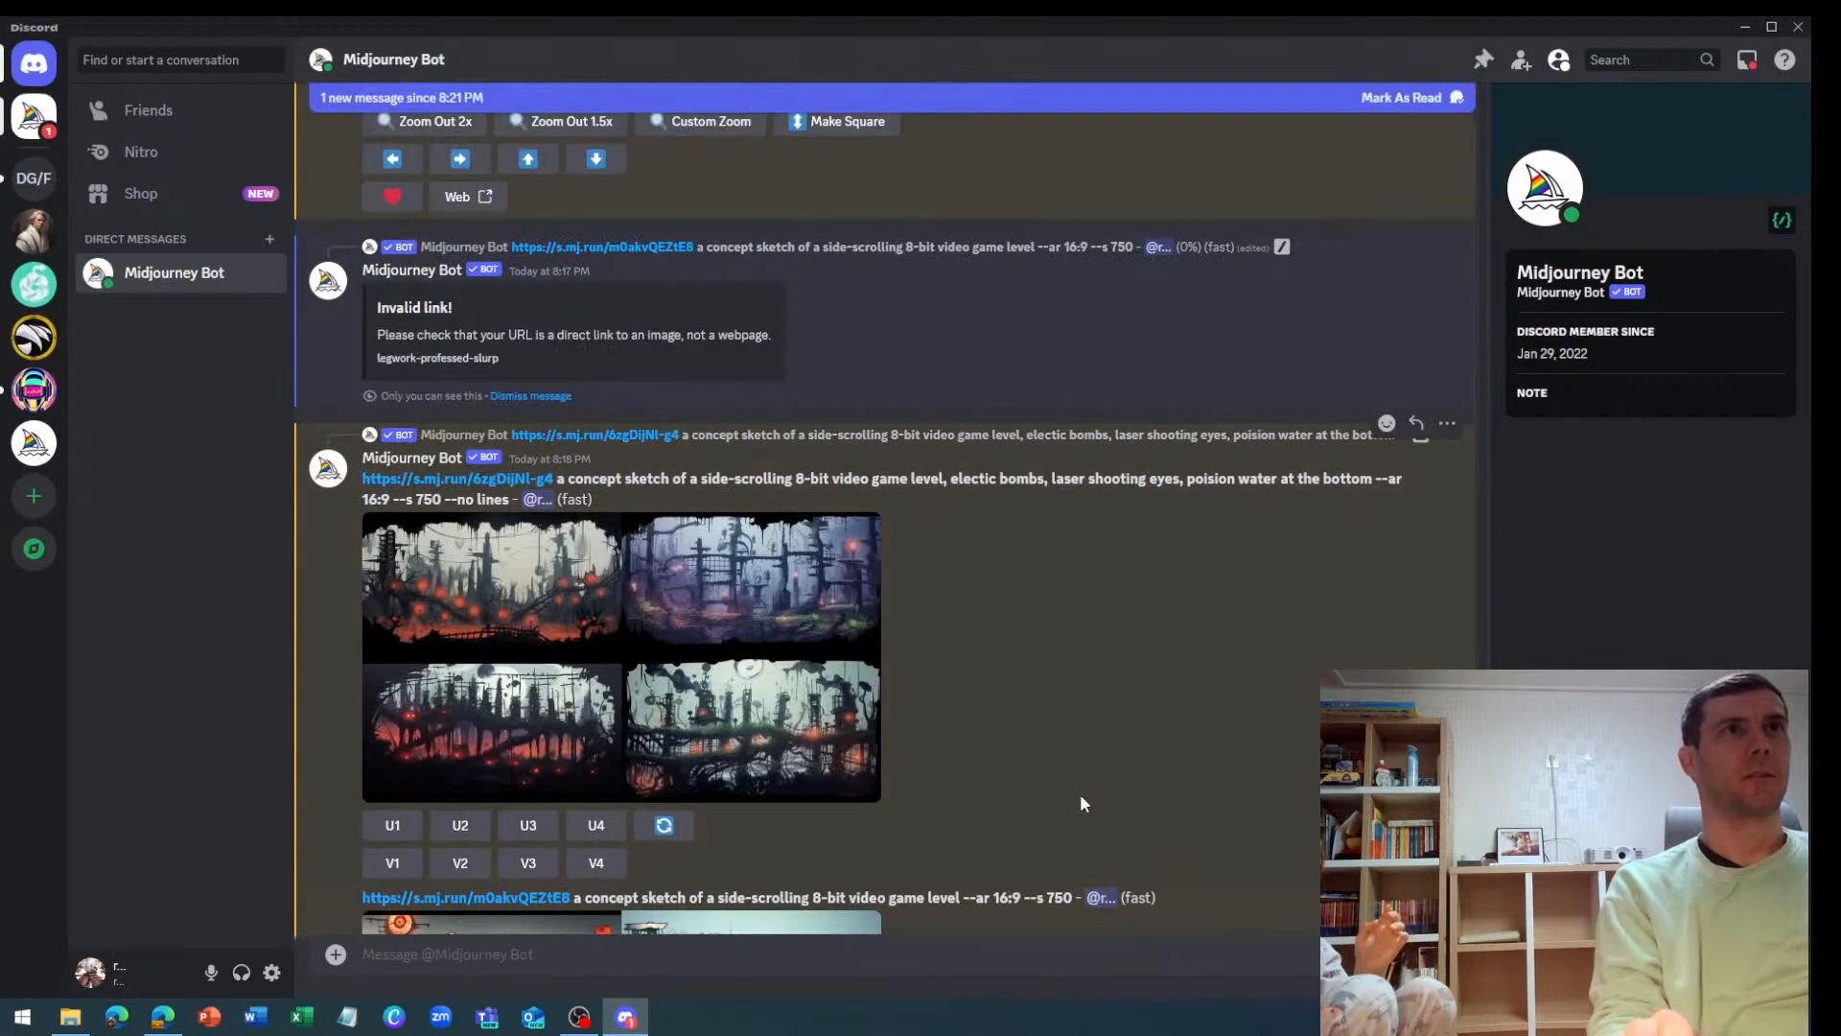
scroll(1081, 799, up, 10)
scroll(1080, 803, up, 10)
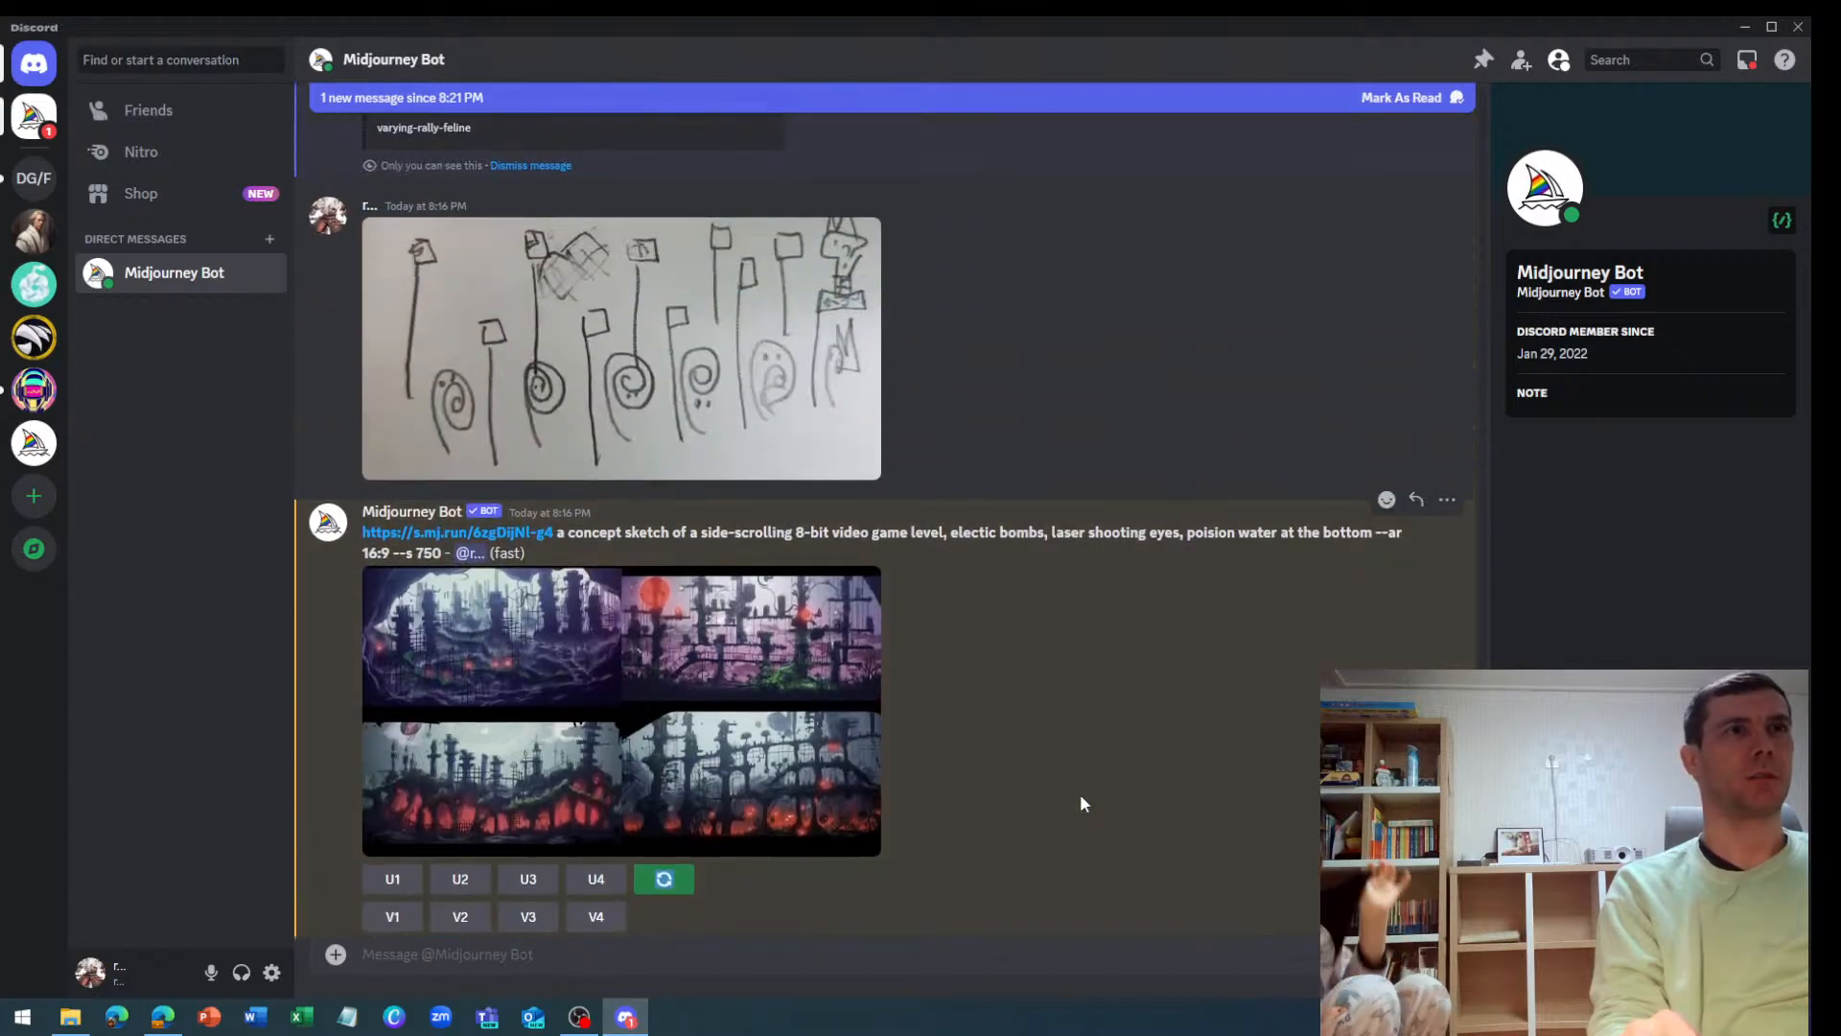
click(693, 778)
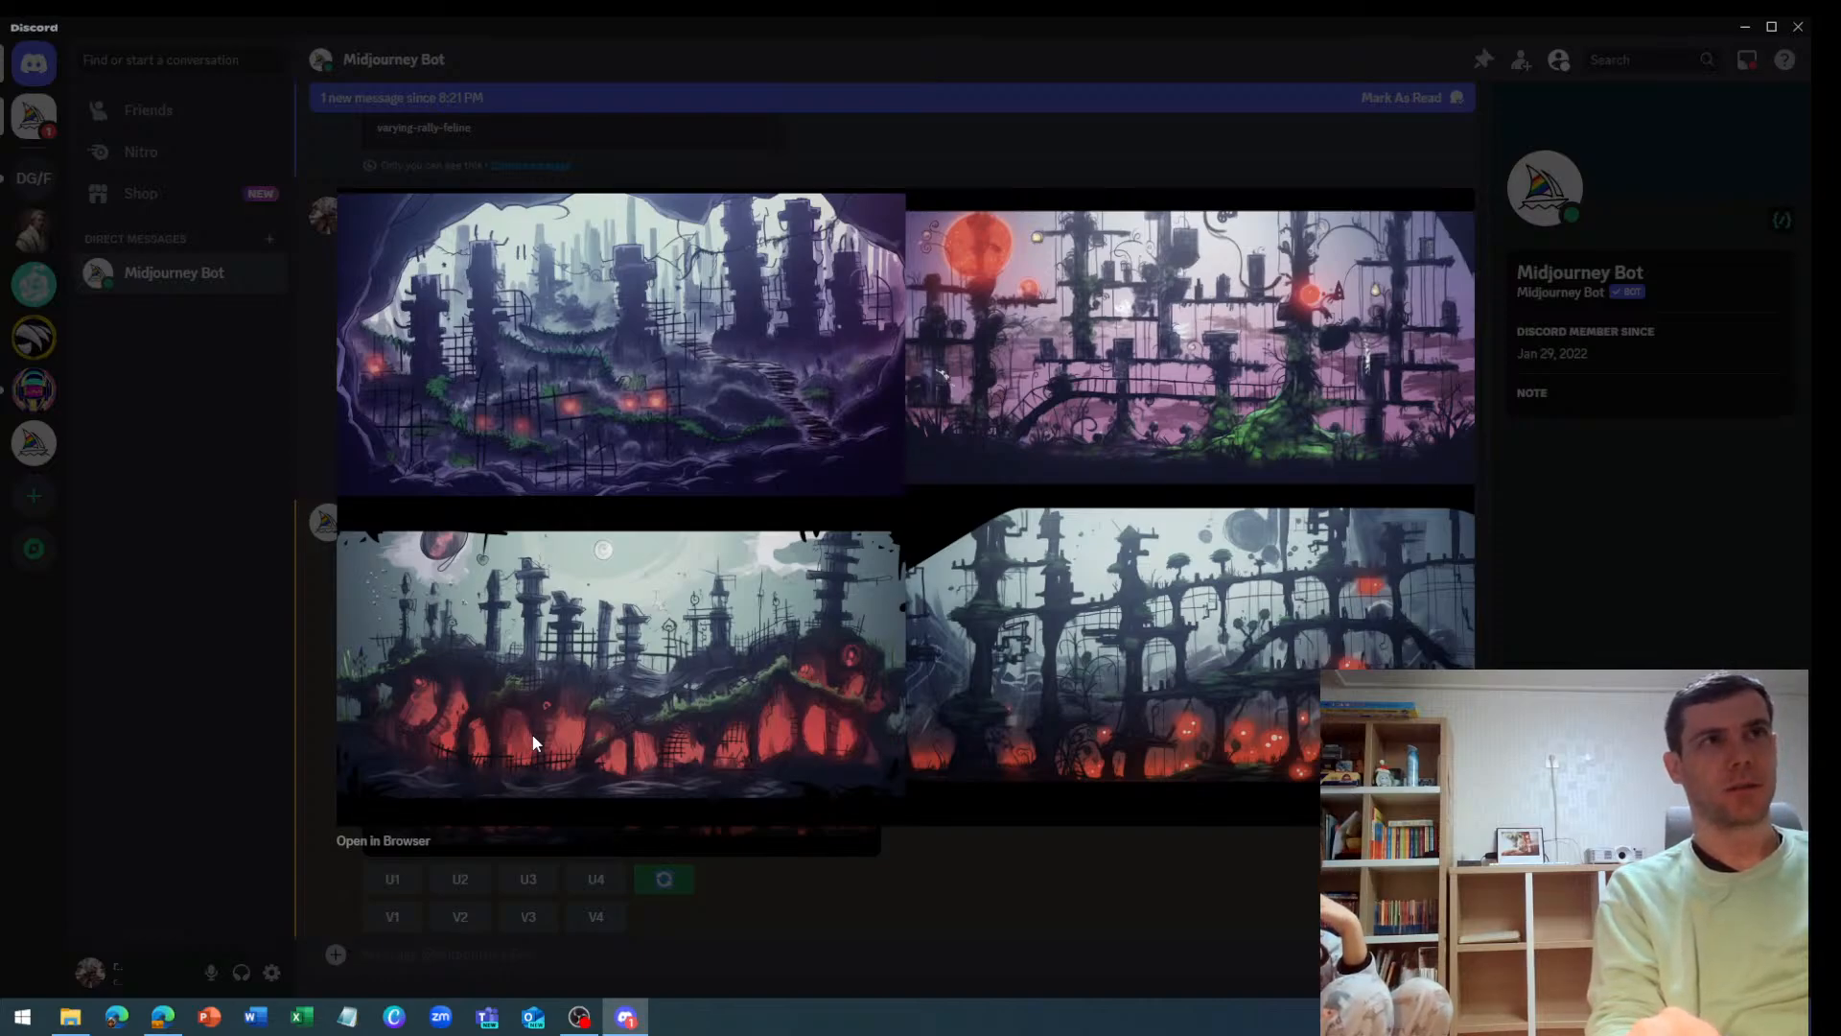
click(1068, 836)
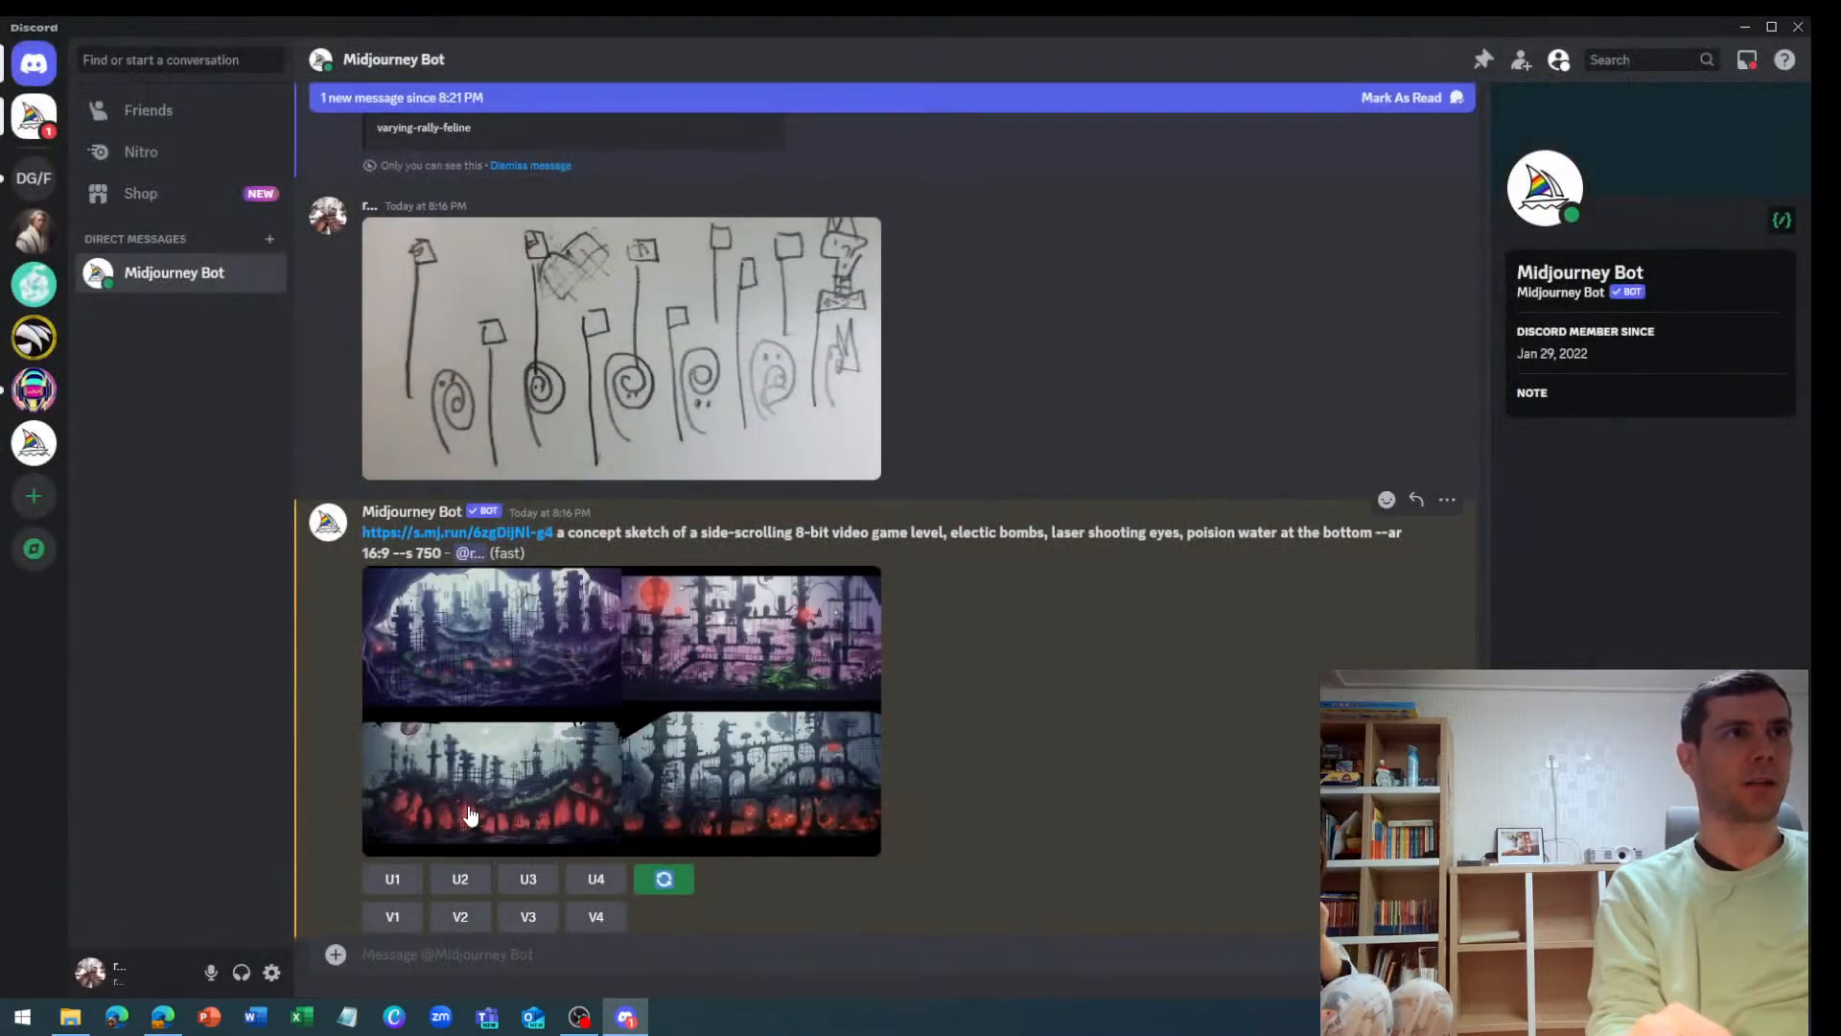
click(530, 887)
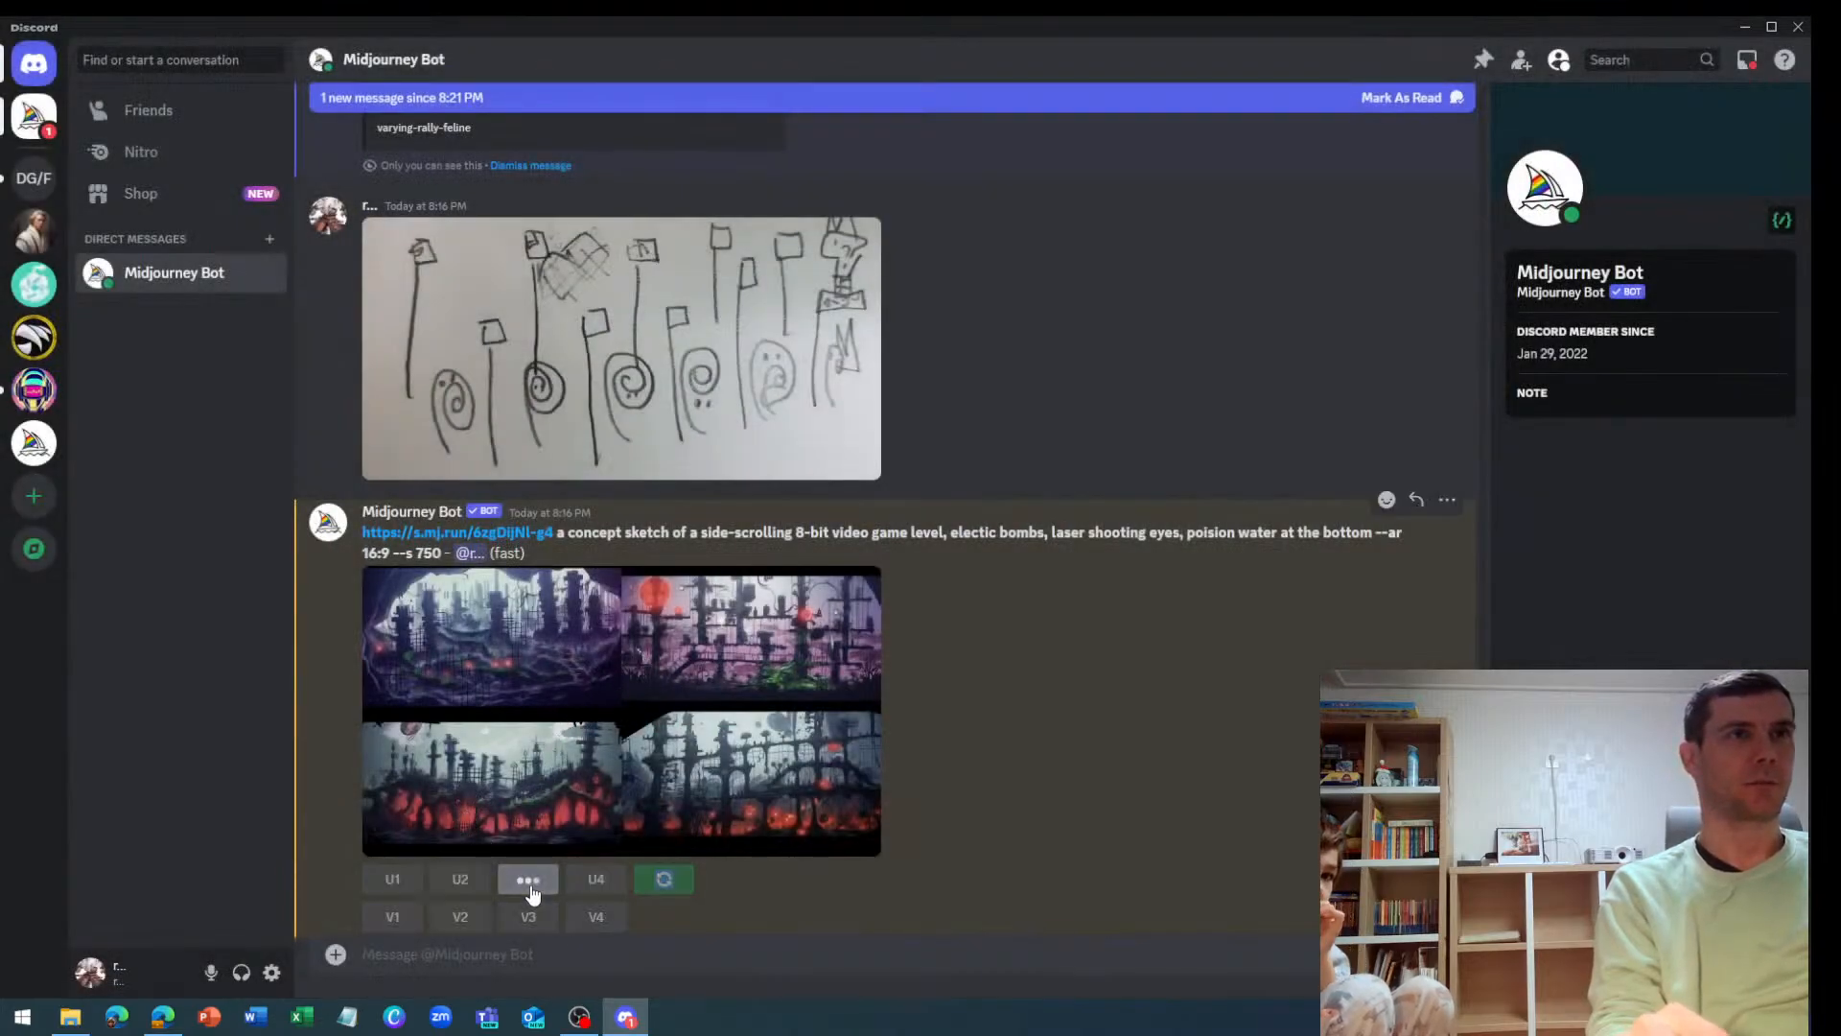
Find the upscaled 2d forest level with poison water, Image #2, and open its Midjourney web page
scroll(899, 803, down, 20)
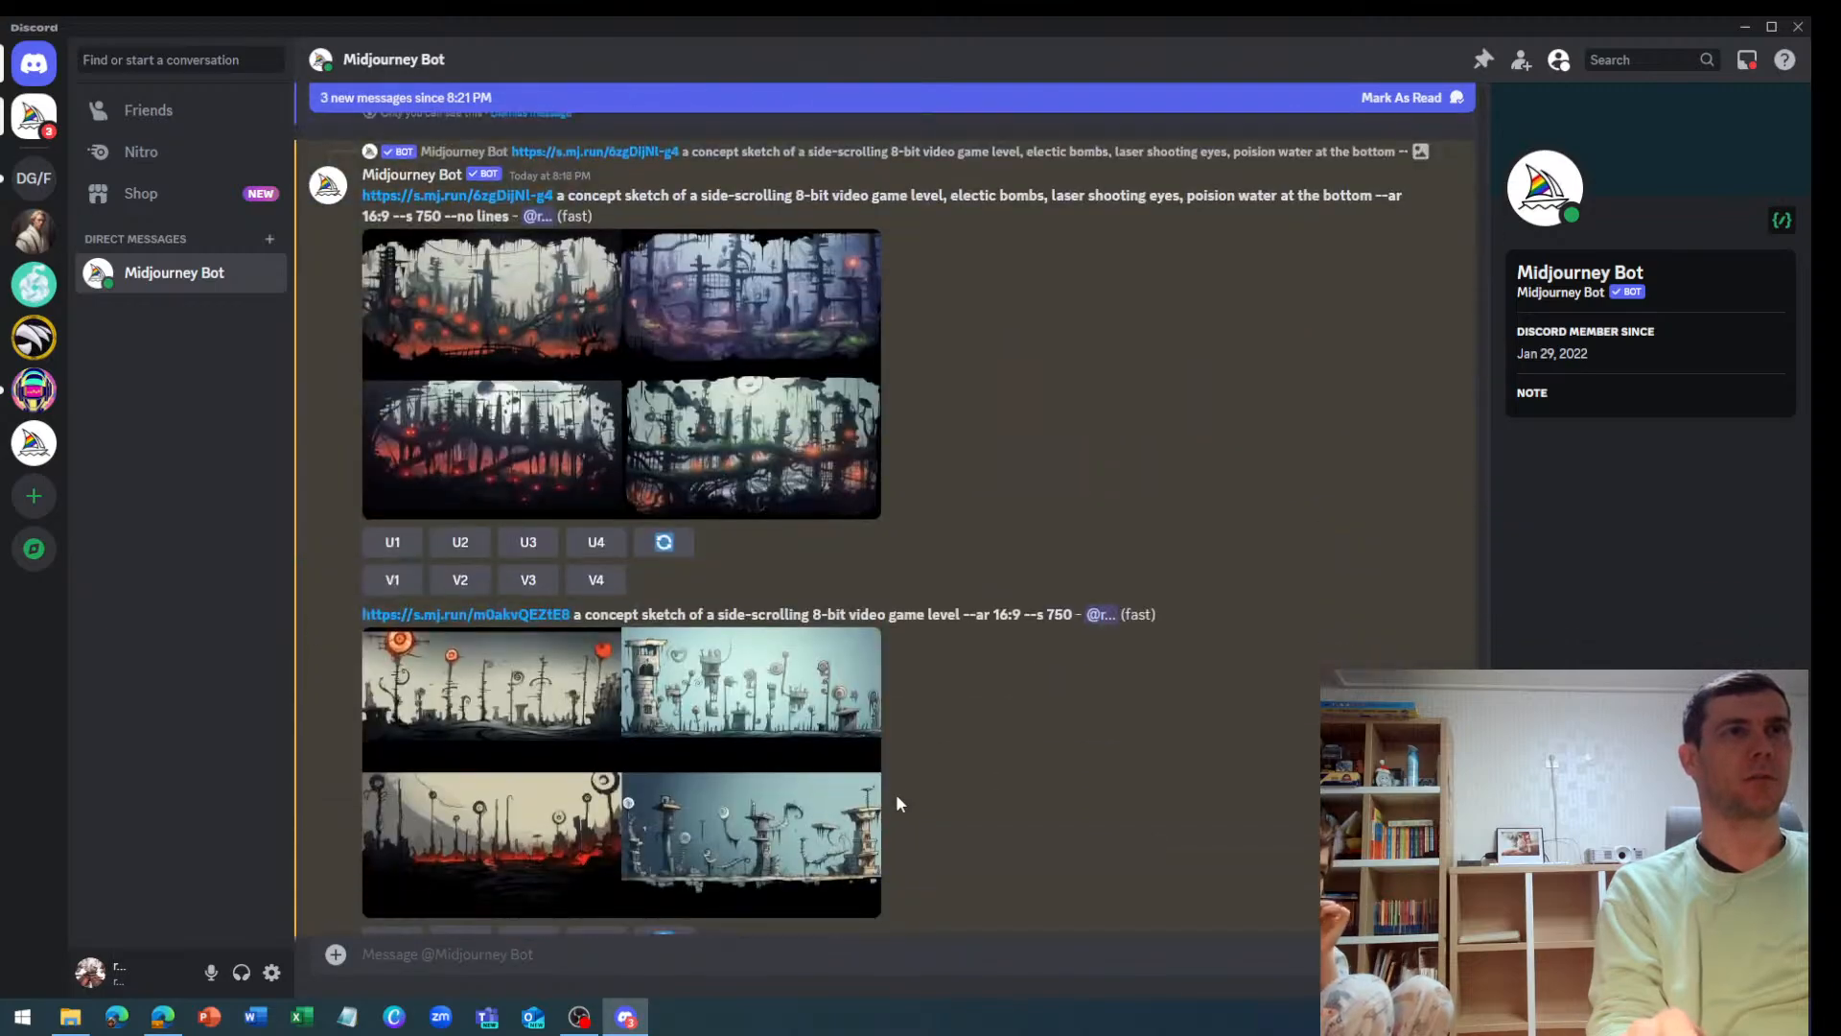
scroll(895, 792, down, 10)
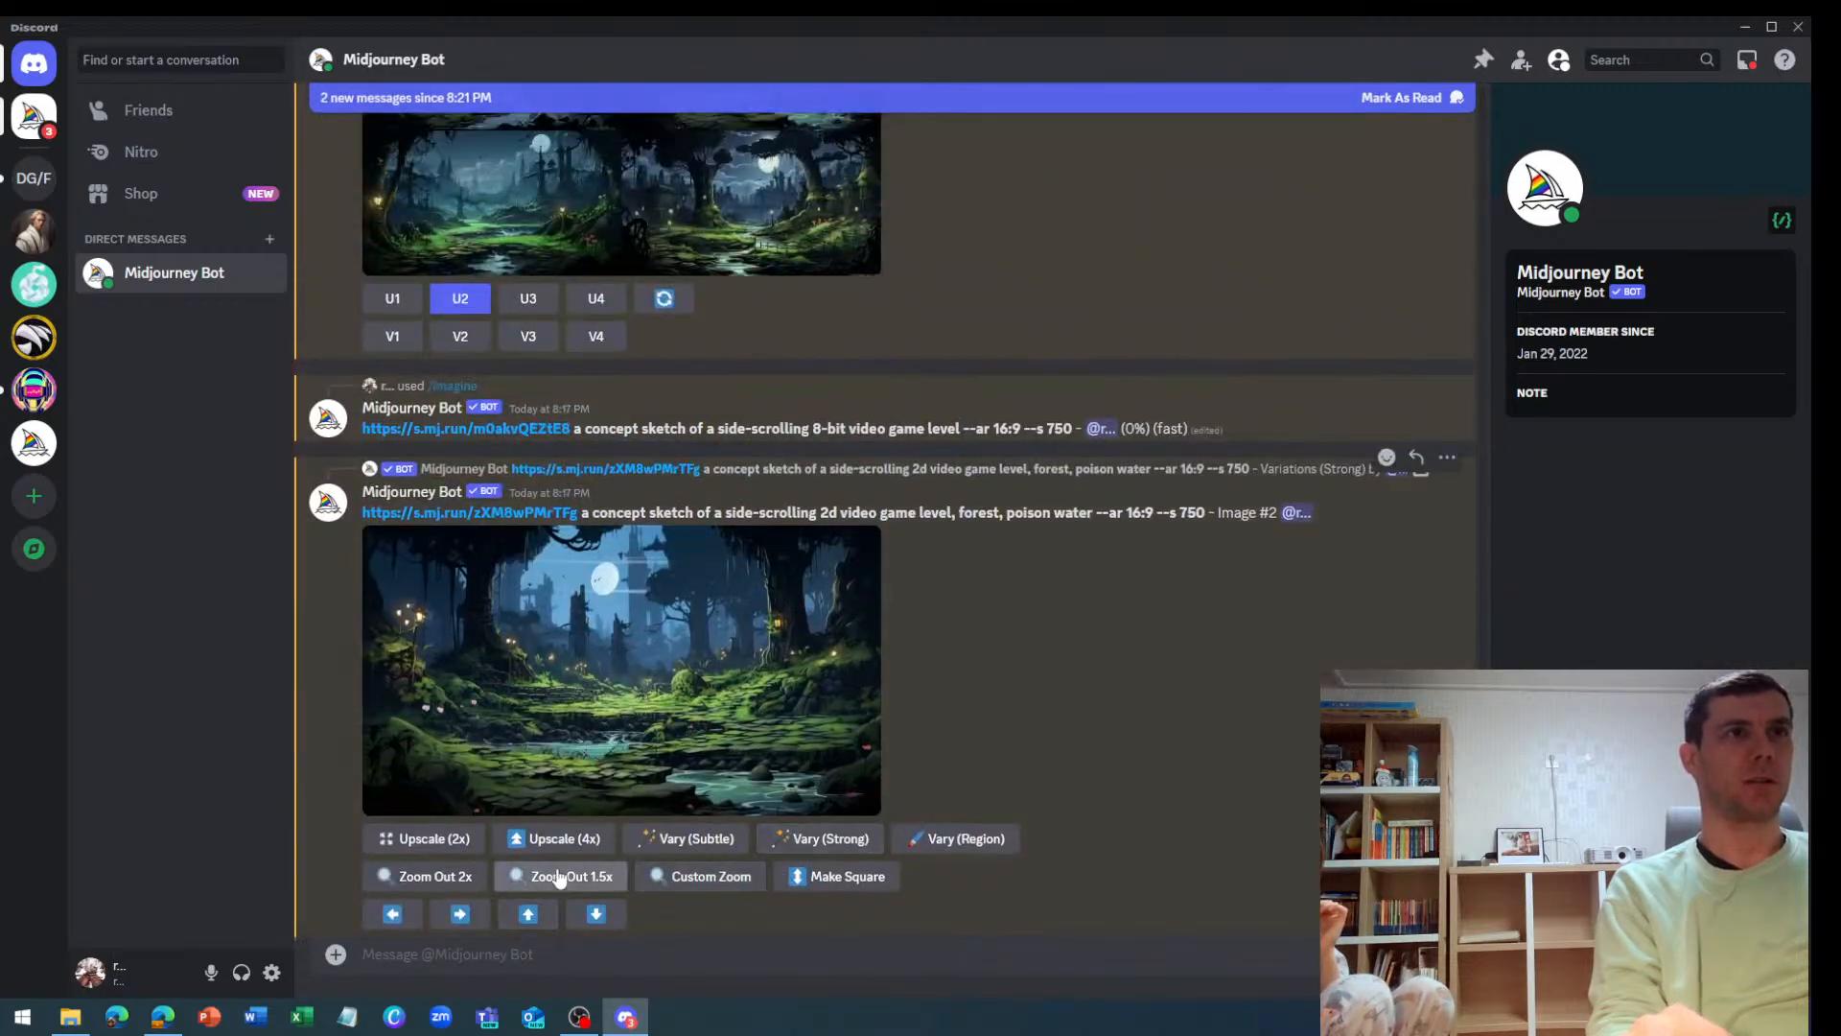
scroll(668, 682, down, 1)
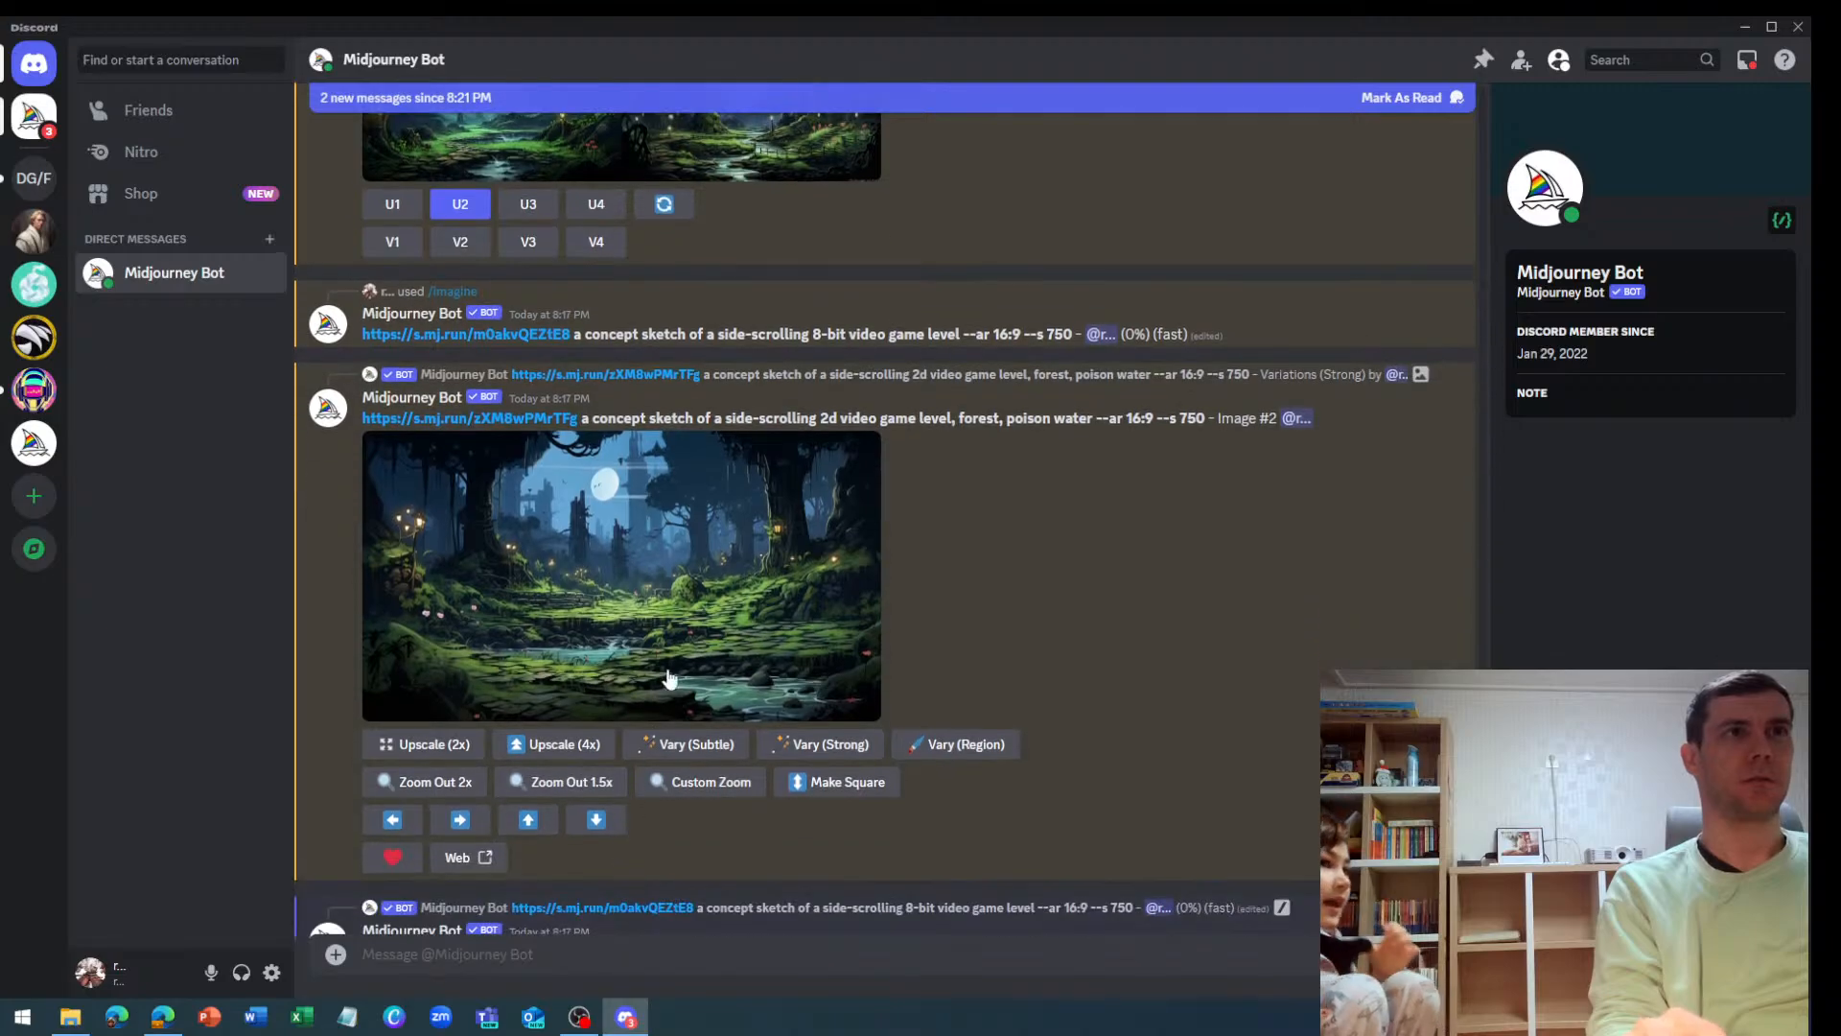
click(467, 859)
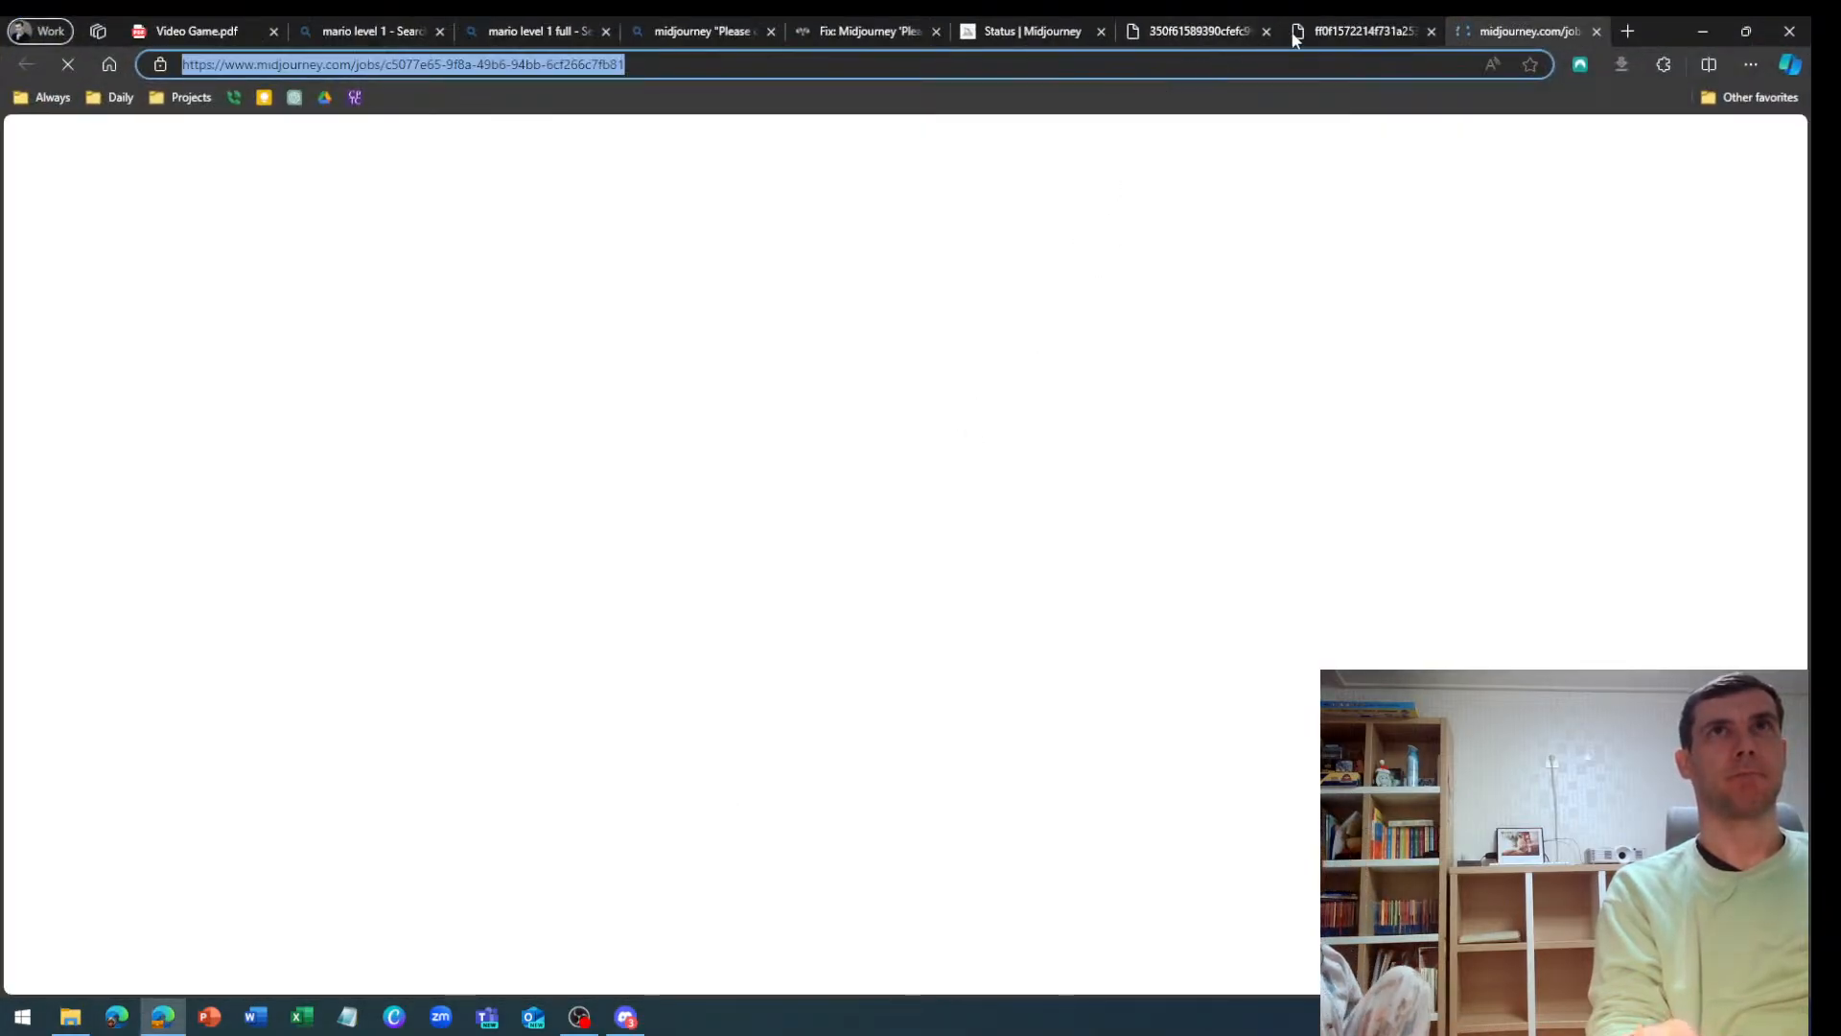
Close the two direct image tabs and the Midjourney status tab, and move the browser window off this screen
middle_click(1293, 35)
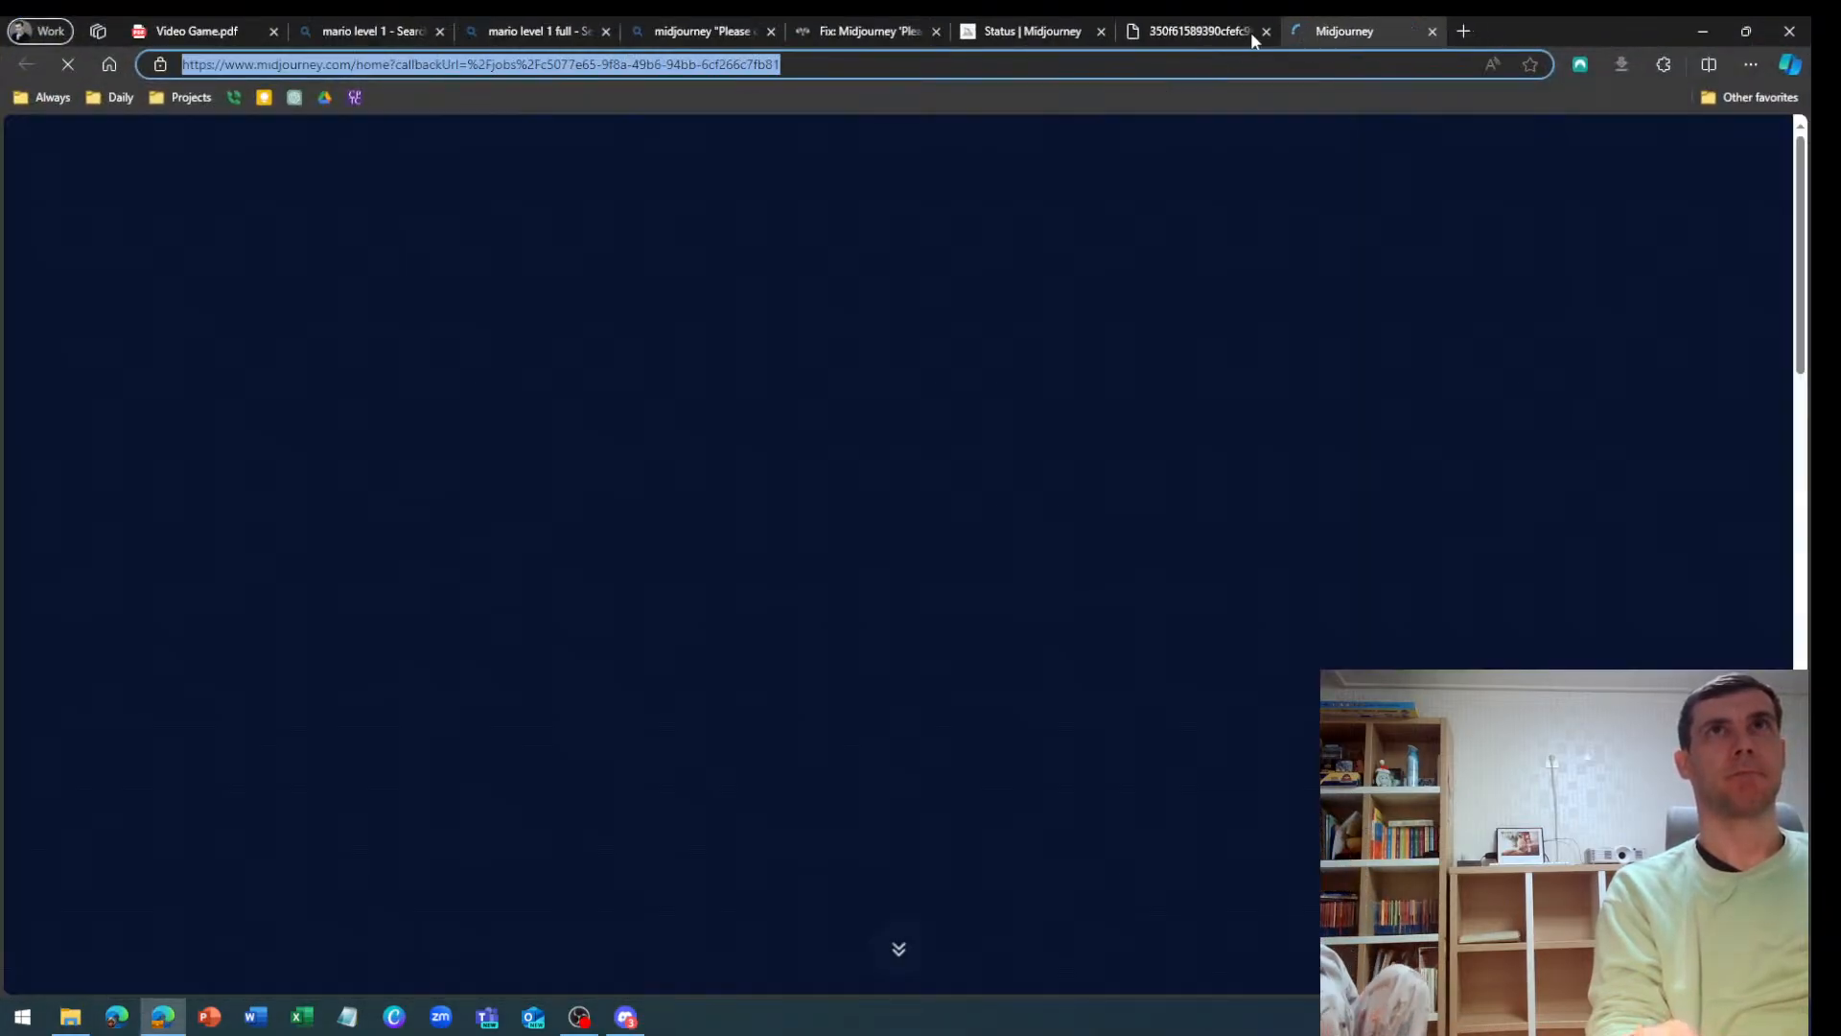
middle_click(1251, 31)
middle_click(1028, 29)
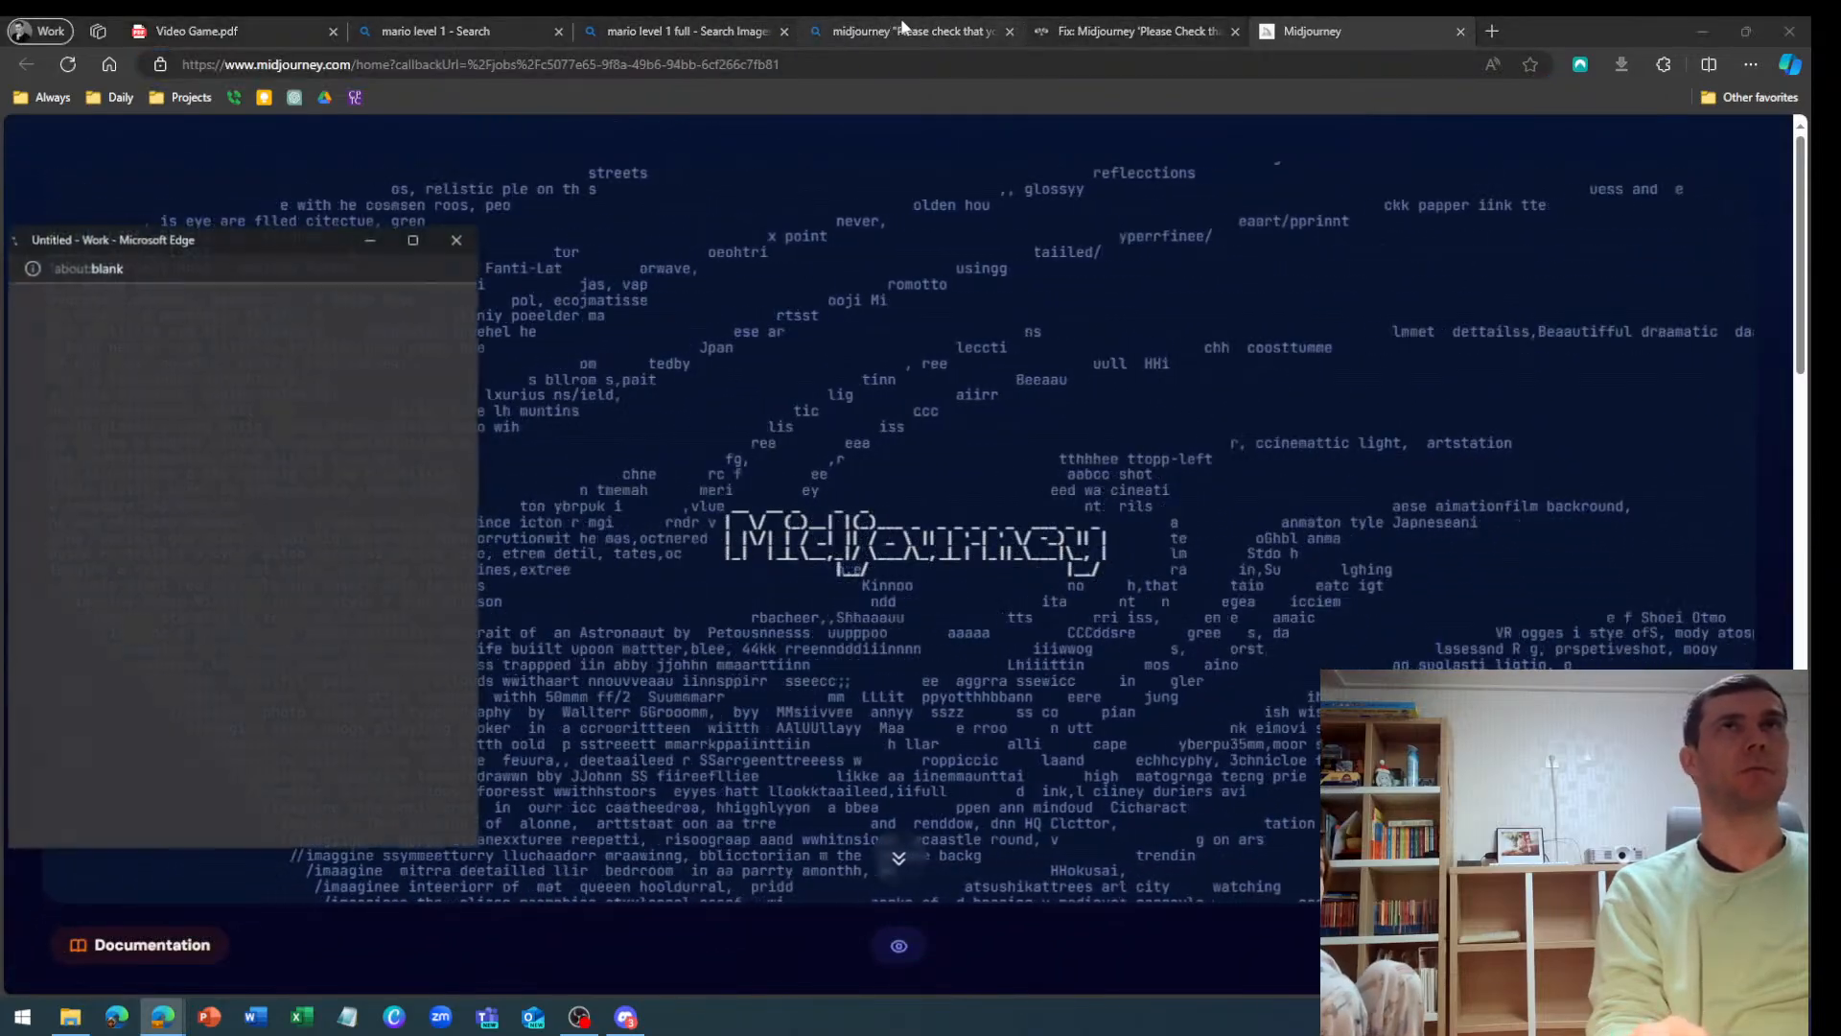
drag(1523, 25, 0, 393)
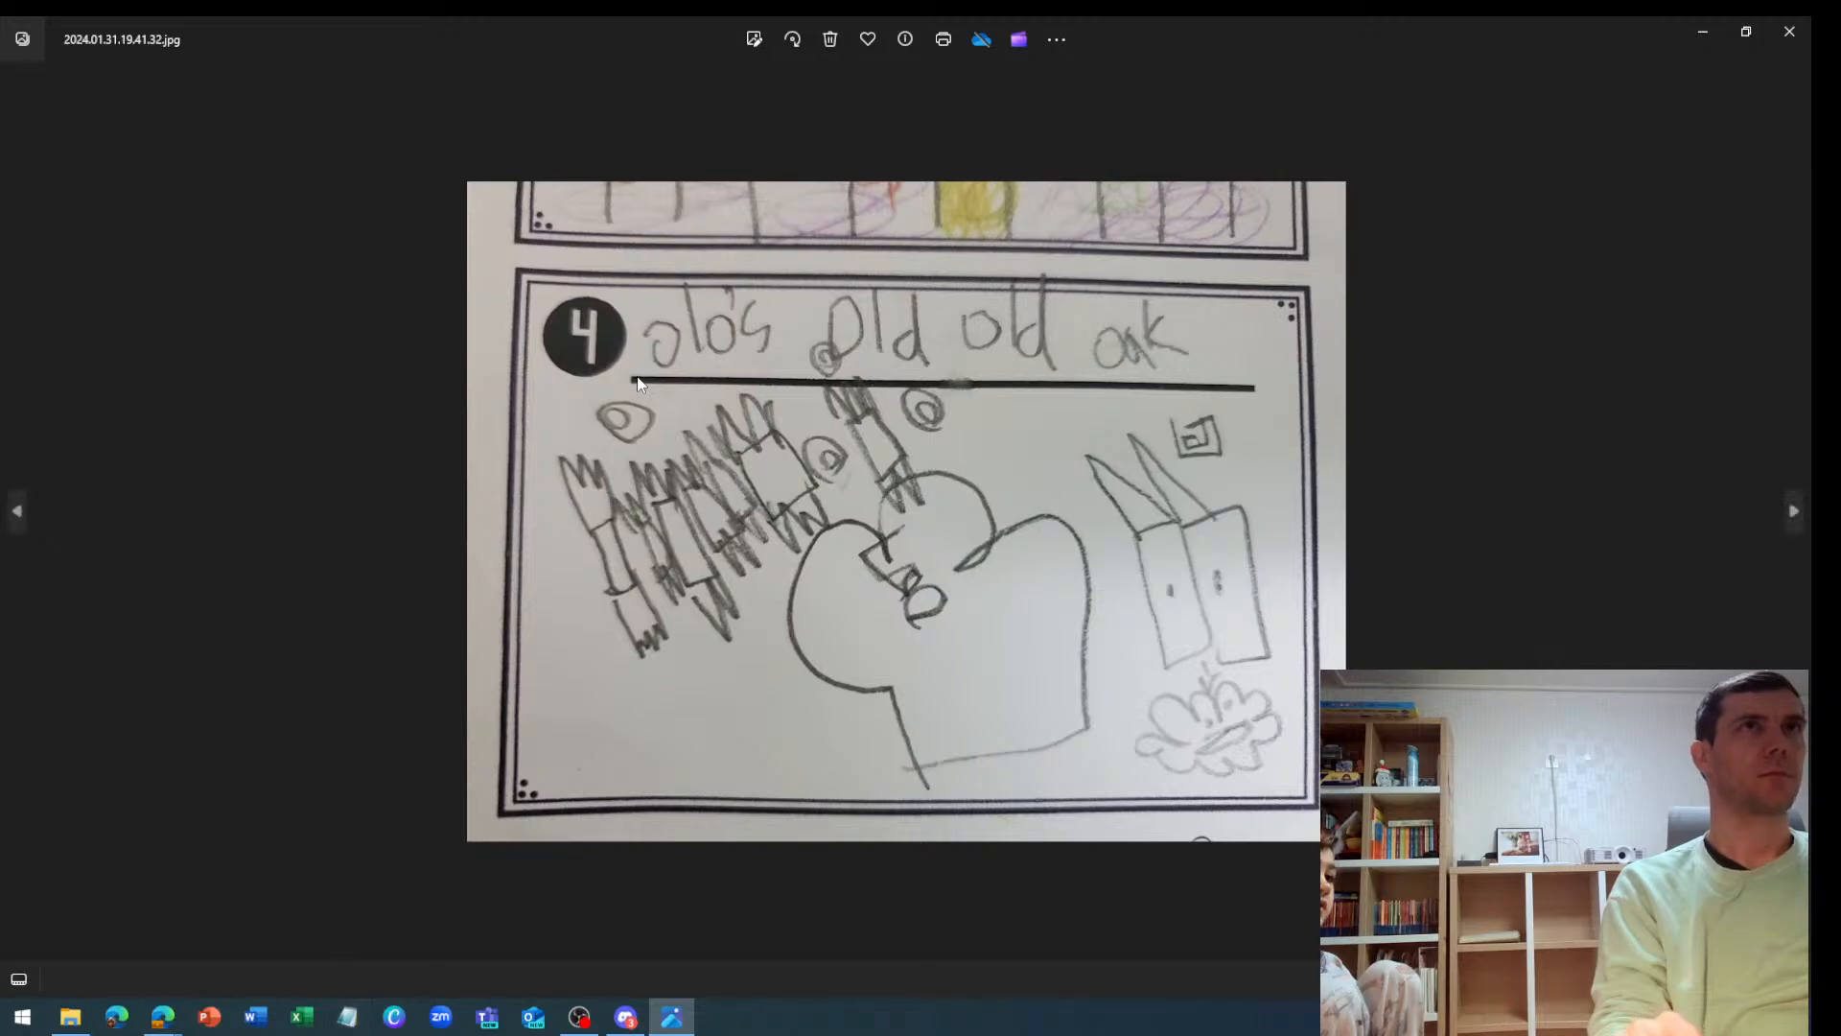
Crop the "Old old oak" drawing to about 811 x 416 without its title and frame, save it, and close the photo viewer
click(755, 40)
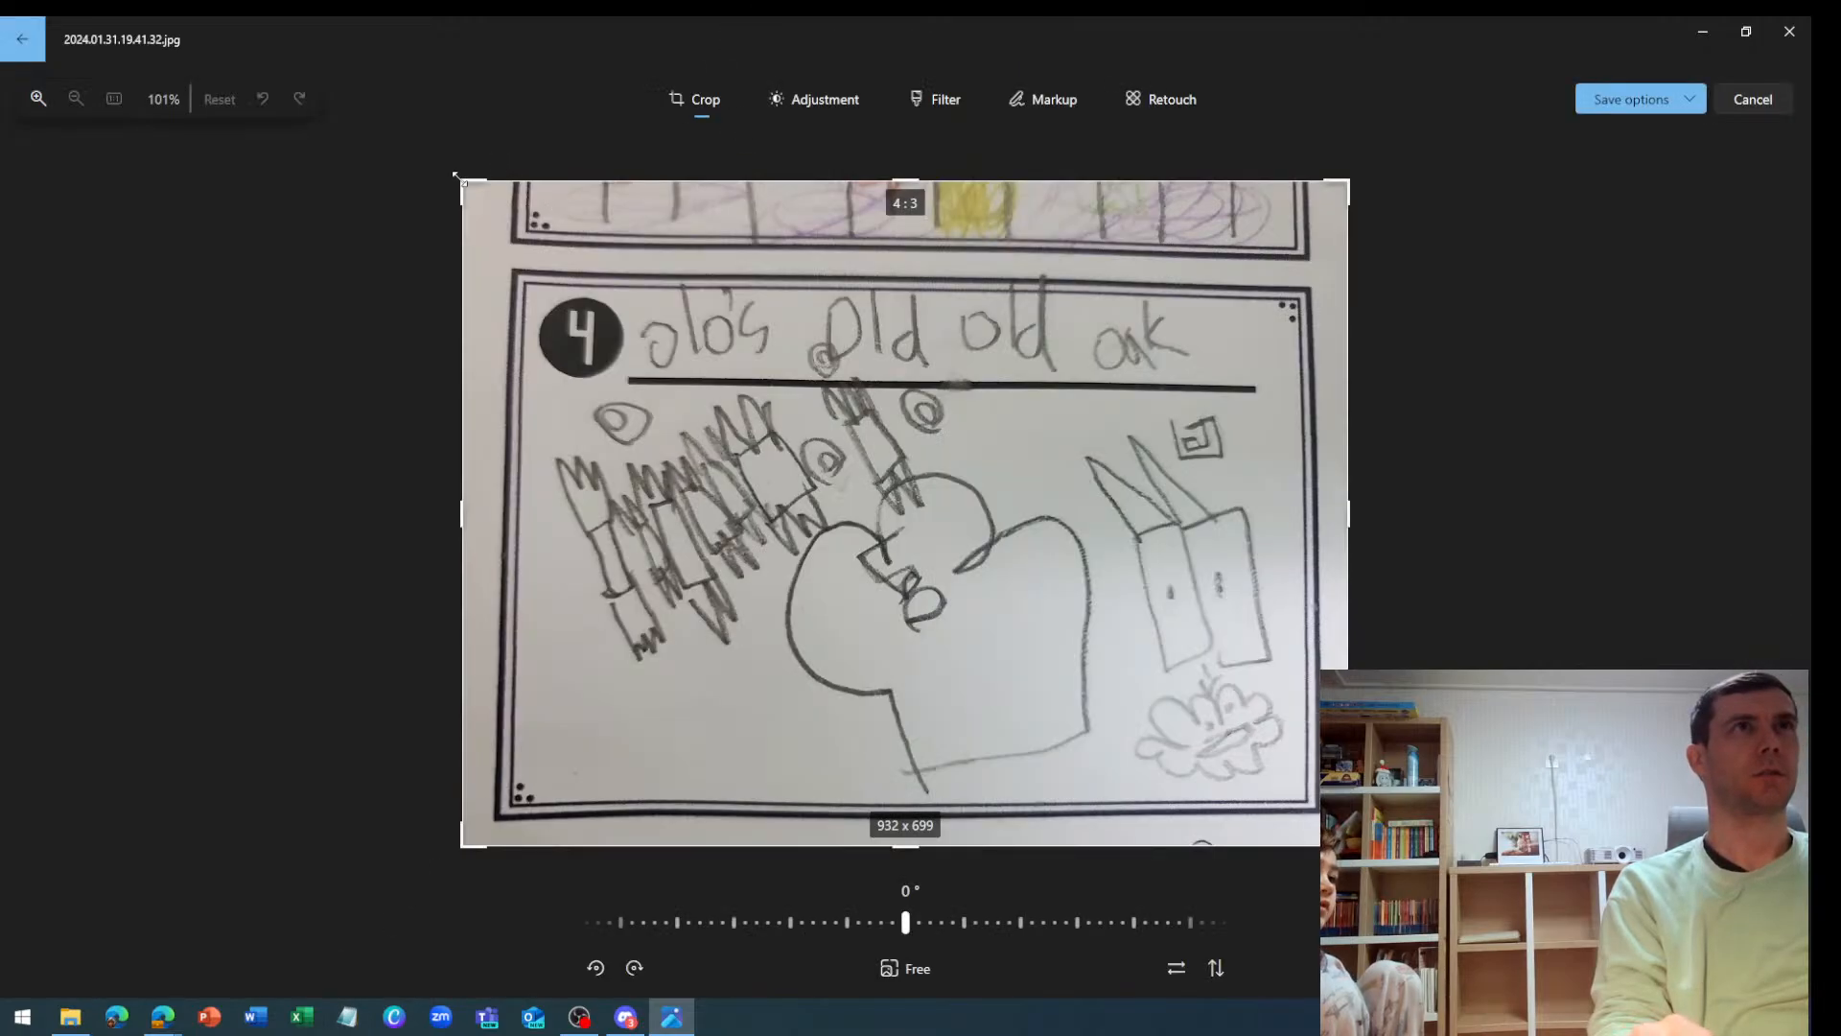
drag(464, 182, 524, 391)
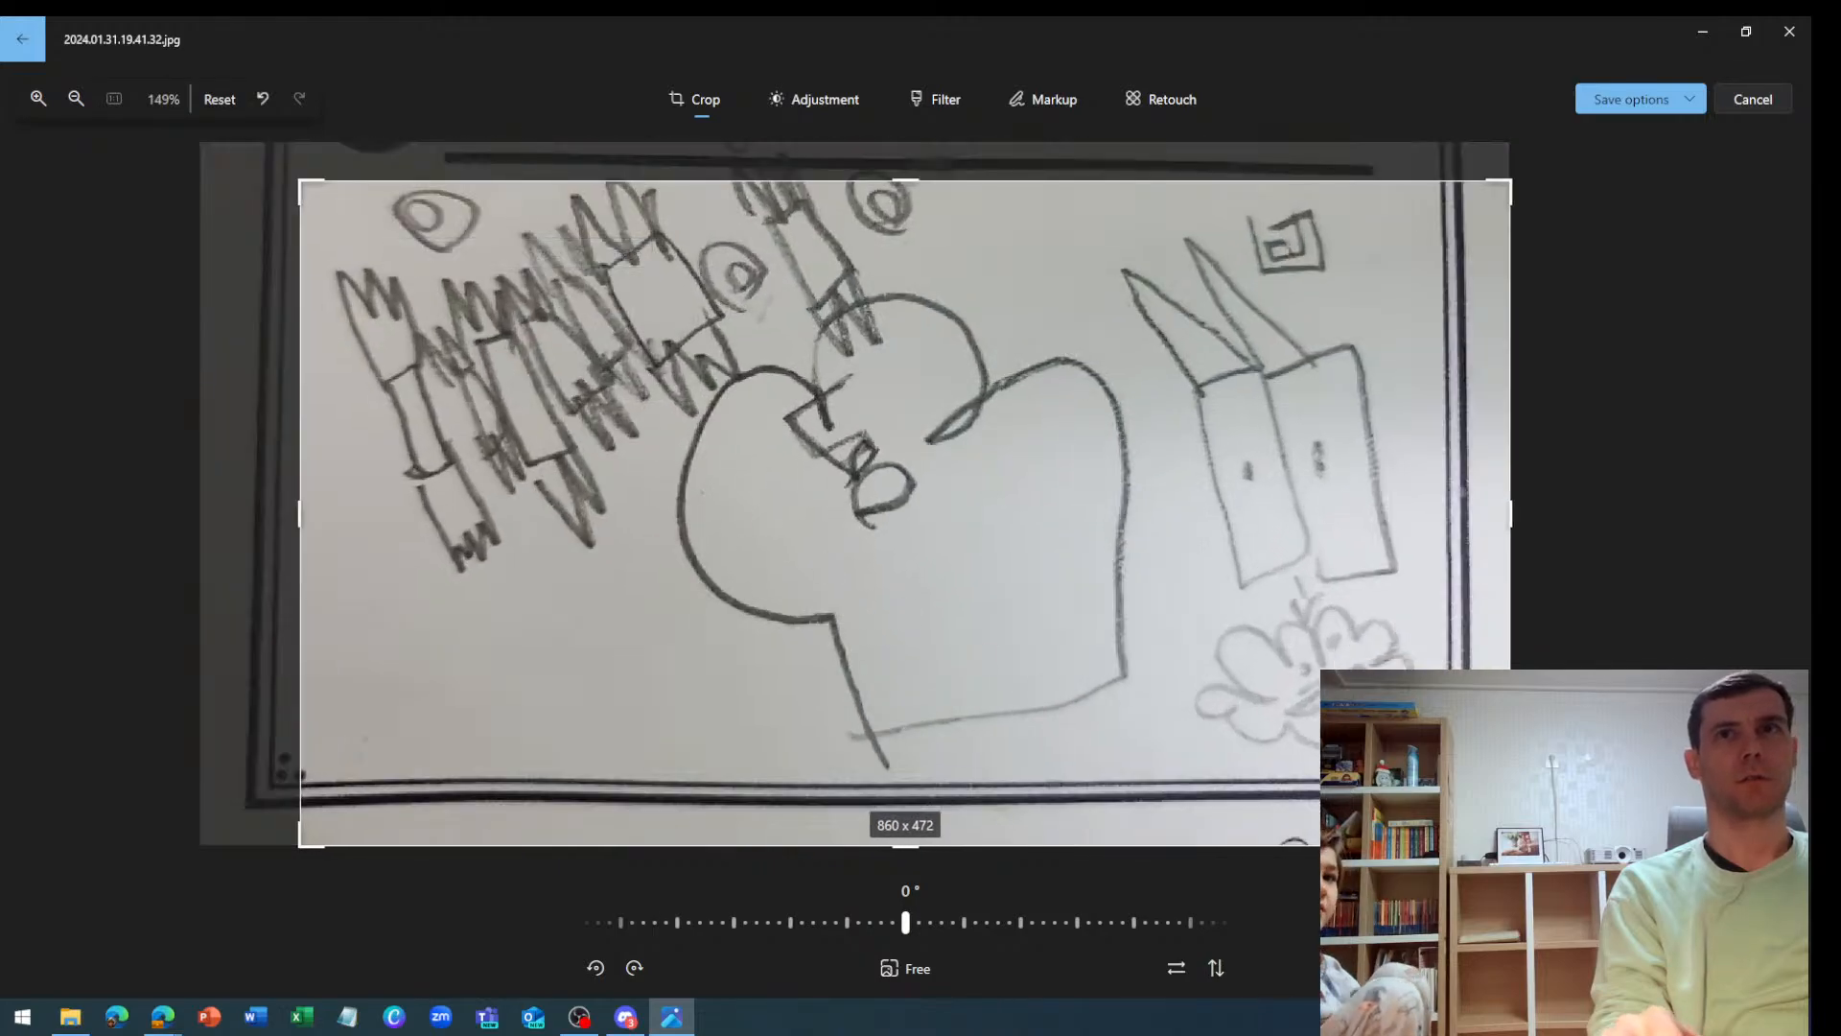
drag(1511, 845, 1442, 768)
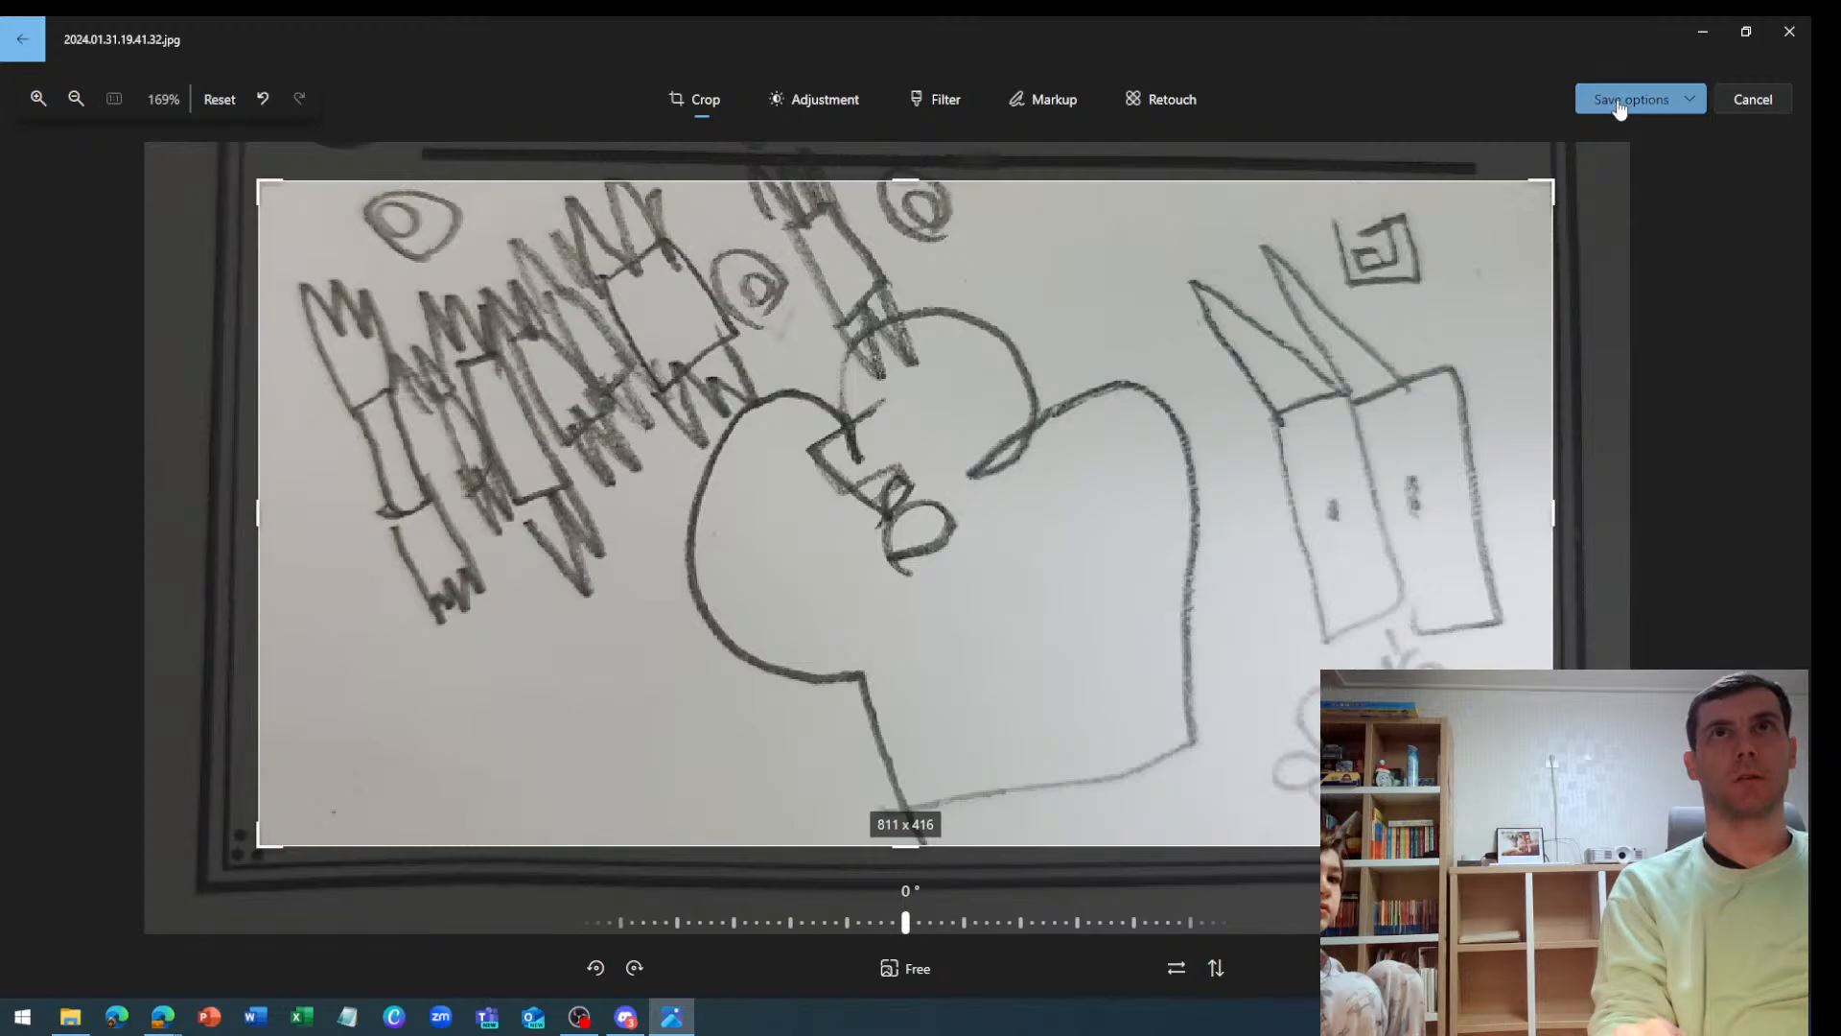
click(1619, 109)
click(1611, 167)
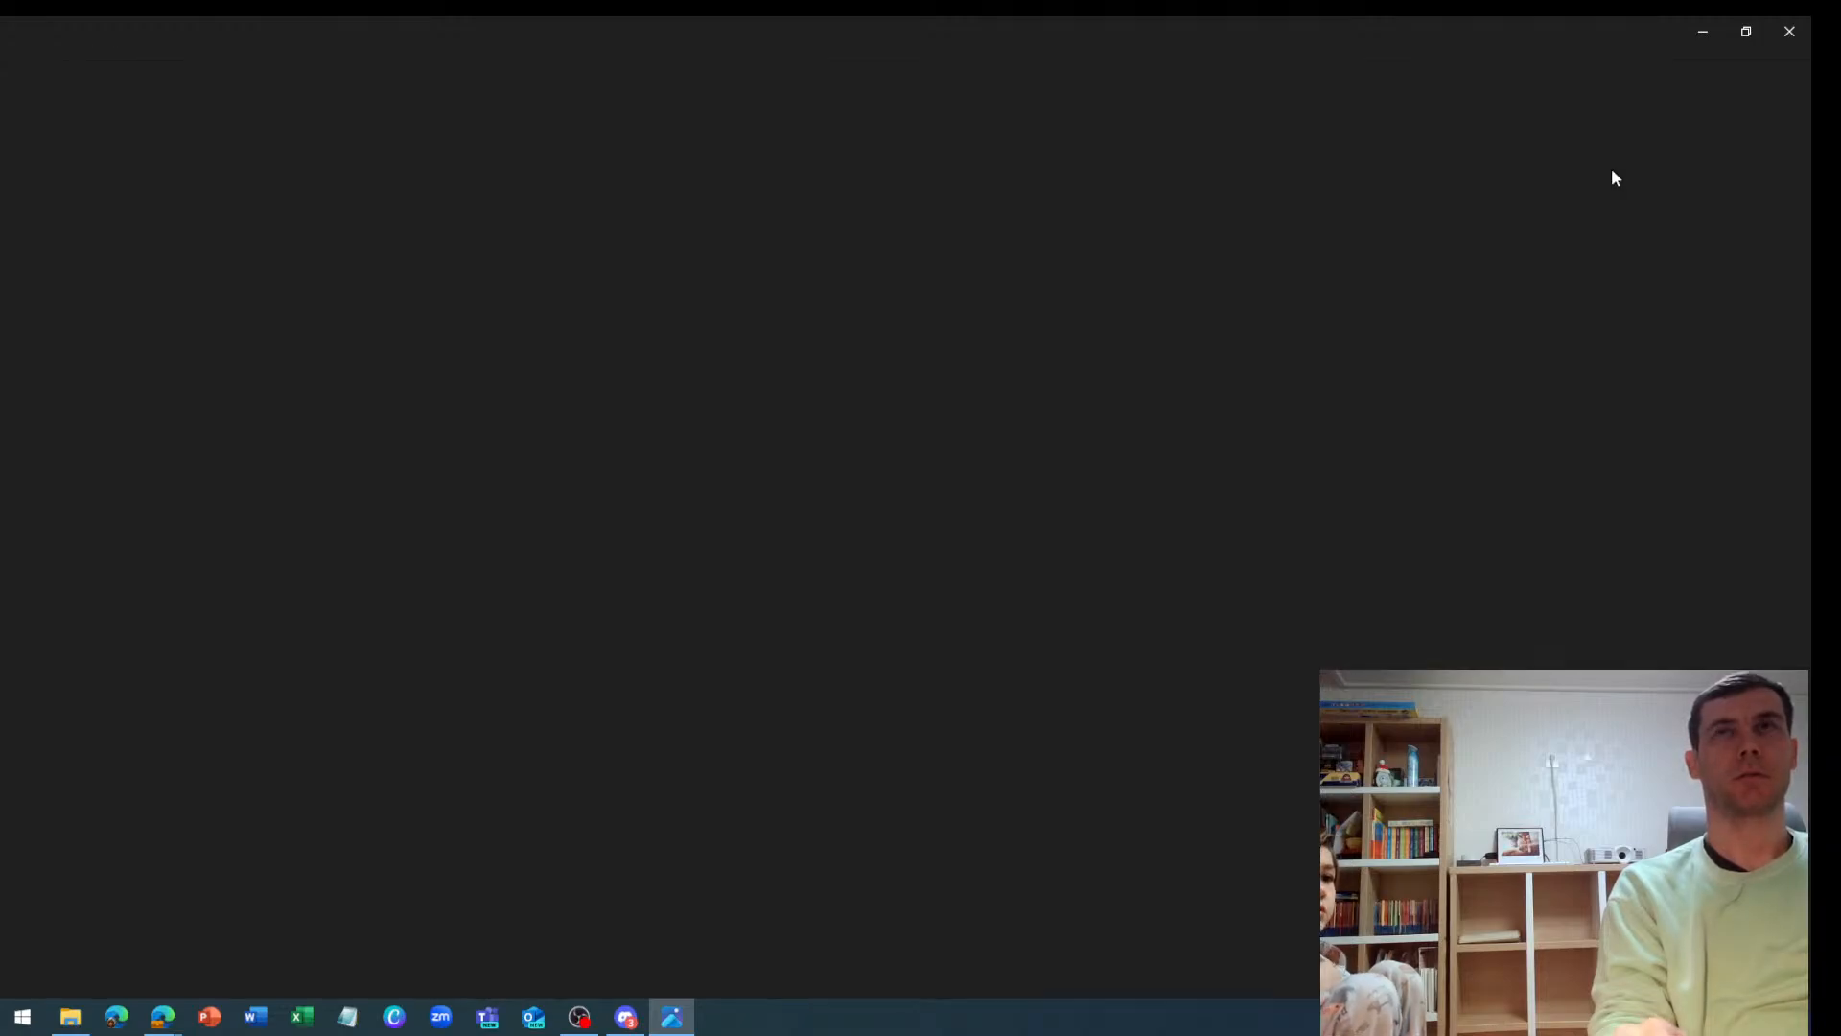
click(1789, 32)
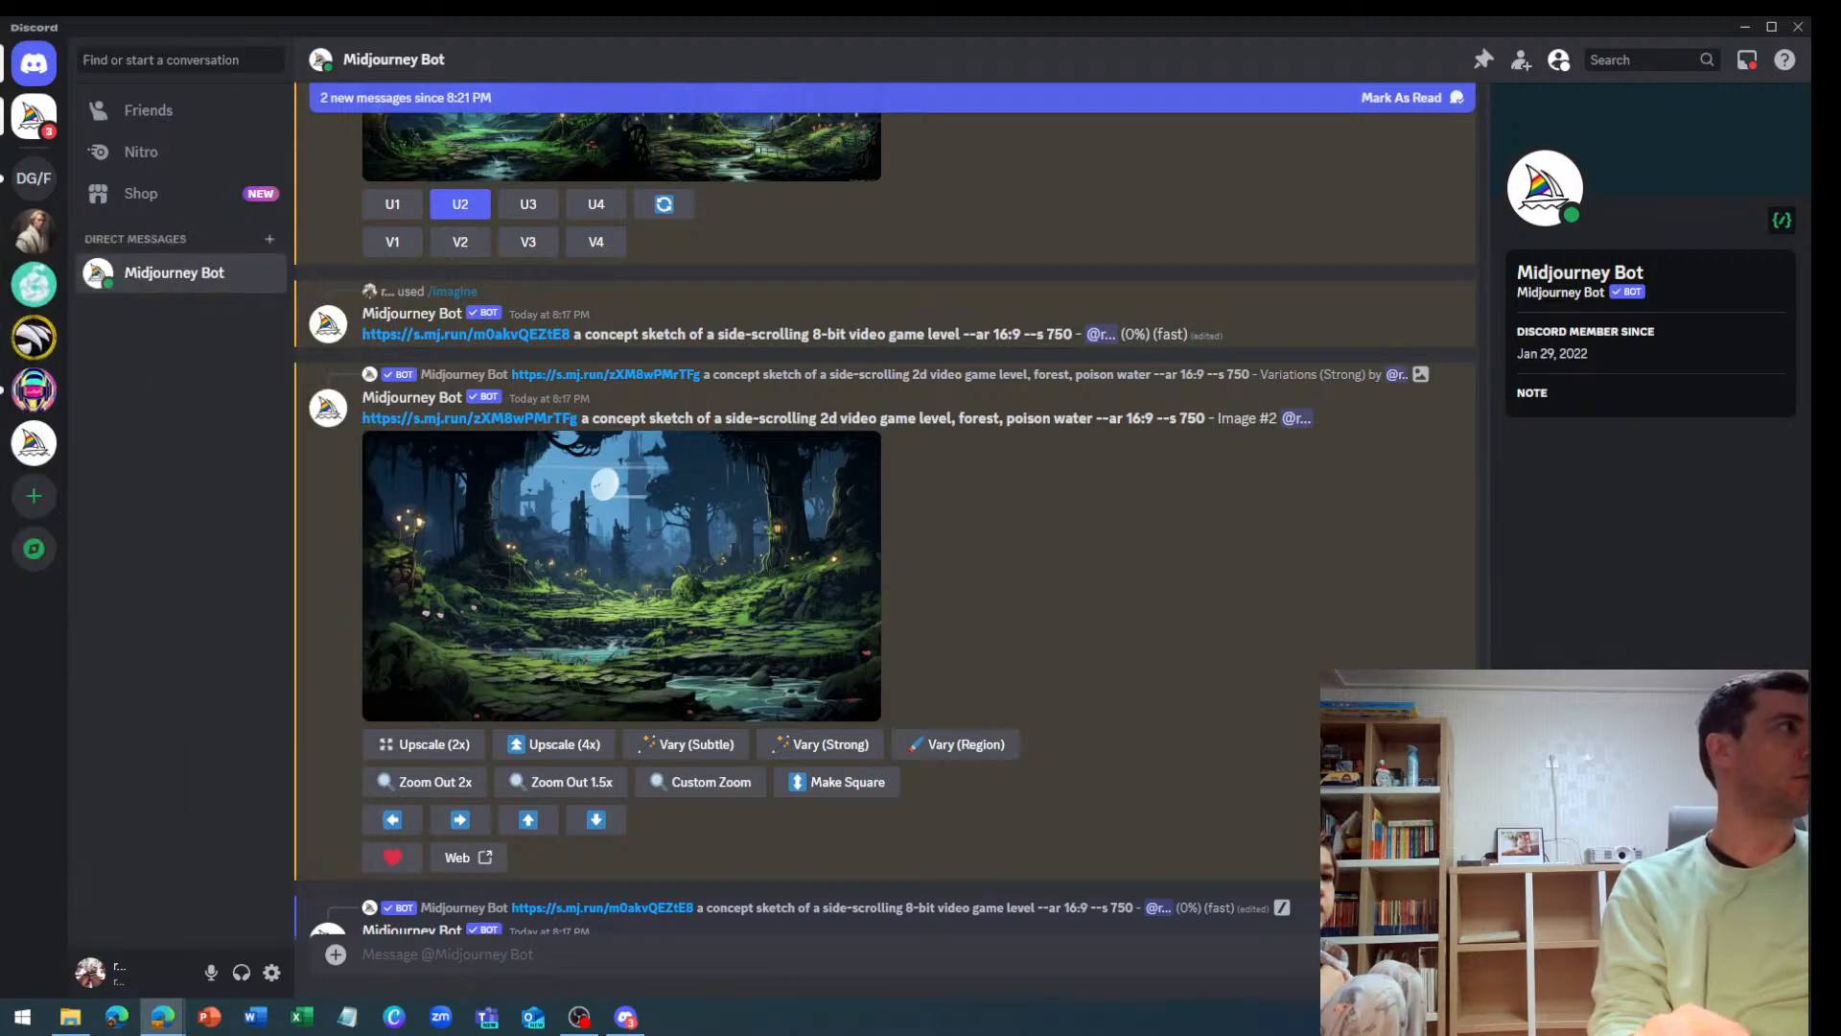
Upload the cropped oak drawing, 2024.01.31.19.41.32.jpg, to the Midjourney Bot conversation
drag(437, 953, 535, 954)
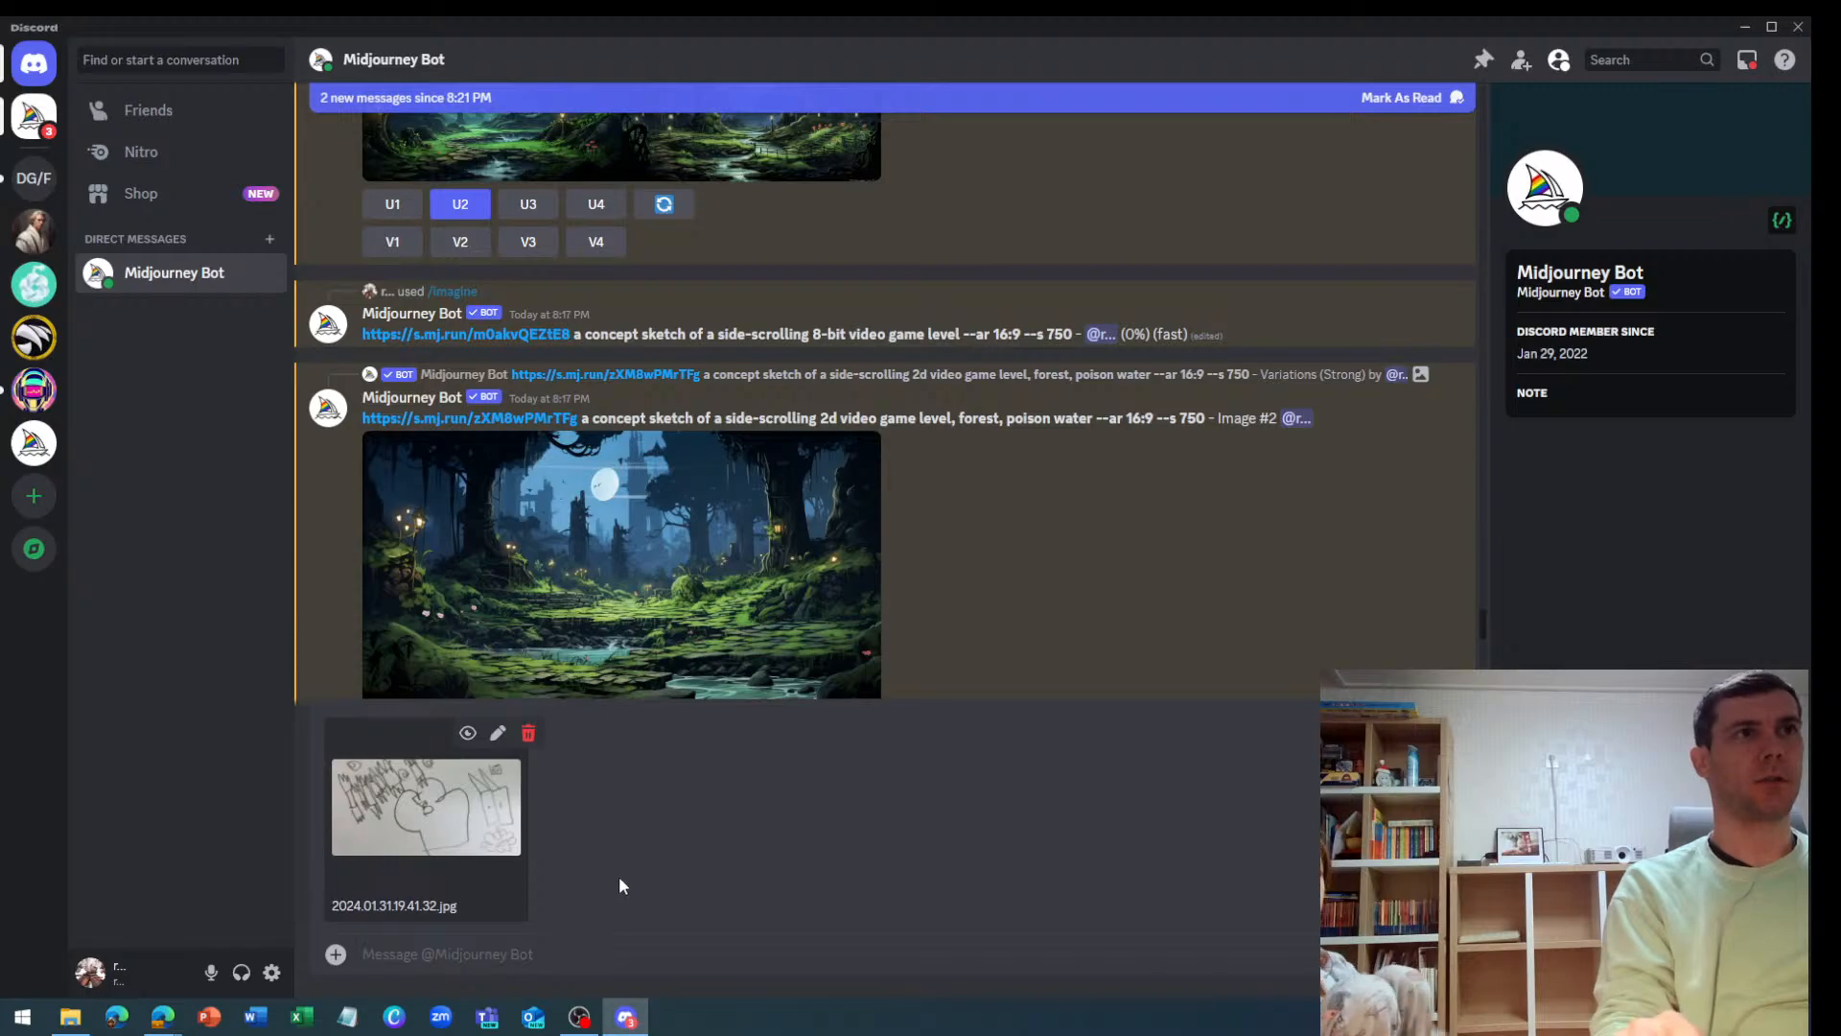
key(Return)
scroll(623, 839, down, 15)
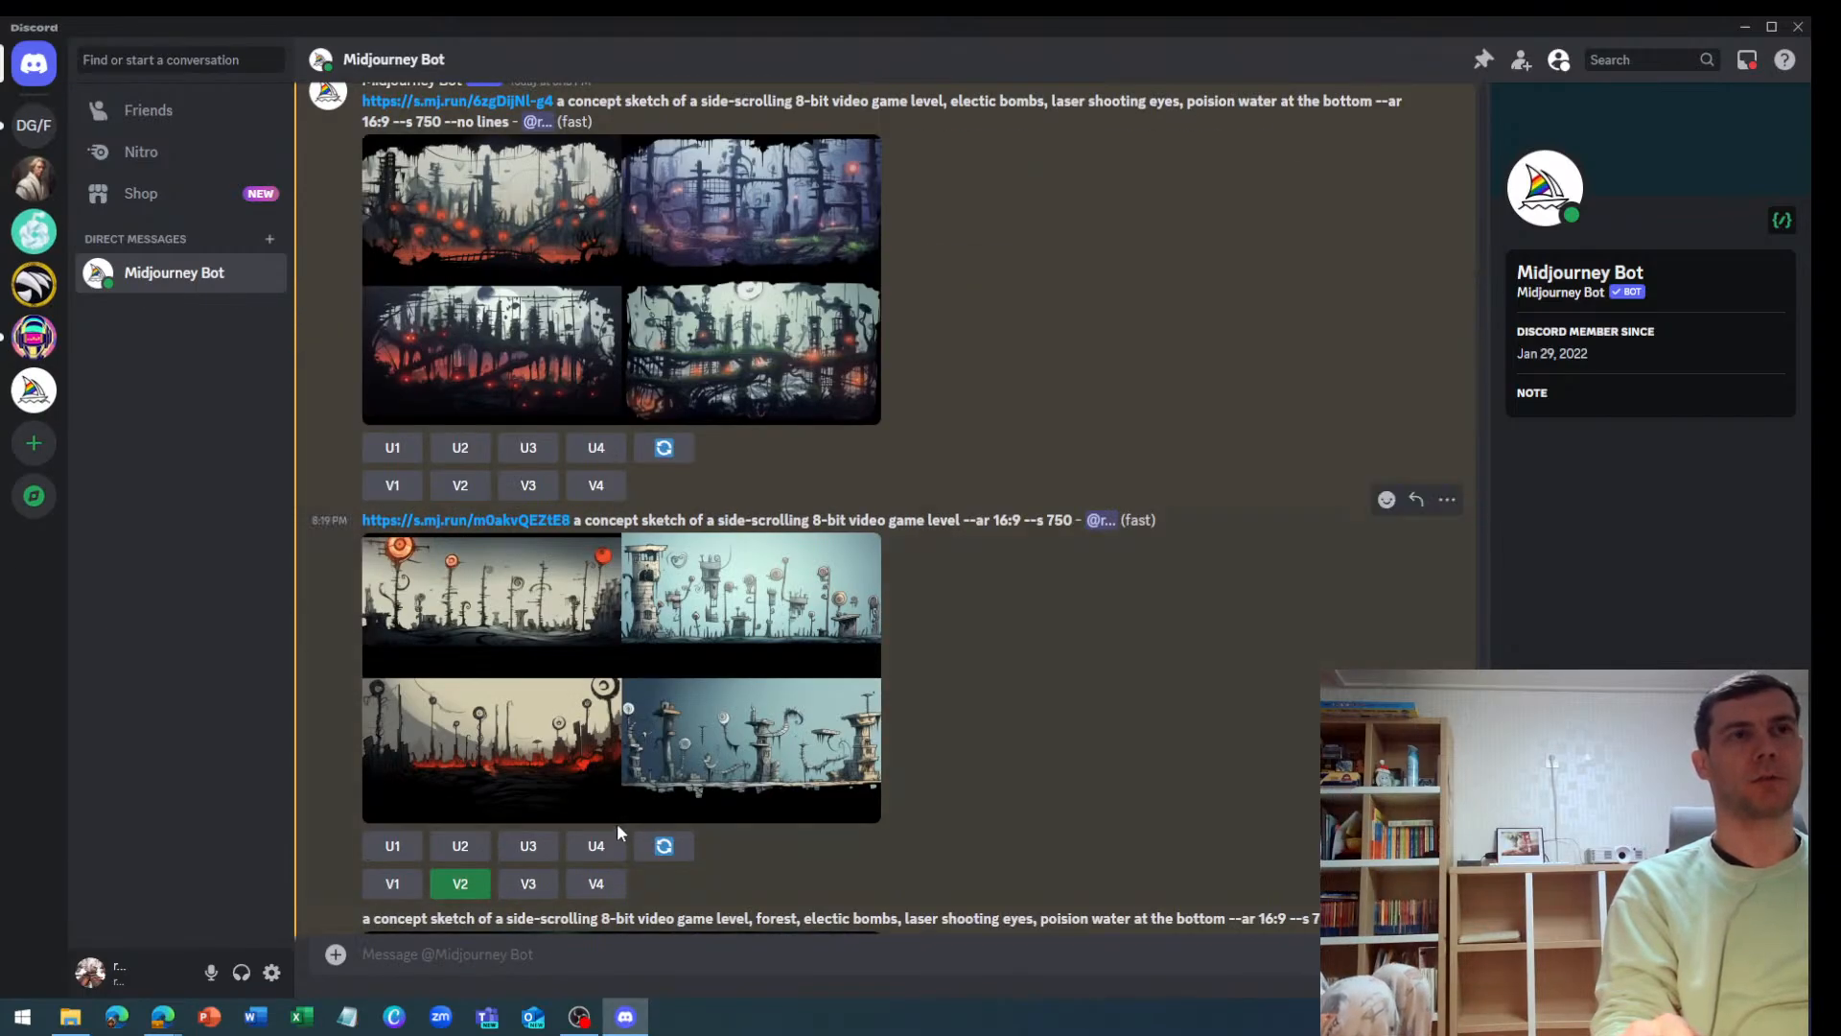
scroll(609, 814, down, 10)
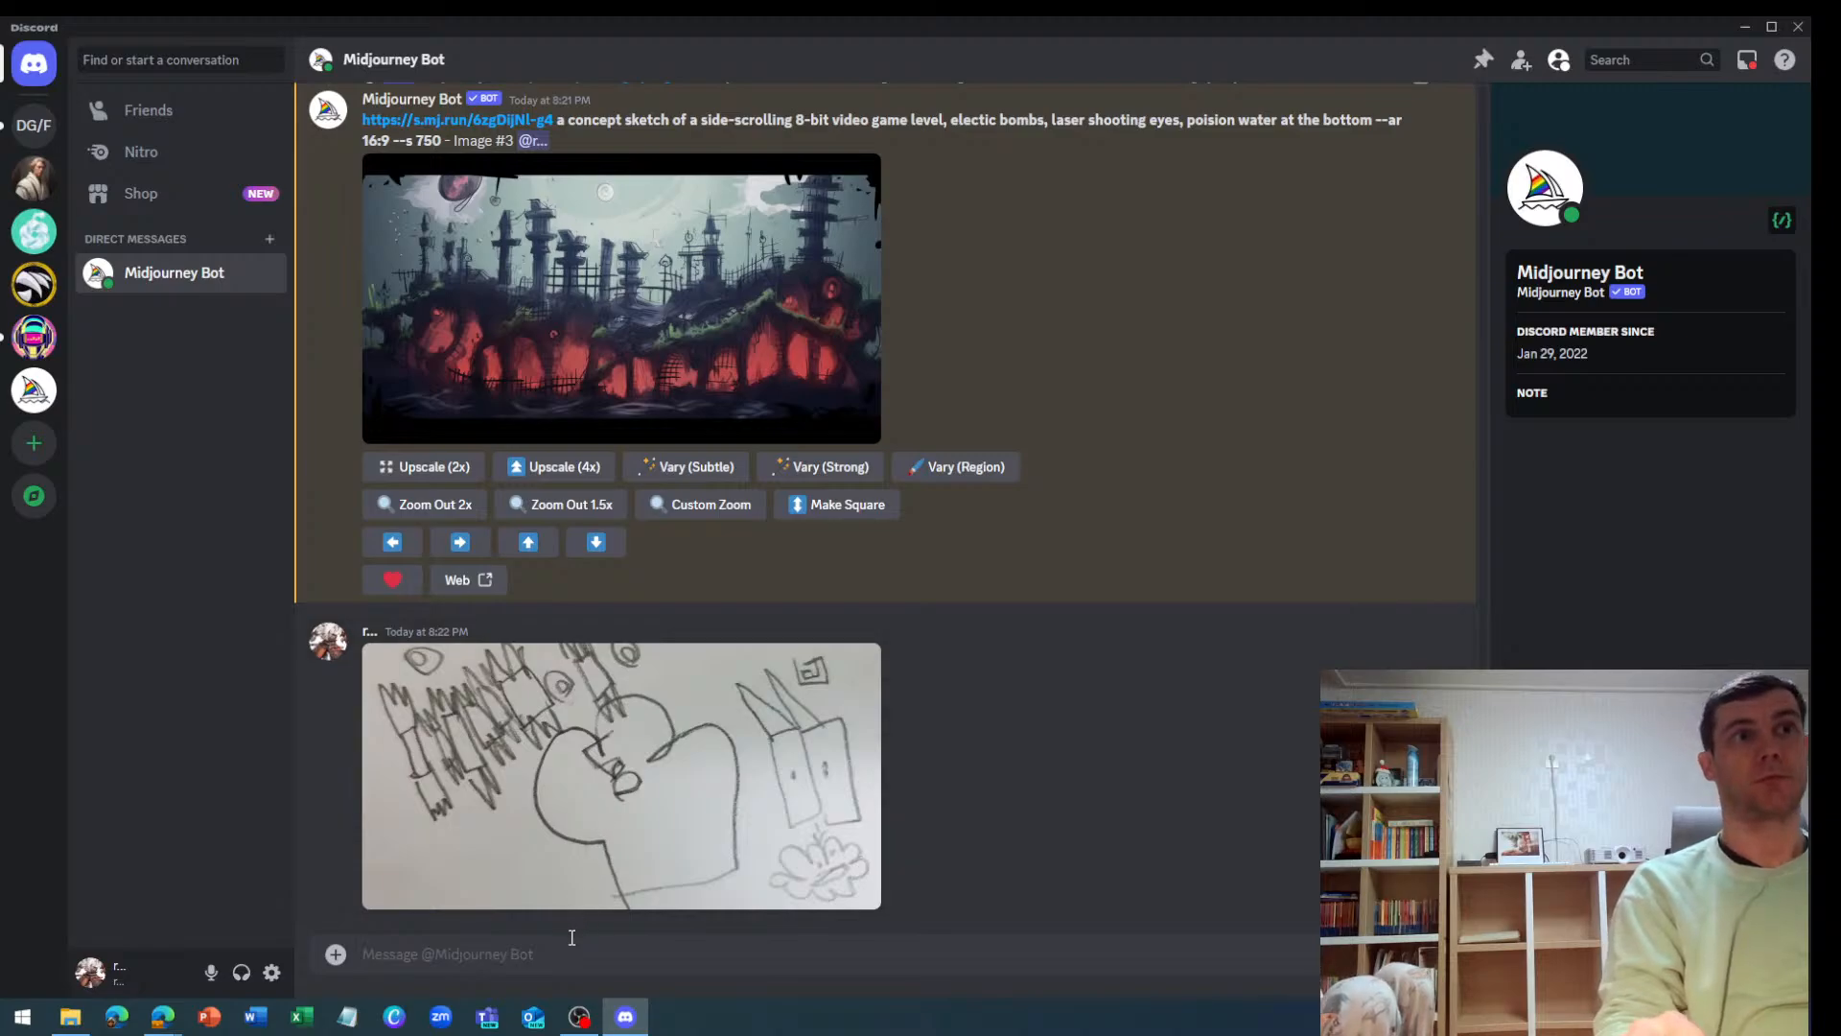
Select the prompt "a concept sketch of a side-scrolling 8-bit video game level --ar 16:9 --s 750" above the upscaled teal platform level
scroll(706, 774, up, 4)
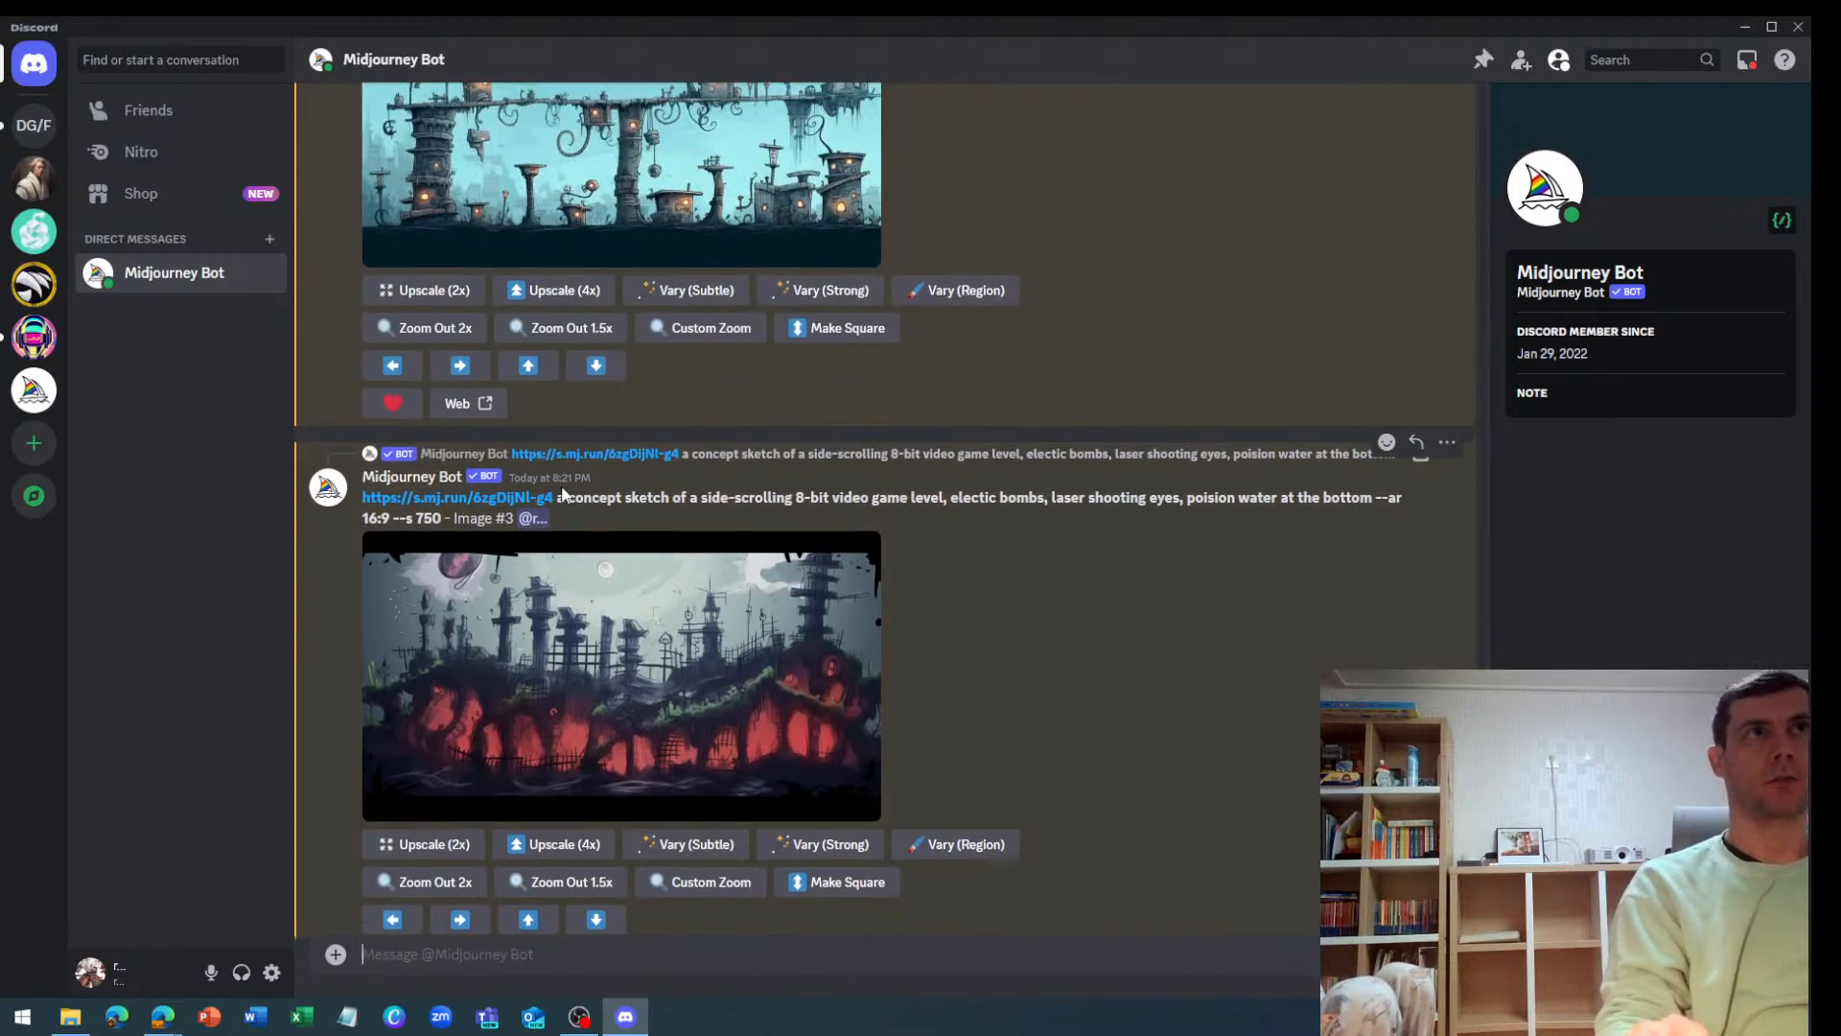
drag(594, 498, 819, 491)
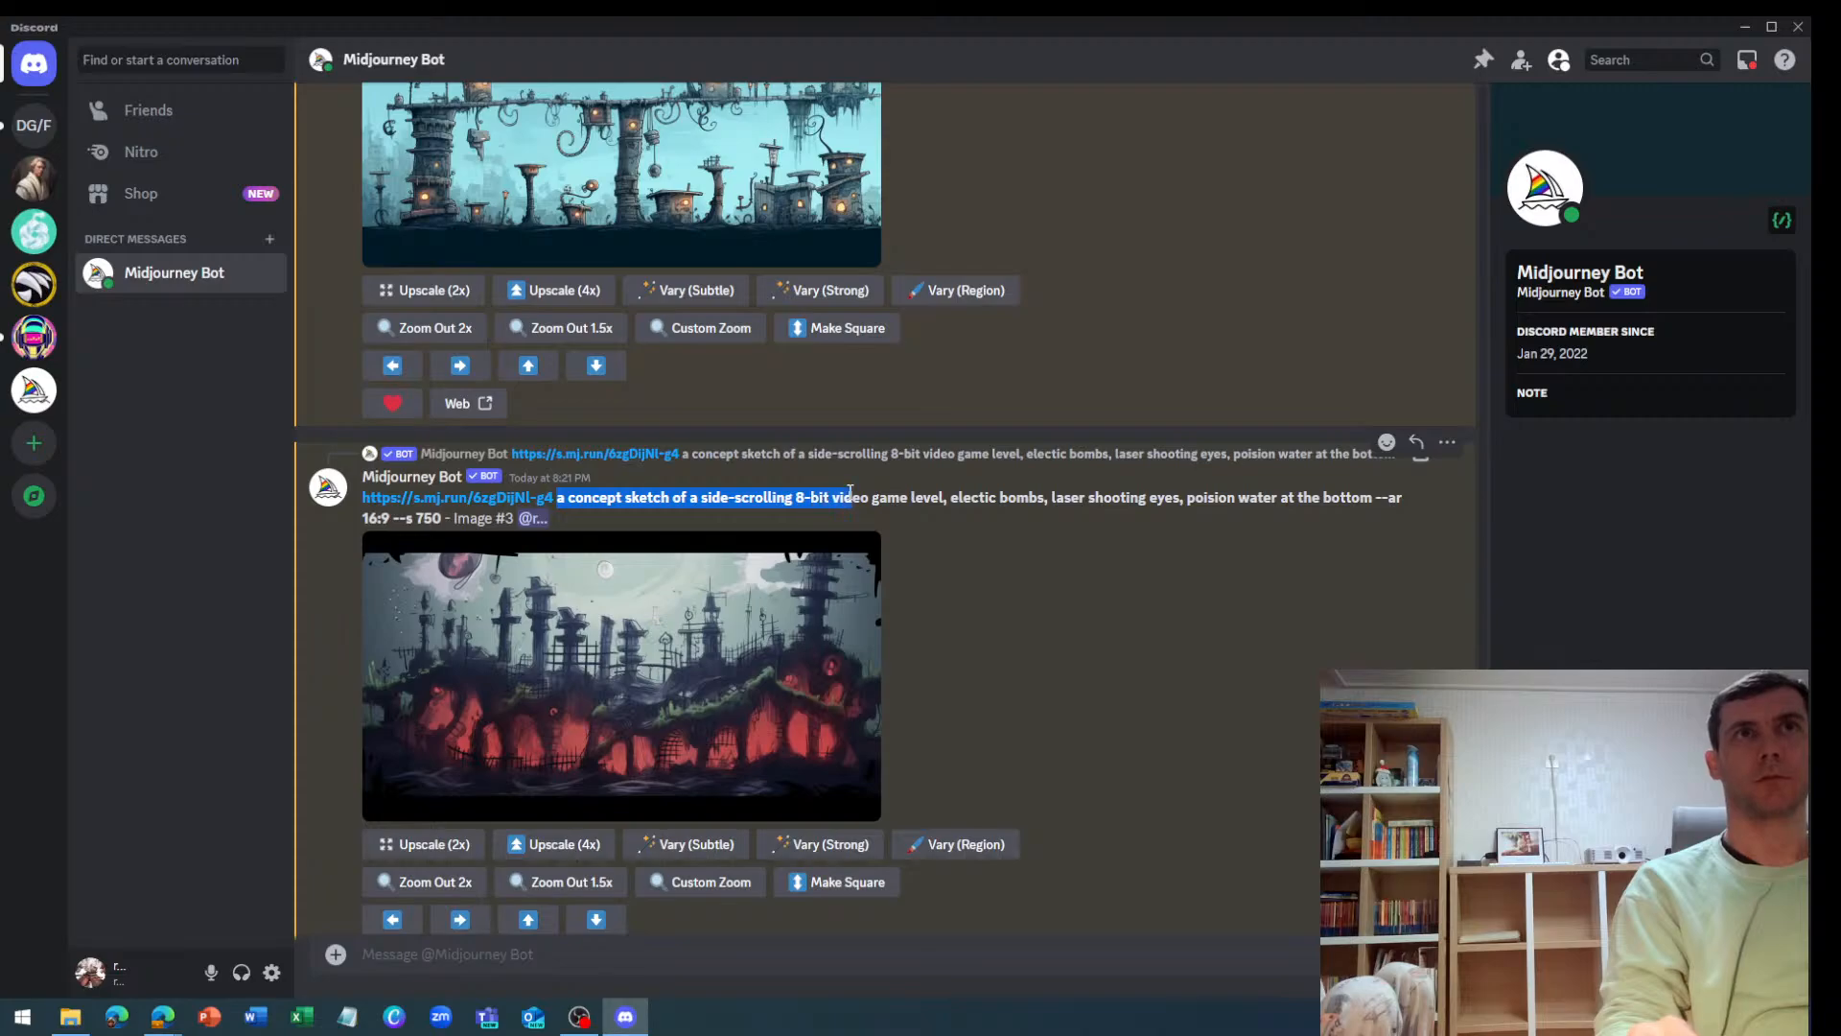
scroll(849, 491, up, 4)
drag(573, 342, 1072, 343)
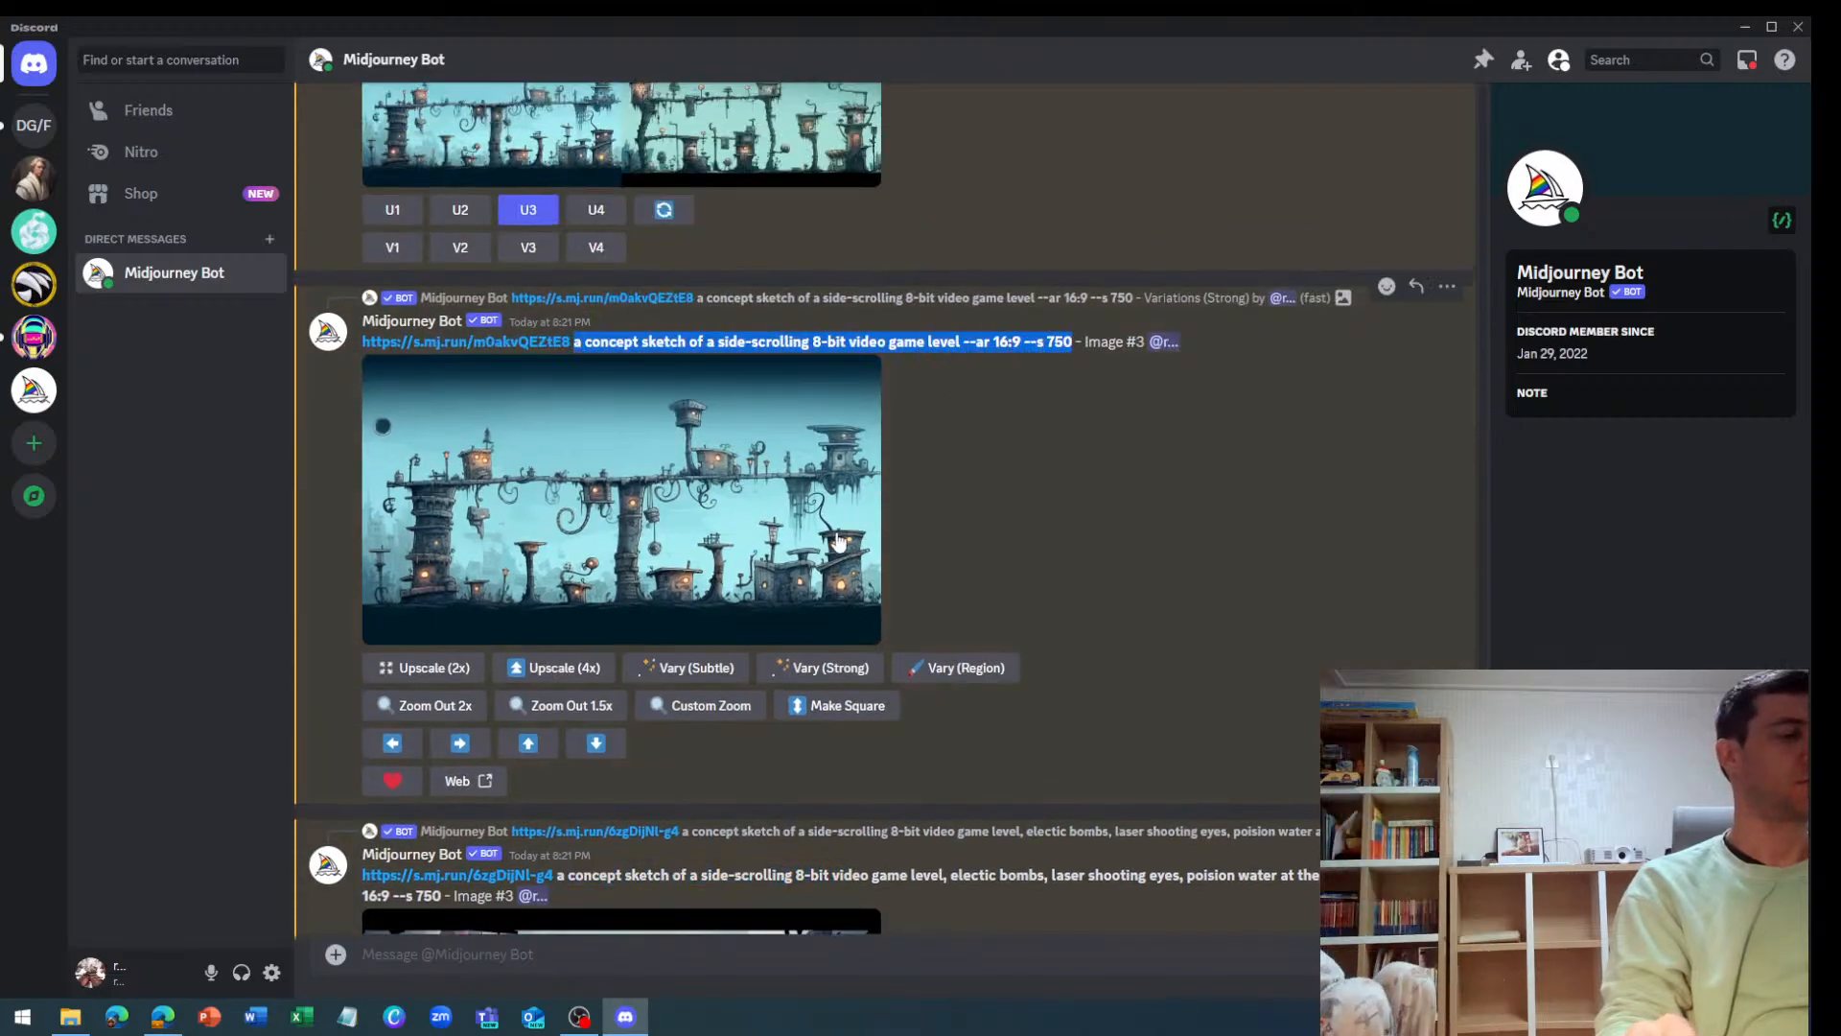
Open the upscaled teal platform level's web page and review the earlier grids and upscaled levels in the conversation
click(469, 782)
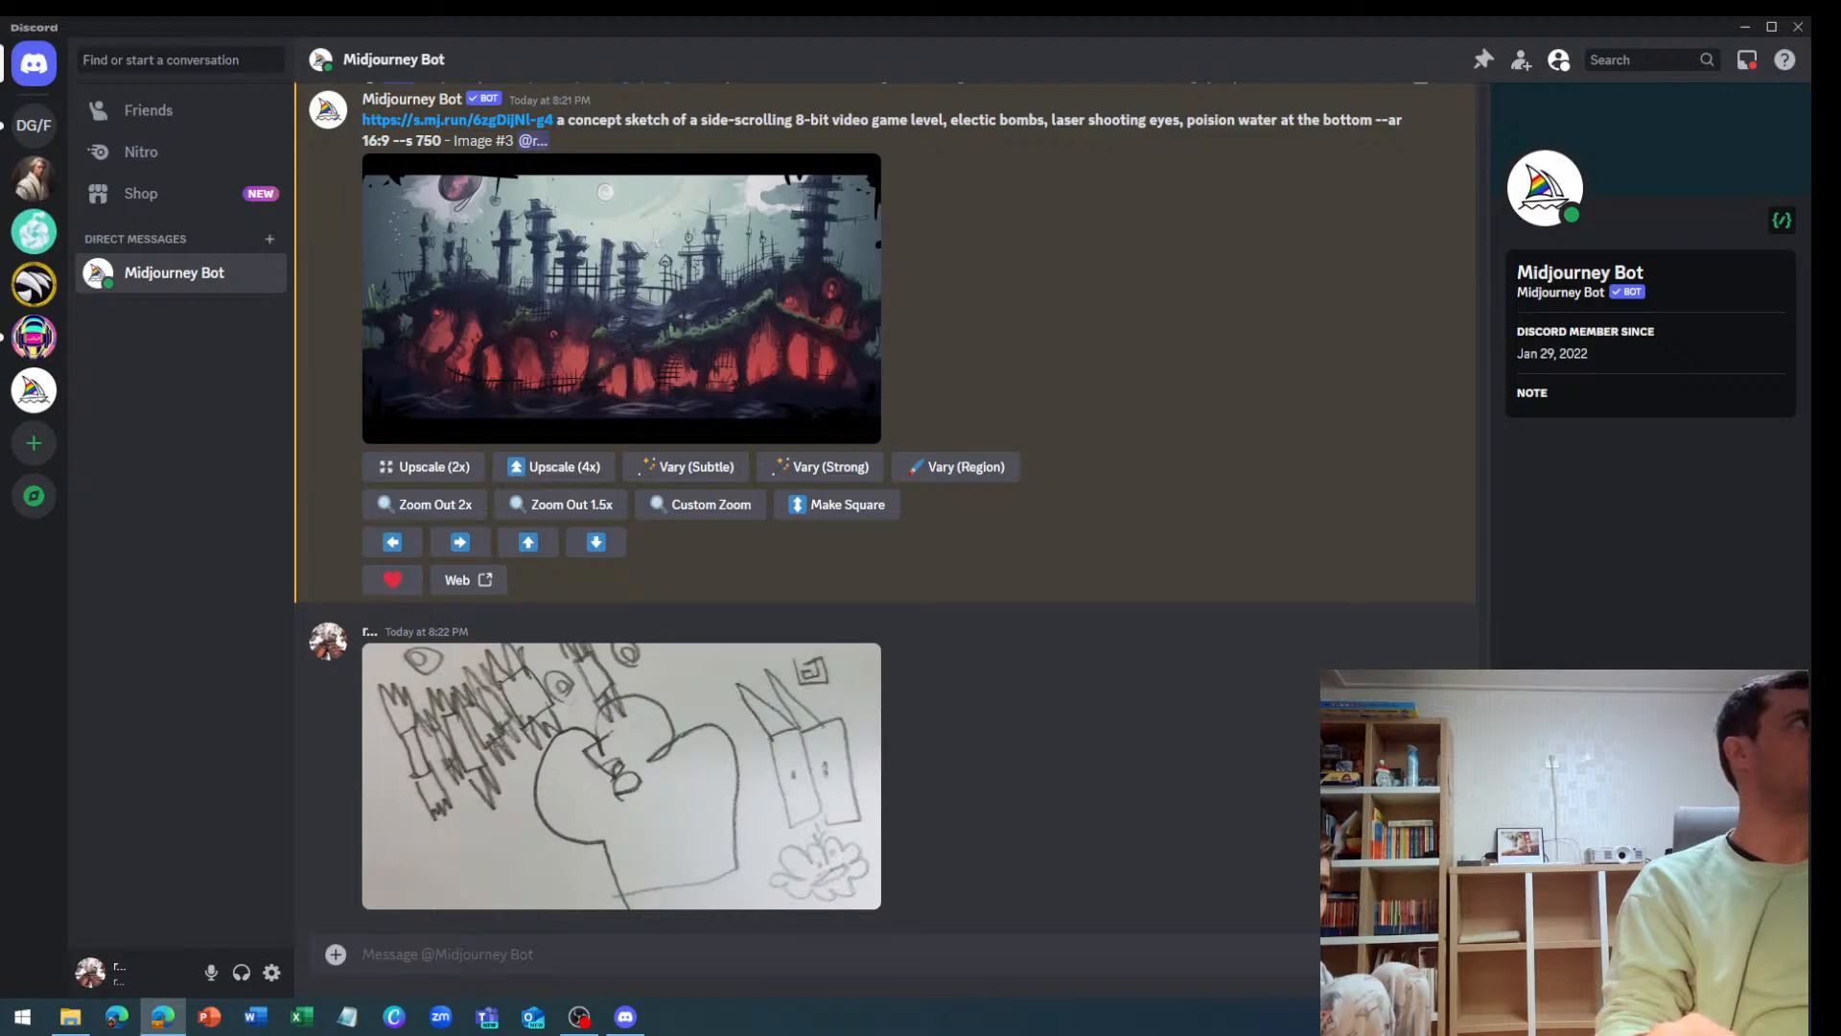
scroll(976, 461, up, 10)
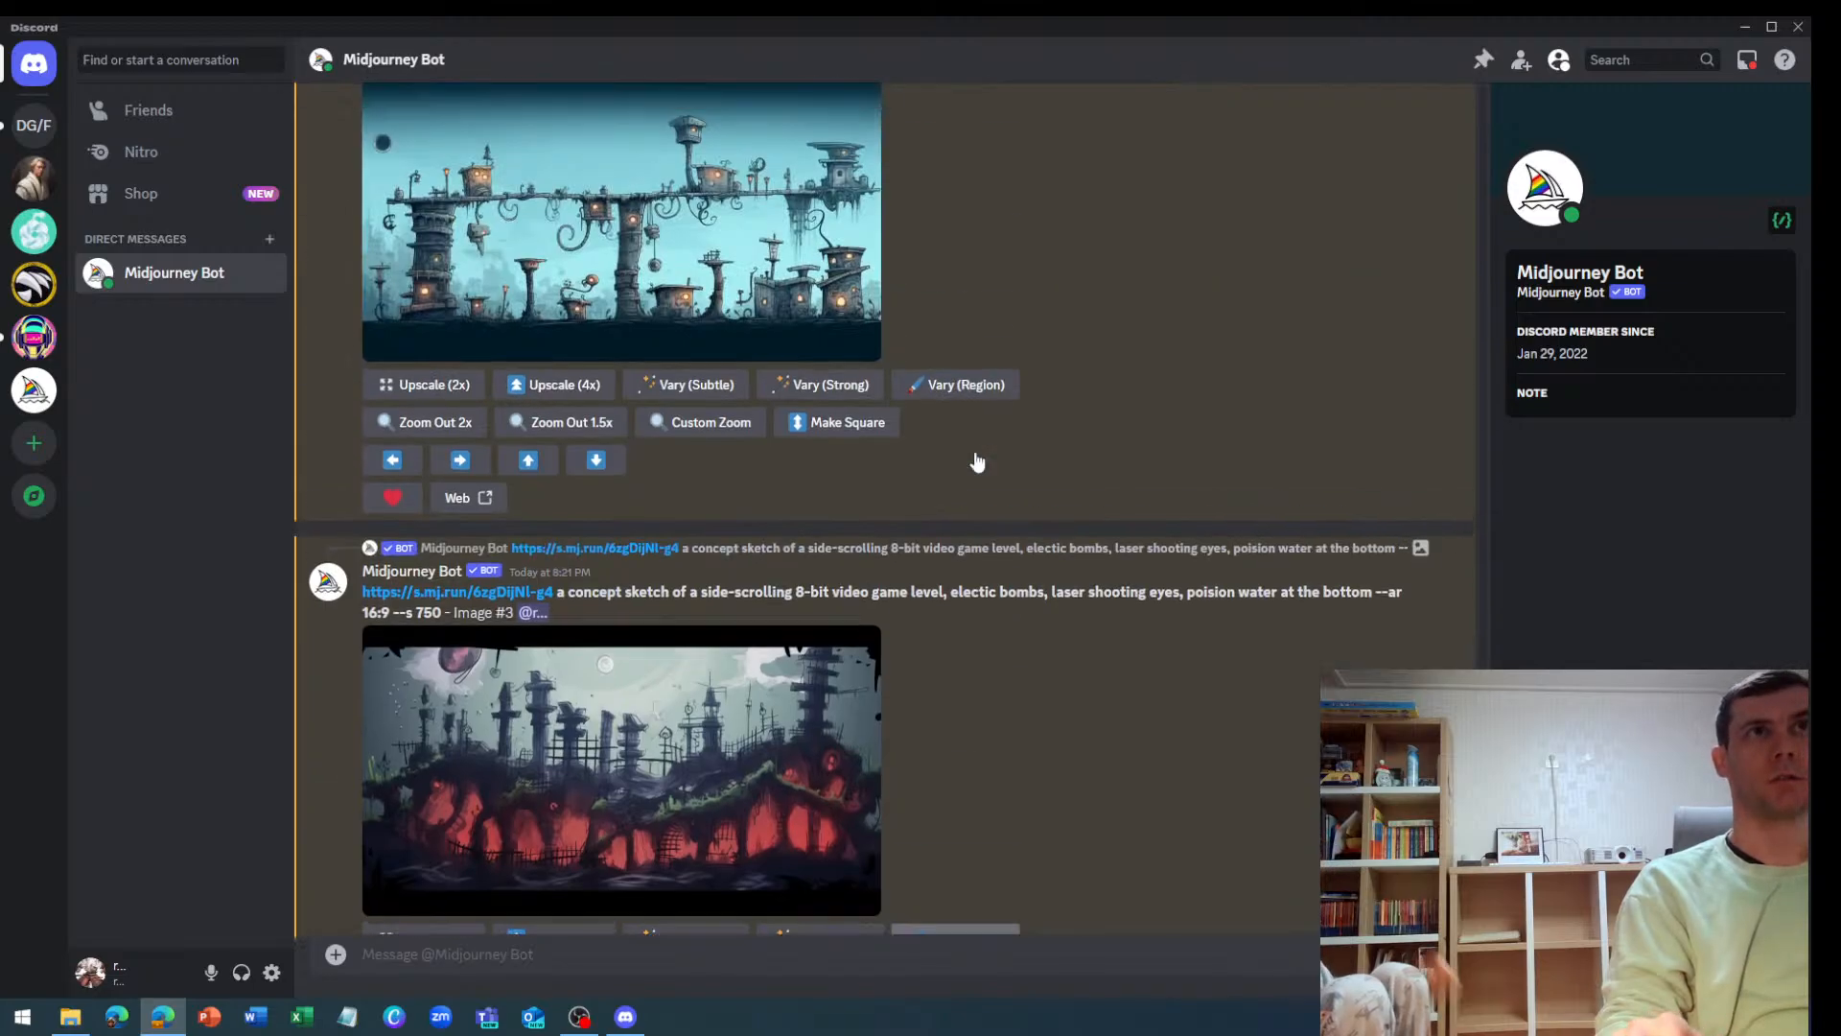
scroll(976, 461, up, 15)
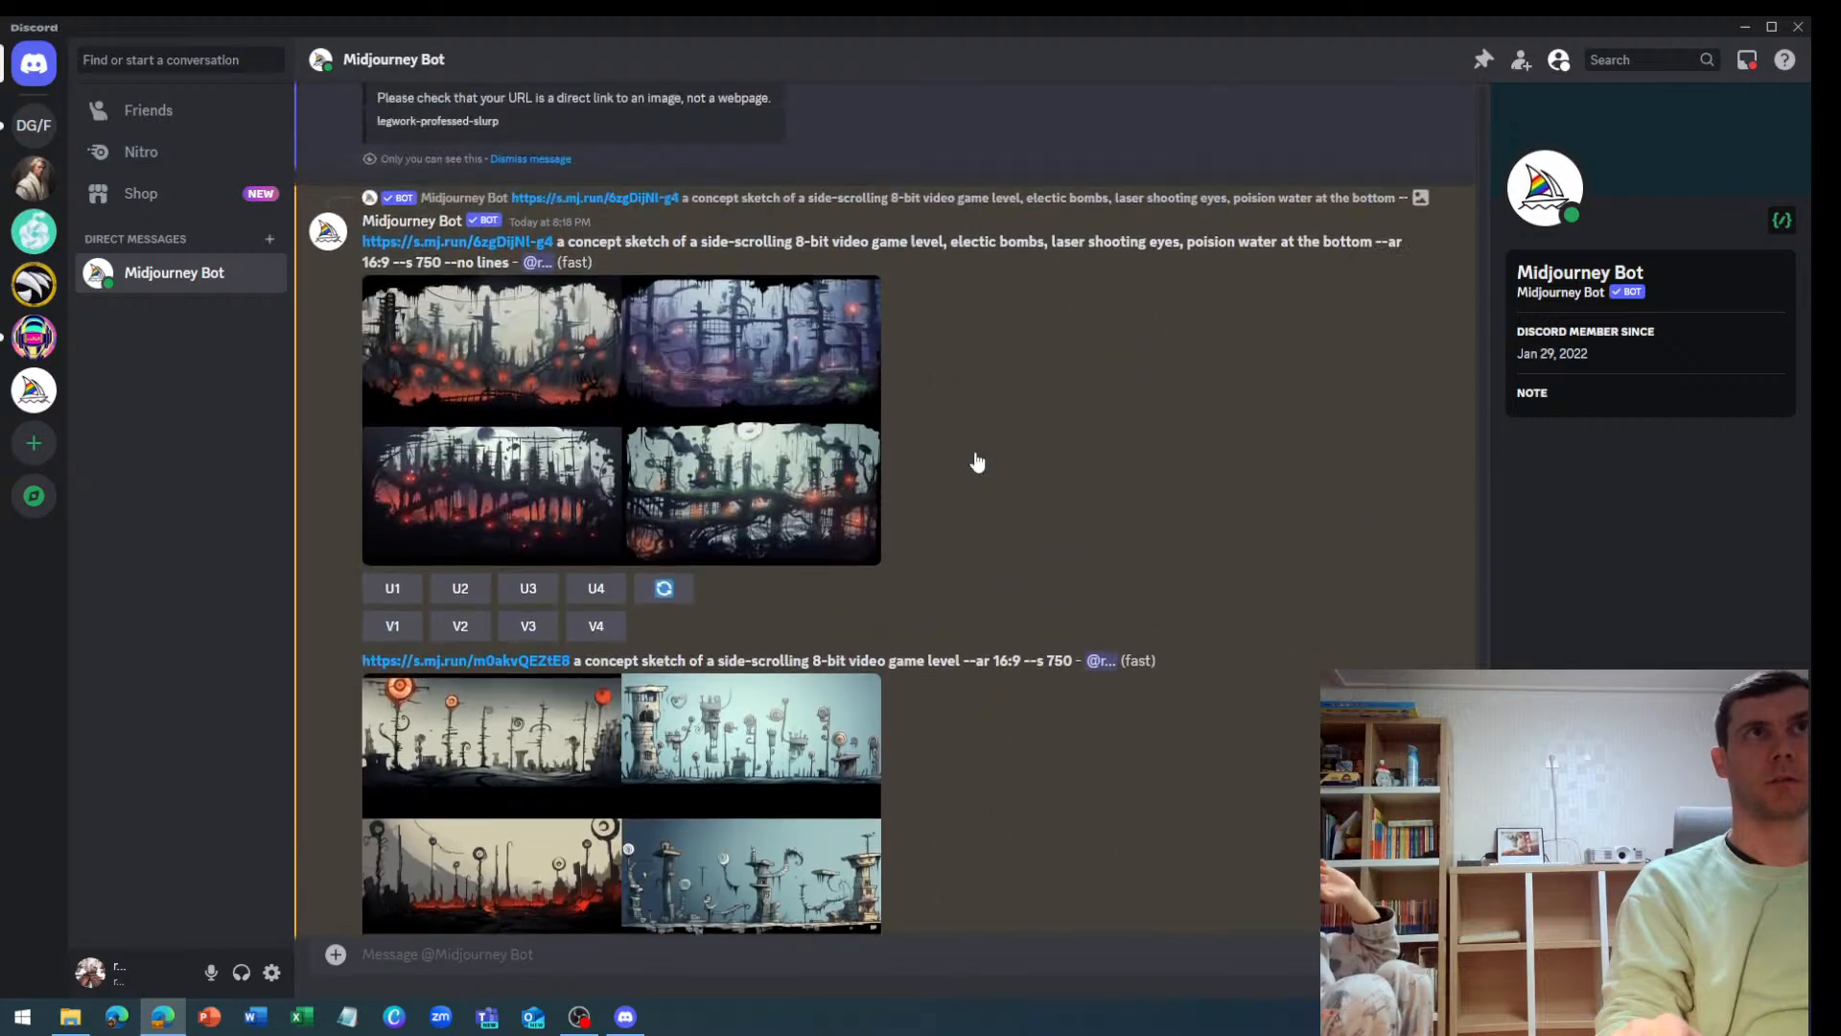
scroll(976, 461, up, 3)
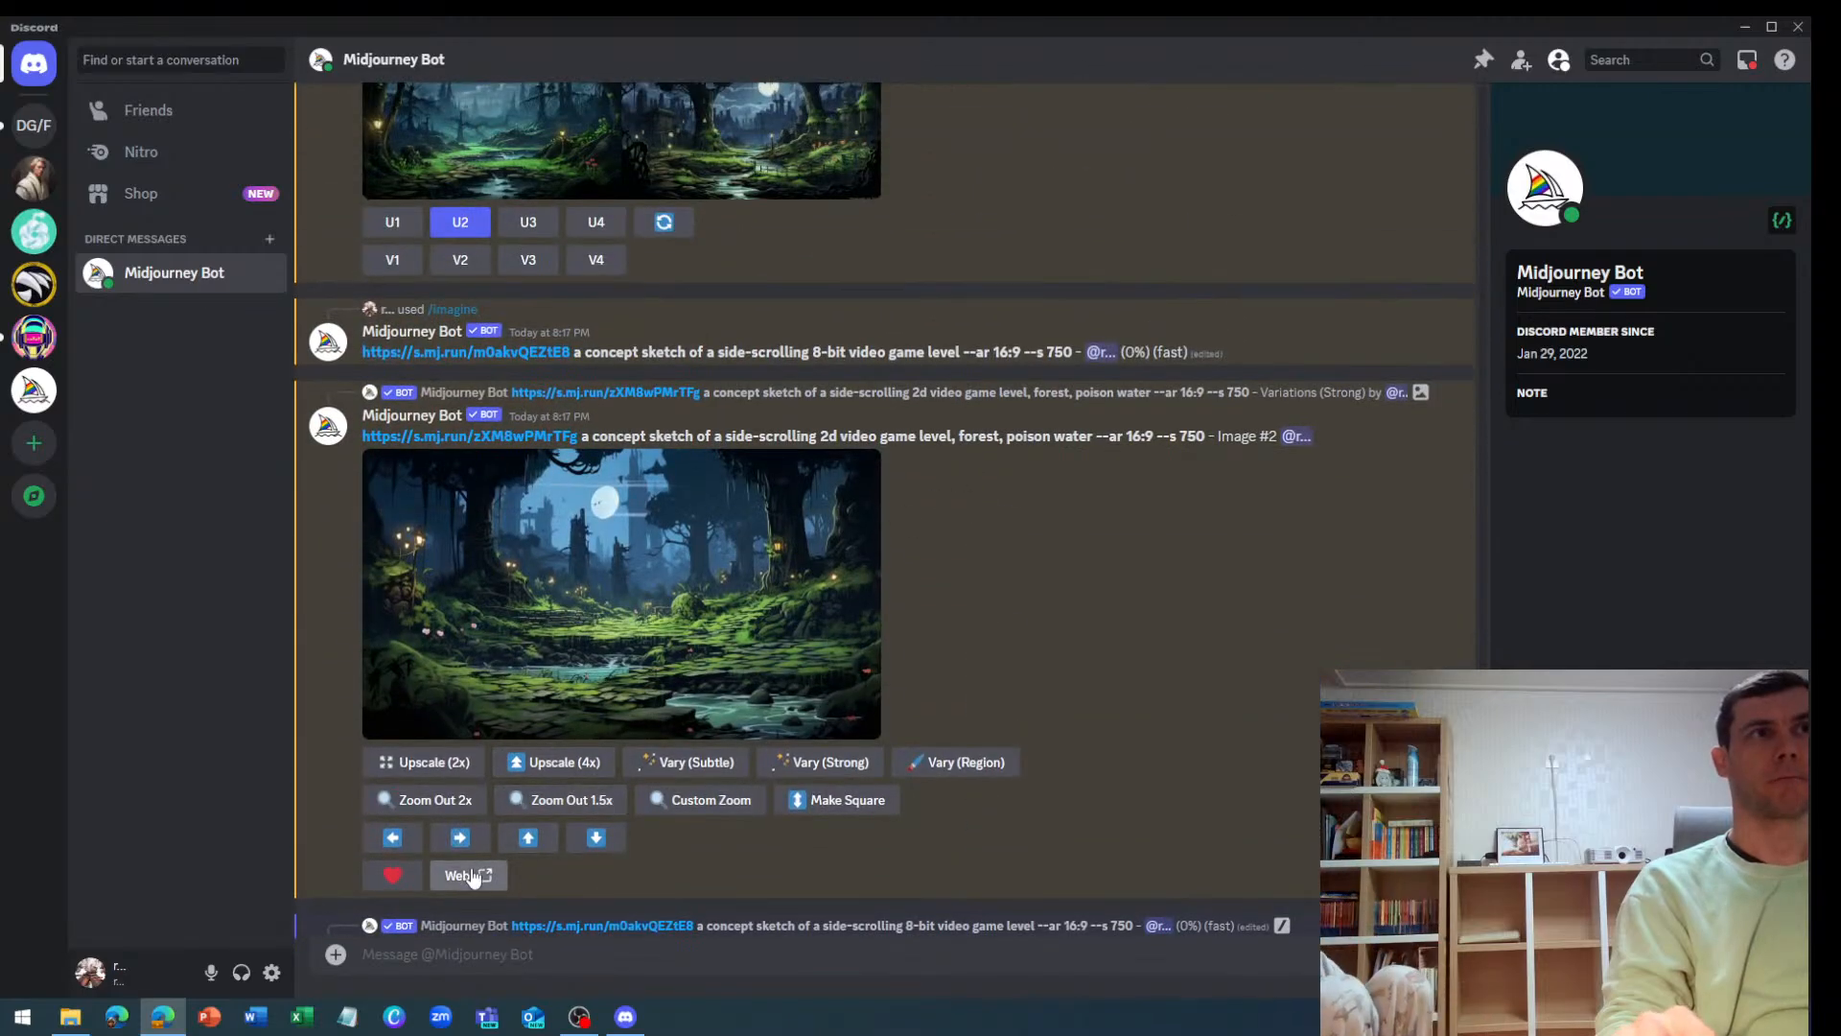
scroll(891, 705, down, 15)
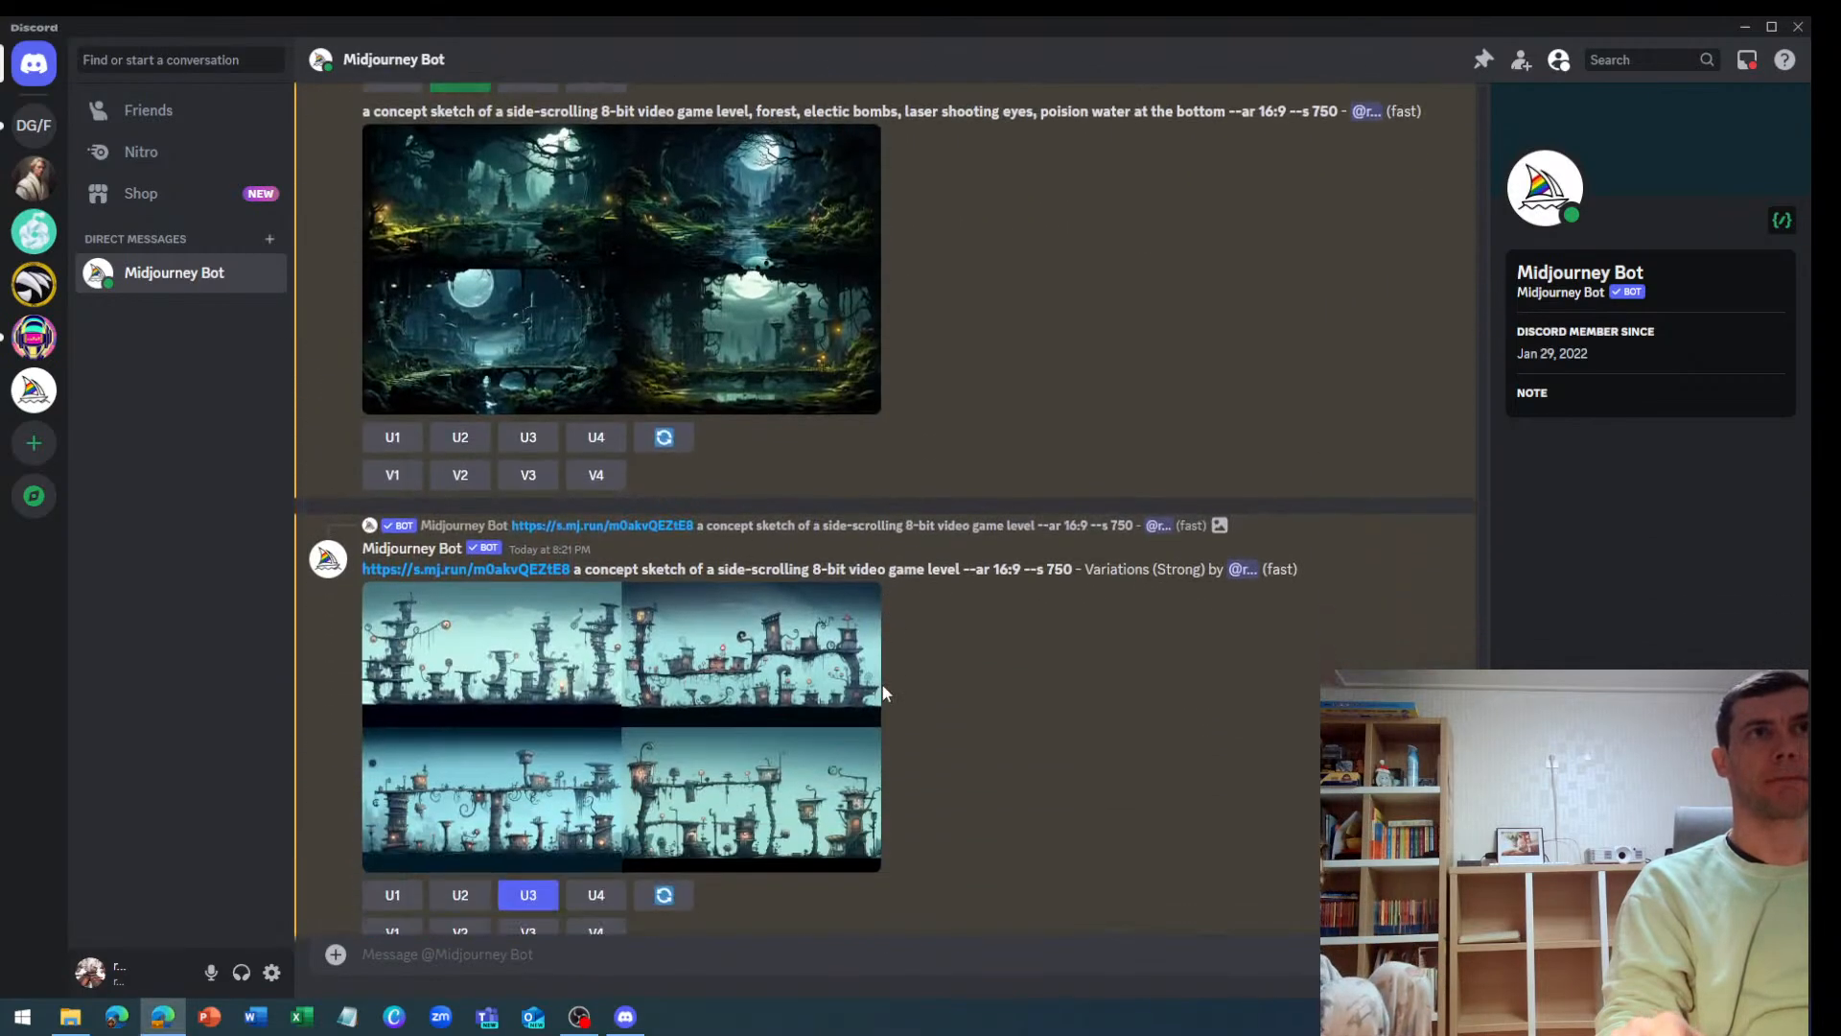
scroll(518, 559, down, 7)
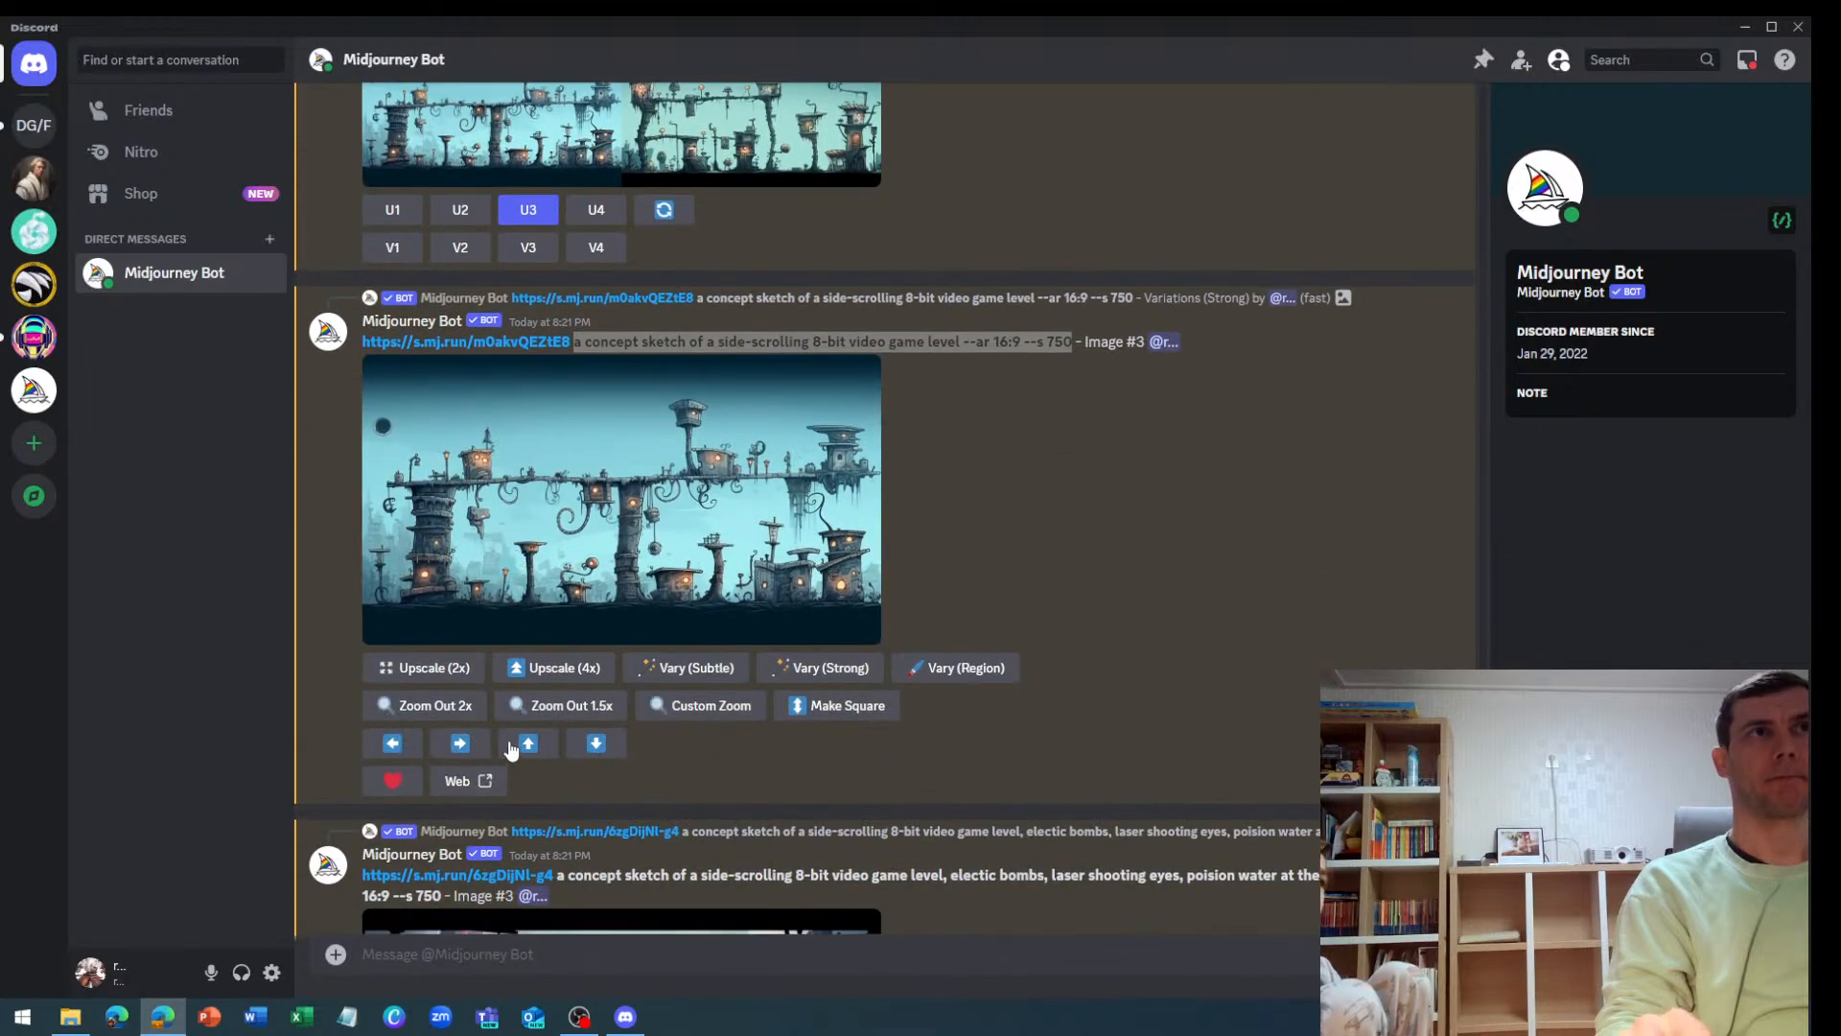
scroll(510, 750, down, 8)
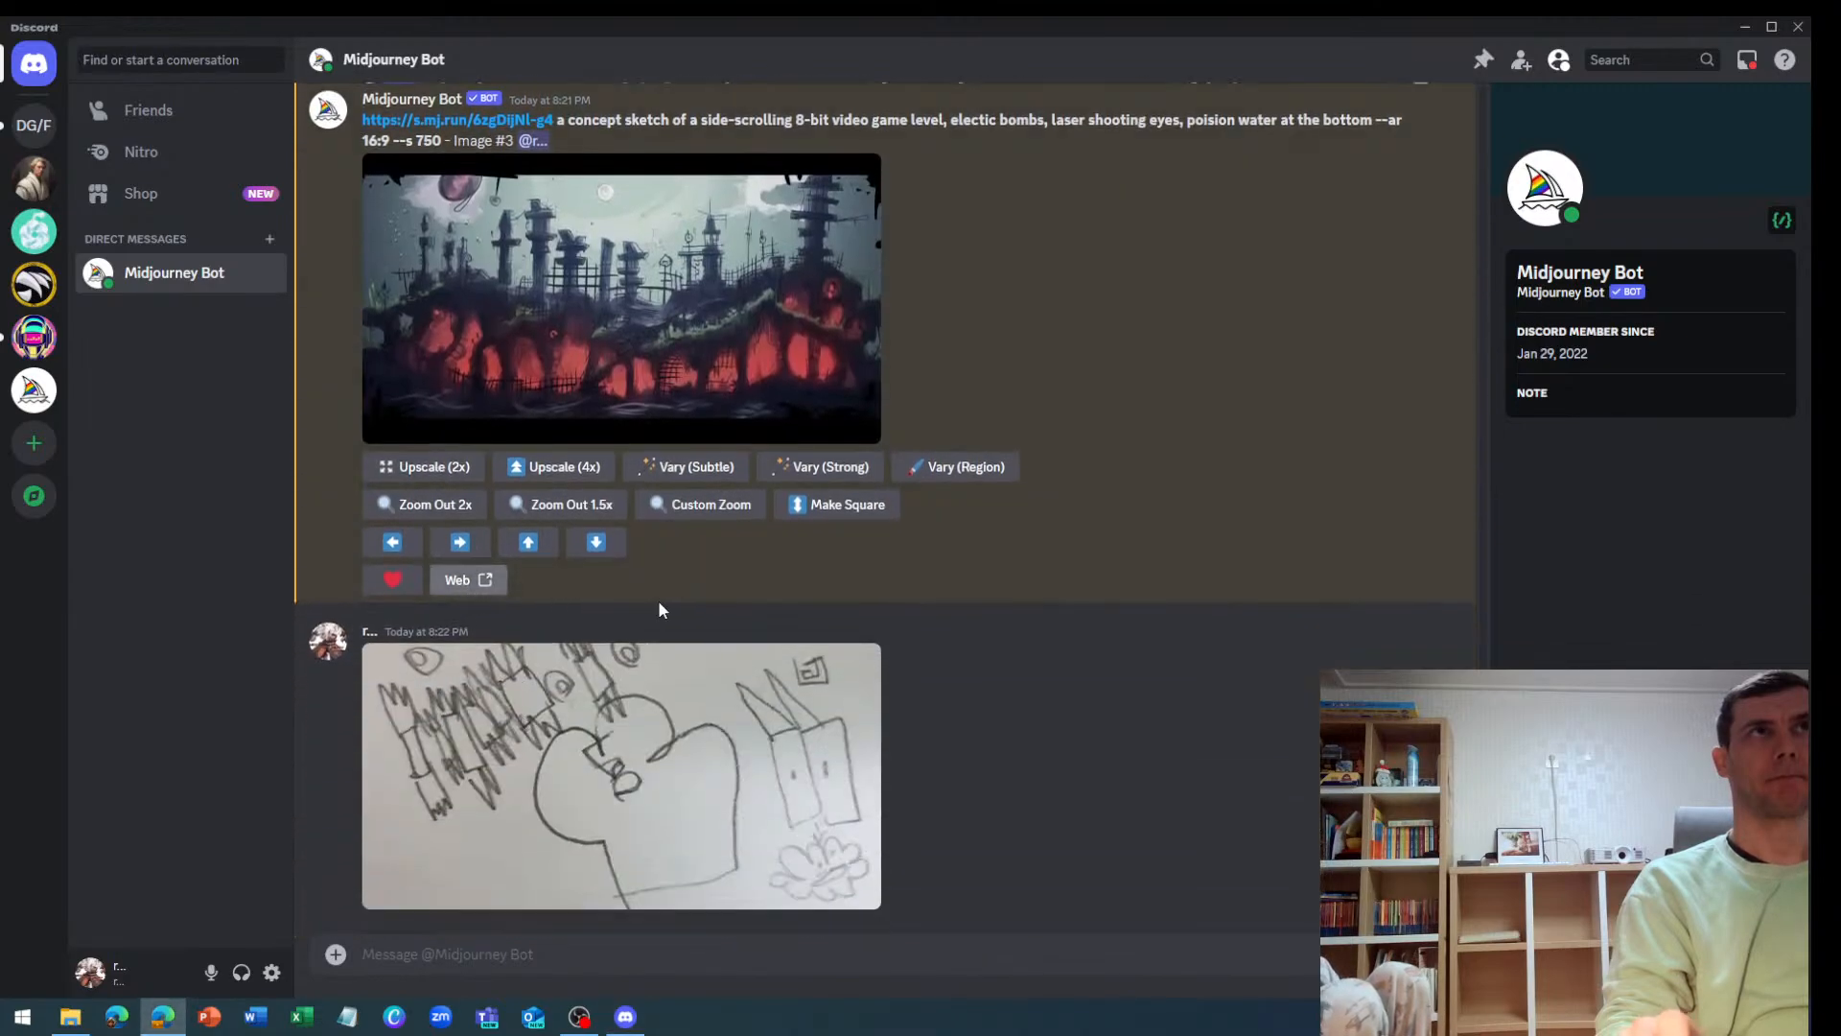
scroll(671, 599, up, 5)
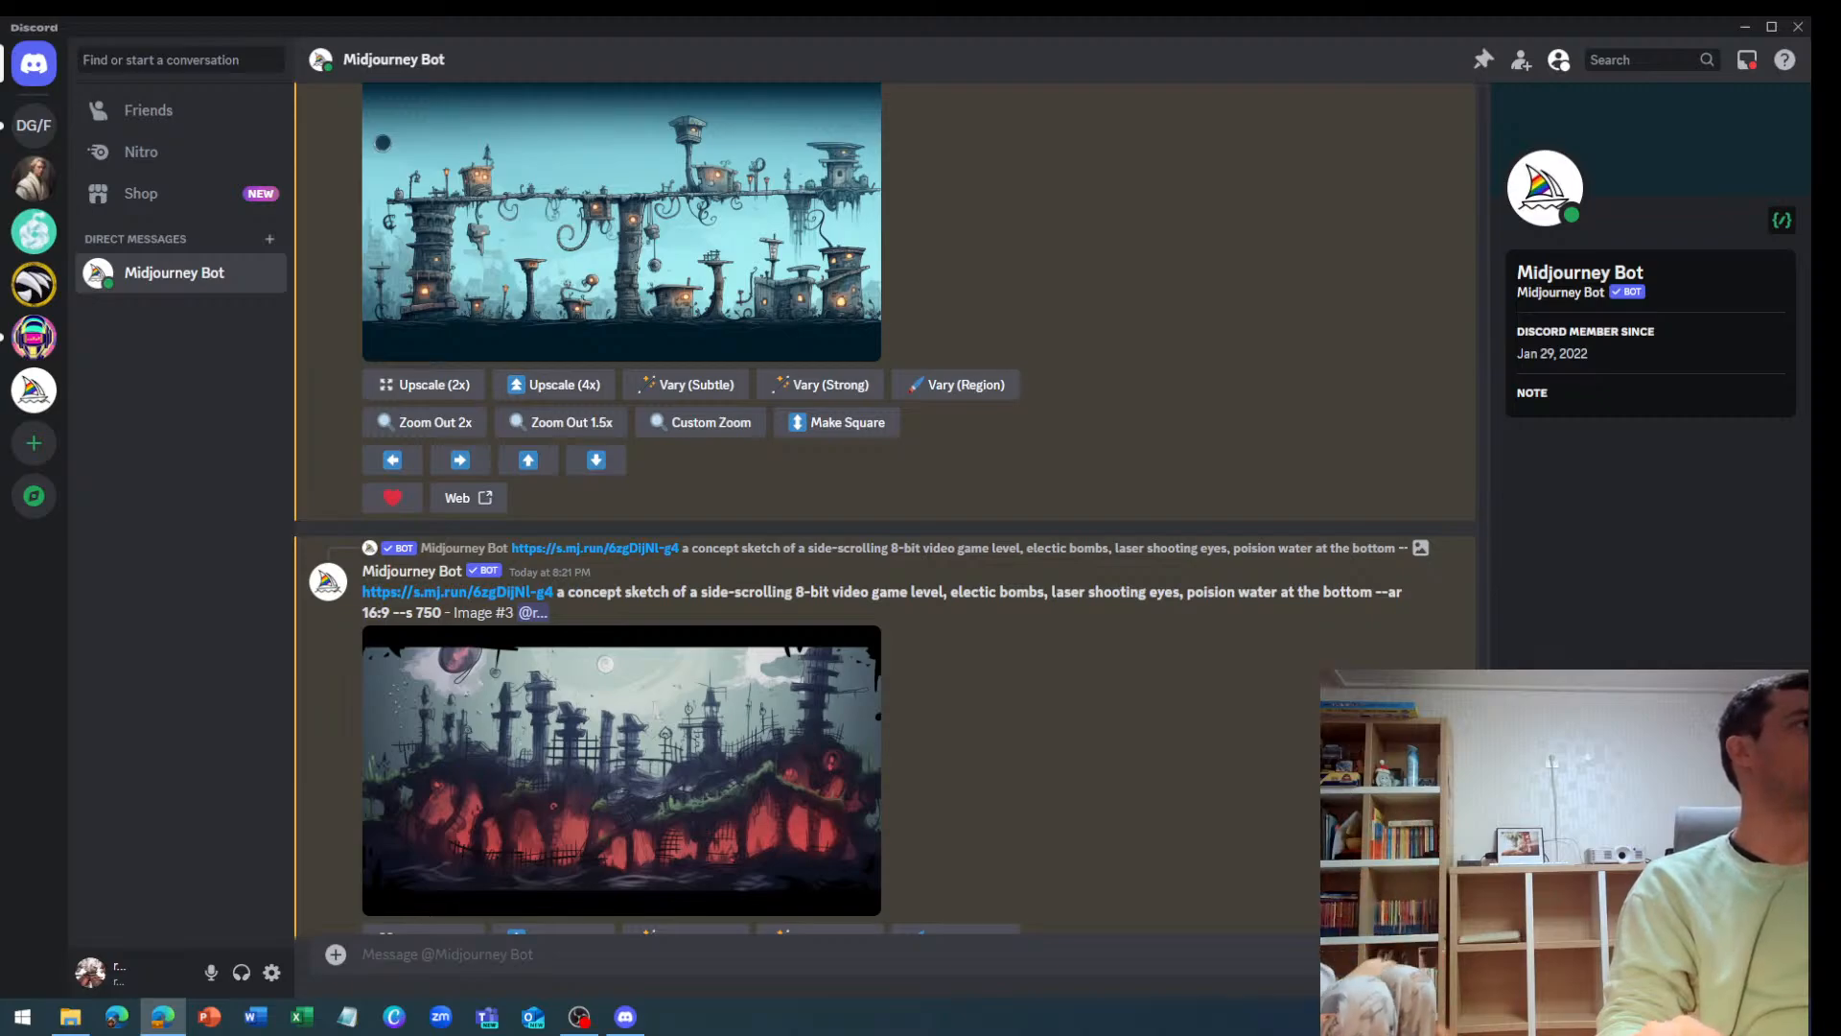
Switch to the web browser and search Bing for "larry's torpedocastle", replacing the misheard voice query "larry vito castle"
drag(2, 197, 978, 17)
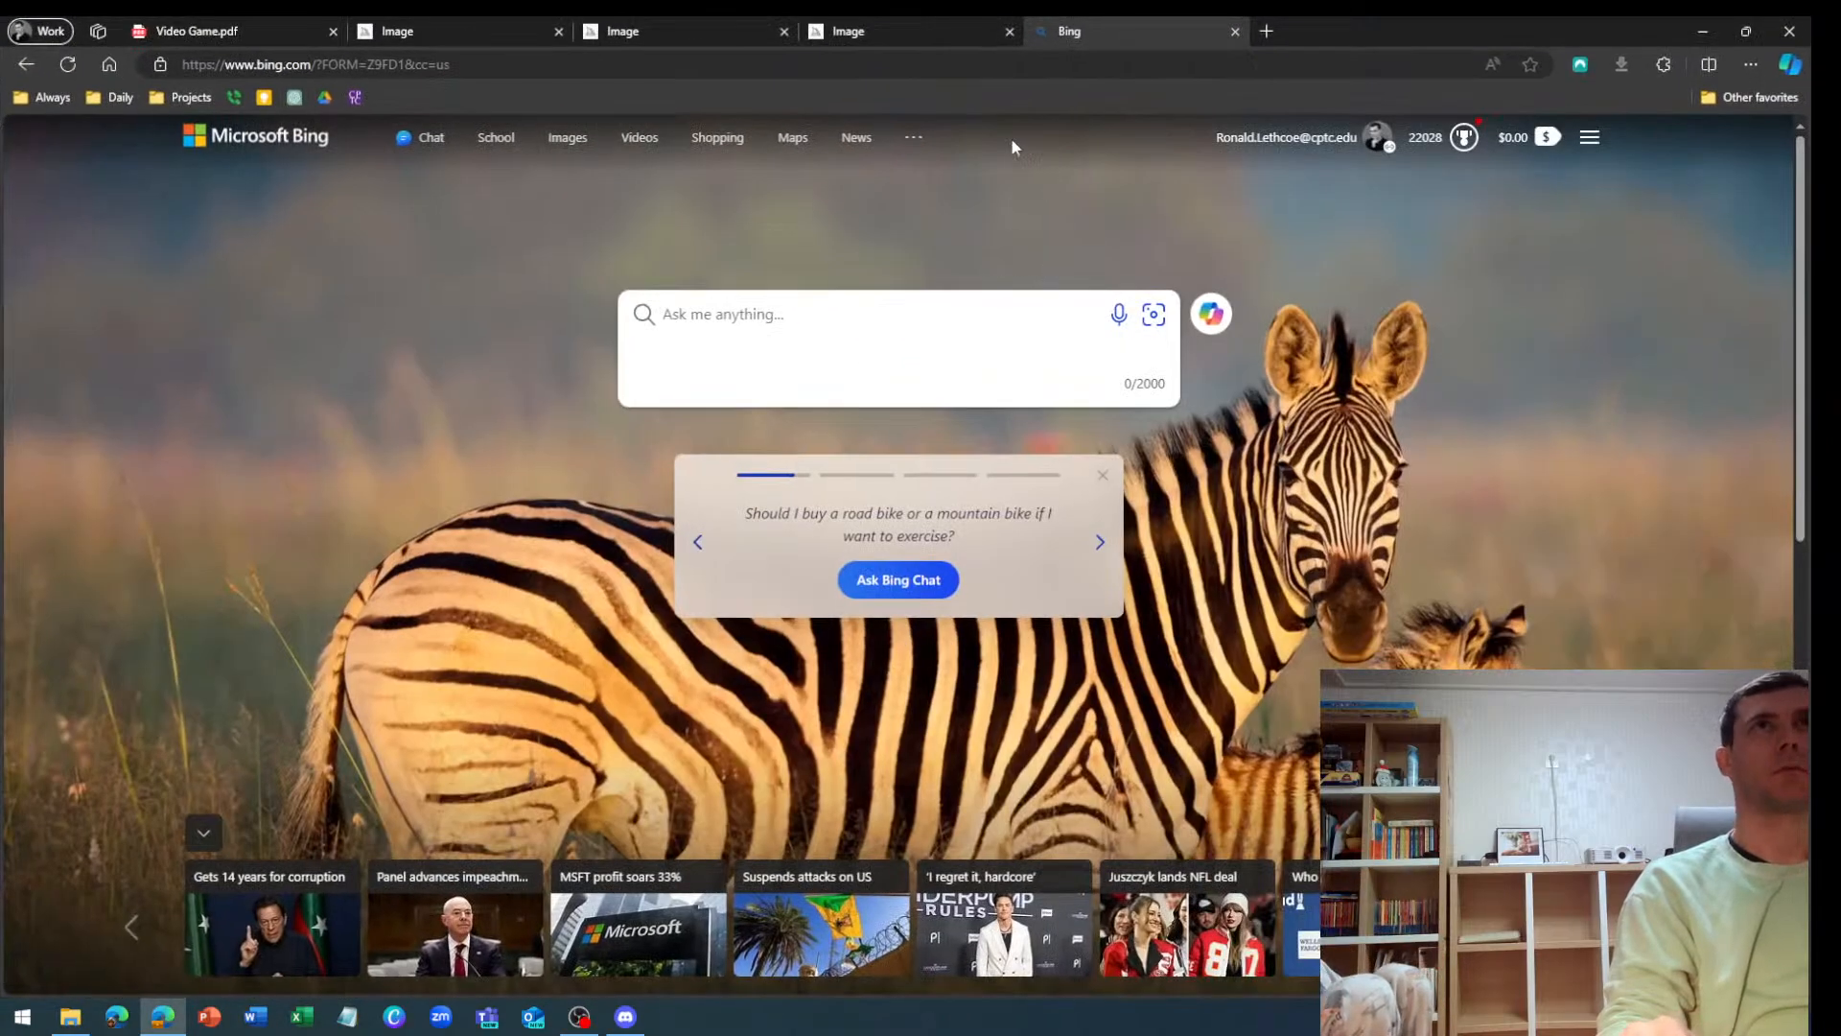
click(1119, 316)
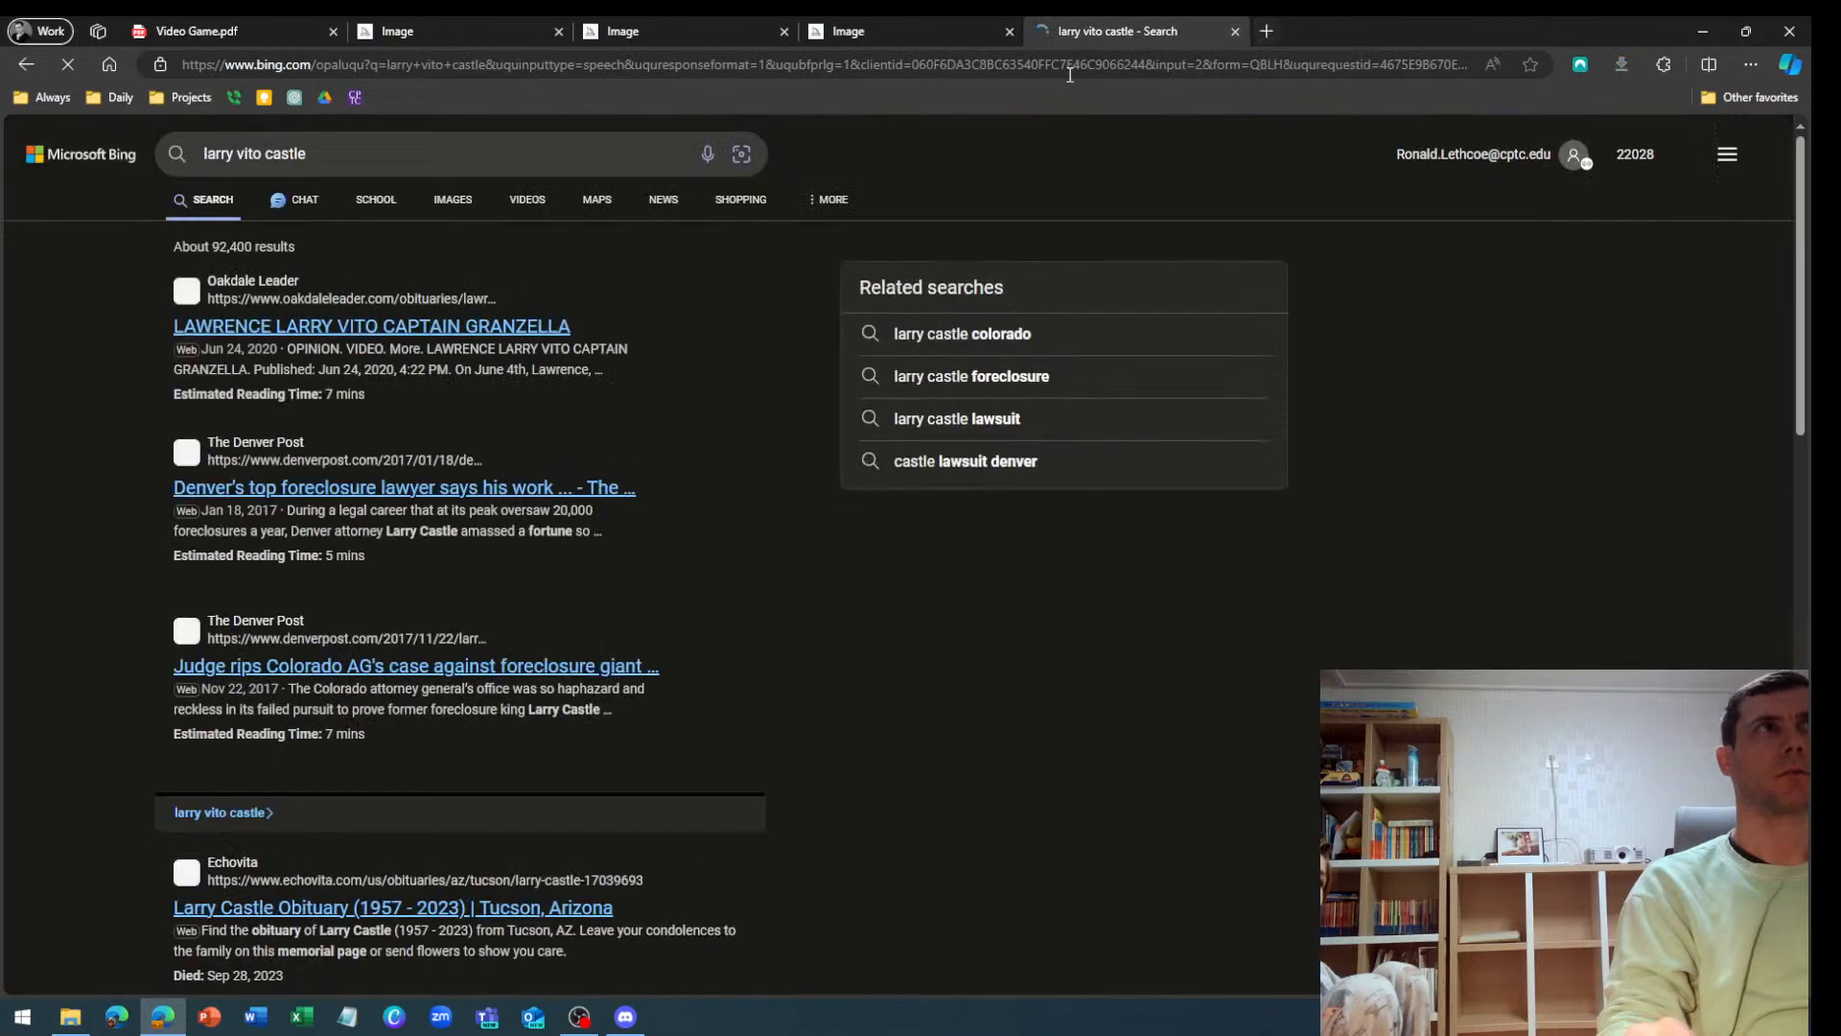
double_click(249, 153)
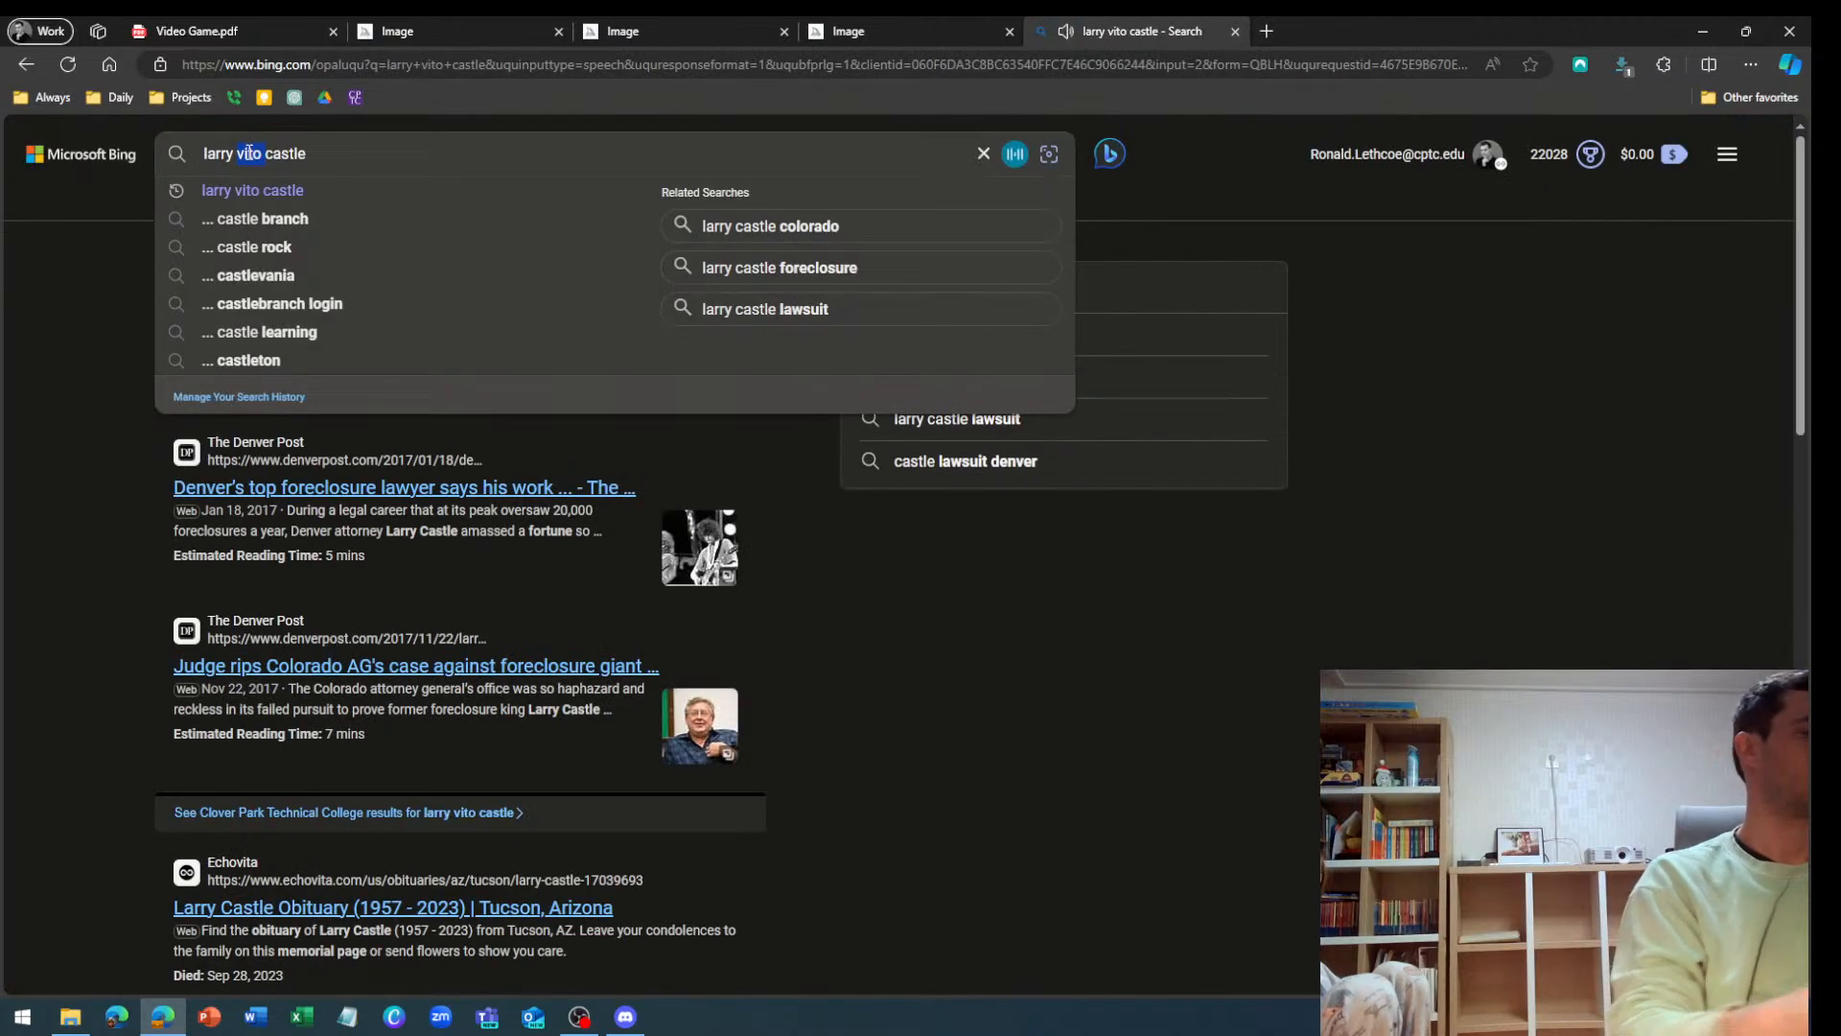
key(BackSpace)
key(BackSpace)
text('s tor)
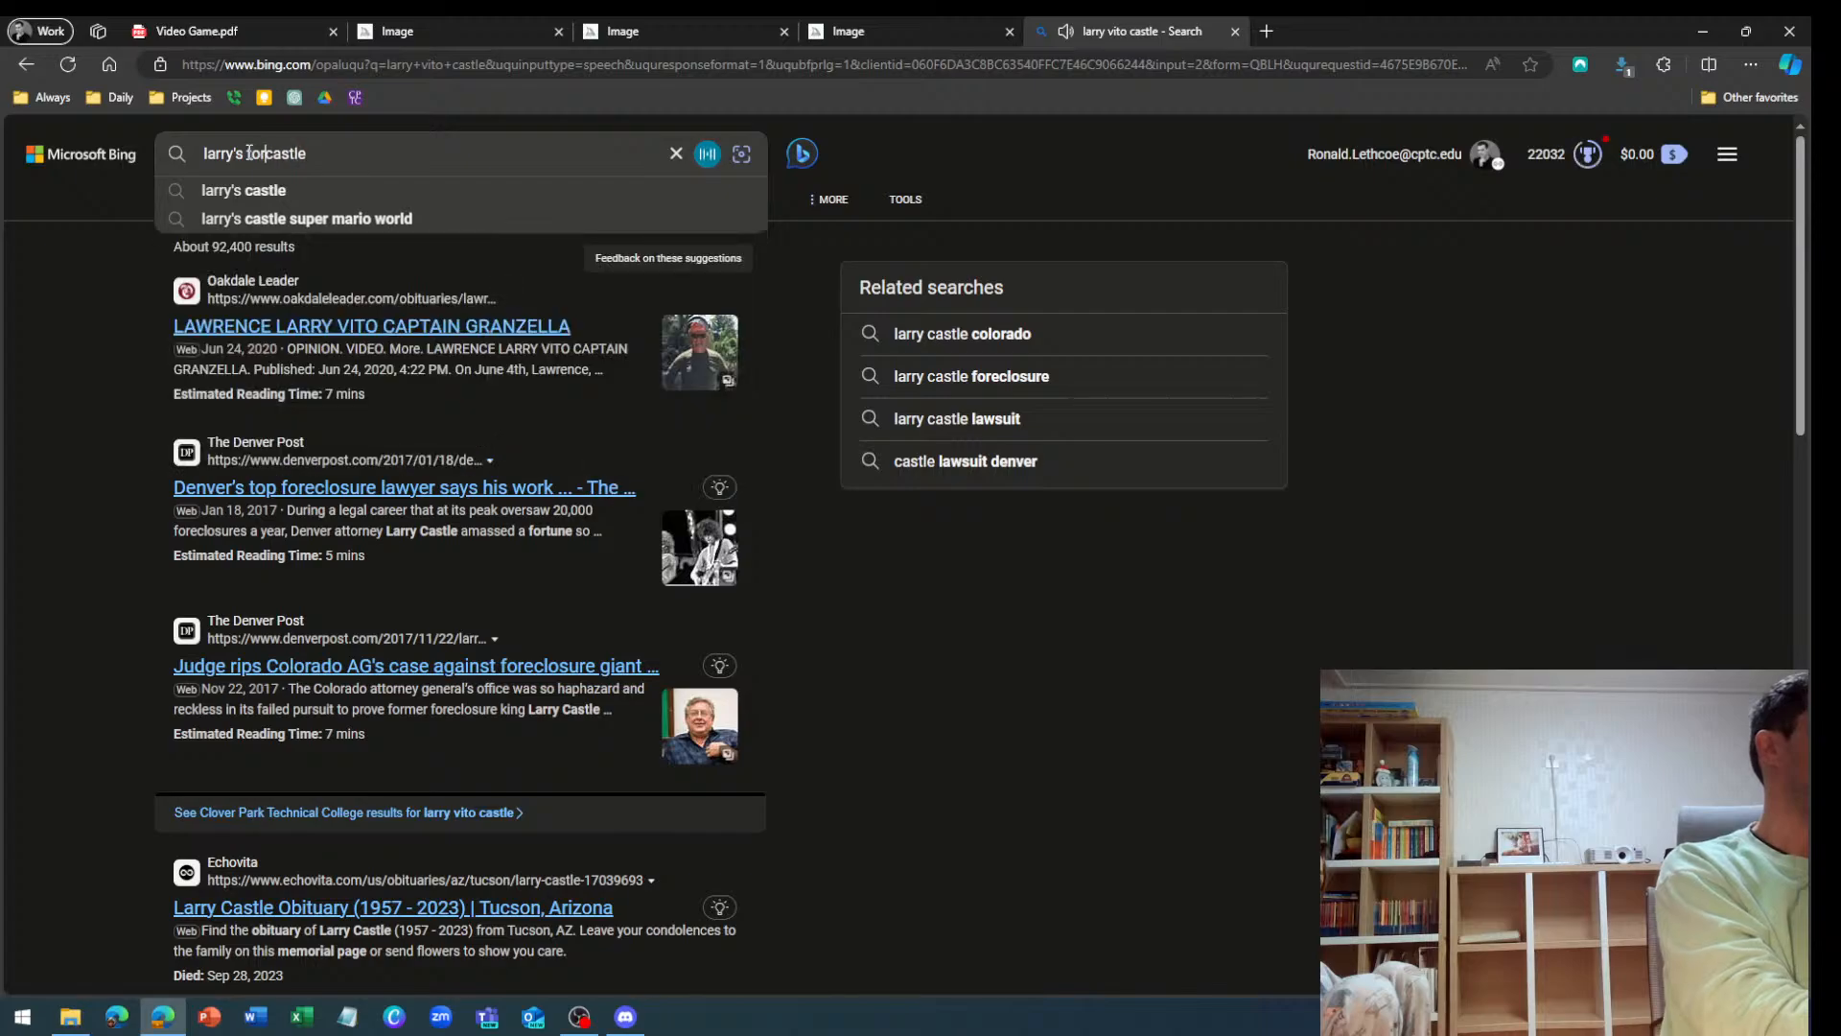
text(pedo)
key(Return)
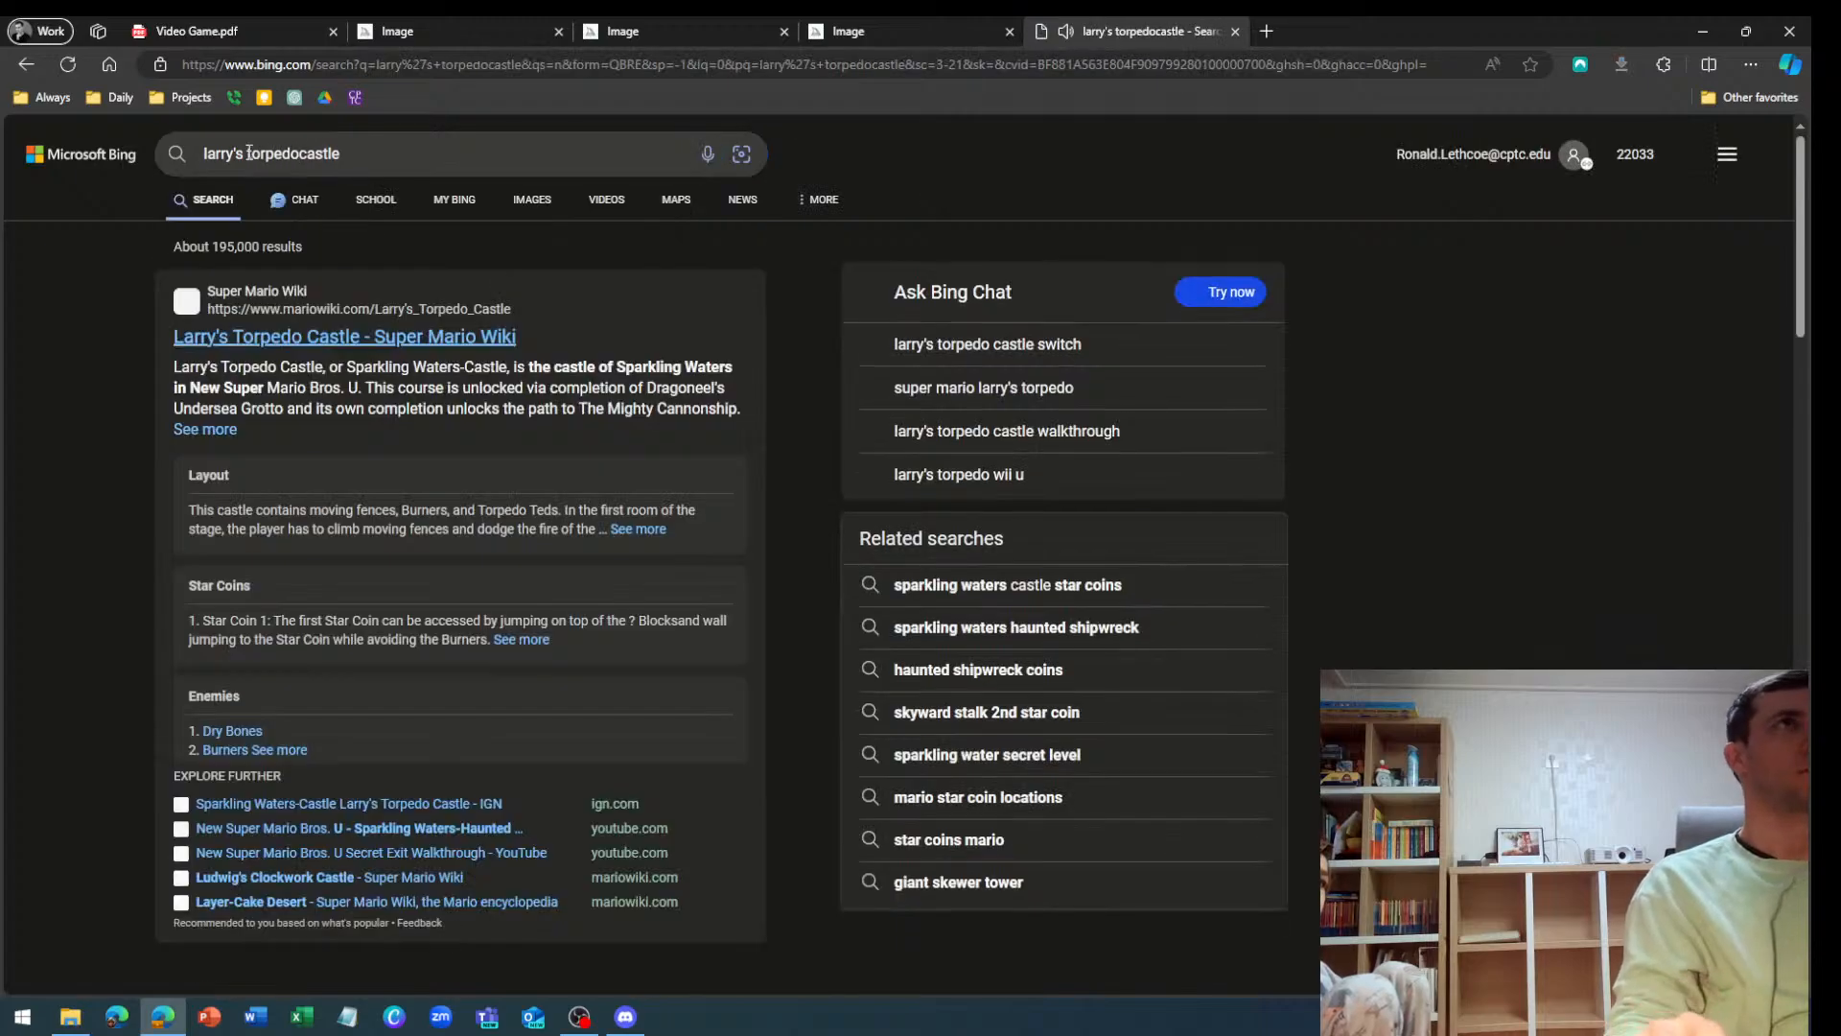
Open the Super Mario Wiki article on Larry's Torpedo Castle, view its level screenshot enlarged, and return to the article
click(320, 336)
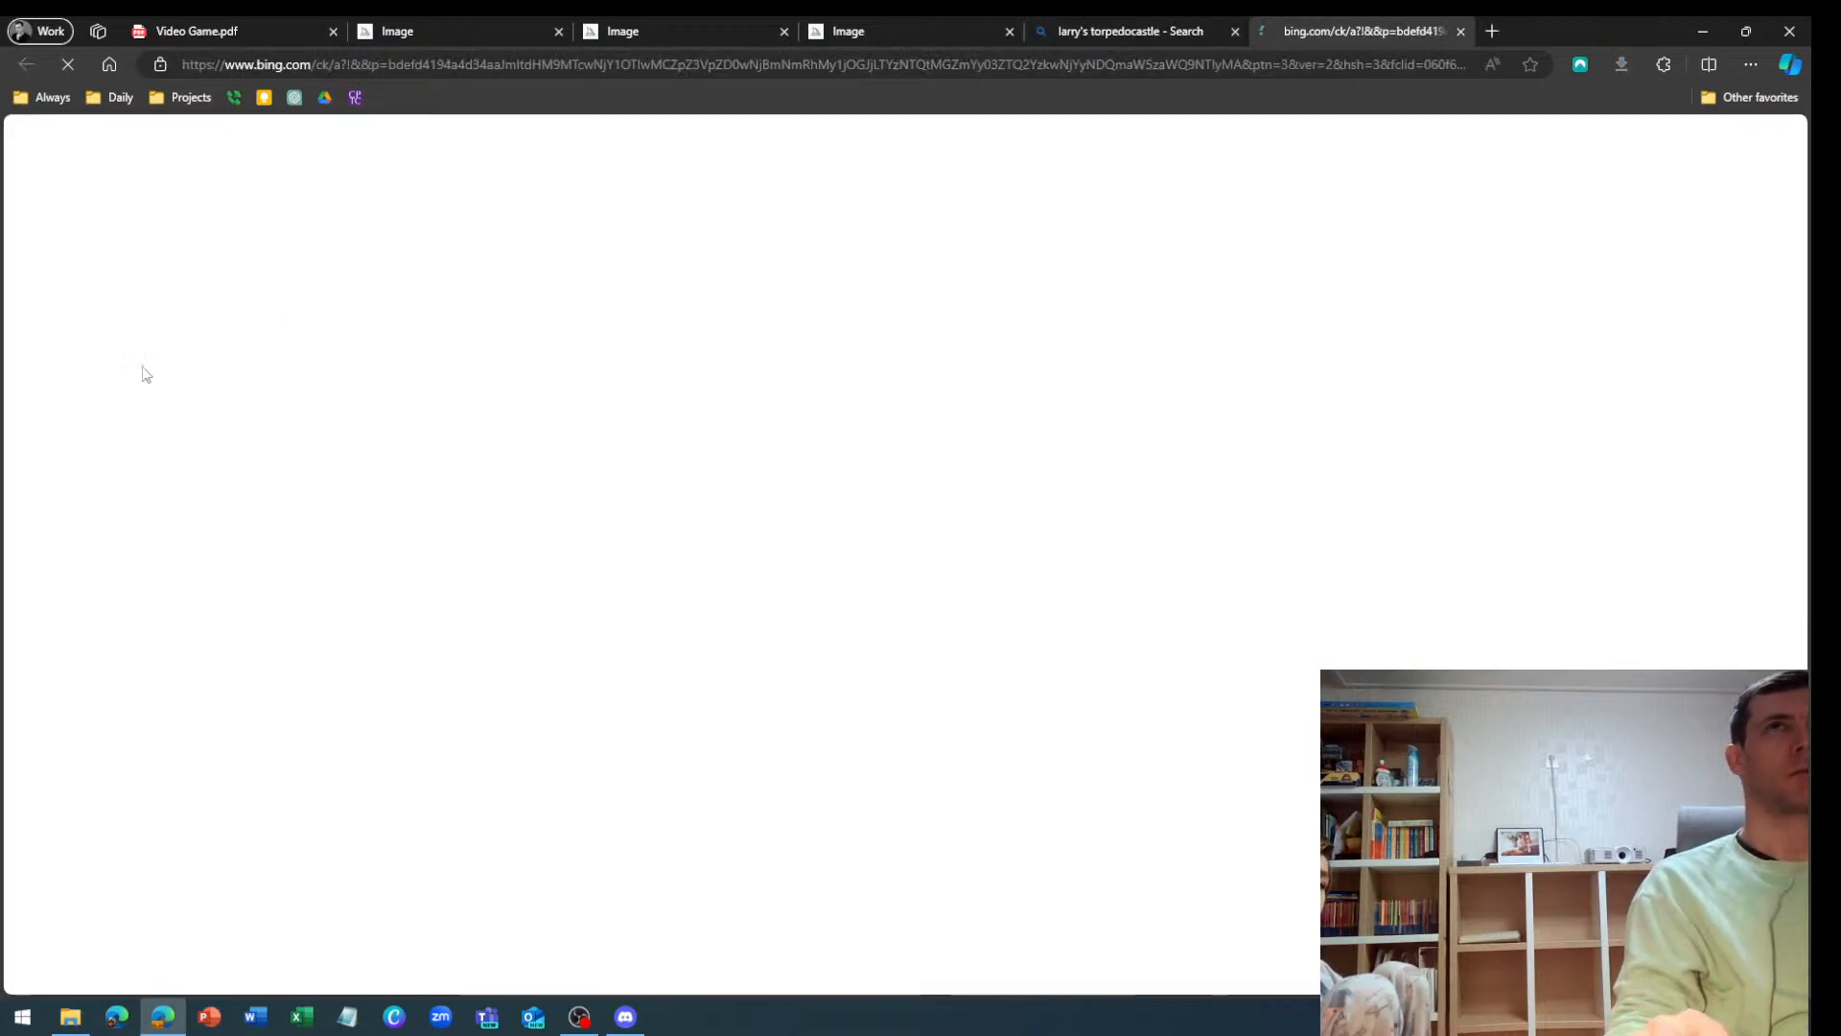
middle_click(1158, 27)
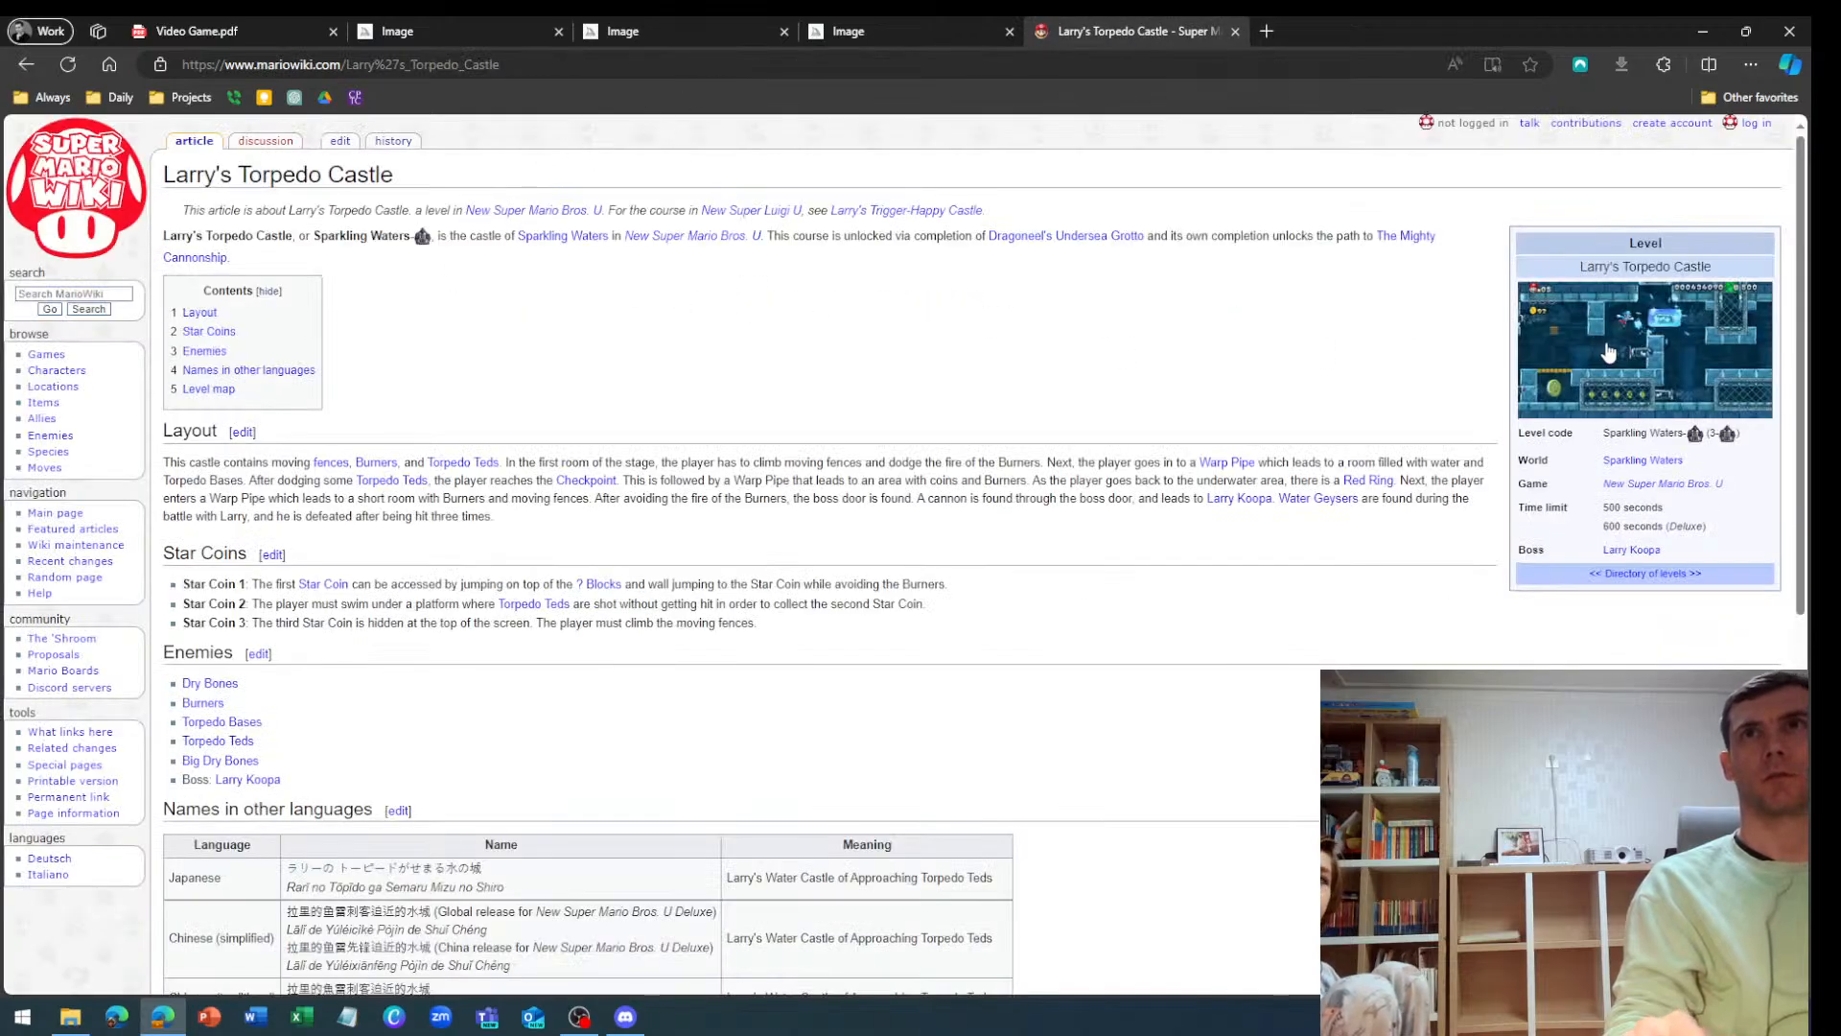
click(1630, 343)
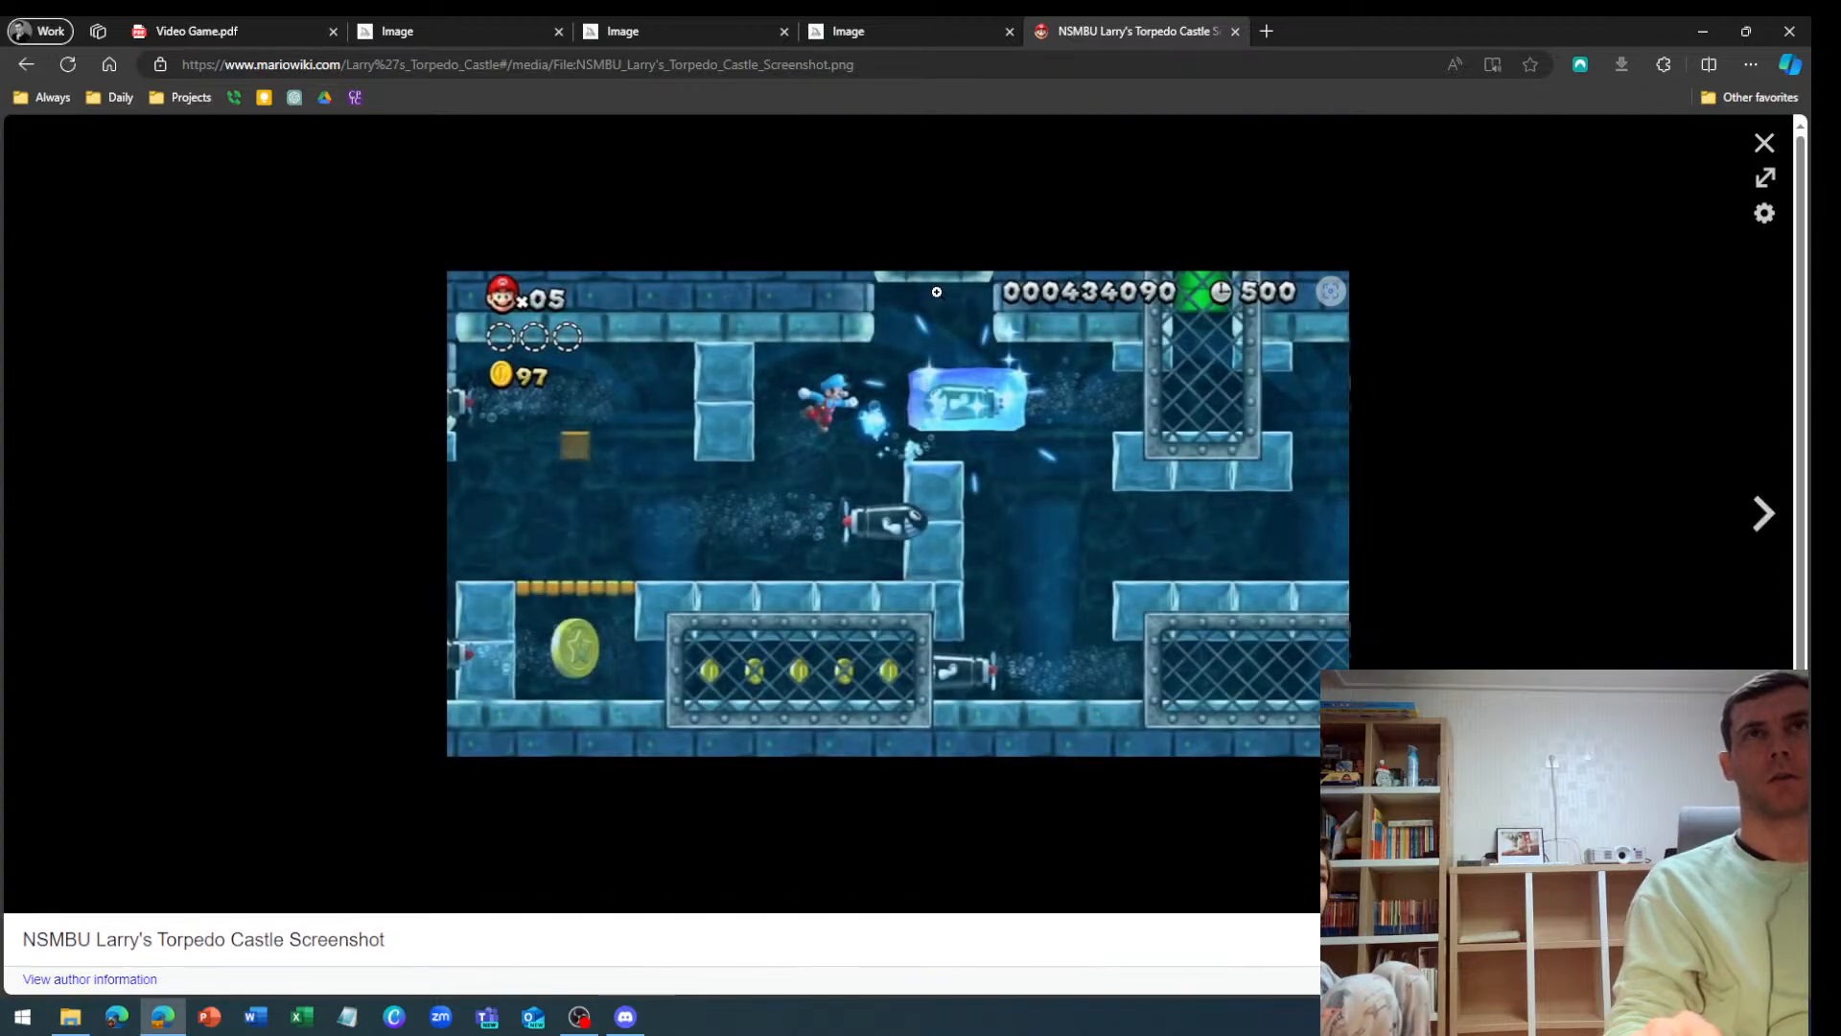
click(921, 31)
click(1067, 33)
click(26, 66)
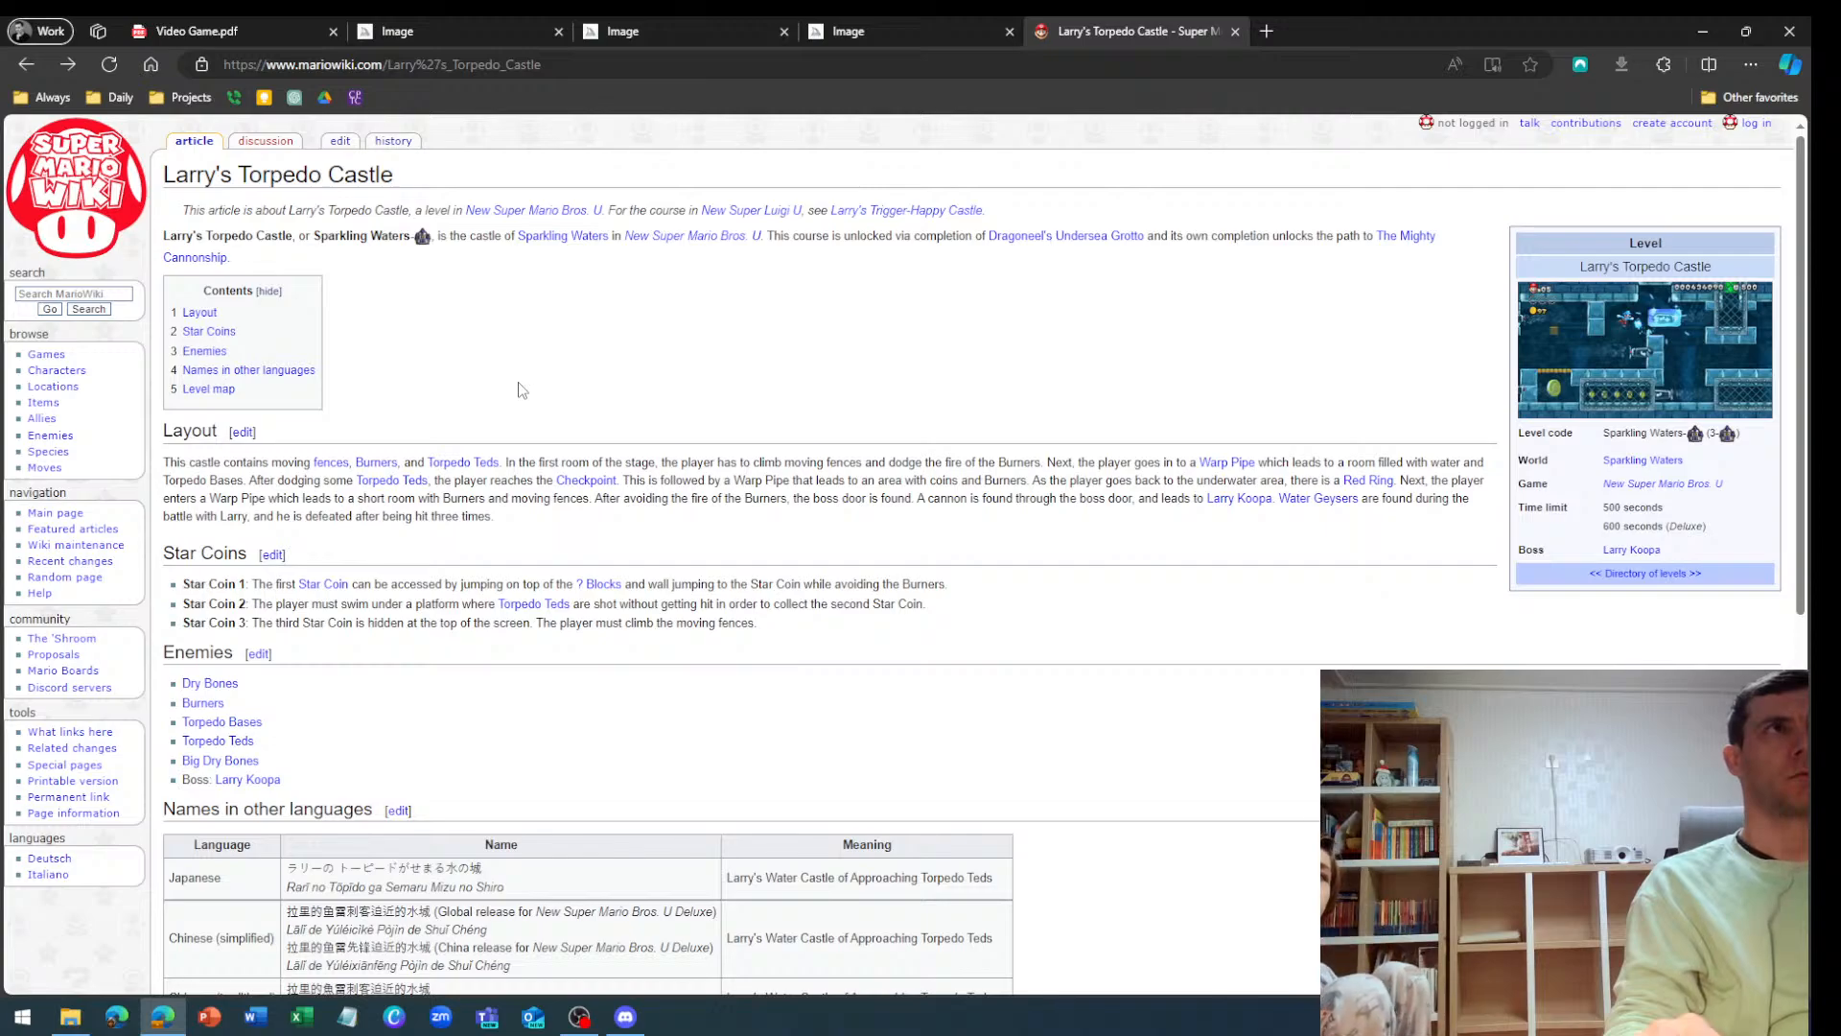
Open the article's level map image on its own and enlarge it to full size
scroll(522, 389, down, 7)
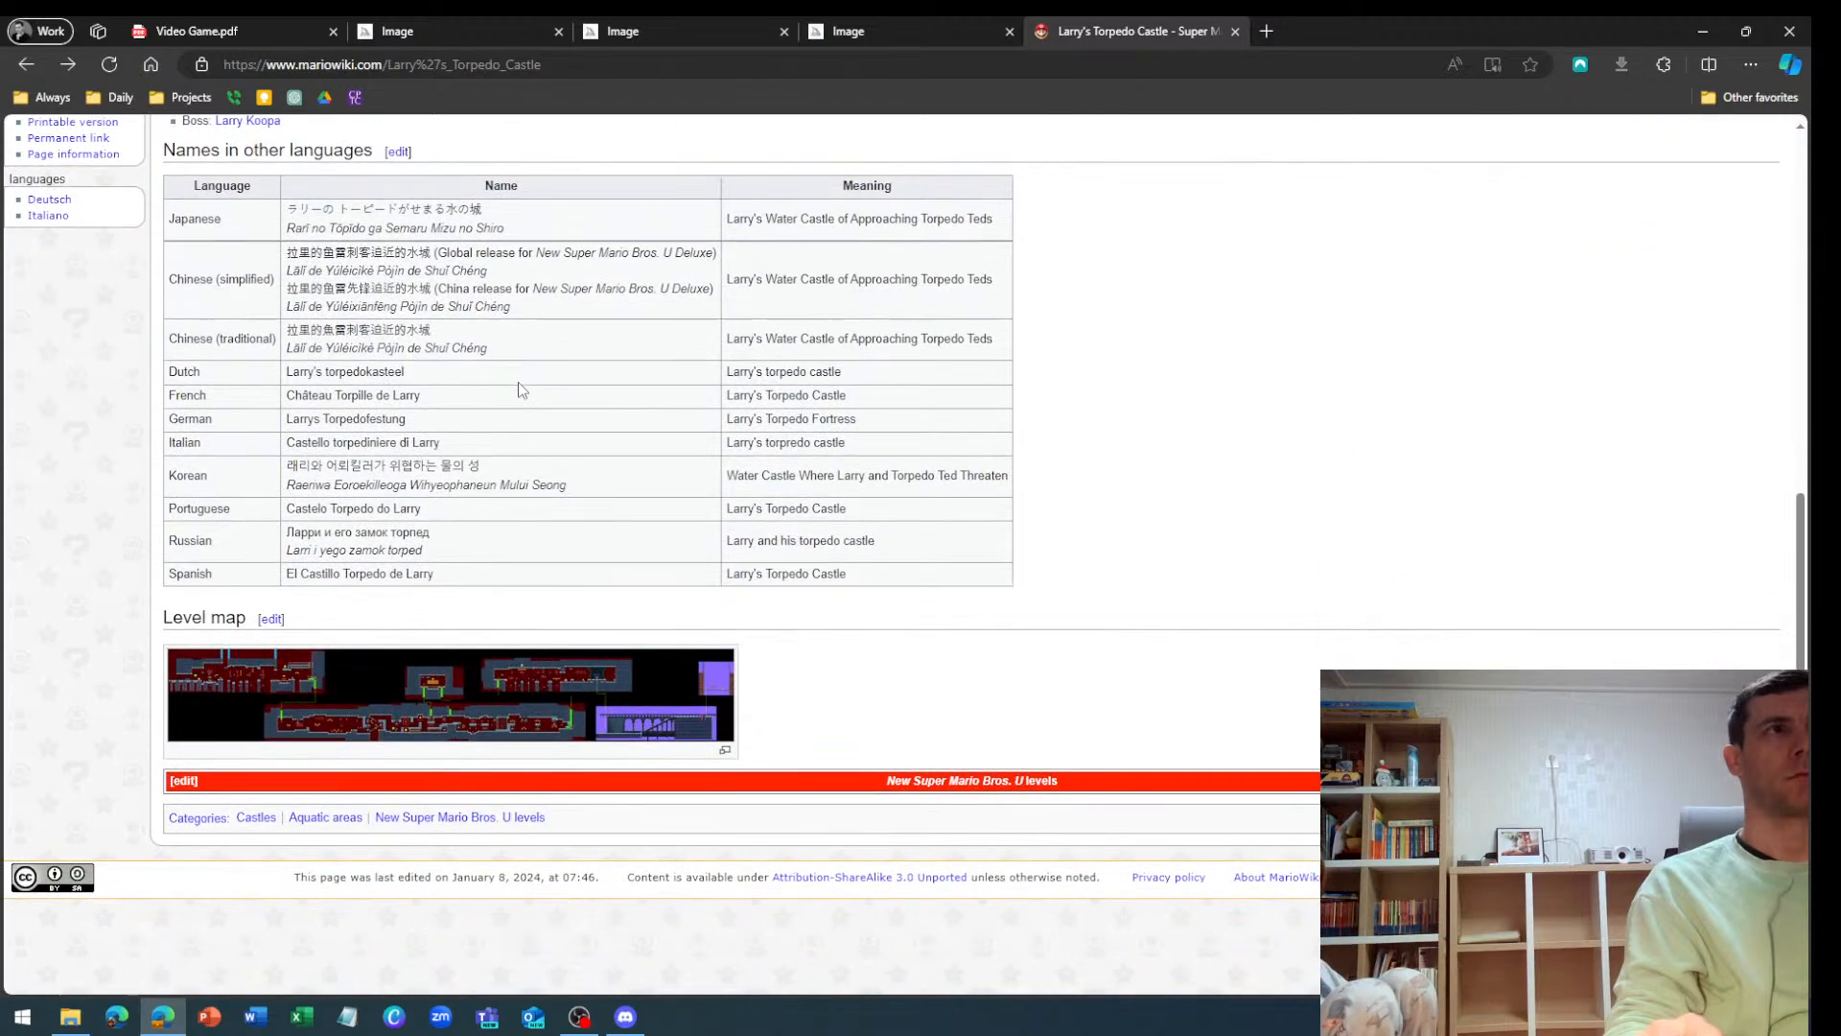
click(526, 687)
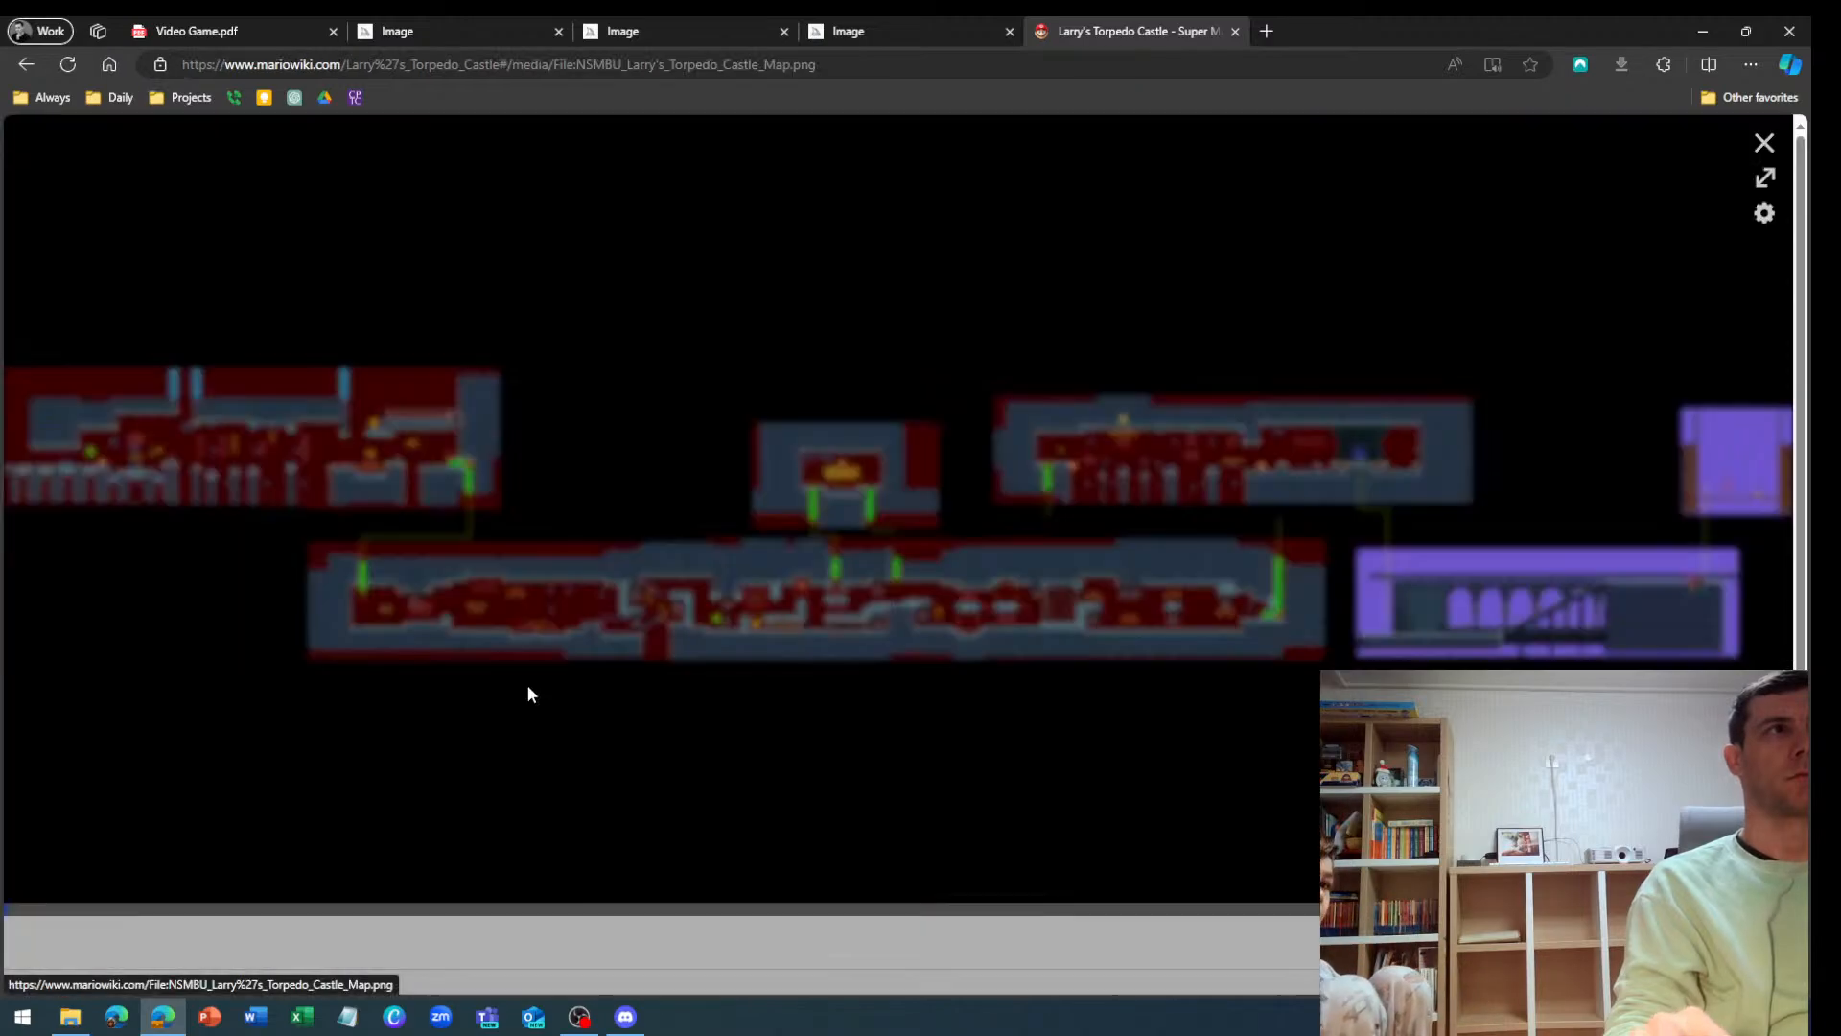
click(541, 579)
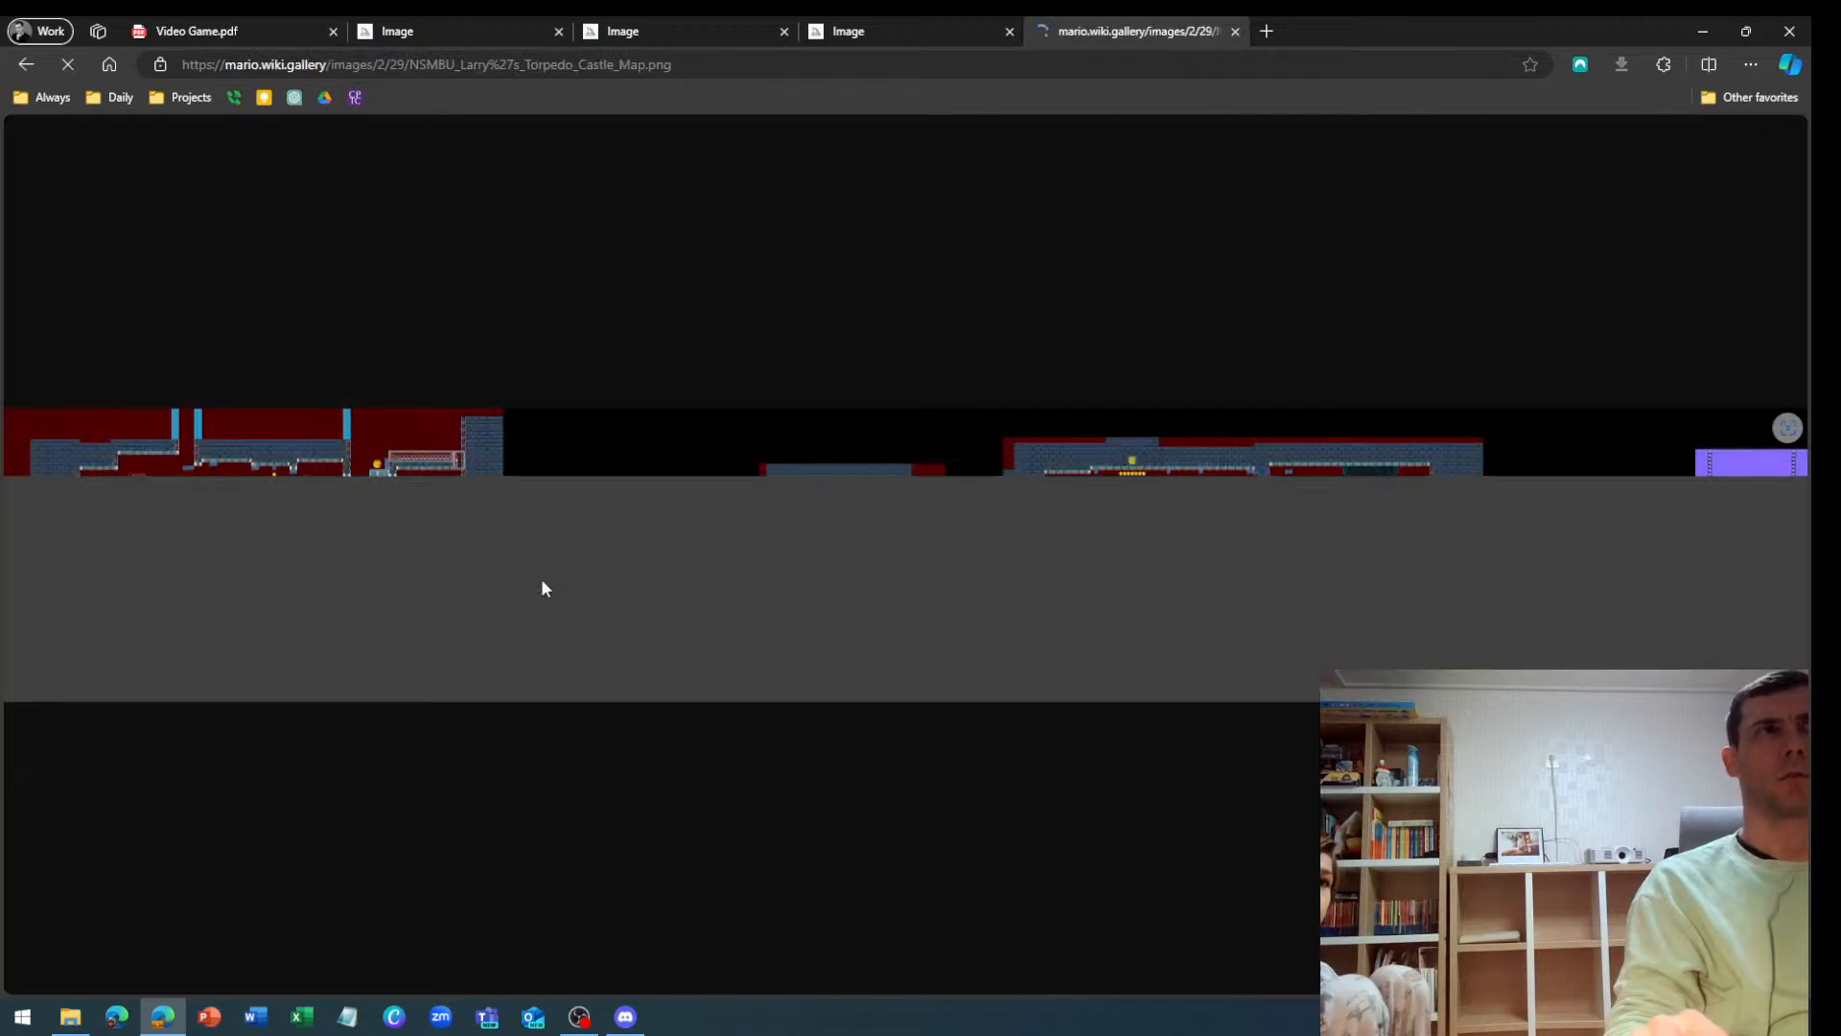
click(527, 511)
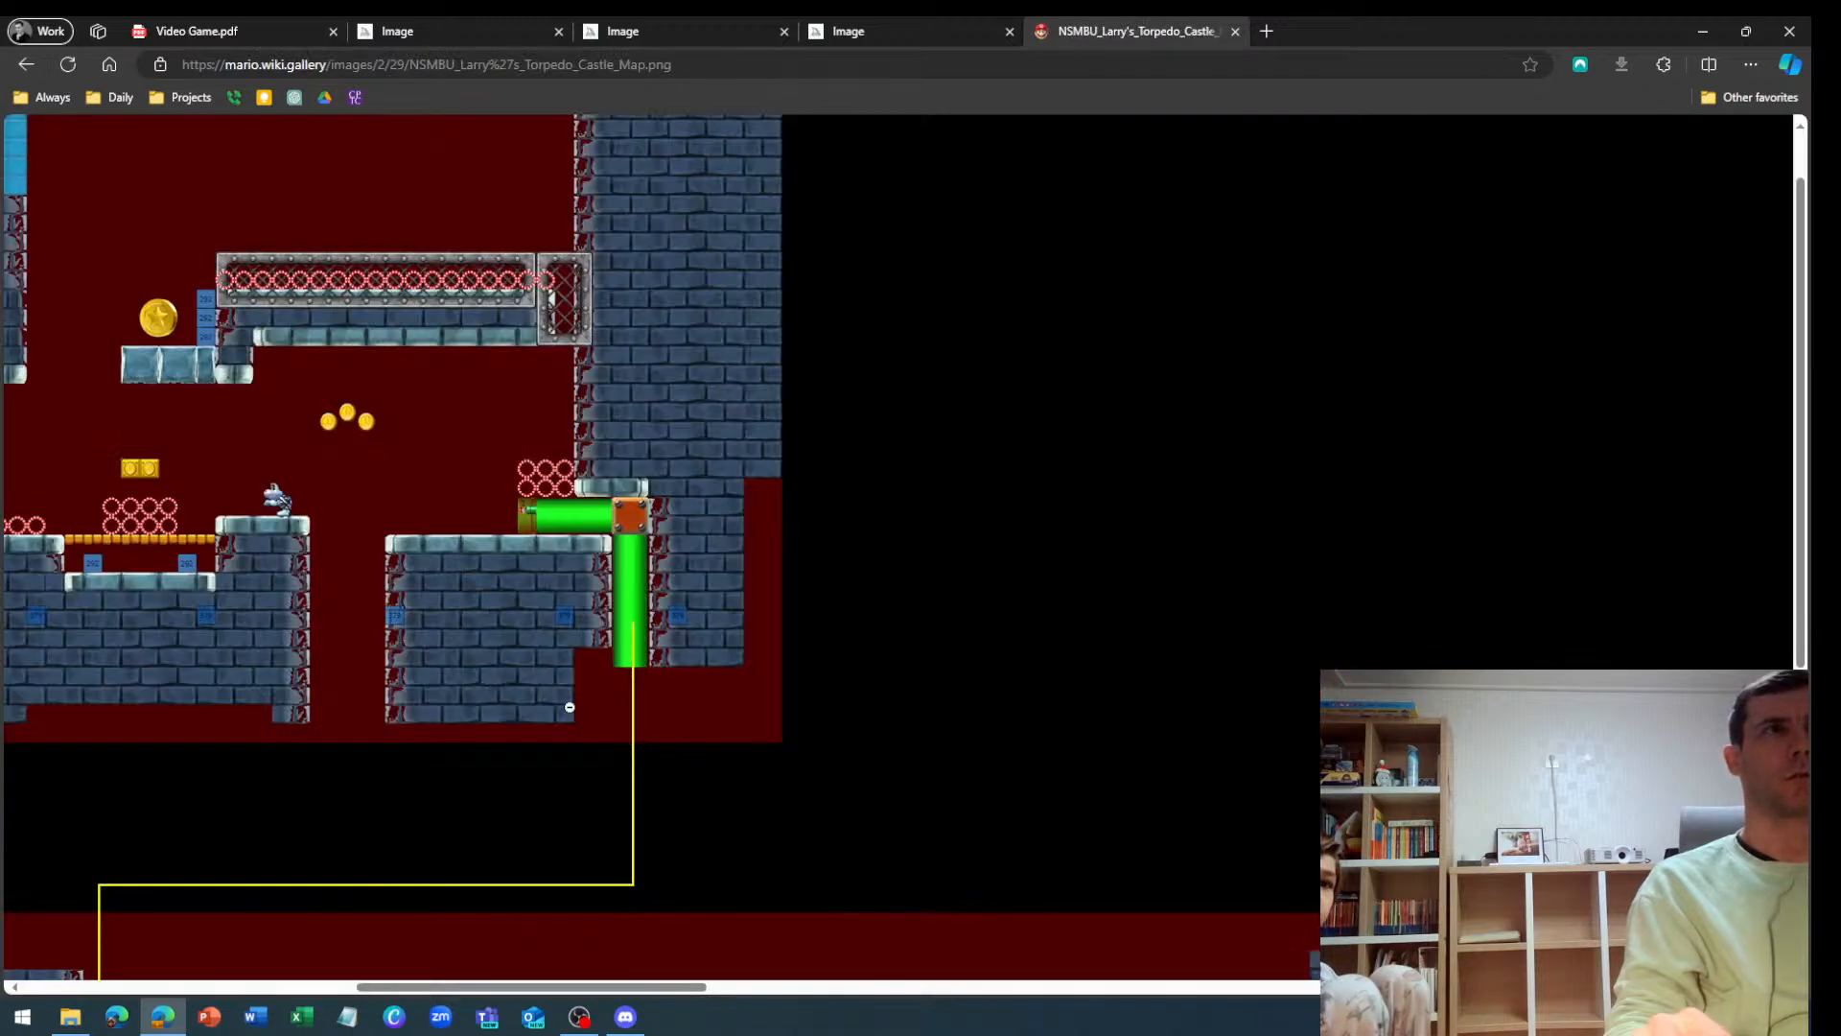
Examine the Larry's Torpedo Castle map from the start area through the pipe-linked rooms to the boss door and back
drag(396, 987, 34, 978)
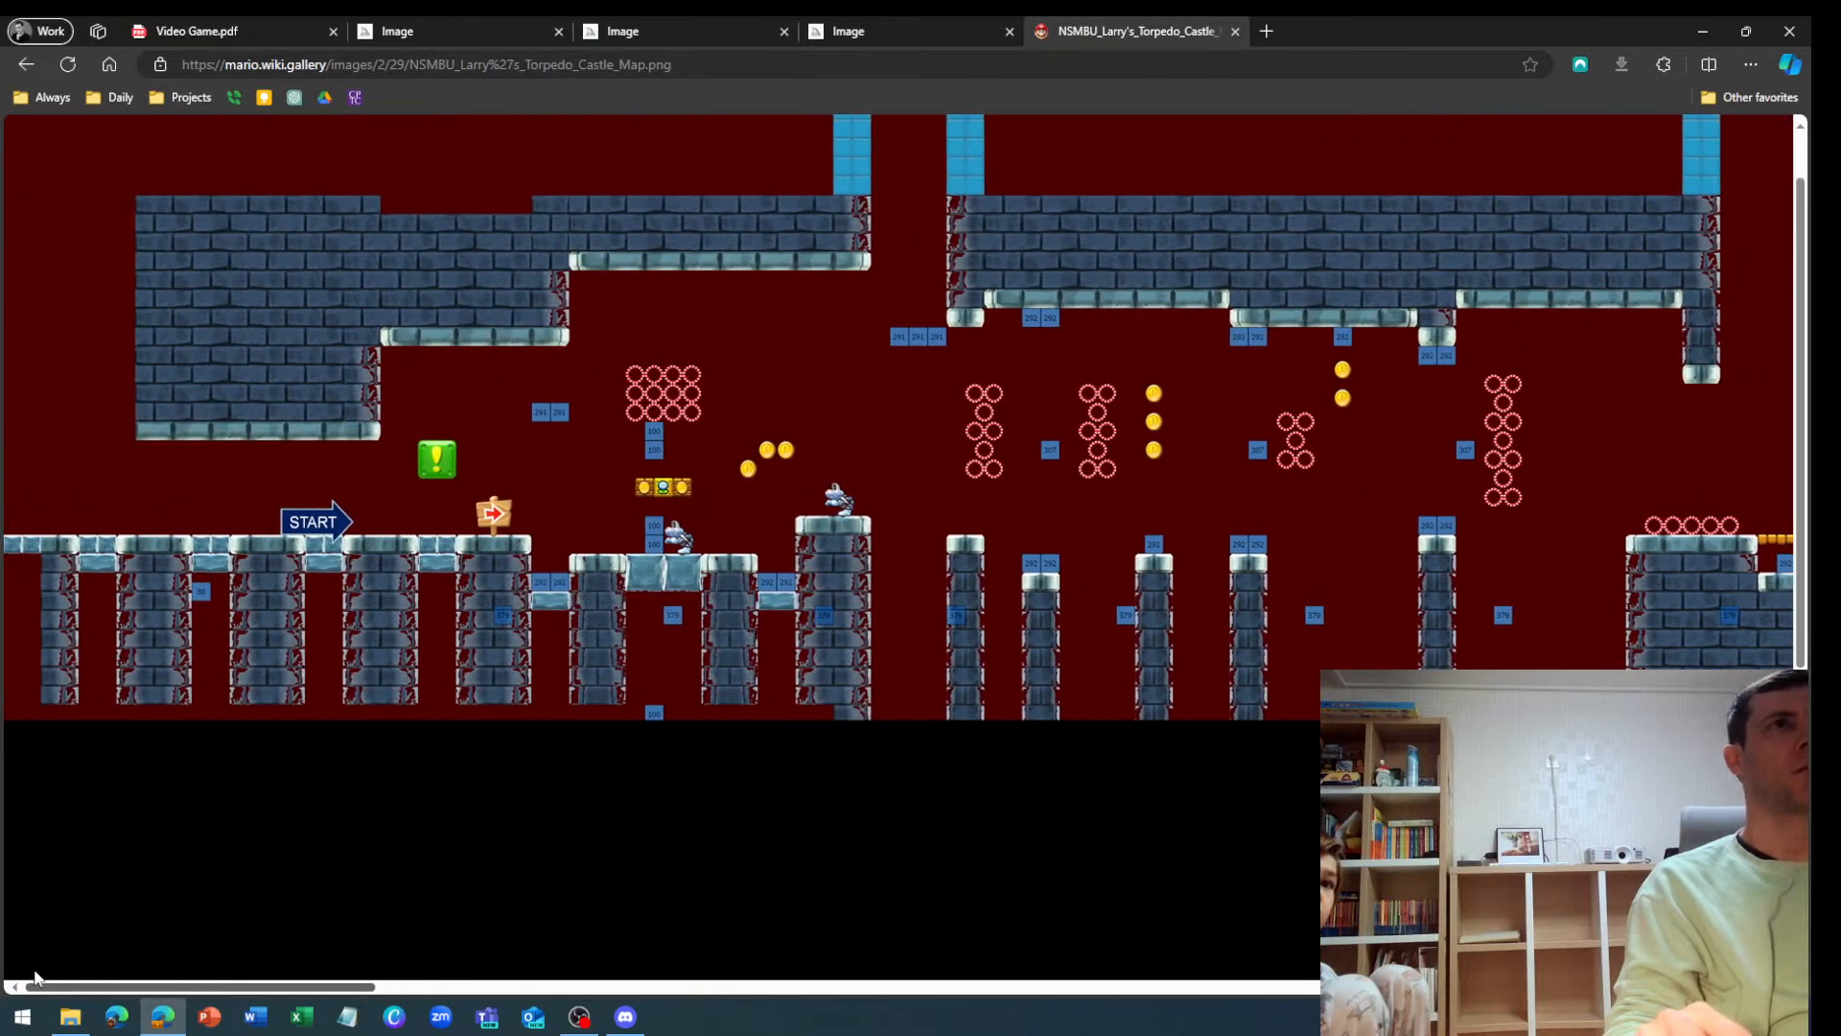
drag(83, 973, 333, 980)
scroll(383, 826, down, 3)
scroll(383, 826, down, 3)
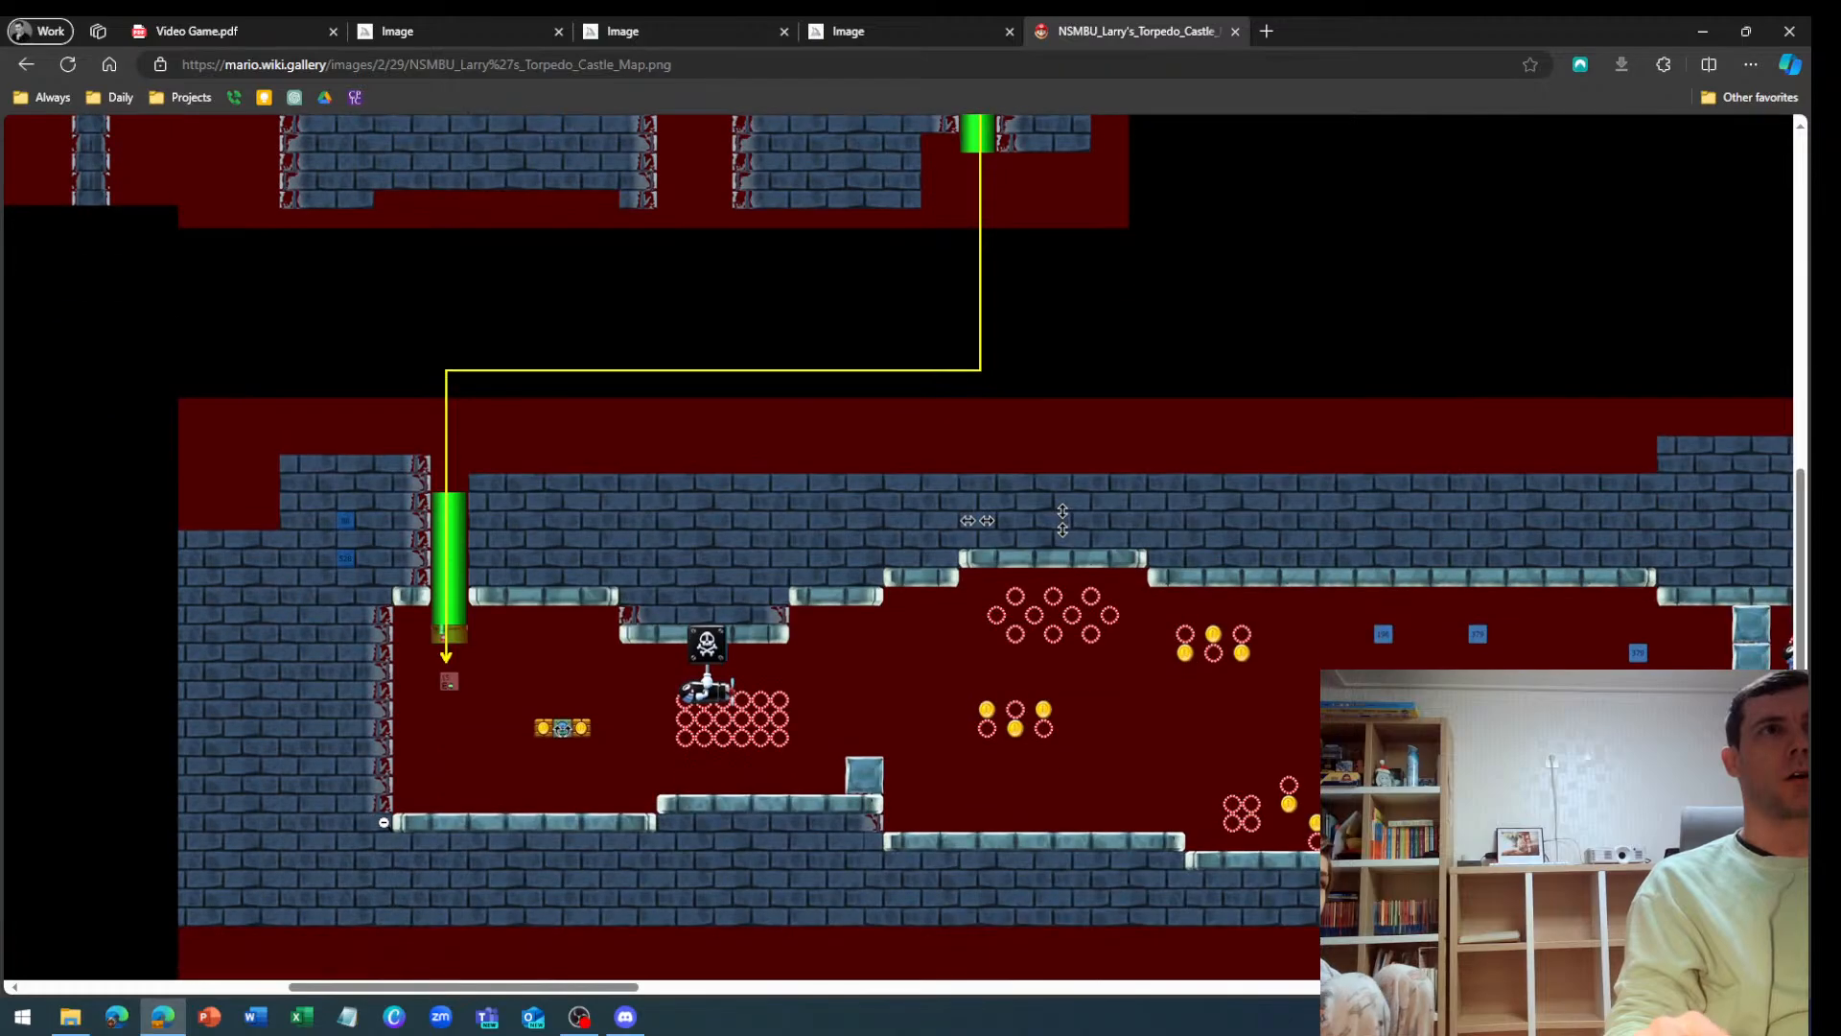
drag(457, 987, 1196, 979)
scroll(954, 949, up, 6)
scroll(1179, 912, down, 6)
scroll(1517, 180, up, 5)
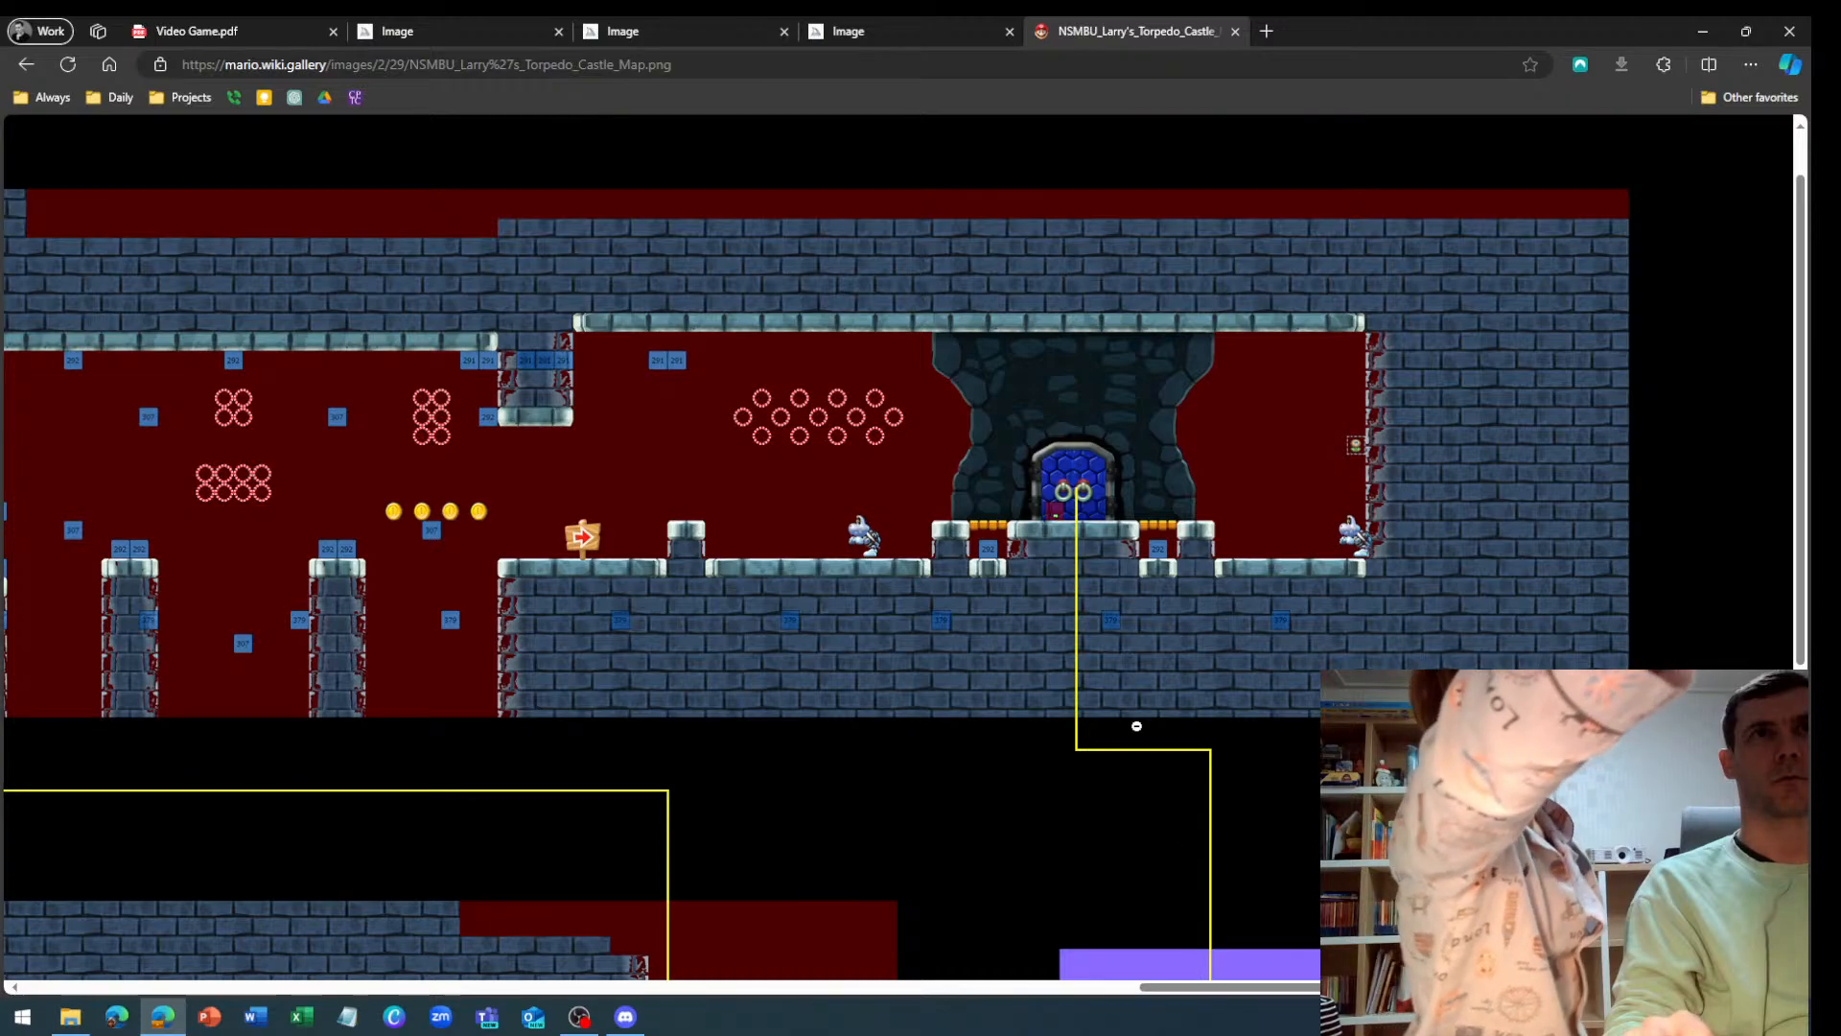
scroll(920, 624, up, 1)
scroll(920, 624, up, 1)
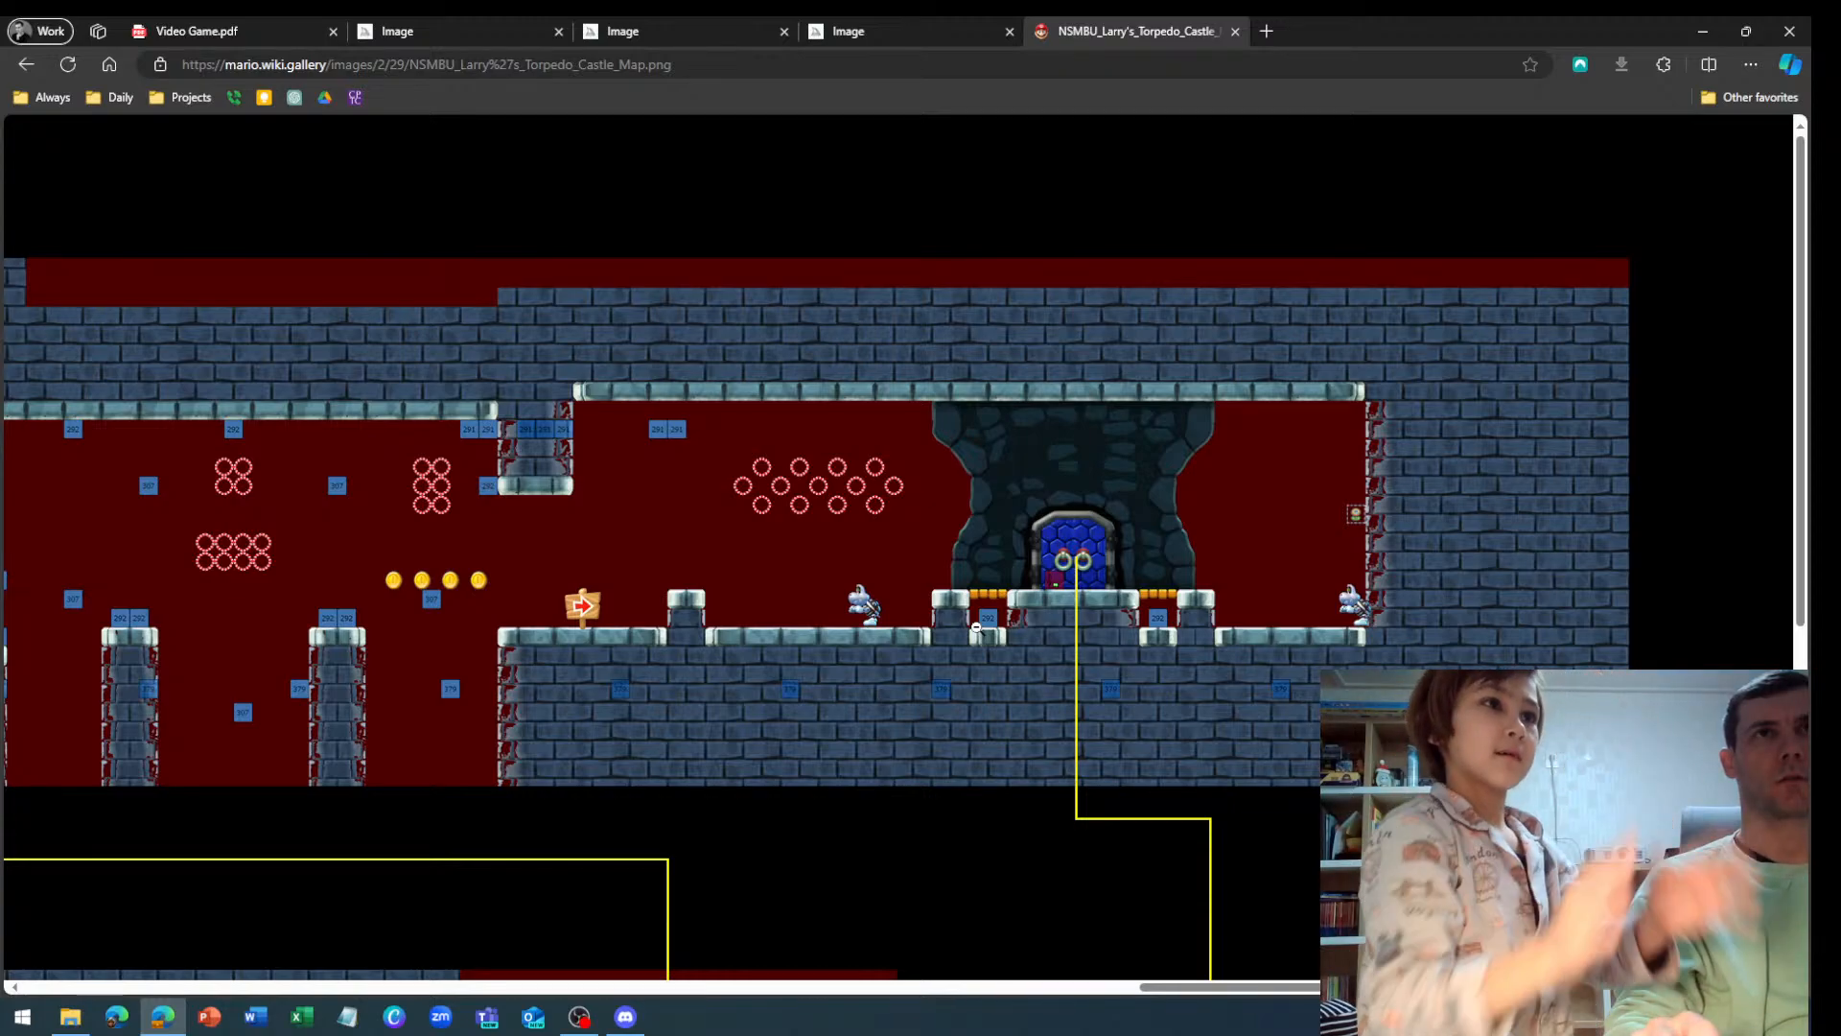
scroll(976, 625, down, 5)
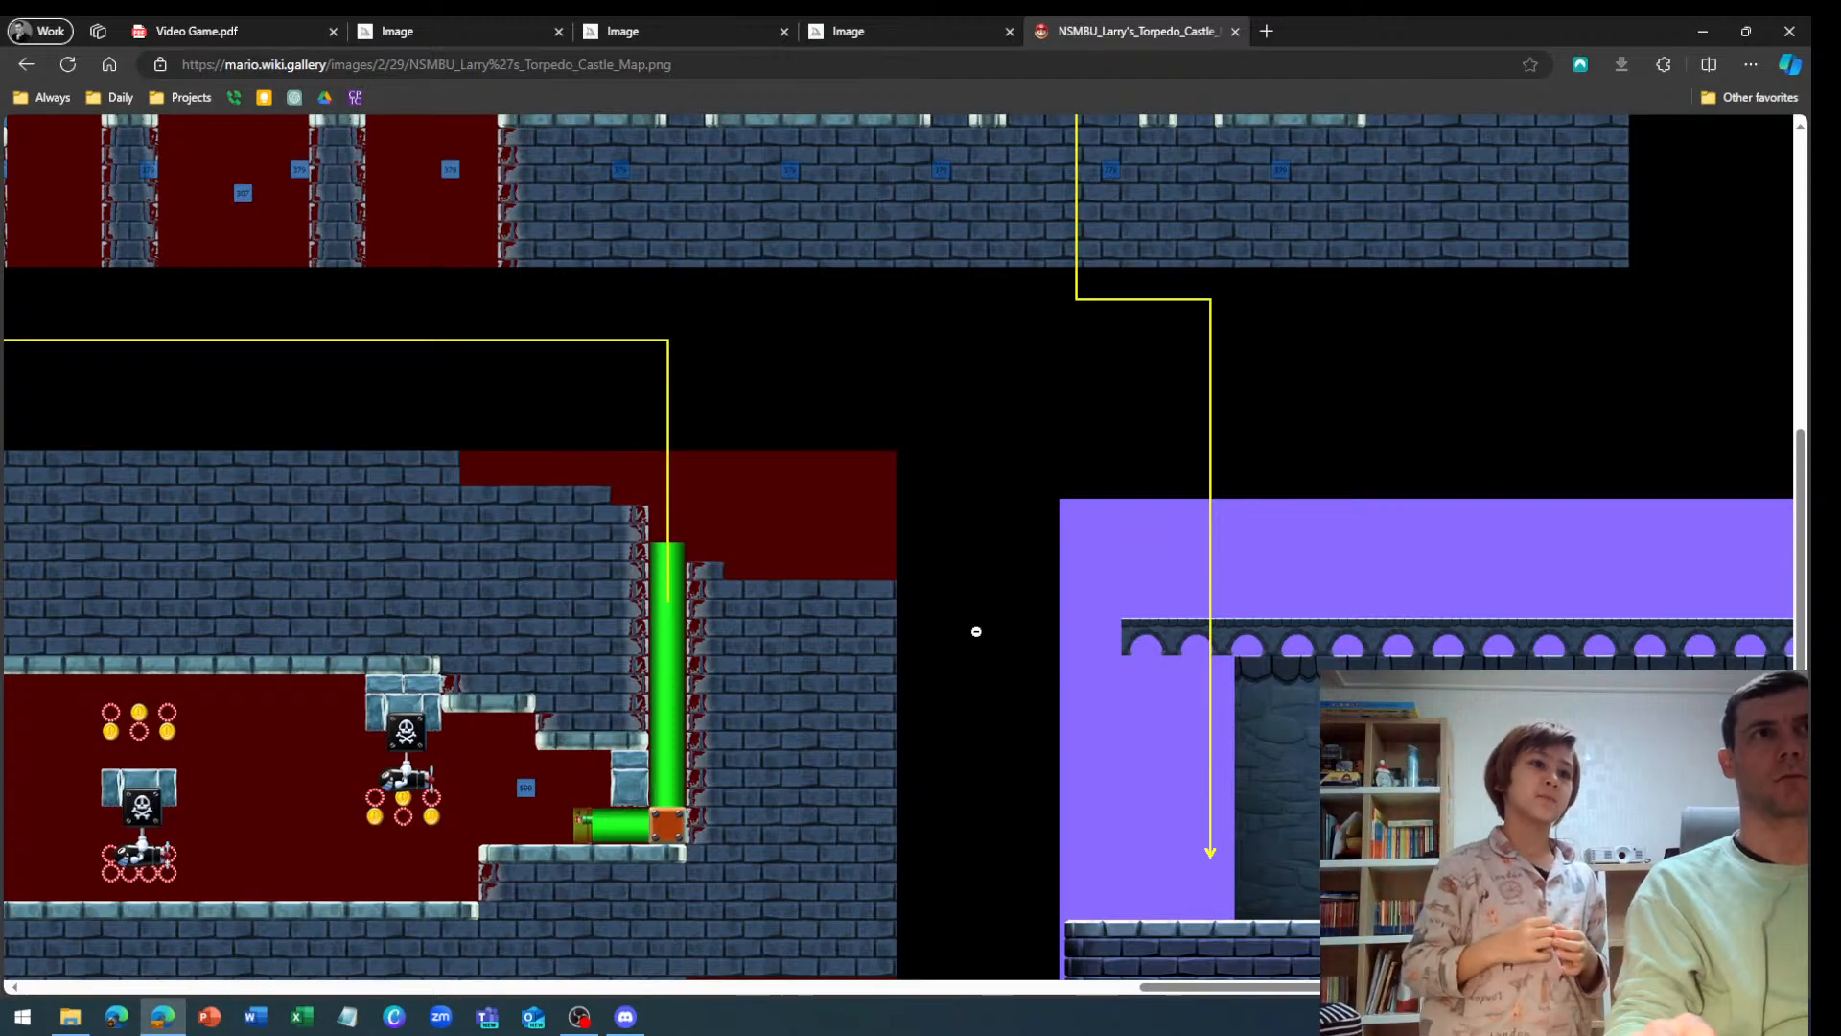
drag(1168, 984, 346, 991)
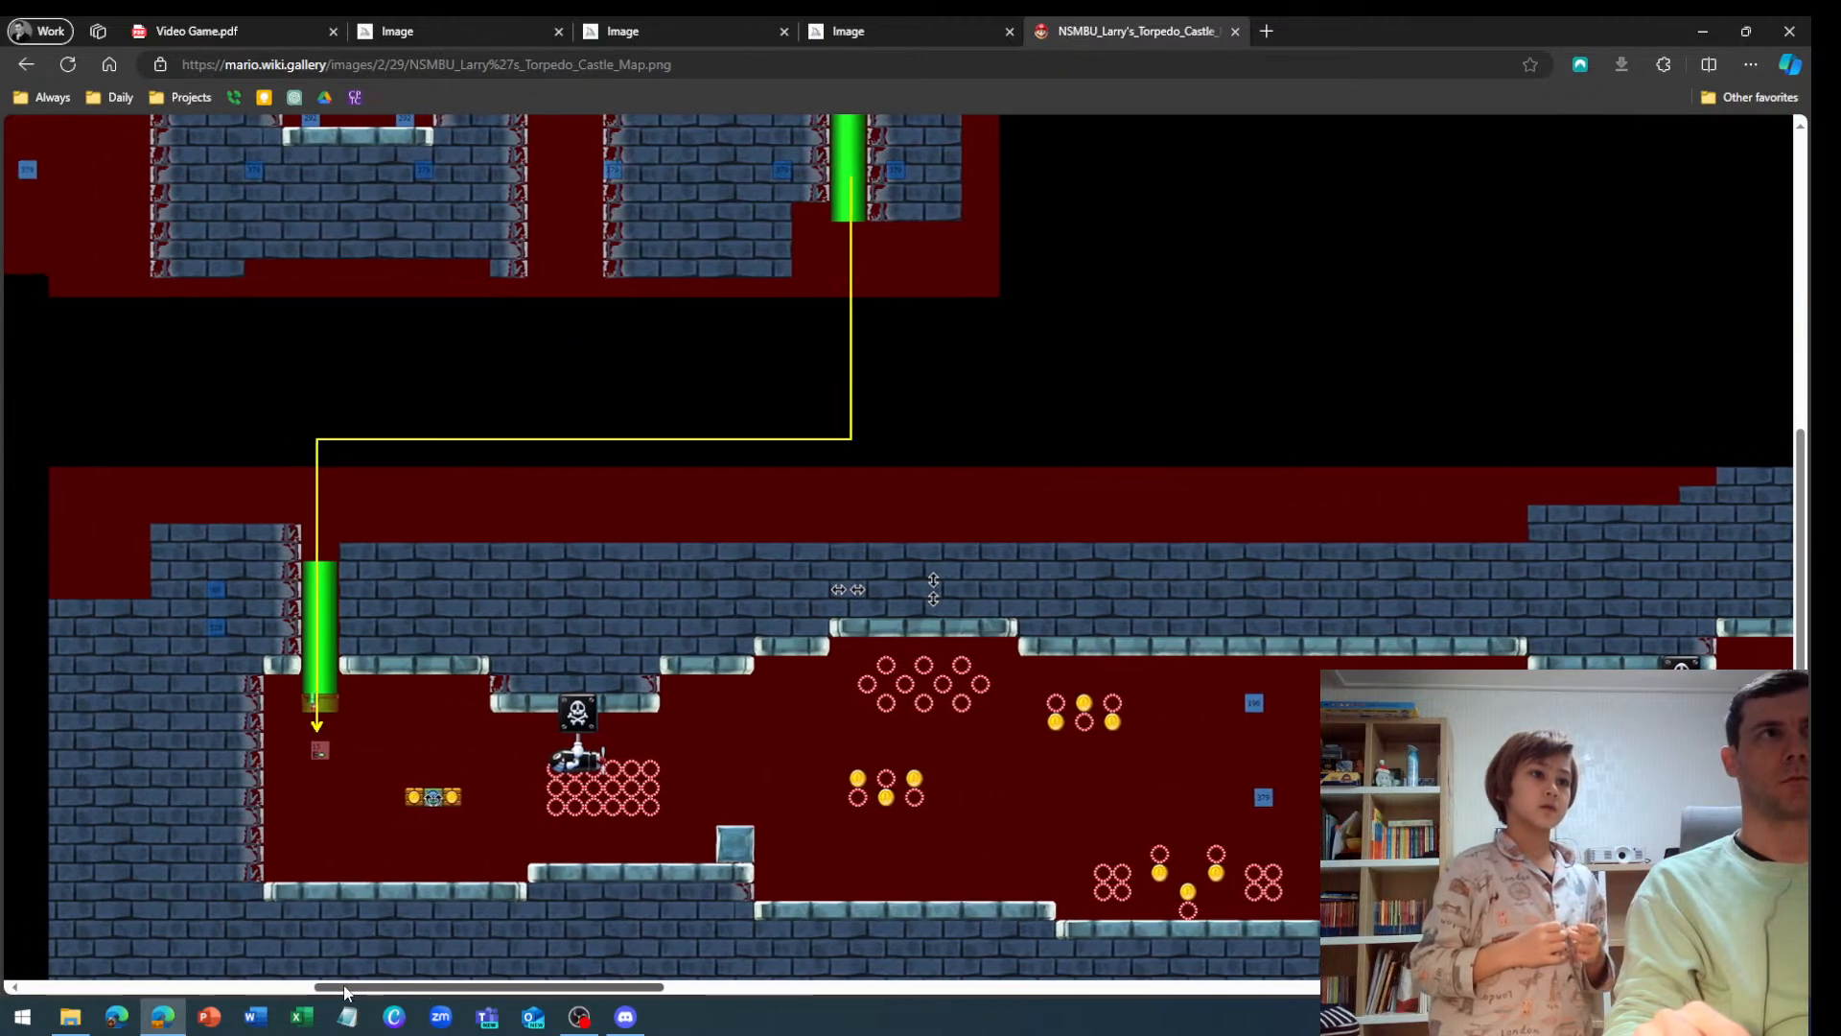
scroll(357, 891, up, 5)
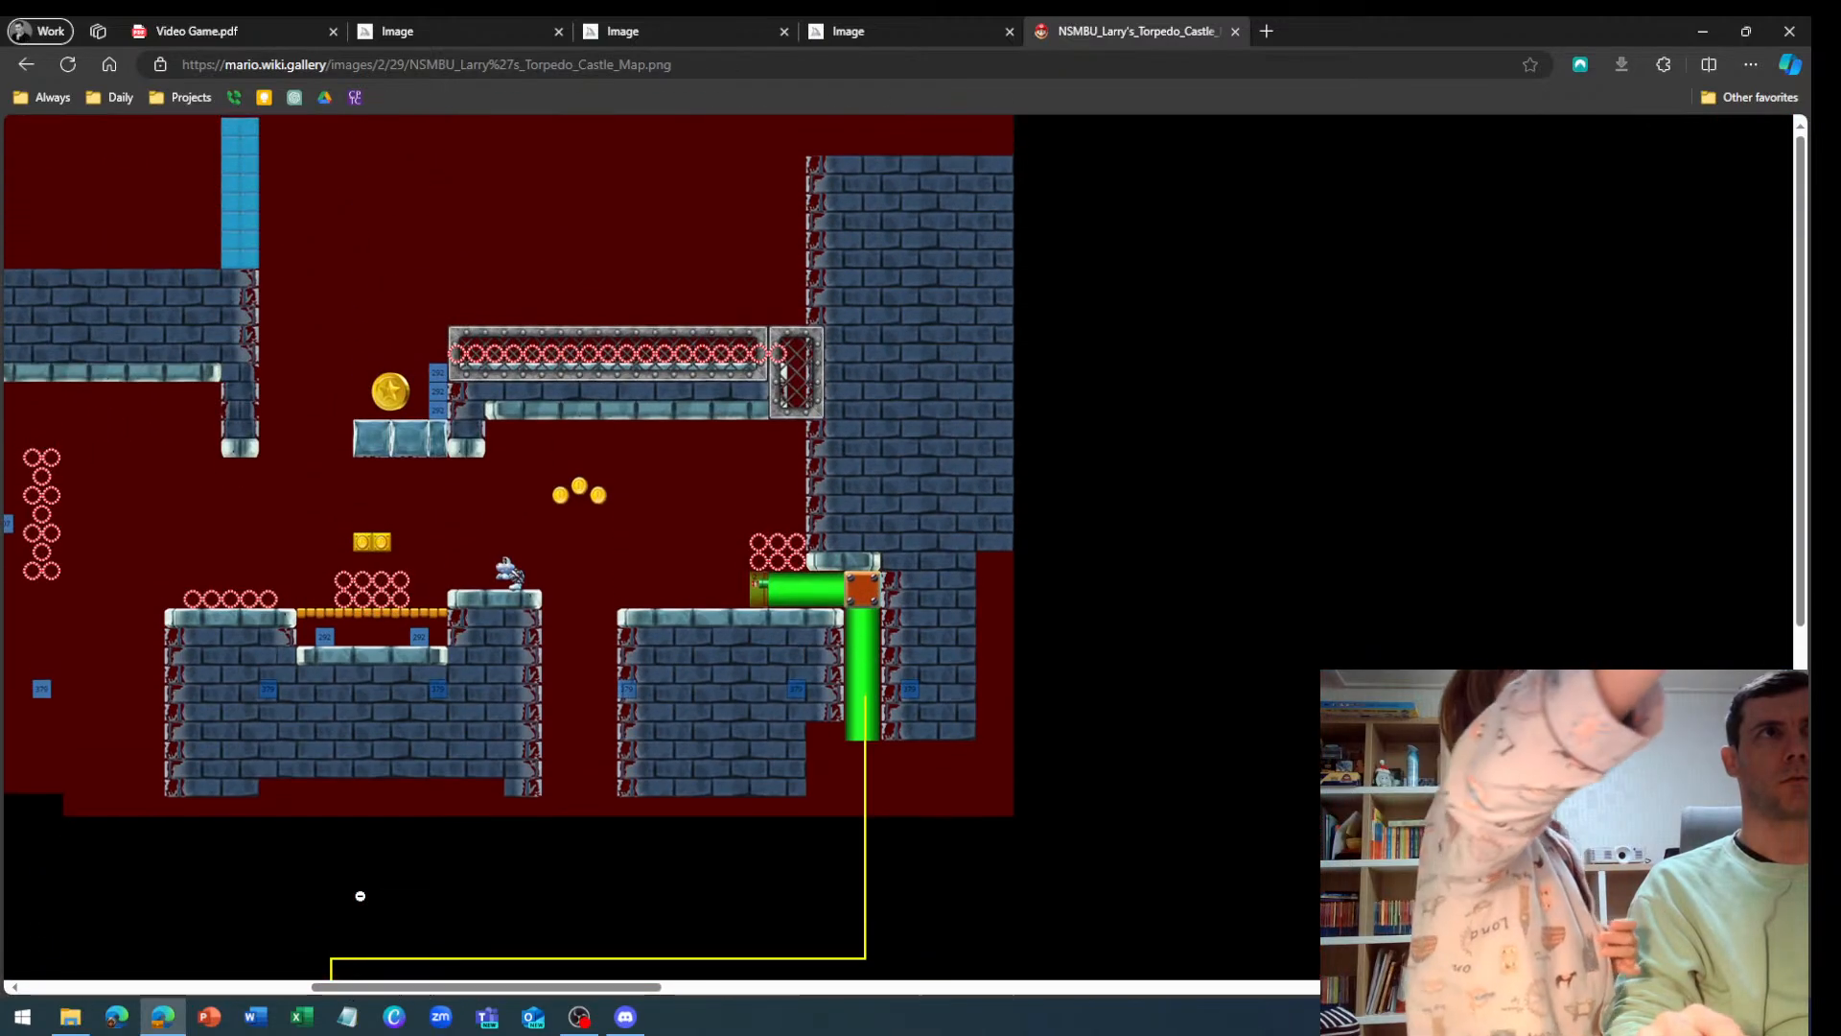
drag(417, 990, 239, 994)
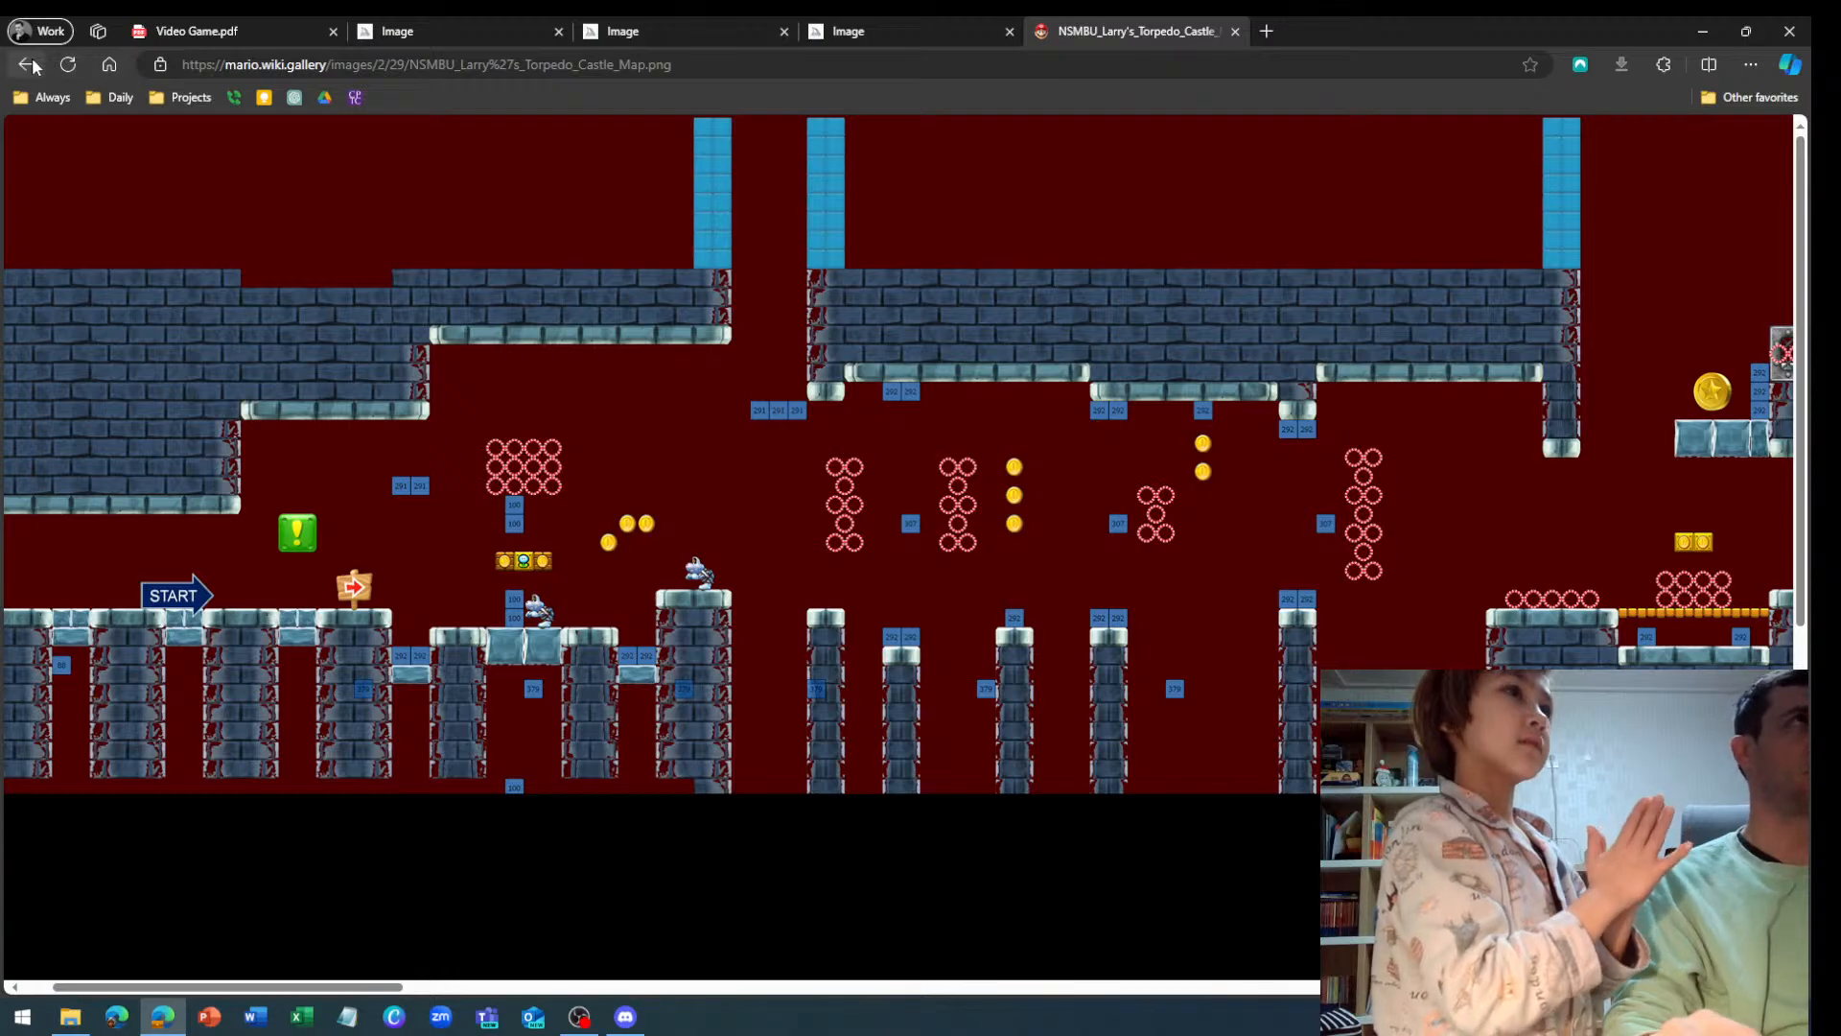
Return to the wiki article and copy the level name "Larry's Torpedo Castle" from its opening sentence
click(27, 64)
click(23, 64)
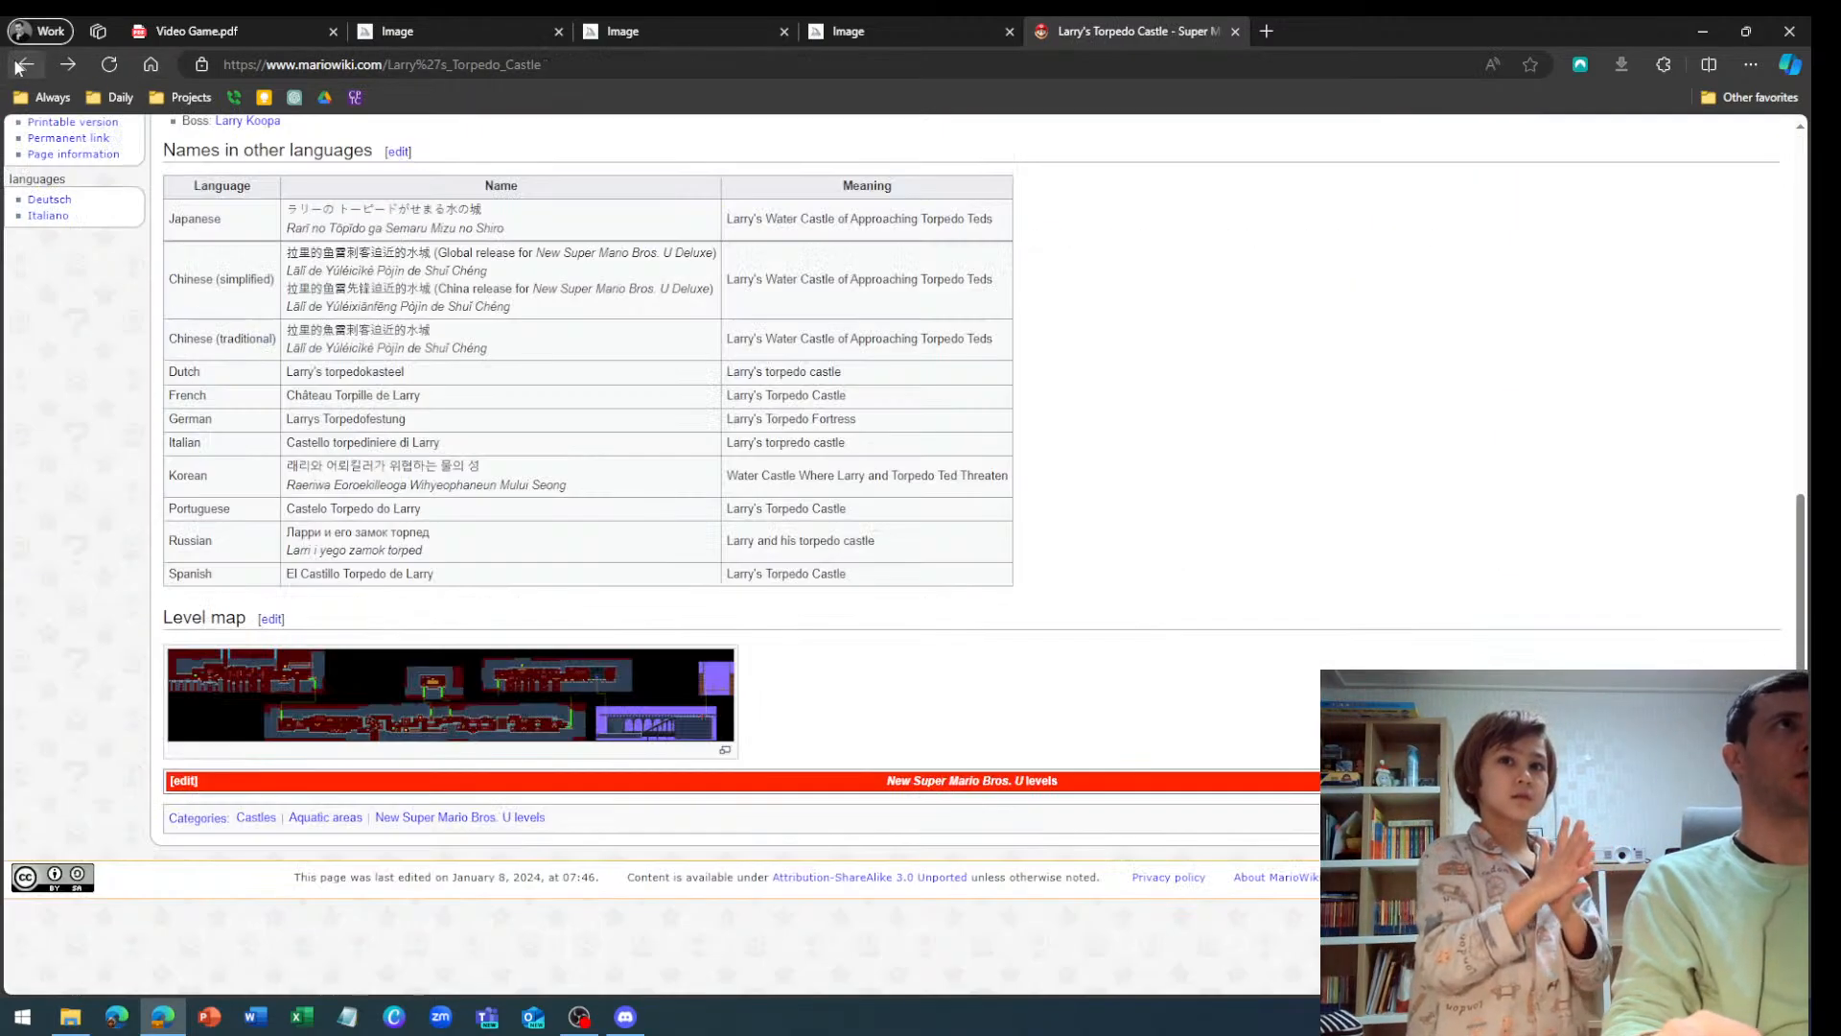
scroll(477, 532, up, 7)
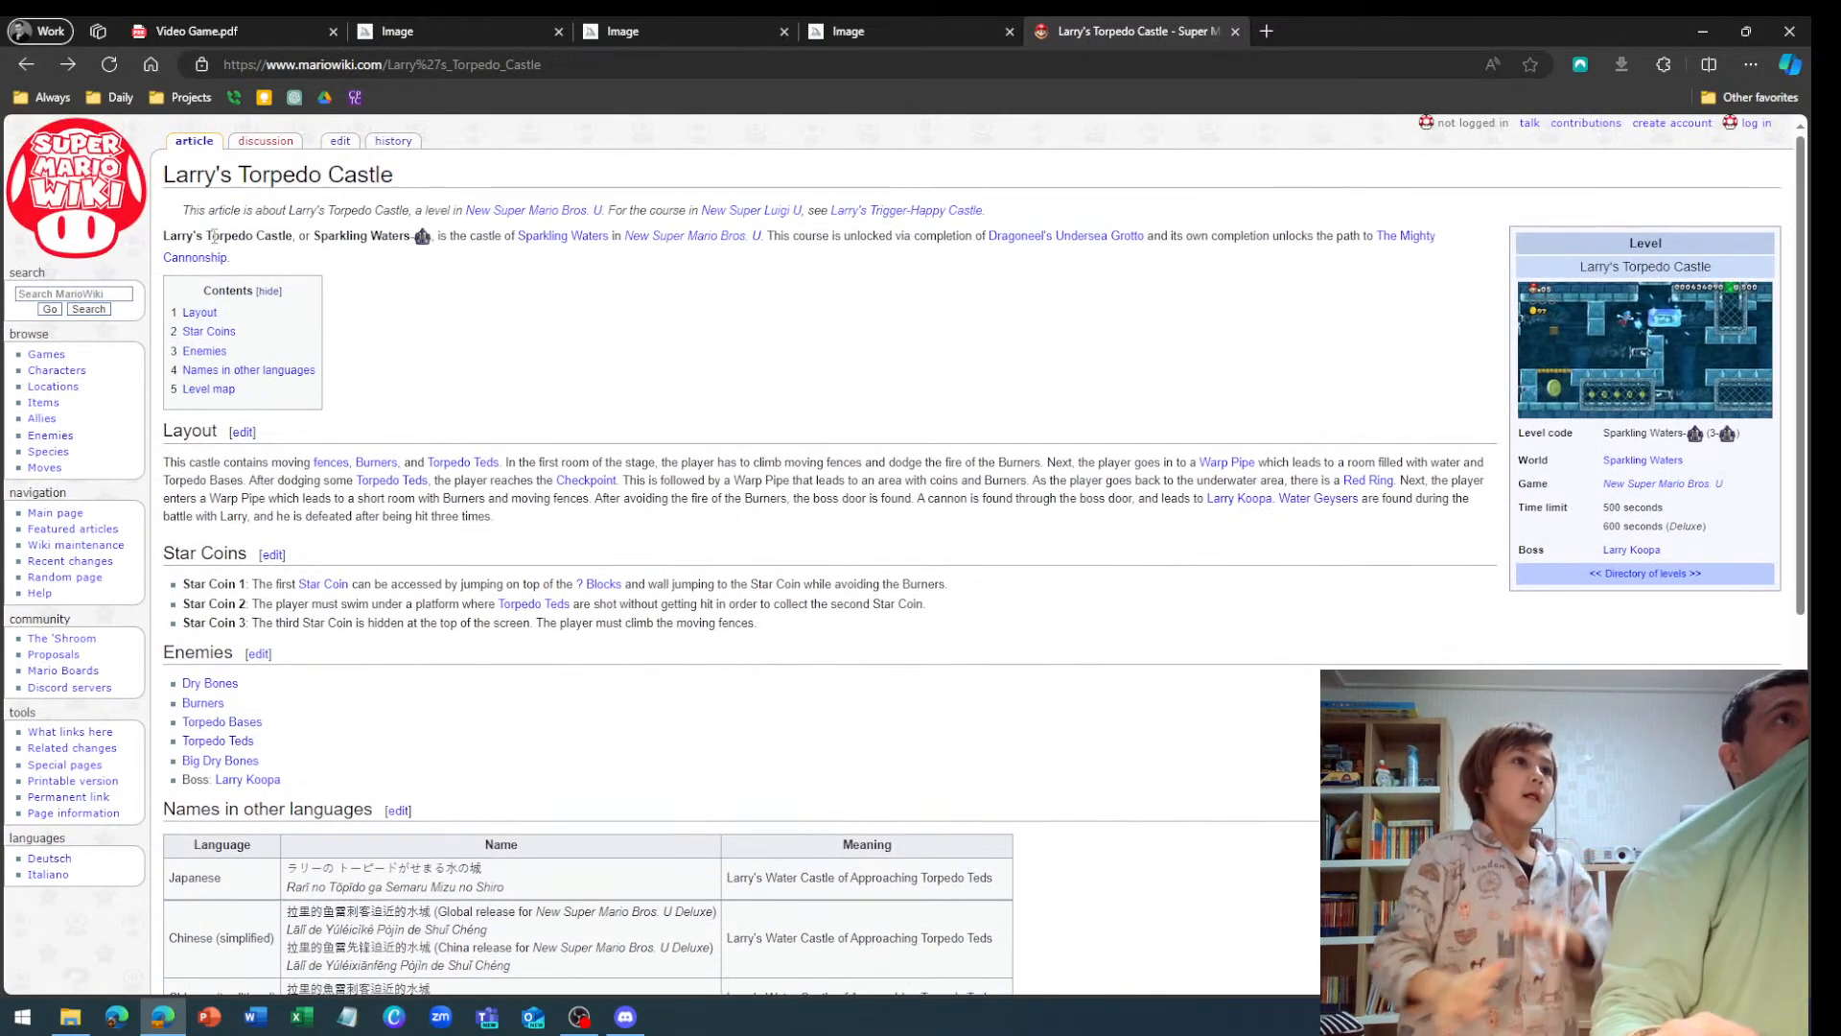
drag(164, 236, 284, 243)
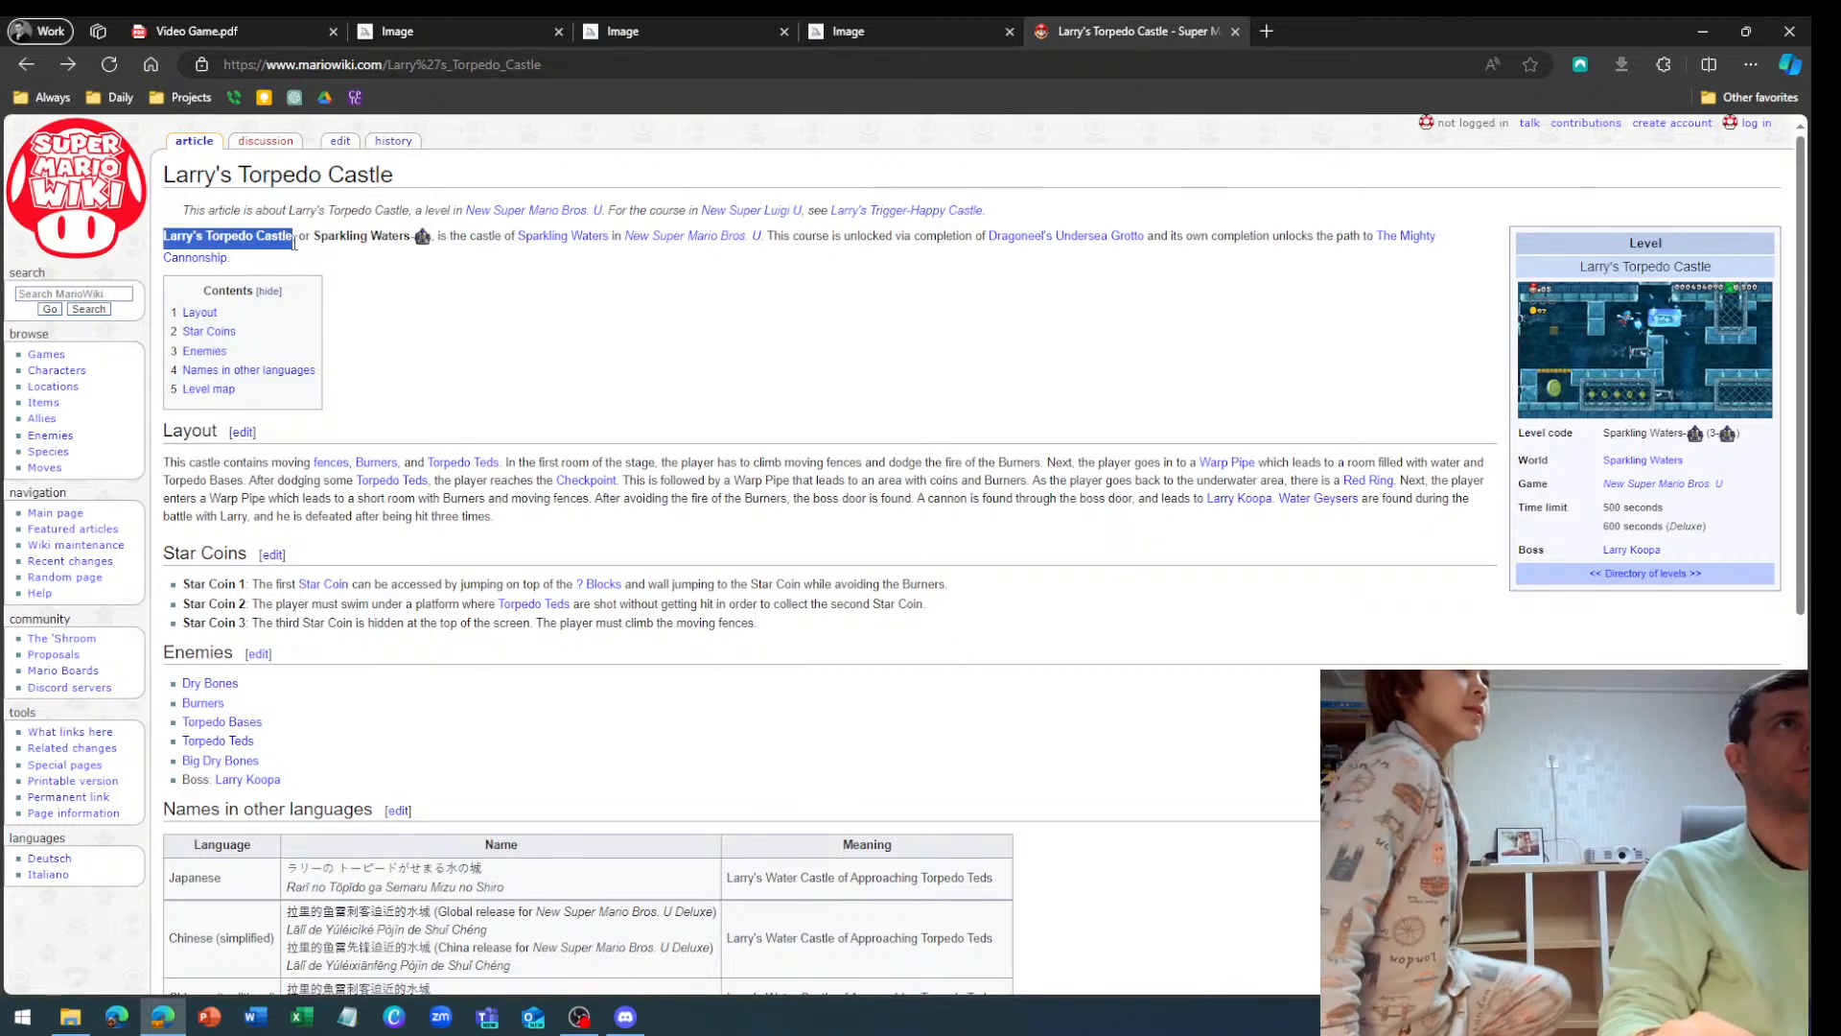
Open YouTube from the bookmarks and search it for "Larry's Torpedo Castle"
click(53, 96)
click(67, 134)
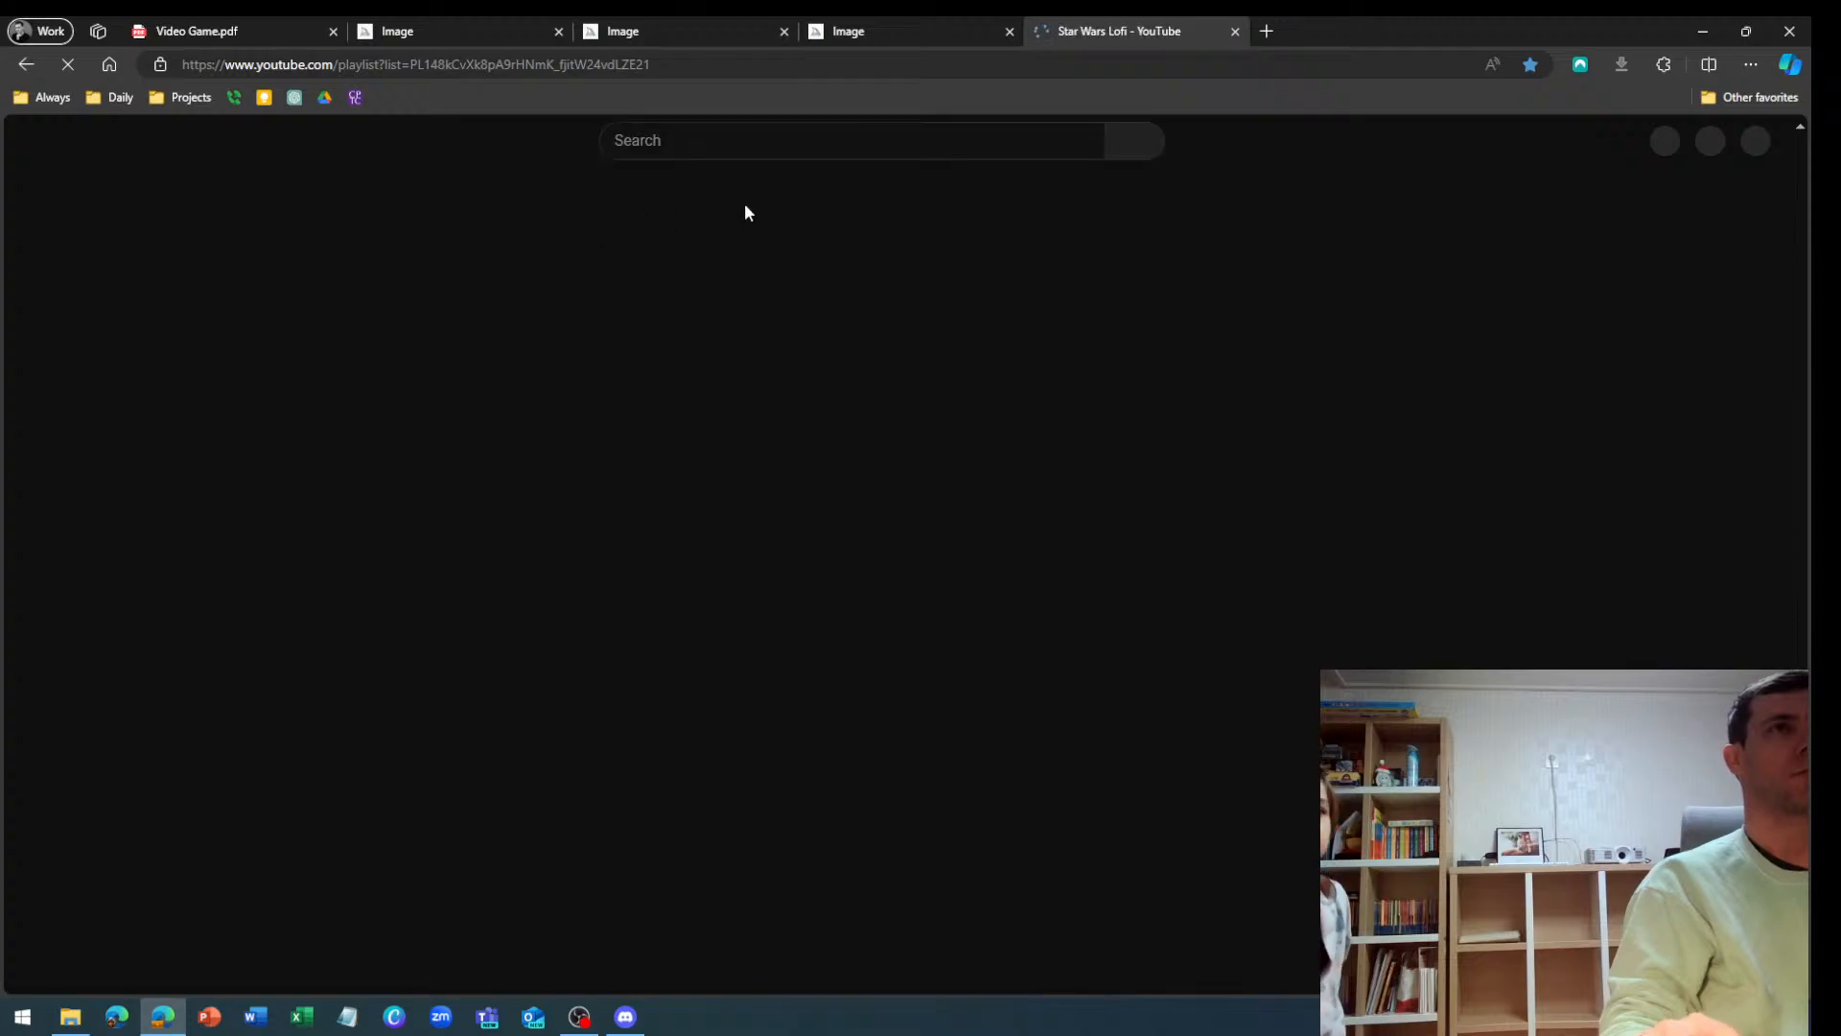
click(762, 145)
text(Larry's Torpedo Castle)
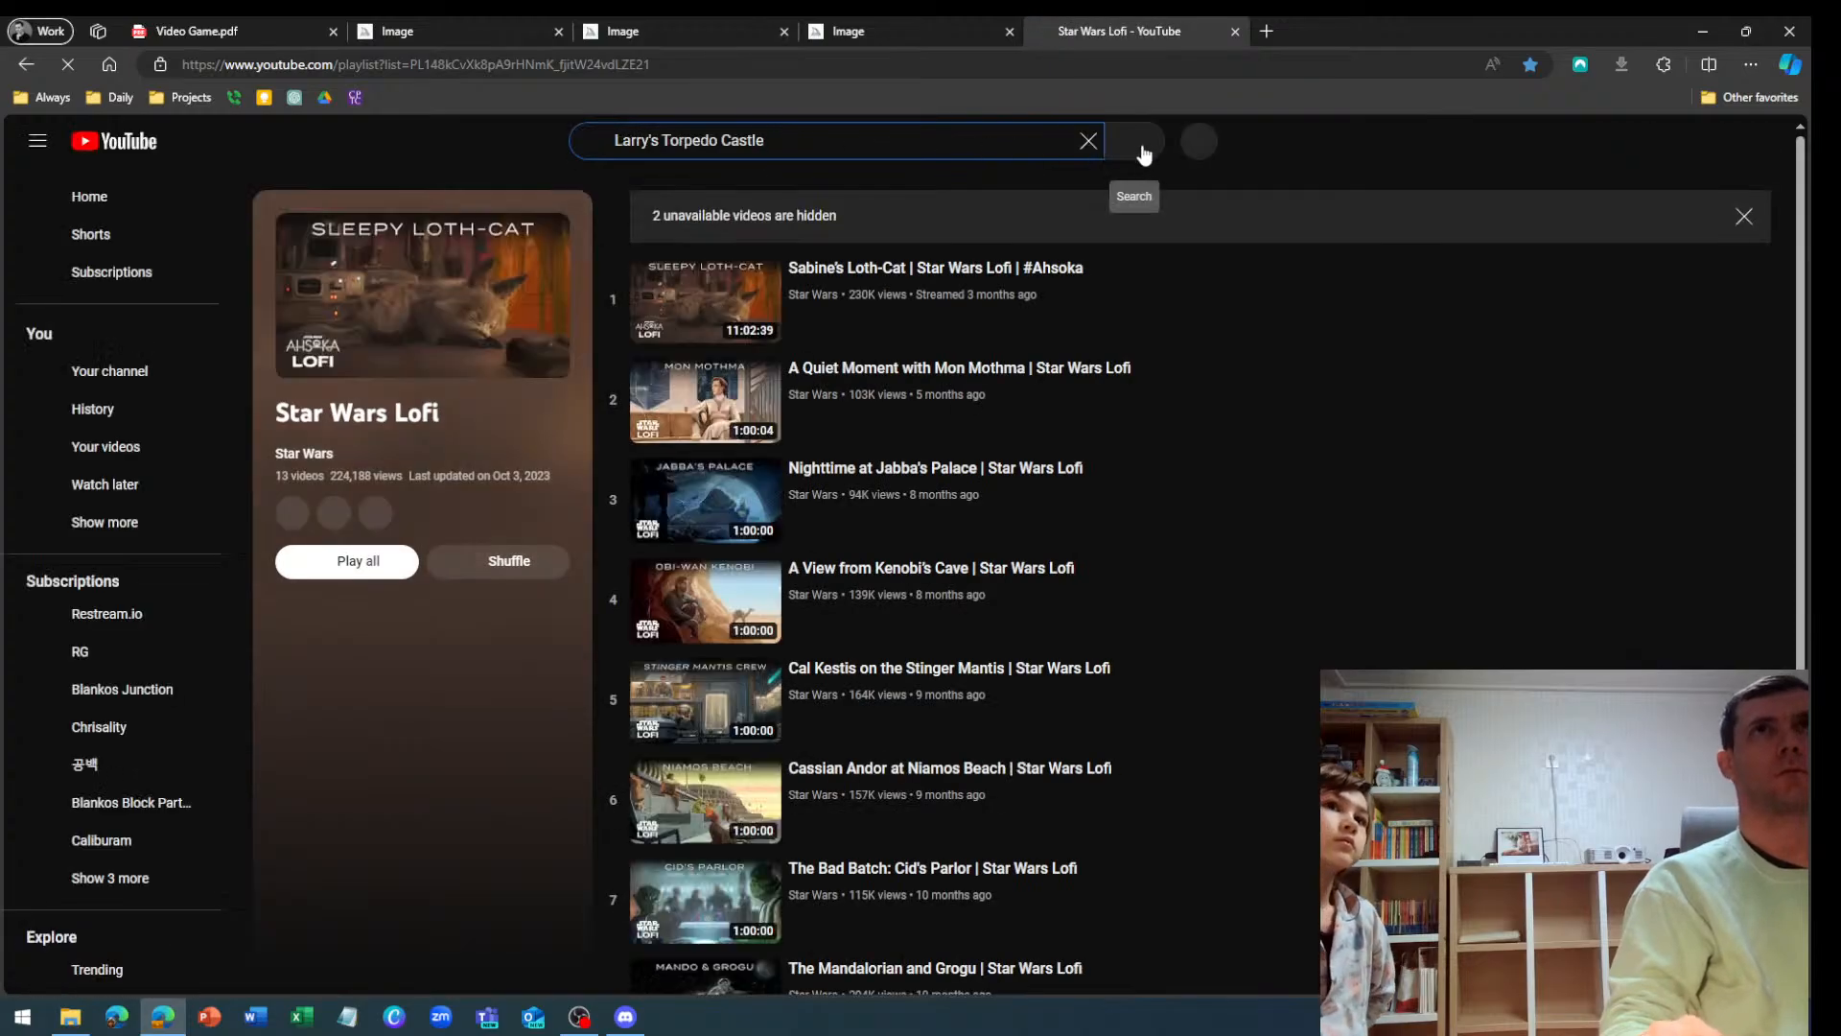
click(1137, 146)
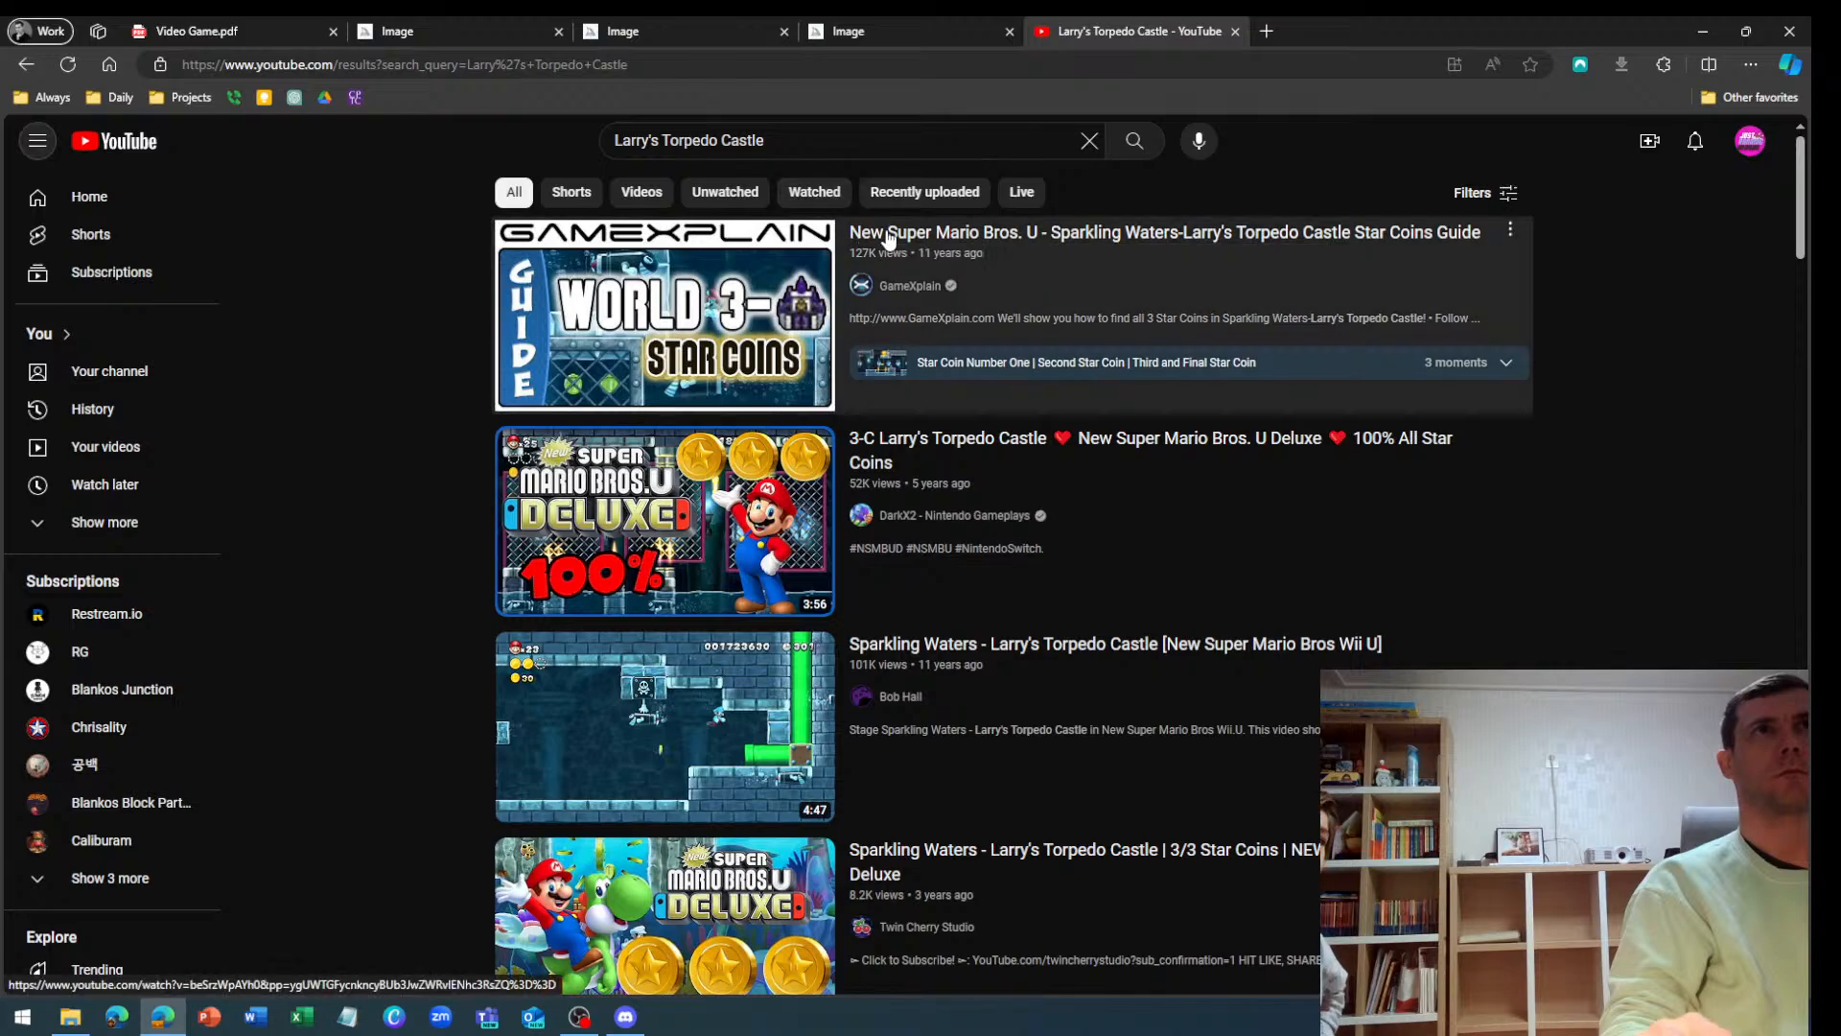
Watch the opening of GameXplain's Larry's Torpedo Castle Star Coins Guide, dismissing the YouTube TV offer, and pause the video
click(876, 237)
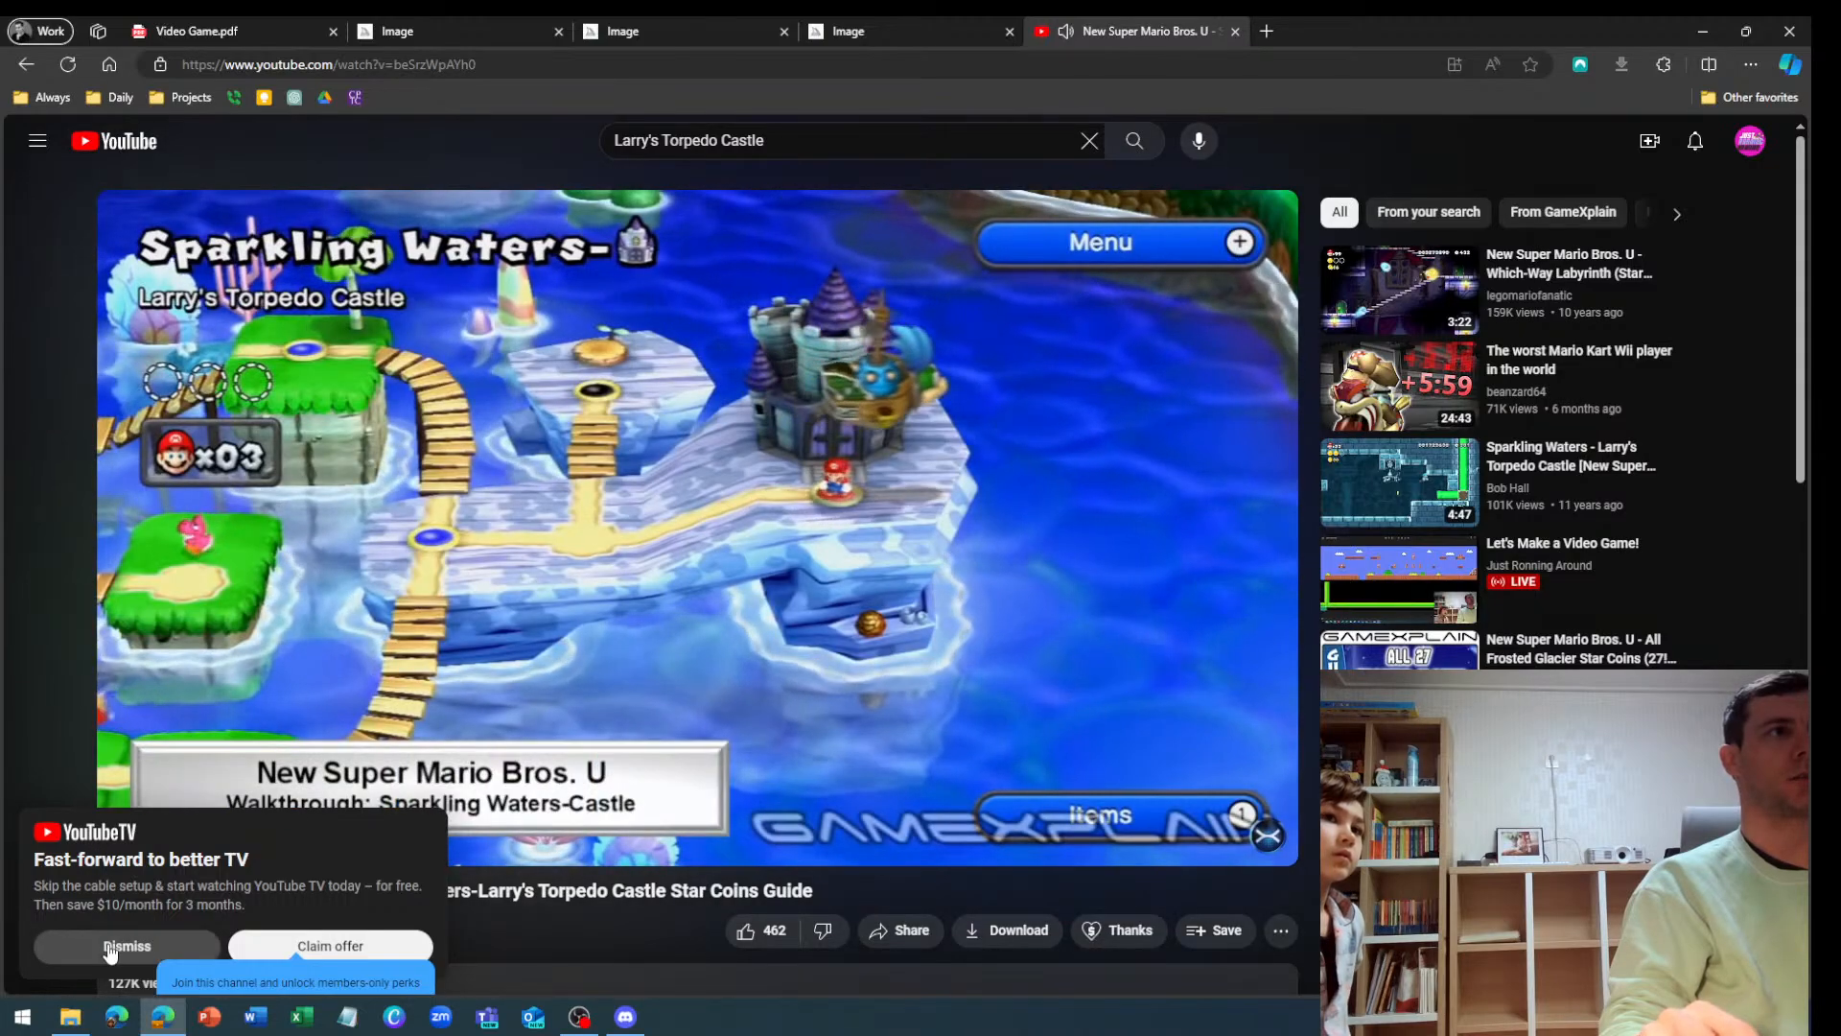
click(111, 948)
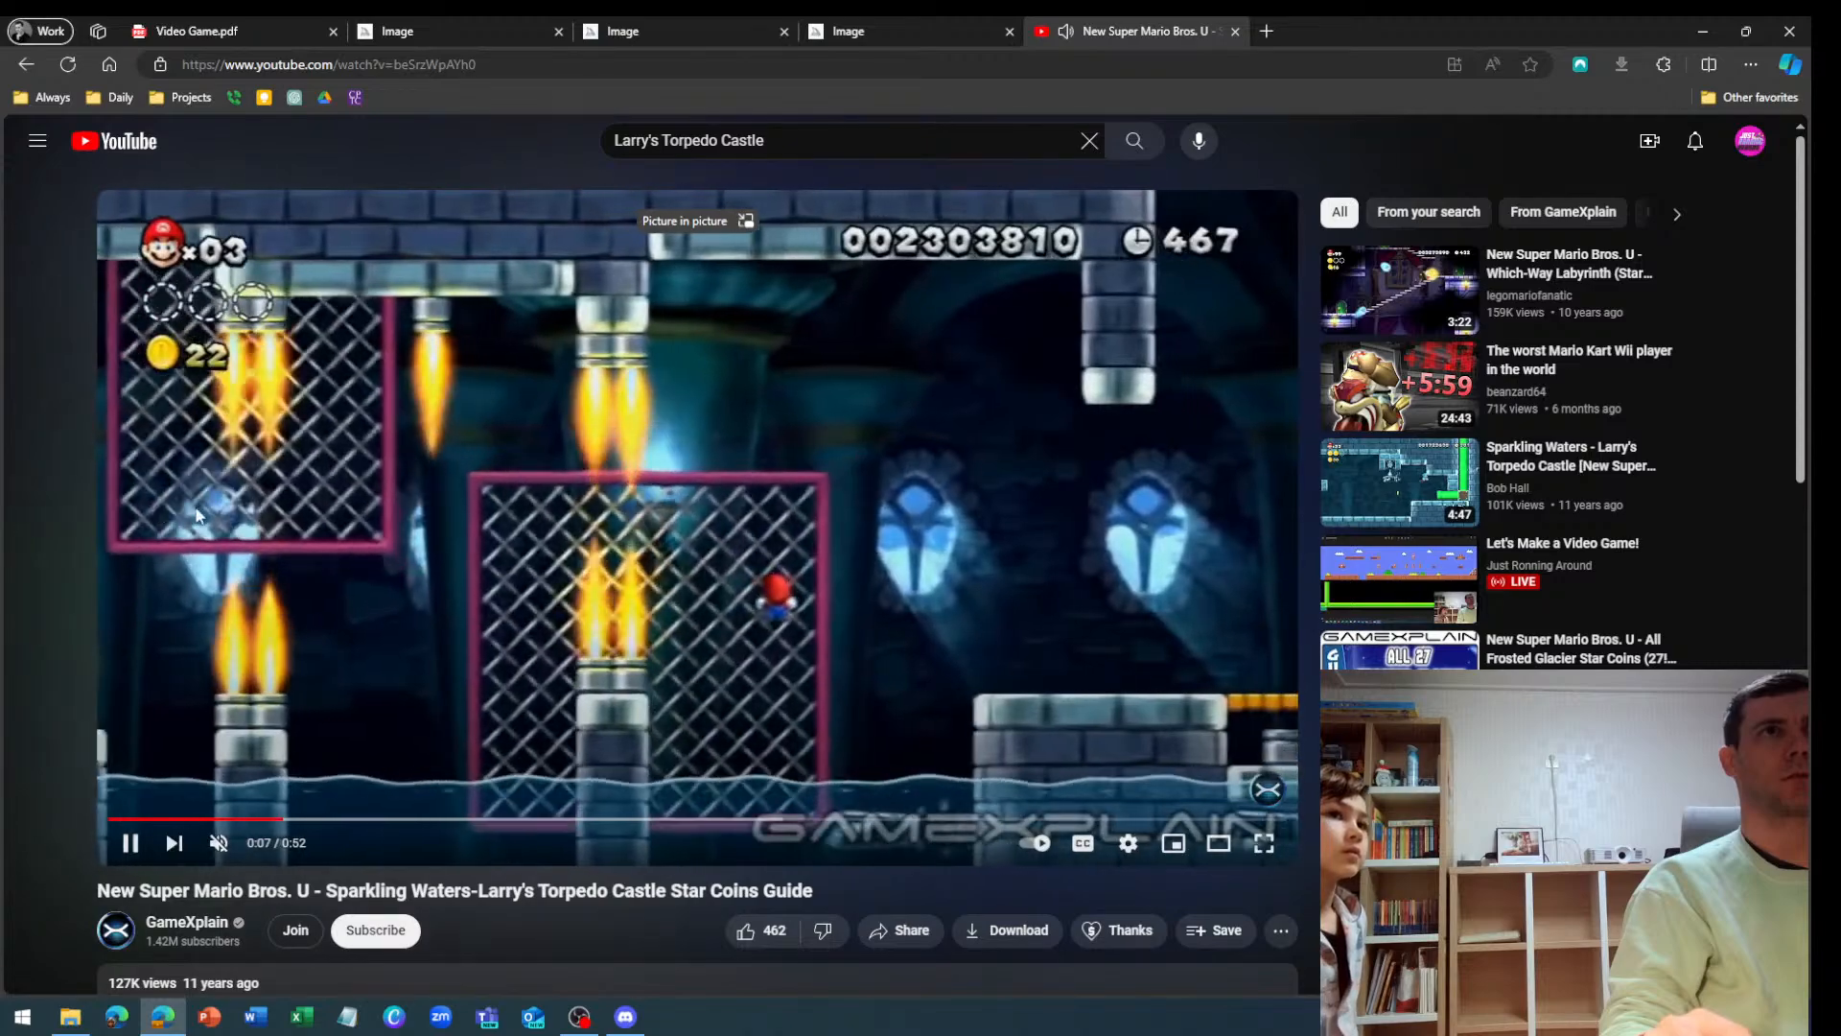
click(399, 584)
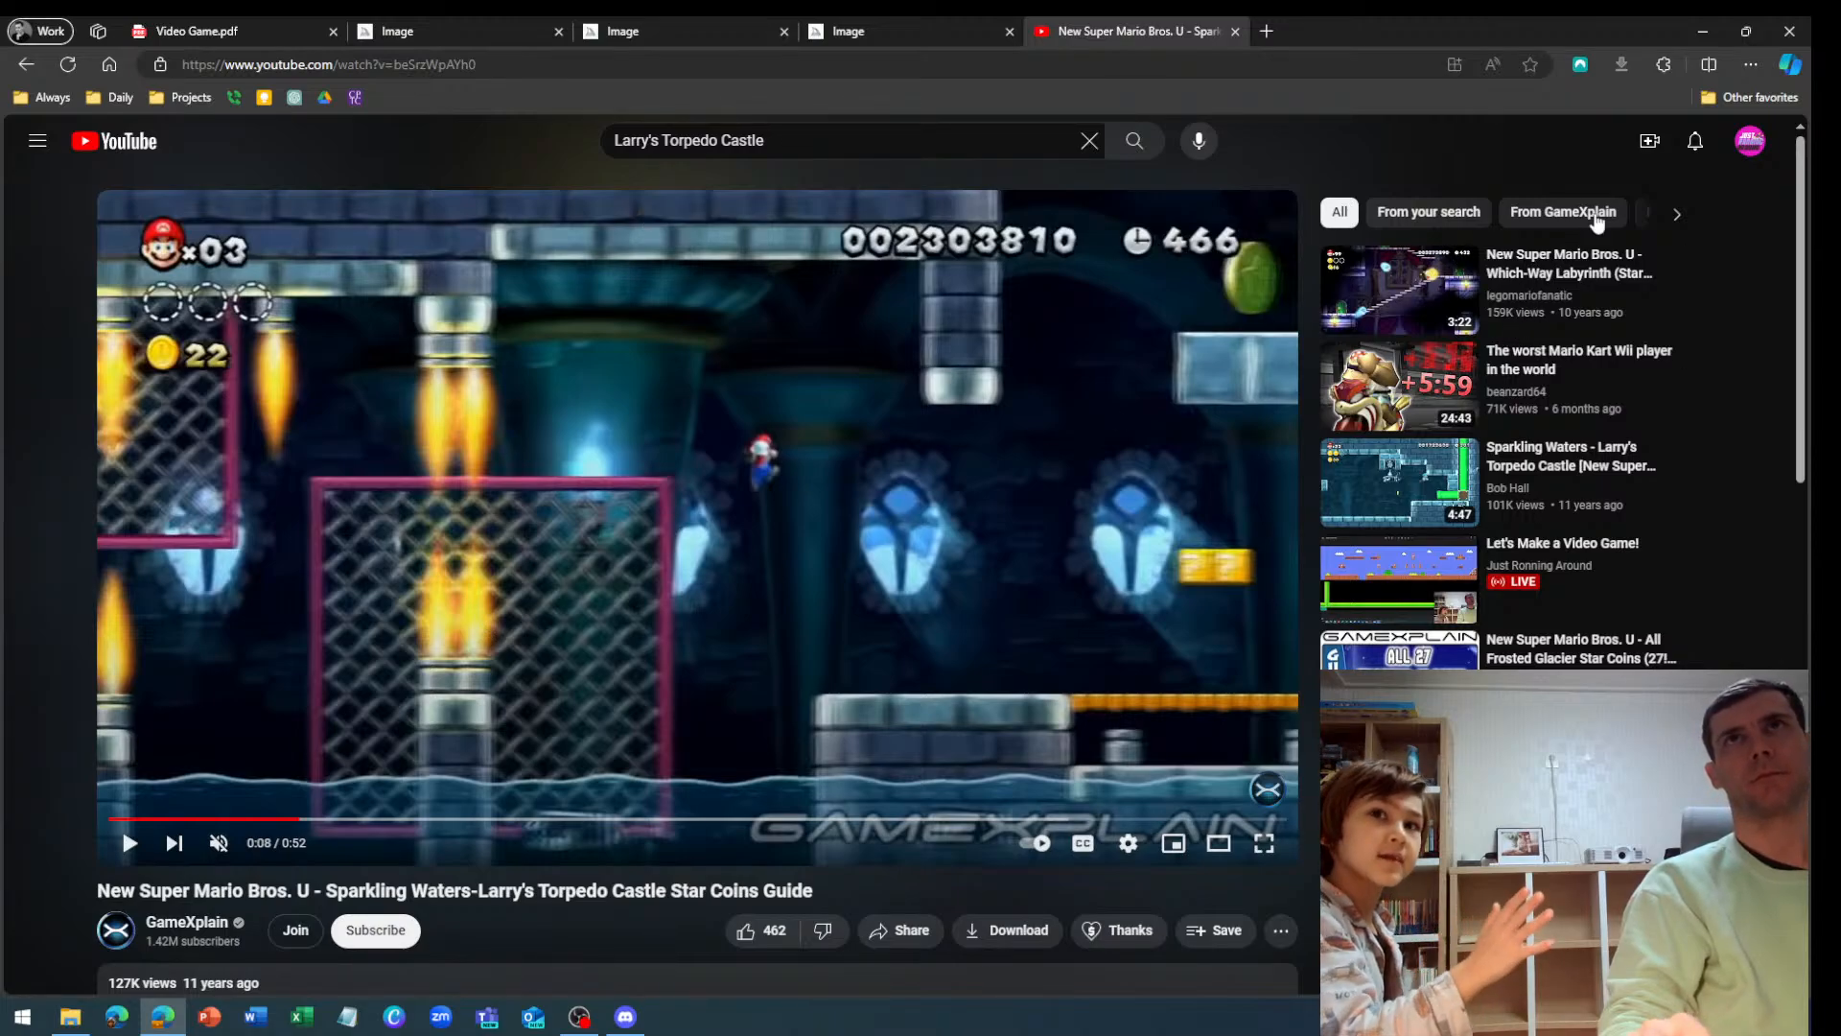
Return to Discord and copy the dark castle level's prompt text, from "a concept sketch of" through "--ar 16:9 --s 750"
click(1705, 29)
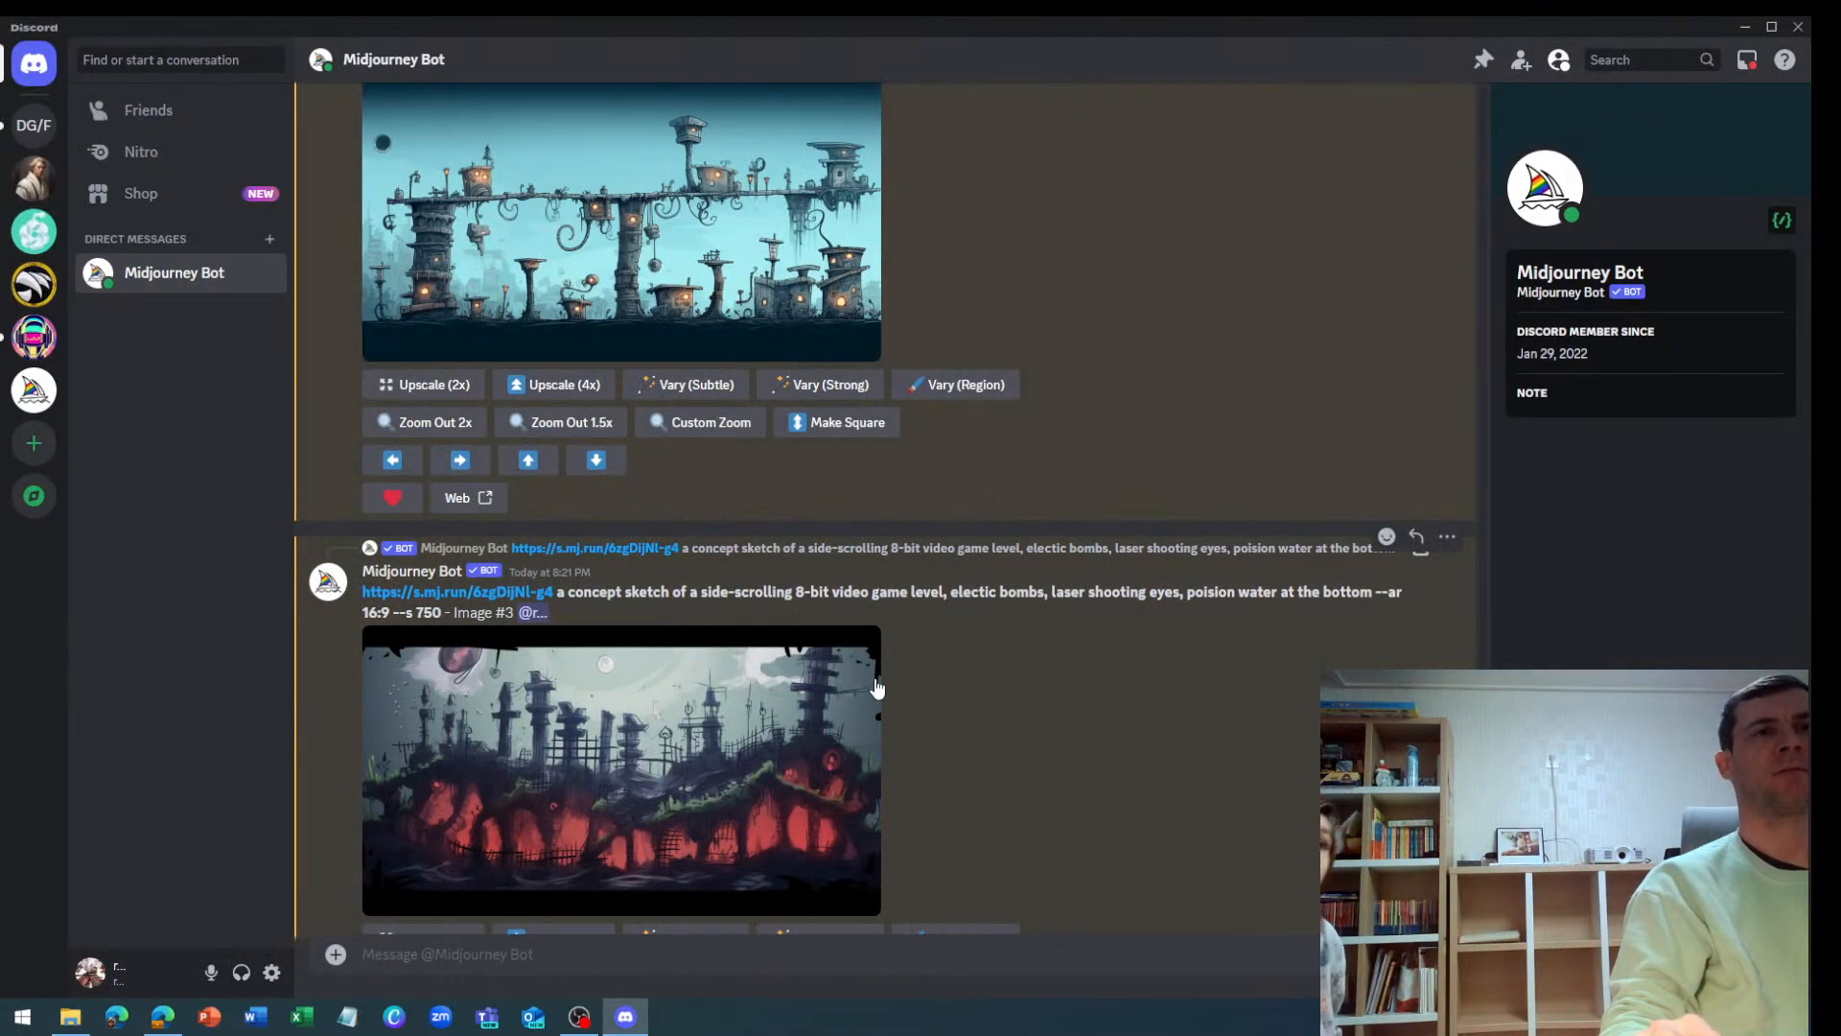
scroll(532, 746, up, 3)
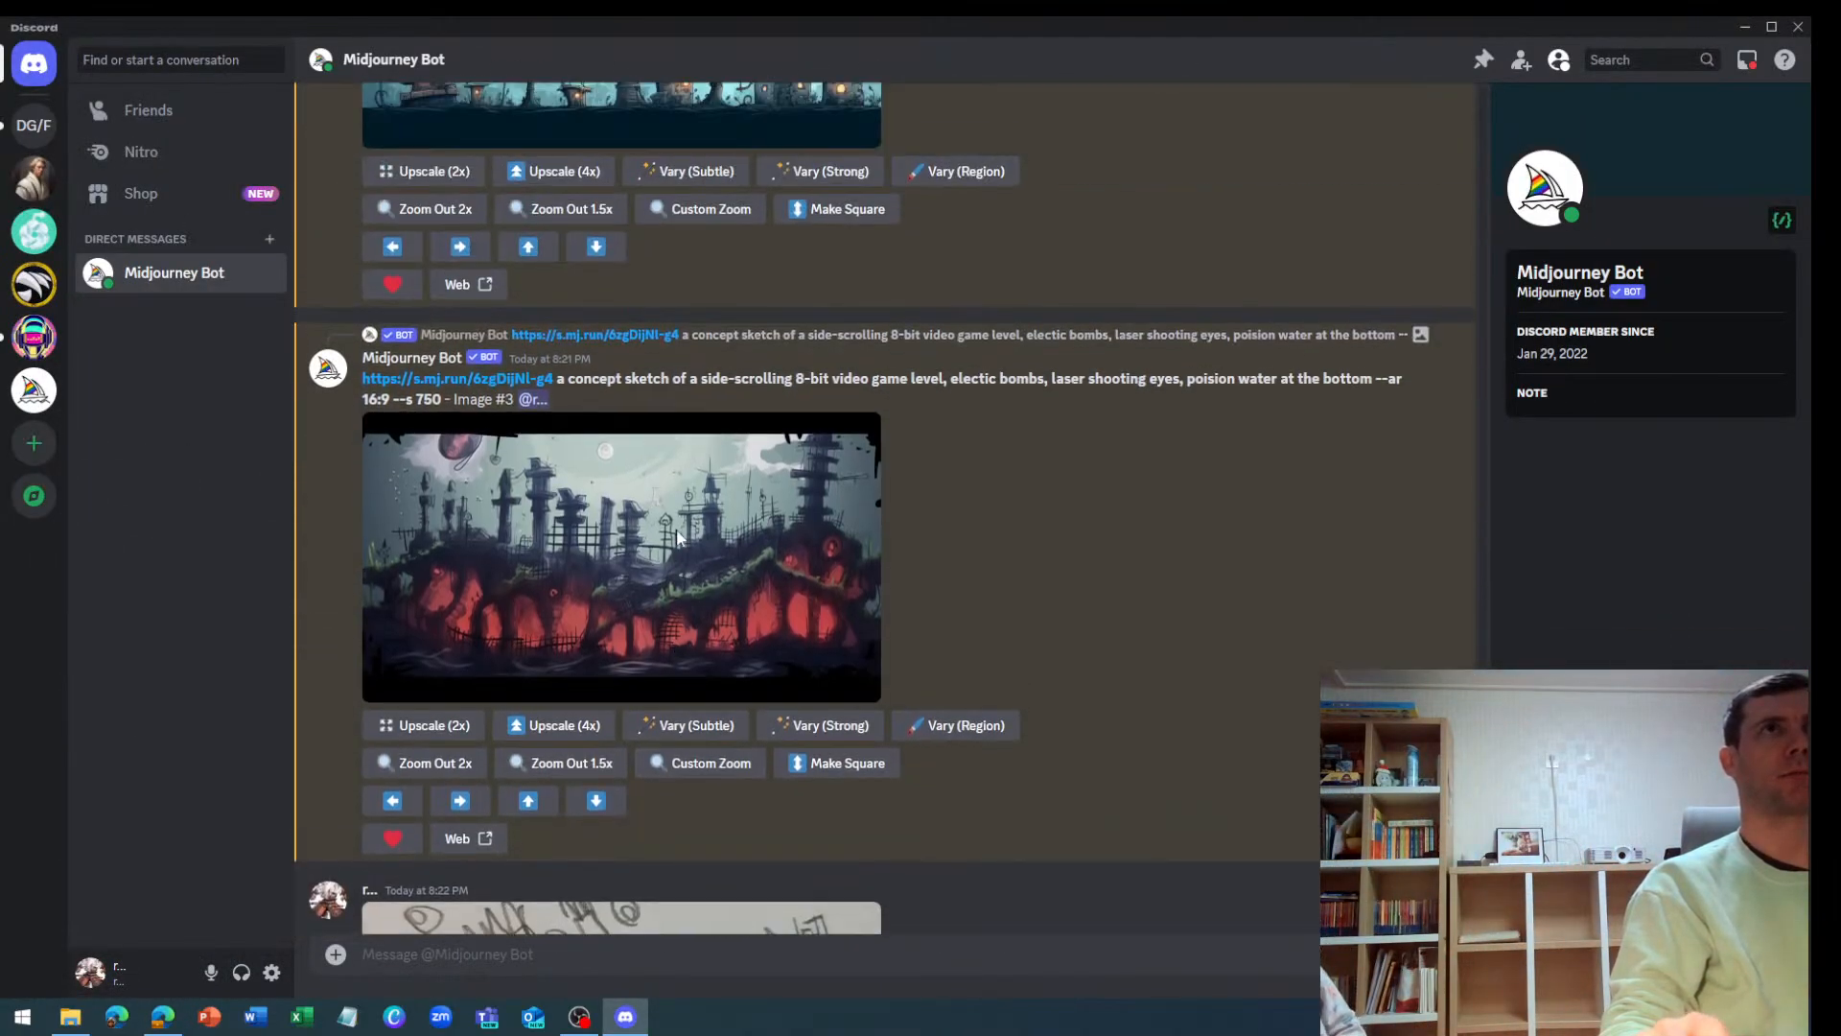
drag(561, 404, 442, 425)
key(ctrl+c)
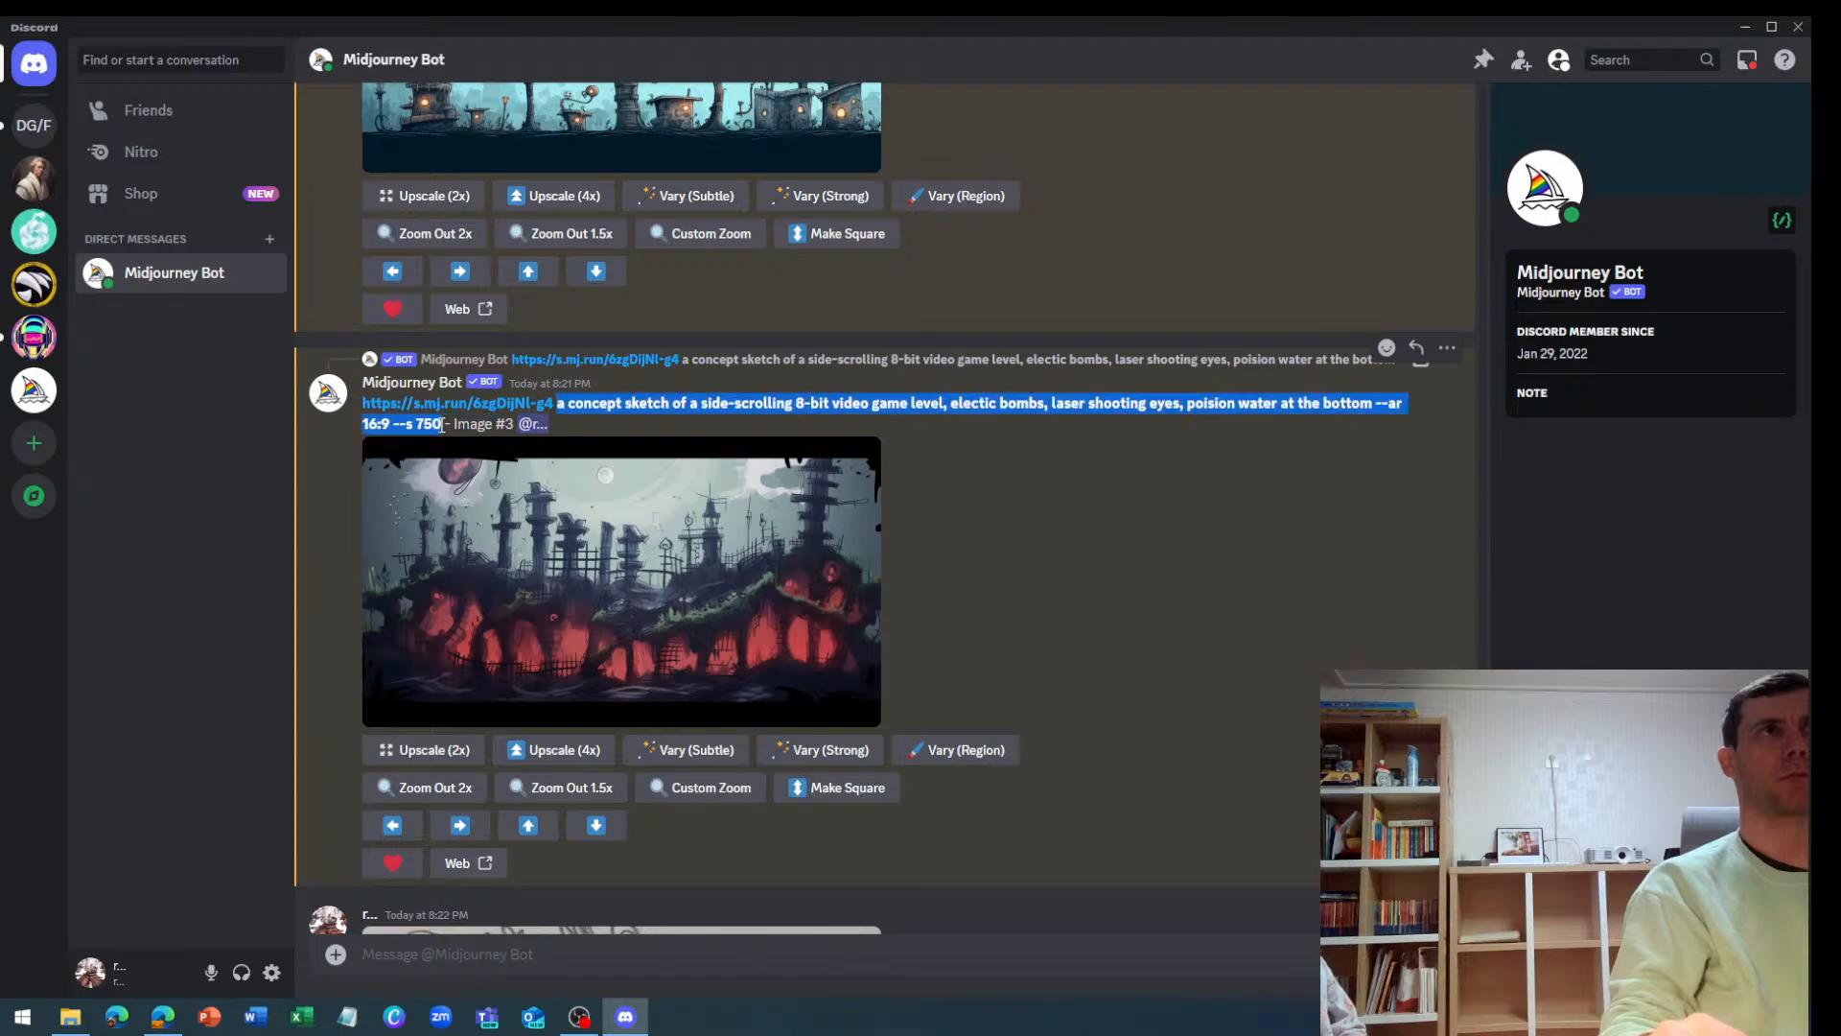
Start an /imagine prompt with the heart-shaped tree sketch's image link followed by the copied concept sketch text
click(444, 958)
text(/)
key(Return)
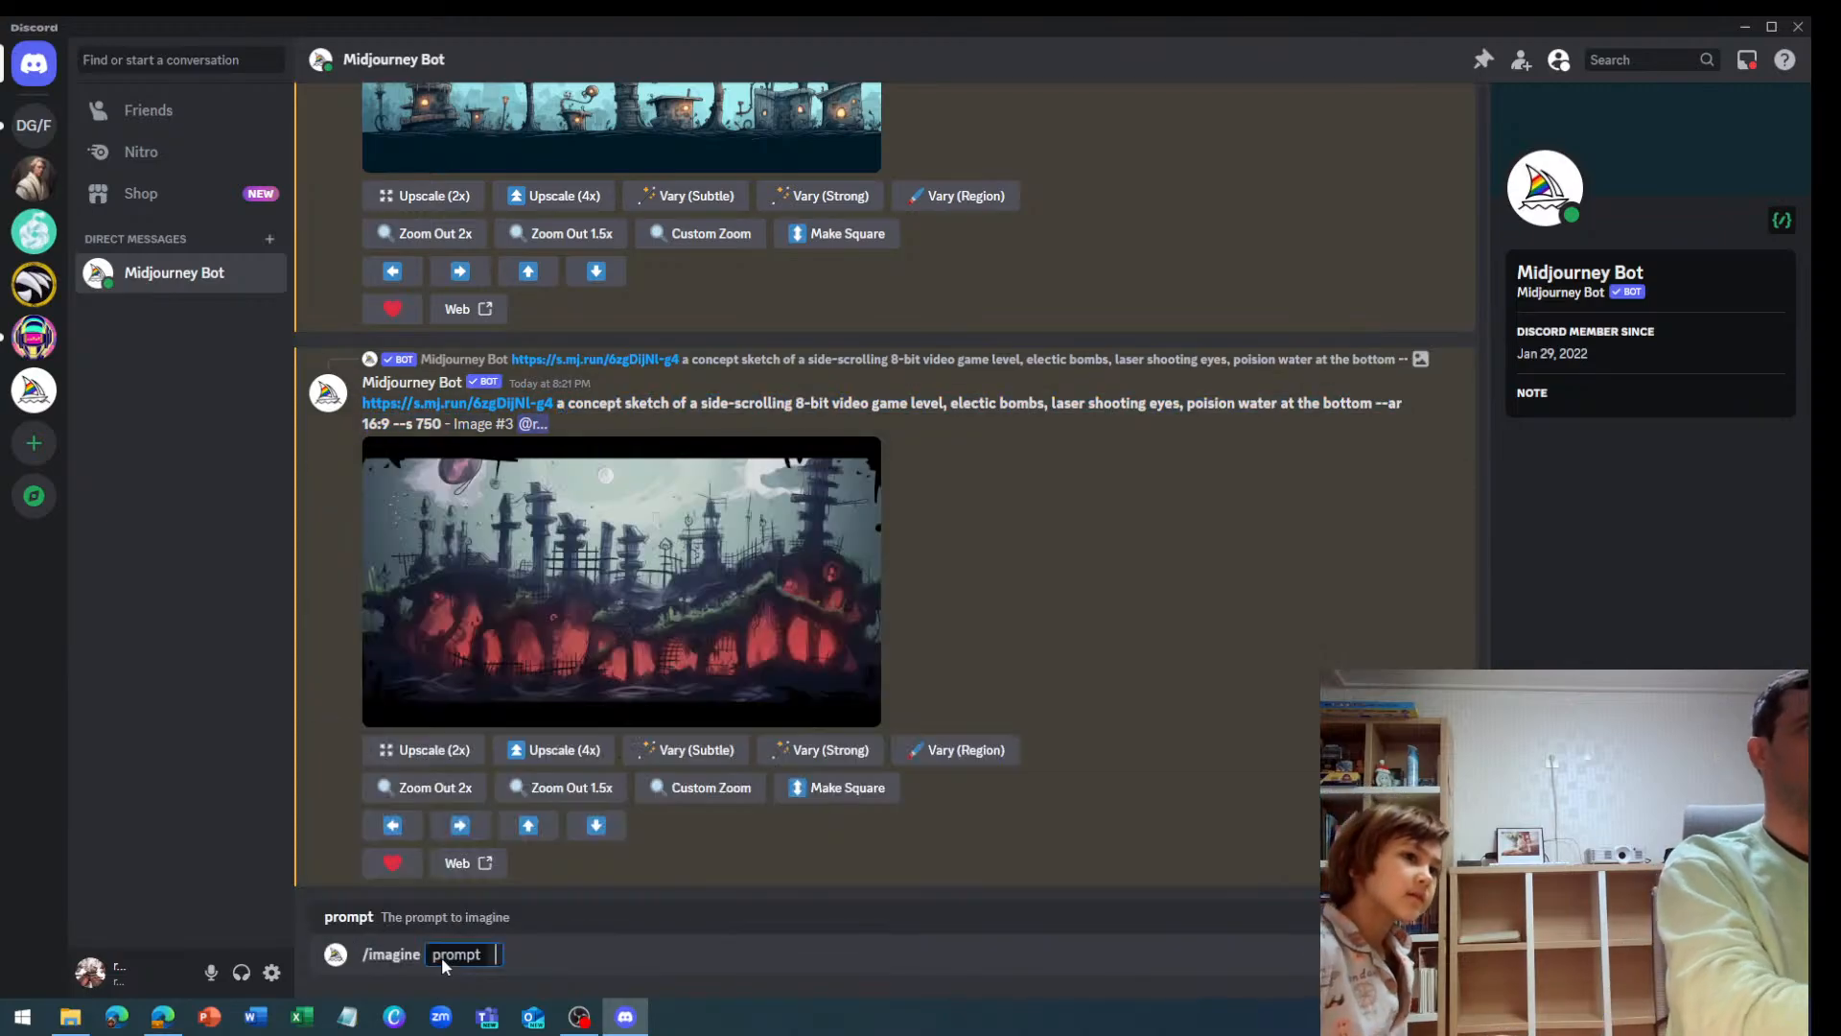
scroll(516, 851, down, 3)
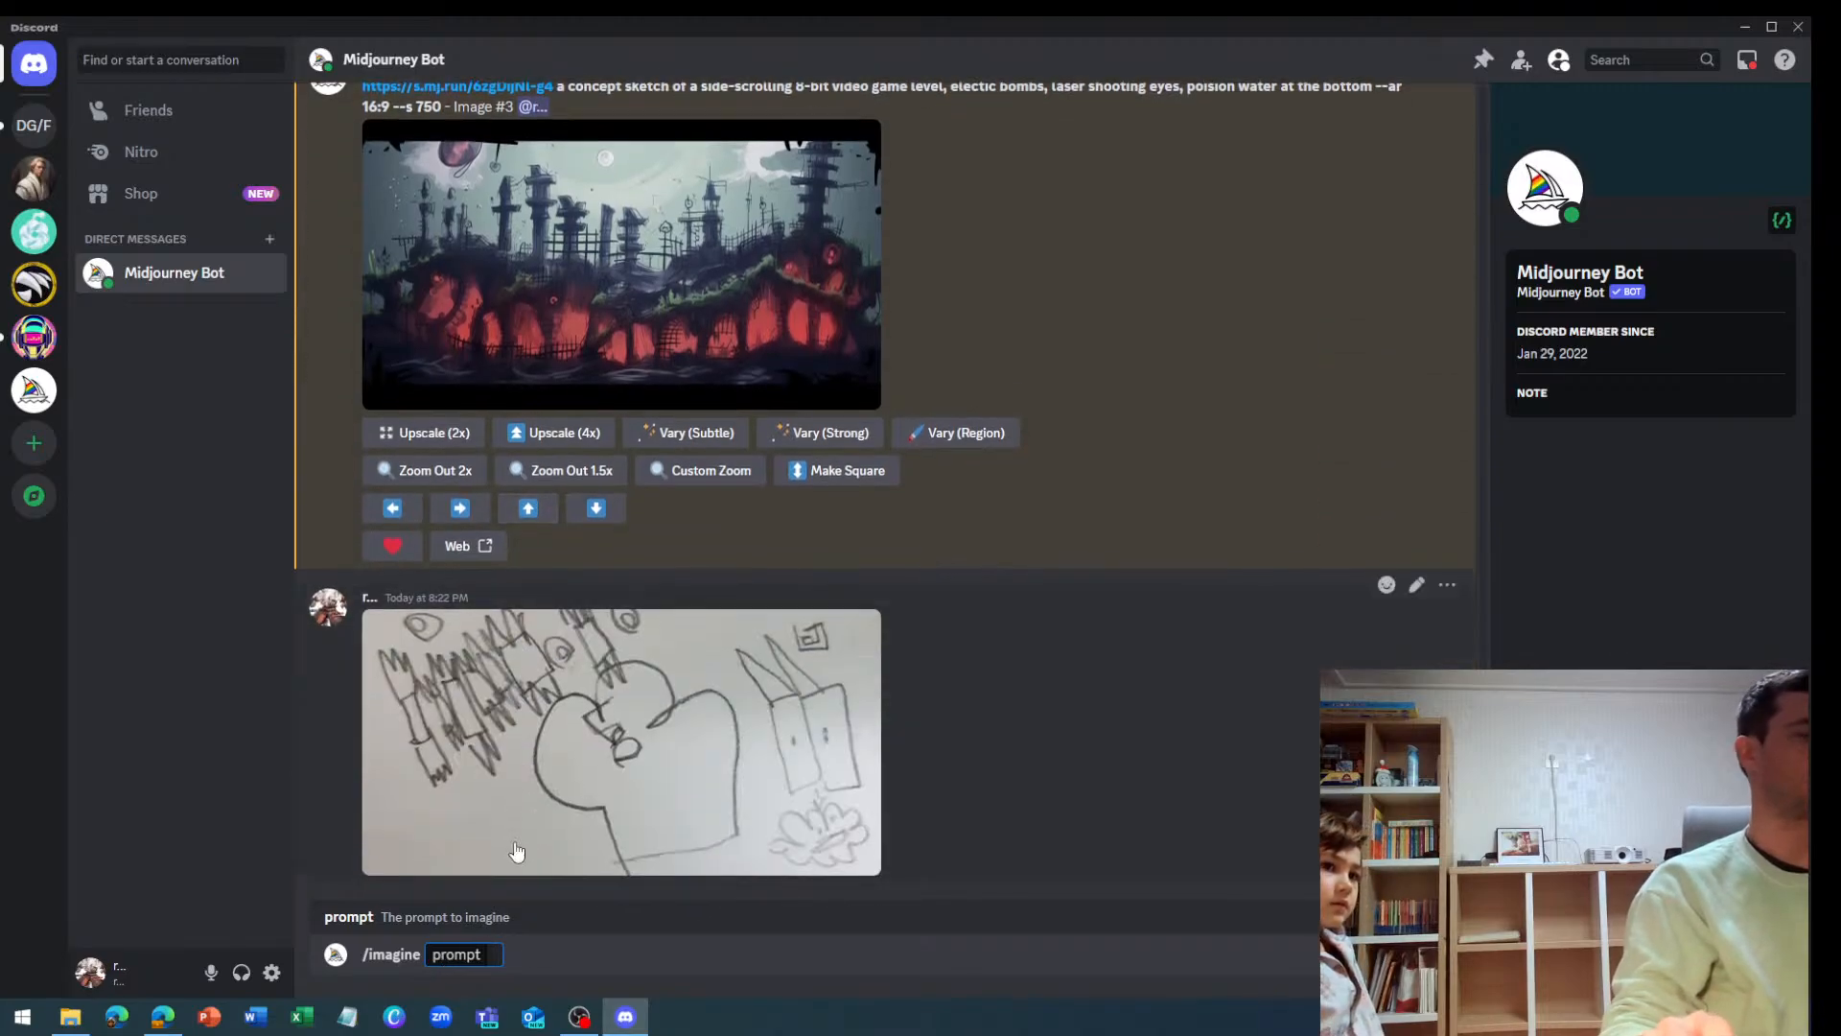
key(ctrl+v)
mouse_move(518, 800)
mouse_down()
mouse_move(499, 969)
mouse_move(502, 952)
mouse_up()
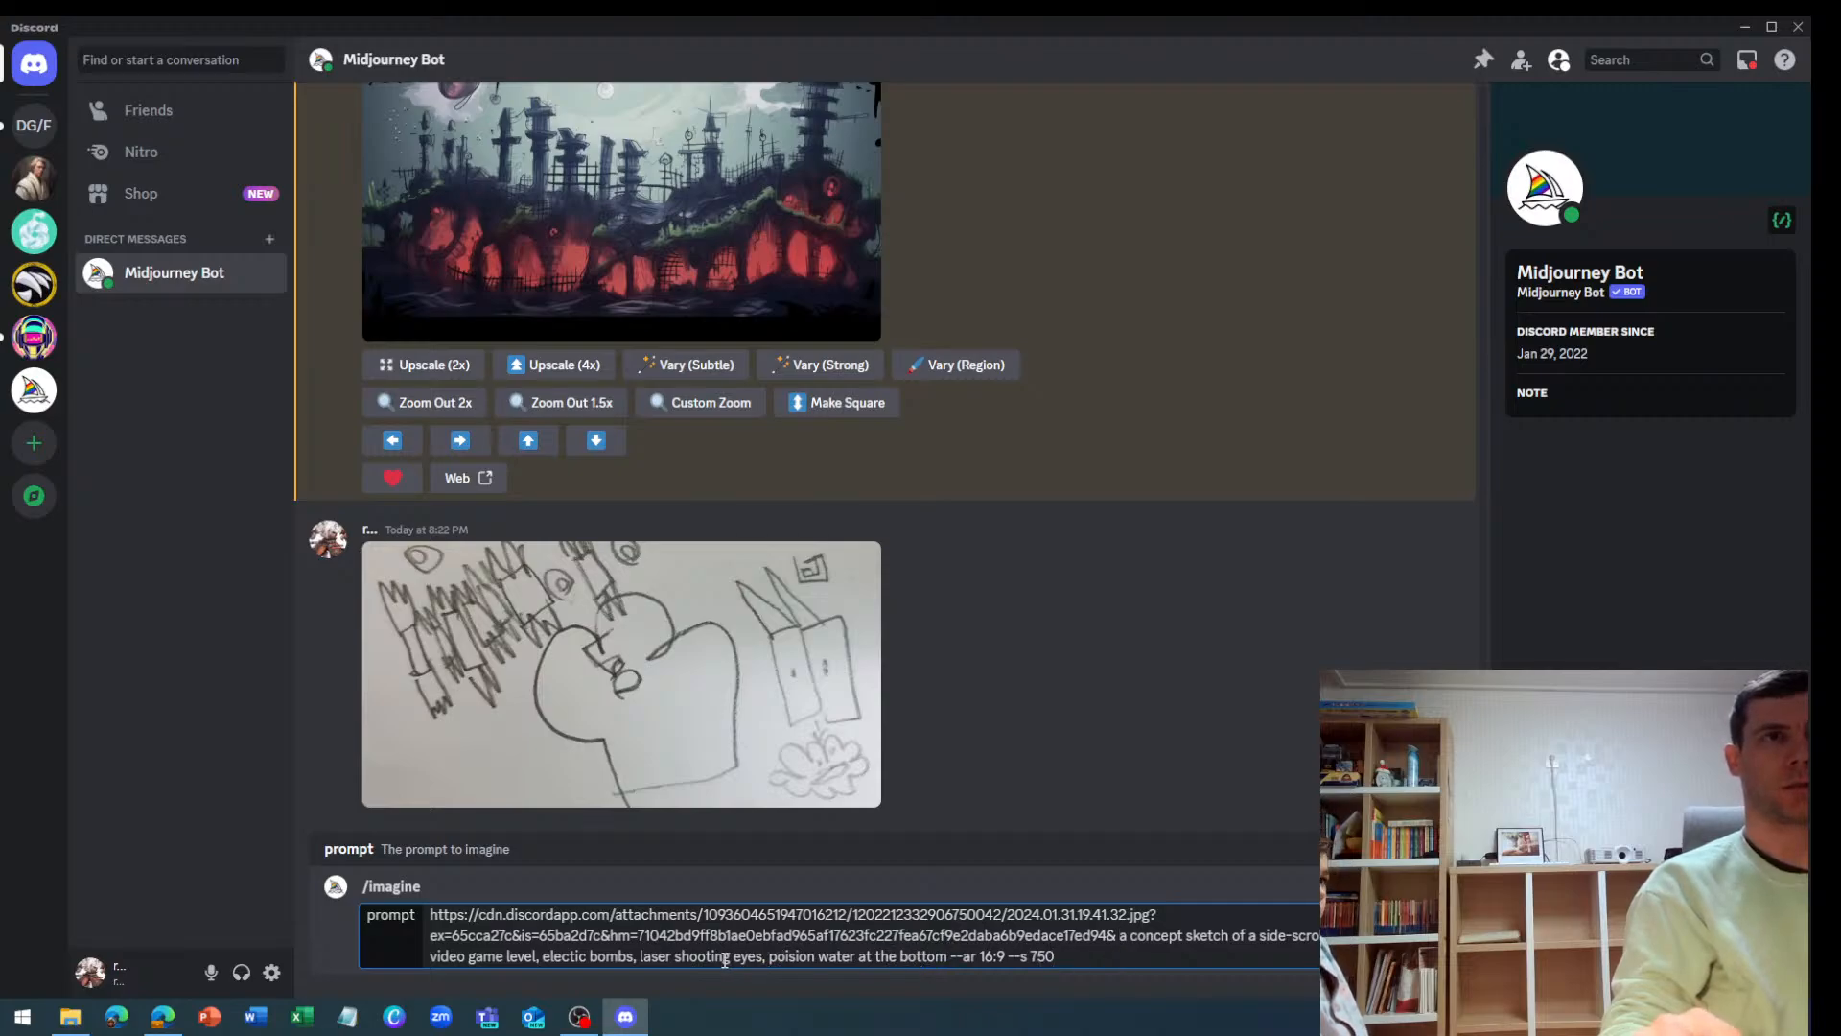
Remove ", electic bombs, laser shooting eyes, poision water at the bottom" from the prompt and submit it
drag(947, 956, 607, 959)
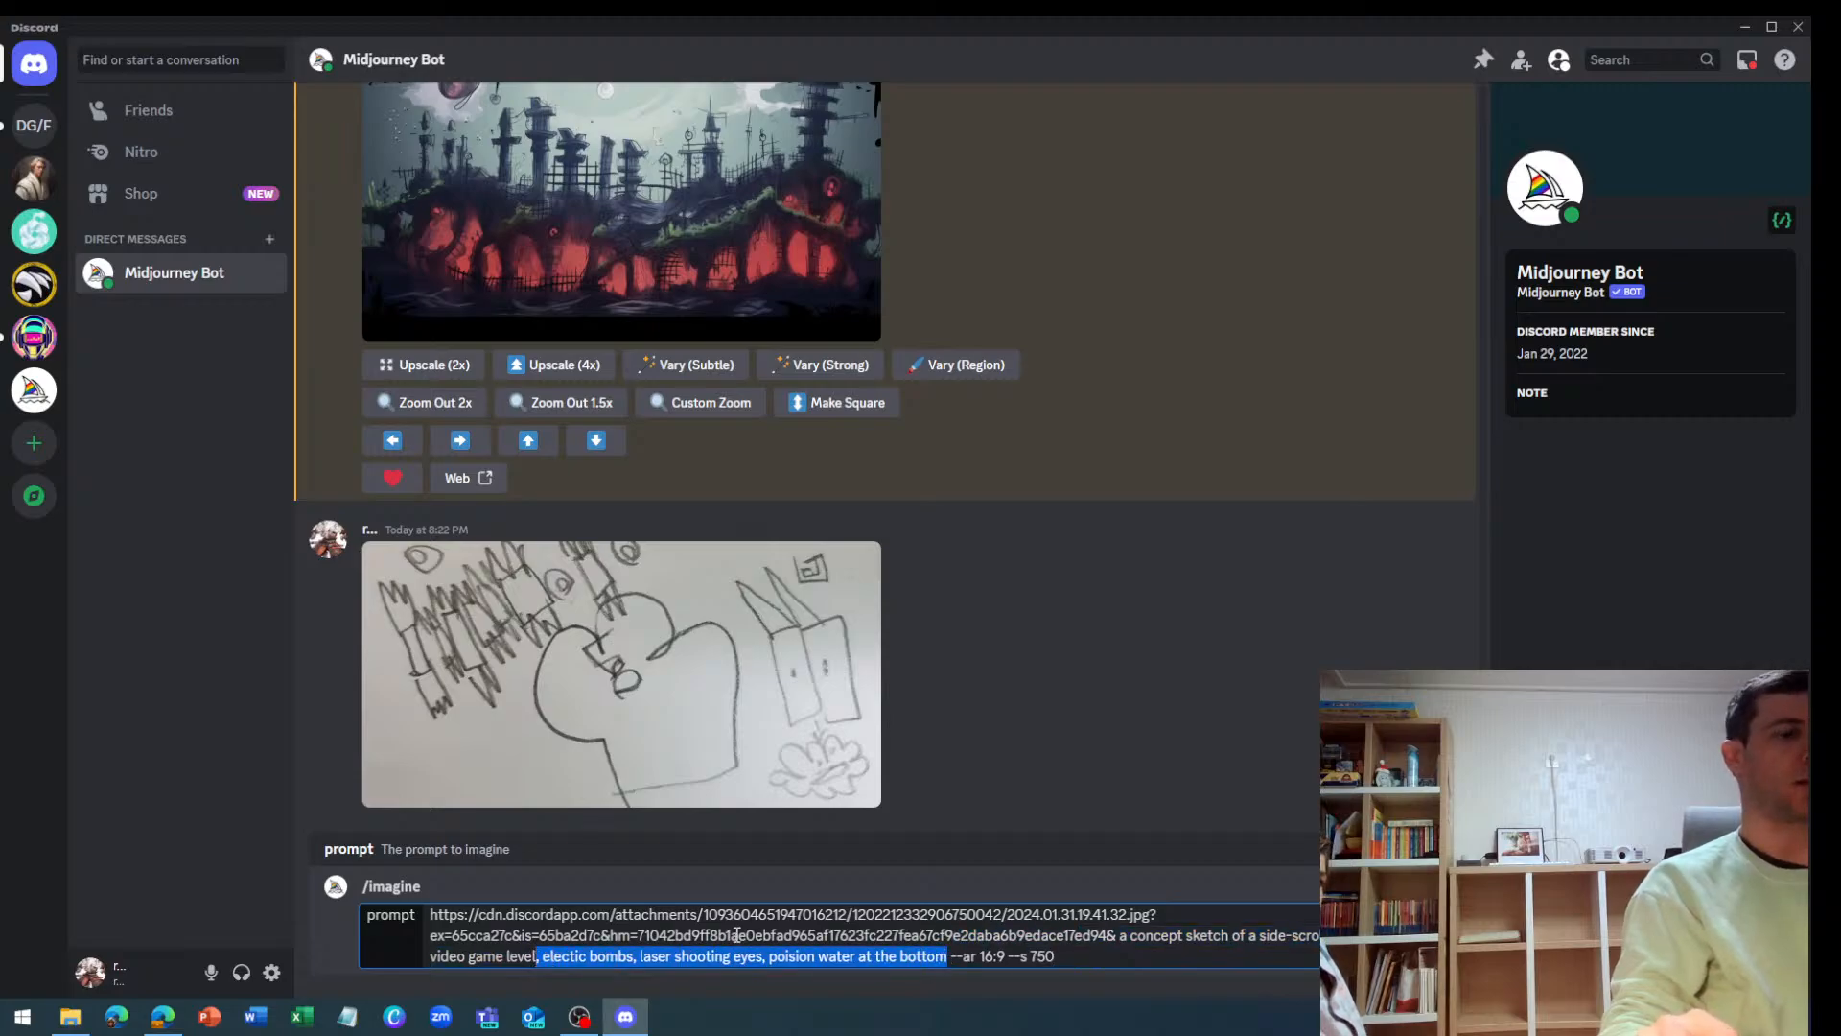
key(BackSpace)
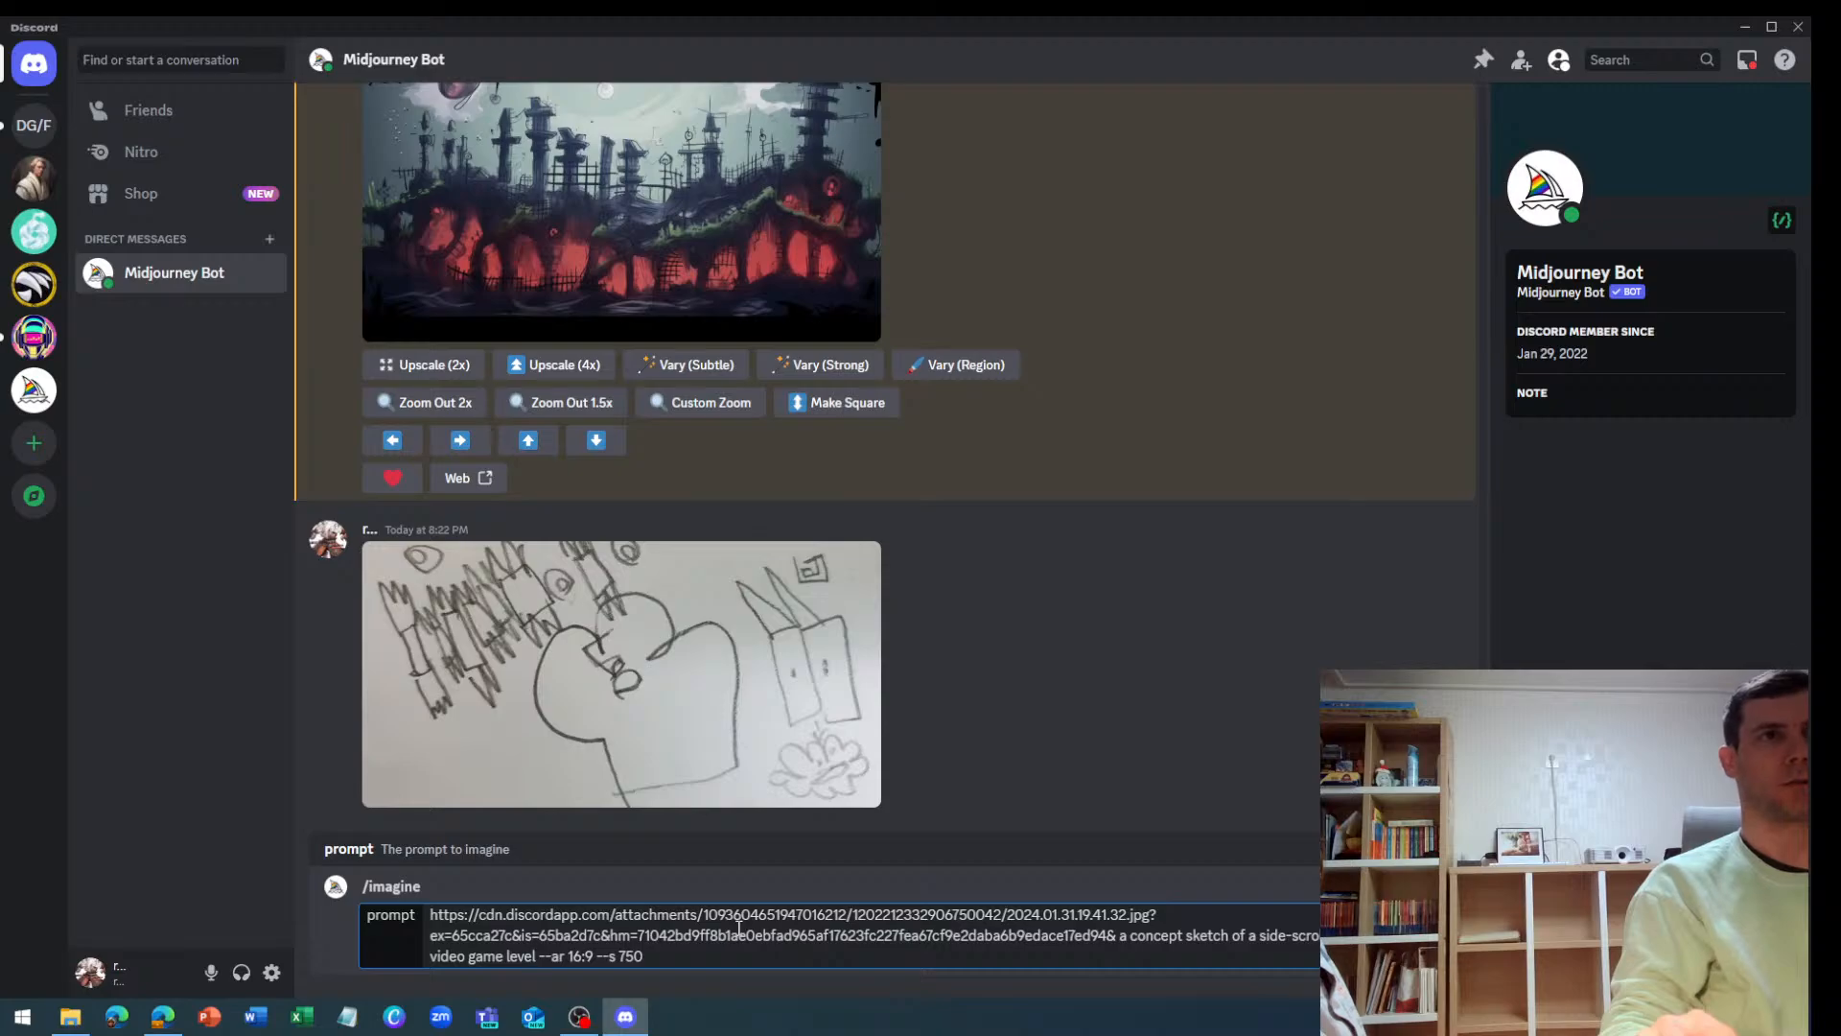
key(Return)
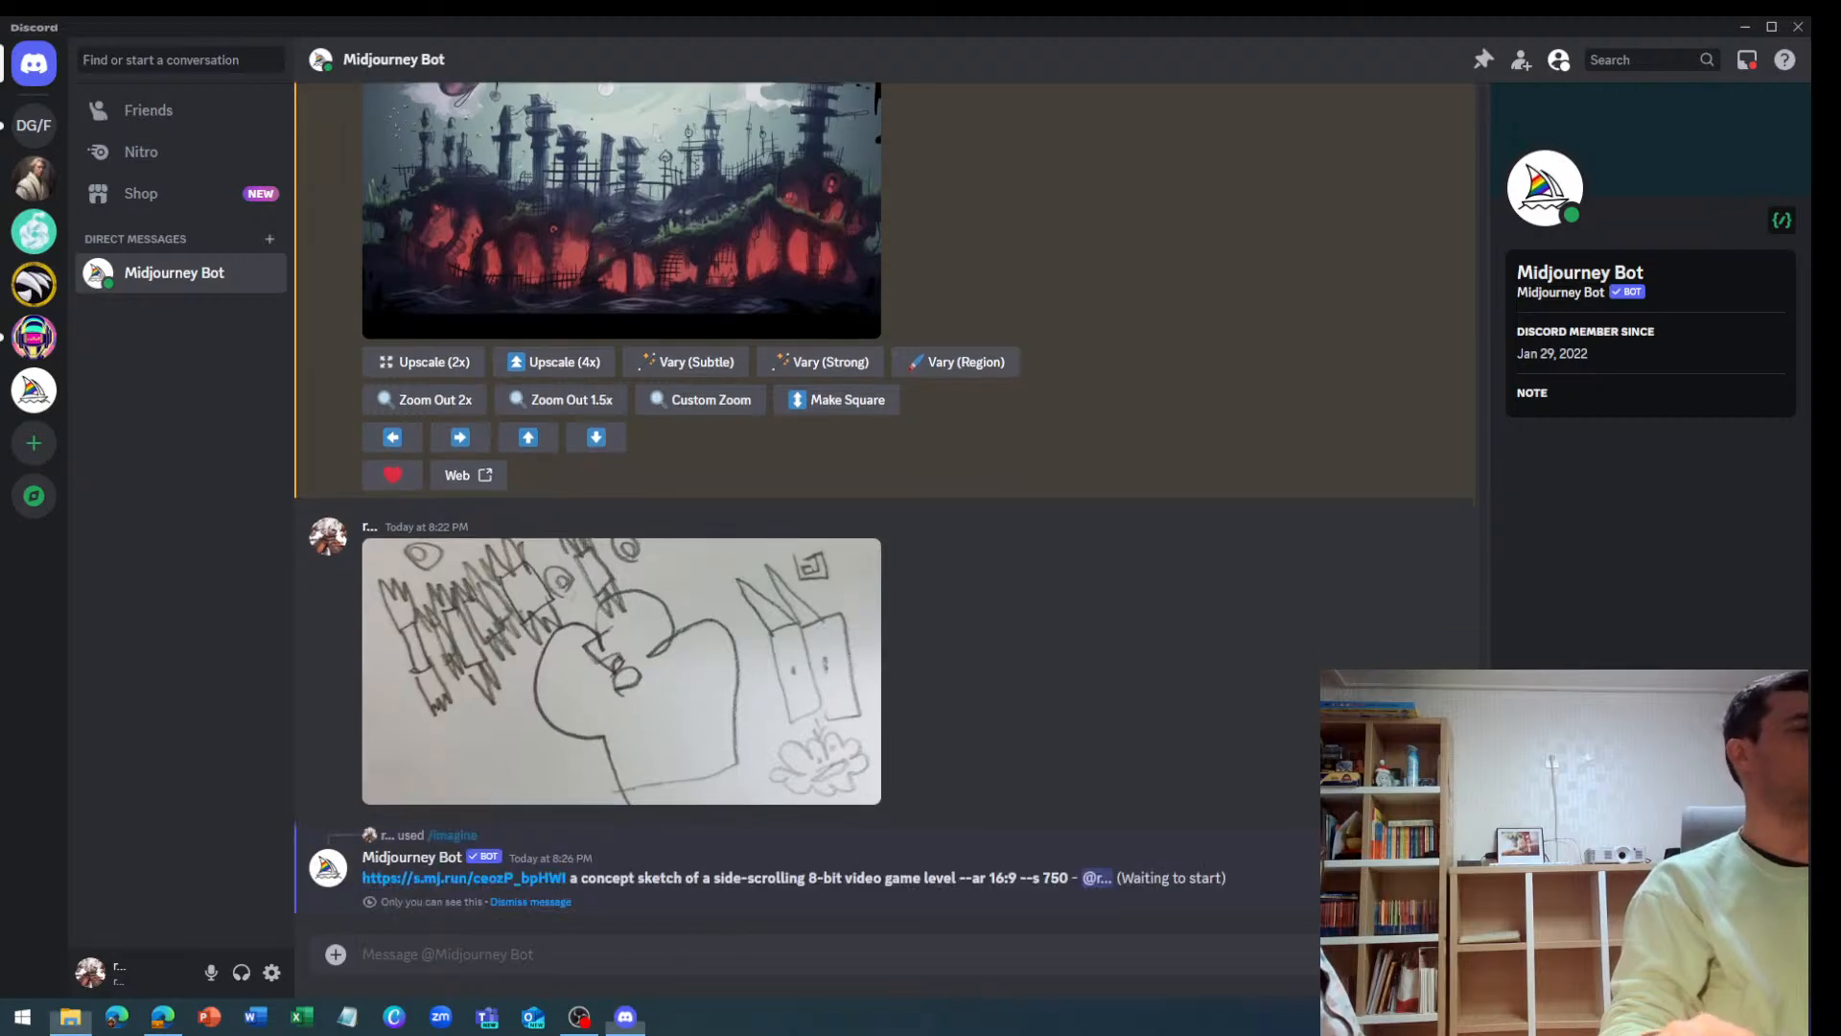
Open the submitted prompt's s.mj.run image link in the browser, copy the full image address and return to Discord
click(465, 877)
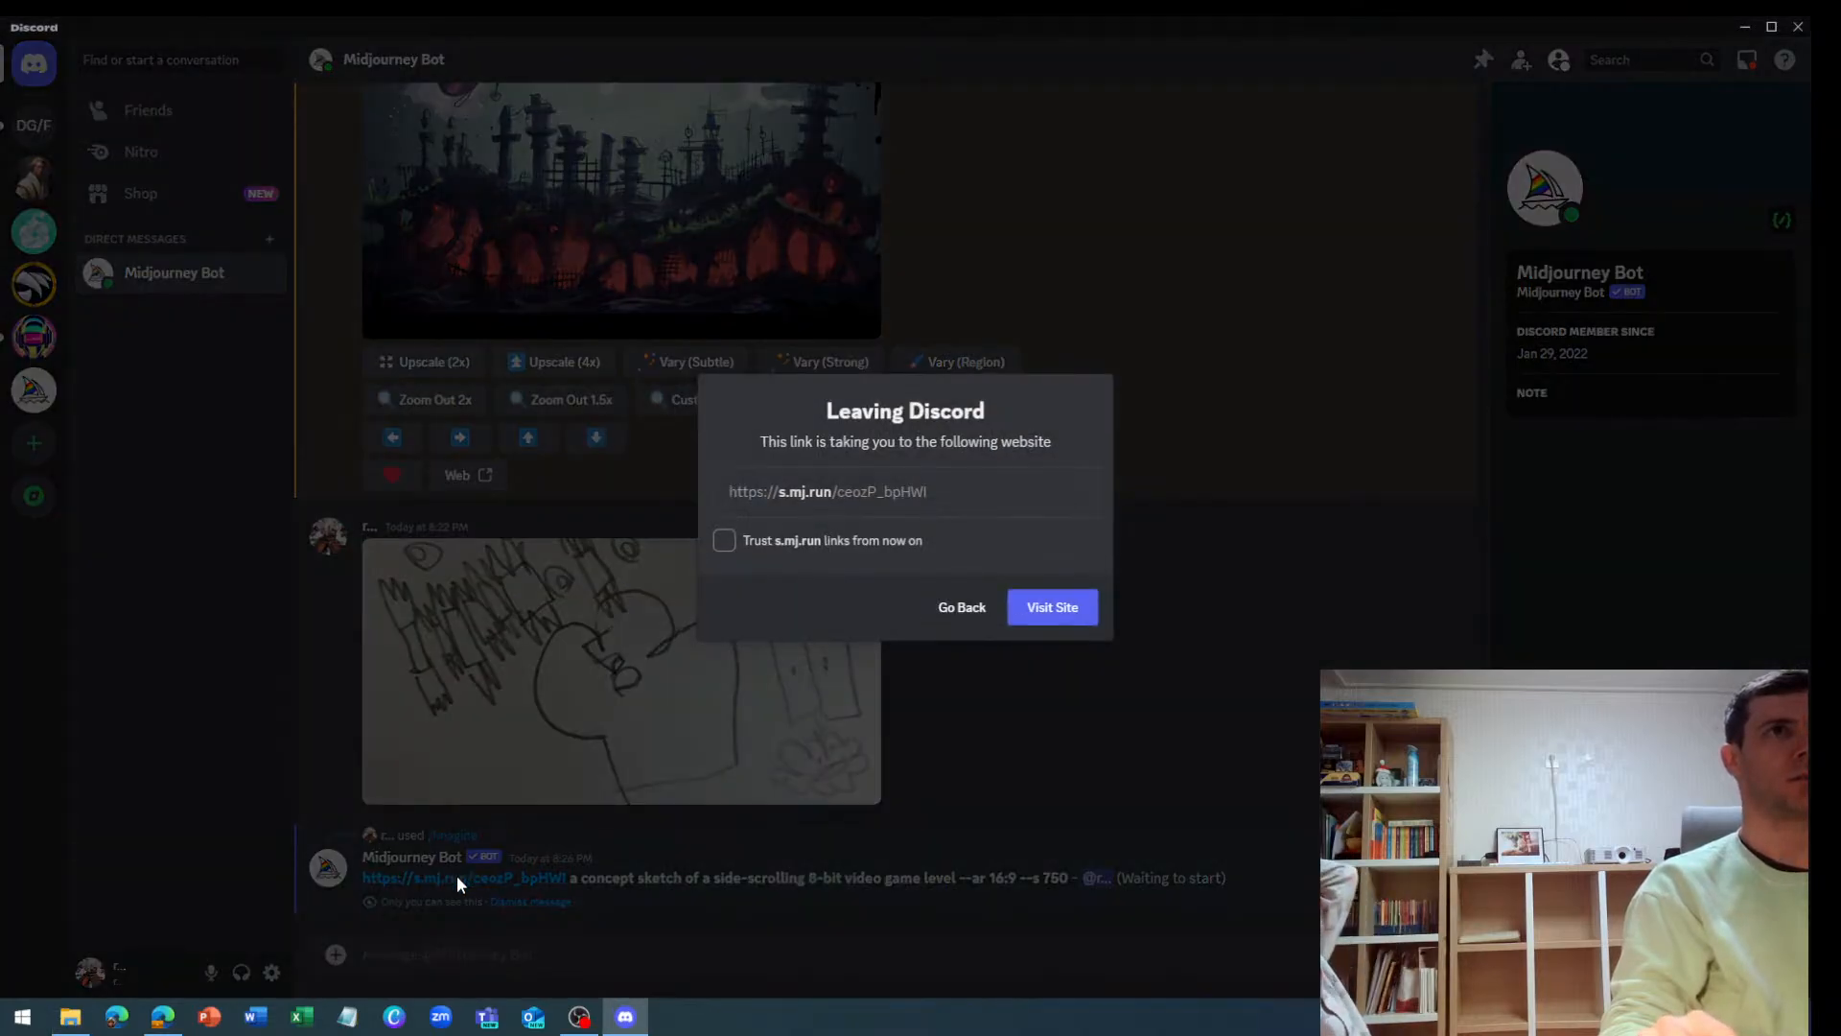
click(1041, 618)
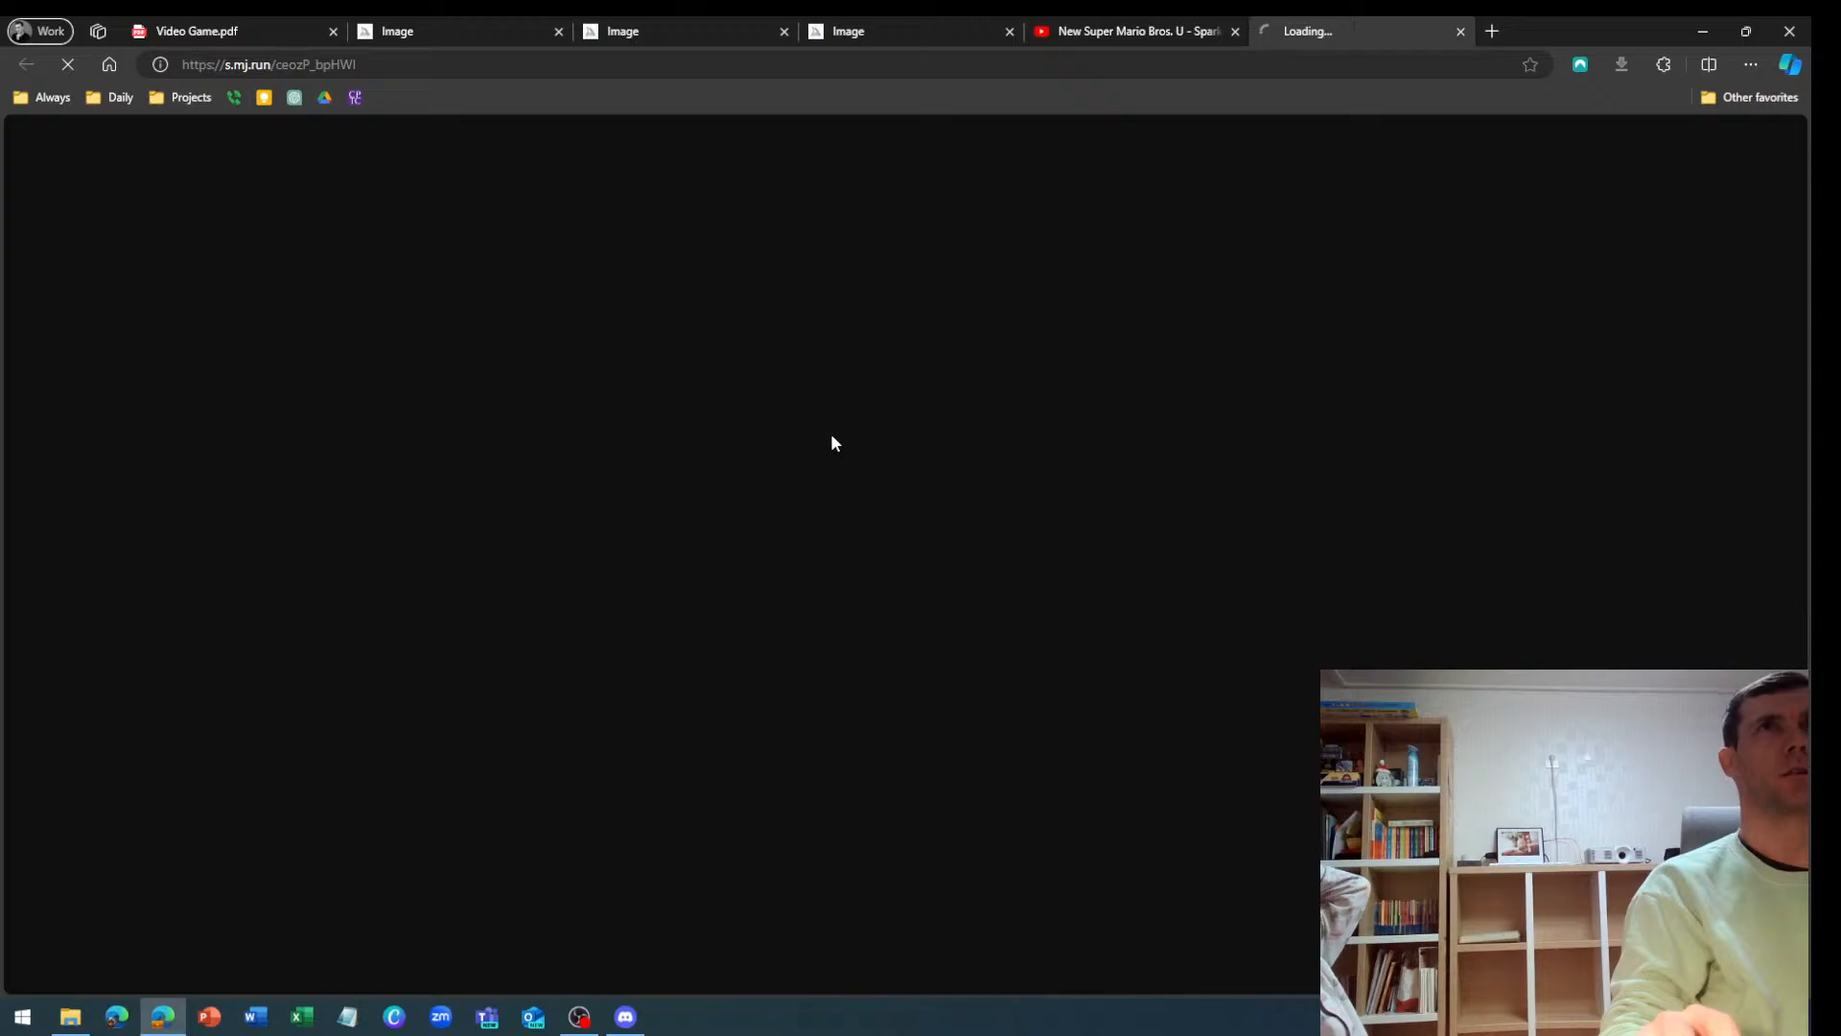
click(793, 67)
key(ctrl+c)
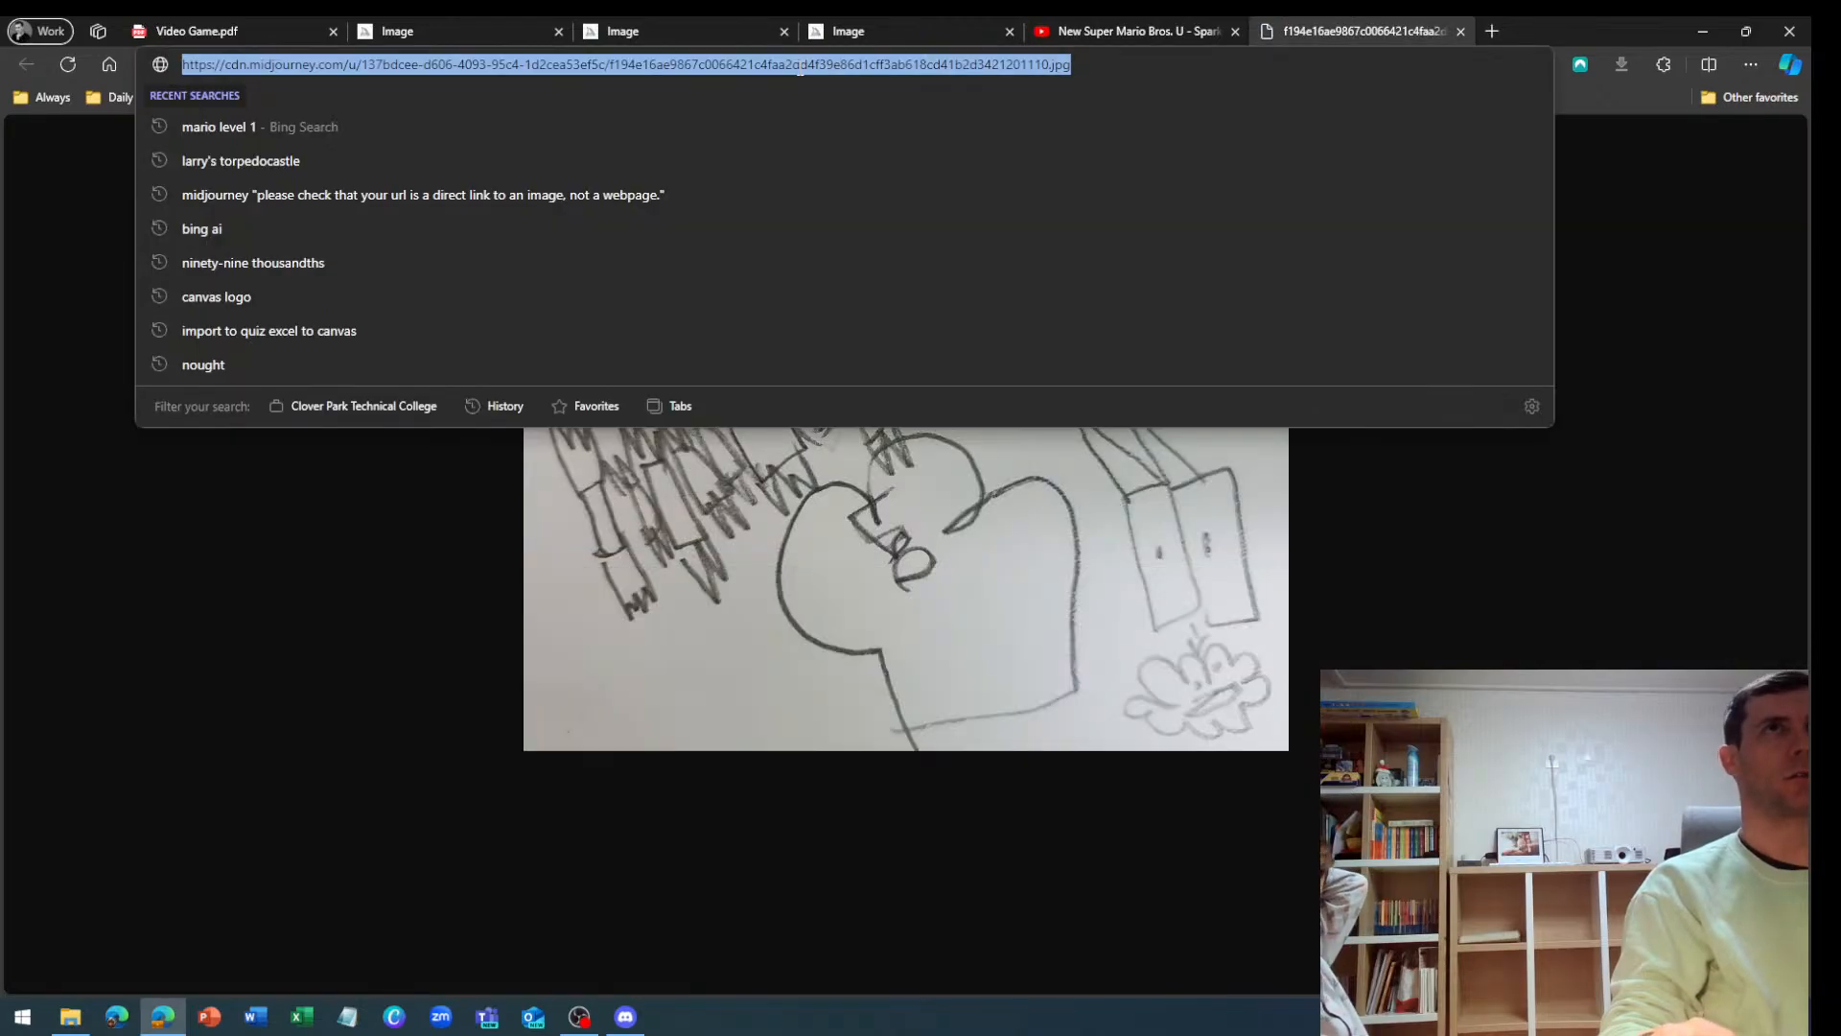
click(1703, 31)
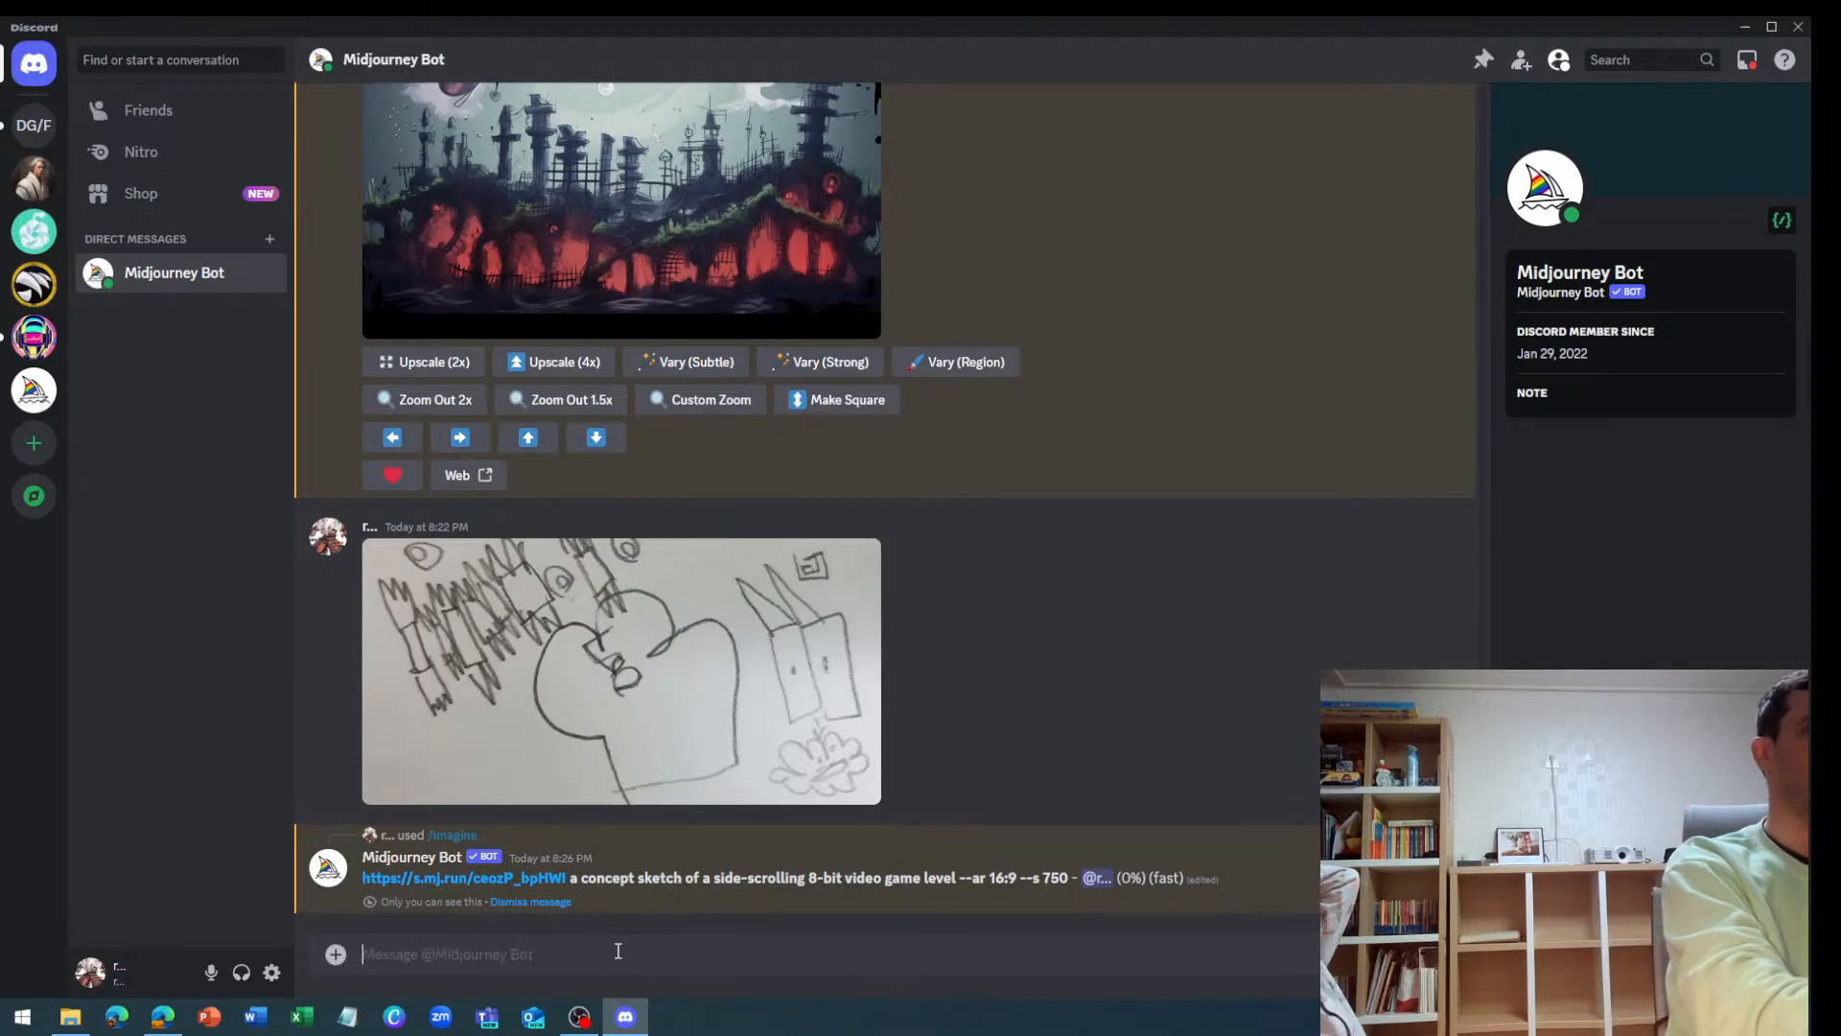
Compose a new /imagine prompt from the copied image address and "a concept sketch of a side-scrolling 8-bit video game level --ar 16:9 --s 750"
text(/i)
key(Return)
key(ctrl+v)
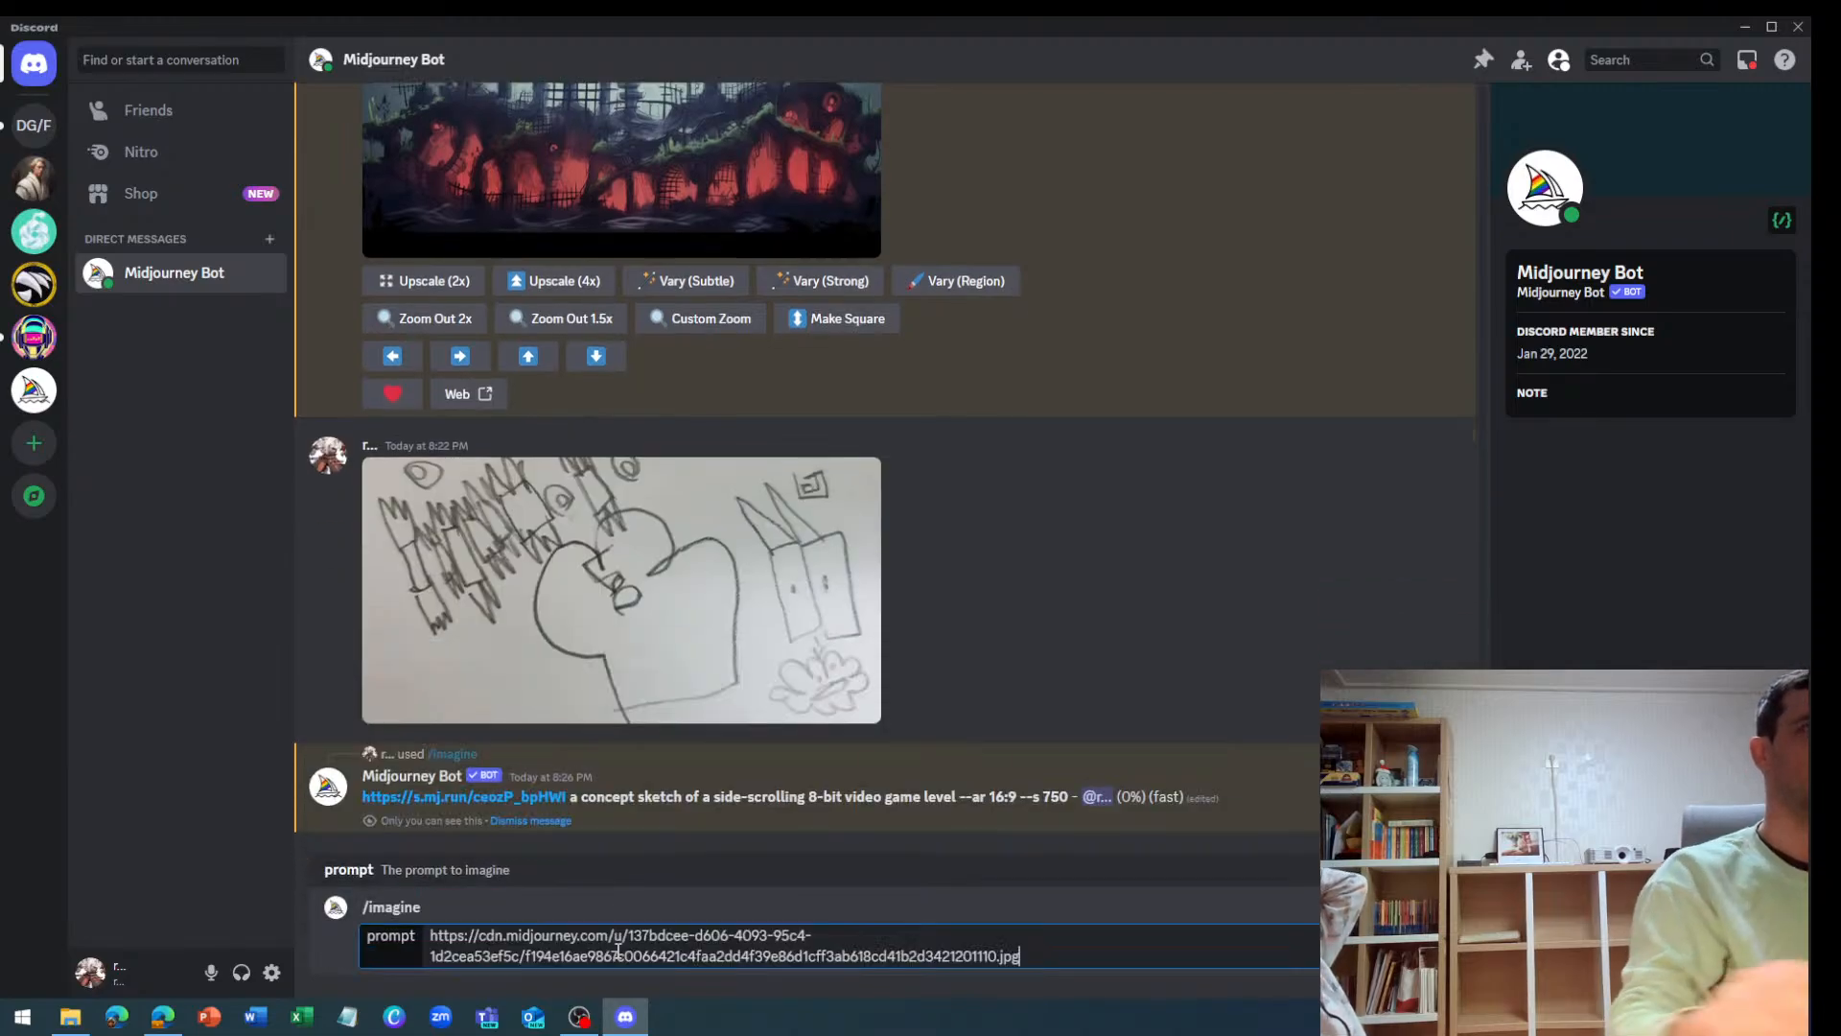
drag(570, 796, 1012, 801)
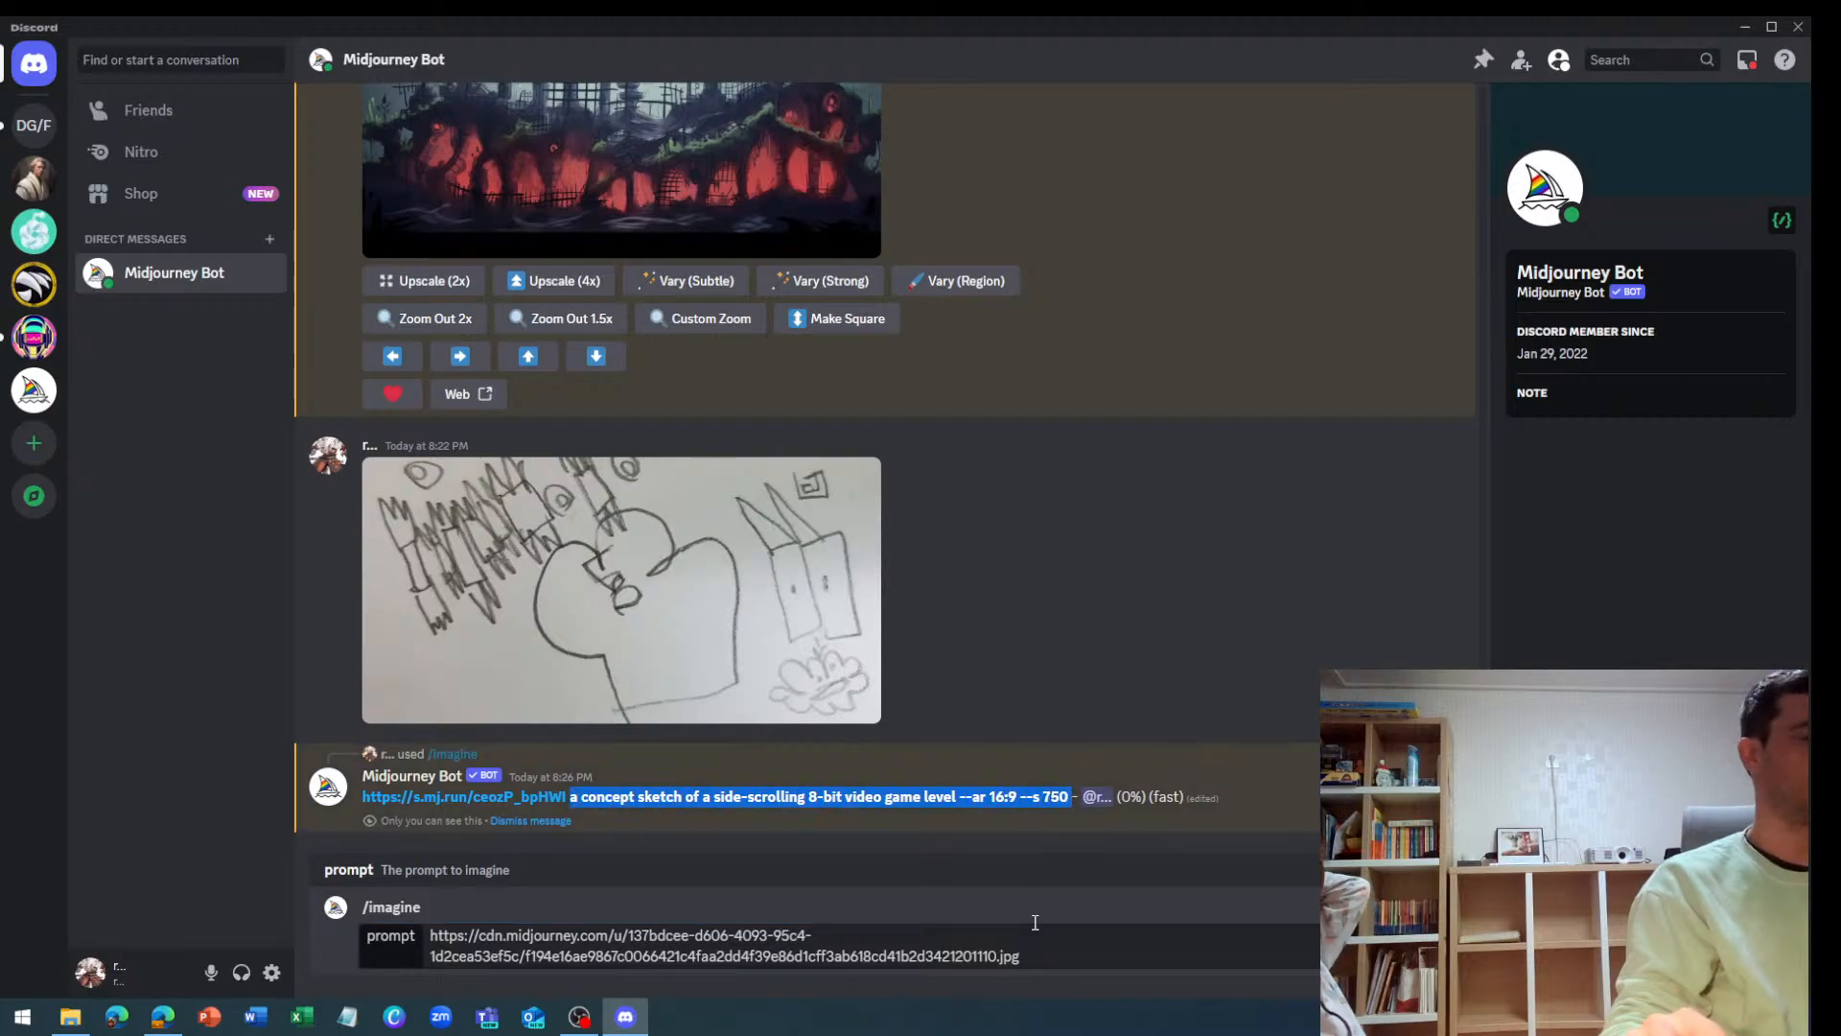
key(ctrl+c)
click(1054, 952)
key(ctrl+v)
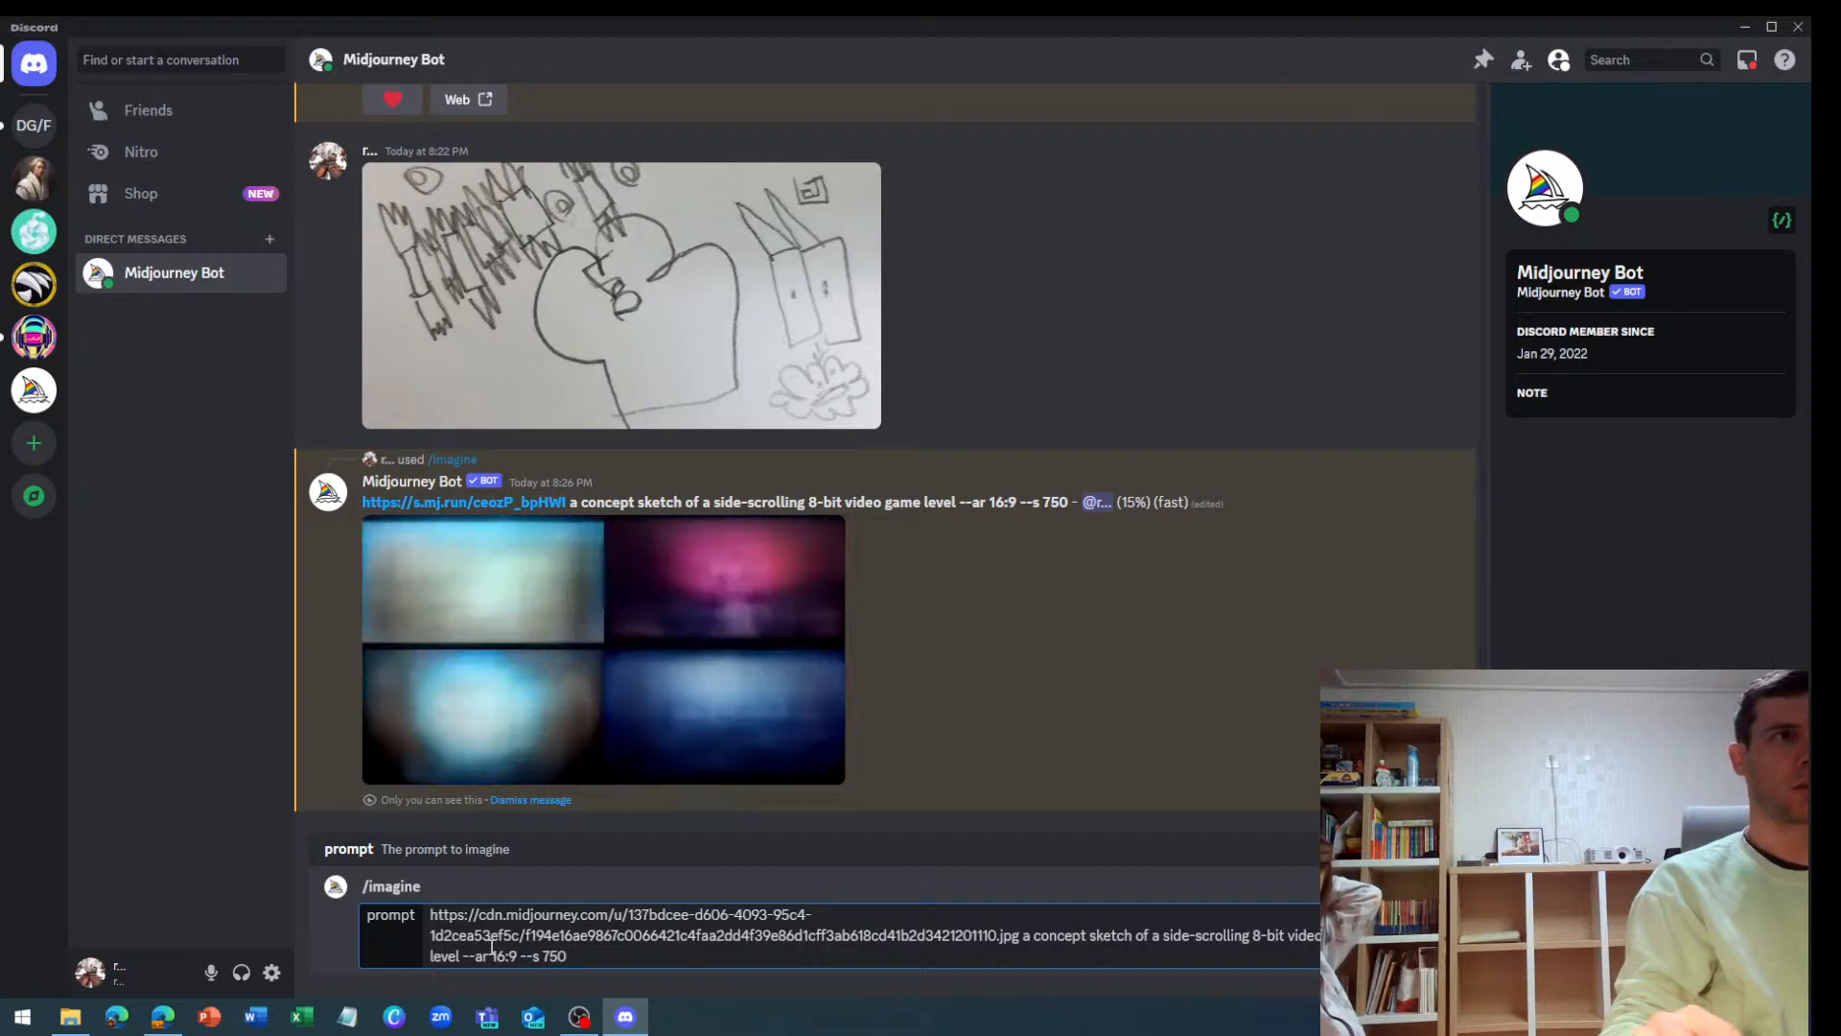
Add ", lazer shooting cannons" after "video game level" in the prompt and submit it
click(461, 955)
text(, la)
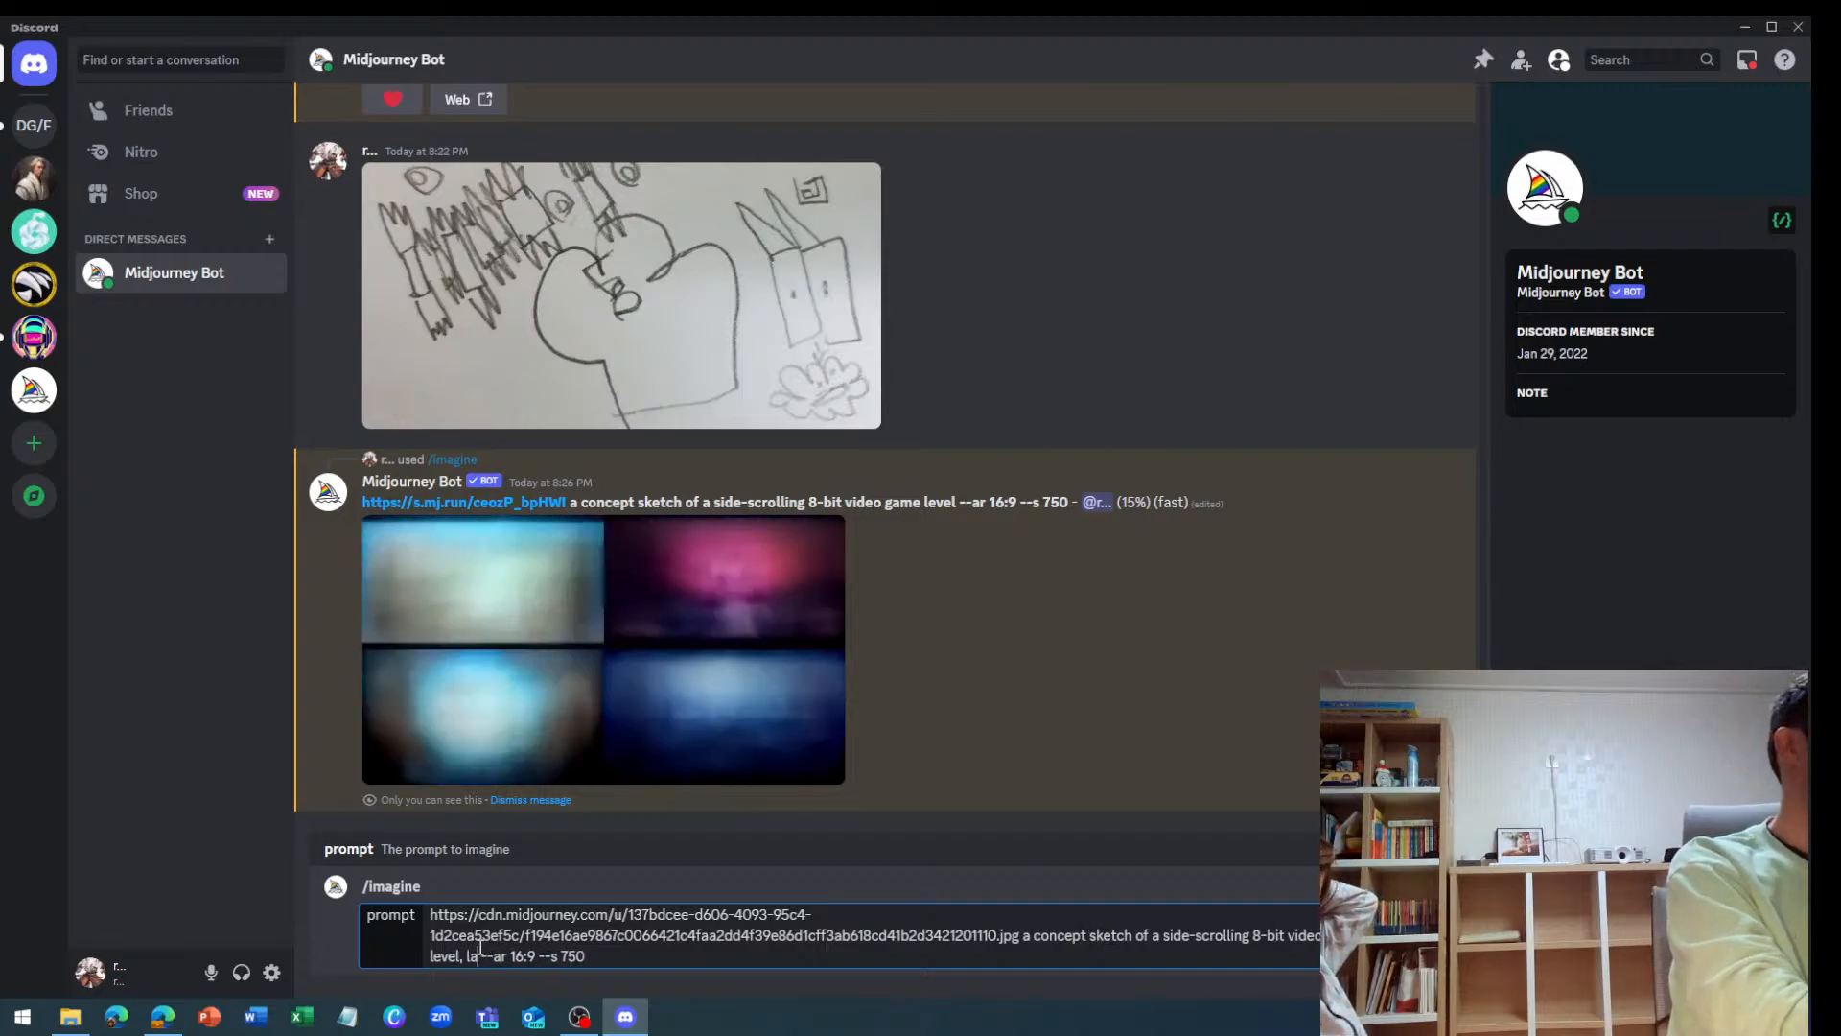
text(zer shooting cannons)
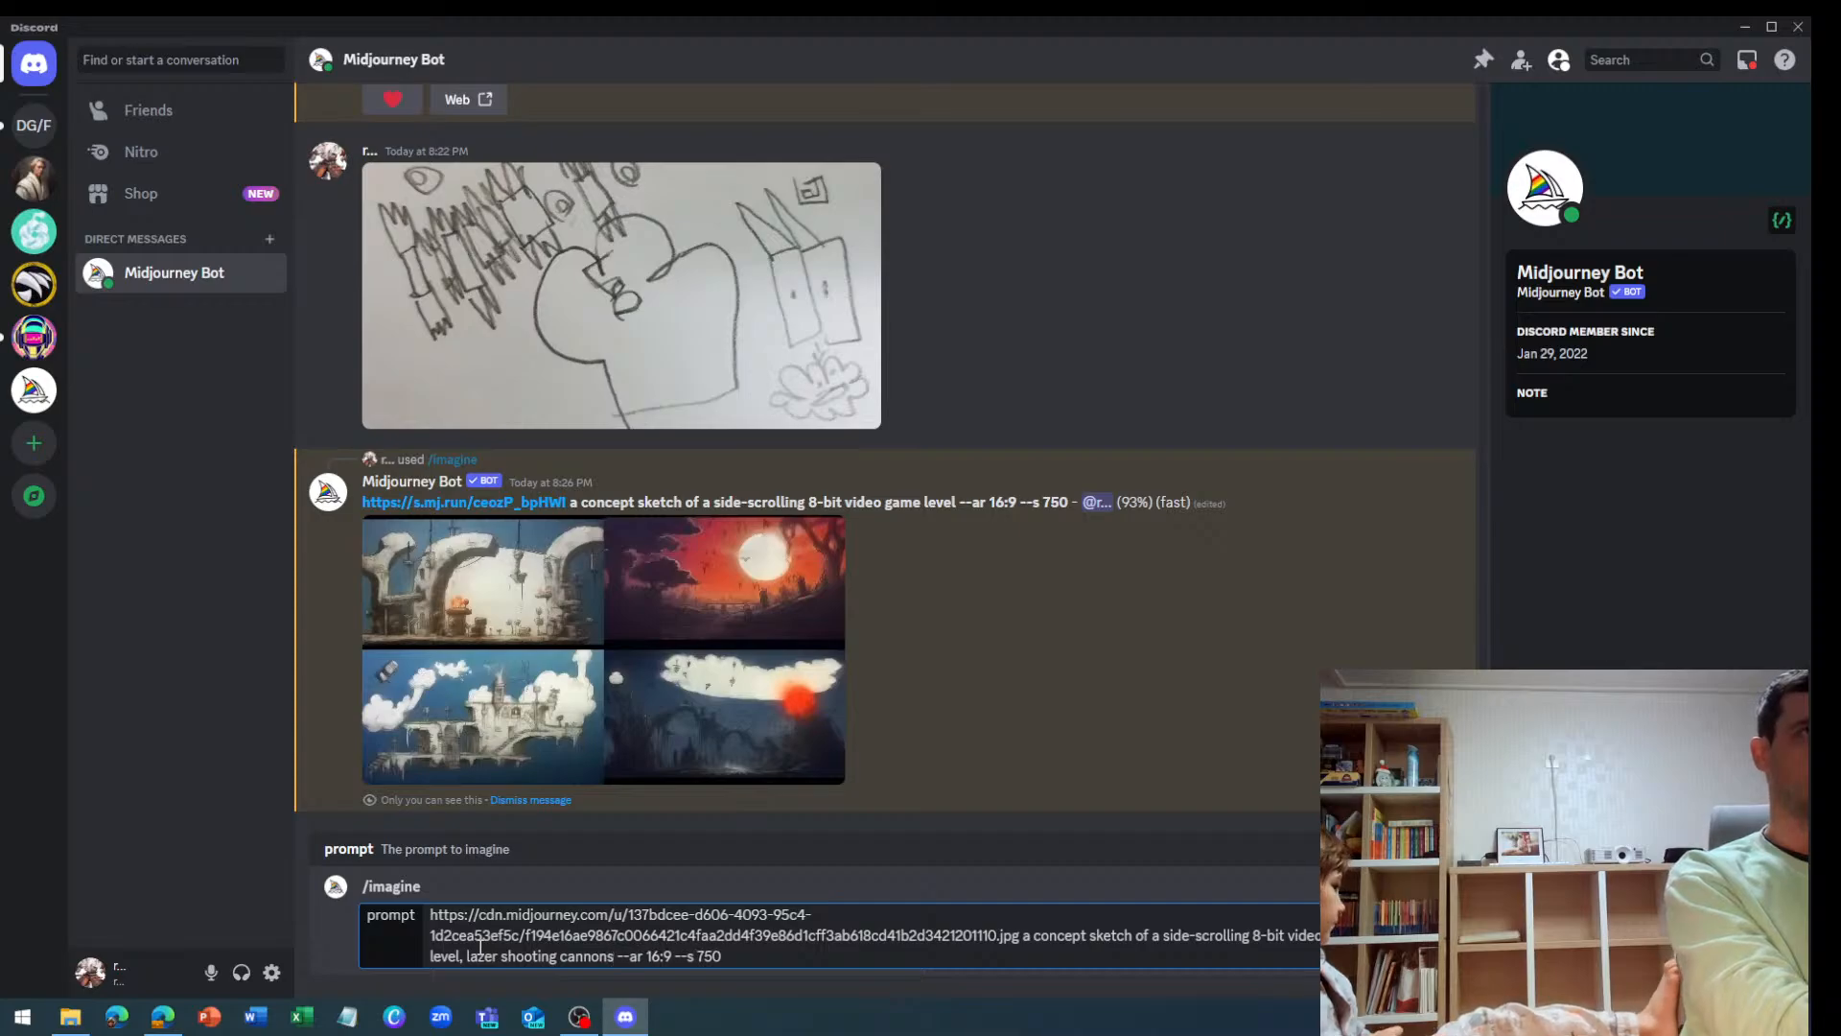
key(Return)
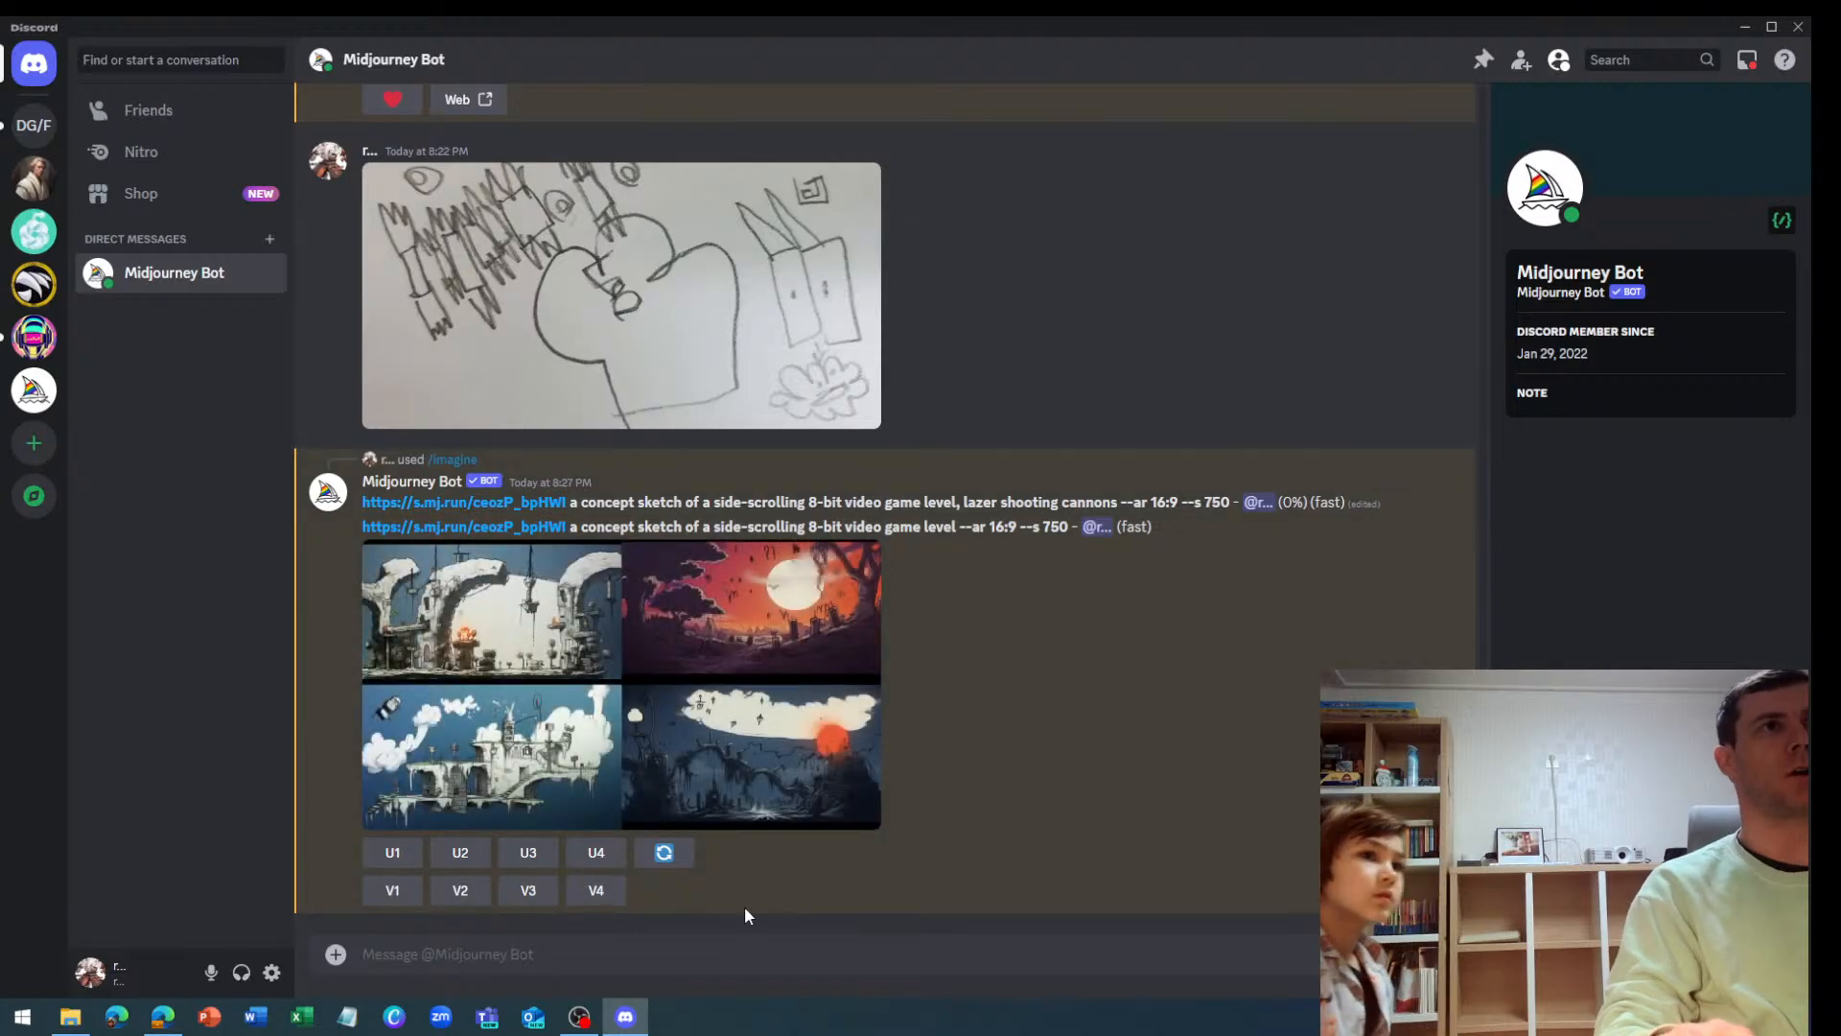
Reuse the last prompt, insert "big oak tree," before the cannons, correct "lazer" to "laser" and submit it
key(ctrl+v)
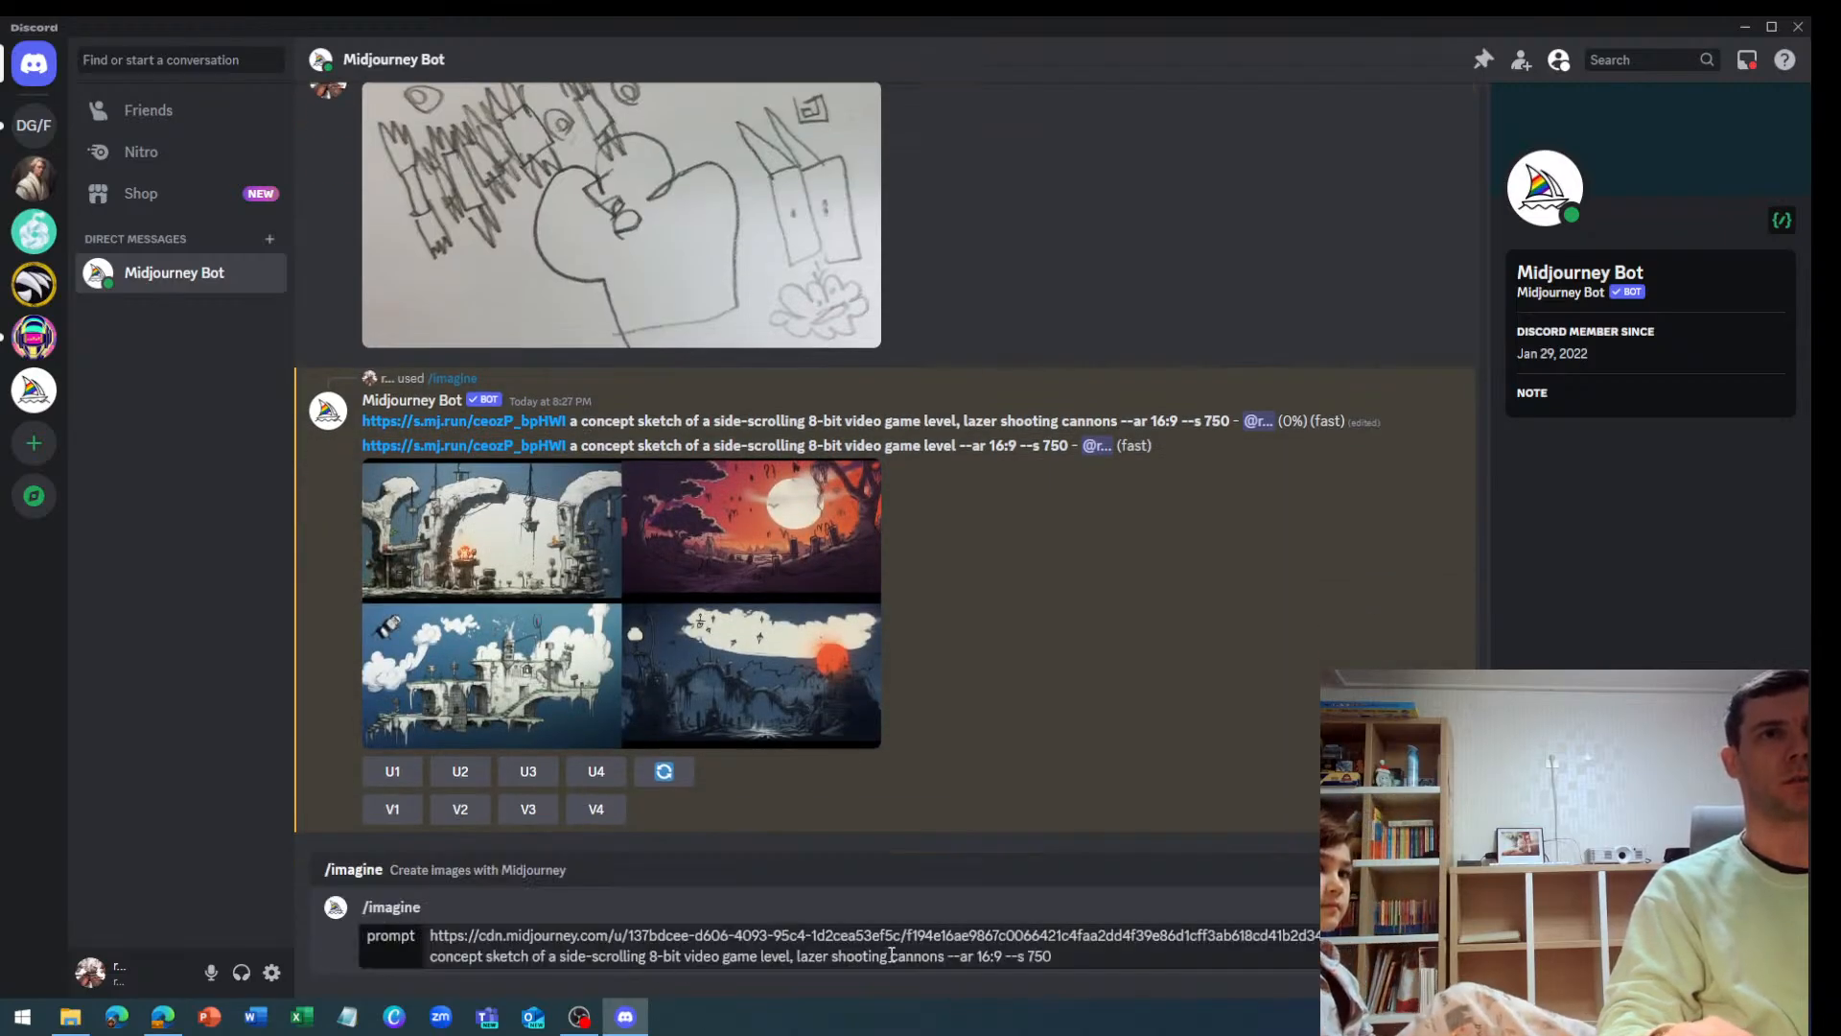
click(943, 955)
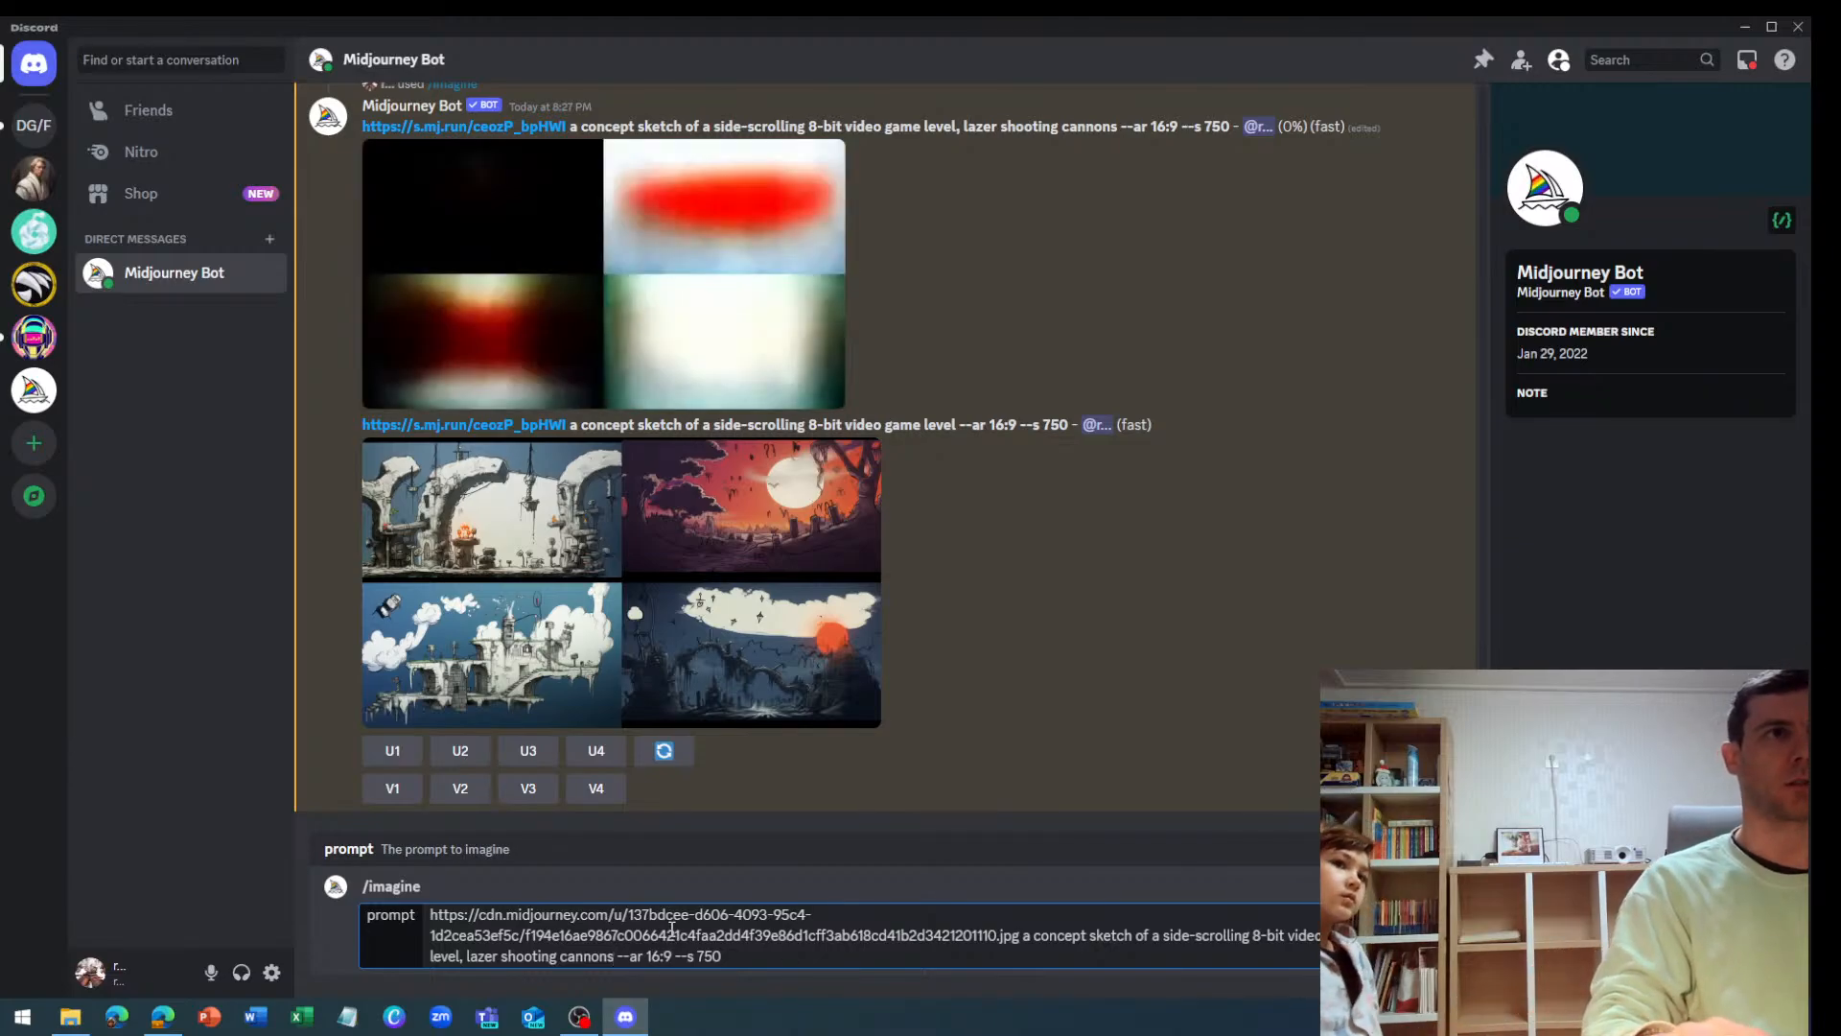
click(467, 956)
text(big o)
text(treen)
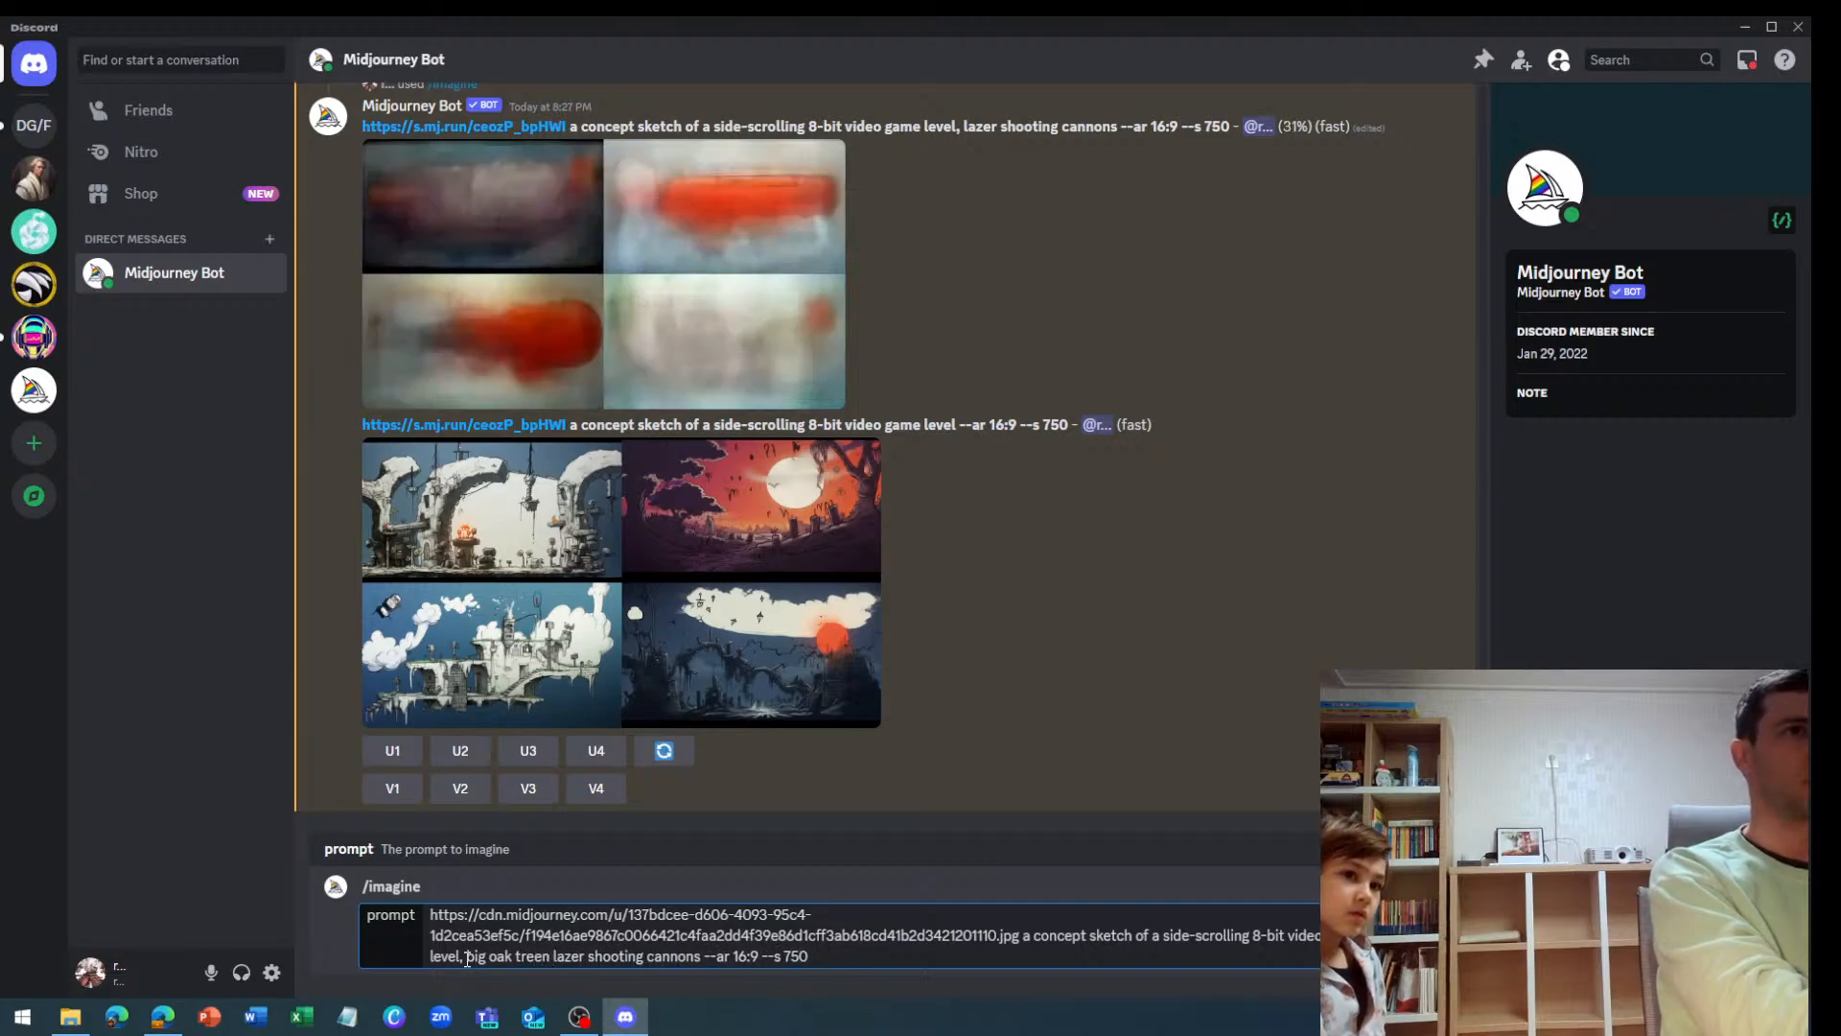
key(BackSpace)
key(BackSpace)
text(,)
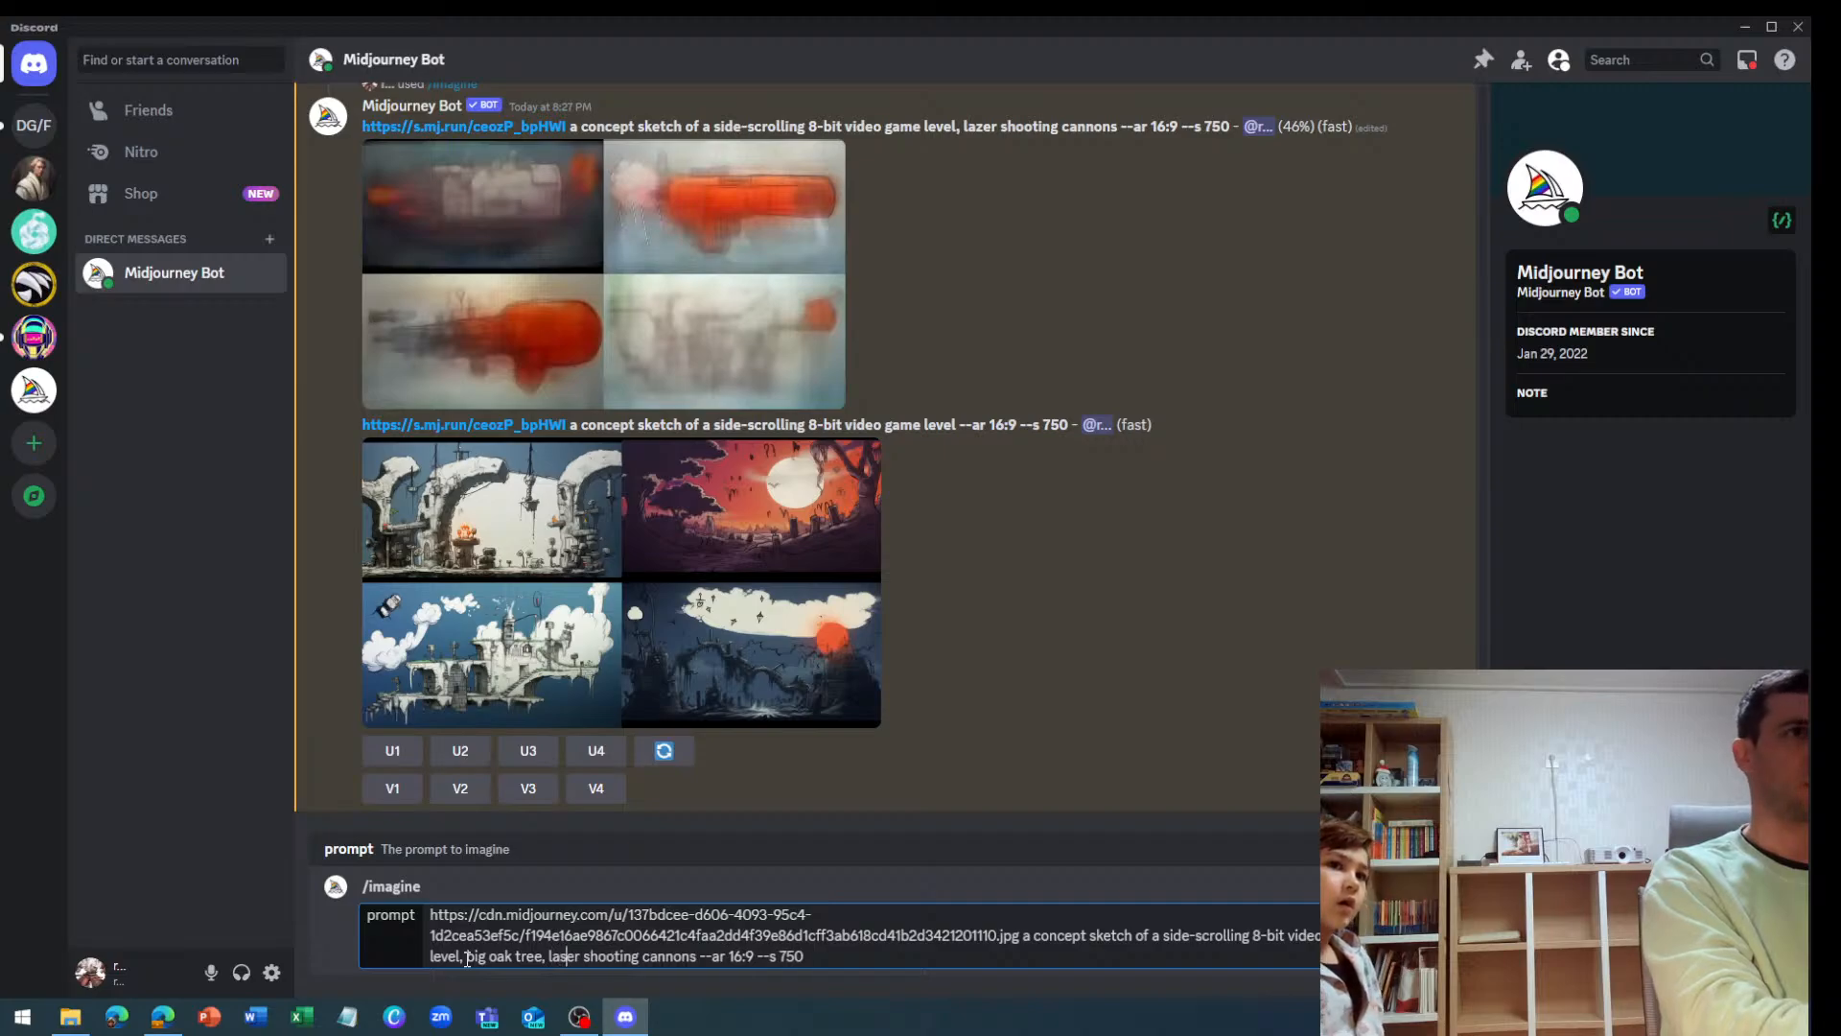
key(Delete)
text(s)
key(Return)
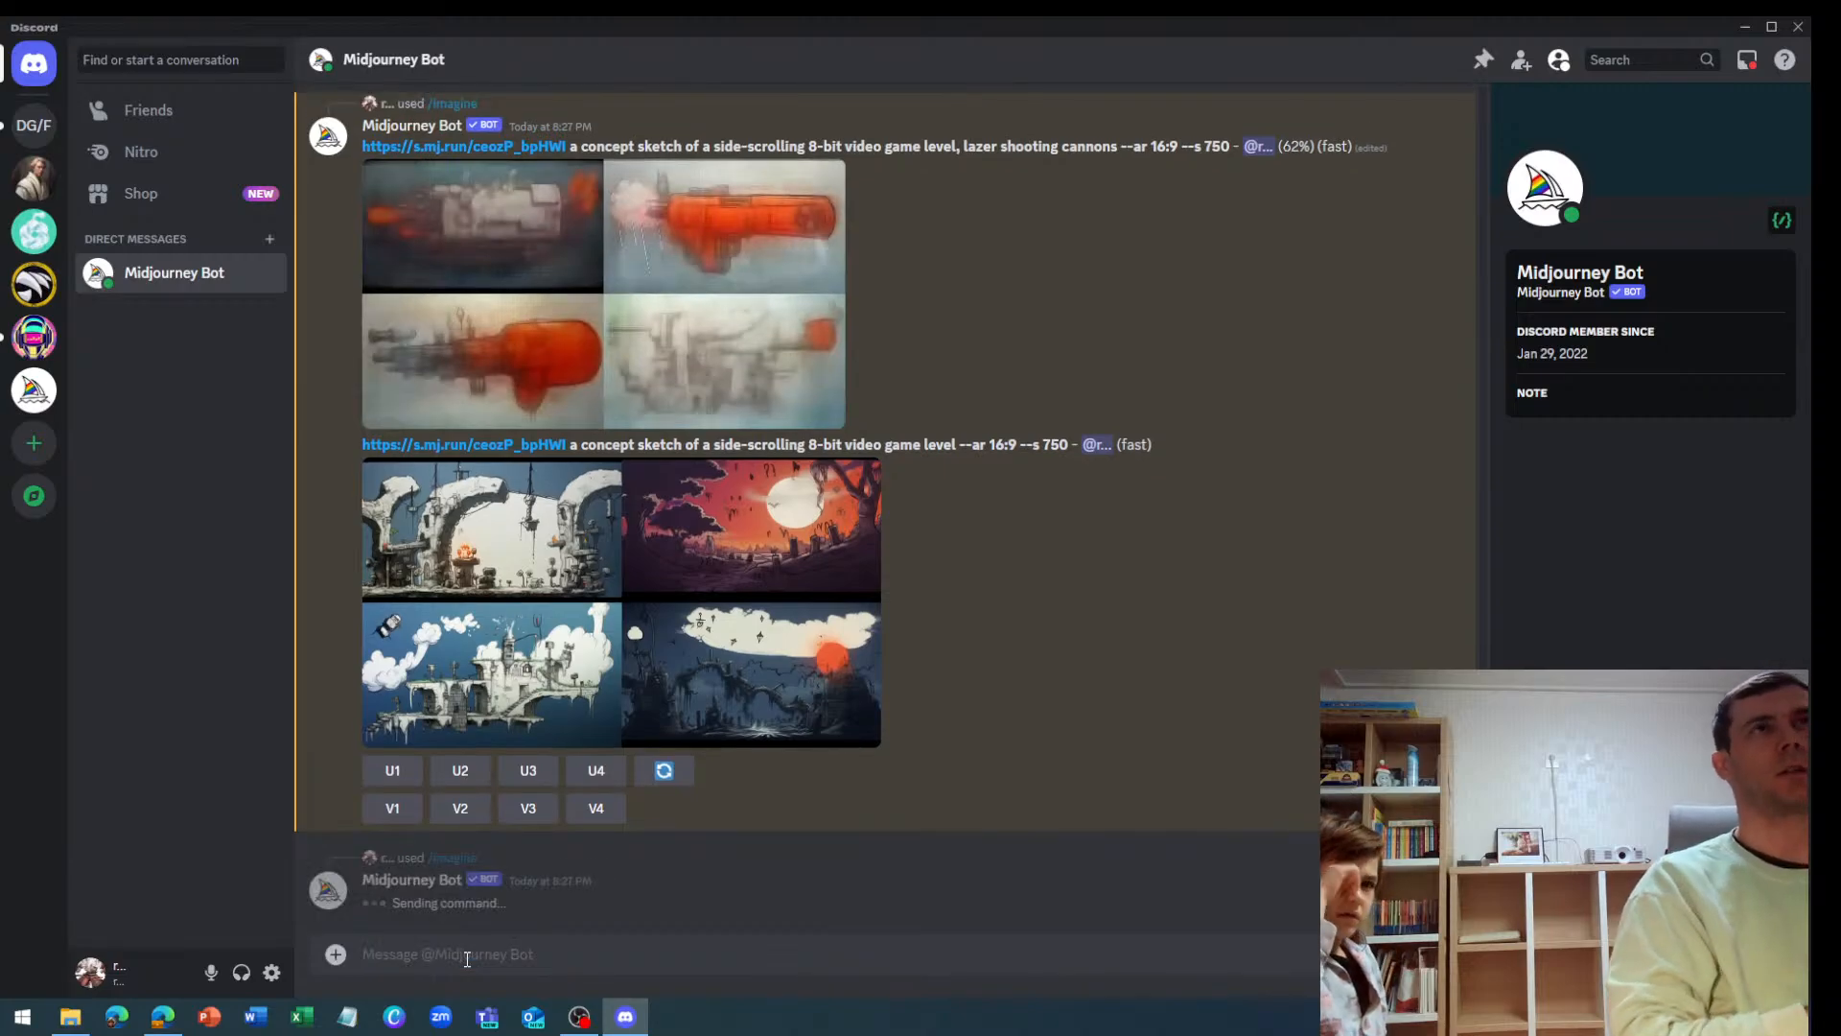
Compare the hand-drawn sketch with the generated image grids for the plain, cannon and big oak tree prompts
scroll(469, 561, up, 2)
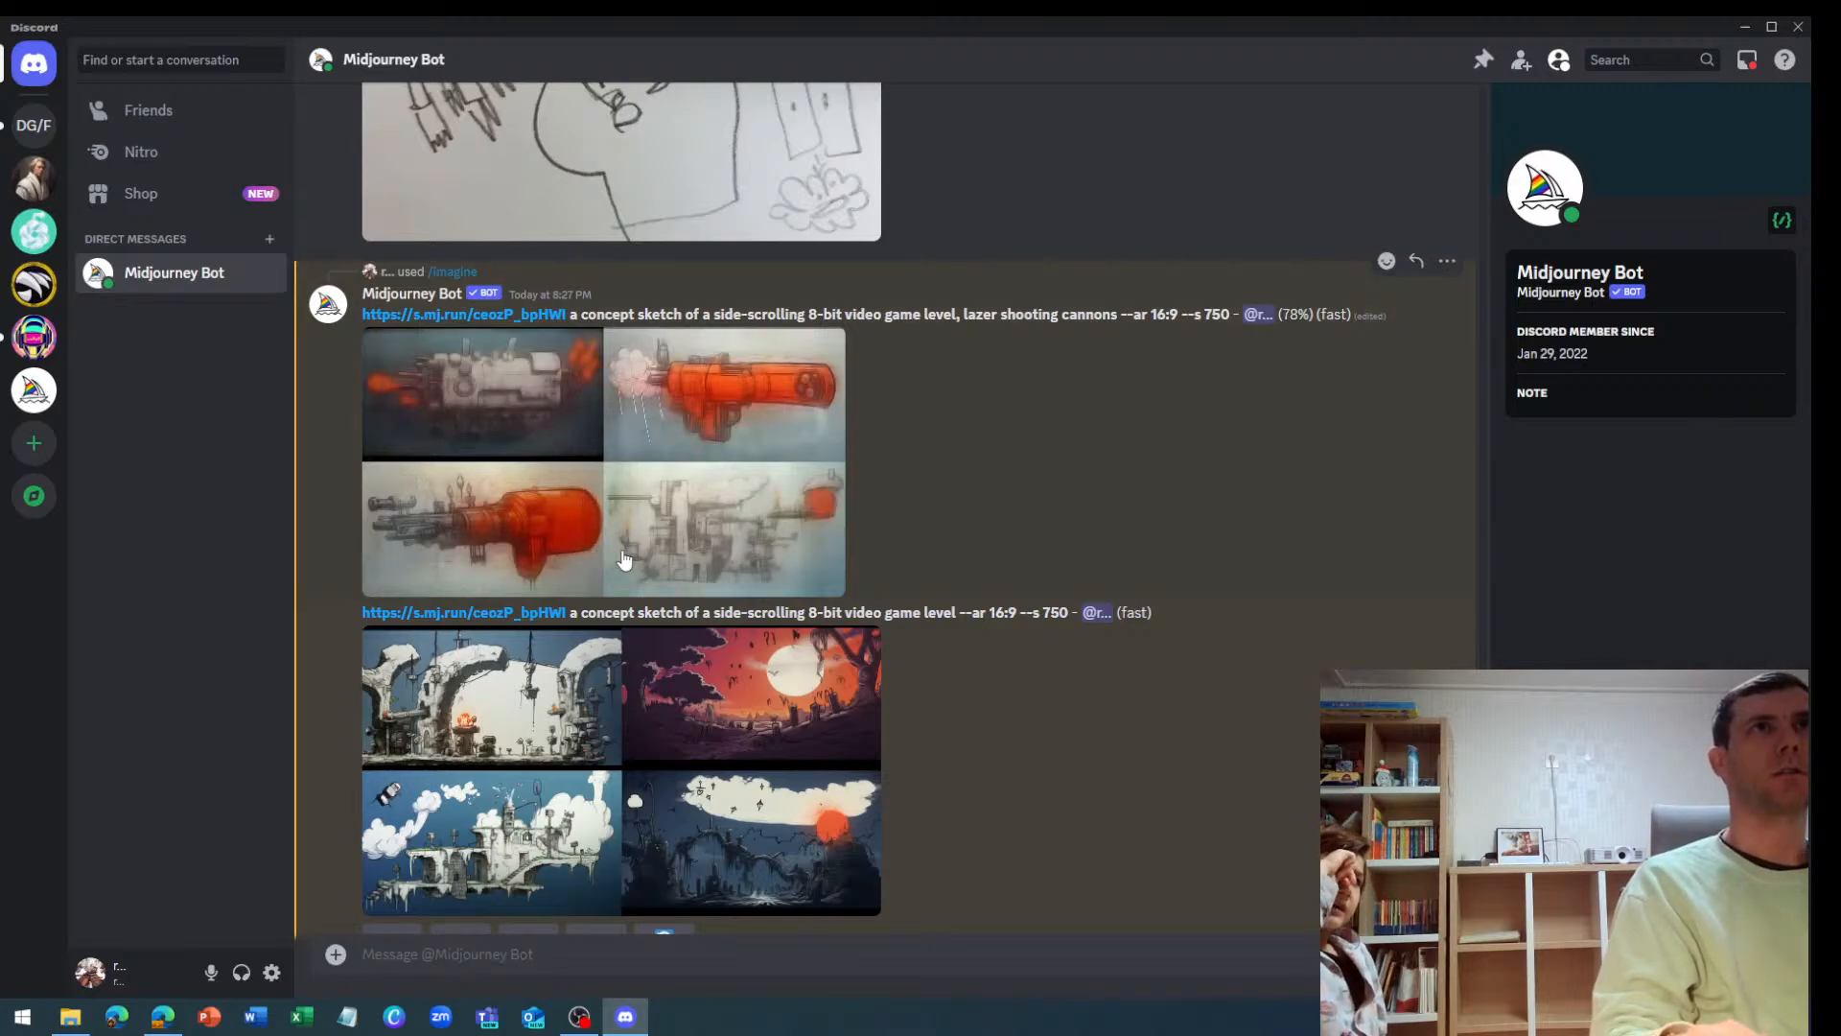
scroll(624, 551, up, 3)
scroll(623, 554, down, 1)
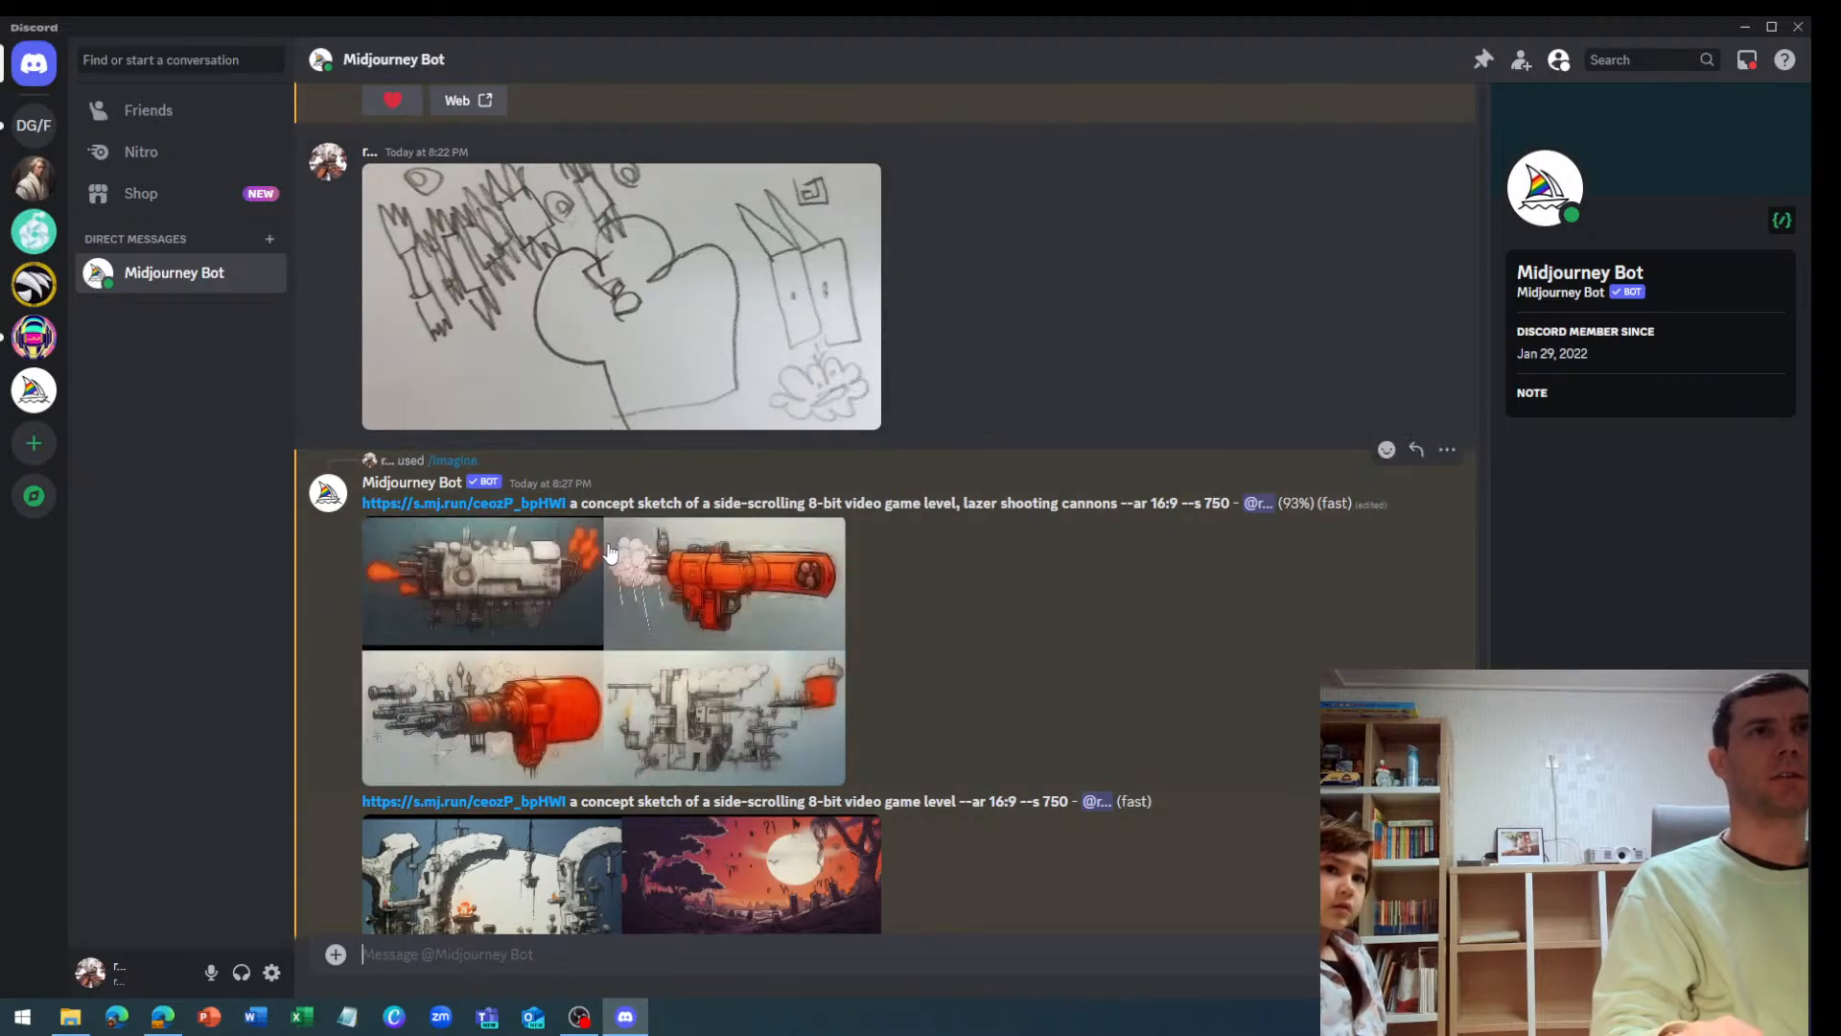
scroll(559, 651, down, 5)
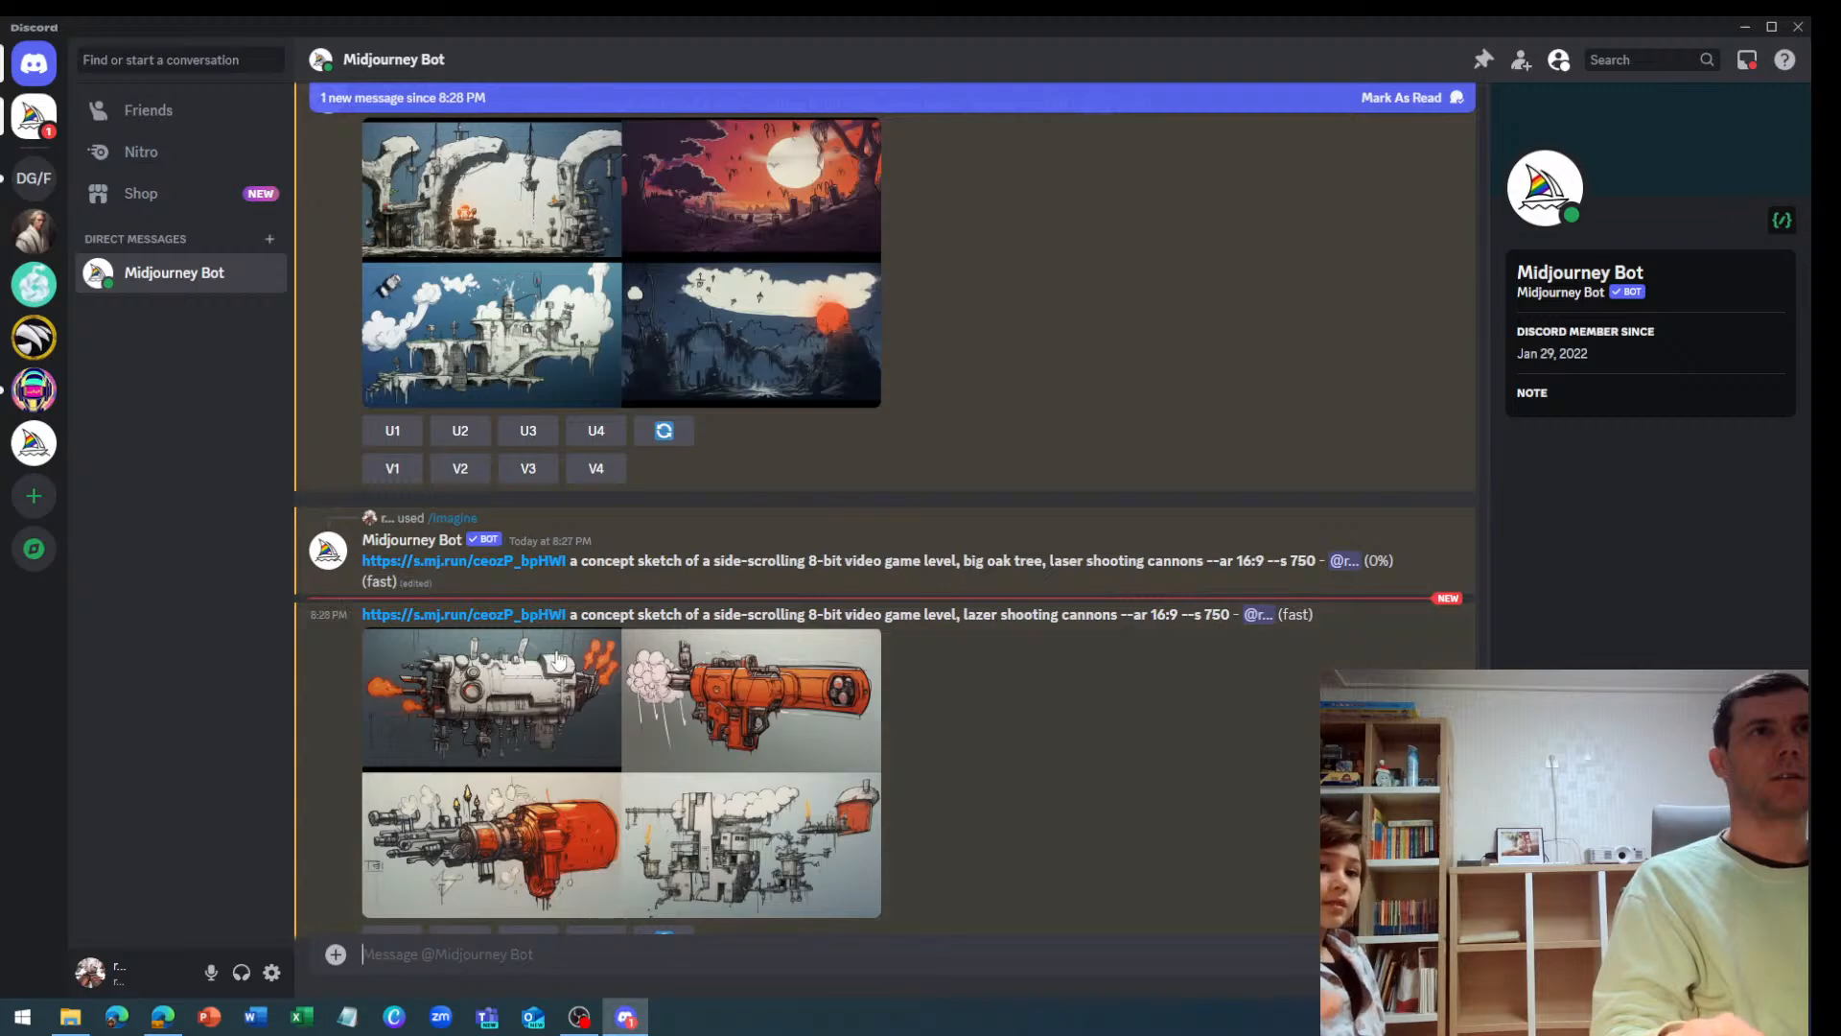
scroll(559, 659, up, 3)
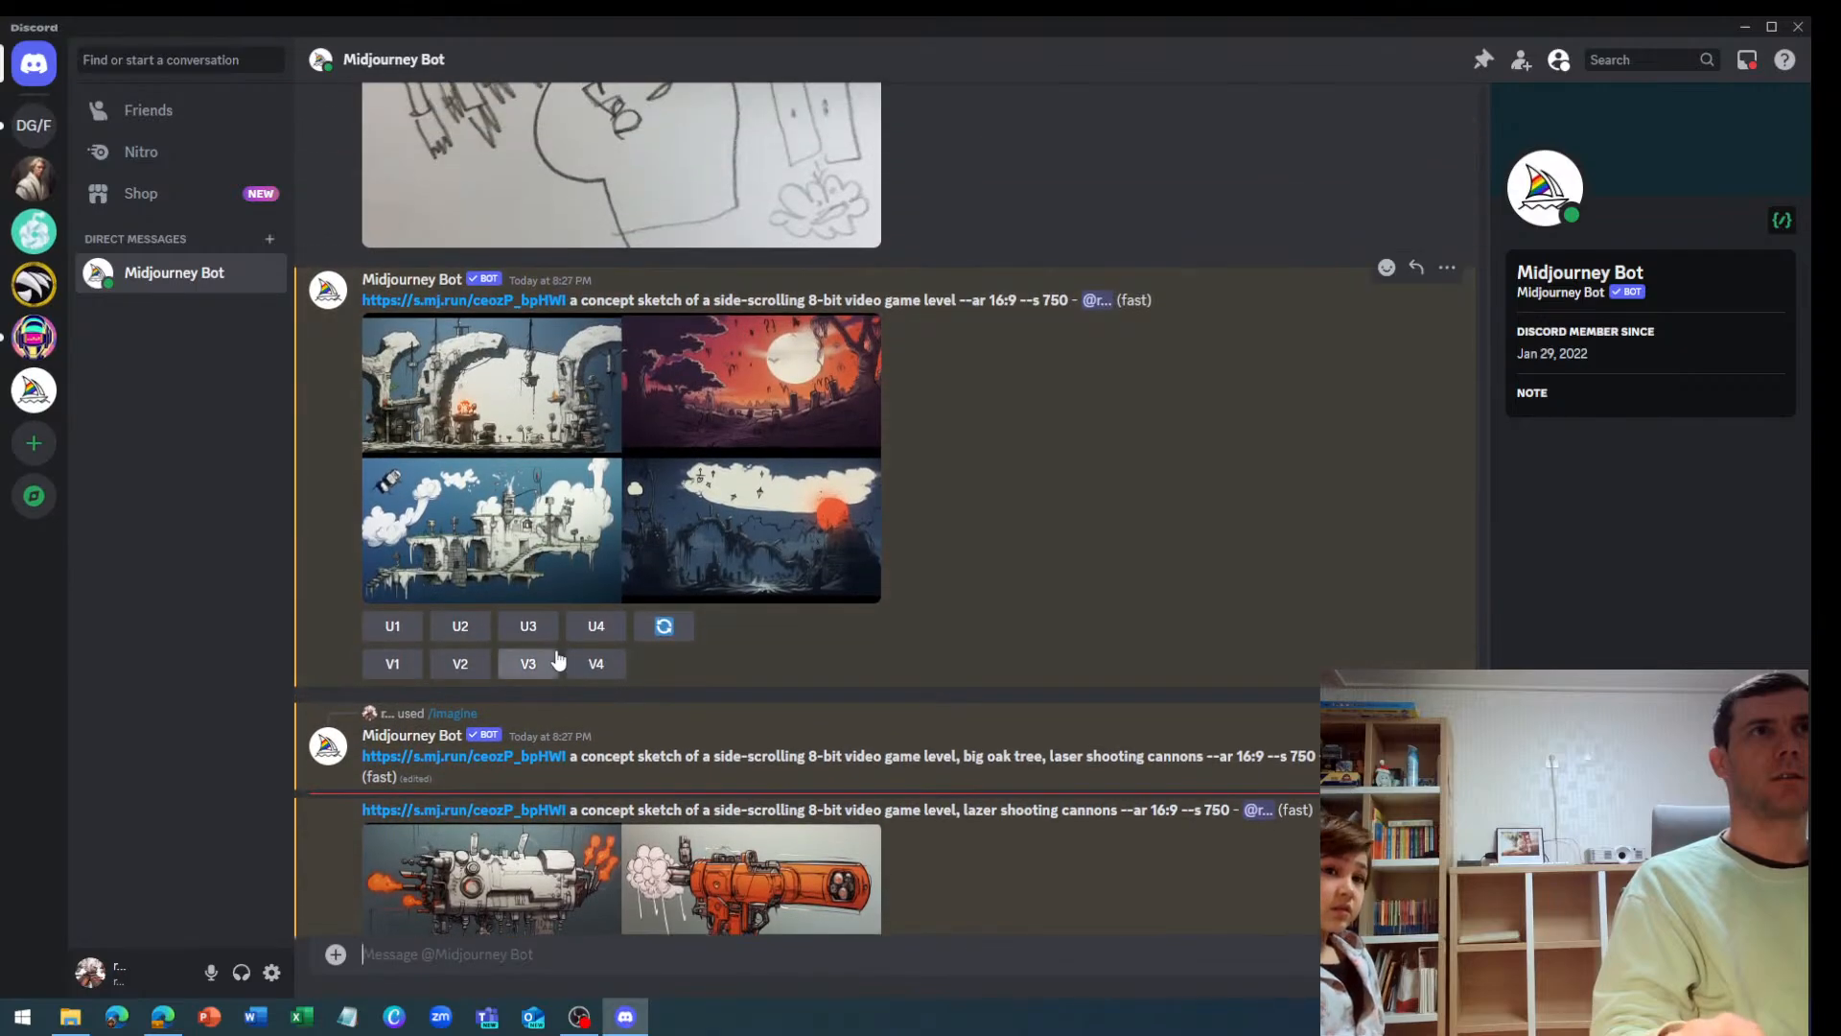
scroll(557, 652, down, 3)
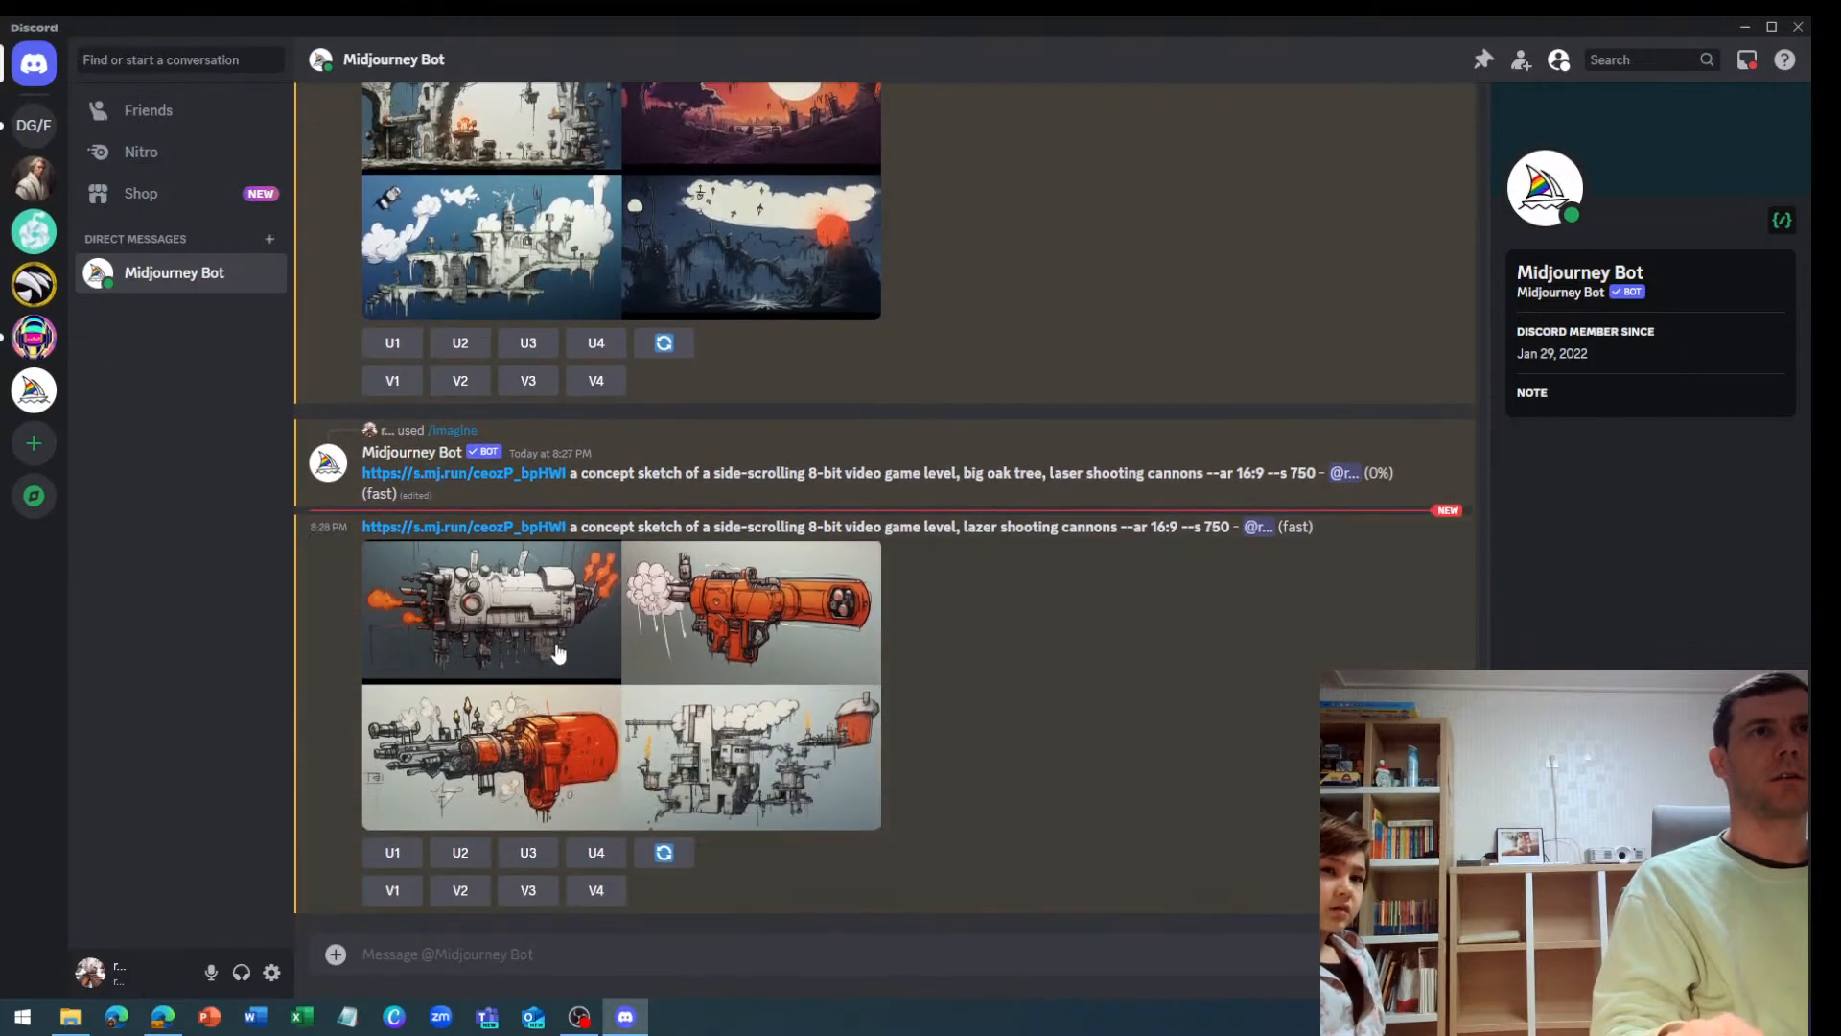
scroll(556, 650, up, 7)
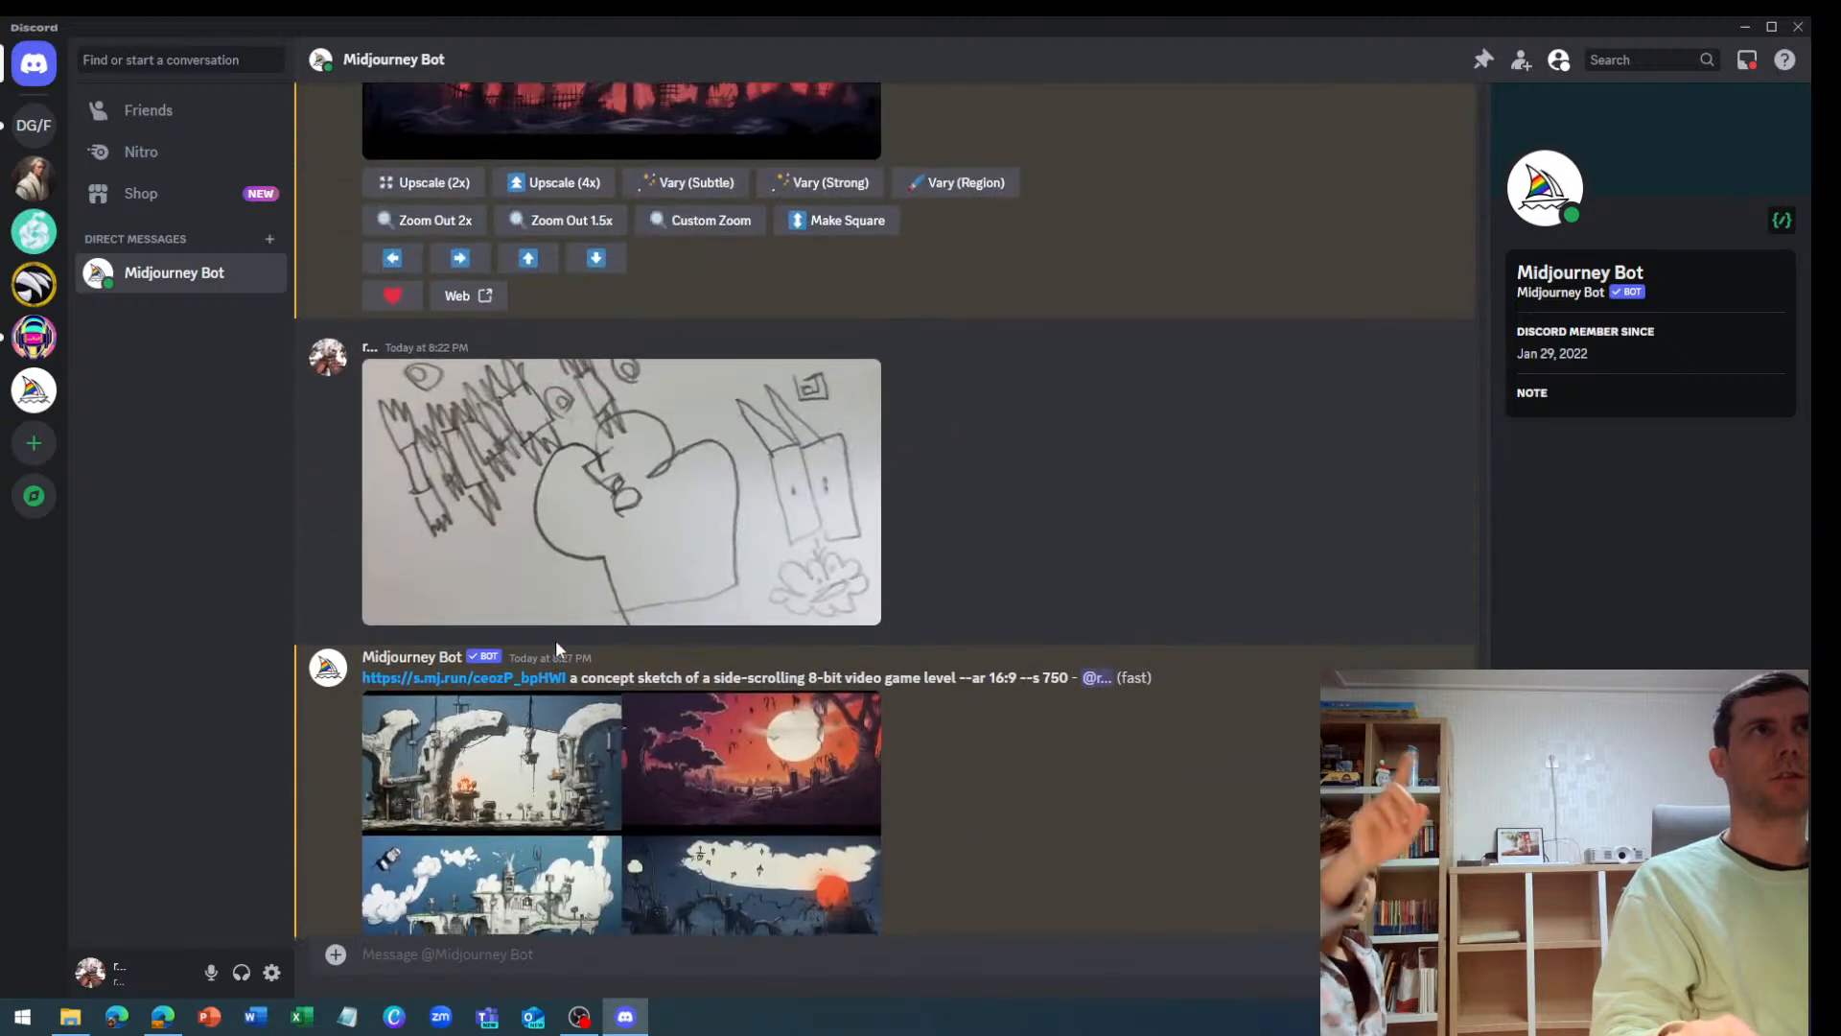
scroll(555, 641, down, 10)
scroll(559, 645, up, 2)
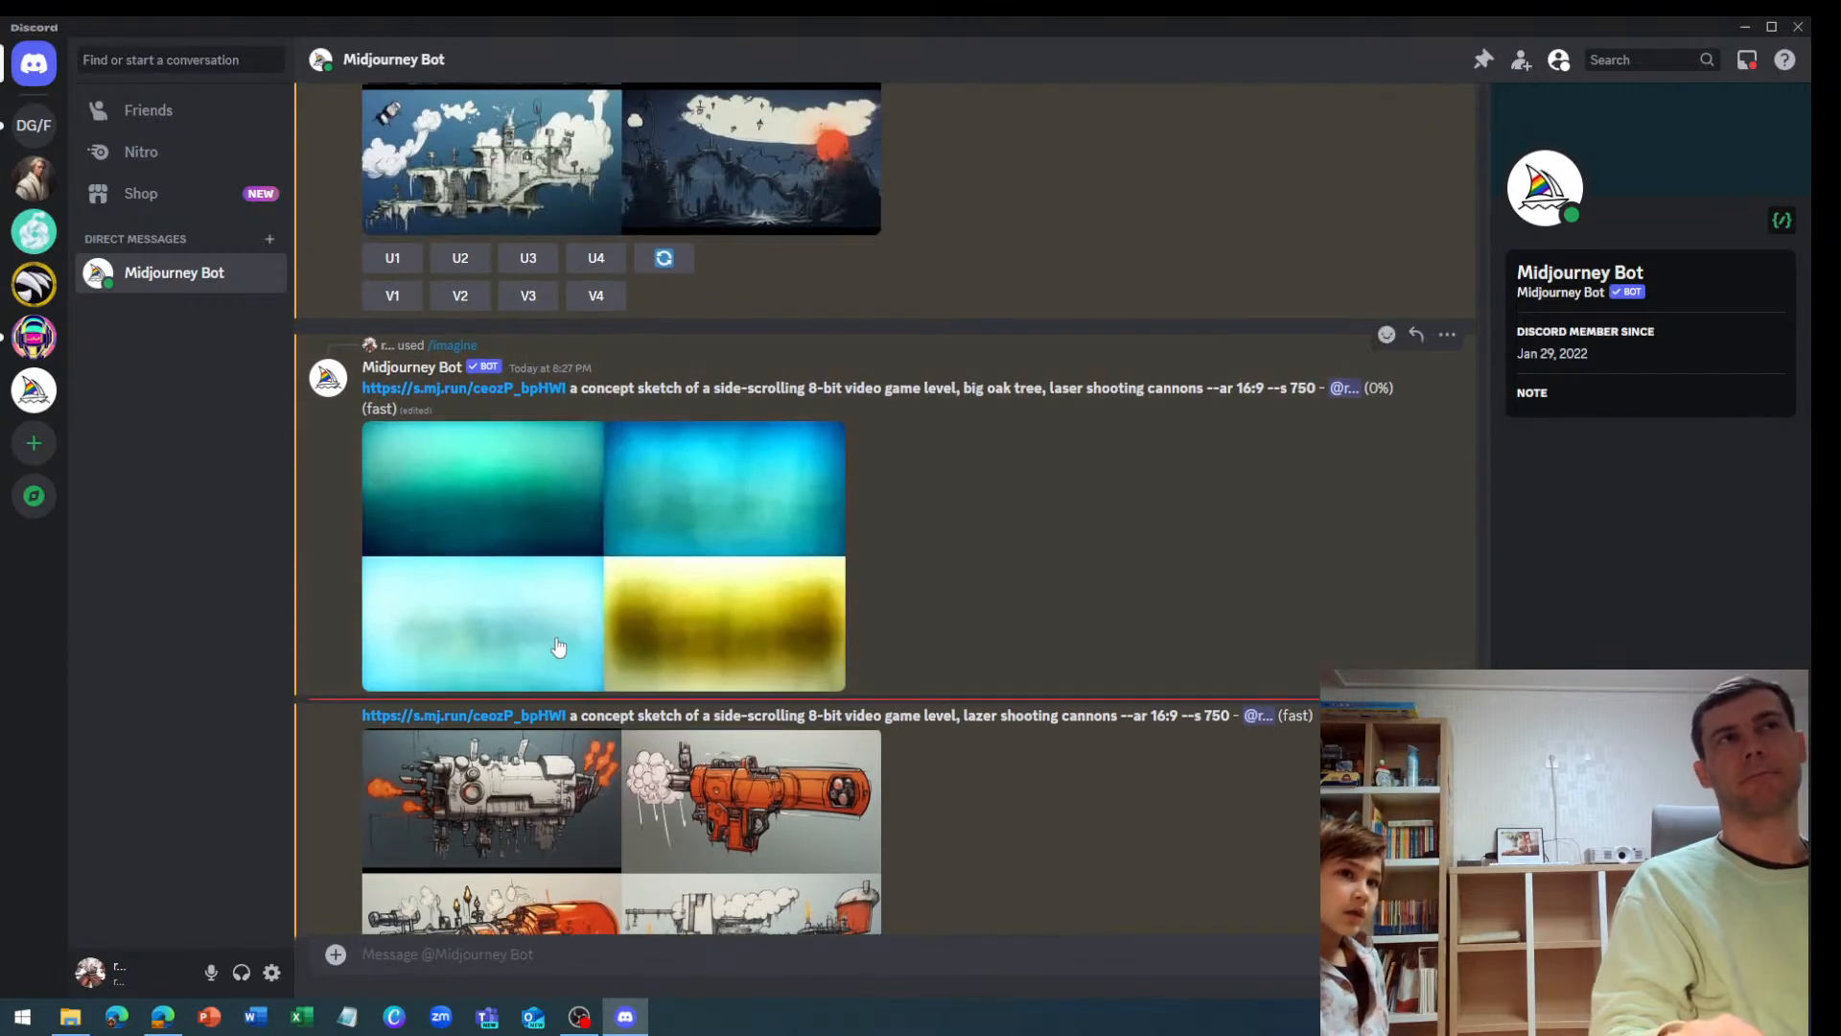
scroll(554, 642, up, 3)
scroll(554, 637, up, 2)
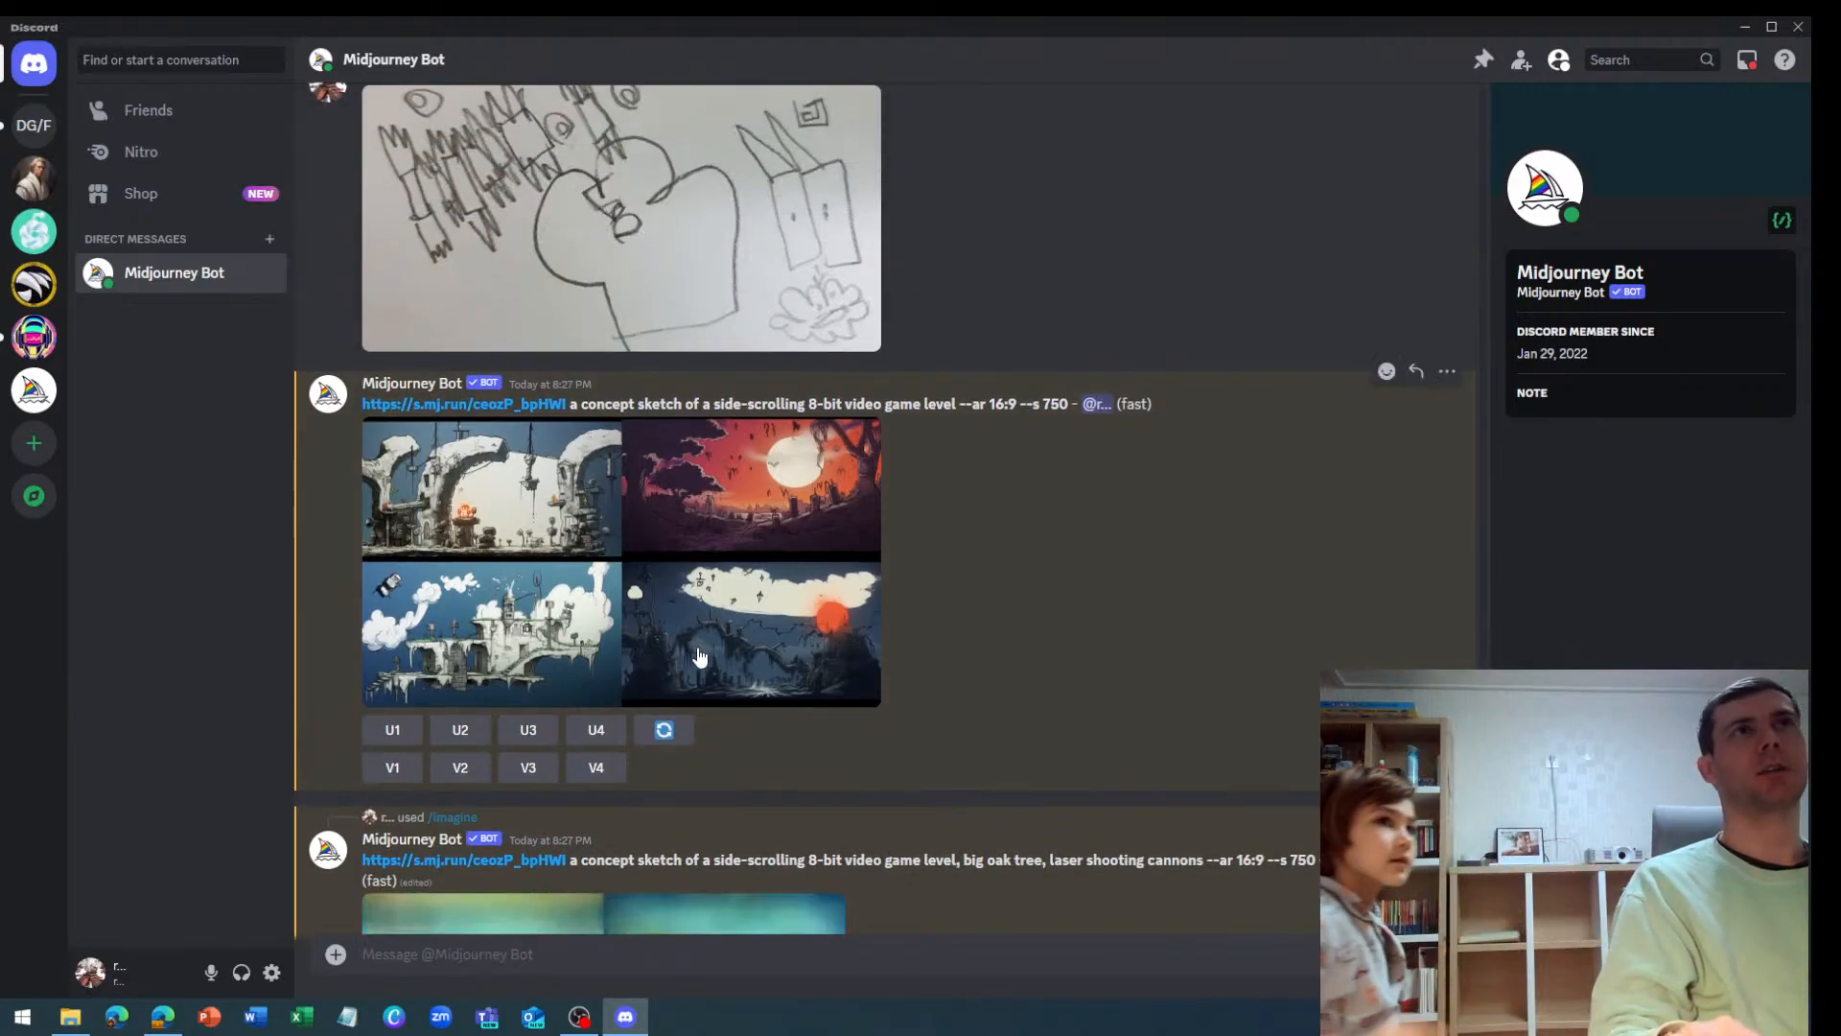
scroll(693, 640, down, 7)
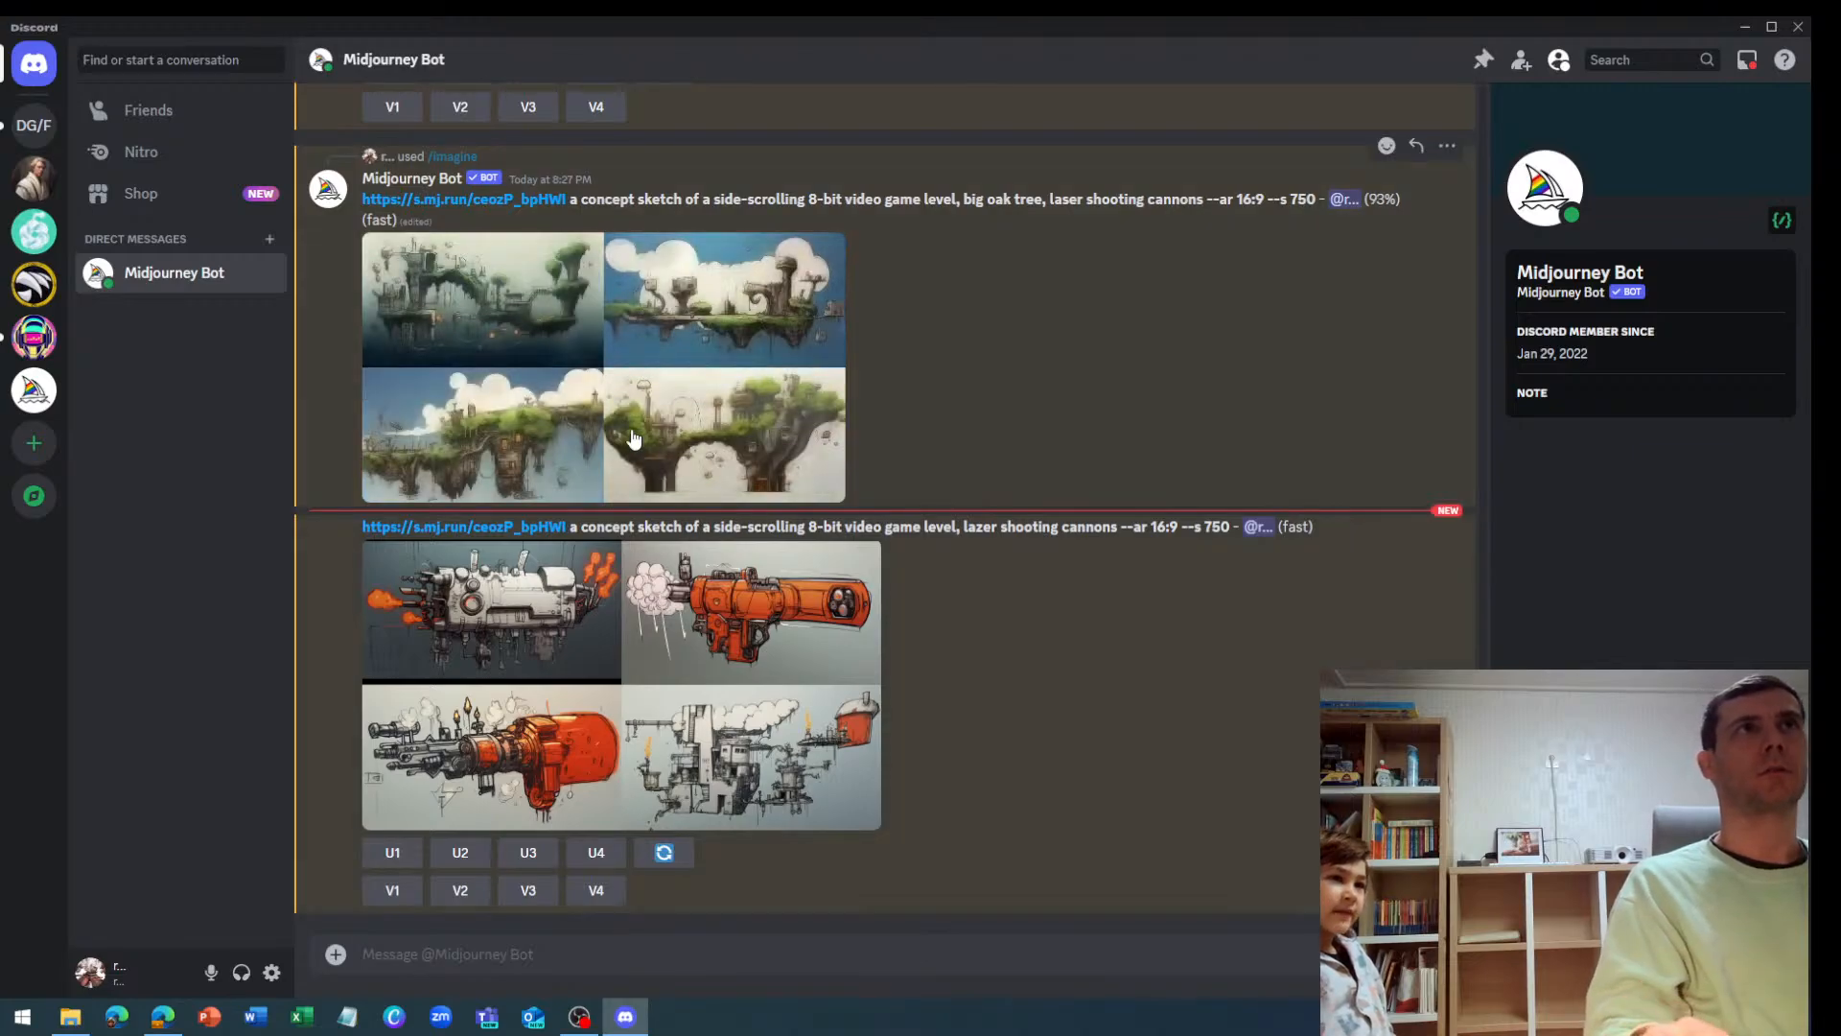
Enlarge the big oak tree image grid, both in progress and finished, to examine its four images
click(600, 396)
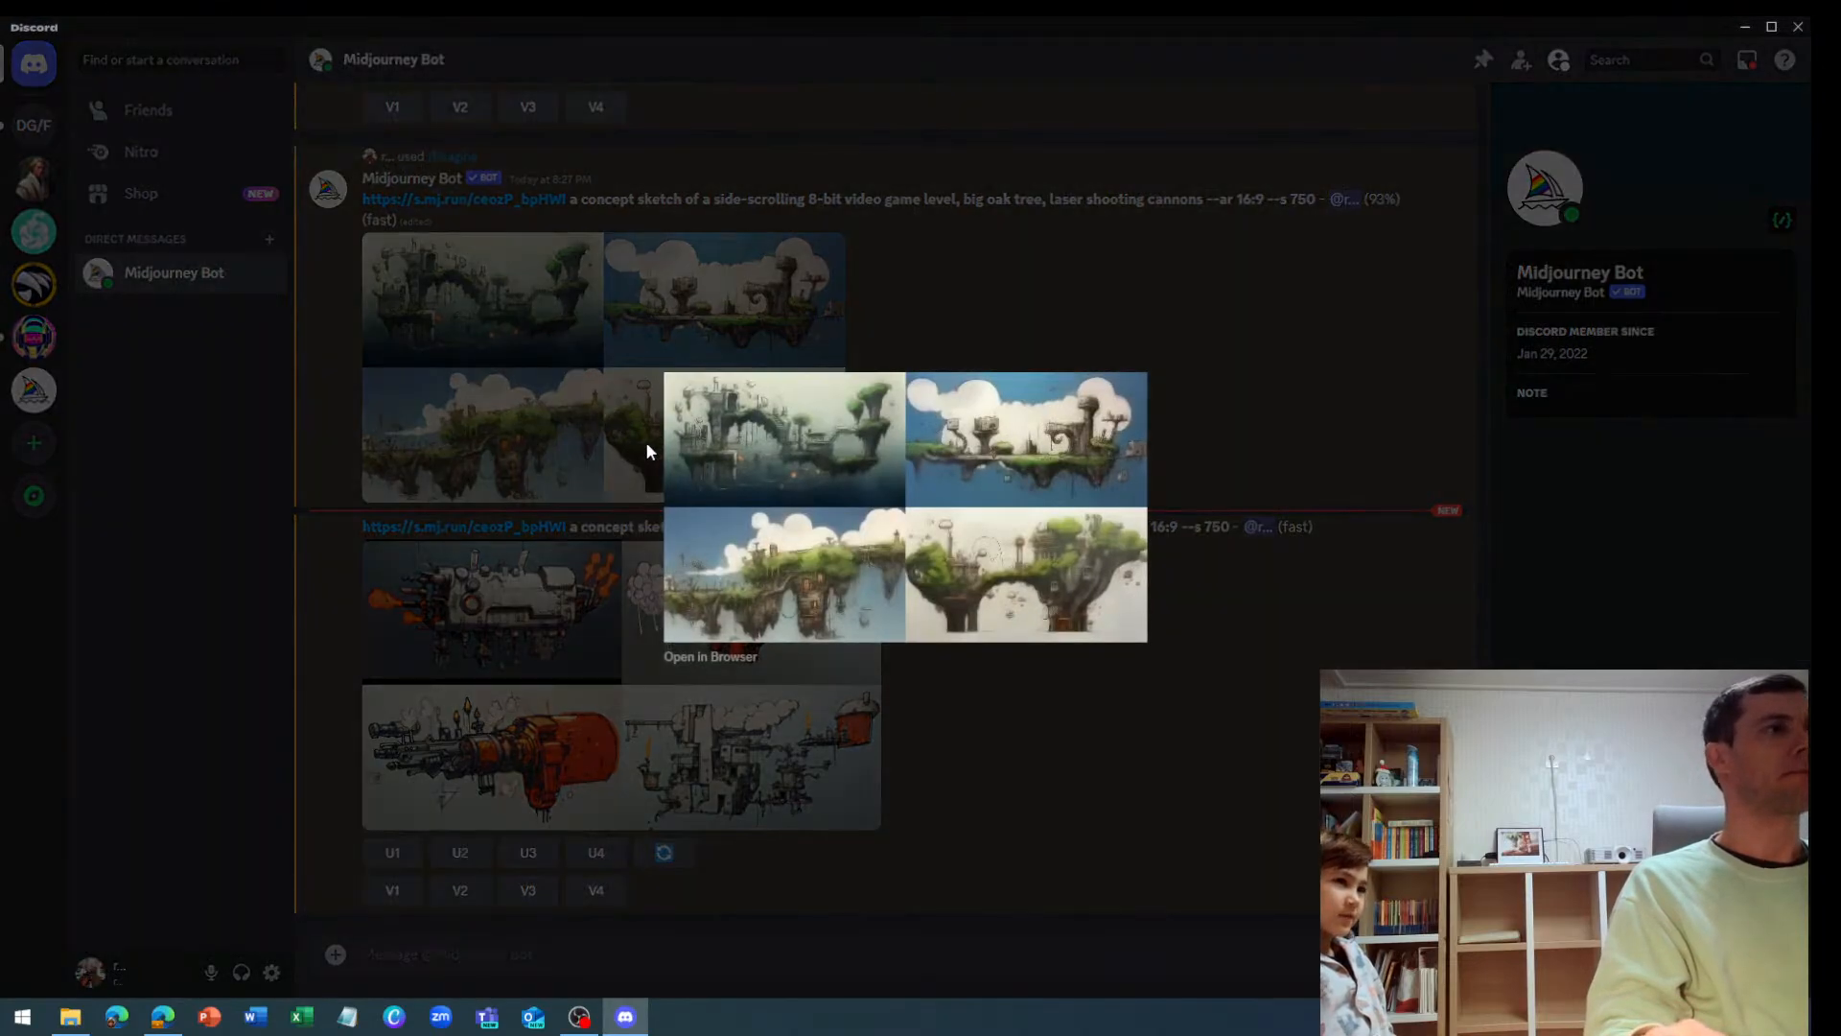
click(1175, 683)
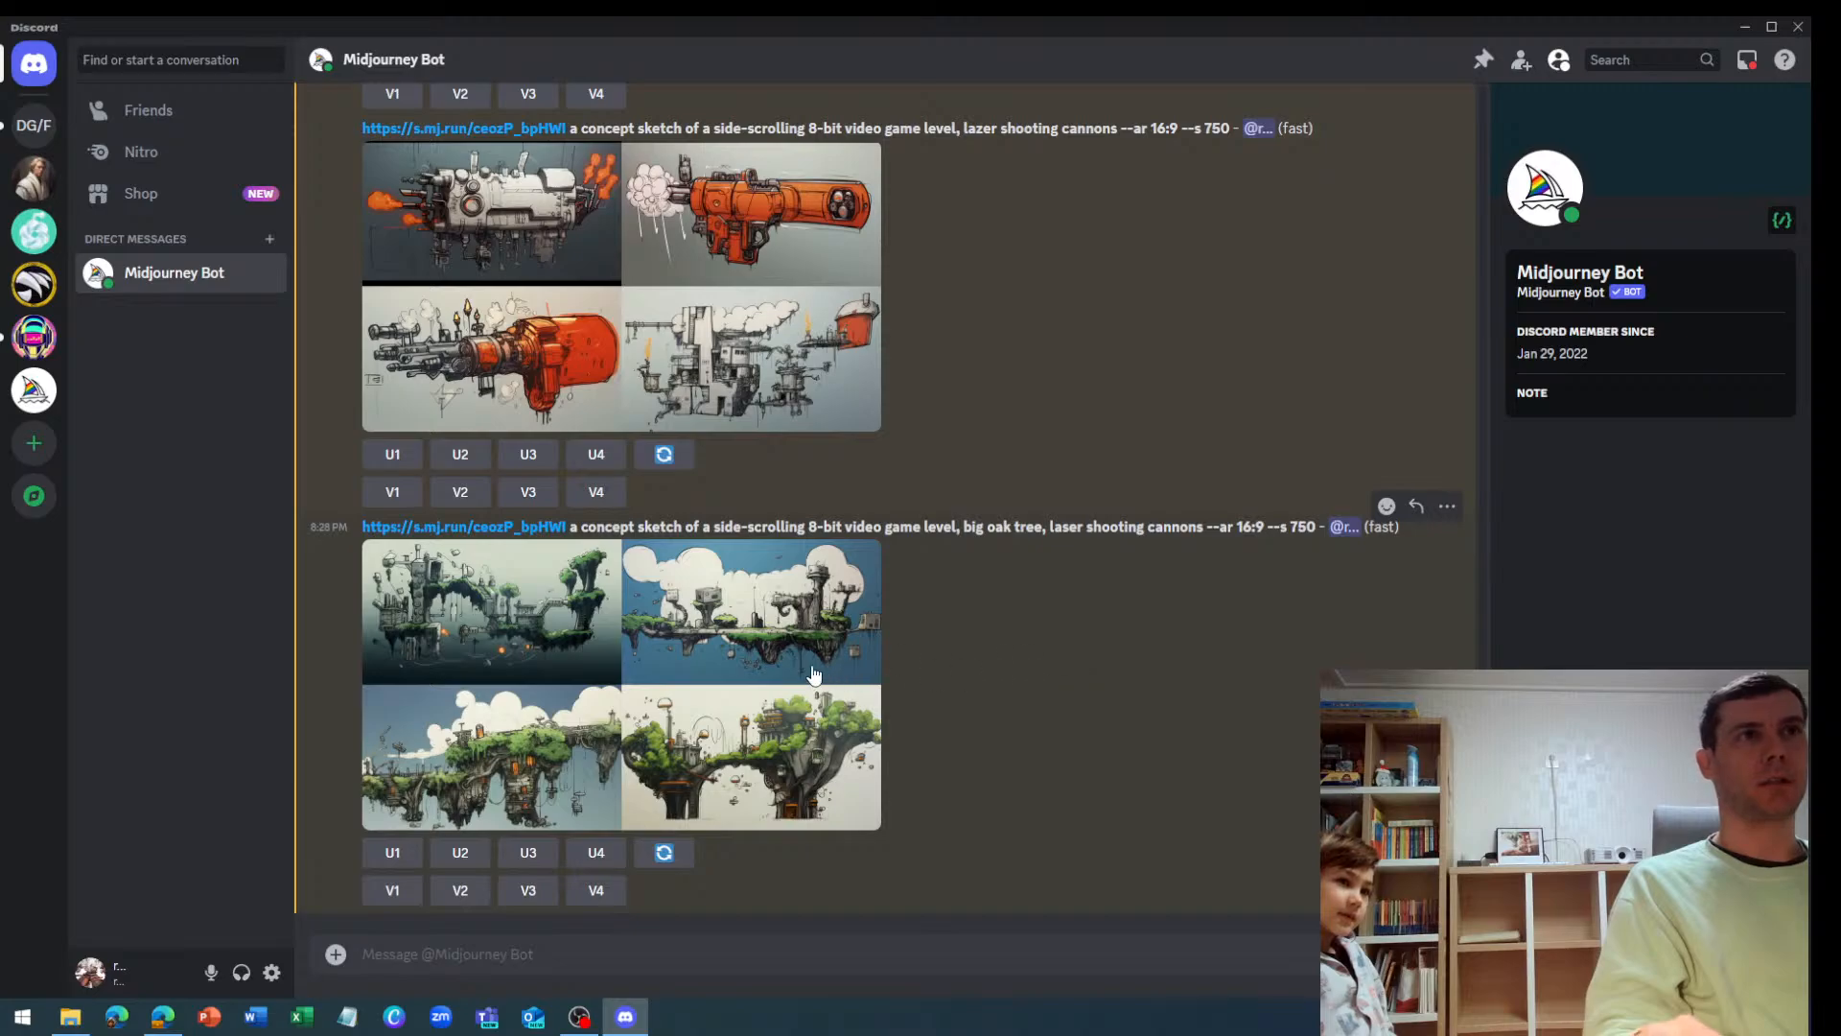
click(812, 666)
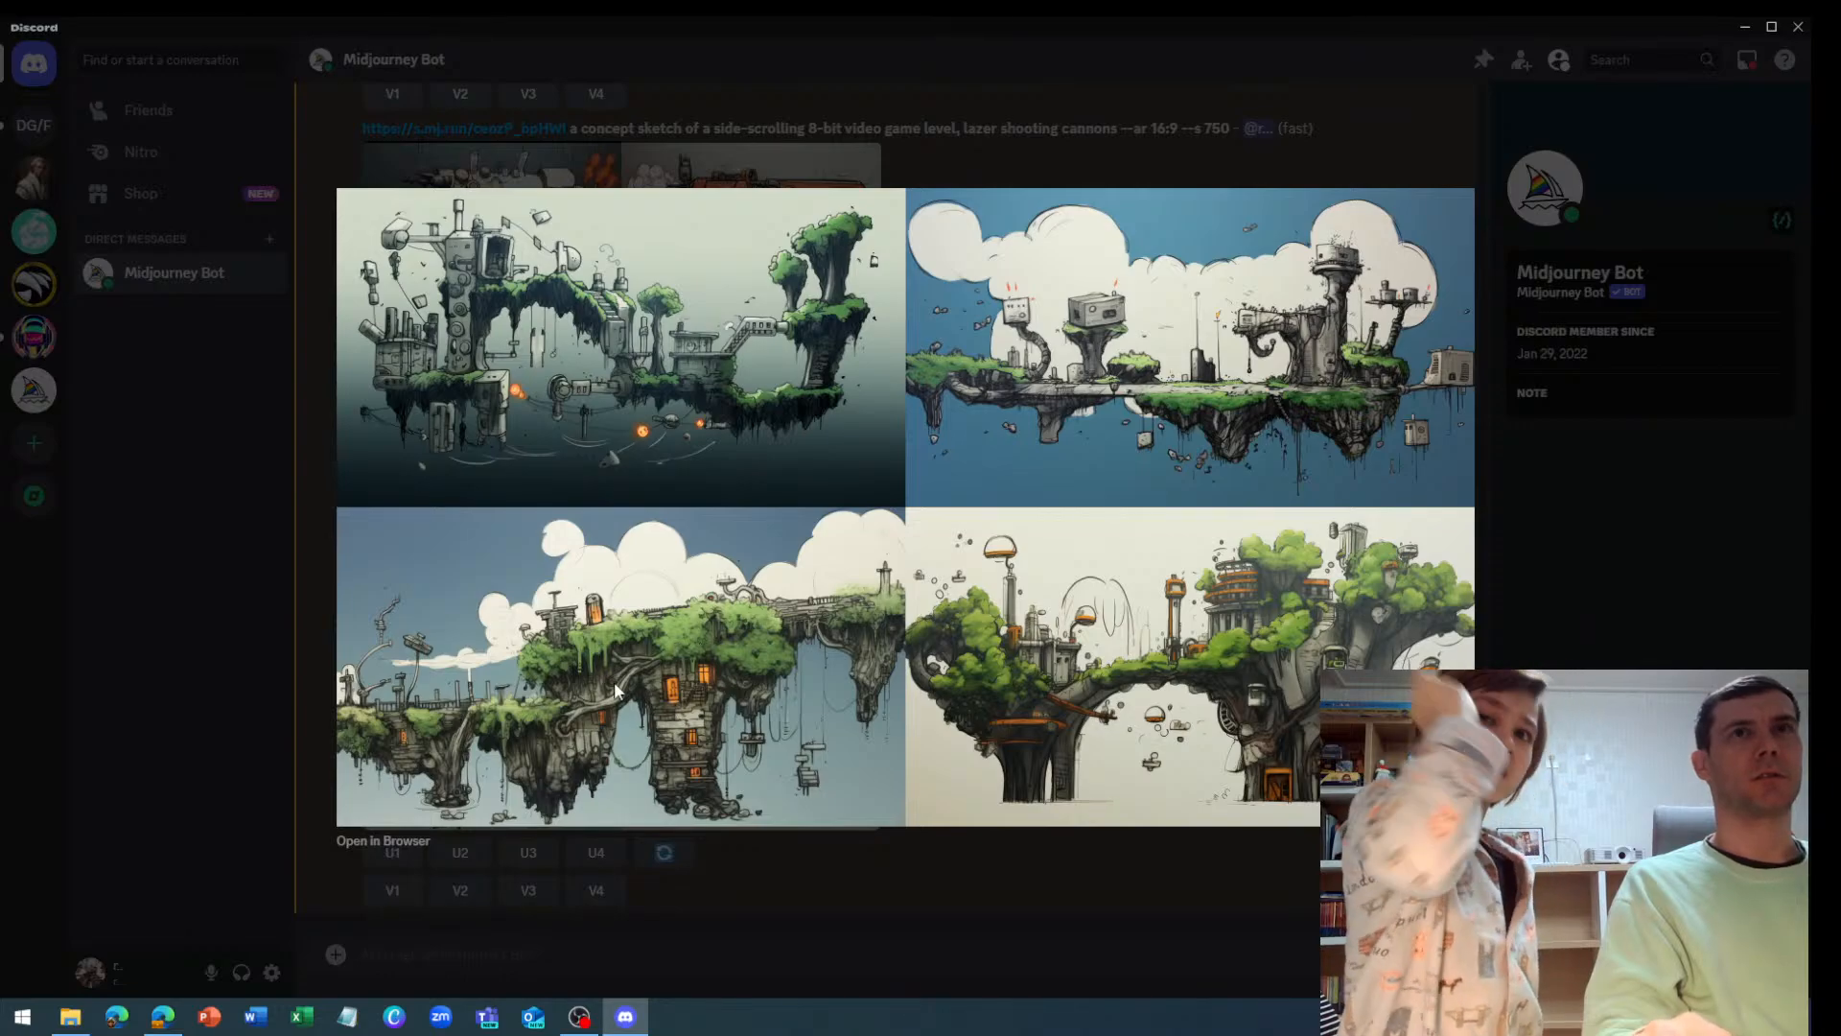
click(1147, 855)
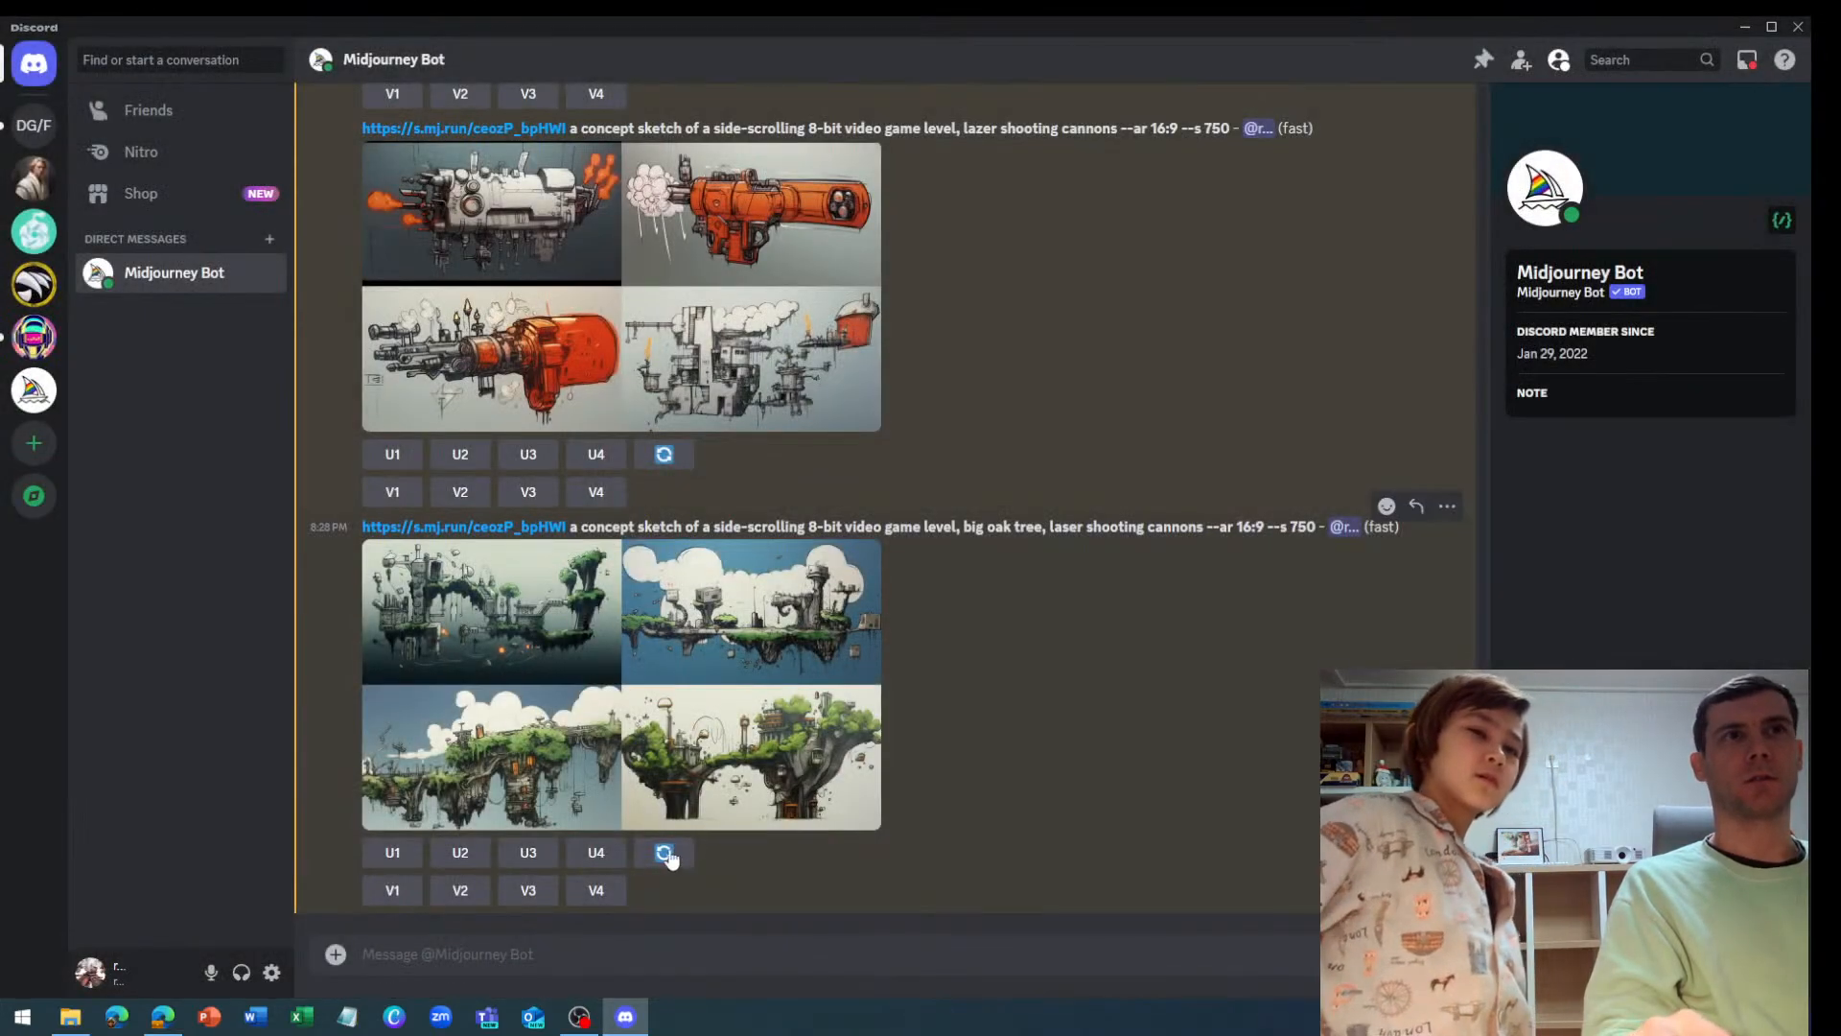
Submit variations of the fourth big oak tree image with its existing prompt, and look back through the earlier level images
click(596, 892)
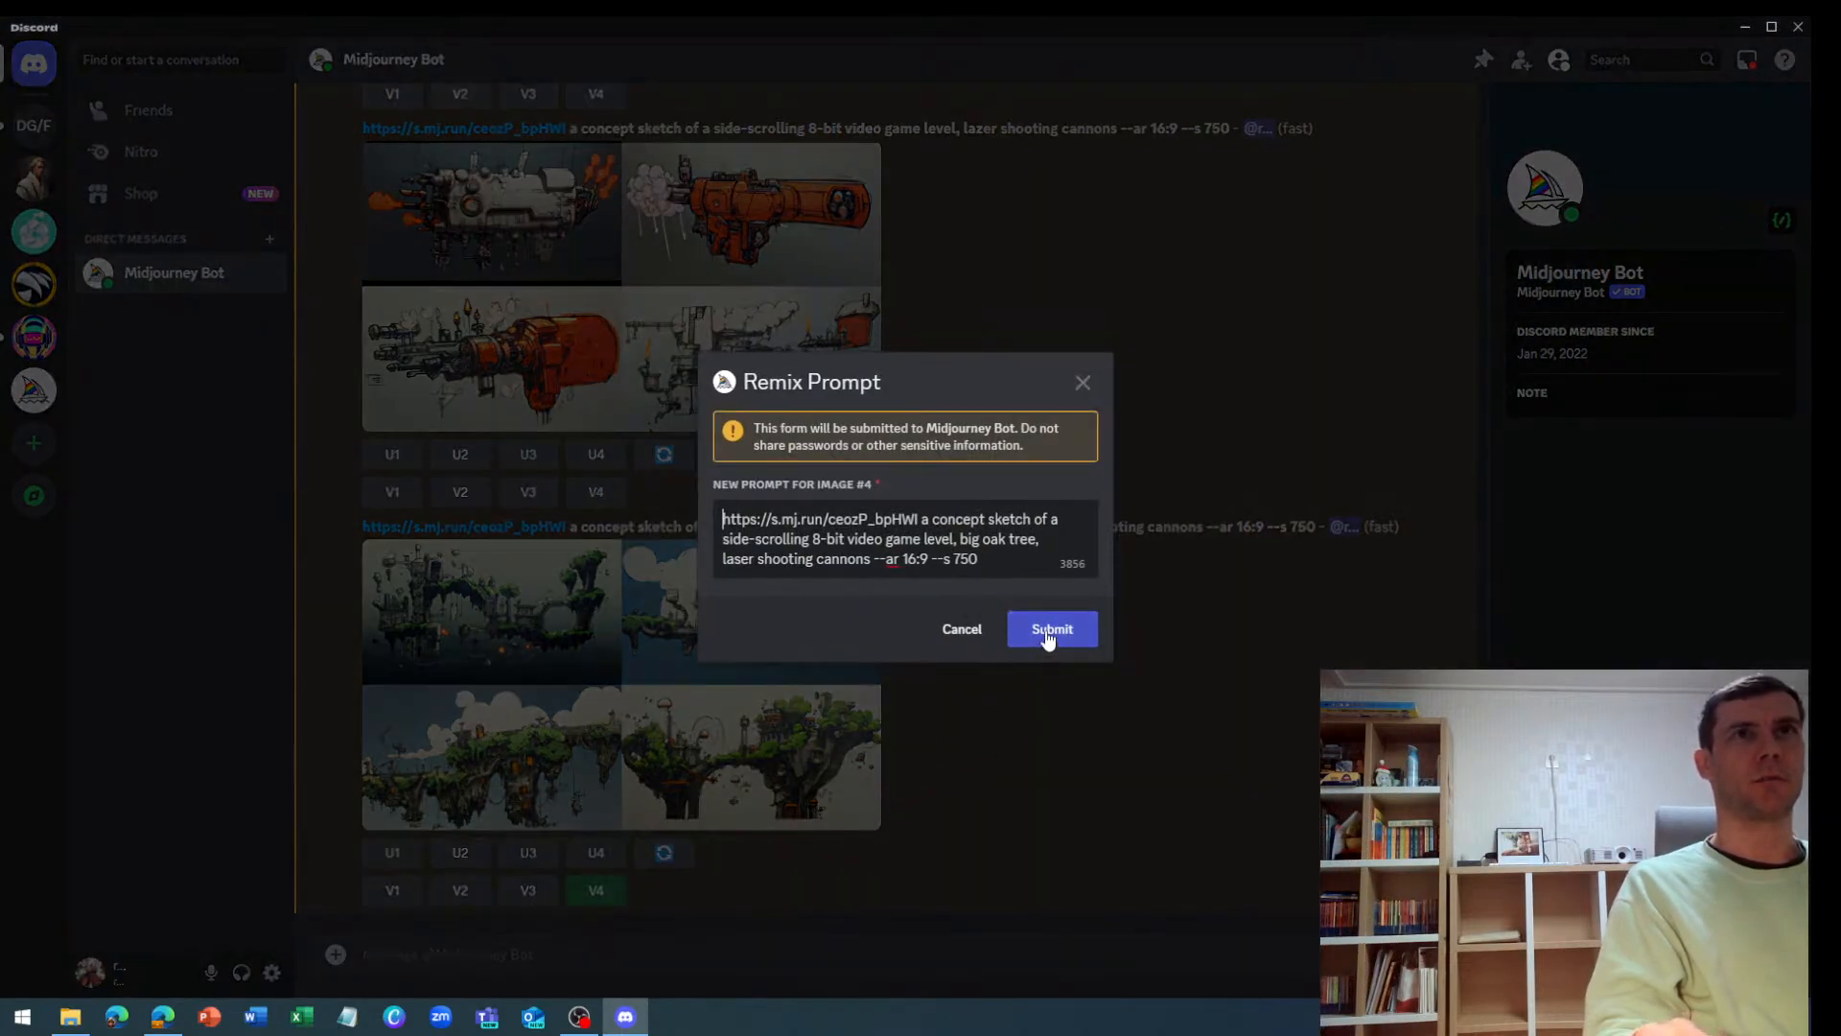
scroll(976, 791, up, 5)
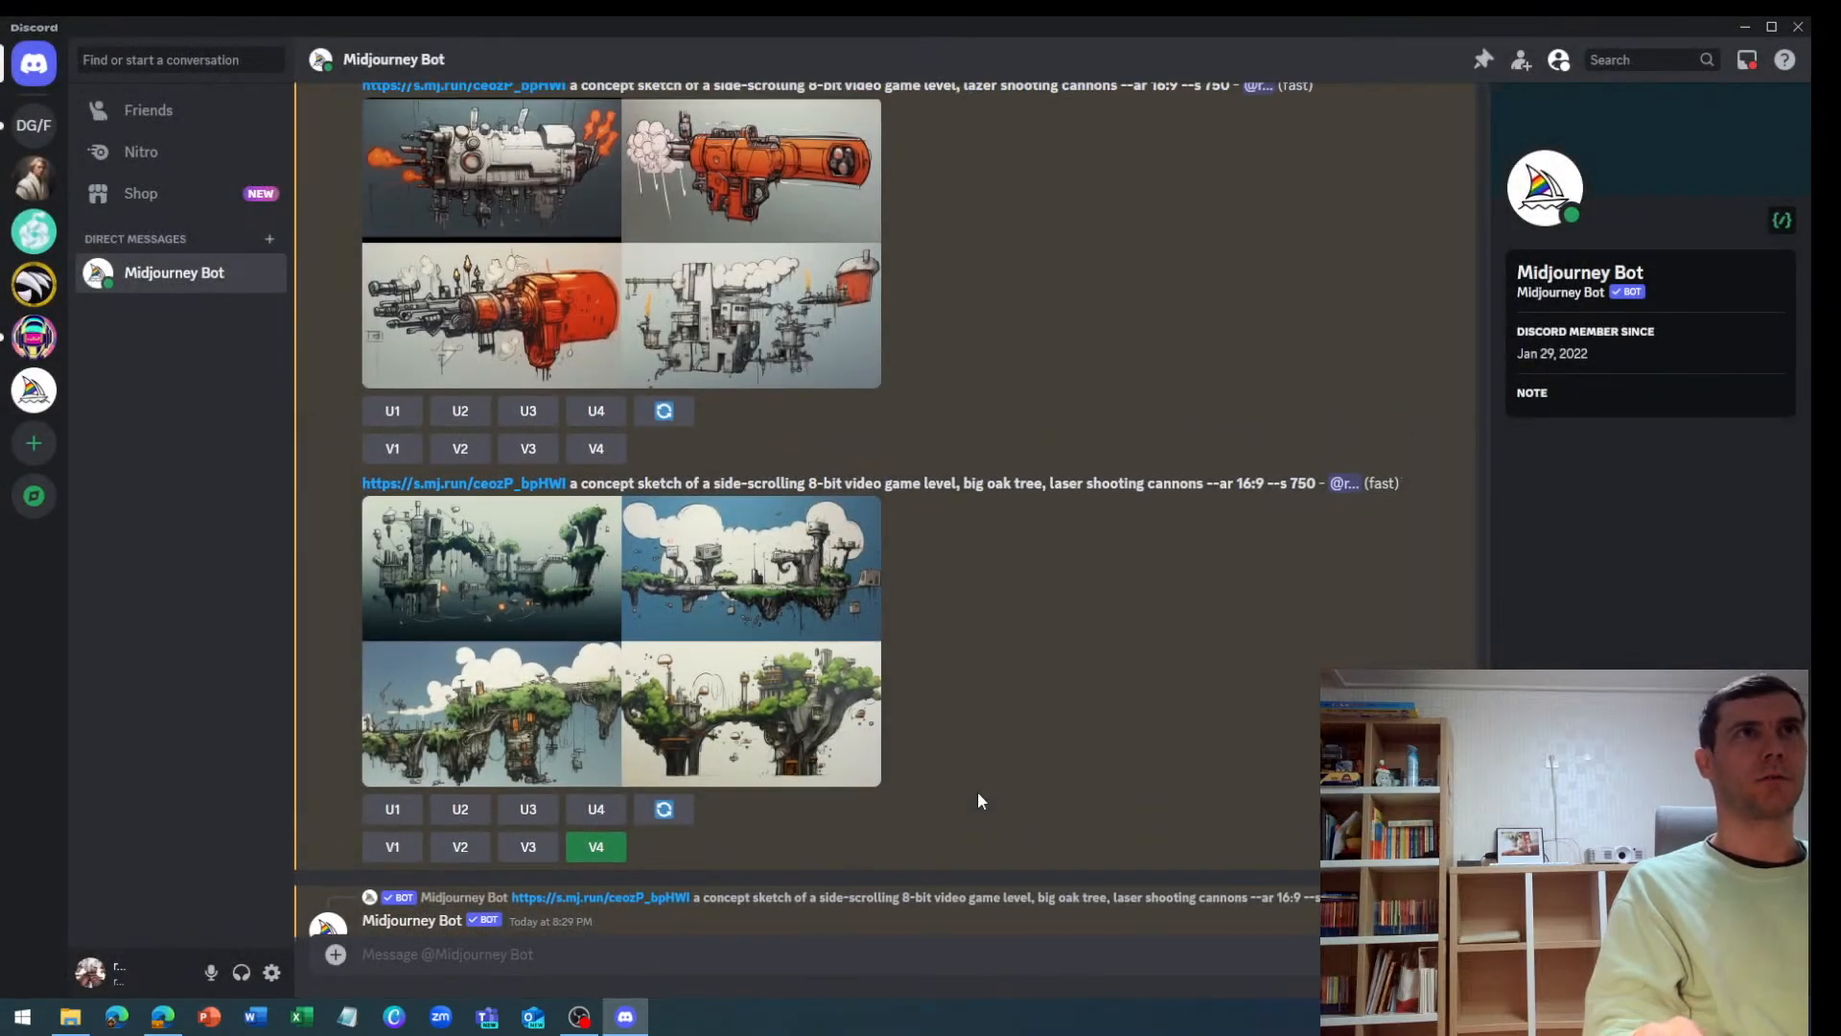
scroll(979, 799, up, 15)
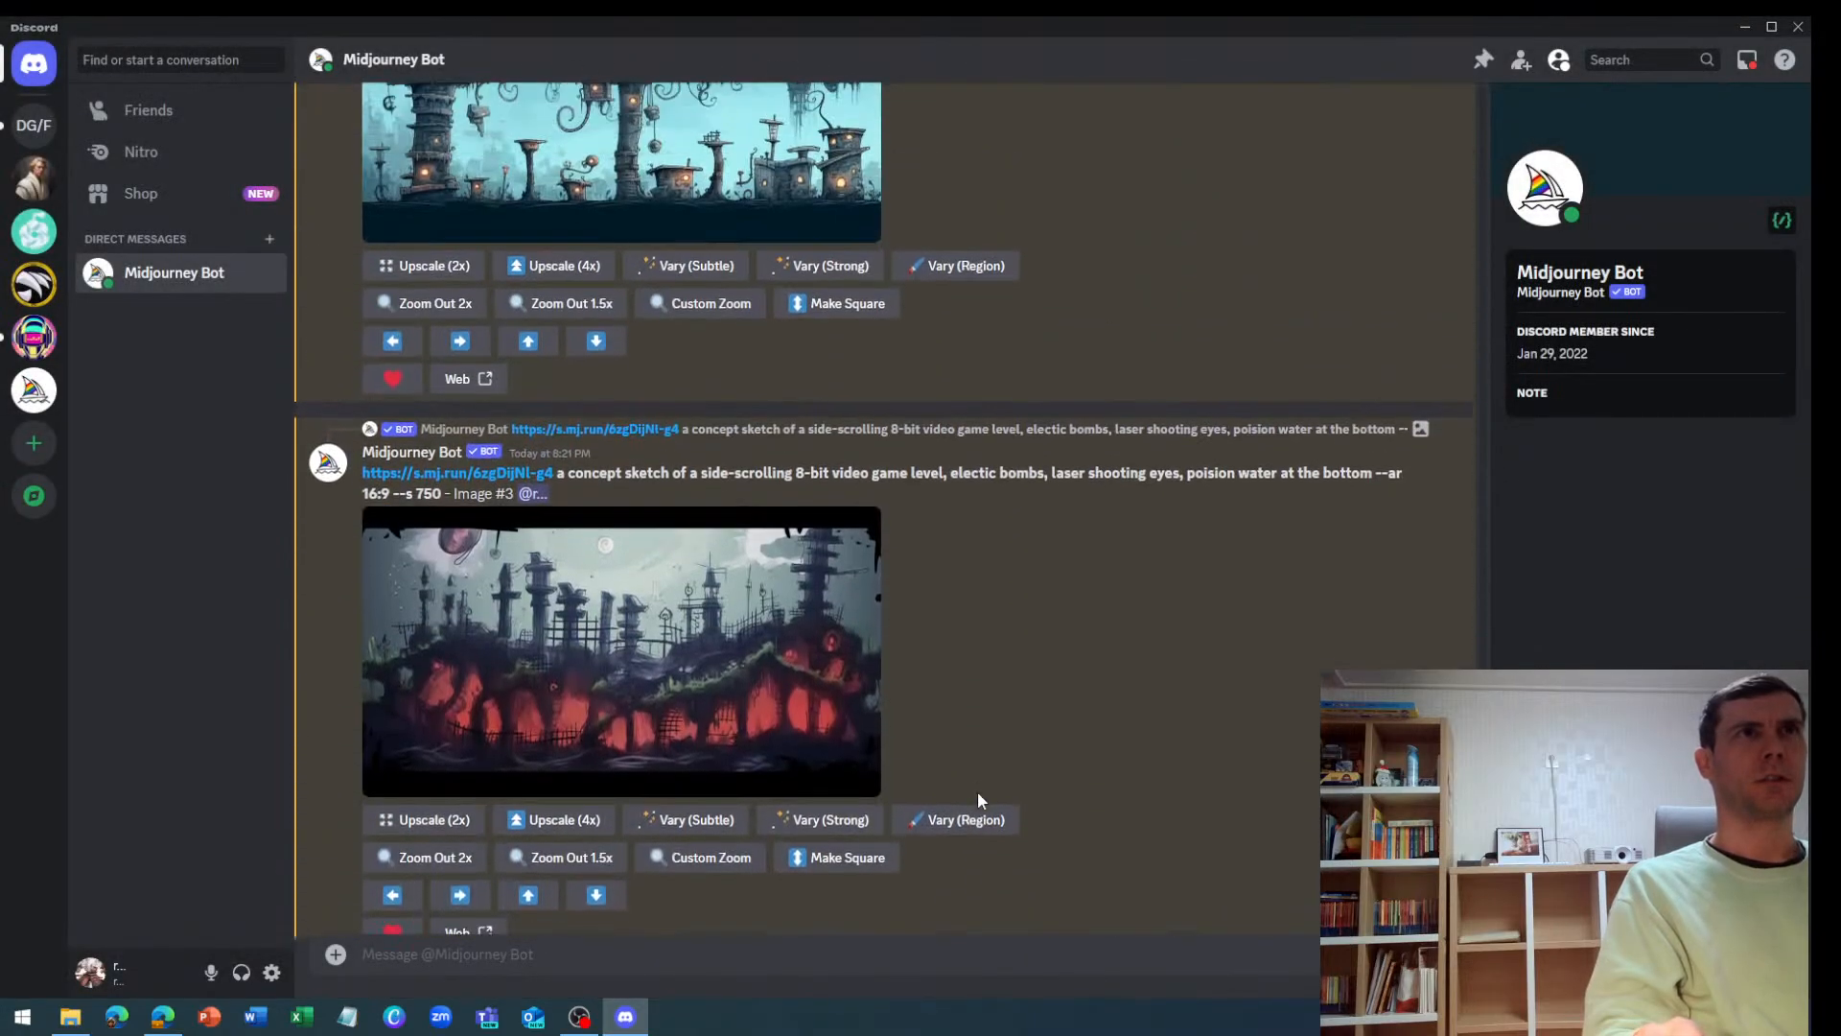
scroll(976, 791, up, 10)
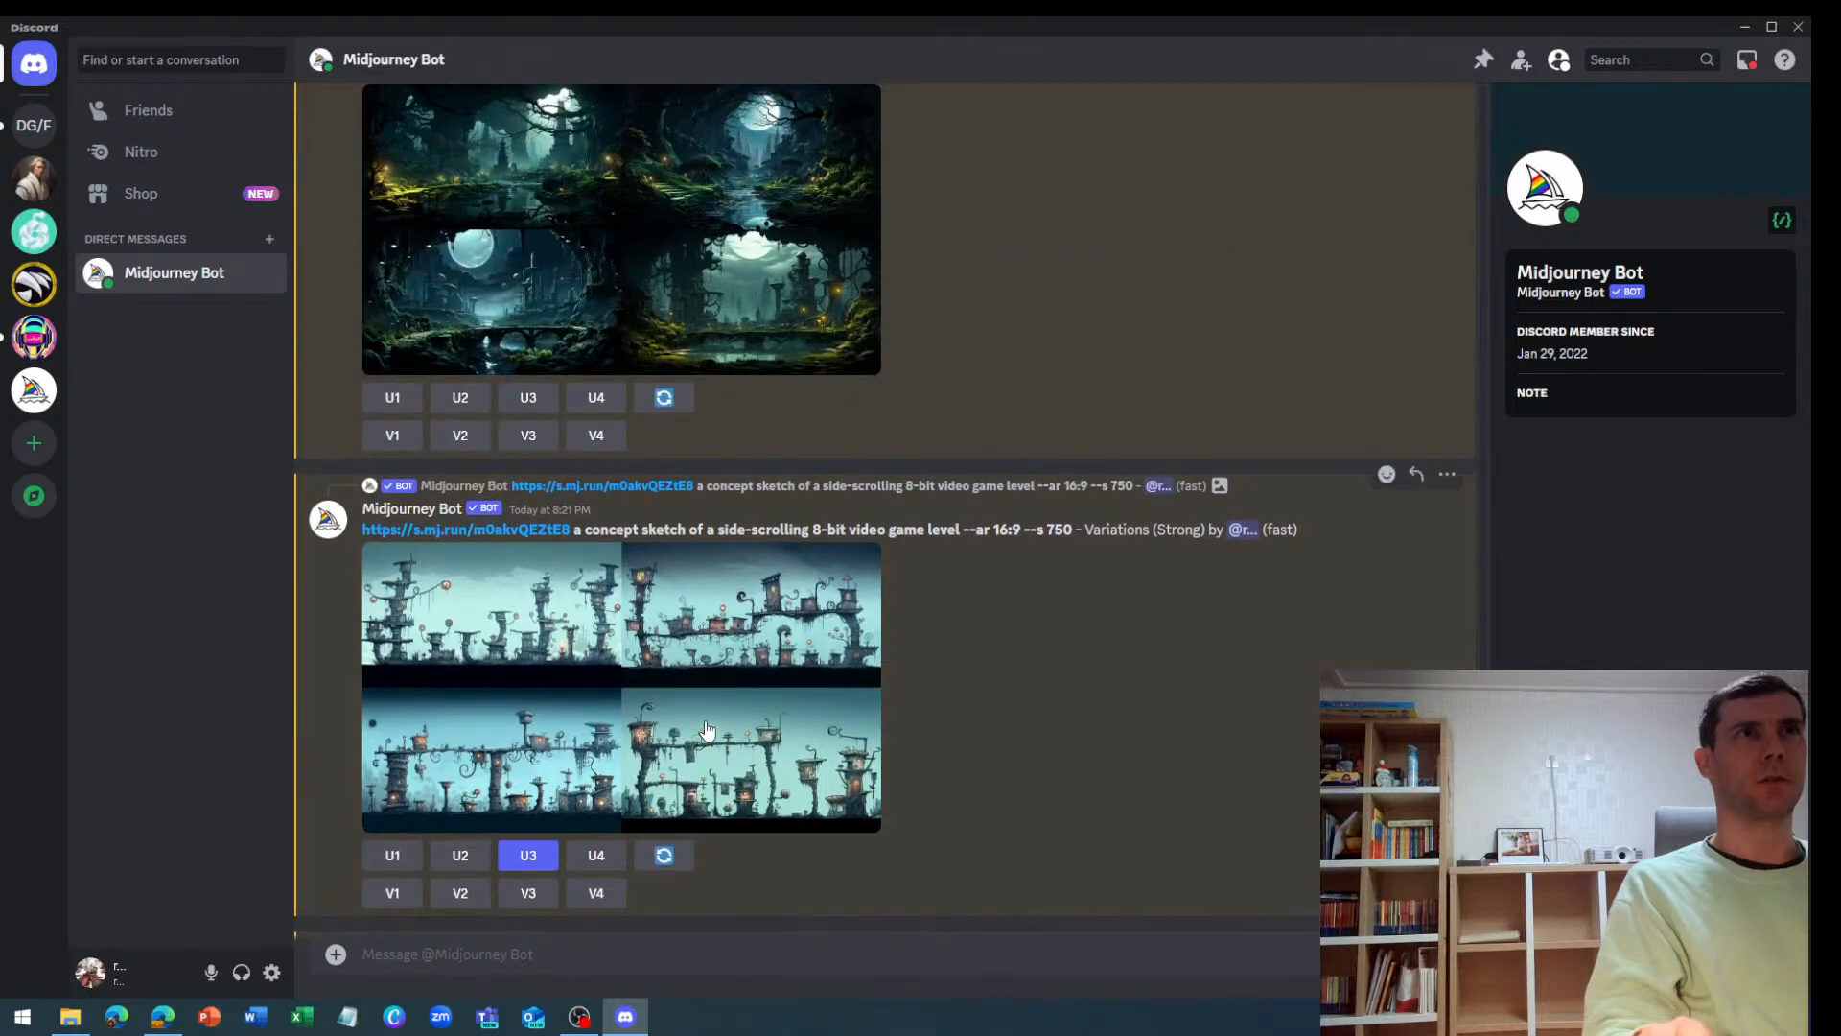
scroll(719, 748, down, 20)
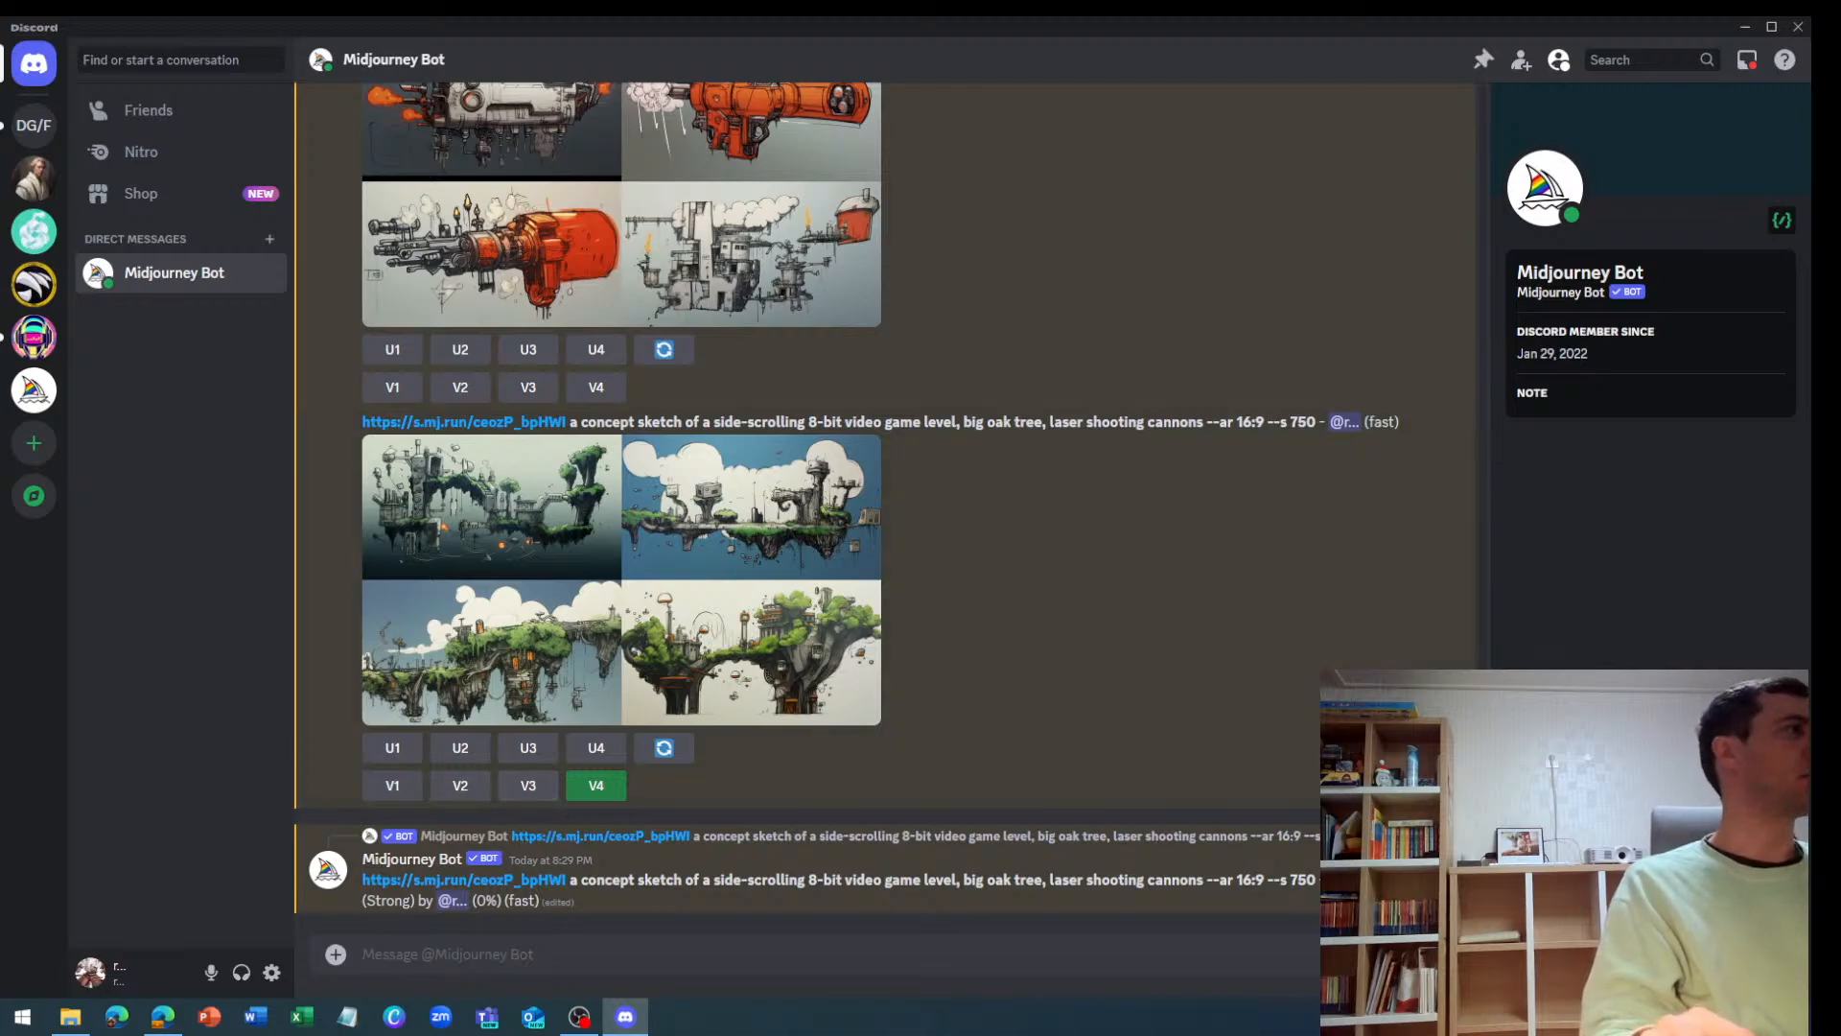
Switch to the browser, close the hand-drawn oak tree sketch, and download the upscaled forest and poison water level image
key(alt+Tab)
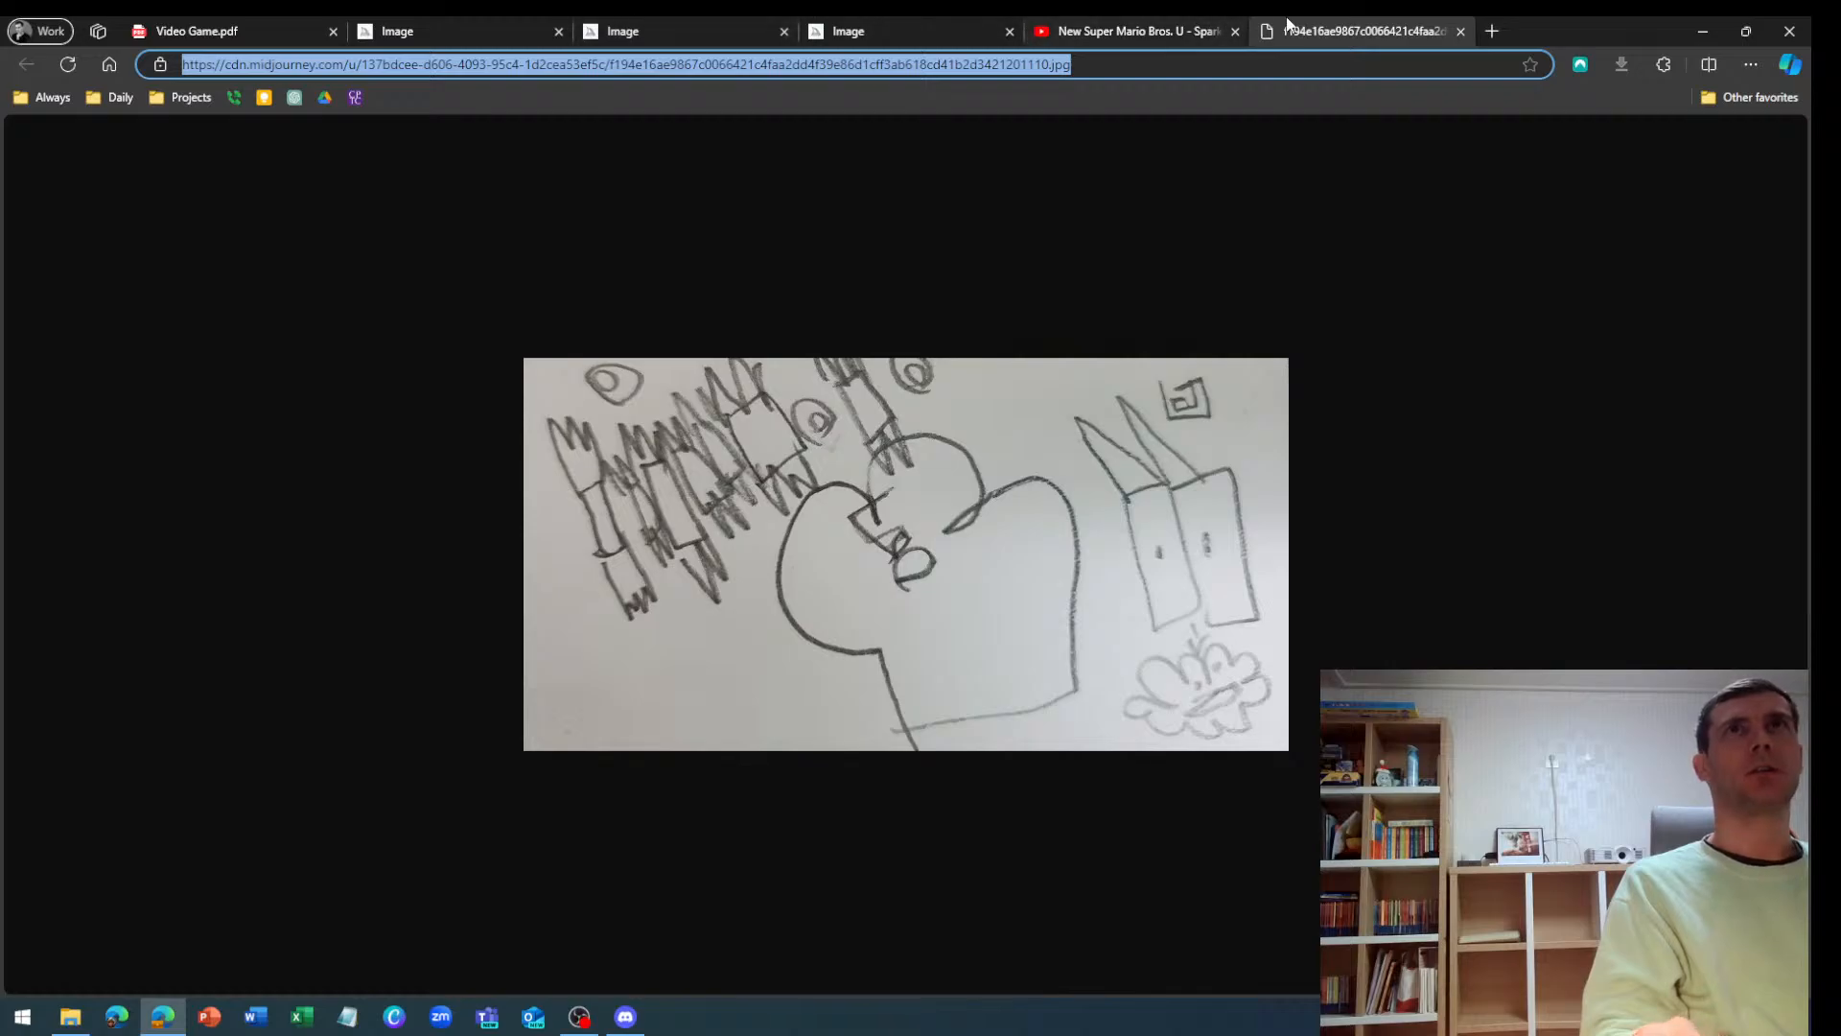
middle_click(1323, 24)
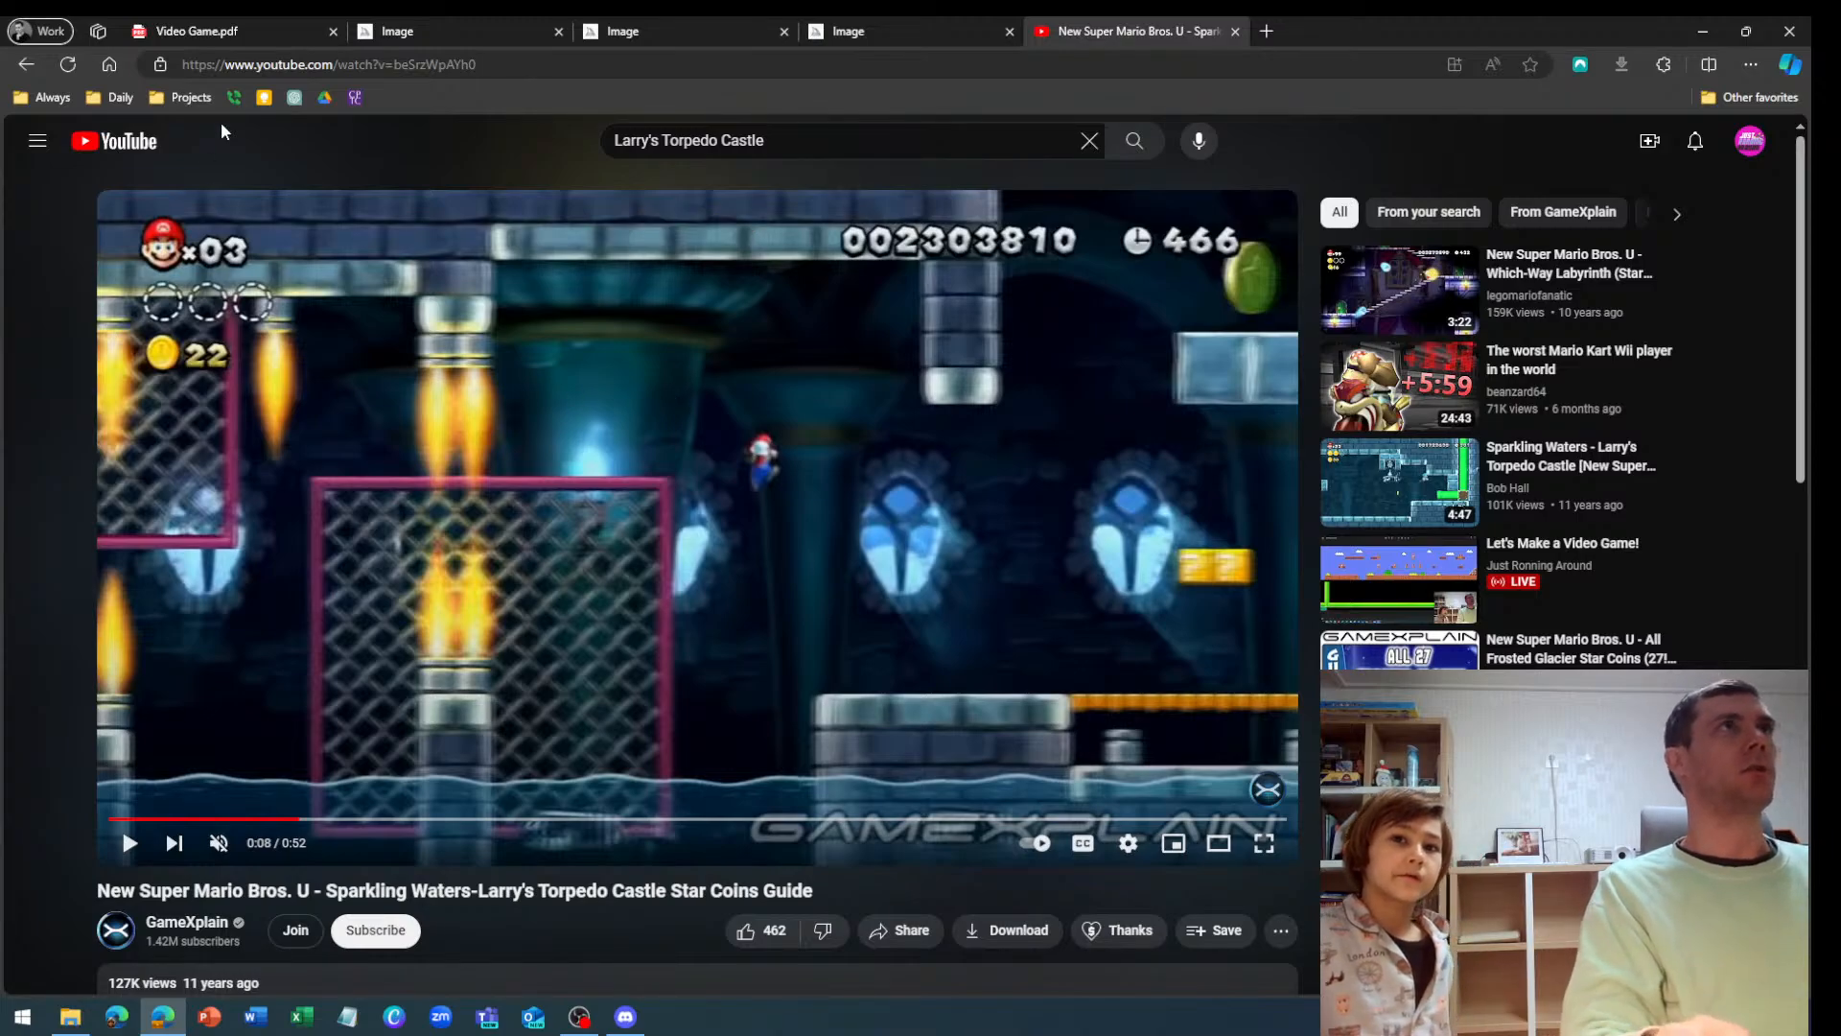
click(422, 31)
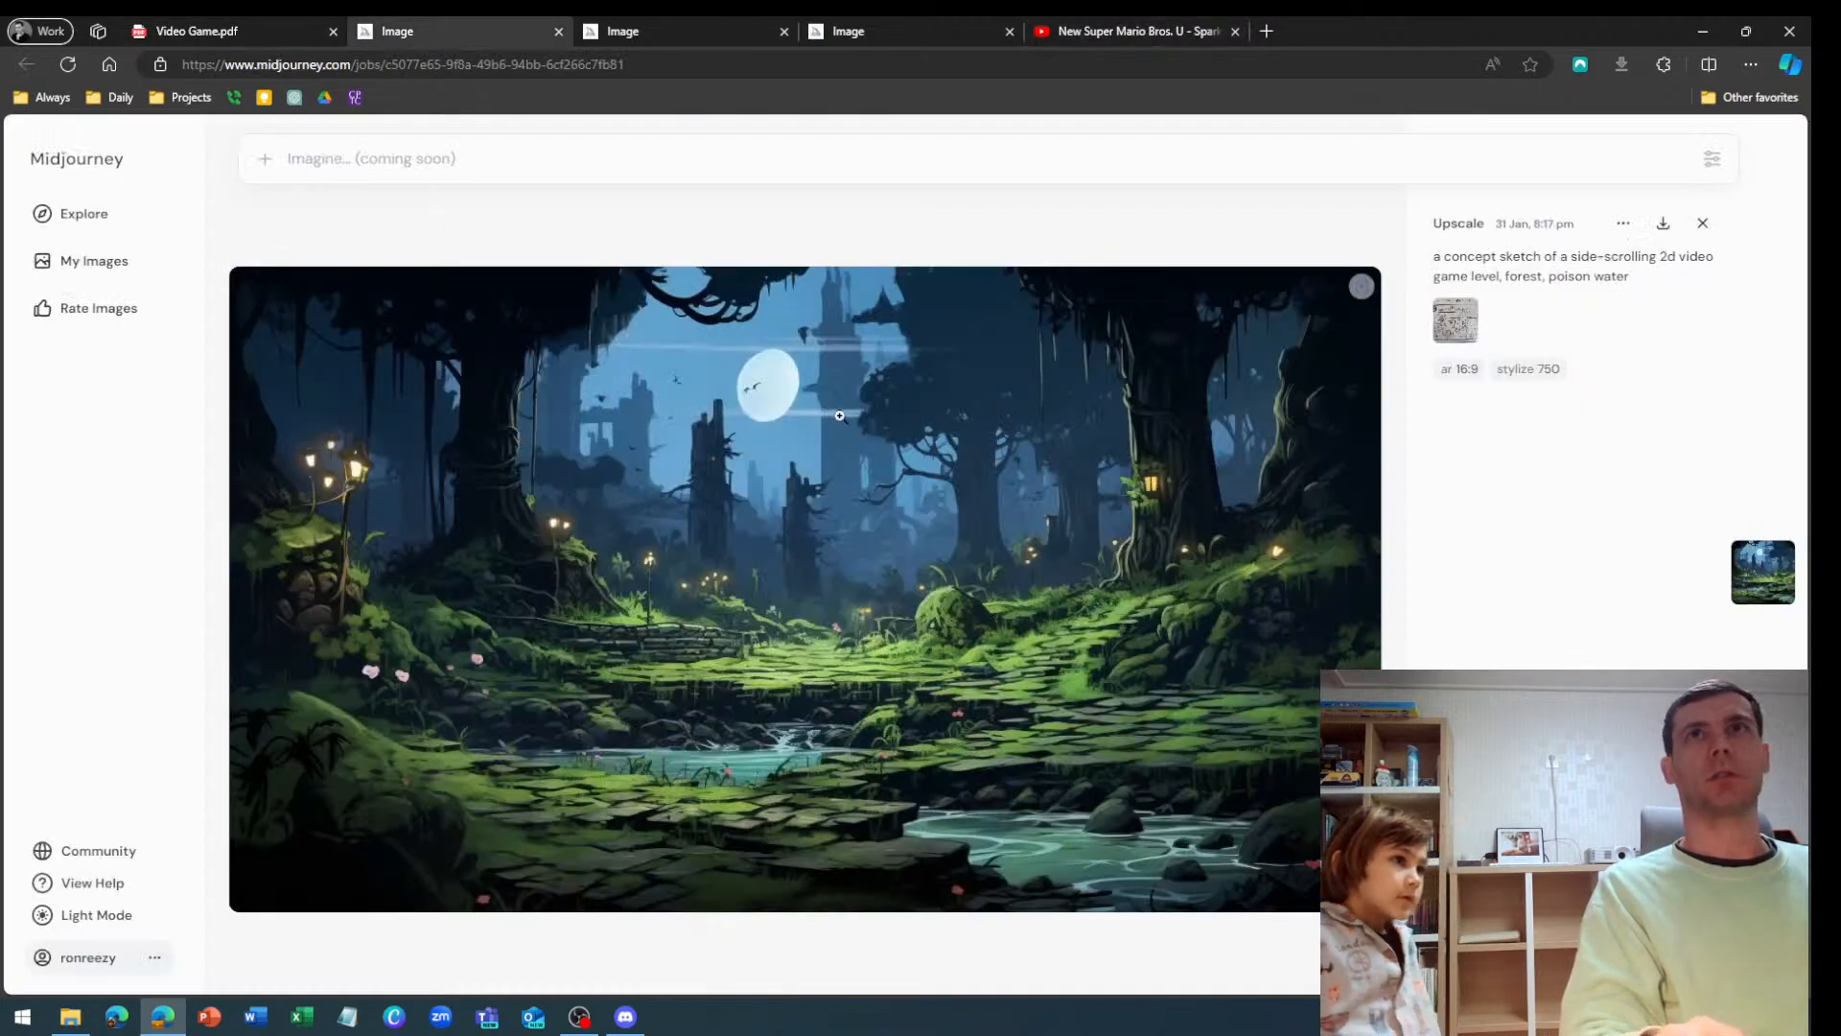
click(1665, 224)
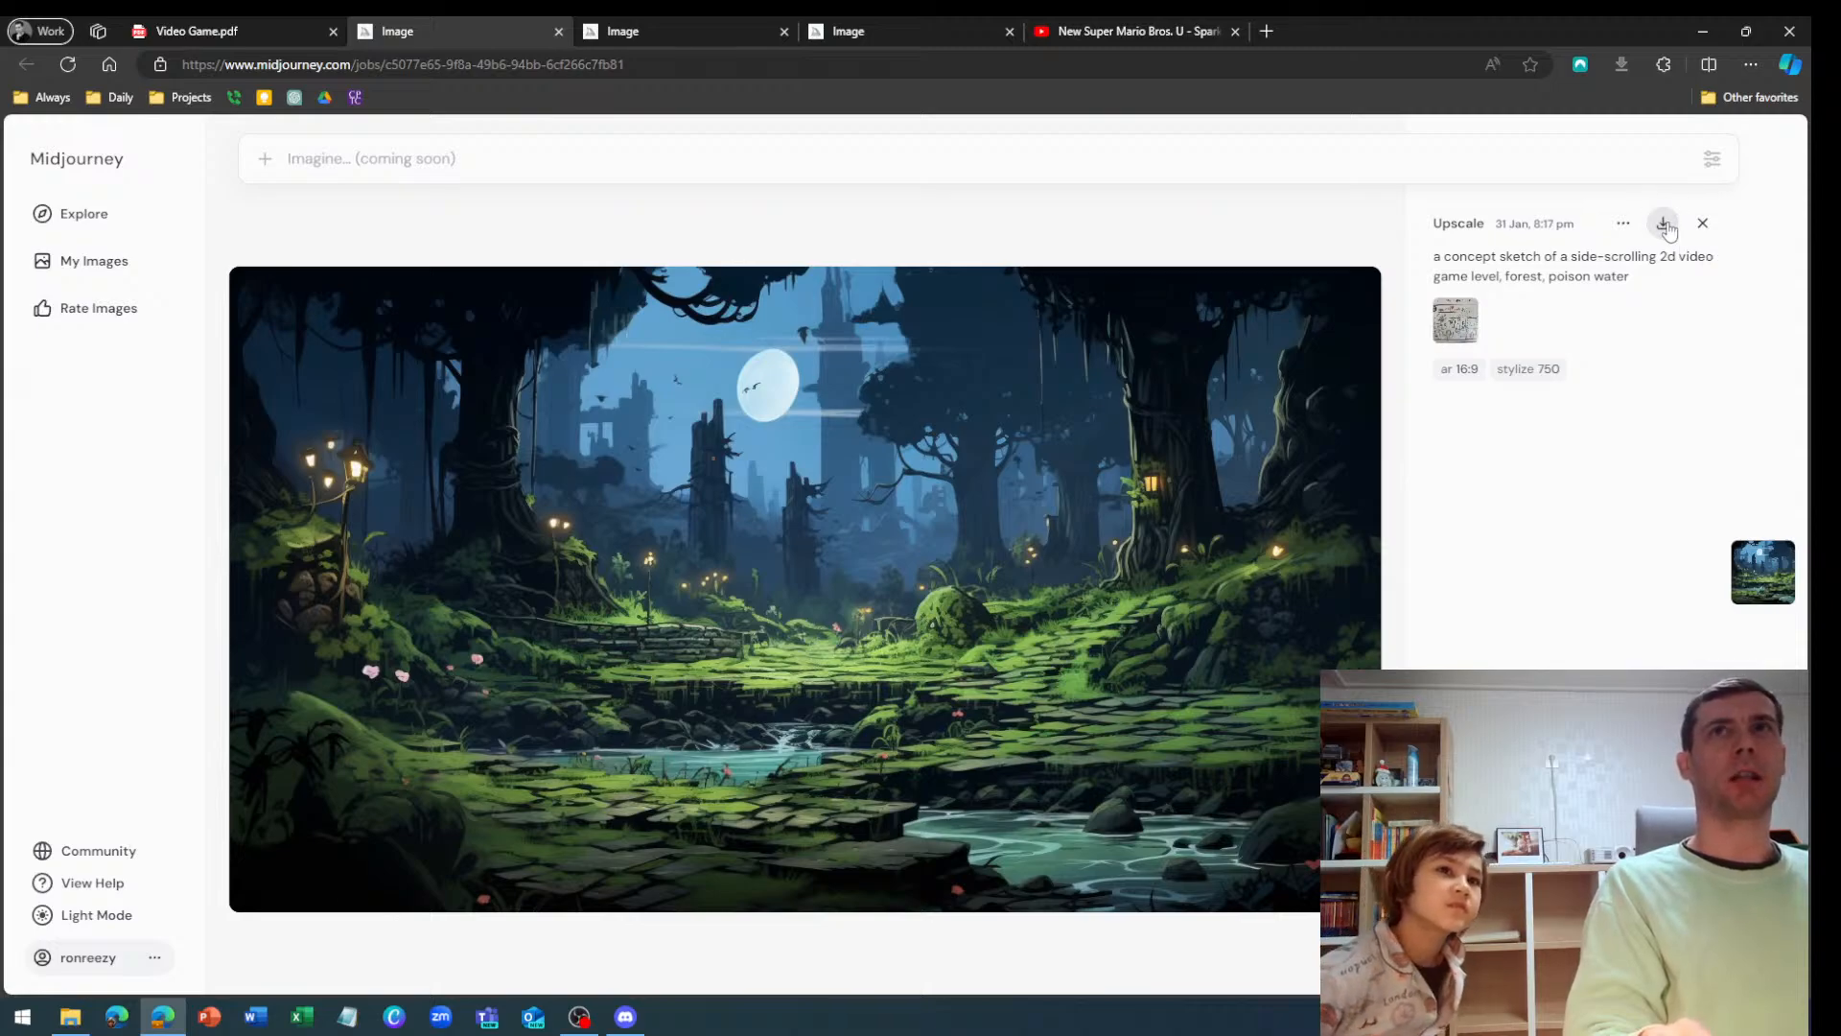
Download the upscaled electric bombs level image and bring up the teal 8-bit platform level image
click(701, 35)
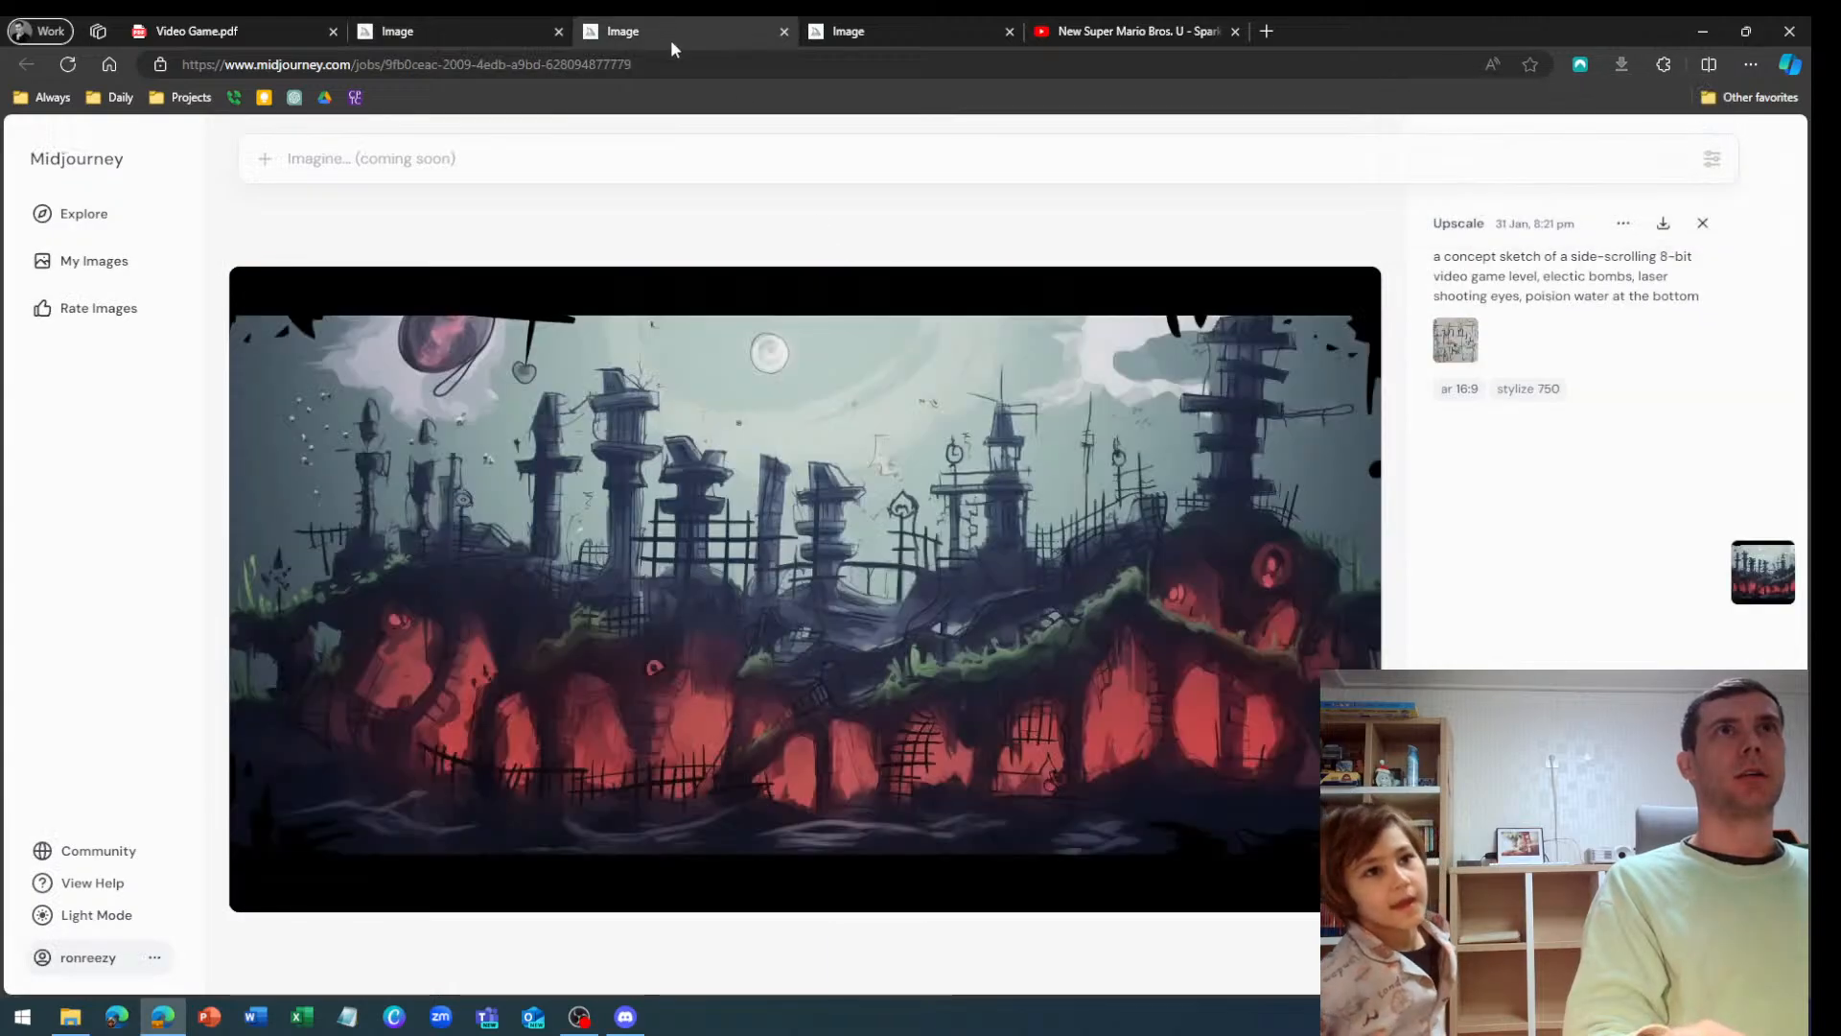
click(1663, 226)
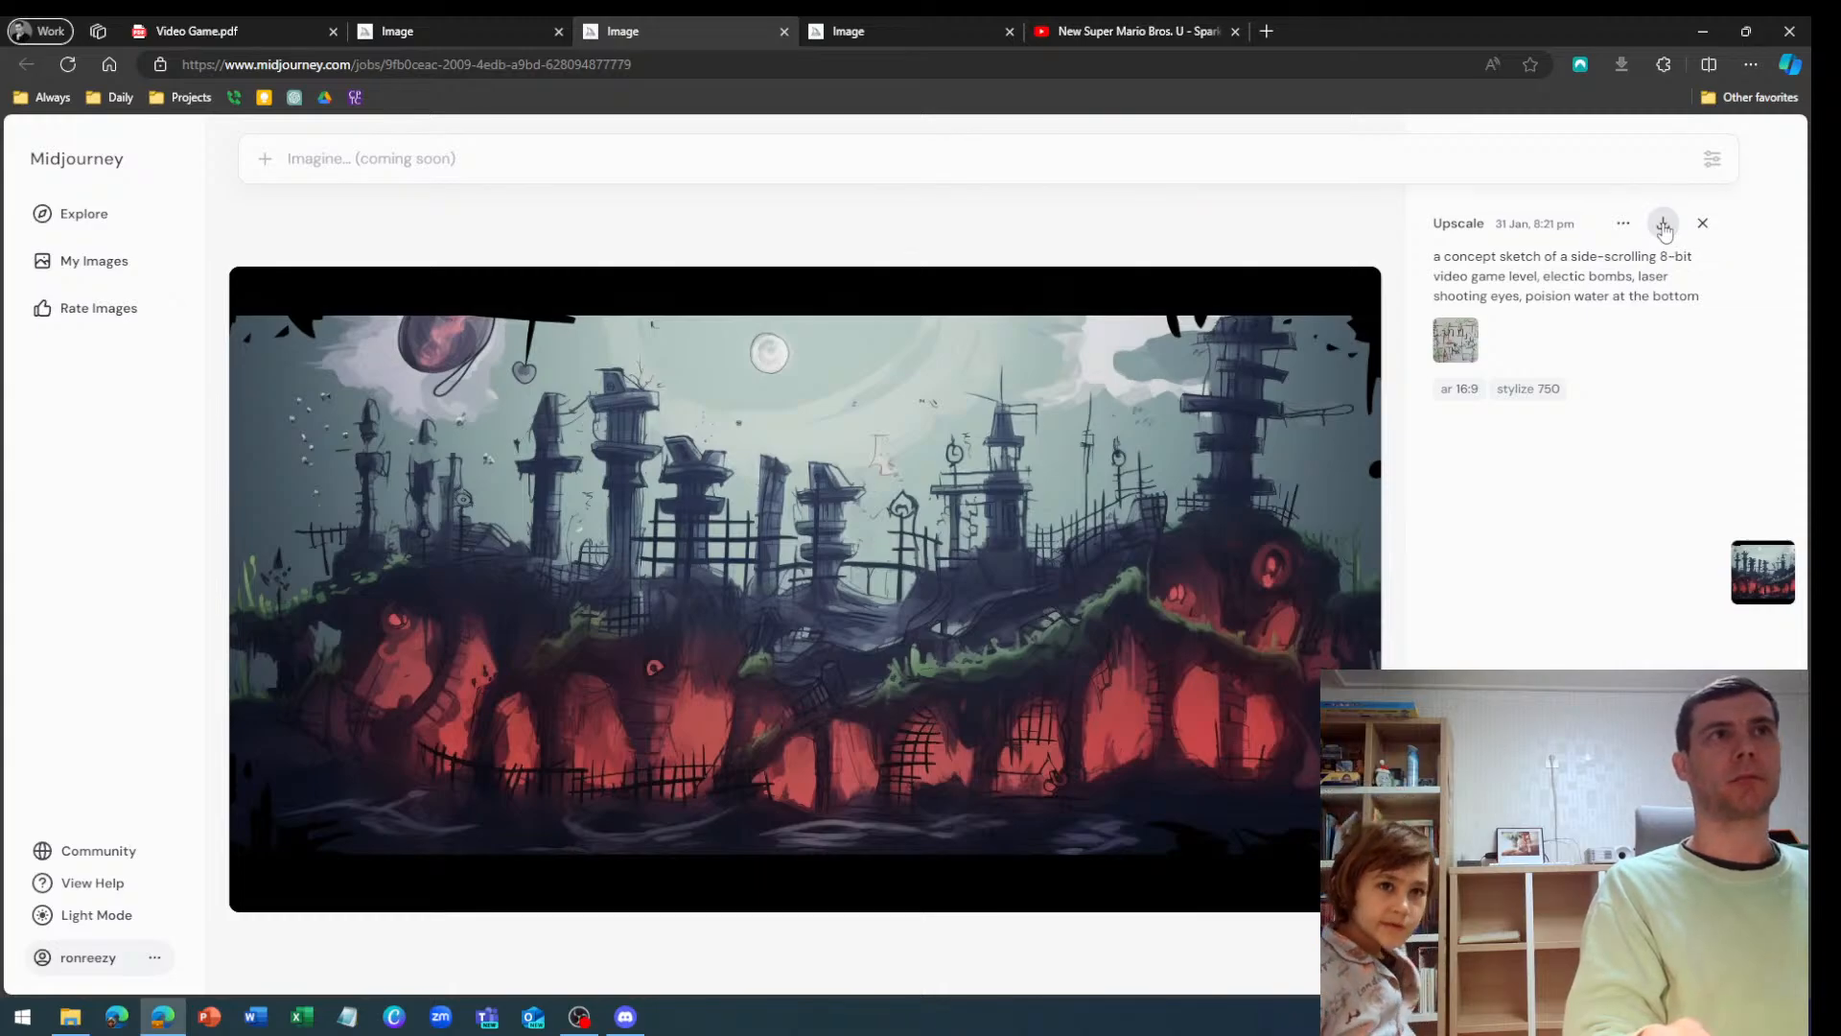
click(912, 27)
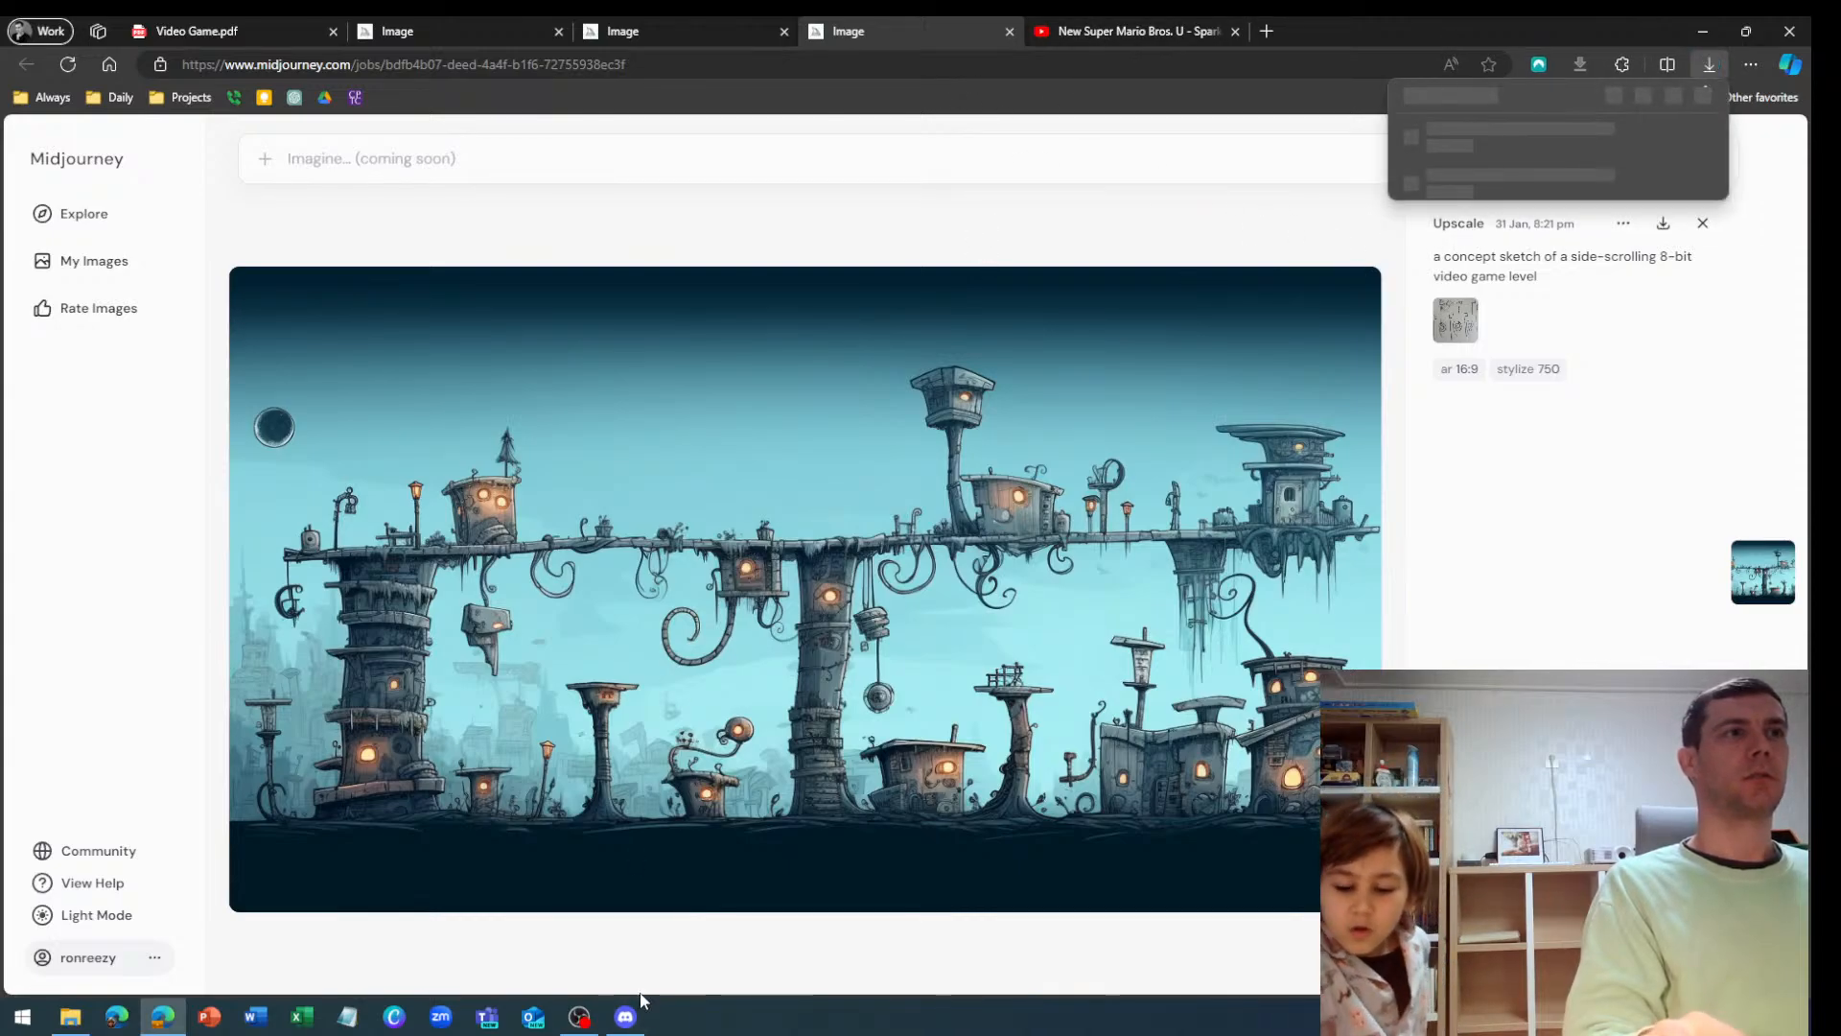
Switch back to Discord and enlarge the oak tree variations grid, both in progress and finished, to examine its four images
click(628, 1014)
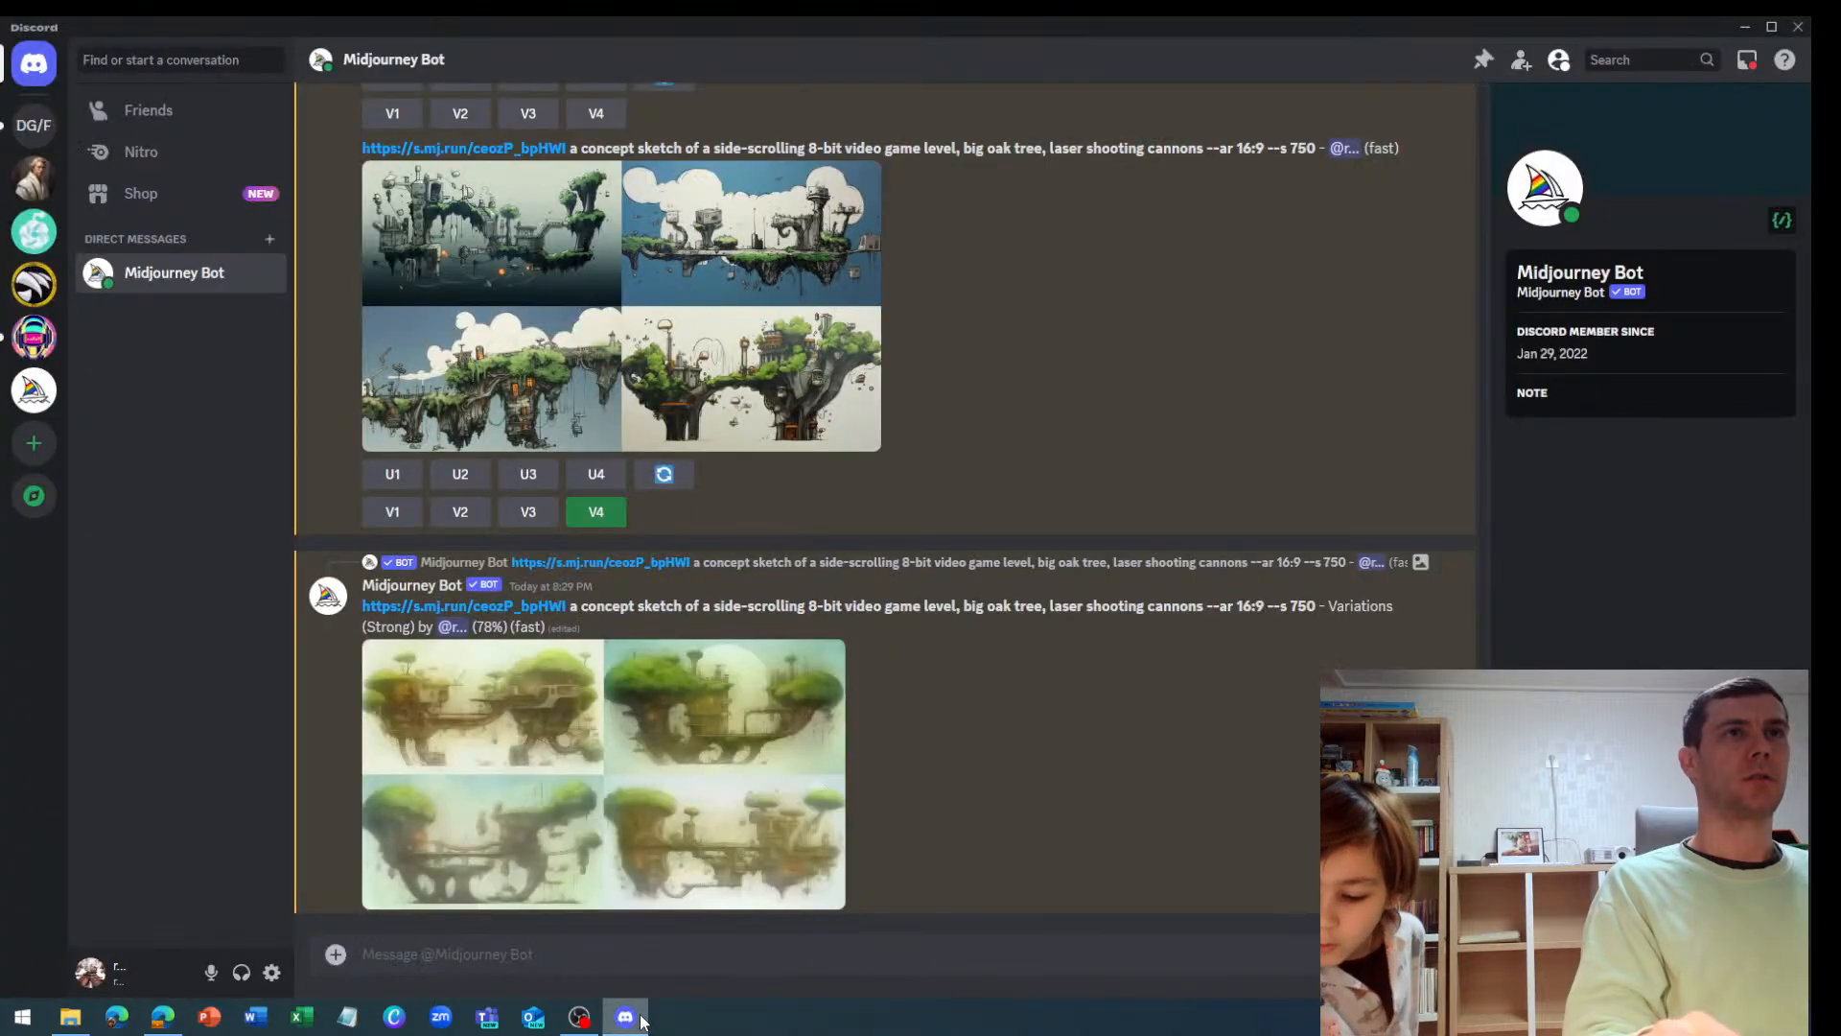
click(734, 790)
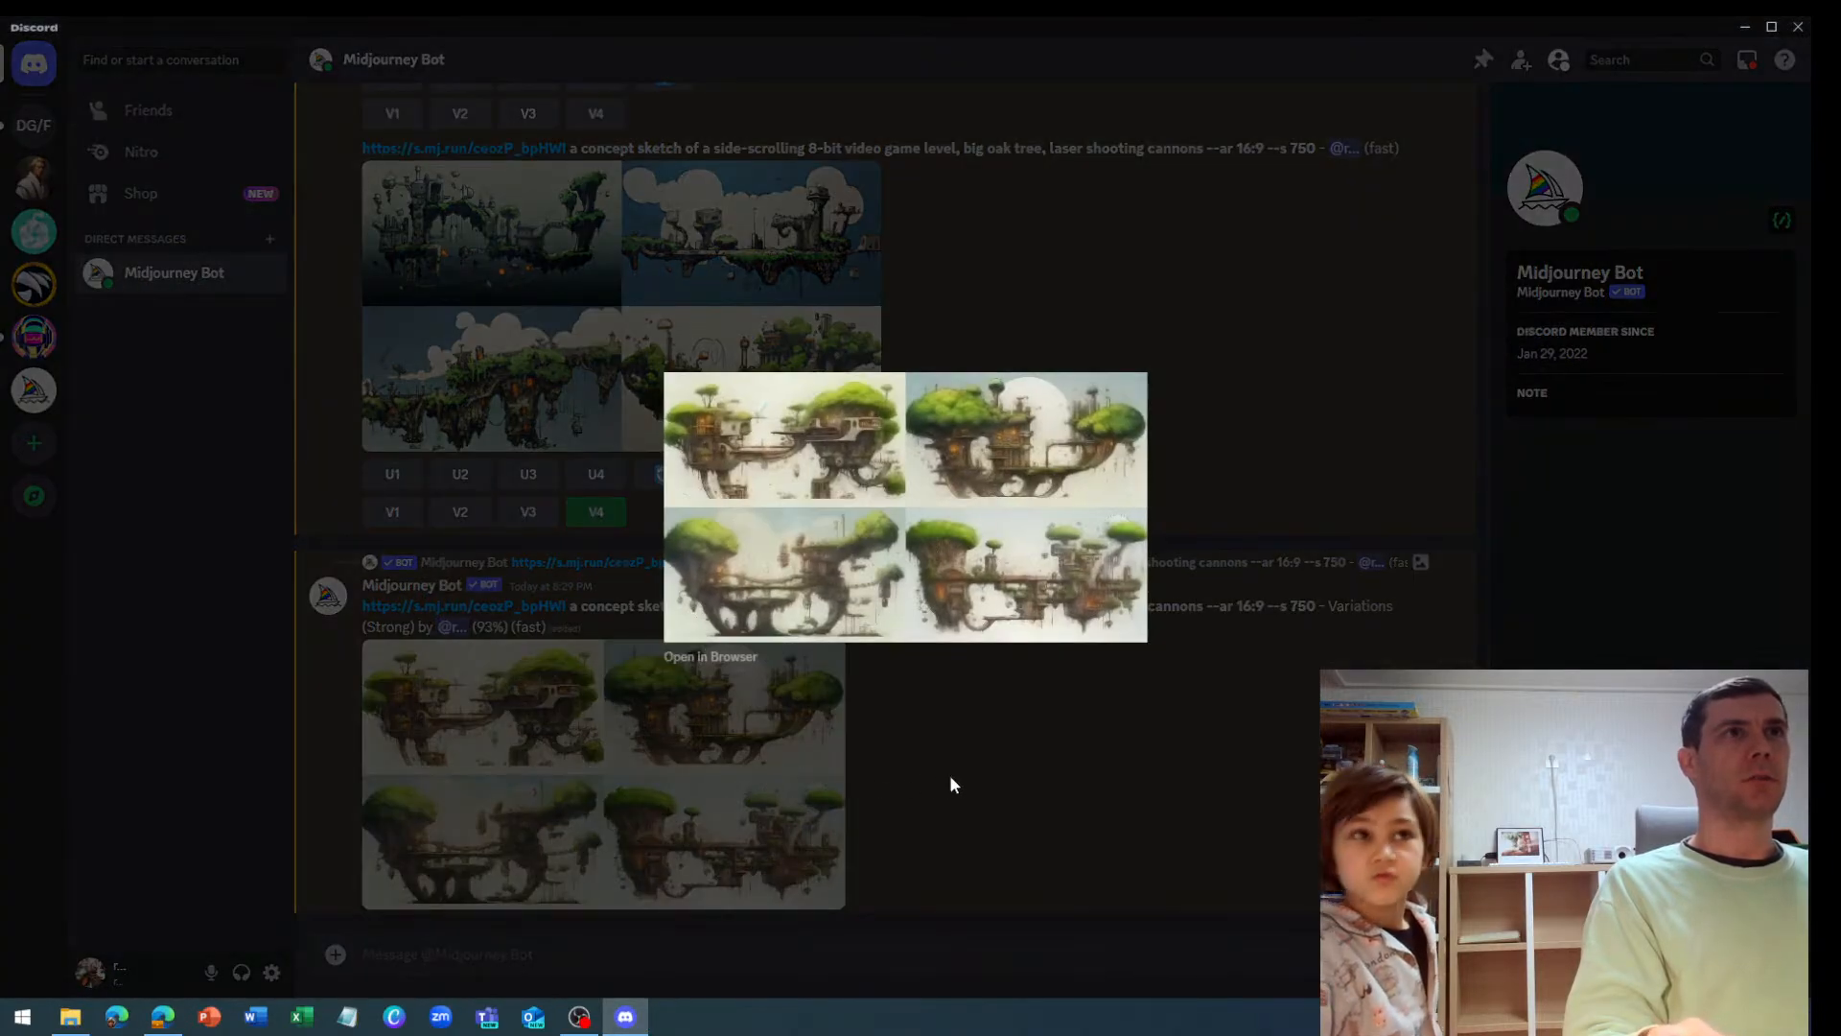
click(952, 784)
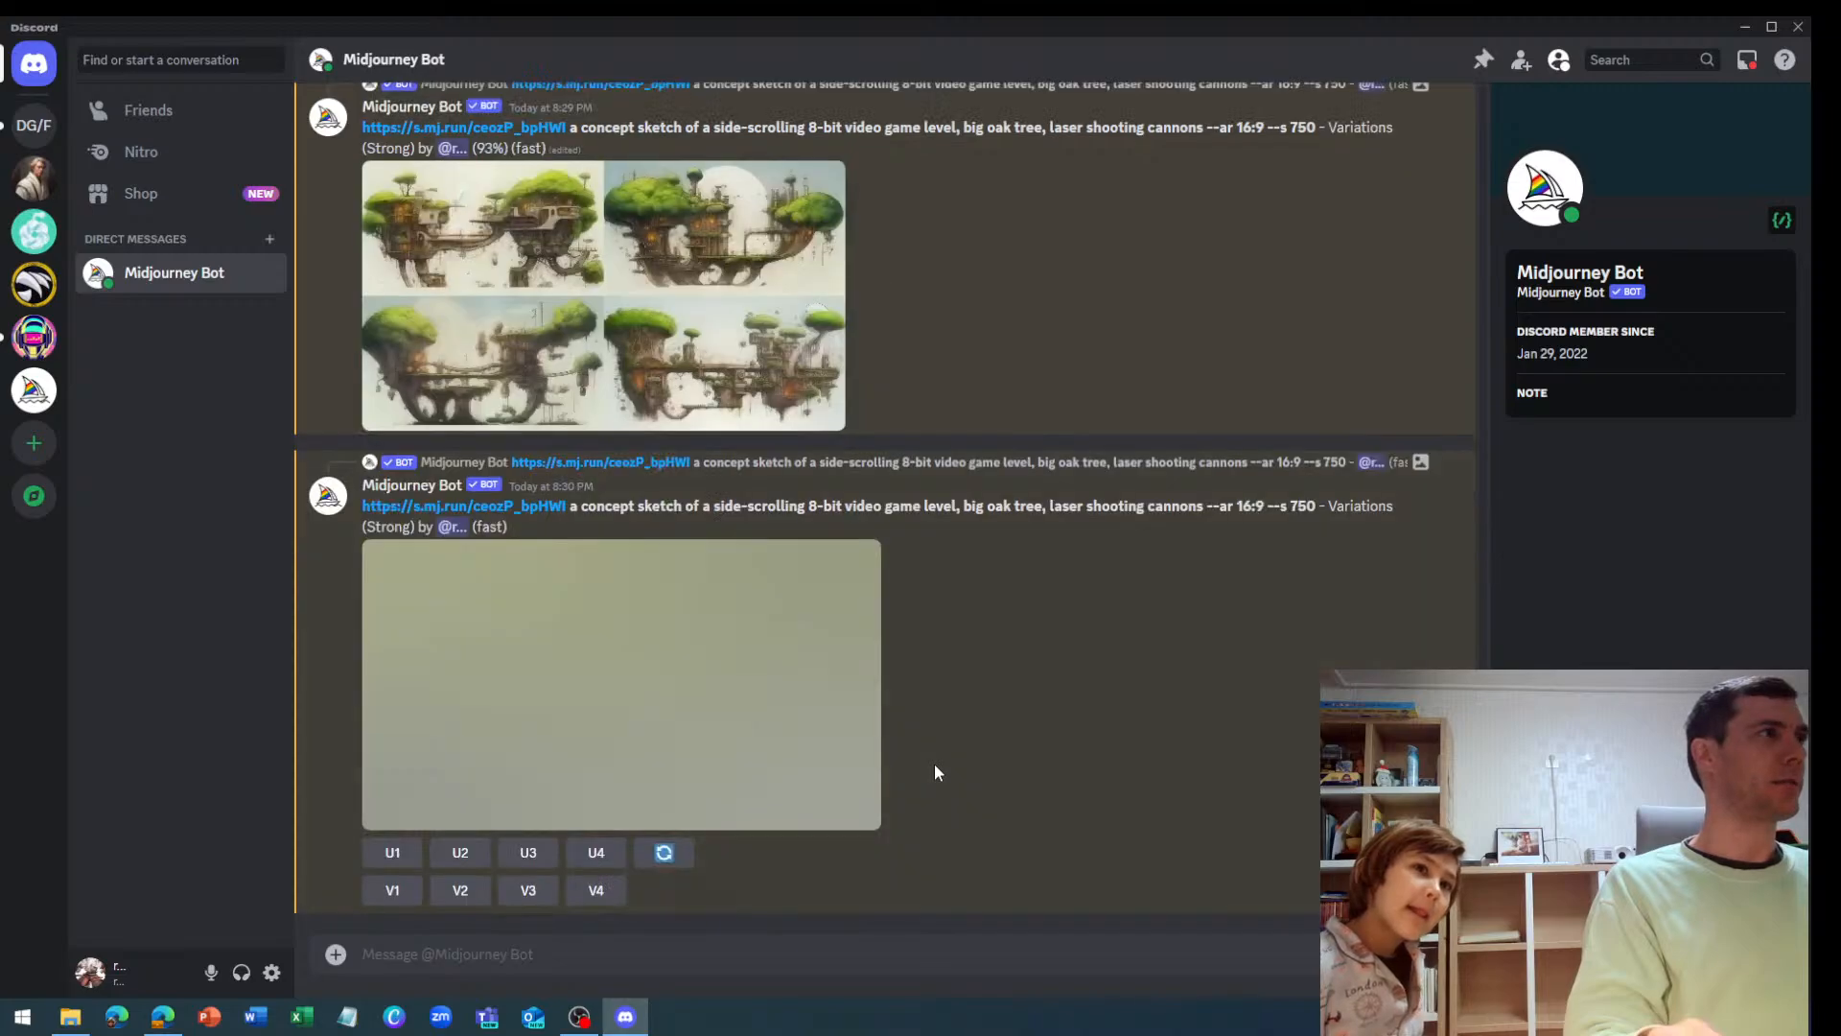
click(825, 767)
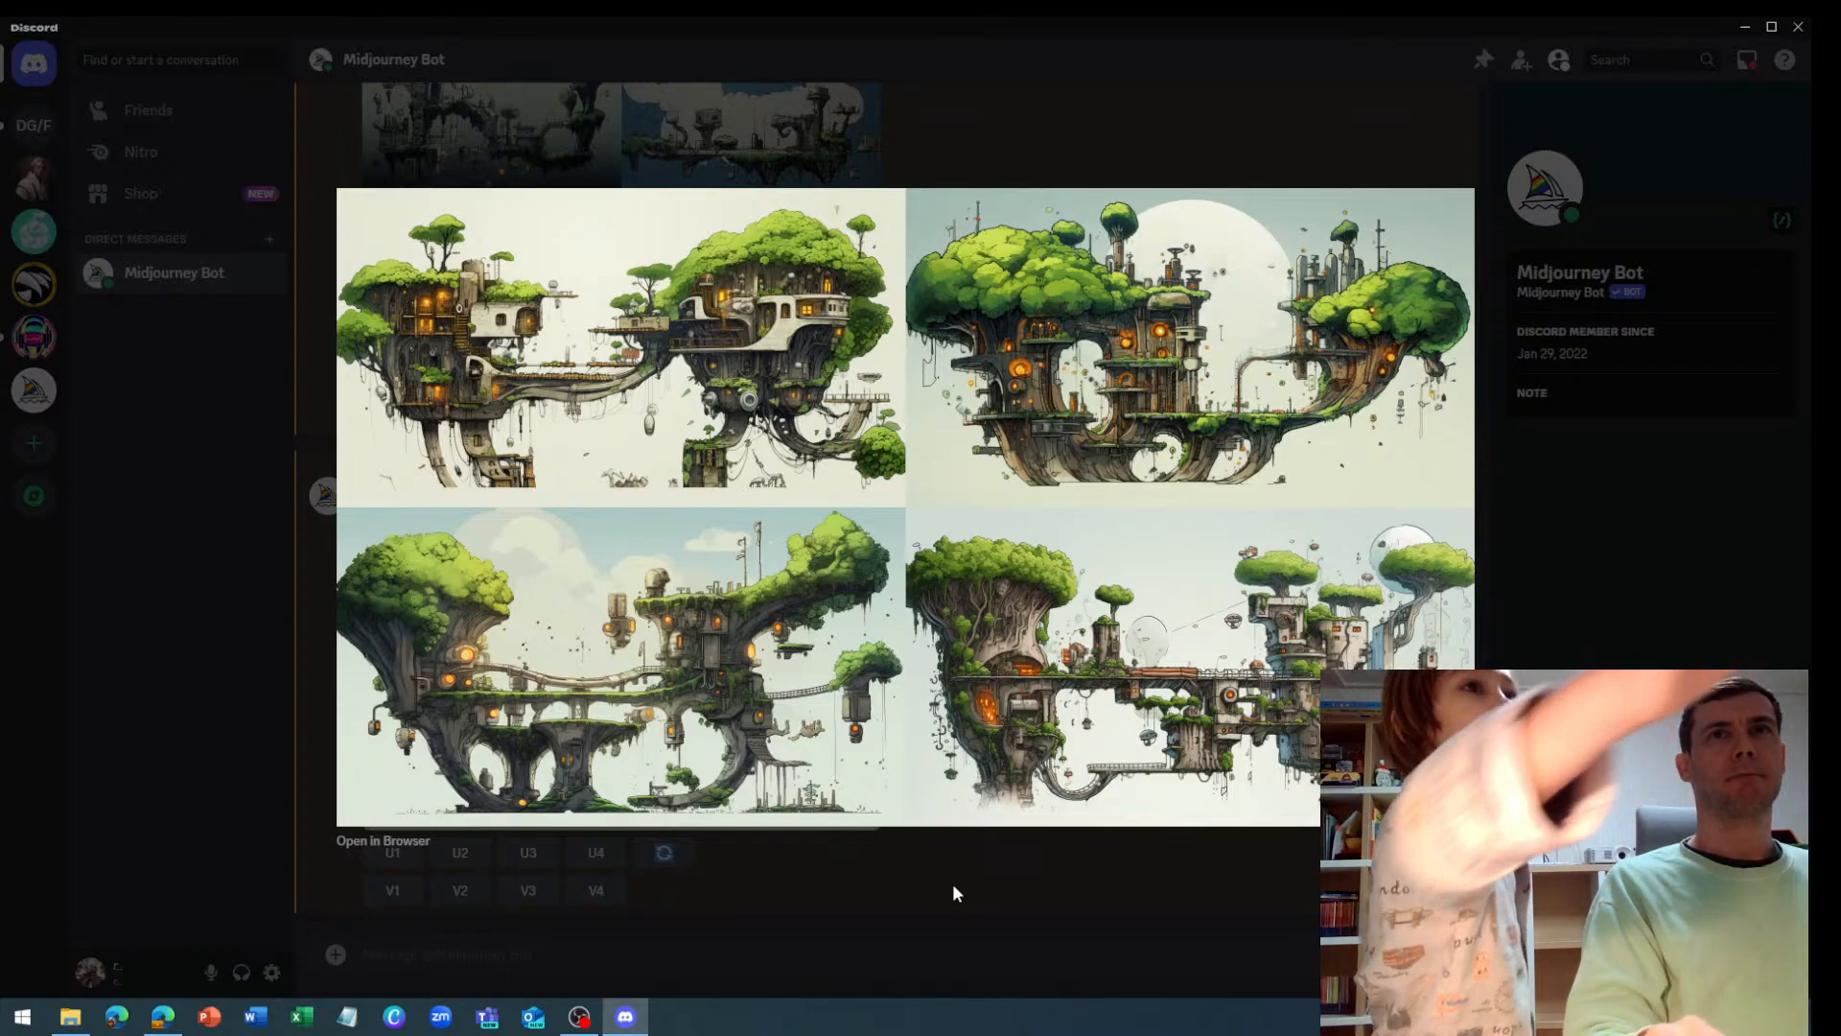
click(952, 893)
Upscale the fourth image of the new oak tree variations and open the upscaled version on the Midjourney website
click(593, 857)
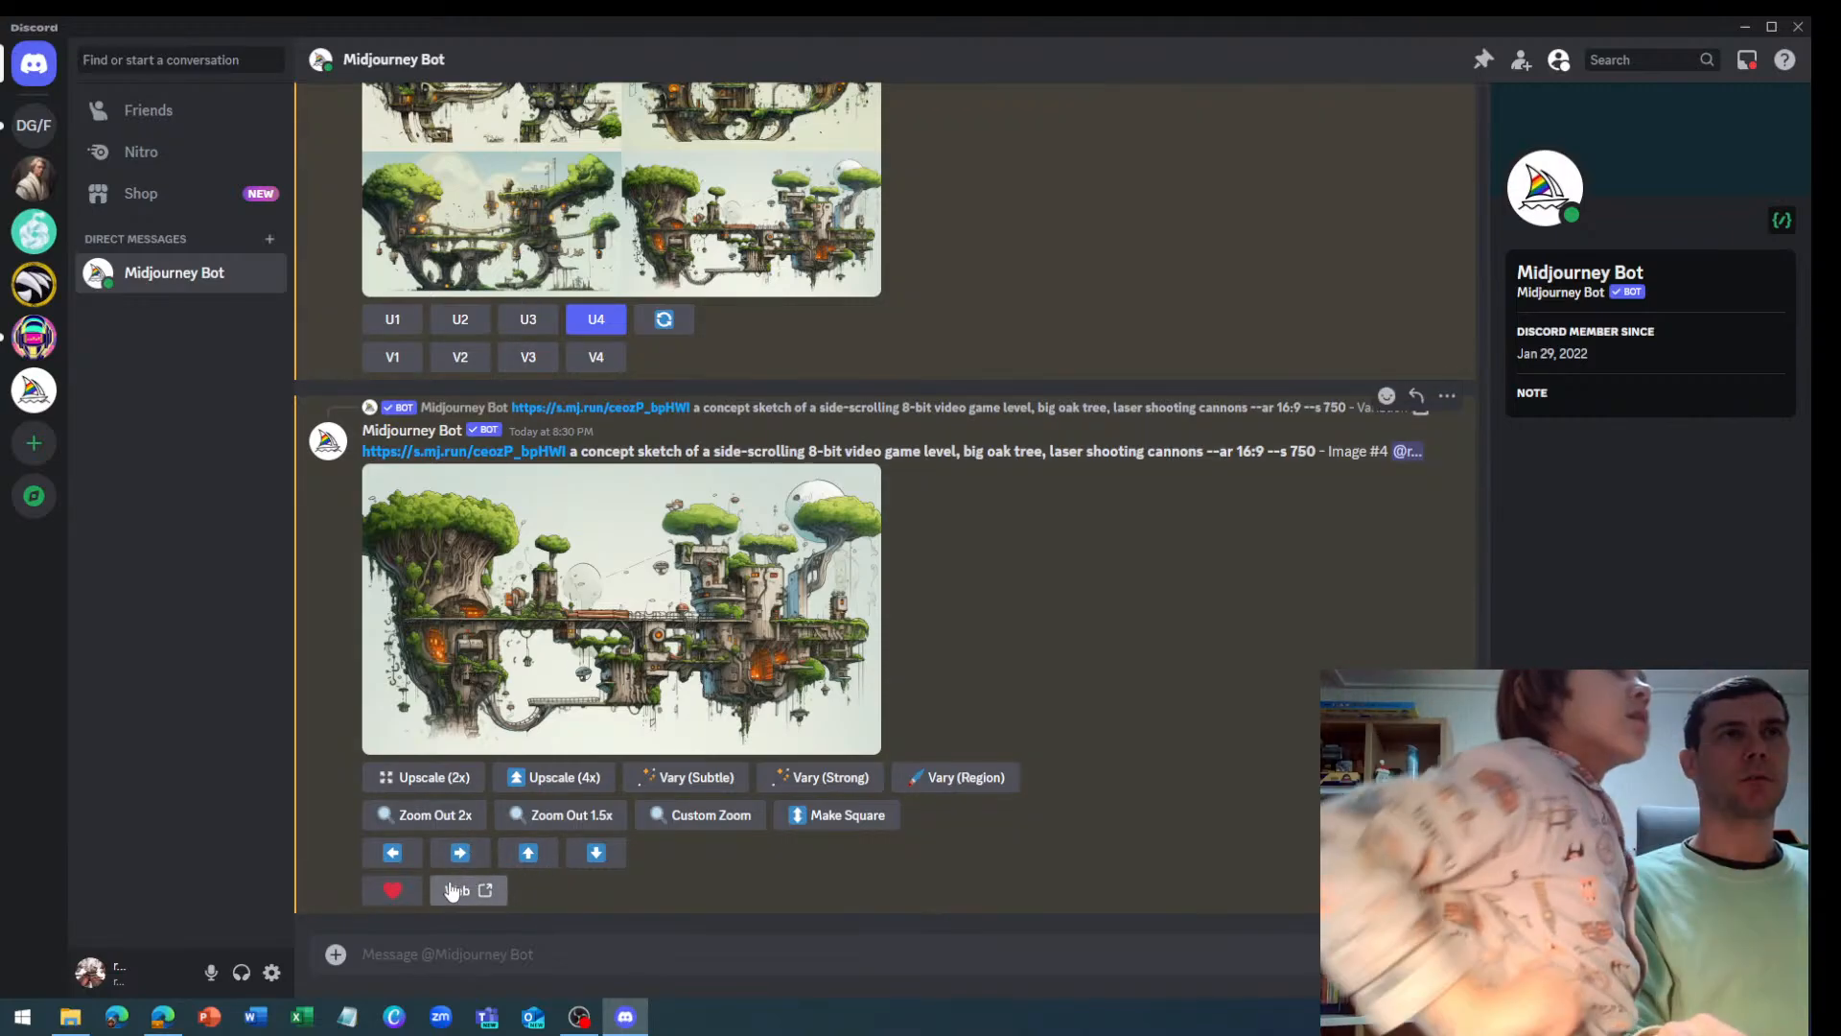
click(476, 892)
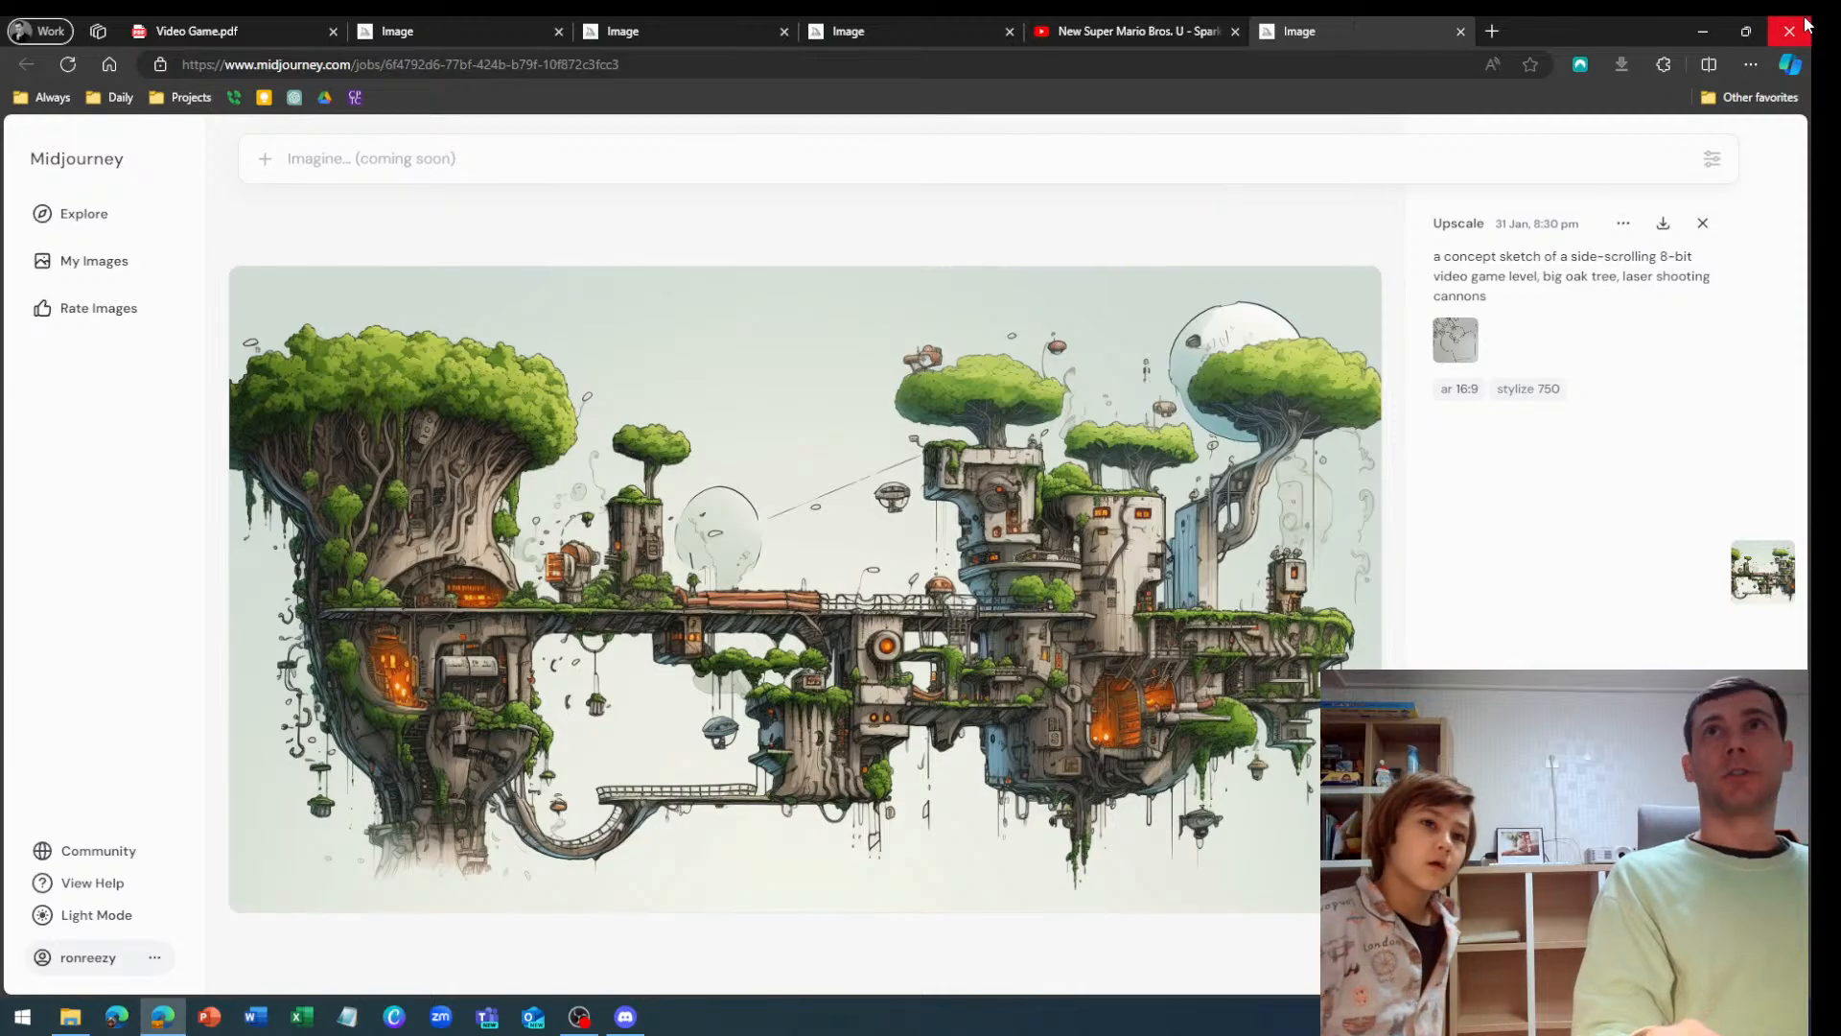
Return to Discord and enlarge the finished variations grid again to compare the upscaled level with the other three
click(1703, 30)
click(615, 201)
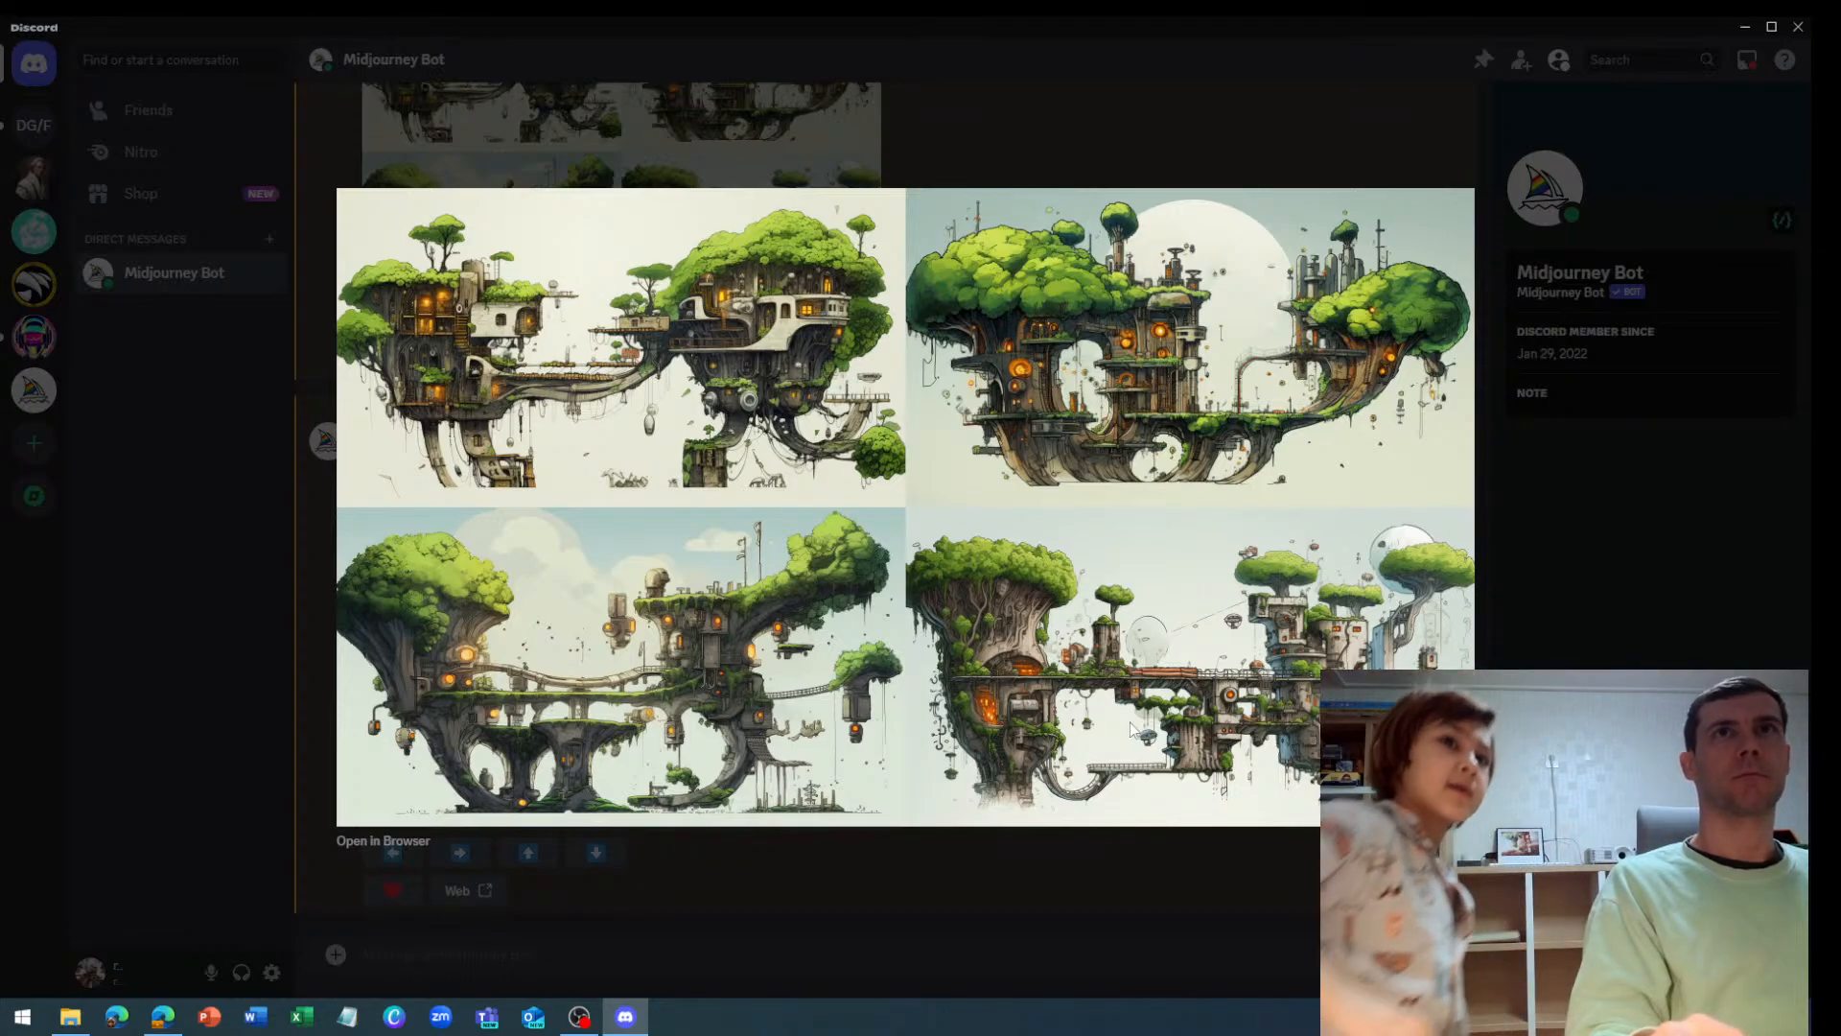
click(1580, 638)
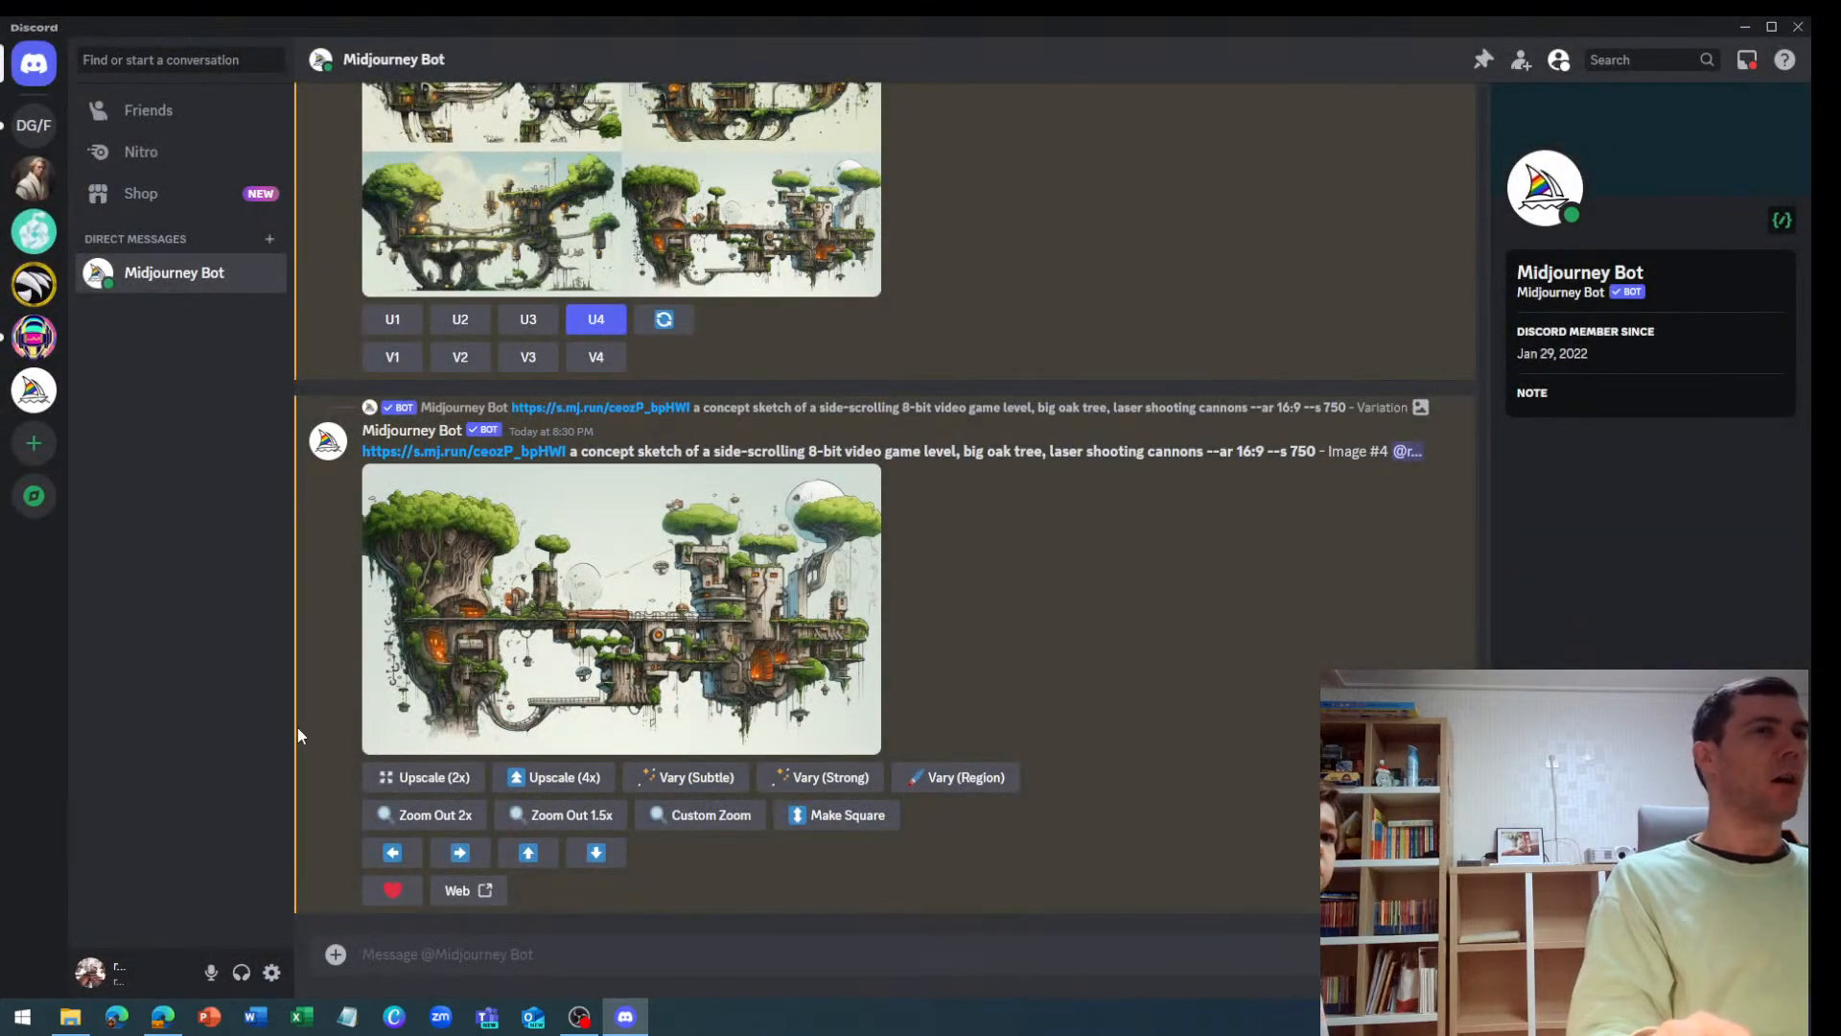